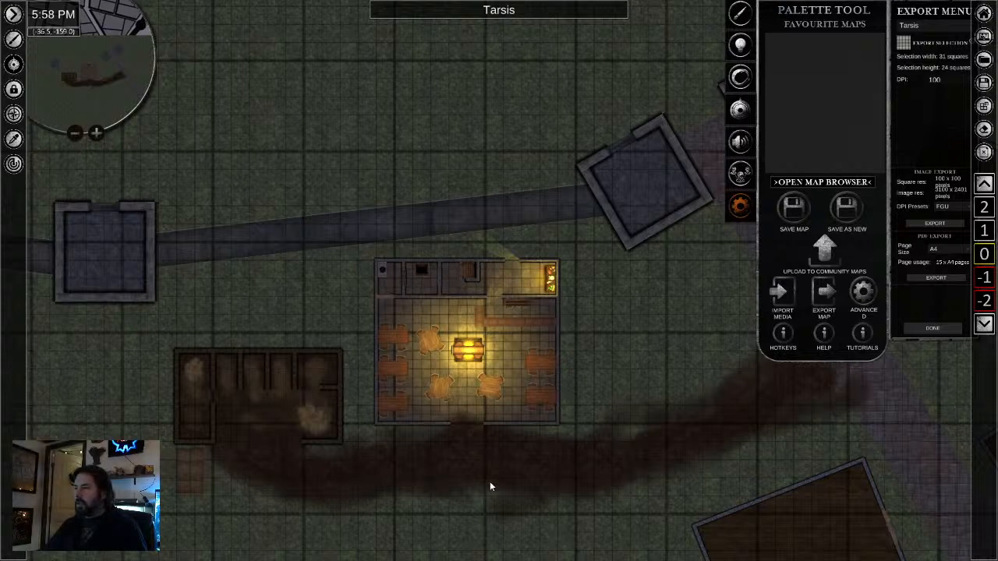
# - Examine the Tarsis city map, the southern town wall and shoreline, and the tavern with its rooms and furniture
pyautogui.click(437, 492)
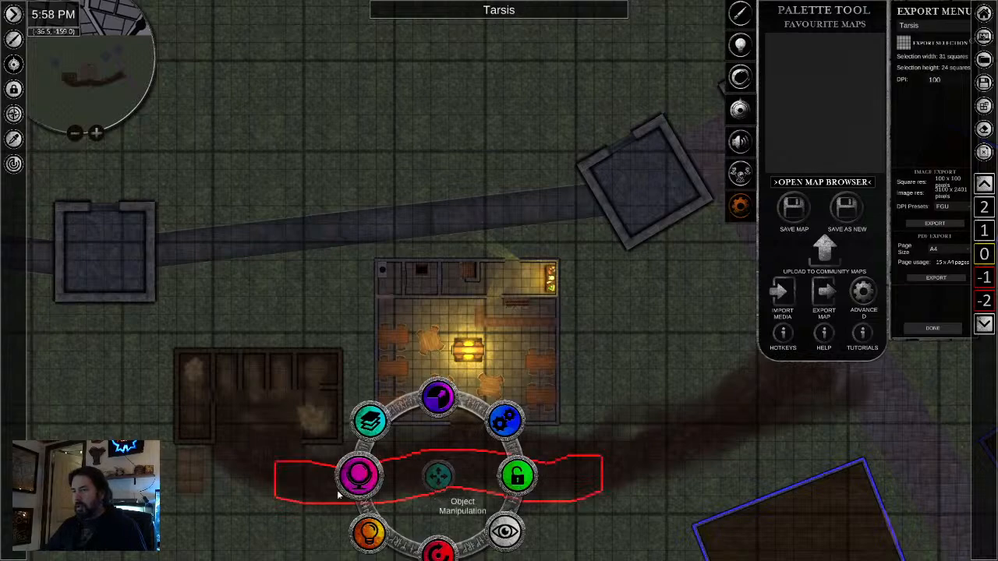
pyautogui.click(280, 512)
pyautogui.scroll(-2, 705, 502)
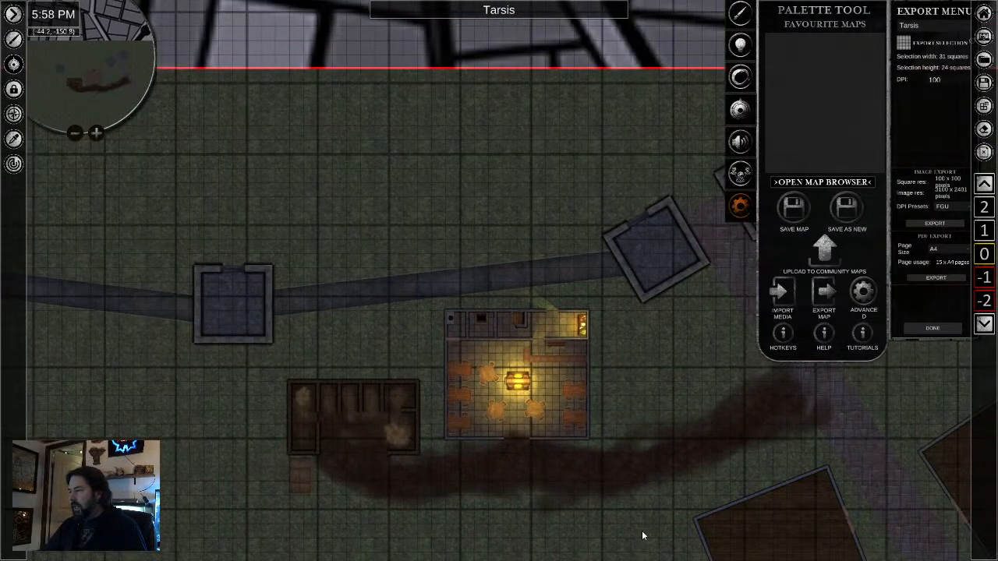
pyautogui.scroll(-4, 640, 530)
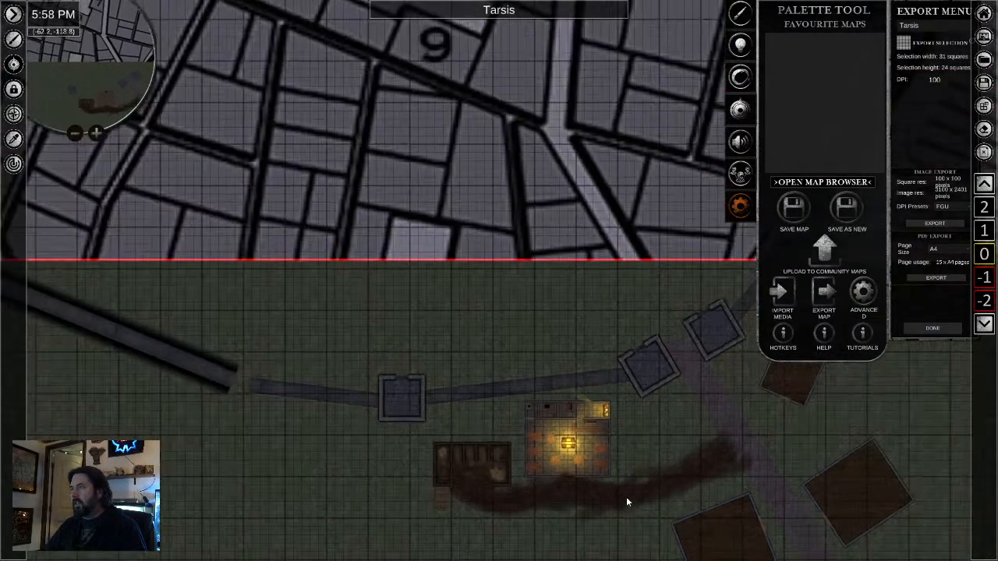
pyautogui.scroll(-5, 636, 484)
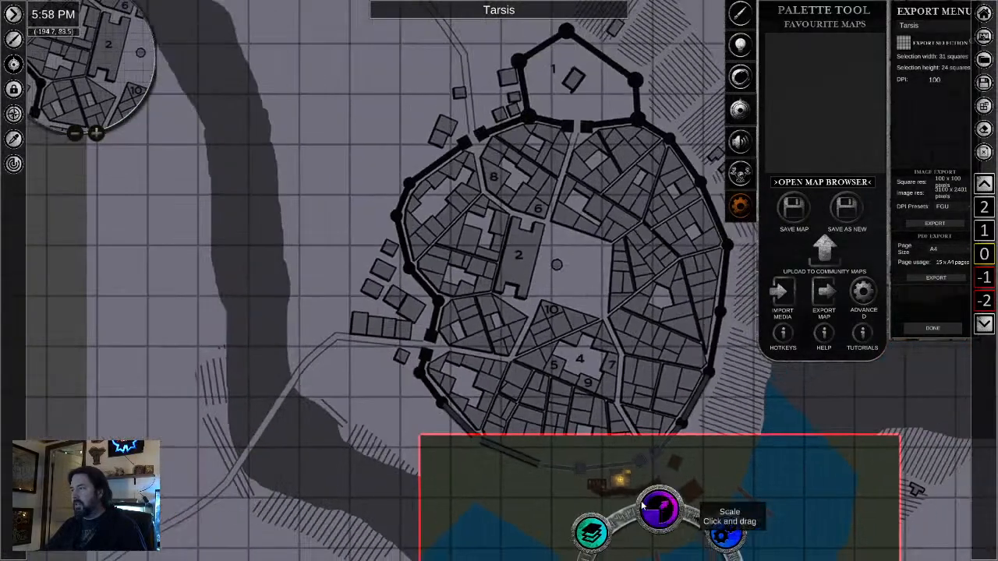
pyautogui.scroll(3, 471, 515)
pyautogui.moveTo(547, 495); pyautogui.dragTo(345, 340)
pyautogui.scroll(3, 405, 336)
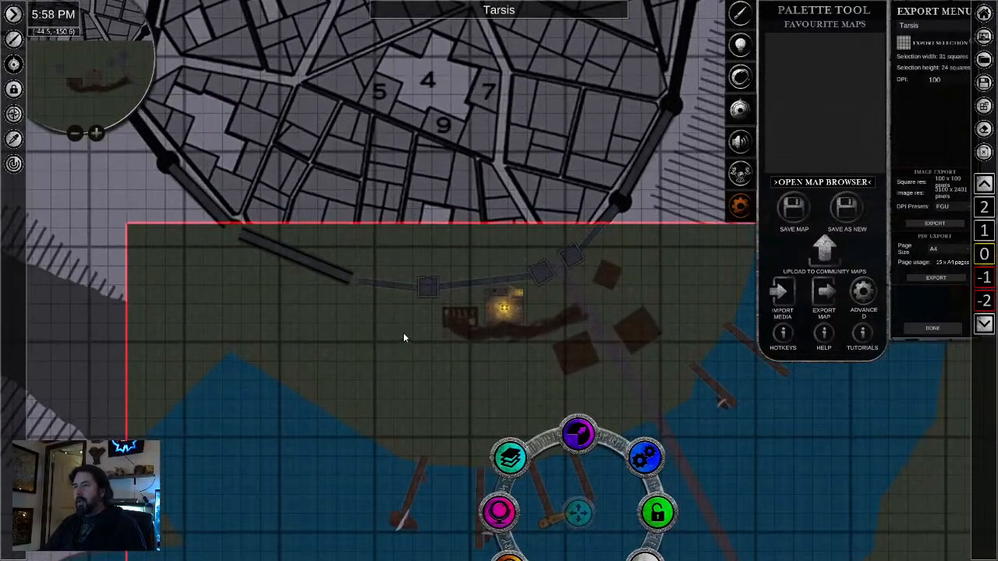
pyautogui.scroll(2, 403, 337)
pyautogui.scroll(2, 403, 337)
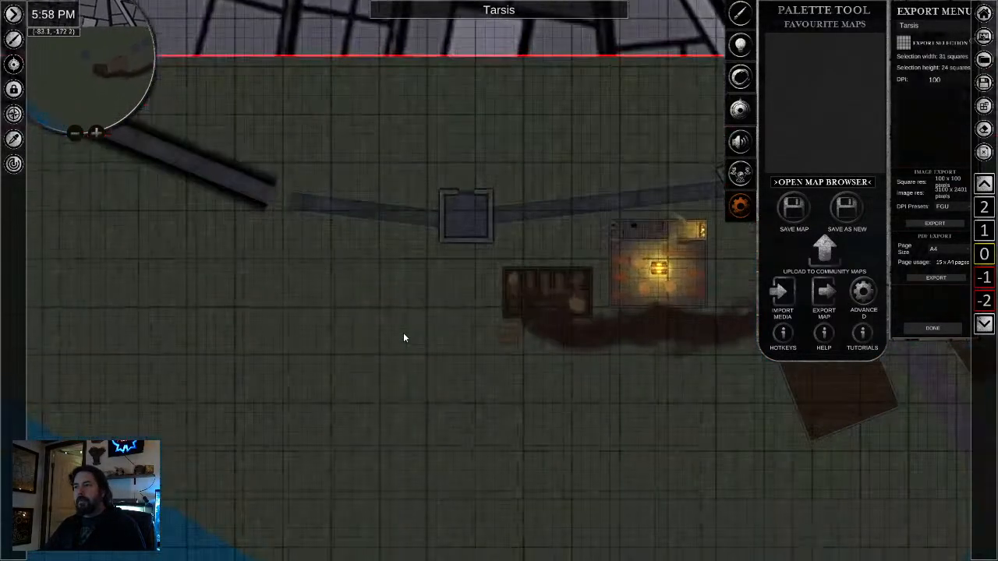
pyautogui.scroll(2, 403, 337)
pyautogui.moveTo(712, 410); pyautogui.dragTo(456, 410)
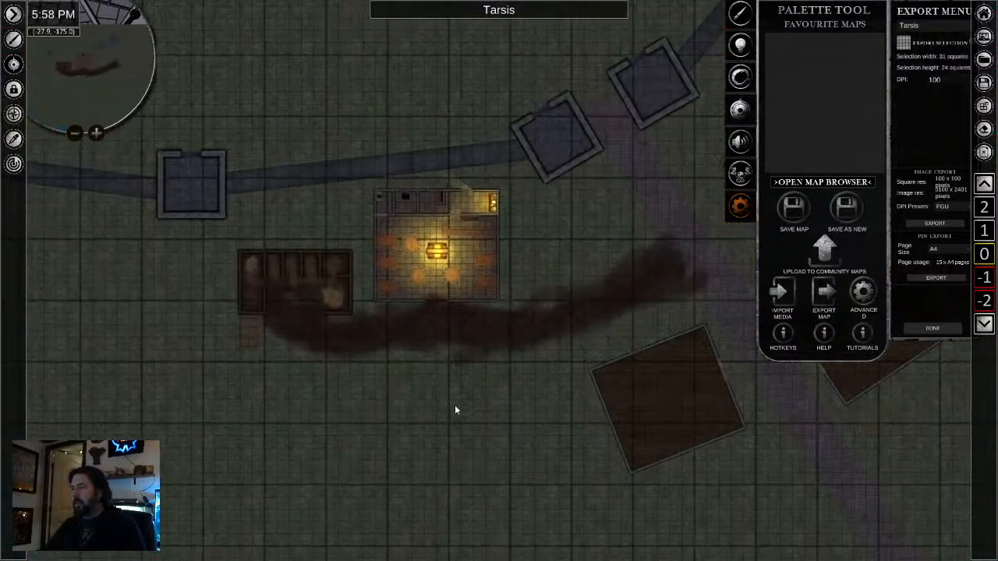
pyautogui.moveTo(501, 386); pyautogui.dragTo(486, 443)
pyautogui.scroll(2, 449, 432)
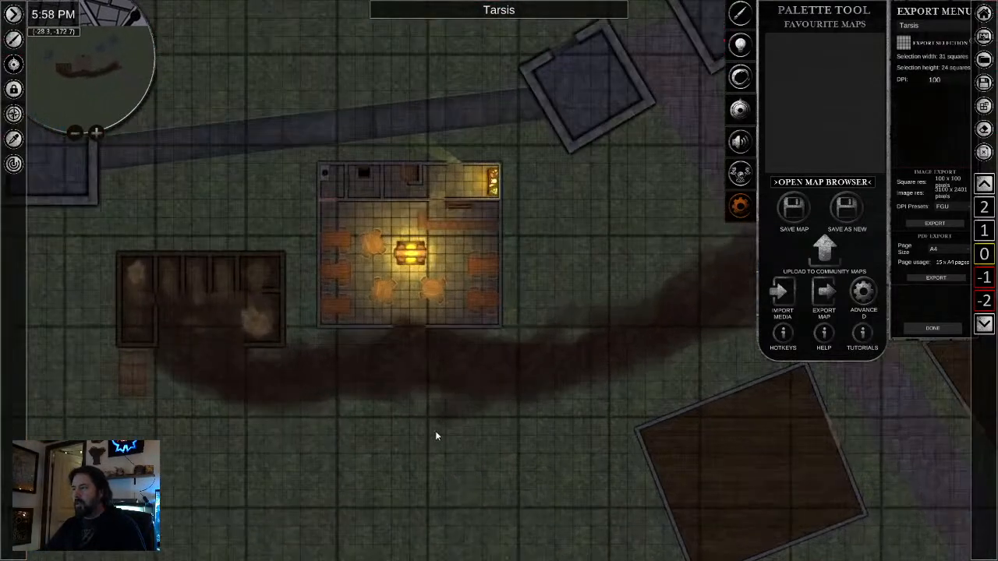
pyautogui.scroll(2, 390, 409)
pyautogui.scroll(-2, 391, 408)
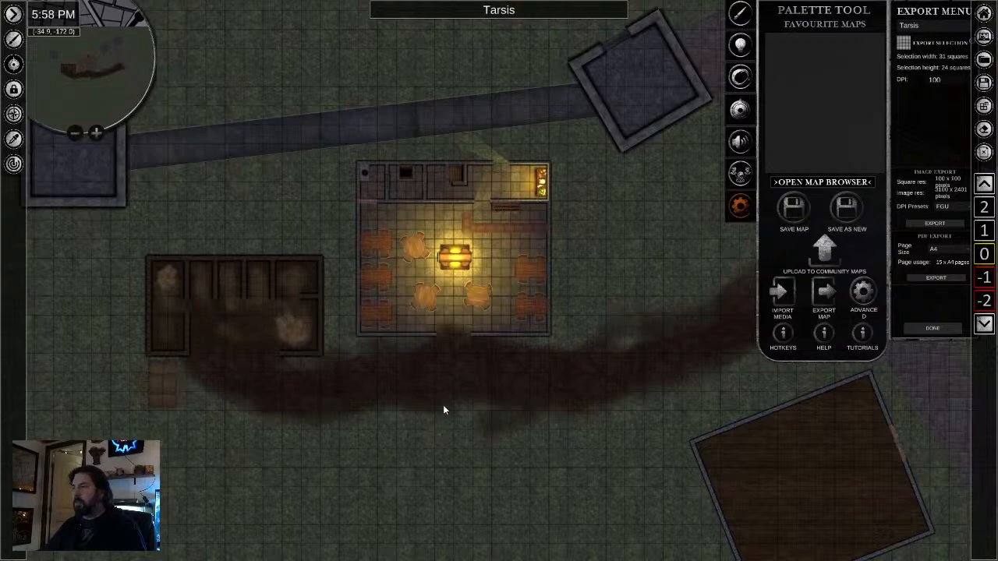
pyautogui.scroll(3, 428, 354)
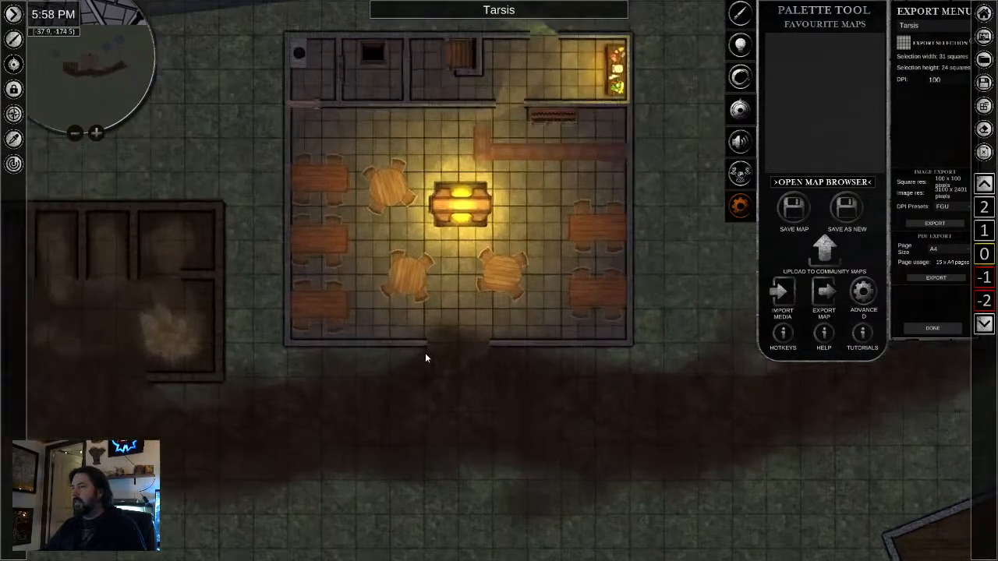
pyautogui.moveTo(456, 382); pyautogui.dragTo(445, 463)
pyautogui.scroll(-3, 502, 467)
pyautogui.moveTo(594, 499); pyautogui.dragTo(371, 361)
pyautogui.moveTo(405, 423); pyautogui.dragTo(567, 390)
pyautogui.moveTo(477, 308); pyautogui.dragTo(469, 394)
pyautogui.scroll(3, 482, 381)
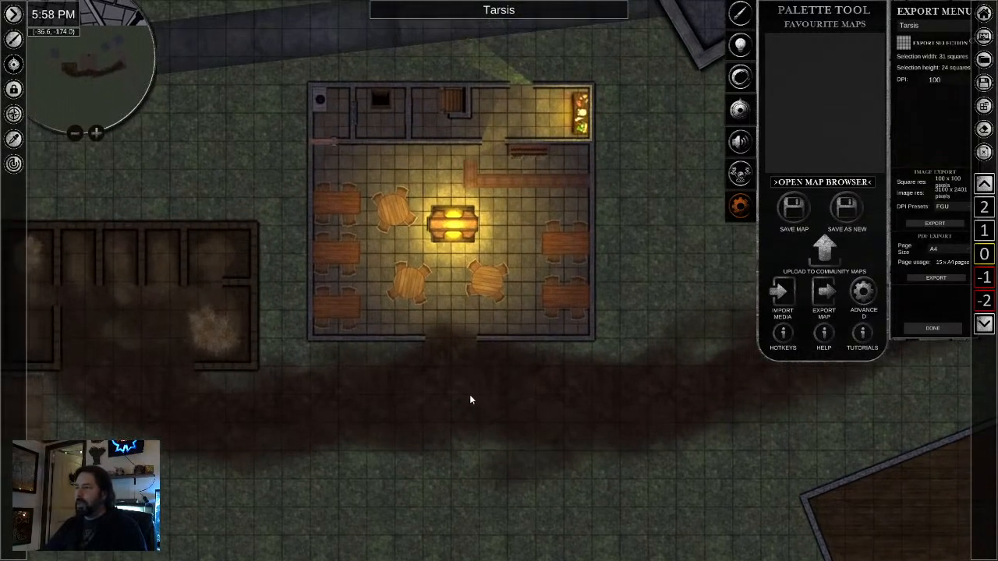
pyautogui.scroll(2, 351, 336)
pyautogui.moveTo(416, 373); pyautogui.dragTo(401, 459)
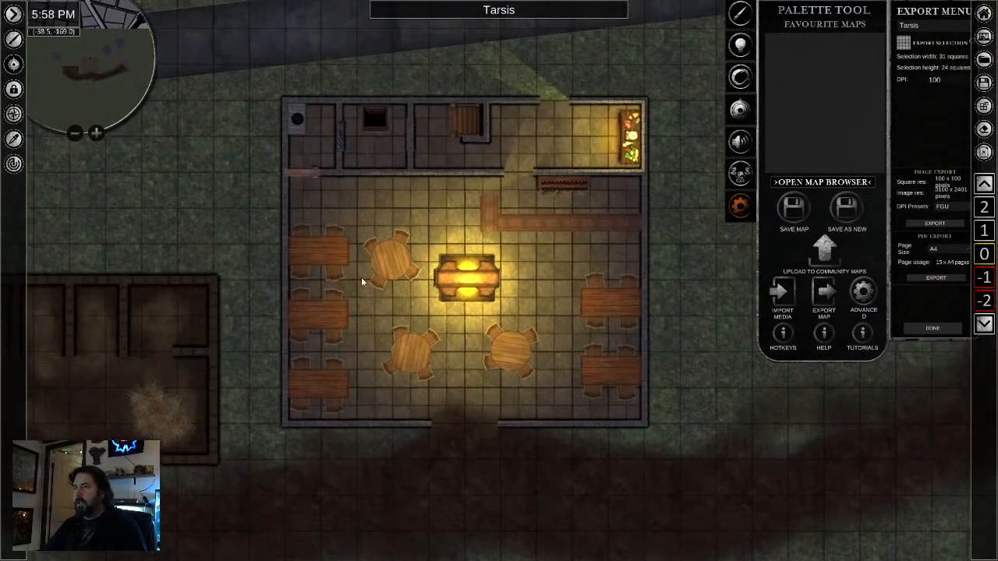
# - Copy the tavern's interior wooden door into the food room's doorway to the dining hall and its opening in the rear wall
pyautogui.rightClick(299, 169)
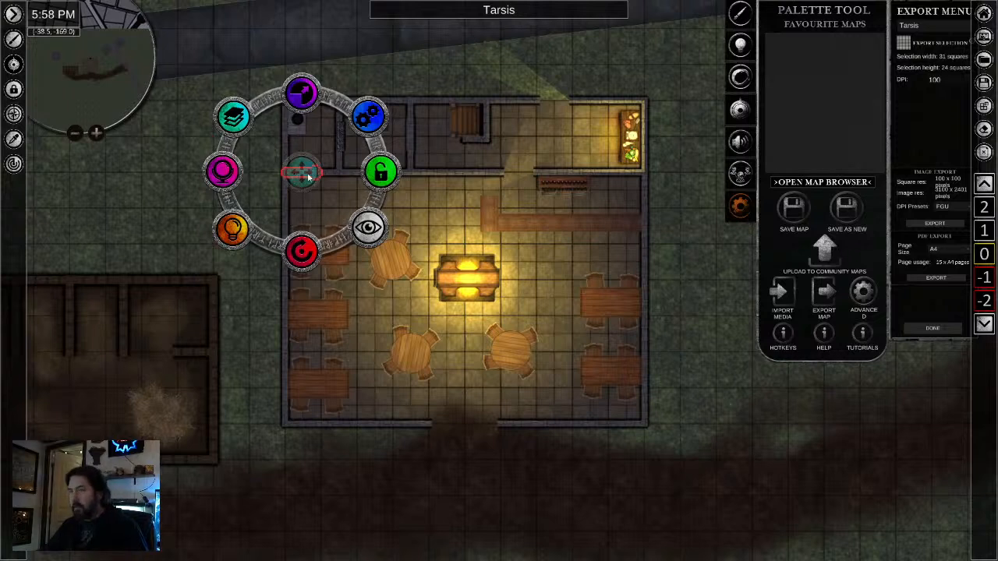
pyautogui.click(519, 173)
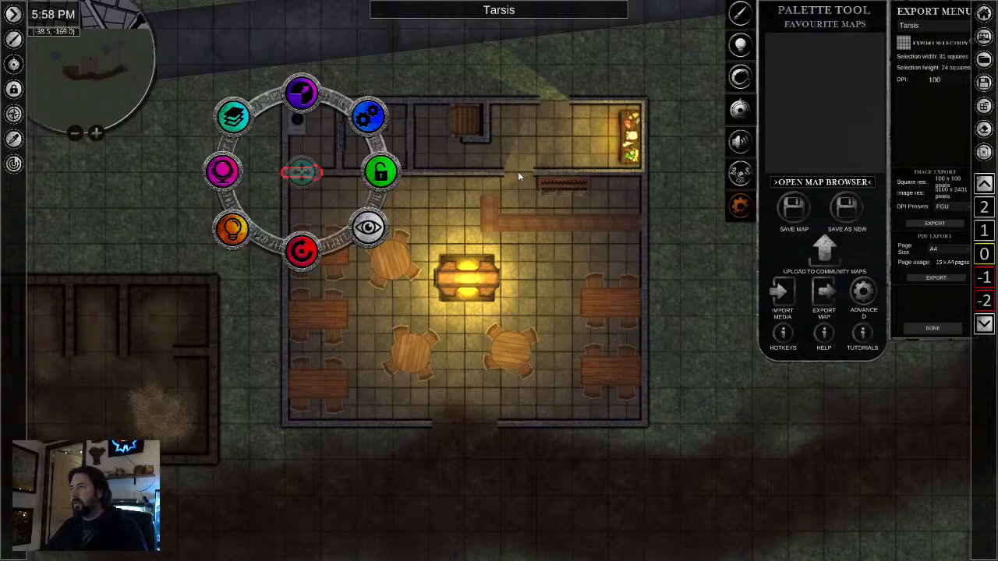
pyautogui.click(554, 99)
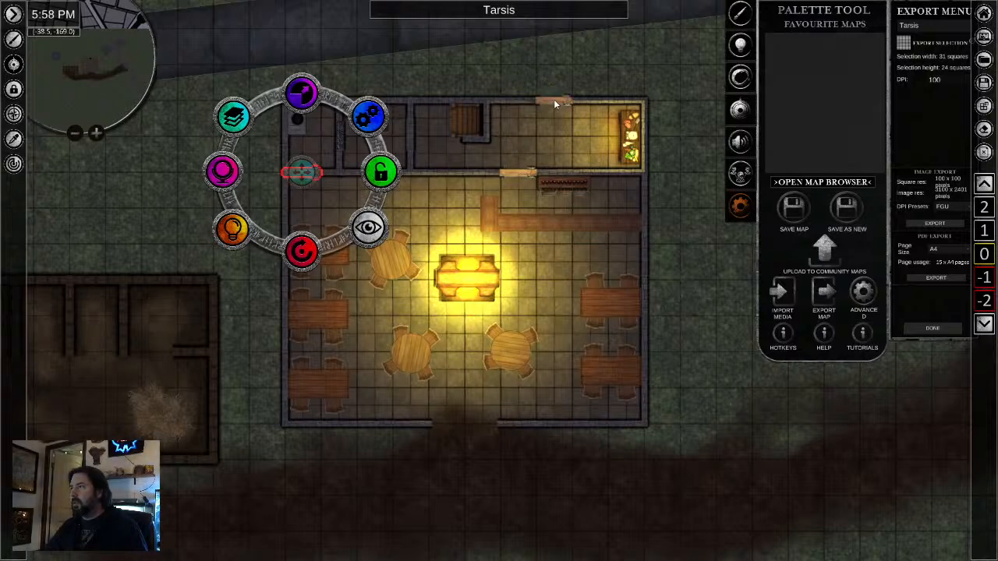
# - Place two door copies side by side in the tavern's front entrance, turning the second to face the first as a double door
pyautogui.click(447, 422)
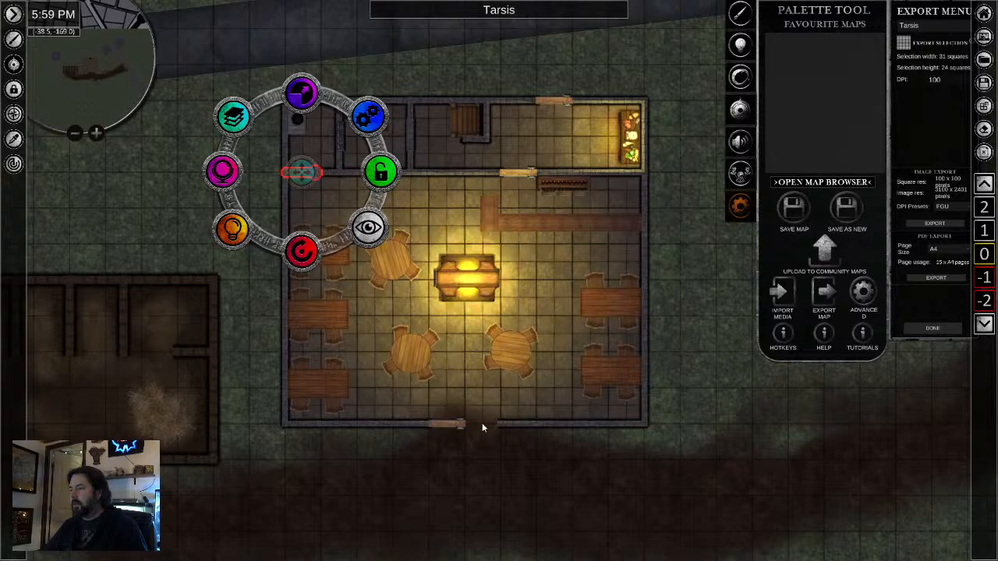
pyautogui.click(481, 422)
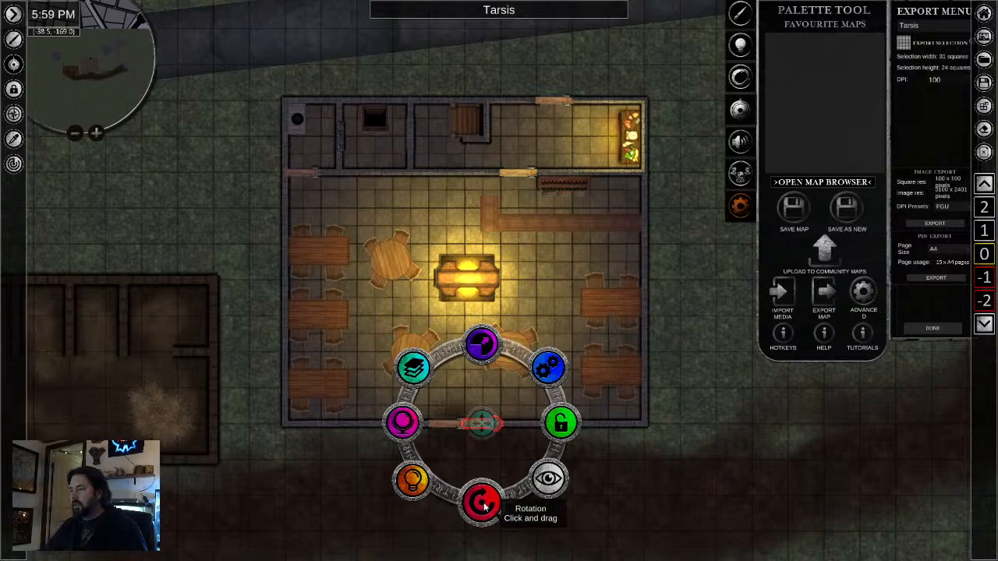
pyautogui.moveTo(484, 505); pyautogui.dragTo(473, 315)
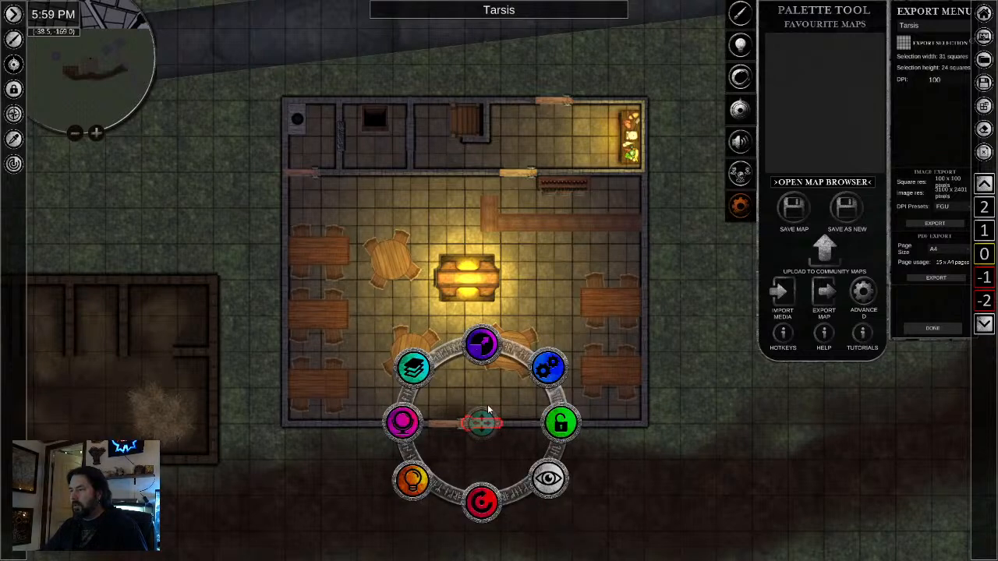
pyautogui.scroll(2, 555, 525)
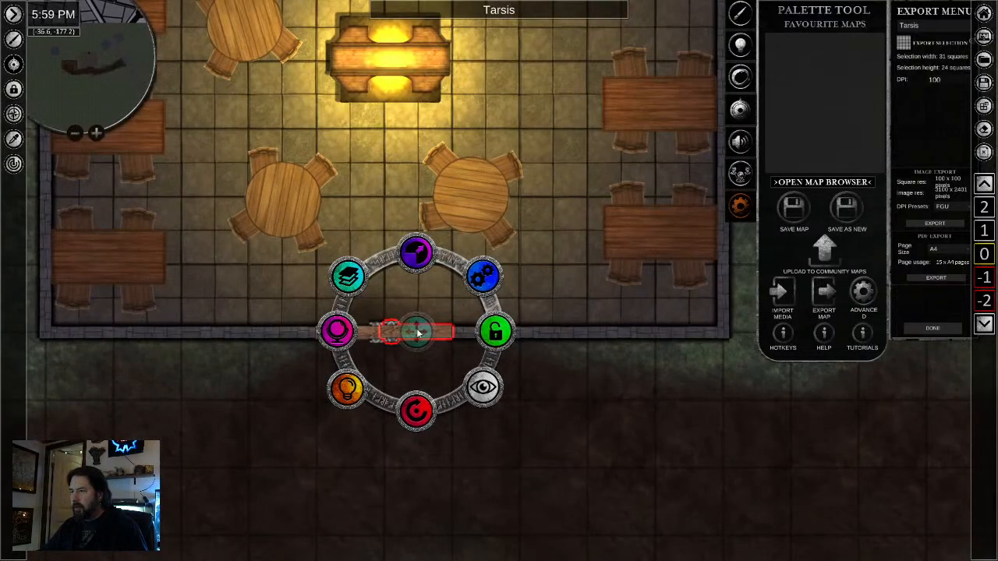
pyautogui.moveTo(419, 333); pyautogui.dragTo(419, 335)
pyautogui.click(470, 482)
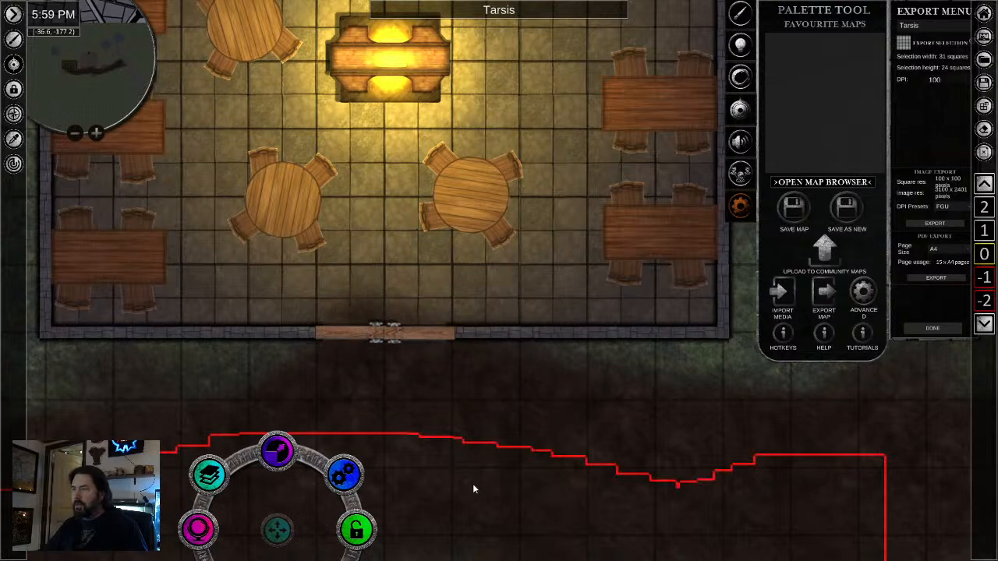
# - Nudge the second door leaf so the front double door sits flush in the wall opening
pyautogui.scroll(2, 390, 365)
pyautogui.scroll(2, 388, 364)
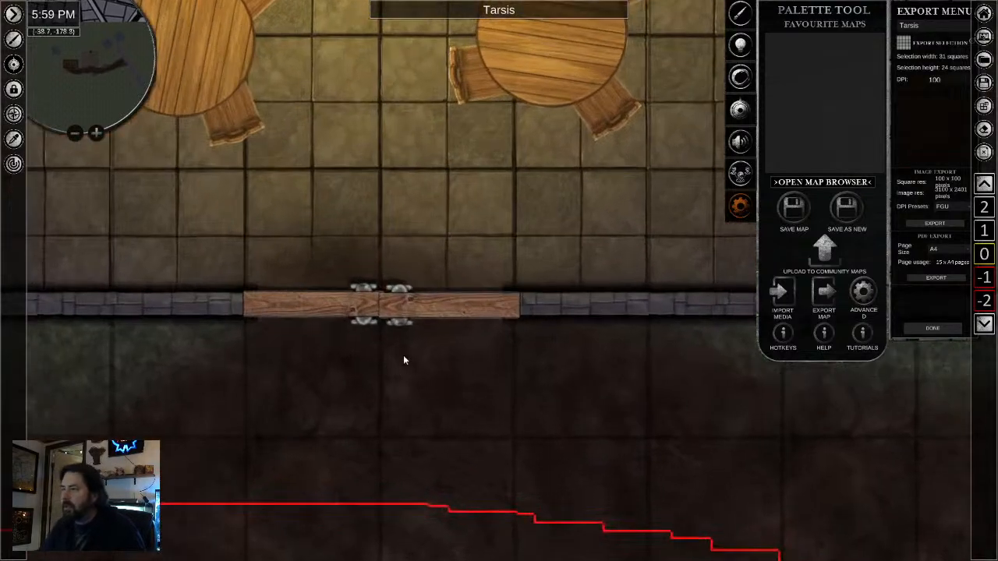
pyautogui.click(433, 311)
pyautogui.moveTo(449, 305); pyautogui.dragTo(446, 306)
pyautogui.click(326, 444)
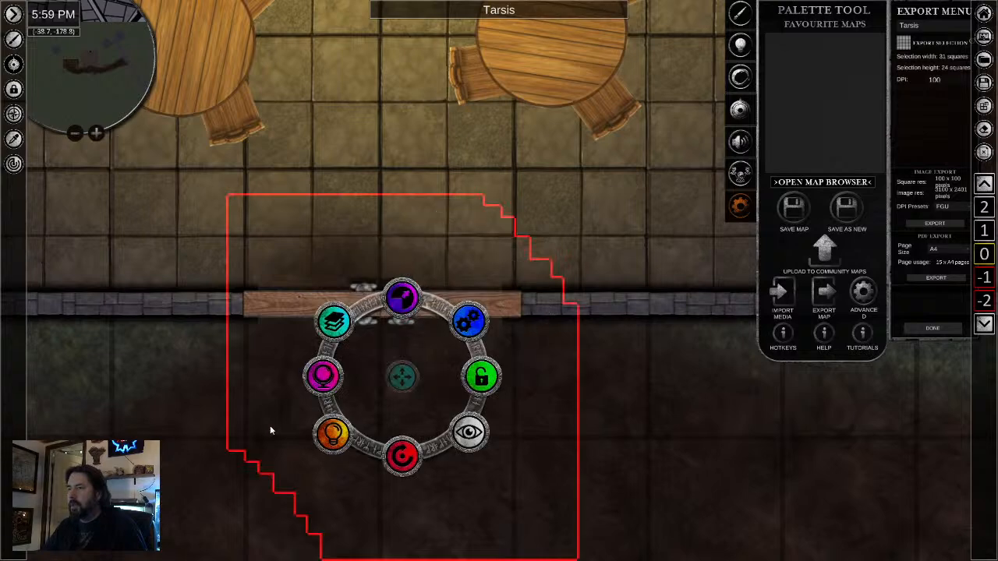
# - Inspect the tavern's new doors, the dining hall and the dirt path outside the front entrance
pyautogui.scroll(-3, 125, 411)
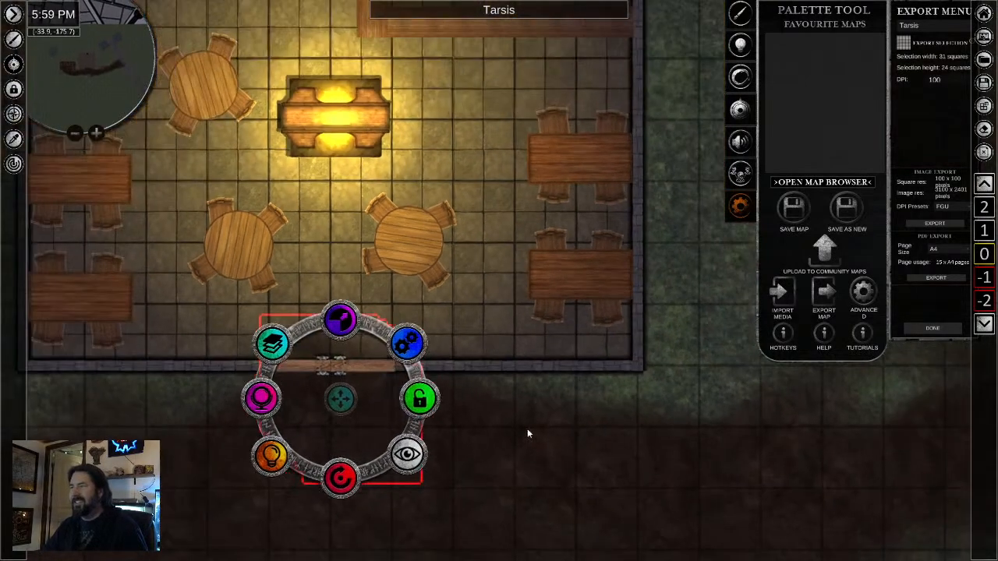
pyautogui.scroll(-3, 535, 289)
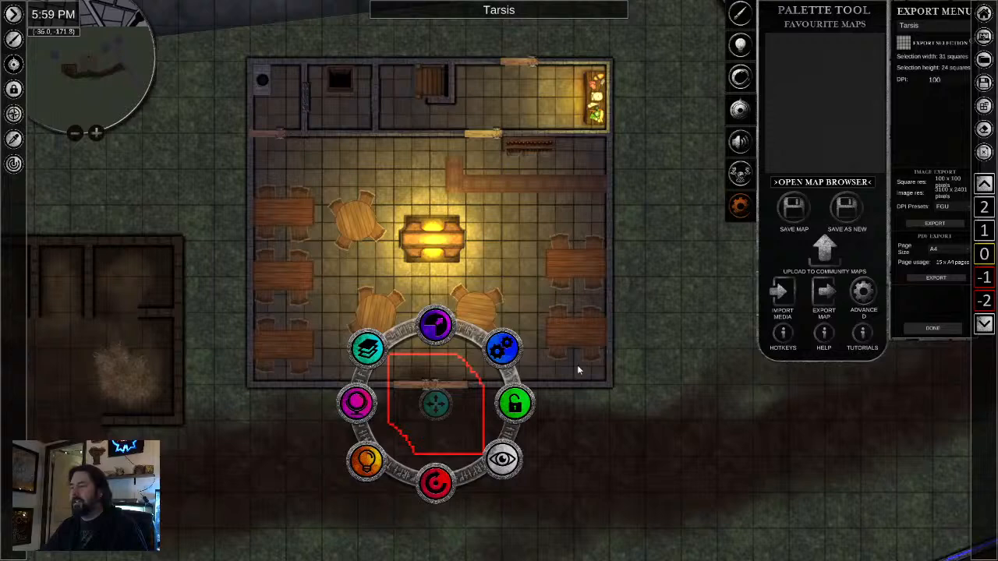
pyautogui.click(618, 405)
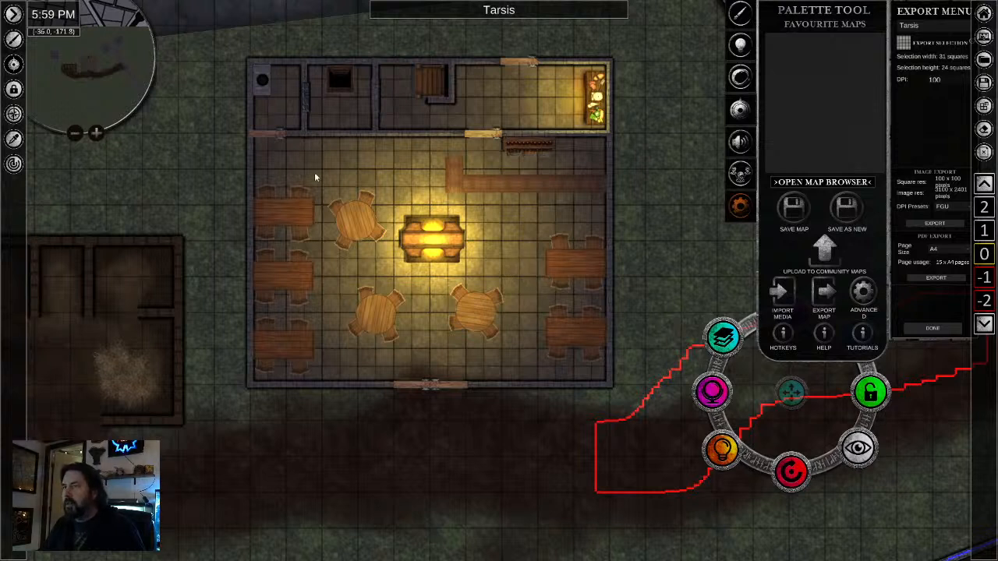
pyautogui.scroll(1, 542, 247)
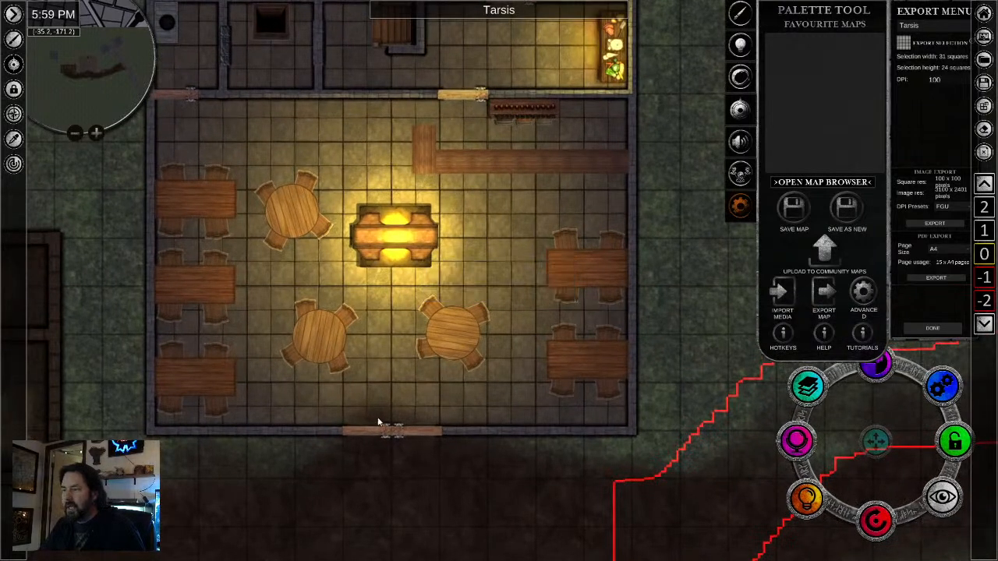
pyautogui.scroll(1, 378, 422)
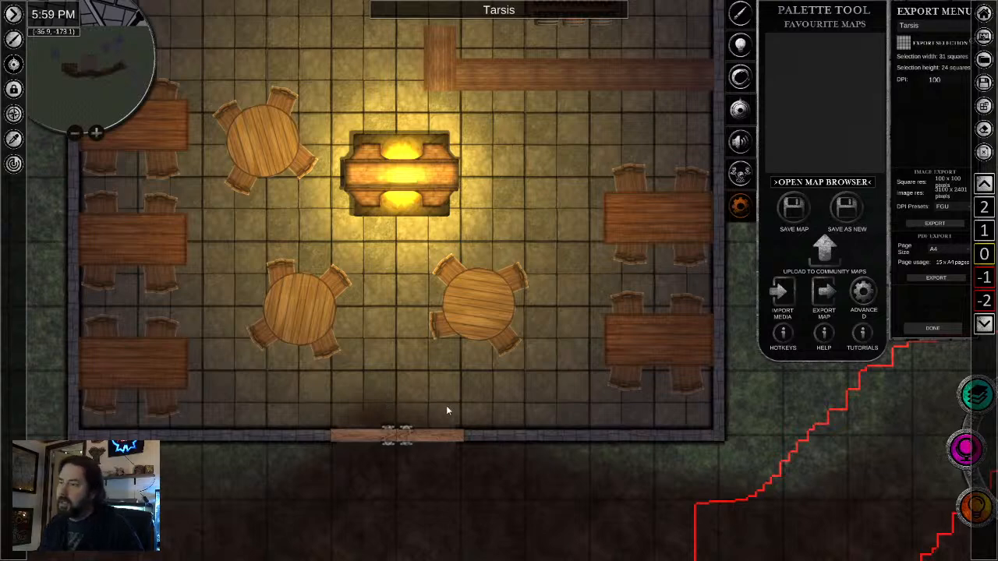
pyautogui.scroll(-1, 439, 407)
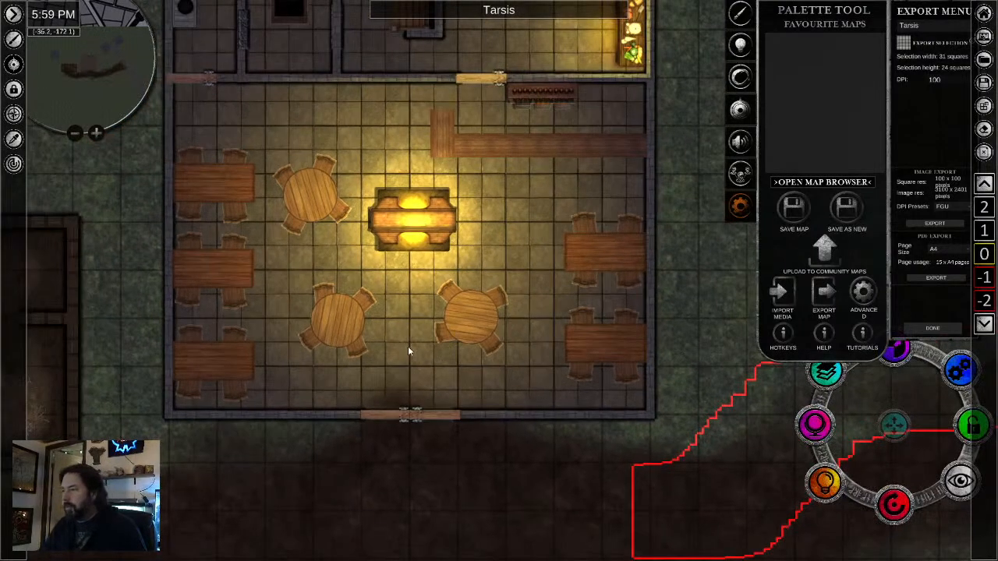
pyautogui.scroll(-1, 407, 346)
pyautogui.scroll(-1, 429, 268)
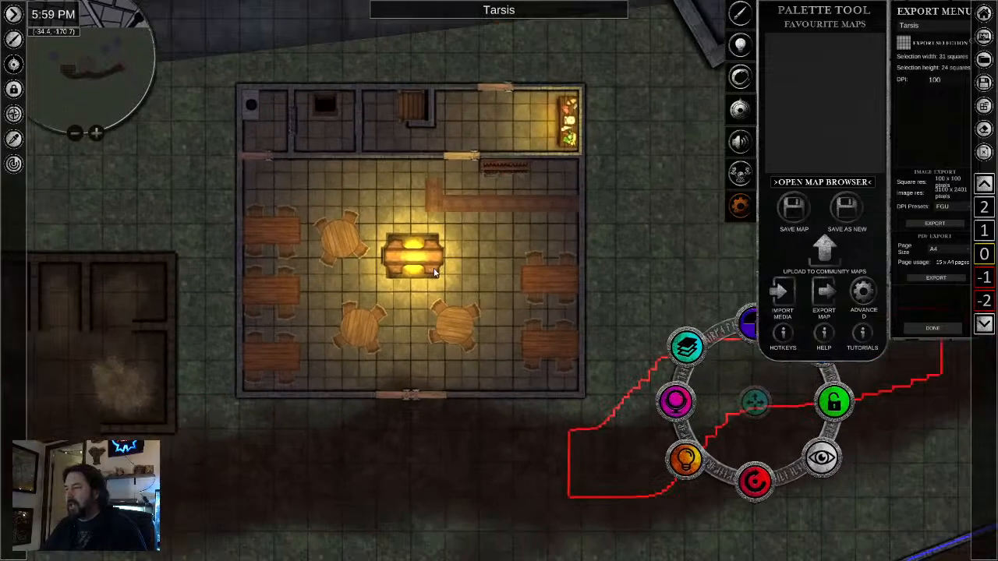
# - Sample the dark dirt path's texture from the map and bring the tool palette back into view over the dining hall
pyautogui.click(13, 39)
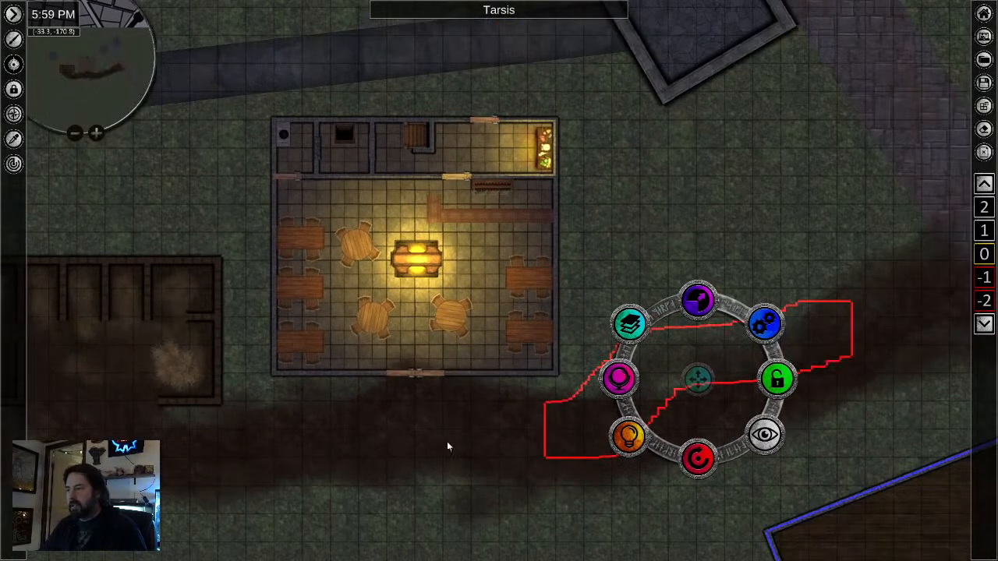
pyautogui.click(14, 139)
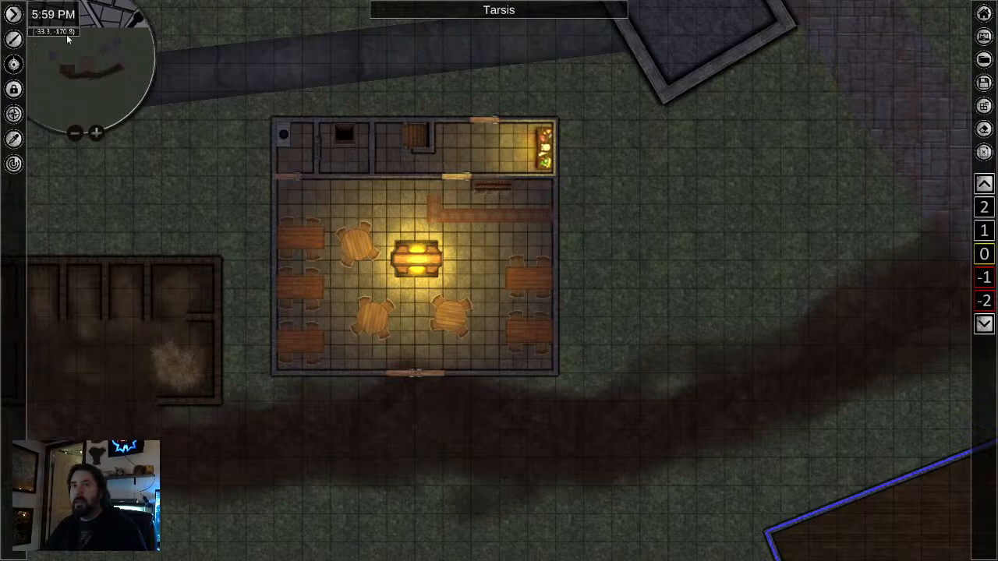
pyautogui.click(14, 39)
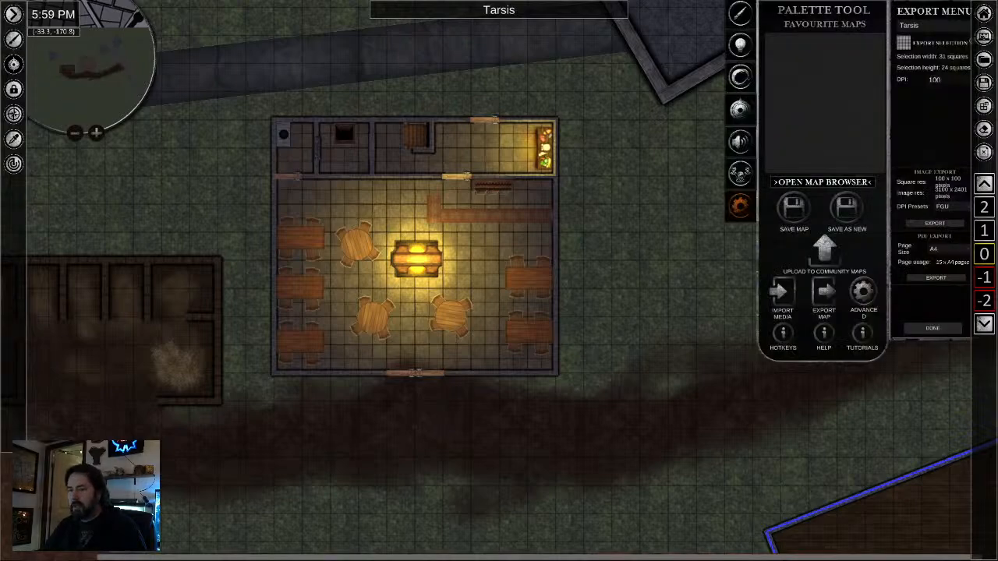
pyautogui.scroll(3, 466, 286)
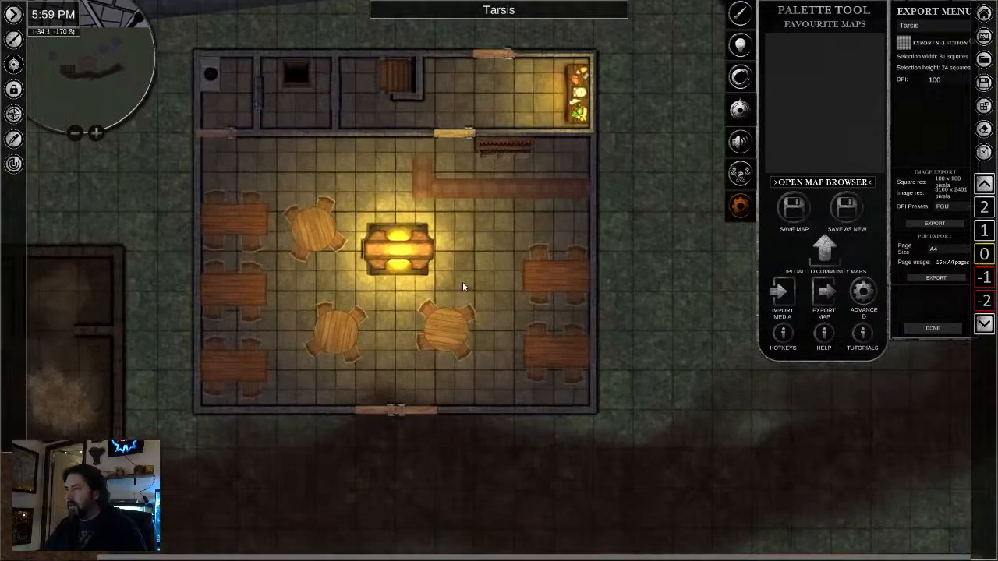
# - Switch the object tool to brush placement and set the brush width to 1.07
pyautogui.click(740, 12)
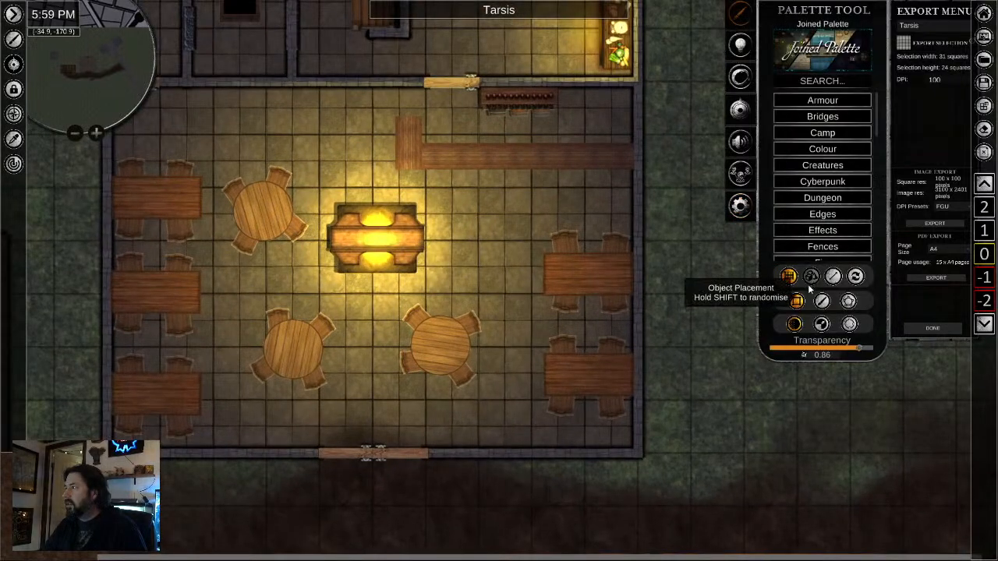
pyautogui.click(821, 324)
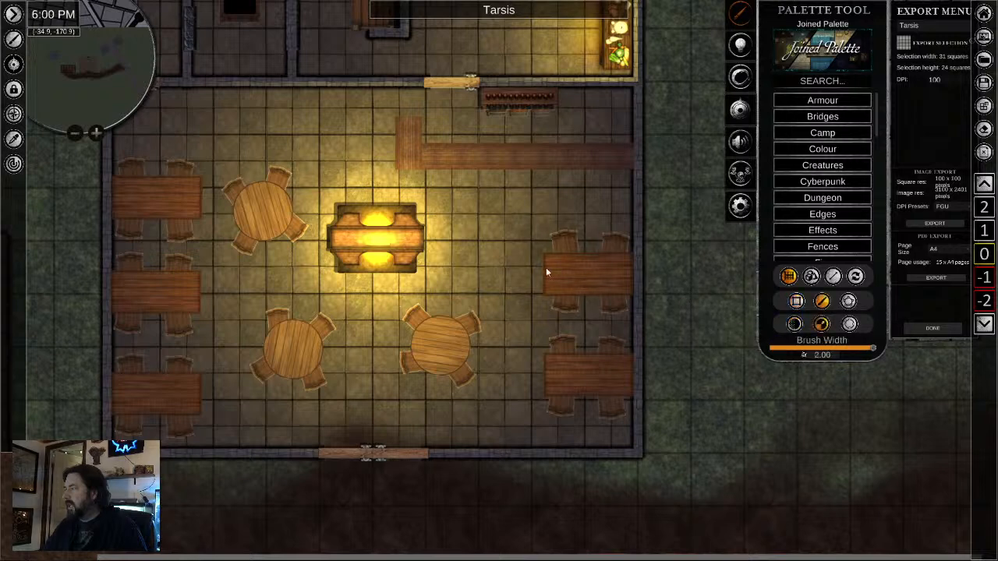
pyautogui.moveTo(841, 349)
pyautogui.mouseDown()
pyautogui.moveTo(866, 351)
pyautogui.moveTo(820, 353)
pyautogui.mouseUp()
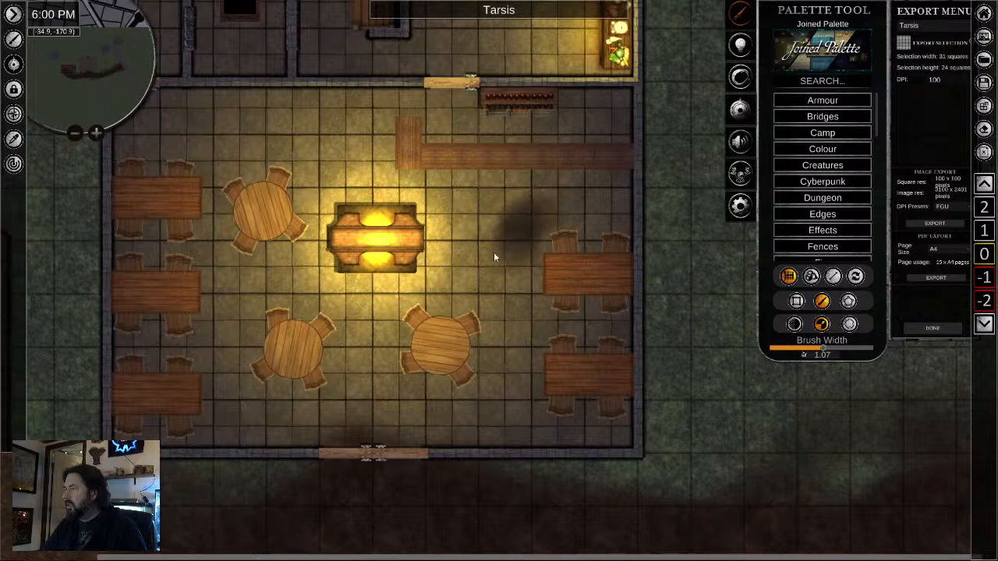
# - Undo the last dirt stroke beside the fireplace and set the texture brush's transparency to 0.89
pyautogui.hotkey('ctrl', 'z')
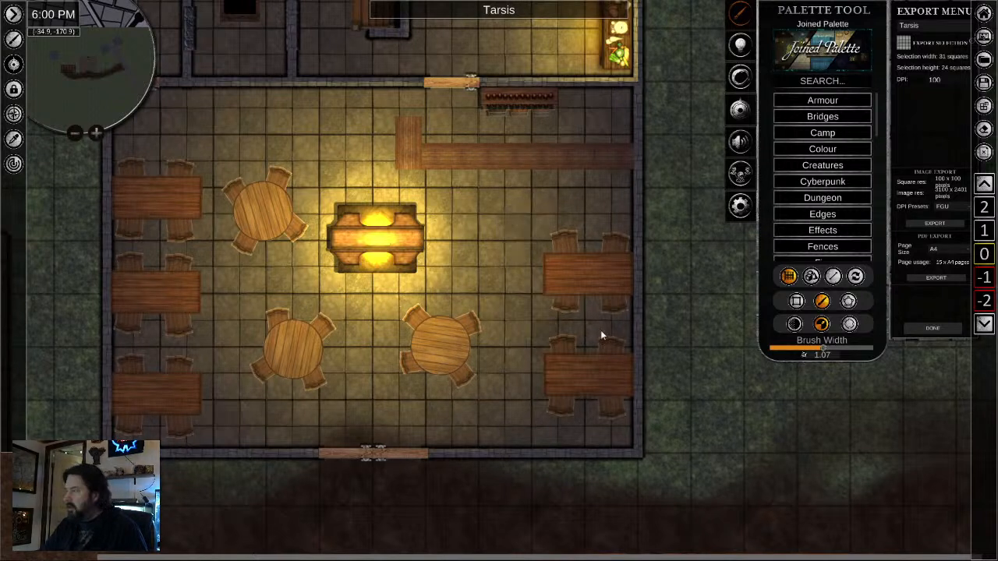
pyautogui.click(796, 324)
pyautogui.moveTo(862, 353); pyautogui.dragTo(863, 353)
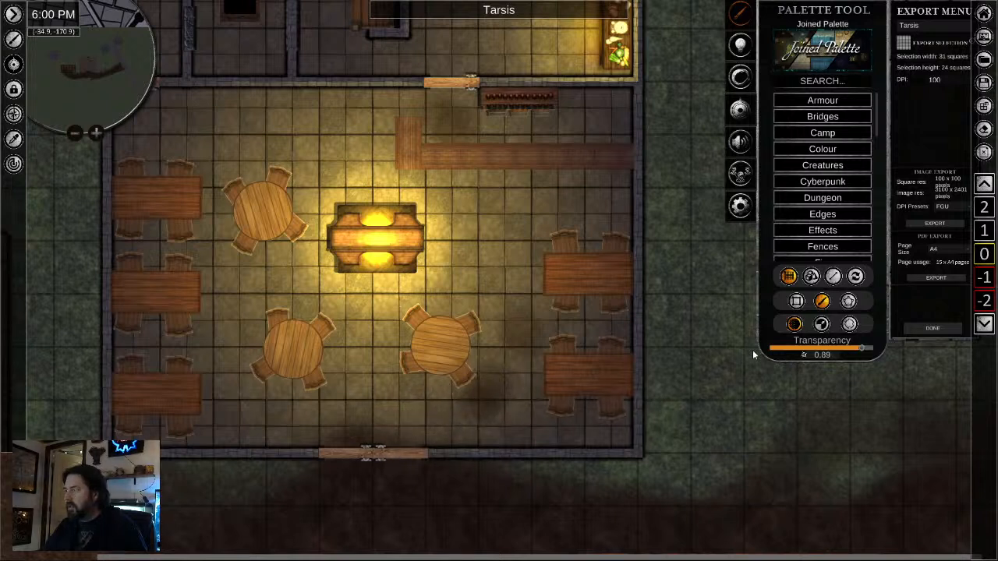
# - Paint faint dirt patches over the tavern floor with a brush width of 1.29 and transparency of 0.92, then put the brush away
pyautogui.click(822, 323)
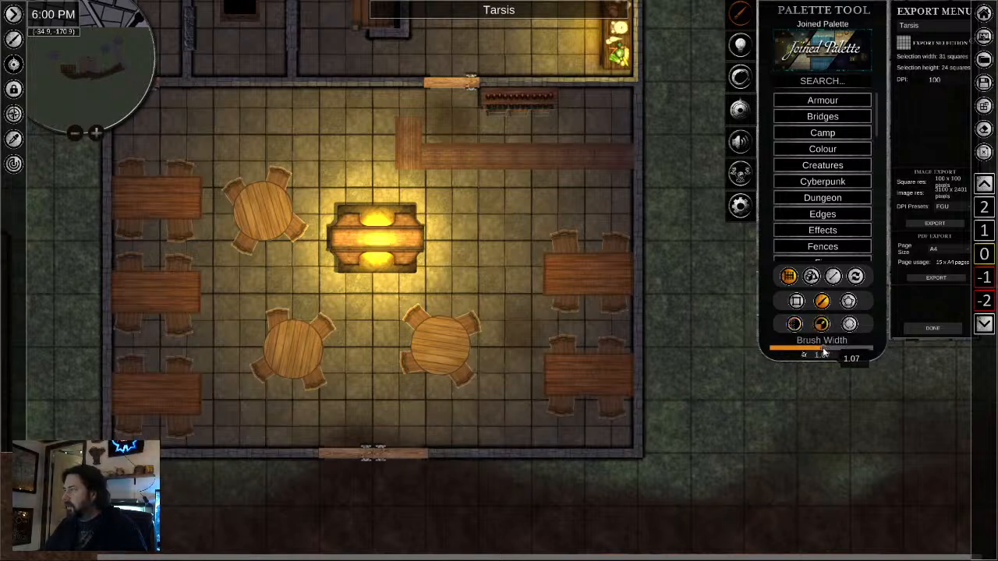
pyautogui.moveTo(824, 353); pyautogui.dragTo(833, 353)
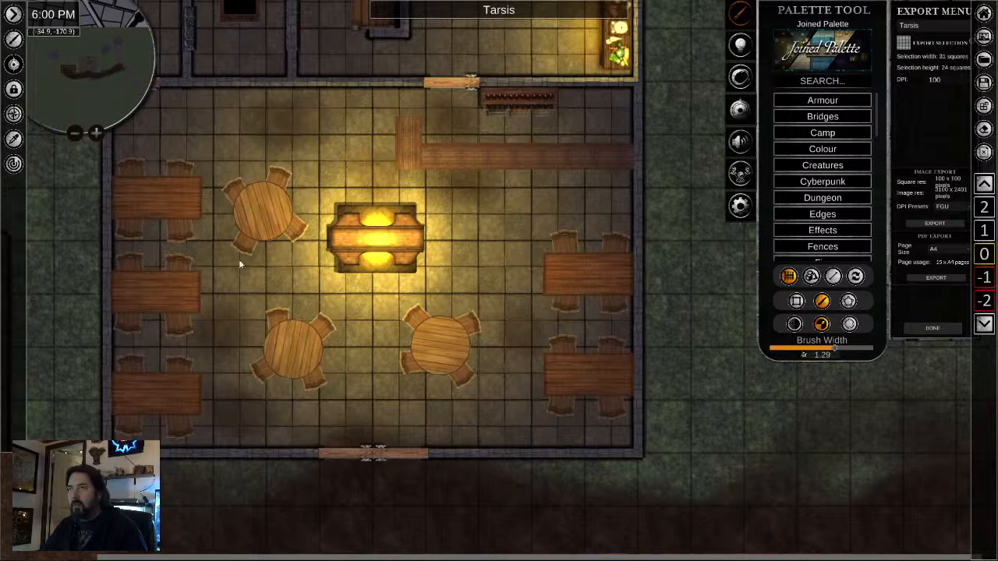
pyautogui.scroll(-2, 385, 439)
pyautogui.moveTo(831, 353)
pyautogui.mouseDown()
pyautogui.moveTo(792, 353)
pyautogui.moveTo(865, 349)
pyautogui.mouseUp()
pyautogui.click(794, 323)
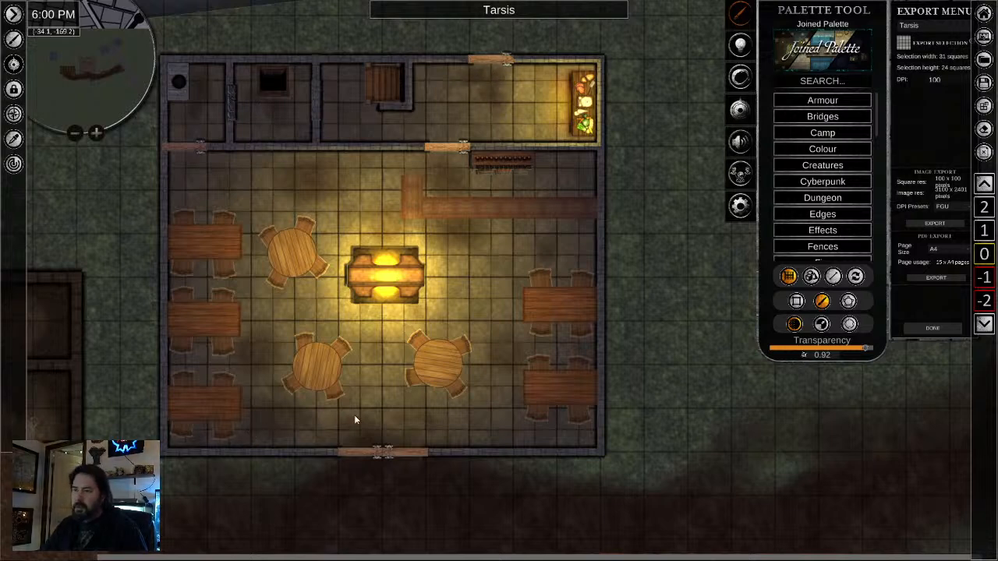
pyautogui.scroll(3, 375, 366)
pyautogui.rightClick(209, 352)
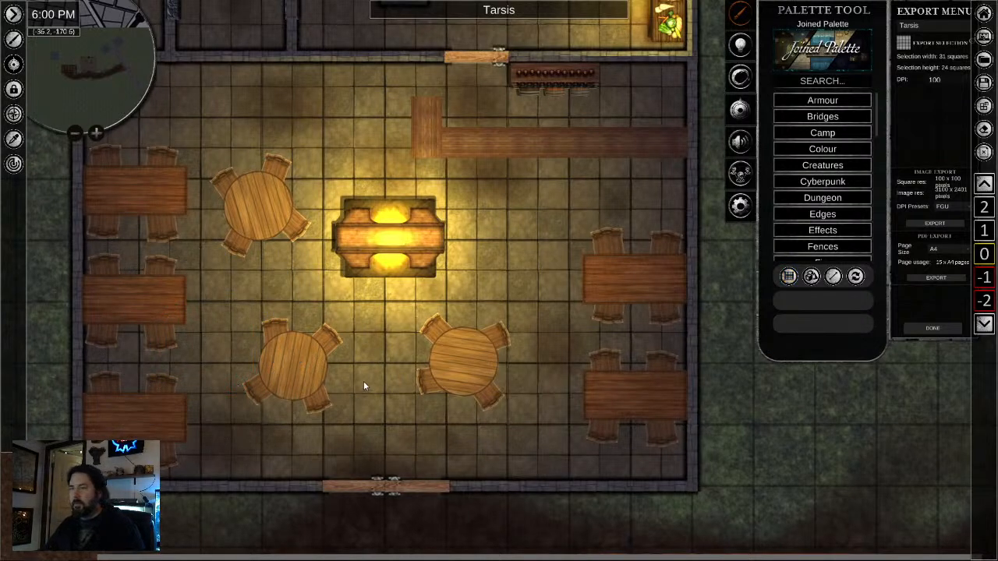
# - Lower the opacity of the dirt patch between the southeast round table and the east wall tables to 6.64
pyautogui.scroll(-5, 362, 381)
pyautogui.scroll(2, 396, 377)
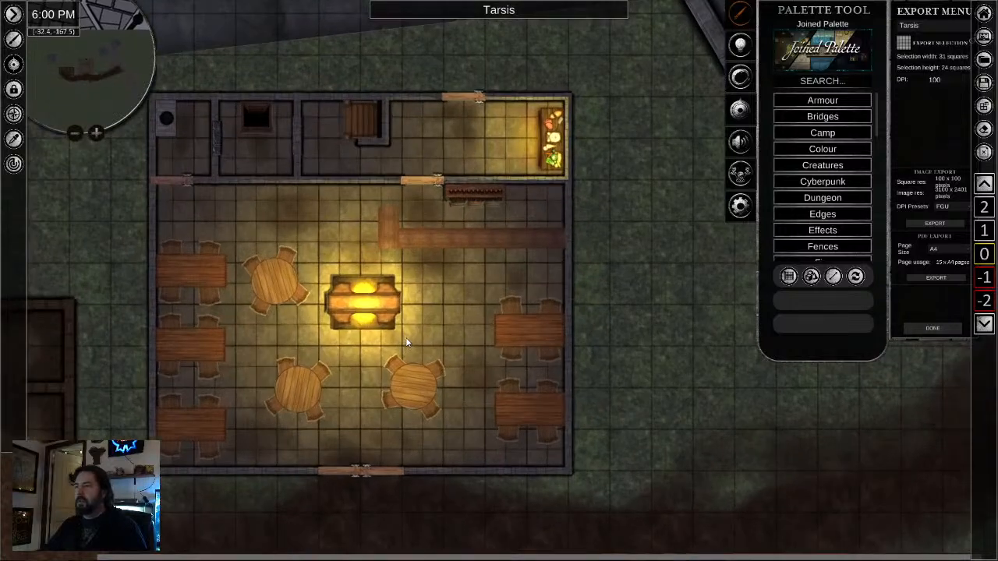
pyautogui.scroll(-2, 406, 342)
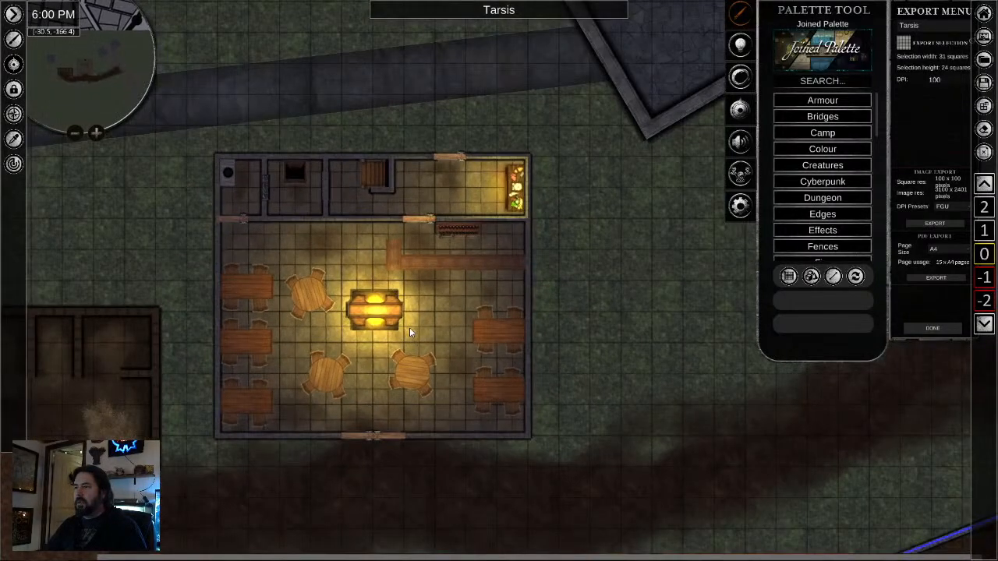
pyautogui.scroll(5, 454, 315)
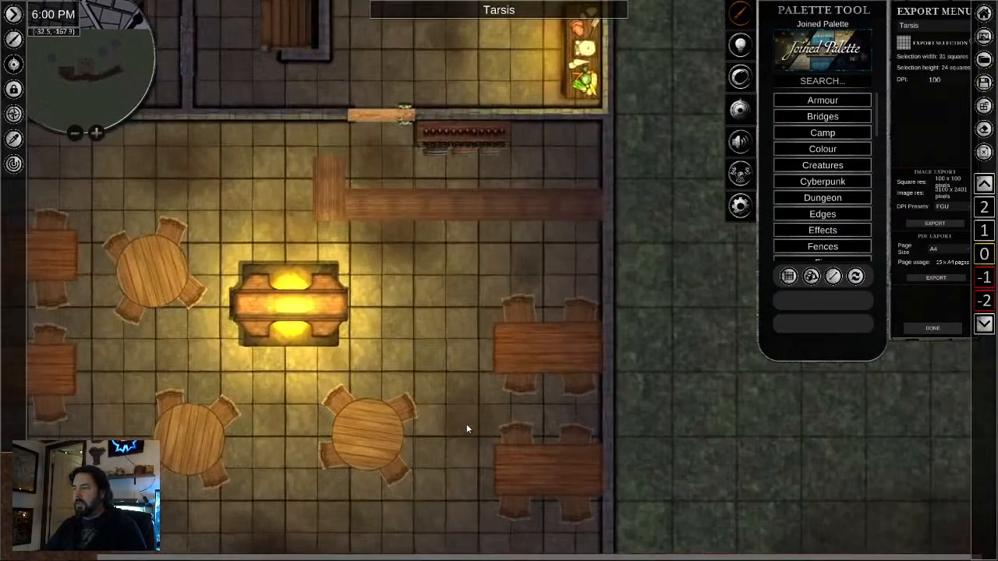
pyautogui.rightClick(466, 423)
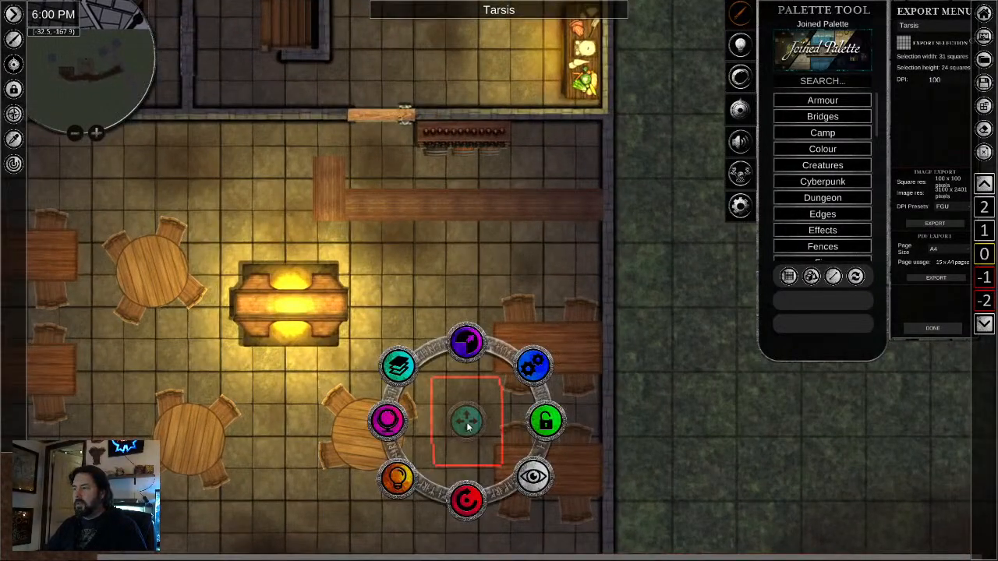
pyautogui.click(388, 421)
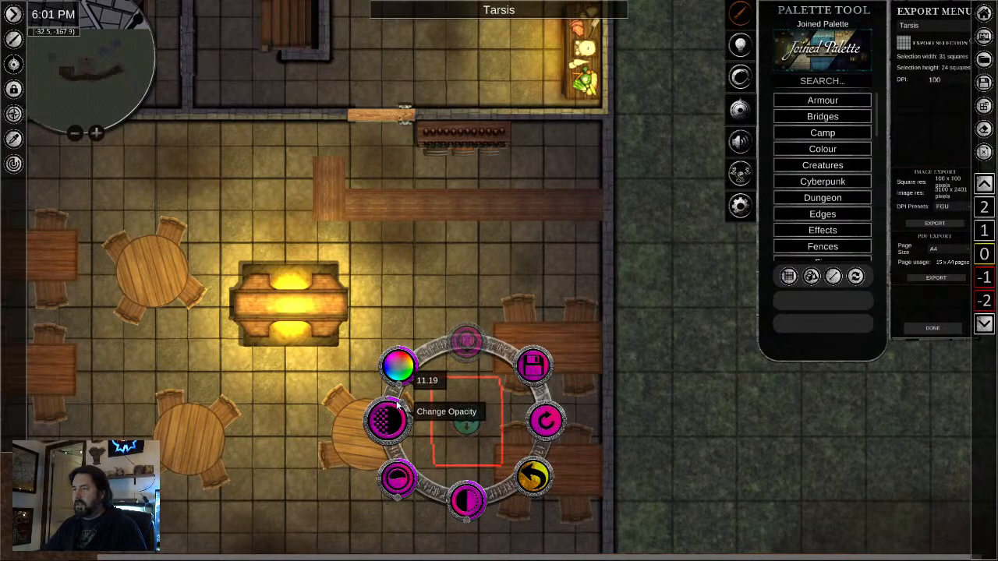
pyautogui.rightClick(400, 405)
pyautogui.rightClick(463, 423)
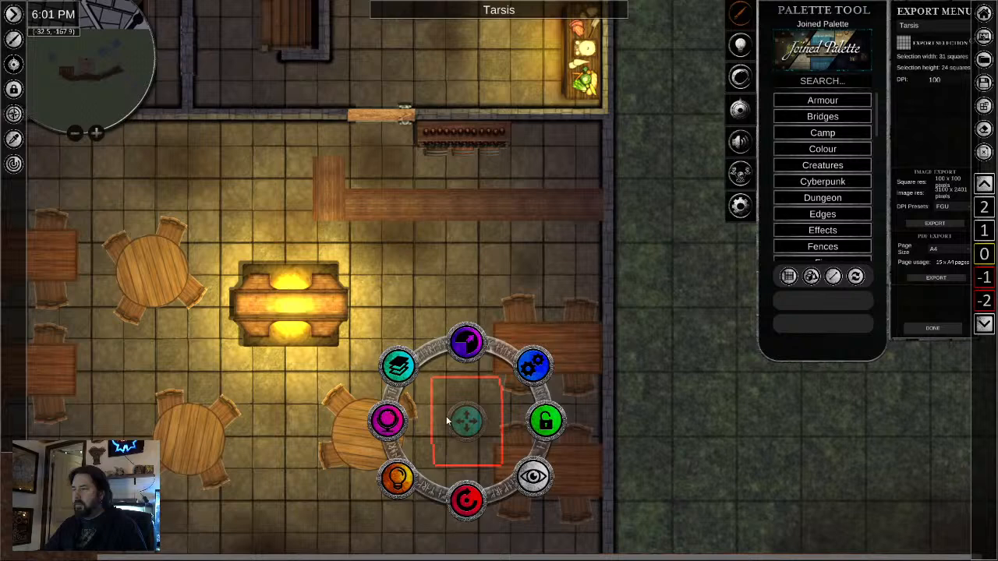
pyautogui.click(397, 419)
pyautogui.scroll(-5, 396, 409)
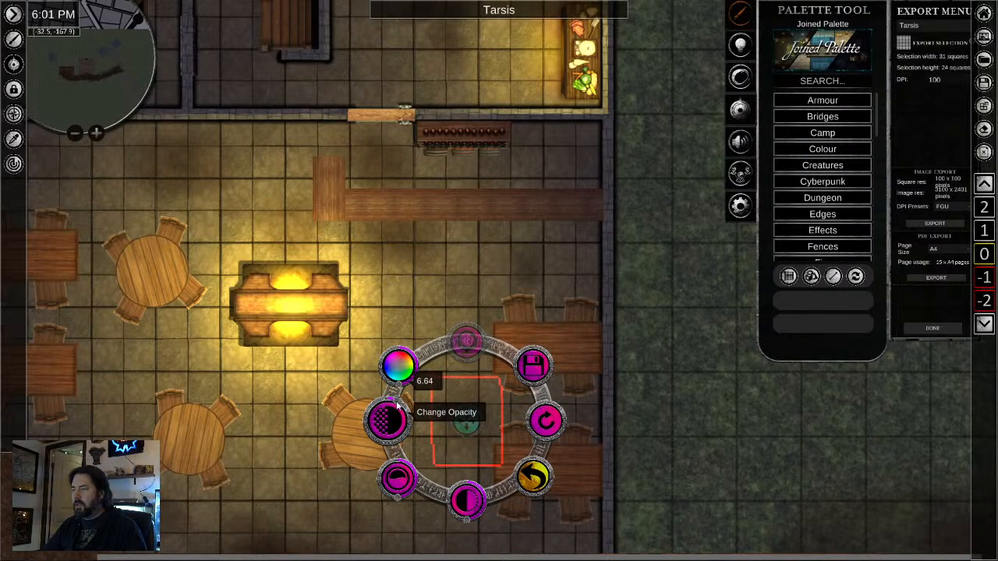
# - Check the opacity of the dirt patch near the dining hall's north wall and examine the other patches across the floor
pyautogui.rightClick(272, 402)
pyautogui.scroll(-3, 450, 348)
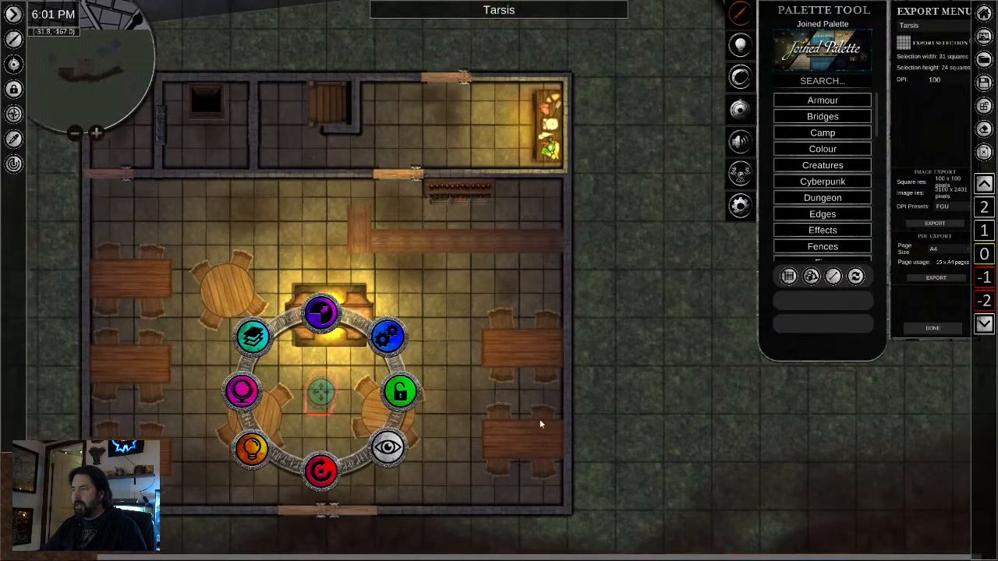
pyautogui.scroll(-2, 539, 423)
pyautogui.scroll(4, 384, 275)
pyautogui.rightClick(265, 251)
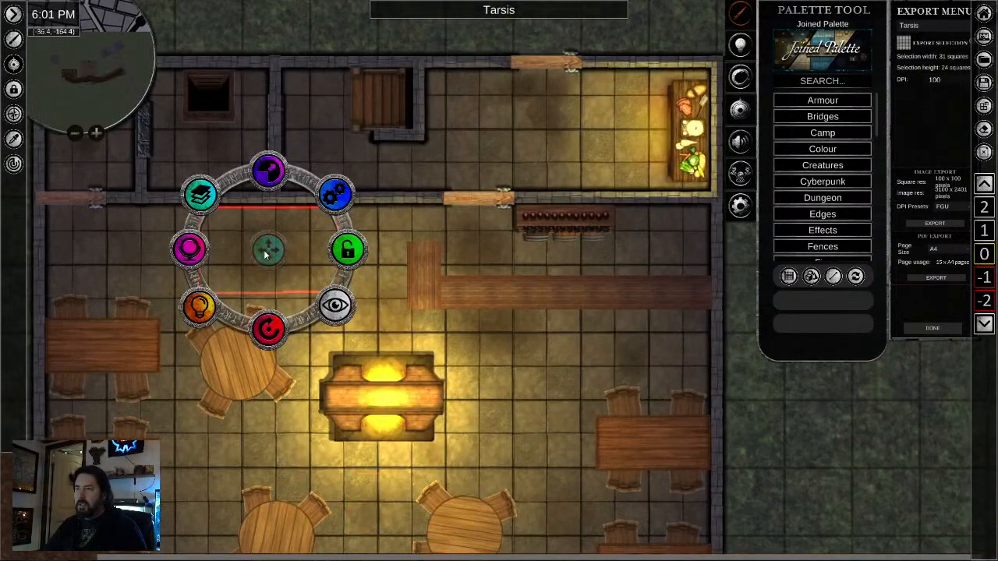
pyautogui.click(191, 247)
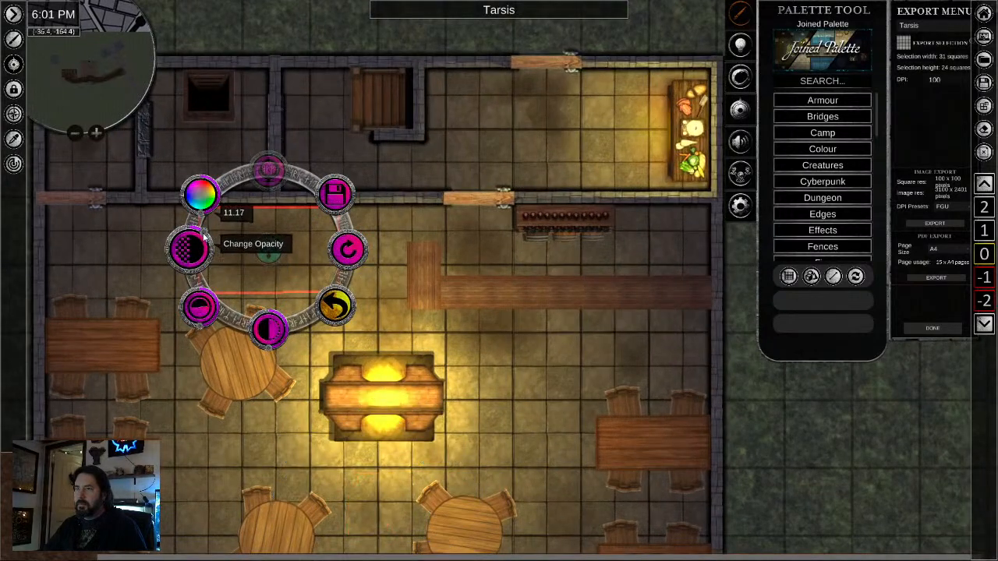
pyautogui.rightClick(481, 363)
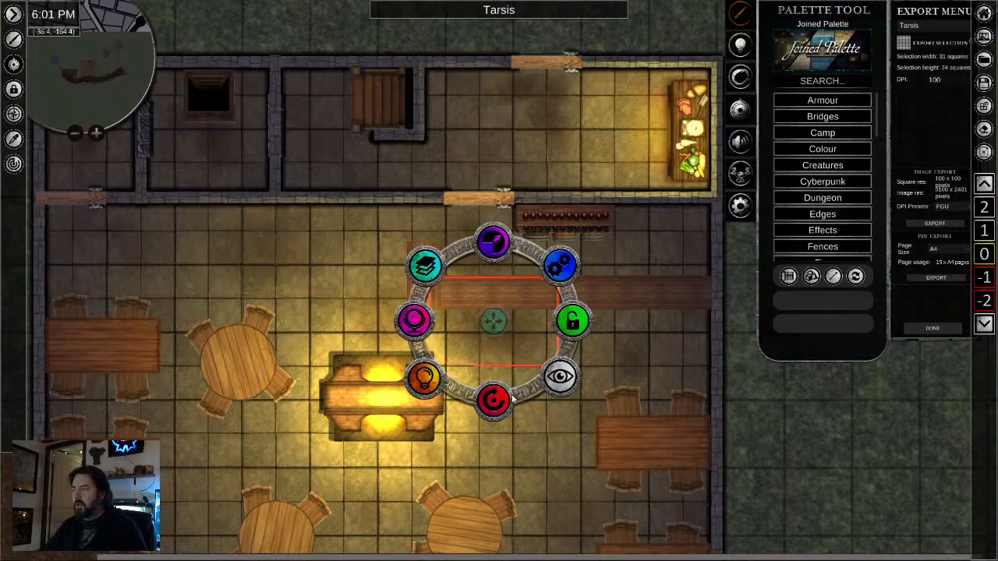
pyautogui.scroll(-3, 511, 398)
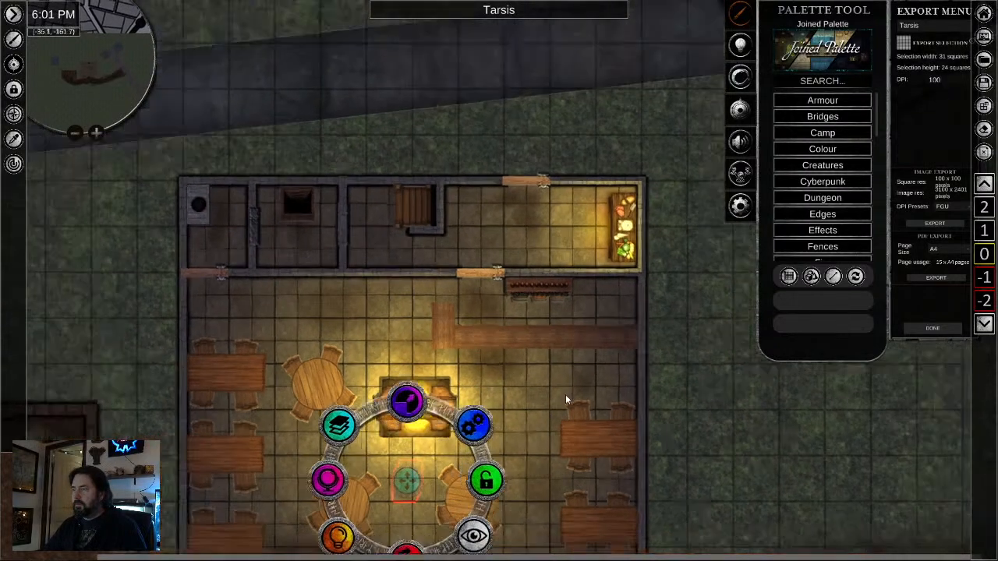
pyautogui.scroll(-1, 566, 399)
pyautogui.moveTo(576, 400); pyautogui.dragTo(572, 242)
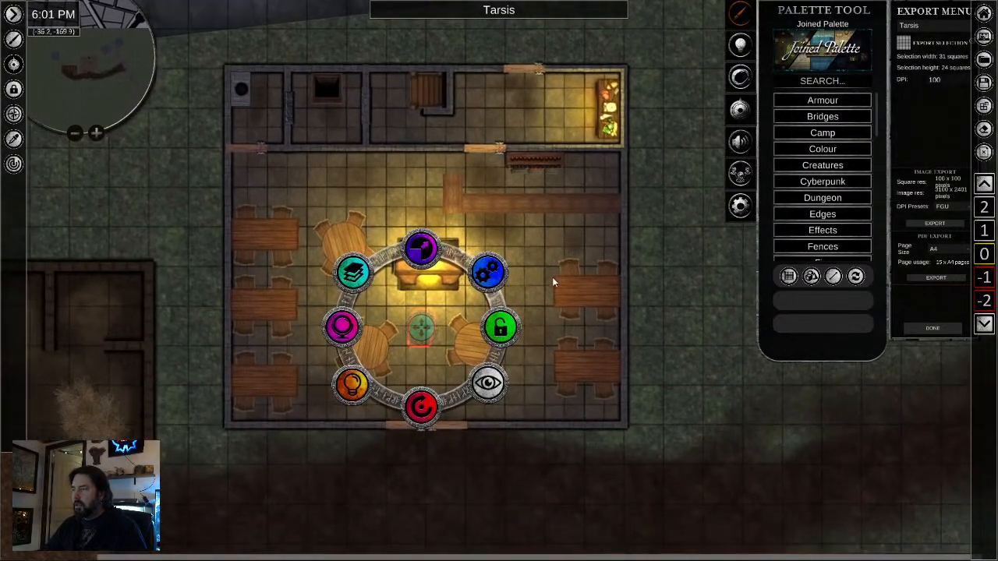
pyautogui.scroll(2, 553, 281)
pyautogui.rightClick(517, 336)
pyautogui.rightClick(342, 410)
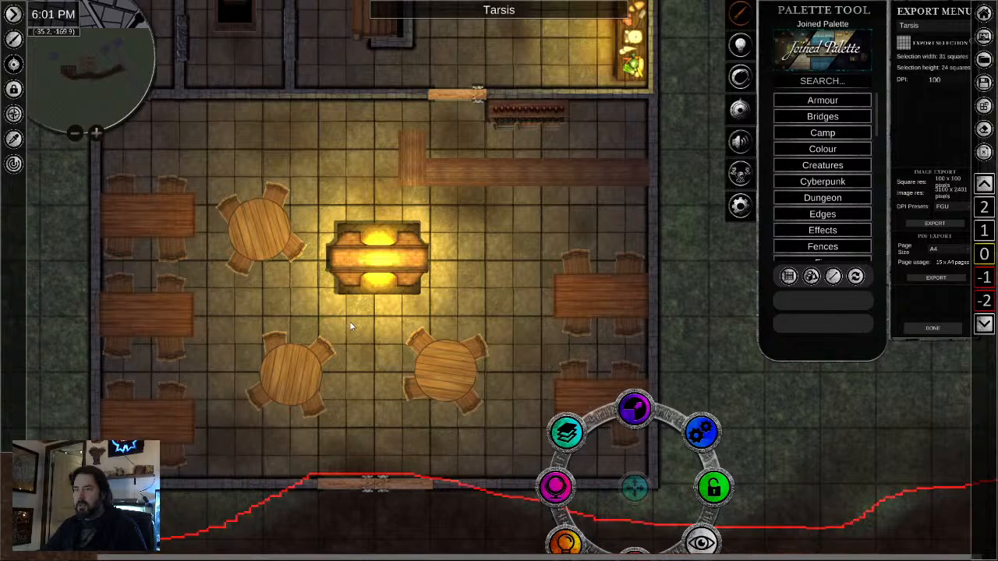
# - Search the joined palette for candle and list only the image results from all content
pyautogui.click(807, 81)
pyautogui.write('can')
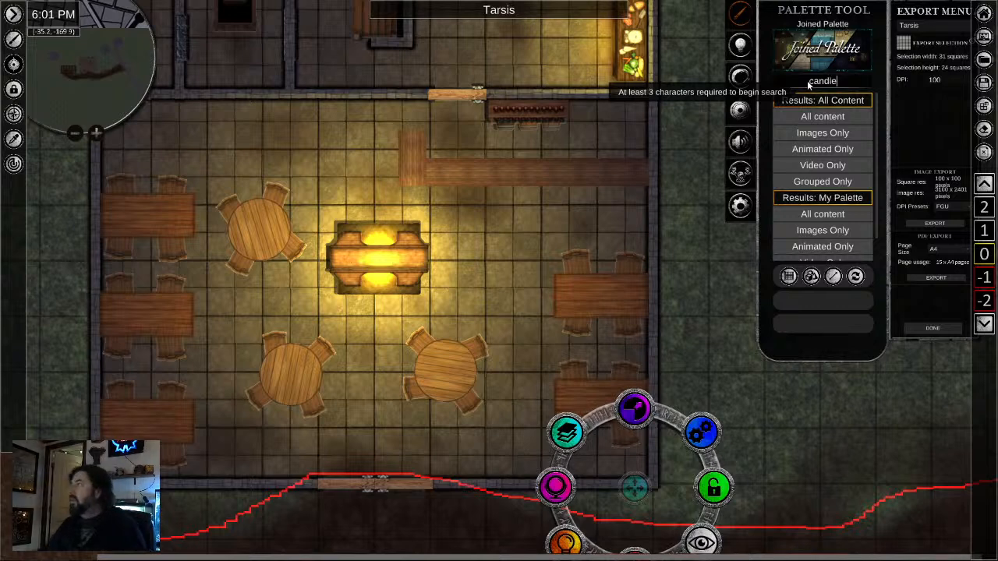
pyautogui.write('dle')
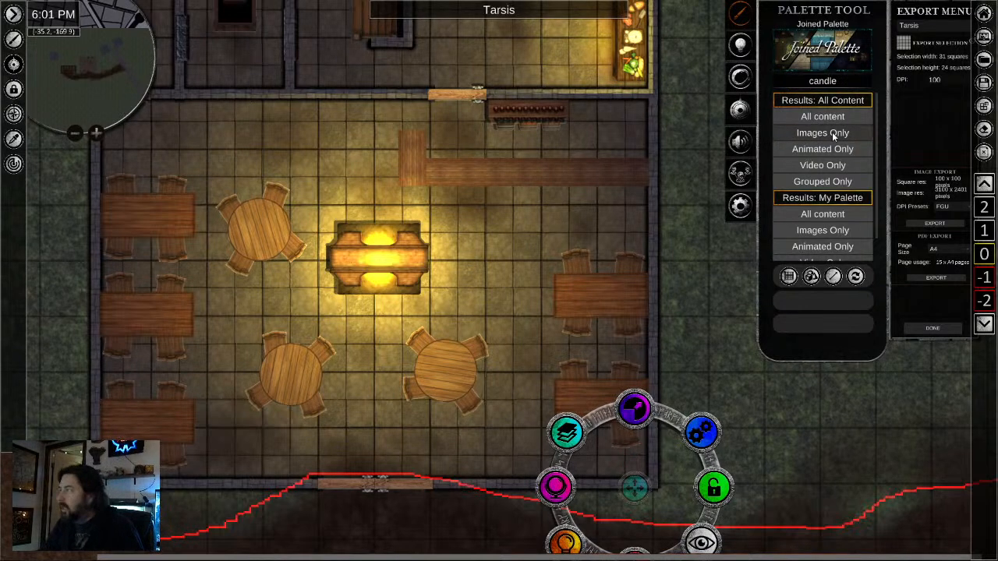
pyautogui.click(822, 133)
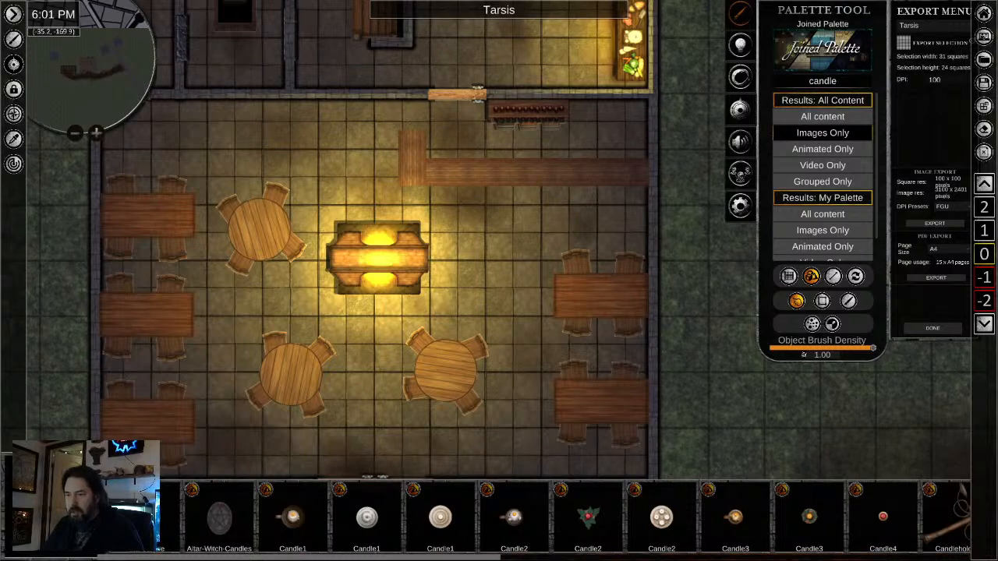
# - Place the Candle2 object in the middle of the upper dining table along the east wall
pyautogui.rightClick(369, 421)
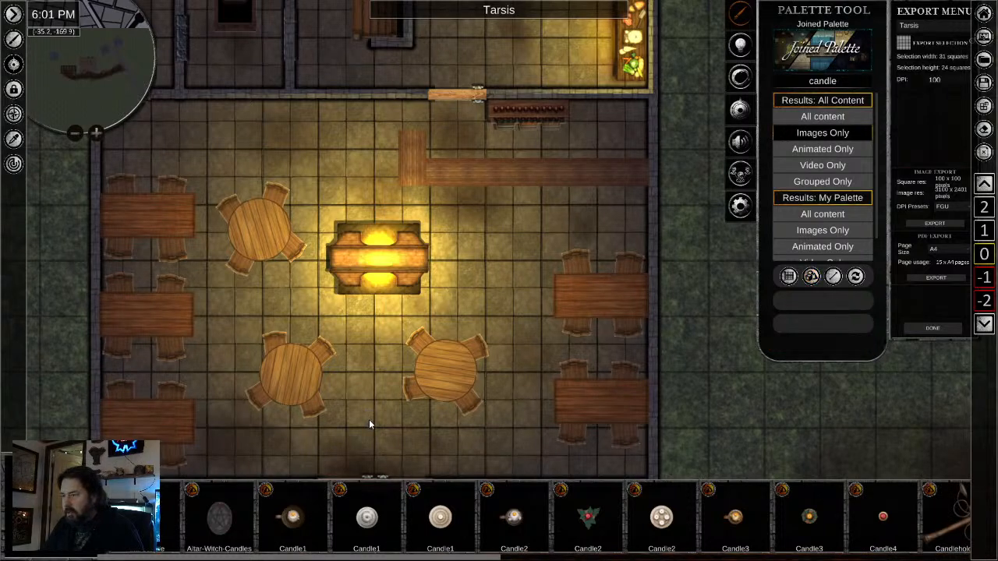
pyautogui.click(513, 521)
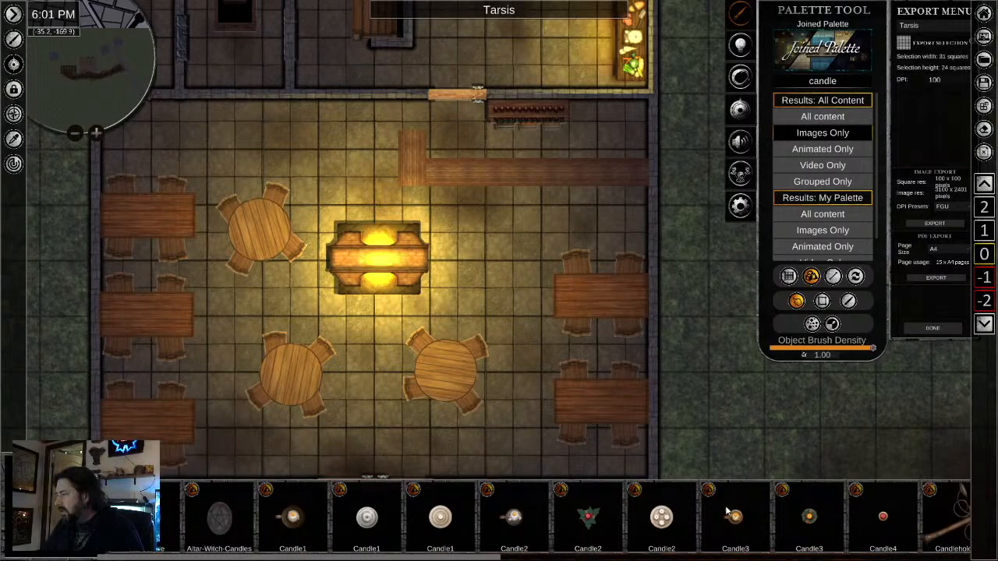
pyautogui.scroll(3, 618, 325)
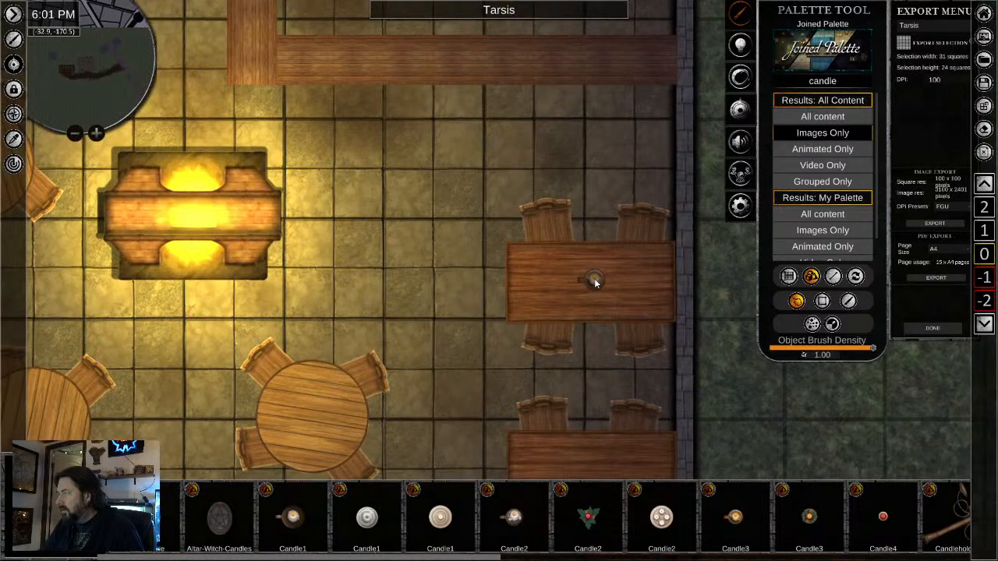
pyautogui.rightClick(577, 371)
pyautogui.click(595, 279)
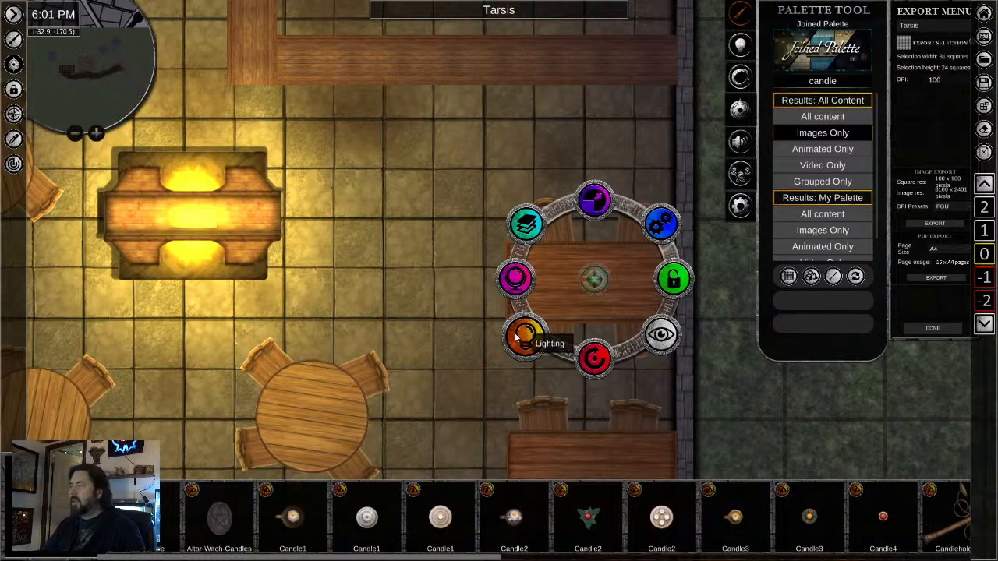
# - Turn on the candle's light and set its radius to 1 square
pyautogui.click(526, 336)
pyautogui.click(660, 225)
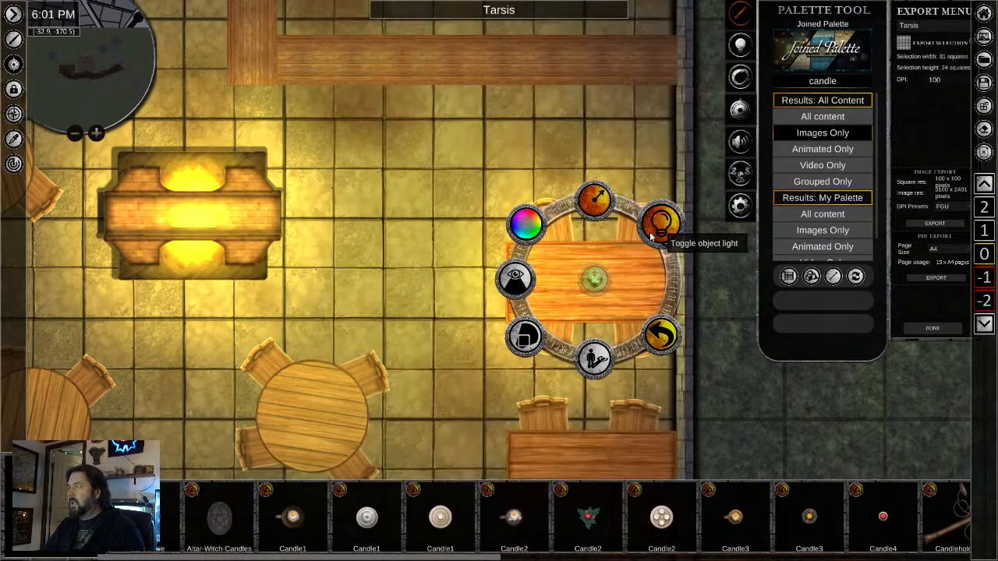
pyautogui.click(595, 201)
pyautogui.click(590, 147)
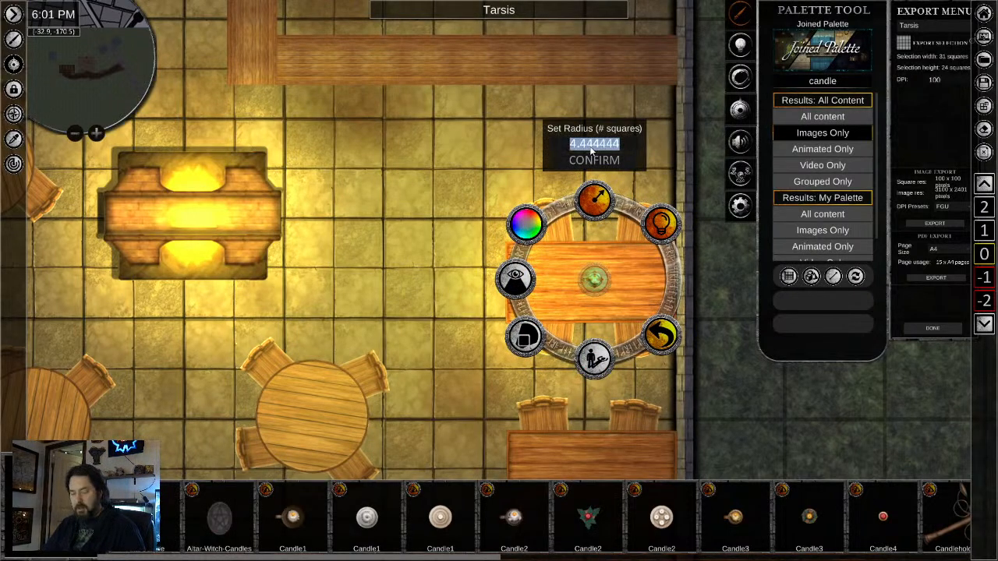
pyautogui.write('1')
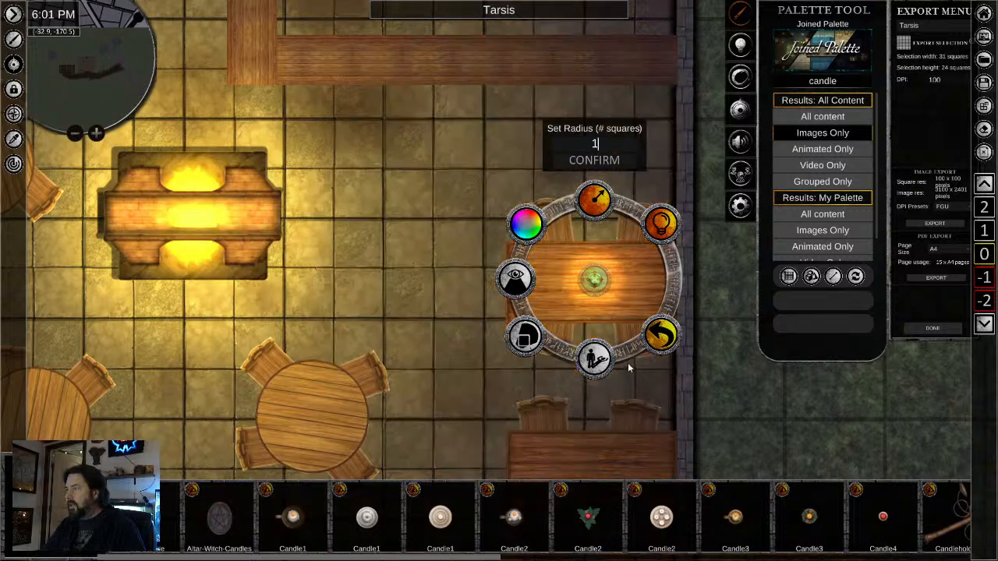
pyautogui.click(526, 222)
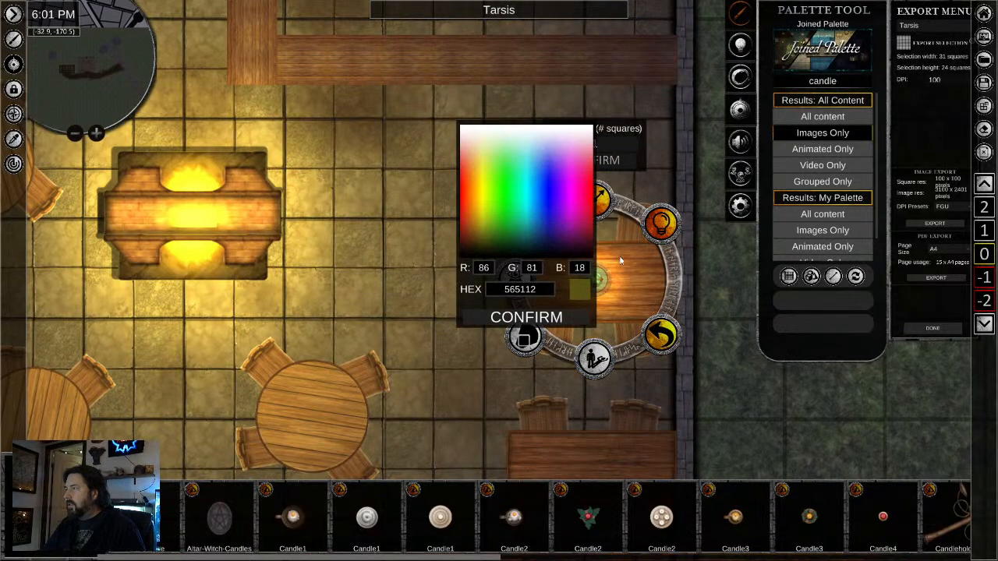
pyautogui.rightClick(621, 261)
pyautogui.rightClick(587, 271)
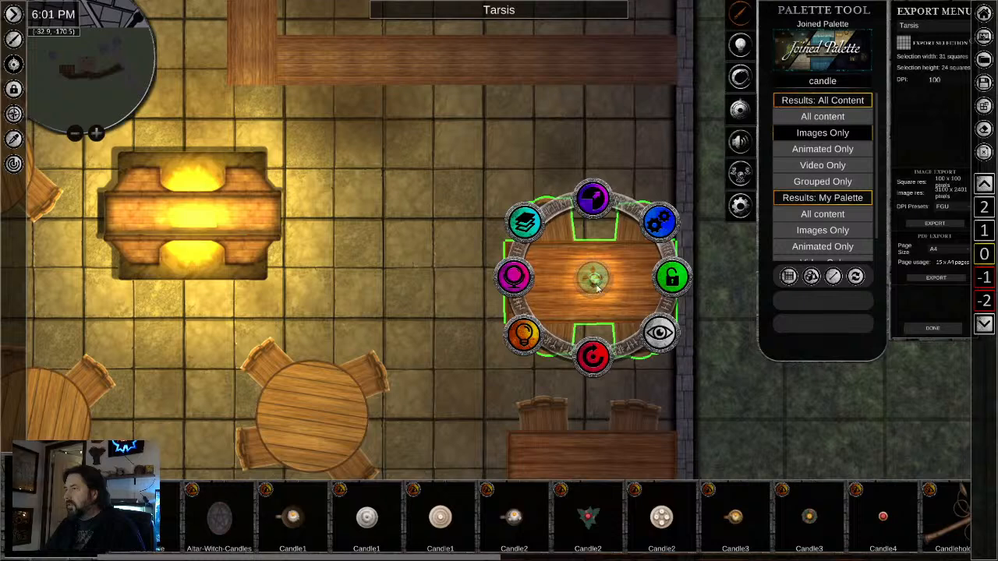
pyautogui.click(421, 330)
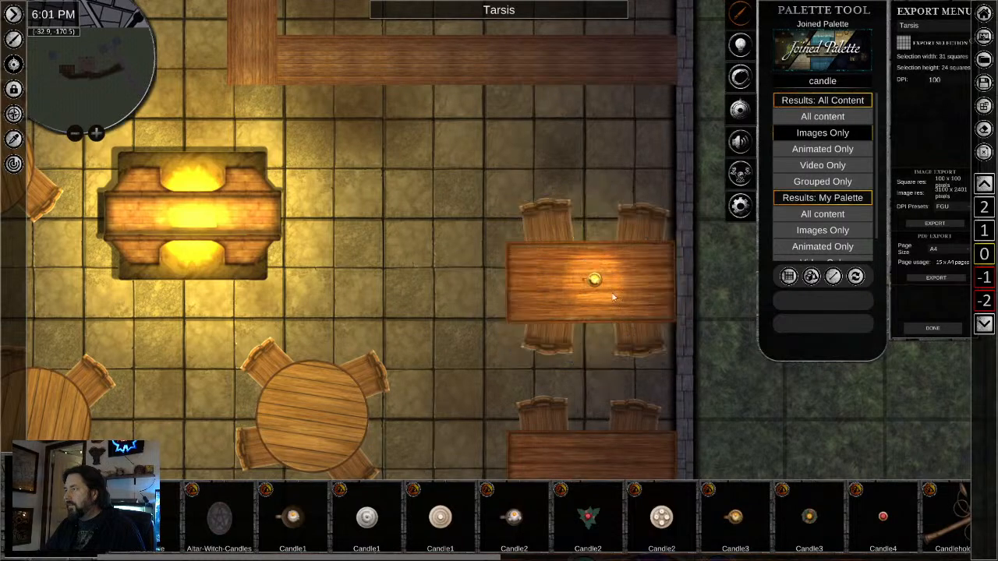
# - Darken the light colour of the candle on the upper east table to hex 1D1A08
pyautogui.rightClick(594, 282)
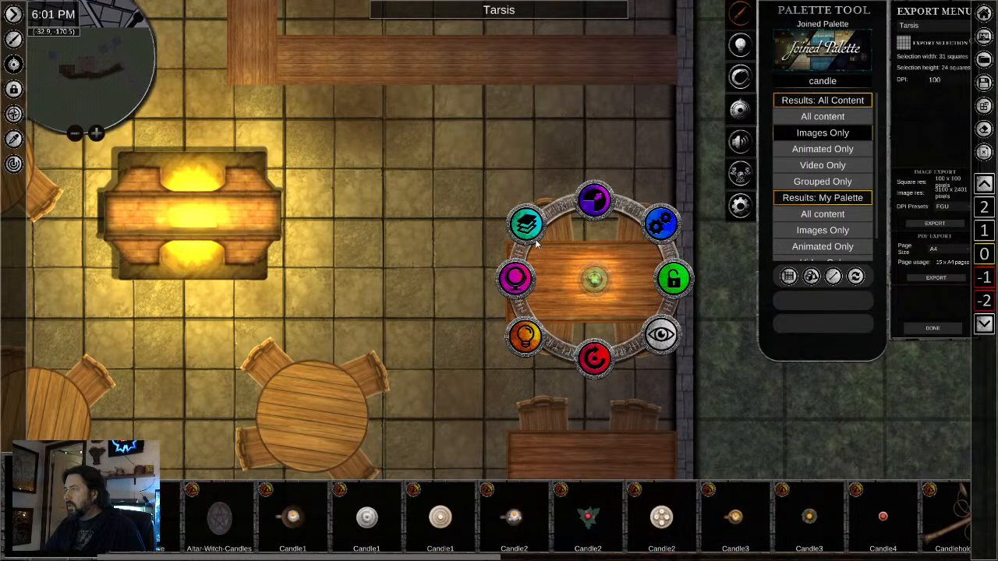
pyautogui.click(525, 339)
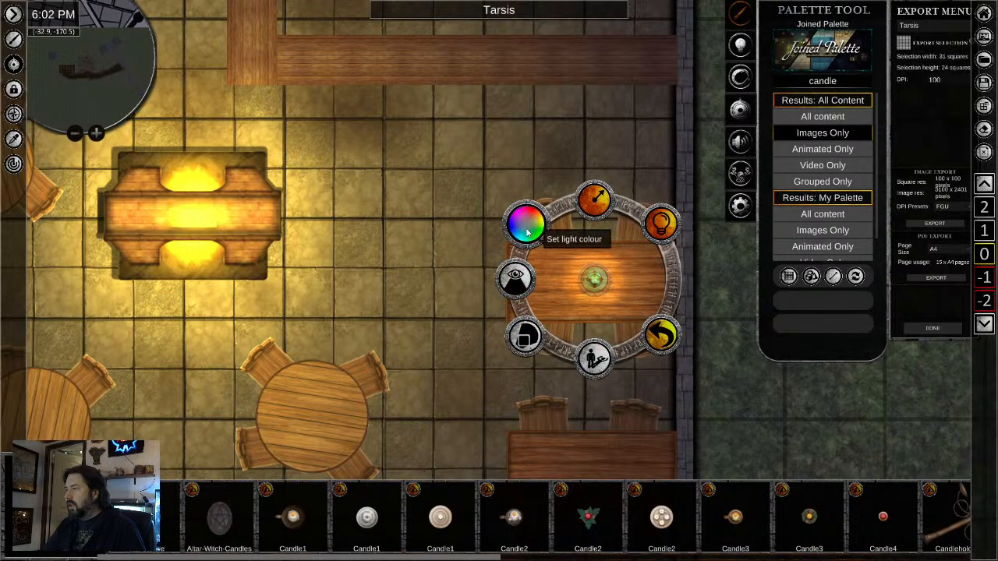
pyautogui.click(526, 226)
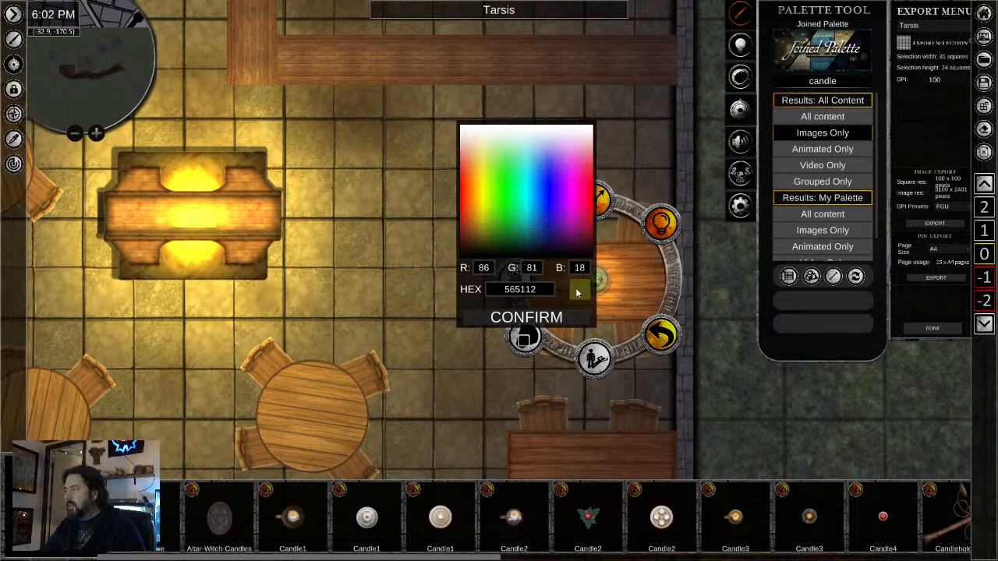
pyautogui.click(481, 251)
pyautogui.moveTo(479, 247); pyautogui.dragTo(478, 248)
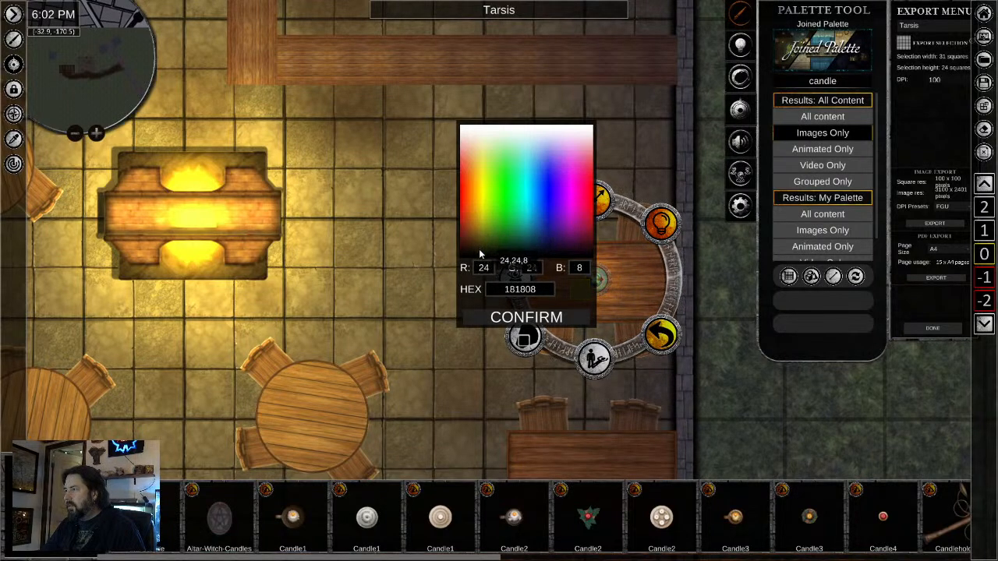
pyautogui.click(515, 317)
pyautogui.click(465, 387)
# - Copy the lit candle onto the middle of the lower dining table along the east wall
pyautogui.scroll(-2, 483, 249)
pyautogui.scroll(-2, 483, 251)
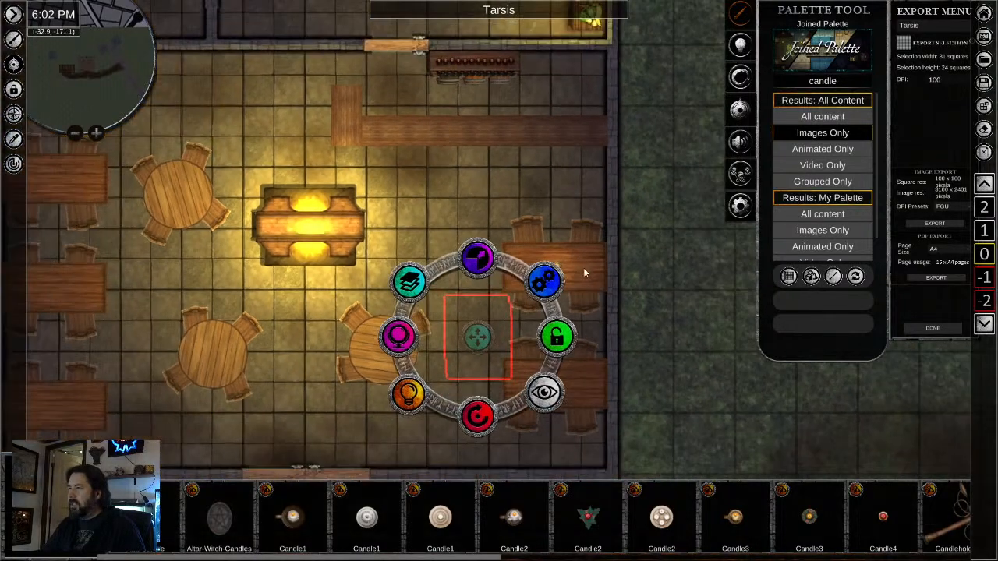
pyautogui.click(566, 205)
pyautogui.click(554, 269)
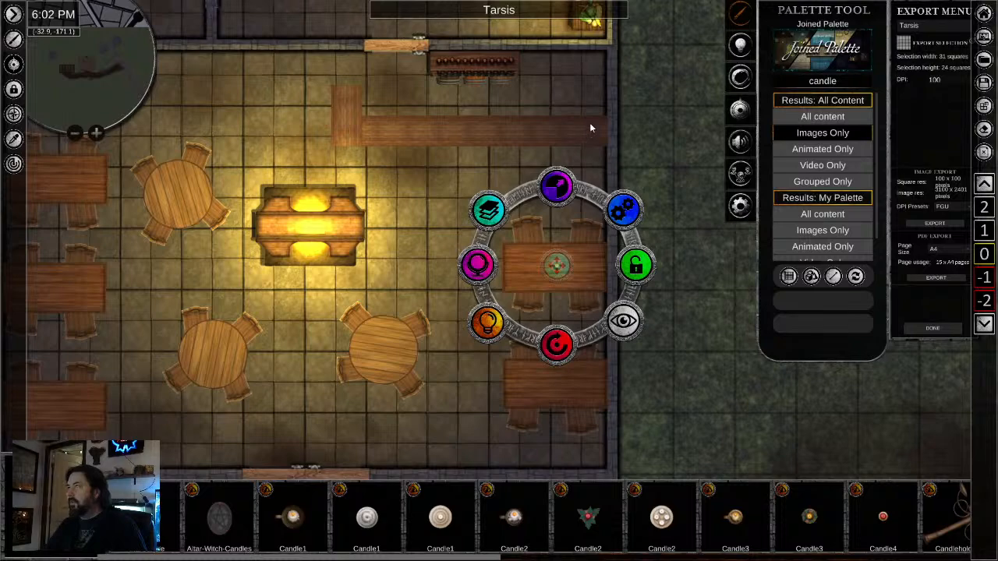
pyautogui.scroll(2, 467, 94)
pyautogui.moveTo(489, 255); pyautogui.dragTo(519, 60)
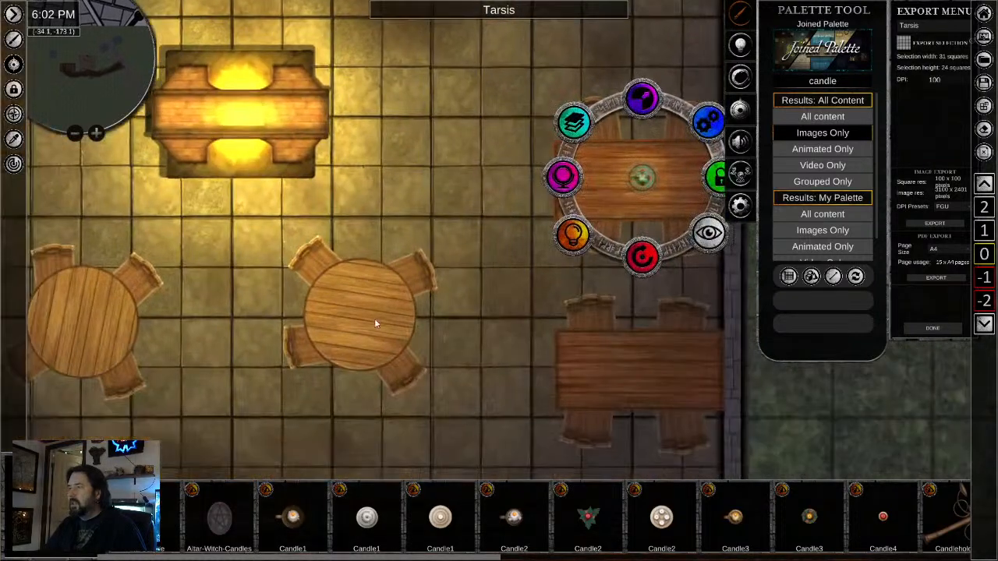
pyautogui.click(633, 373)
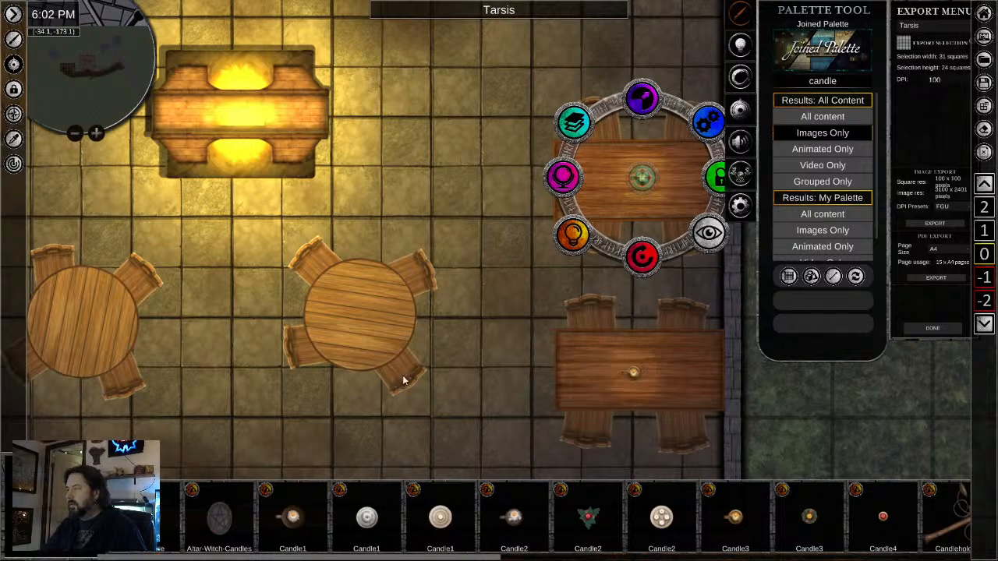
# - Place candle copies on the two round tables south of the fireplace and centre the candle on the western one
pyautogui.moveTo(402, 376); pyautogui.dragTo(677, 360)
pyautogui.click(638, 301)
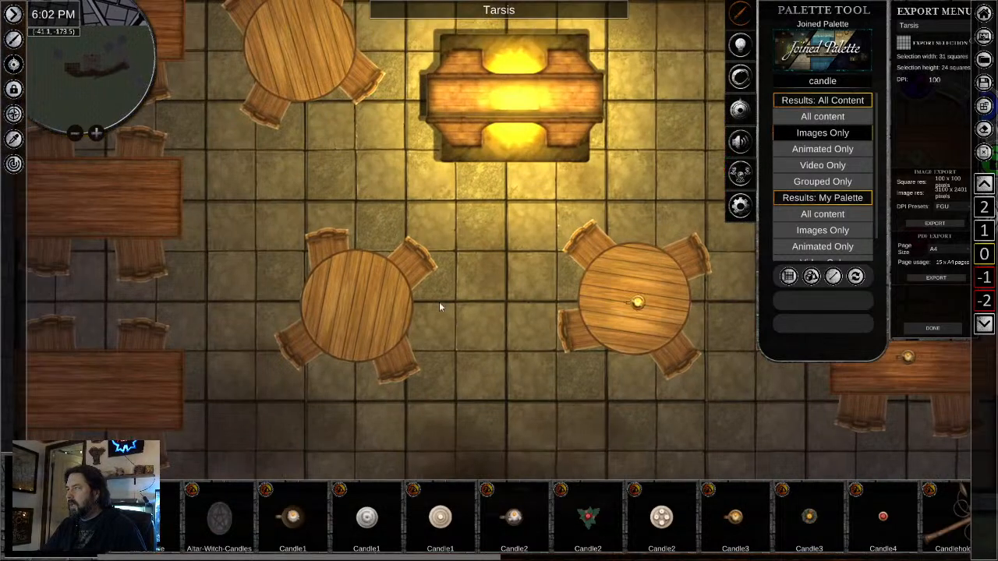
pyautogui.click(352, 304)
pyautogui.moveTo(334, 328)
pyautogui.mouseDown()
pyautogui.moveTo(504, 305)
pyautogui.moveTo(320, 323)
pyautogui.mouseUp()
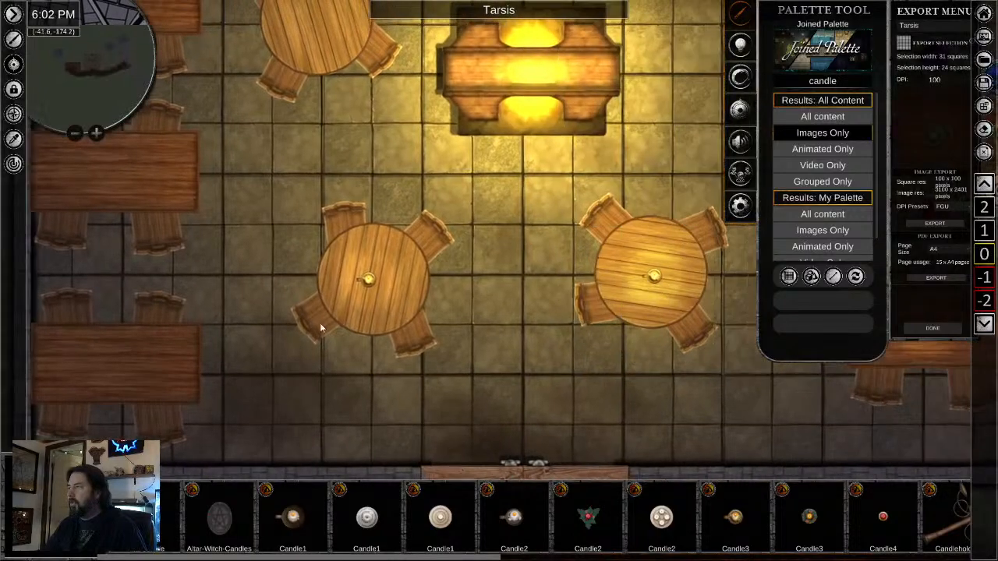
pyautogui.click(371, 282)
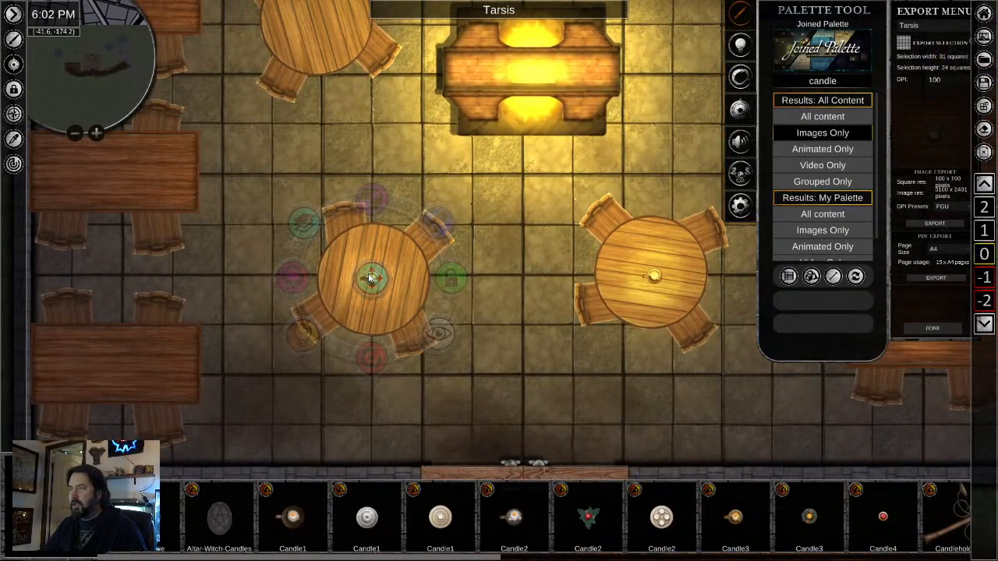
pyautogui.click(435, 392)
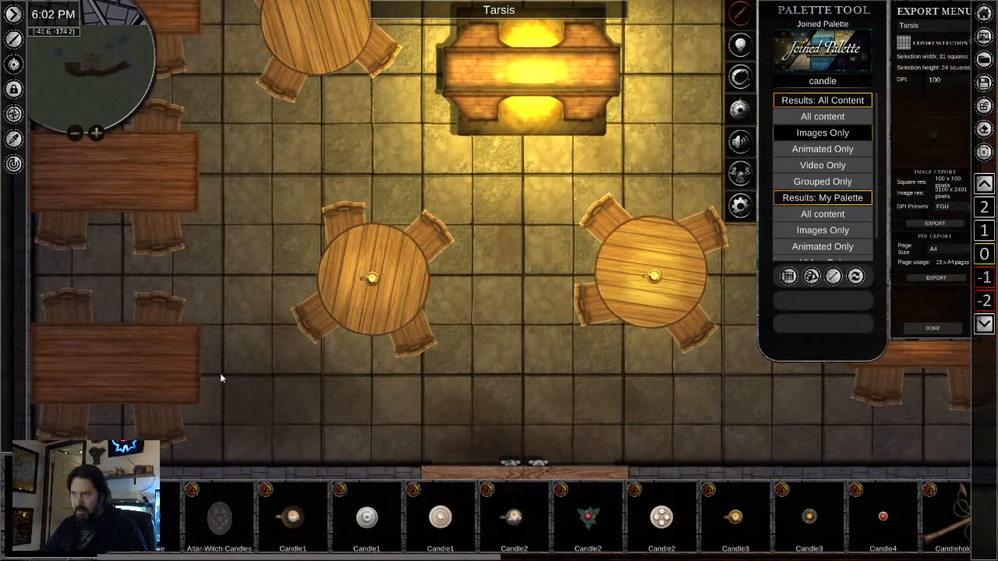
# - Place candle copies on the three dining tables along the west wall and on the round table northwest of the fireplace
pyautogui.click(113, 362)
pyautogui.moveTo(236, 334); pyautogui.dragTo(403, 326)
pyautogui.click(337, 274)
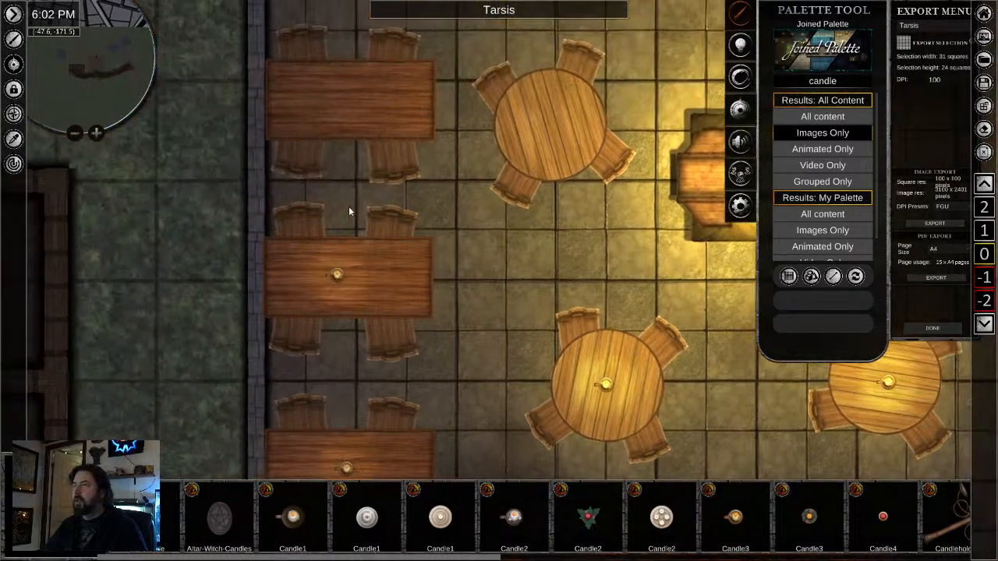
pyautogui.rightClick(348, 116)
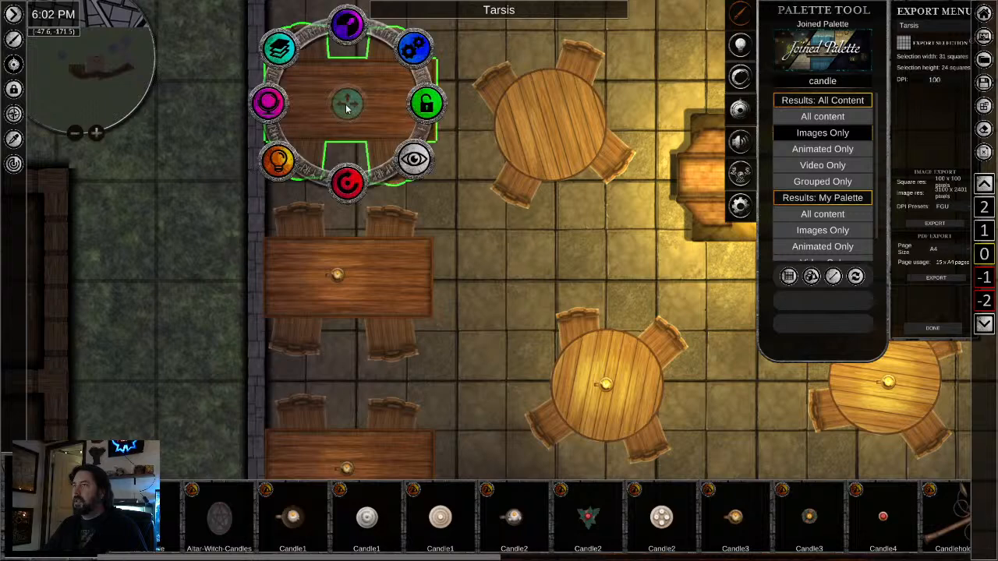
pyautogui.rightClick(550, 127)
pyautogui.click(504, 289)
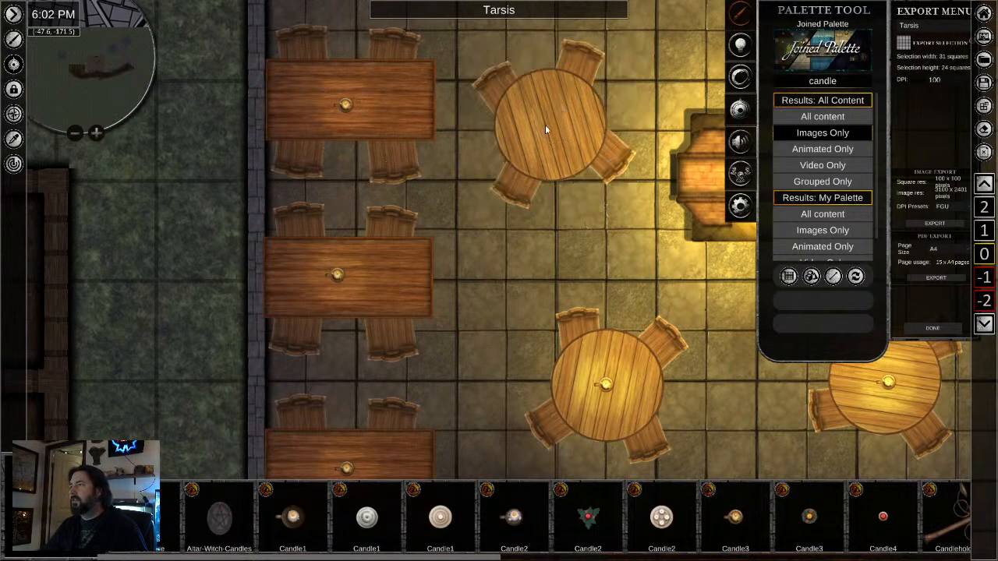
pyautogui.click(549, 129)
# - Place a candle copy on the east end of the bar counter
pyautogui.scroll(-3, 555, 331)
pyautogui.scroll(-3, 586, 320)
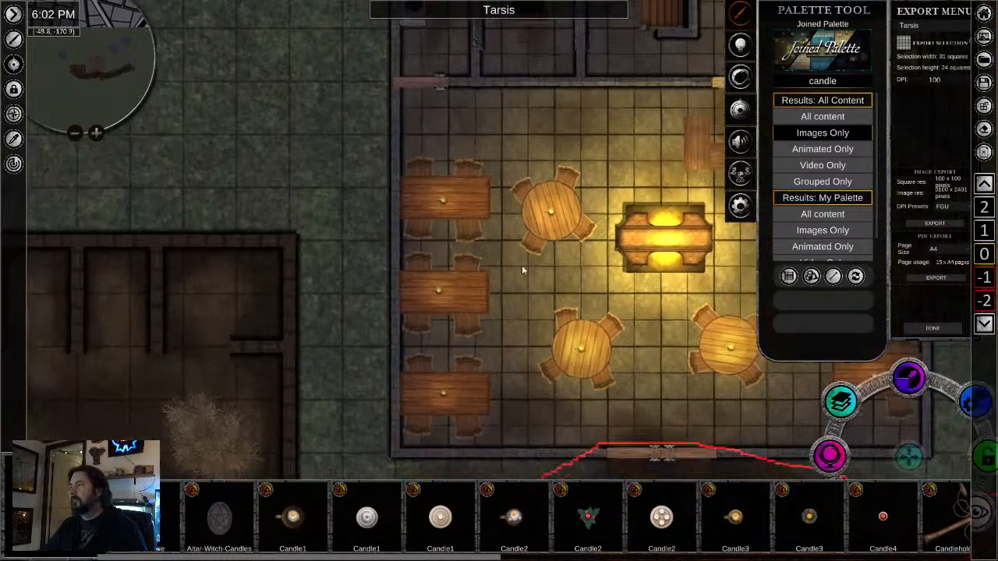
pyautogui.moveTo(525, 270); pyautogui.dragTo(376, 252)
pyautogui.scroll(-1, 390, 255)
pyautogui.scroll(1, 403, 259)
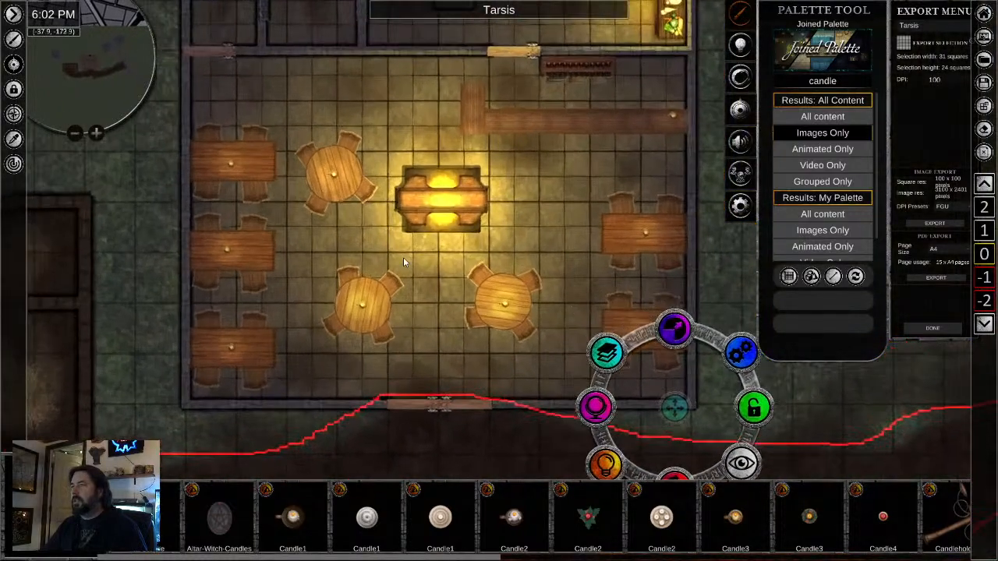
# - Search the joined palette for stool and list only the image results from all content
pyautogui.click(817, 82)
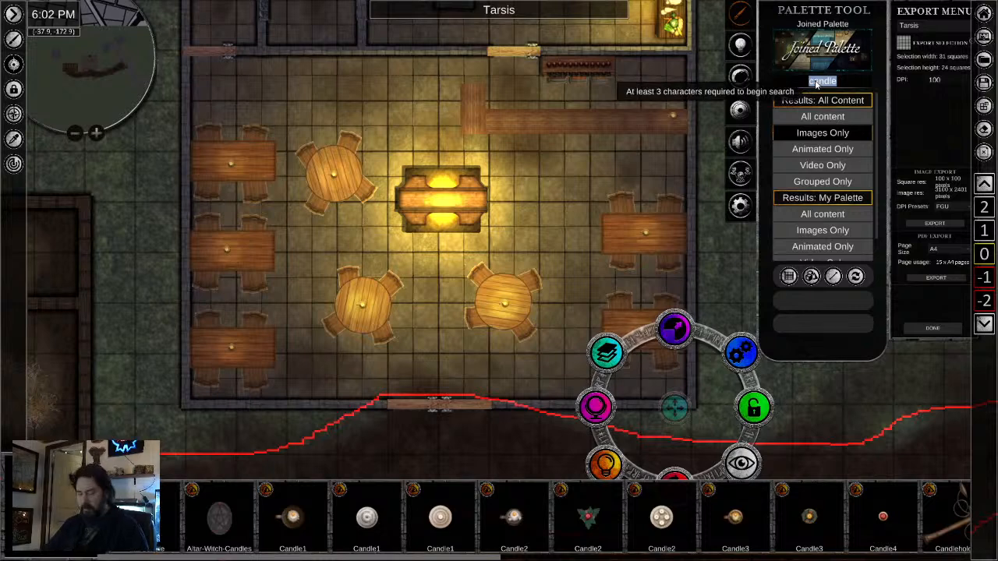
pyautogui.write('stool')
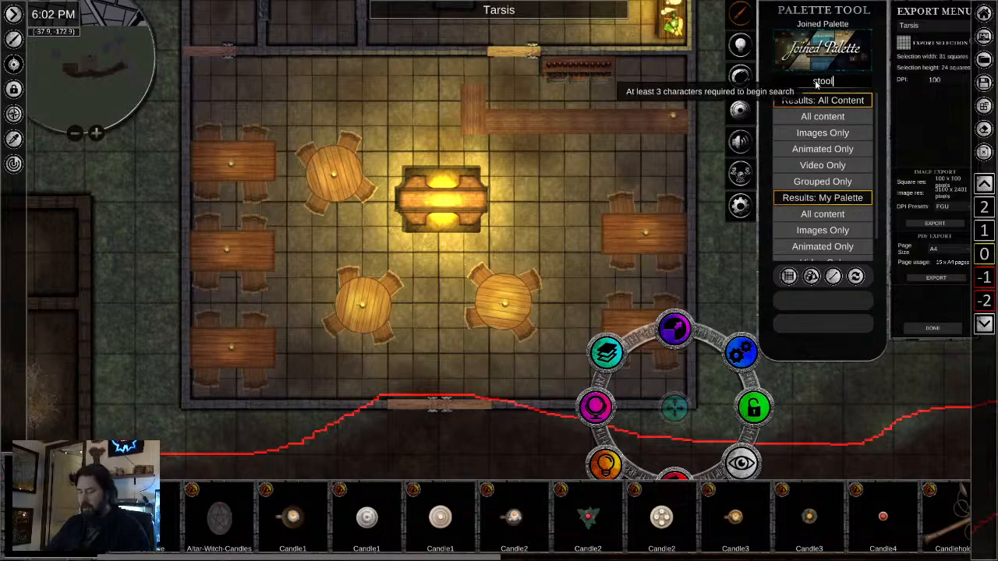
pyautogui.click(820, 134)
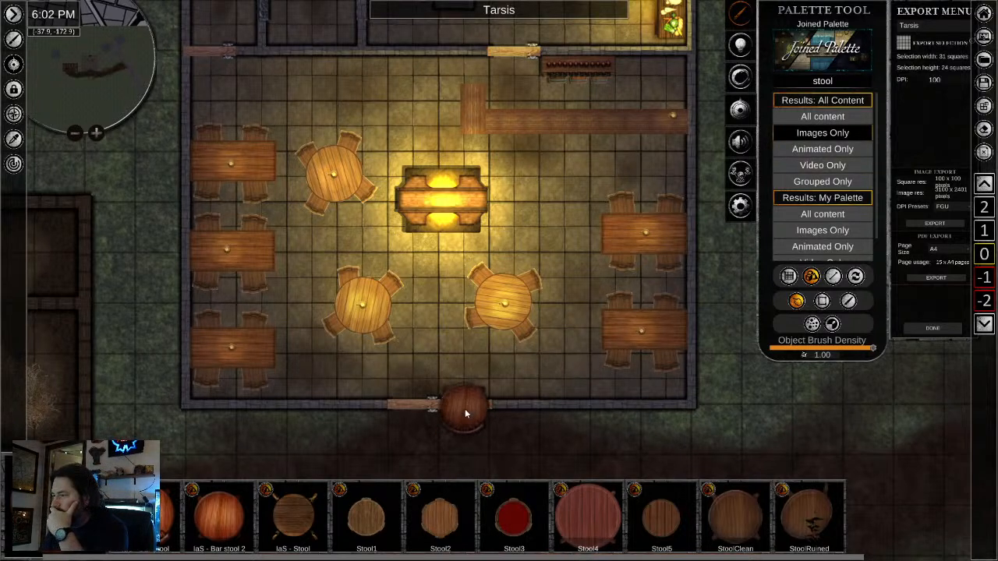
# - Place a light wooden stool just south of the bar counter and scale it down to seat size
pyautogui.moveTo(465, 409); pyautogui.dragTo(542, 151)
pyautogui.scroll(3, 543, 151)
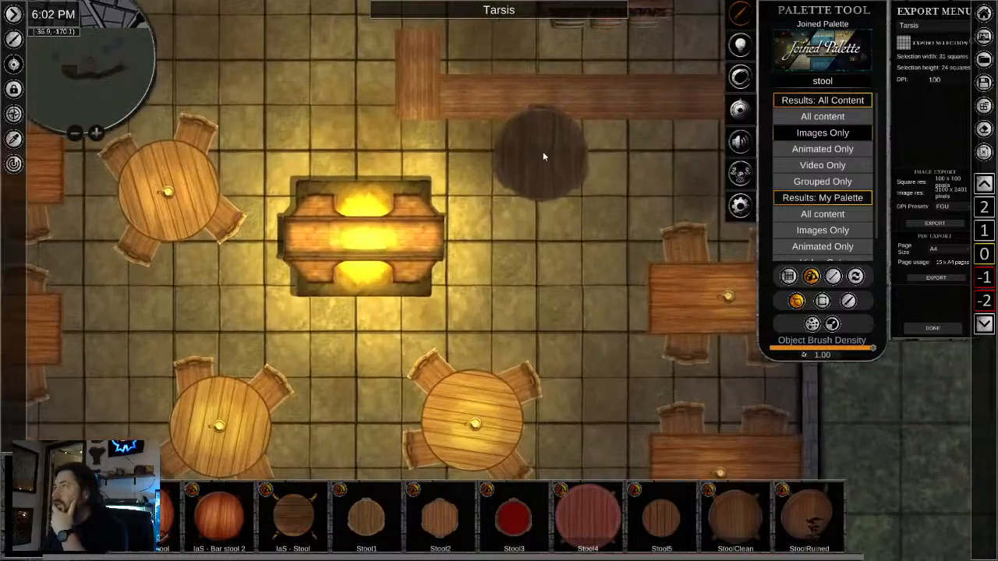
pyautogui.click(546, 172)
pyautogui.rightClick(530, 289)
pyautogui.click(543, 194)
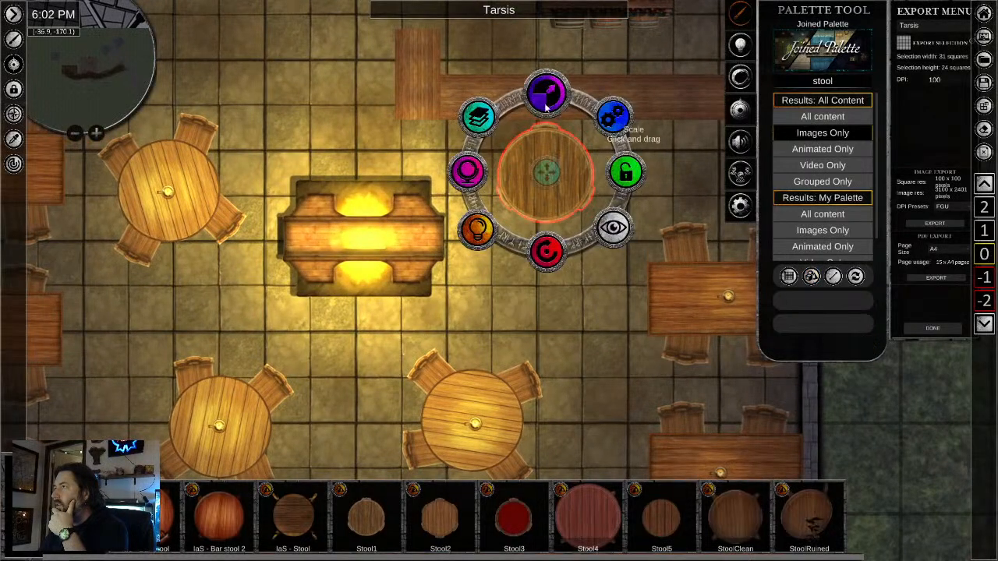
pyautogui.moveTo(545, 104); pyautogui.dragTo(512, 149)
pyautogui.click(536, 287)
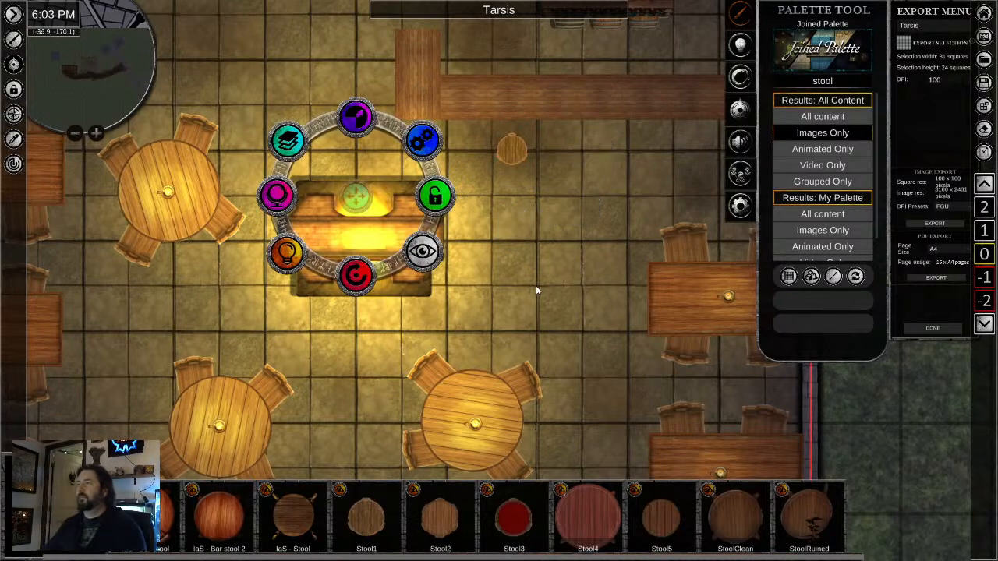
# - Turn on shadows for the bar stool
pyautogui.click(512, 151)
pyautogui.click(440, 206)
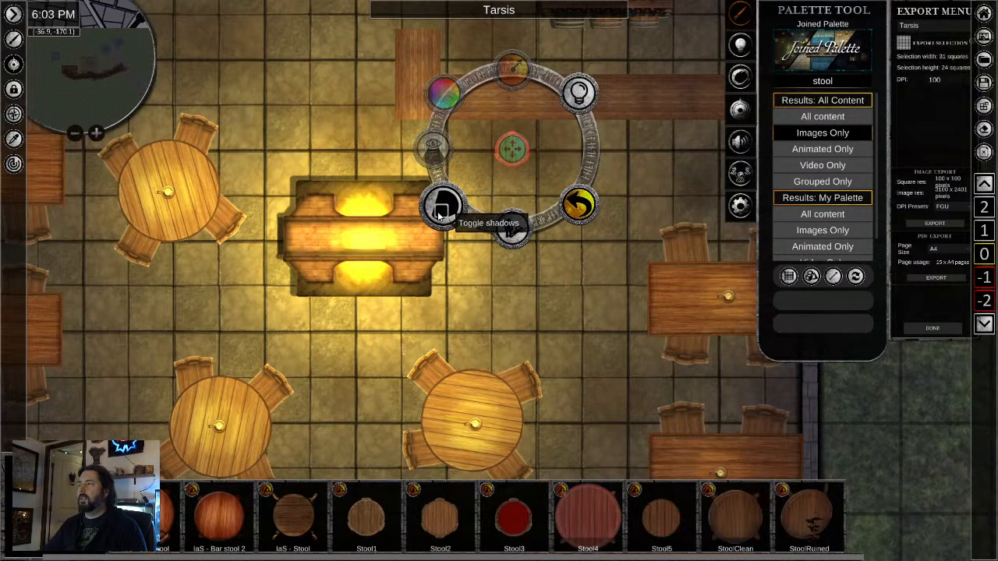
pyautogui.click(502, 269)
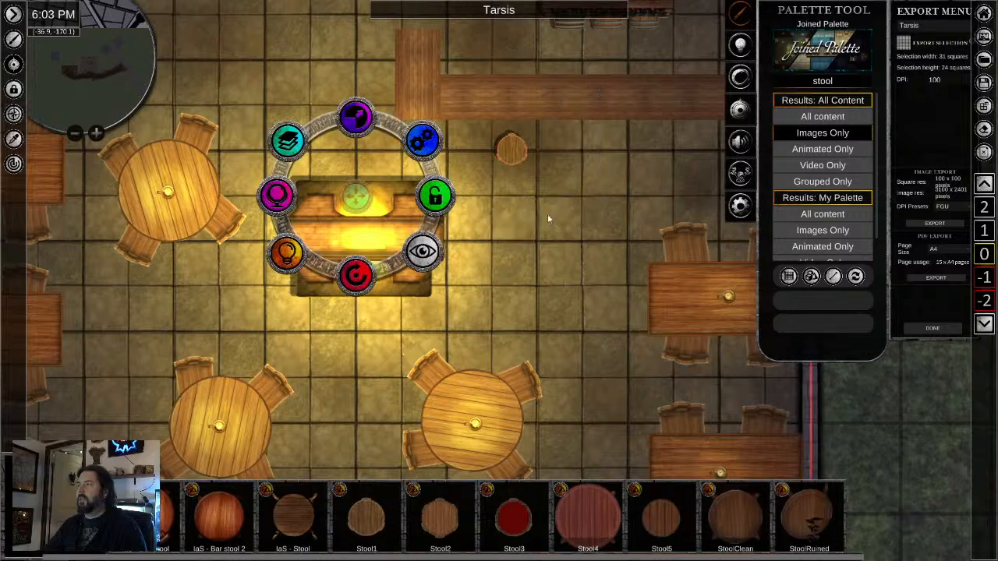
# - Paste five copies of the stool in a row along the south side of the bar counter
pyautogui.click(512, 150)
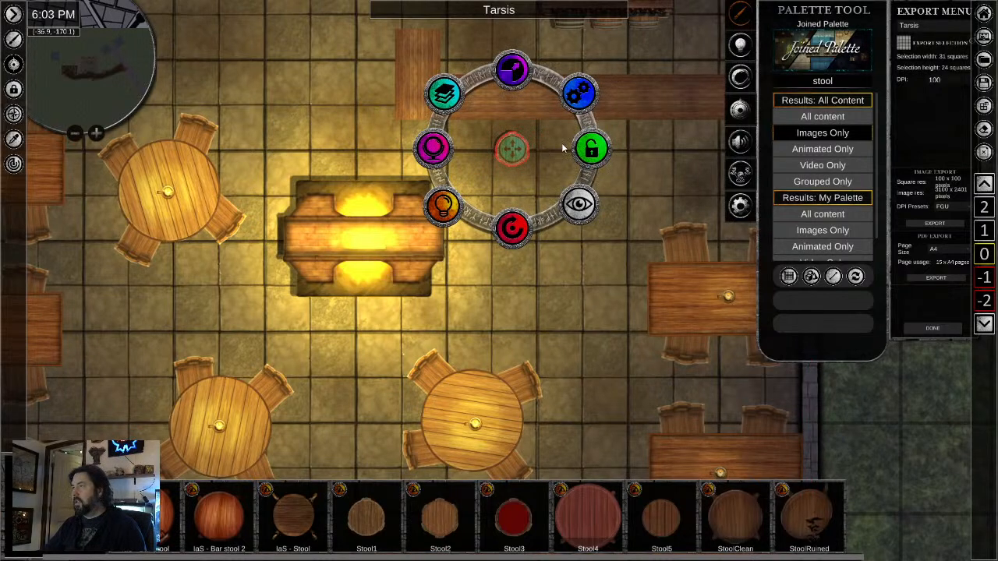
pyautogui.hotkey('ctrl', 'v')
pyautogui.hotkey('ctrl', 'v')
pyautogui.moveTo(617, 213); pyautogui.dragTo(509, 227)
pyautogui.hotkey('ctrl', 'v')
pyautogui.hotkey('ctrl', 'v')
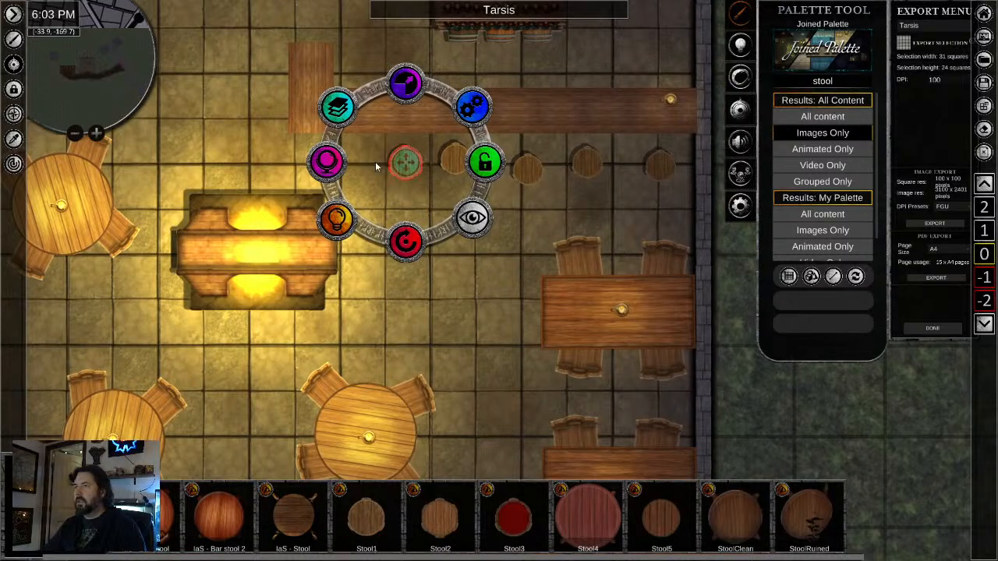
pyautogui.hotkey('ctrl', 'v')
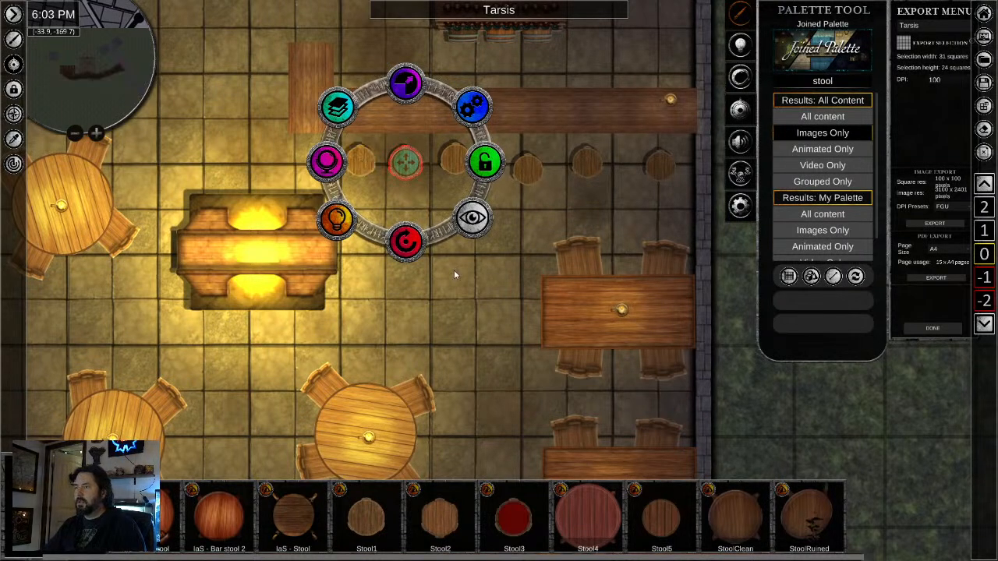
# - Shift the westernmost stool slightly west and add another copy beside it near the counter's southwest corner
pyautogui.click(454, 270)
pyautogui.scroll(-3, 363, 283)
pyautogui.click(360, 197)
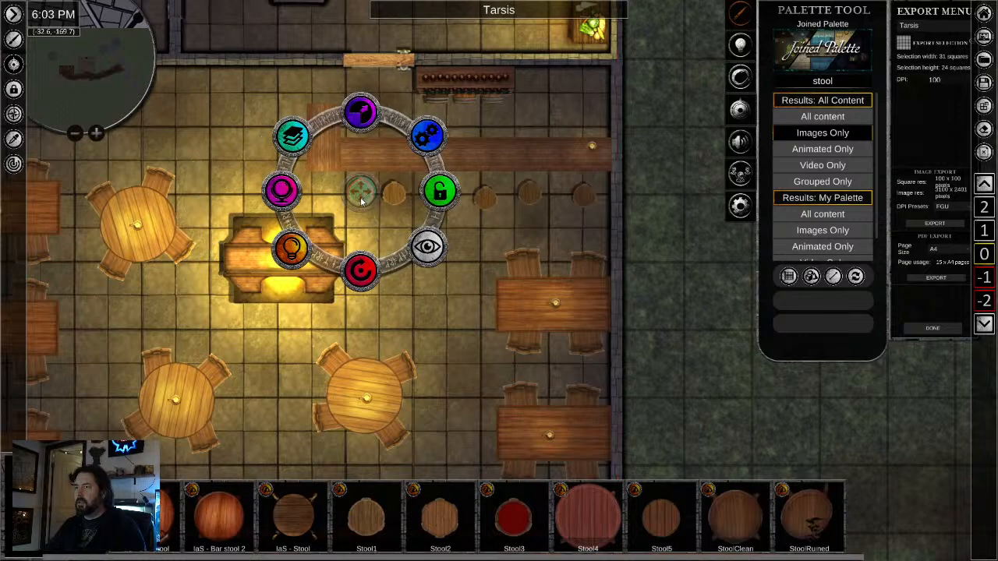
pyautogui.moveTo(361, 202); pyautogui.dragTo(403, 220)
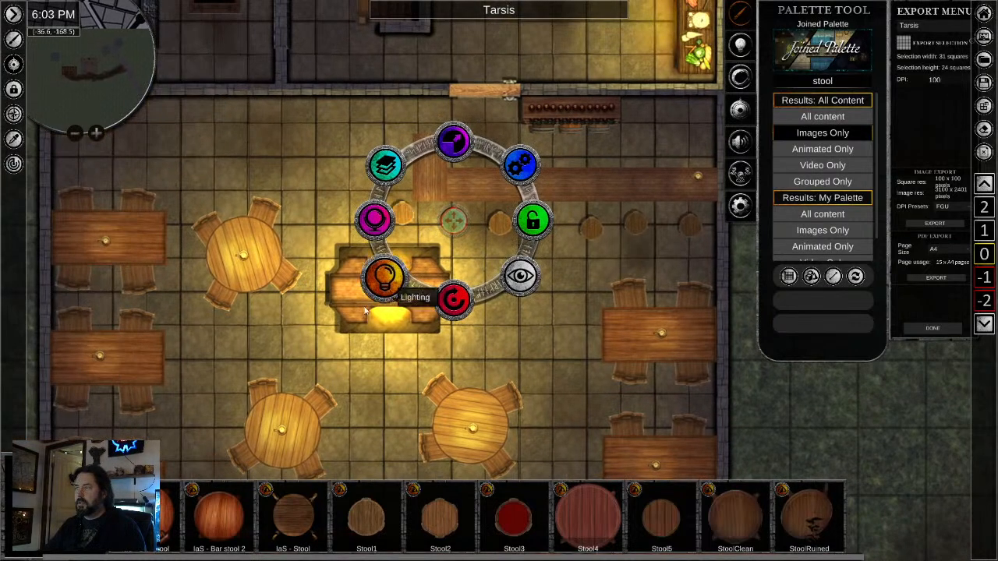
# - Add a stool copy at the counter's west side and nudge a middle stool of the row slightly east
pyautogui.moveTo(364, 308); pyautogui.dragTo(455, 412)
pyautogui.click(421, 266)
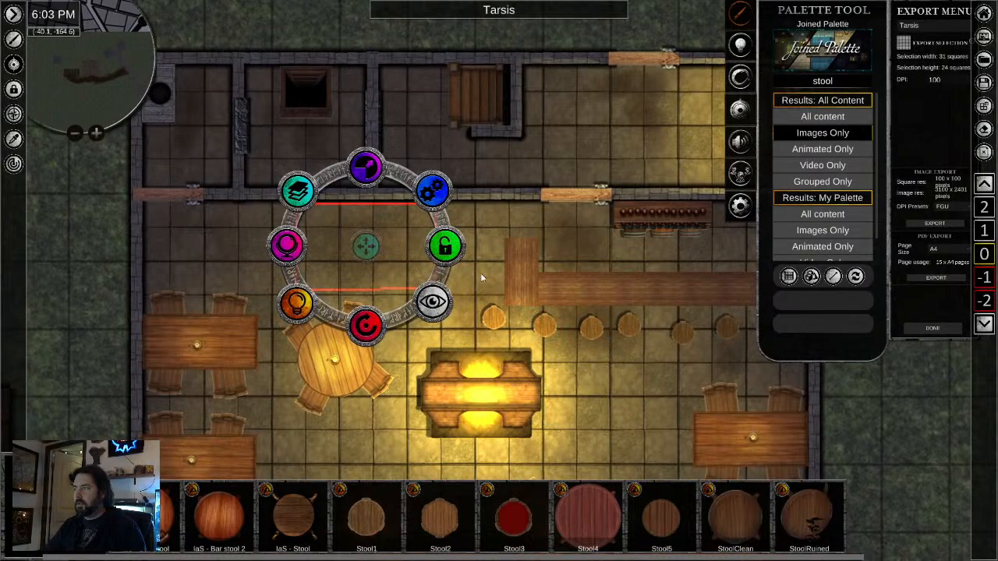
pyautogui.click(488, 270)
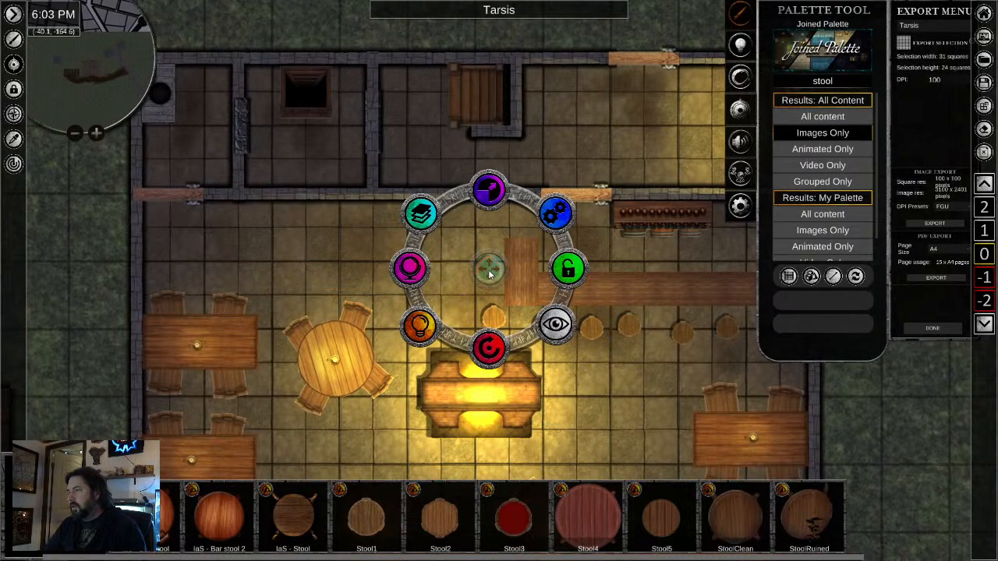
pyautogui.click(632, 325)
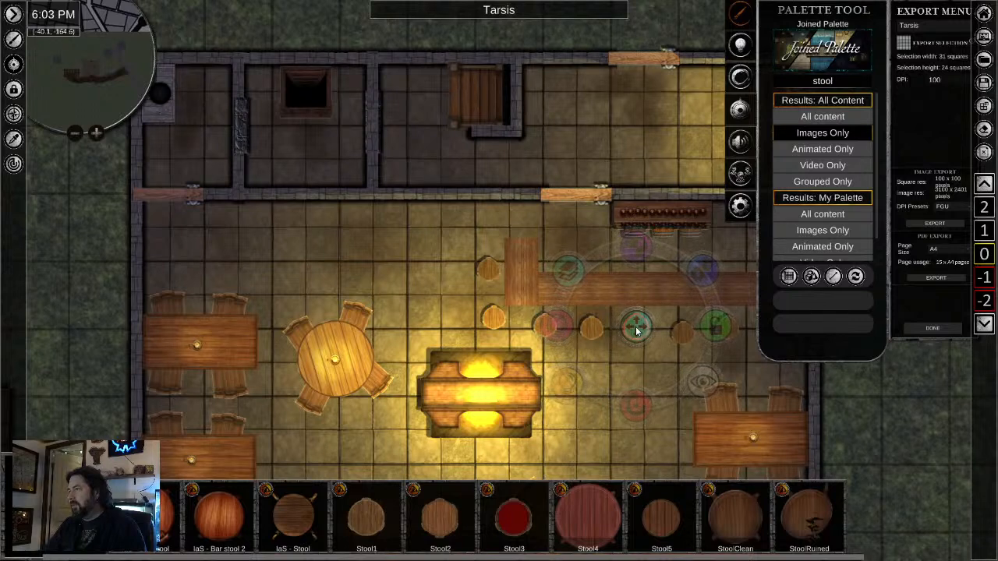
# - Search all palette content for "mug", limited to images only
pyautogui.doubleClick(828, 81)
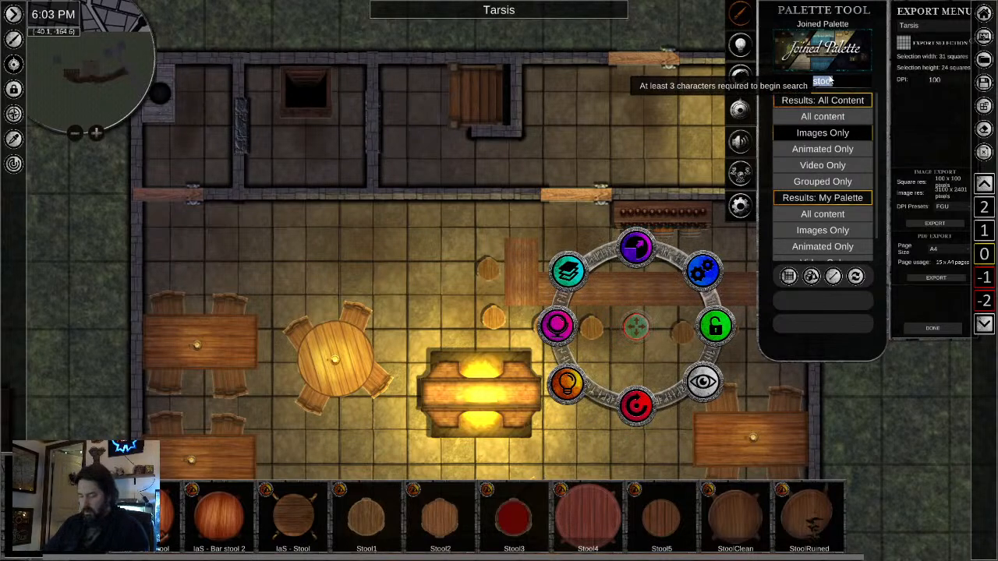
pyautogui.write('mug')
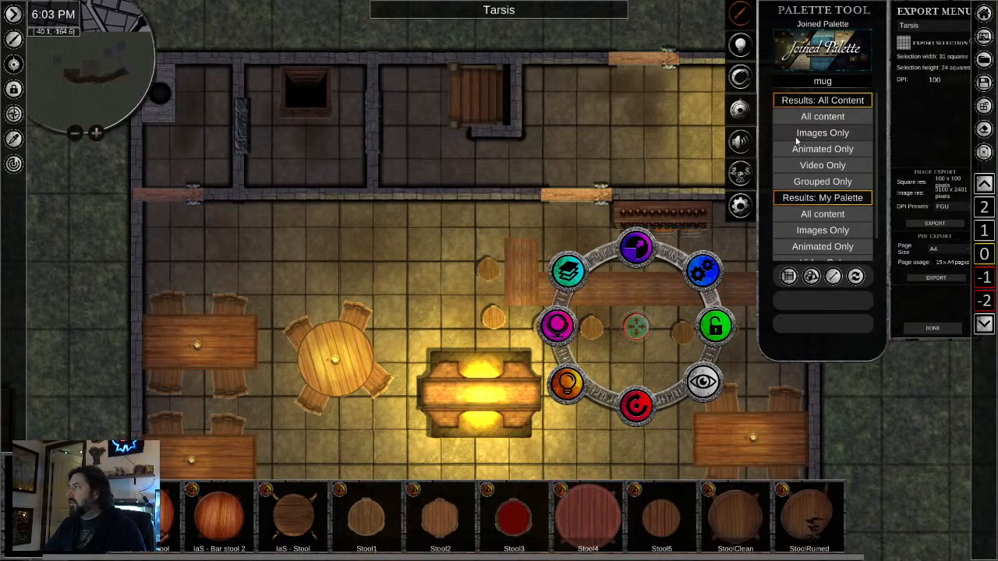
pyautogui.click(811, 133)
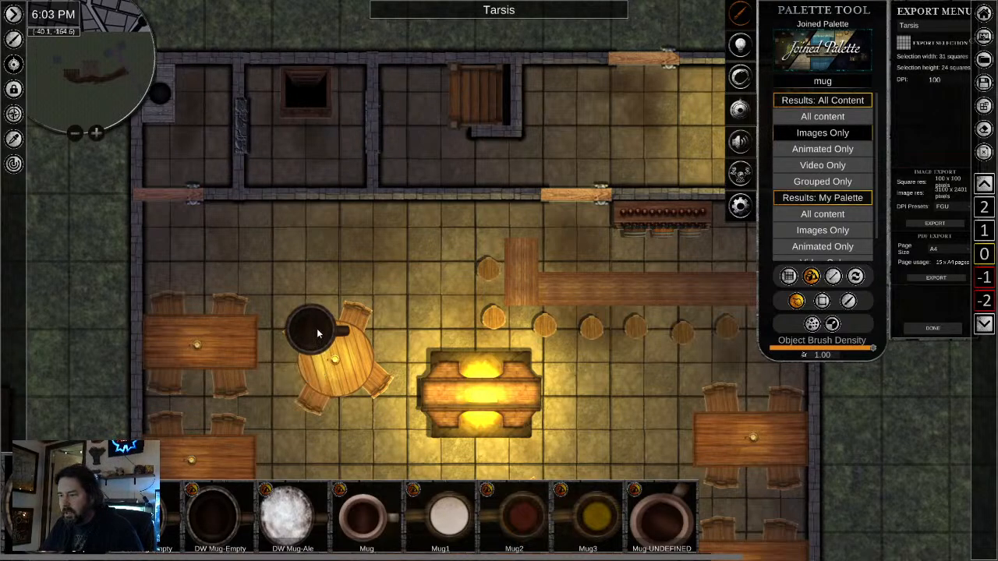
pyautogui.rightClick(317, 334)
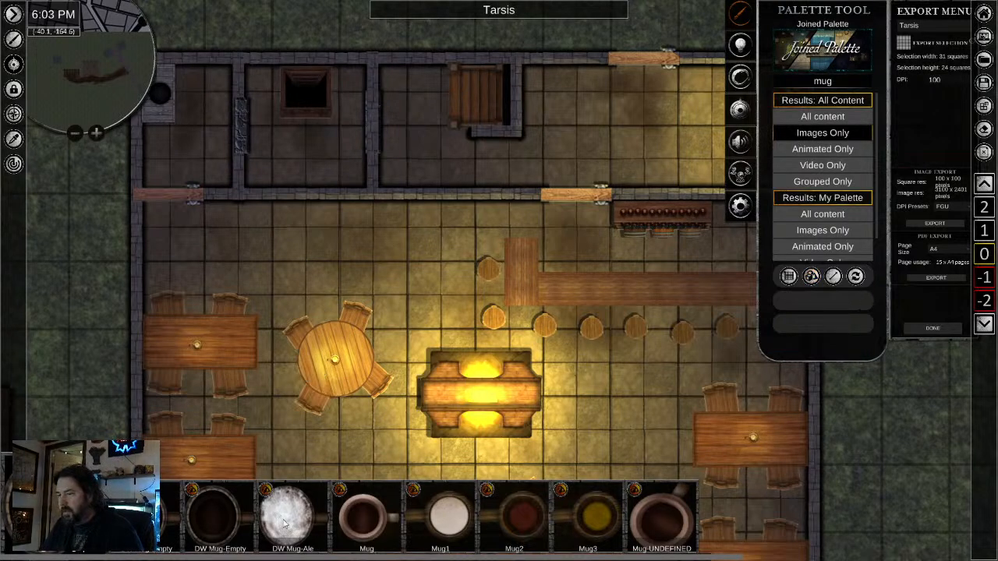
# - Place DW Mug-Ale near the west end of the bar counter's long section and scale it down to mug size
pyautogui.click(286, 521)
pyautogui.scroll(4, 626, 297)
pyautogui.click(522, 291)
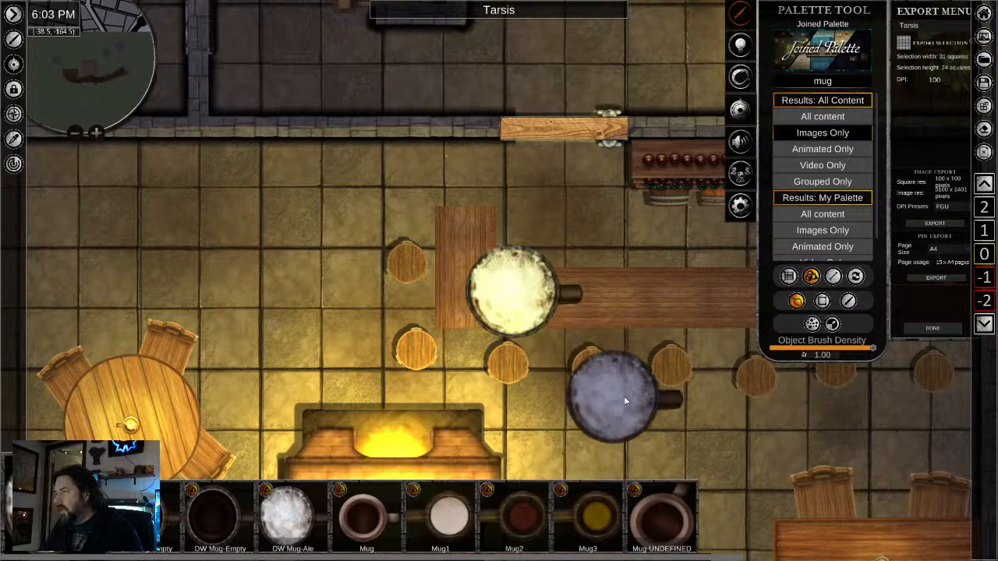
pyautogui.rightClick(624, 399)
pyautogui.click(528, 294)
pyautogui.moveTo(521, 202); pyautogui.dragTo(516, 277)
pyautogui.click(555, 426)
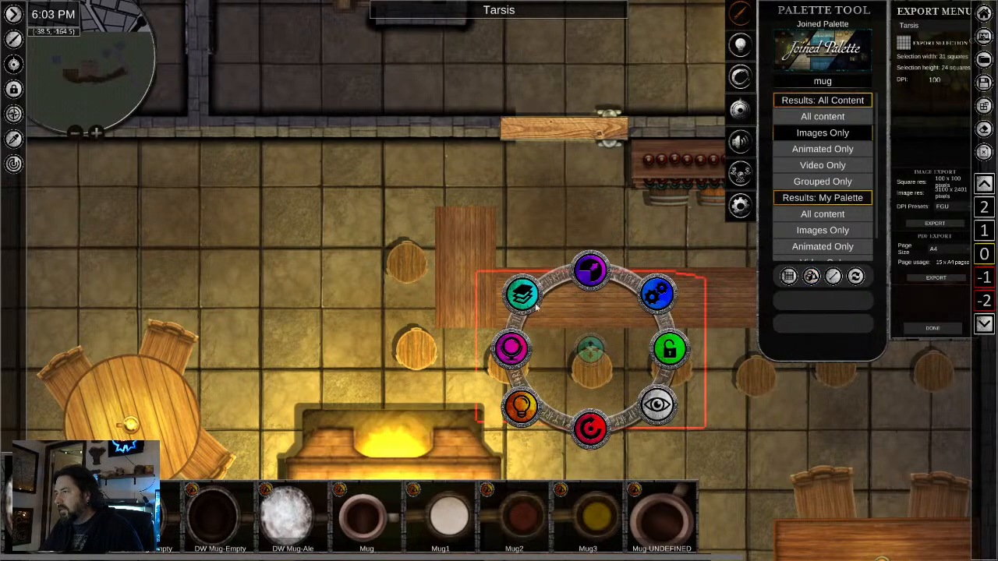
# - Rotate the ale mug and nudge its position on the bar counter
pyautogui.scroll(3, 538, 234)
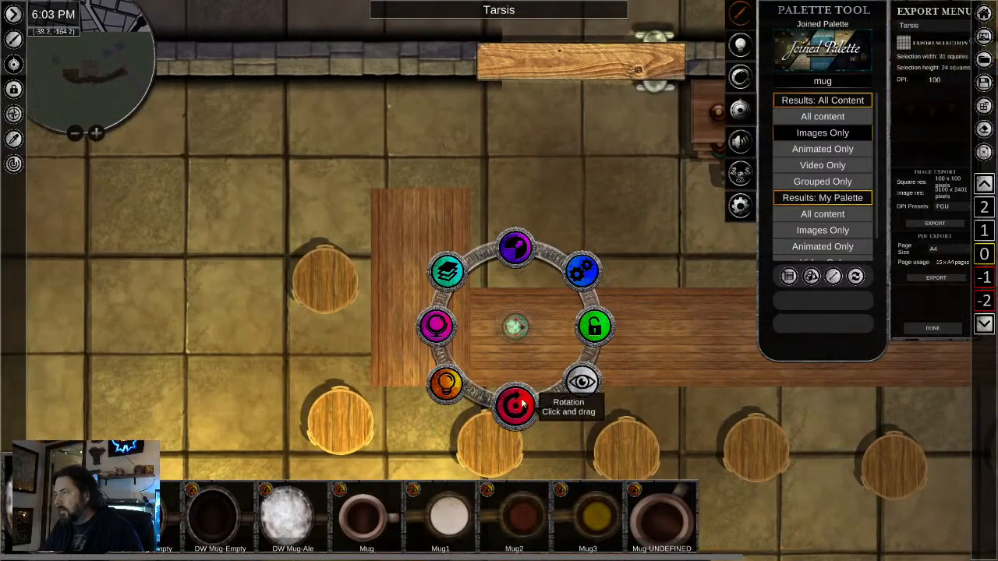
pyautogui.moveTo(522, 403); pyautogui.dragTo(448, 397)
pyautogui.moveTo(511, 336); pyautogui.dragTo(516, 352)
# - Paste a second ale mug mid-counter and place a small Mug on the counter further east
pyautogui.moveTo(677, 406); pyautogui.dragTo(360, 377)
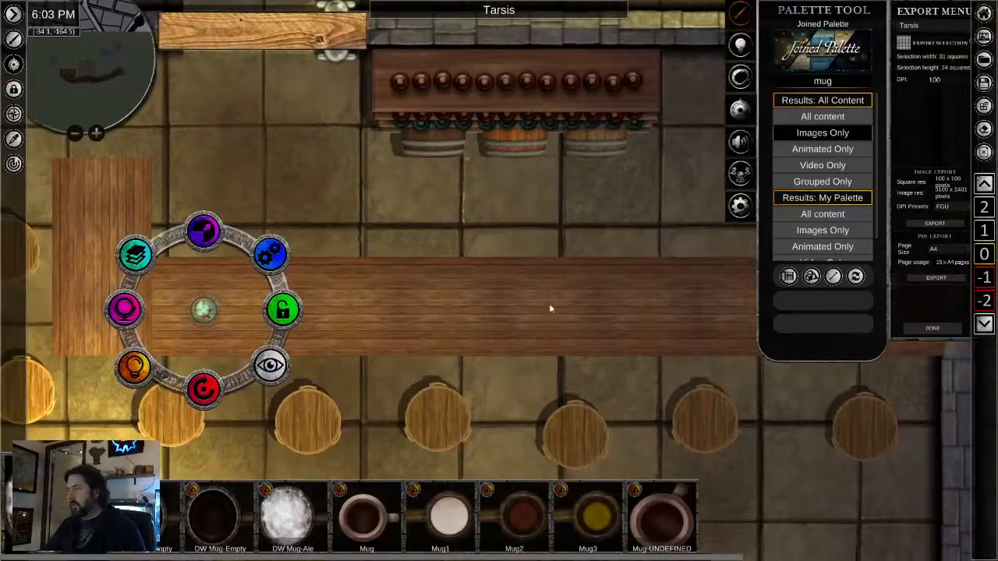
pyautogui.hotkey('ctrl', 'v')
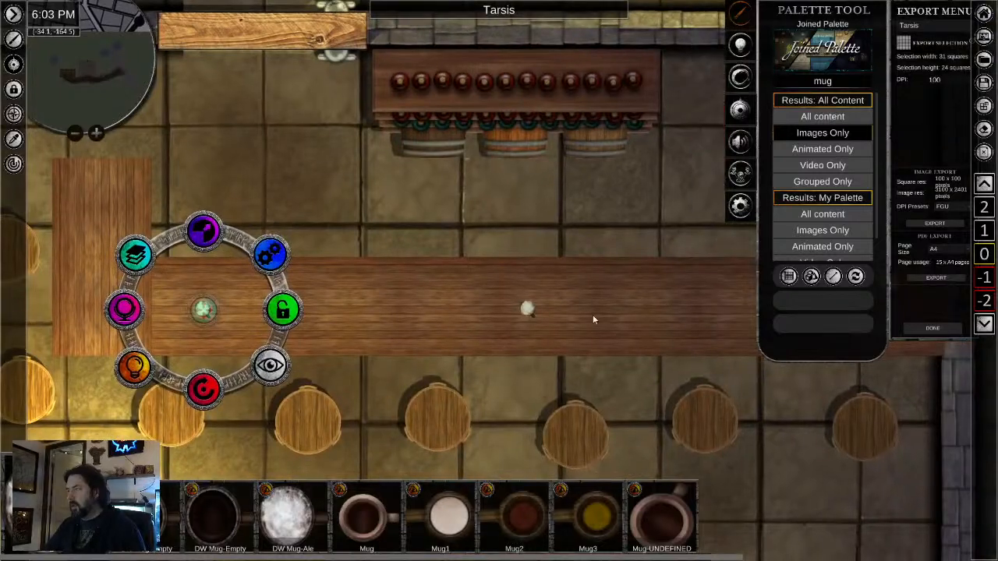
pyautogui.click(369, 528)
pyautogui.click(703, 308)
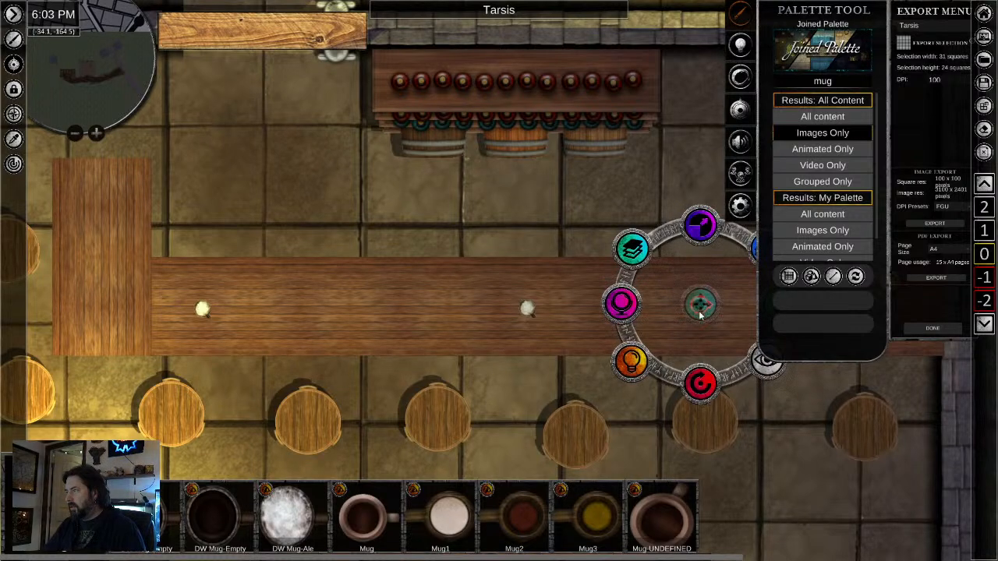
pyautogui.moveTo(700, 301); pyautogui.dragTo(679, 312)
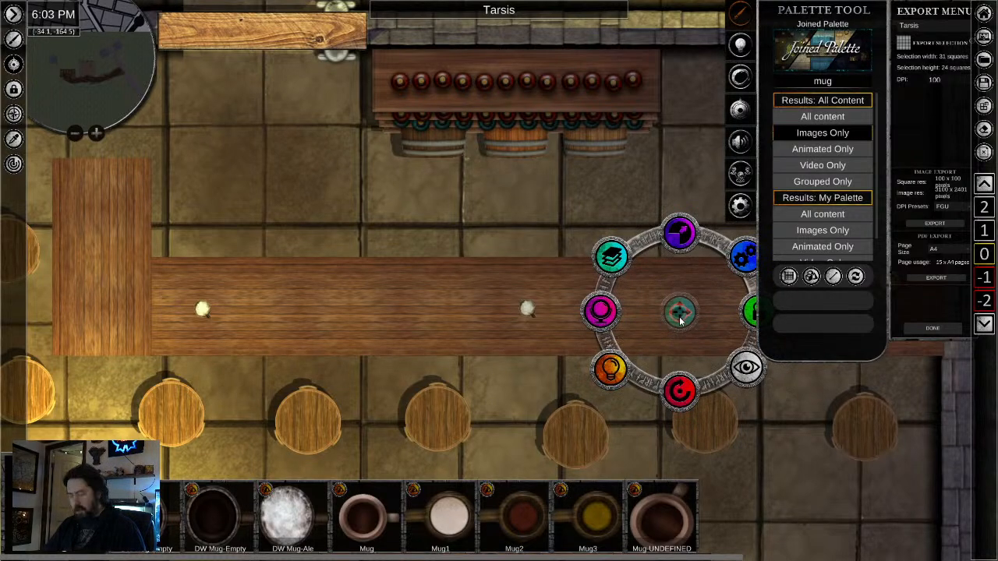
# - Paste a copy of the dark mug on the counter's west arm and rotate it
pyautogui.click(98, 214)
pyautogui.hotkey('ctrl', 'v')
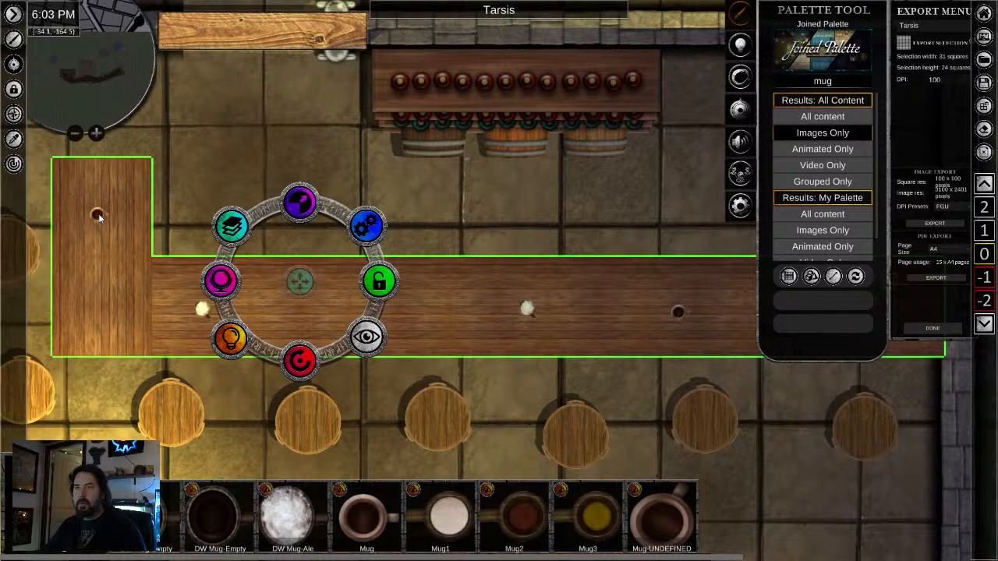
pyautogui.click(98, 213)
pyautogui.moveTo(101, 286); pyautogui.dragTo(133, 159)
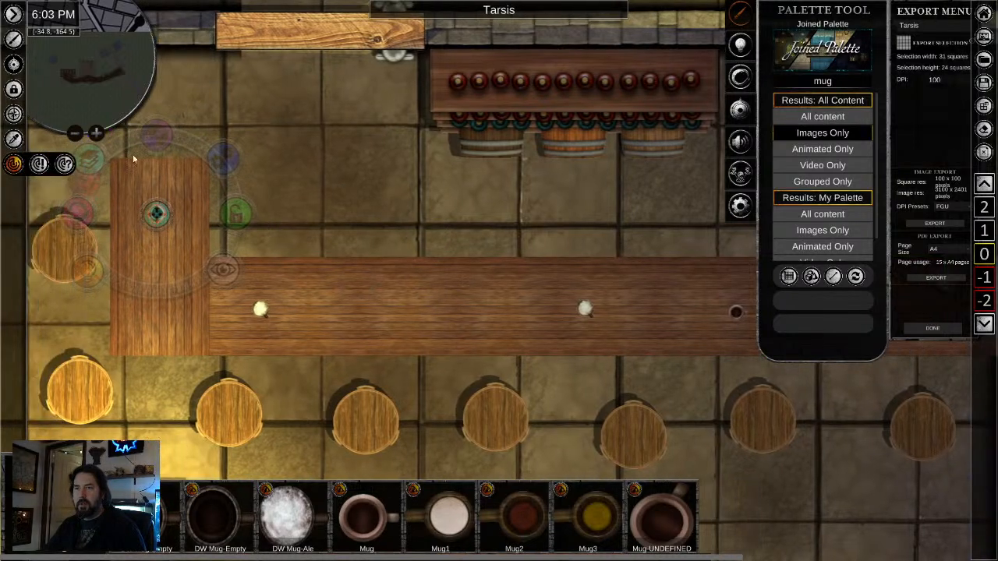
pyautogui.moveTo(197, 165); pyautogui.dragTo(196, 167)
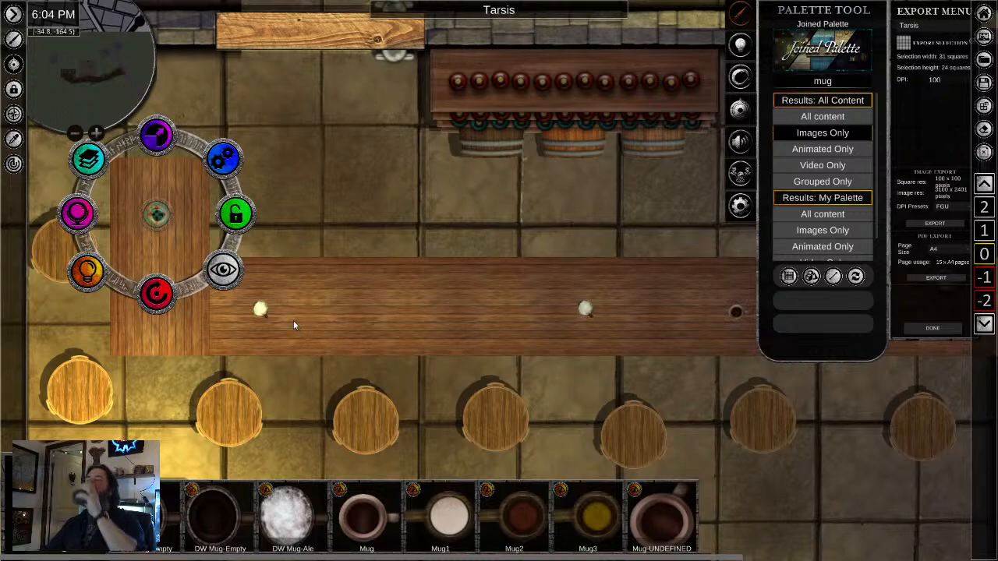
# - Copy the lit candle from the eastern table onto the bar counter between the two ale mugs
pyautogui.rightClick(362, 396)
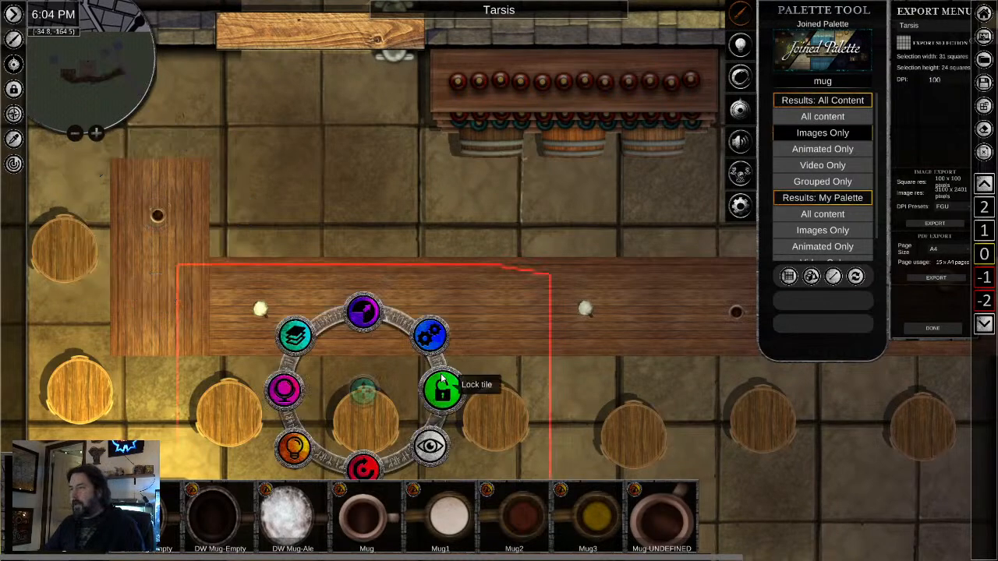
pyautogui.moveTo(648, 433); pyautogui.dragTo(464, 183)
pyautogui.scroll(-3, 465, 183)
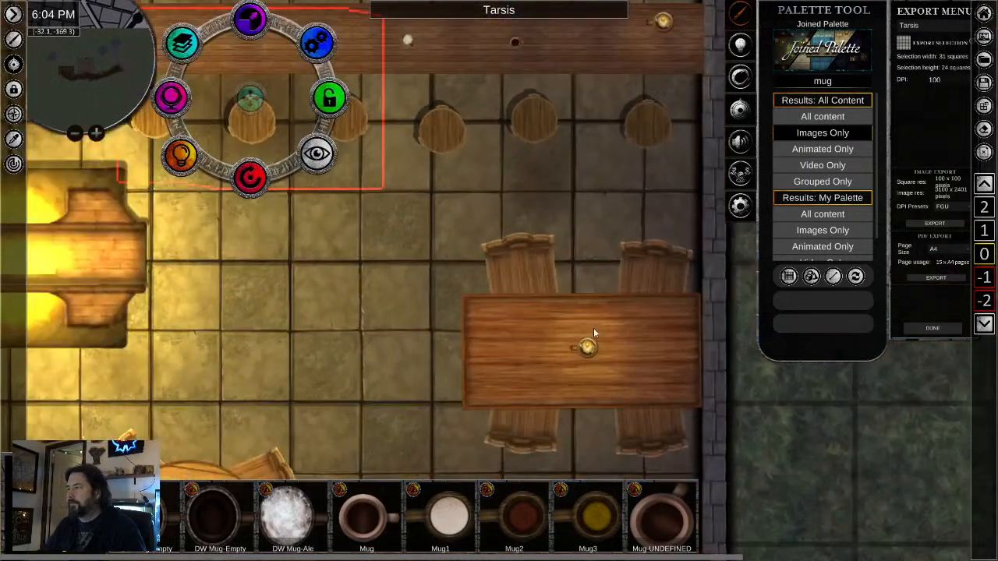
pyautogui.rightClick(589, 344)
pyautogui.moveTo(352, 151); pyautogui.dragTo(395, 318)
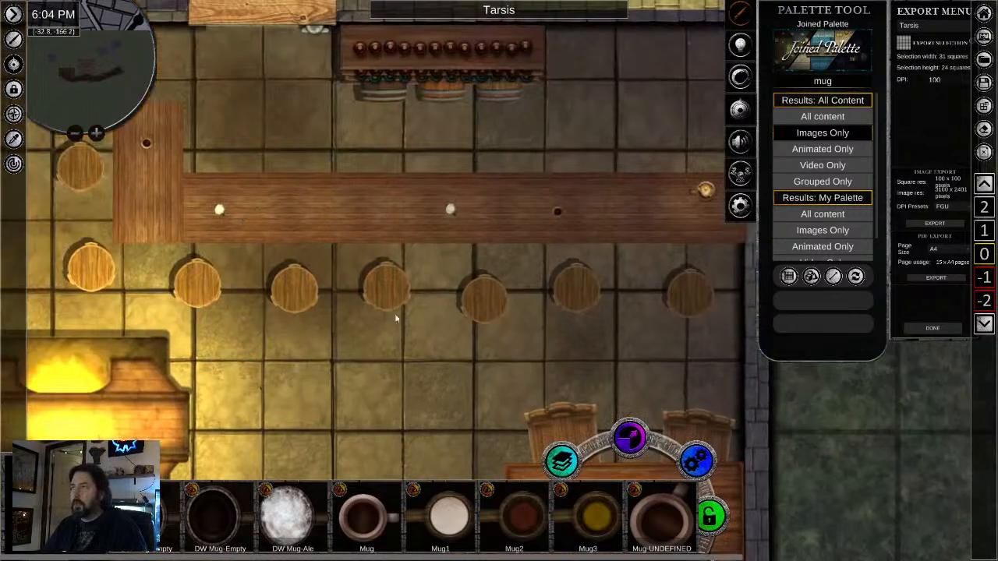
pyautogui.click(330, 206)
# - Search all palette content for "bottle", limited to images only
pyautogui.doubleClick(820, 81)
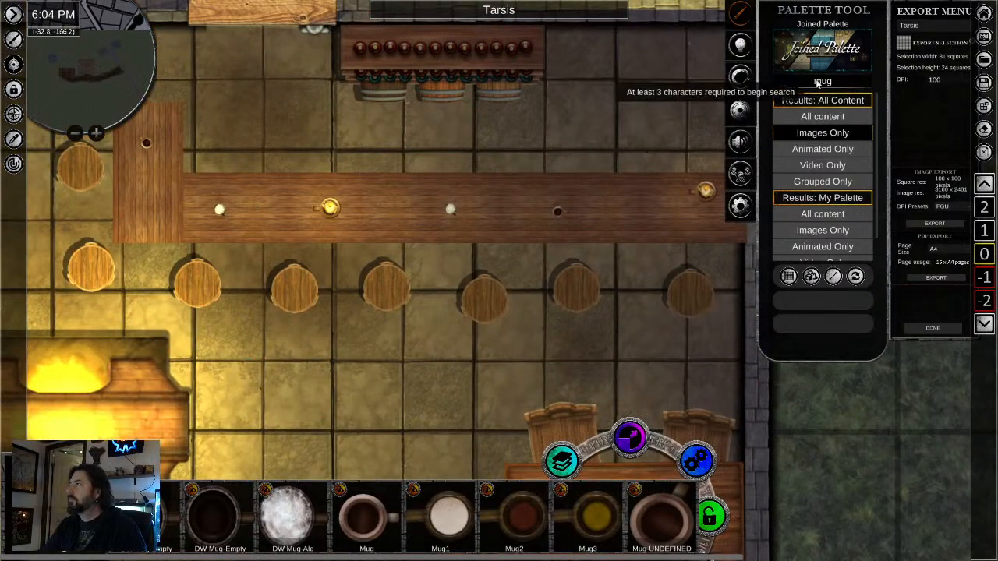
pyautogui.write('bo')
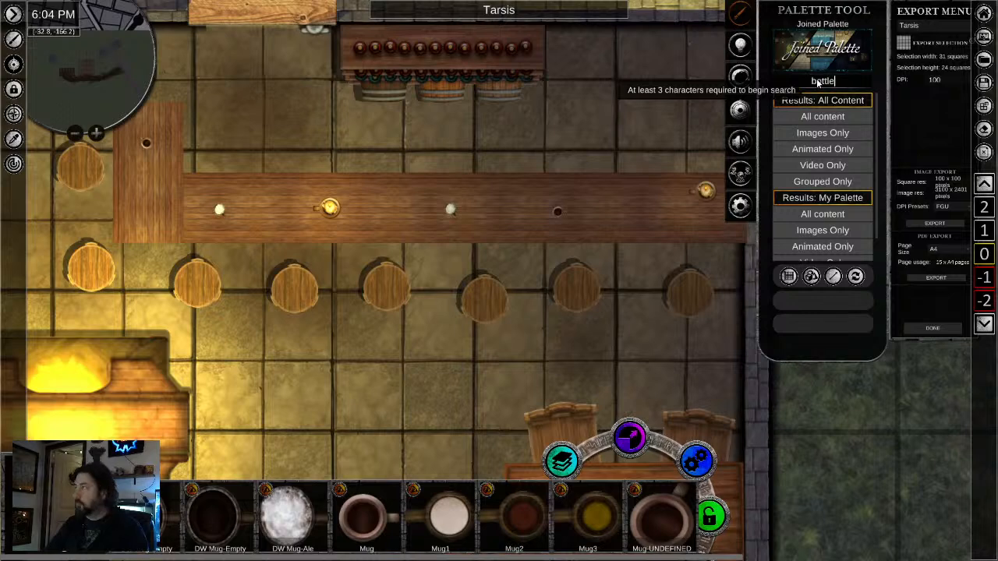
pyautogui.write('ttle')
pyautogui.click(819, 134)
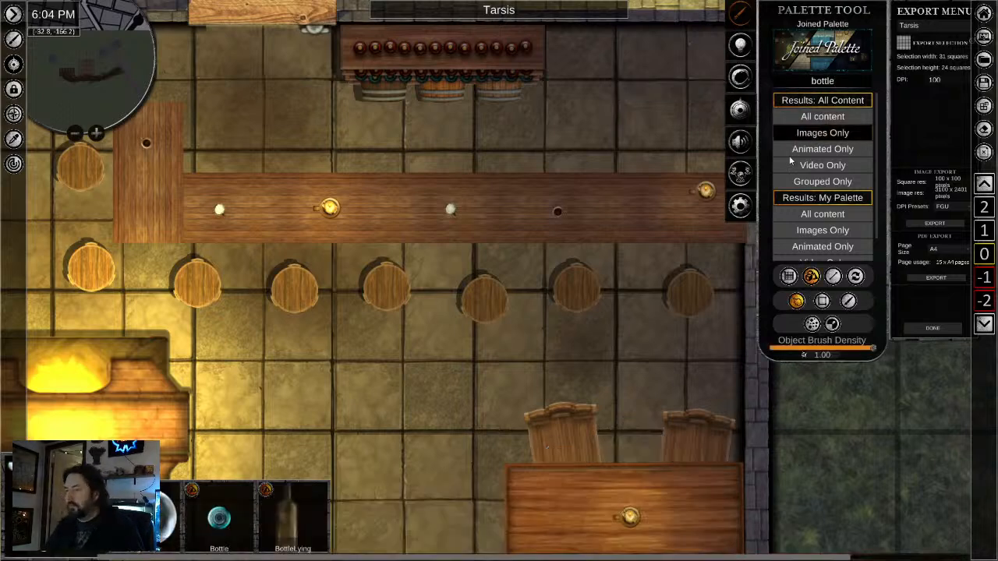
pyautogui.rightClick(325, 363)
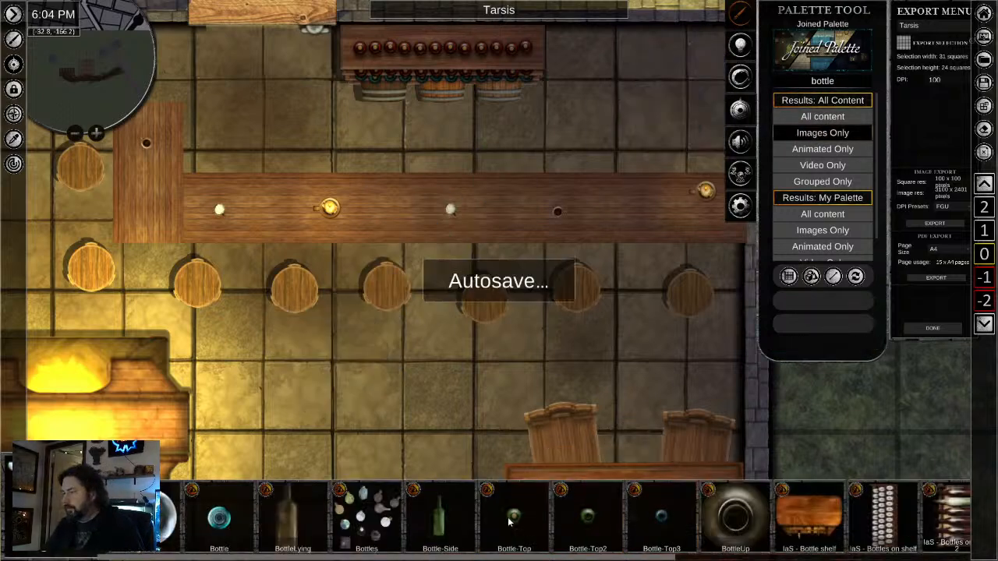
# - Place two scaled-down, top-view bottles on the bar counter, one beside the eastern dark mug and one on the west arm
pyautogui.click(661, 516)
pyautogui.click(524, 201)
pyautogui.rightClick(522, 235)
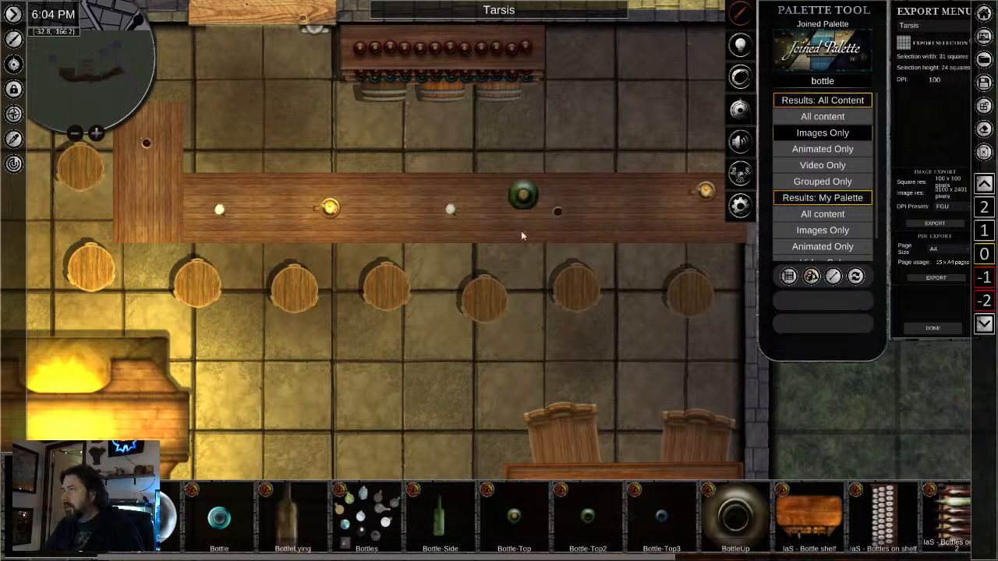
pyautogui.rightClick(524, 199)
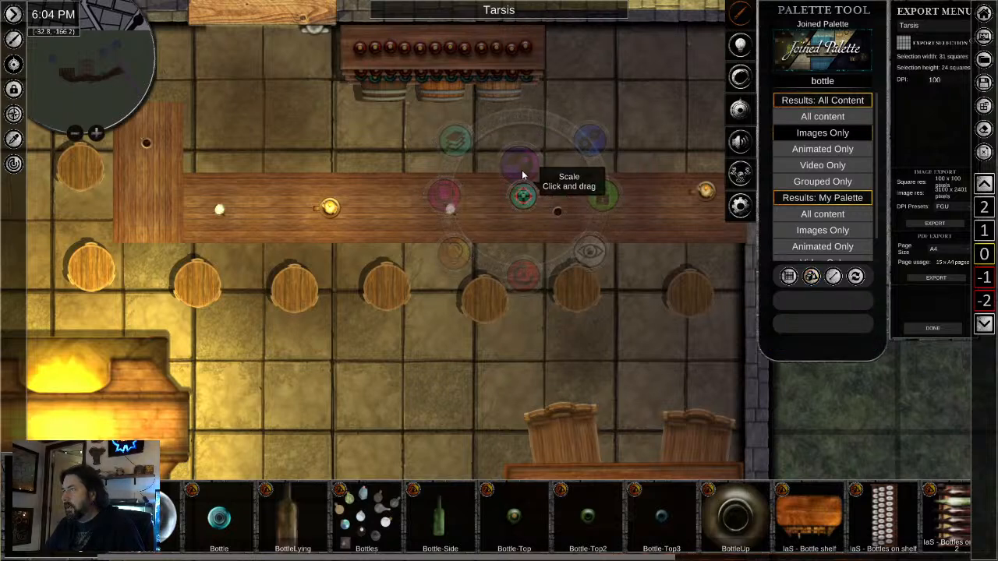
pyautogui.click(643, 499)
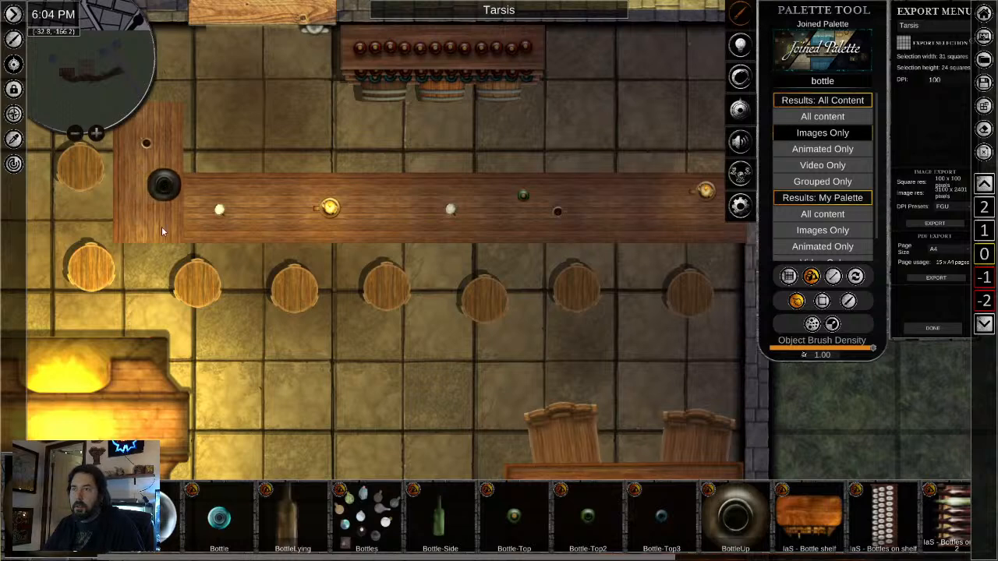
pyautogui.click(164, 184)
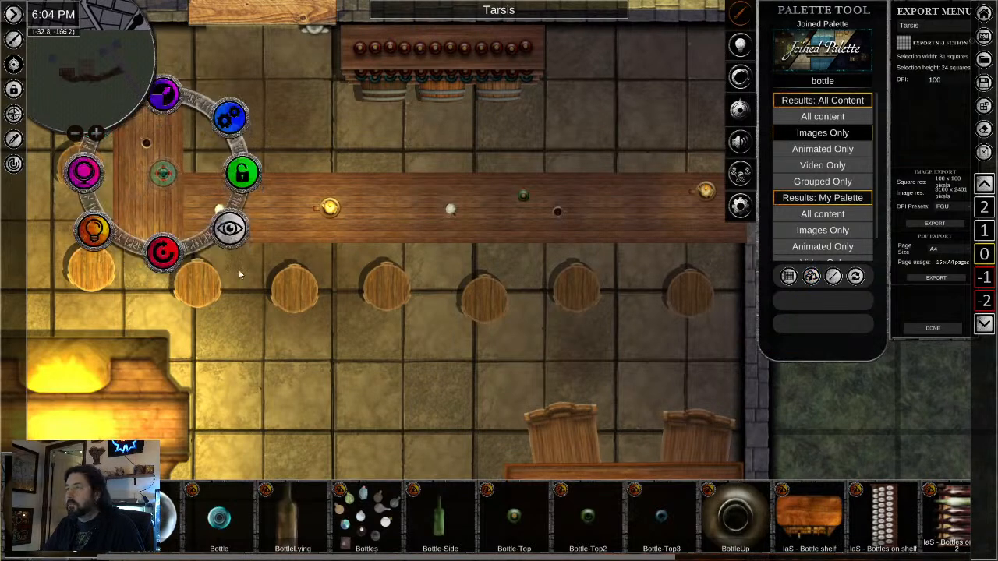
# - Examine the kitchen north of the bar and the area around the bottle shelf
pyautogui.moveTo(565, 358); pyautogui.dragTo(421, 435)
pyautogui.scroll(-3, 461, 351)
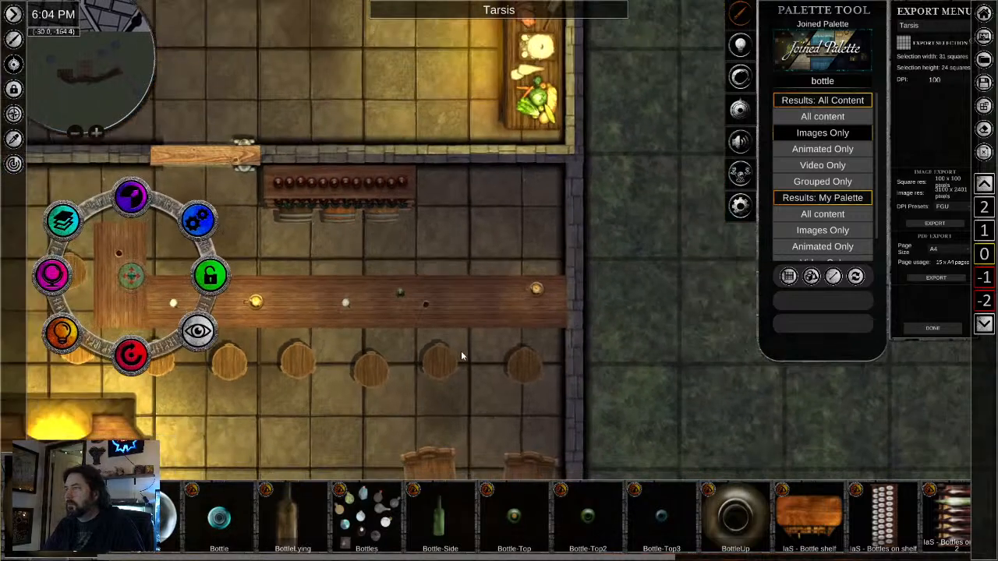
pyautogui.moveTo(418, 123); pyautogui.dragTo(551, 356)
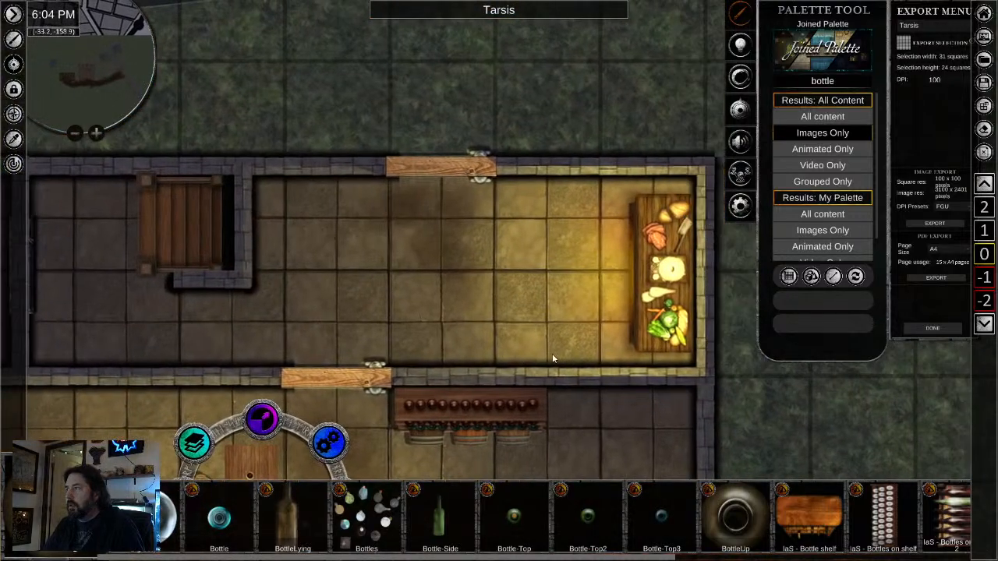
pyautogui.scroll(-1, 538, 342)
pyautogui.scroll(3, 654, 310)
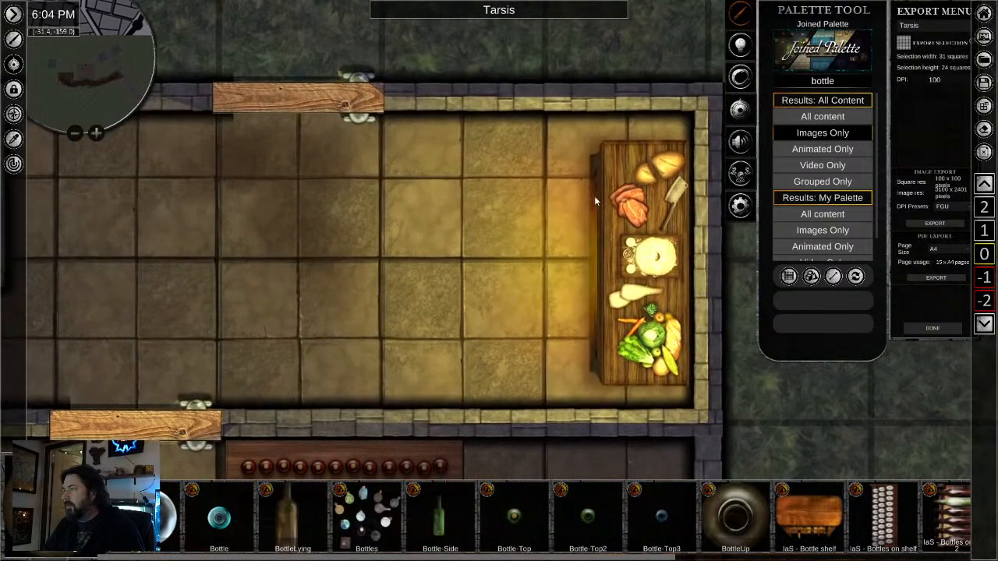
pyautogui.scroll(-2, 480, 354)
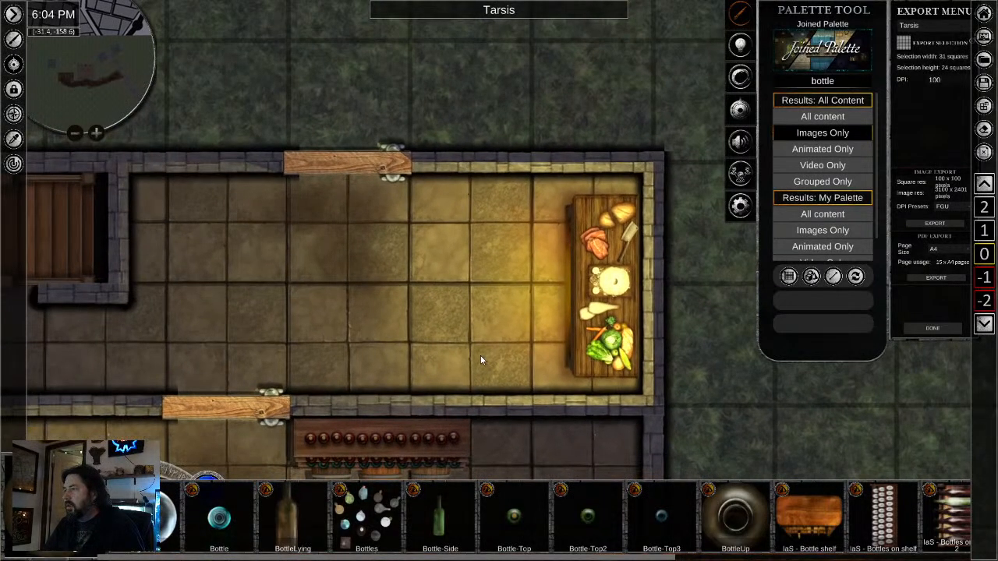
pyautogui.moveTo(501, 368); pyautogui.dragTo(485, 236)
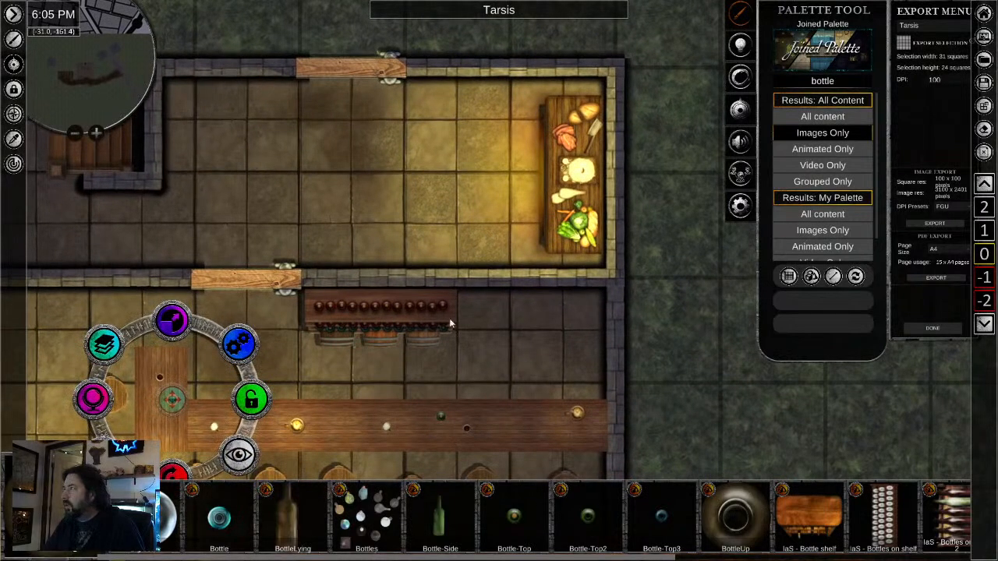
# - Clear the bottle search and list the Tavern assets of the Furniture category
pyautogui.click(822, 83)
pyautogui.press('BackSpace')
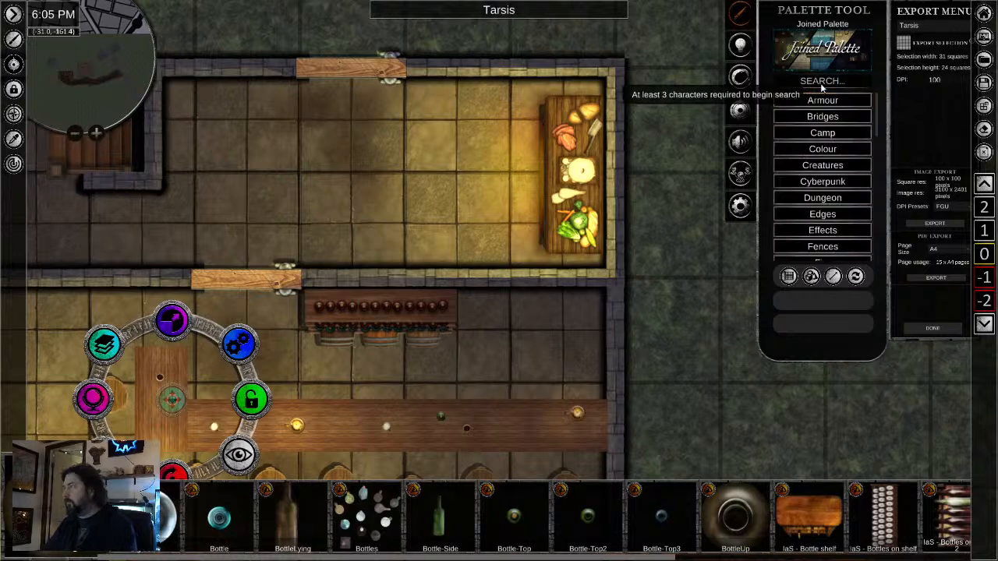
pyautogui.scroll(-1, 822, 148)
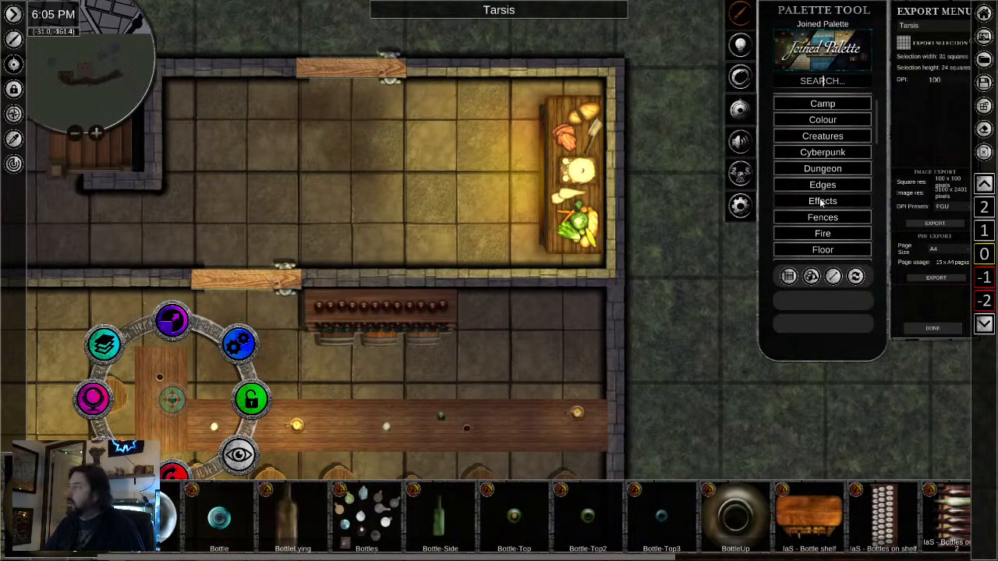
pyautogui.scroll(-3, 820, 203)
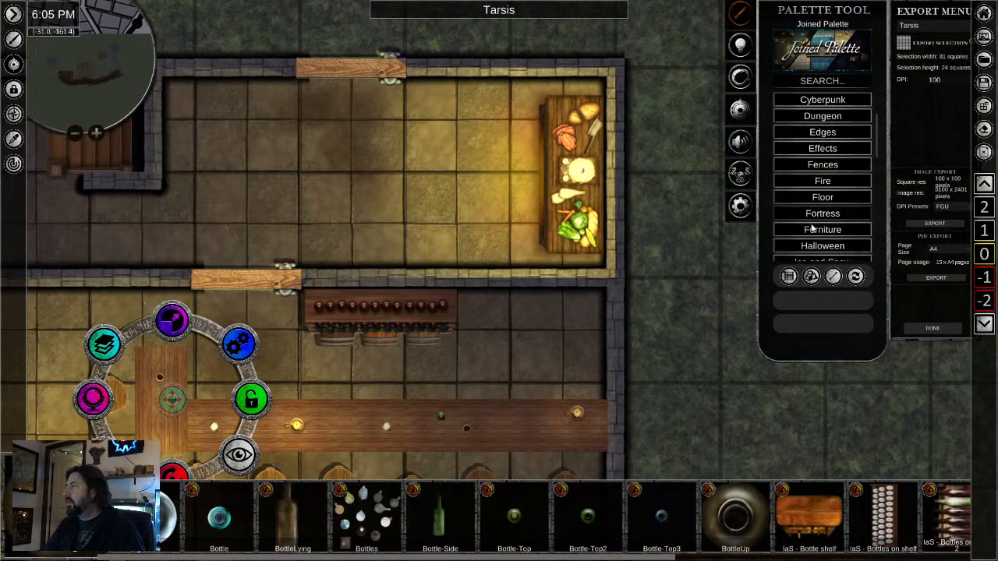
pyautogui.click(822, 229)
pyautogui.scroll(-8, 815, 195)
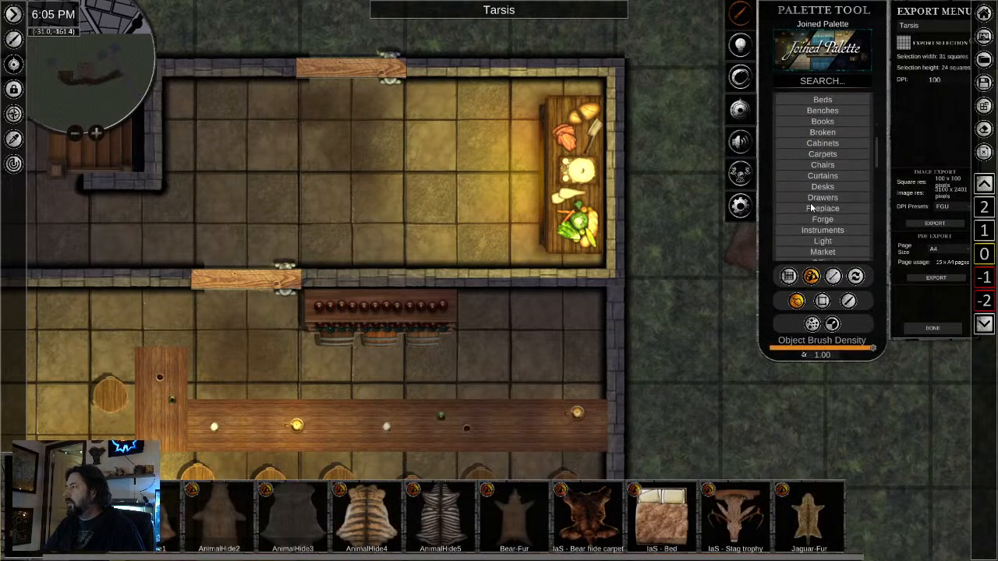
pyautogui.scroll(-4, 802, 209)
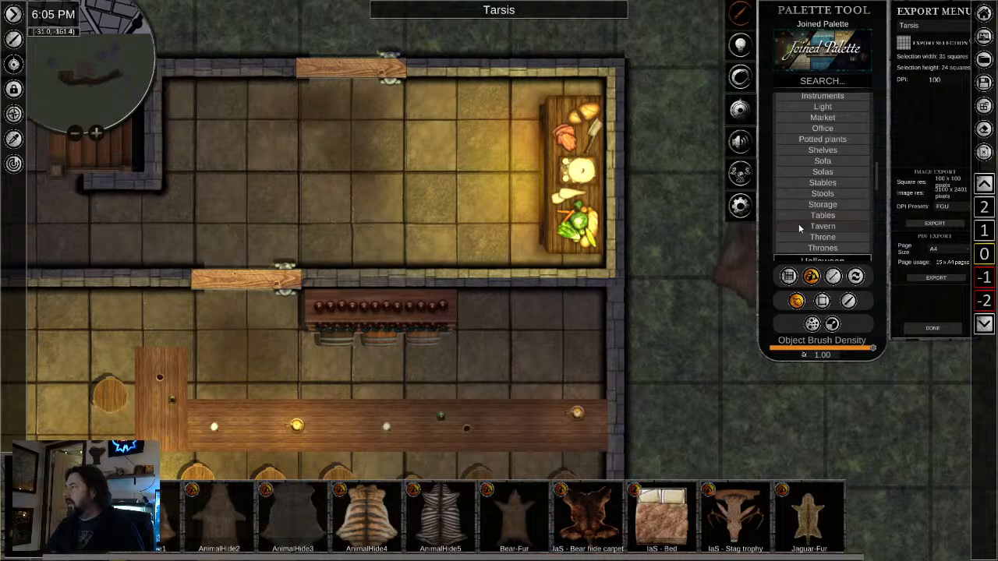
pyautogui.click(798, 226)
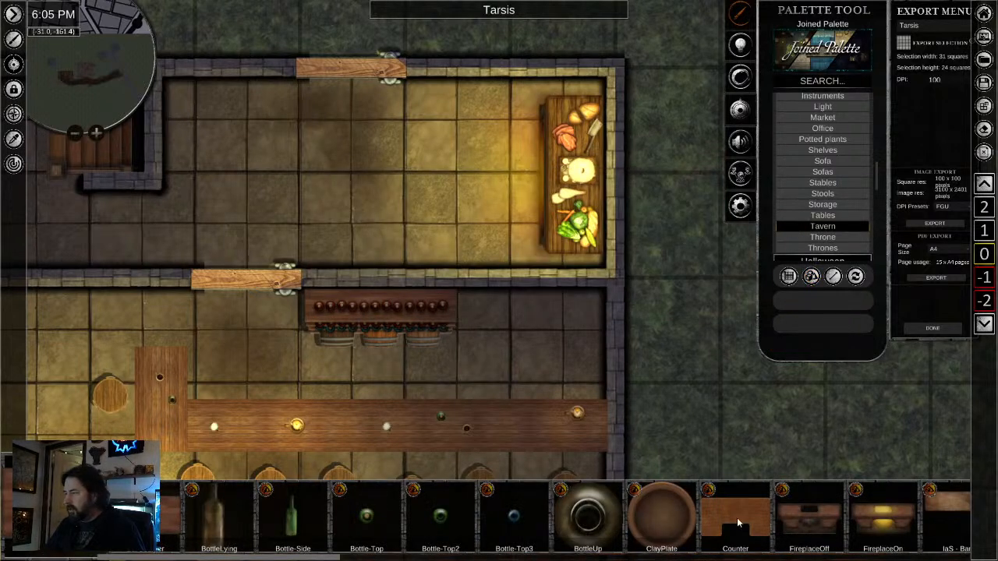
# - Place the IaS - Bottles on shelf 2 asset against the wall behind the bar, east of the bottle shelf, rotated a quarter turn and scaled down
pyautogui.moveTo(737, 524); pyautogui.dragTo(457, 519)
pyautogui.moveTo(834, 526); pyautogui.dragTo(655, 525)
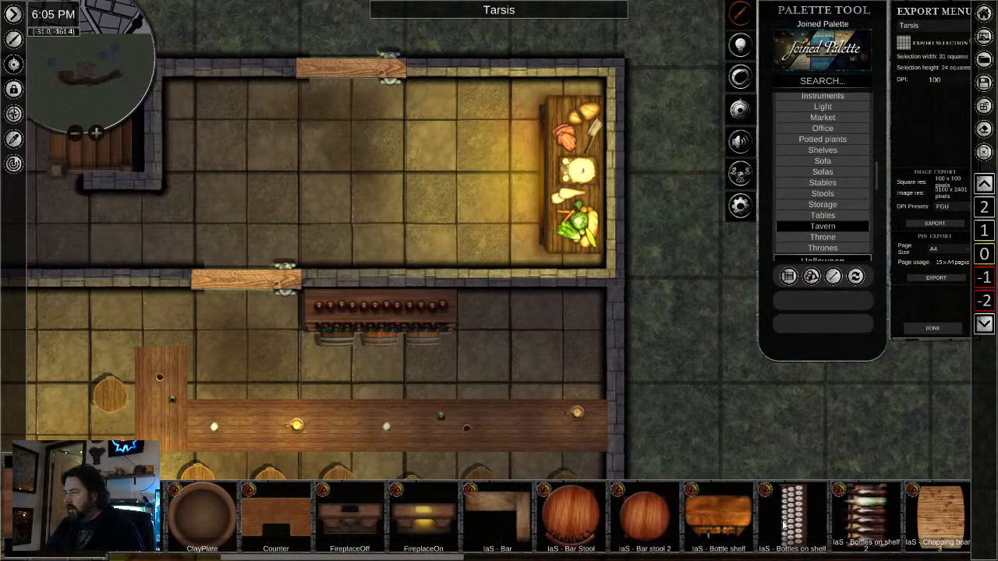
pyautogui.moveTo(784, 525); pyautogui.dragTo(646, 521)
pyautogui.click(544, 524)
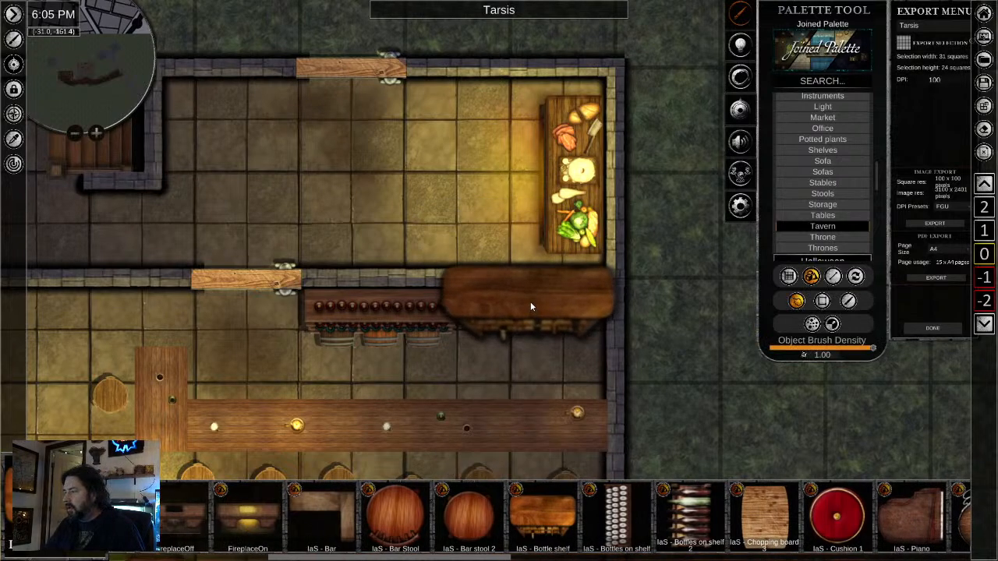
pyautogui.rightClick(531, 302)
pyautogui.click(686, 519)
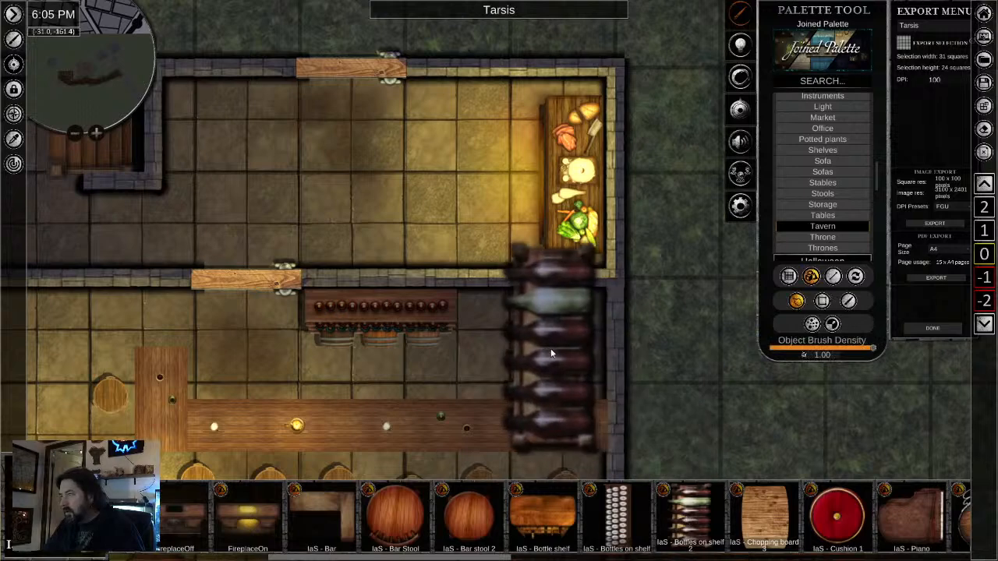
pyautogui.click(550, 349)
pyautogui.rightClick(396, 385)
pyautogui.click(541, 361)
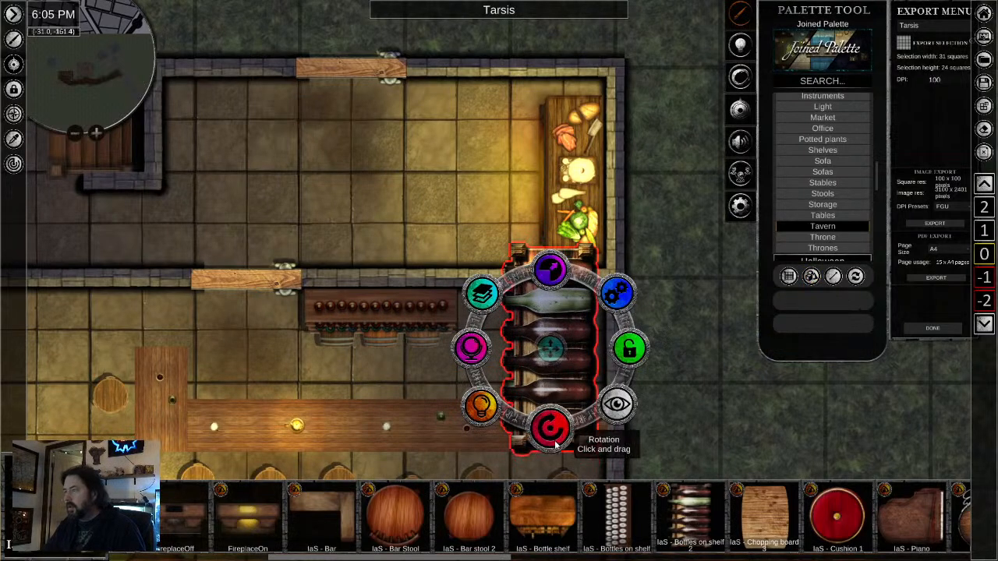
pyautogui.moveTo(551, 438); pyautogui.dragTo(650, 344)
pyautogui.moveTo(562, 278); pyautogui.dragTo(512, 306)
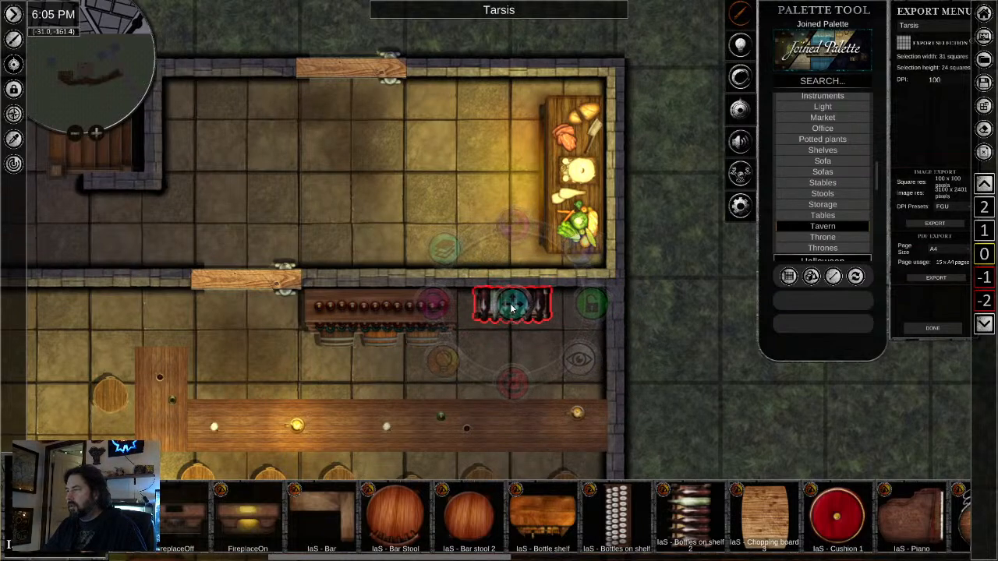
# - Look through the remaining Tavern furniture assets for more bar and kitchen items
pyautogui.scroll(-3, 610, 515)
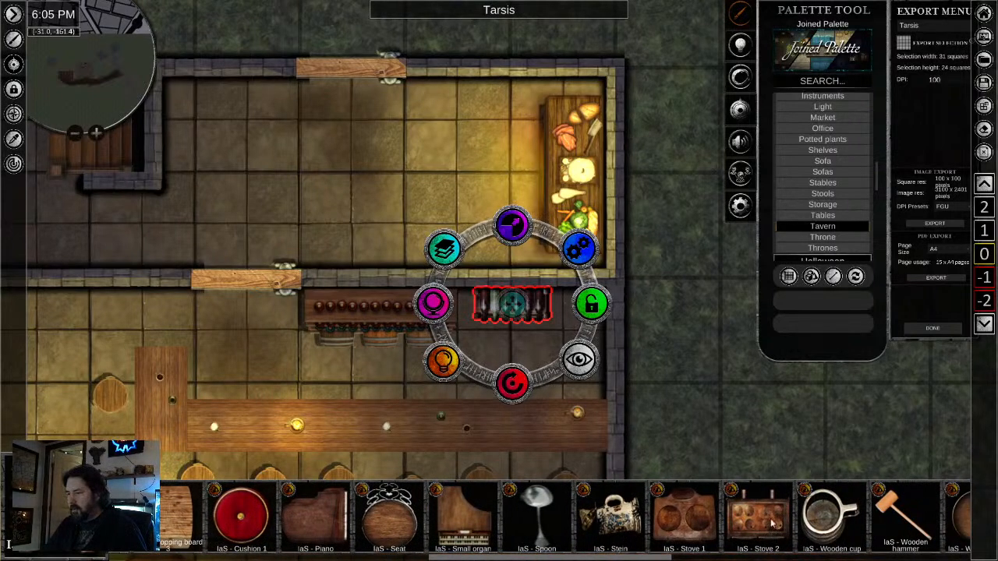
pyautogui.moveTo(768, 524); pyautogui.dragTo(419, 527)
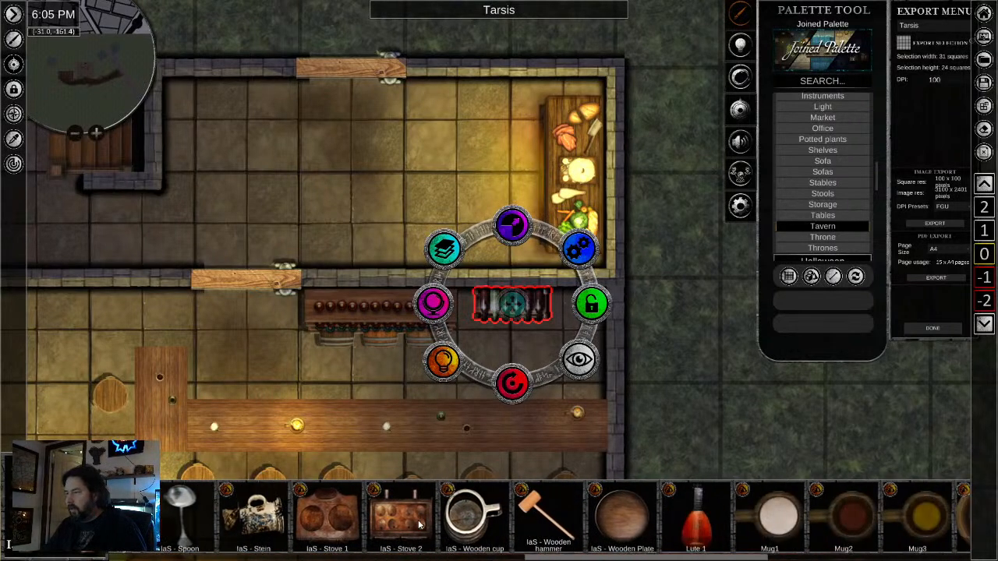
pyautogui.scroll(-5, 715, 529)
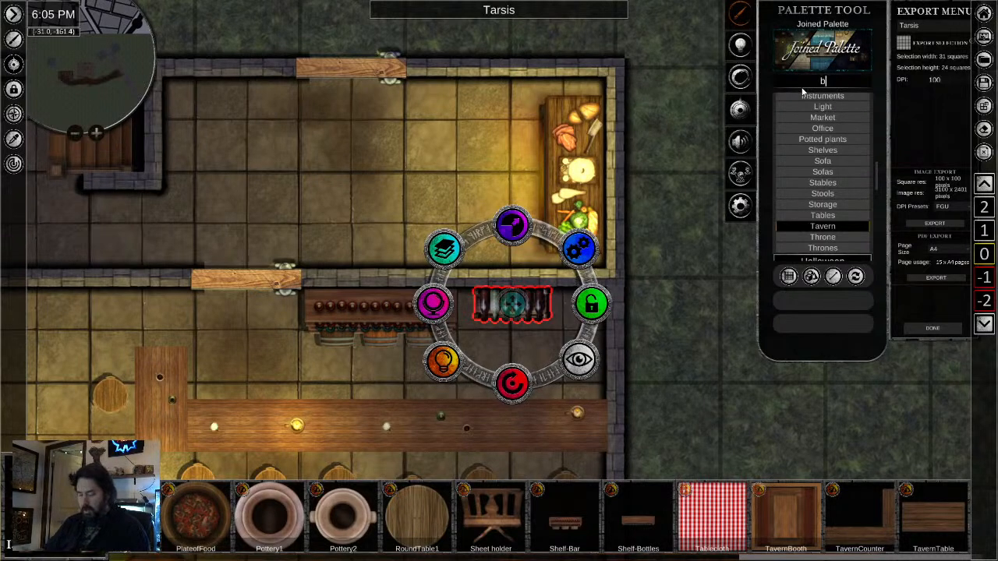
pyautogui.write('a')
pyautogui.press('BackSpace')
pyautogui.press('BackSpace')
pyautogui.press('BackSpace')
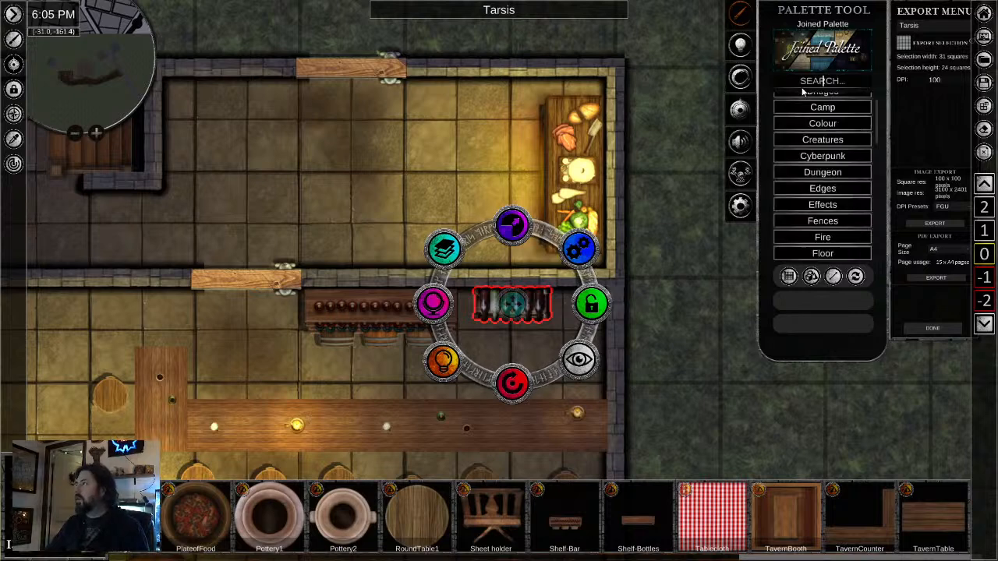
# - Browse the Food assets of the Props category for items that suit the tavern
pyautogui.scroll(-10, 816, 194)
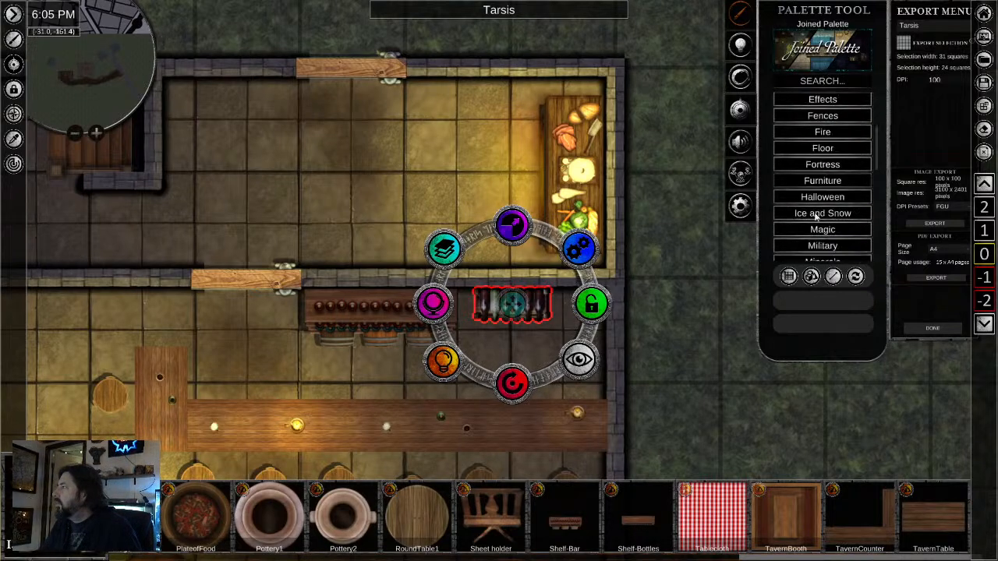
pyautogui.scroll(-3, 816, 225)
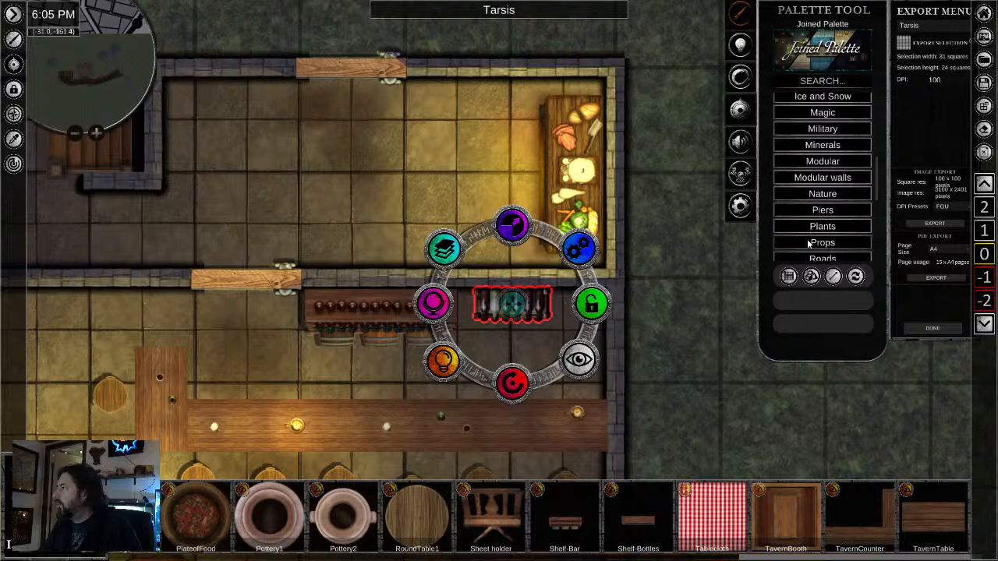
pyautogui.click(811, 242)
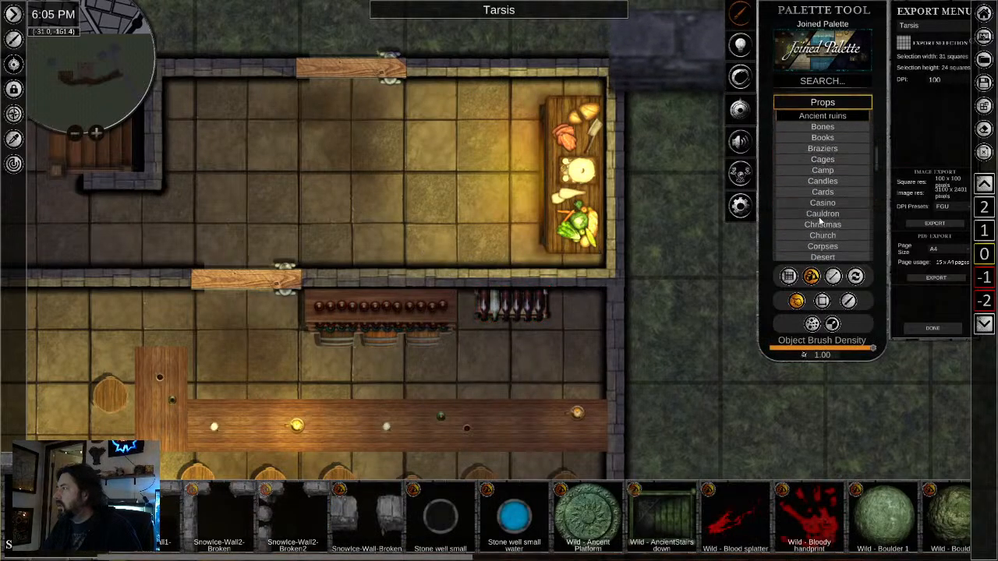
pyautogui.scroll(-3, 818, 222)
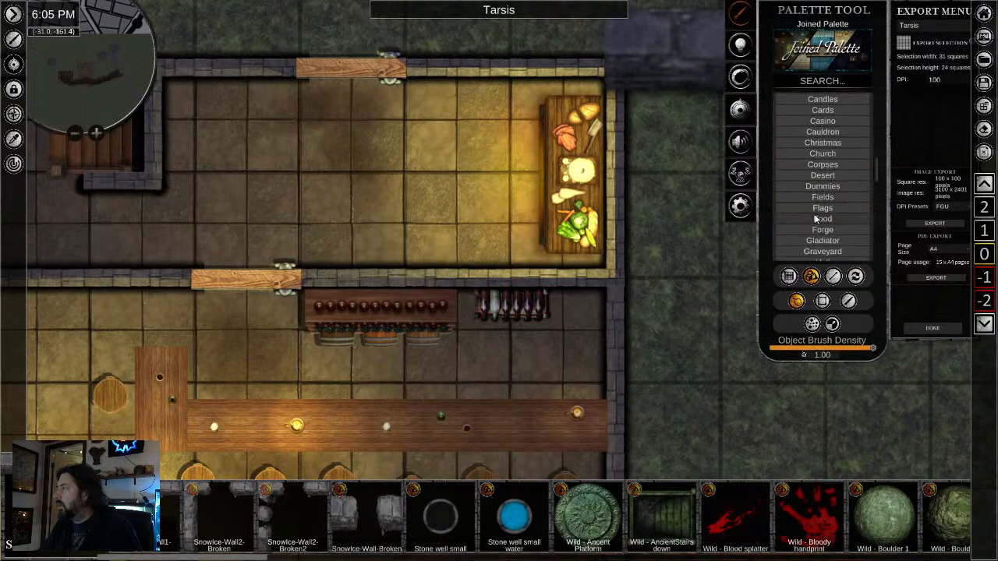
pyautogui.click(821, 219)
pyautogui.rightClick(381, 364)
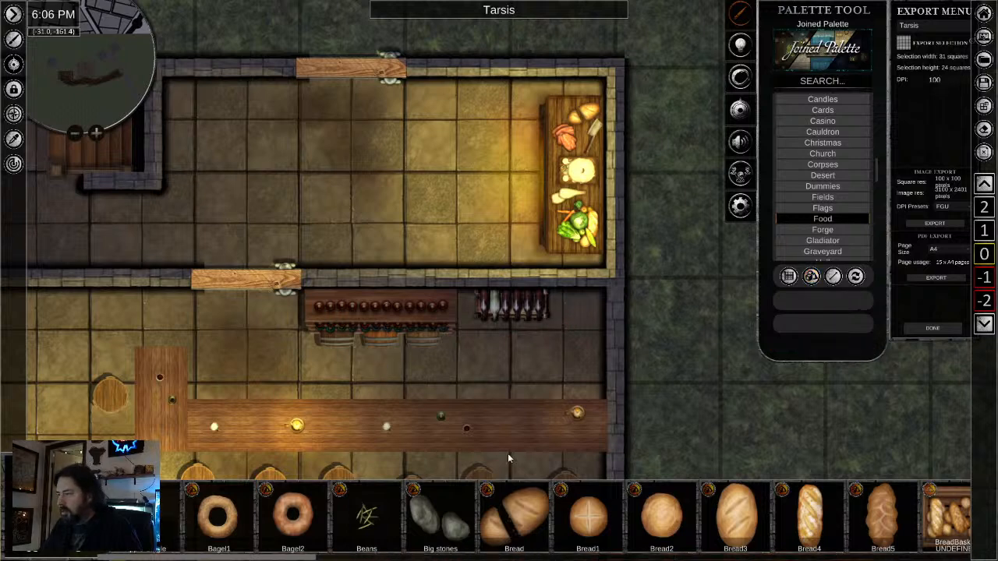
pyautogui.scroll(-5, 851, 537)
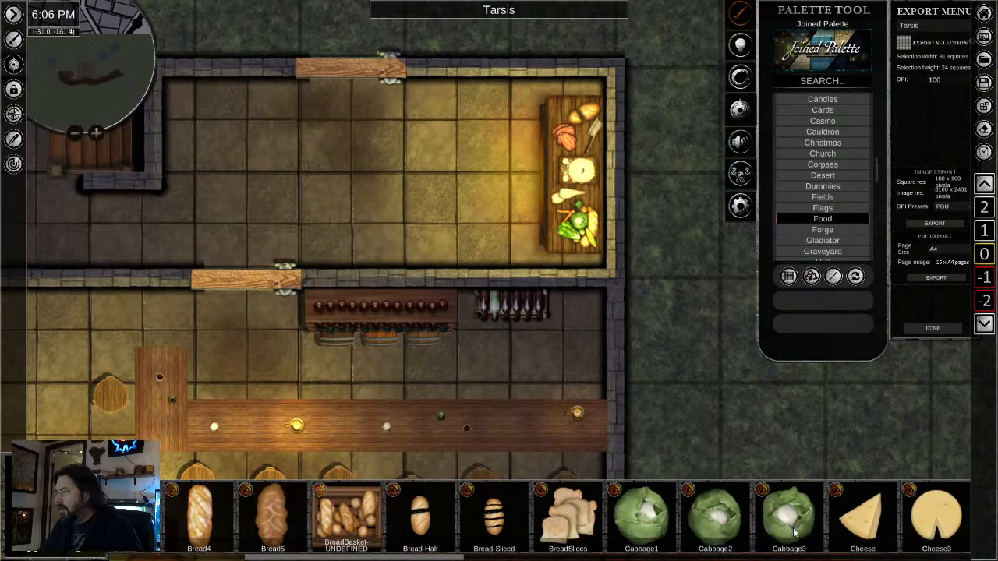
pyautogui.scroll(-6, 811, 538)
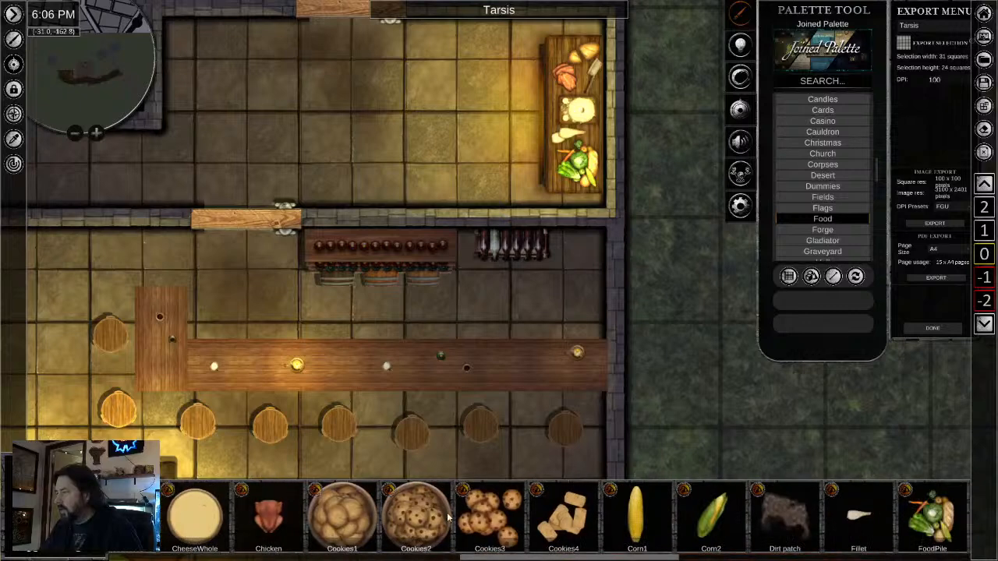
pyautogui.scroll(-6, 507, 521)
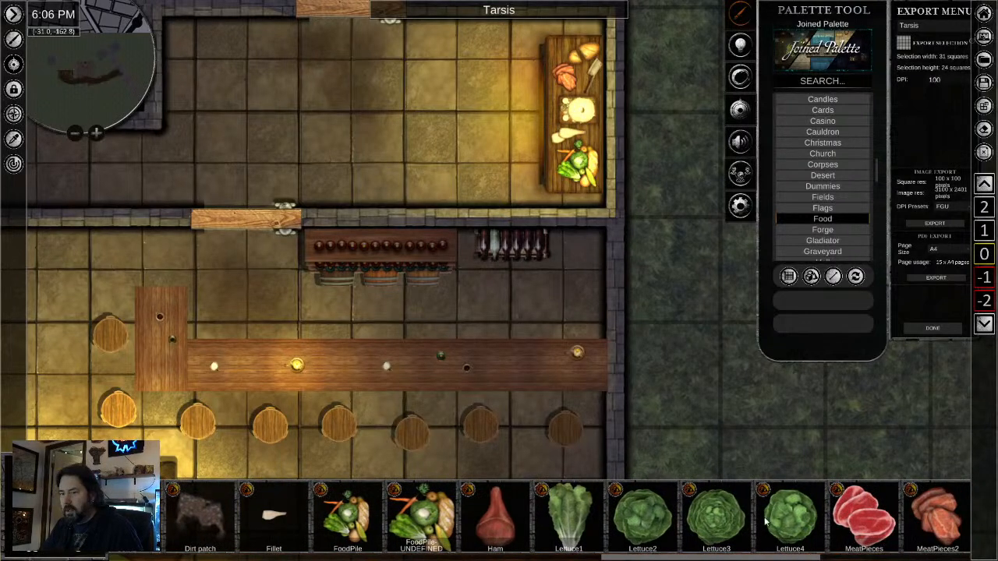
pyautogui.scroll(-6, 767, 524)
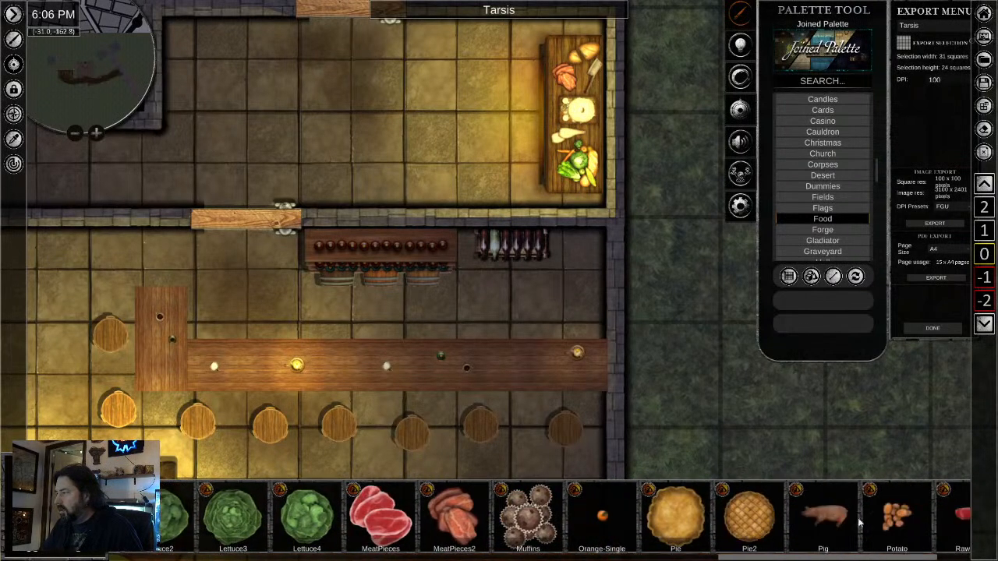
pyautogui.scroll(-3, 819, 523)
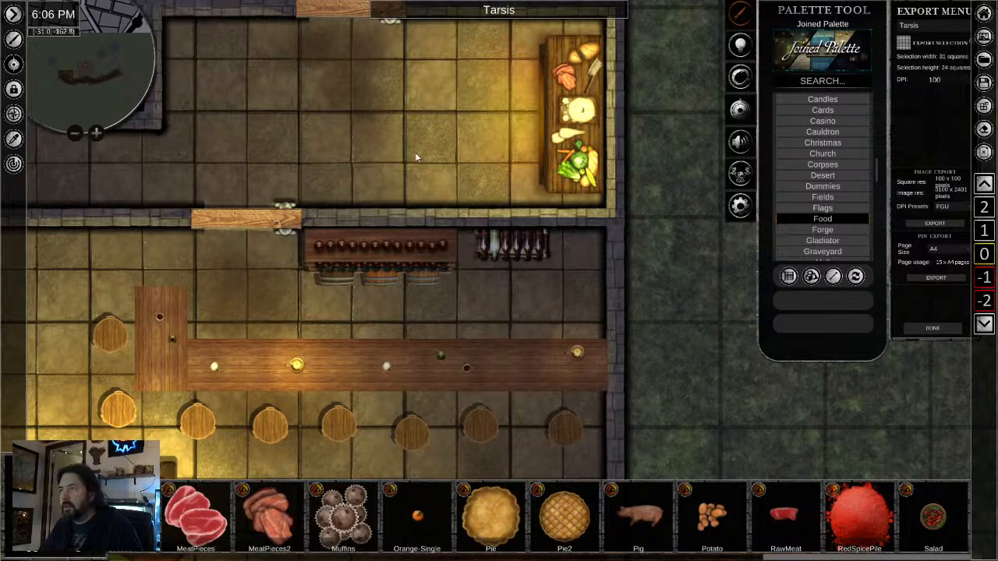
# - List the Tavern assets of the Props category without placing the preselected mug
pyautogui.moveTo(434, 194); pyautogui.dragTo(478, 288)
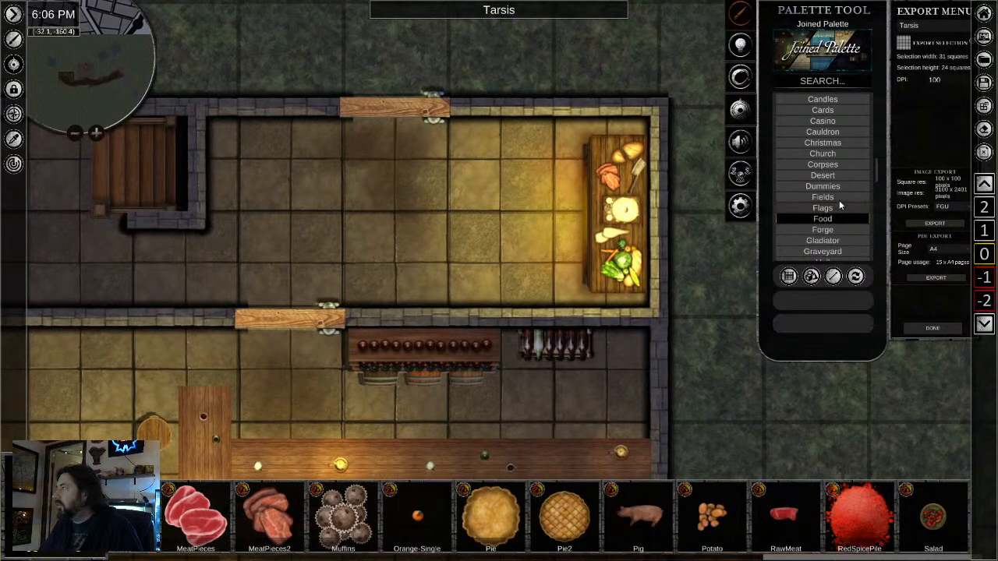
pyautogui.scroll(-3, 839, 200)
pyautogui.scroll(-5, 841, 202)
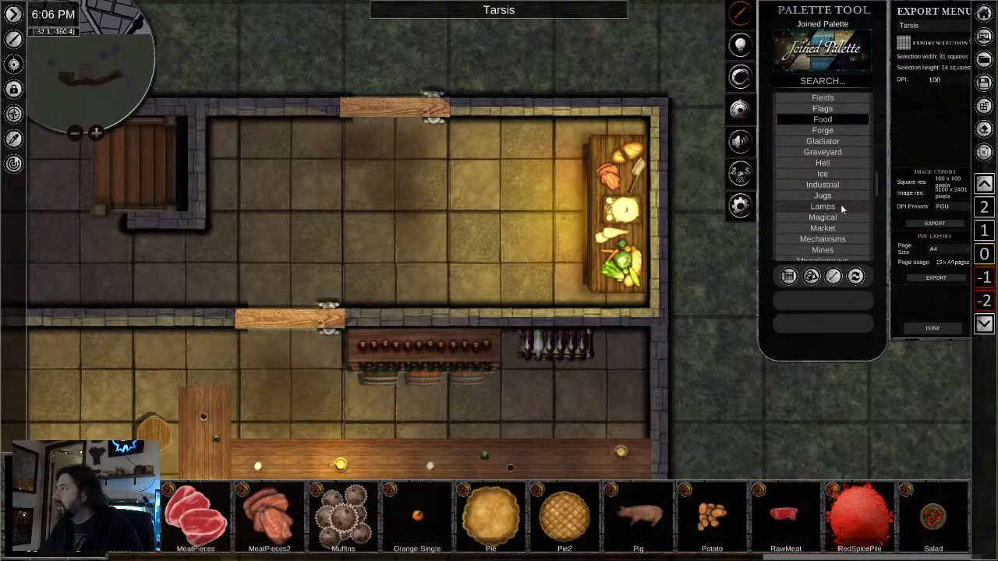
pyautogui.scroll(-6, 840, 210)
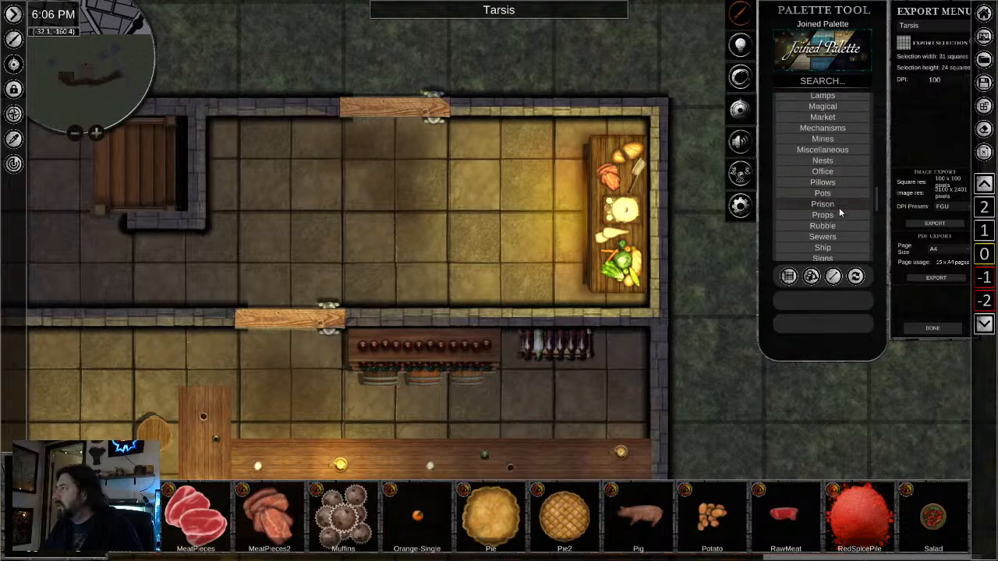
pyautogui.scroll(-2, 839, 207)
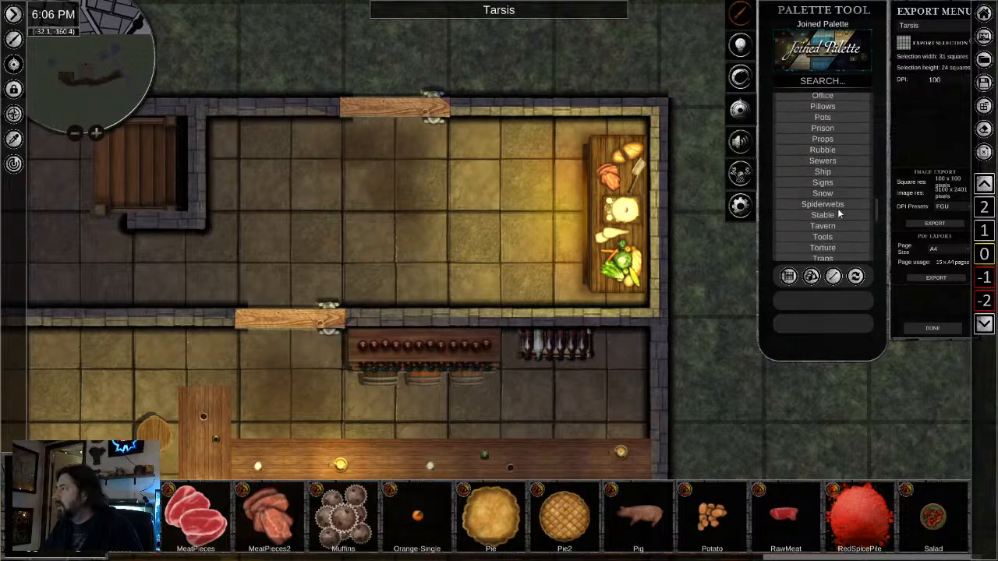
pyautogui.click(837, 209)
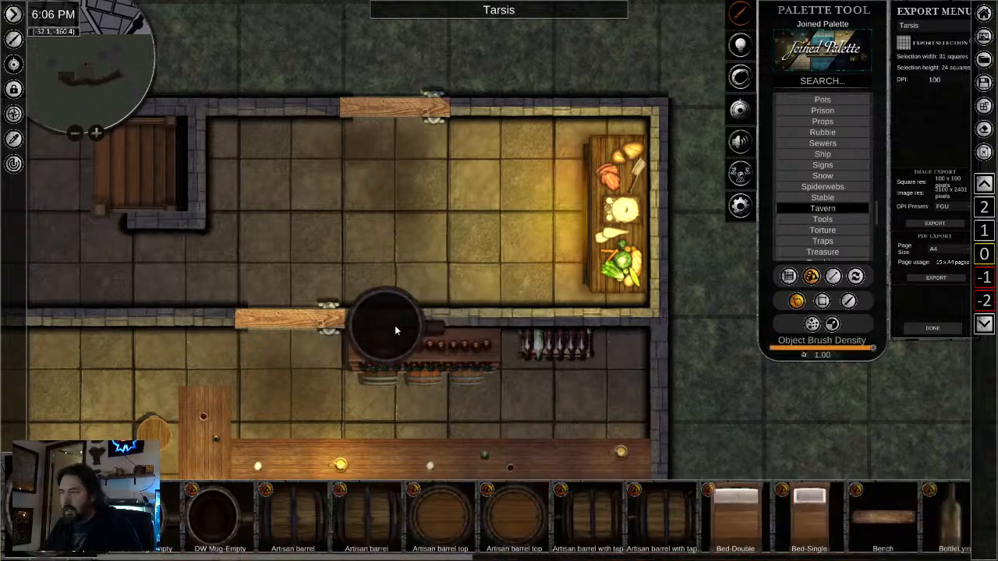
pyautogui.rightClick(394, 328)
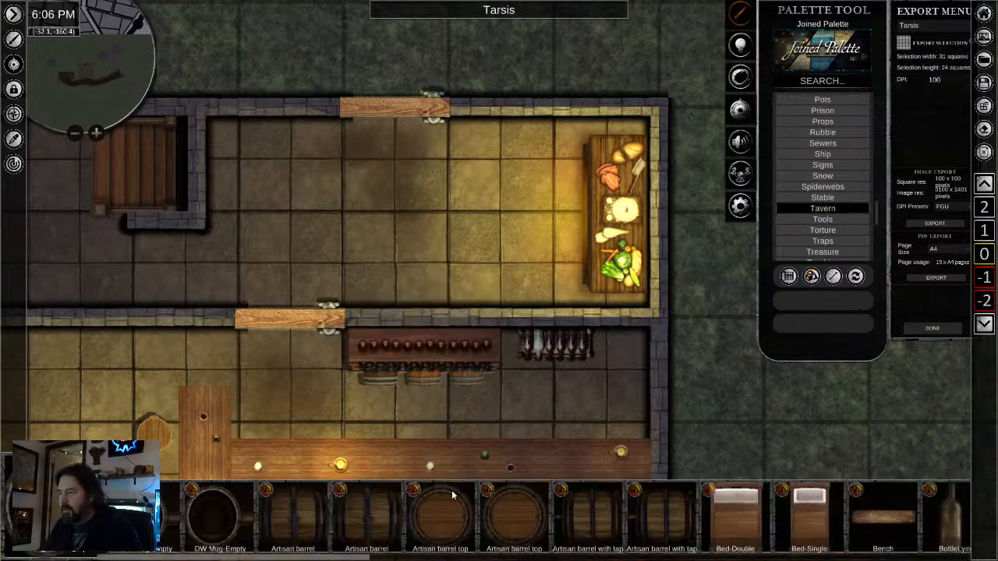
# - Place a scaled-down Artisan barrel with tap in the northeast corner behind the bar, with its tap facing south
pyautogui.click(675, 523)
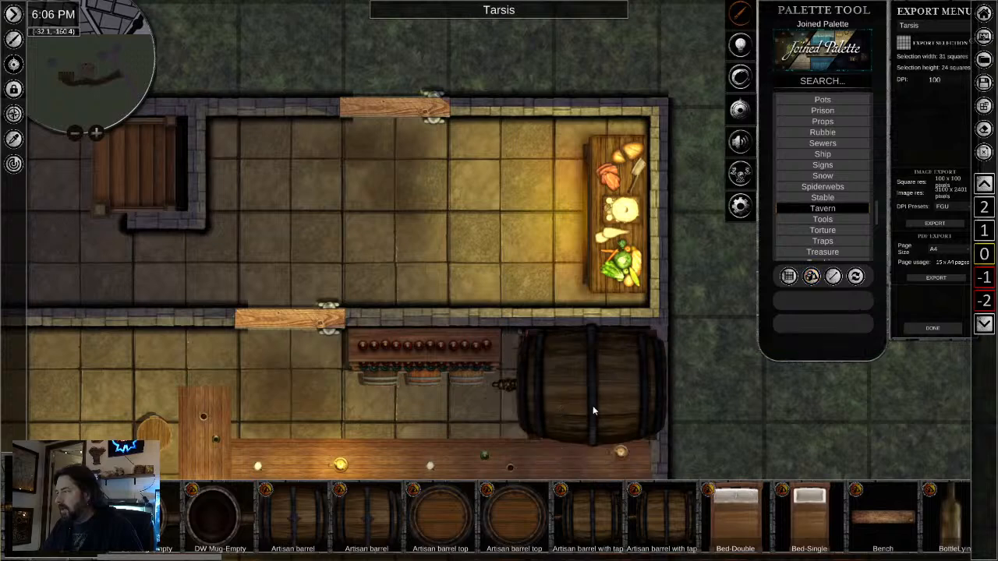
pyautogui.click(592, 410)
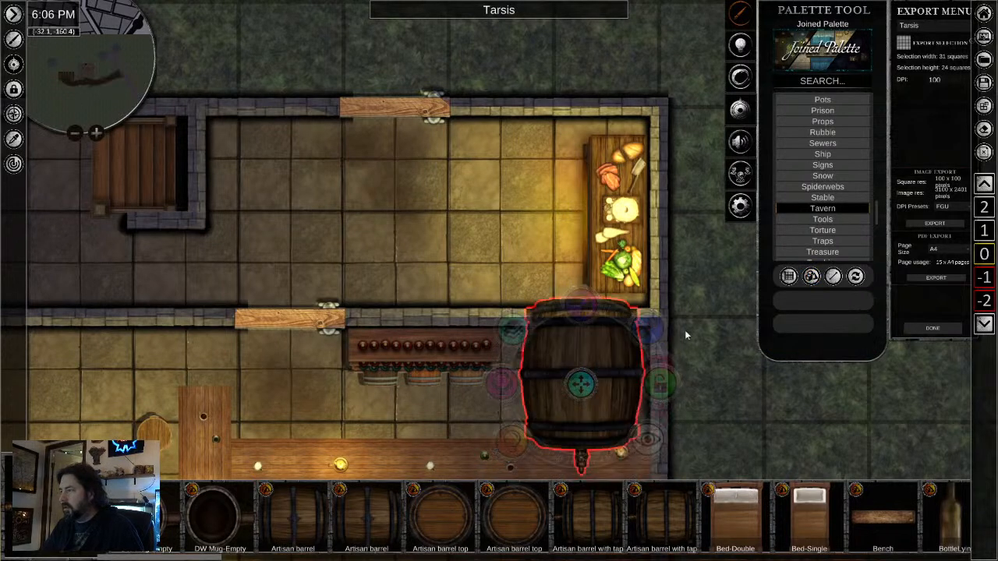
pyautogui.moveTo(581, 460); pyautogui.dragTo(535, 459)
pyautogui.moveTo(582, 306); pyautogui.dragTo(626, 367)
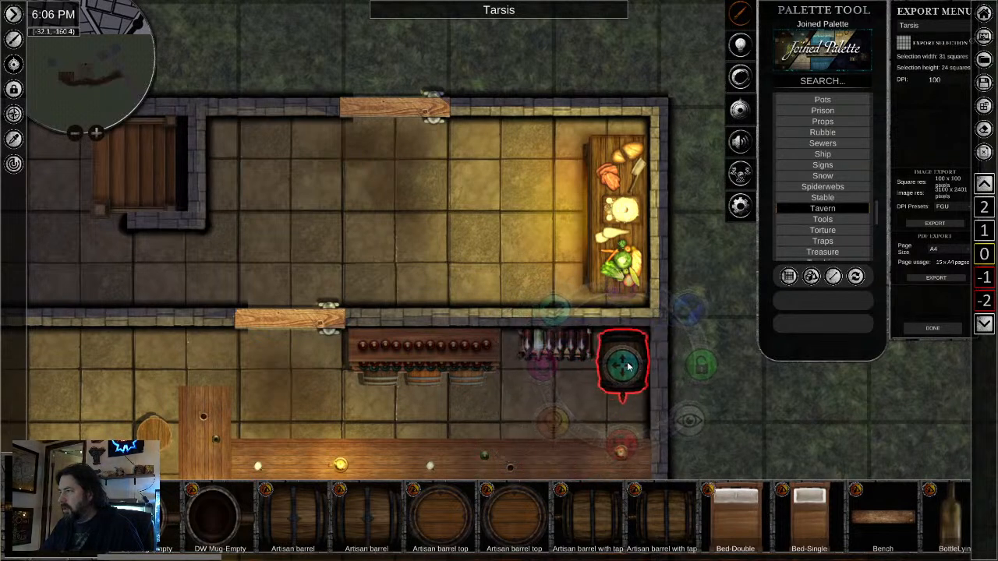
# - Place two scaled-down Artisan barrel tops side by side in the kitchen, just east of the wooden stairs along the north wall
pyautogui.click(433, 530)
pyautogui.click(266, 189)
pyautogui.rightClick(350, 240)
pyautogui.click(306, 177)
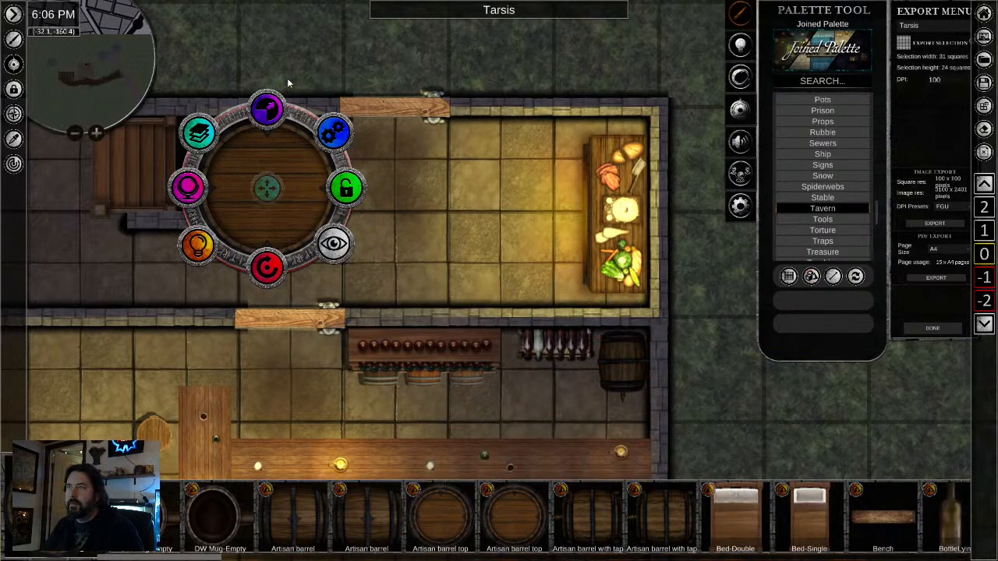
pyautogui.moveTo(267, 106); pyautogui.dragTo(301, 150)
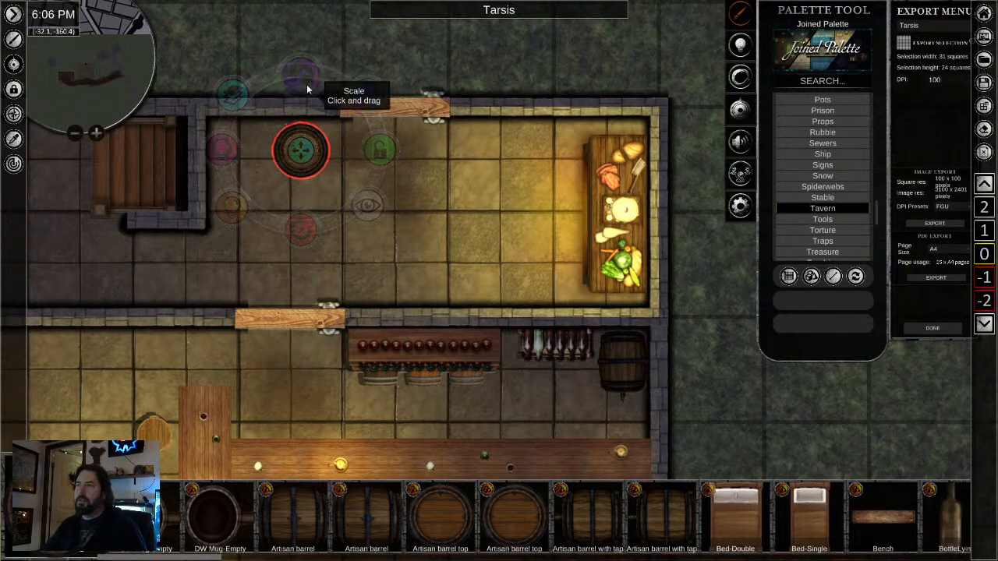
pyautogui.moveTo(240, 251); pyautogui.dragTo(240, 160)
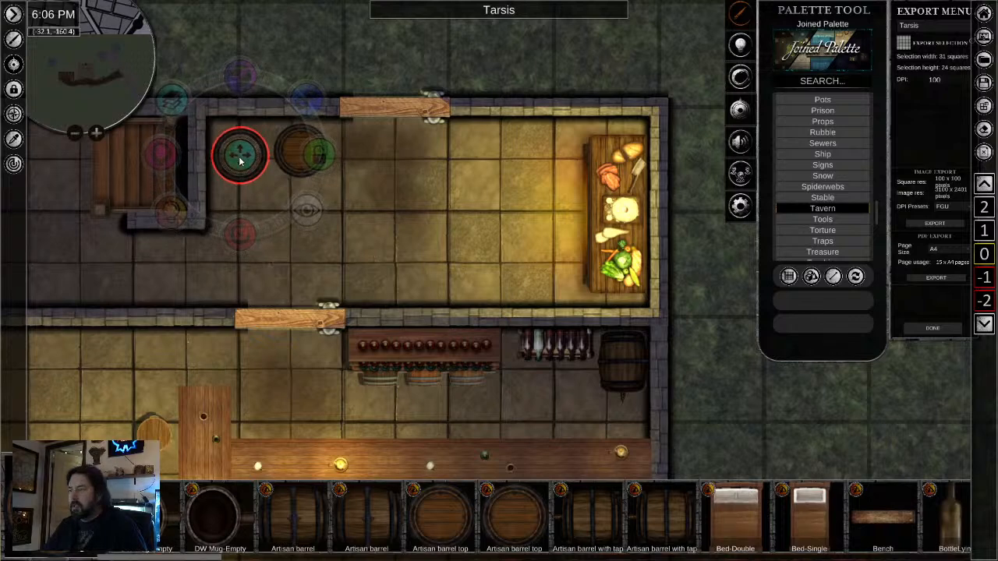
pyautogui.scroll(-3, 769, 521)
pyautogui.scroll(-7, 702, 521)
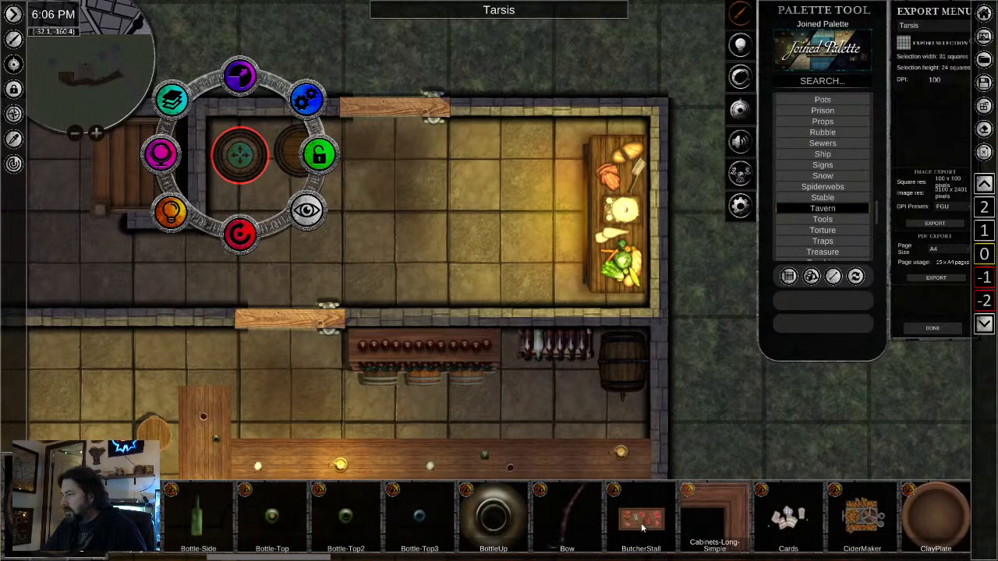
pyautogui.click(641, 529)
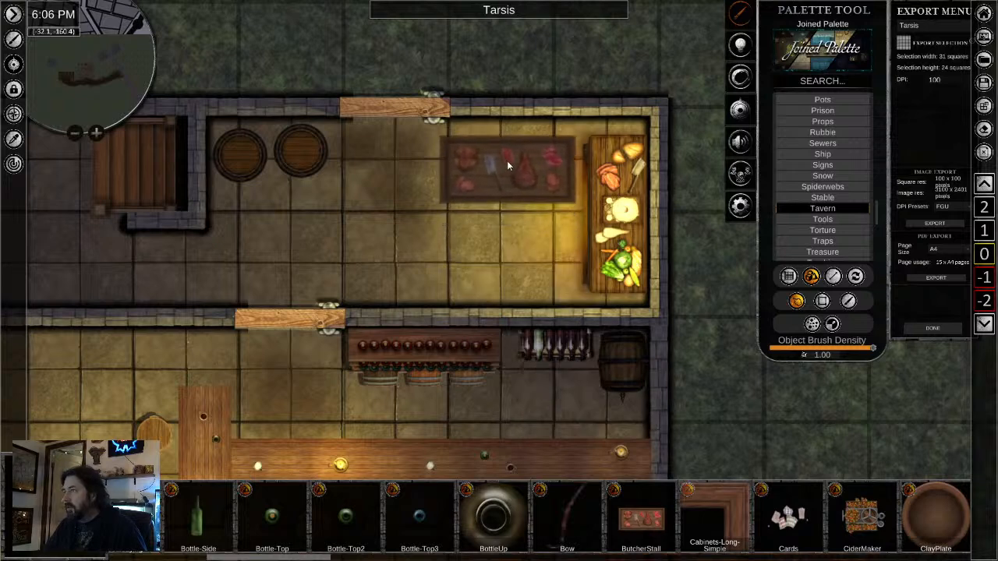
pyautogui.rightClick(549, 227)
pyautogui.scroll(-3, 756, 538)
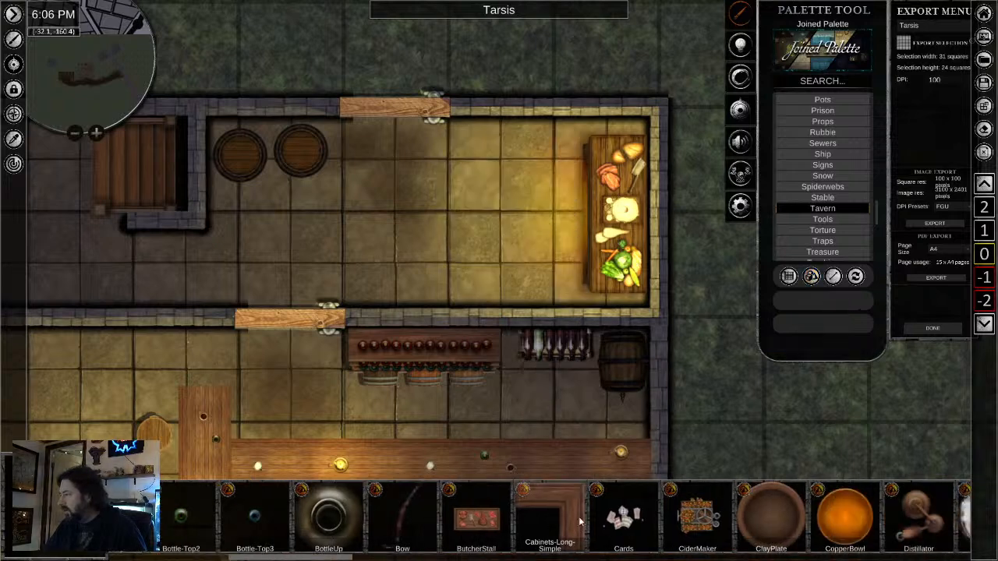
pyautogui.scroll(-5, 706, 535)
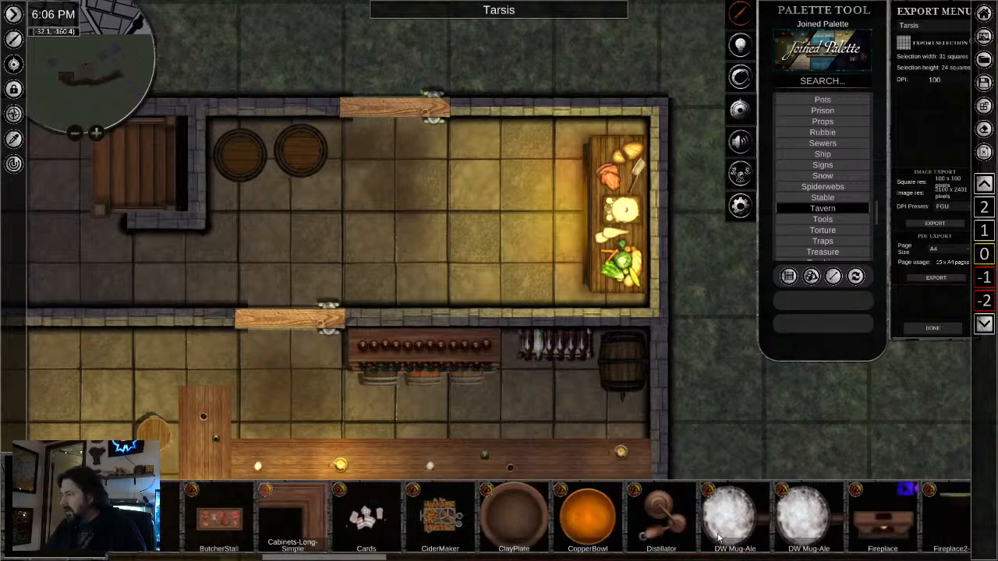
pyautogui.scroll(-1, 710, 522)
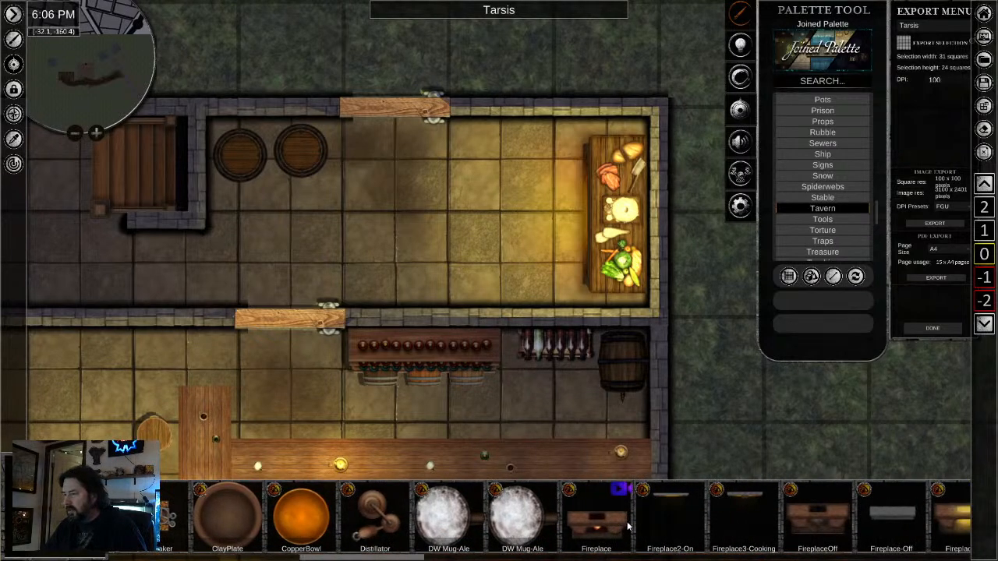
pyautogui.click(393, 520)
pyautogui.rightClick(477, 265)
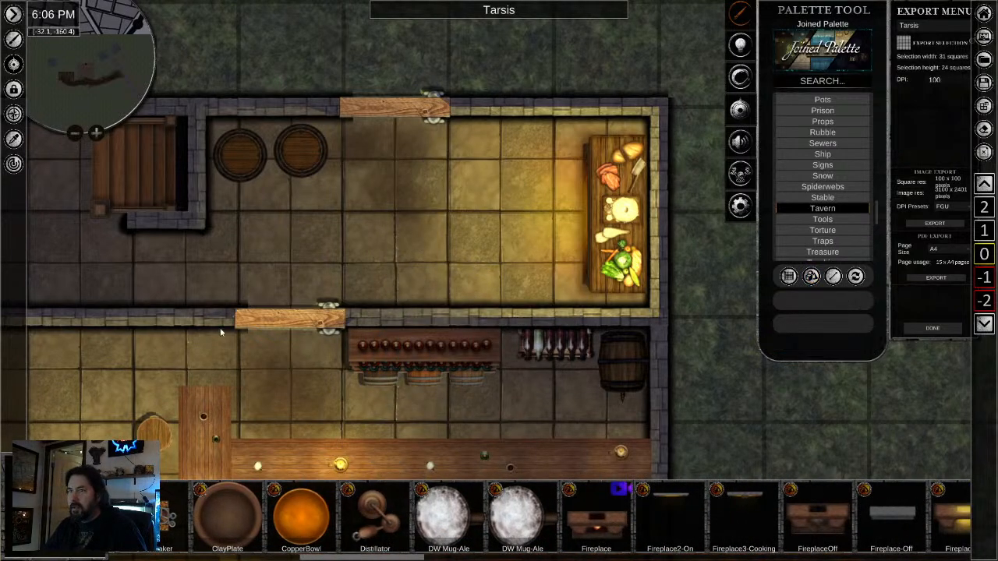
# - Place one IaS - Bottle shelf near the kitchen's north wall, between the door and the food table
pyautogui.moveTo(269, 388); pyautogui.dragTo(461, 344)
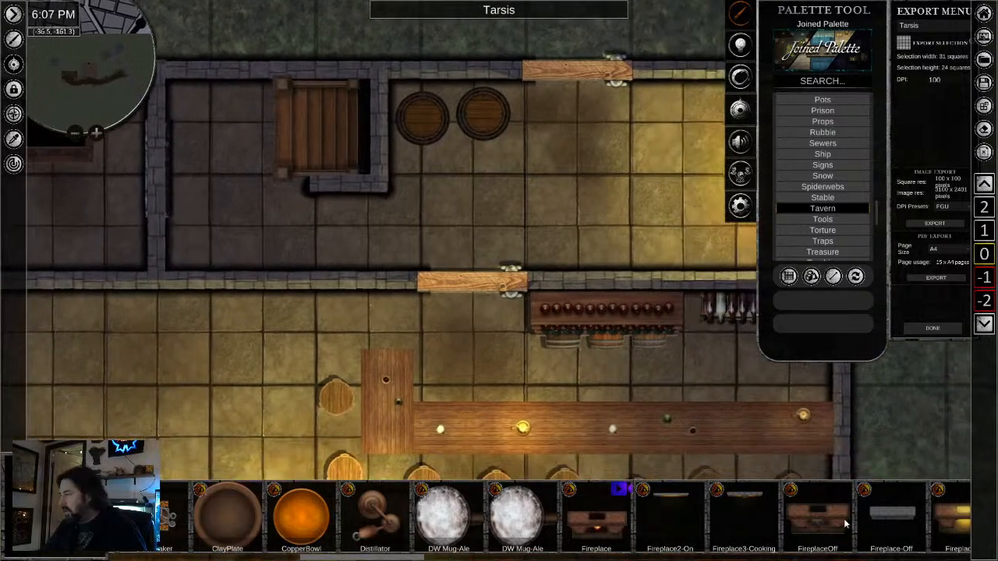
pyautogui.scroll(-6, 757, 530)
pyautogui.scroll(-4, 756, 530)
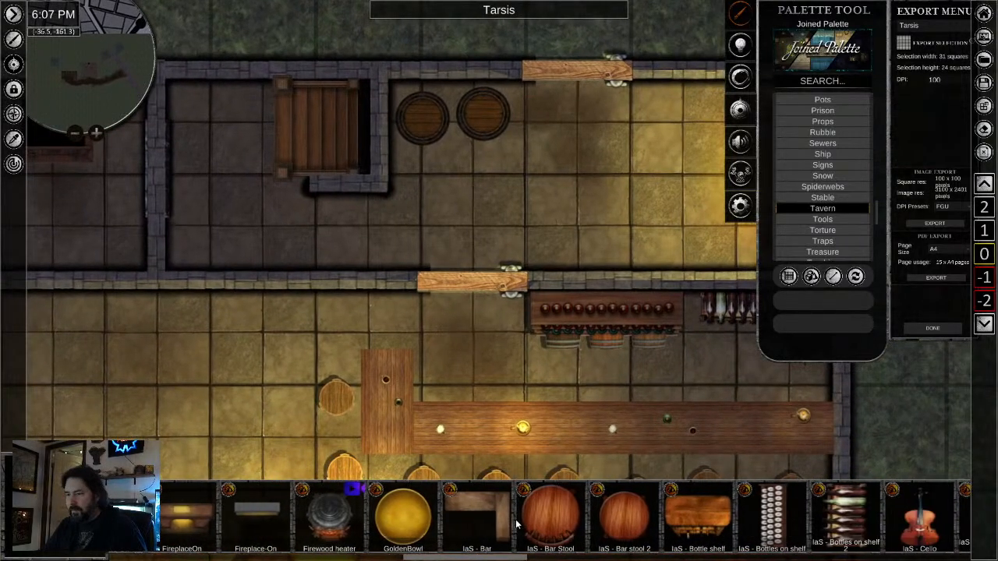
pyautogui.scroll(-2, 514, 526)
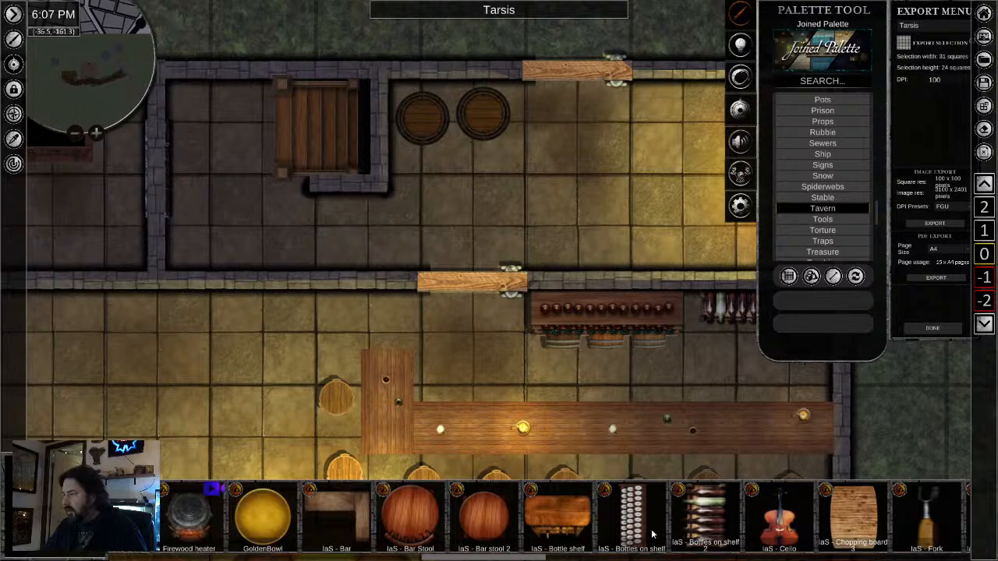
pyautogui.scroll(-3, 653, 534)
pyautogui.click(343, 524)
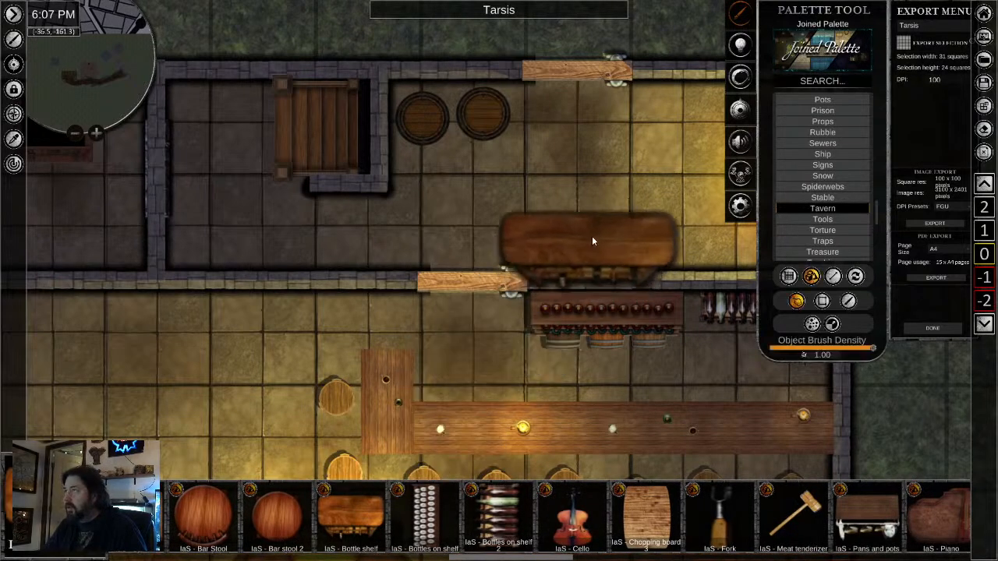
pyautogui.moveTo(583, 226); pyautogui.dragTo(394, 277)
pyautogui.click(509, 161)
pyautogui.rightClick(458, 276)
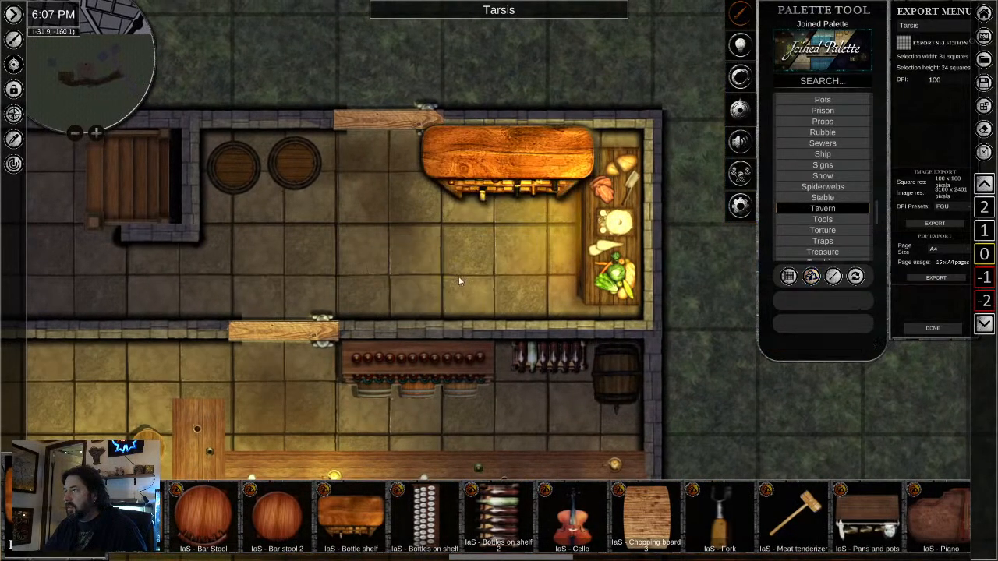
# - Scale down the kitchen's bottle shelf and set it flush against the north wall, west of the food table
pyautogui.click(507, 162)
pyautogui.moveTo(510, 92); pyautogui.dragTo(491, 137)
pyautogui.moveTo(518, 83); pyautogui.dragTo(520, 72)
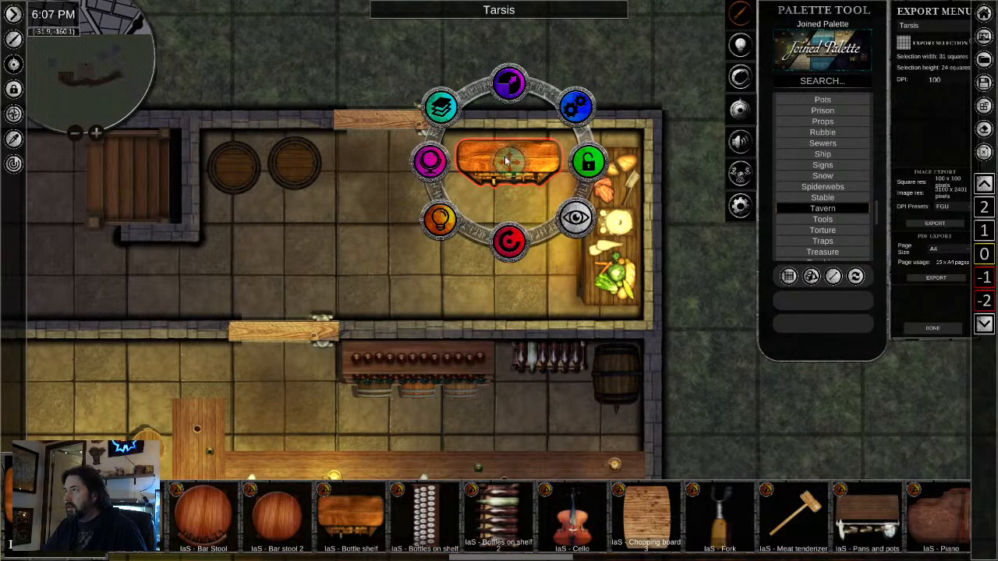
pyautogui.moveTo(509, 162); pyautogui.dragTo(510, 151)
# - Place a scaled-down IaS - Pans and pots shelf against the kitchen's south wall, rotated so the pans face north
pyautogui.scroll(-5, 500, 528)
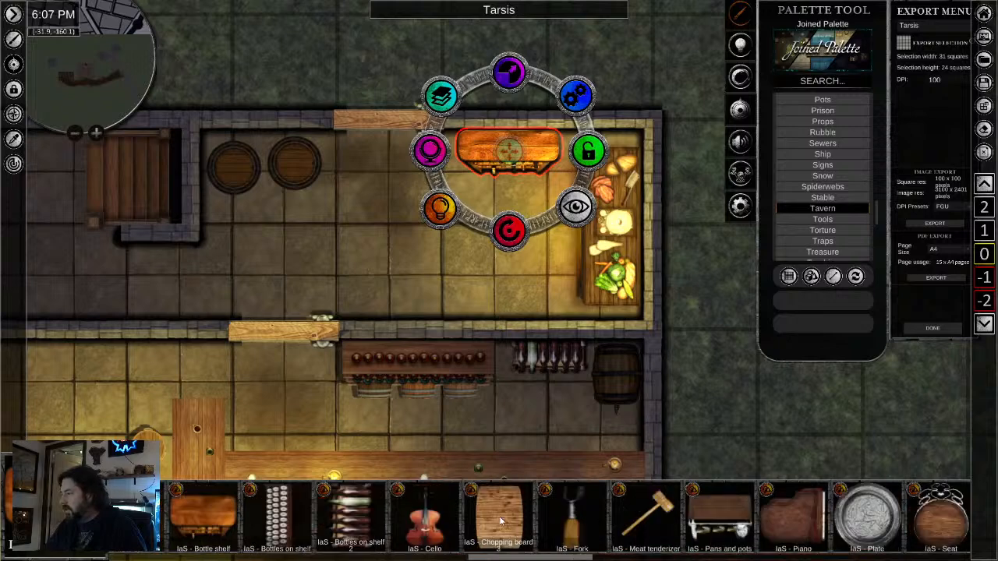
pyautogui.click(547, 529)
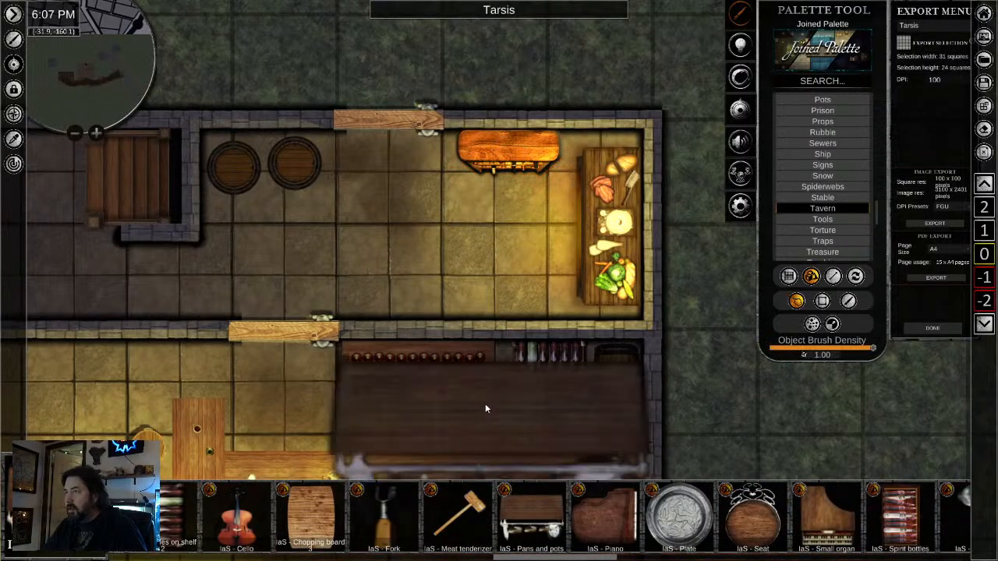
pyautogui.click(456, 282)
pyautogui.rightClick(470, 422)
pyautogui.click(448, 262)
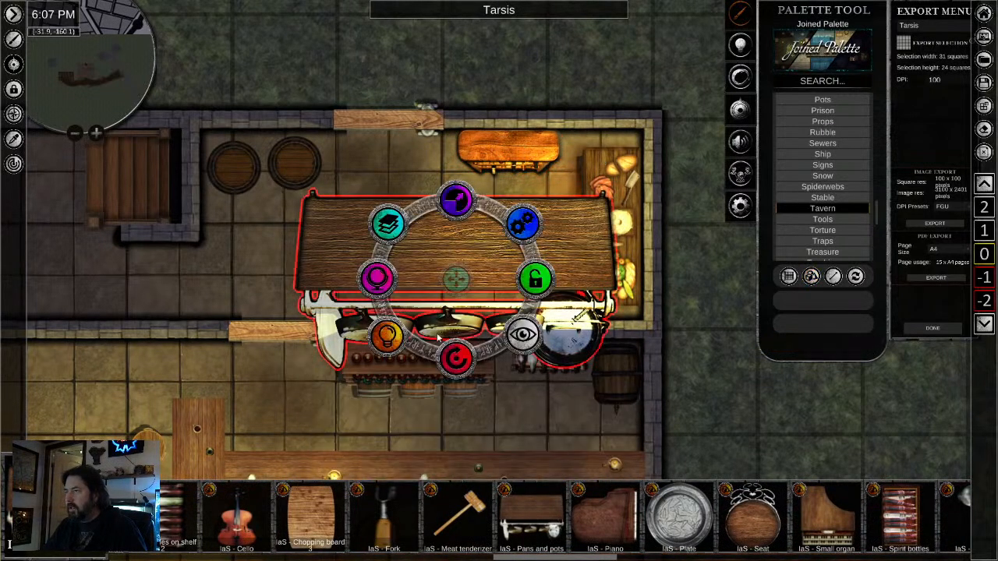
pyautogui.moveTo(456, 358); pyautogui.dragTo(516, 302)
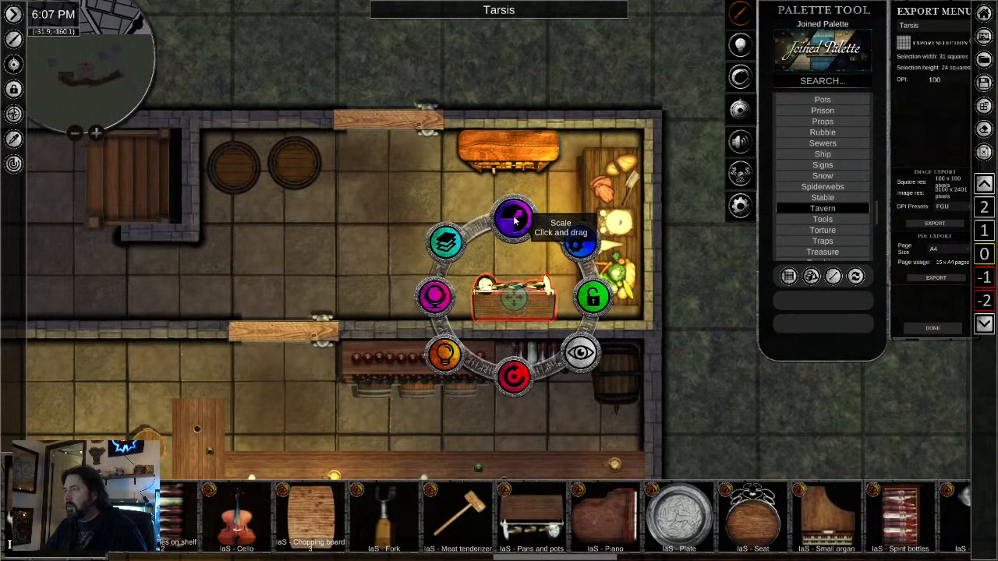
pyautogui.moveTo(515, 219); pyautogui.dragTo(510, 224)
pyautogui.moveTo(512, 299); pyautogui.dragTo(512, 304)
# - Browse the remaining Tavern assets for more items that suit the kitchen and common room
pyautogui.scroll(-5, 587, 536)
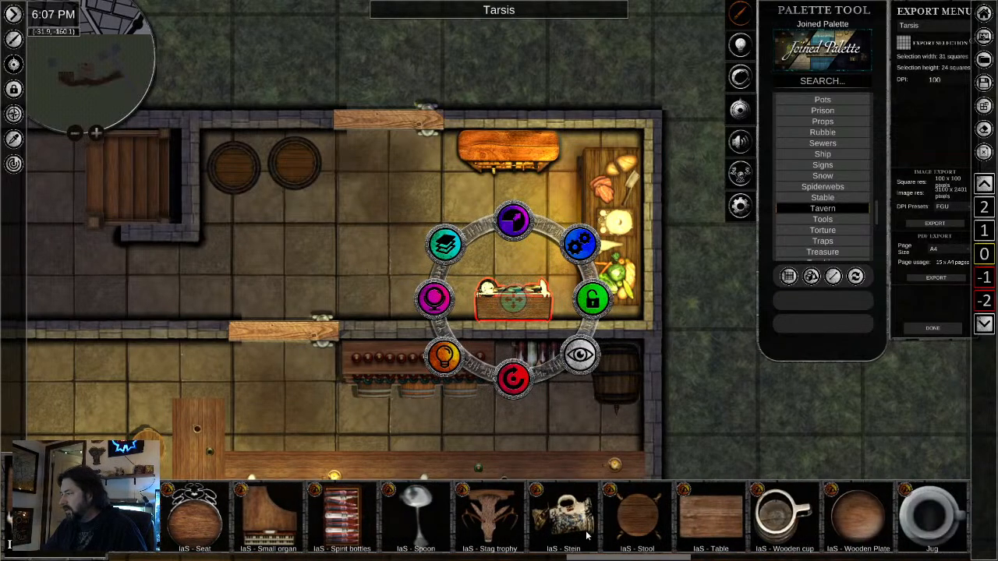
pyautogui.scroll(-8, 815, 534)
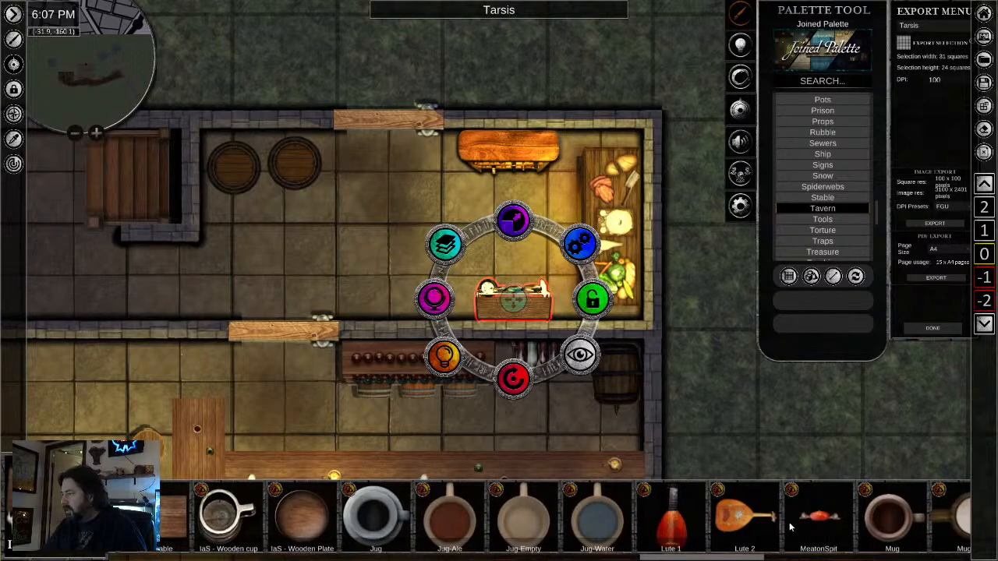
pyautogui.scroll(-8, 688, 531)
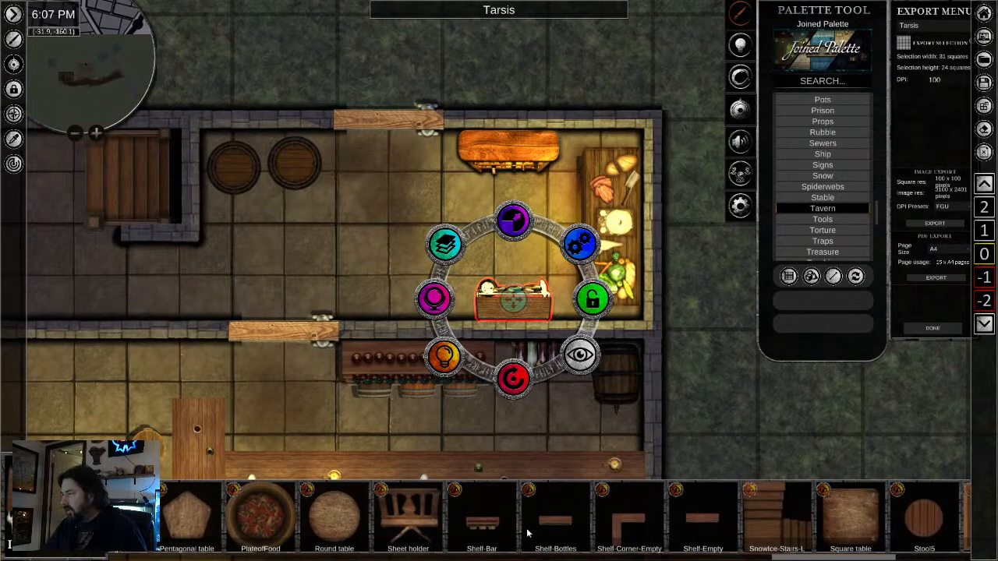
pyautogui.scroll(-3, 552, 537)
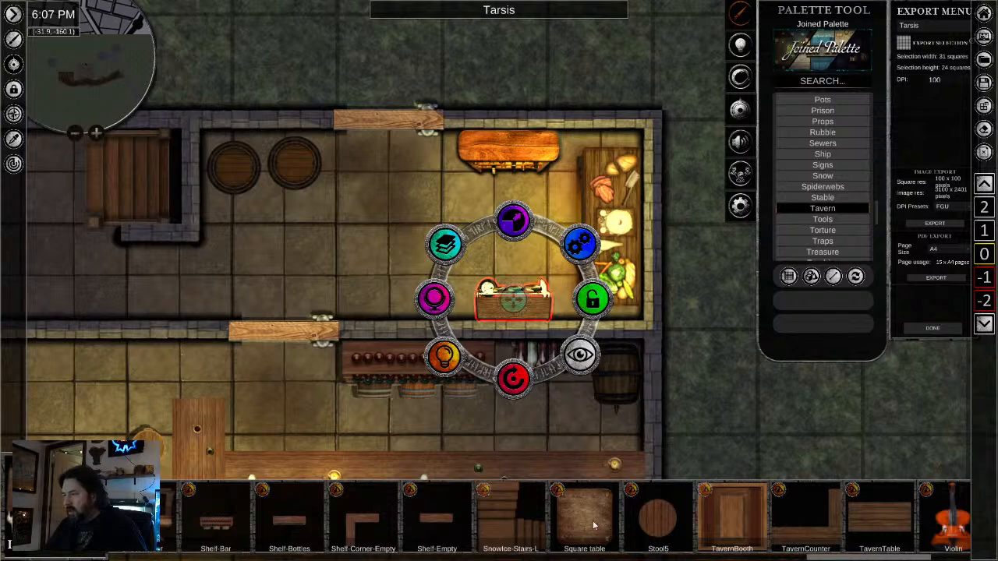
pyautogui.scroll(-2, 561, 525)
pyautogui.scroll(-3, 249, 398)
pyautogui.moveTo(256, 398); pyautogui.dragTo(451, 173)
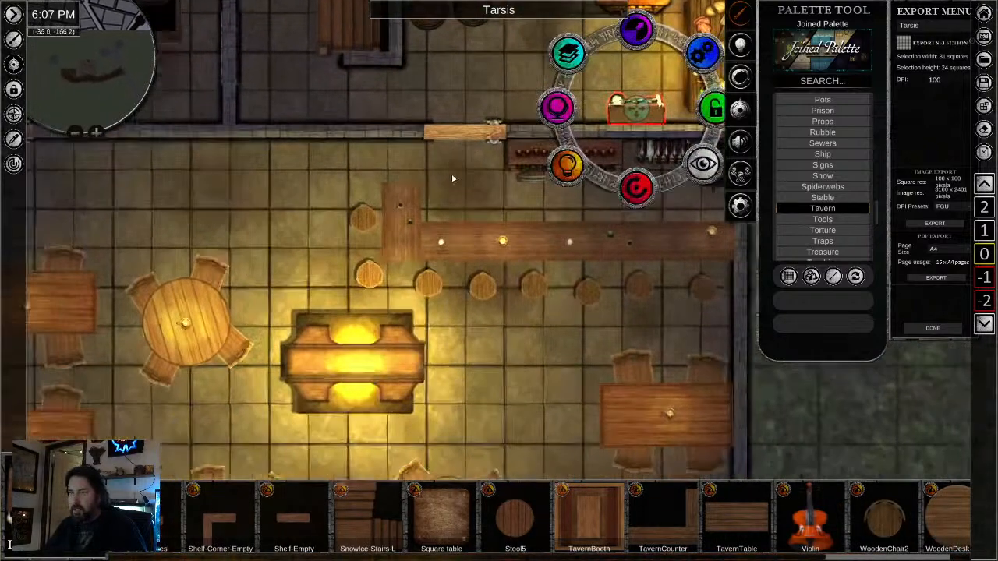
pyautogui.scroll(-4, 302, 279)
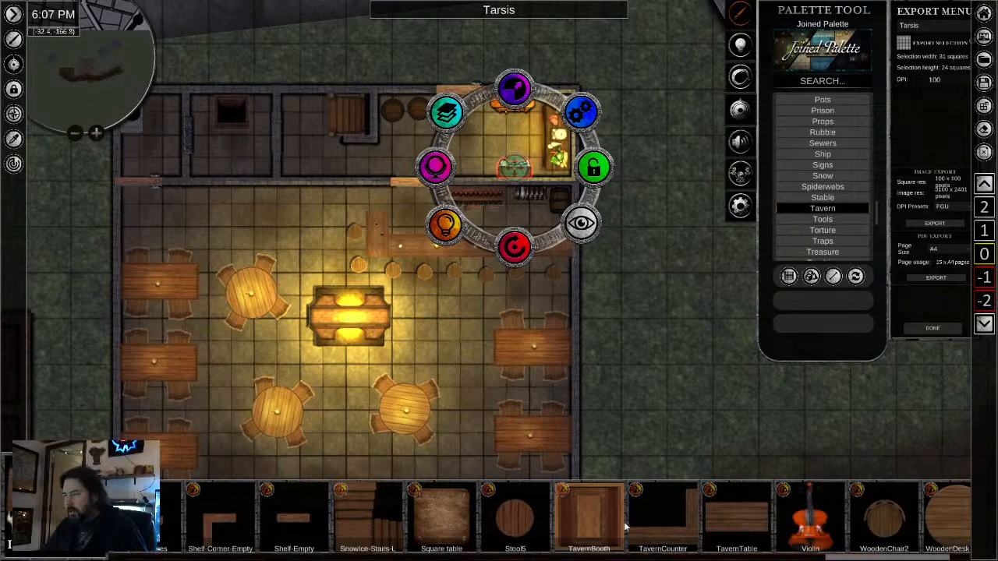
pyautogui.scroll(-3, 625, 528)
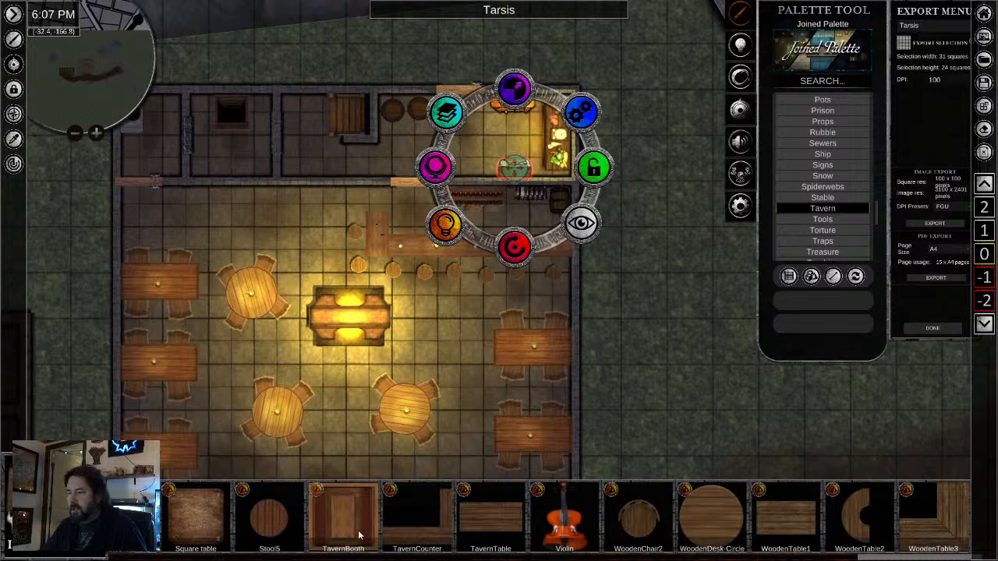
# - Search the palette for "stairs" and list only images, without placing the preselected stairs
pyautogui.click(838, 81)
pyautogui.write('stal')
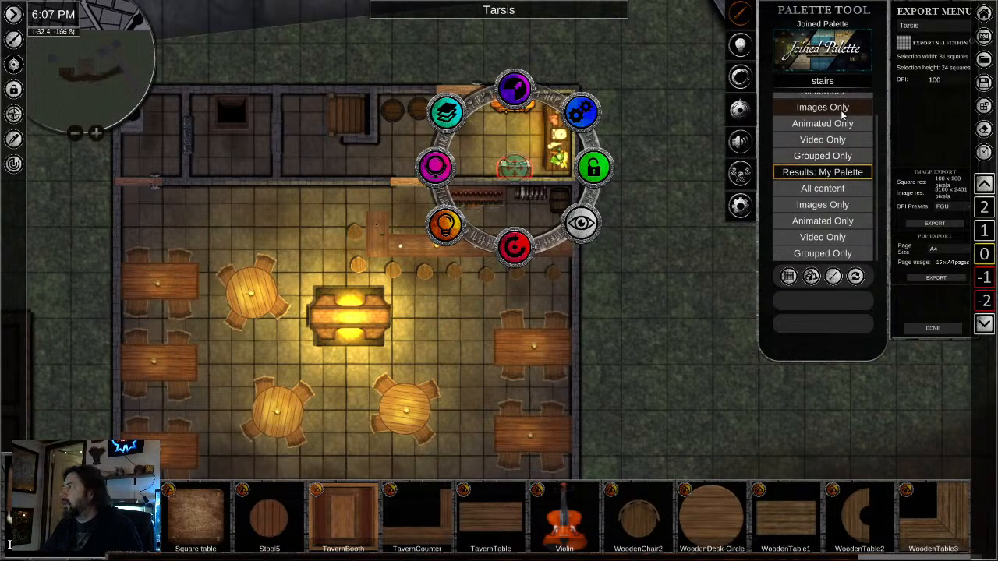
pyautogui.click(841, 109)
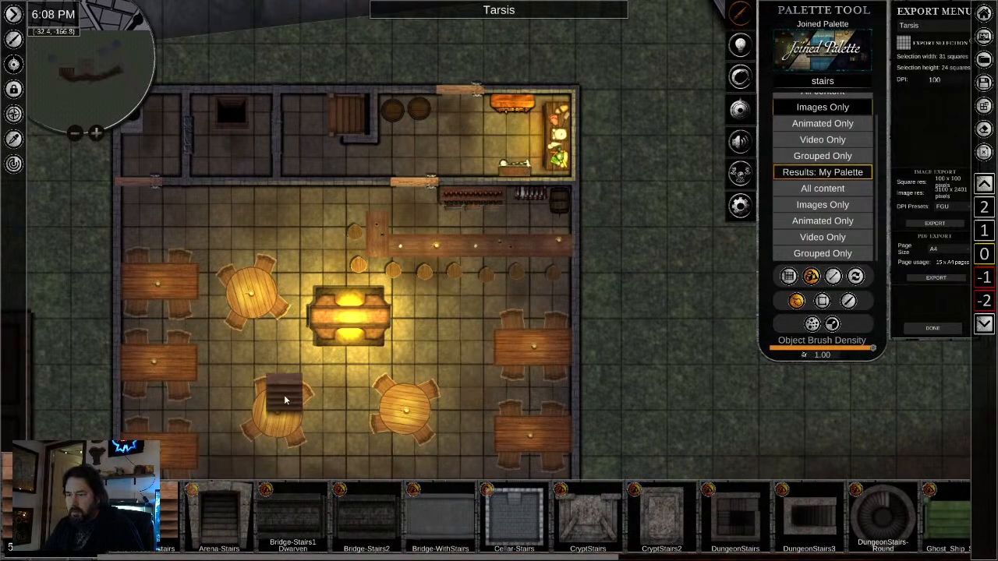
pyautogui.rightClick(286, 400)
# - Place scaled-down SnowIce-Ship-Stairs along the common room's north wall, west of the bar
pyautogui.scroll(-5, 573, 528)
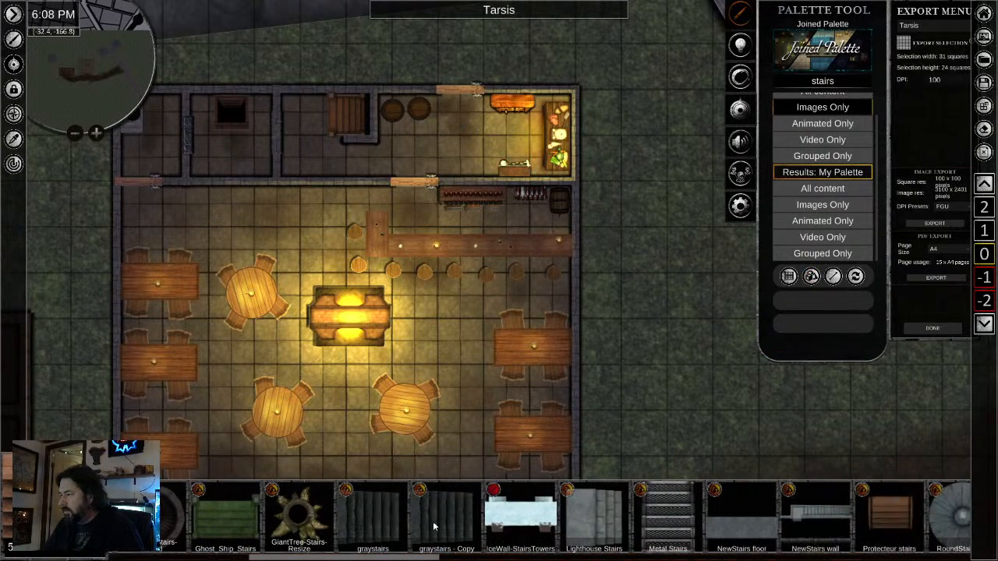
pyautogui.hscroll(4, 688, 530)
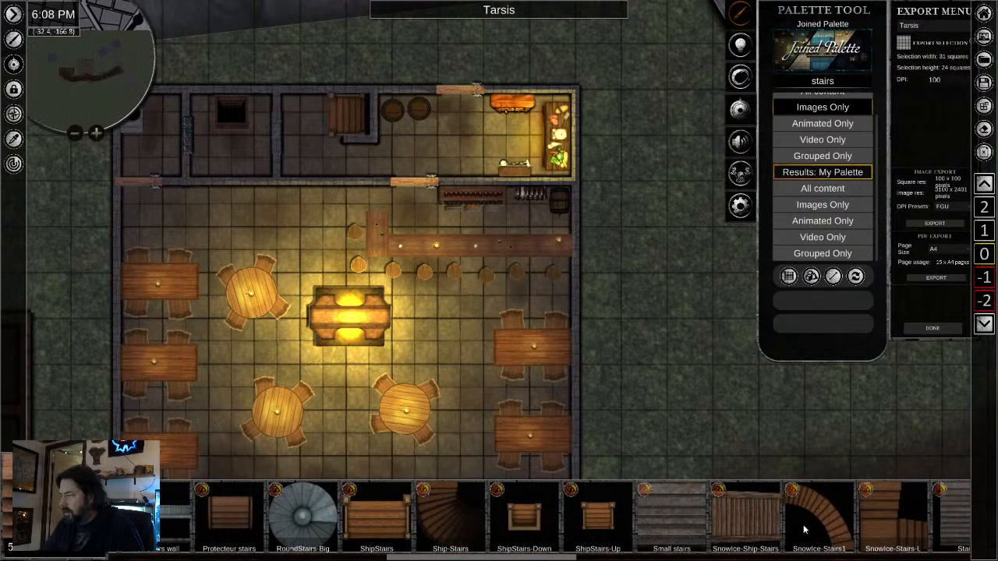
pyautogui.hscroll(1, 804, 530)
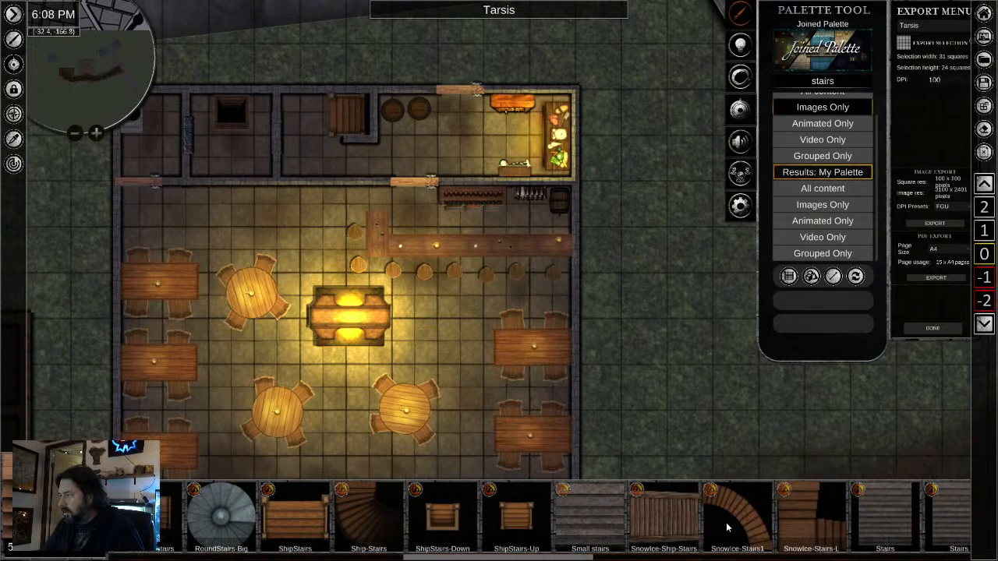
pyautogui.click(665, 529)
pyautogui.click(278, 225)
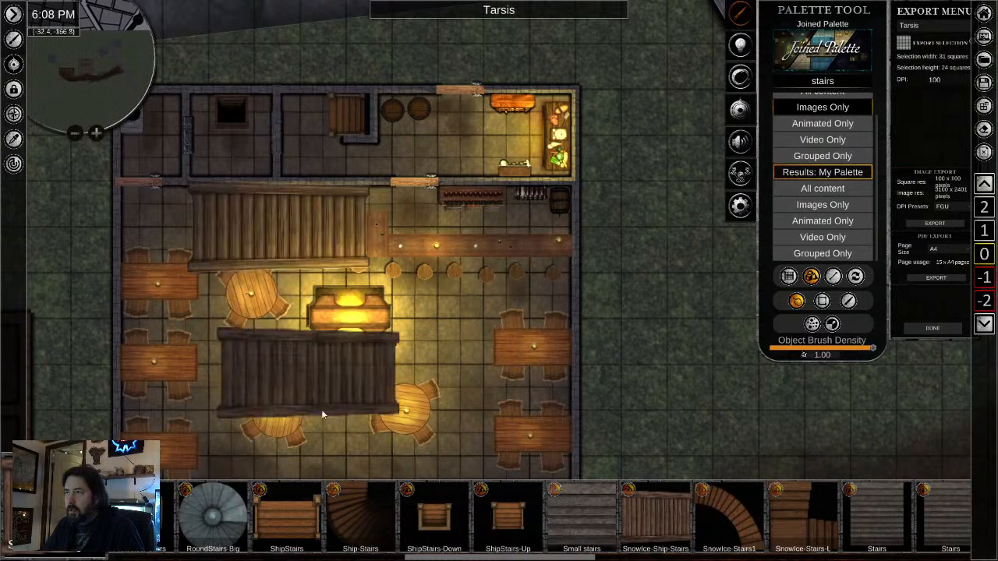
pyautogui.rightClick(325, 423)
pyautogui.click(285, 239)
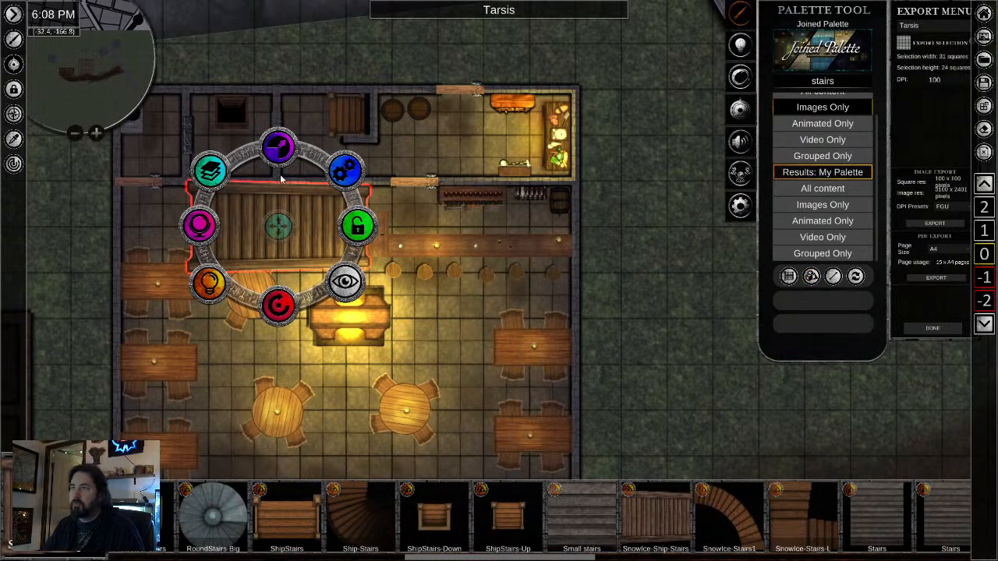
pyautogui.moveTo(280, 179); pyautogui.dragTo(264, 193)
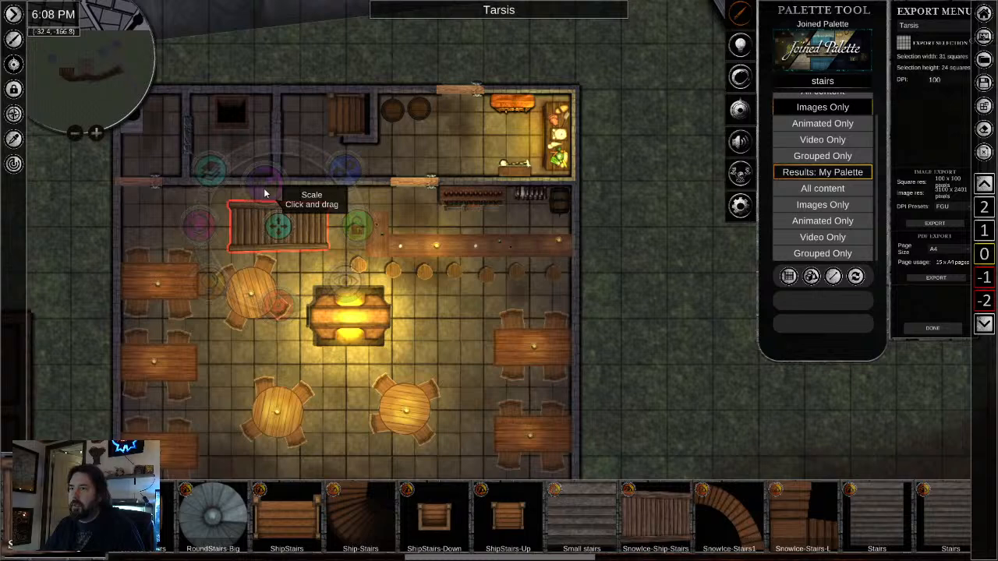
pyautogui.moveTo(278, 226); pyautogui.dragTo(270, 209)
pyautogui.moveTo(289, 125); pyautogui.dragTo(288, 137)
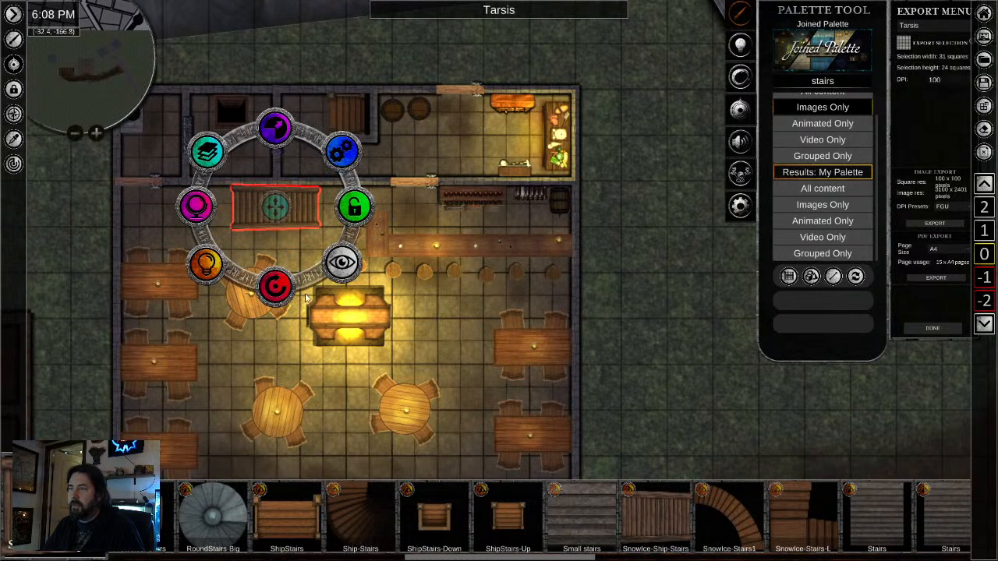
# - Move the staircase slightly west along the common room's north wall, keeping it flush with the wall
pyautogui.moveTo(275, 285); pyautogui.dragTo(297, 102)
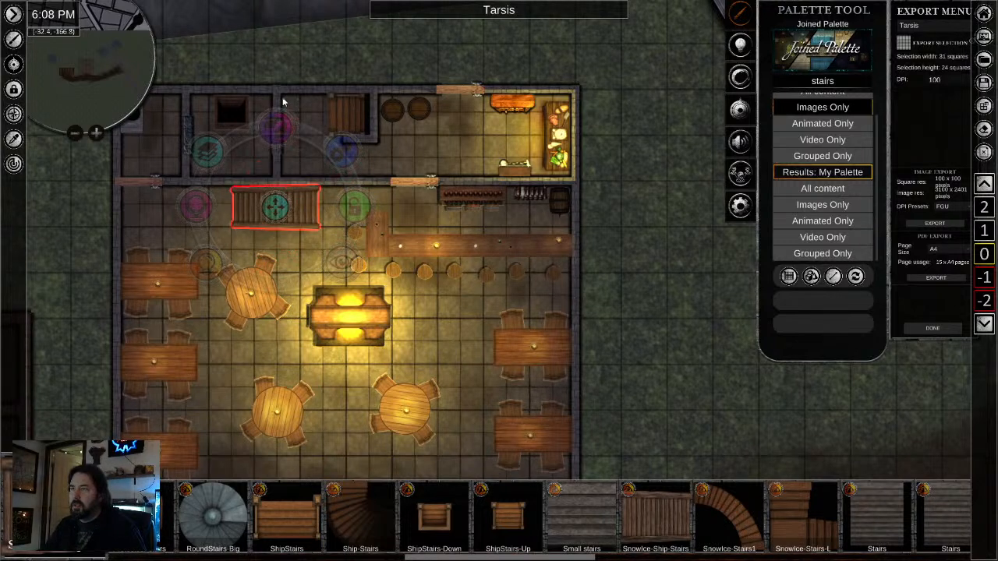
pyautogui.moveTo(279, 207); pyautogui.dragTo(478, 401)
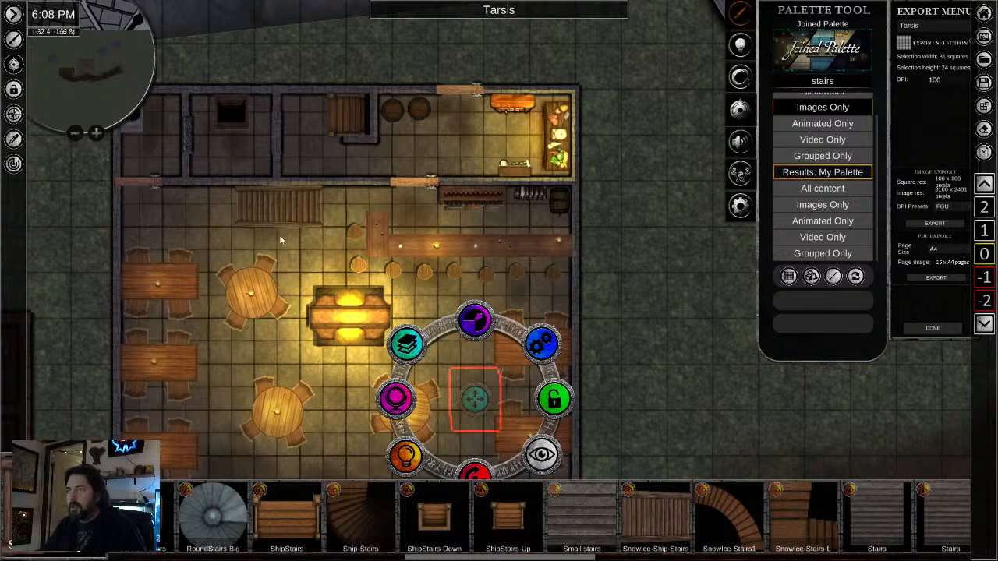
pyautogui.click(281, 204)
pyautogui.moveTo(280, 207); pyautogui.dragTo(257, 208)
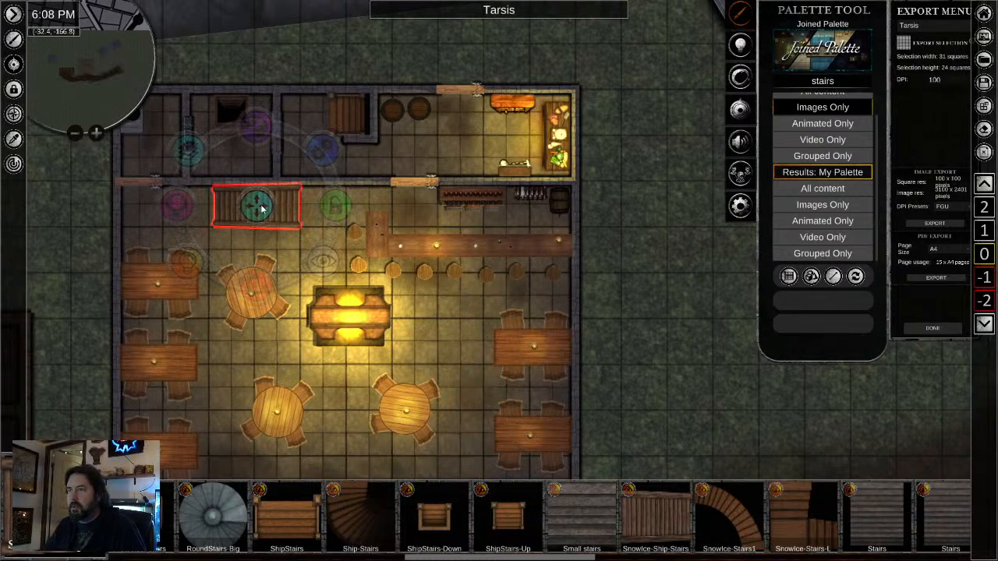
pyautogui.click(357, 393)
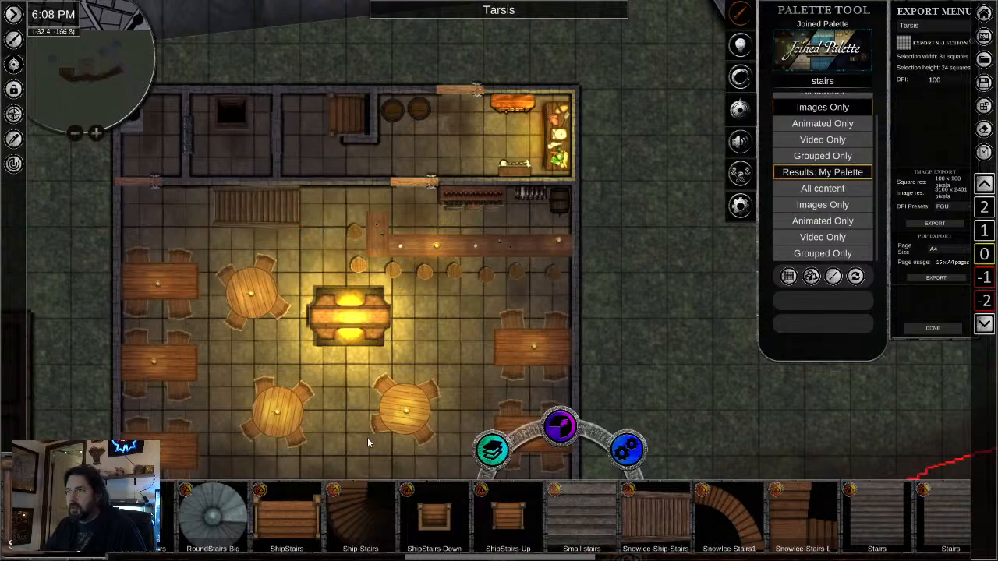
# - Deselect the tavern furnishings and switch the map to level 1, above the tavern's ground floor
pyautogui.scroll(-3, 362, 440)
pyautogui.moveTo(633, 387); pyautogui.dragTo(612, 280)
pyautogui.scroll(-2, 608, 184)
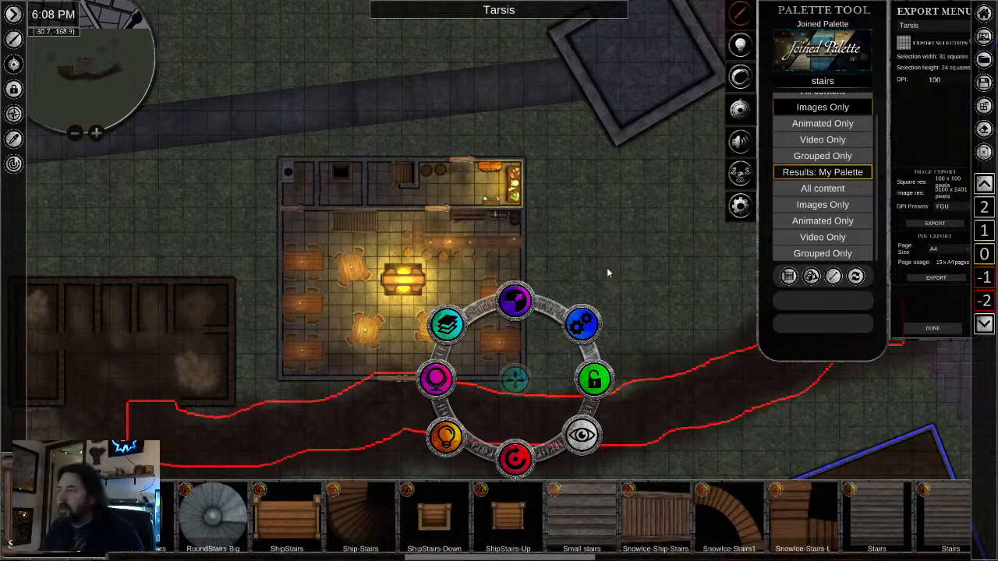
pyautogui.scroll(1, 606, 267)
pyautogui.click(587, 239)
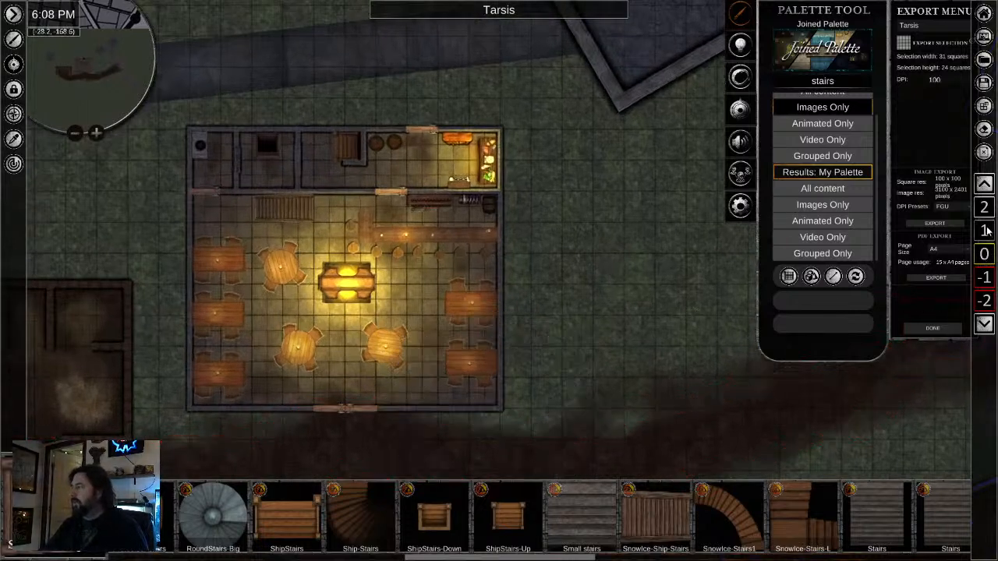
pyautogui.scroll(1, 984, 242)
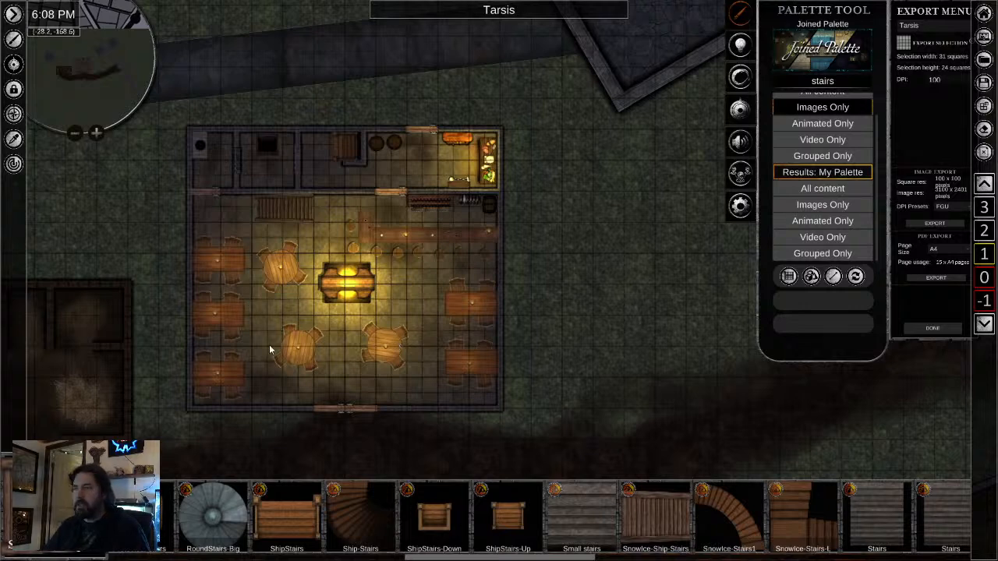
# - Search the palette for "wood" and list only images, browsing as far as the floor textures
pyautogui.doubleClick(823, 81)
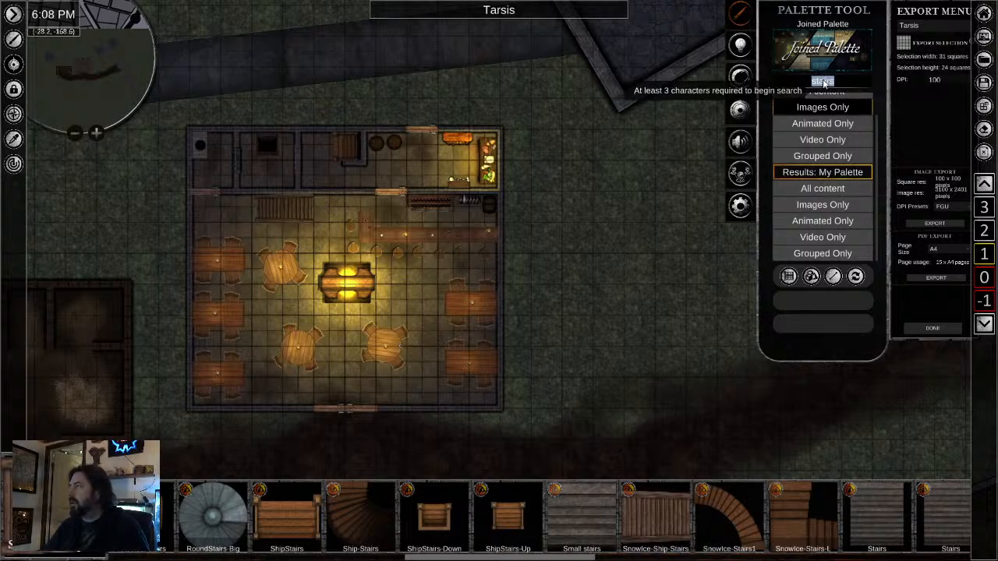
pyautogui.write('win')
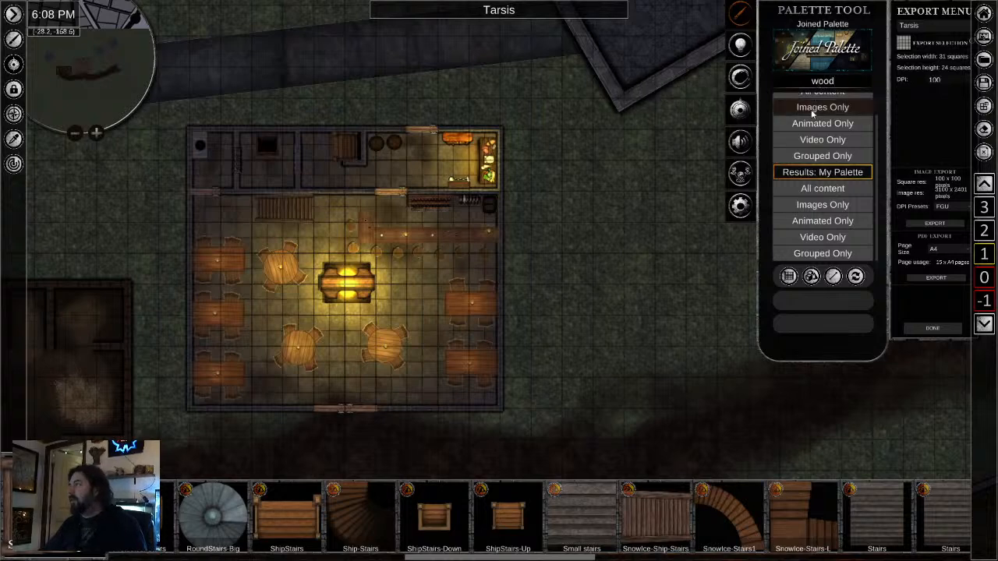
pyautogui.click(815, 109)
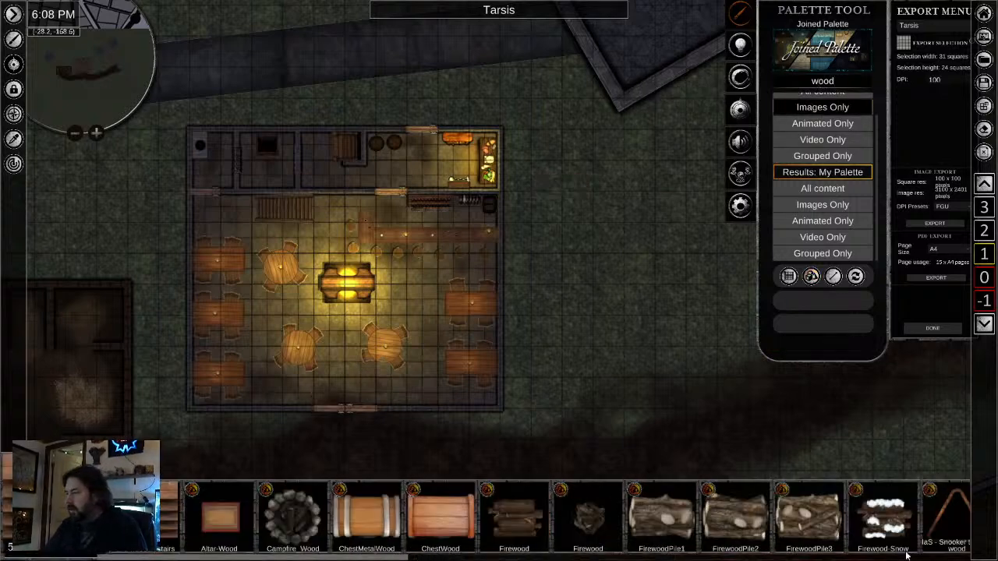
pyautogui.scroll(-5, 680, 536)
pyautogui.scroll(-4, 577, 543)
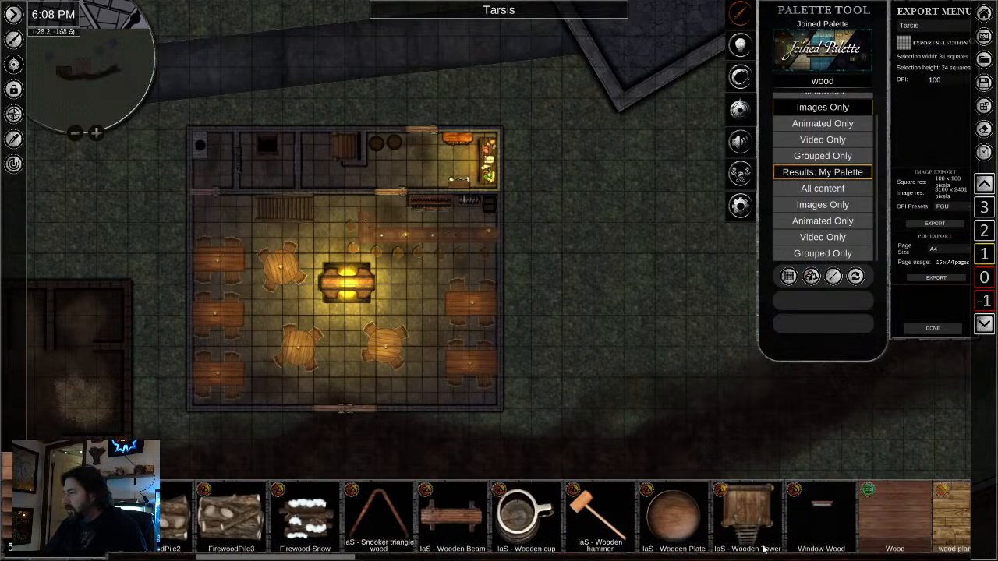
# - Cover the whole tavern footprint with rectangles of the Wood texture at 0.00 transparency, leaving the two squares over the staircase open
pyautogui.click(648, 524)
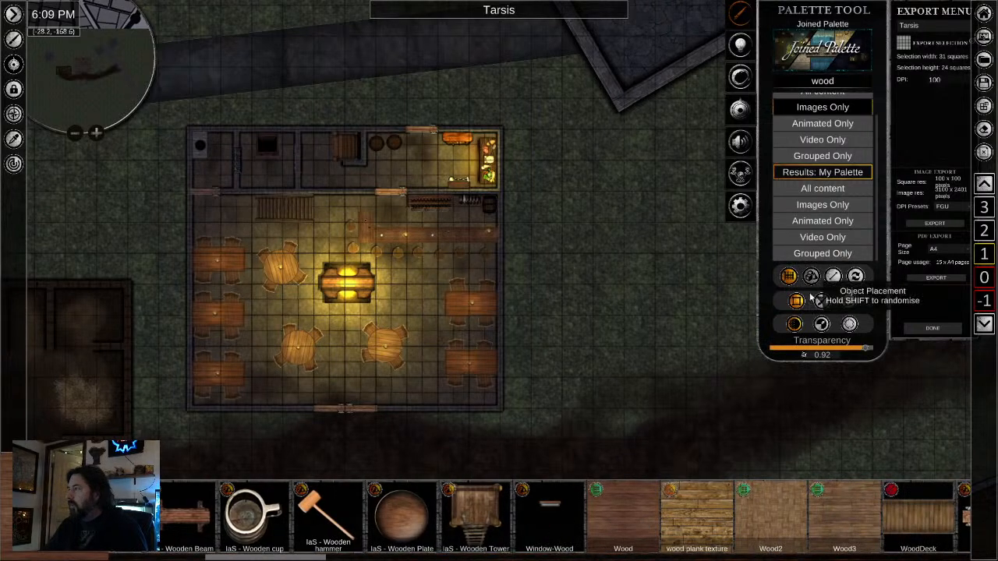
pyautogui.moveTo(854, 351); pyautogui.dragTo(733, 352)
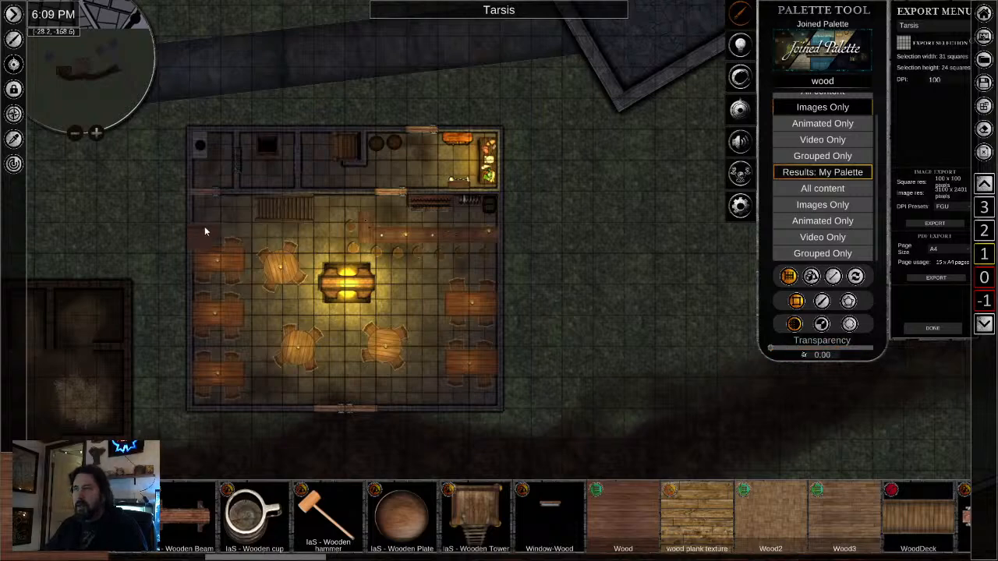
pyautogui.scroll(2, 237, 269)
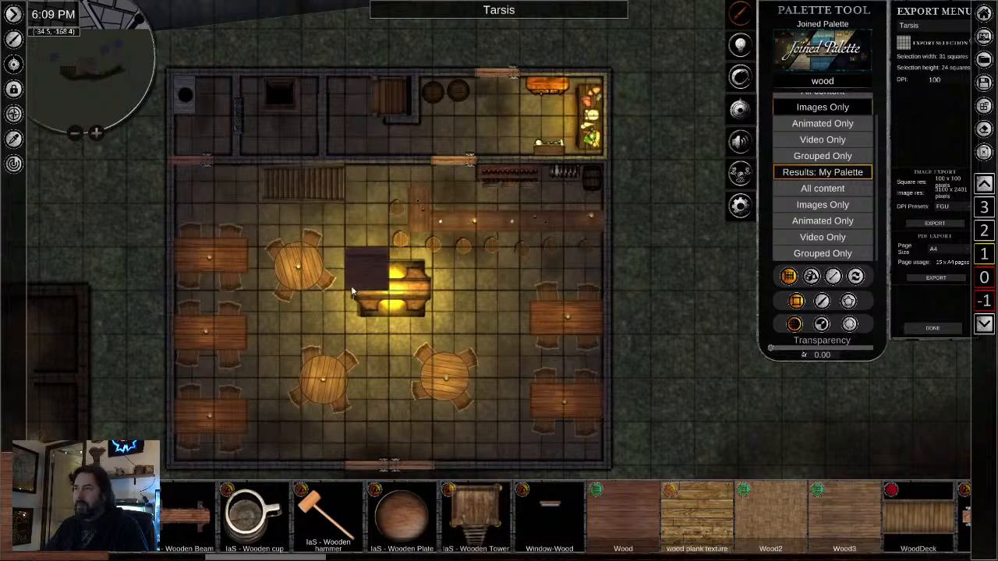
pyautogui.moveTo(367, 187)
pyautogui.mouseDown()
pyautogui.moveTo(593, 402)
pyautogui.moveTo(600, 455)
pyautogui.mouseUp()
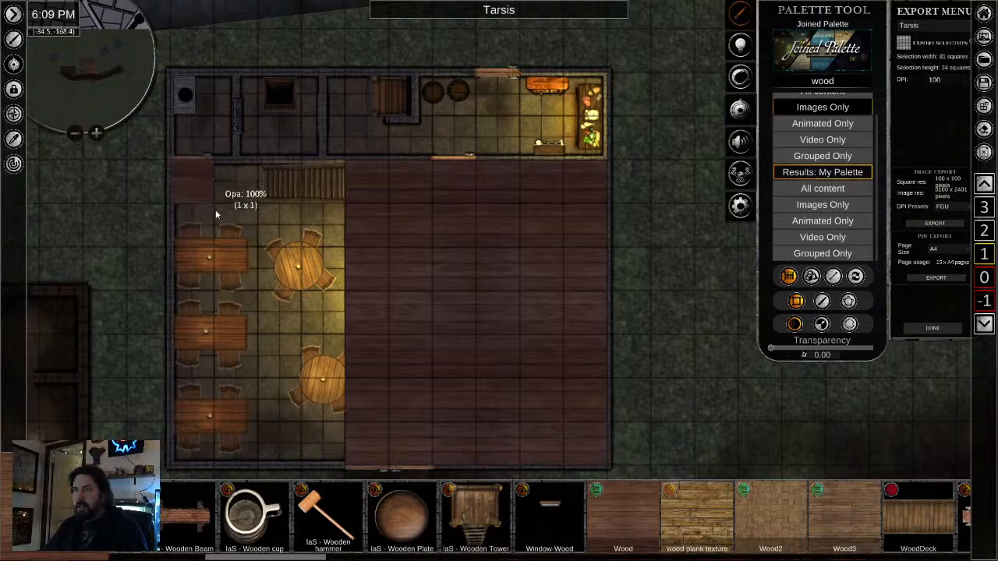
pyautogui.moveTo(217, 214); pyautogui.dragTo(237, 449)
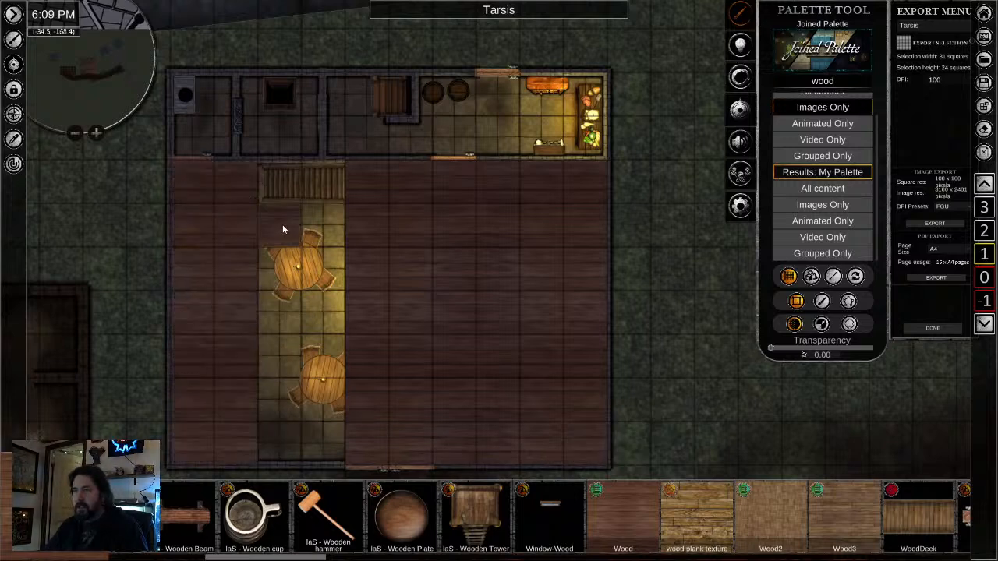
pyautogui.moveTo(283, 228); pyautogui.dragTo(346, 452)
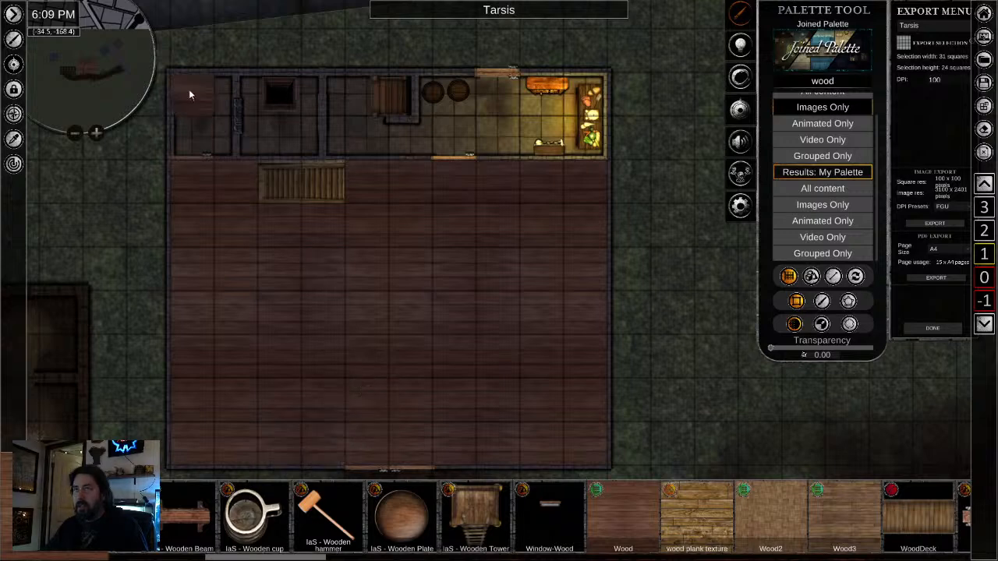
pyautogui.moveTo(188, 95); pyautogui.dragTo(596, 131)
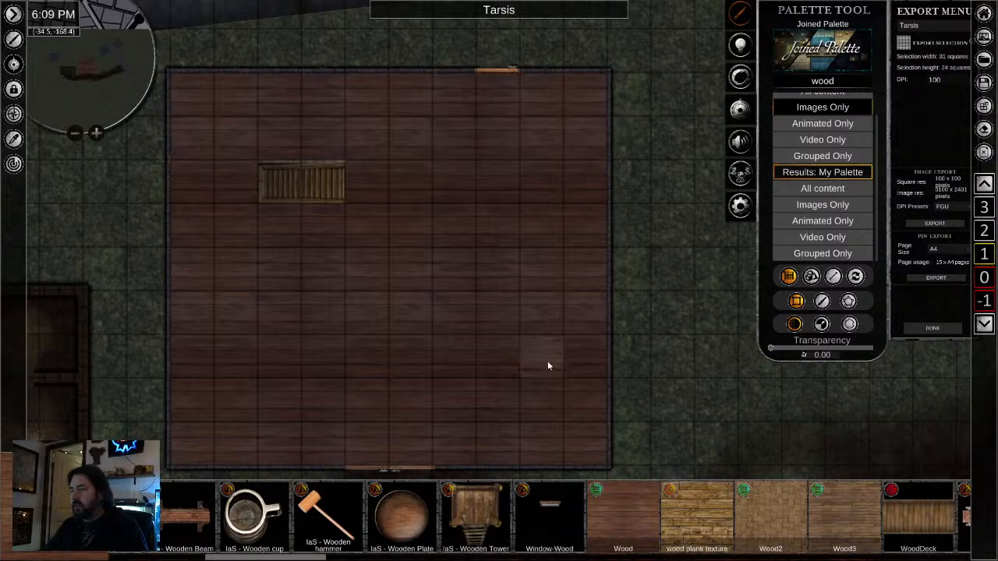
# - Fill the western square of the staircase opening with the Wood texture, leaving a one-square opening
pyautogui.scroll(3, 319, 221)
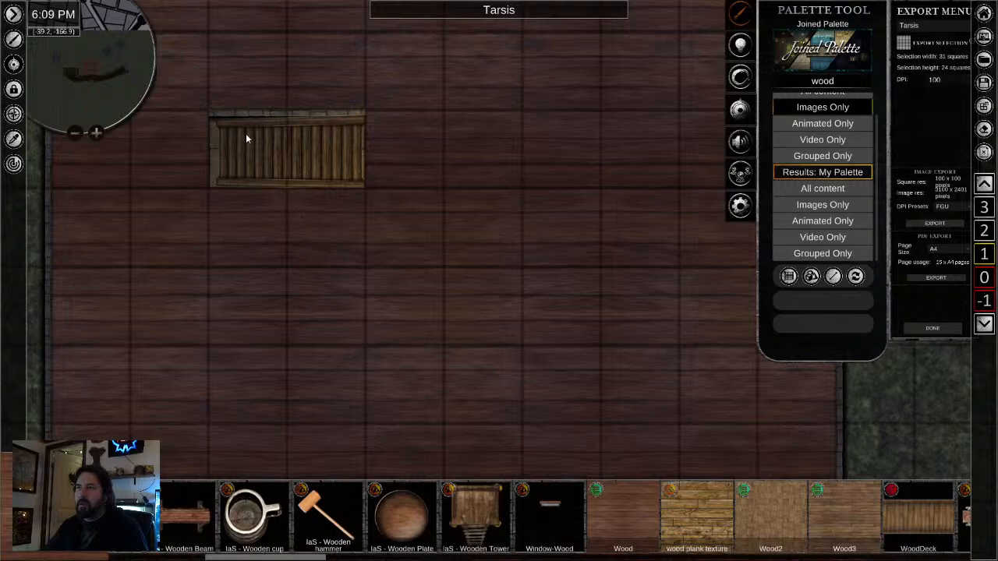
pyautogui.click(243, 141)
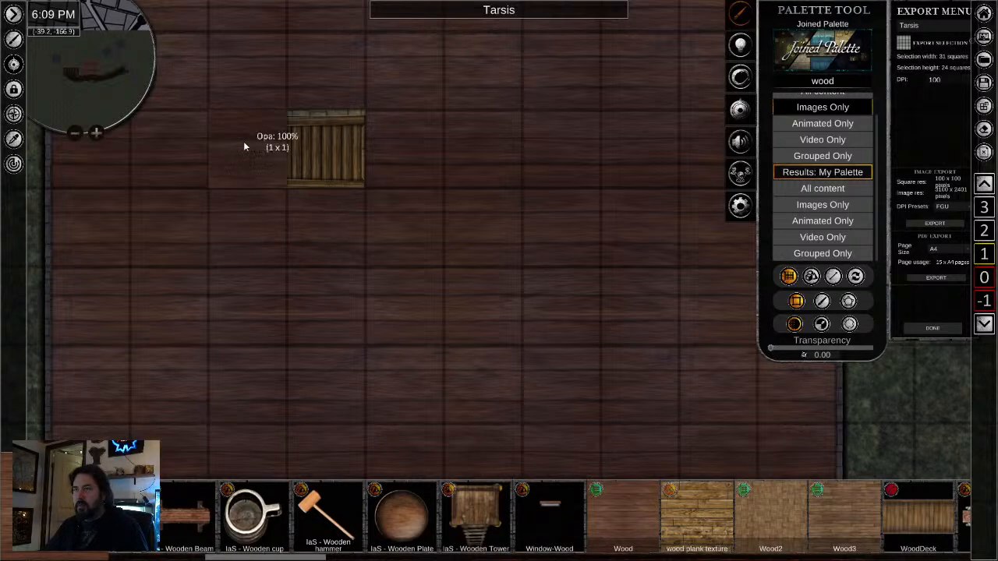
pyautogui.scroll(-3, 333, 381)
pyautogui.scroll(-2, 337, 372)
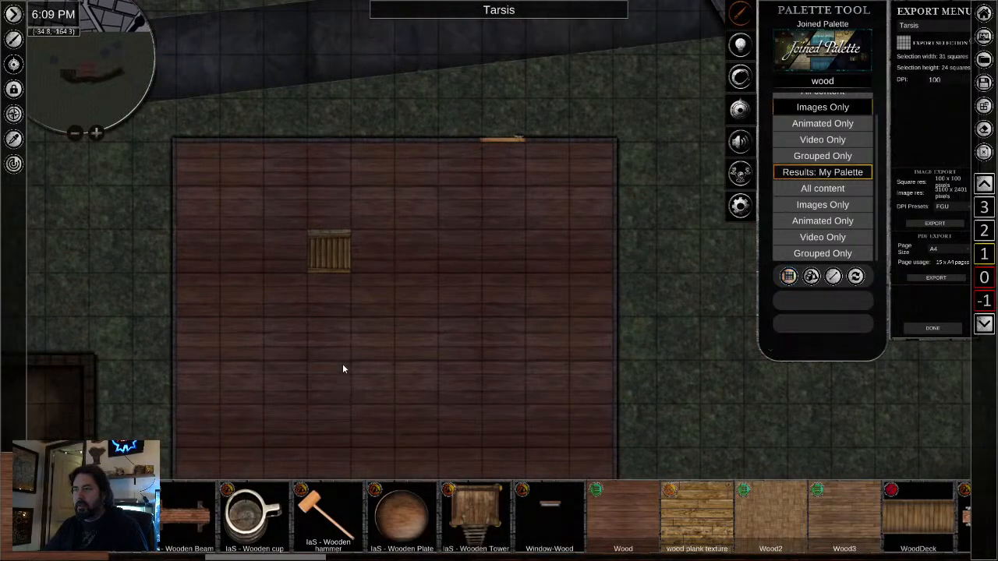
# - Switch to level 0 and nudge the staircase slightly east to line up with the opening in the floor above
pyautogui.scroll(3, 278, 282)
pyautogui.scroll(1, 278, 283)
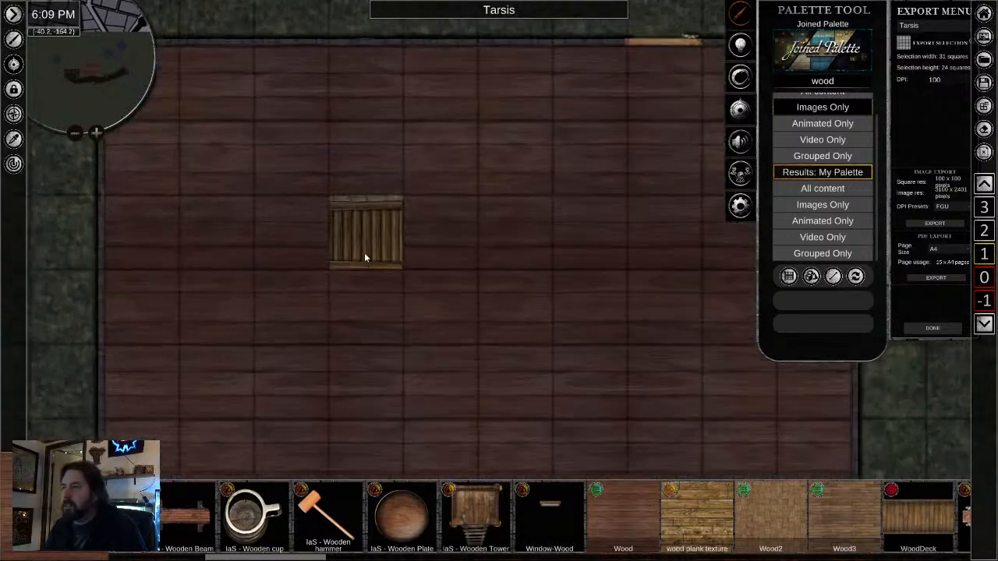
pyautogui.scroll(2, 351, 259)
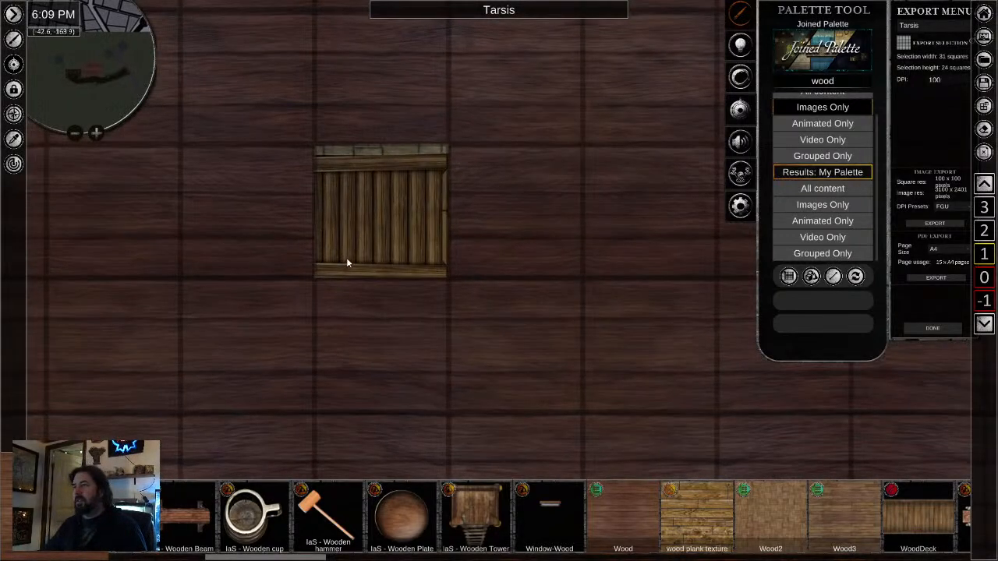
pyautogui.click(983, 277)
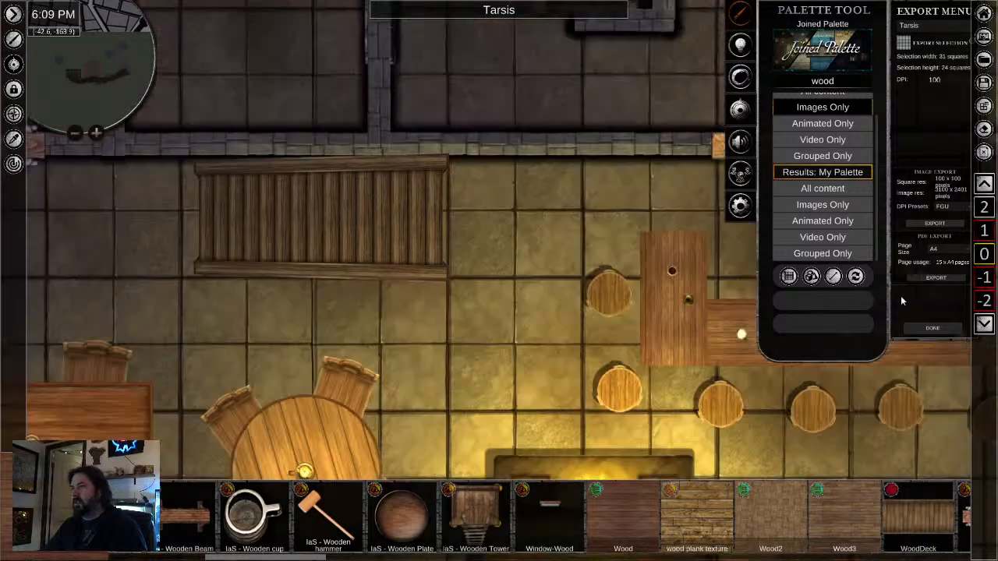
pyautogui.click(370, 232)
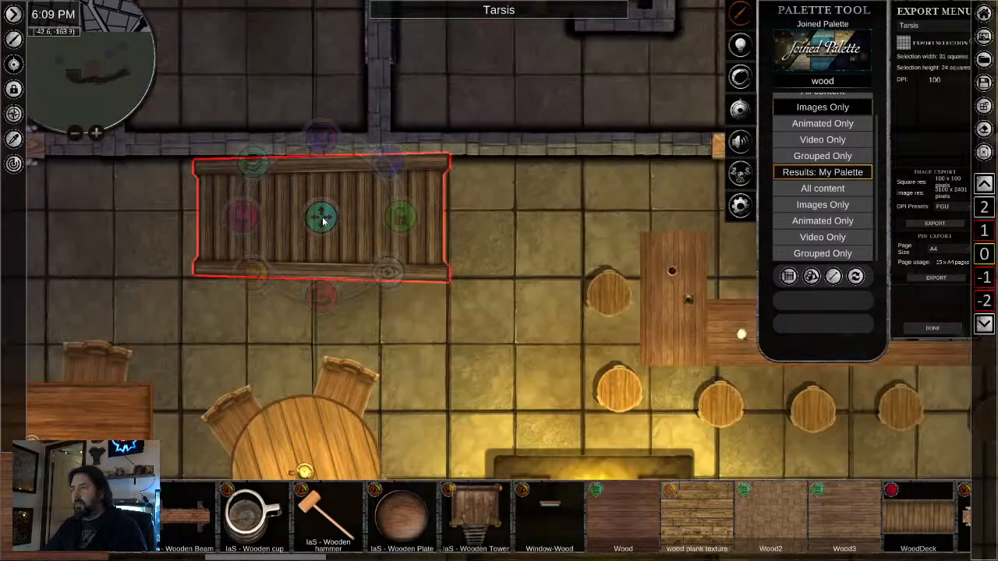
pyautogui.moveTo(326, 222); pyautogui.dragTo(329, 222)
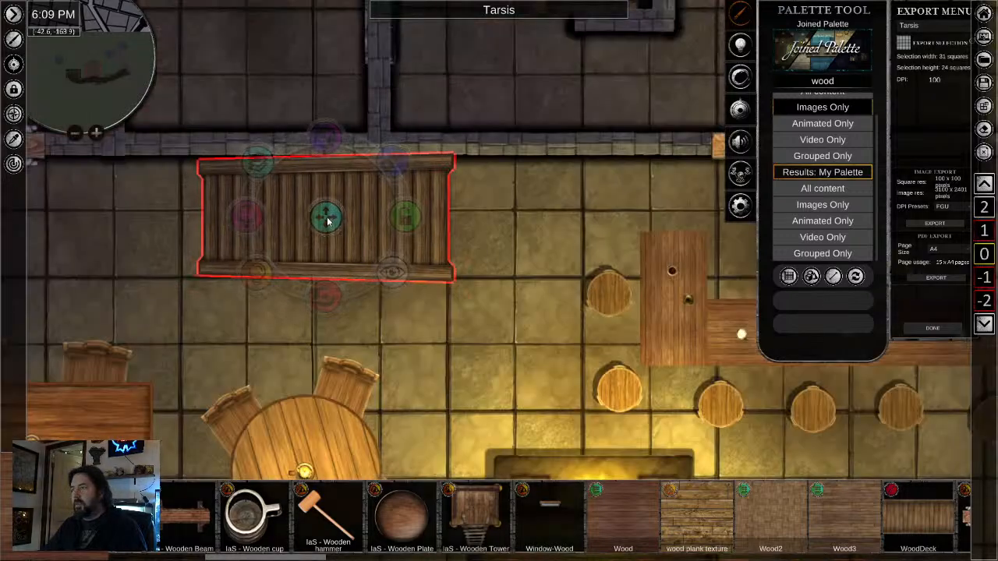
# - Return to level 1 and inspect the staircase through the opening in the Wood floor
pyautogui.click(984, 231)
pyautogui.scroll(-2, 506, 343)
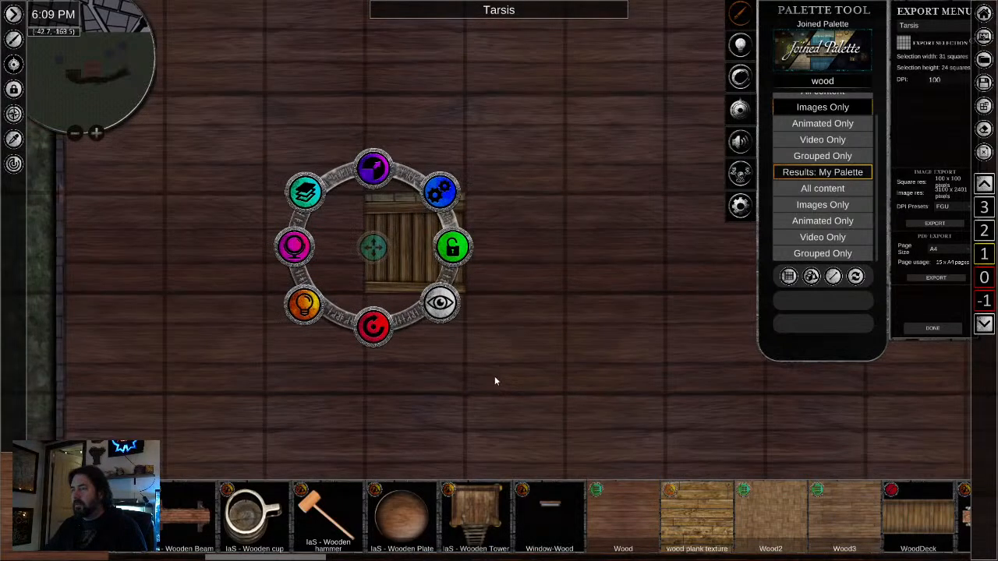
pyautogui.click(494, 376)
pyautogui.scroll(-2, 499, 379)
pyautogui.scroll(3, 394, 380)
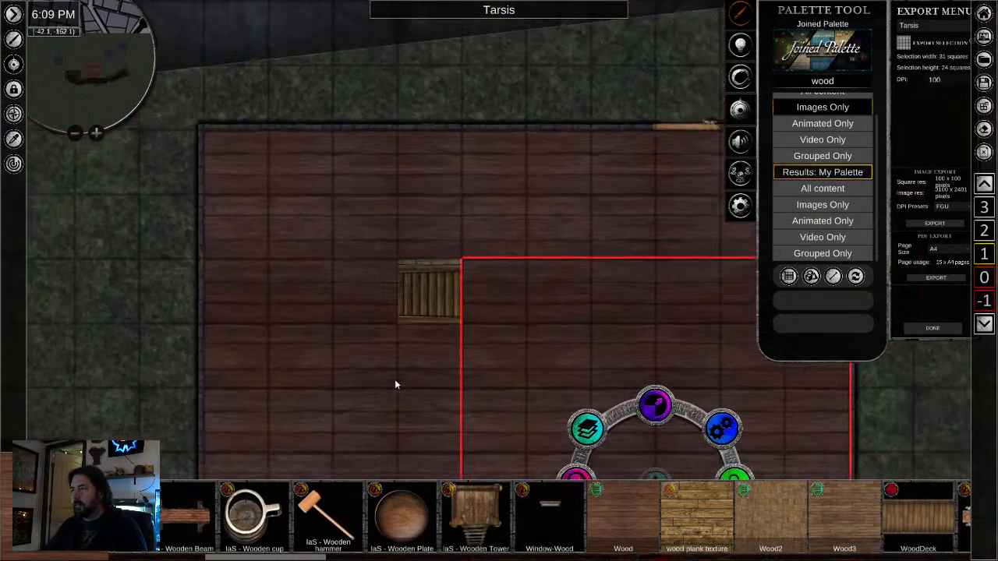
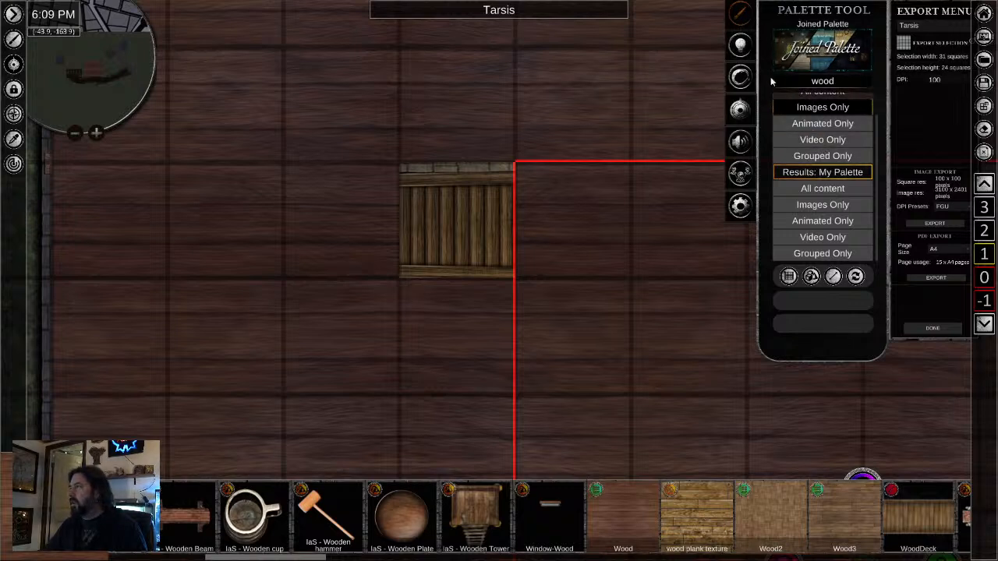
# - Clear the wood search and brush freehand black shading at 0.89 transparency along the staircase opening's western side, using the Colour palette
pyautogui.click(823, 82)
pyautogui.press('BackSpace')
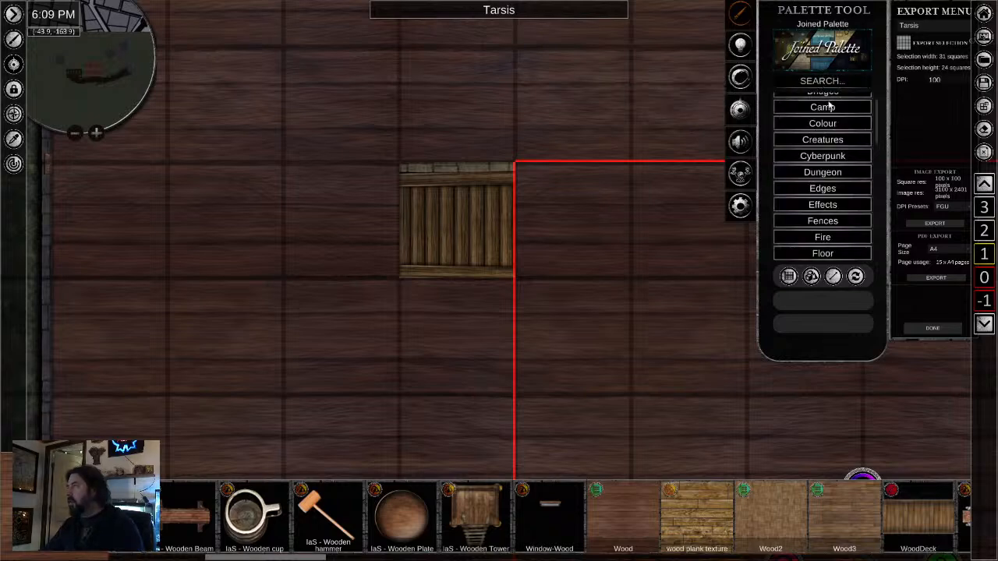
pyautogui.click(837, 122)
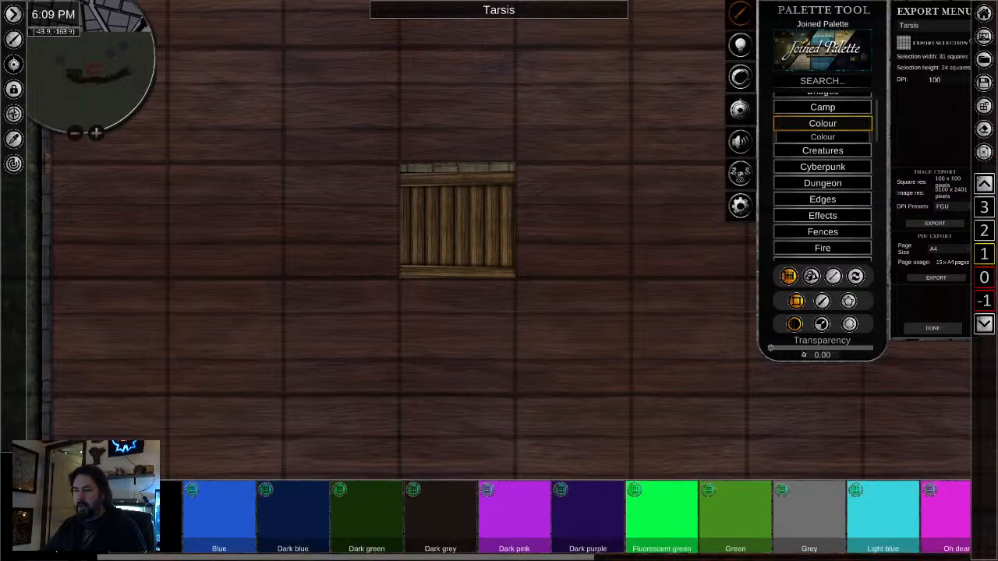
pyautogui.click(822, 301)
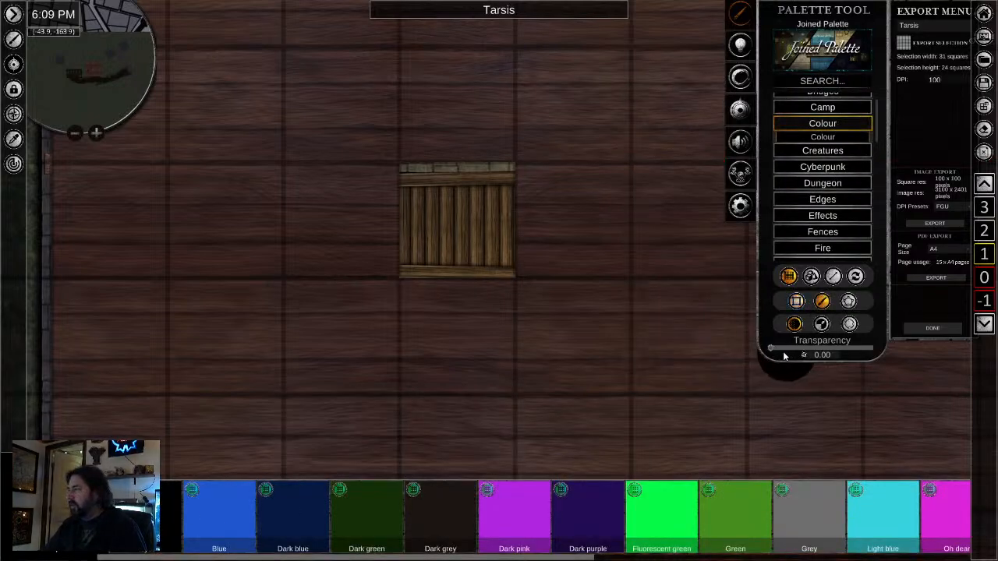
pyautogui.moveTo(781, 351); pyautogui.dragTo(862, 352)
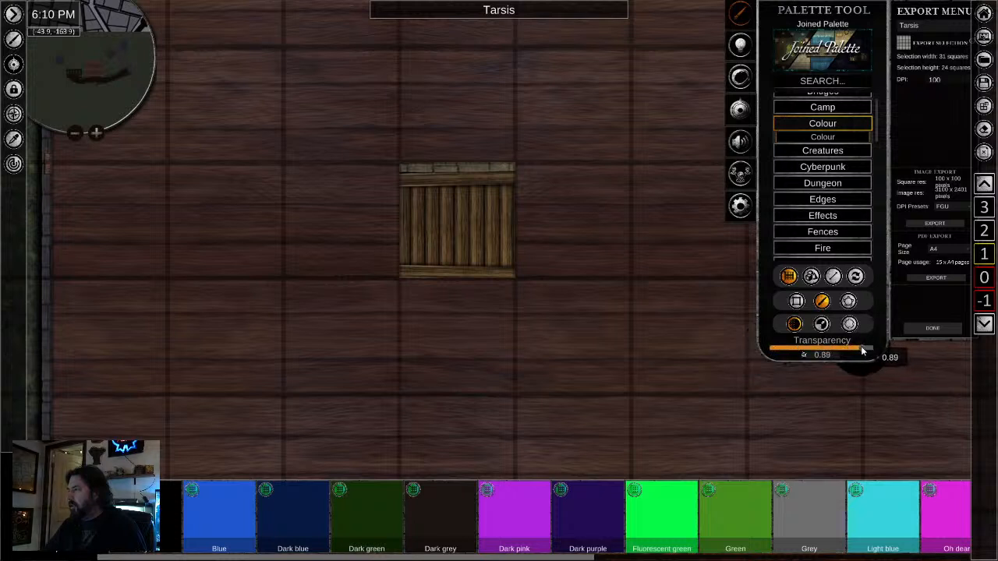
pyautogui.click(822, 323)
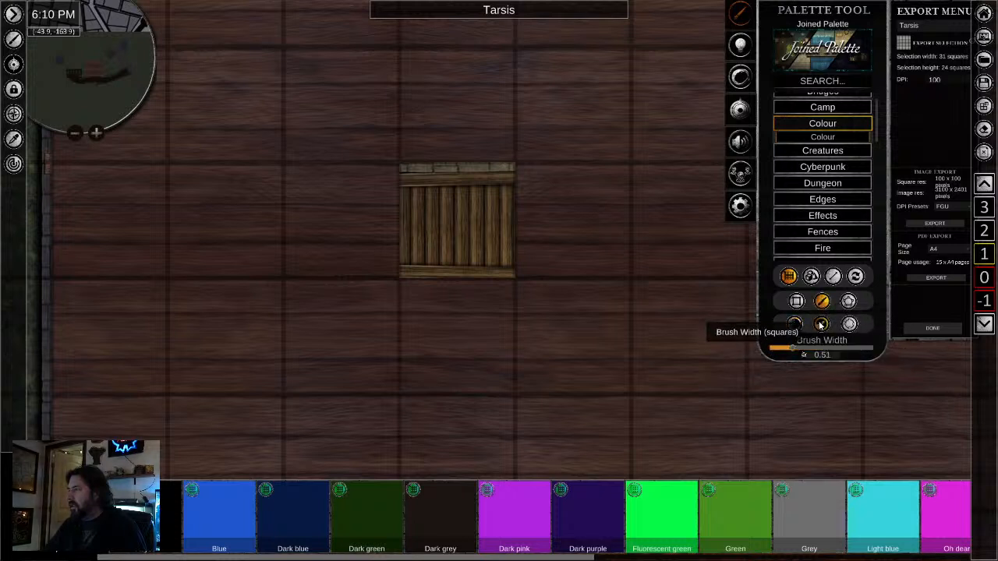
pyautogui.moveTo(402, 151)
pyautogui.mouseDown()
pyautogui.moveTo(416, 308)
pyautogui.moveTo(406, 363)
pyautogui.mouseUp()
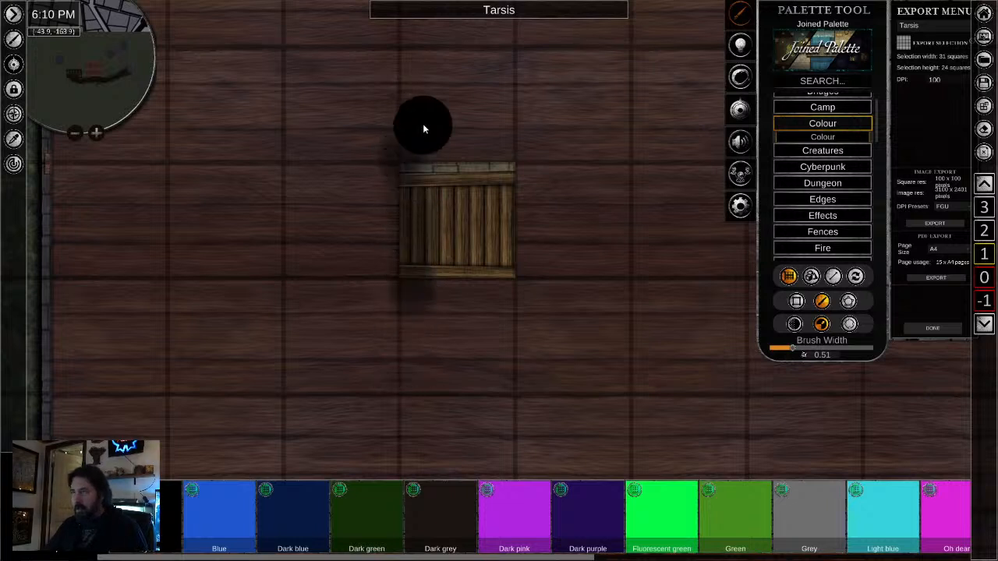
pyautogui.moveTo(428, 146); pyautogui.dragTo(450, 301)
pyautogui.moveTo(402, 154); pyautogui.dragTo(392, 312)
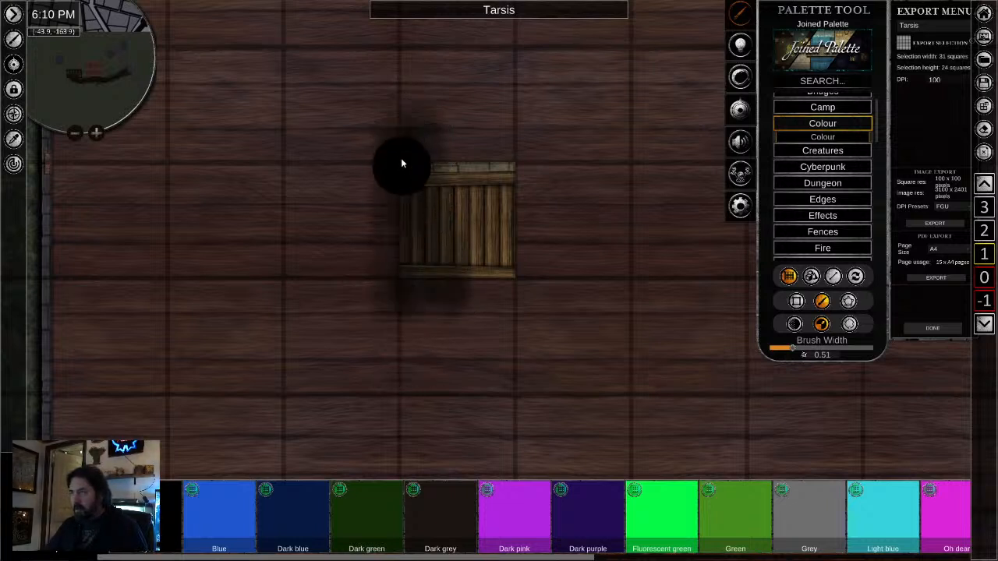
pyautogui.moveTo(401, 160); pyautogui.dragTo(399, 284)
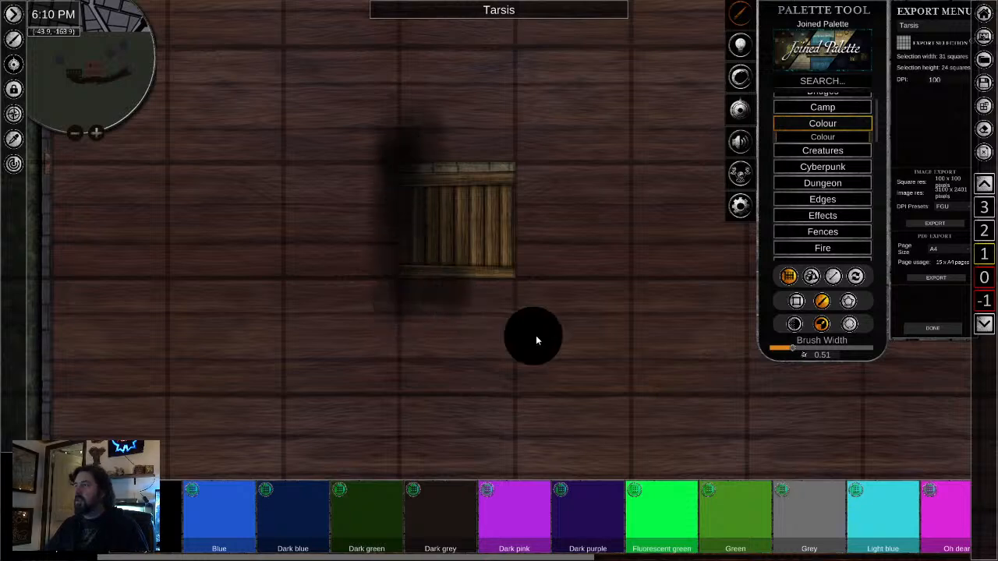
# - Bring the Wood floor pieces south and north of the staircase opening to the front, over the brushed shadow
pyautogui.rightClick(536, 338)
pyautogui.scroll(-1, 536, 337)
pyautogui.scroll(-1, 638, 353)
pyautogui.click(453, 349)
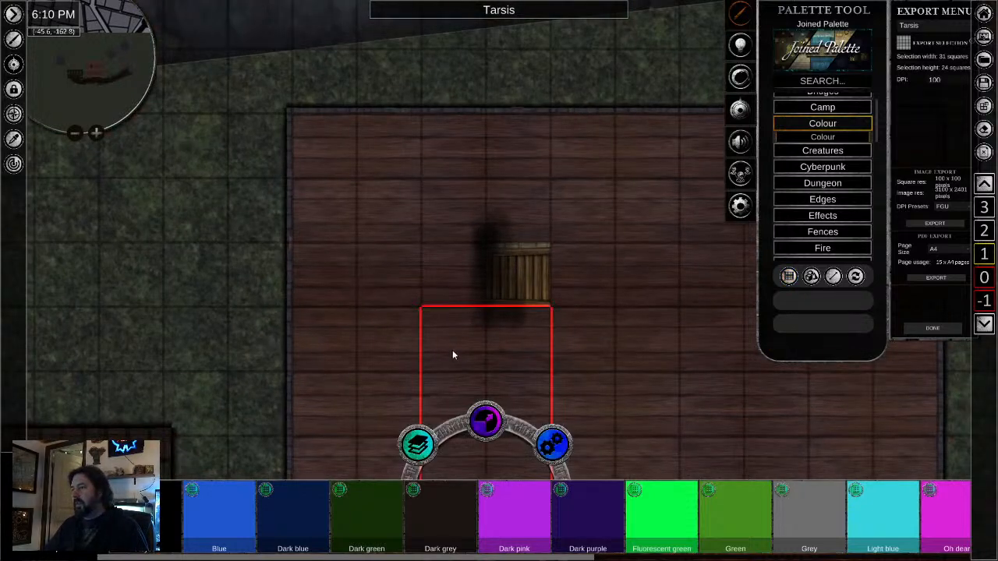
pyautogui.click(394, 184)
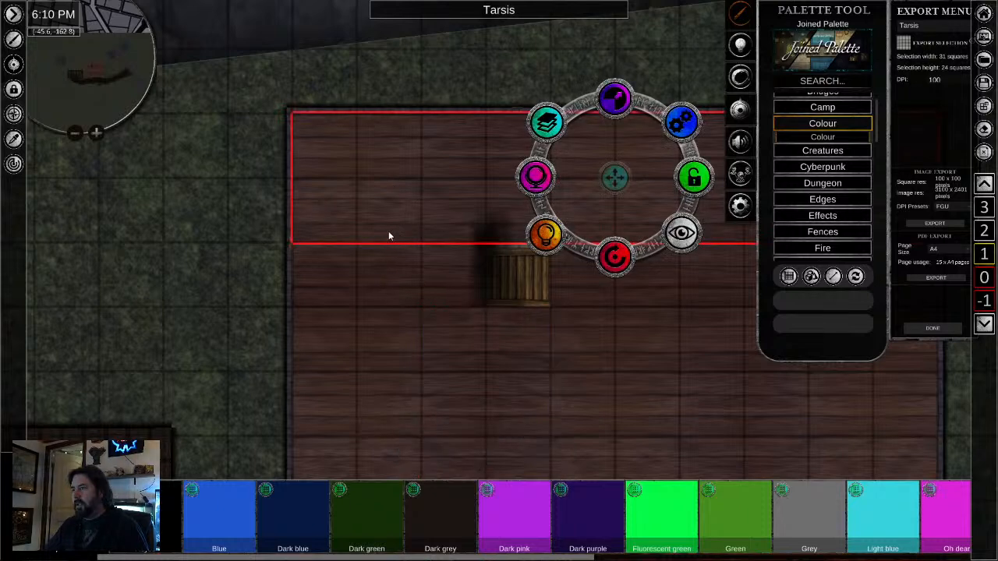
pyautogui.click(544, 133)
pyautogui.click(542, 136)
# - Bring the Wood square west of the opening and the large eastern floor piece to the front
pyautogui.click(431, 328)
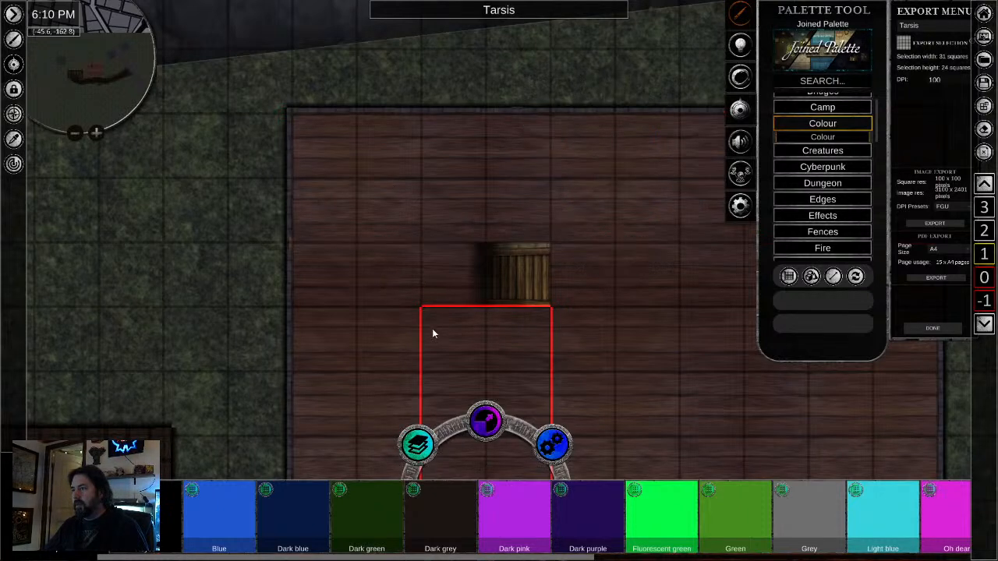
pyautogui.click(340, 383)
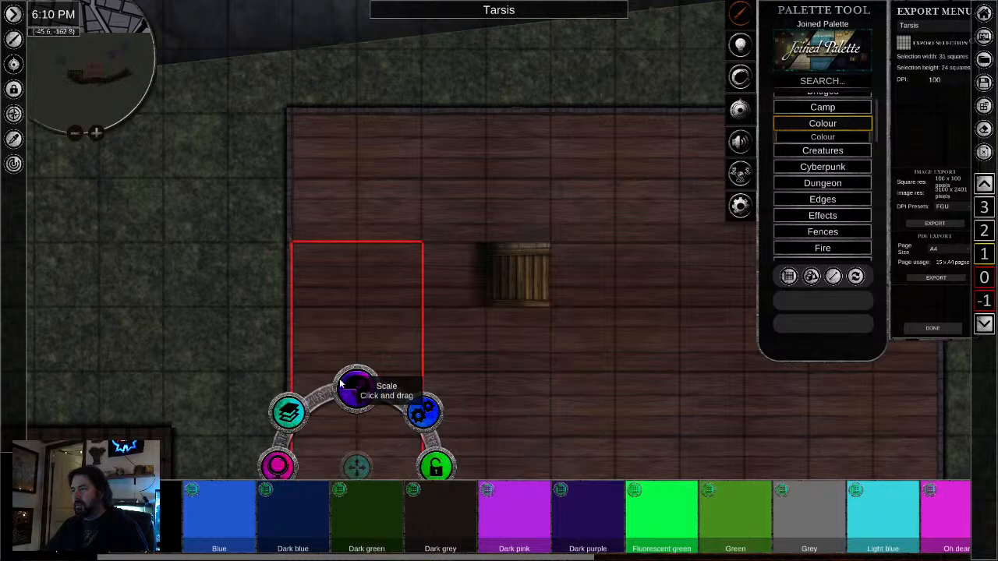
pyautogui.click(457, 281)
pyautogui.click(384, 220)
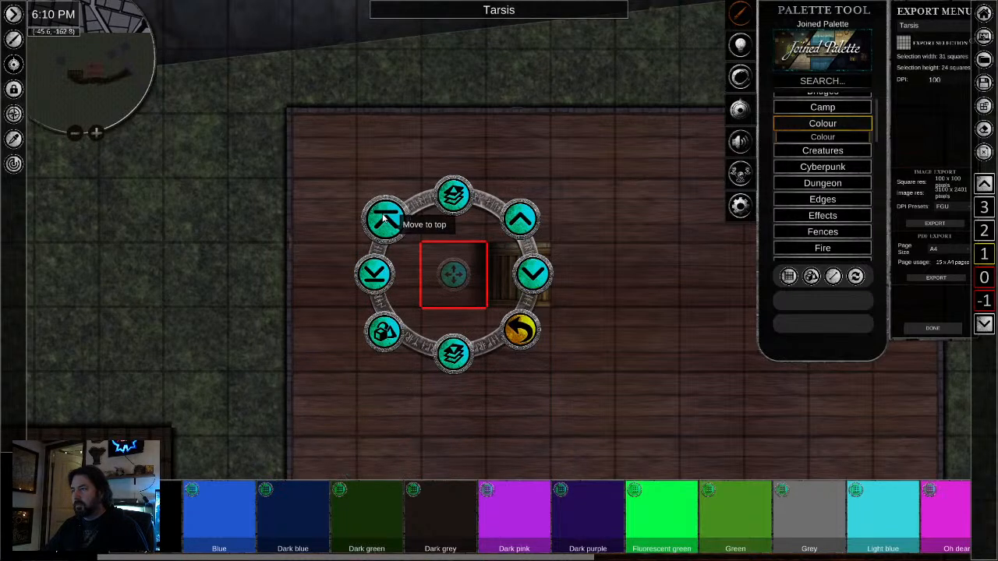
pyautogui.click(652, 322)
pyautogui.click(675, 420)
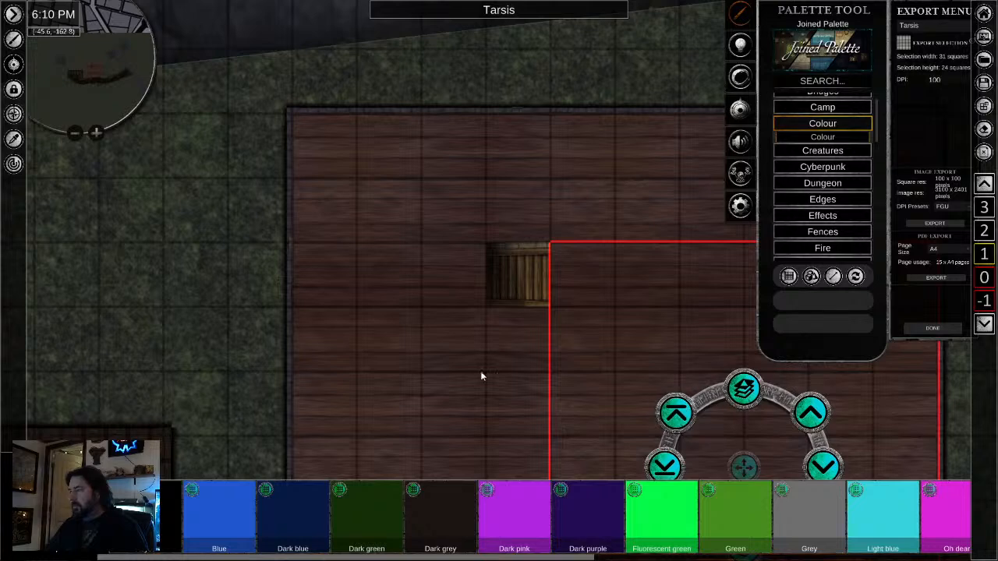
# - Review the shaded opening on the upper floor, switch to level 0 and sample the tavern's exterior stone wall
pyautogui.scroll(4, 581, 343)
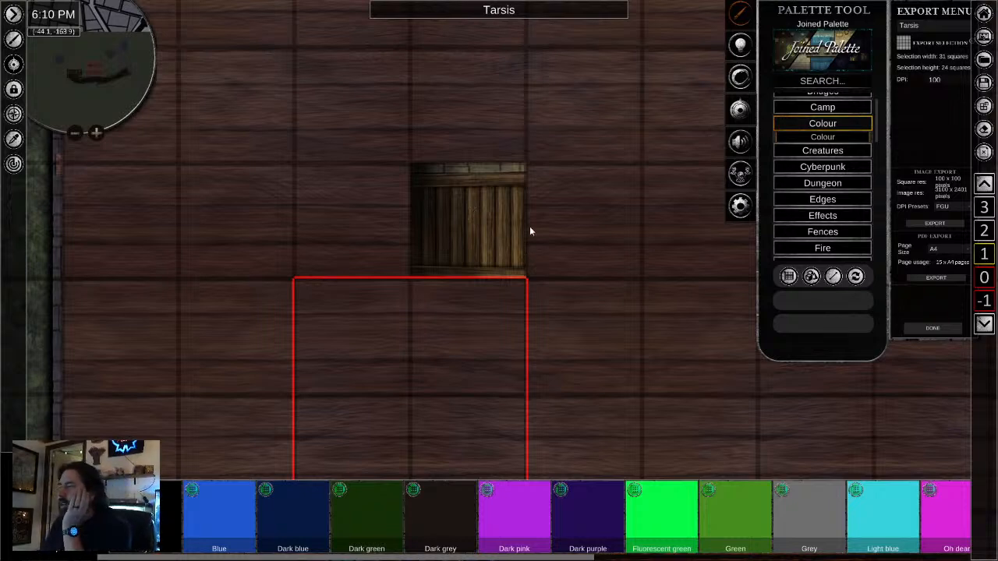
pyautogui.scroll(-2, 556, 382)
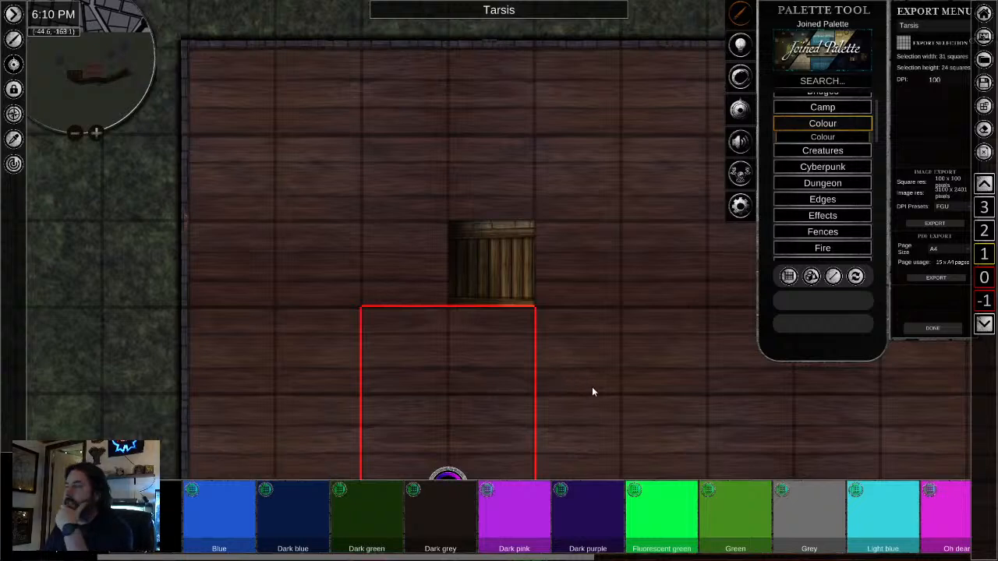
pyautogui.scroll(-2, 591, 367)
pyautogui.scroll(-1, 697, 404)
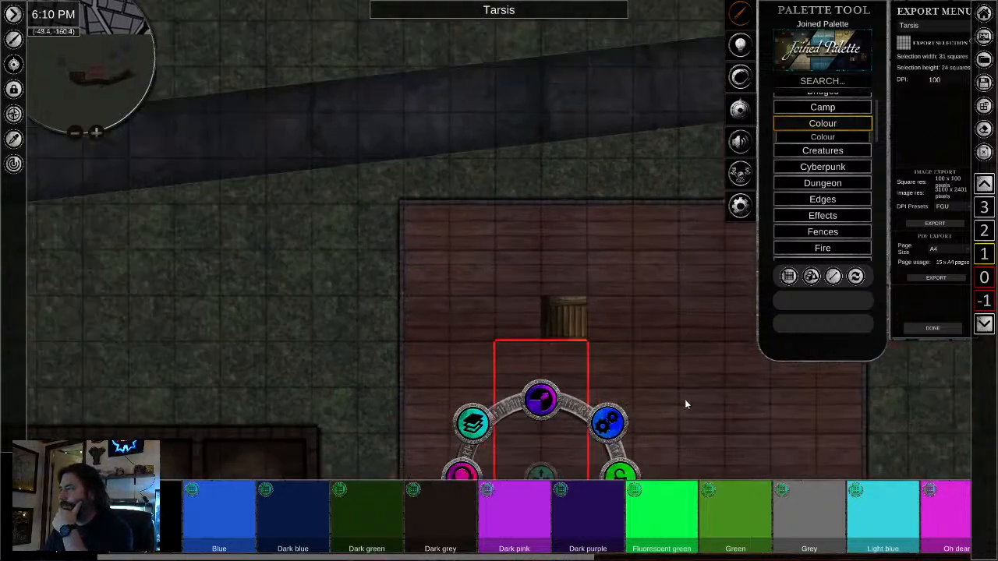
pyautogui.moveTo(684, 399); pyautogui.dragTo(623, 213)
pyautogui.scroll(-2, 623, 213)
pyautogui.moveTo(647, 246); pyautogui.dragTo(595, 268)
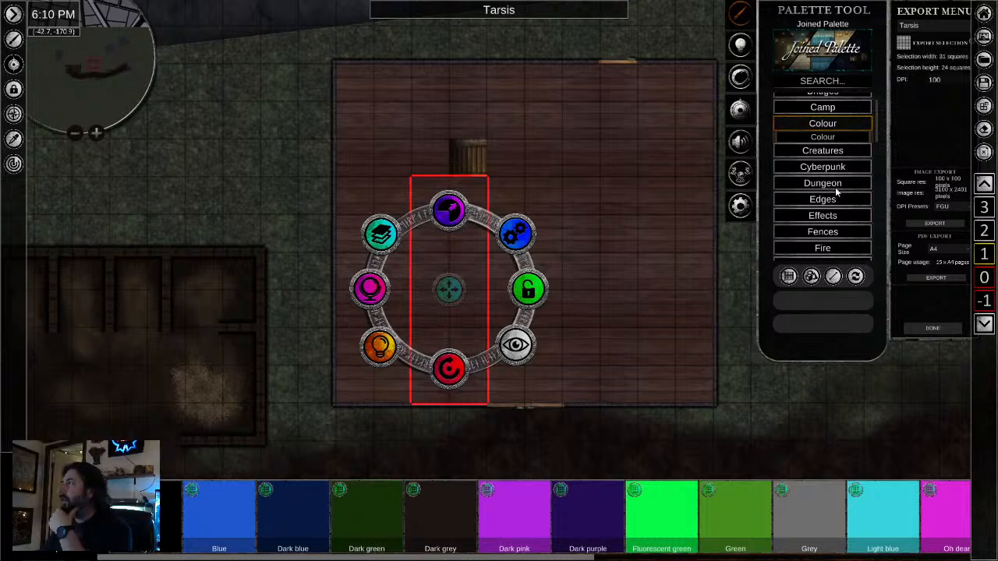
pyautogui.click(985, 277)
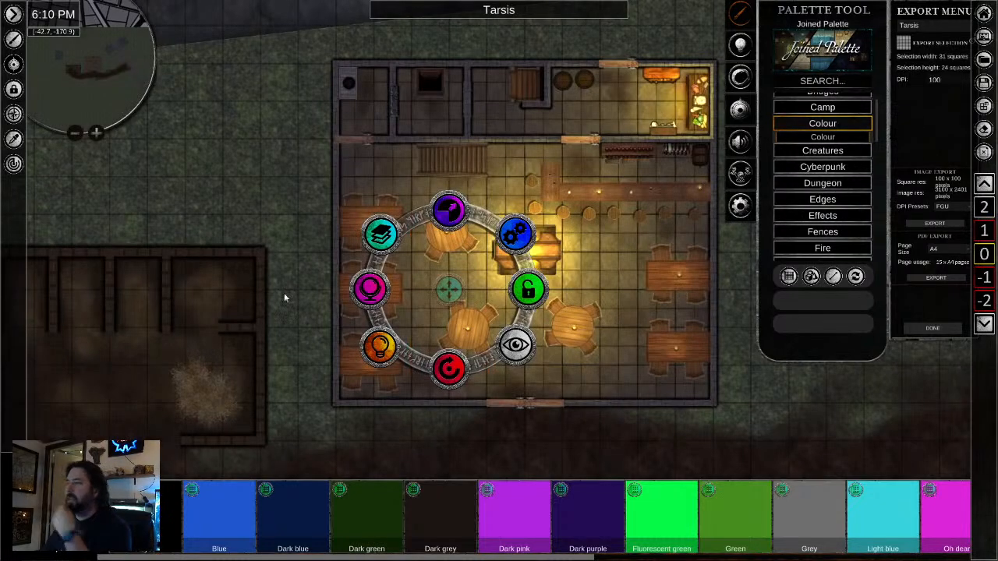
pyautogui.click(13, 139)
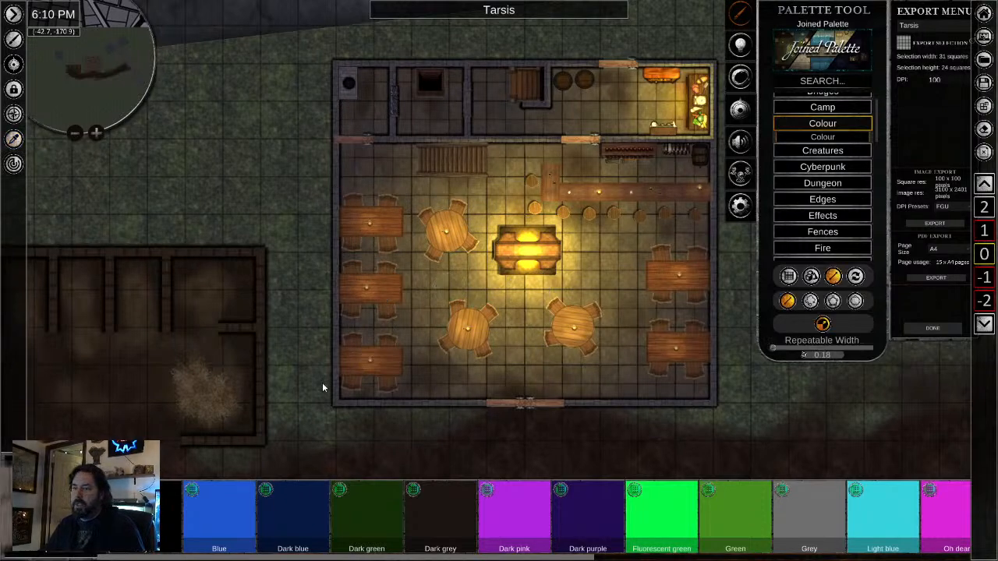
# - On level 1, trace the sampled stone wall at width 0.18 around all four sides of the Wood floor
pyautogui.click(985, 231)
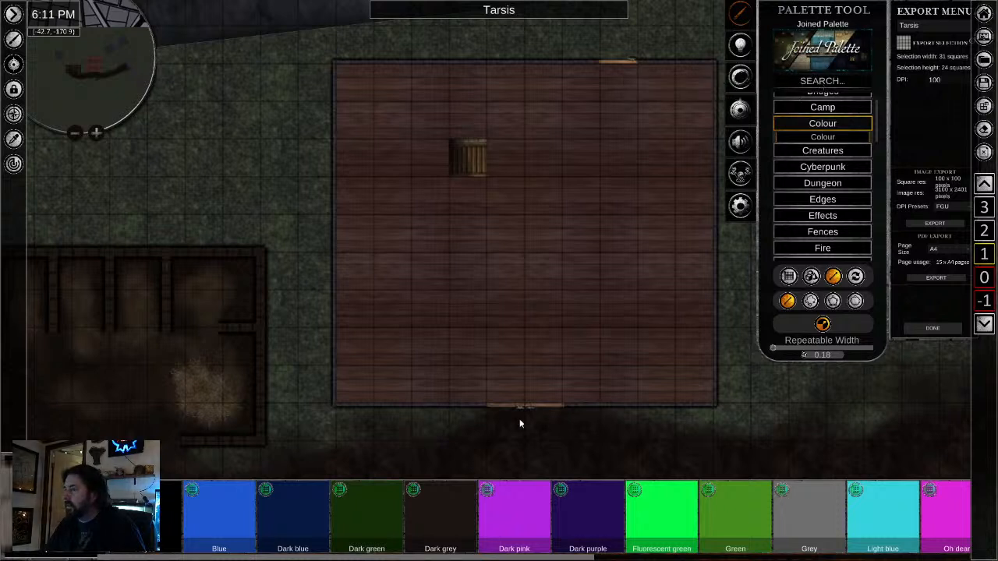
pyautogui.moveTo(335, 406); pyautogui.dragTo(505, 411)
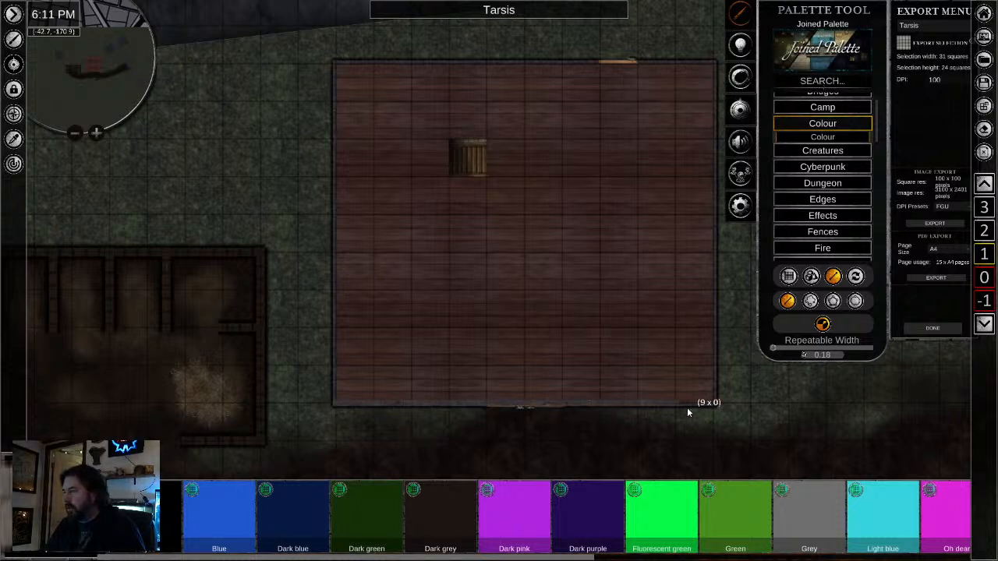
pyautogui.click(714, 405)
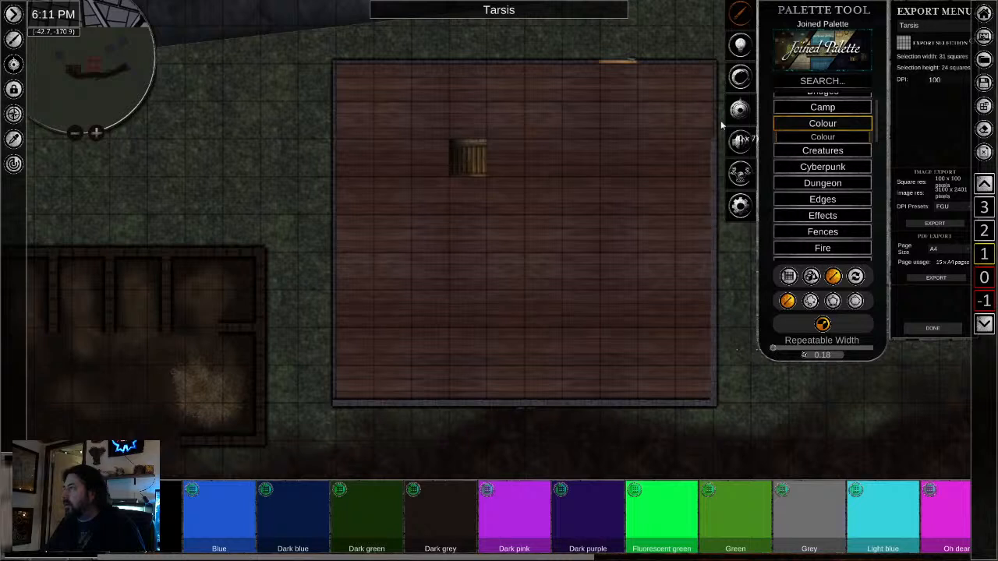
pyautogui.click(715, 62)
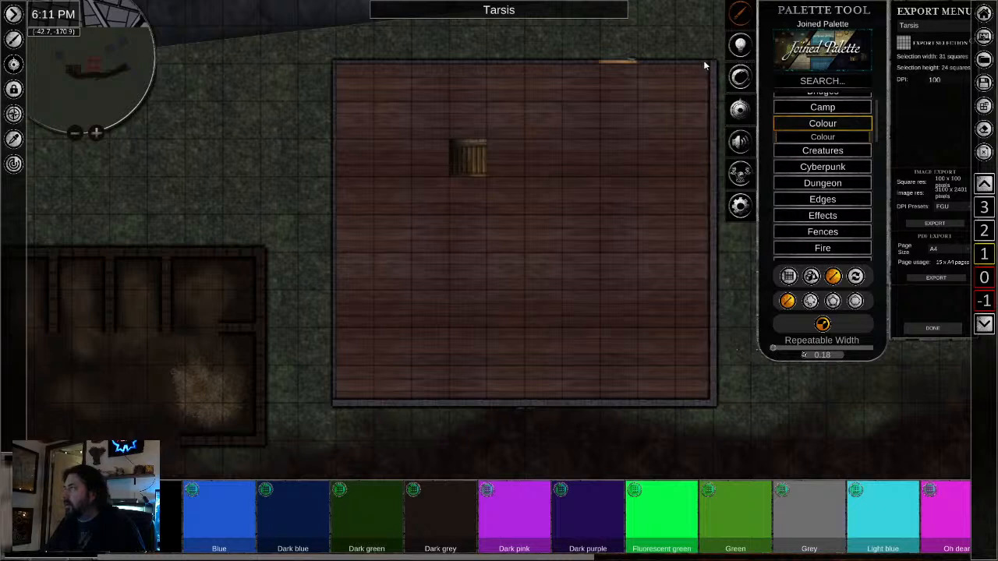
pyautogui.click(333, 63)
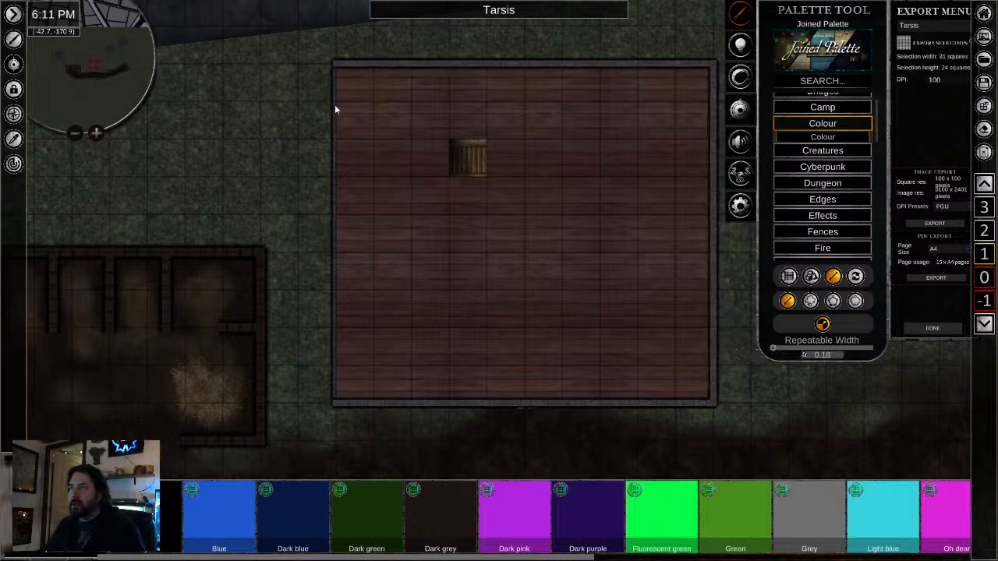
pyautogui.click(339, 403)
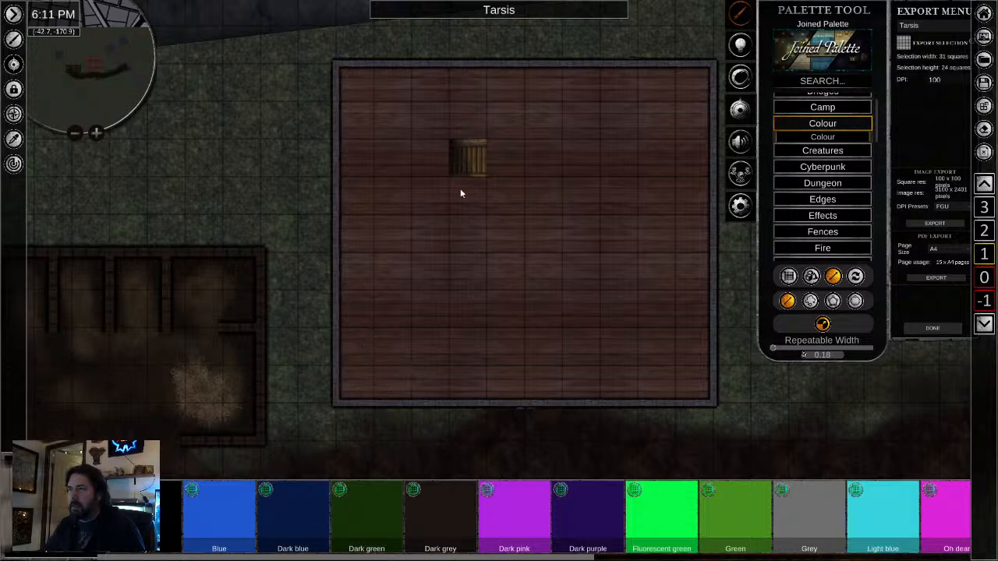
pyautogui.scroll(2, 461, 193)
pyautogui.scroll(1, 382, 300)
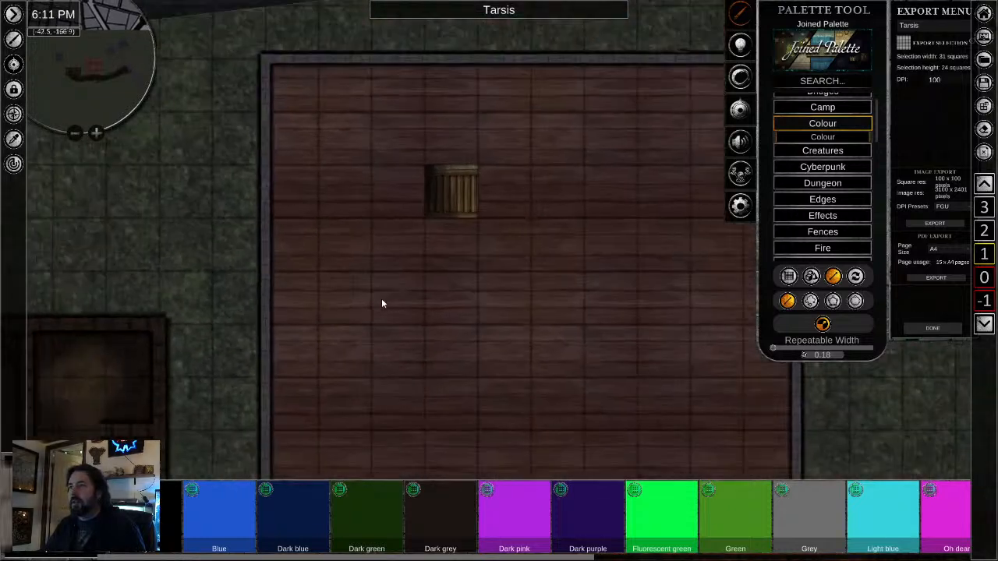
pyautogui.scroll(-2, 382, 300)
pyautogui.rightClick(383, 301)
# - Search the palette for "window" and choose the Window object with stone ends from the results
pyautogui.scroll(3, 542, 149)
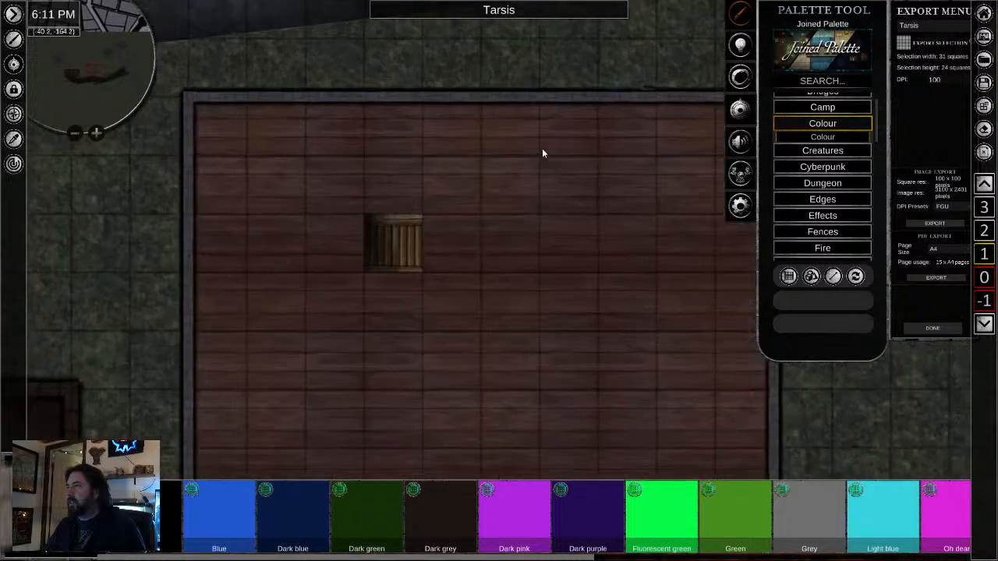
pyautogui.scroll(-3, 554, 192)
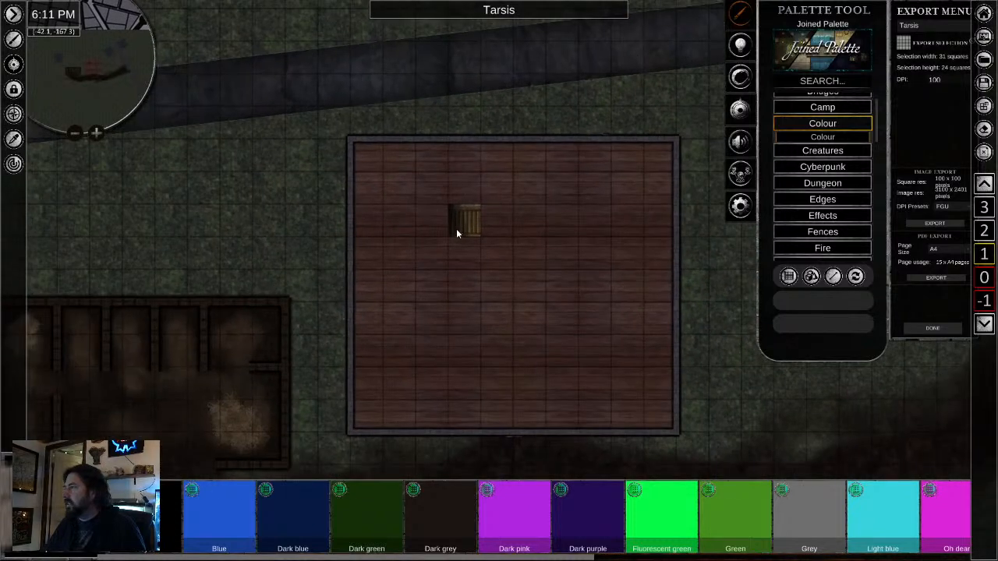
pyautogui.click(834, 82)
pyautogui.write('window')
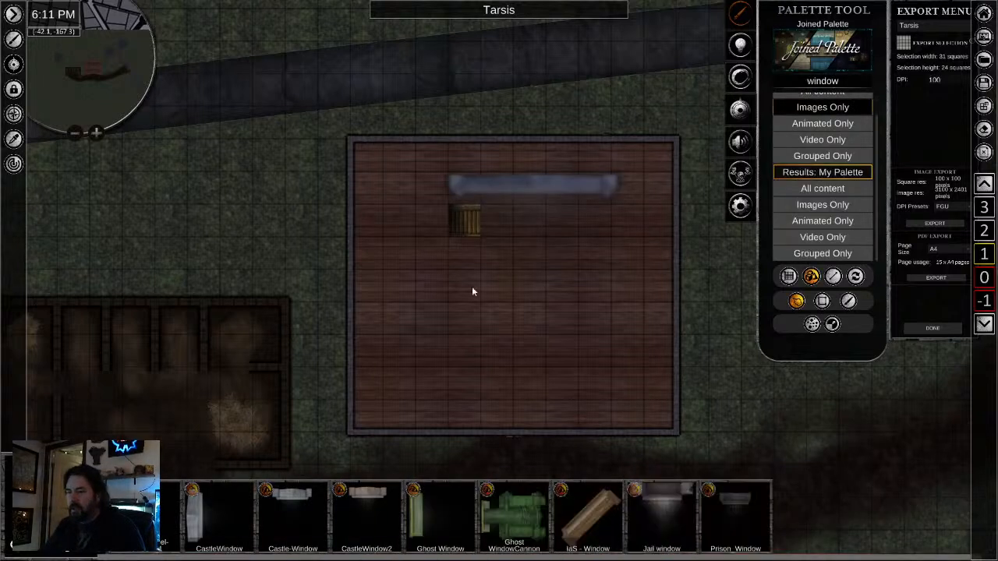
pyautogui.scroll(-6, 833, 516)
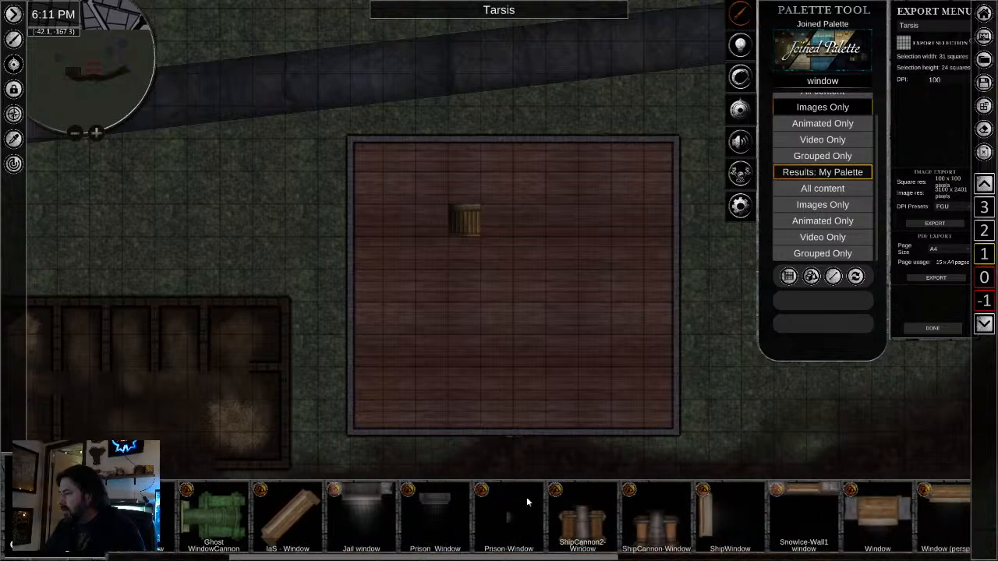
pyautogui.scroll(-2, 713, 518)
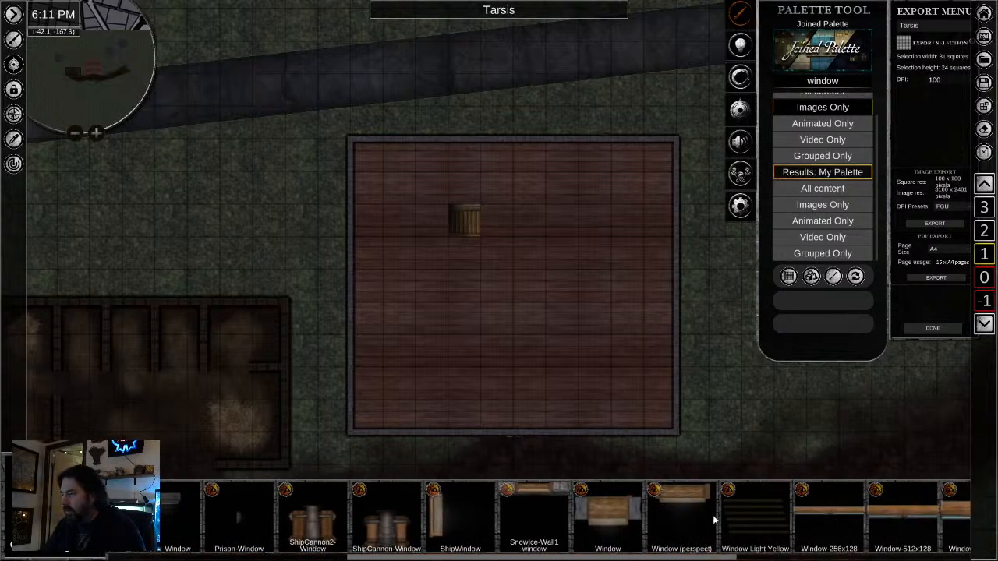
pyautogui.click(601, 514)
pyautogui.scroll(5, 436, 433)
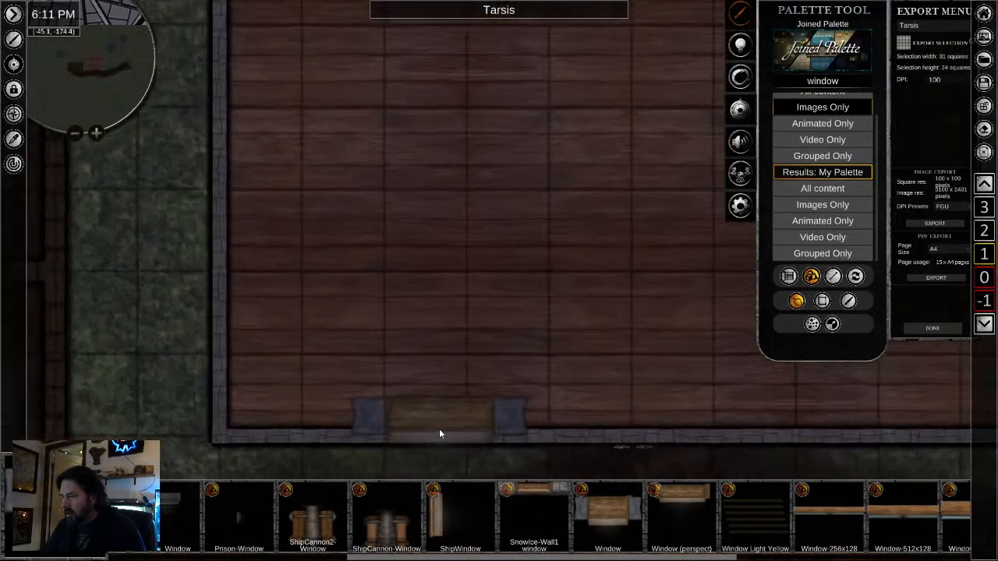
pyautogui.moveTo(440, 433); pyautogui.dragTo(439, 237)
pyautogui.scroll(3, 371, 264)
pyautogui.click(371, 252)
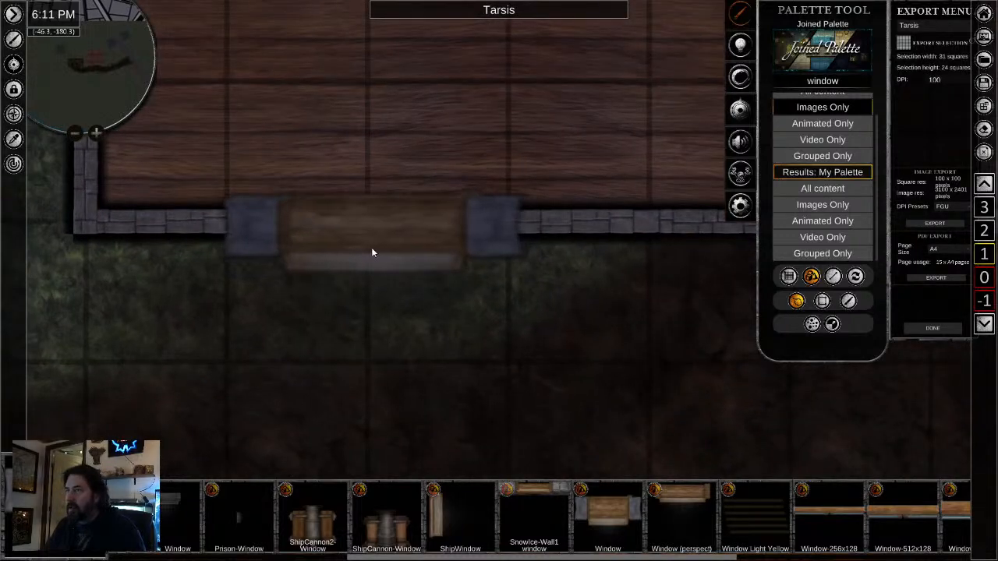
pyautogui.rightClick(388, 352)
pyautogui.click(365, 249)
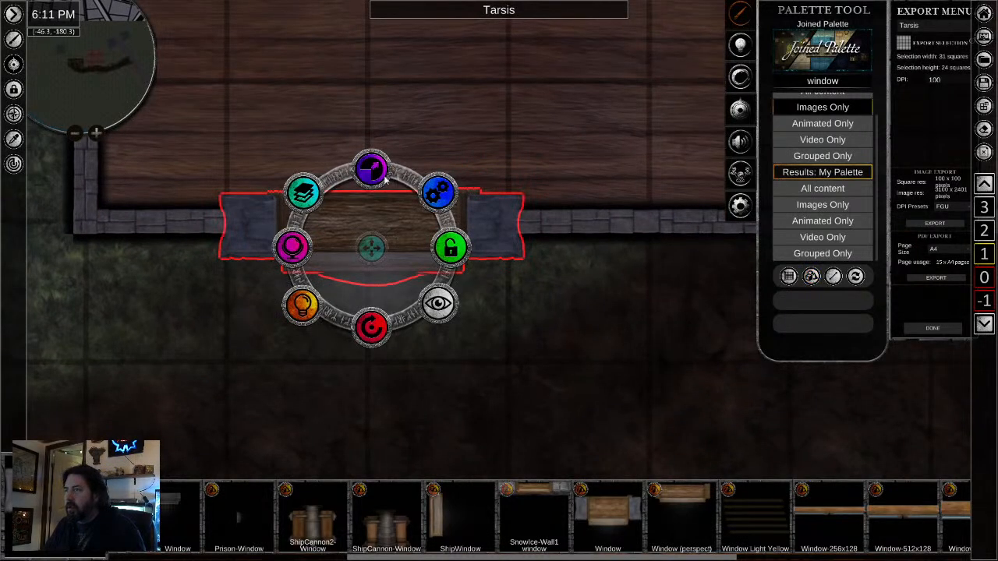
pyautogui.moveTo(374, 186); pyautogui.dragTo(368, 196)
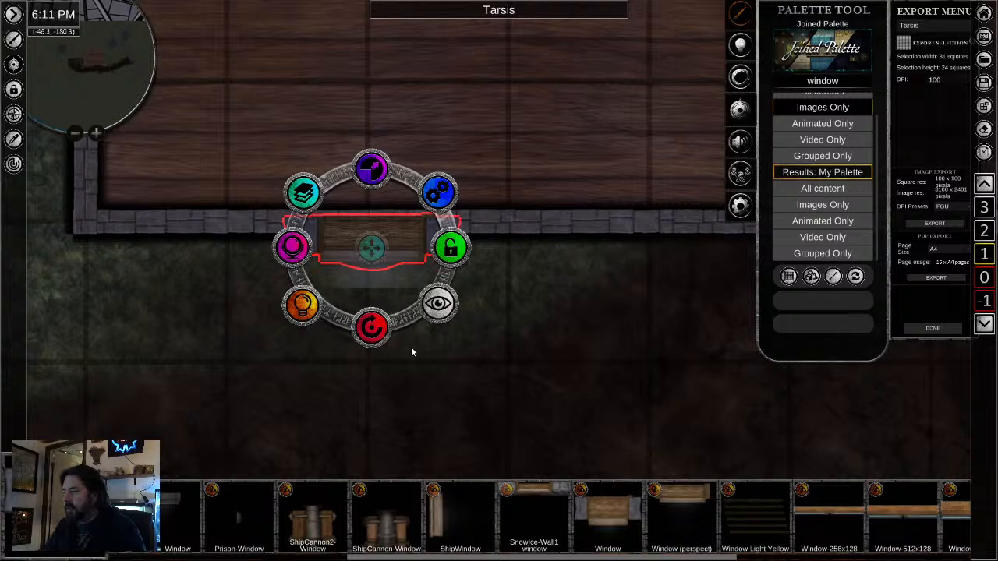
pyautogui.moveTo(369, 245); pyautogui.dragTo(366, 230)
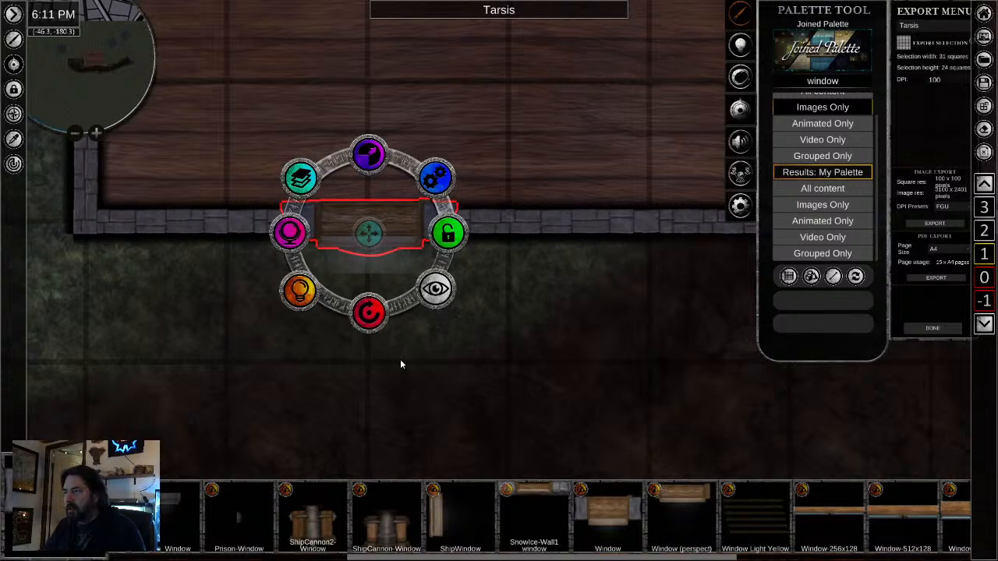
pyautogui.click(401, 363)
pyautogui.click(379, 232)
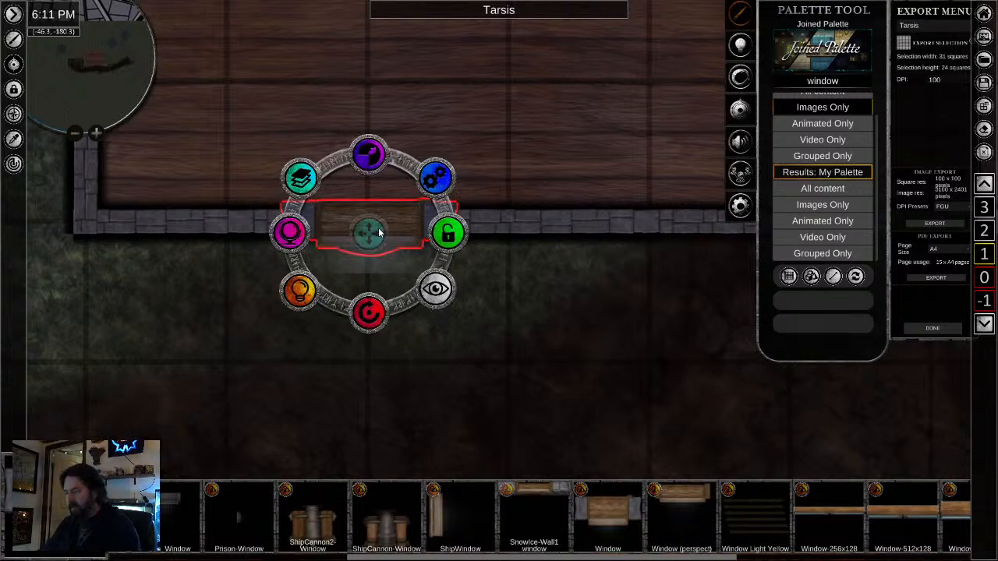
pyautogui.press('Delete')
# - Place a Window (perspect) object on the south wall near its western corner, scaled down to fit the wall's thickness
pyautogui.click(691, 498)
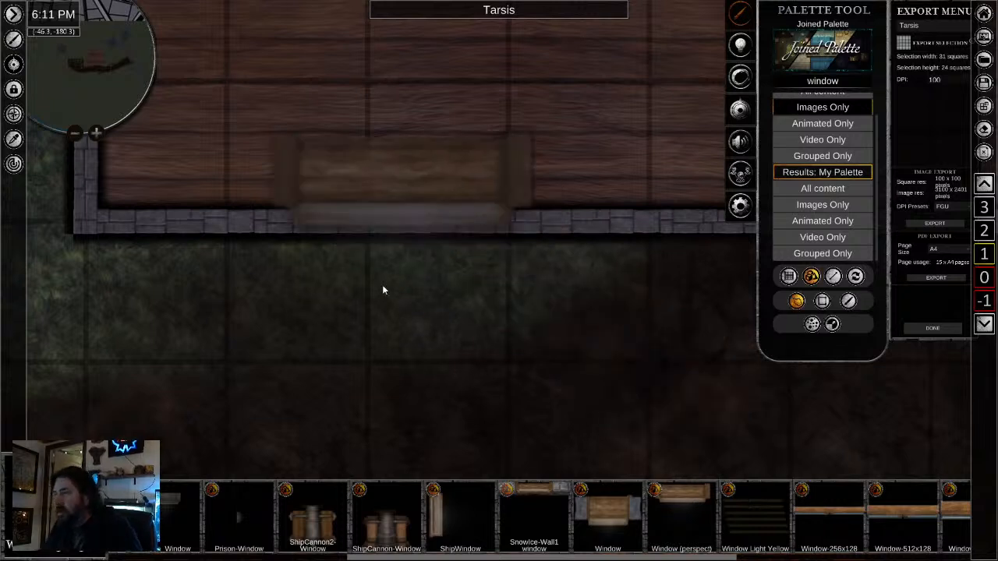
pyautogui.click(331, 311)
pyautogui.rightClick(380, 461)
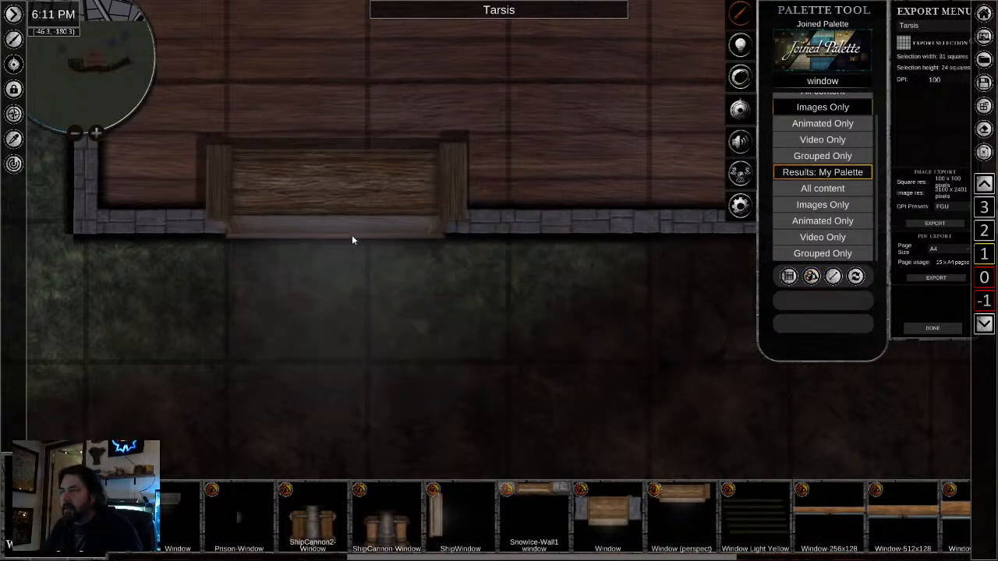
pyautogui.click(352, 235)
pyautogui.moveTo(322, 253); pyautogui.dragTo(304, 299)
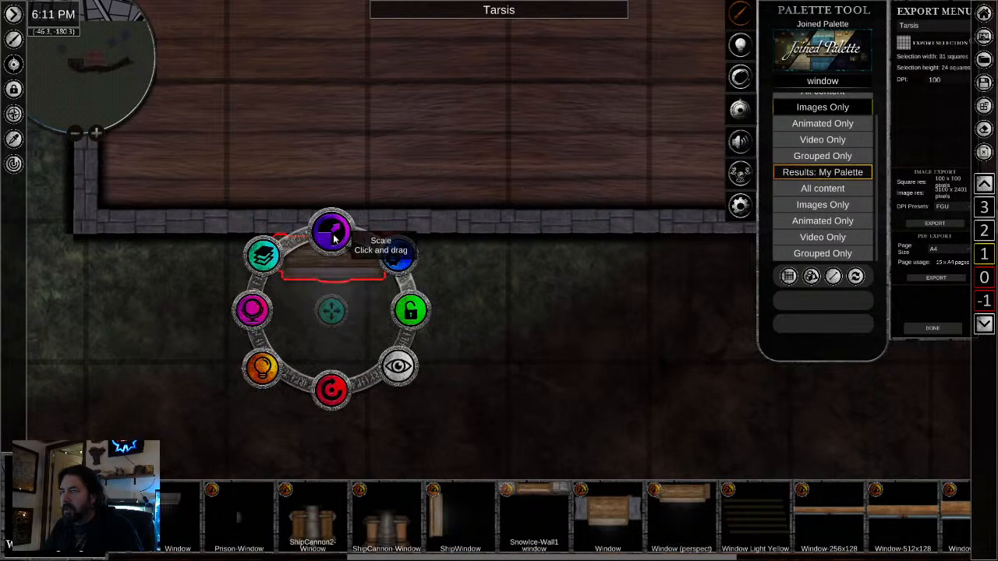
pyautogui.moveTo(335, 237); pyautogui.dragTo(300, 270)
pyautogui.click(498, 375)
pyautogui.scroll(-5, 500, 375)
pyautogui.moveTo(514, 372); pyautogui.dragTo(309, 405)
pyautogui.click(187, 320)
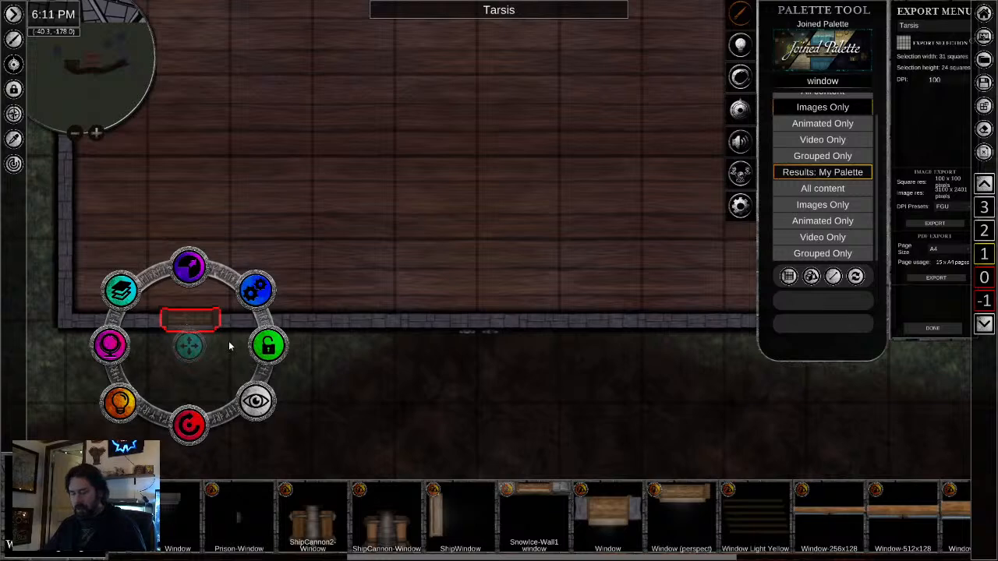
# - Paste a copy of the window a few squares east of the first and align it in the south wall
pyautogui.hotkey('ctrl', 'v')
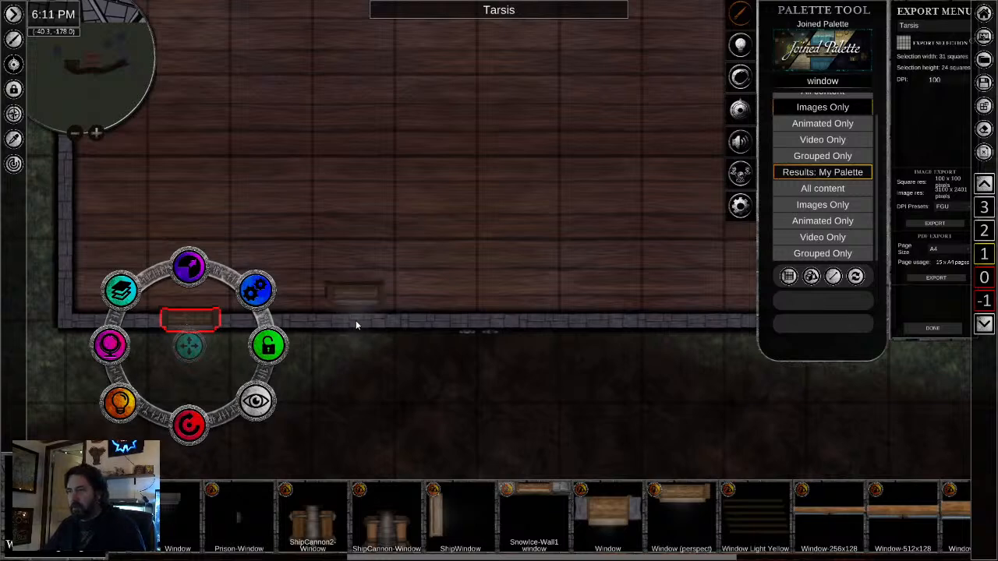
pyautogui.click(355, 292)
pyautogui.click(355, 291)
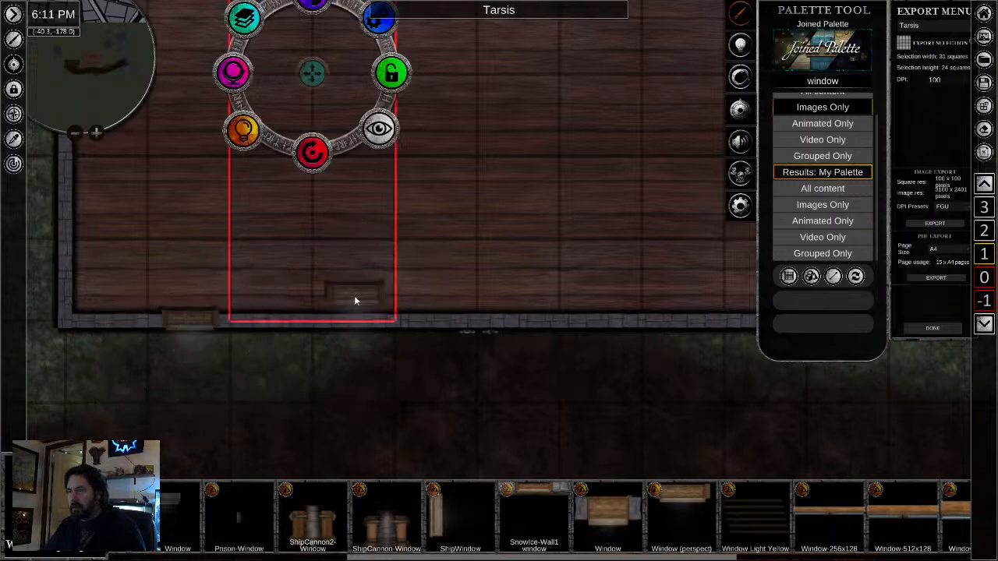
pyautogui.click(354, 296)
pyautogui.moveTo(358, 327); pyautogui.dragTo(358, 349)
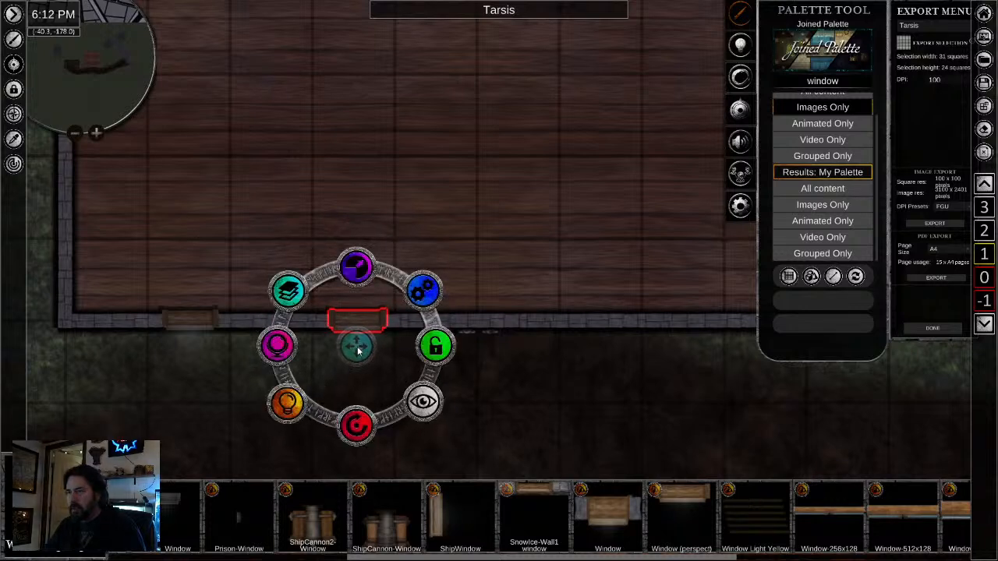
# - Add two more window copies to the eastern half of the south wall and align them with the stonework
pyautogui.moveTo(594, 393); pyautogui.dragTo(414, 388)
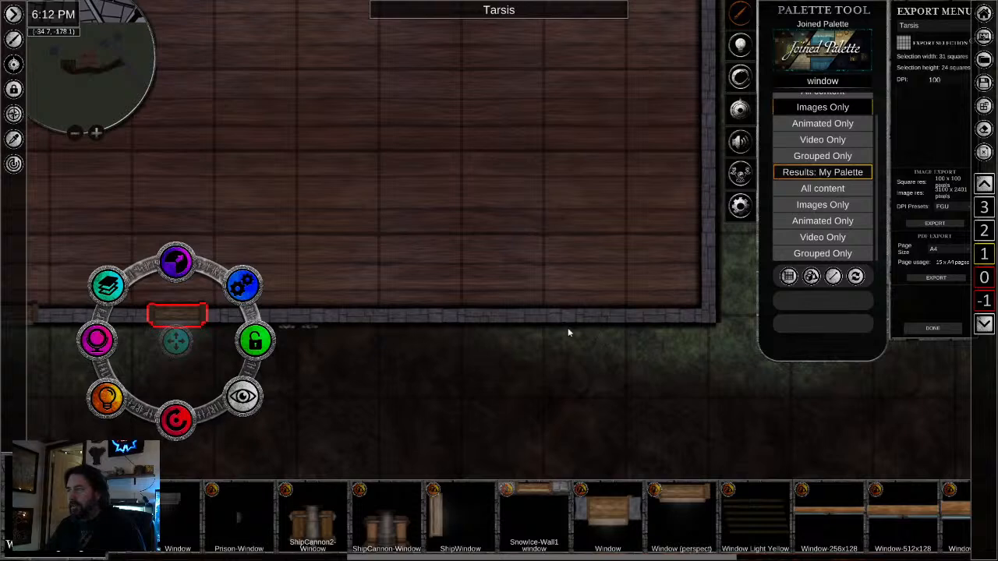
pyautogui.hotkey('ctrl', 'v')
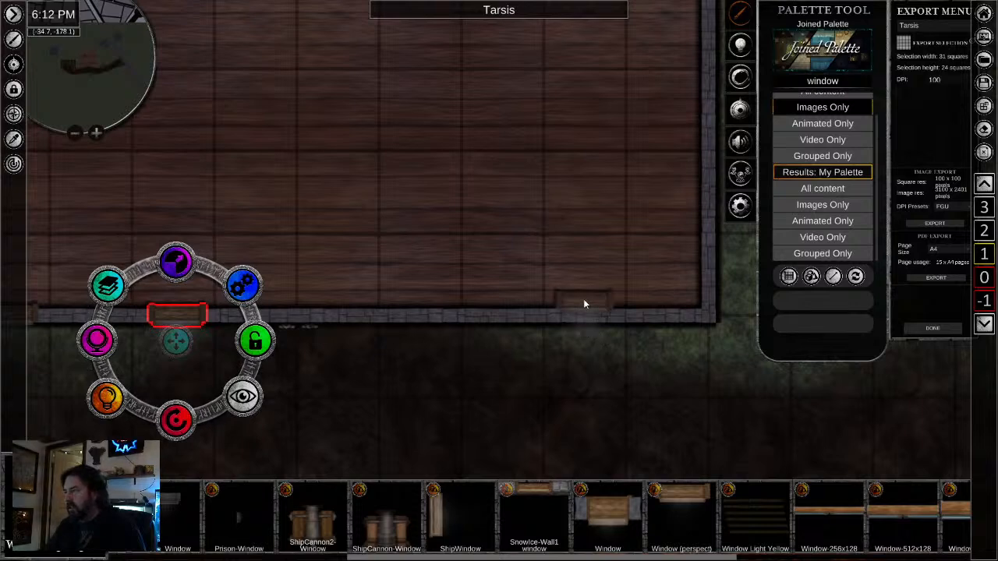
pyautogui.click(584, 300)
pyautogui.moveTo(585, 320); pyautogui.dragTo(586, 327)
pyautogui.hotkey('ctrl', 'v')
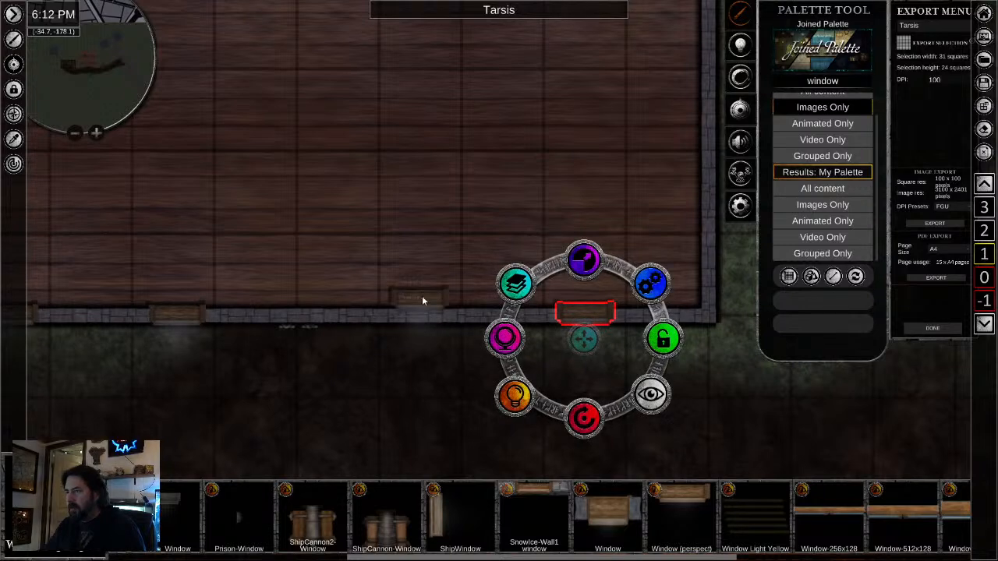
pyautogui.click(422, 301)
pyautogui.moveTo(419, 323); pyautogui.dragTo(421, 340)
pyautogui.click(592, 314)
pyautogui.moveTo(583, 341); pyautogui.dragTo(582, 341)
# - Paste a window near the eastern end of the north wall, rotate it to face outward and align it in the wall
pyautogui.scroll(-3, 166, 406)
pyautogui.moveTo(221, 407); pyautogui.dragTo(449, 435)
pyautogui.scroll(-4, 430, 370)
pyautogui.moveTo(422, 264); pyautogui.dragTo(422, 416)
pyautogui.scroll(3, 594, 176)
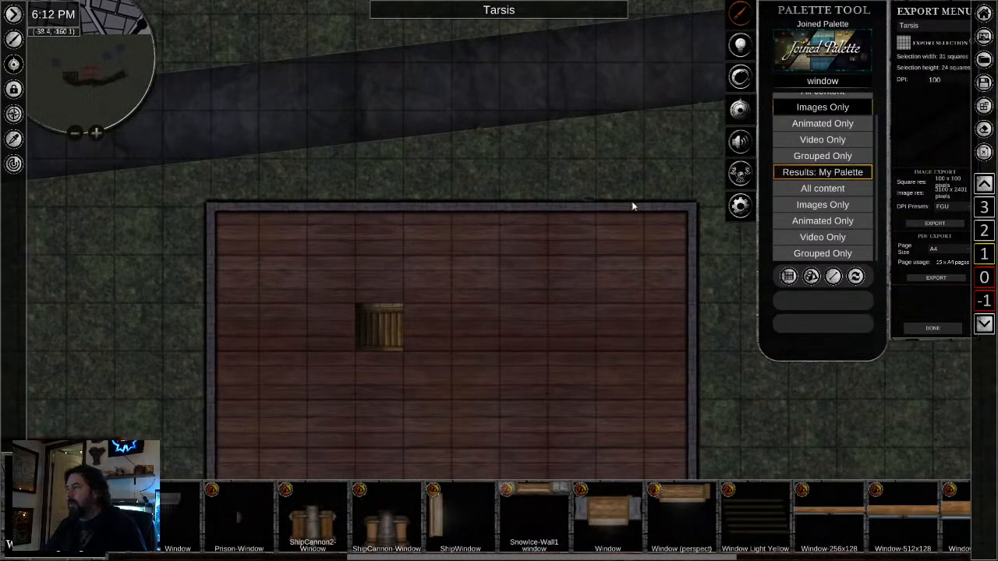
pyautogui.click(619, 195)
pyautogui.moveTo(617, 286); pyautogui.dragTo(626, 131)
pyautogui.moveTo(614, 214); pyautogui.dragTo(617, 200)
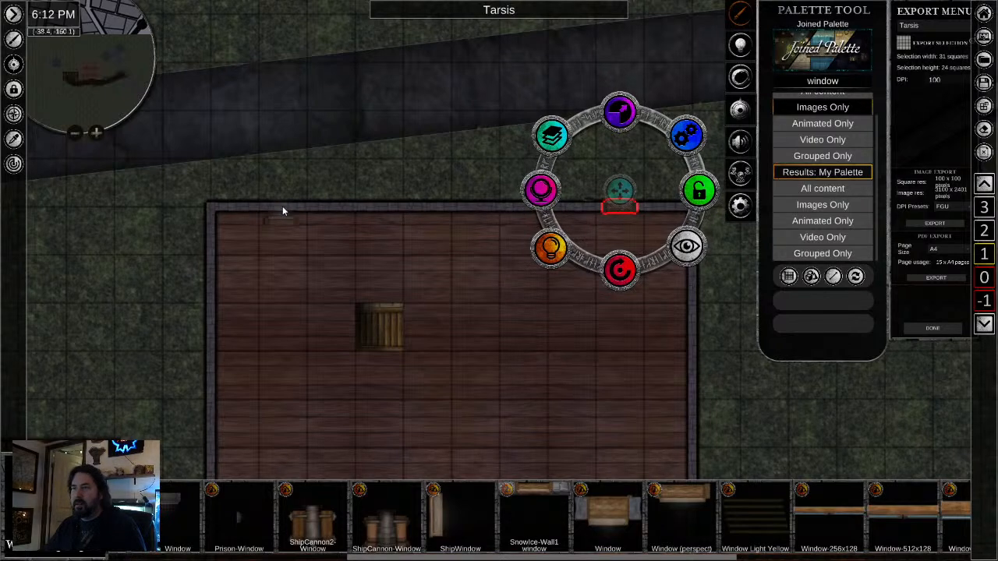
# - Paste three more outward-facing windows along the north wall, matching the spacing of the south wall's windows
pyautogui.hotkey('ctrl', 'v')
pyautogui.moveTo(282, 211); pyautogui.dragTo(282, 200)
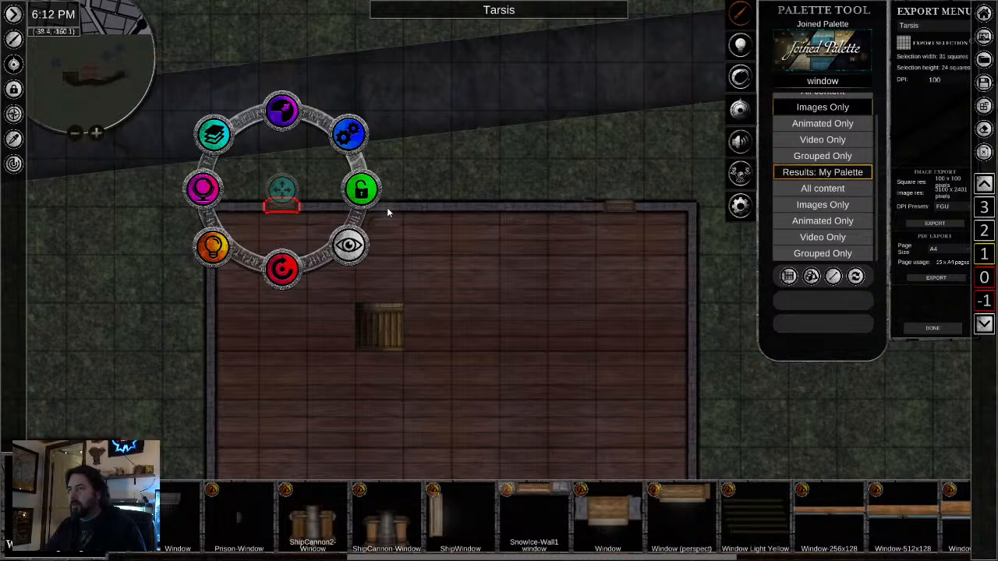
pyautogui.moveTo(386, 222); pyautogui.dragTo(385, 208)
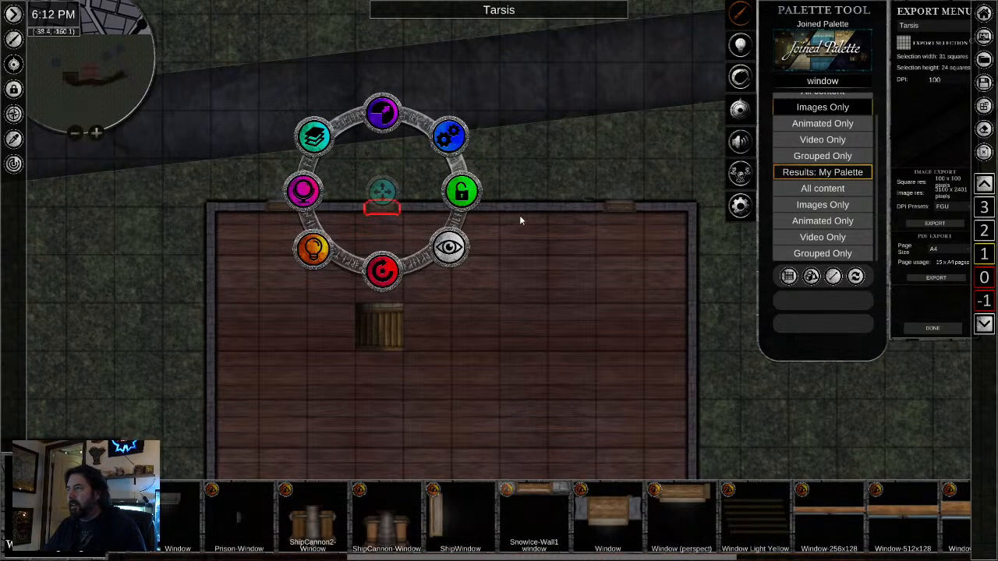
pyautogui.hotkey('ctrl', 'v')
pyautogui.moveTo(517, 221); pyautogui.dragTo(524, 208)
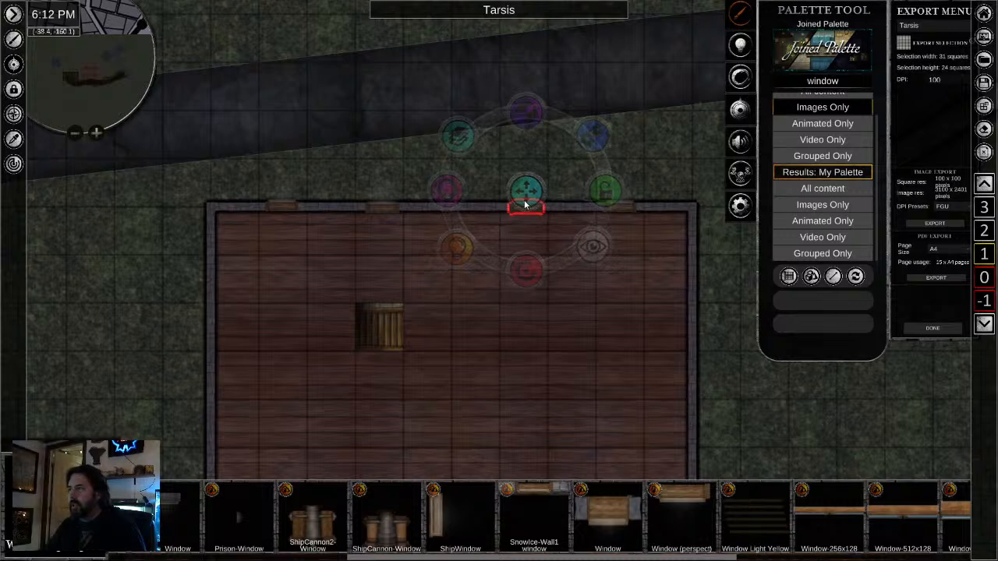
# - Paste a window near the northern end of the west wall, rotate it to face west and align it in the wall
pyautogui.scroll(-2, 413, 363)
pyautogui.moveTo(328, 401); pyautogui.dragTo(388, 318)
pyautogui.moveTo(466, 324); pyautogui.dragTo(433, 331)
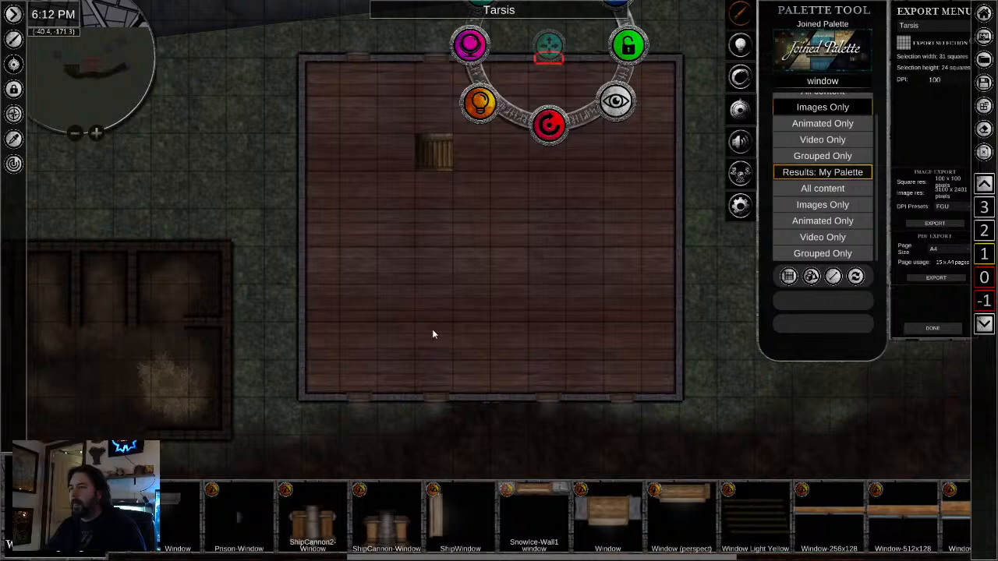
pyautogui.click(301, 121)
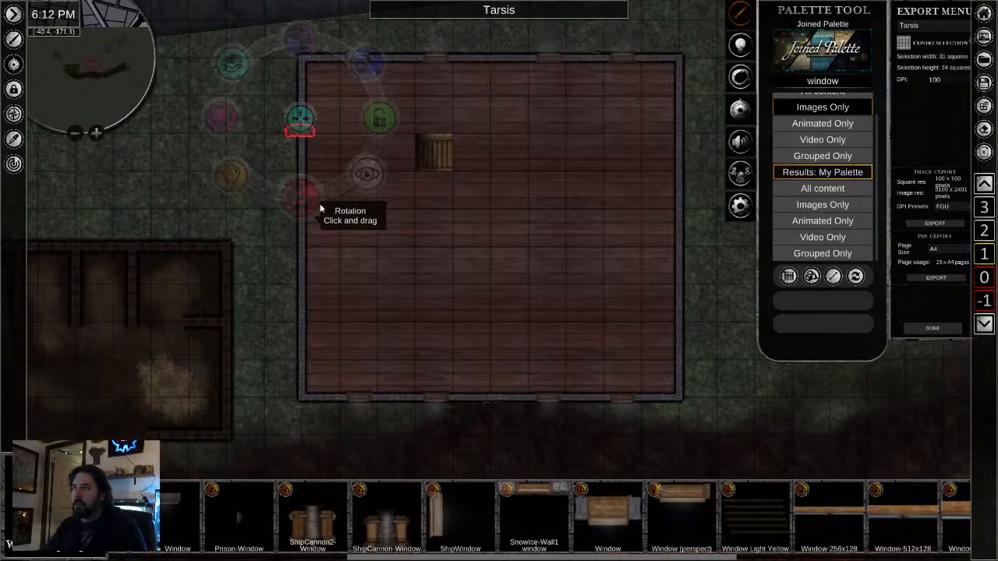
pyautogui.moveTo(302, 119); pyautogui.dragTo(294, 118)
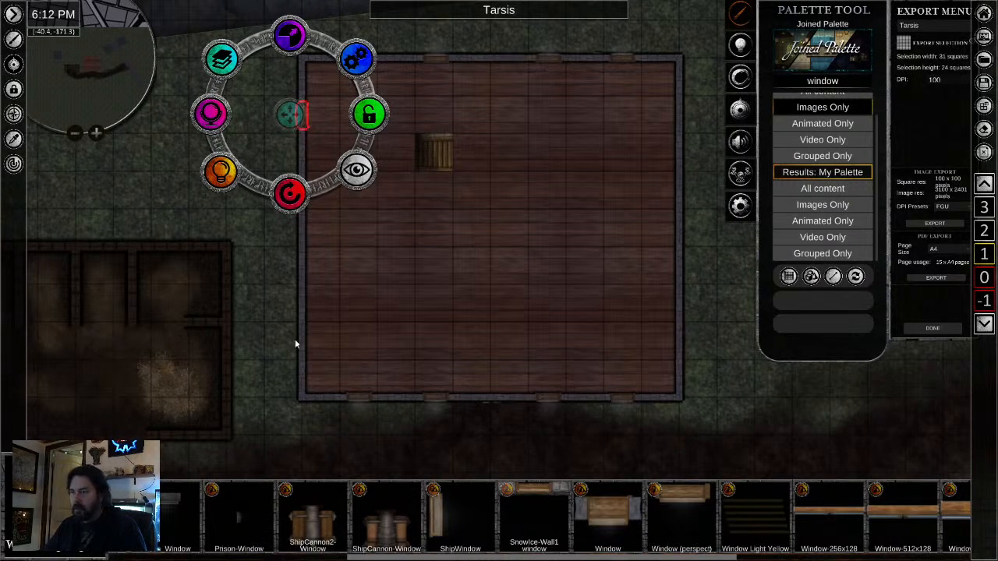
# - Paste a second west-facing window near the southern end of the west wall and align it with the stonework
pyautogui.hotkey('ctrl', 'v')
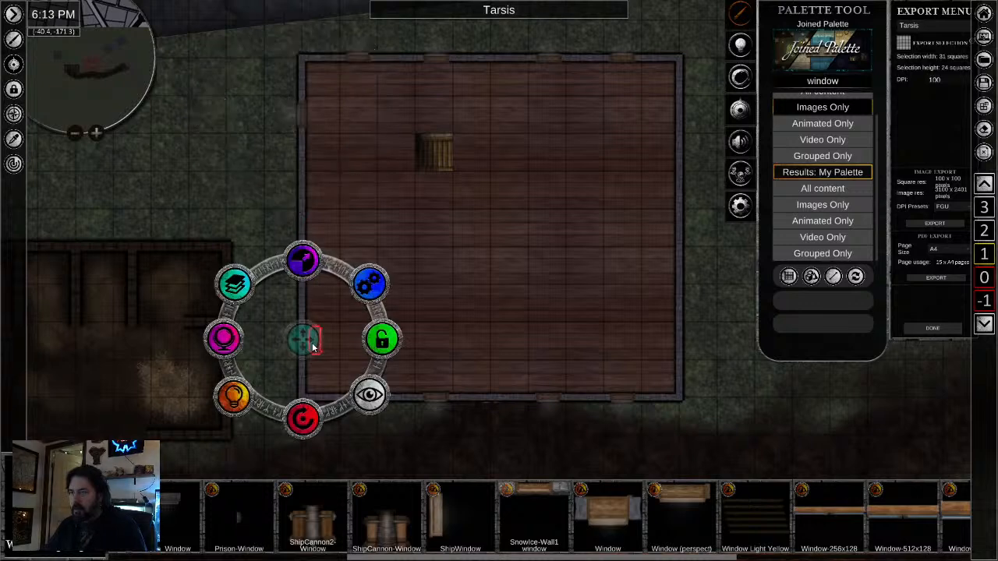
pyautogui.moveTo(312, 347); pyautogui.dragTo(278, 350)
pyautogui.scroll(3, 289, 347)
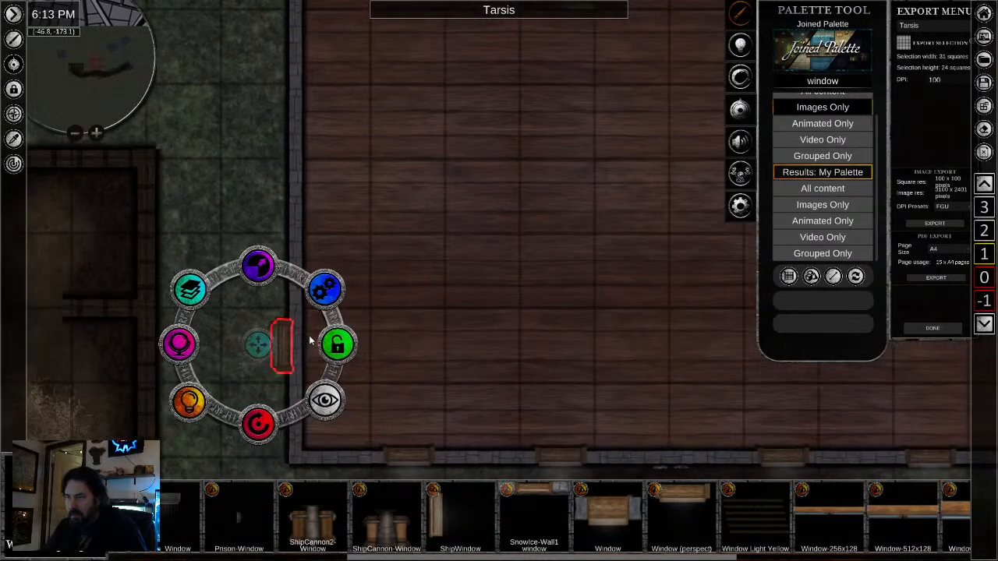
pyautogui.scroll(1, 310, 341)
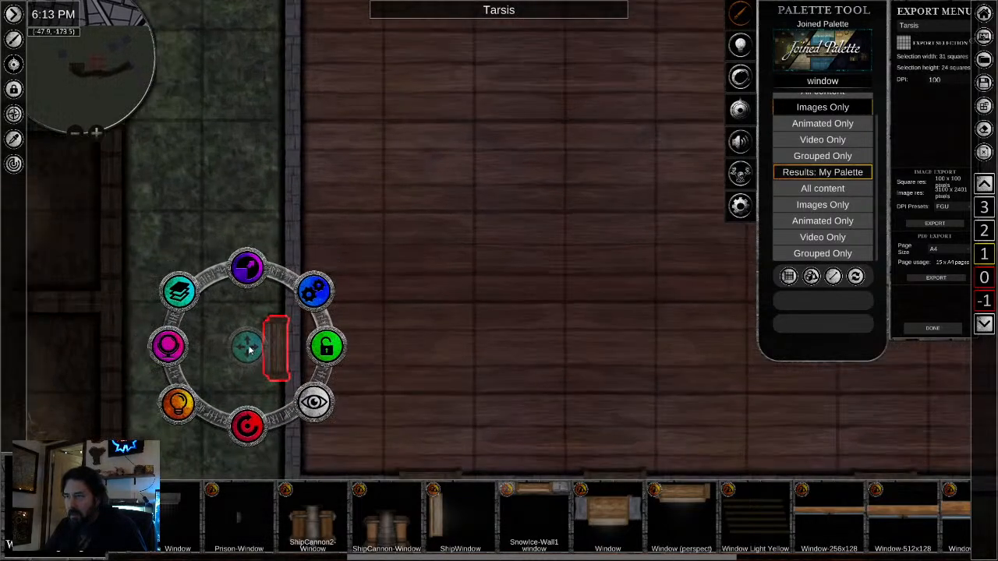
pyautogui.click(248, 350)
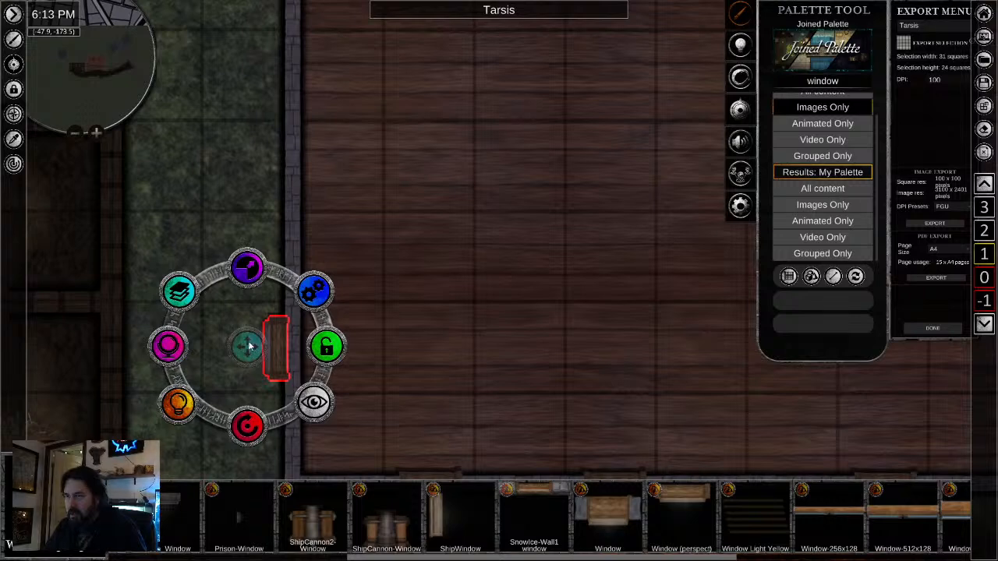
pyautogui.moveTo(249, 348); pyautogui.dragTo(267, 349)
# - Fill the gap between the west wall's end windows with two more copies aligned in the wall
pyautogui.scroll(-2, 399, 222)
pyautogui.moveTo(394, 231); pyautogui.dragTo(403, 325)
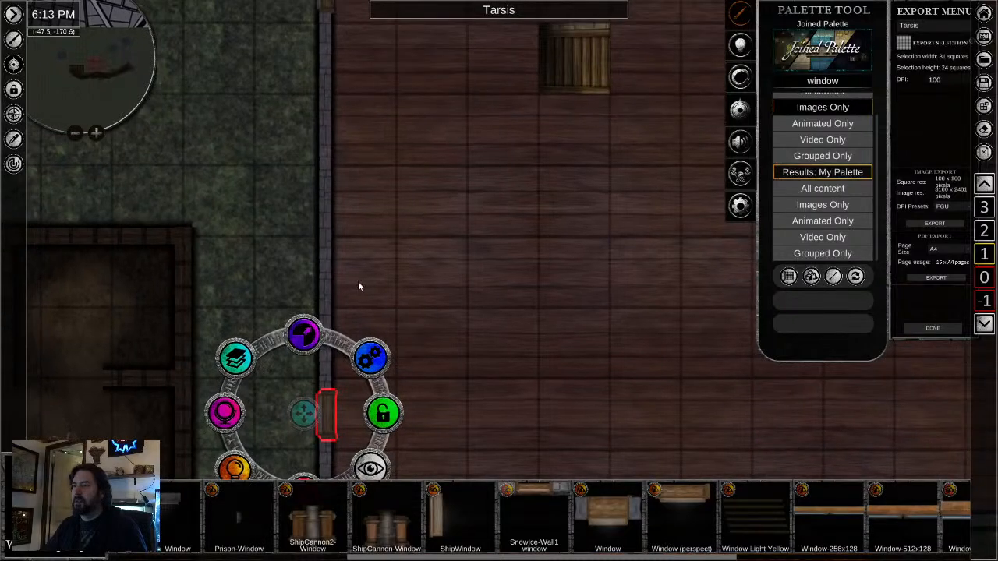
pyautogui.hotkey('ctrl', 'v')
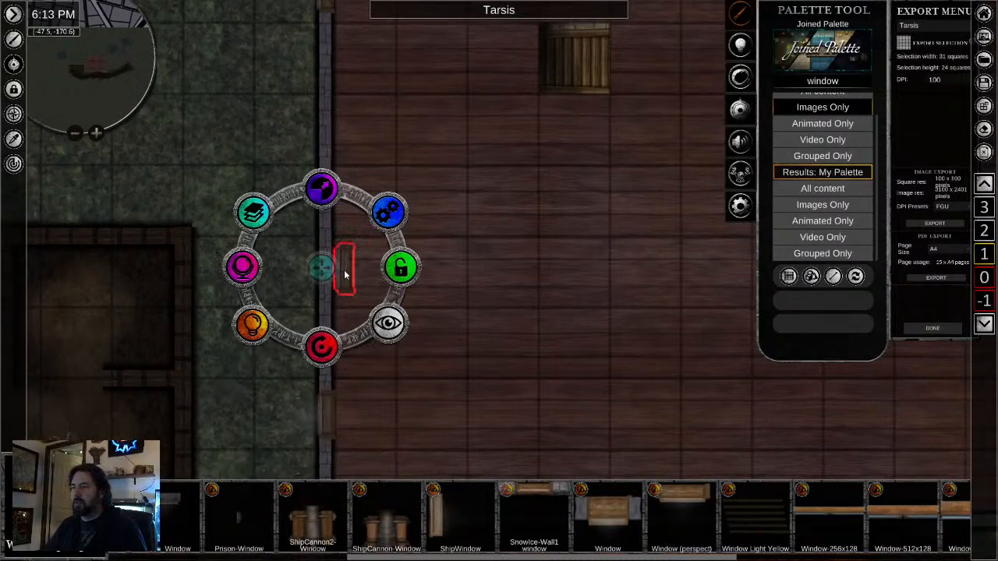
pyautogui.moveTo(321, 268); pyautogui.dragTo(305, 271)
pyautogui.moveTo(451, 134); pyautogui.dragTo(460, 287)
pyautogui.scroll(-2, 459, 286)
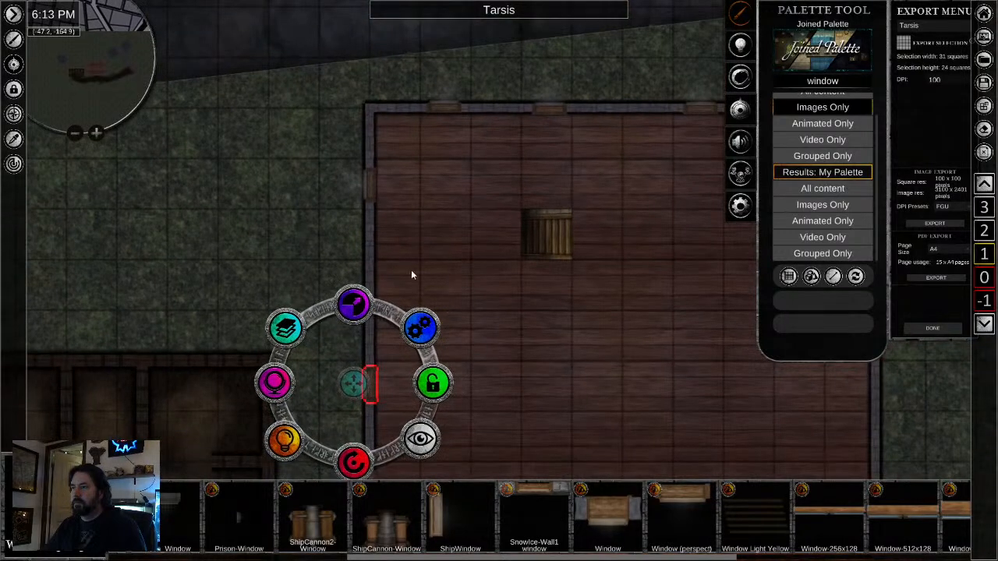
pyautogui.hotkey('ctrl', 'v')
pyautogui.moveTo(386, 270); pyautogui.dragTo(358, 288)
pyautogui.scroll(-3, 494, 365)
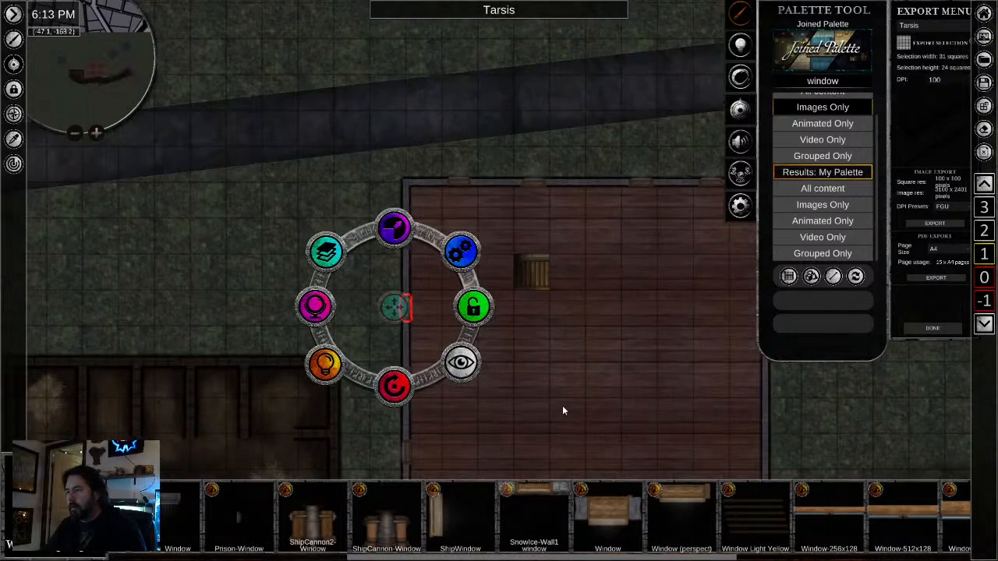
# - Select the west wall's four windows and copy them over to the east wall
pyautogui.moveTo(562, 405); pyautogui.dragTo(513, 305)
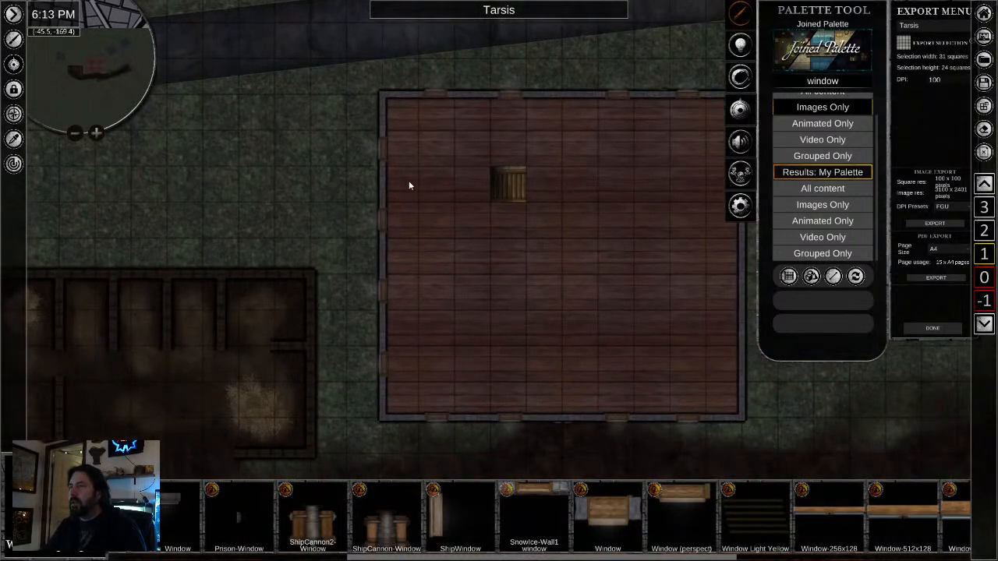
pyautogui.click(385, 163)
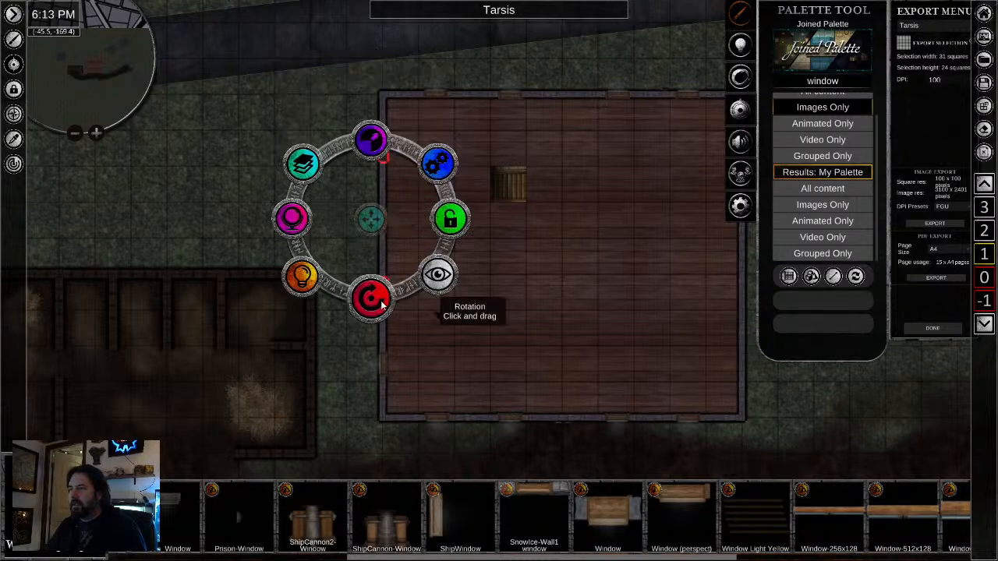
pyautogui.keyDown('shift'); pyautogui.click(383, 363); pyautogui.keyUp('shift')
pyautogui.keyDown('shift'); pyautogui.click(383, 218); pyautogui.keyUp('shift')
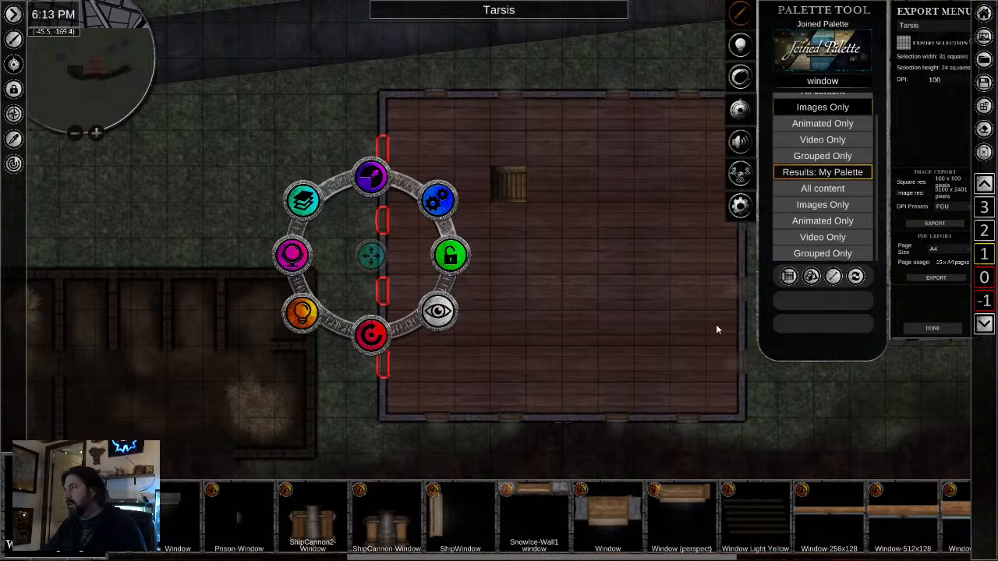
pyautogui.moveTo(716, 324); pyautogui.dragTo(499, 327)
# - Select the east wall's four windows together, rotate them to face east and align them in the stonework
pyautogui.click(513, 143)
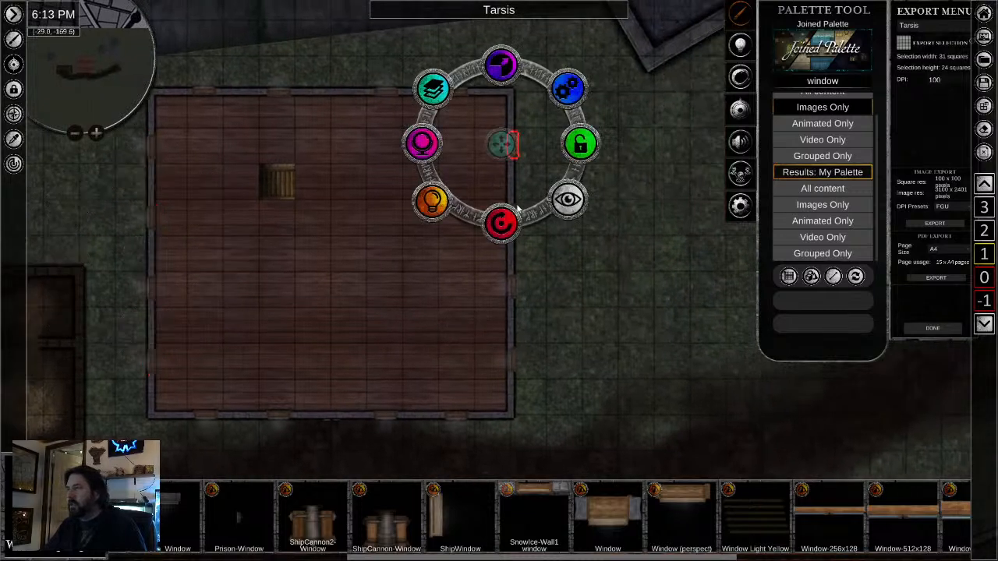
pyautogui.keyDown('shift'); pyautogui.click(513, 279); pyautogui.keyUp('shift')
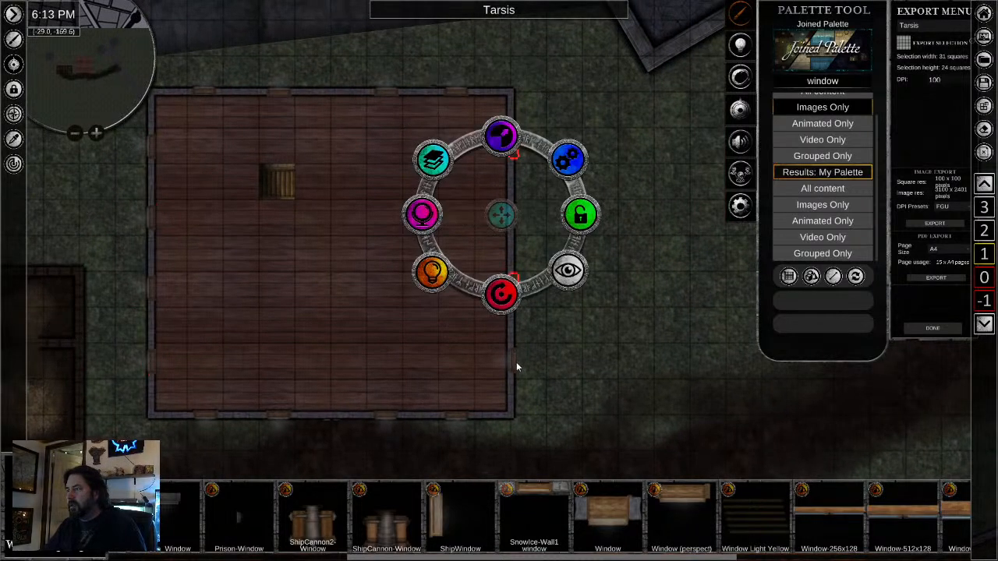
pyautogui.keyDown('shift'); pyautogui.click(515, 360); pyautogui.keyUp('shift')
pyautogui.keyDown('shift'); pyautogui.click(515, 212); pyautogui.keyUp('shift')
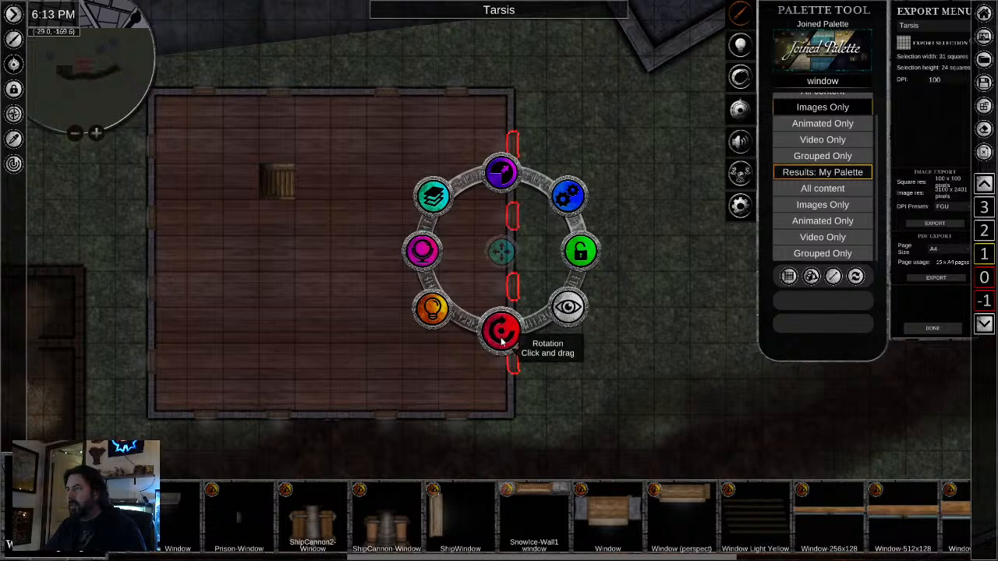
pyautogui.moveTo(504, 330); pyautogui.dragTo(488, 111)
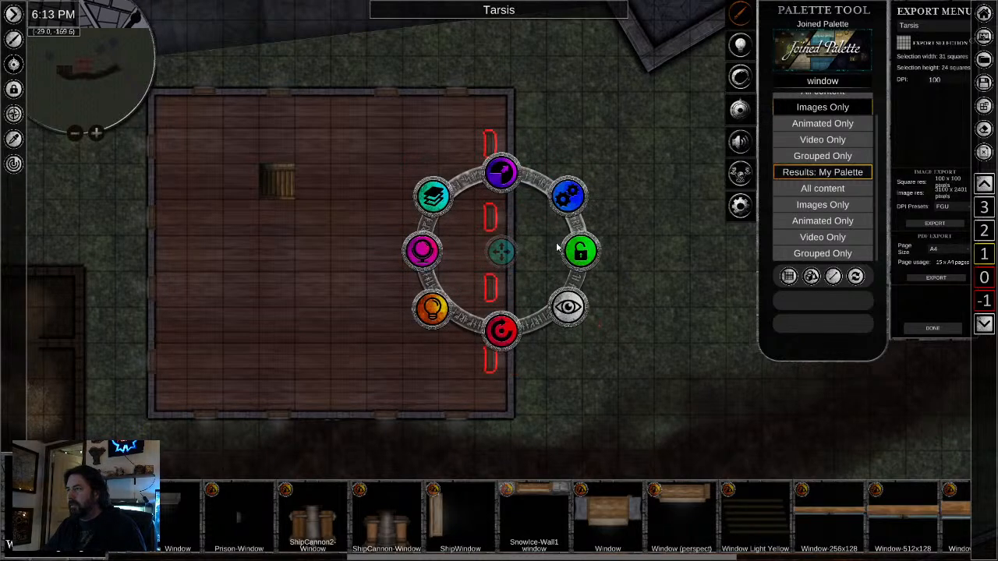
pyautogui.scroll(1, 556, 245)
pyautogui.moveTo(502, 259); pyautogui.dragTo(513, 258)
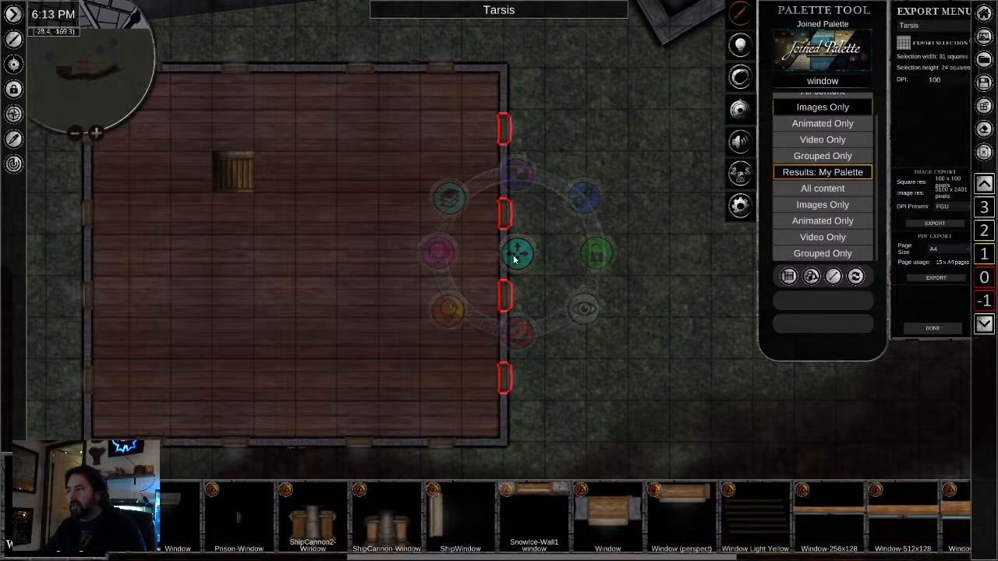
pyautogui.scroll(-1, 288, 312)
pyautogui.moveTo(288, 312); pyautogui.dragTo(437, 305)
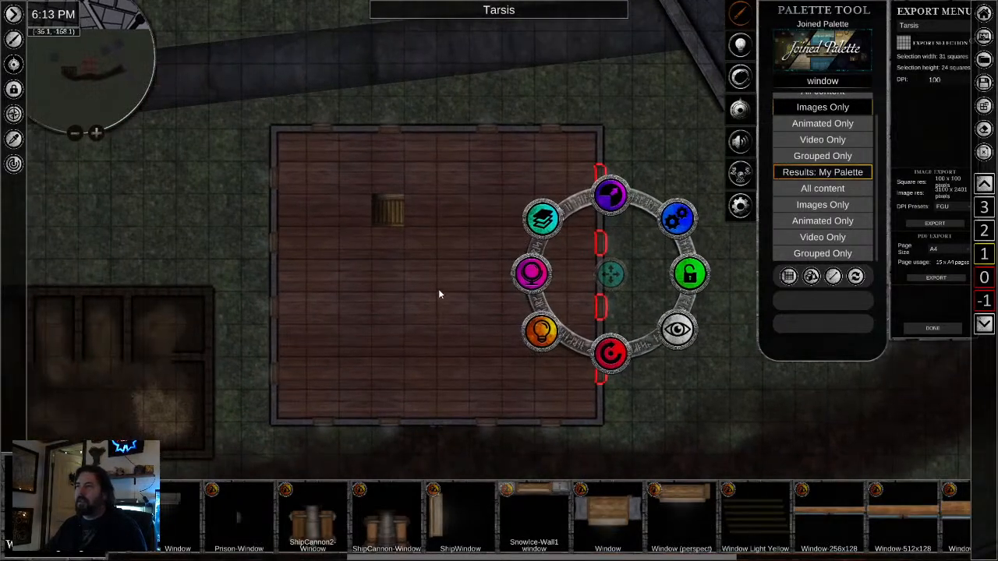
# - Sample the tavern's outer west wall with the Eyedropper to pick up its wall-drawing settings
pyautogui.scroll(-1, 439, 294)
pyautogui.moveTo(677, 426); pyautogui.dragTo(685, 293)
pyautogui.scroll(1, 513, 279)
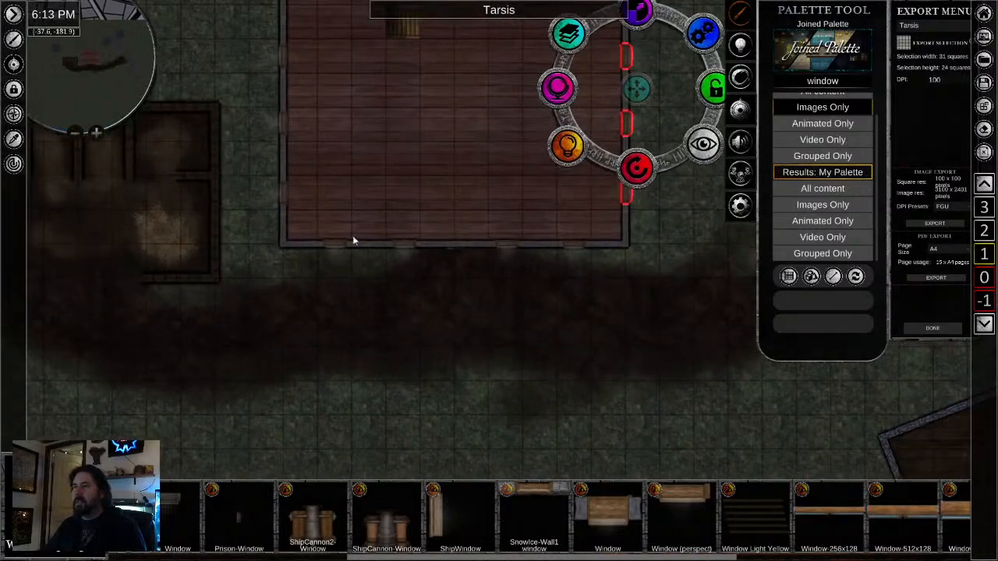
pyautogui.click(13, 138)
pyautogui.click(284, 156)
pyautogui.scroll(3, 279, 225)
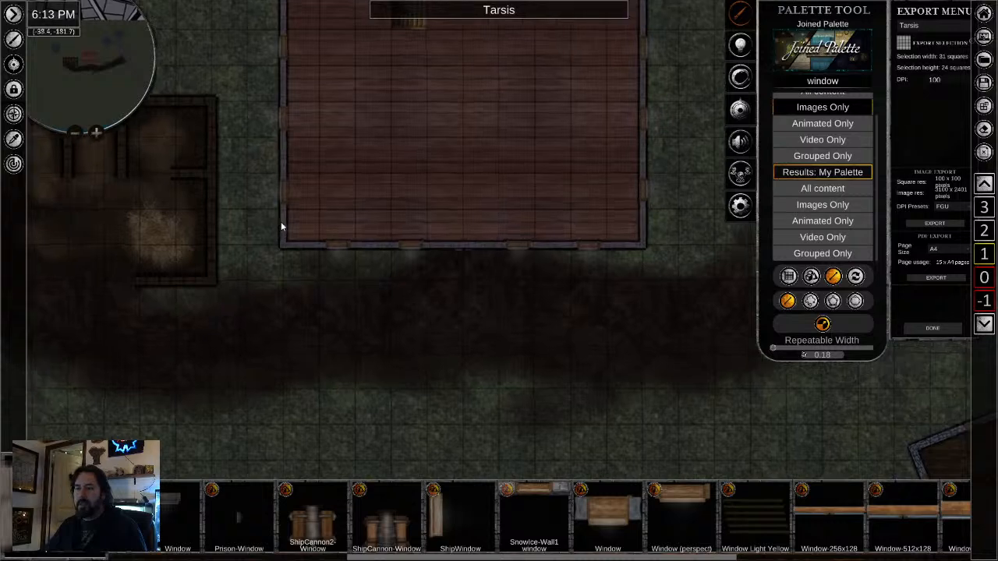
pyautogui.scroll(-2, 394, 177)
pyautogui.moveTo(422, 164); pyautogui.dragTo(404, 304)
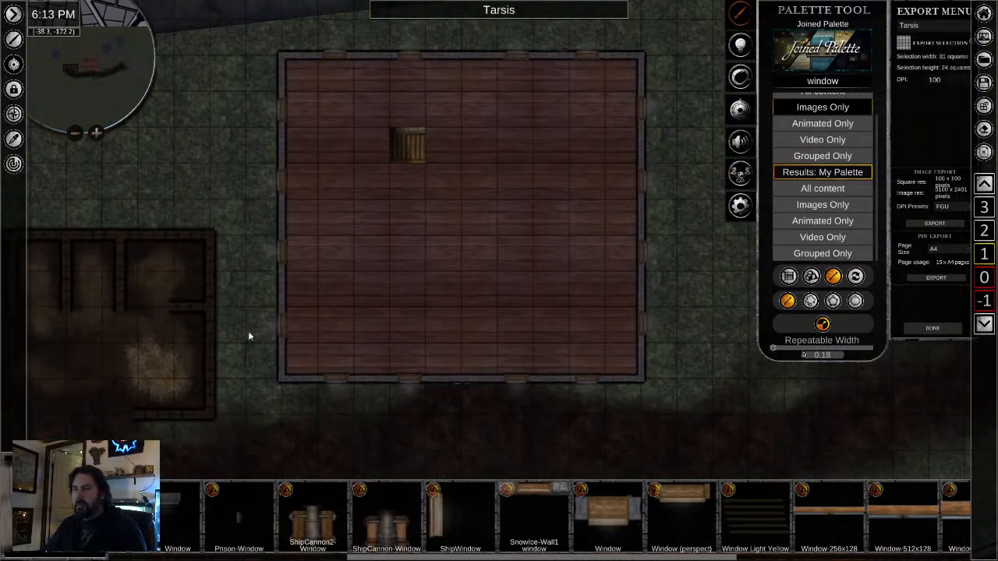
# - Clear the window search and choose a wooden wall asset from the Wood category of Walls
pyautogui.doubleClick(823, 82)
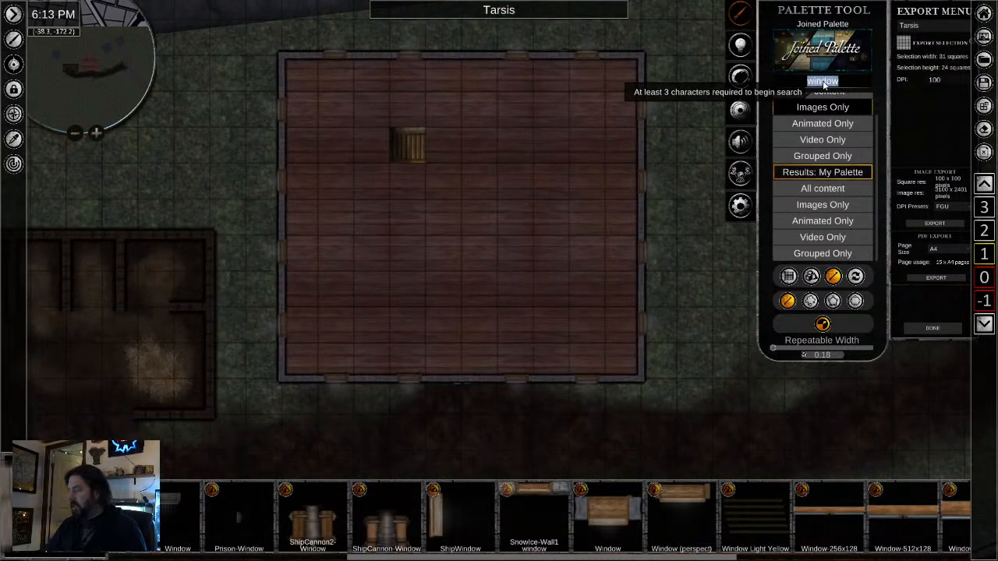
pyautogui.press('BackSpace')
pyautogui.scroll(-4, 870, 165)
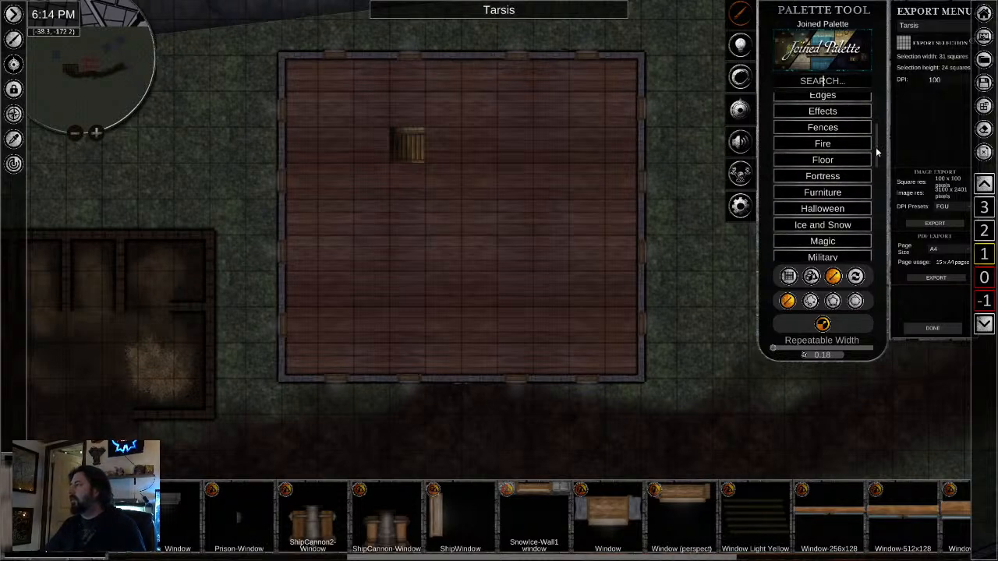
pyautogui.moveTo(875, 146); pyautogui.dragTo(879, 245)
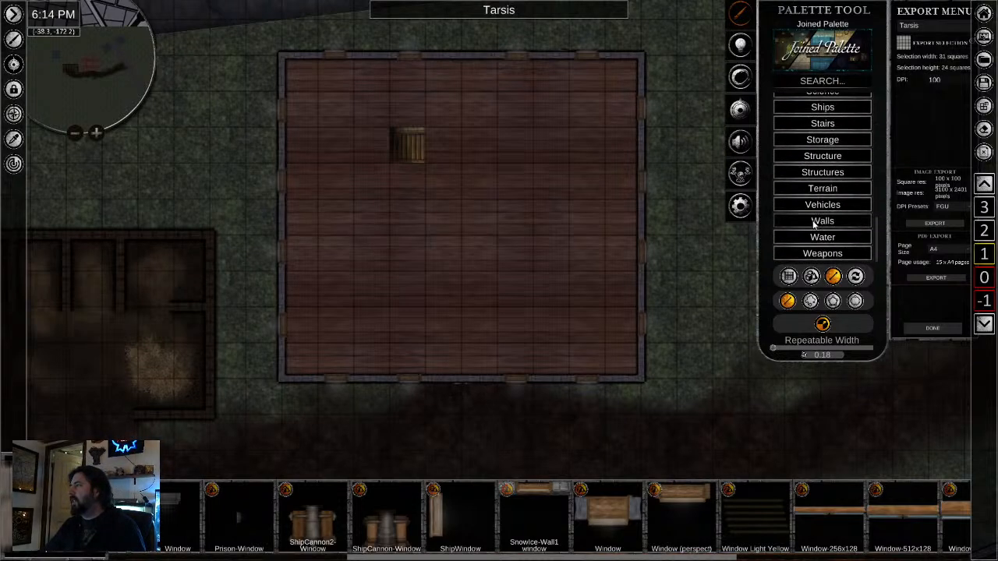
pyautogui.click(817, 221)
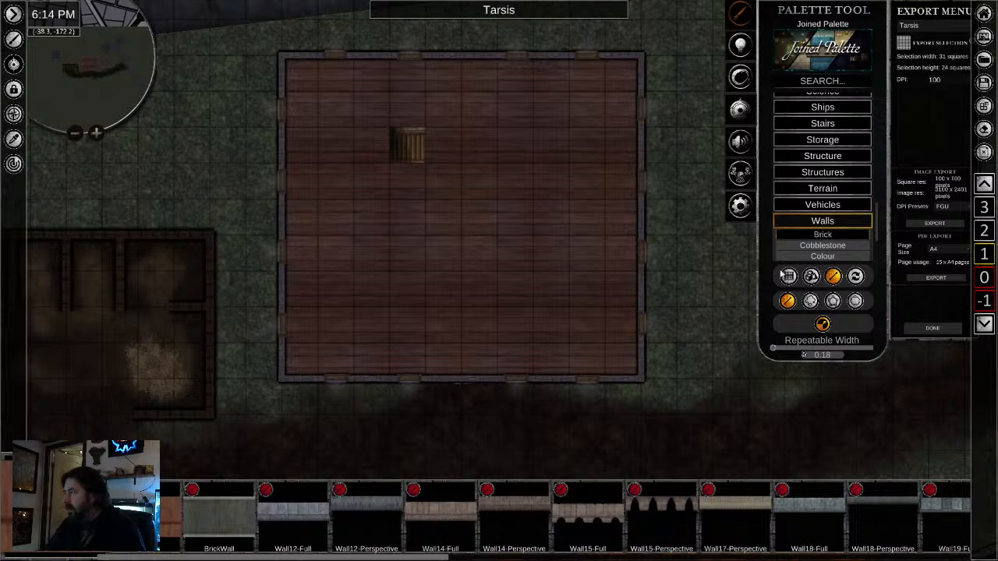
pyautogui.scroll(-5, 809, 232)
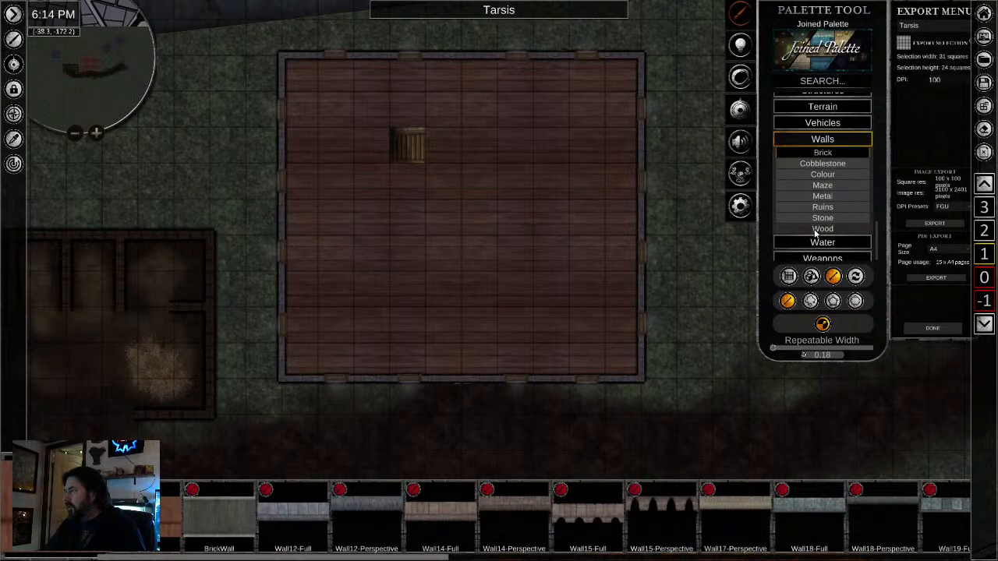
pyautogui.click(819, 230)
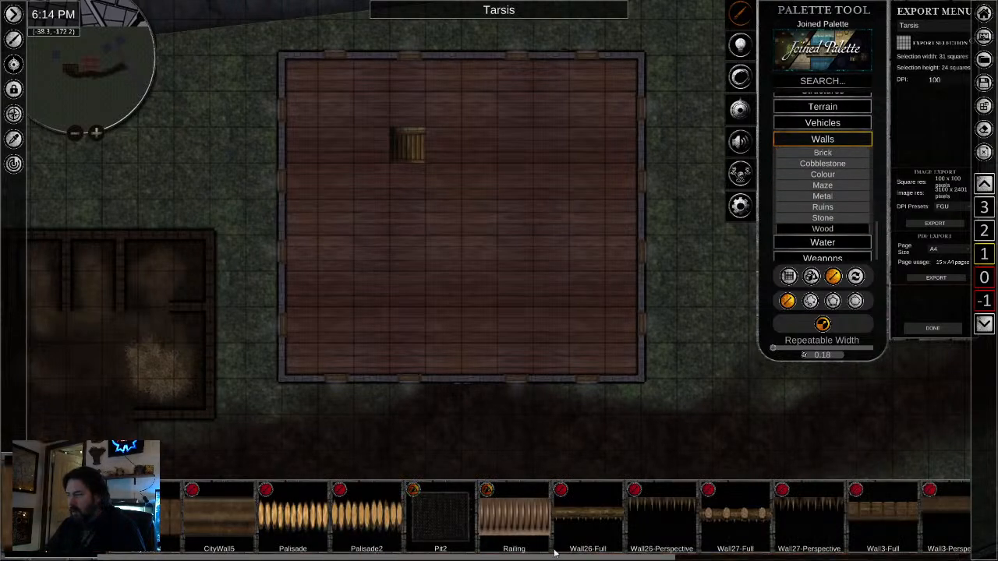
pyautogui.scroll(-6, 674, 534)
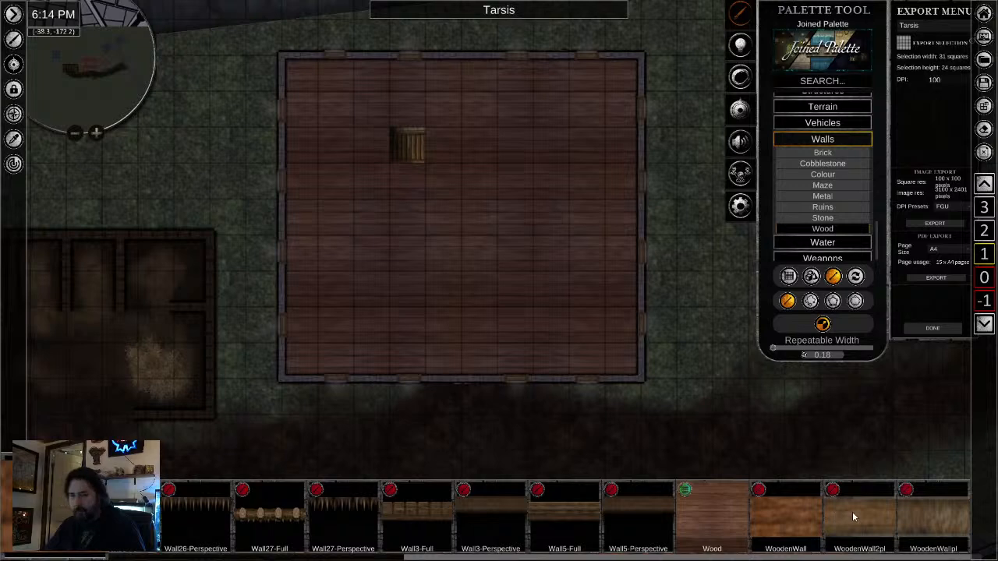
pyautogui.scroll(3, 419, 315)
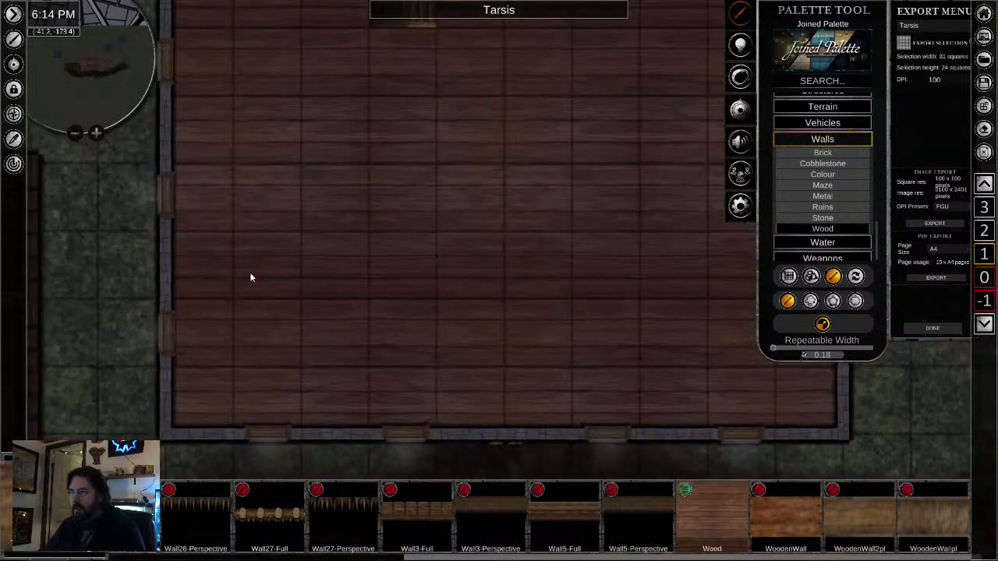
pyautogui.scroll(-3, 401, 367)
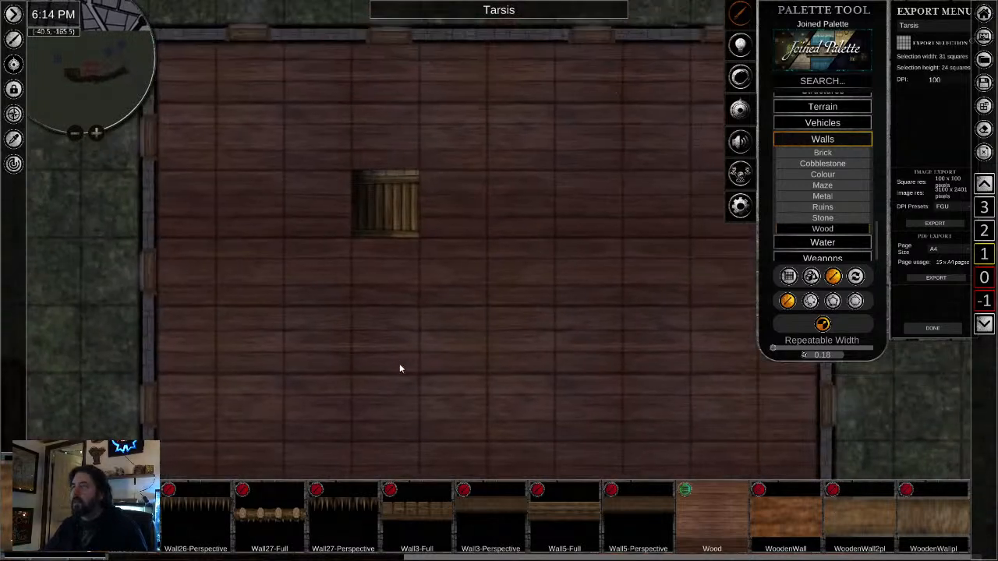
pyautogui.scroll(-3, 406, 252)
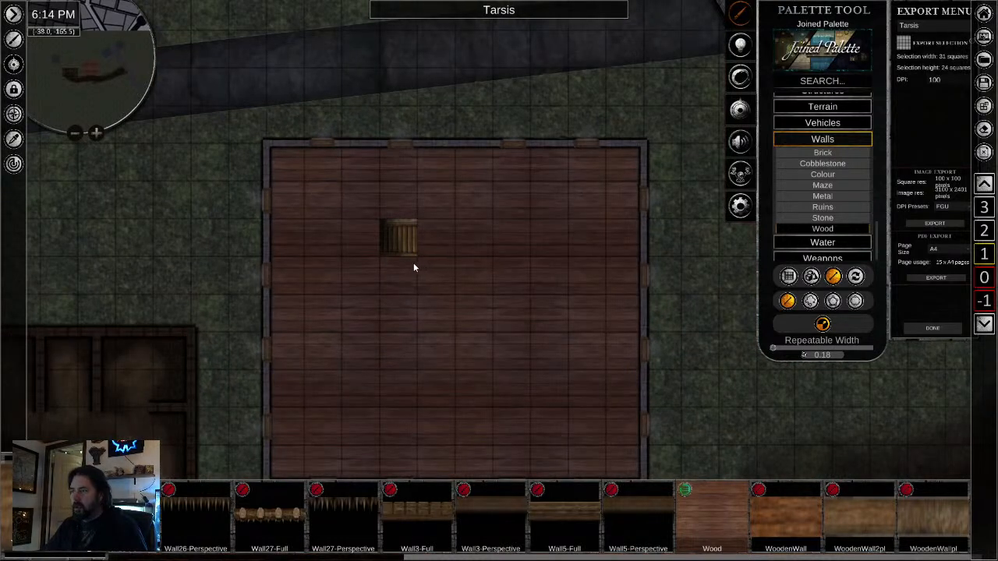
# - Draw a wooden wall from the west wall to the staircase, enclosing the stair opening on its south, west and north sides
pyautogui.moveTo(446, 356); pyautogui.dragTo(442, 283)
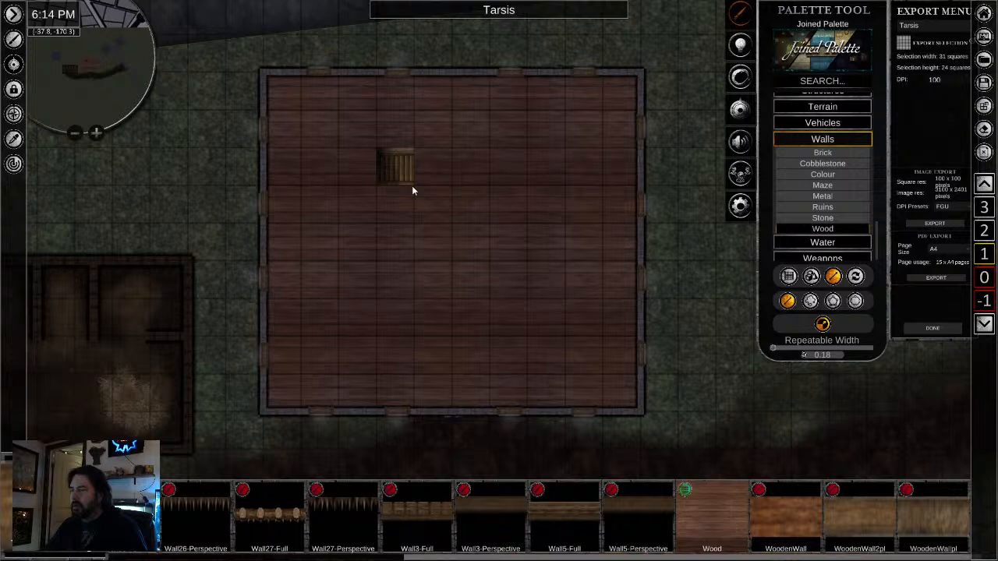
pyautogui.moveTo(413, 190)
pyautogui.mouseDown()
pyautogui.moveTo(412, 333)
pyautogui.moveTo(412, 192)
pyautogui.mouseUp()
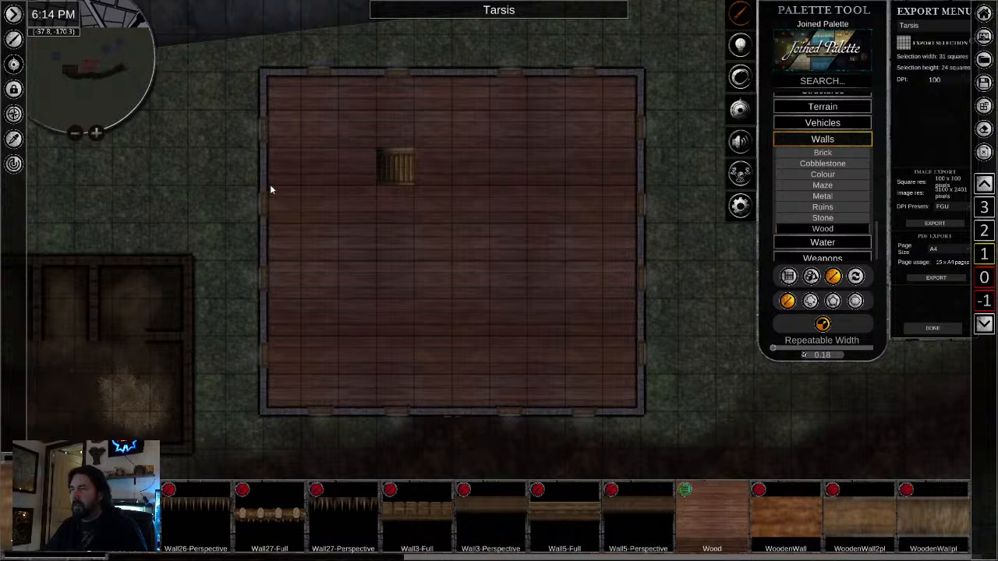
pyautogui.moveTo(270, 189)
pyautogui.mouseDown()
pyautogui.moveTo(416, 194)
pyautogui.moveTo(377, 149)
pyautogui.moveTo(412, 150)
pyautogui.mouseUp()
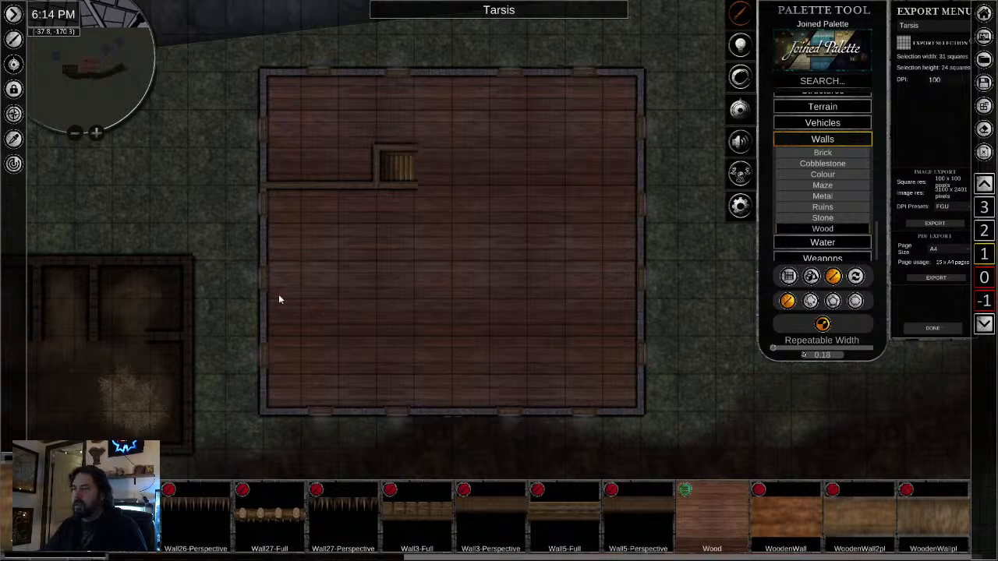
# - Draw wooden partitions for the two southern rooms, leaving a one-square corridor opening between them and adding an offset dividing wall from the south wall
pyautogui.moveTo(270, 298); pyautogui.dragTo(414, 295)
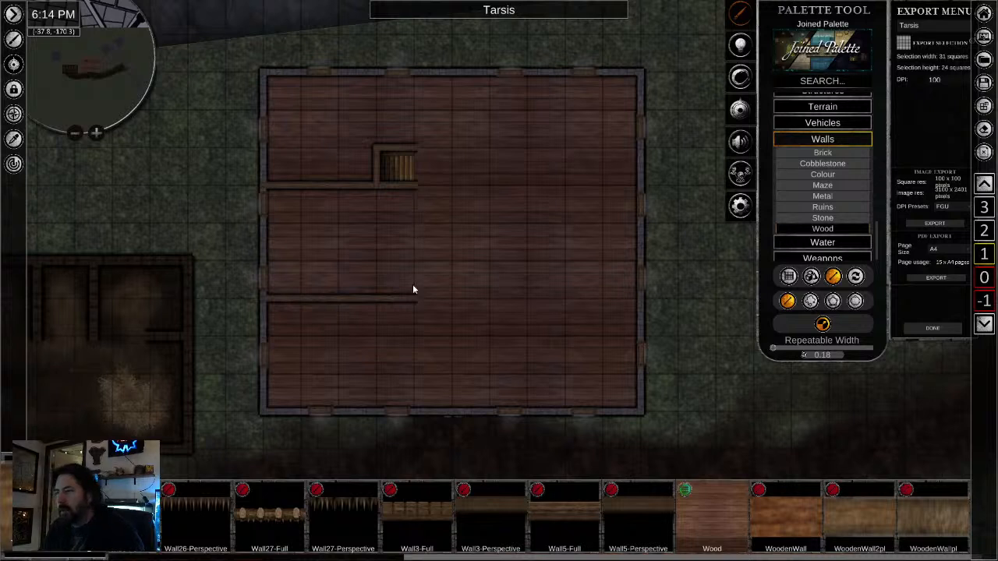
pyautogui.moveTo(415, 343); pyautogui.dragTo(417, 411)
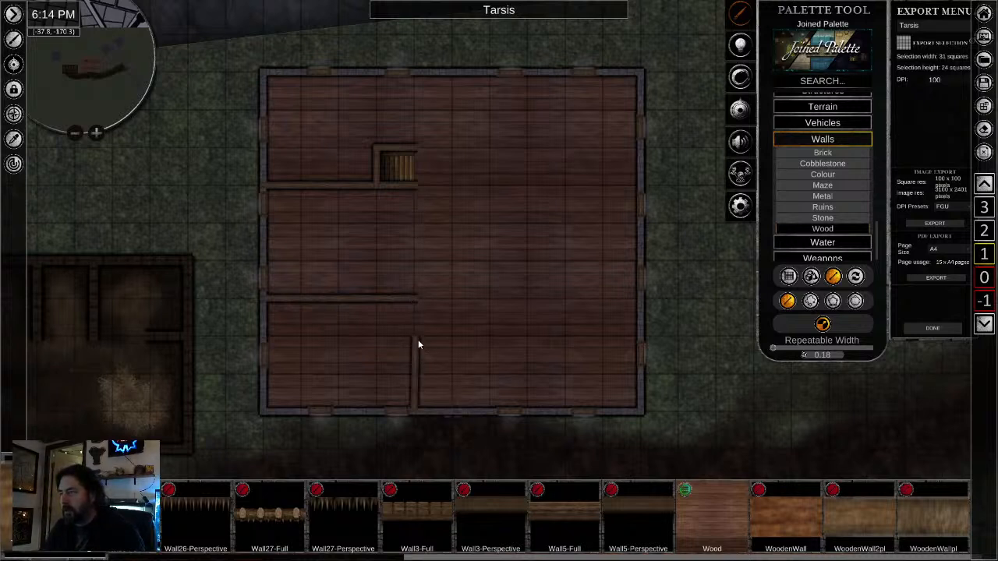
pyautogui.moveTo(455, 340); pyautogui.dragTo(456, 337)
pyautogui.moveTo(455, 298); pyautogui.dragTo(635, 302)
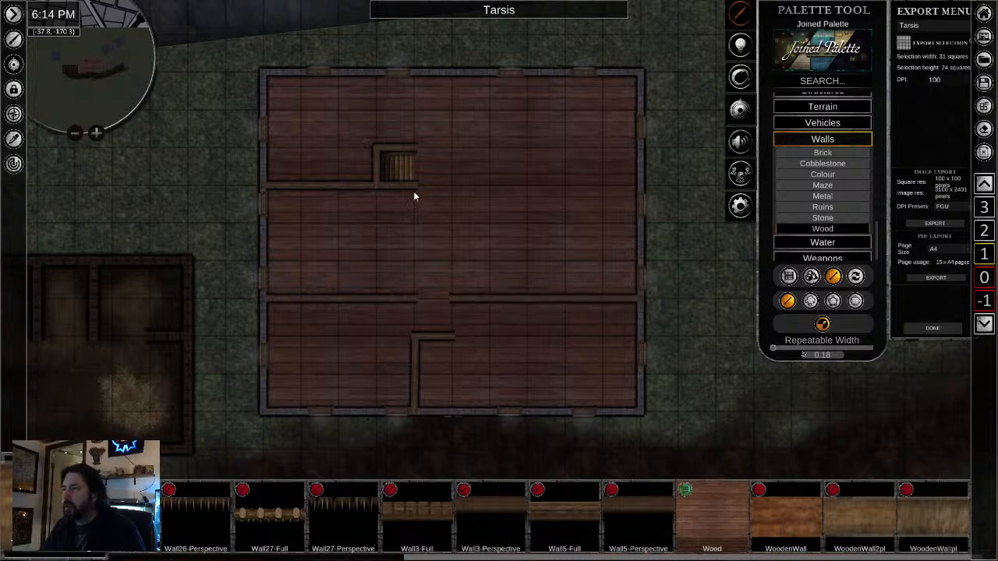
# - Draw the middle rooms' corridor walls with one-square door gaps and the northern rooms' dividing walls, then put the wall tool away
pyautogui.moveTo(413, 189); pyautogui.dragTo(614, 188)
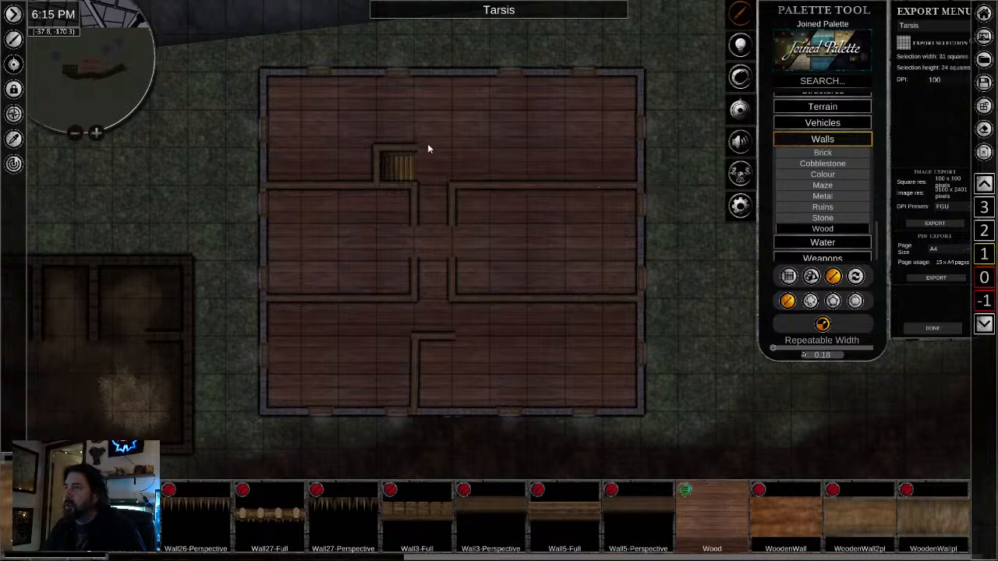
pyautogui.moveTo(414, 89); pyautogui.dragTo(414, 76)
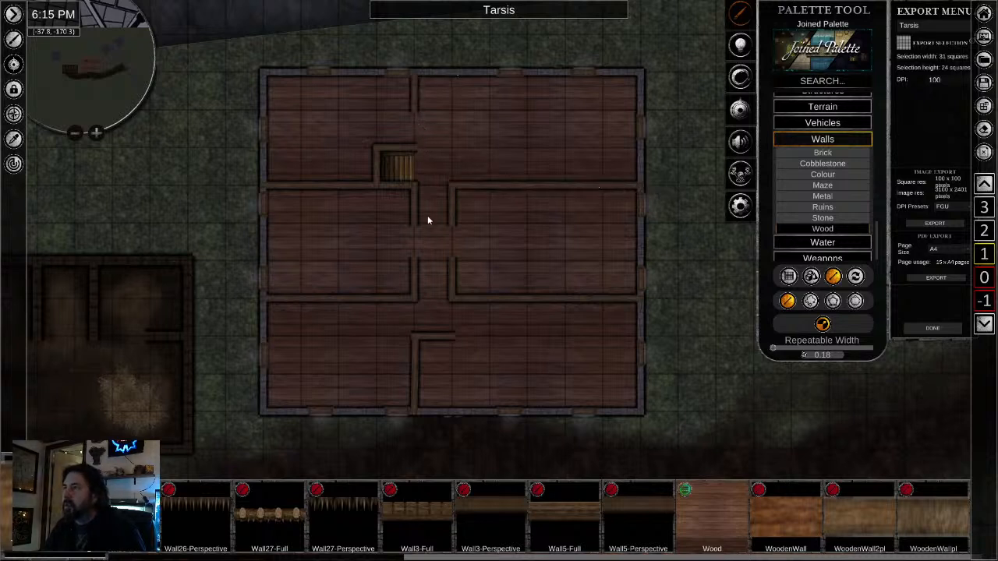
pyautogui.moveTo(452, 148); pyautogui.dragTo(452, 148)
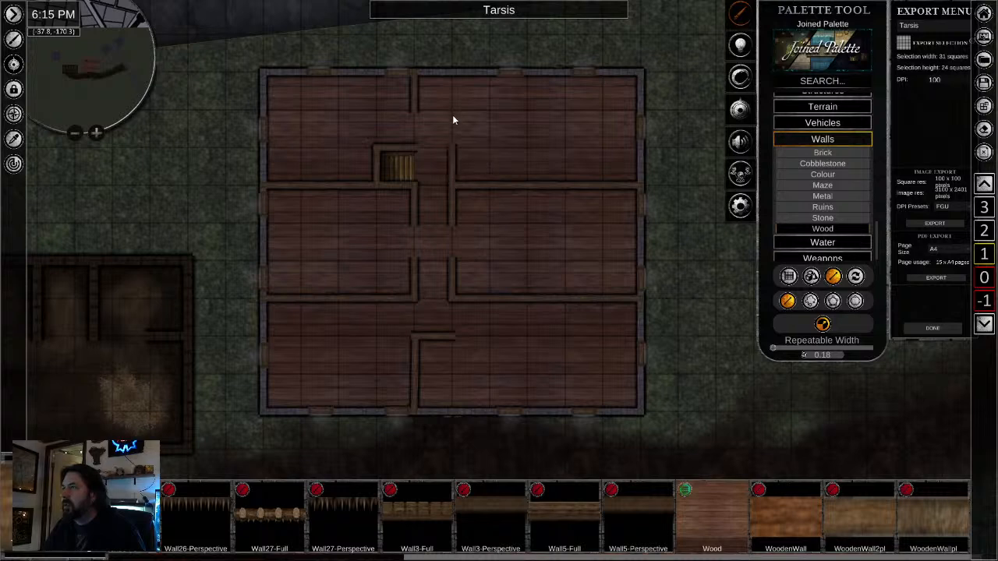
pyautogui.click(429, 110)
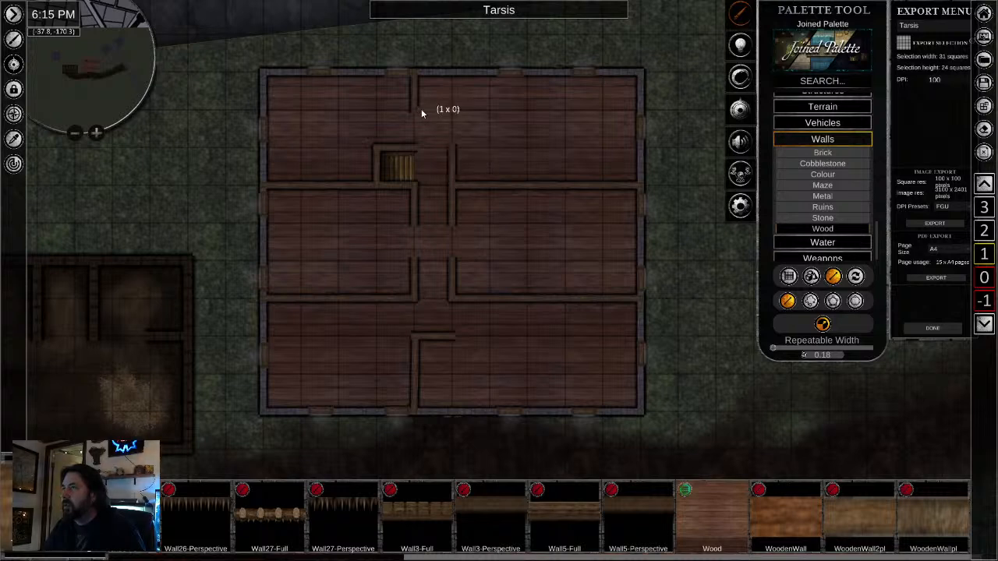
pyautogui.scroll(-2, 493, 368)
pyautogui.scroll(2, 478, 364)
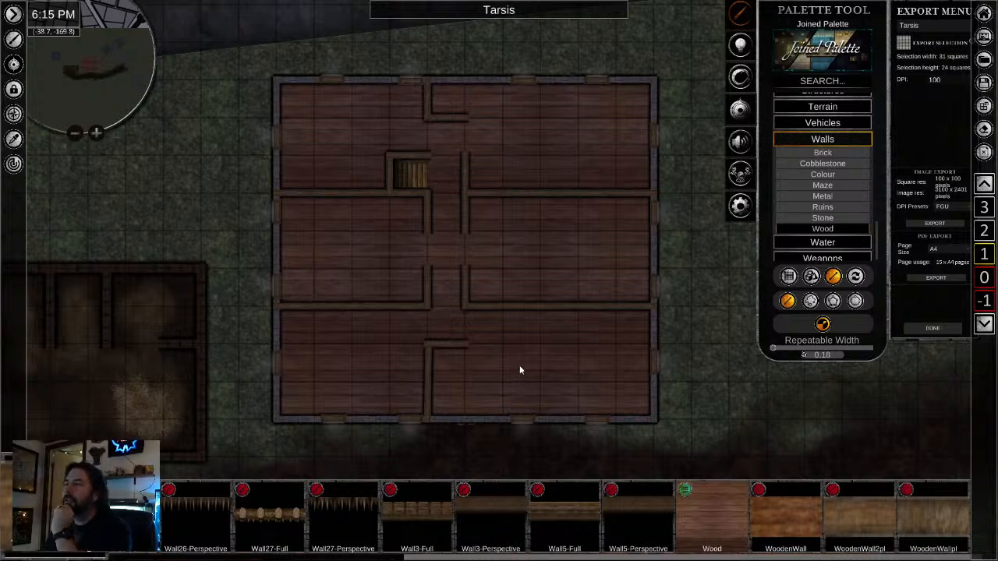
pyautogui.scroll(3, 359, 383)
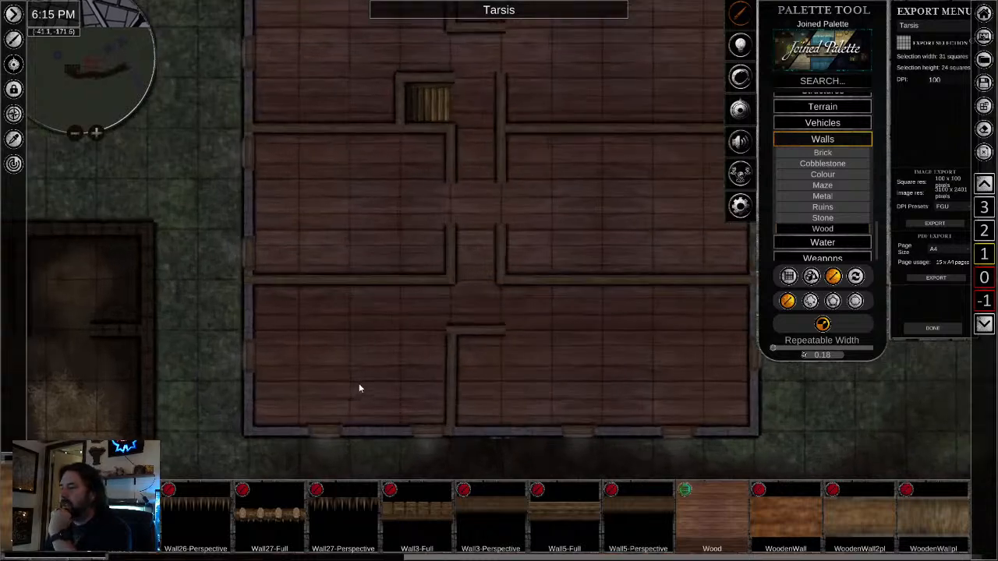
pyautogui.scroll(-2, 405, 363)
pyautogui.rightClick(429, 362)
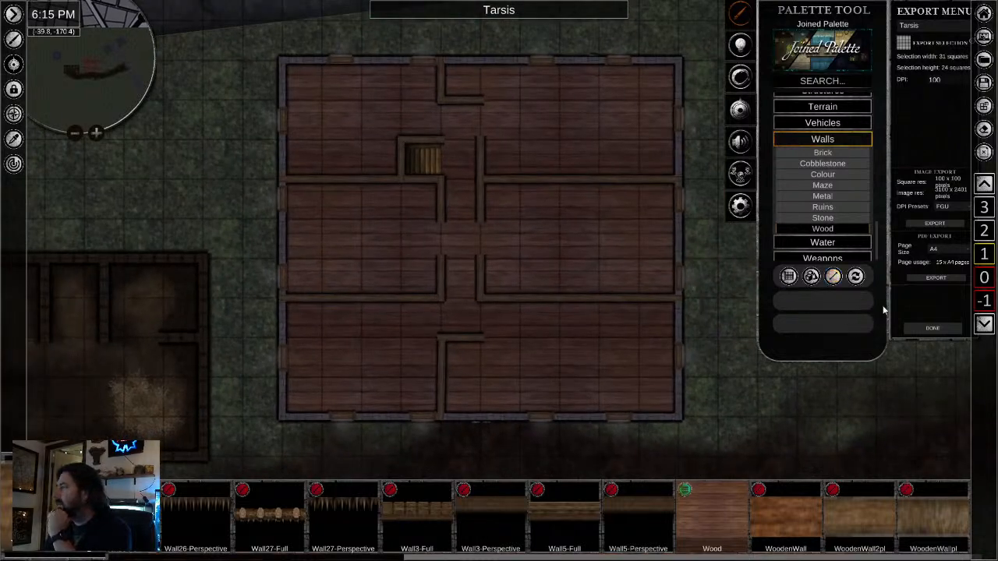
# - Copy the door beside the bar on the ground floor and place it in the southwest corridor gap on level 1
pyautogui.click(984, 277)
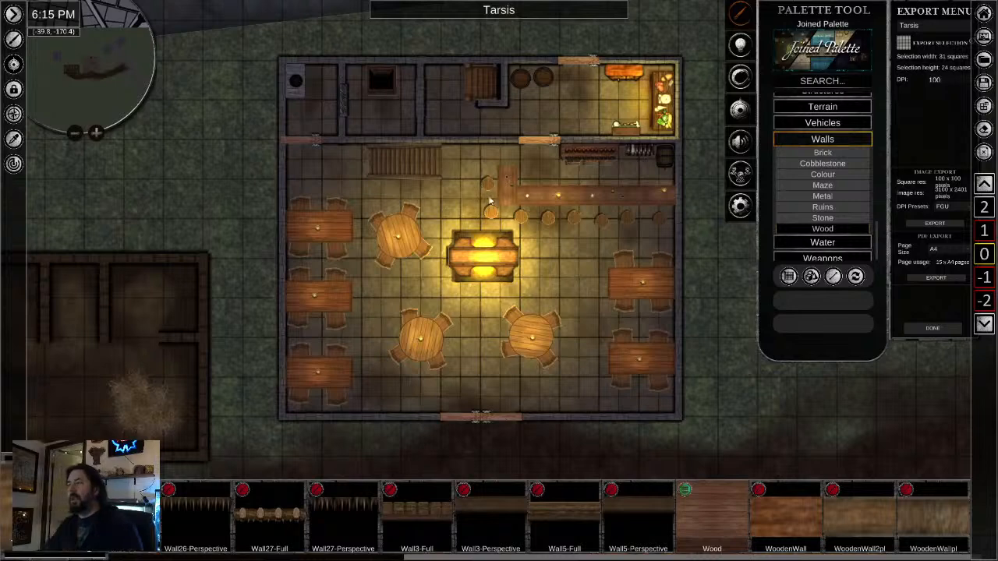
pyautogui.rightClick(537, 146)
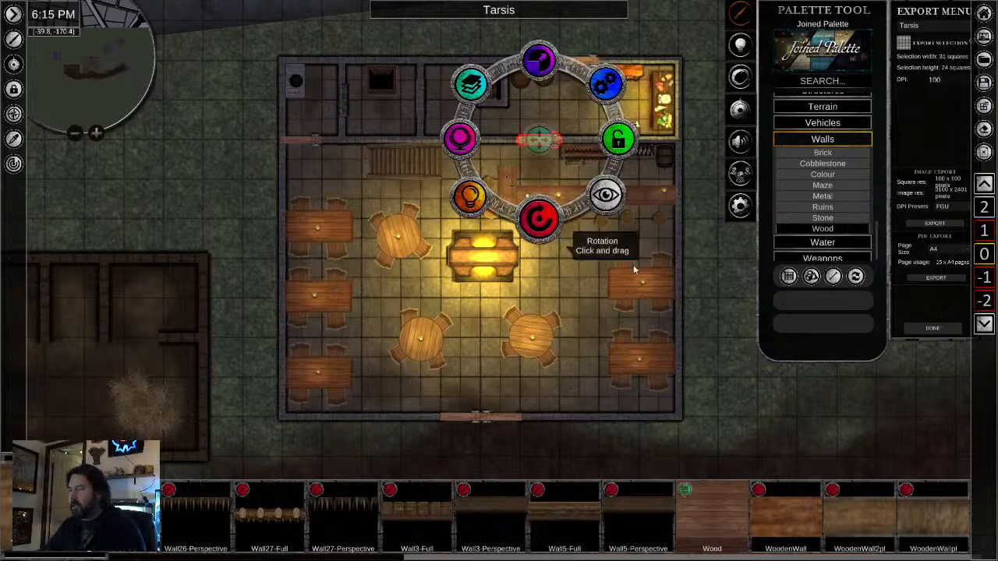
pyautogui.click(983, 233)
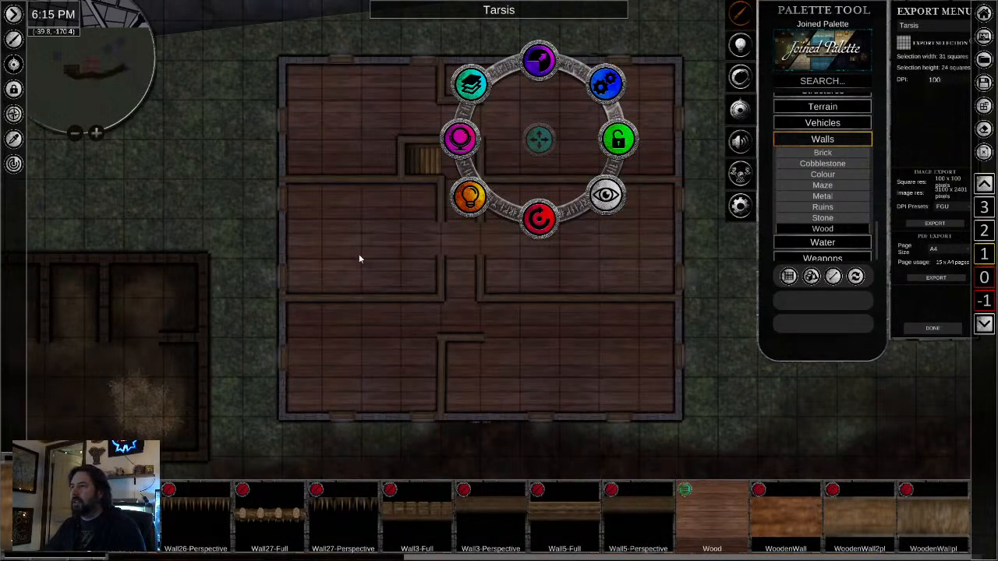
pyautogui.moveTo(358, 254); pyautogui.dragTo(309, 257)
pyautogui.rightClick(406, 328)
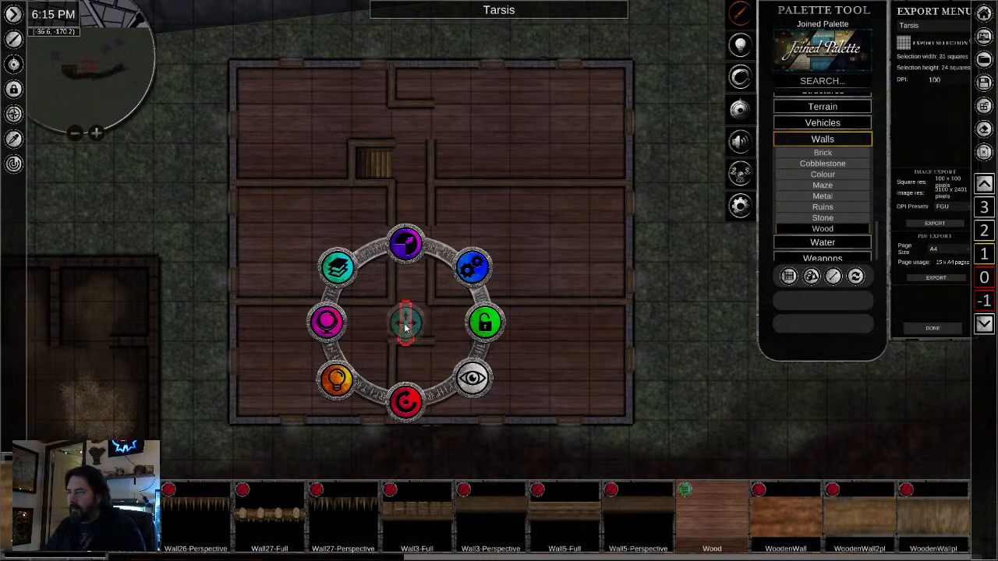
pyautogui.moveTo(406, 327); pyautogui.dragTo(392, 324)
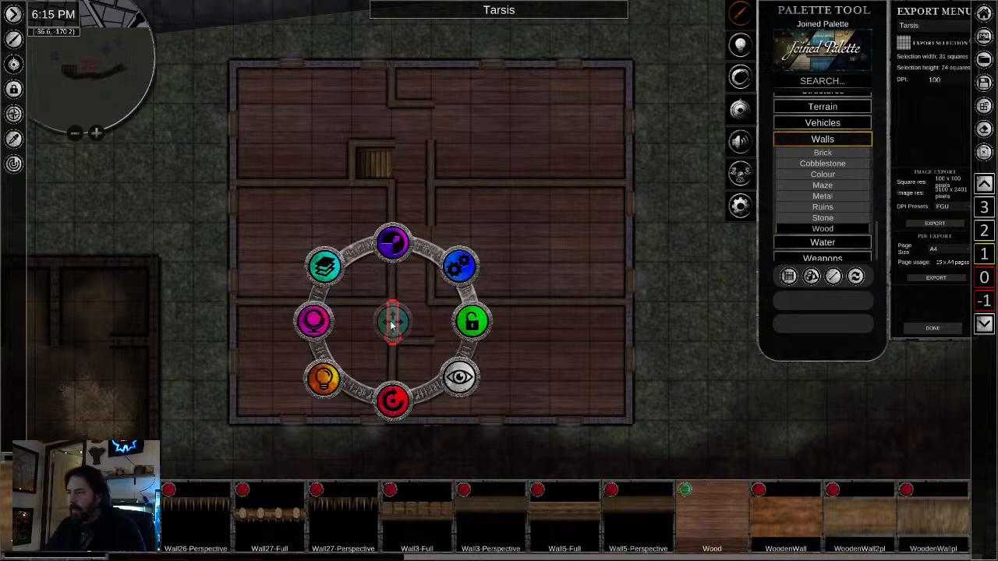
# - Paste copies of the door into the remaining gaps along both sides of the upper corridor
pyautogui.hotkey('ctrl', 'v')
pyautogui.rightClick(390, 123)
pyautogui.moveTo(390, 123); pyautogui.dragTo(389, 123)
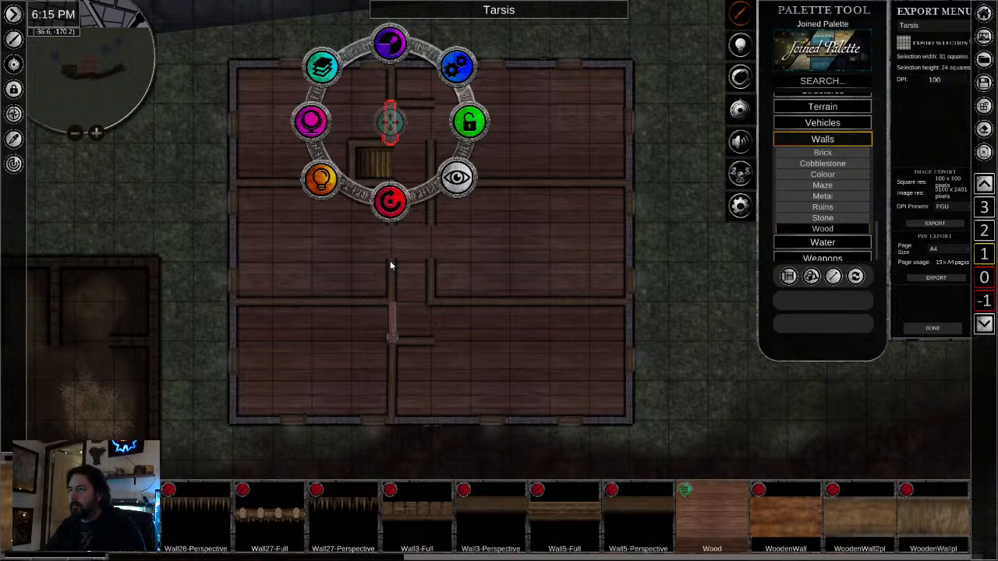
pyautogui.hotkey('ctrl', 'v')
pyautogui.rightClick(390, 241)
pyautogui.moveTo(392, 244); pyautogui.dragTo(393, 244)
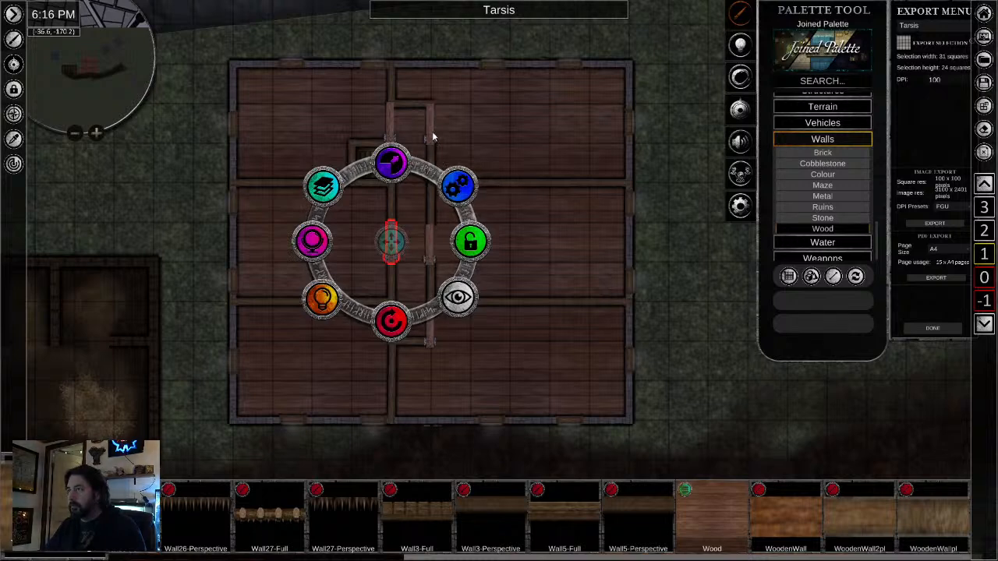
# - Align the doors on both sides of the corridor with their wall gaps, keeping the middle west door in its wall line
pyautogui.click(450, 372)
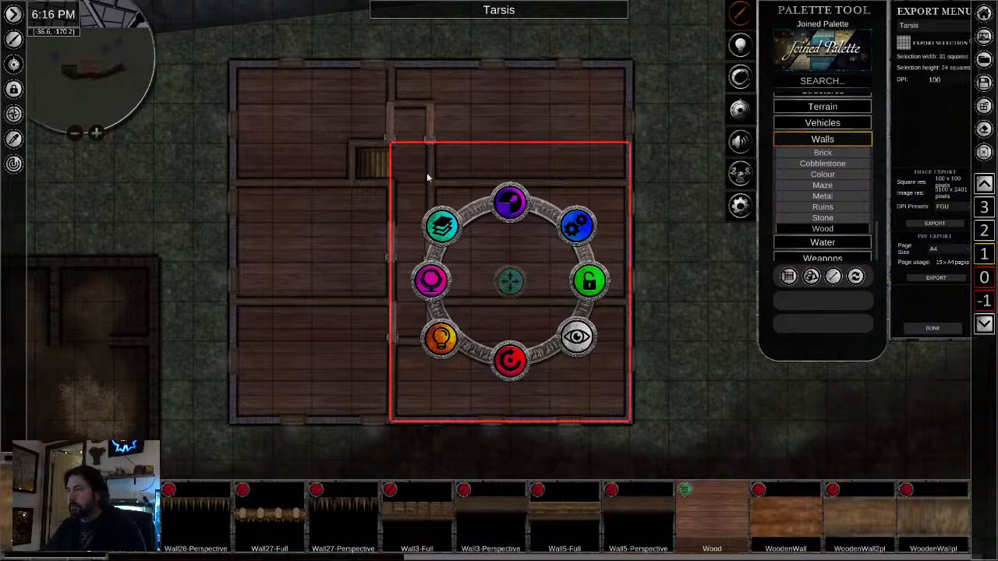
pyautogui.click(432, 122)
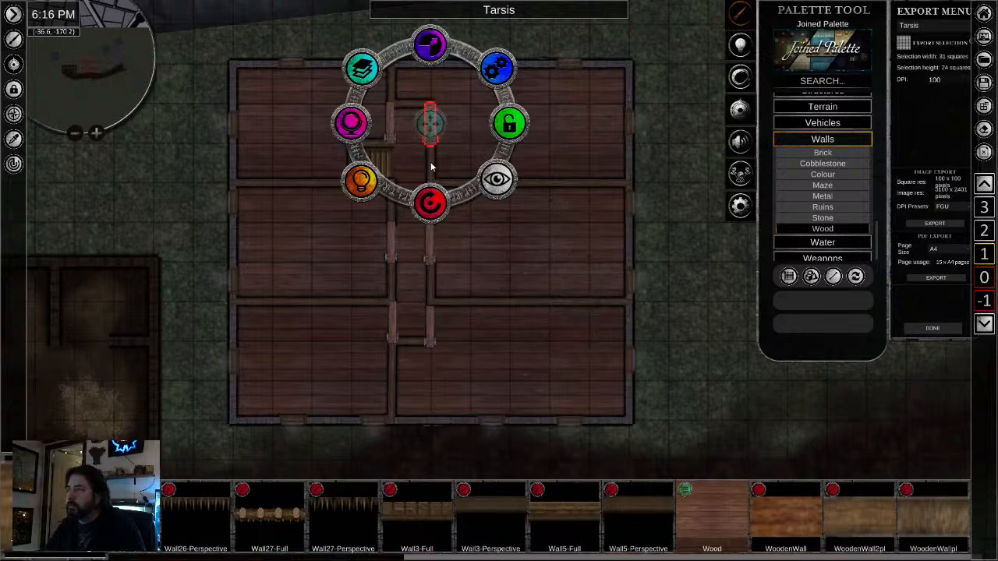
pyautogui.click(429, 124)
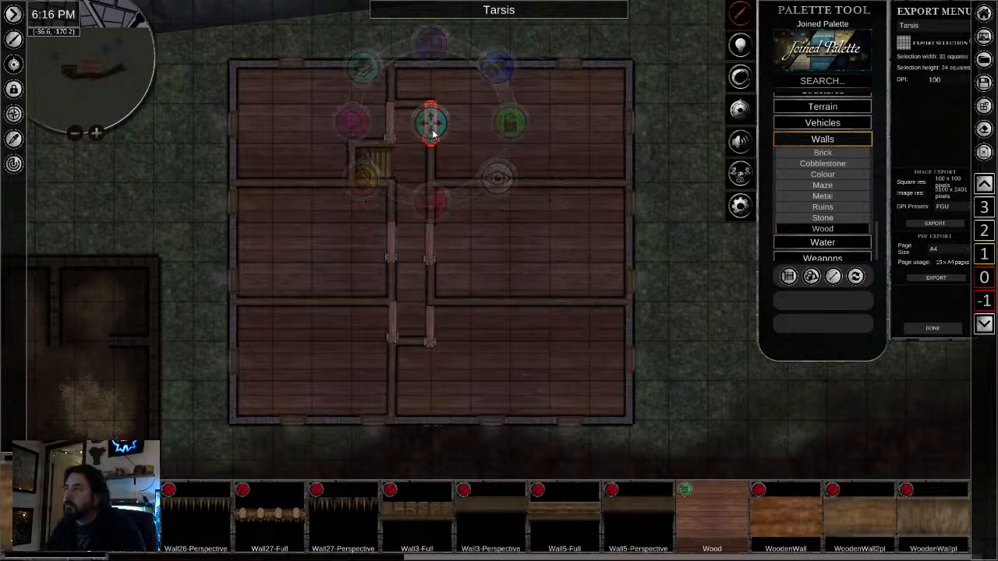
pyautogui.click(431, 248)
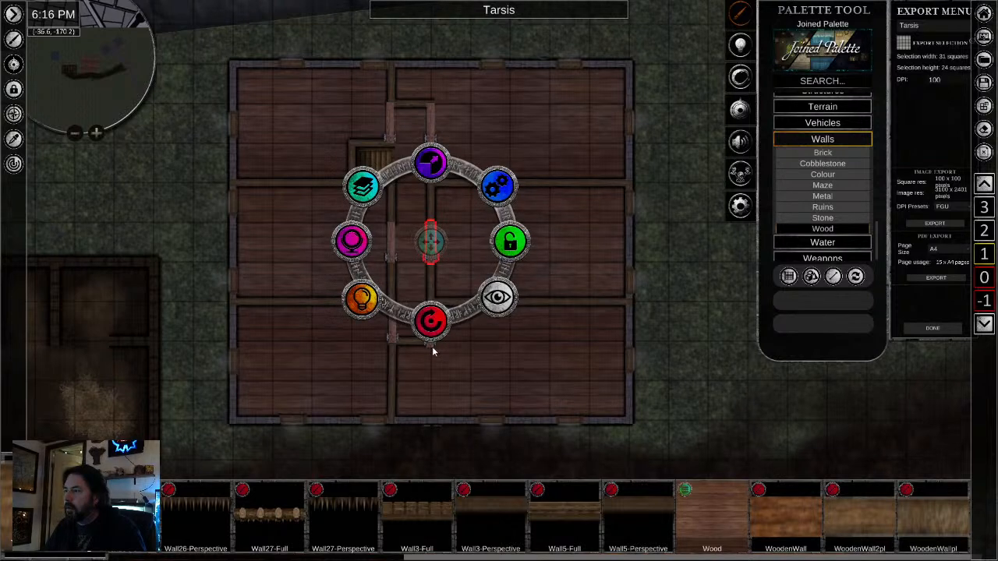
pyautogui.click(432, 321)
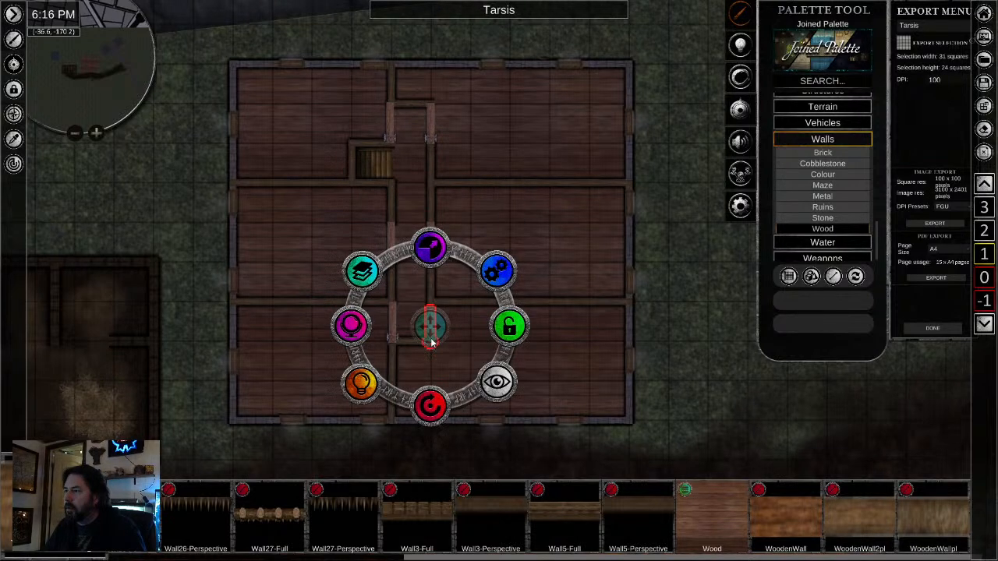
pyautogui.click(392, 323)
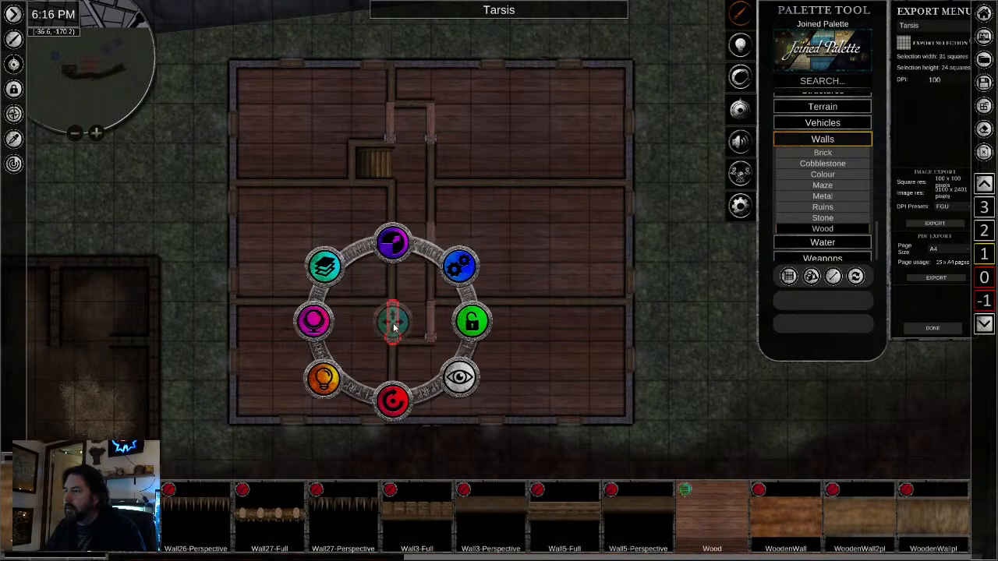
pyautogui.click(405, 180)
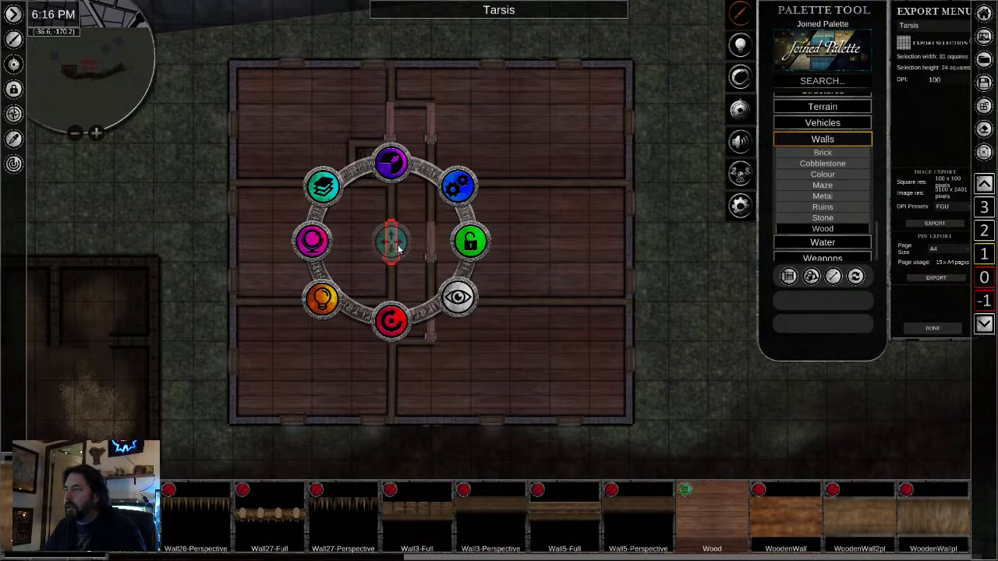
pyautogui.click(389, 248)
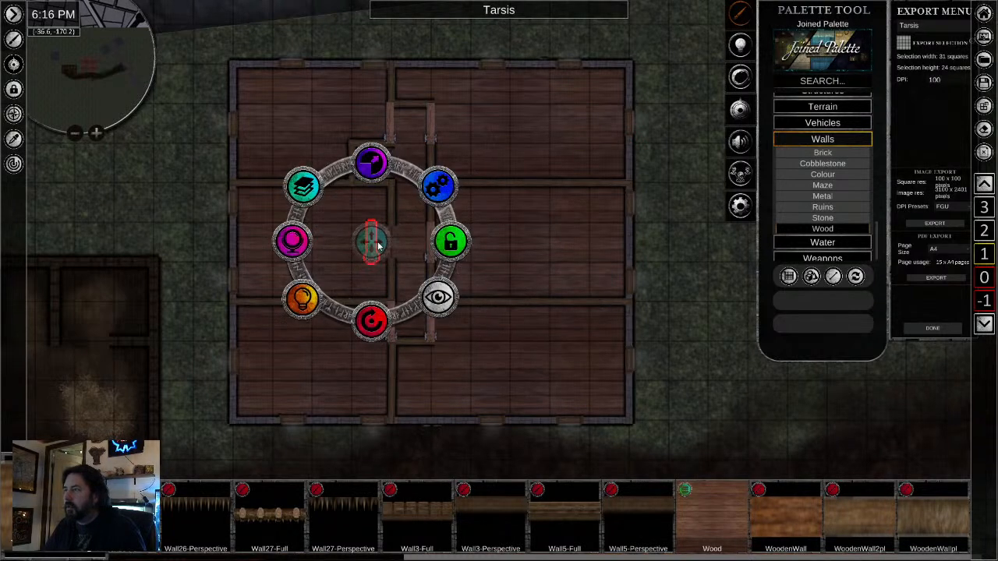
pyautogui.moveTo(372, 244); pyautogui.dragTo(392, 244)
pyautogui.scroll(2, 492, 374)
pyautogui.scroll(3, 493, 374)
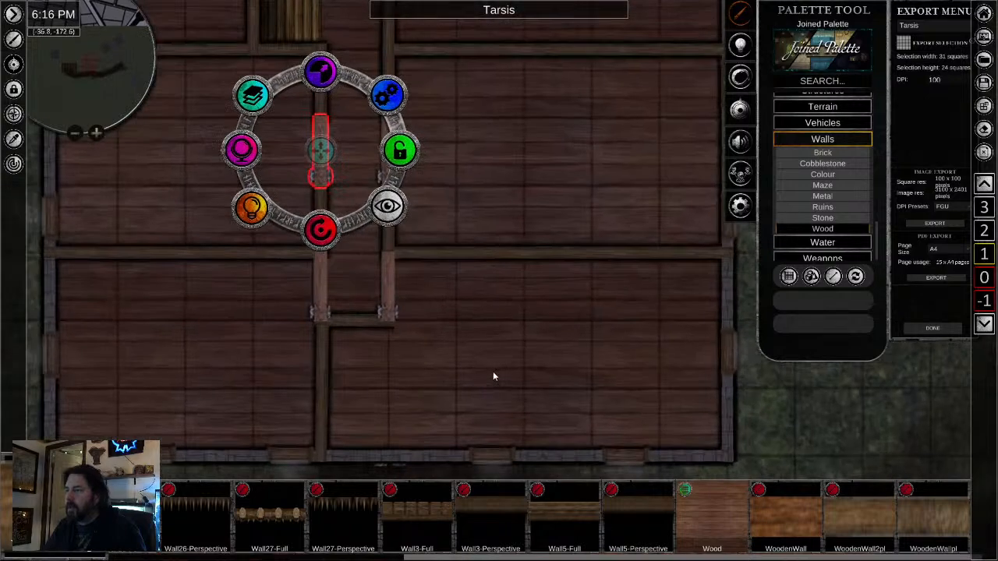
pyautogui.scroll(-3, 501, 382)
pyautogui.scroll(-3, 501, 388)
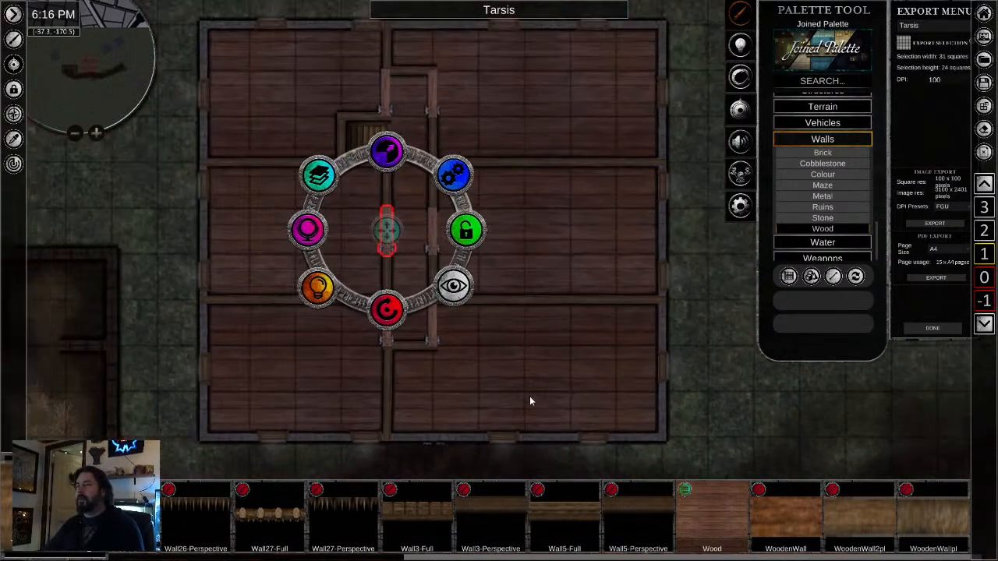
# - Move the two eastern room-dividing walls to the bottom of the layer order so they sit under the outer wall
pyautogui.click(204, 324)
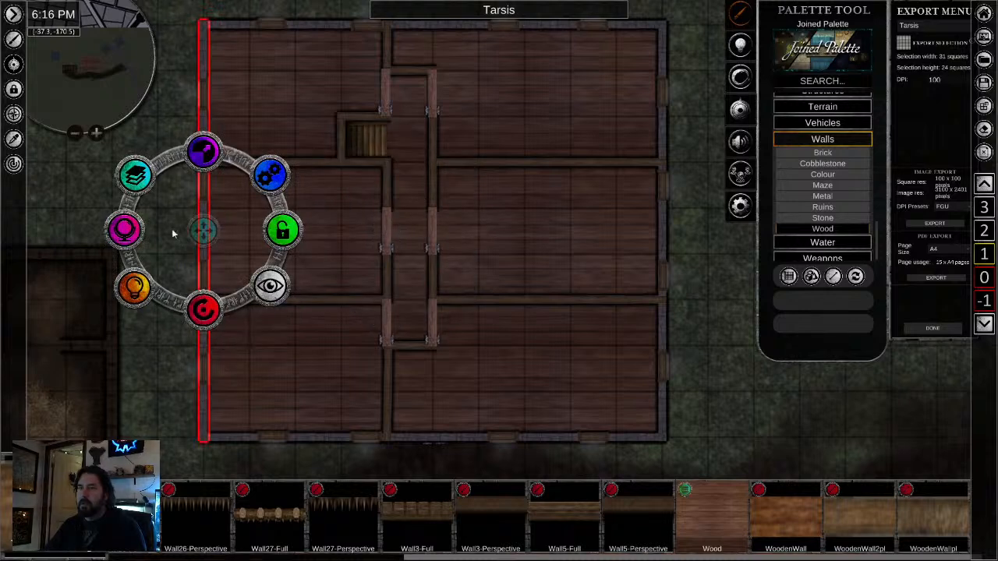
pyautogui.click(135, 176)
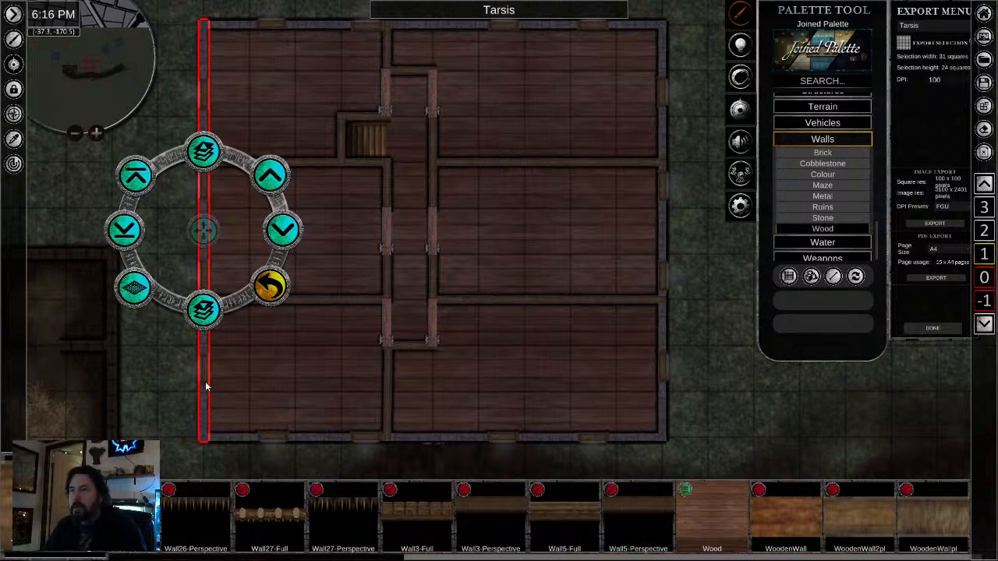
pyautogui.click(321, 405)
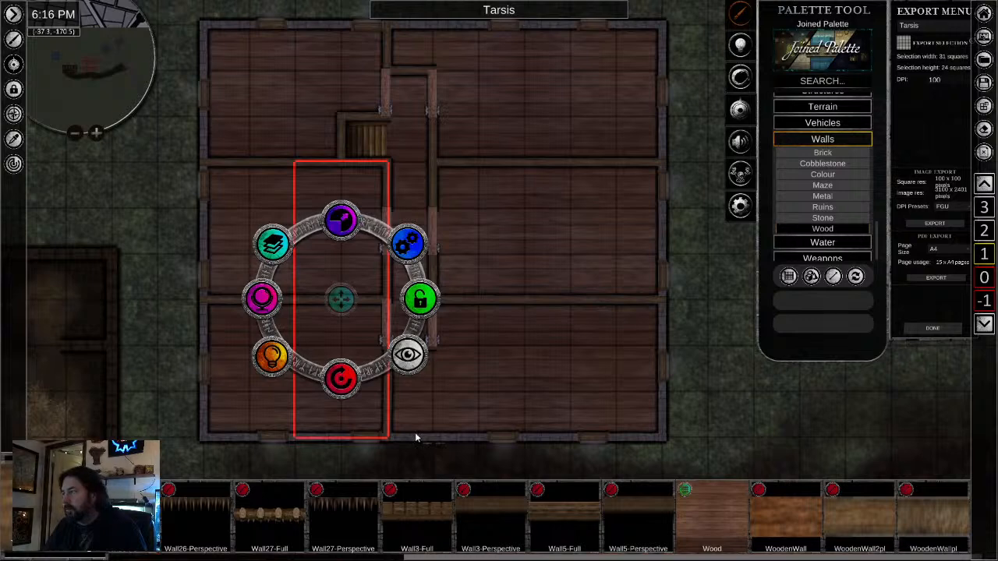
pyautogui.click(515, 299)
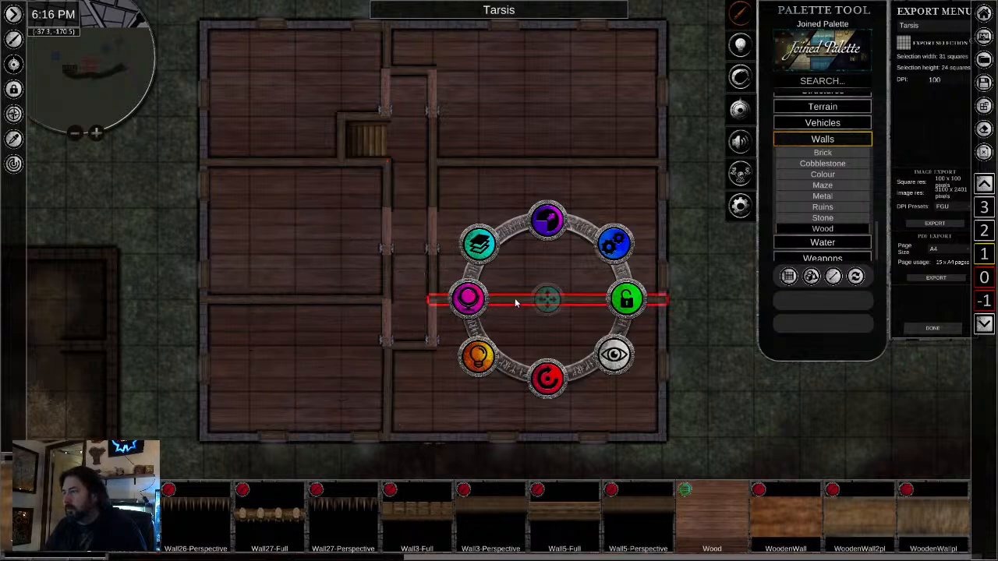
pyautogui.click(477, 244)
pyautogui.click(467, 300)
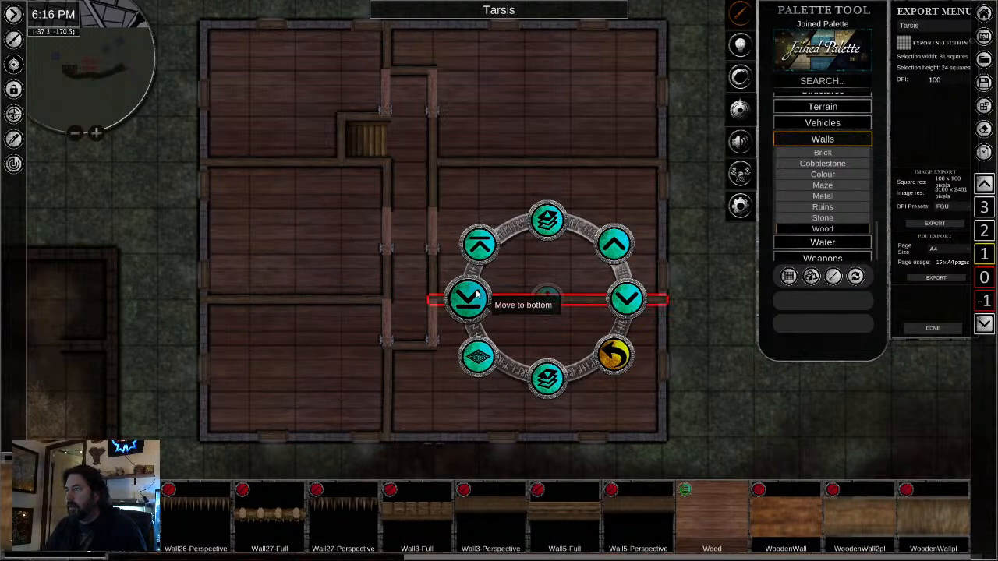
pyautogui.click(499, 165)
pyautogui.click(478, 106)
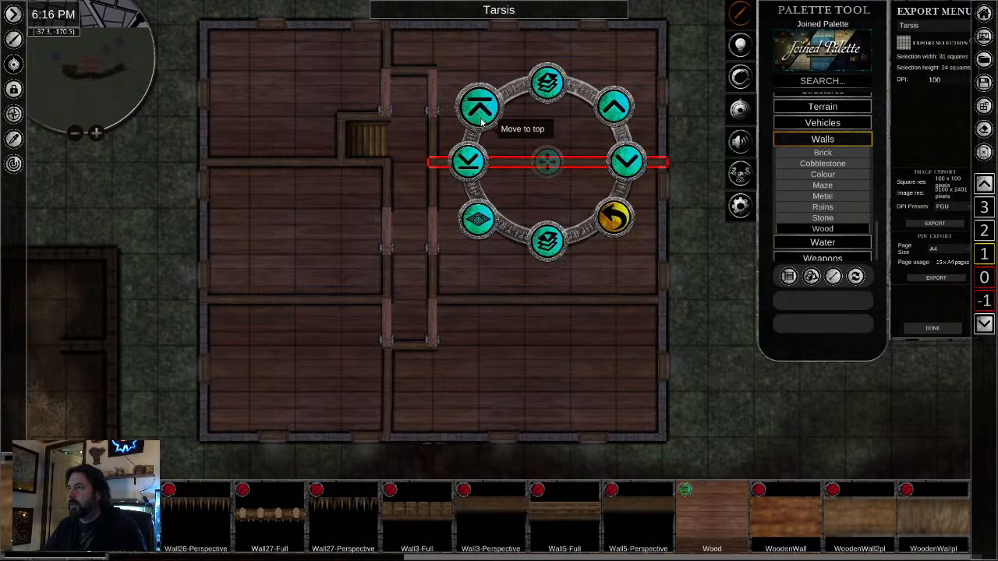
pyautogui.click(467, 166)
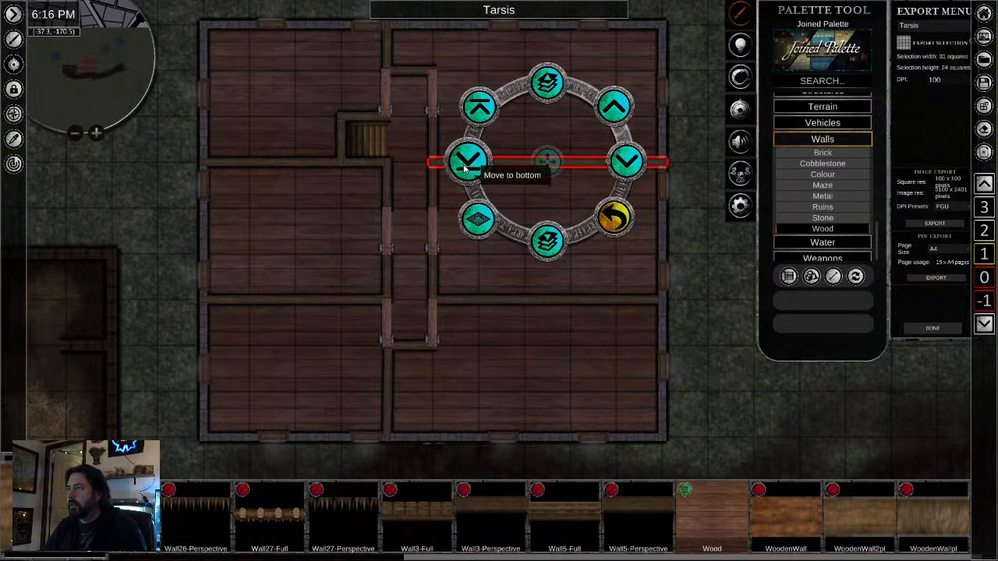
# - Move the south and north partition walls and the two western dividing walls to the bottom of the layer order, then clear the selection
pyautogui.click(389, 384)
pyautogui.click(319, 338)
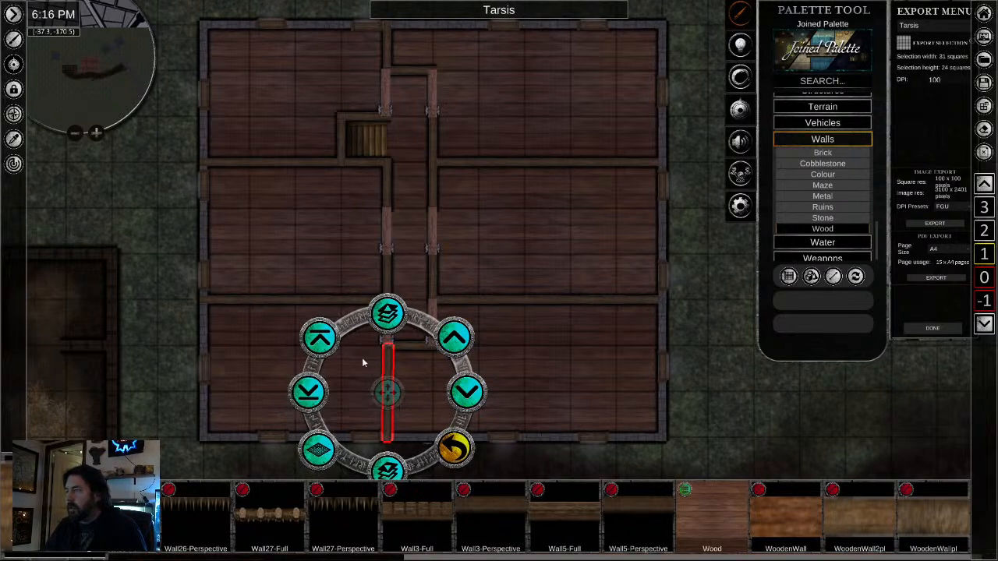
pyautogui.click(264, 300)
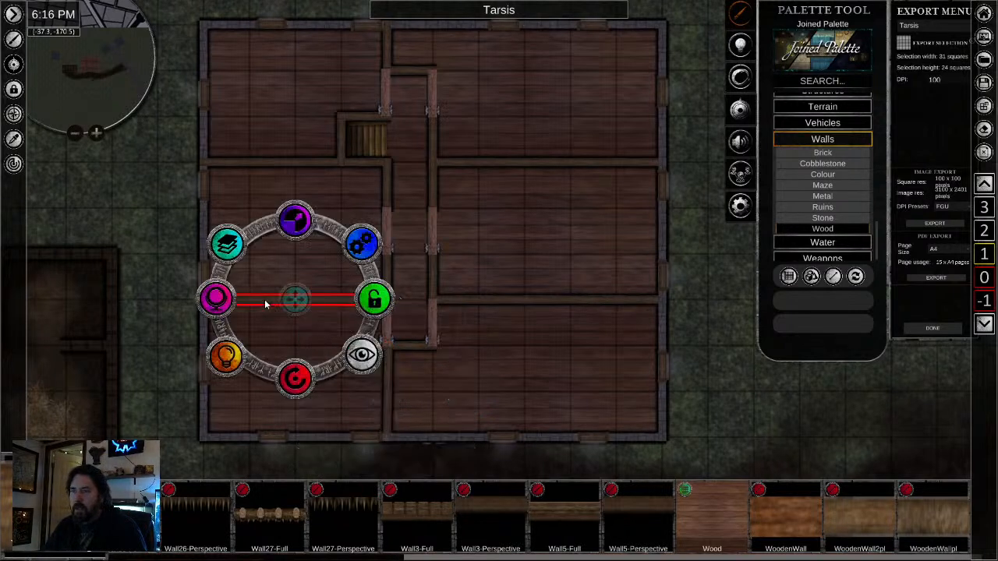
pyautogui.click(227, 245)
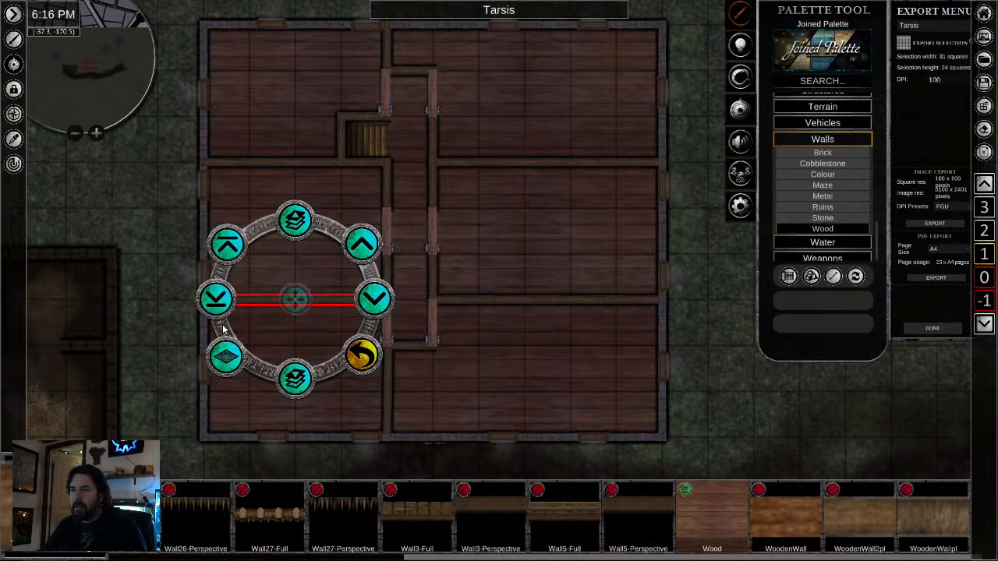
pyautogui.click(254, 163)
pyautogui.click(226, 107)
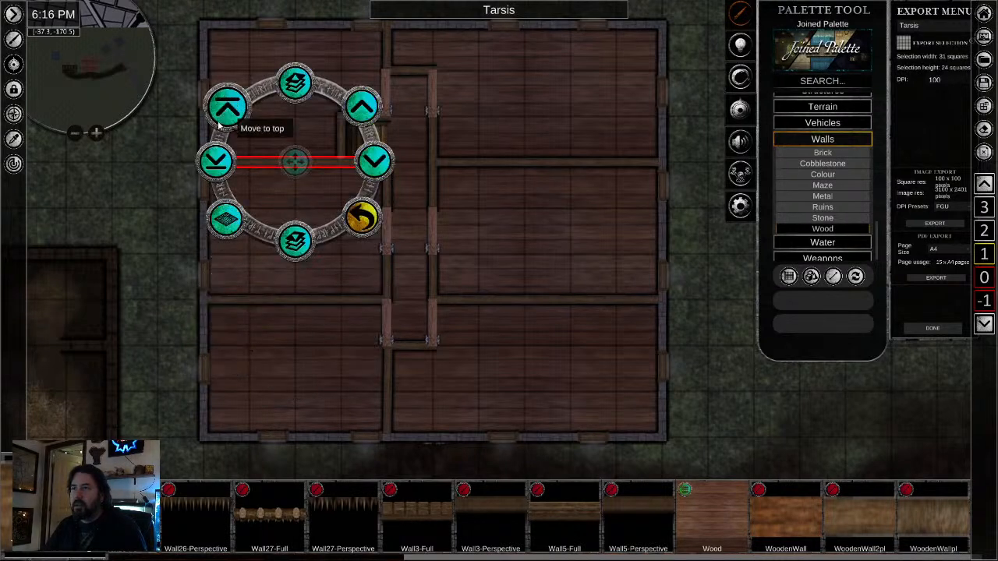
pyautogui.click(386, 44)
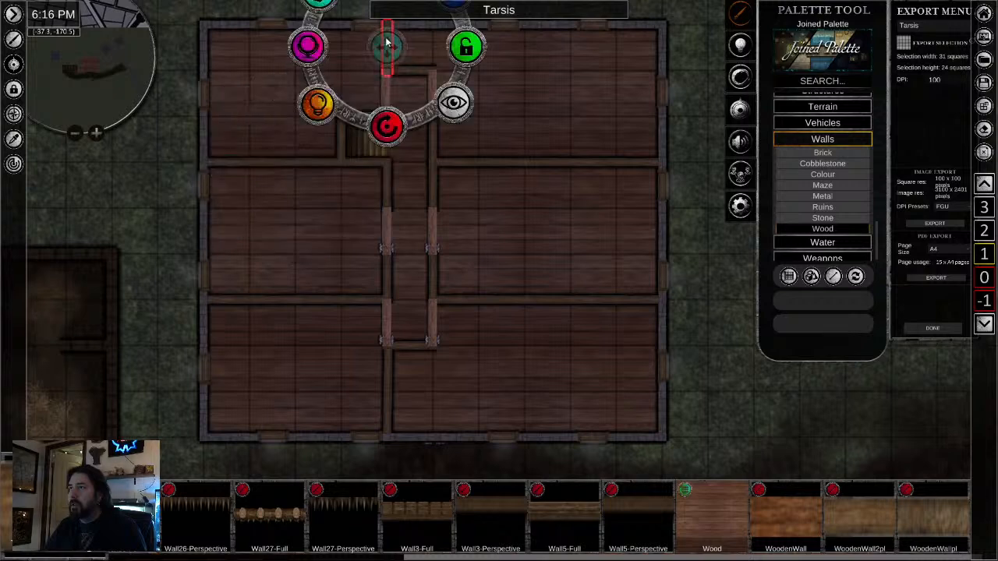
pyautogui.moveTo(507, 251); pyautogui.dragTo(499, 297)
pyautogui.click(345, 178)
pyautogui.scroll(-3, 497, 343)
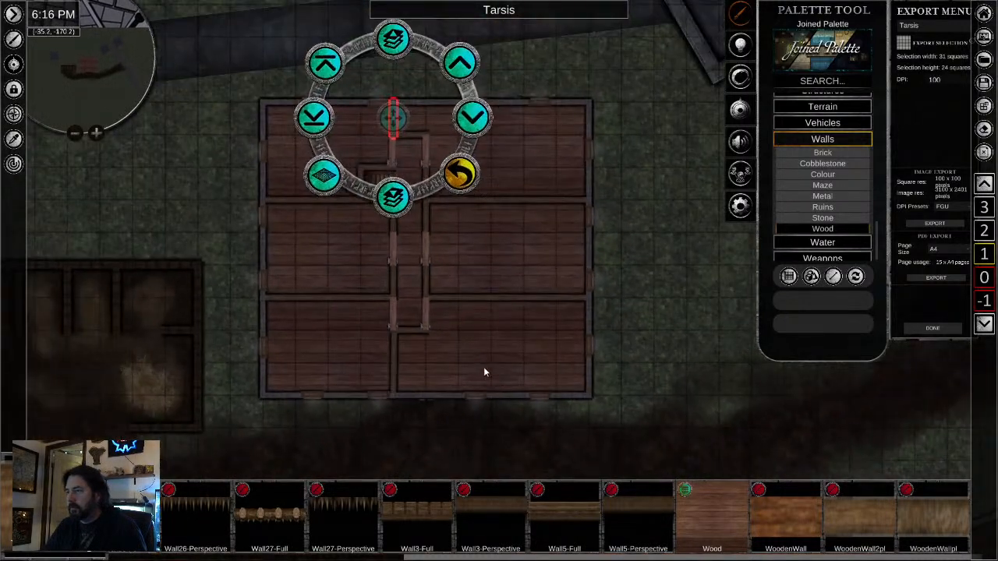
pyautogui.click(569, 435)
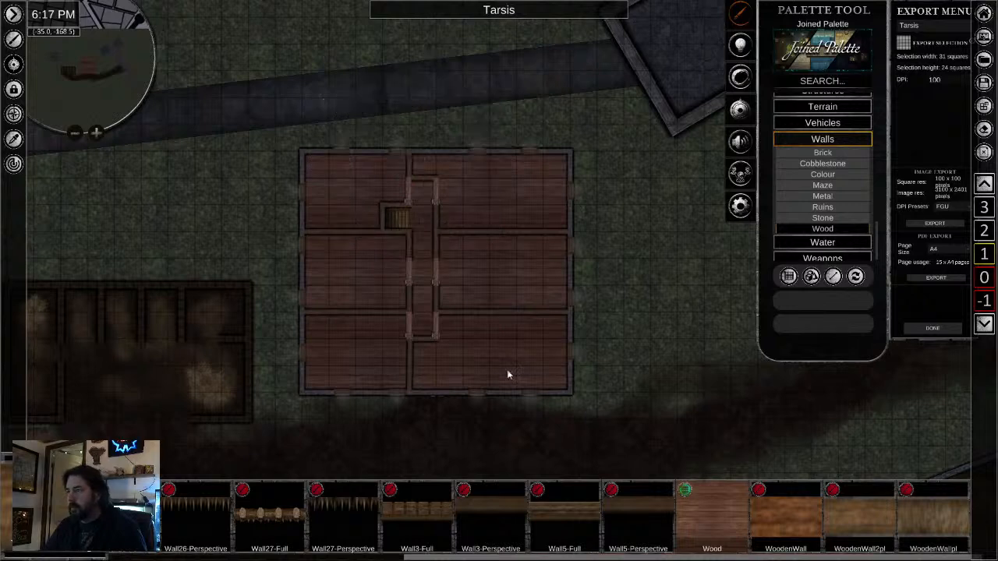
# - Search the palette for "bed" and place a Bed-Double2 in the northwest corner of the middle west room
pyautogui.scroll(3, 476, 348)
pyautogui.click(824, 81)
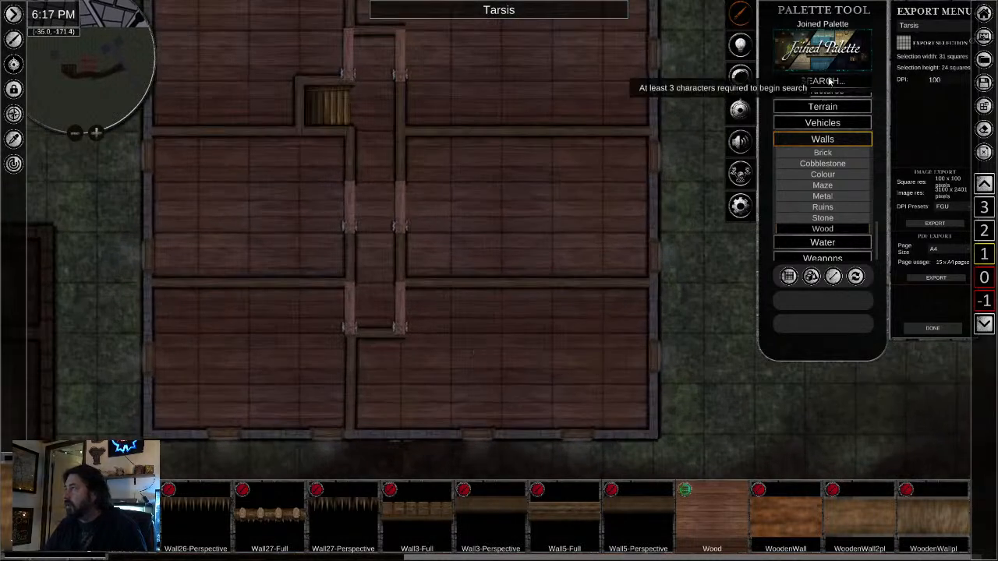
pyautogui.write('bed')
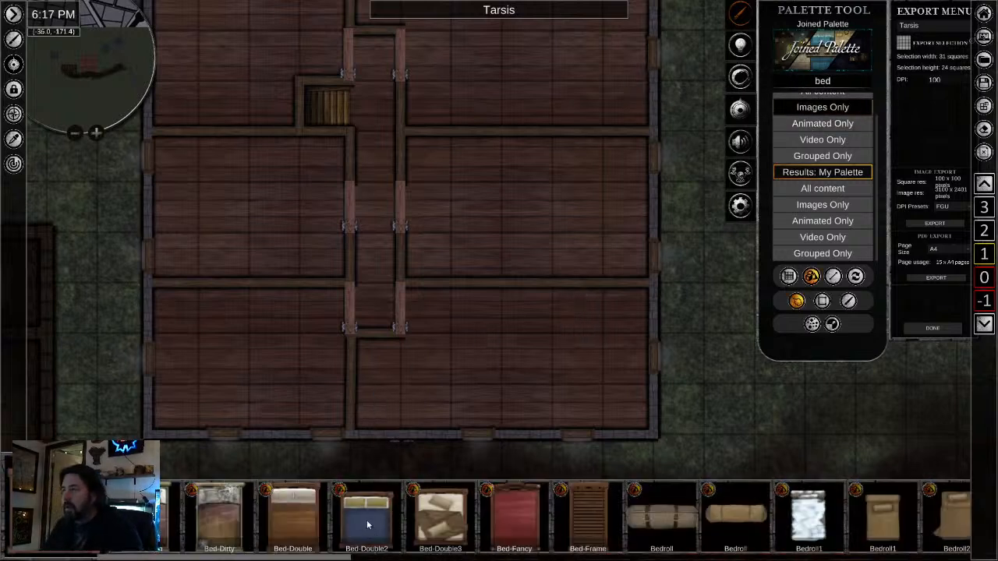
pyautogui.moveTo(367, 511); pyautogui.dragTo(203, 181)
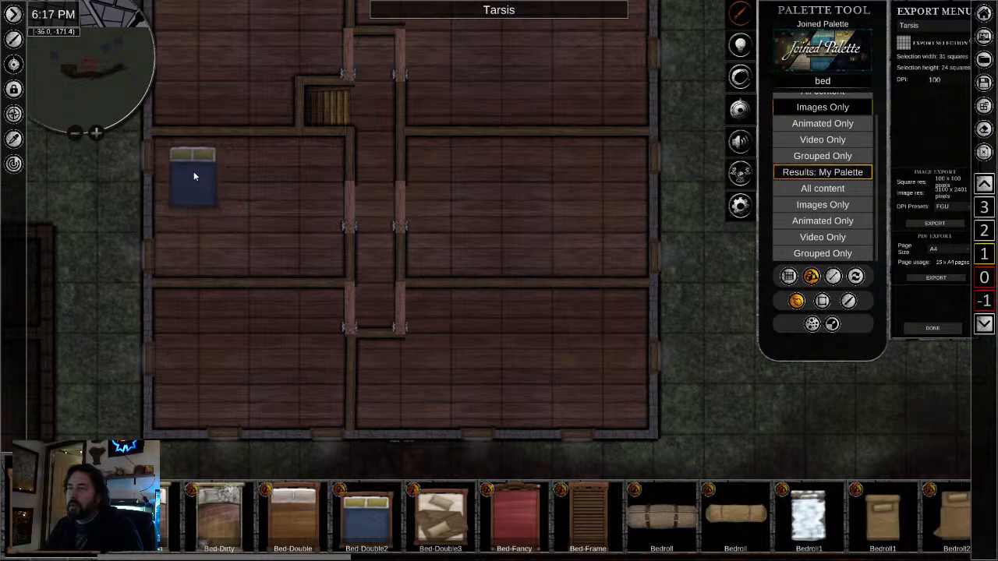
pyautogui.click(193, 172)
pyautogui.rightClick(213, 198)
pyautogui.click(193, 182)
pyautogui.moveTo(298, 345); pyautogui.dragTo(396, 398)
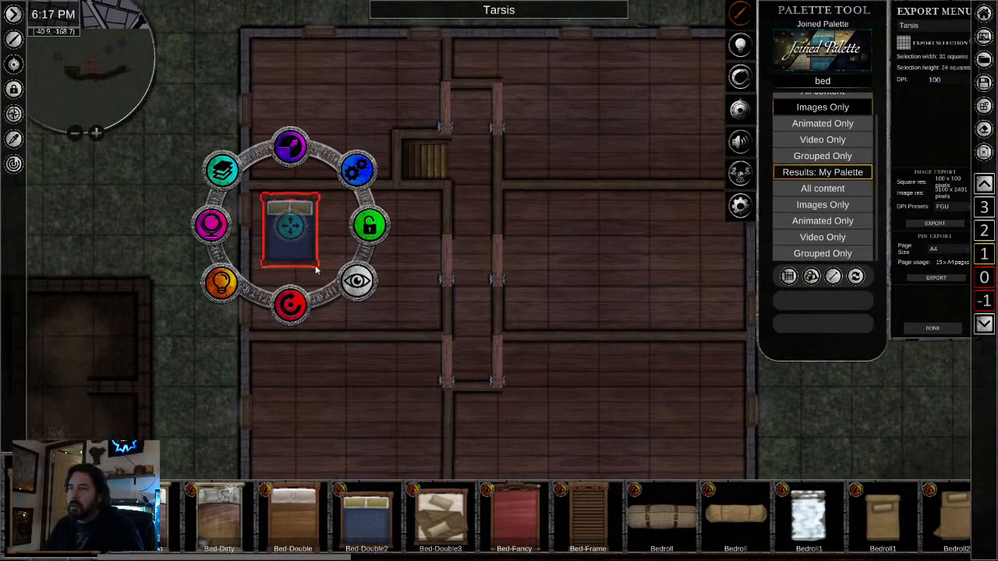
# - Enlarge the double bed in the middle west room, rotate its pillows to the west, and set it against the west wall
pyautogui.moveTo(290, 228); pyautogui.dragTo(302, 235)
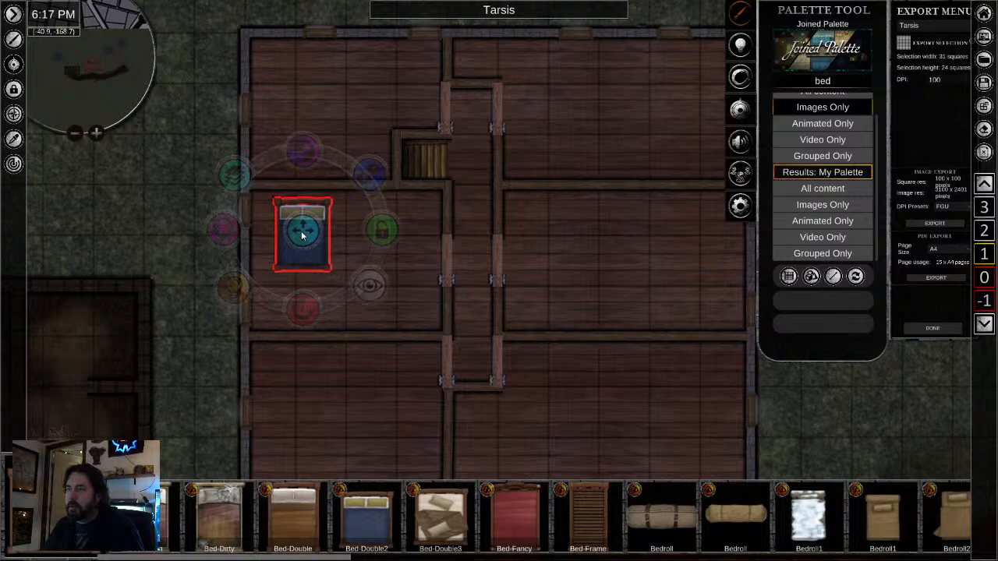
pyautogui.moveTo(297, 150); pyautogui.dragTo(308, 139)
pyautogui.moveTo(299, 223); pyautogui.dragTo(295, 226)
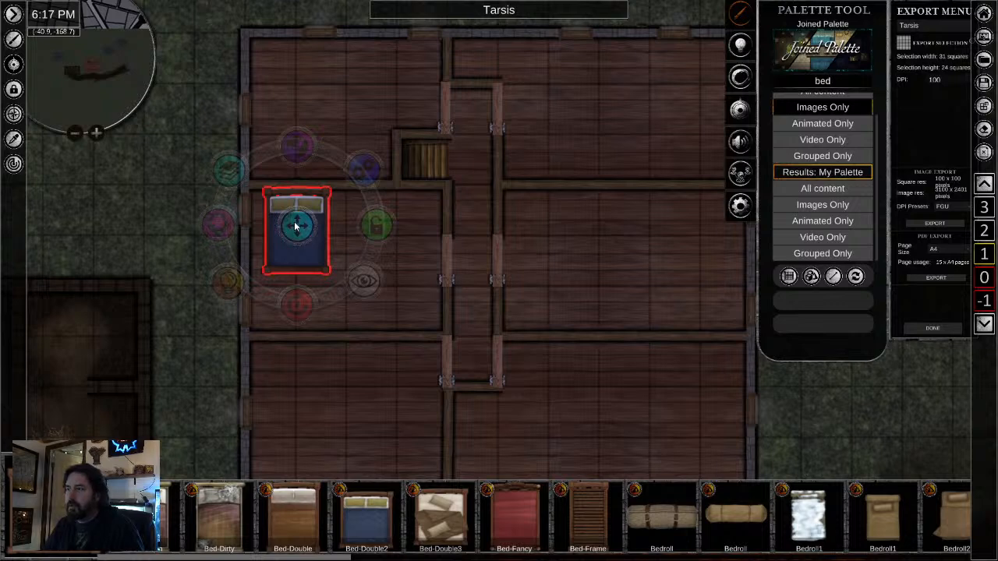
pyautogui.moveTo(297, 304); pyautogui.dragTo(414, 227)
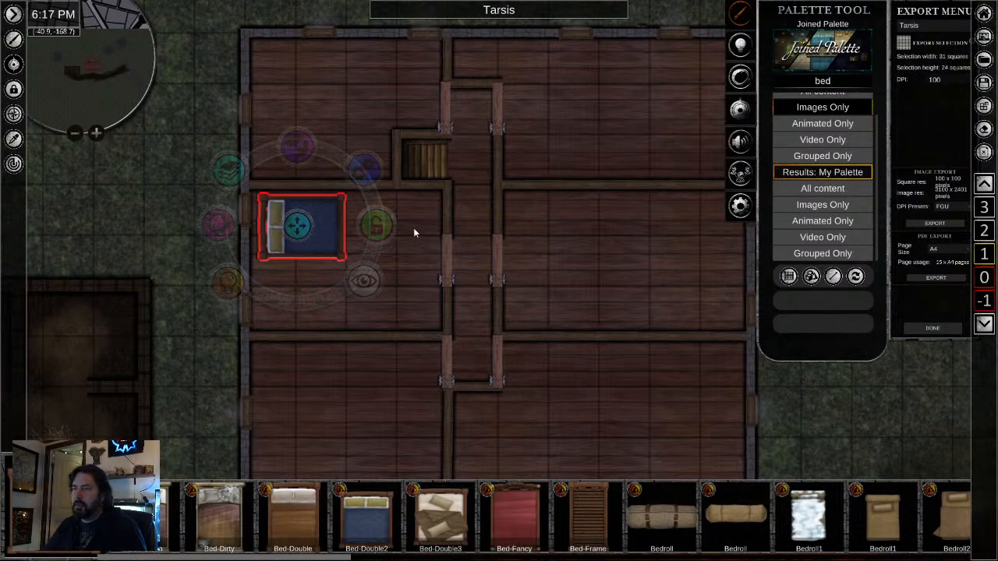
pyautogui.moveTo(297, 225); pyautogui.dragTo(281, 245)
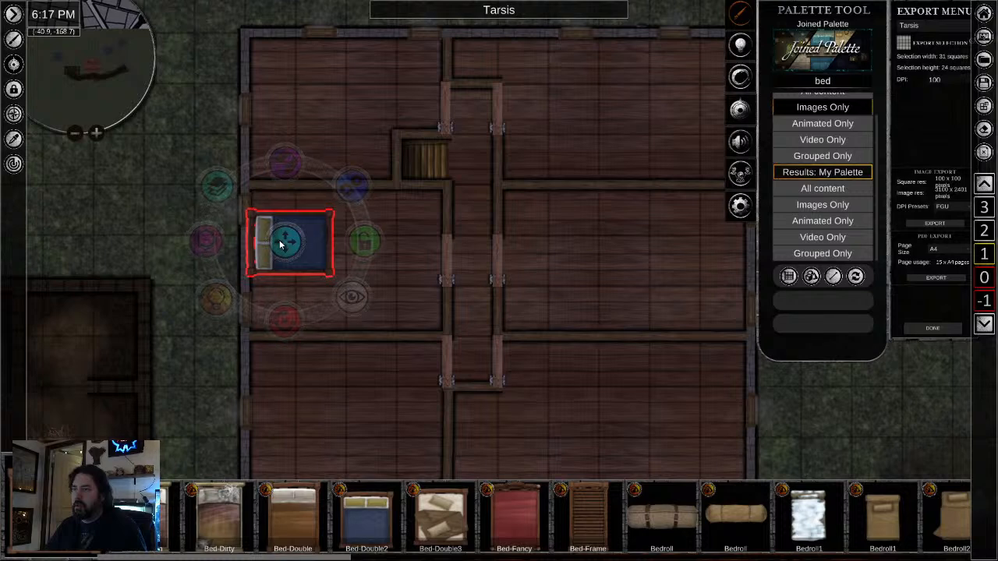
# - Copy the double bed into the southwest room and set its pillow end against the west wall
pyautogui.moveTo(399, 361); pyautogui.dragTo(395, 195)
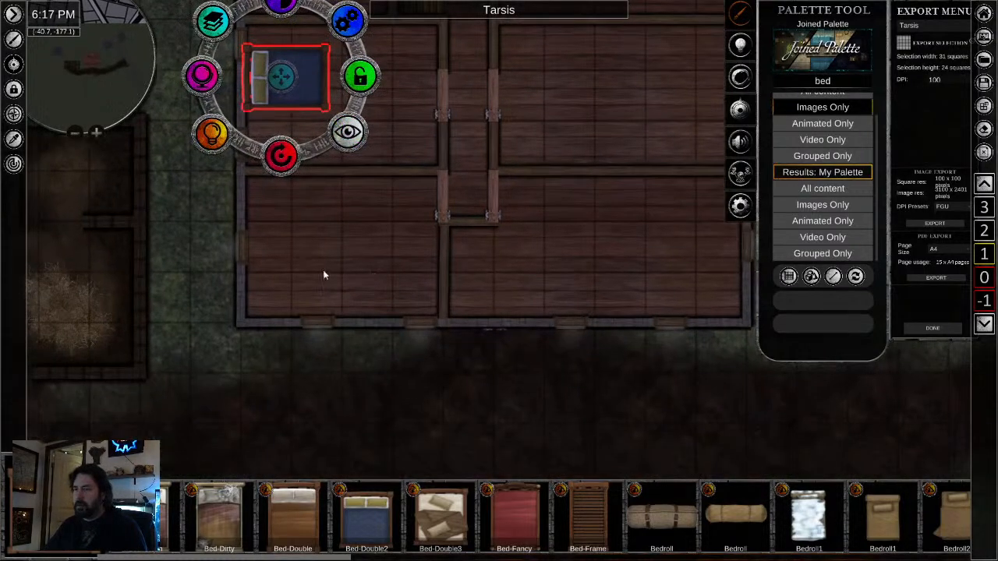
pyautogui.click(291, 265)
pyautogui.click(292, 263)
pyautogui.moveTo(292, 264); pyautogui.dragTo(286, 223)
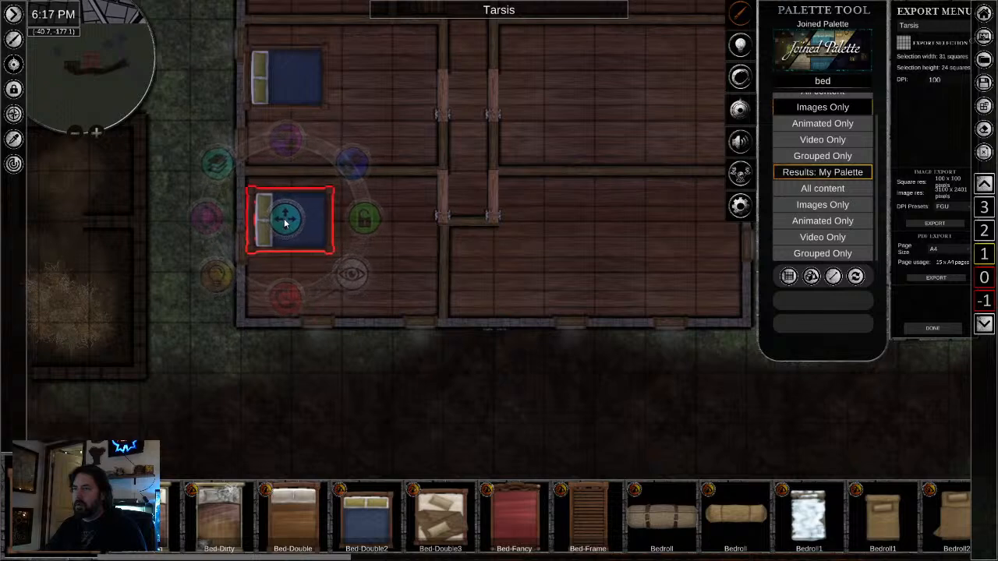
# - Add a second double bed near the southwest room's southeast corner, with its pillows against the south wall
pyautogui.click(396, 290)
pyautogui.click(395, 289)
pyautogui.moveTo(392, 367); pyautogui.dragTo(406, 278)
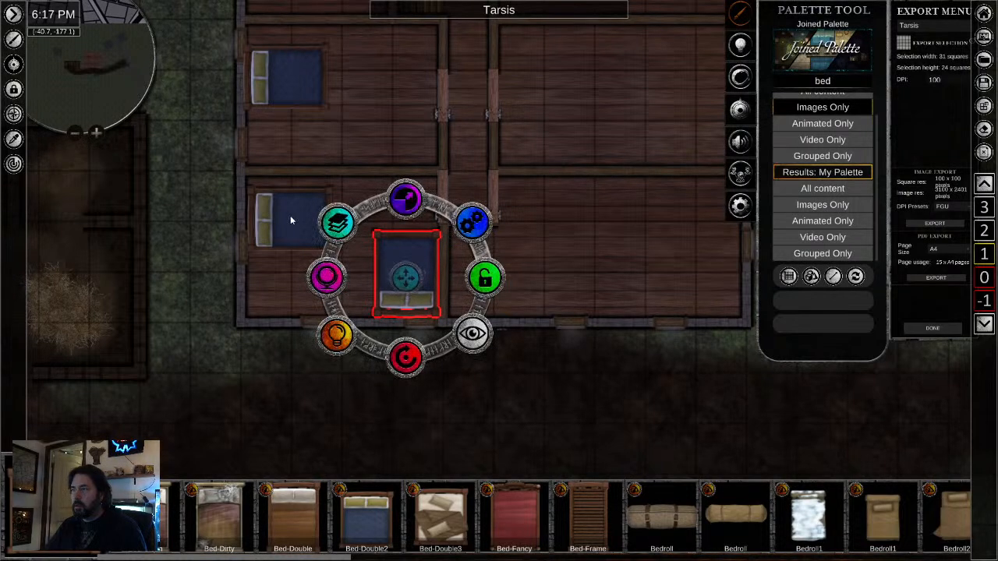
pyautogui.moveTo(290, 215)
pyautogui.mouseDown()
pyautogui.moveTo(289, 206)
pyautogui.moveTo(289, 219)
pyautogui.mouseUp()
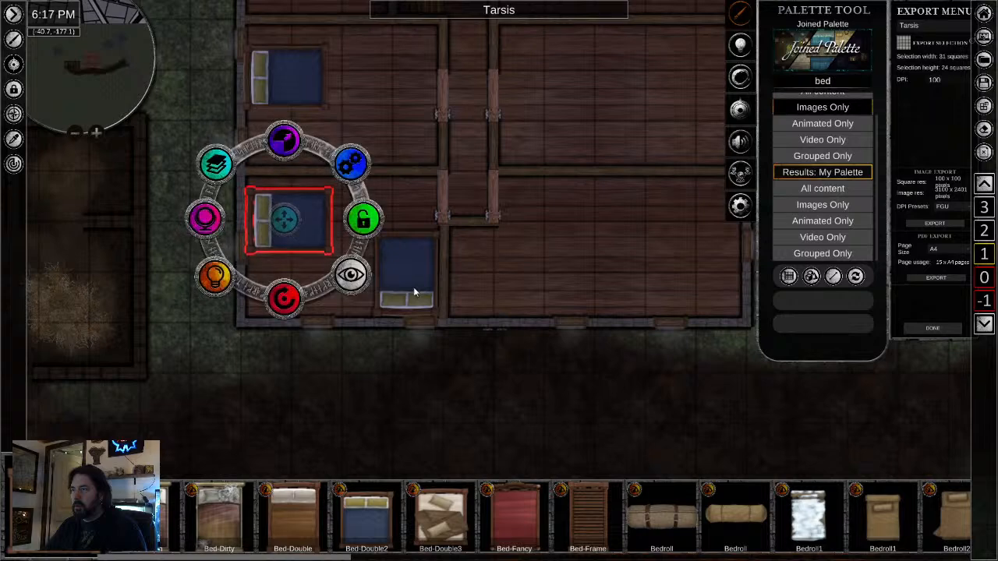
pyautogui.moveTo(414, 292); pyautogui.dragTo(396, 283)
pyautogui.click(390, 409)
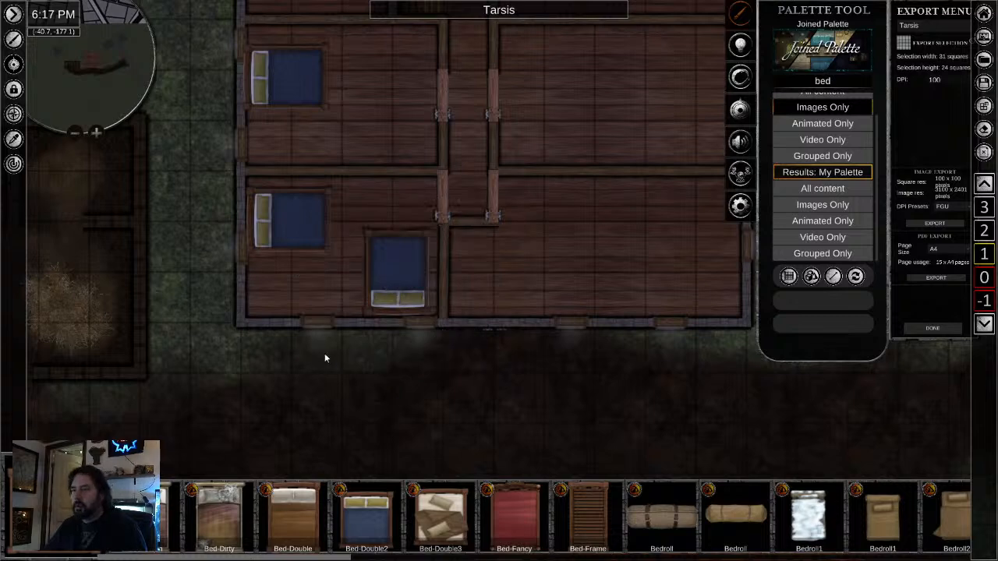
# - Place a copy of the double bed near the southeast corner of the middle east room, pillows to the south
pyautogui.moveTo(328, 335); pyautogui.dragTo(319, 442)
pyautogui.moveTo(365, 275); pyautogui.dragTo(370, 370)
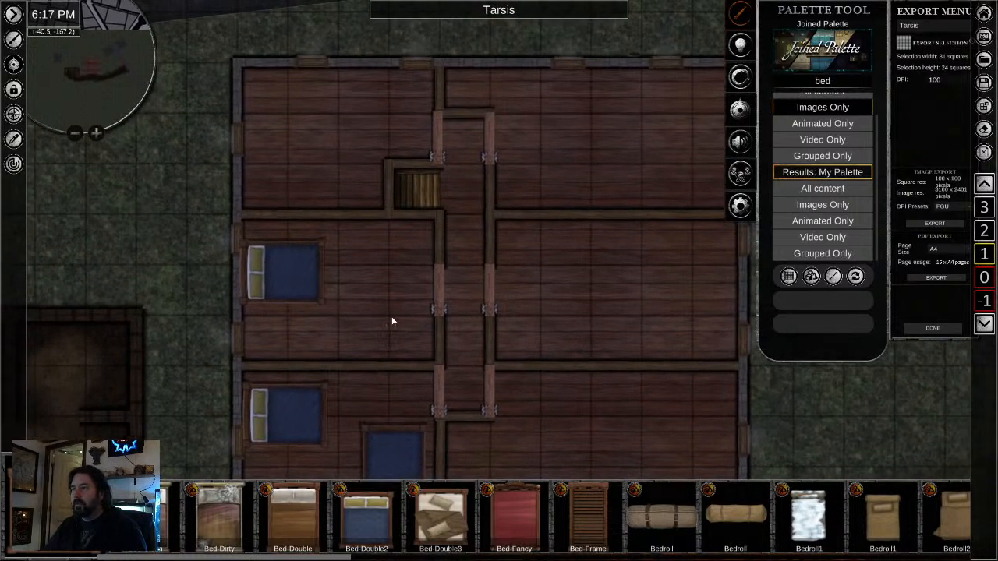
pyautogui.moveTo(392, 324); pyautogui.dragTo(358, 188)
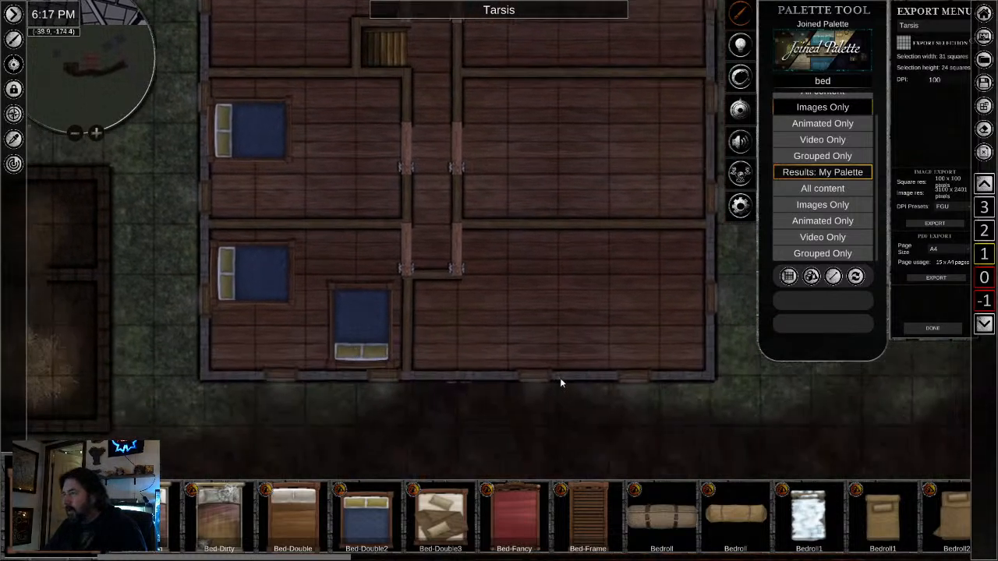
pyautogui.moveTo(518, 303); pyautogui.dragTo(413, 389)
pyautogui.click(541, 284)
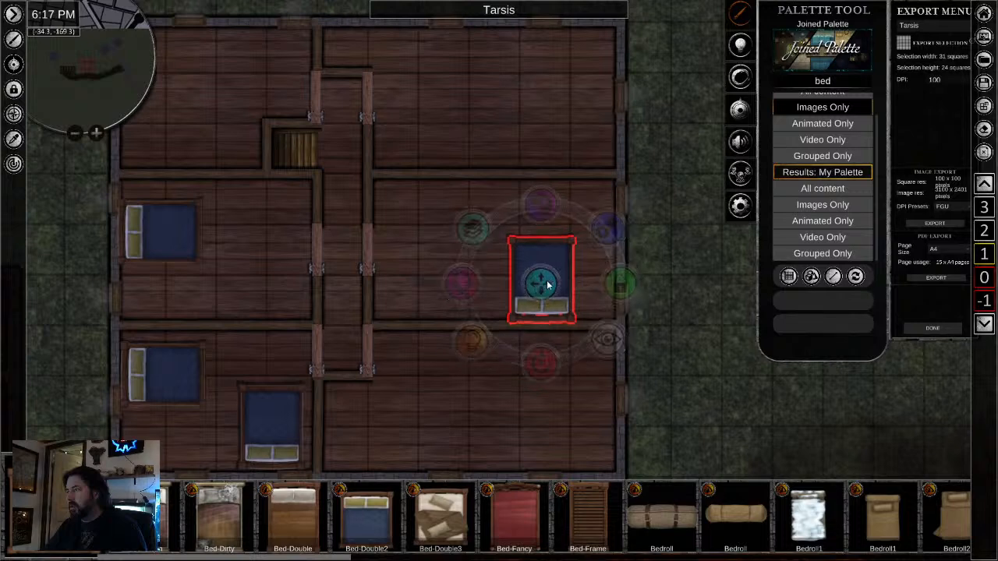
pyautogui.moveTo(538, 290); pyautogui.dragTo(555, 290)
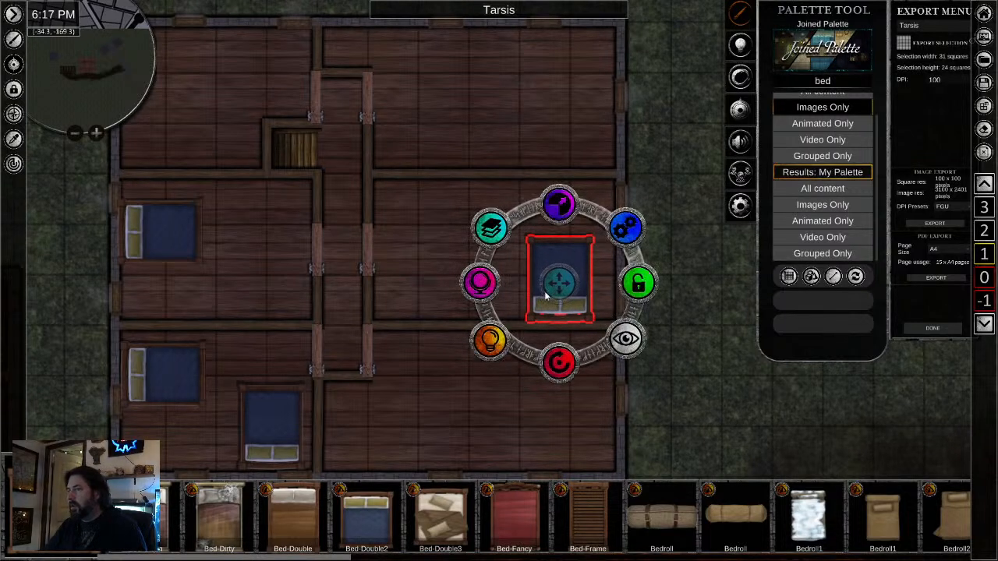
# - Place three bedrolls side by side along the north wall of the northeast room, pillows to the north
pyautogui.moveTo(445, 379); pyautogui.dragTo(517, 457)
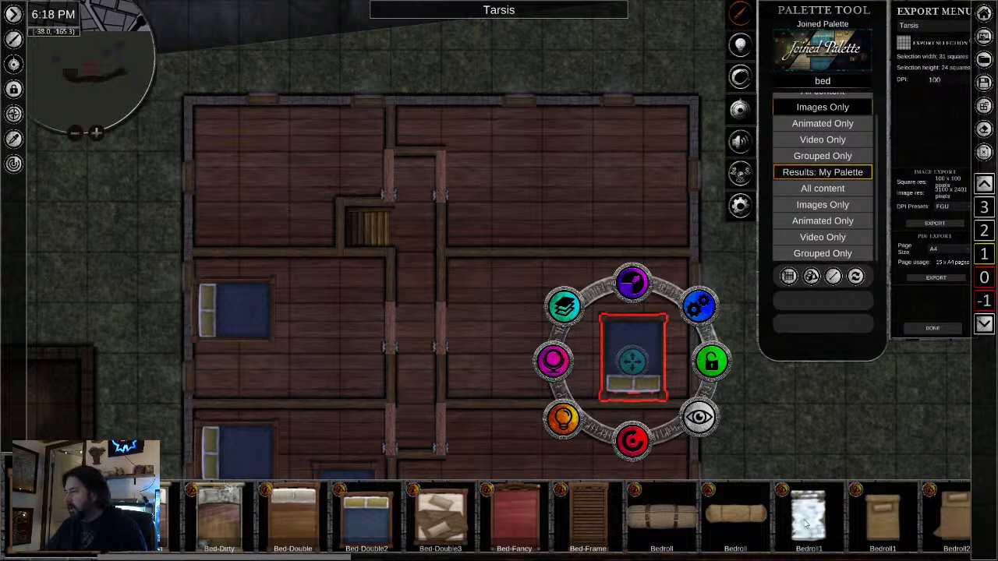
pyautogui.scroll(-5, 220, 511)
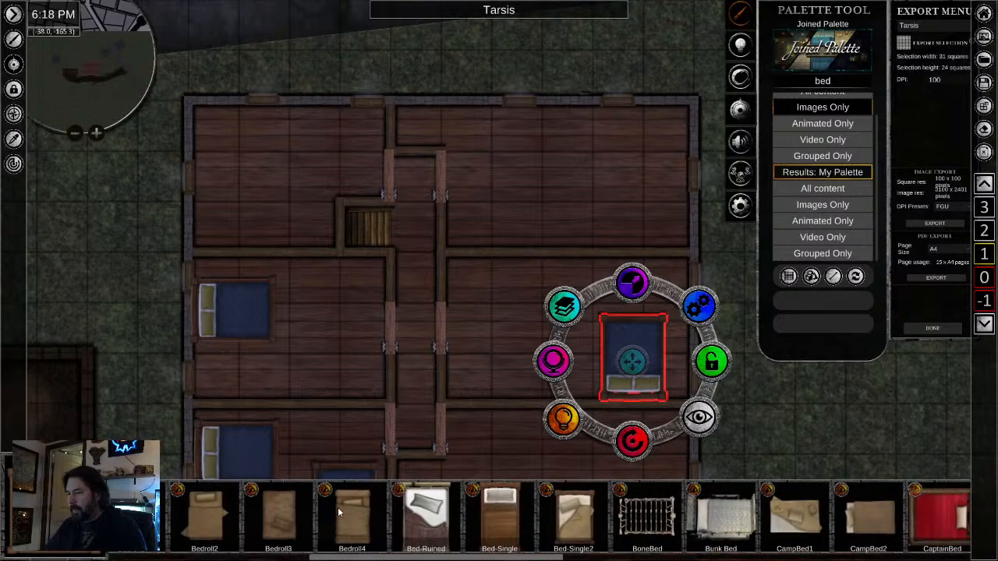
pyautogui.click(338, 508)
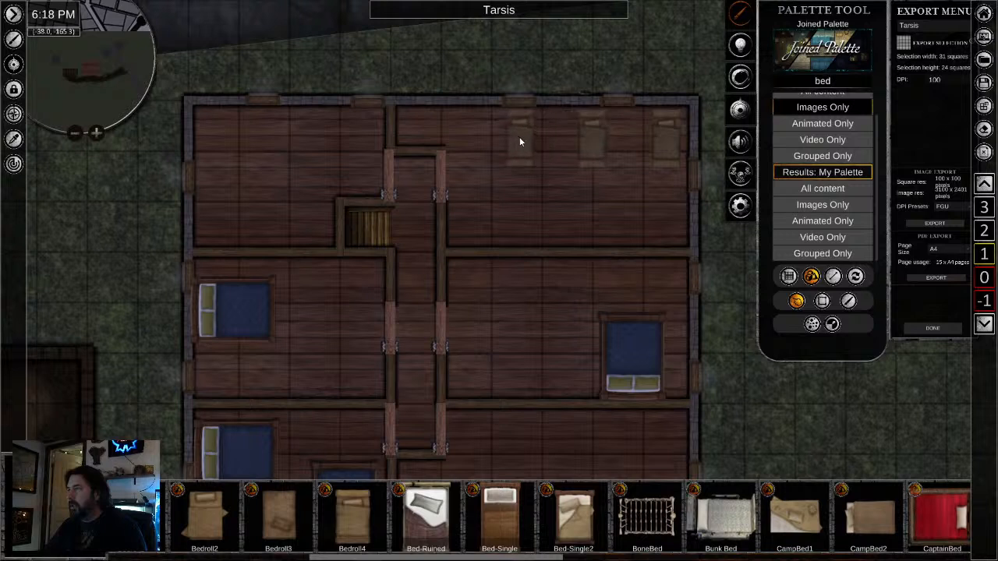
pyautogui.click(521, 144)
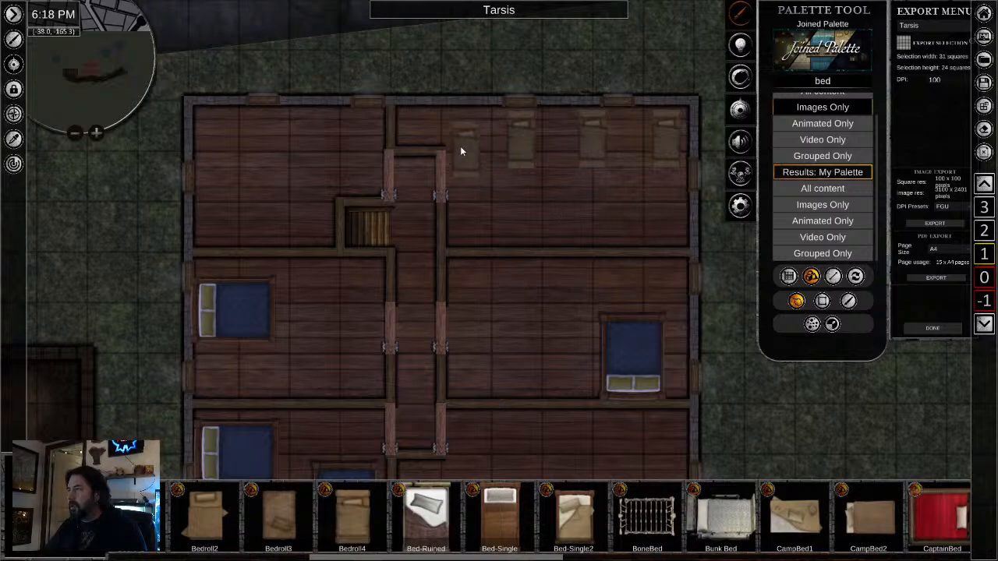
# - Add a fourth bedroll, rotate it to lie east-west, and tuck it into the nook north of the corridor
pyautogui.rightClick(447, 142)
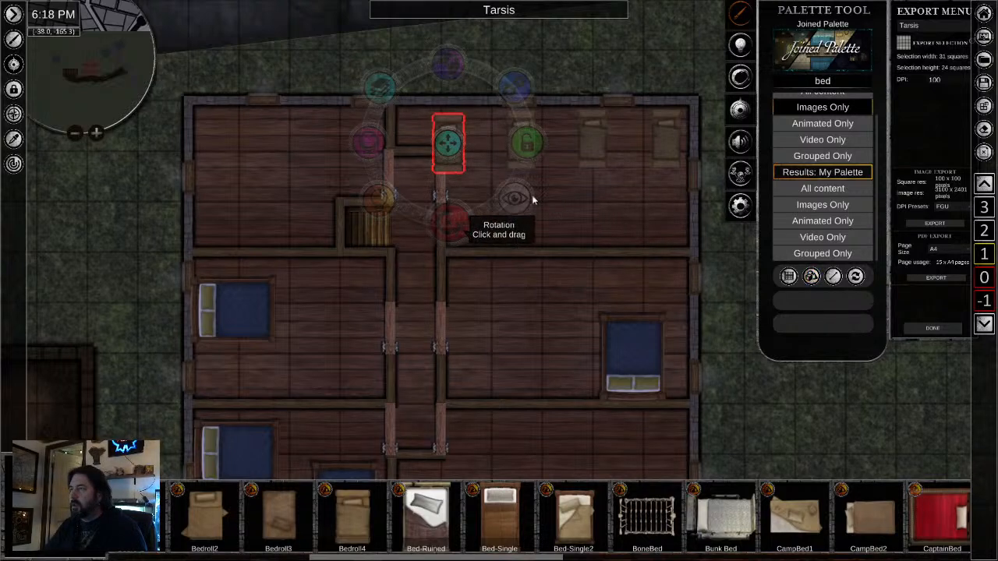
pyautogui.moveTo(532, 200); pyautogui.dragTo(555, 176)
pyautogui.moveTo(447, 143); pyautogui.dragTo(432, 127)
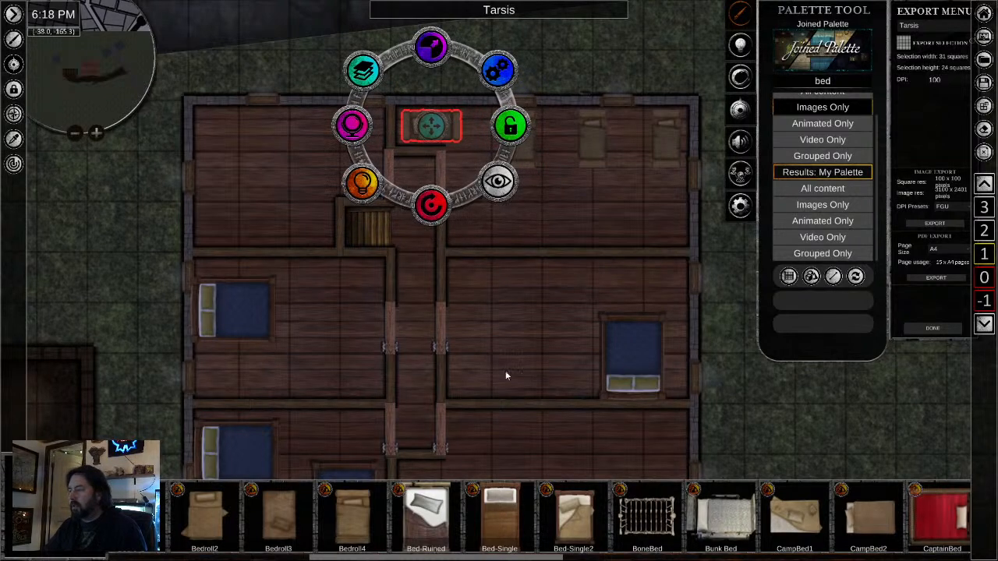
# - Add a bedroll with a folded-out blanket, shrink it, turn its pillow south, and set it by the northeast room's south wall
pyautogui.click(337, 507)
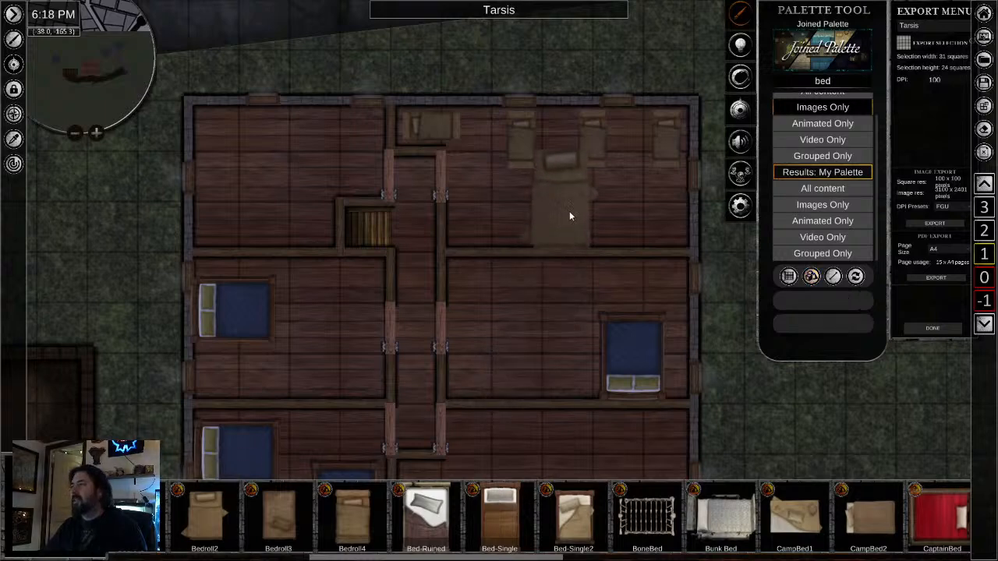
pyautogui.click(568, 209)
pyautogui.moveTo(634, 207); pyautogui.dragTo(561, 142)
pyautogui.moveTo(568, 127); pyautogui.dragTo(549, 158)
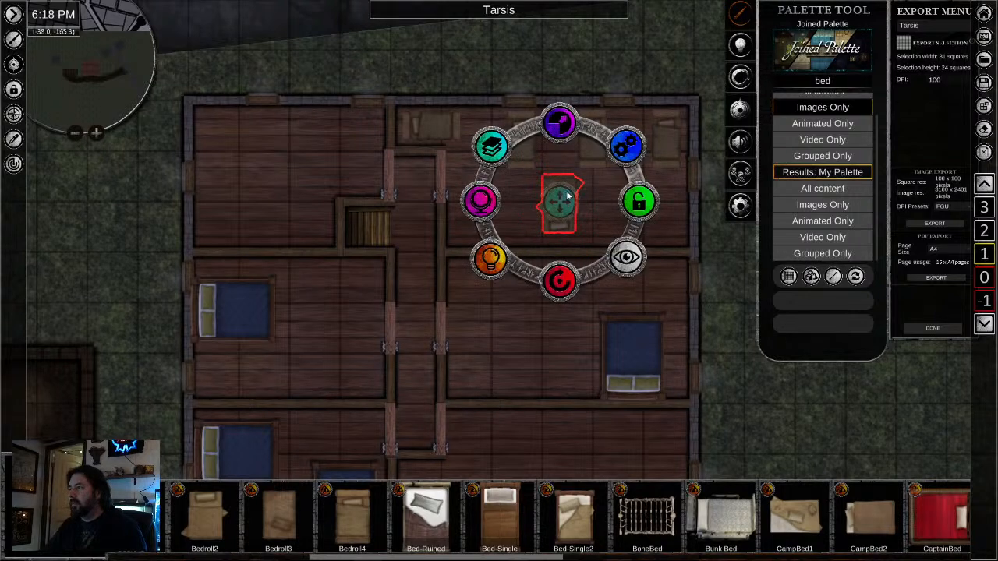
pyautogui.moveTo(567, 198); pyautogui.dragTo(634, 218)
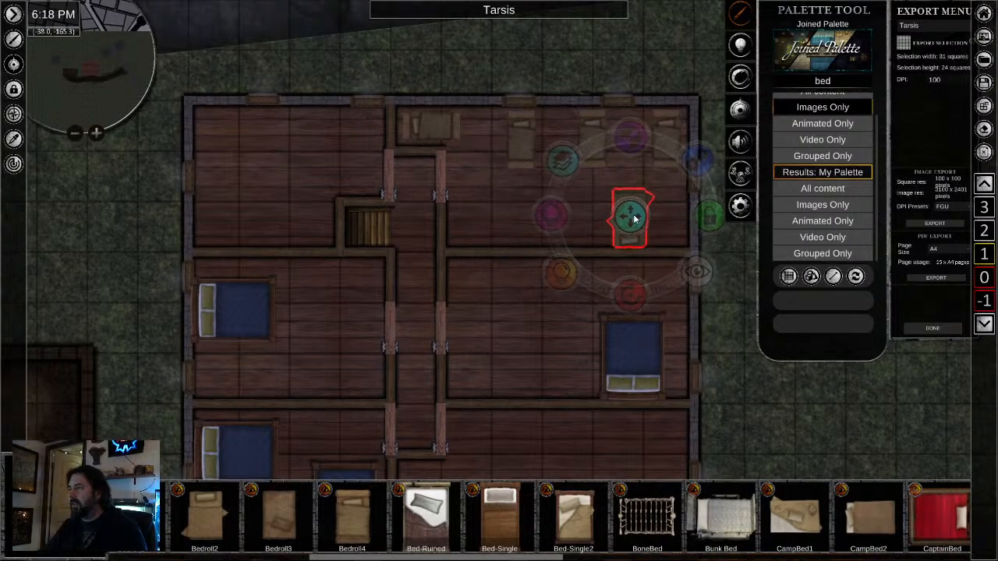
# - Rotate the westernmost upright bedroll so its pillow faces south and move it beside the bedroll at the south wall
pyautogui.click(521, 137)
pyautogui.moveTo(512, 207); pyautogui.dragTo(520, 64)
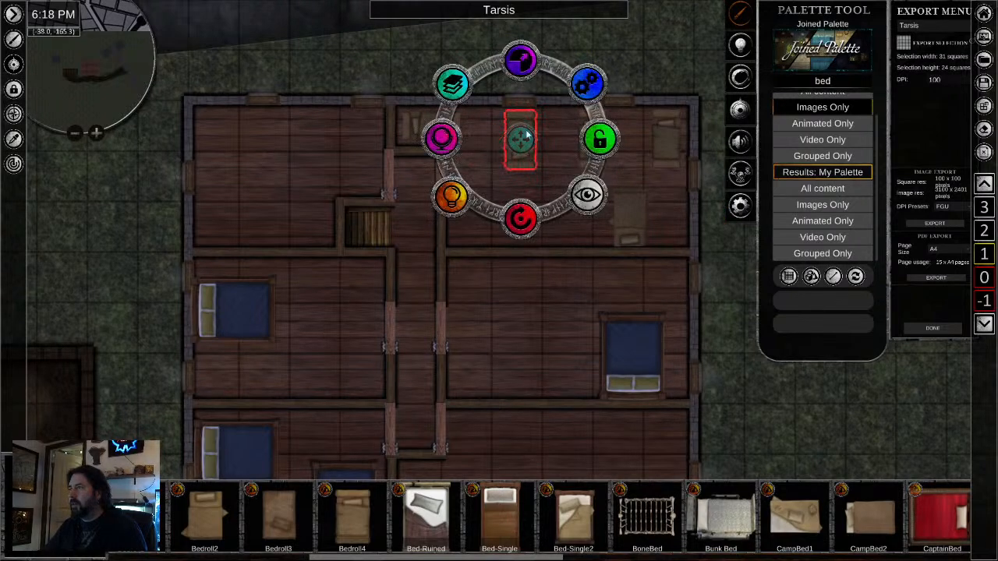
pyautogui.moveTo(525, 136); pyautogui.dragTo(567, 224)
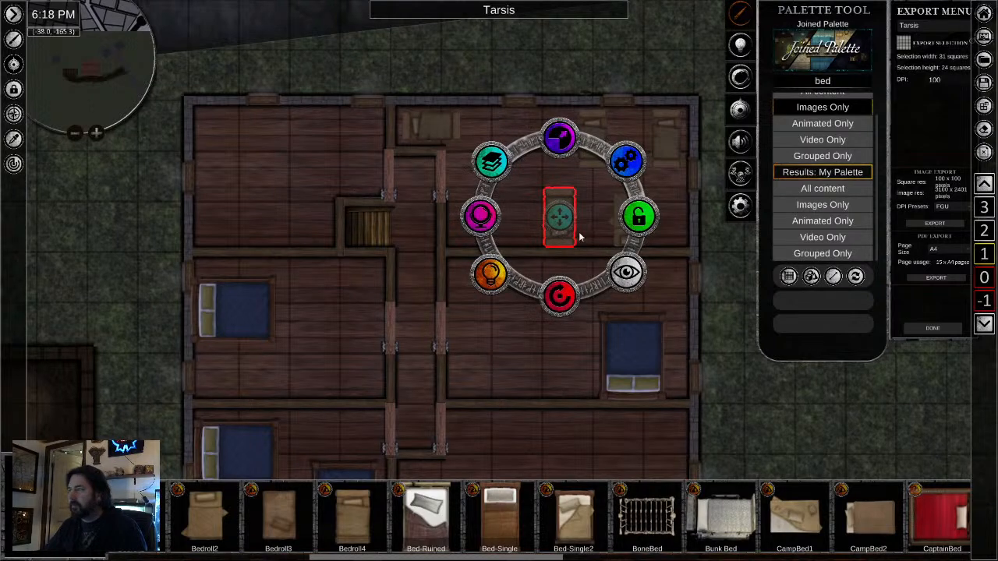
# - Copy the south-wall bedroll with the folded-out blanket into the vacated north-wall spot and turn its pillow north
pyautogui.click(619, 239)
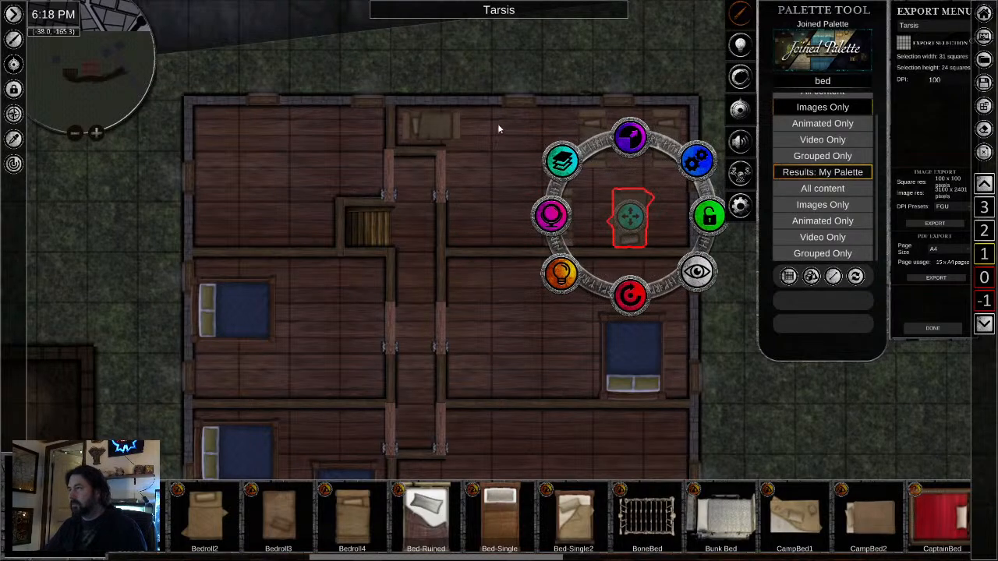
pyautogui.click(516, 131)
pyautogui.moveTo(504, 207); pyautogui.dragTo(516, 42)
pyautogui.moveTo(515, 130); pyautogui.dragTo(524, 138)
pyautogui.click(528, 314)
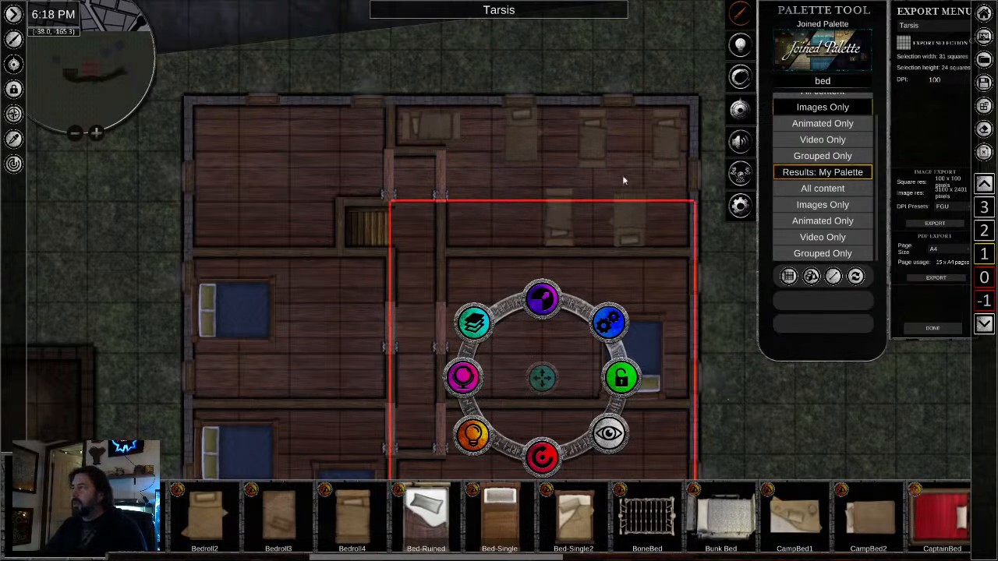
pyautogui.click(528, 138)
pyautogui.moveTo(523, 136); pyautogui.dragTo(520, 135)
# - Choose the single bed with the dark brown blanket from the bed results and place it in the middle west room
pyautogui.moveTo(781, 440); pyautogui.dragTo(725, 296)
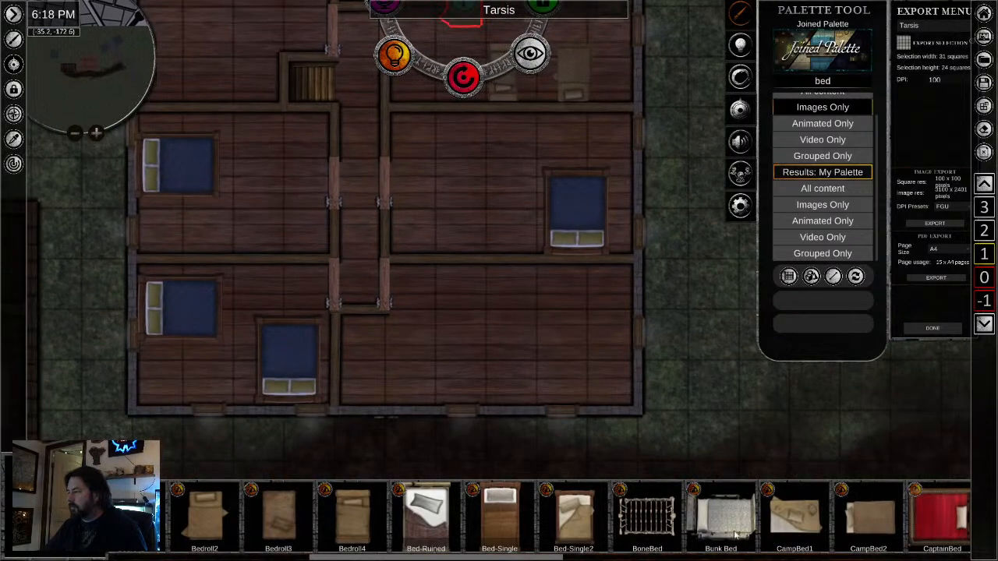
pyautogui.moveTo(845, 530); pyautogui.dragTo(554, 508)
pyautogui.moveTo(768, 524); pyautogui.dragTo(544, 511)
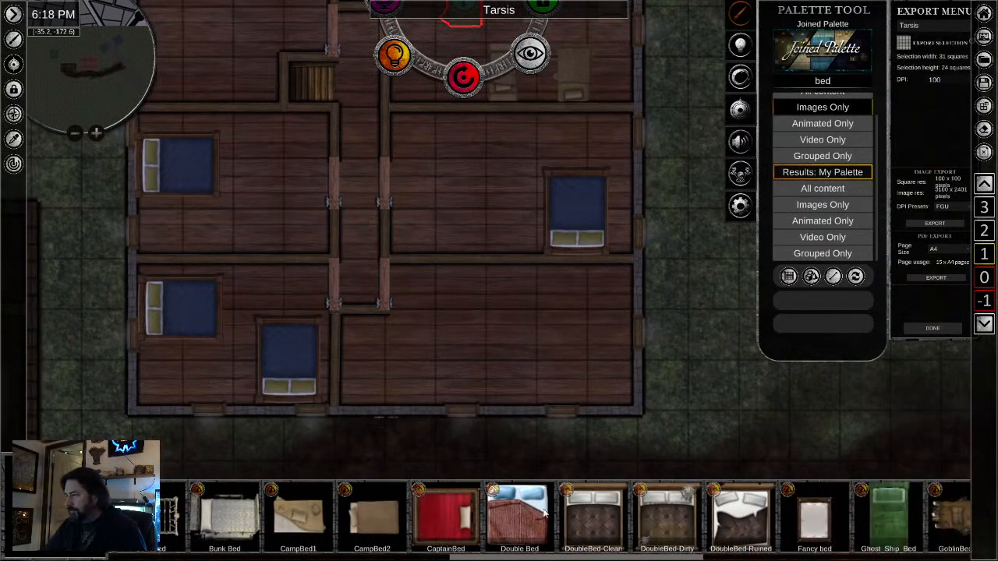
pyautogui.moveTo(758, 530); pyautogui.dragTo(394, 485)
pyautogui.moveTo(653, 520); pyautogui.dragTo(472, 520)
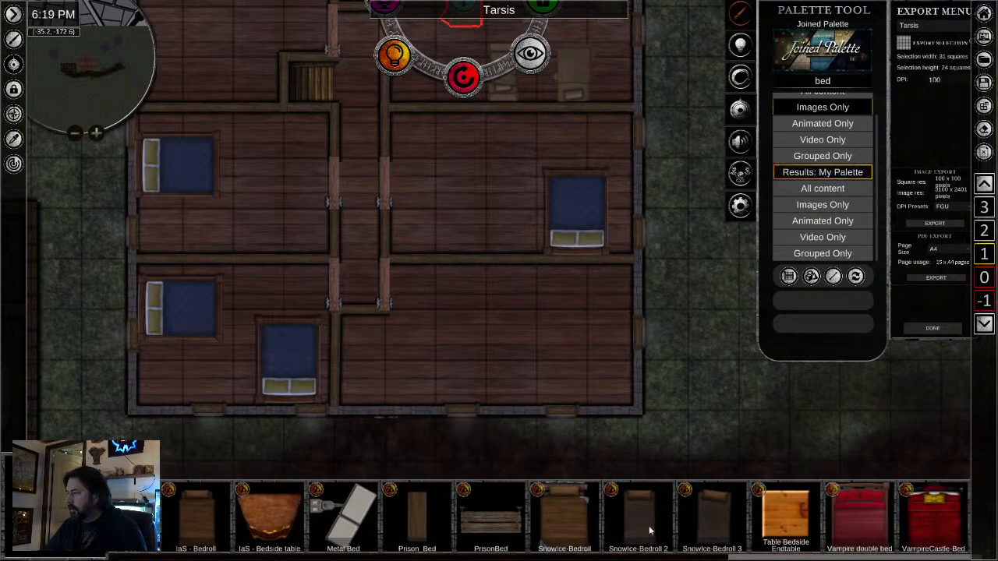
pyautogui.scroll(10, 650, 531)
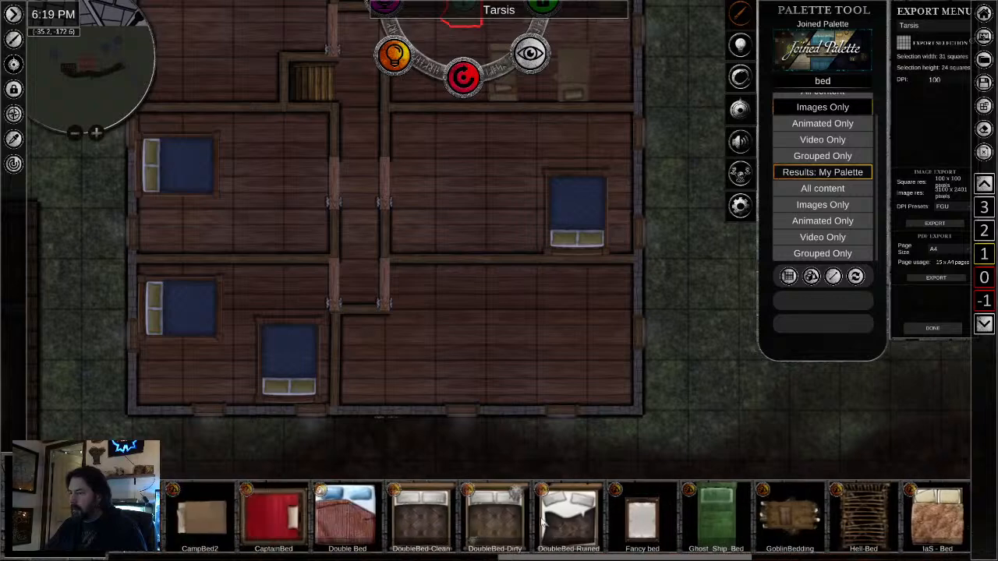
pyautogui.scroll(10, 543, 526)
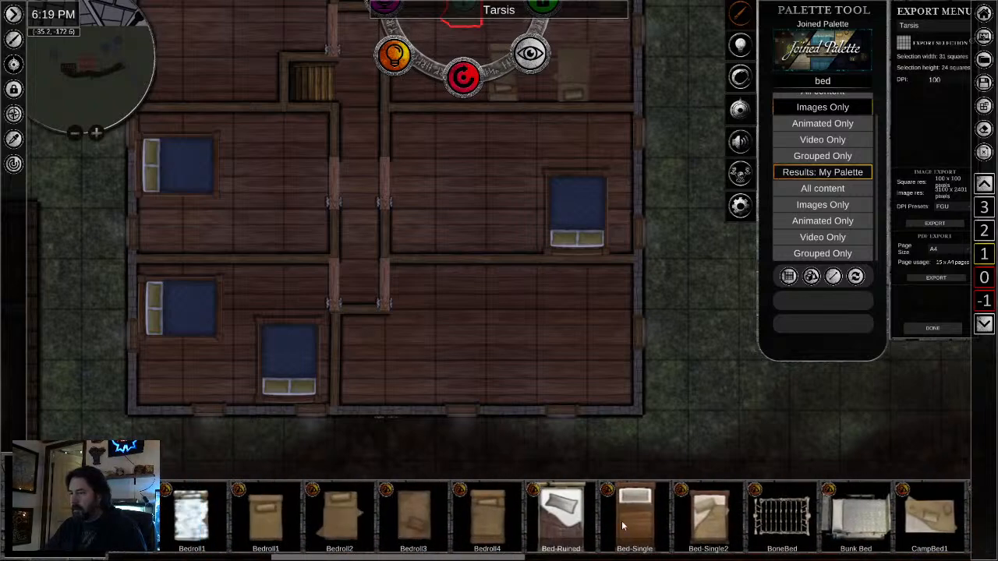
pyautogui.scroll(8, 622, 527)
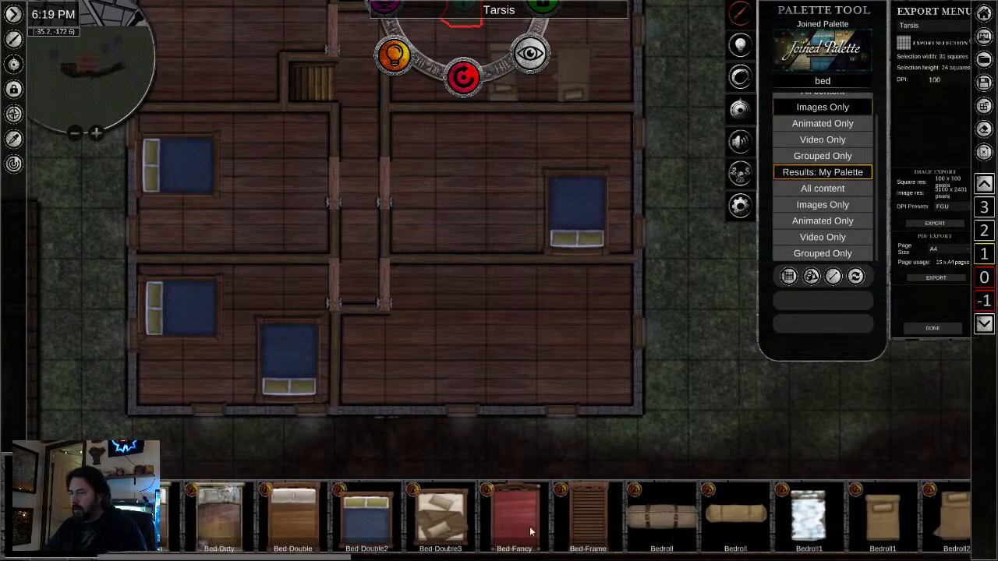
pyautogui.click(152, 518)
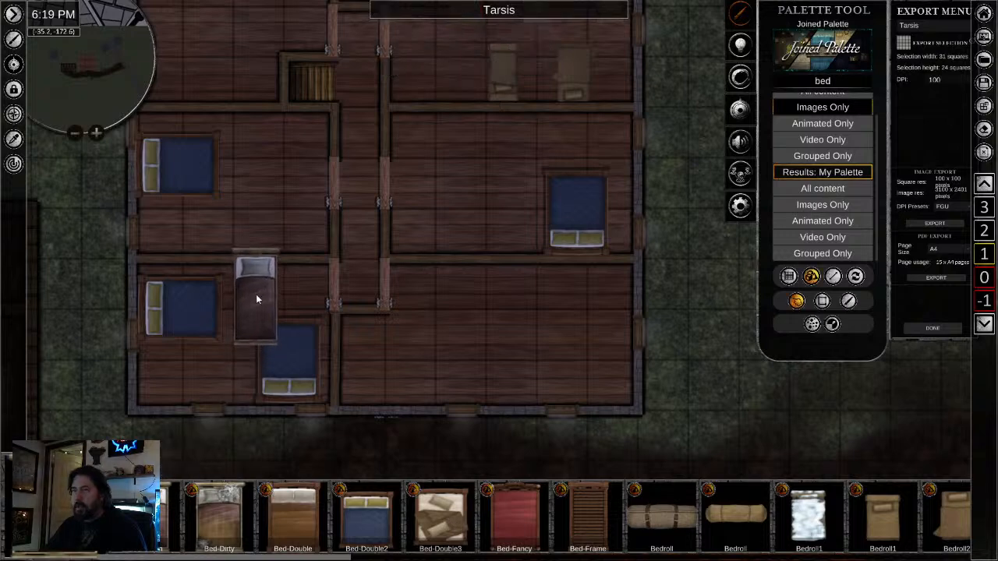
pyautogui.click(275, 203)
pyautogui.rightClick(353, 309)
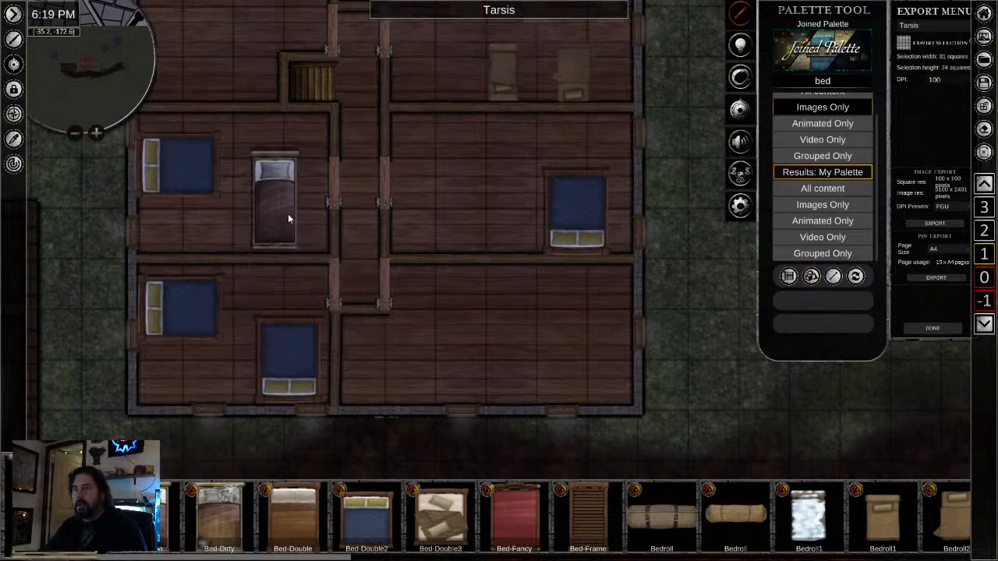
# - Shrink the new single bed slightly and rotate it to lie east-west with its pillow to the east
pyautogui.click(277, 209)
pyautogui.moveTo(277, 209); pyautogui.dragTo(256, 200)
pyautogui.moveTo(247, 98); pyautogui.dragTo(248, 118)
pyautogui.moveTo(249, 283); pyautogui.dragTo(148, 160)
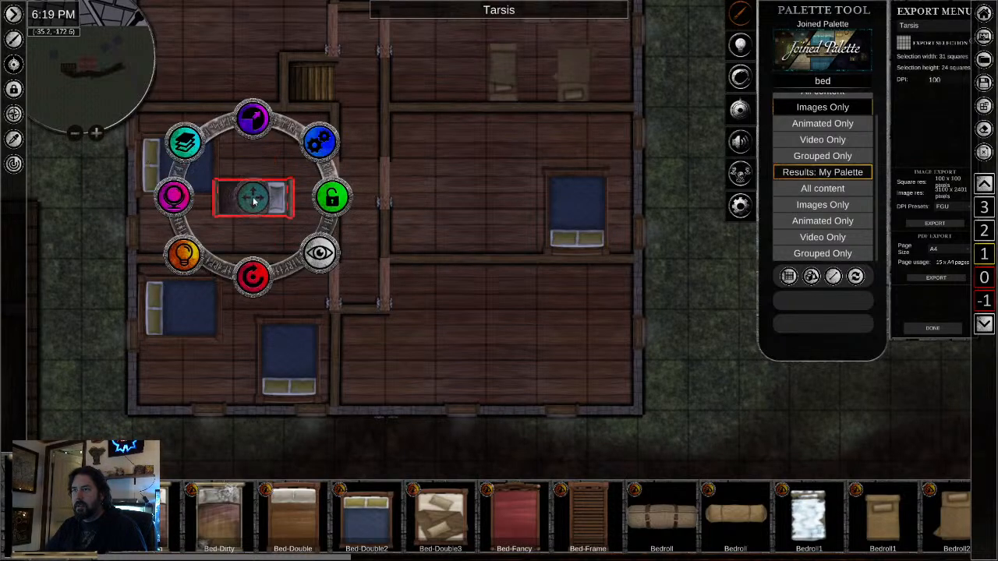
# - Move the single bed to the middle west room's southeast corner and copy it into the middle east room's northwest corner with its pillow facing west
pyautogui.moveTo(251, 198); pyautogui.dragTo(292, 238)
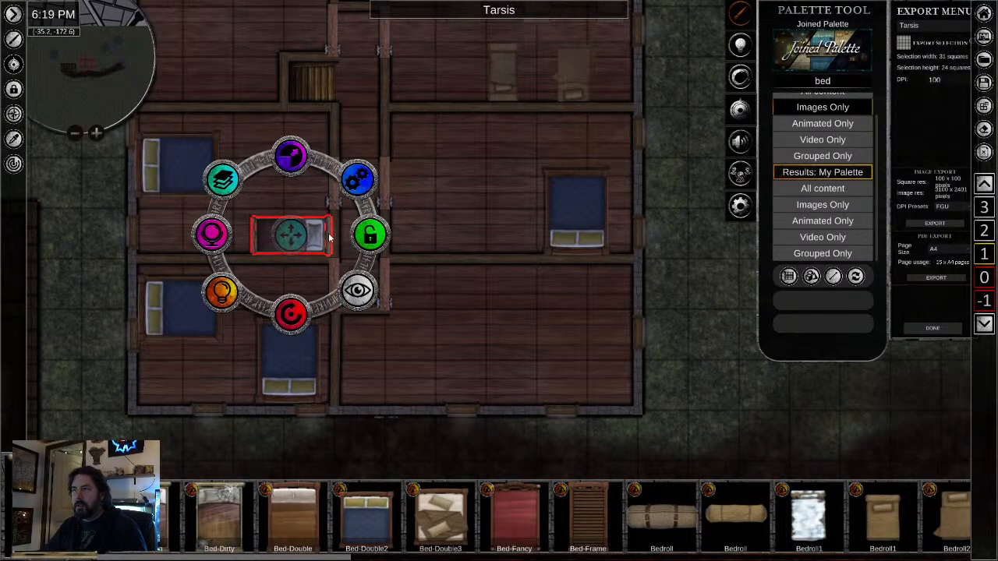
pyautogui.moveTo(420, 169); pyautogui.dragTo(418, 222)
pyautogui.hotkey('ctrl', 'v')
pyautogui.moveTo(482, 284); pyautogui.dragTo(491, 109)
pyautogui.moveTo(481, 205); pyautogui.dragTo(426, 186)
# - Copy the single bed into the northwest corner of the northwest room and rotate it so its pillow faces north
pyautogui.moveTo(272, 116); pyautogui.dragTo(457, 255)
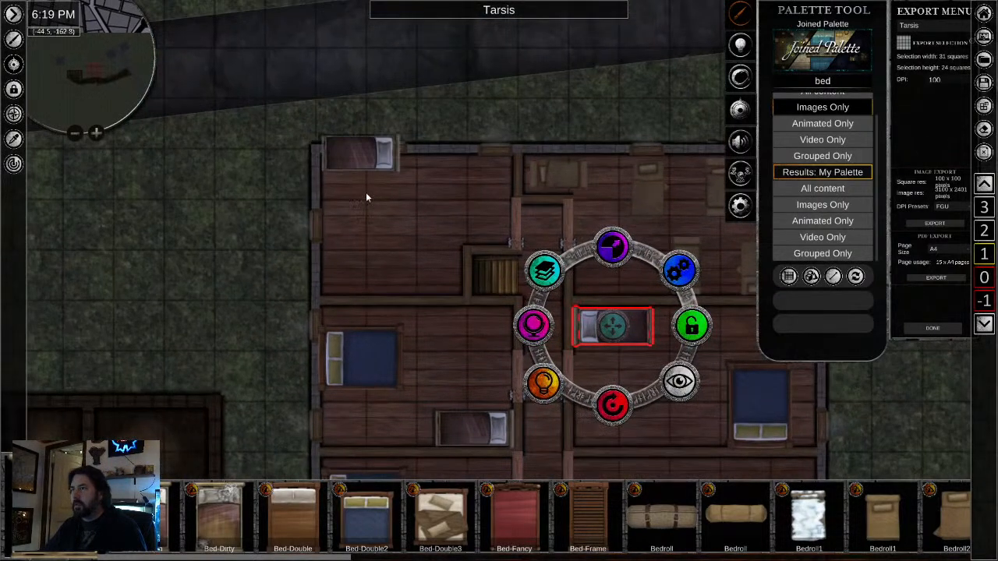
pyautogui.hotkey('ctrl', 'v')
pyautogui.moveTo(361, 228); pyautogui.dragTo(473, 118)
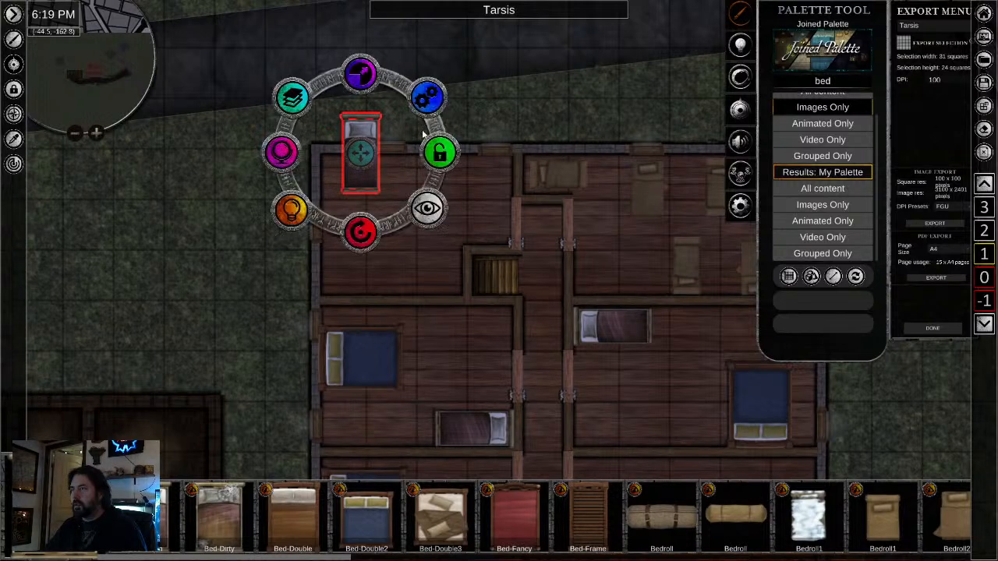
pyautogui.moveTo(361, 159); pyautogui.dragTo(340, 201)
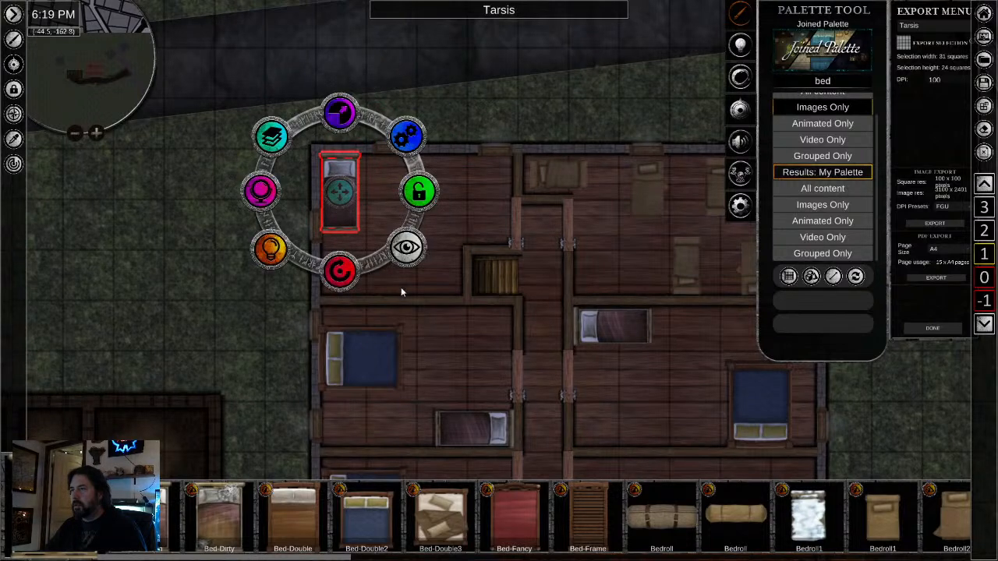
# - Add two more single beds to the northwest room, pillows facing east: one directly west of the stairs and one against the north wall
pyautogui.hotkey('ctrl', 'v')
pyautogui.moveTo(403, 361)
pyautogui.mouseDown()
pyautogui.moveTo(454, 343)
pyautogui.moveTo(487, 302)
pyautogui.moveTo(462, 358)
pyautogui.moveTo(419, 372)
pyautogui.mouseUp()
pyautogui.moveTo(405, 283); pyautogui.dragTo(426, 274)
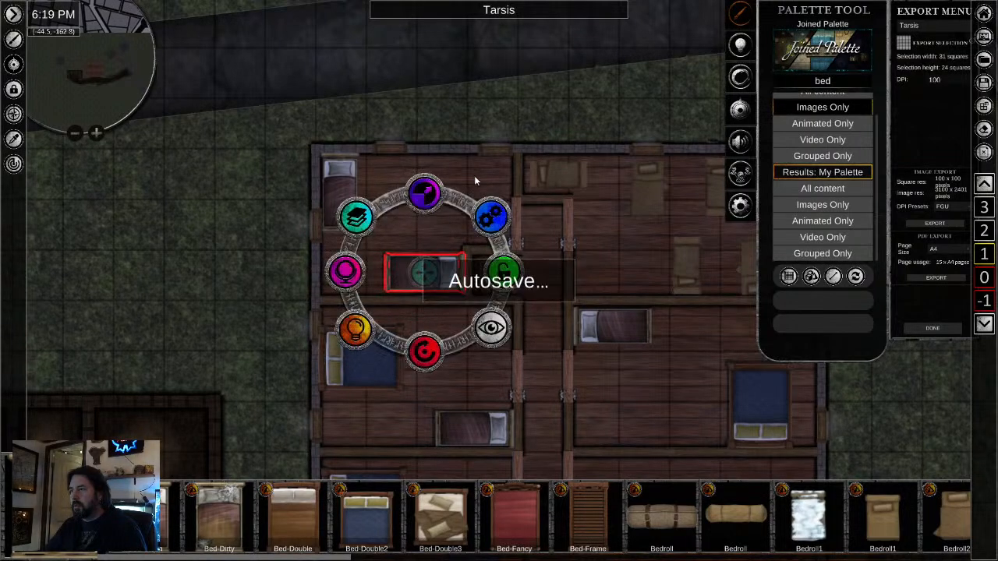
pyautogui.hotkey('ctrl', 'v')
pyautogui.moveTo(491, 176)
pyautogui.mouseDown()
pyautogui.moveTo(460, 175)
pyautogui.moveTo(473, 178)
pyautogui.mouseUp()
# - Copy the middle west room's single bed into the northeast corner of the southeast room, with its pillow facing east
pyautogui.moveTo(574, 362); pyautogui.dragTo(438, 149)
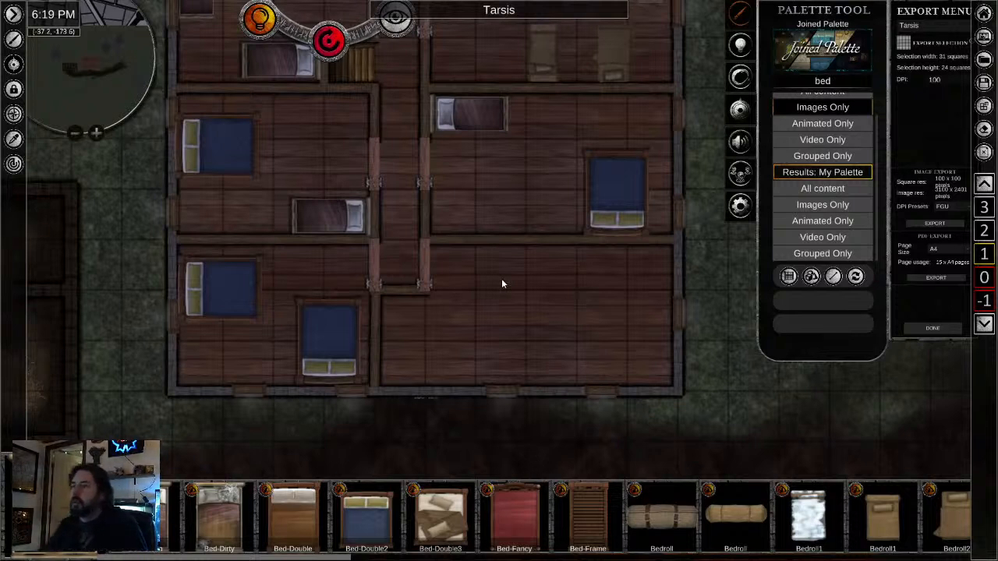
pyautogui.scroll(-3, 368, 266)
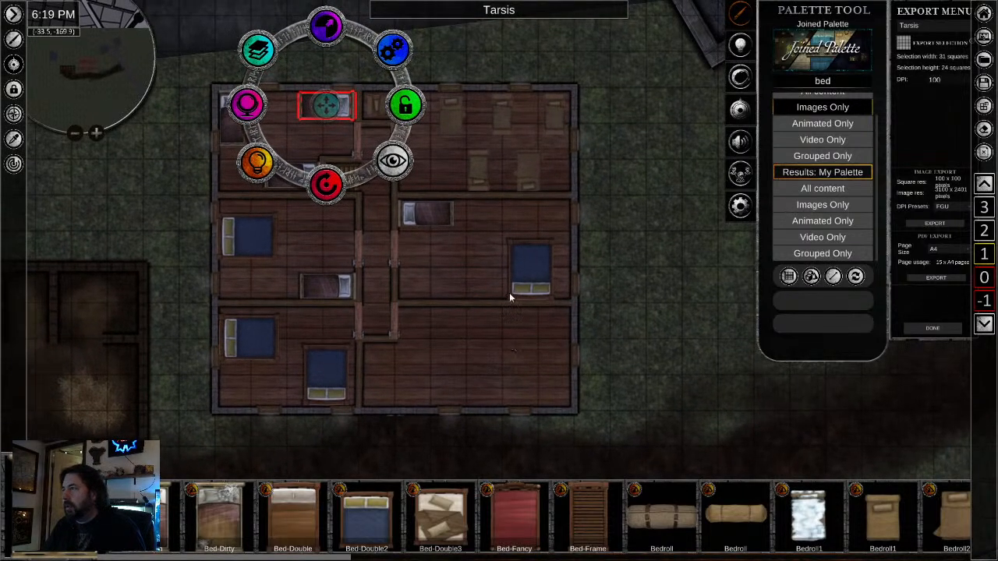
pyautogui.click(324, 288)
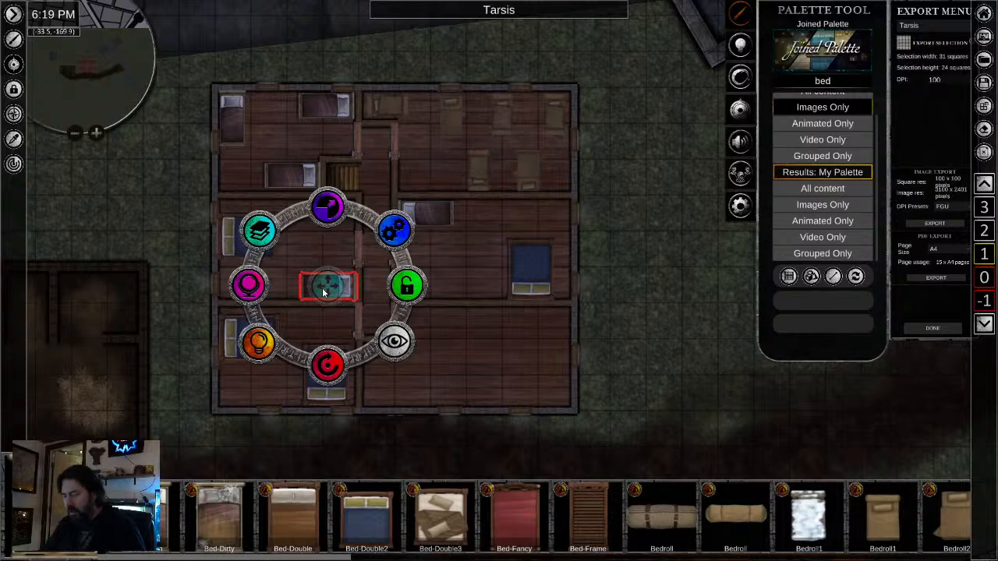
pyautogui.hotkey('ctrl', 'v')
pyautogui.click(513, 348)
pyautogui.moveTo(515, 425); pyautogui.dragTo(667, 381)
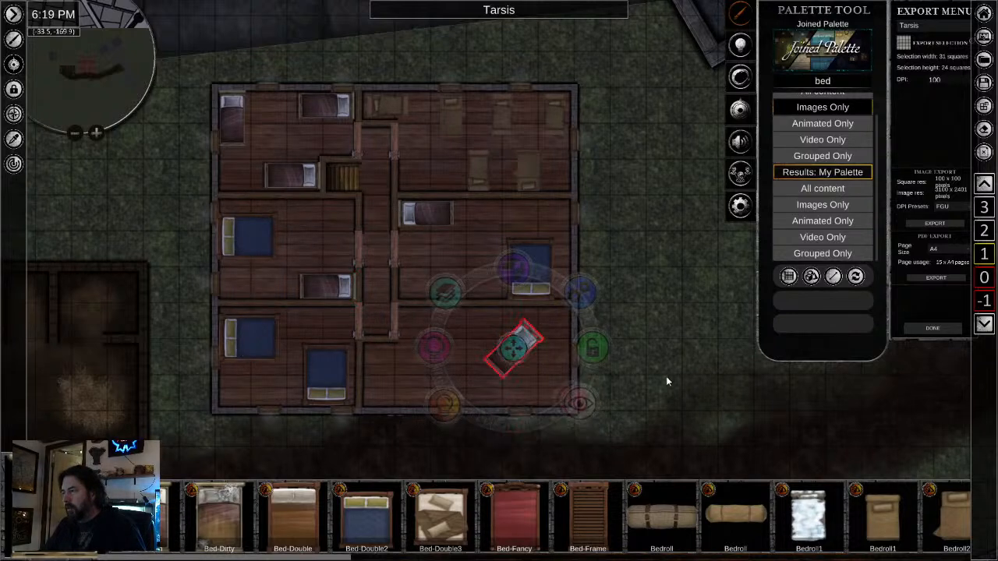
pyautogui.scroll(3, 545, 379)
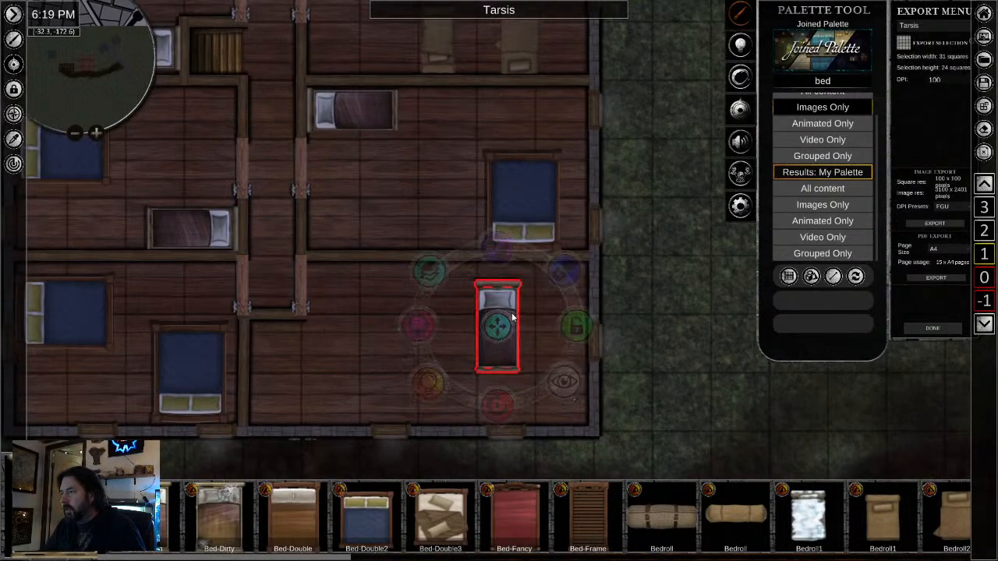
pyautogui.moveTo(513, 315); pyautogui.dragTo(516, 314)
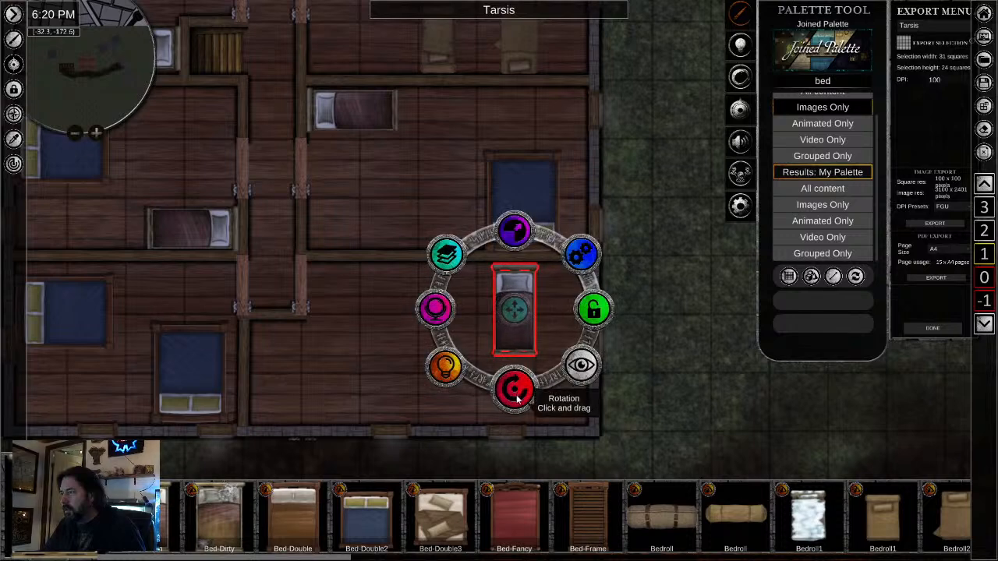
pyautogui.moveTo(515, 387); pyautogui.dragTo(362, 345)
pyautogui.moveTo(513, 312); pyautogui.dragTo(542, 282)
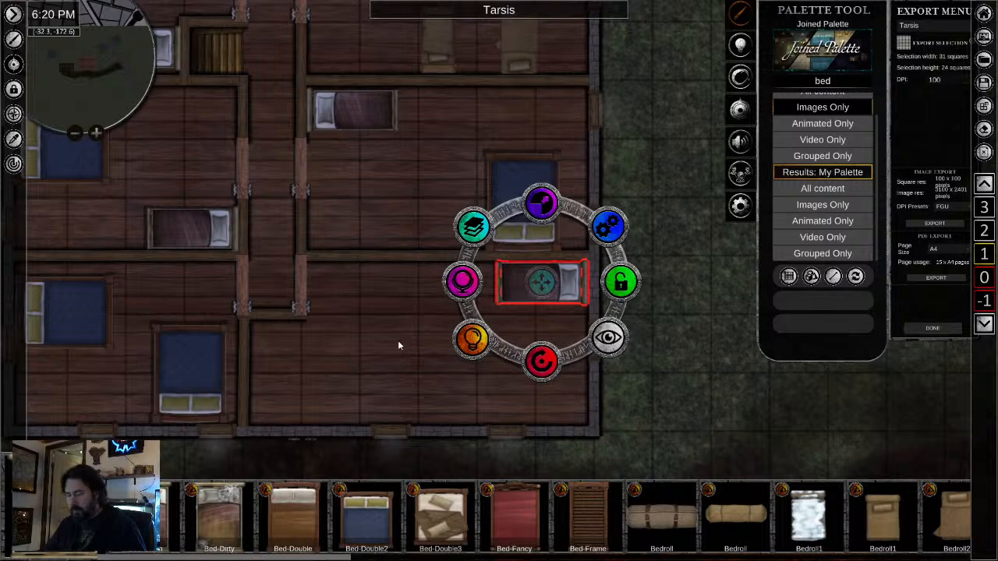
# - Copy the single bed again and place it against the southeast room's north wall, west of the corner bed
pyautogui.hotkey('ctrl', 'v')
pyautogui.click(367, 342)
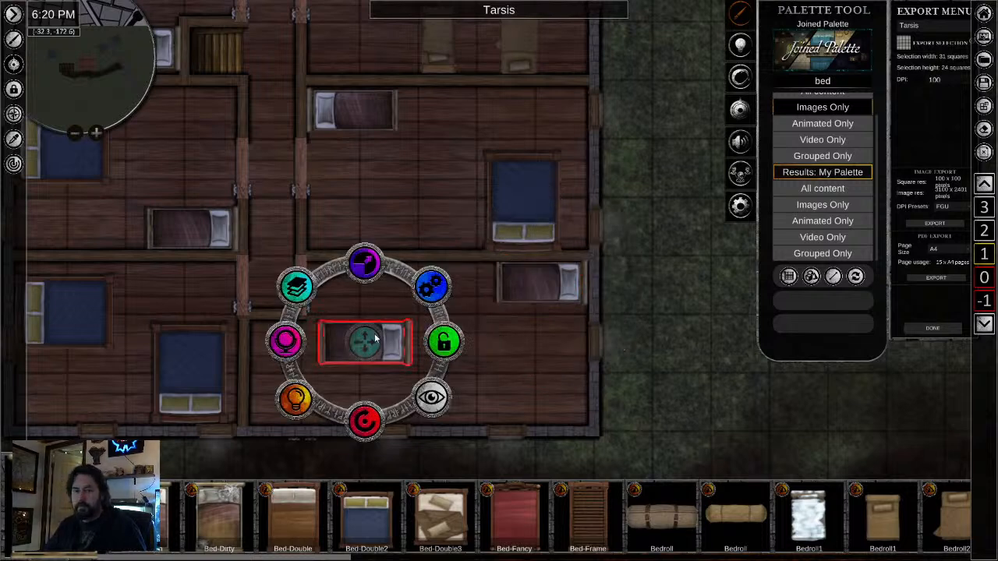
pyautogui.click(375, 339)
pyautogui.moveTo(378, 338); pyautogui.dragTo(406, 284)
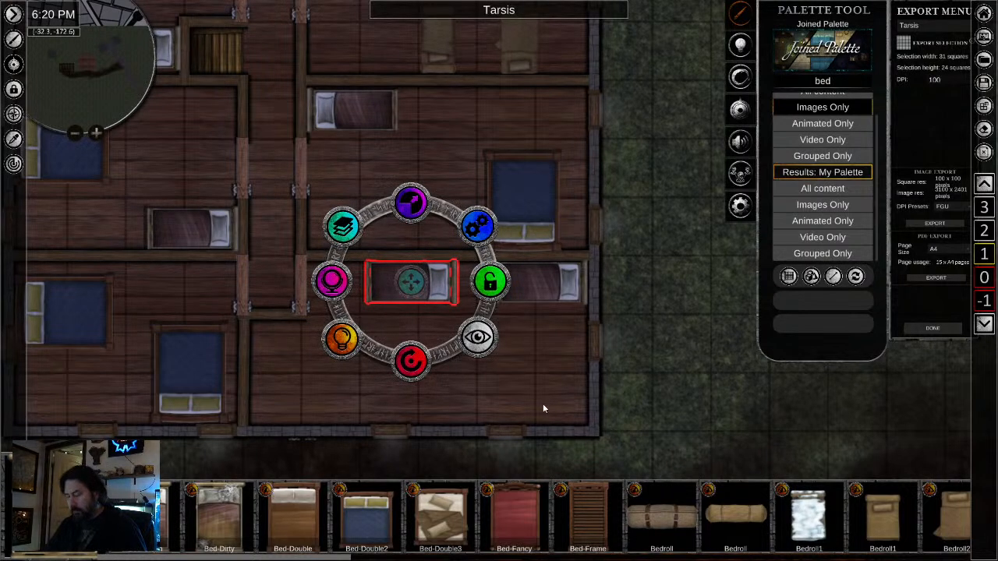
# - Place two more copies of the single bed along the southeast room's south wall, directly below the two north-wall beds
pyautogui.hotkey('ctrl', 'v')
pyautogui.click(537, 404)
pyautogui.moveTo(537, 405)
pyautogui.mouseDown()
pyautogui.moveTo(527, 405)
pyautogui.moveTo(537, 404)
pyautogui.mouseUp()
pyautogui.hotkey('ctrl', 'v')
pyautogui.click(403, 403)
pyautogui.moveTo(403, 403)
pyautogui.mouseDown()
pyautogui.moveTo(400, 396)
pyautogui.moveTo(412, 402)
pyautogui.mouseUp()
# - Add a fifth single bed to the southeast room, rotate its pillow north and set it against the west wall
pyautogui.hotkey('ctrl', 'v')
pyautogui.keyDown('ctrl'); pyautogui.click(282, 369); pyautogui.keyUp('ctrl')
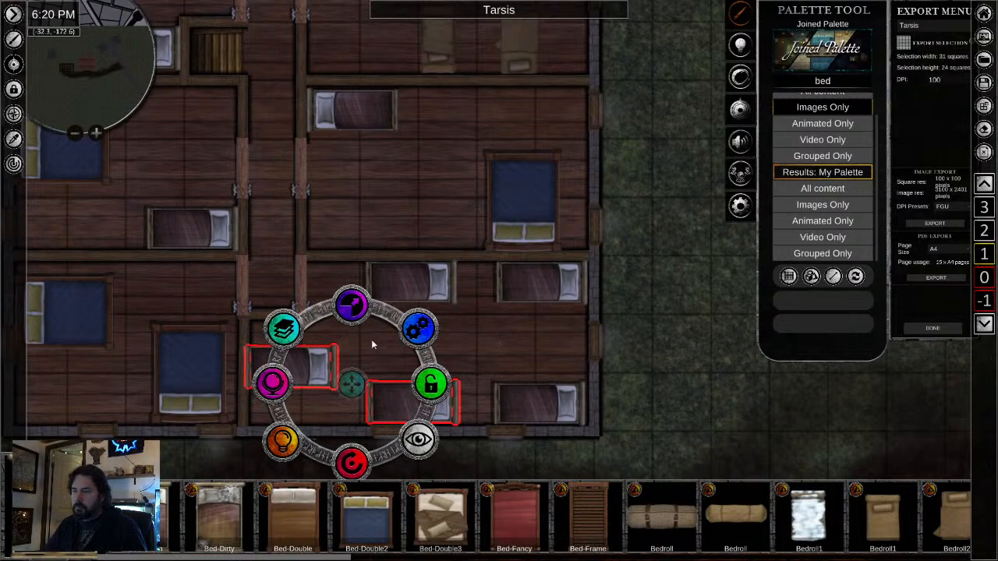
pyautogui.moveTo(449, 411); pyautogui.dragTo(453, 357)
pyautogui.hotkey('ctrl', 'z')
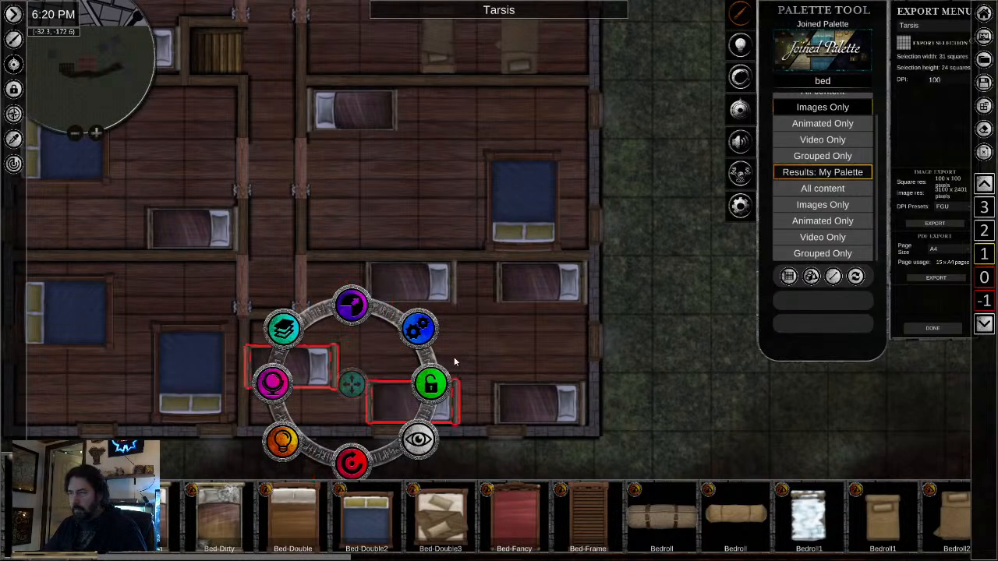
pyautogui.click(312, 365)
pyautogui.moveTo(291, 446); pyautogui.dragTo(386, 341)
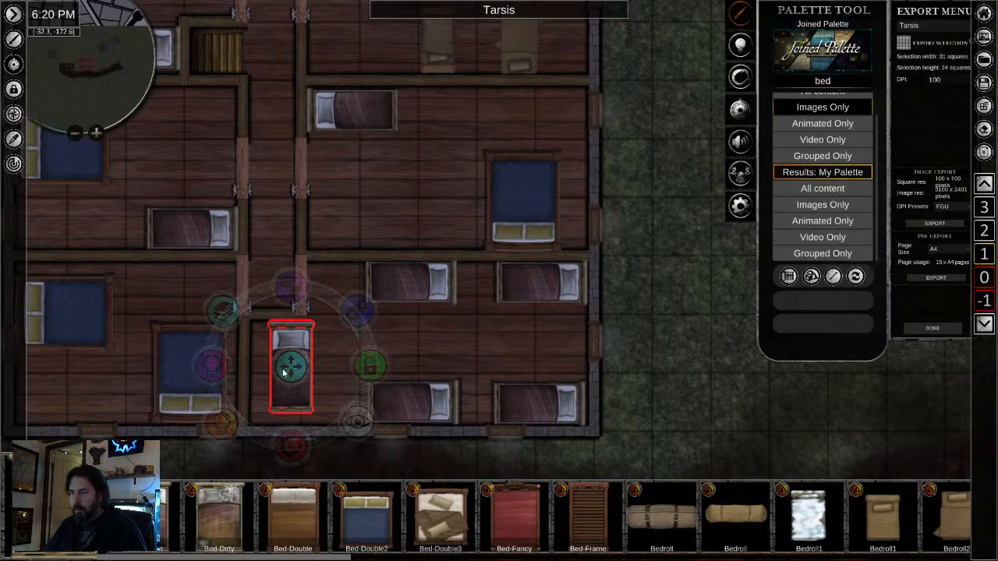
pyautogui.moveTo(285, 371); pyautogui.dragTo(265, 380)
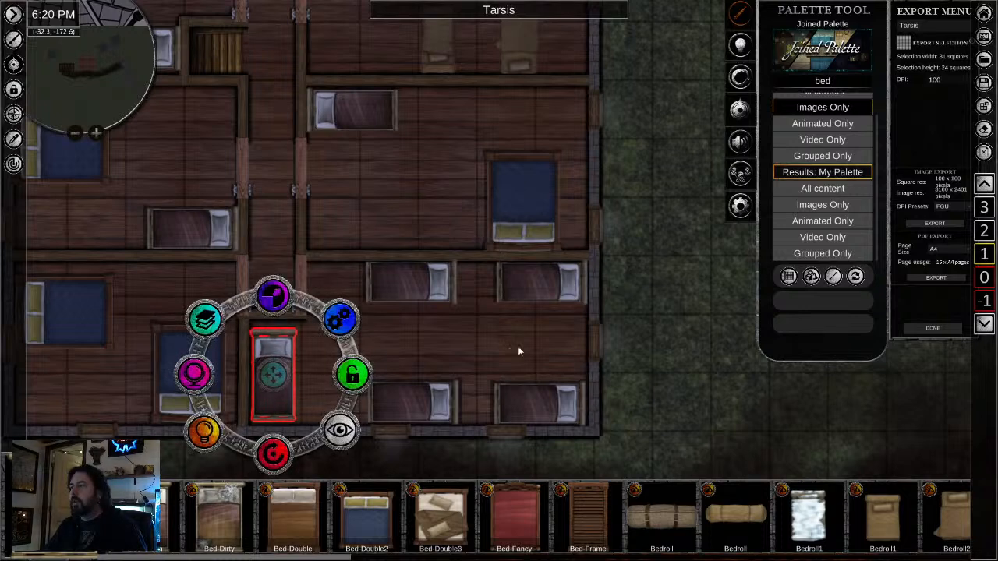
# - Search the palette for "chest", limit the results to images and choose BronzeChest-Empty
pyautogui.scroll(-2, 472, 335)
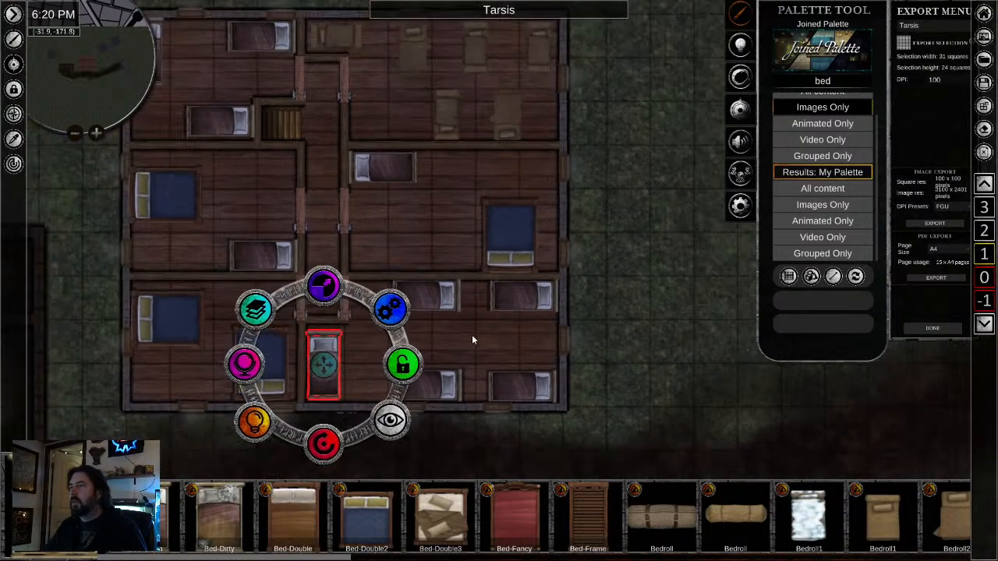
pyautogui.doubleClick(823, 82)
pyautogui.write('chest')
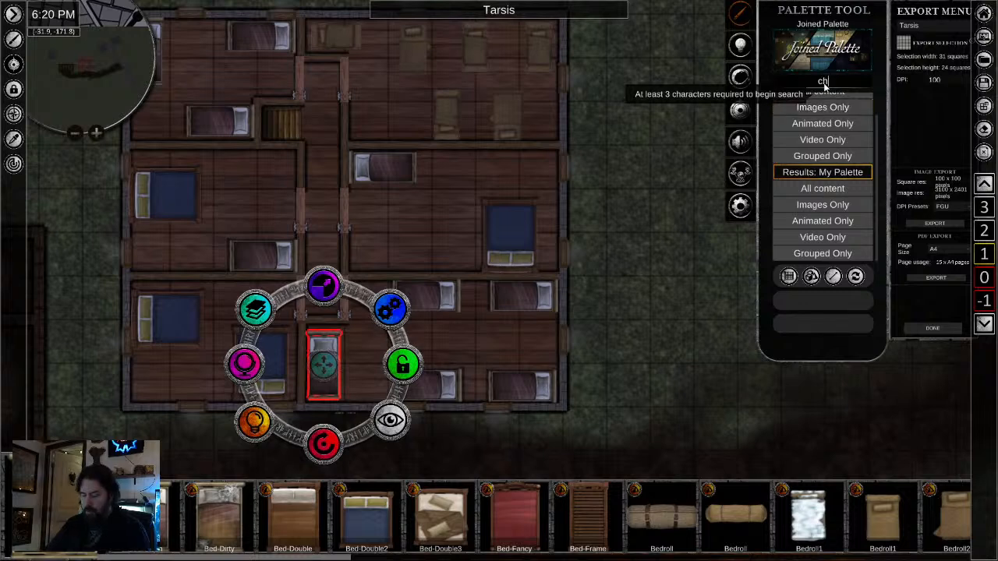
pyautogui.click(846, 108)
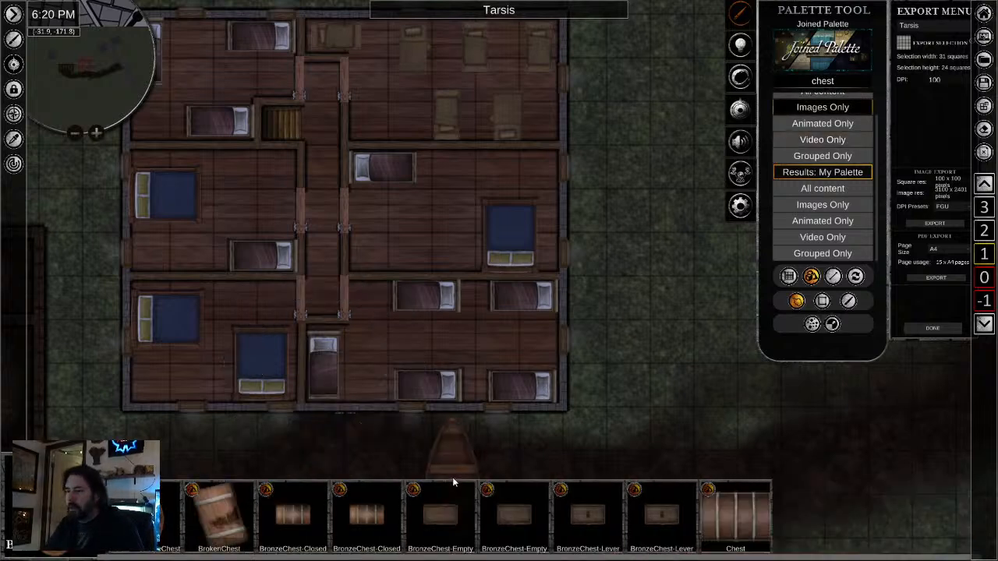
pyautogui.click(450, 528)
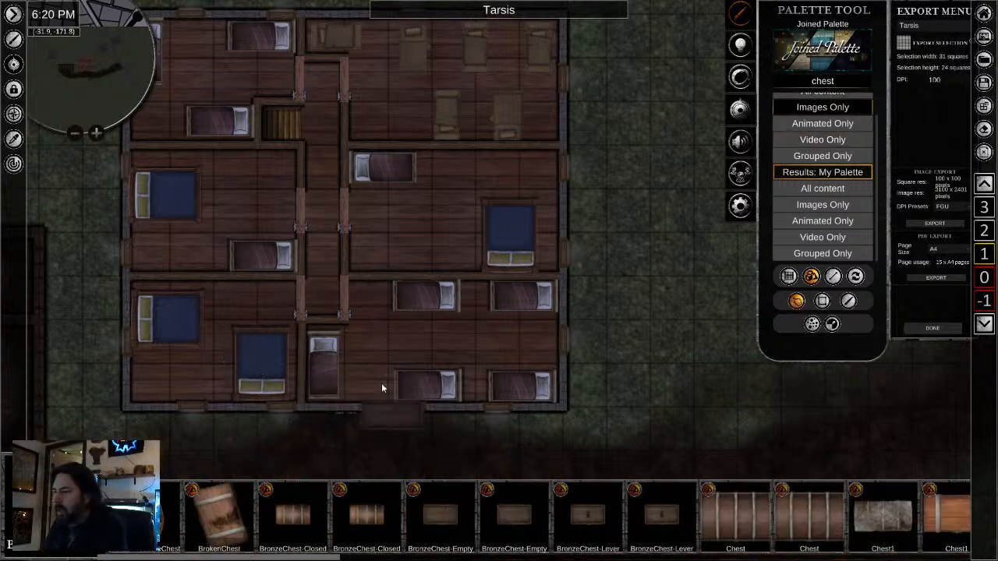
# - Place the chest in the middle east room, shrink it and move it against the north wall beside the single bed's foot
pyautogui.scroll(5, 389, 338)
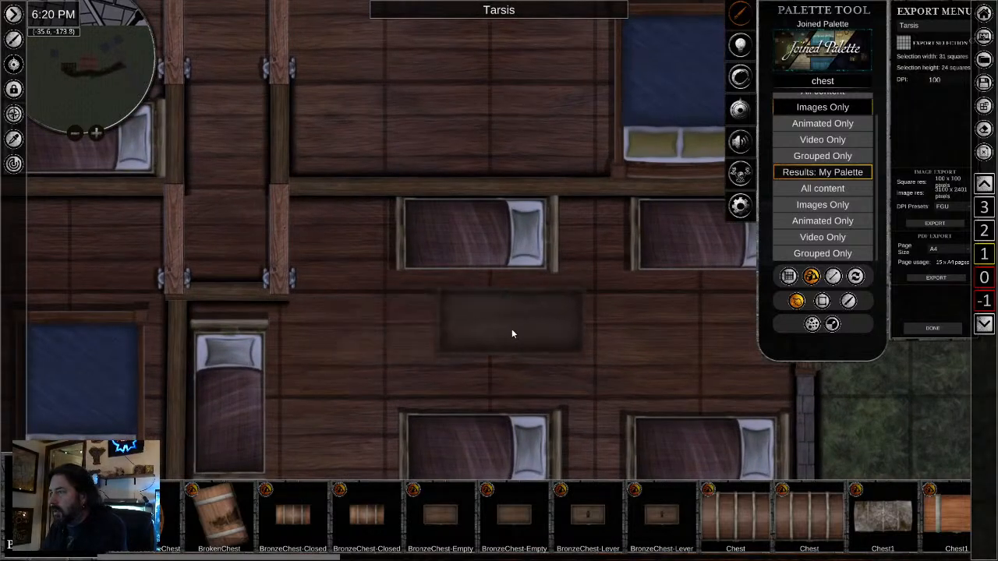
pyautogui.moveTo(478, 287); pyautogui.dragTo(428, 491)
pyautogui.click(565, 129)
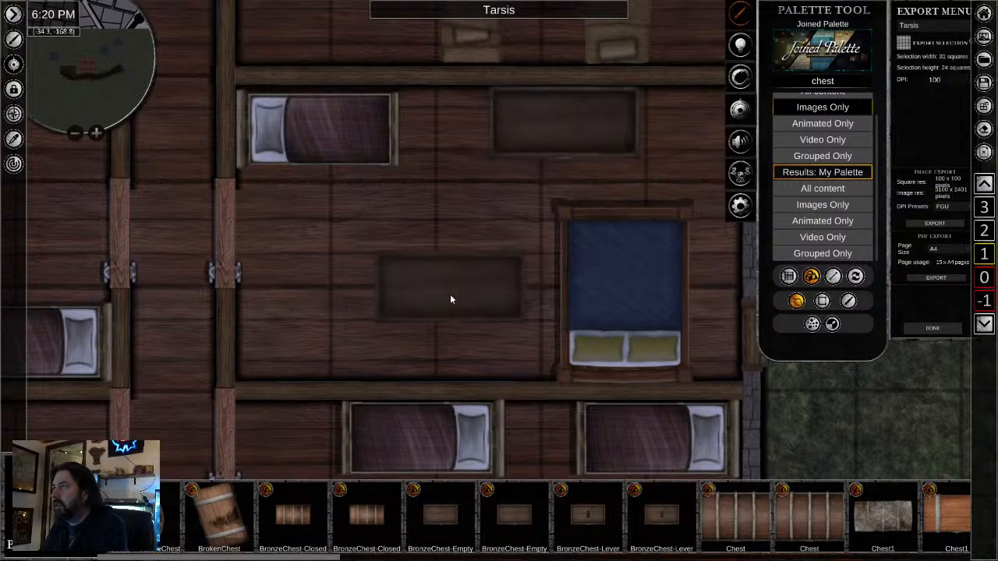
pyautogui.rightClick(450, 294)
pyautogui.click(547, 148)
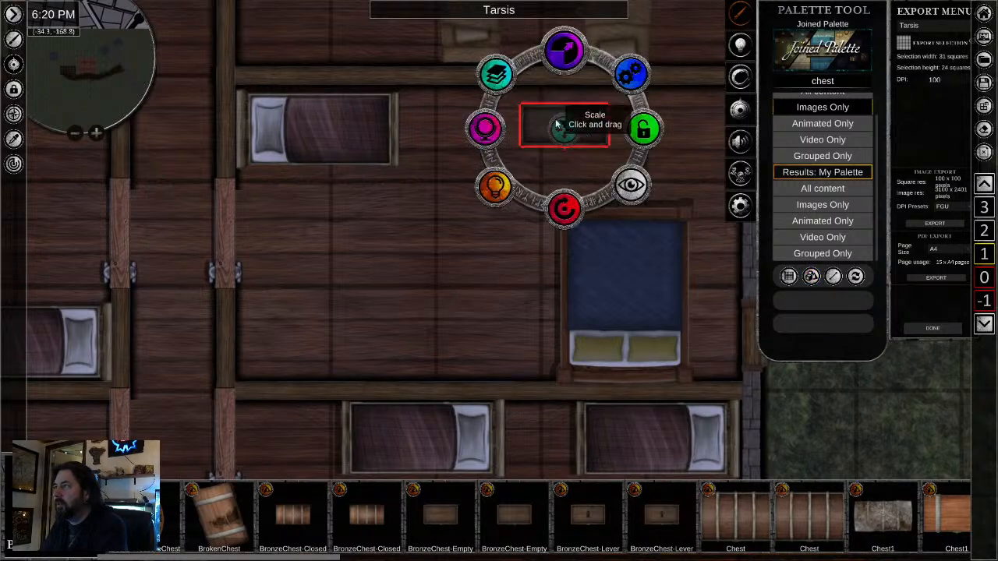
pyautogui.moveTo(549, 120); pyautogui.dragTo(449, 117)
# - Add a second chest to the middle east room and move it against the north wall beyond the double bed's foot
pyautogui.click(500, 353)
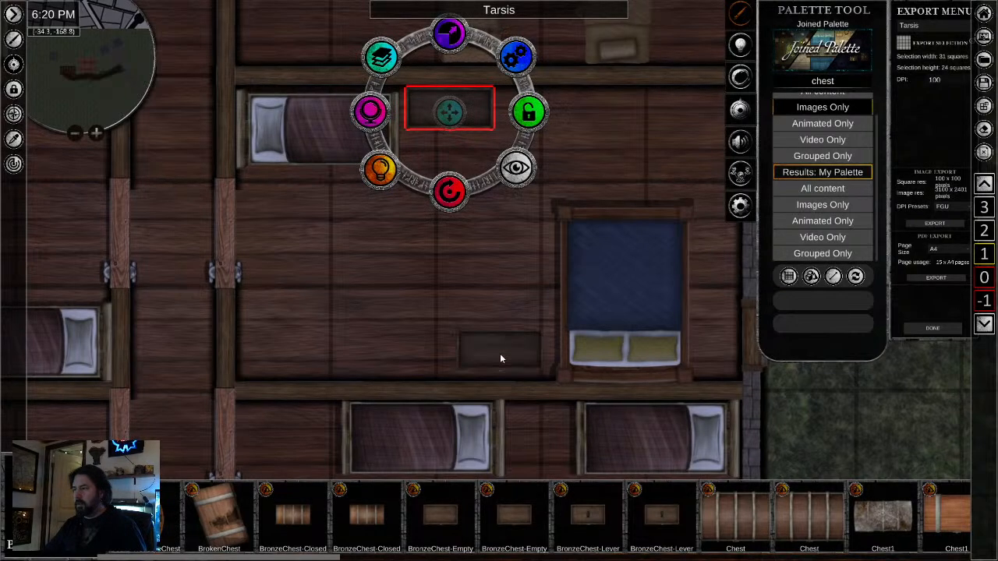
pyautogui.moveTo(501, 432); pyautogui.dragTo(492, 203)
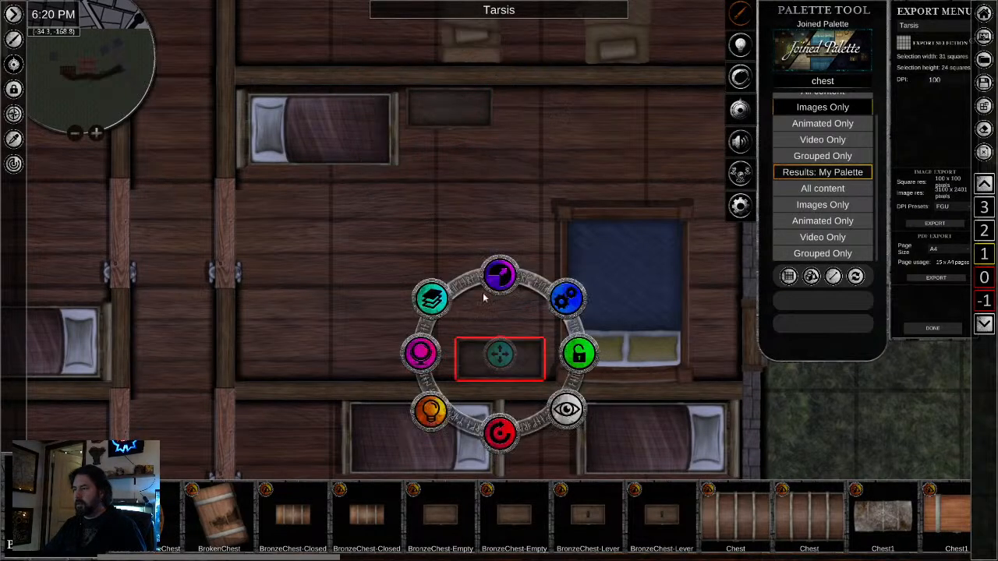
pyautogui.moveTo(499, 359); pyautogui.dragTo(599, 167)
pyautogui.moveTo(597, 241); pyautogui.dragTo(596, 49)
pyautogui.moveTo(611, 149); pyautogui.dragTo(662, 115)
pyautogui.moveTo(521, 187); pyautogui.dragTo(568, 526)
# - Place a chest against the southwest room's south wall and nudge it east toward the double bed
pyautogui.scroll(-3, 362, 359)
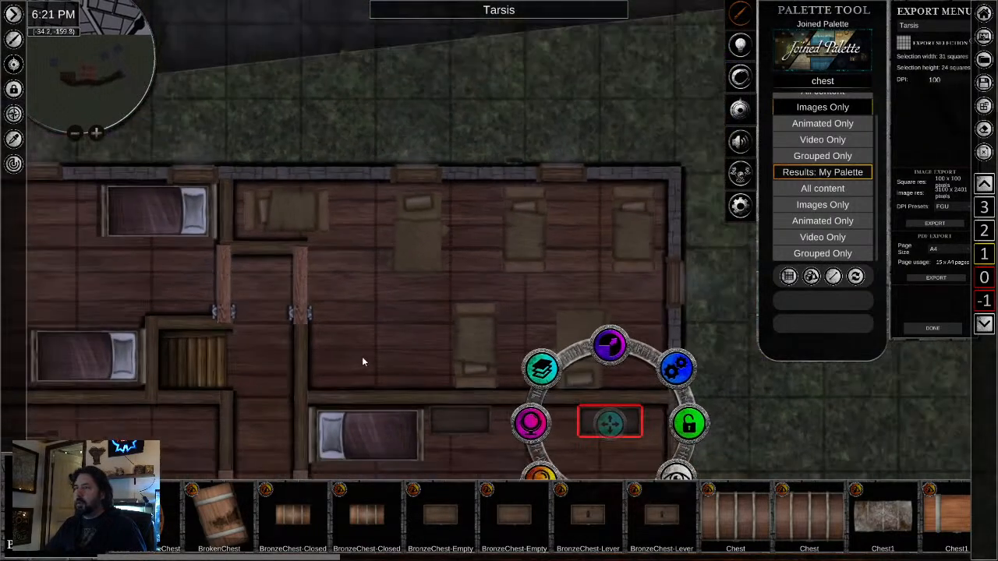
pyautogui.moveTo(362, 357); pyautogui.dragTo(735, 117)
pyautogui.scroll(-2, 633, 357)
pyautogui.moveTo(633, 356); pyautogui.dragTo(570, 141)
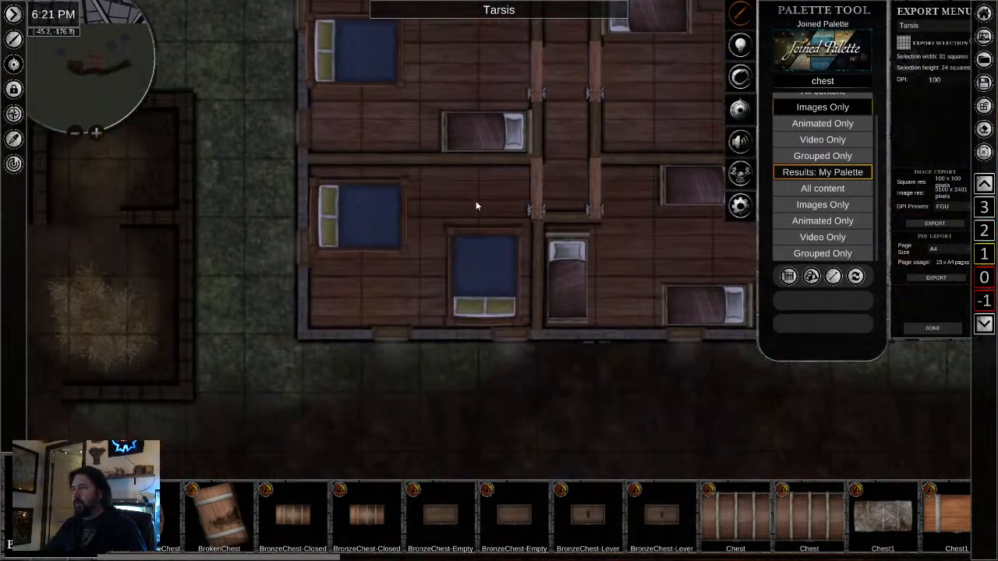
pyautogui.moveTo(392, 310); pyautogui.dragTo(398, 242)
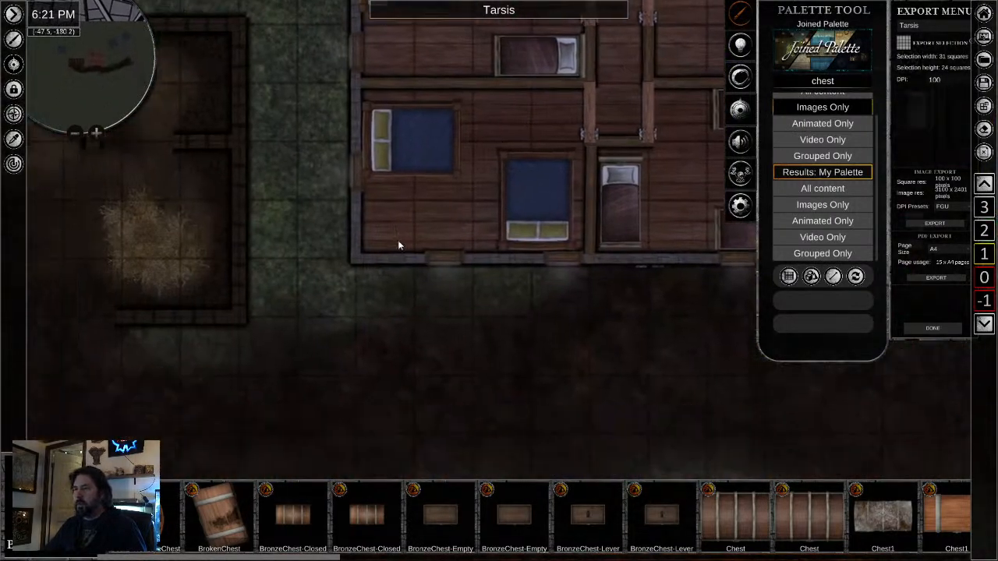
pyautogui.click(453, 236)
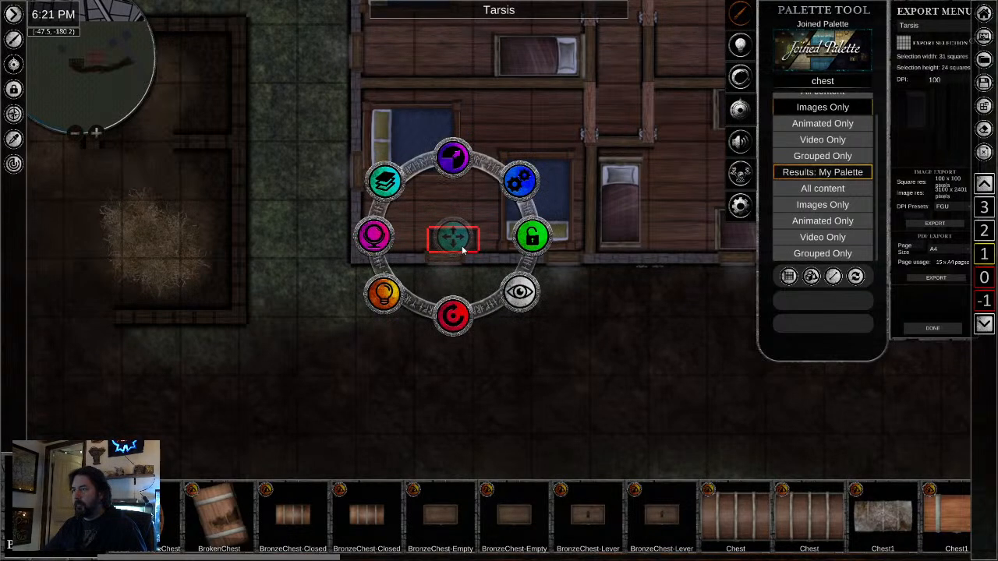
pyautogui.moveTo(462, 248)
pyautogui.mouseDown()
pyautogui.moveTo(472, 236)
pyautogui.moveTo(479, 248)
pyautogui.mouseUp()
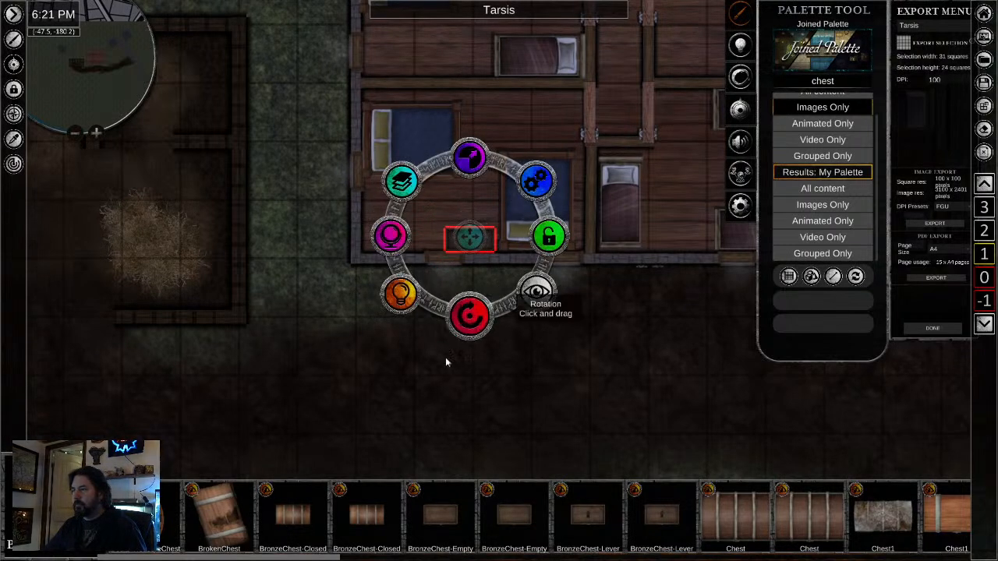
# - Adjust the layering of the south-wall window beside the chest in the southwest room
pyautogui.scroll(5, 434, 260)
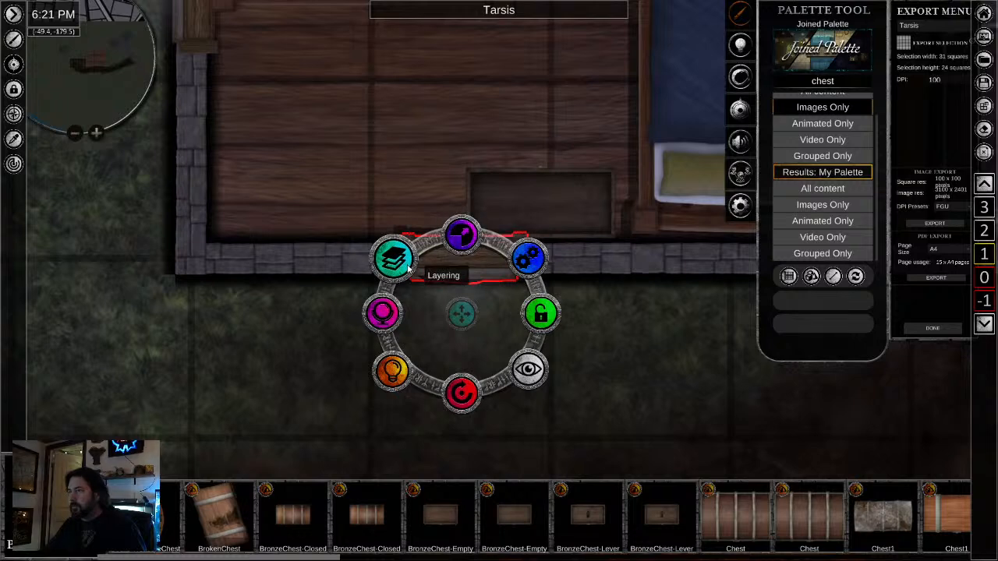
pyautogui.click(387, 258)
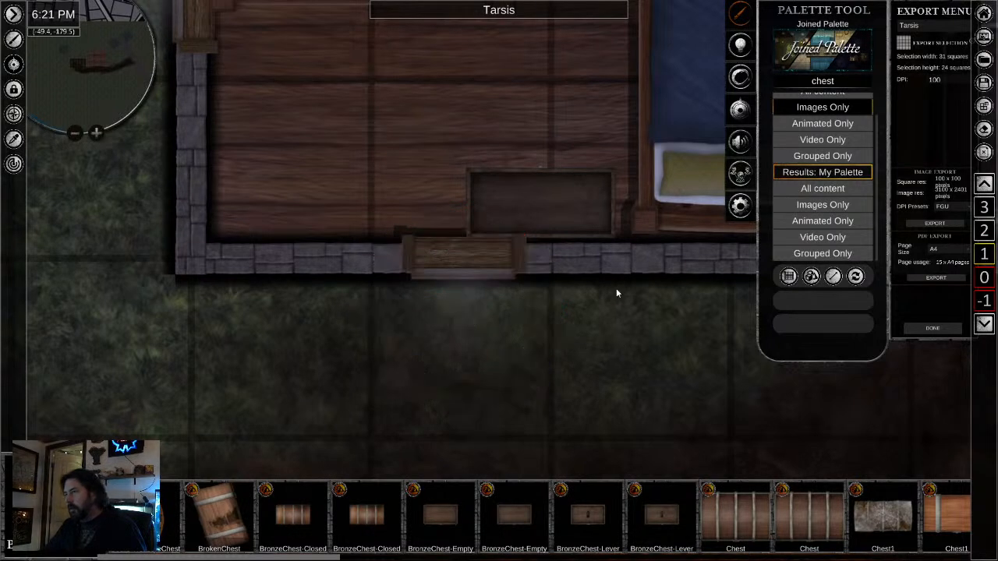
pyautogui.moveTo(646, 340); pyautogui.dragTo(592, 466)
pyautogui.moveTo(407, 296); pyautogui.dragTo(469, 322)
pyautogui.moveTo(502, 187); pyautogui.dragTo(441, 351)
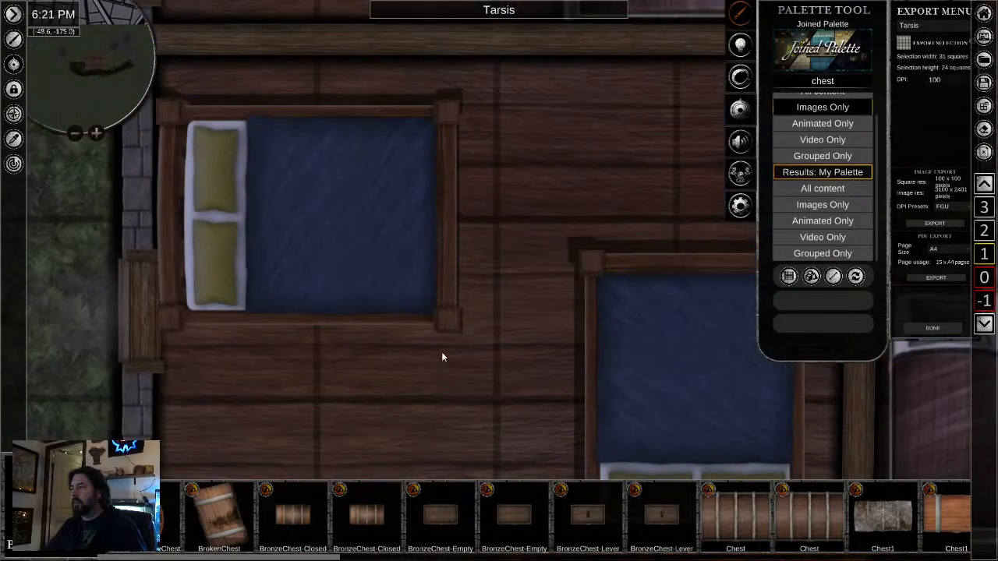
# - Place a chest in the middle west room and move it against the north wall near the east corner
pyautogui.scroll(-2, 441, 352)
pyautogui.moveTo(567, 155); pyautogui.dragTo(518, 436)
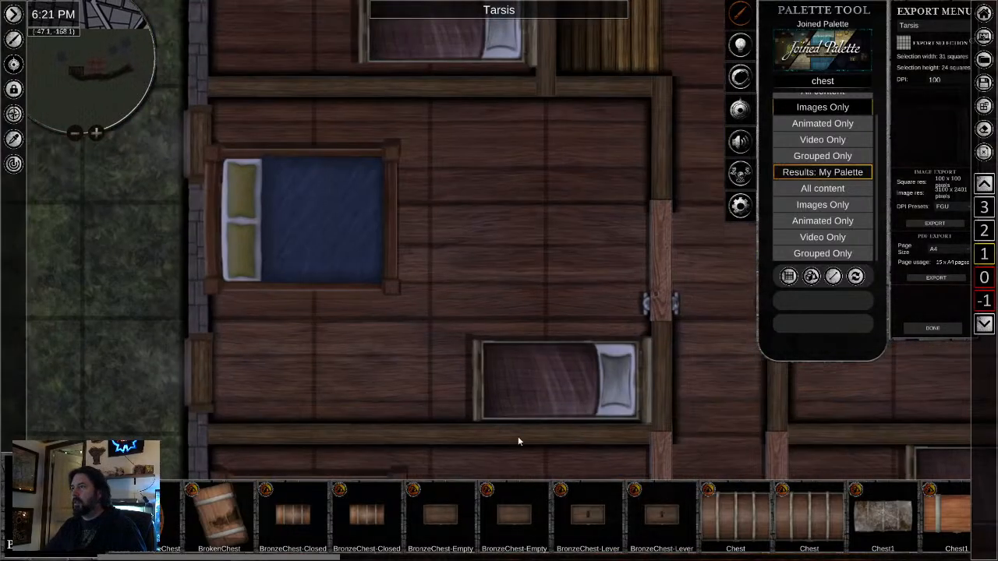
pyautogui.rightClick(544, 140)
pyautogui.moveTo(544, 145); pyautogui.dragTo(598, 131)
# - Place another chest against the northwest room's north wall, between the two single beds
pyautogui.moveTo(424, 189); pyautogui.dragTo(501, 558)
pyautogui.scroll(-2, 468, 422)
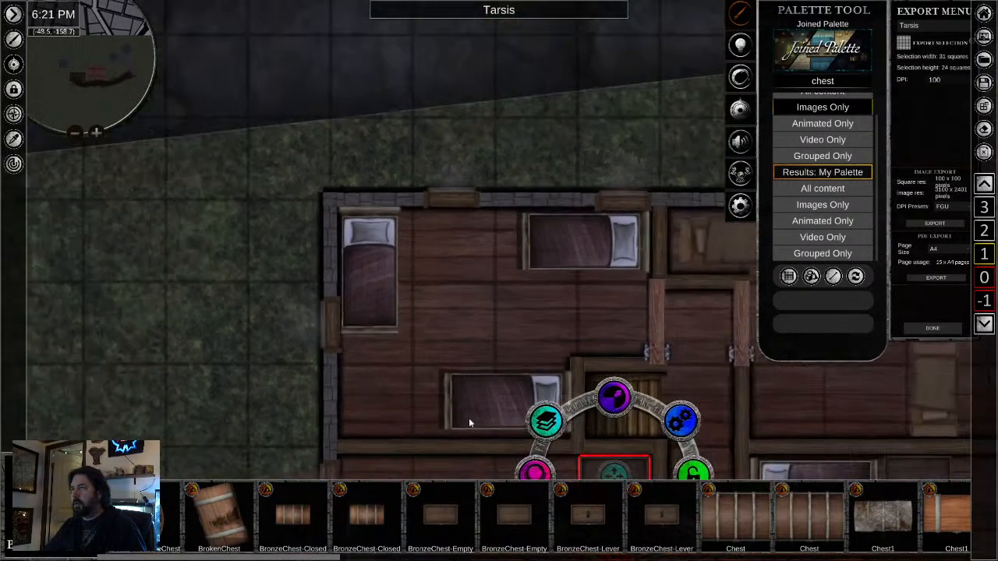
pyautogui.click(464, 239)
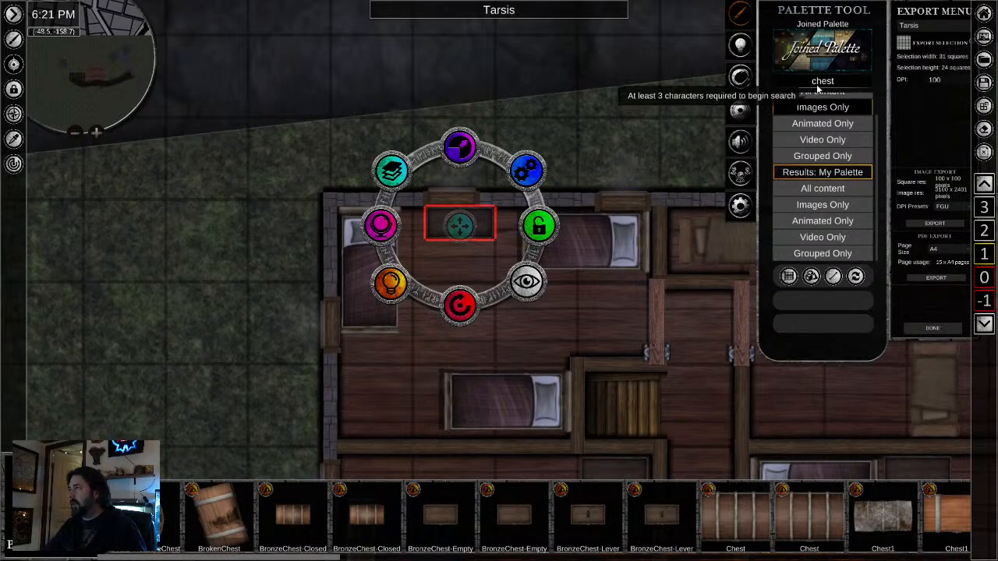
# - Search the palette images for "desk" and place a wooden desk in the northwest room's southwest corner
pyautogui.click(817, 83)
pyautogui.write('desk')
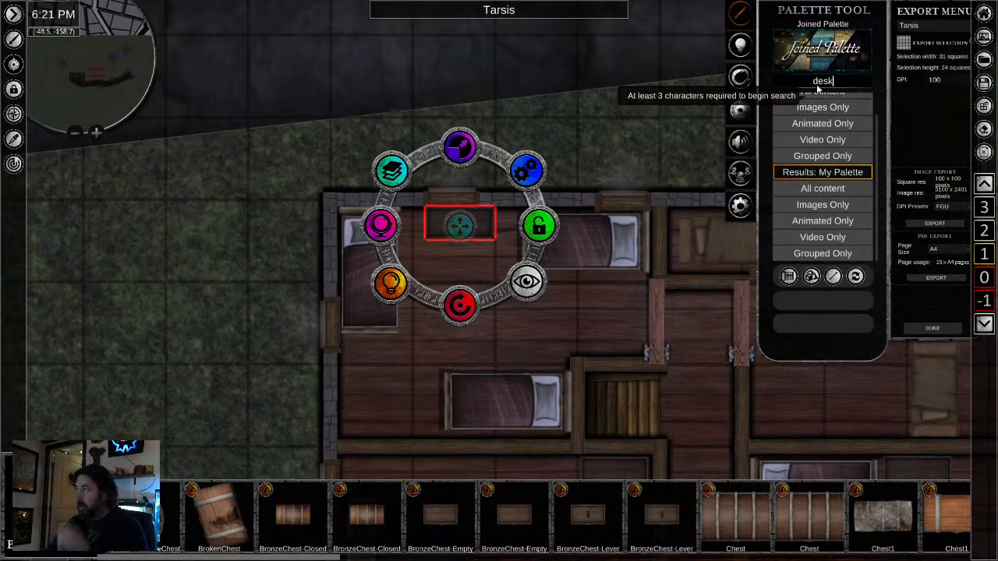
pyautogui.click(826, 108)
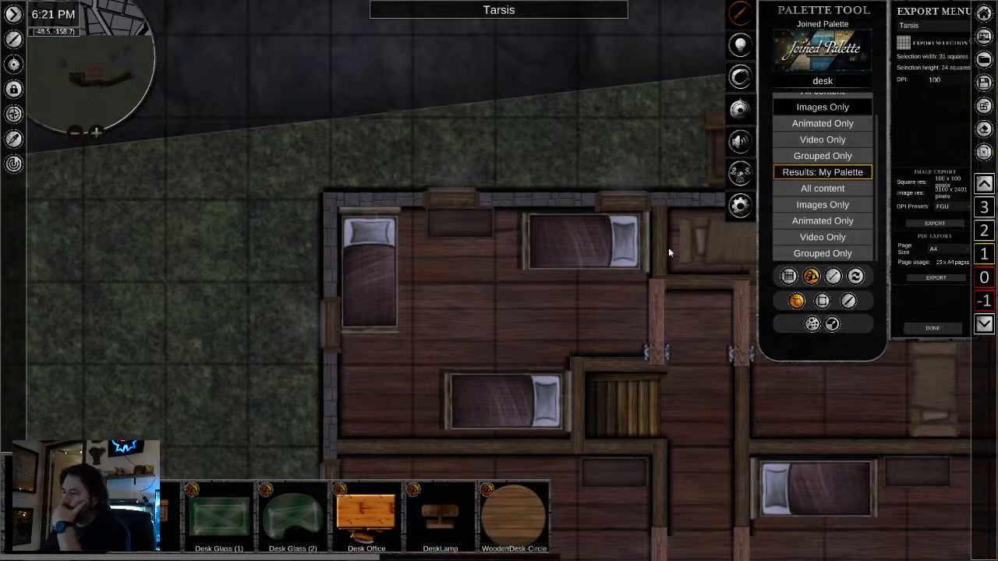
pyautogui.moveTo(418, 344); pyautogui.dragTo(380, 382)
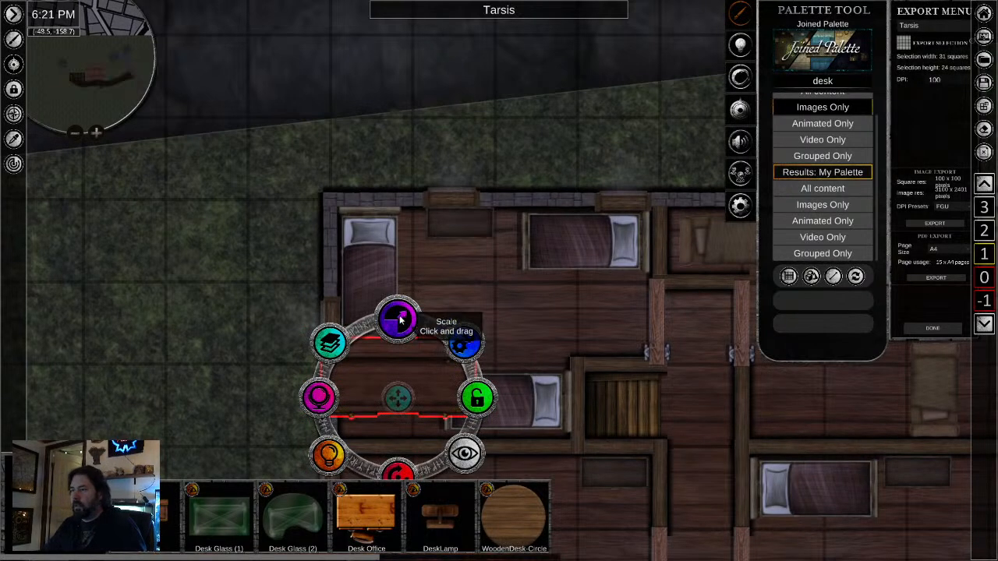
# - Shrink the desk, rotate it a quarter turn and move it against the northwest room's west wall
pyautogui.moveTo(395, 320); pyautogui.dragTo(385, 362)
pyautogui.moveTo(563, 464); pyautogui.dragTo(590, 334)
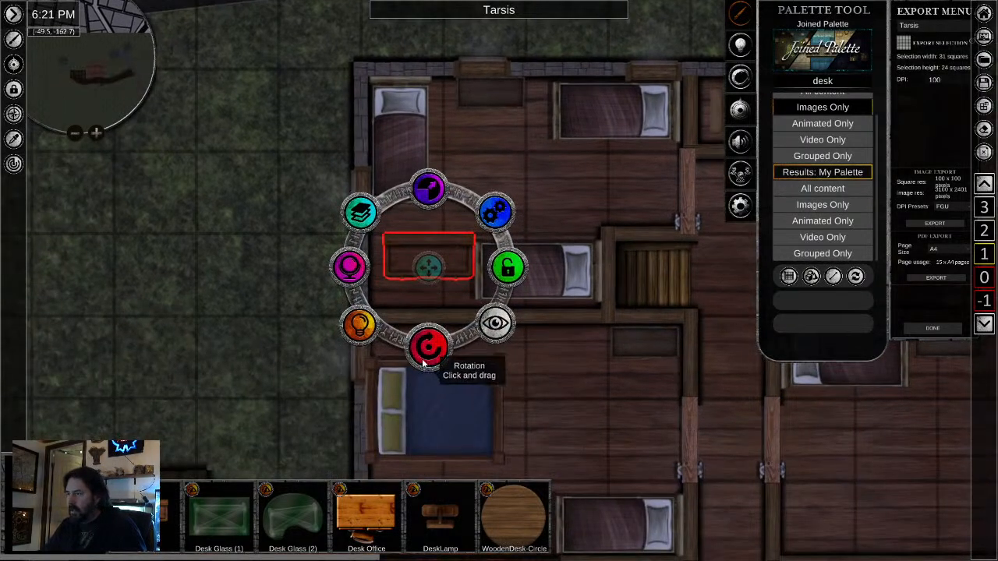
pyautogui.moveTo(425, 358); pyautogui.dragTo(527, 299)
pyautogui.moveTo(431, 271); pyautogui.dragTo(404, 259)
# - Bring the west-wall window beside the northwest room's desk to the top layer
pyautogui.click(362, 212)
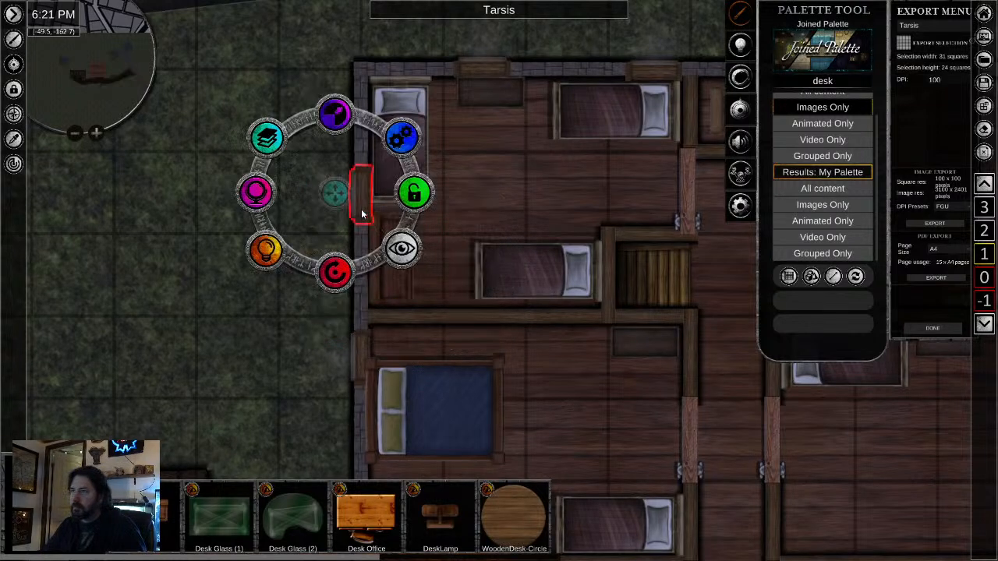
pyautogui.click(269, 140)
pyautogui.click(269, 140)
pyautogui.click(442, 282)
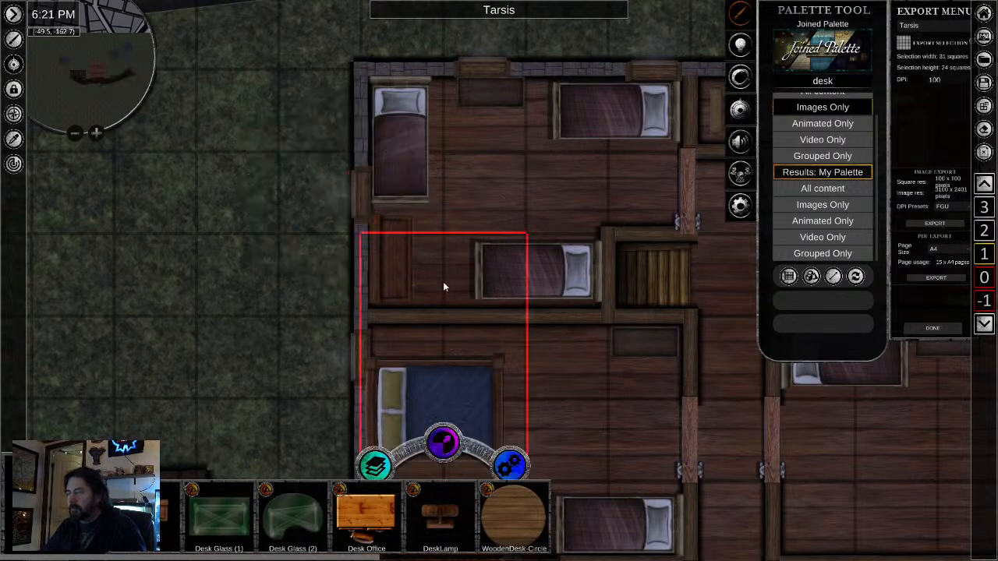
# - Search the palette images for "chair" and place a wooden chair beside the northwest room's desk
pyautogui.doubleClick(824, 82)
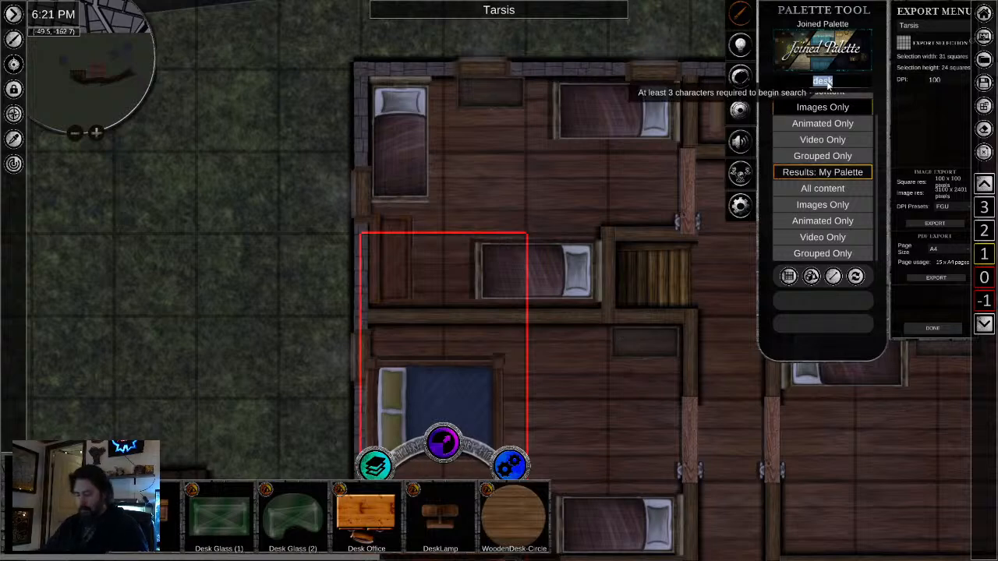
pyautogui.write('chair')
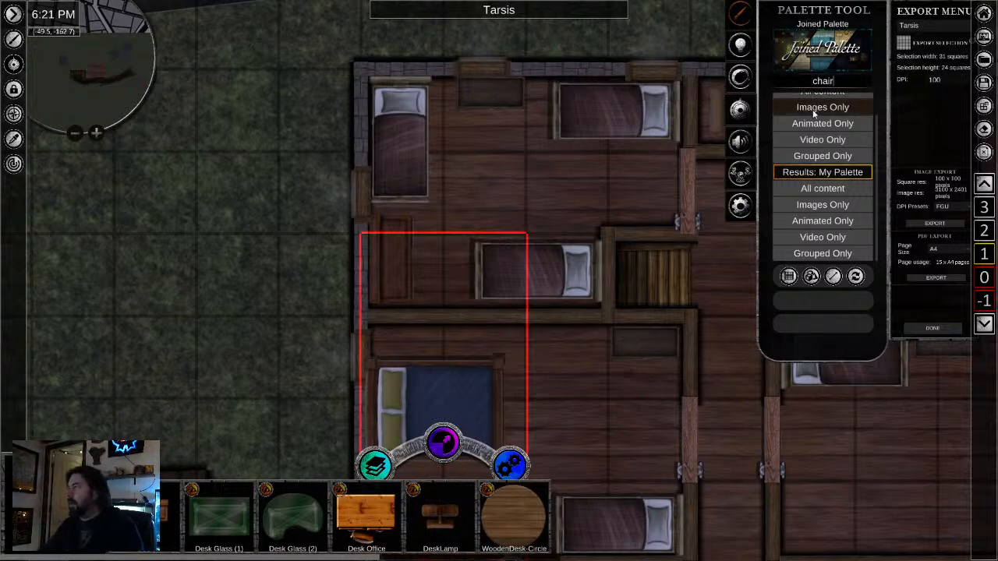
pyautogui.click(814, 111)
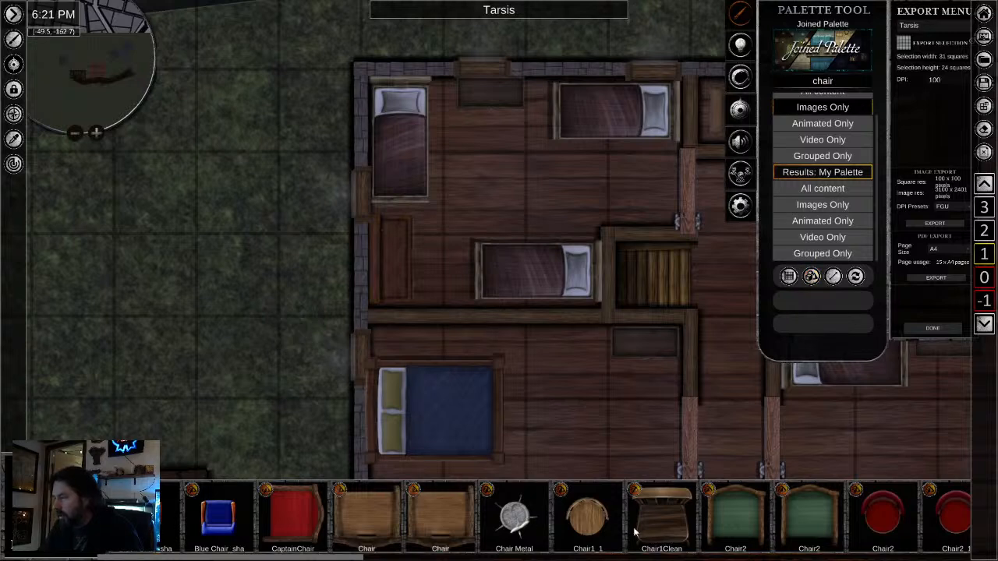
pyautogui.click(683, 534)
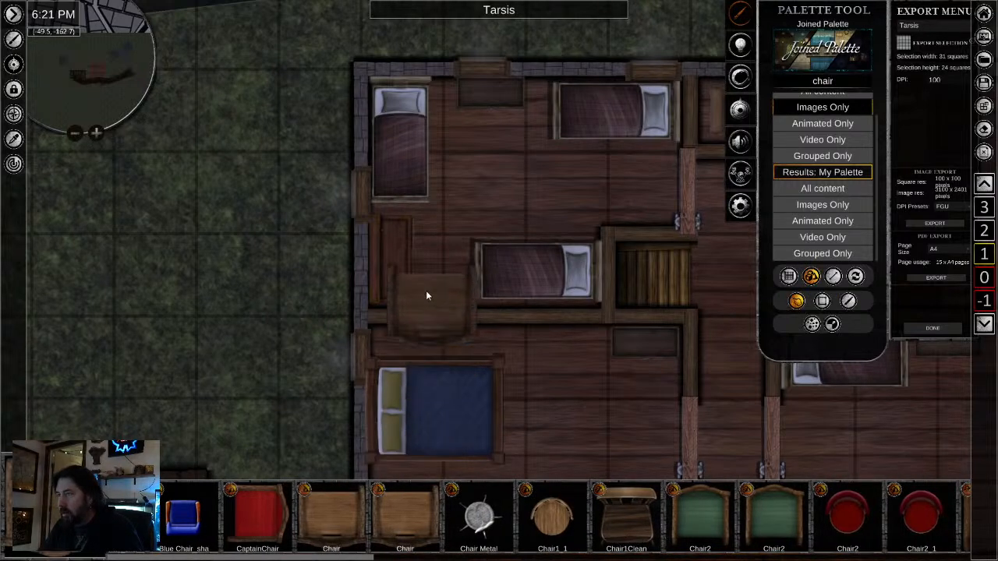
pyautogui.click(422, 257)
pyautogui.rightClick(546, 366)
# - Shrink and rotate the chair, fit it against the desk's east side, and open the desk's layering options
pyautogui.click(435, 246)
pyautogui.moveTo(422, 179); pyautogui.dragTo(417, 240)
pyautogui.moveTo(421, 335); pyautogui.dragTo(505, 303)
pyautogui.moveTo(423, 259); pyautogui.dragTo(424, 266)
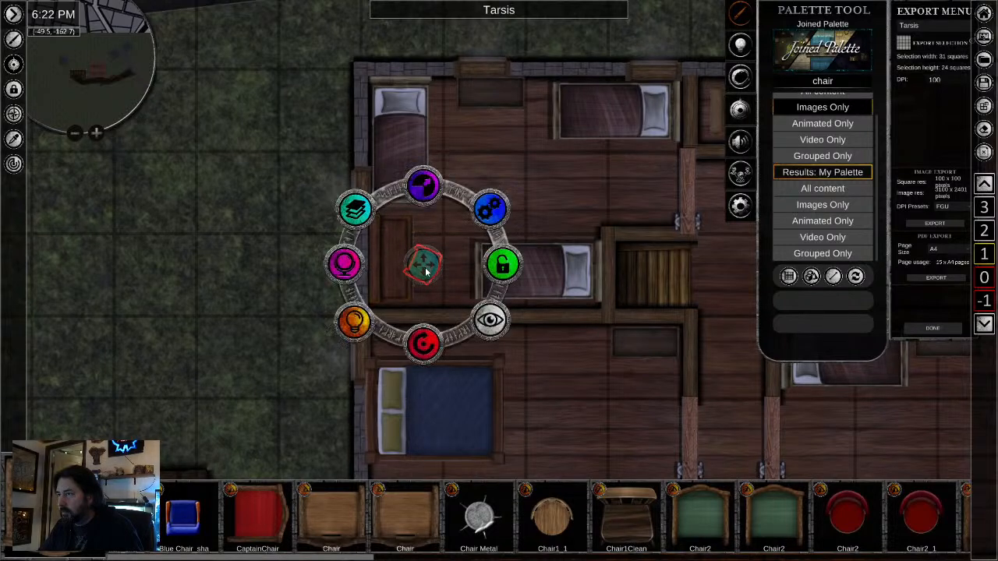
pyautogui.click(397, 277)
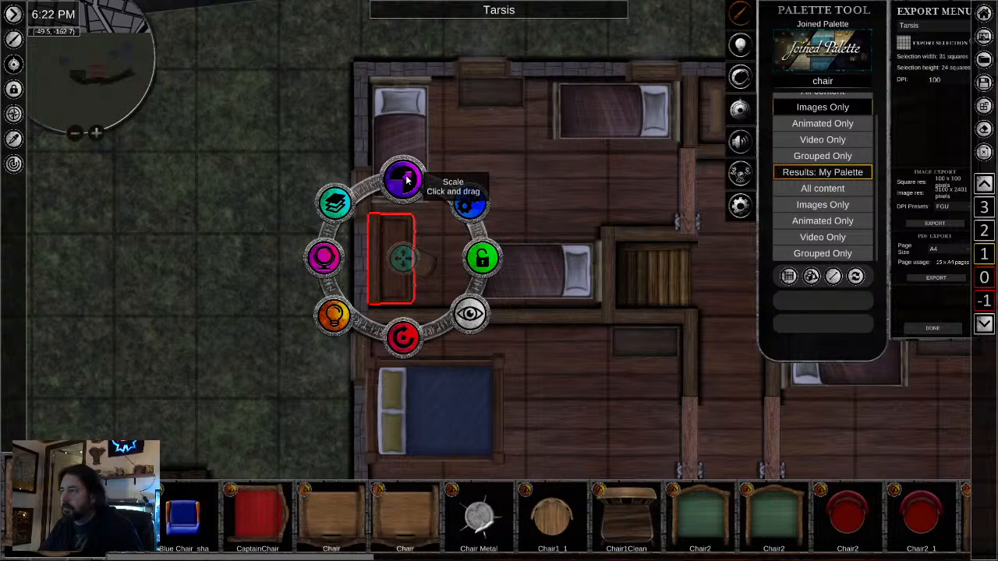
pyautogui.click(334, 203)
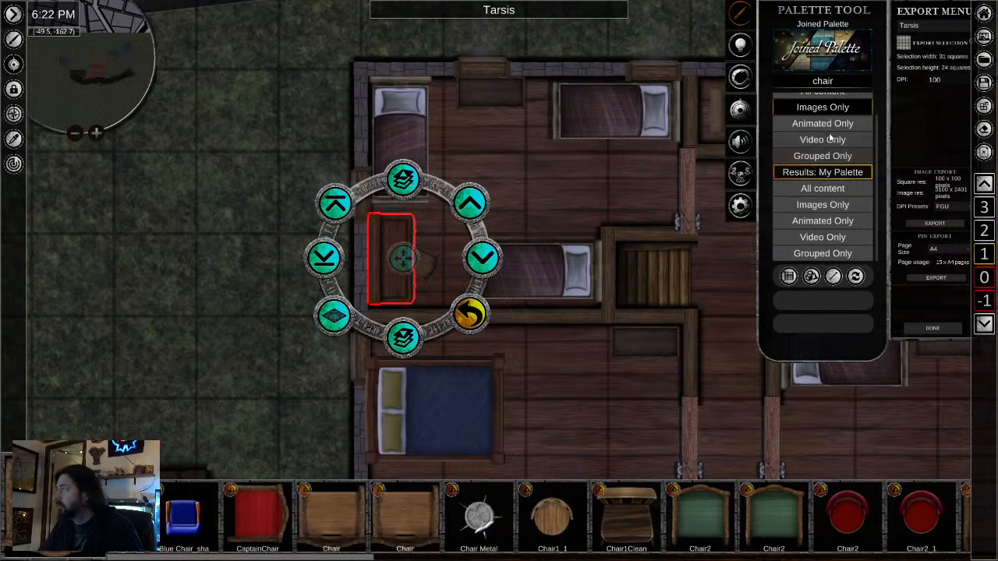
# - Copy the candle from the ground-floor rectangular table on level 0 onto the northwest room's desk on level 1
pyautogui.click(984, 279)
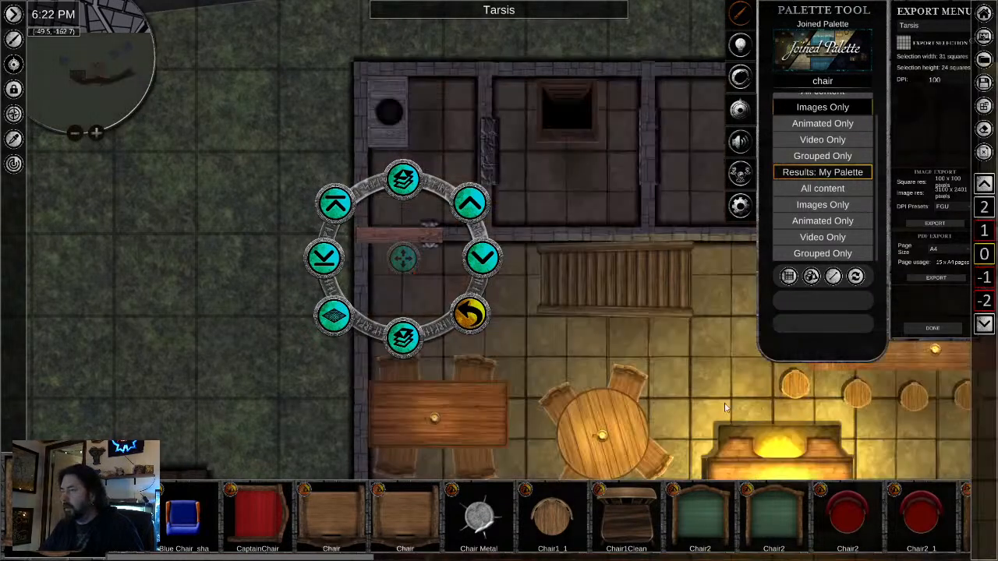
pyautogui.click(435, 419)
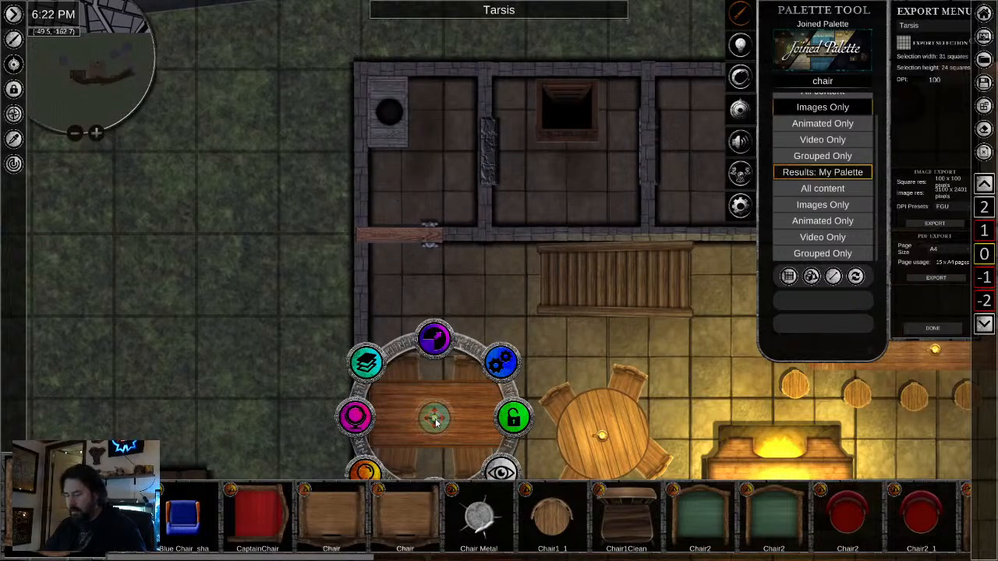
pyautogui.click(984, 232)
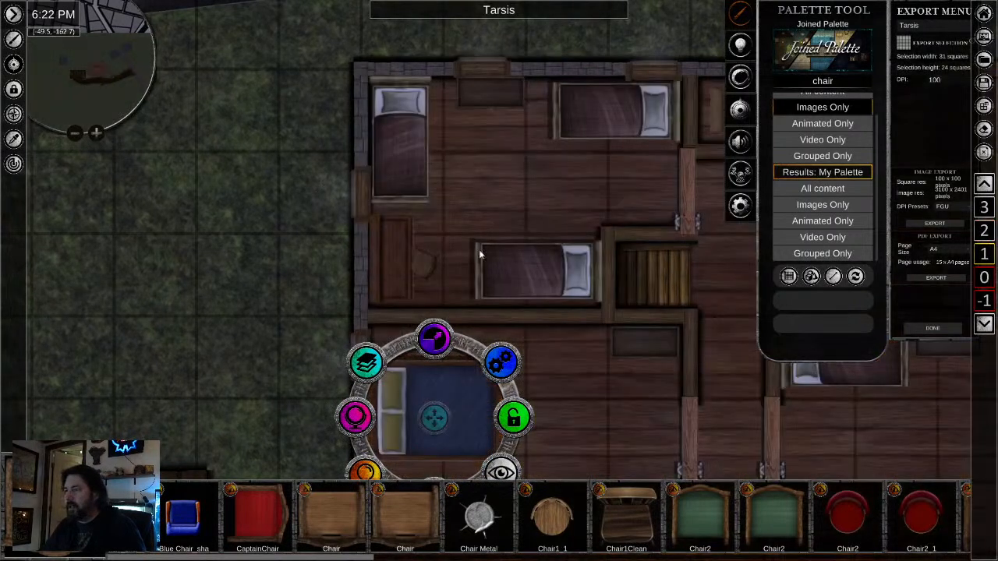
pyautogui.scroll(2, 404, 247)
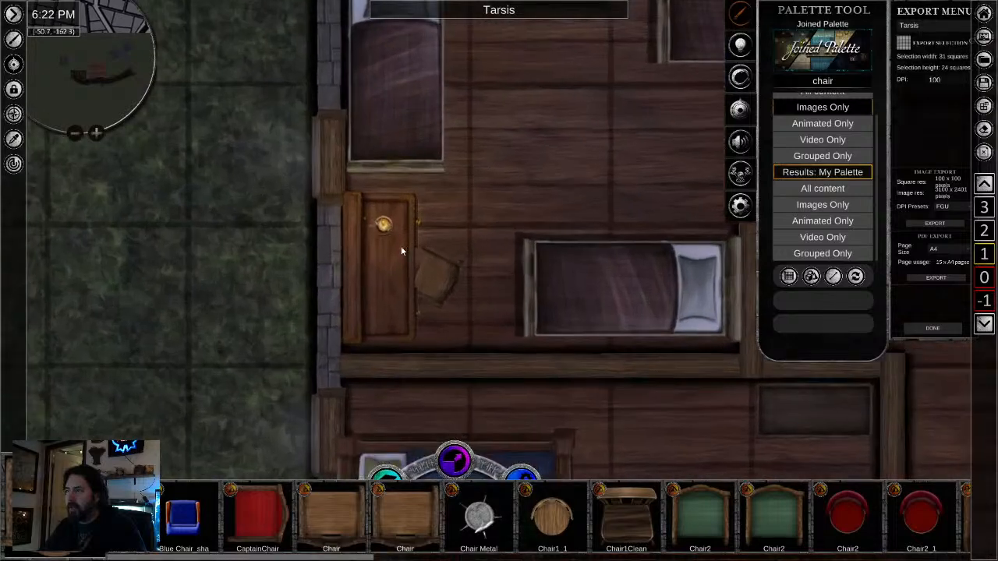
# - Group the northwest room's candle, desk and chair into one object
pyautogui.click(380, 228)
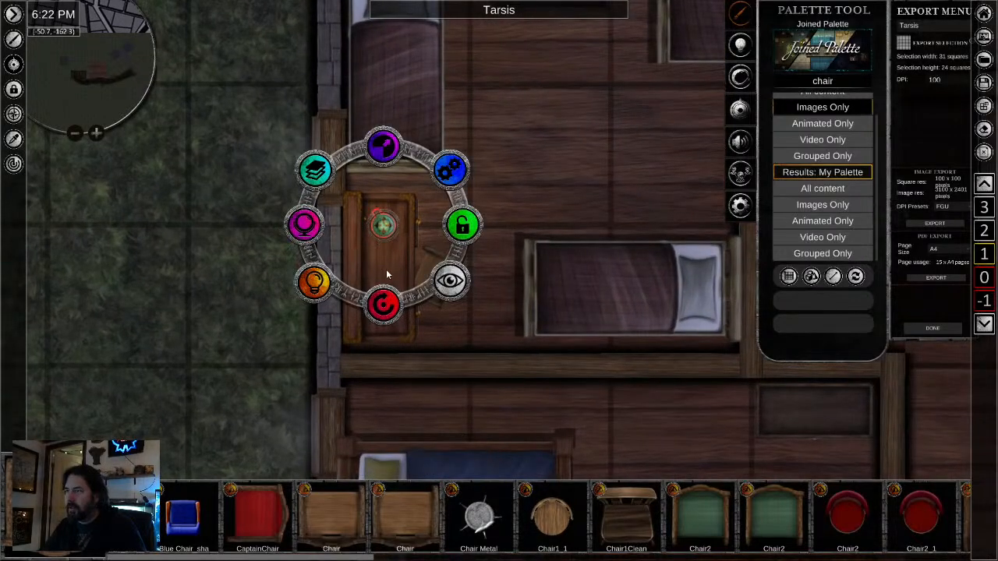
pyautogui.keyDown('shift'); pyautogui.click(431, 280); pyautogui.keyUp('shift')
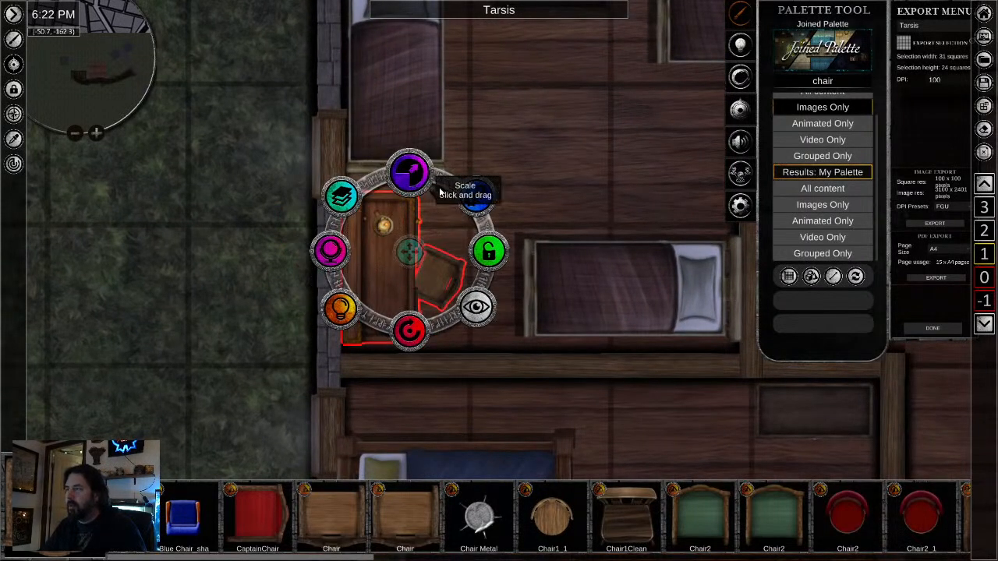
pyautogui.click(468, 201)
pyautogui.click(486, 248)
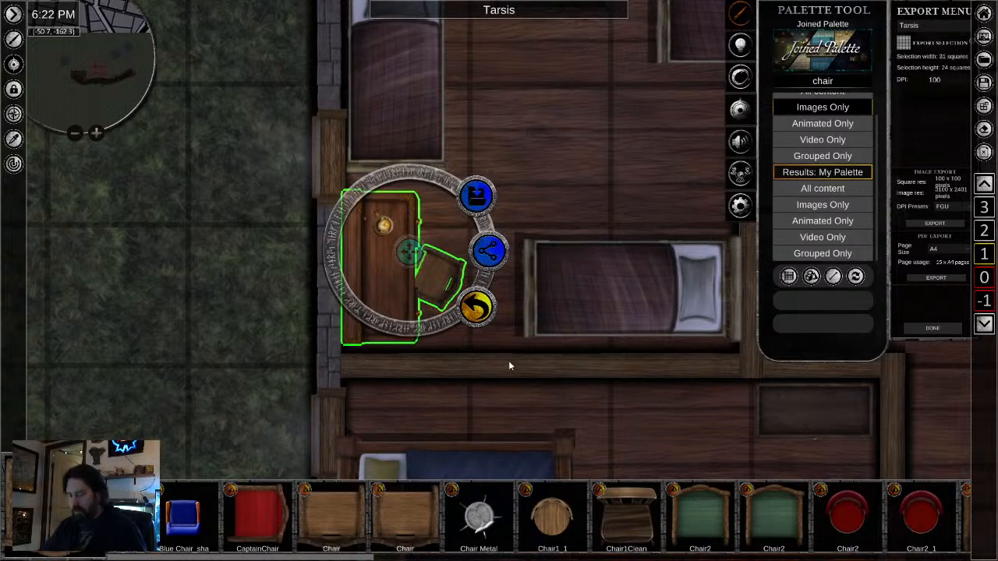
# - Paste a copy of the desk group into the middle west room and move it into the southwest corner
pyautogui.scroll(-2, 540, 428)
pyautogui.moveTo(625, 368); pyautogui.dragTo(444, 134)
pyautogui.scroll(-1, 444, 134)
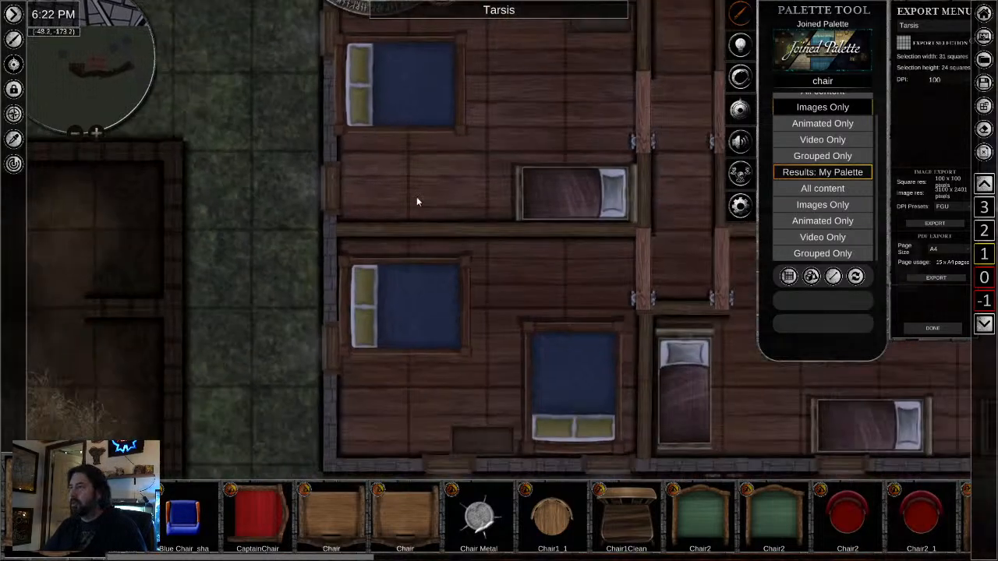
pyautogui.hotkey('ctrl', 'v')
pyautogui.click(410, 202)
pyautogui.moveTo(408, 195); pyautogui.dragTo(379, 165)
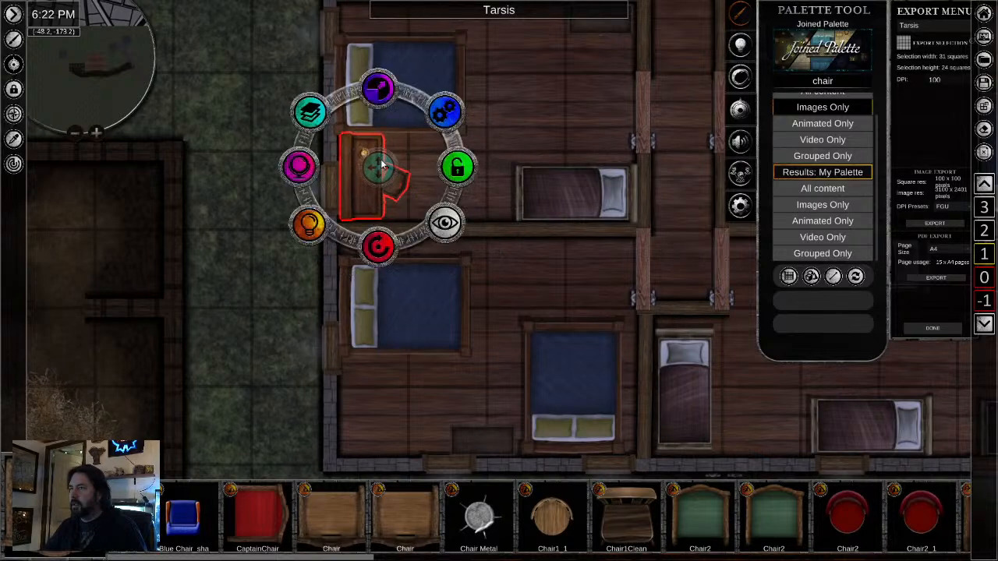
# - Bring the west-wall window beside the middle west room's desk to the top layer
pyautogui.click(332, 187)
pyautogui.click(237, 132)
pyautogui.click(237, 132)
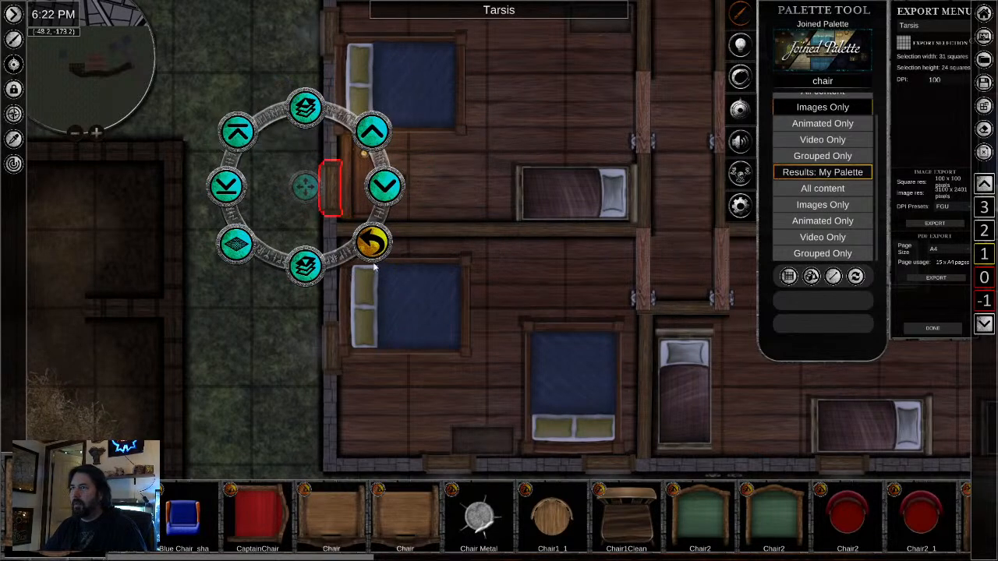
# - Paste the desk group into the southwest room's southwest corner and adjust the layering of the adjacent west-wall window
pyautogui.moveTo(467, 351); pyautogui.dragTo(459, 247)
pyautogui.hotkey('ctrl', 'v')
pyautogui.click(372, 297)
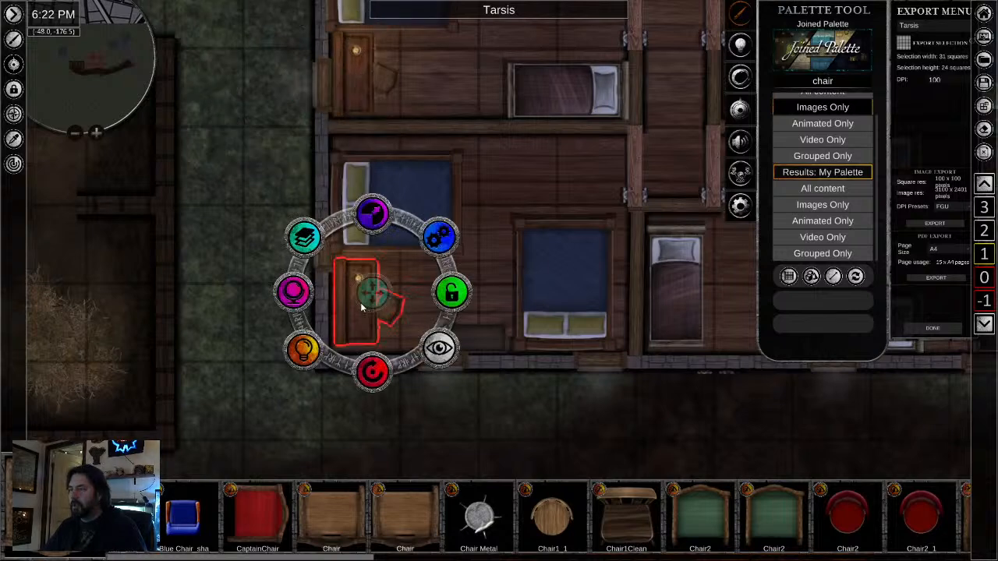
pyautogui.moveTo(375, 297); pyautogui.dragTo(371, 306)
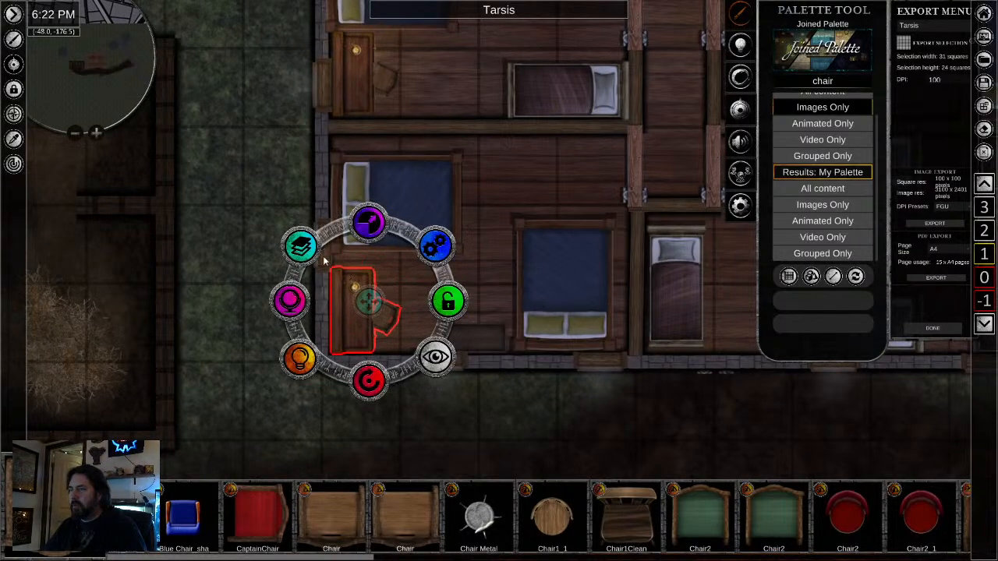
pyautogui.click(229, 187)
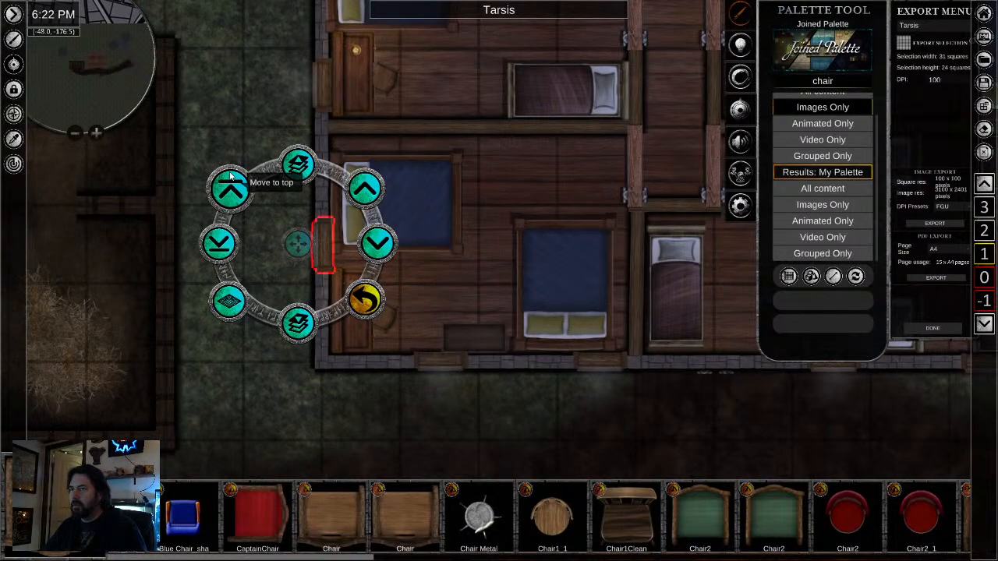
pyautogui.click(510, 230)
# - Paste the desk group into the middle east room, rotate it a quarter turn and move it into the southwest corner
pyautogui.moveTo(622, 358); pyautogui.dragTo(177, 402)
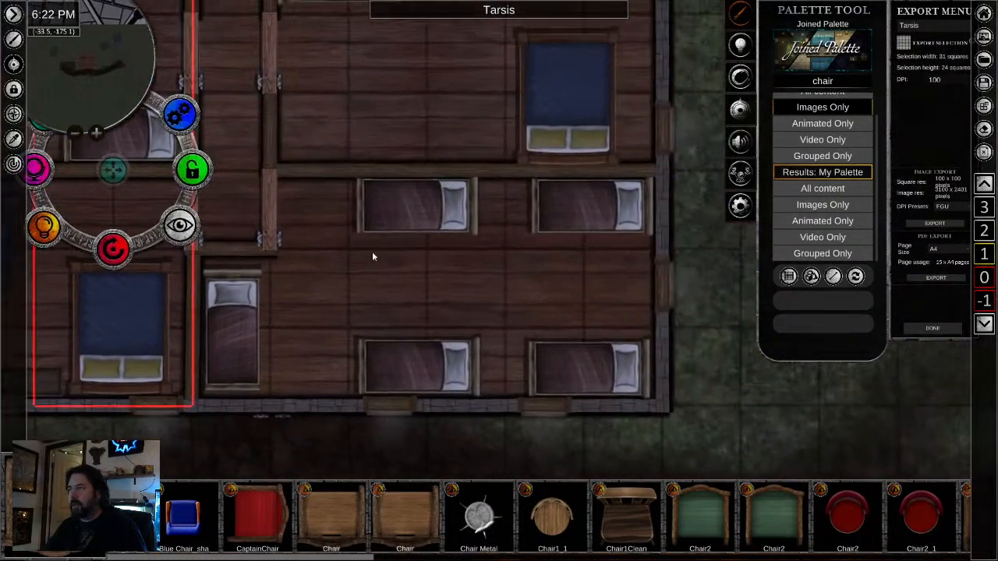
pyautogui.moveTo(410, 195); pyautogui.dragTo(417, 350)
pyautogui.moveTo(439, 251); pyautogui.dragTo(430, 274)
pyautogui.hotkey('ctrl', 'v')
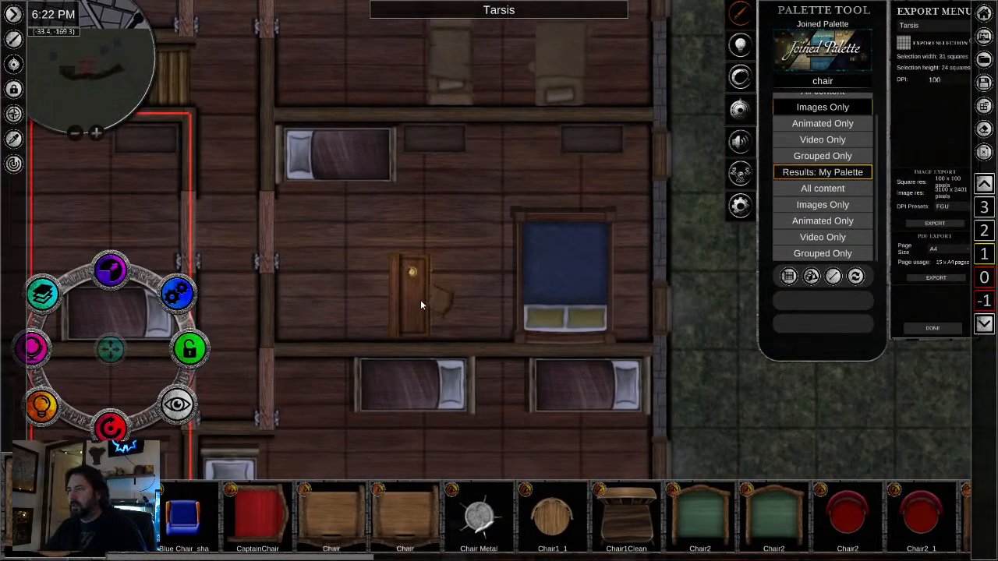
pyautogui.click(421, 301)
pyautogui.moveTo(427, 372); pyautogui.dragTo(575, 300)
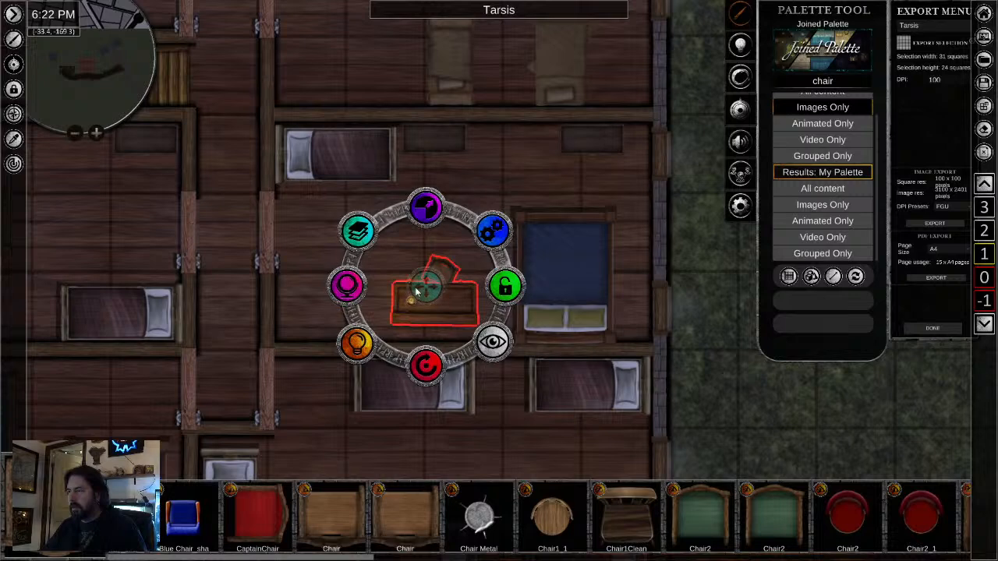
pyautogui.moveTo(424, 286); pyautogui.dragTo(287, 307)
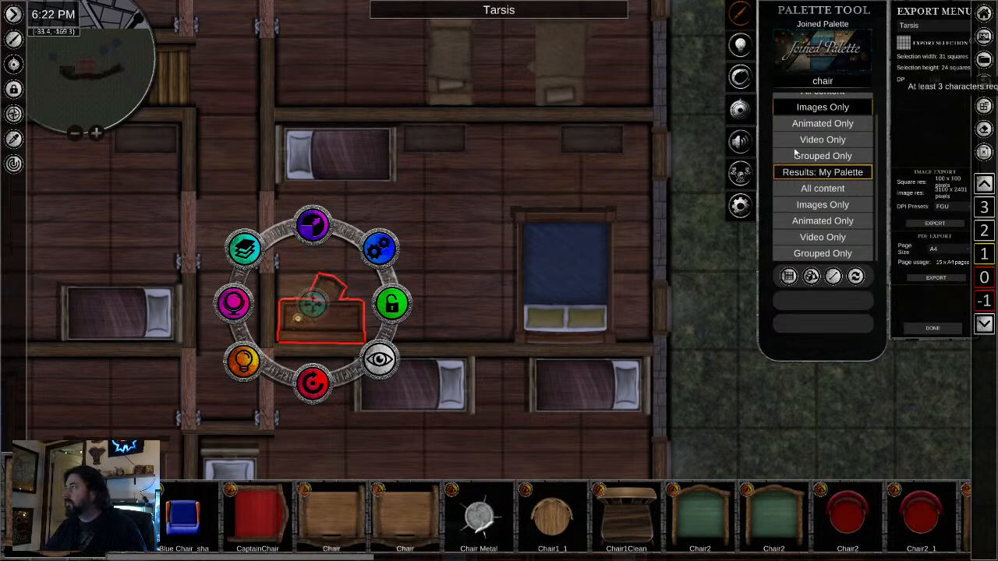
# - Copy a round table with four chairs from the ground floor and paste it into the upper level's middle east room, rotated slightly
pyautogui.click(983, 278)
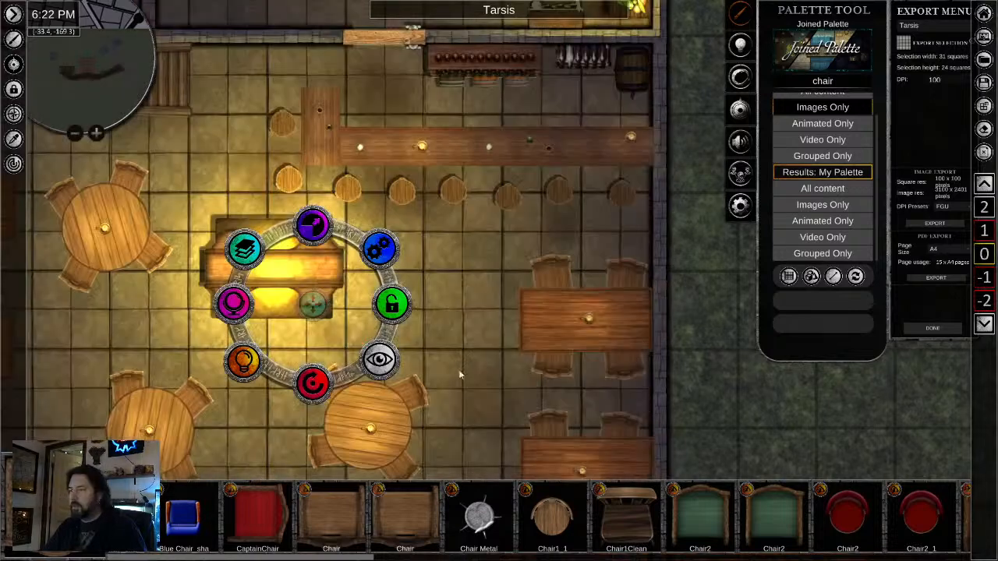
pyautogui.click(395, 446)
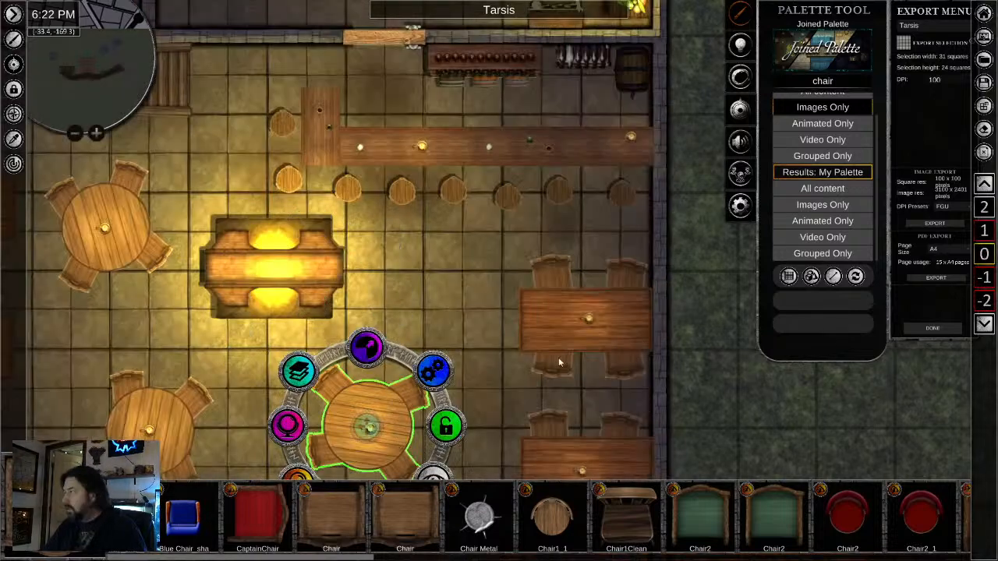
pyautogui.click(981, 235)
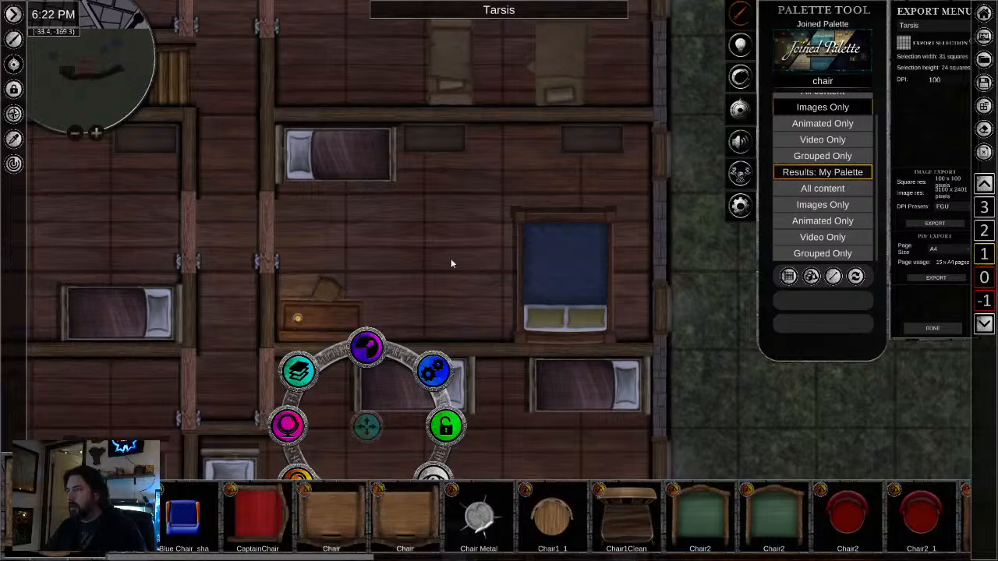
pyautogui.hotkey('ctrl', 'v')
pyautogui.click(449, 261)
pyautogui.moveTo(449, 263); pyautogui.dragTo(421, 260)
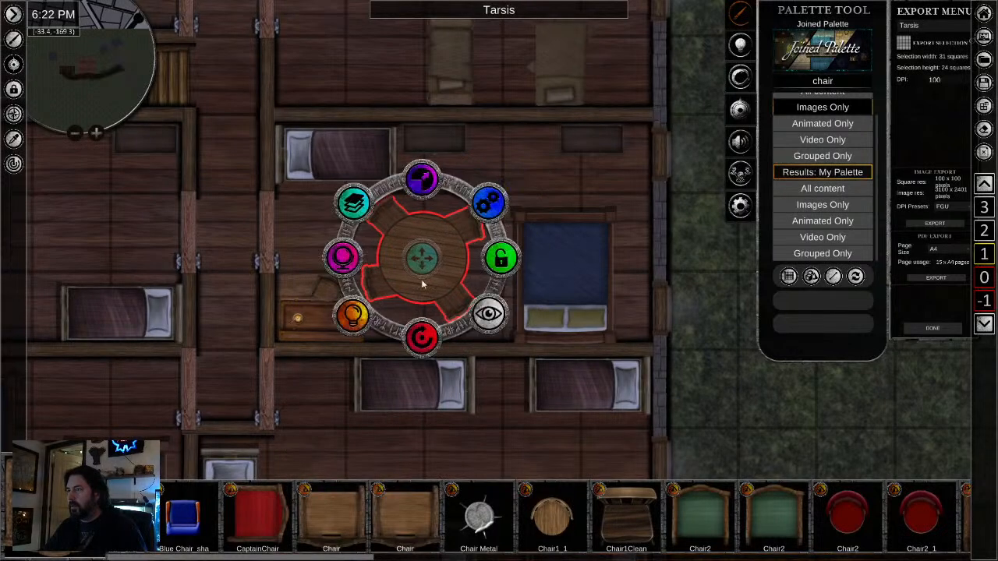
pyautogui.moveTo(382, 334); pyautogui.dragTo(377, 332)
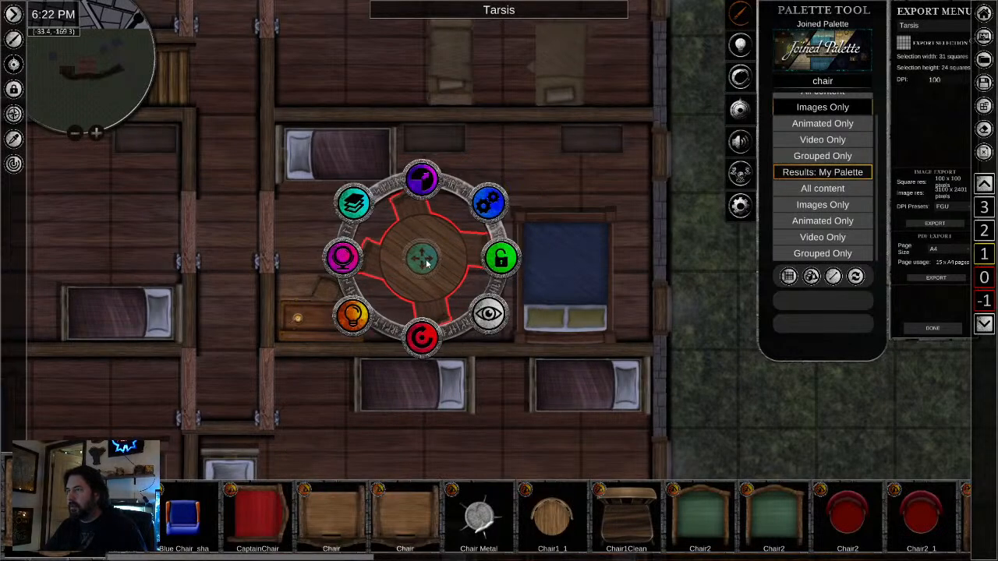
pyautogui.moveTo(427, 263); pyautogui.dragTo(434, 271)
# - Move the blue double bed in the middle east room toward the east wall and shift the round table slightly east
pyautogui.click(566, 284)
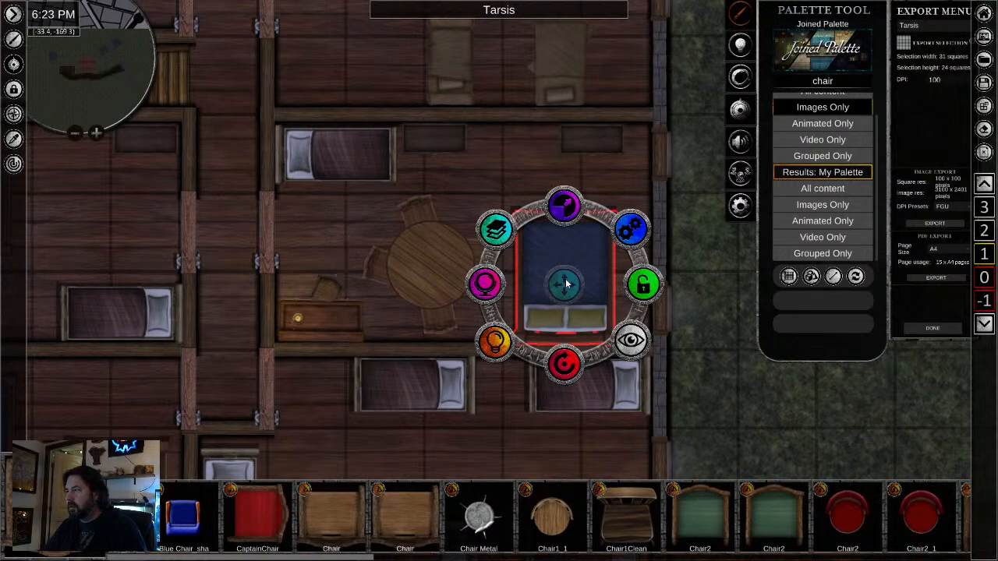
pyautogui.moveTo(568, 283); pyautogui.dragTo(589, 284)
pyautogui.click(430, 263)
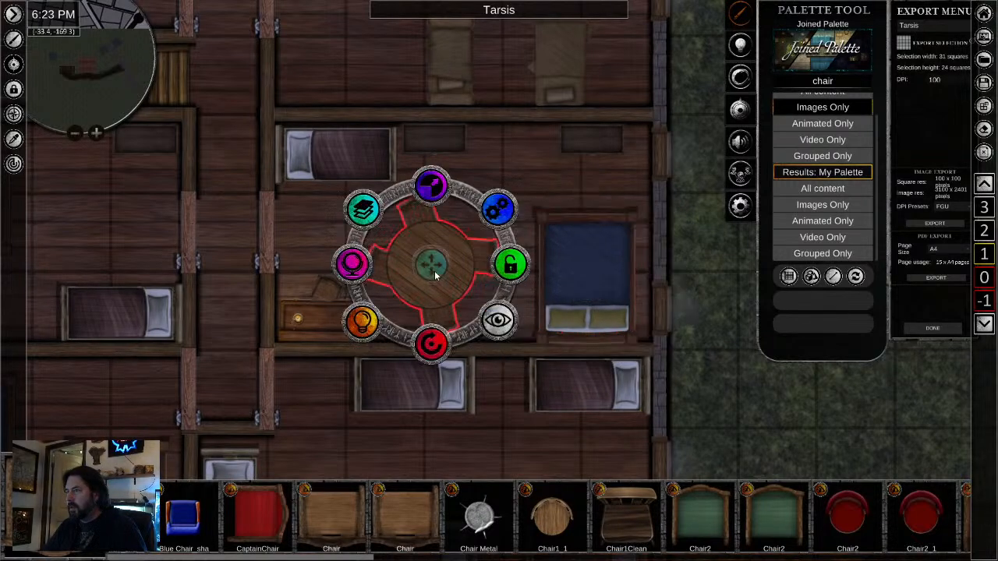
pyautogui.moveTo(431, 269); pyautogui.dragTo(446, 275)
# - Copy the candle from a ground-floor round table and place it on the round table in the middle east room
pyautogui.click(297, 316)
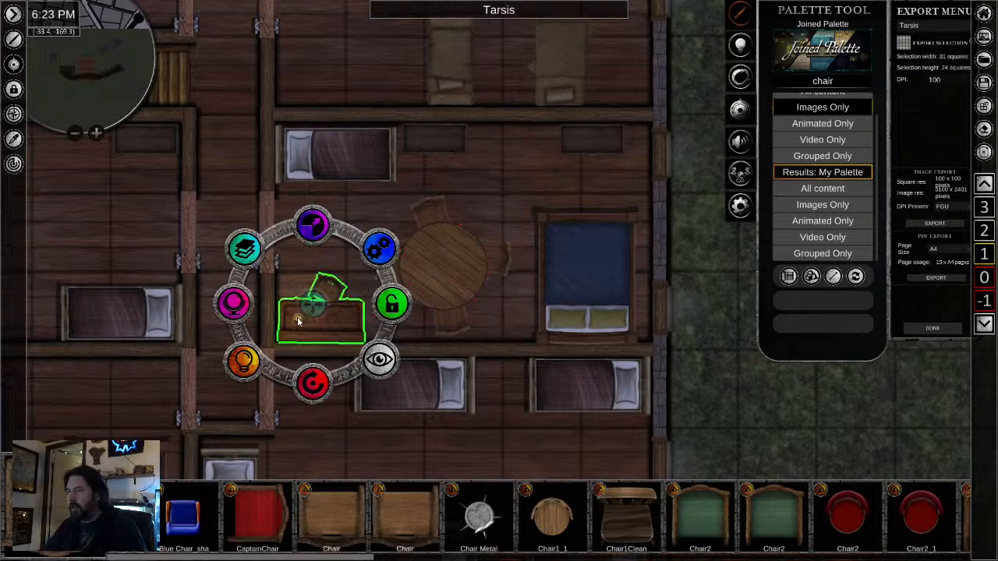
pyautogui.click(985, 278)
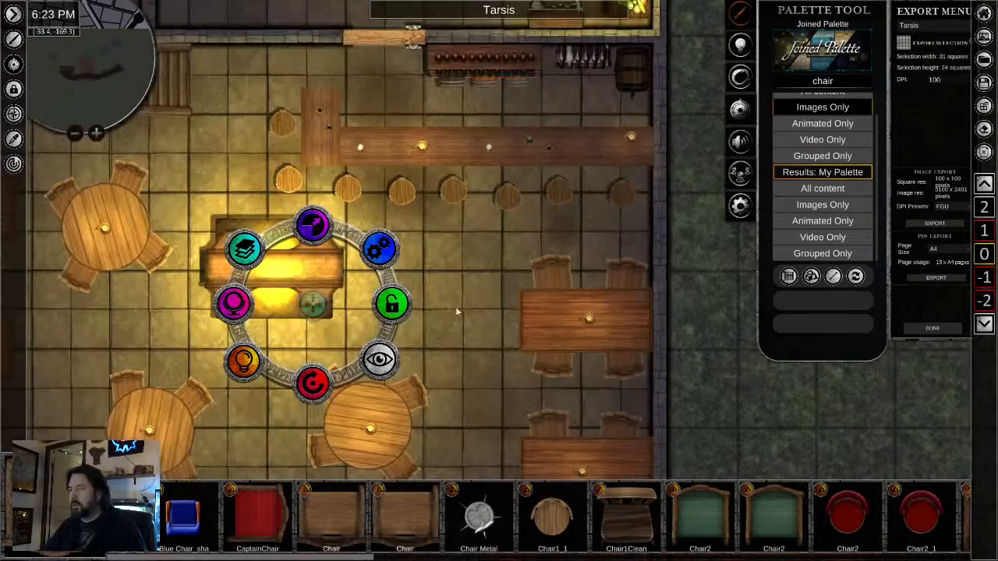
pyautogui.click(372, 432)
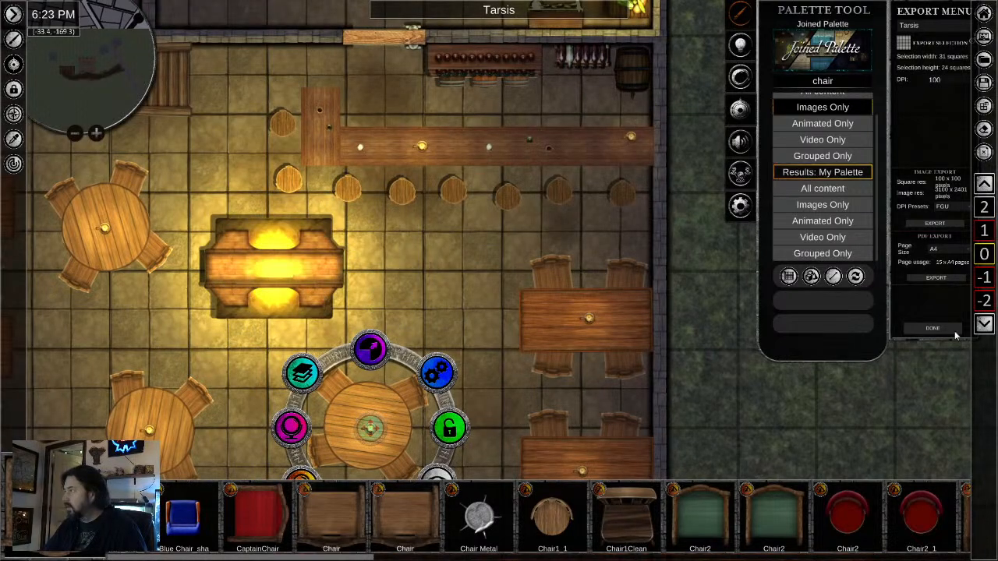
pyautogui.click(985, 234)
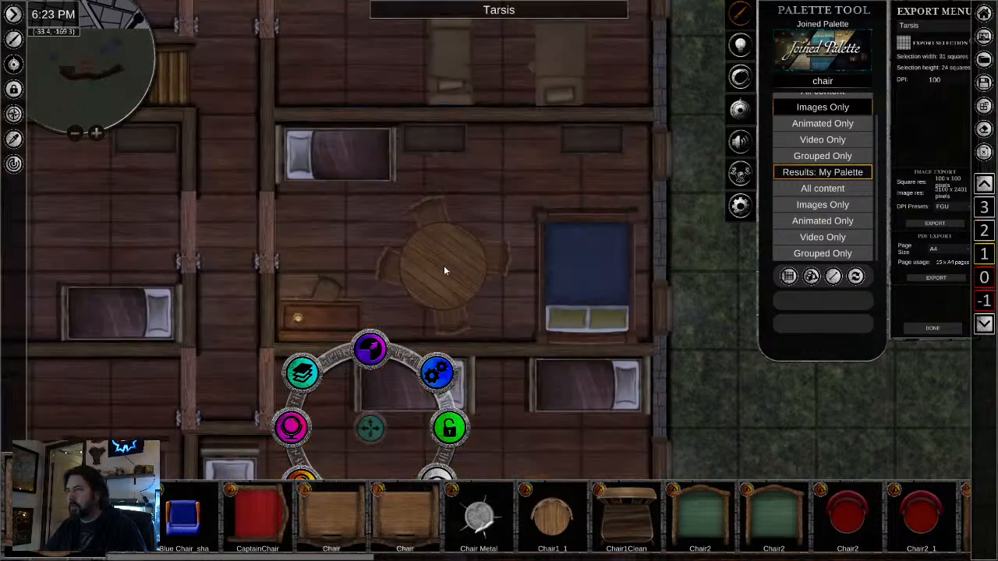
# - Copy the round table's candle and paste it onto the floor in the western part of the southeast room
pyautogui.scroll(-2, 440, 302)
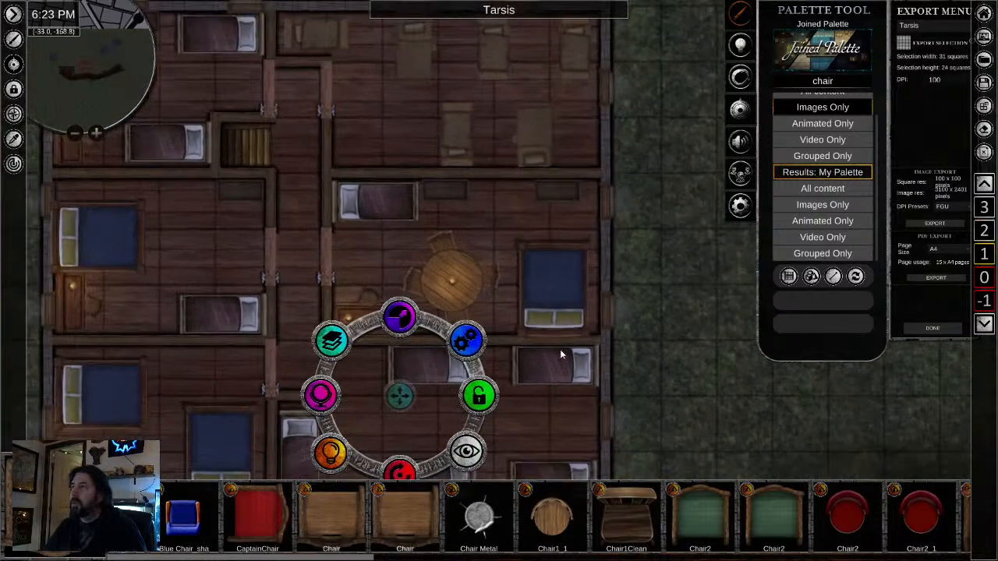
pyautogui.scroll(-2, 561, 353)
pyautogui.moveTo(562, 350); pyautogui.dragTo(628, 212)
pyautogui.click(594, 422)
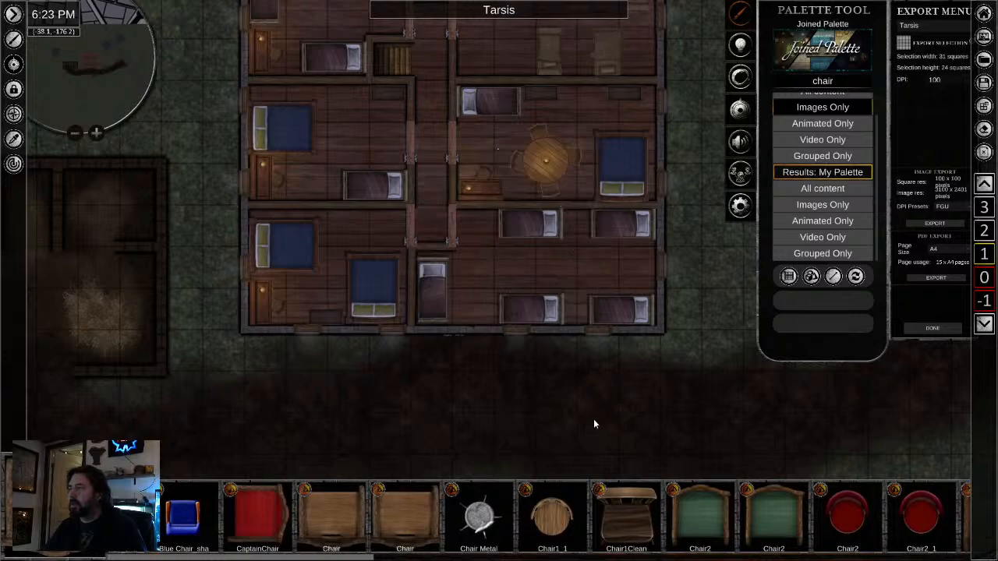
pyautogui.scroll(-2, 592, 420)
pyautogui.moveTo(678, 341); pyautogui.dragTo(575, 414)
pyautogui.scroll(4, 405, 366)
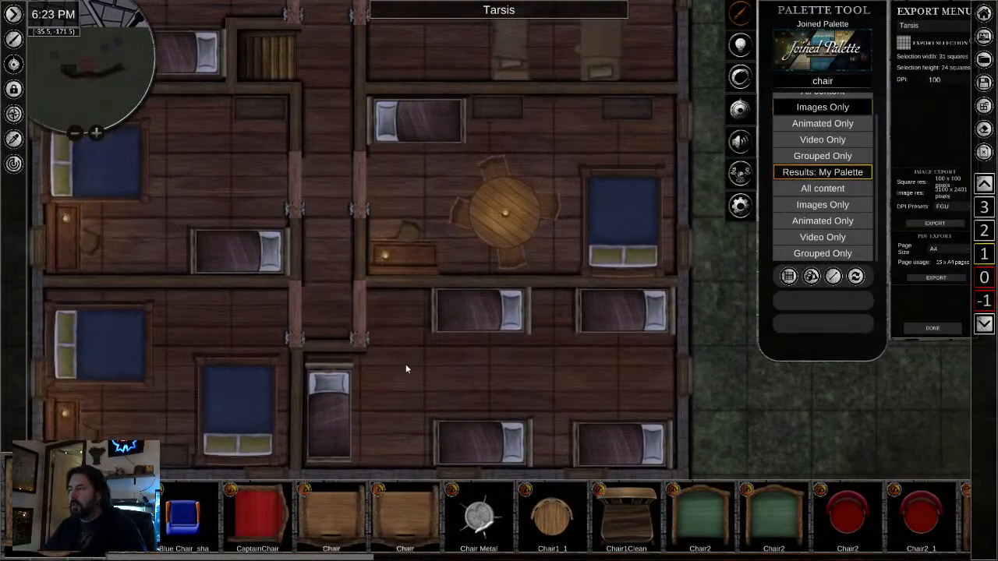
pyautogui.click(508, 217)
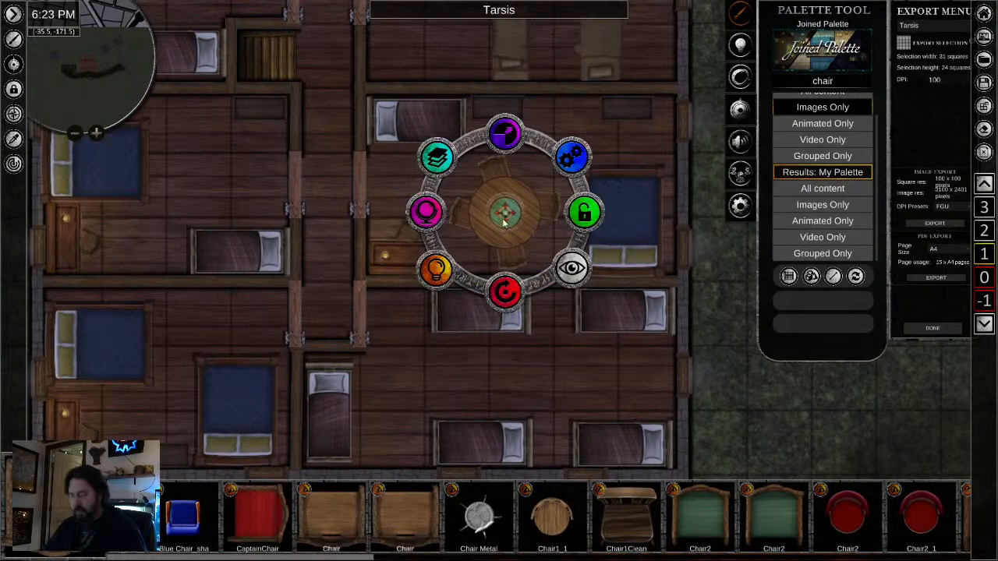
pyautogui.scroll(5, 405, 390)
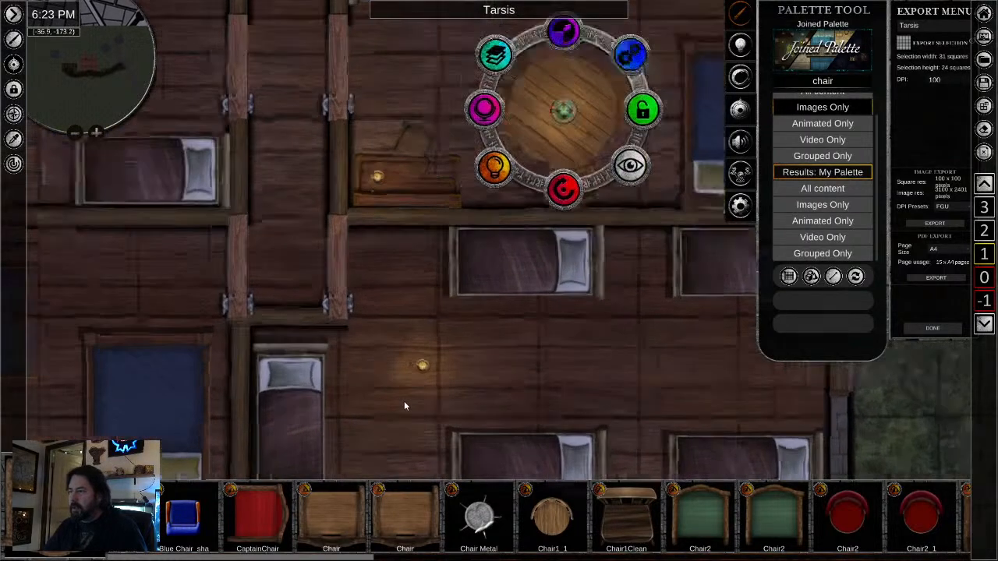
# - Set the light colour of the southeast room's candle to hex 181E08
pyautogui.click(424, 362)
pyautogui.click(357, 415)
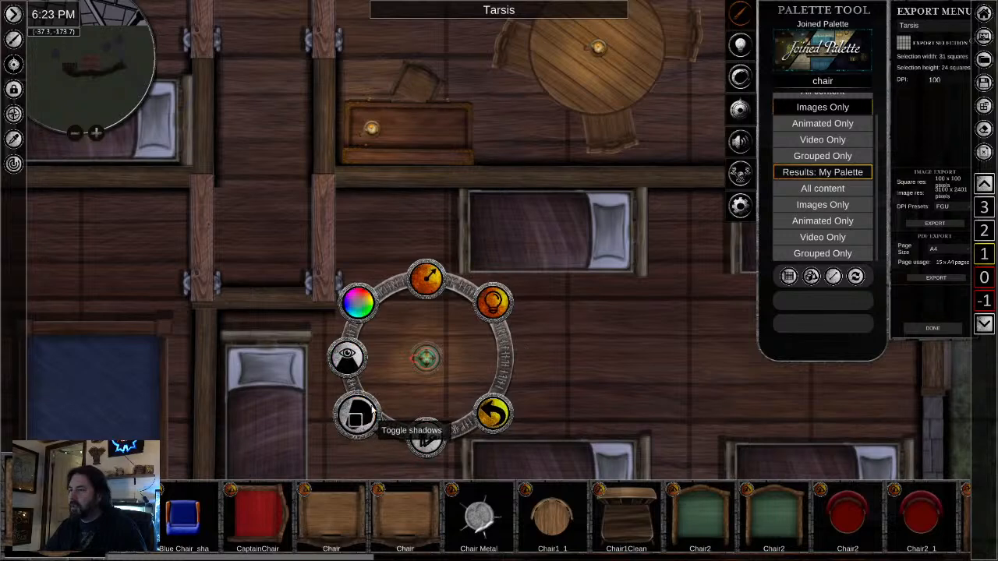
pyautogui.click(357, 296)
pyautogui.moveTo(358, 299); pyautogui.dragTo(329, 330)
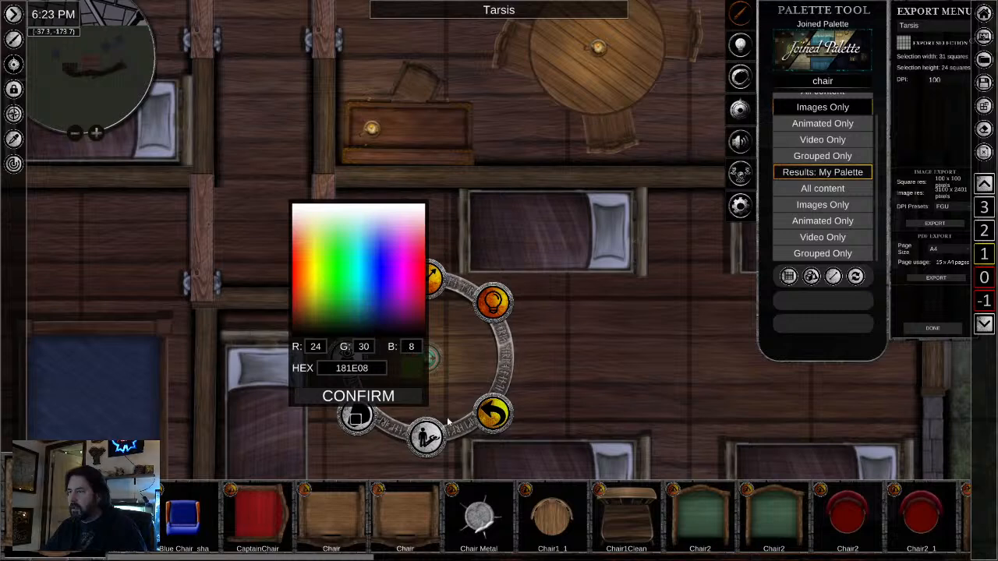
pyautogui.click(358, 396)
# - Set the southeast room candle's light radius to 2 squares and its light colour to hex 180C08
pyautogui.scroll(-1, 507, 345)
pyautogui.scroll(-3, 506, 343)
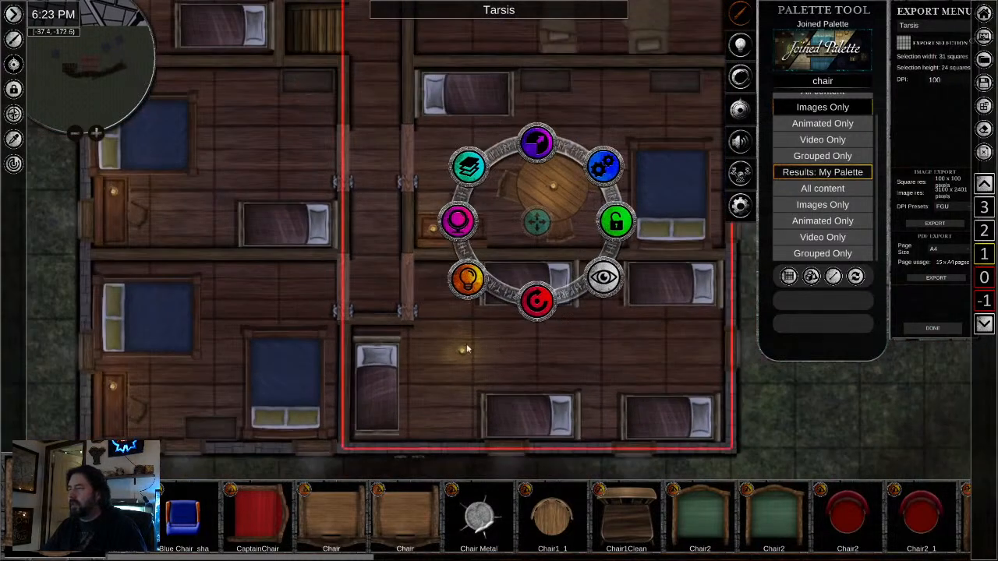
pyautogui.click(461, 353)
pyautogui.click(392, 407)
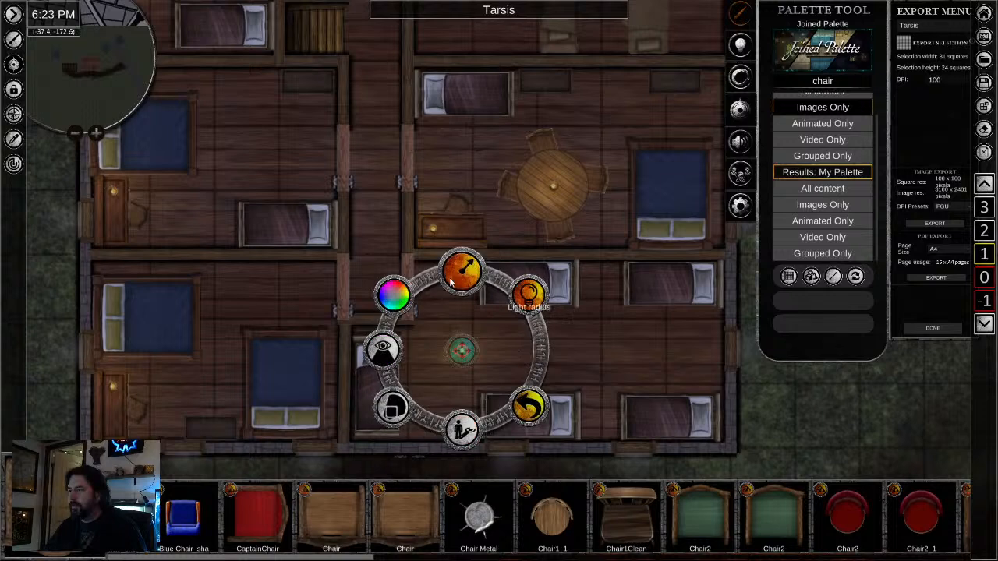
pyautogui.click(462, 271)
pyautogui.write('2')
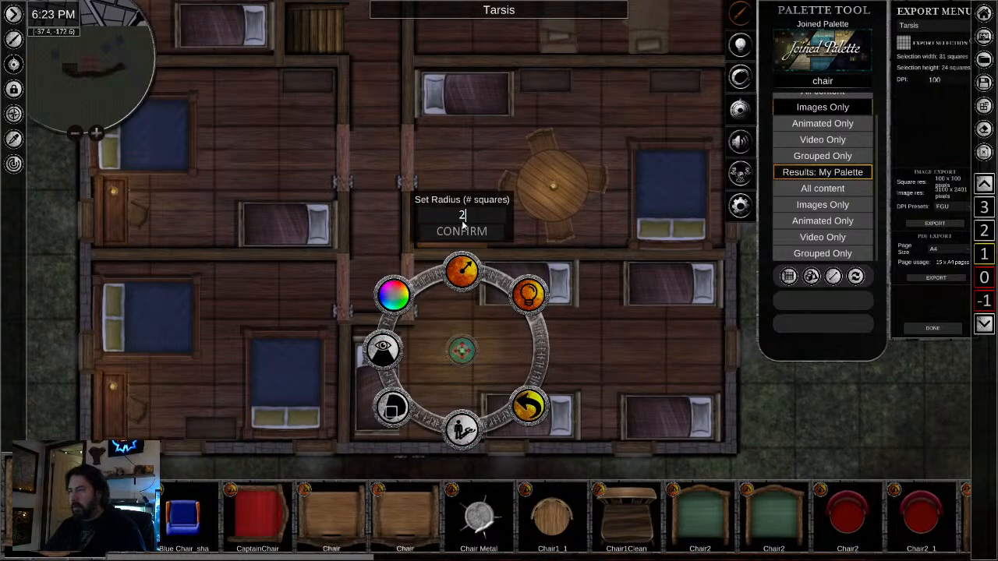
pyautogui.click(392, 304)
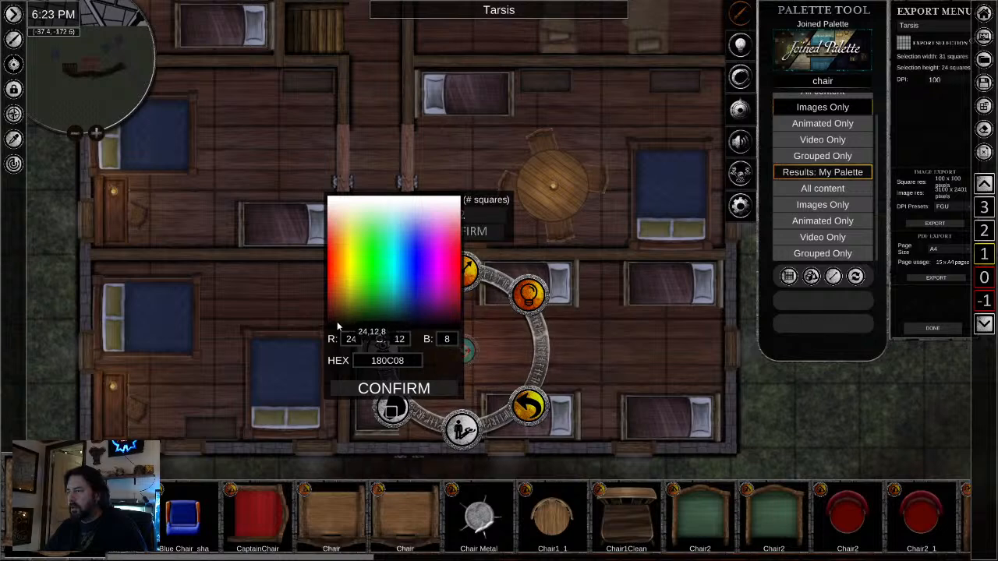
pyautogui.click(390, 392)
pyautogui.click(634, 367)
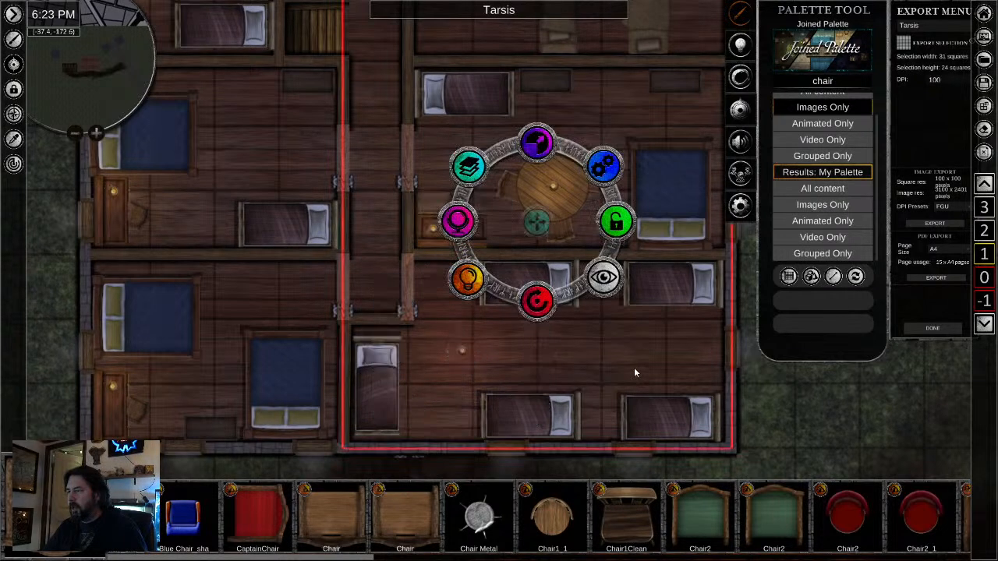
# - Make the candle image in the southeast room fully transparent so only its light remains
pyautogui.click(465, 353)
pyautogui.scroll(2, 477, 378)
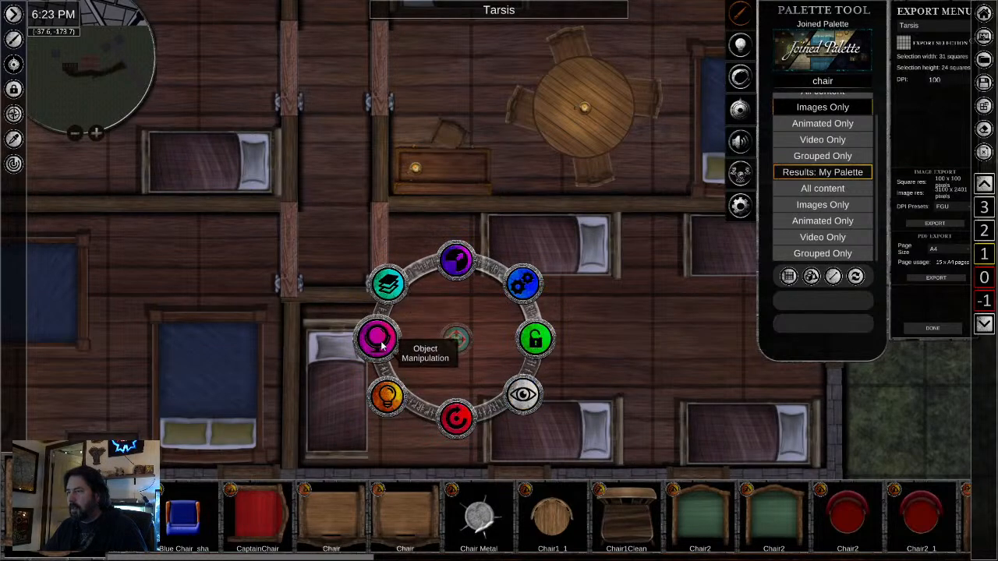
pyautogui.moveTo(376, 338)
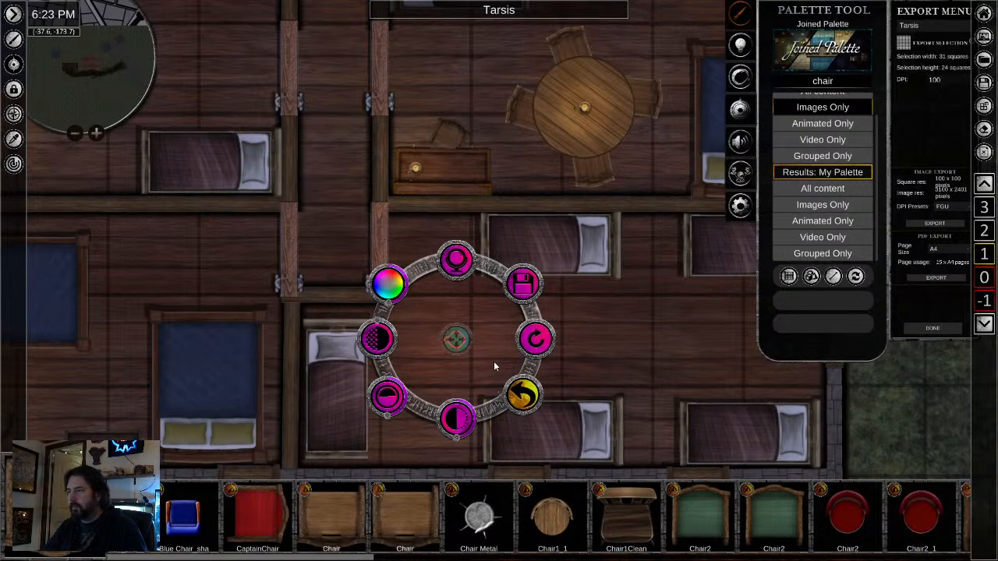
pyautogui.click(631, 357)
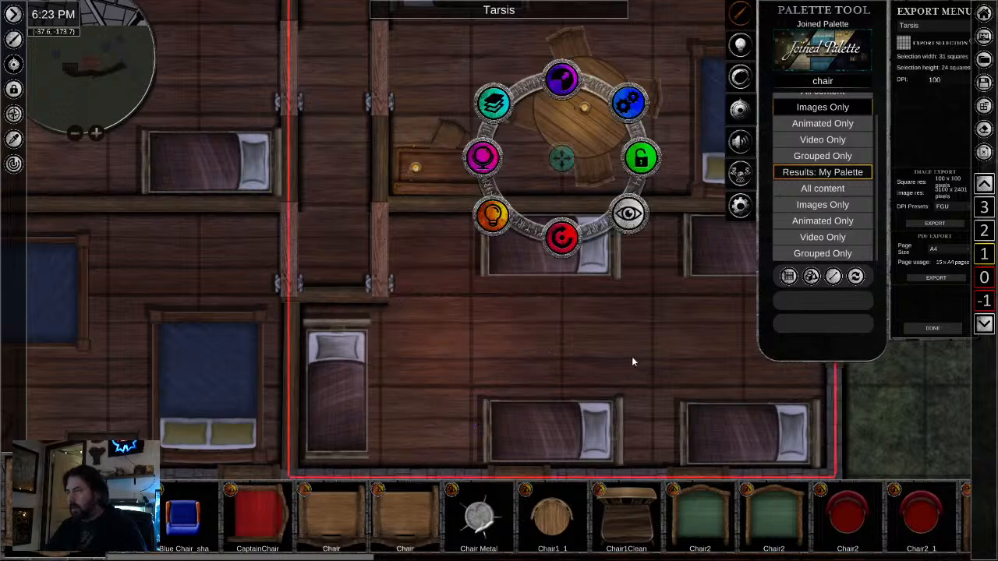
# - Copy the hidden dim red light and paste copies in the southeast room and along the central hallway
pyautogui.click(454, 343)
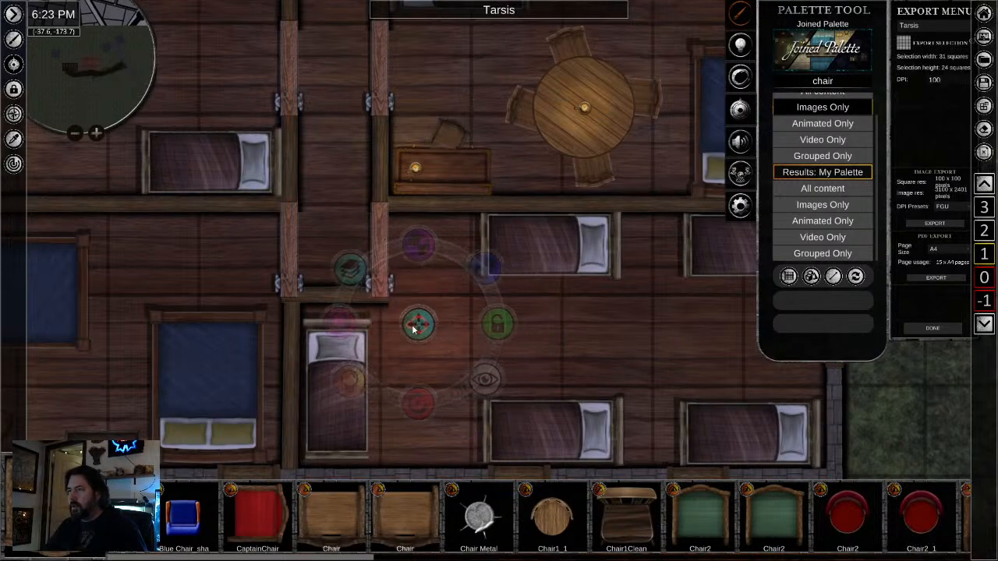
pyautogui.moveTo(368, 81); pyautogui.dragTo(394, 279)
pyautogui.scroll(-2, 394, 279)
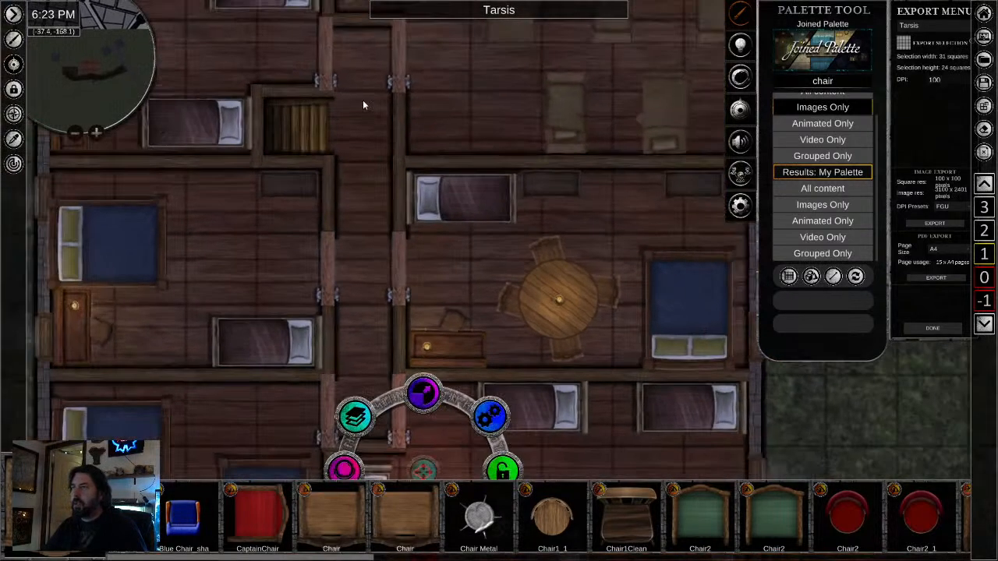
pyautogui.scroll(-3, 366, 156)
pyautogui.moveTo(362, 196); pyautogui.dragTo(395, 277)
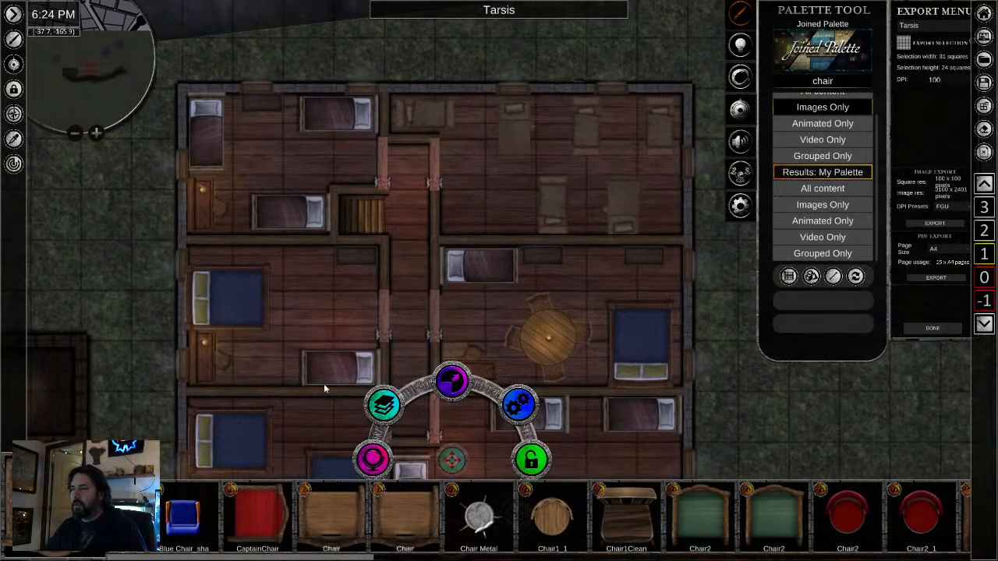
# - Paste more copies of the dim red light across the west rooms and the remaining east rooms
pyautogui.moveTo(330, 348); pyautogui.dragTo(344, 300)
pyautogui.click(332, 289)
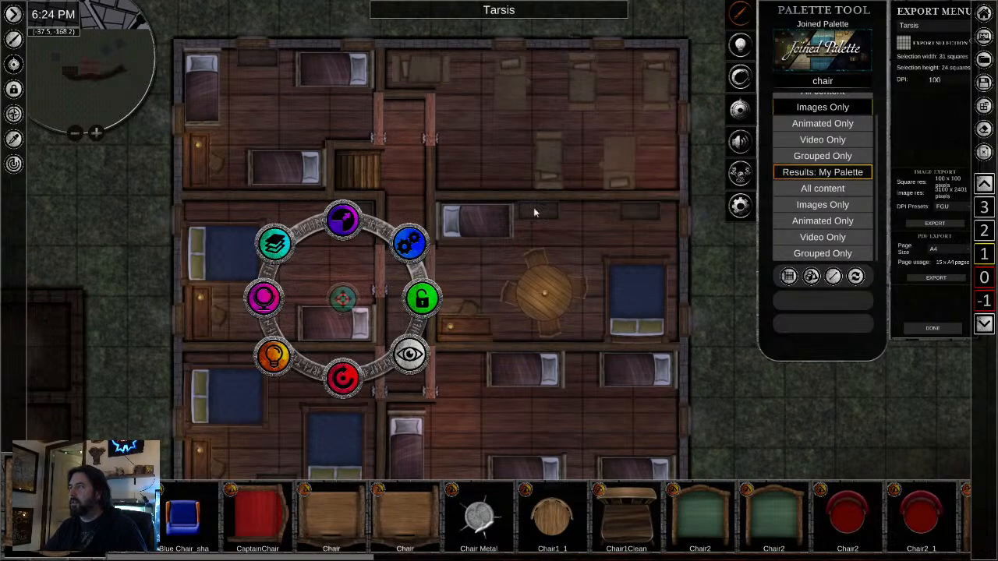
pyautogui.moveTo(506, 234); pyautogui.dragTo(521, 97)
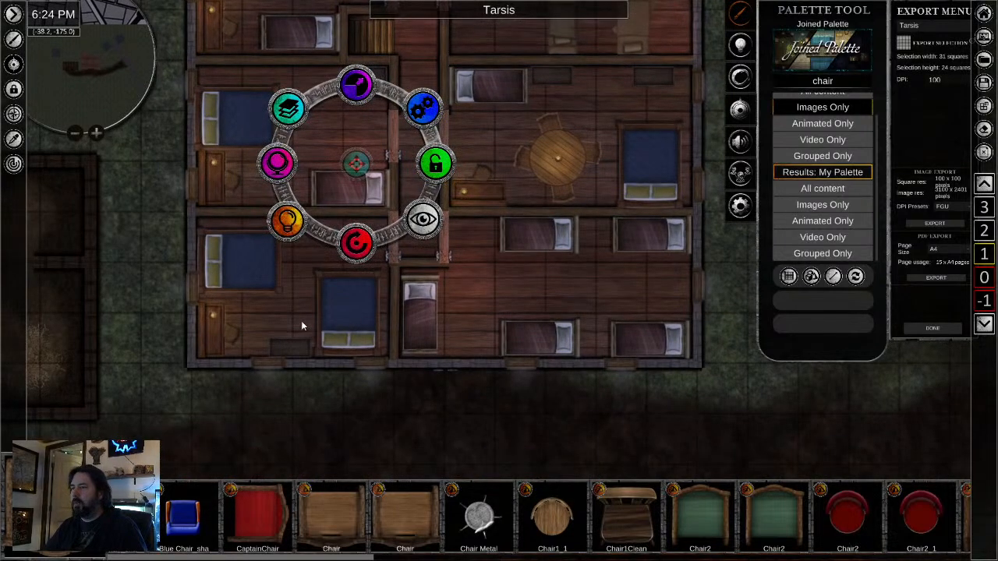
pyautogui.scroll(-2, 420, 390)
pyautogui.scroll(-1, 421, 394)
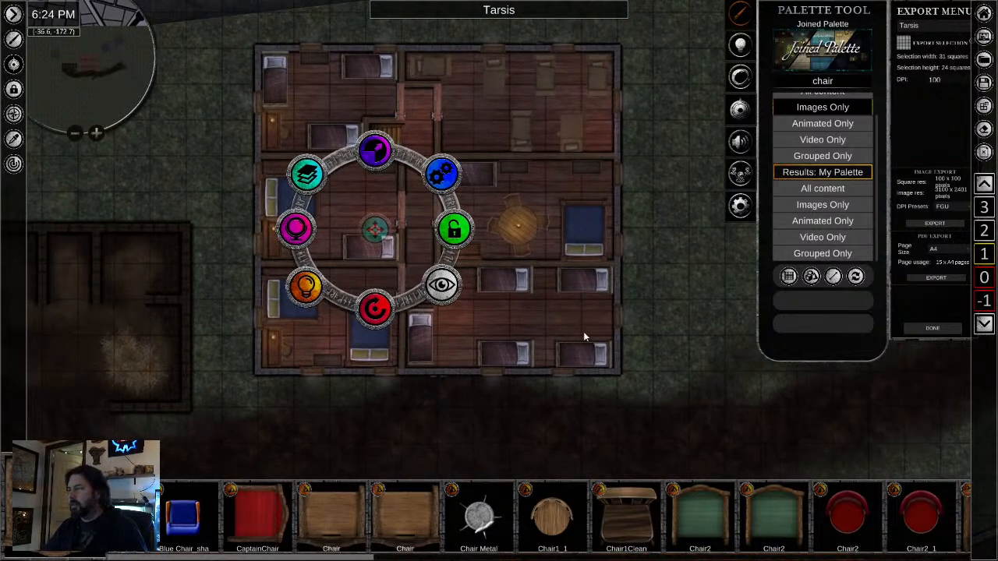
pyautogui.click(583, 331)
pyautogui.click(603, 415)
pyautogui.scroll(-2, 678, 370)
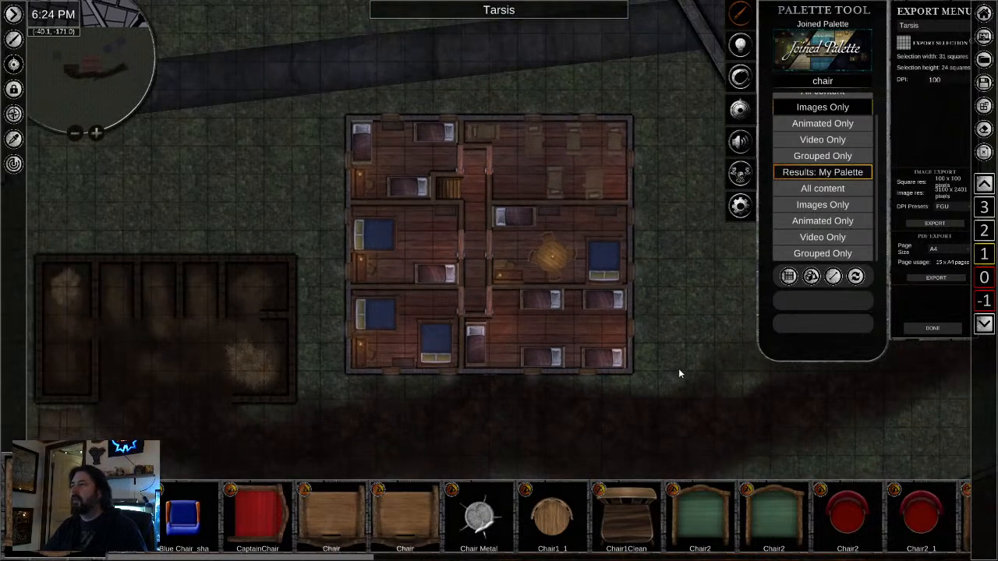
pyautogui.moveTo(409, 118); pyautogui.dragTo(411, 167)
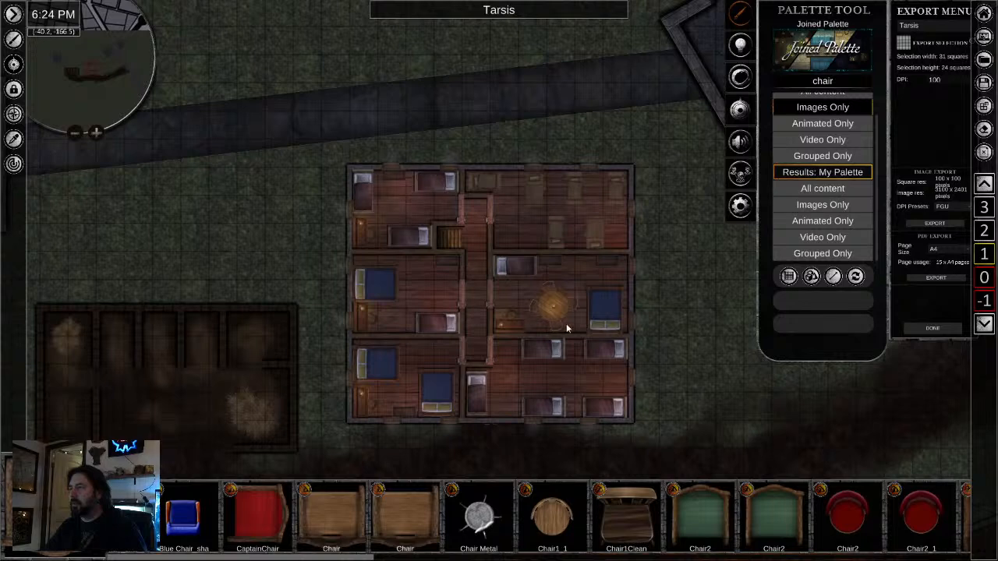
pyautogui.scroll(-1, 566, 323)
pyautogui.scroll(2, 664, 377)
pyautogui.scroll(2, 664, 380)
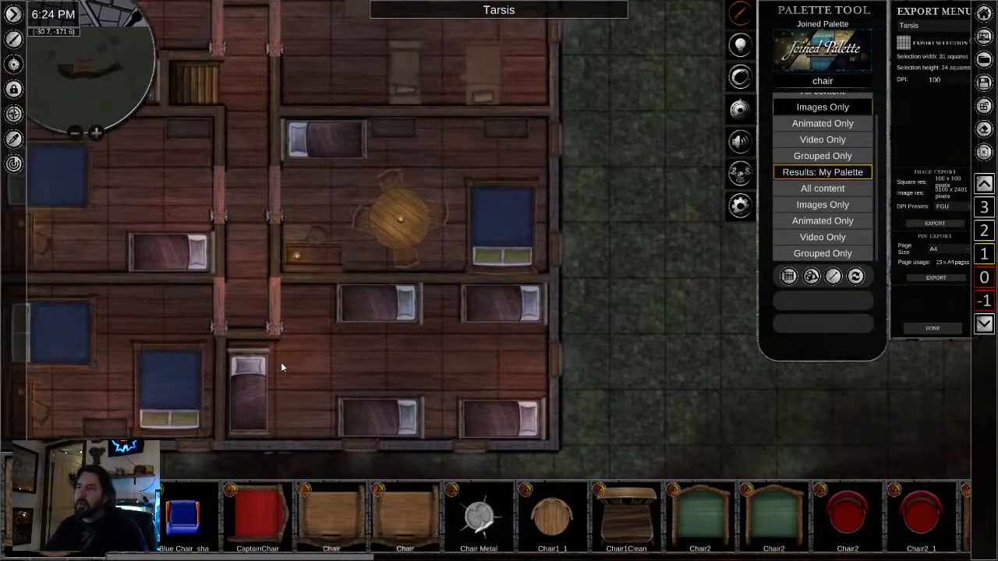
# - Check the tavern's whole upper level, then switch to level 0 and examine the ground floor's back rooms, stairs and bar area
pyautogui.scroll(-5, 281, 367)
pyautogui.press('a')
pyautogui.scroll(-1, 711, 365)
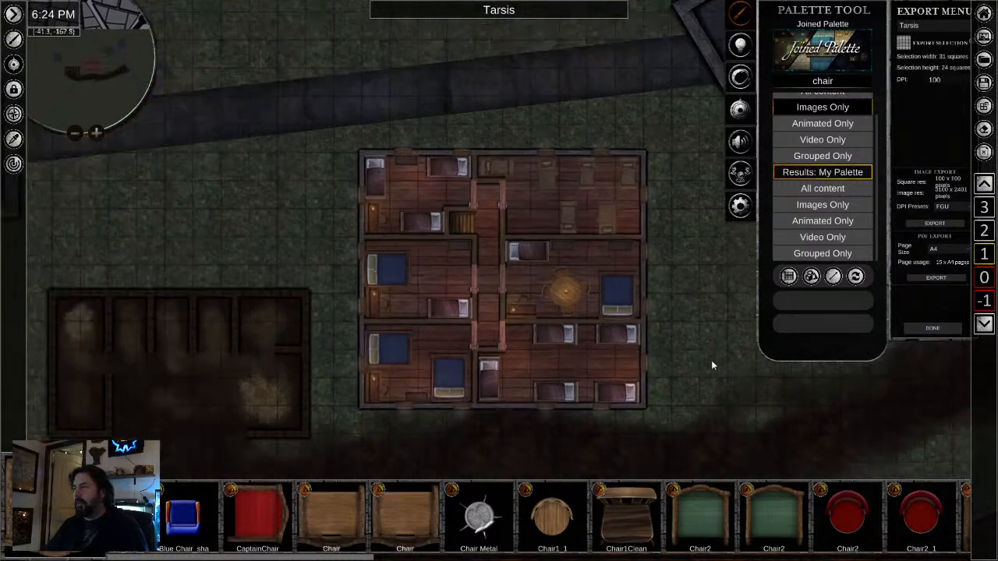
pyautogui.scroll(-2, 710, 362)
pyautogui.moveTo(696, 378); pyautogui.dragTo(646, 298)
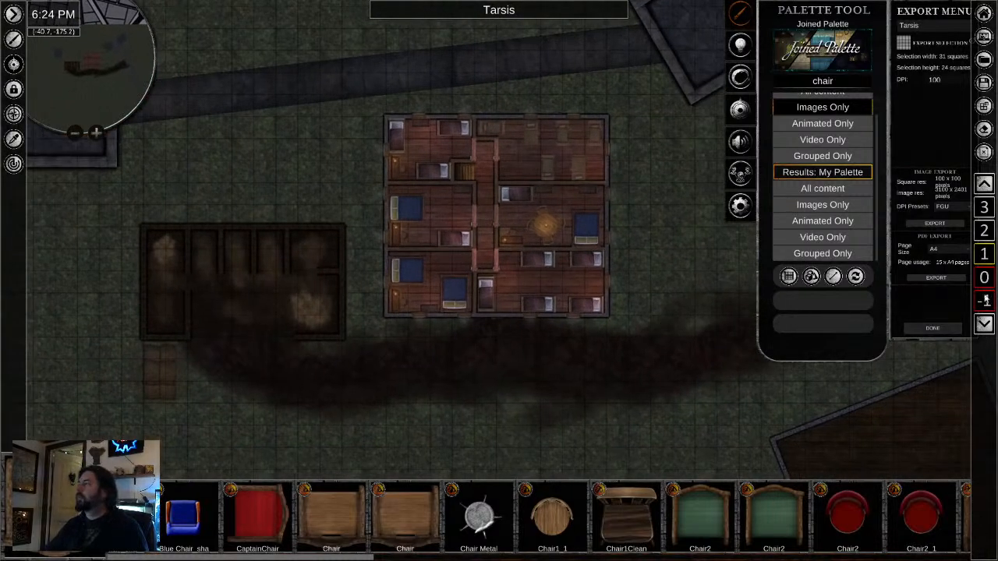
pyautogui.click(987, 279)
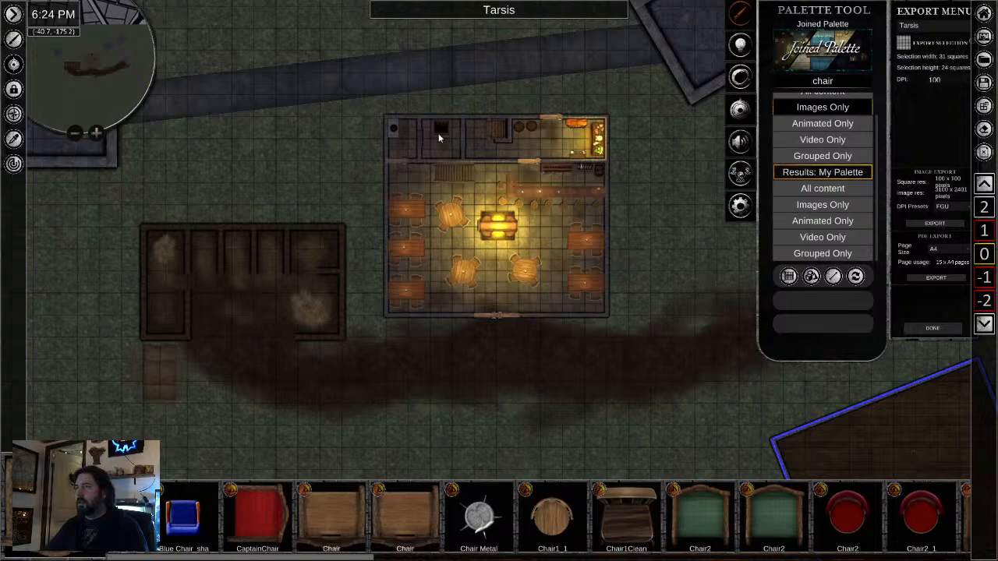
pyautogui.scroll(3, 443, 134)
pyautogui.scroll(2, 451, 175)
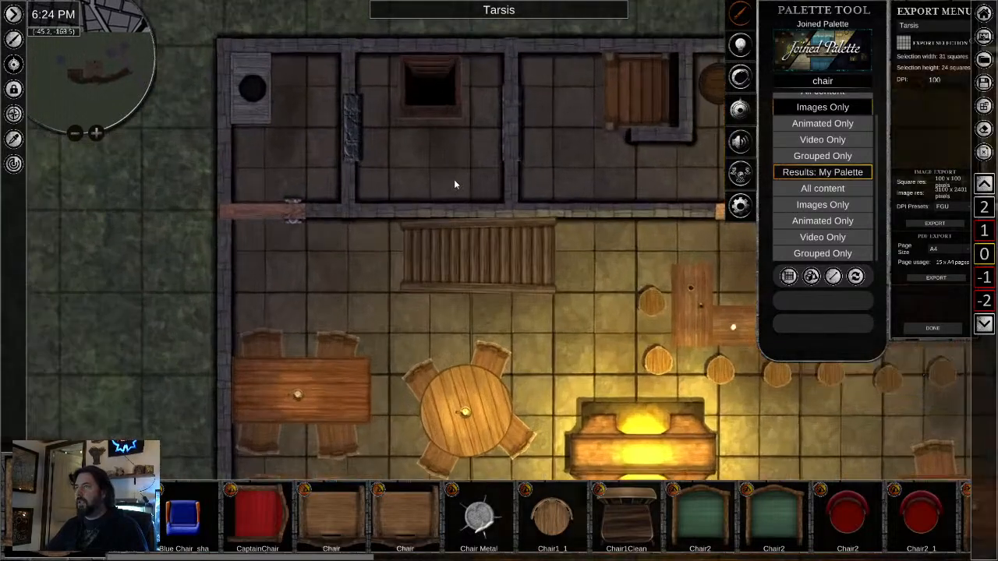
pyautogui.scroll(1, 453, 179)
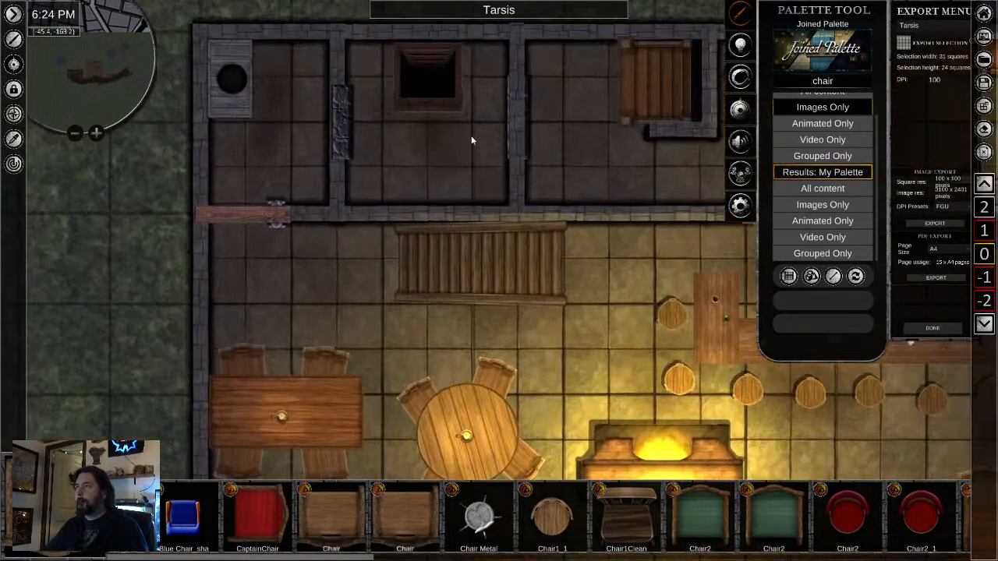
pyautogui.scroll(-3, 421, 131)
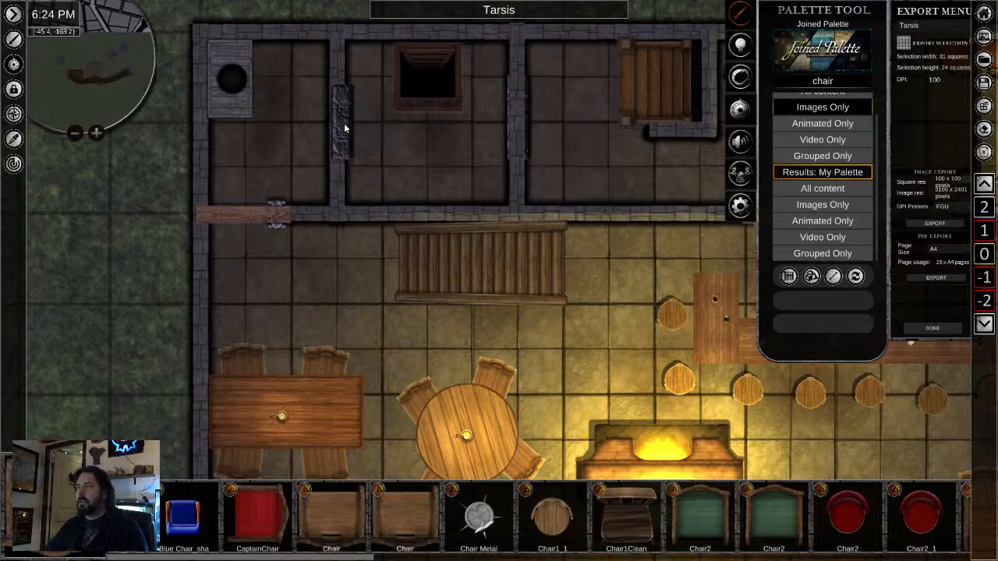
pyautogui.scroll(3, 627, 339)
pyautogui.moveTo(503, 289); pyautogui.dragTo(493, 354)
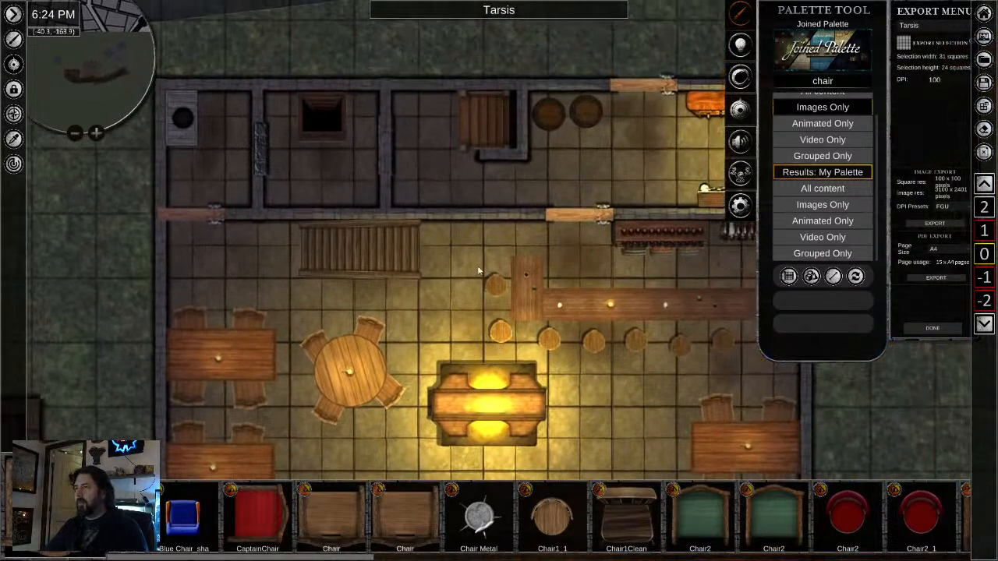
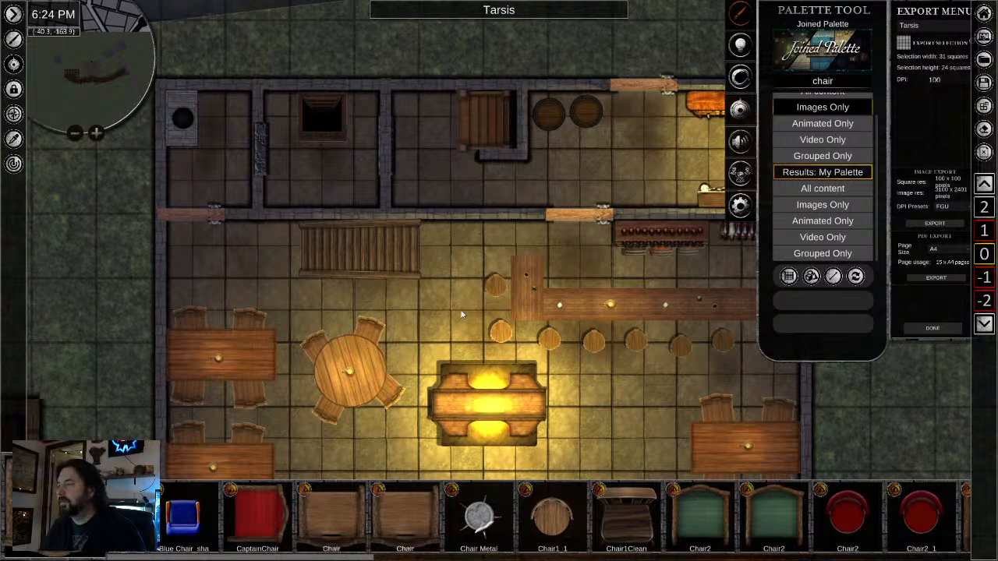
# - Search the palette for torch images and place WallTorch-On by the south wall of the back room with the square shaft
pyautogui.moveTo(463, 311); pyautogui.dragTo(428, 111)
pyautogui.moveTo(604, 427); pyautogui.dragTo(563, 67)
pyautogui.scroll(-5, 564, 256)
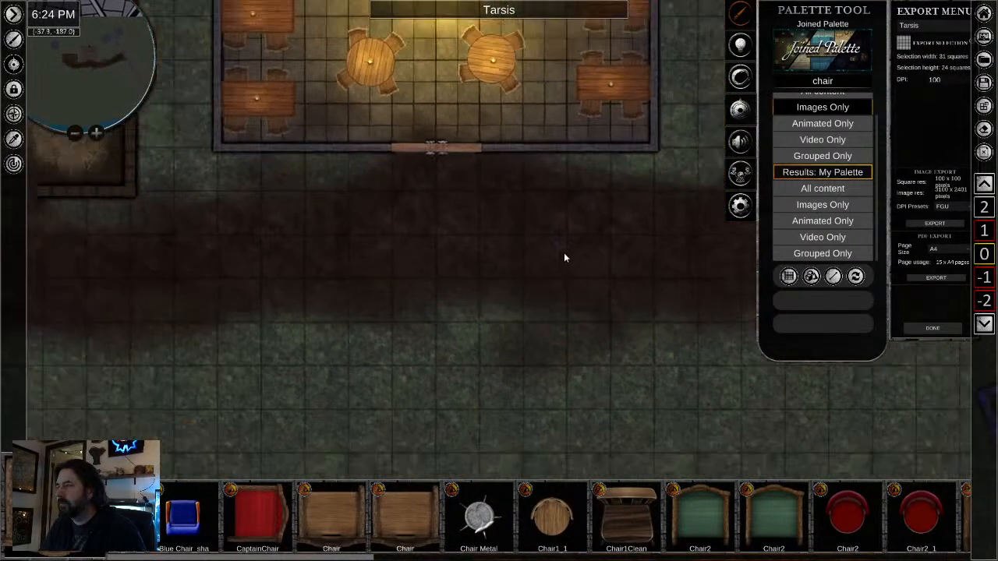
pyautogui.moveTo(565, 256); pyautogui.dragTo(515, 367)
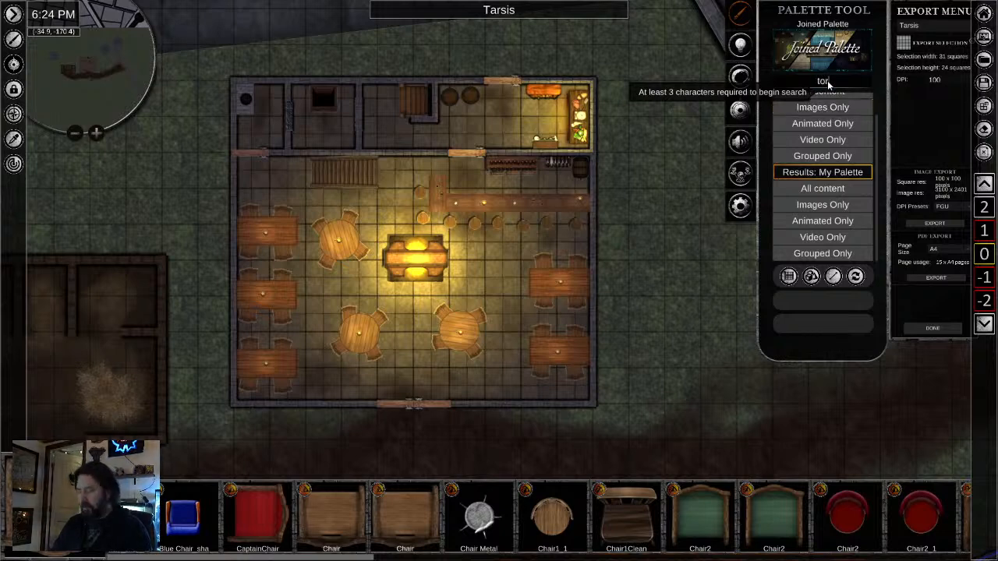
pyautogui.click(828, 108)
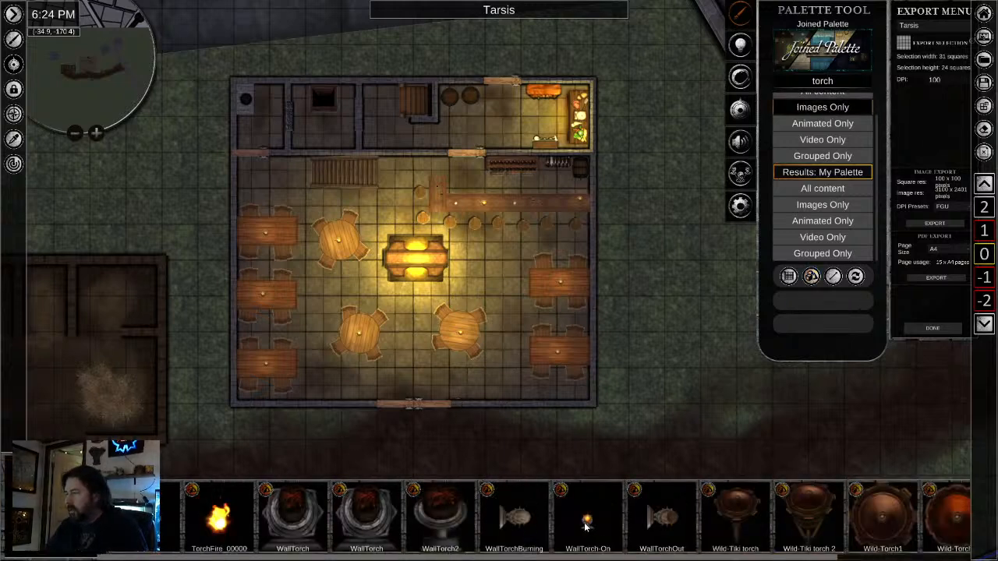
pyautogui.scroll(2, 277, 122)
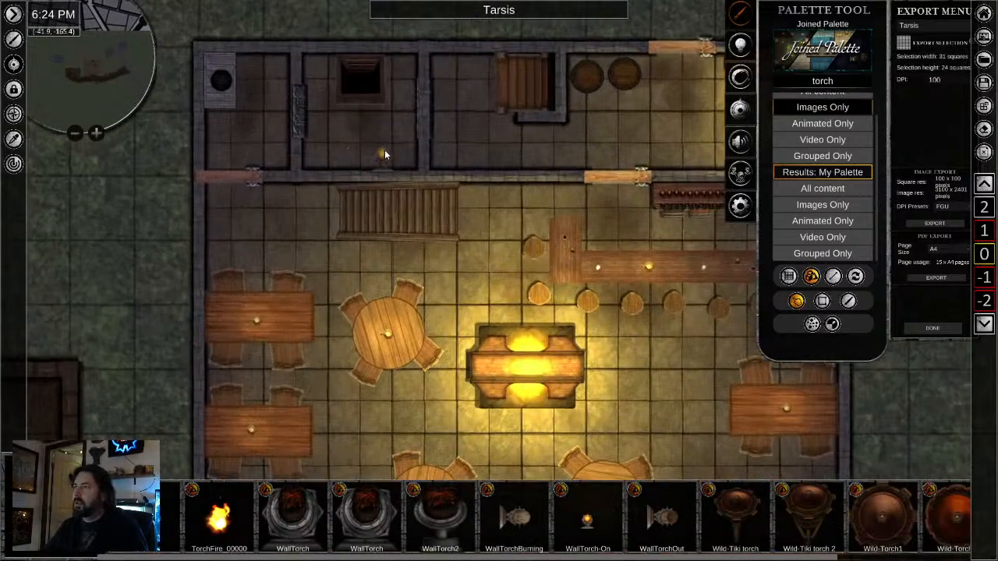
pyautogui.click(383, 151)
# - Turn on the wall torch's light with a radius of 3 squares and a dim yellow colour
pyautogui.rightClick(382, 160)
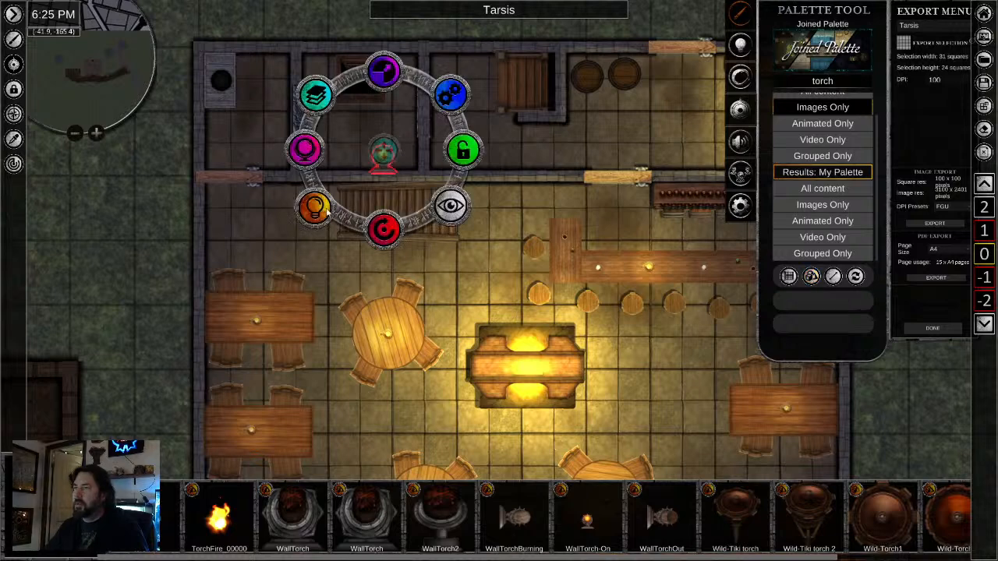
pyautogui.click(314, 206)
pyautogui.click(448, 94)
pyautogui.click(381, 83)
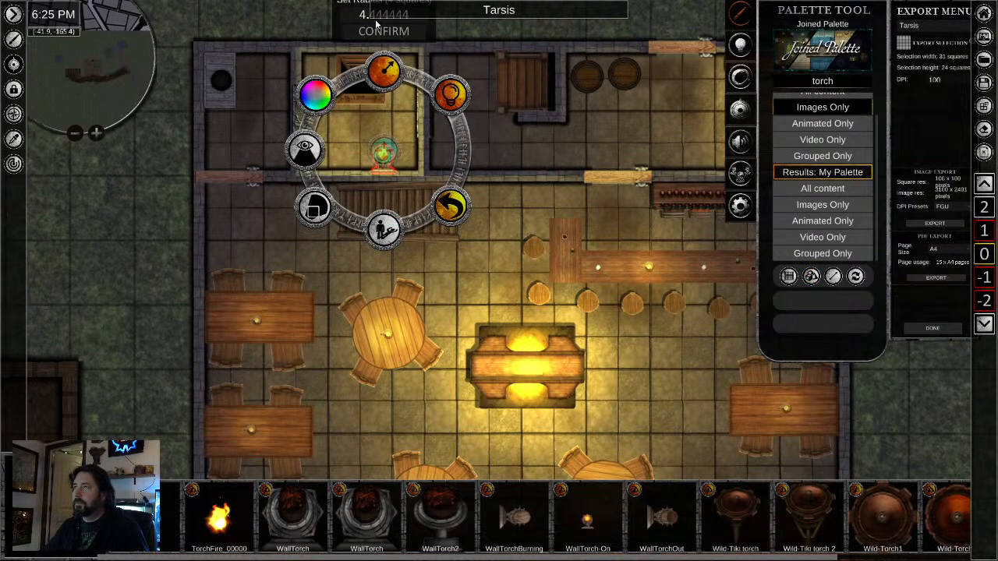
pyautogui.click(315, 95)
pyautogui.moveTo(278, 114); pyautogui.dragTo(270, 123)
pyautogui.click(314, 188)
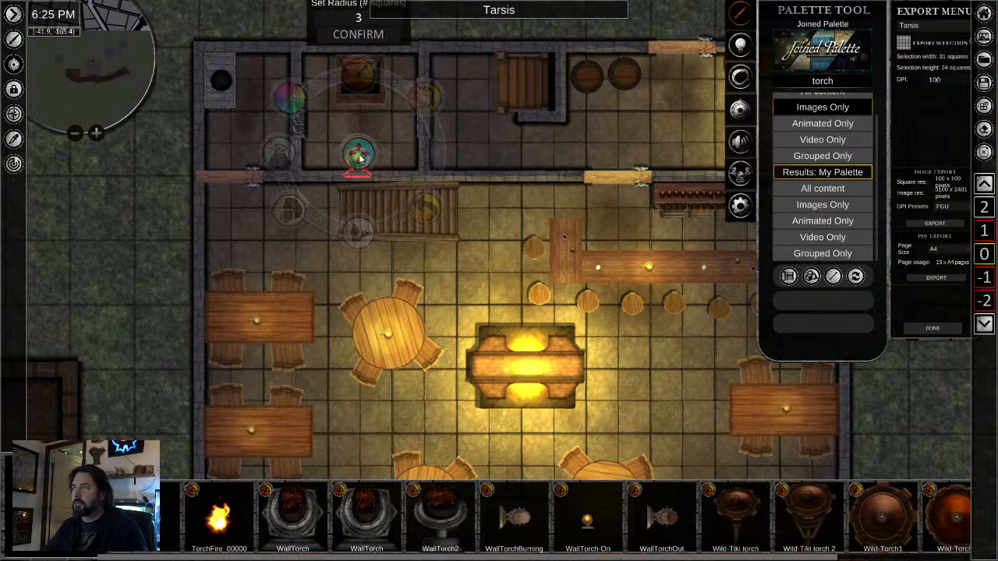
# - Shrink the wall torch and set it against the south wall of the shaft room
pyautogui.rightClick(415, 228)
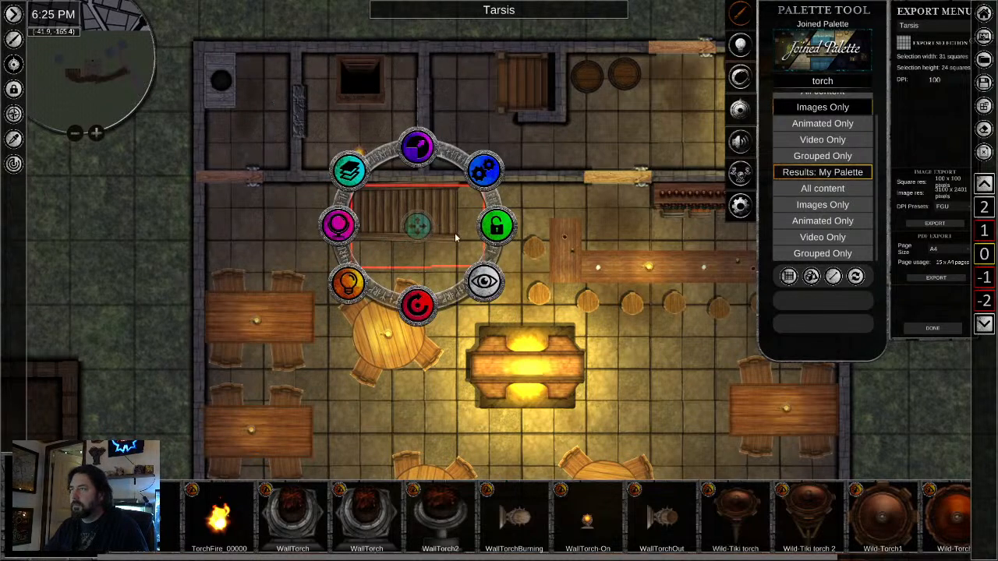
pyautogui.scroll(1, 439, 195)
pyautogui.scroll(3, 439, 194)
pyautogui.rightClick(289, 118)
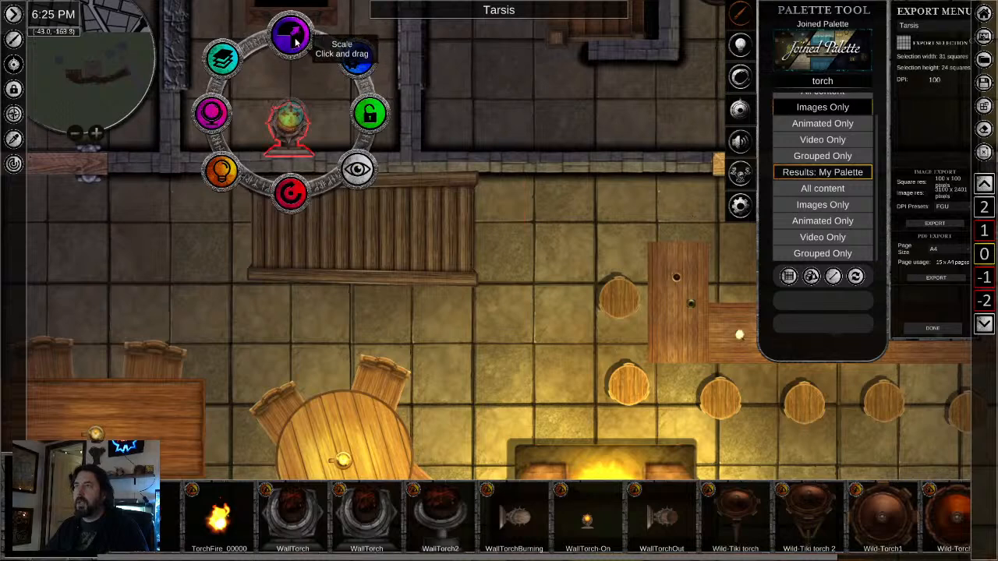
pyautogui.moveTo(293, 42); pyautogui.dragTo(290, 84)
pyautogui.moveTo(290, 124); pyautogui.dragTo(290, 138)
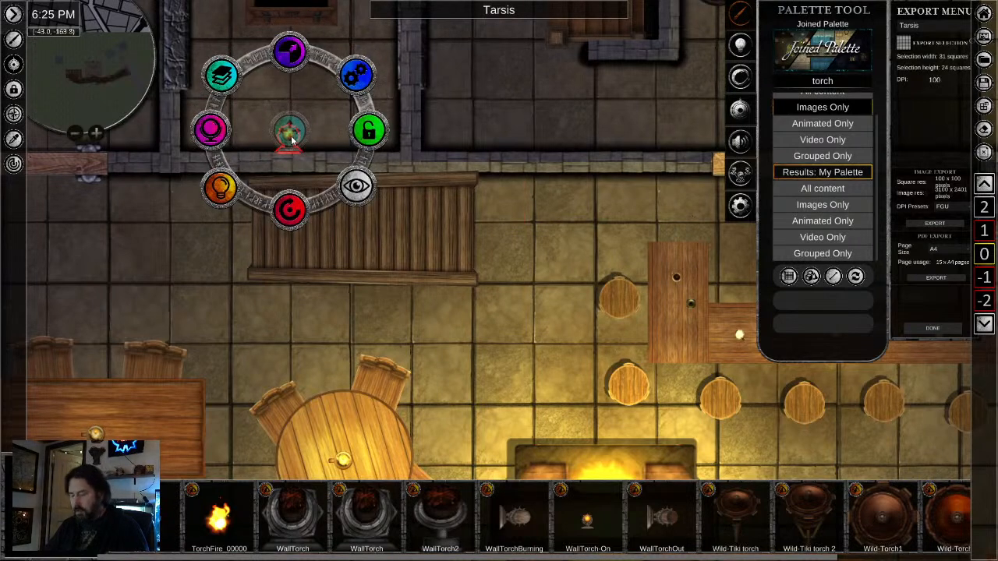
# - Paste a copy of the lit wall torch against the south wall of the back room with the staircase
pyautogui.hotkey('ctrl', 'v')
pyautogui.rightClick(523, 139)
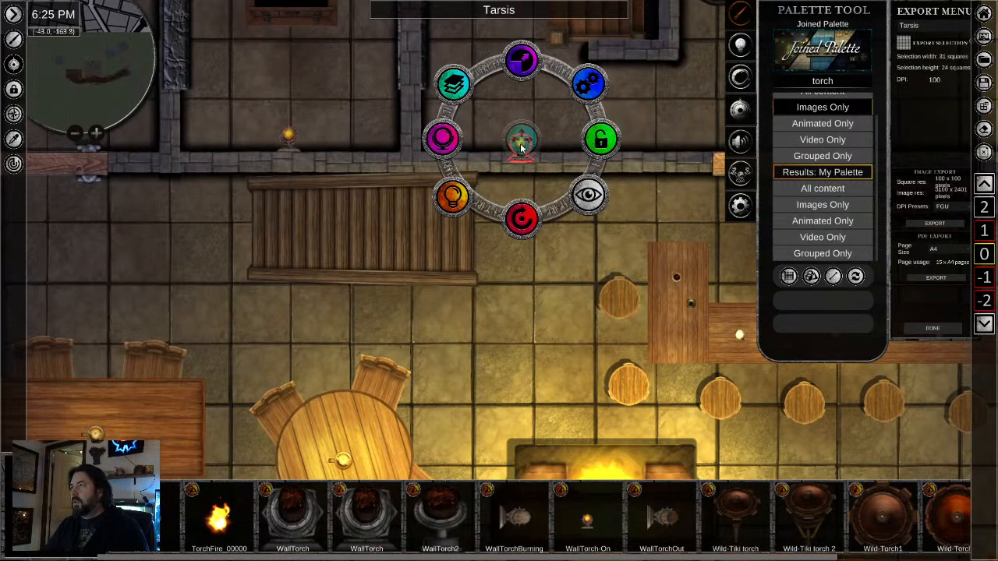
pyautogui.moveTo(526, 145); pyautogui.dragTo(533, 139)
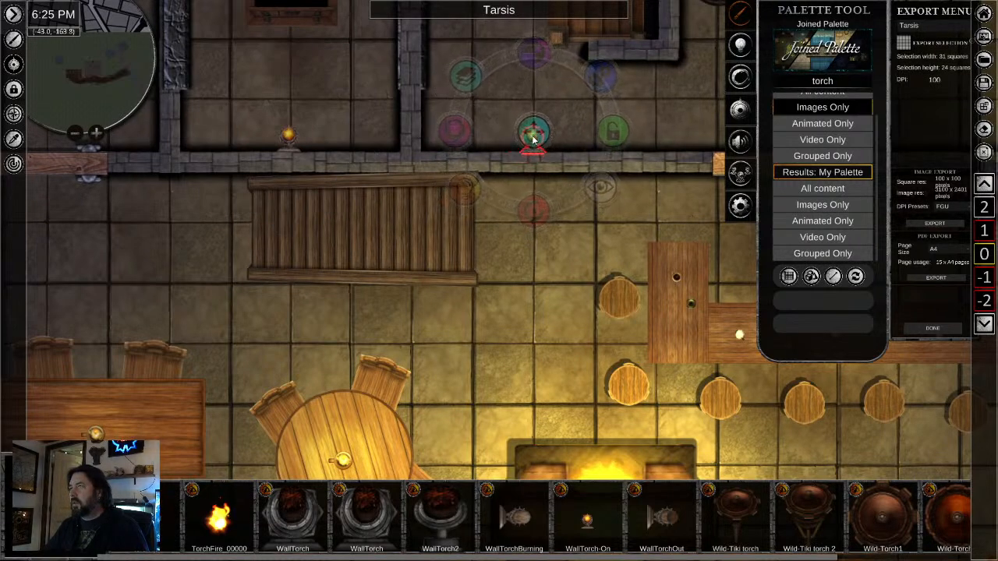
pyautogui.rightClick(484, 319)
pyautogui.rightClick(569, 212)
# - Add another copy of the wall torch on the west wall of the small northwest room
pyautogui.scroll(-3, 569, 211)
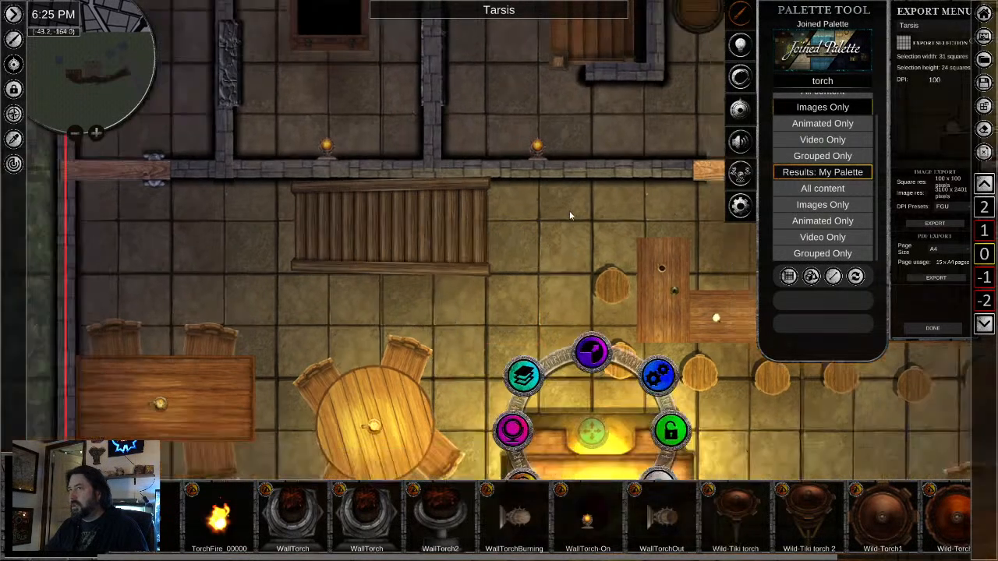
pyautogui.moveTo(514, 237); pyautogui.dragTo(461, 85)
pyautogui.scroll(-2, 352, 303)
pyautogui.moveTo(352, 303); pyautogui.dragTo(396, 421)
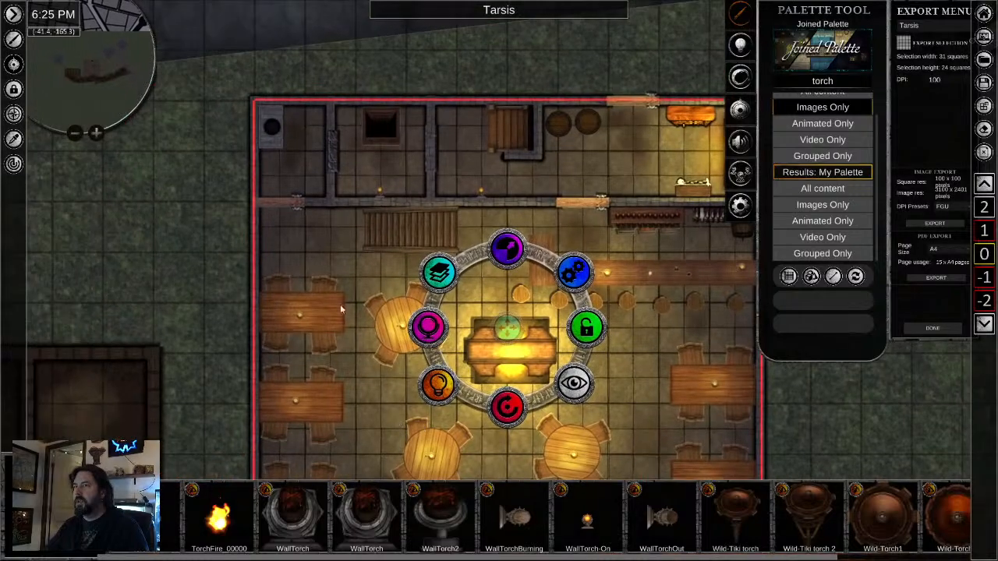
pyautogui.rightClick(263, 174)
pyautogui.scroll(3, 263, 174)
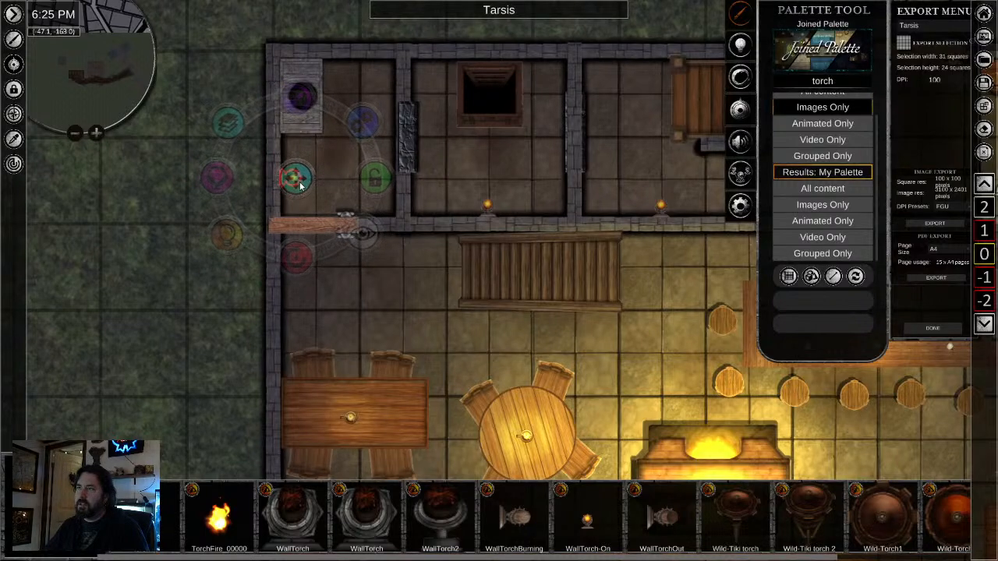
pyautogui.rightClick(387, 293)
# - Paste a wall torch outside the tavern, just east of the front door
pyautogui.moveTo(598, 325); pyautogui.dragTo(444, 86)
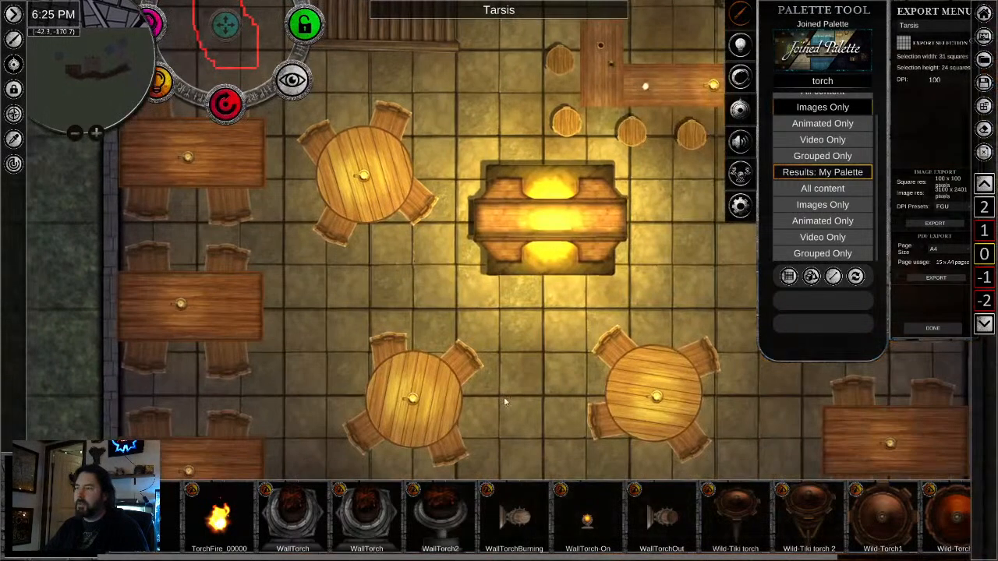
pyautogui.scroll(-3, 504, 396)
pyautogui.moveTo(507, 390); pyautogui.dragTo(413, 160)
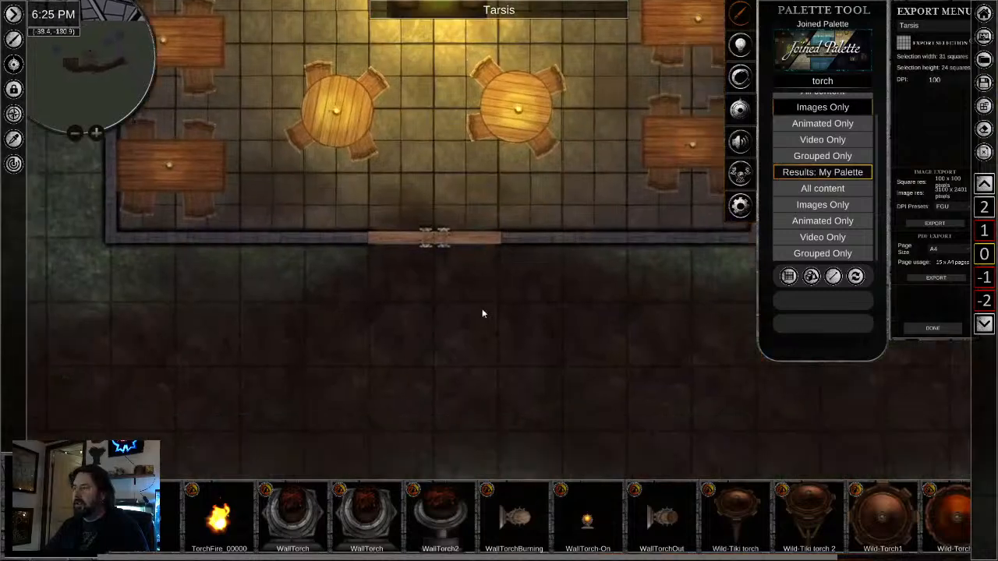
pyautogui.rightClick(518, 263)
pyautogui.scroll(2, 519, 300)
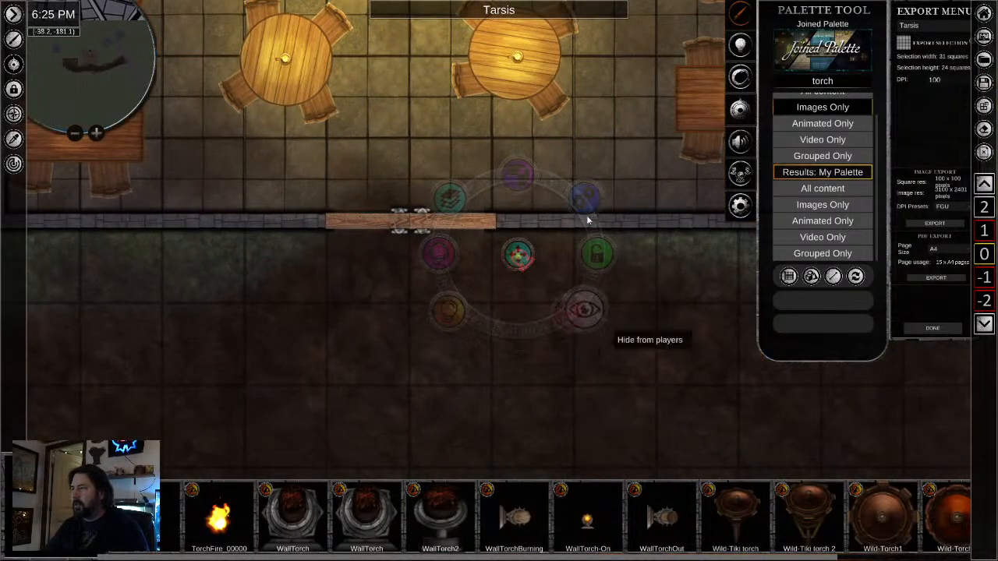
# - Pick a slightly brighter yellow for the outdoor torch's light and move the torch against the front wall east of the door
pyautogui.click(466, 310)
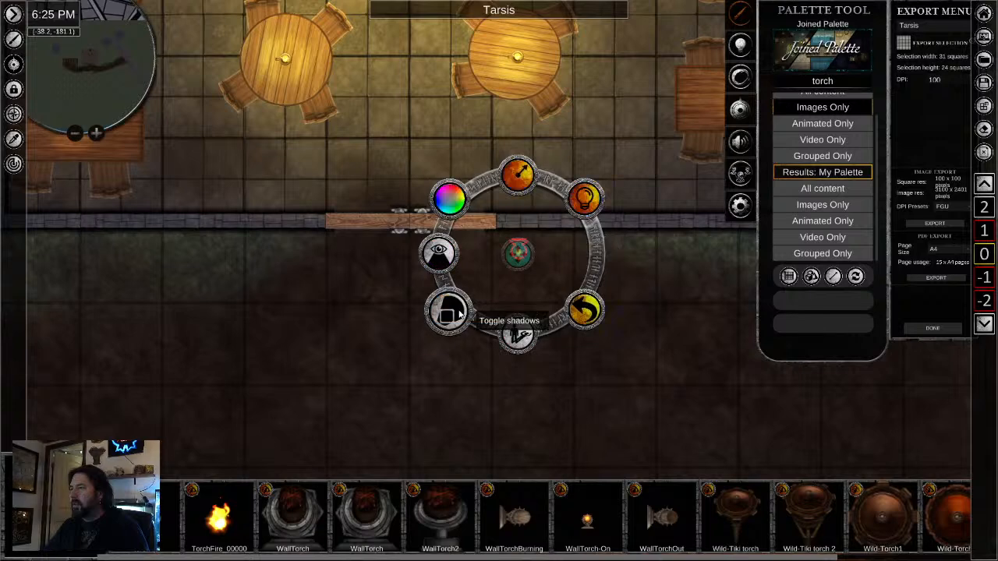
pyautogui.click(517, 177)
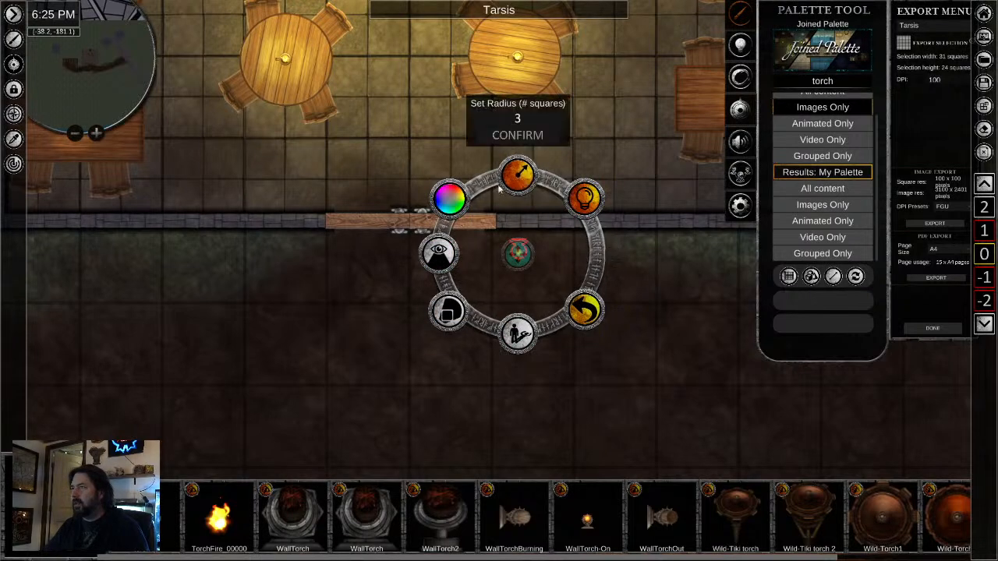
pyautogui.click(449, 200)
pyautogui.click(405, 225)
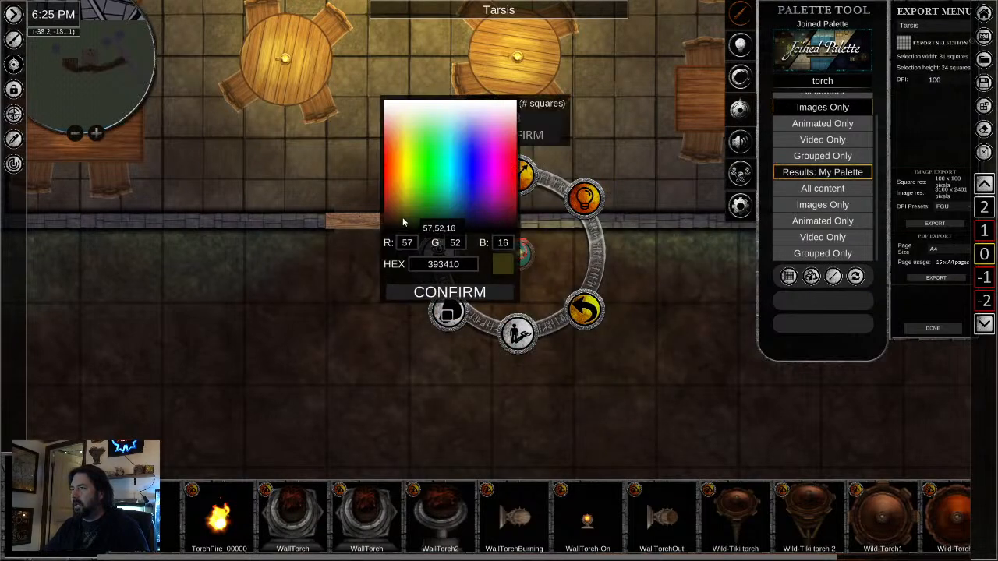
pyautogui.moveTo(403, 223); pyautogui.dragTo(403, 219)
pyautogui.click(484, 298)
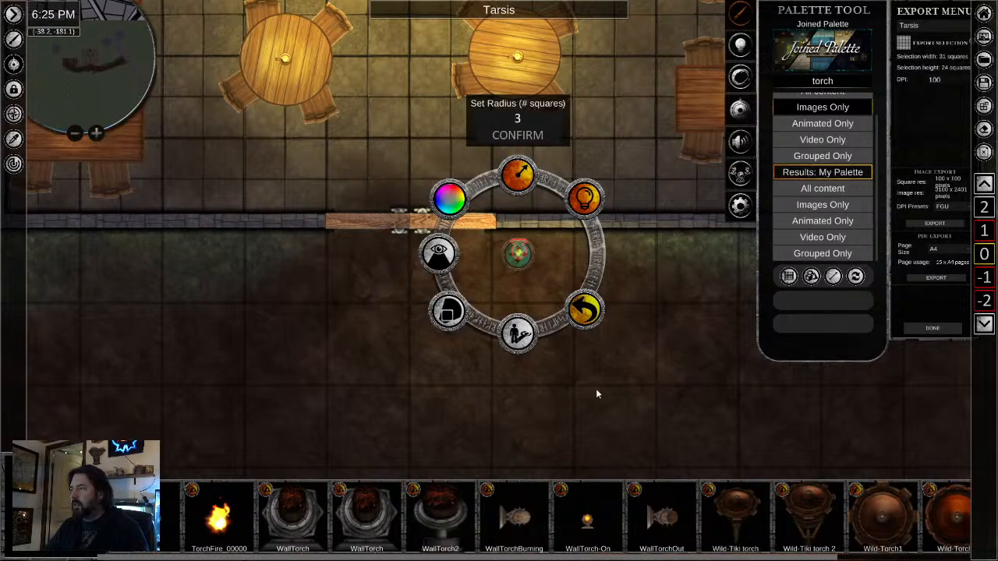
pyautogui.click(598, 395)
pyautogui.click(525, 254)
pyautogui.moveTo(527, 254); pyautogui.dragTo(573, 243)
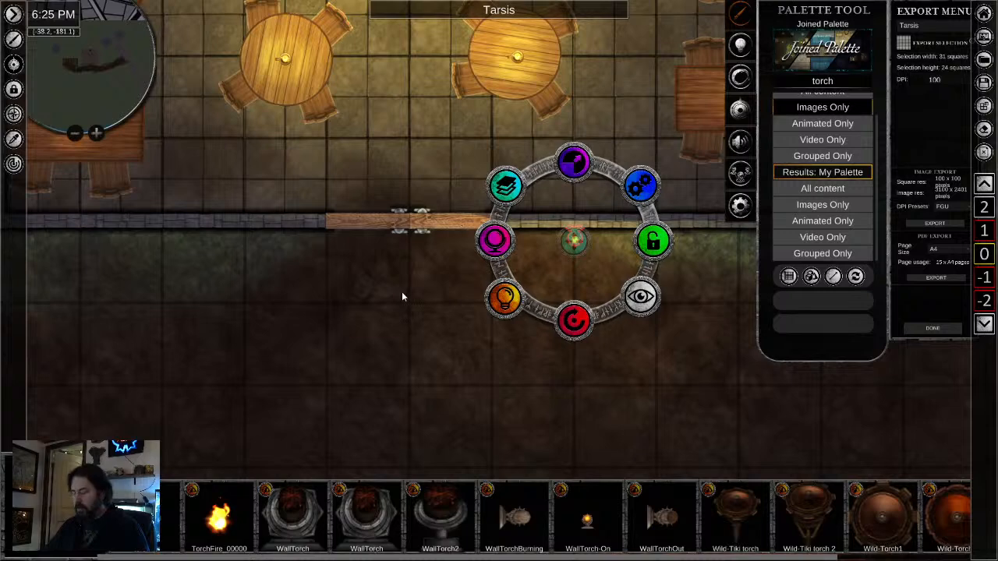
# - Paste a matching torch on the outer front wall west of the door and adjust its position
pyautogui.click(251, 239)
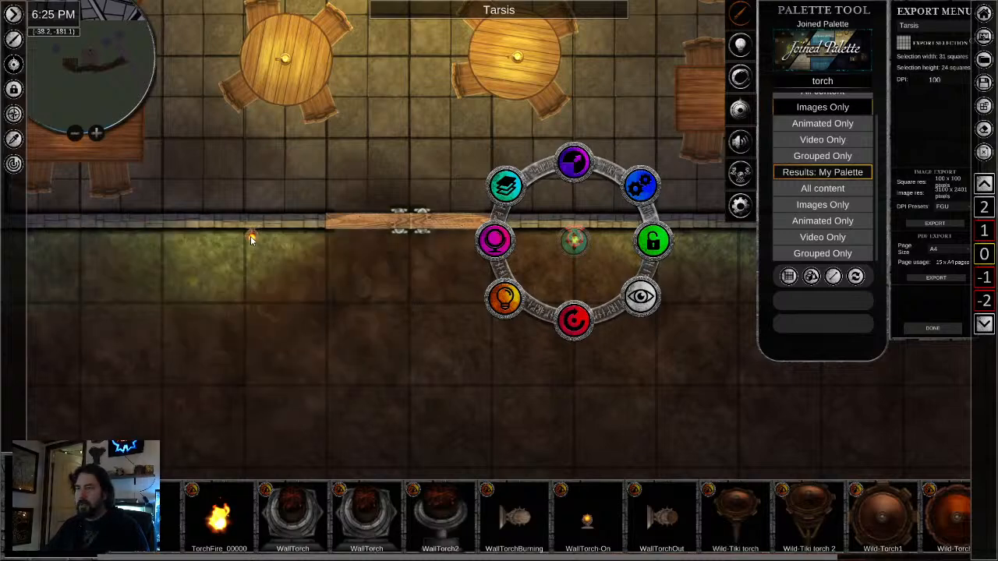
pyautogui.click(251, 240)
pyautogui.moveTo(251, 240); pyautogui.dragTo(246, 242)
pyautogui.click(488, 368)
# - Paste a copy of the outdoor torch on the stable's outer south wall, below the hay pile
pyautogui.scroll(-5, 580, 402)
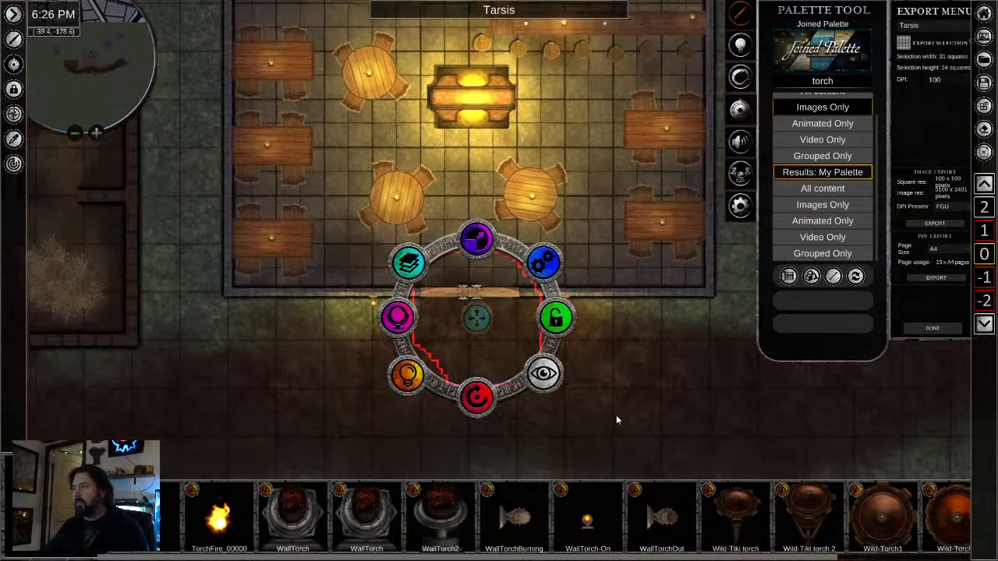
pyautogui.scroll(3, 112, 365)
pyautogui.moveTo(113, 366); pyautogui.dragTo(415, 371)
pyautogui.scroll(3, 519, 393)
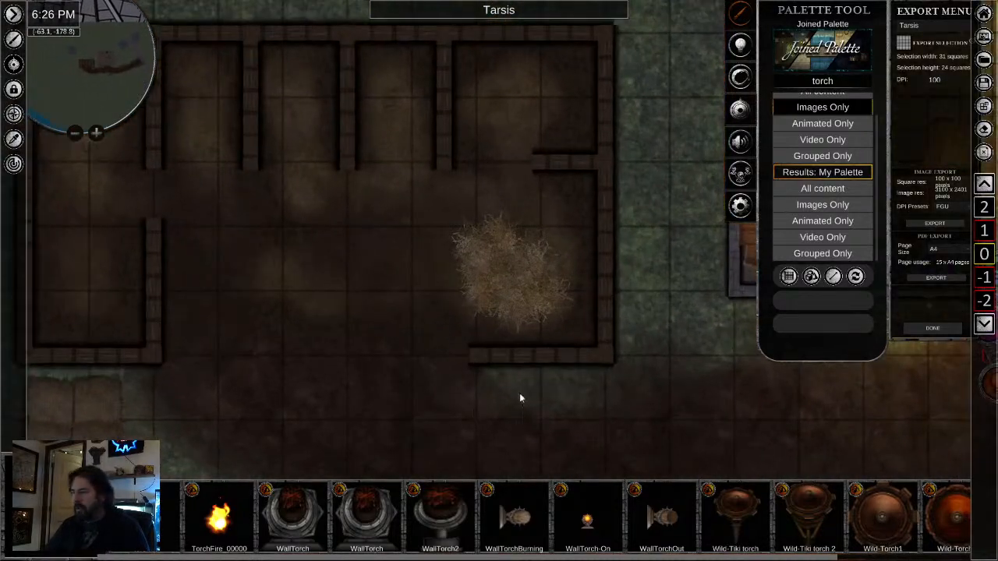
pyautogui.hotkey('ctrl', 'v')
pyautogui.click(507, 369)
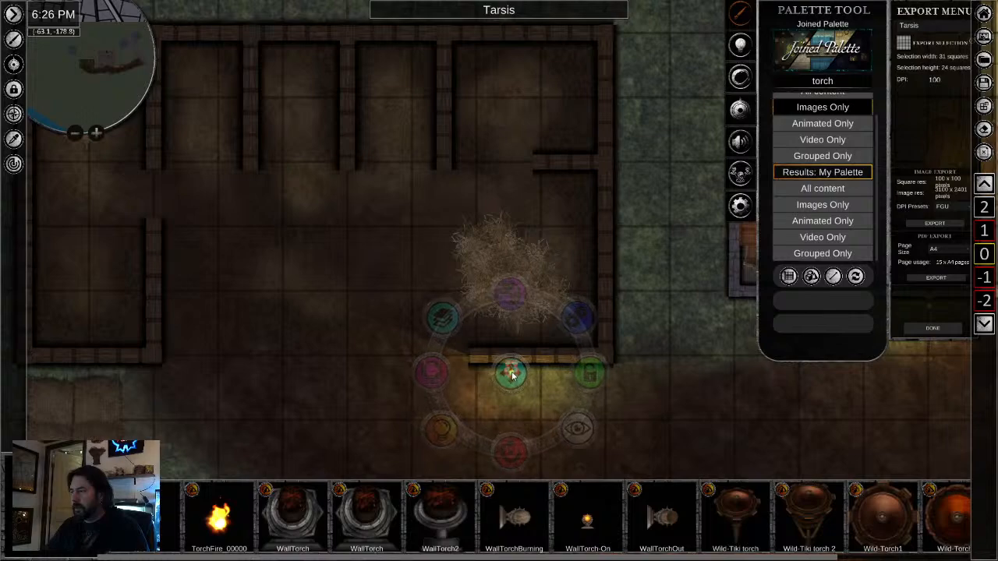
# - Examine the lighting around the stable and tavern front and the road leading east
pyautogui.moveTo(183, 393); pyautogui.dragTo(291, 366)
pyautogui.scroll(-2, 399, 398)
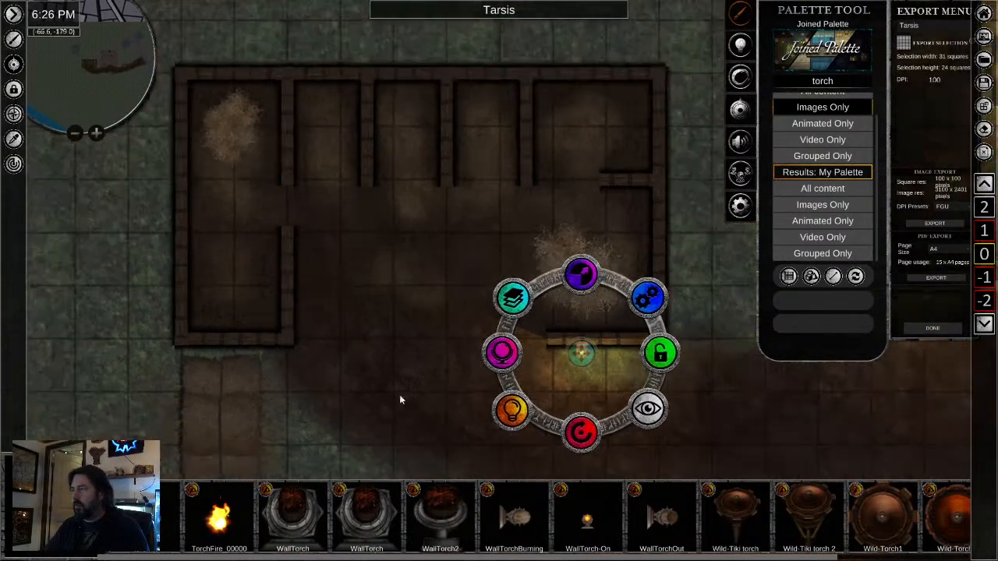
pyautogui.moveTo(401, 398); pyautogui.dragTo(28, 123)
pyautogui.scroll(-2, 535, 267)
pyautogui.moveTo(510, 327); pyautogui.dragTo(343, 485)
pyautogui.scroll(-2, 470, 372)
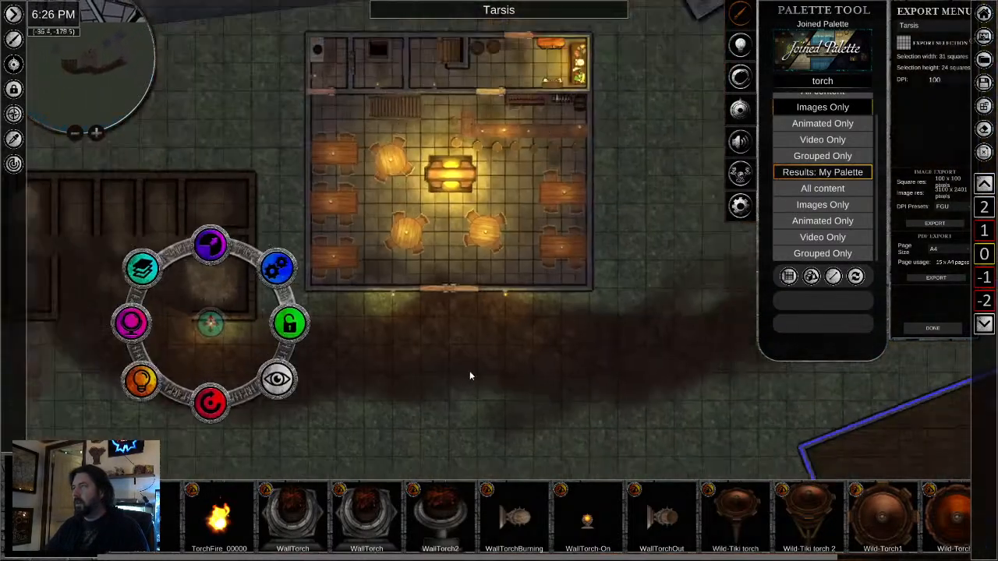
pyautogui.moveTo(641, 392); pyautogui.dragTo(221, 391)
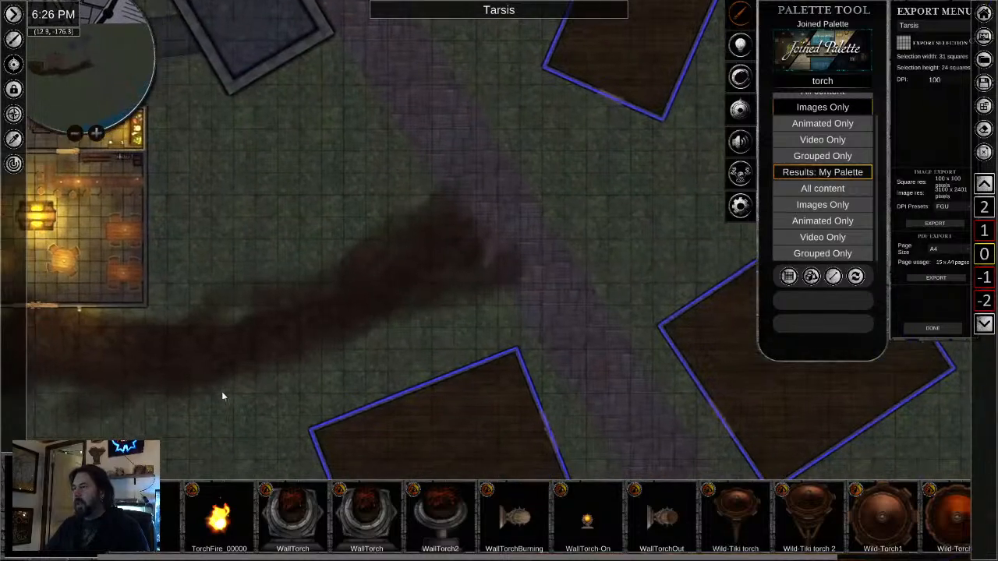
pyautogui.moveTo(356, 289); pyautogui.dragTo(620, 243)
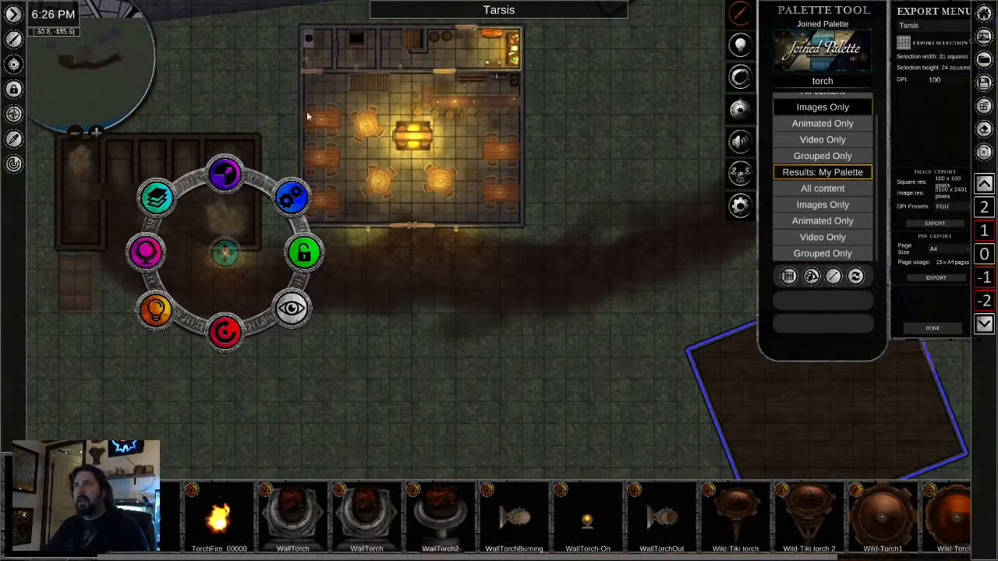
# - Copy the staircase room's wall torch, switch to level -1 and paste it beside the dividing wall near the basement stairs
pyautogui.scroll(3, 406, 100)
pyautogui.moveTo(404, 98); pyautogui.dragTo(404, 230)
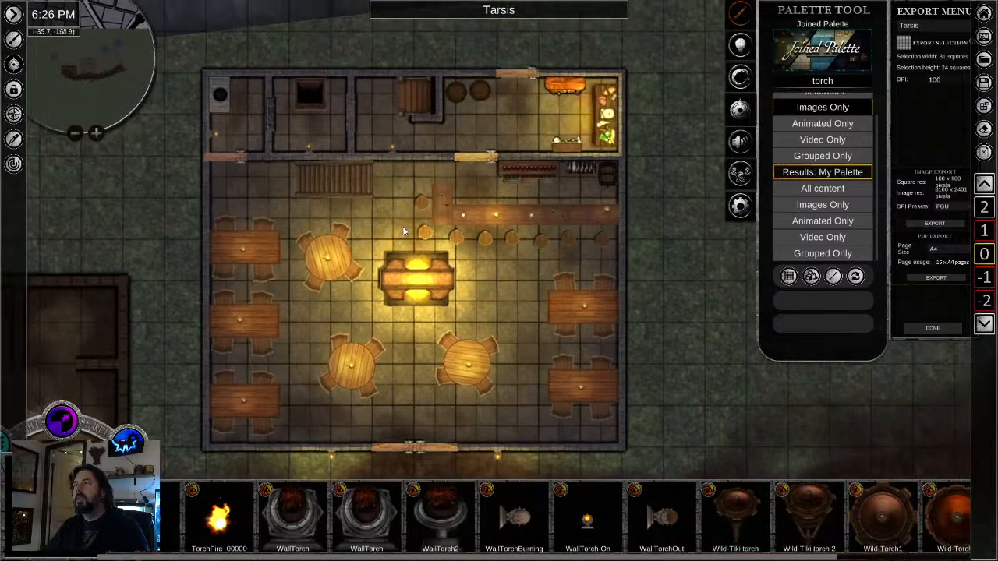
pyautogui.scroll(2, 382, 164)
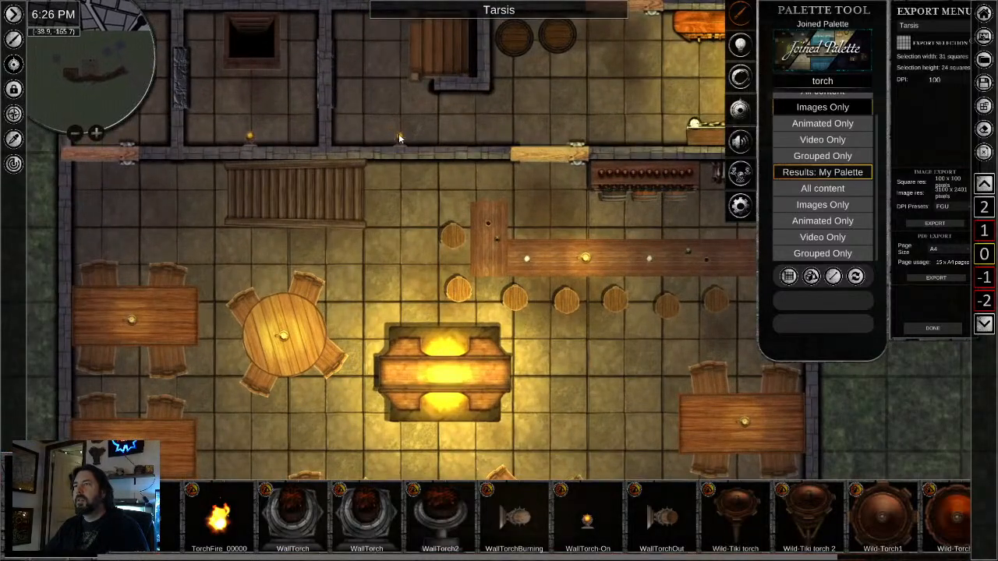
pyautogui.click(398, 134)
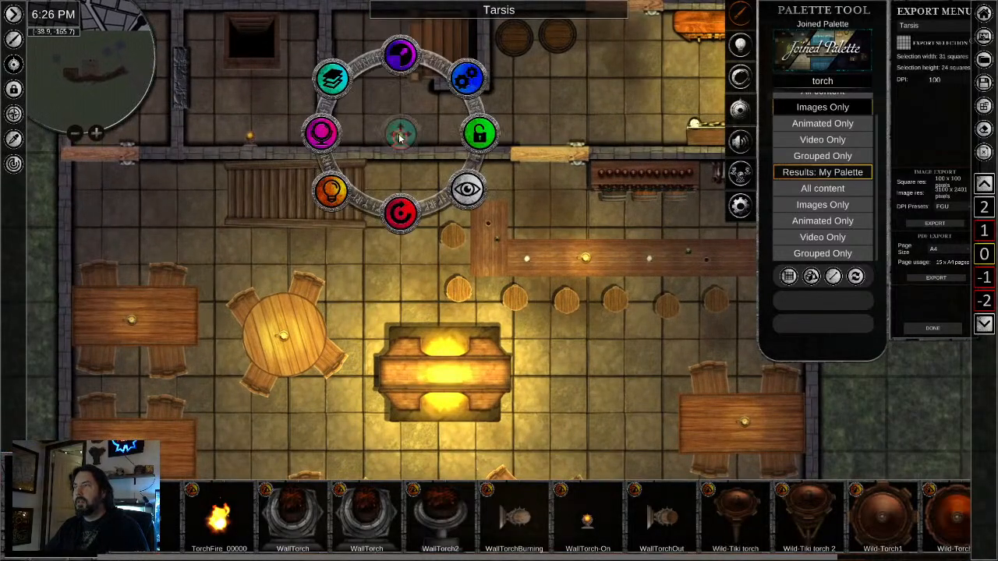
pyautogui.click(984, 277)
pyautogui.scroll(2, 307, 274)
pyautogui.moveTo(289, 363); pyautogui.dragTo(335, 288)
pyautogui.click(459, 351)
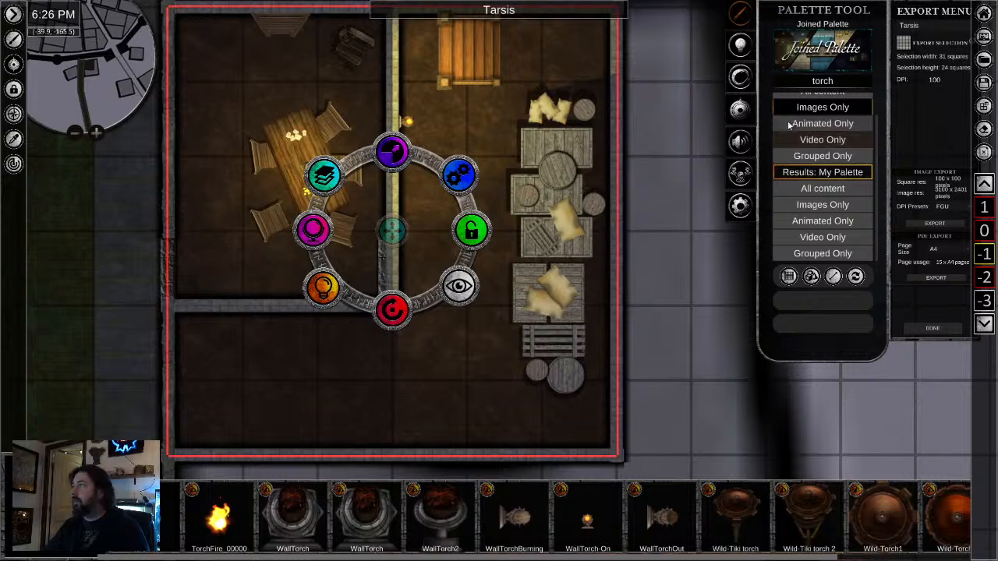
# - Clear the torch search and look through the tavern assets in the Furniture category
pyautogui.click(825, 81)
pyautogui.press('BackSpace')
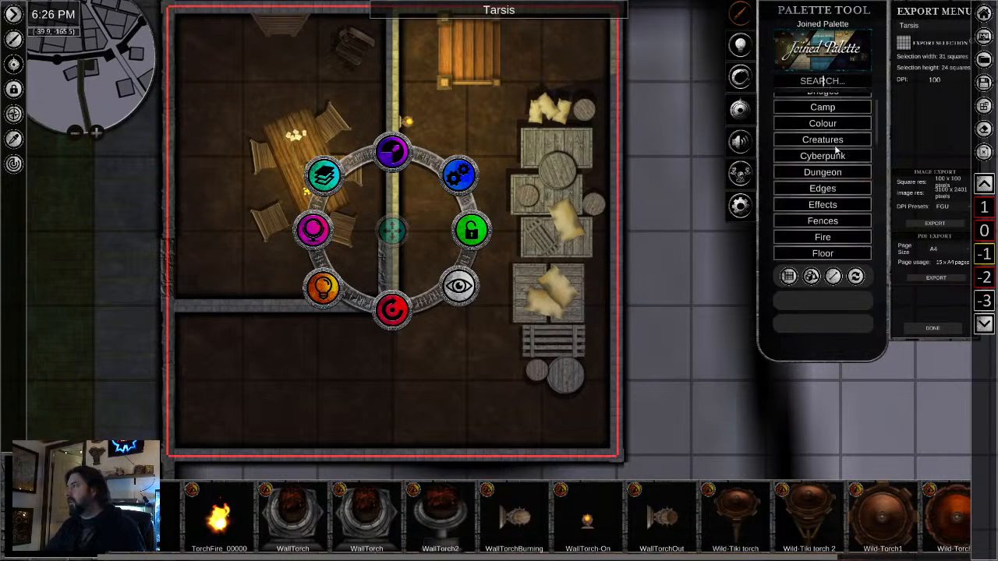
pyautogui.scroll(-3, 819, 180)
pyautogui.click(820, 216)
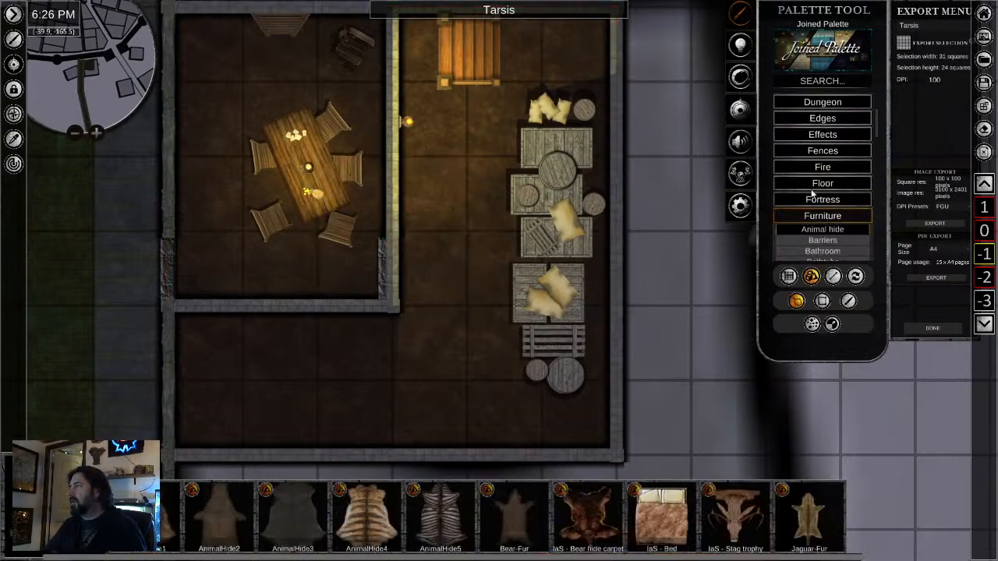
pyautogui.scroll(-5, 803, 195)
pyautogui.scroll(-5, 799, 199)
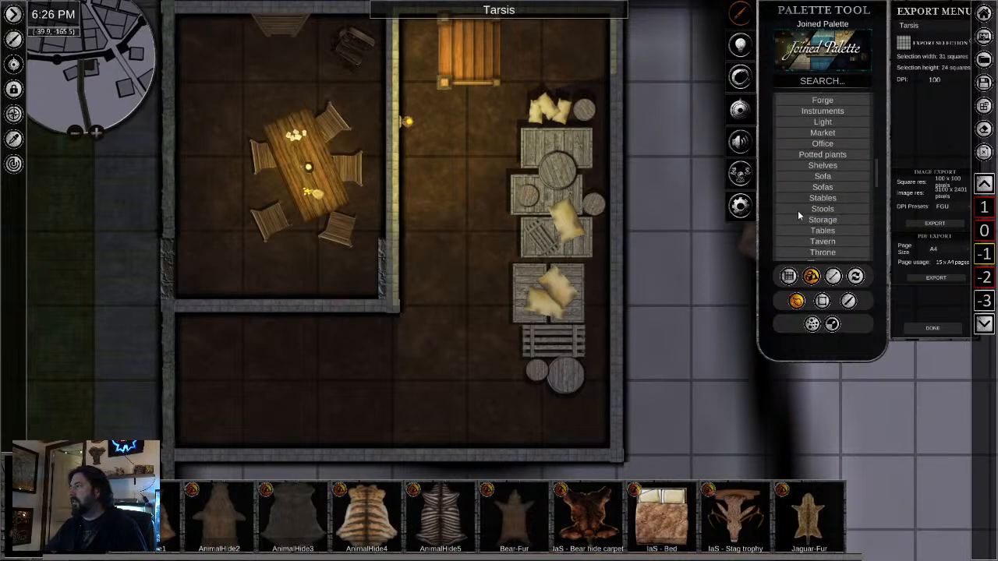
pyautogui.click(820, 195)
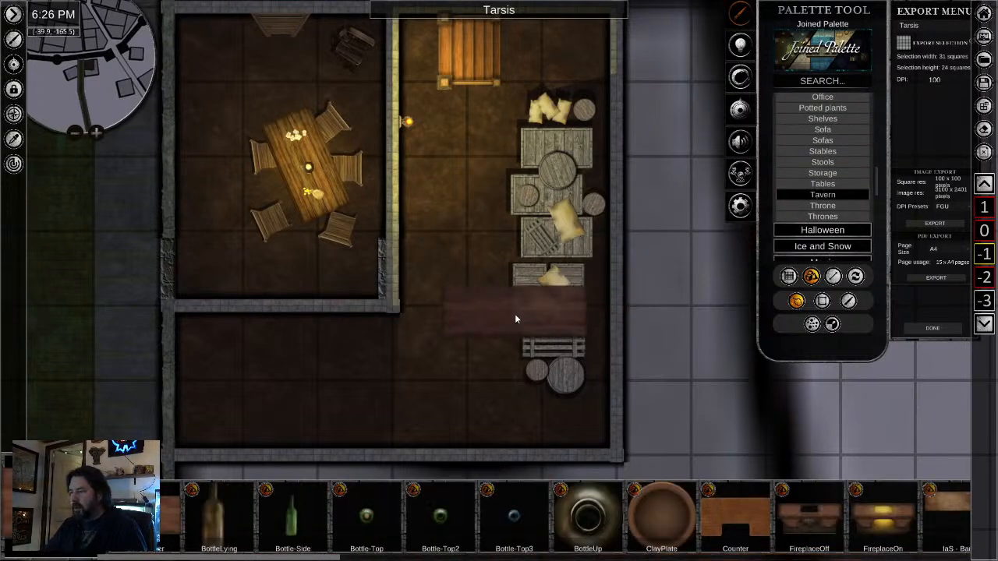
pyautogui.rightClick(515, 315)
pyautogui.hscroll(10, 852, 505)
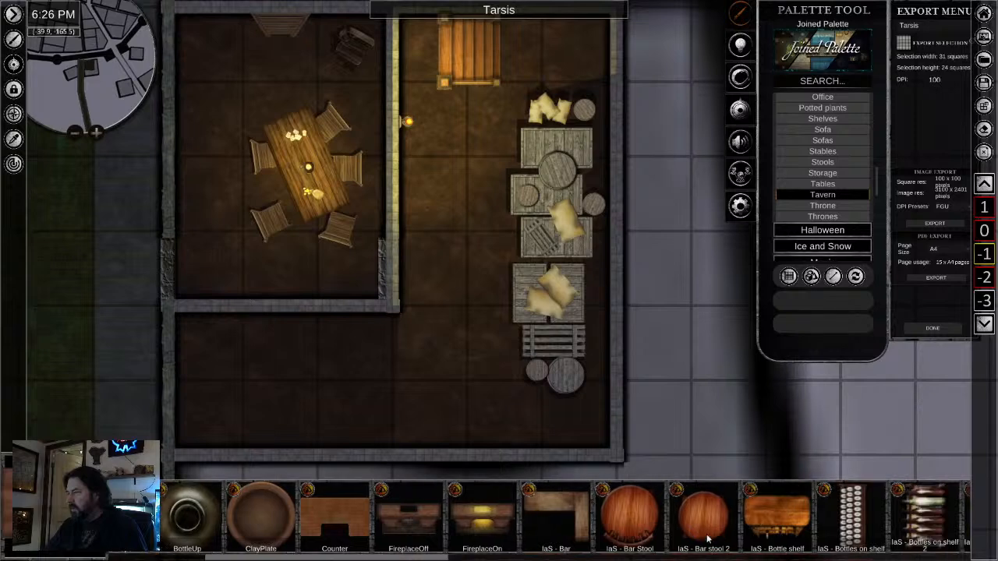
pyautogui.hscroll(5, 739, 532)
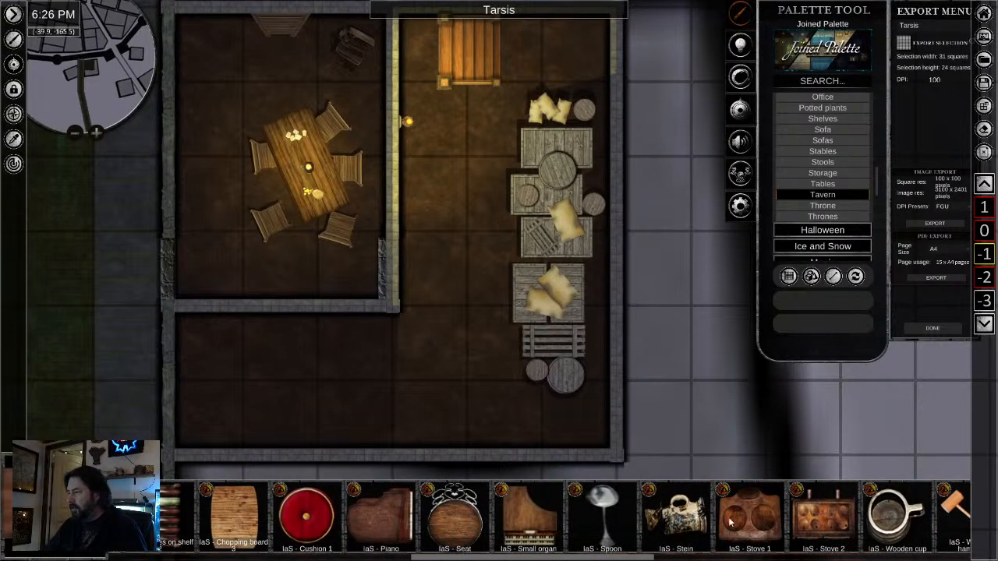
pyautogui.hscroll(4, 731, 523)
pyautogui.hscroll(11, 559, 519)
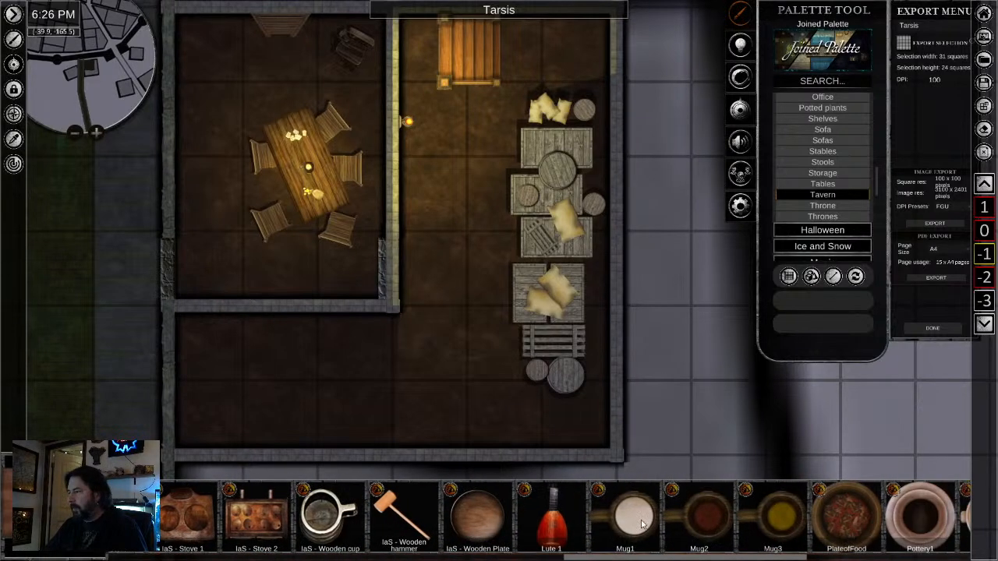
pyautogui.hscroll(2, 649, 531)
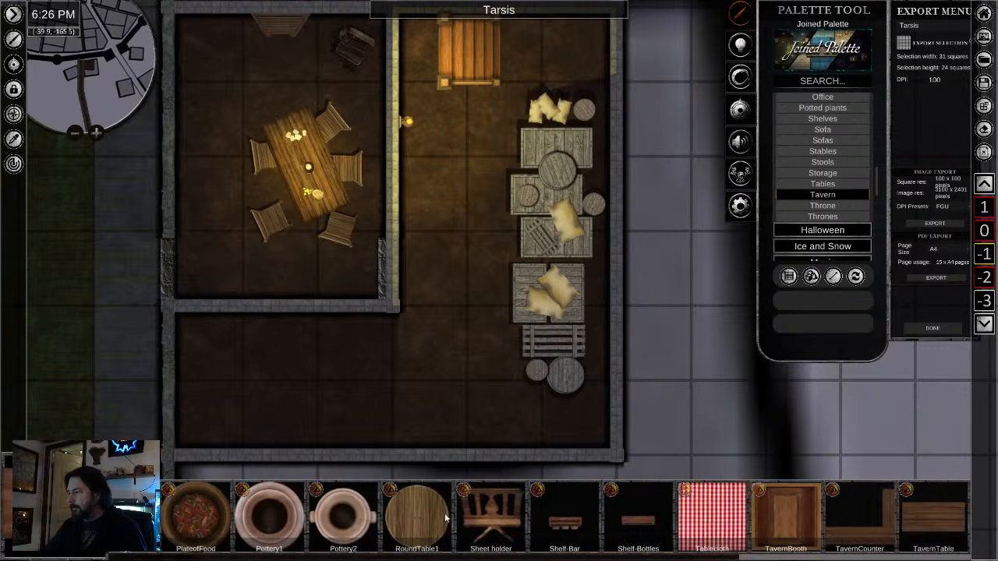
pyautogui.hscroll(-5, 301, 531)
# - Place an artisan barrel with tap from the Tavern set of the Props category in the basement's southern part
pyautogui.scroll(-6, 816, 208)
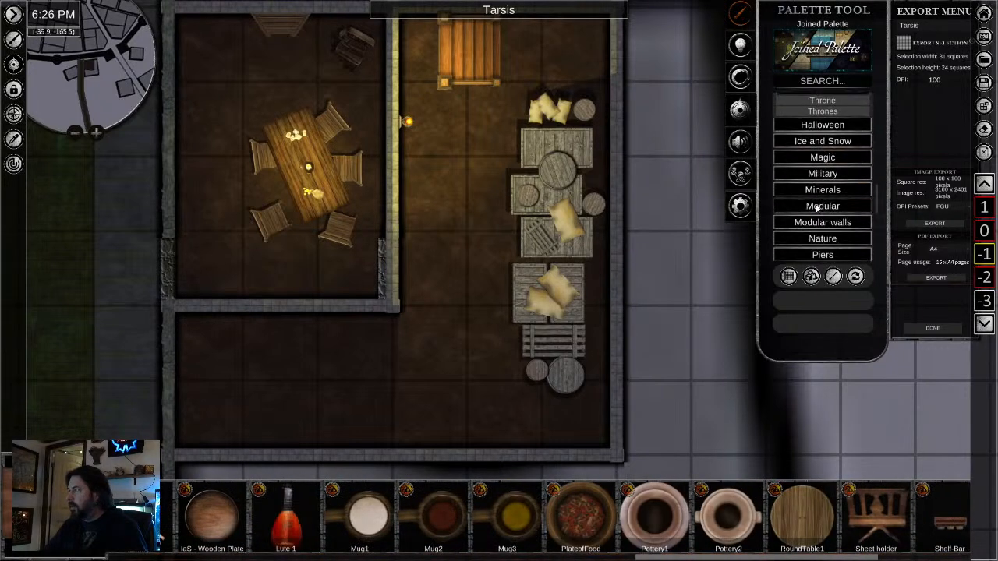
pyautogui.scroll(-2, 816, 209)
pyautogui.click(816, 210)
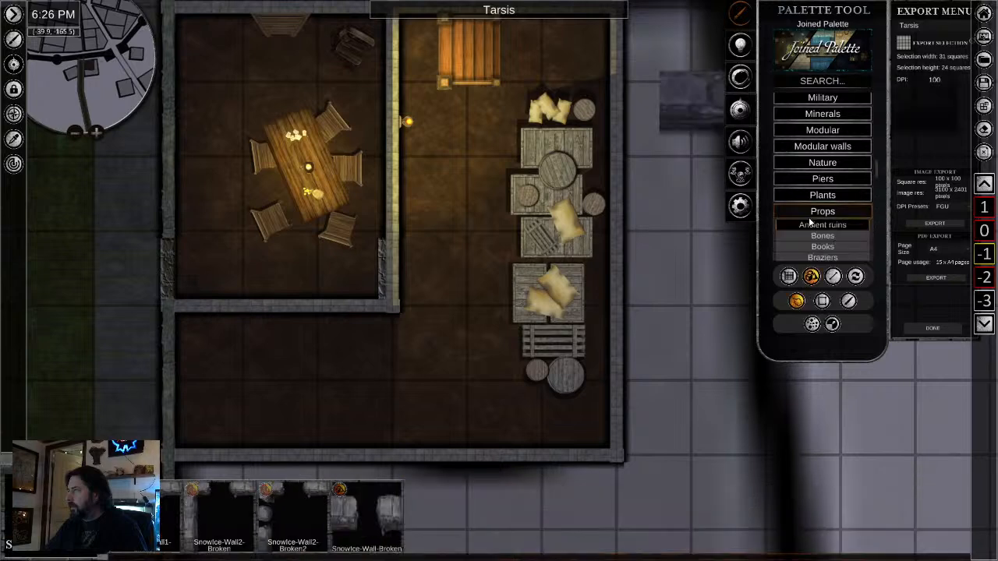
pyautogui.scroll(-5, 808, 230)
pyautogui.scroll(-8, 795, 230)
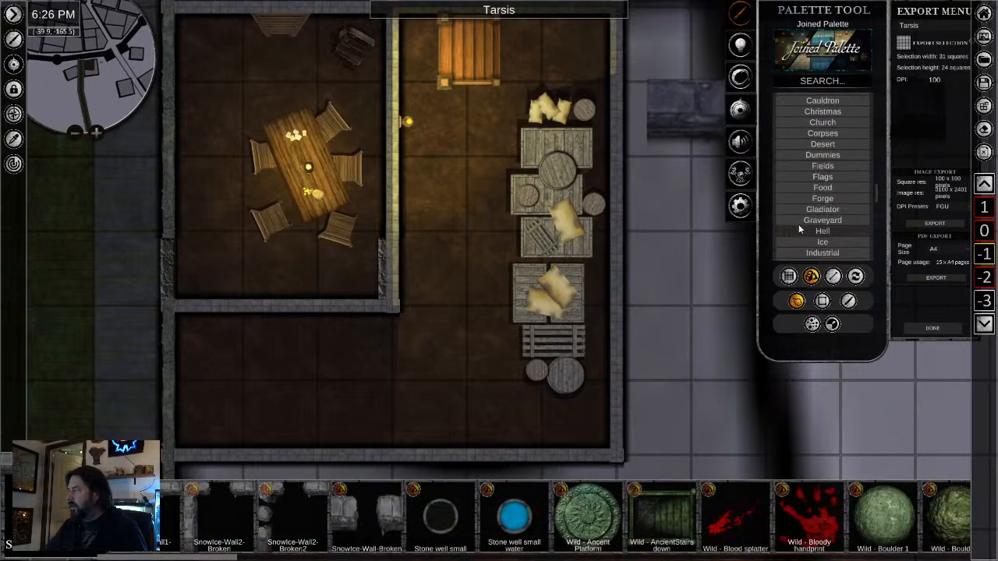
pyautogui.scroll(-7, 797, 237)
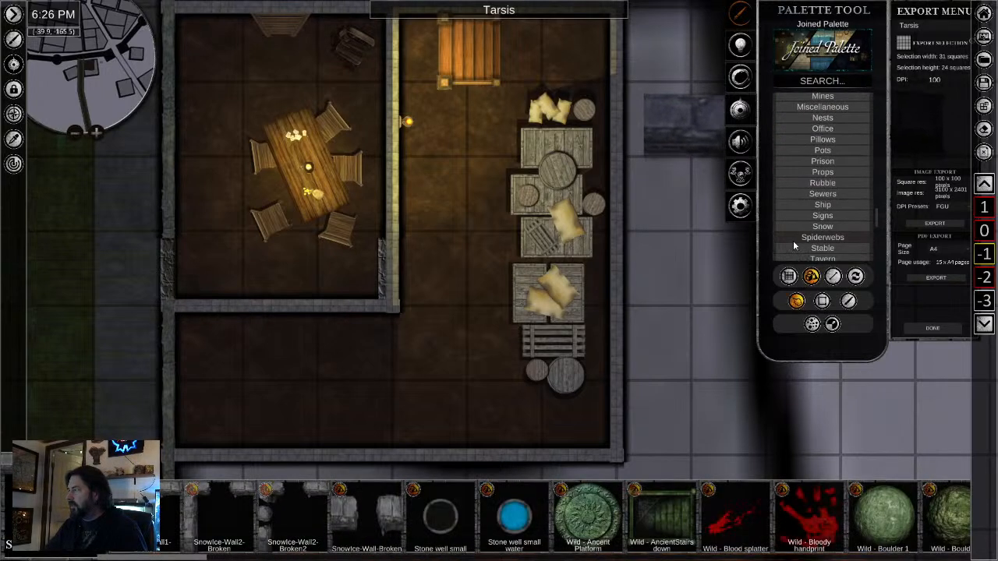
pyautogui.click(820, 218)
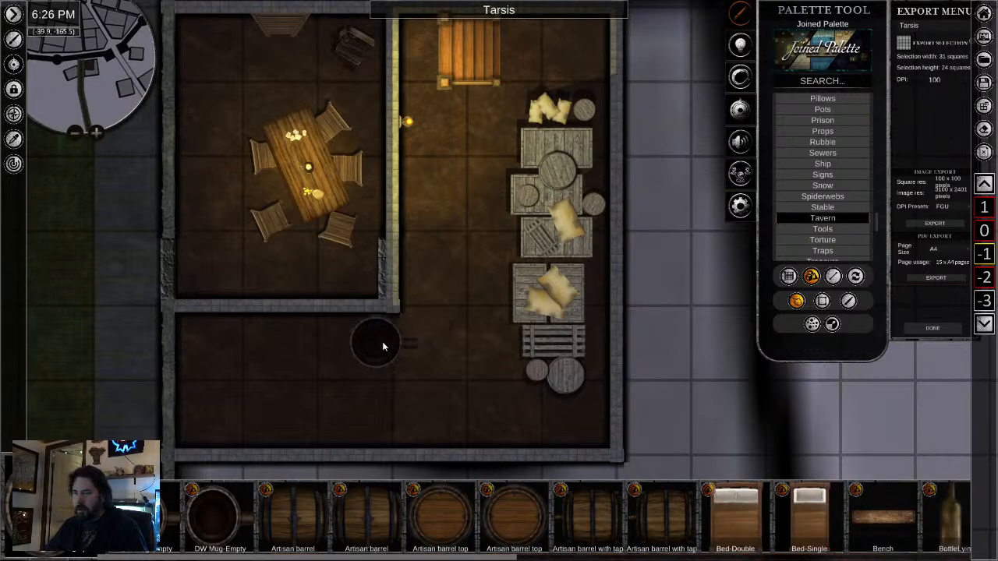
pyautogui.click(584, 524)
pyautogui.click(438, 406)
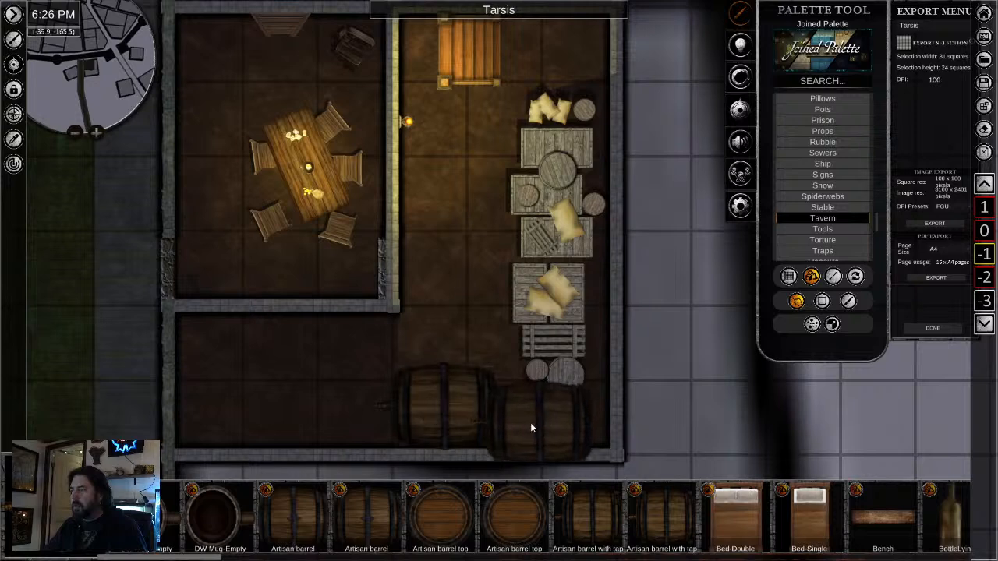
pyautogui.rightClick(530, 423)
# - Rotate the barrel so its tap faces north, scale it down and set it against the basement's south wall
pyautogui.click(436, 415)
pyautogui.moveTo(438, 480); pyautogui.dragTo(594, 294)
pyautogui.click(435, 255)
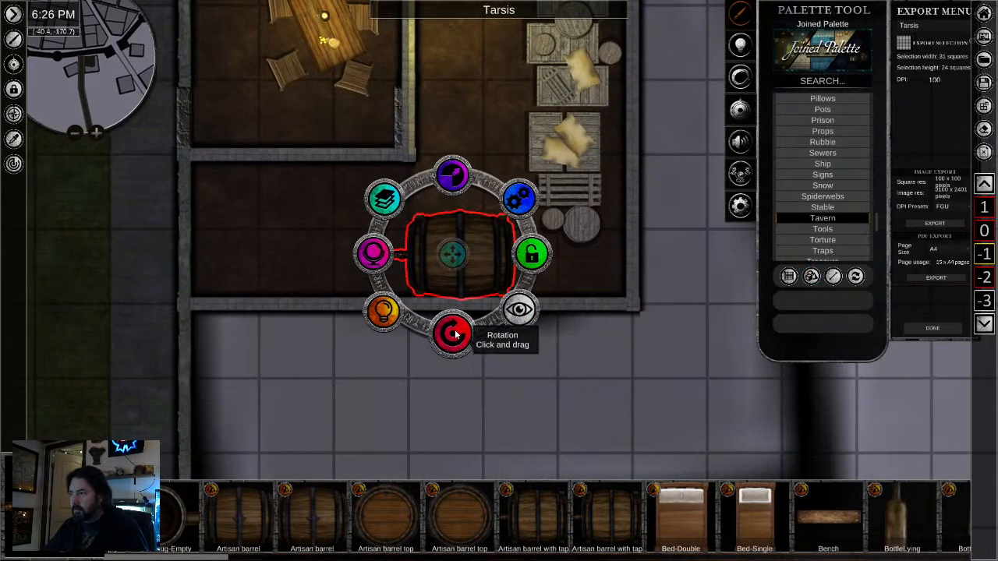
pyautogui.moveTo(453, 337); pyautogui.dragTo(326, 223)
pyautogui.moveTo(452, 176); pyautogui.dragTo(502, 259)
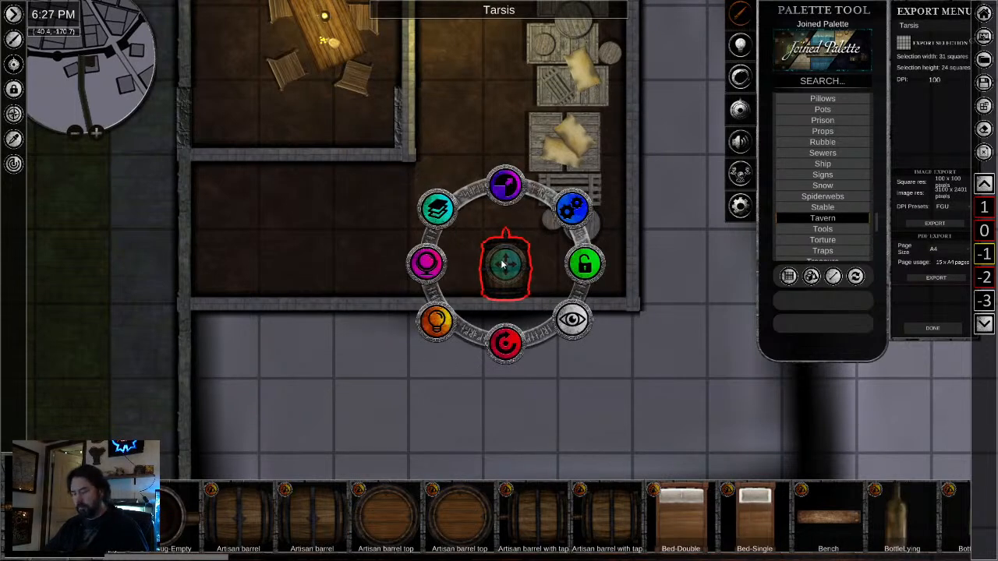
# - Paste a copy of the tapped barrel directly west of it along the south wall
pyautogui.hotkey('ctrl', 'c')
pyautogui.hotkey('ctrl', 'v')
pyautogui.moveTo(463, 266); pyautogui.dragTo(449, 269)
# - Place a Distillator from the Props tavern assets in the basement's southwest alcove
pyautogui.scroll(-3, 450, 520)
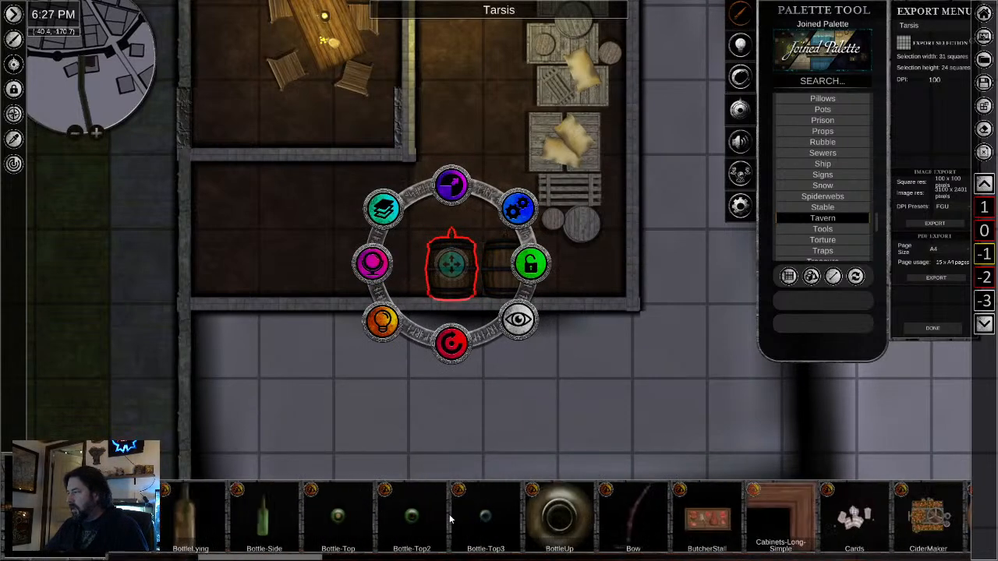
pyautogui.scroll(-6, 530, 522)
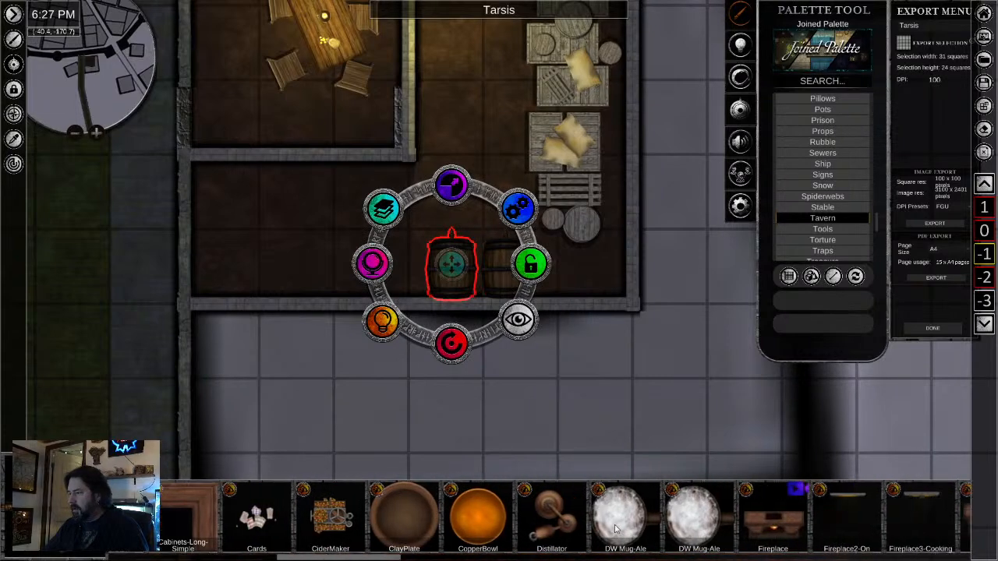
pyautogui.click(538, 519)
pyautogui.click(286, 241)
pyautogui.rightClick(326, 387)
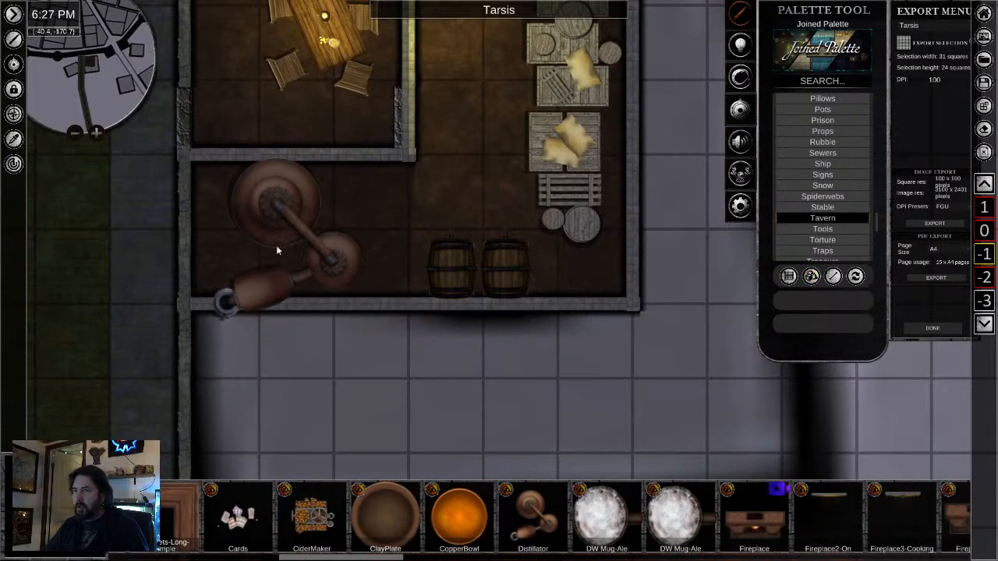
# - Scale down the distillator, rotate it so its spout points east and move it beside the west wall
pyautogui.click(277, 239)
pyautogui.moveTo(281, 161); pyautogui.dragTo(258, 199)
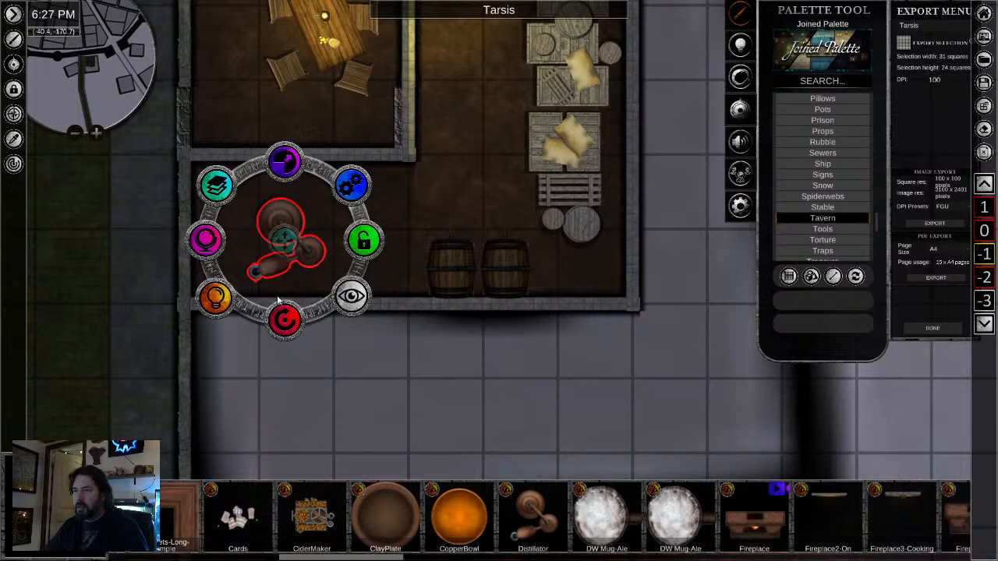
pyautogui.moveTo(278, 300); pyautogui.dragTo(347, 169)
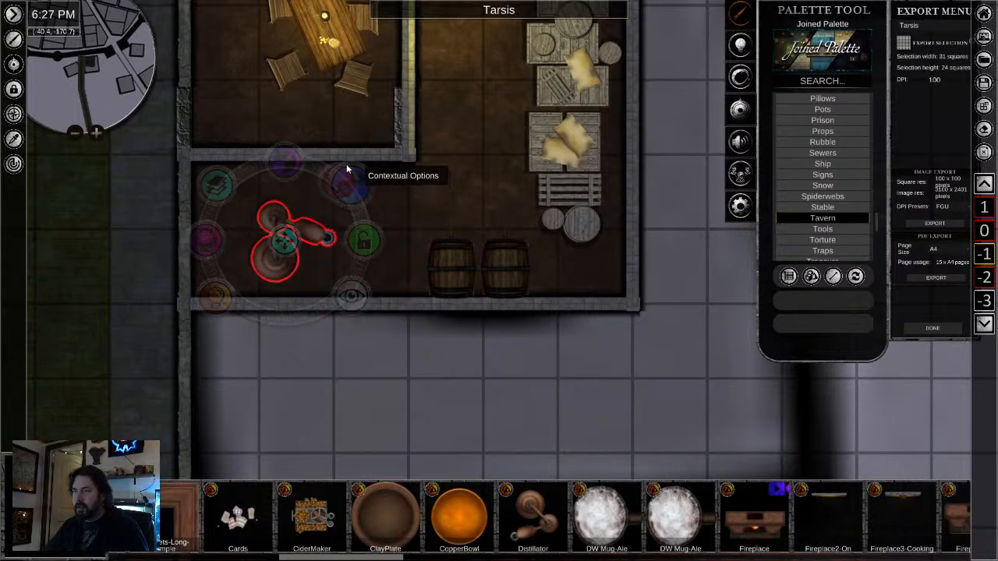
pyautogui.moveTo(290, 238); pyautogui.dragTo(243, 231)
# - Paste a copy of the basement torch on the south wall between the distillator and the barrels, rotated to face north
pyautogui.moveTo(478, 152); pyautogui.dragTo(512, 266)
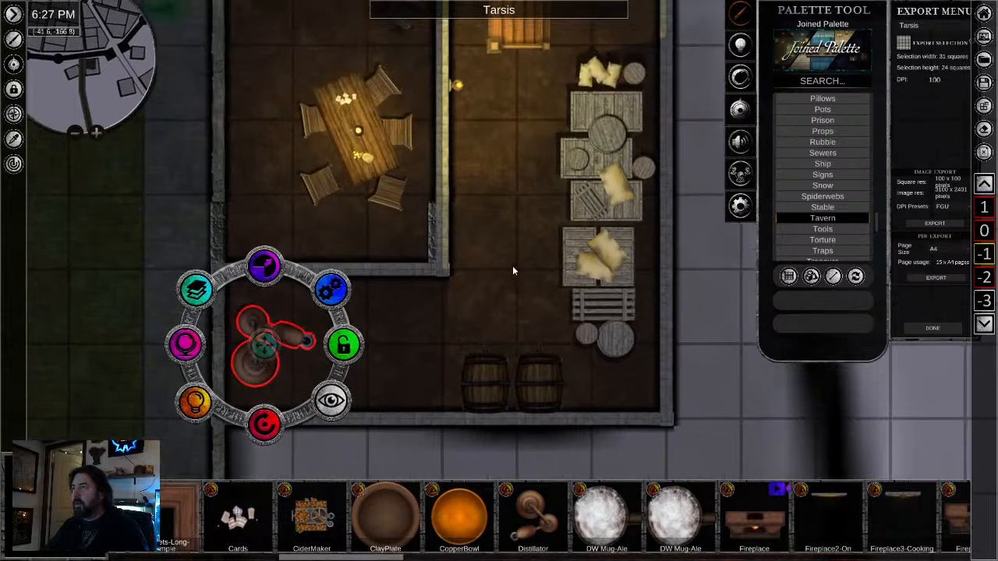
pyautogui.click(460, 90)
pyautogui.hotkey('ctrl', 'v')
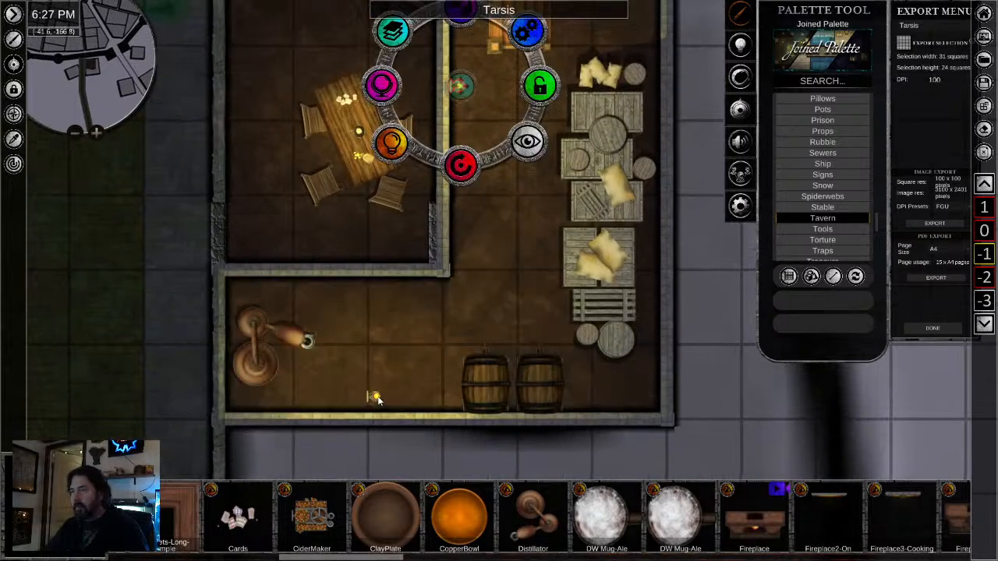
pyautogui.click(377, 397)
pyautogui.moveTo(377, 473); pyautogui.dragTo(531, 361)
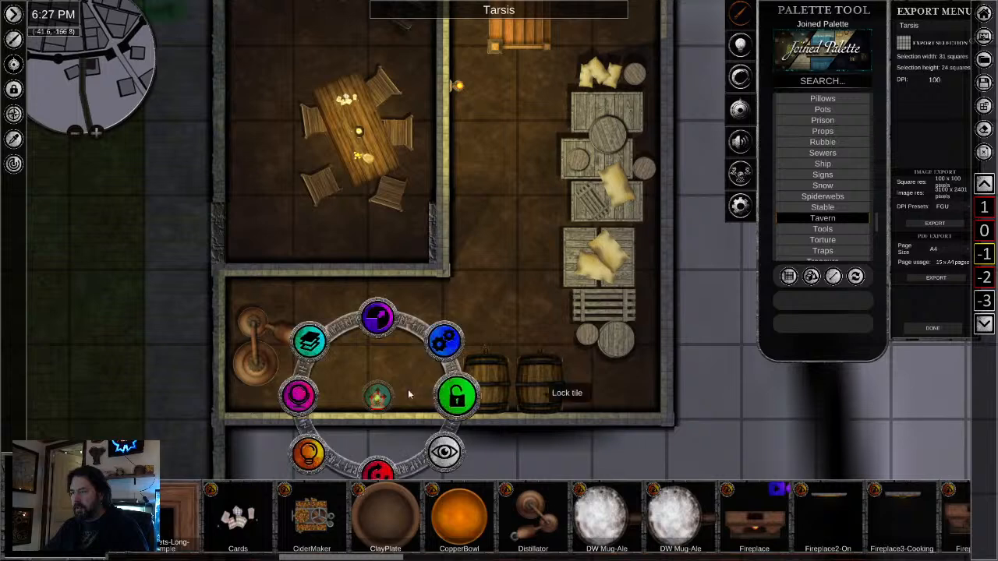
pyautogui.moveTo(376, 397); pyautogui.dragTo(368, 404)
pyautogui.click(584, 456)
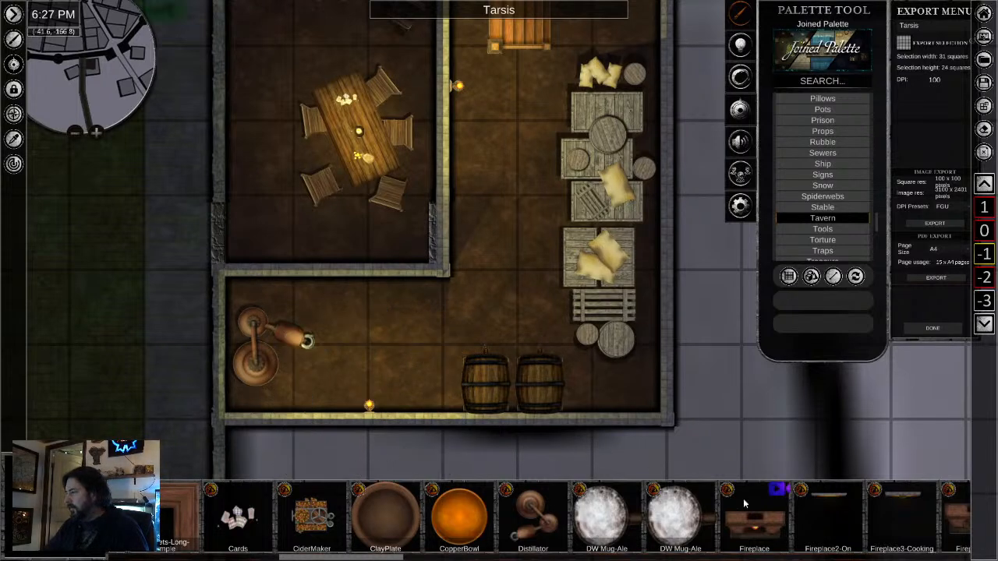
# - Place an Artisan barrel without a tap, scale it down and set it below the alcove's north wall, beside the distillator
pyautogui.scroll(-6, 531, 518)
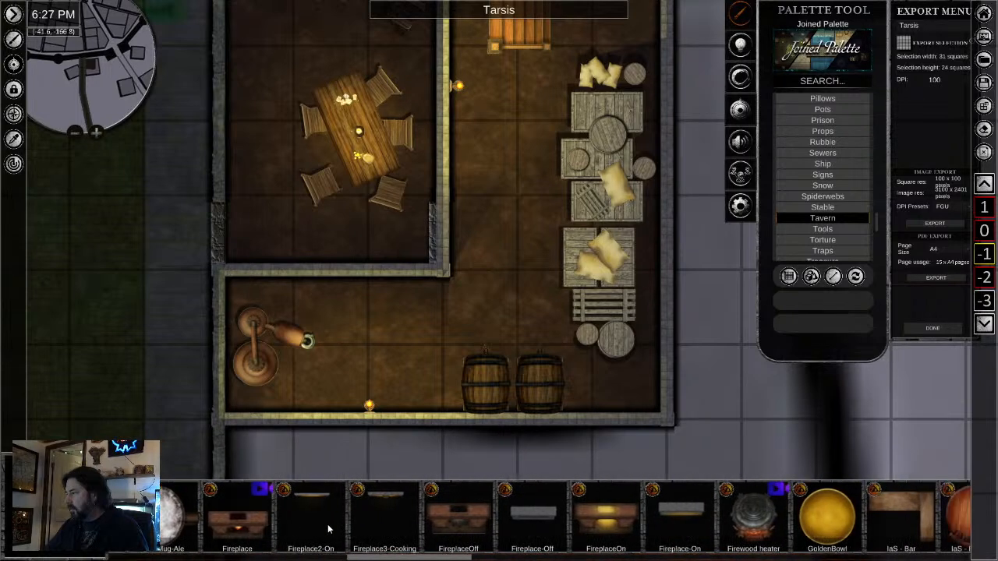
pyautogui.scroll(-1, 545, 522)
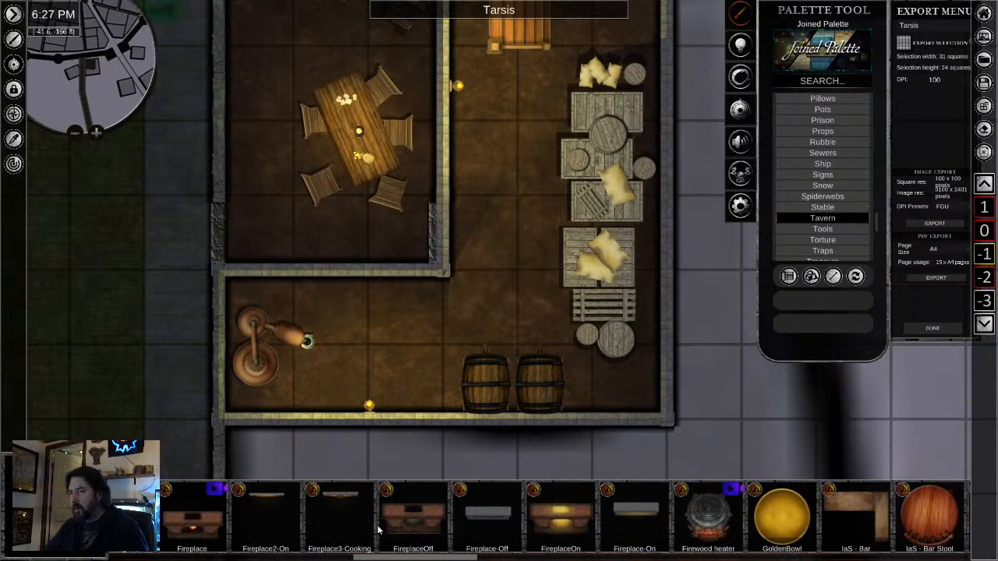
pyautogui.scroll(9, 379, 530)
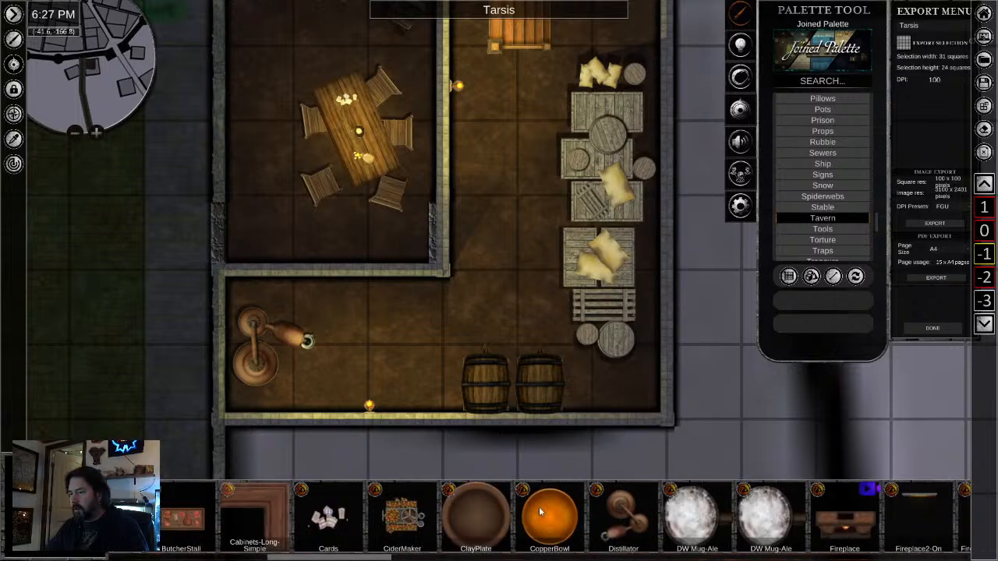
pyautogui.scroll(8, 540, 511)
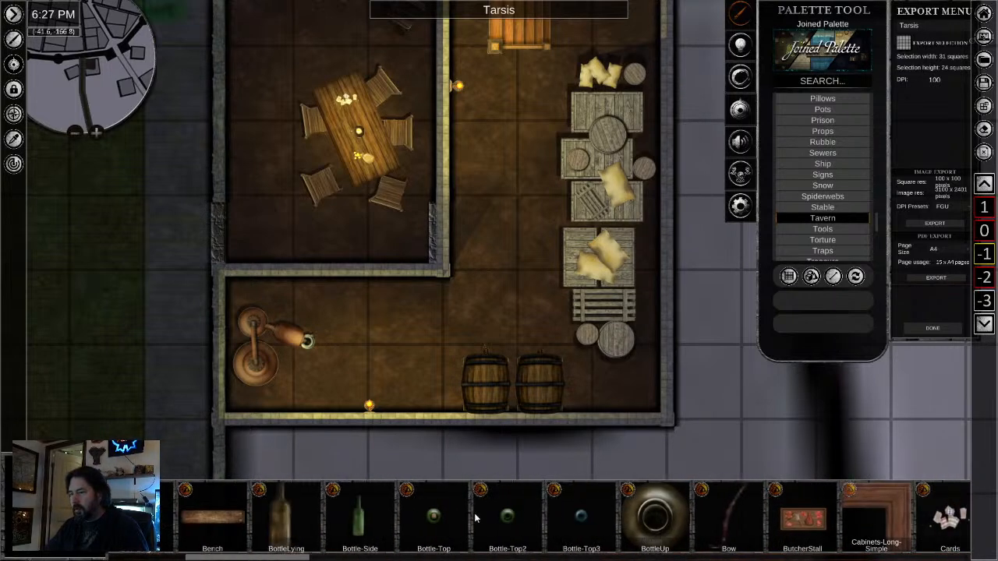
pyautogui.scroll(7, 436, 519)
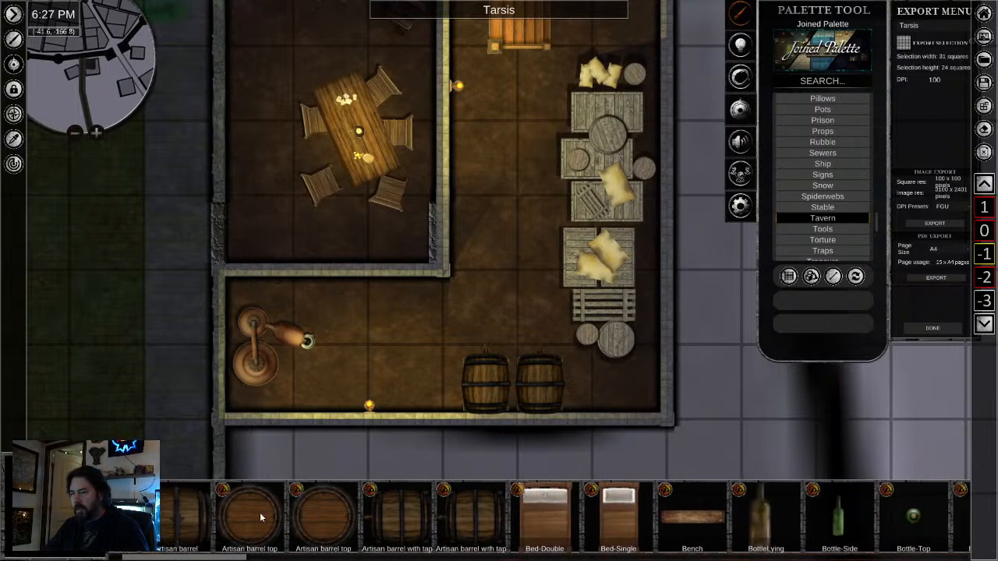
pyautogui.scroll(3, 261, 516)
pyautogui.click(289, 512)
pyautogui.scroll(5, 402, 335)
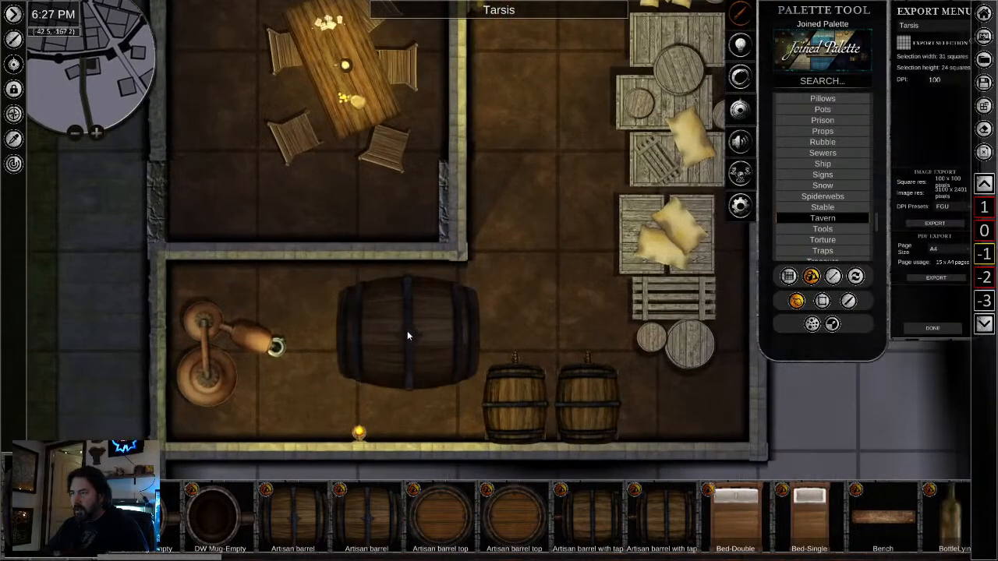
pyautogui.click(402, 347)
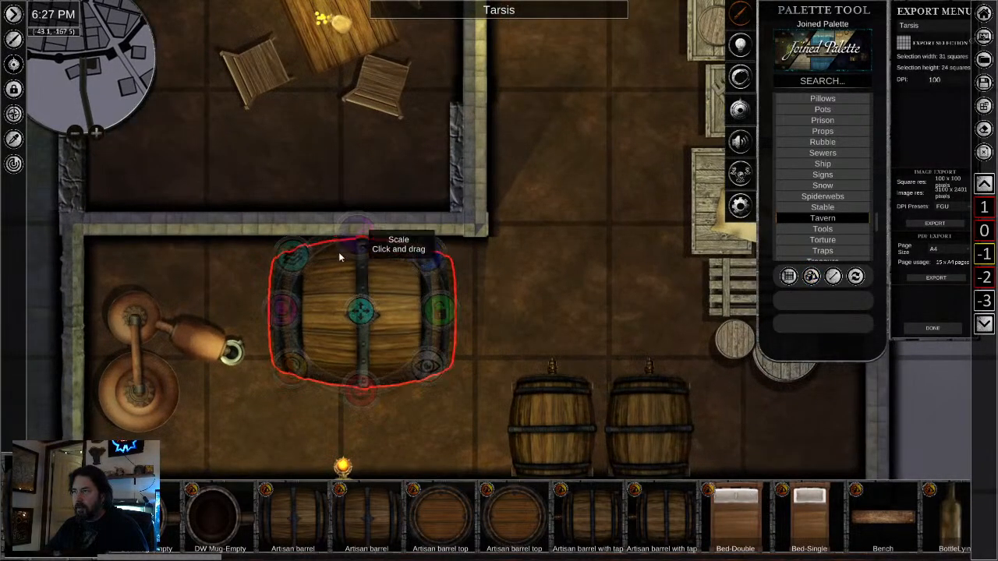
pyautogui.moveTo(338, 251); pyautogui.dragTo(315, 271)
pyautogui.moveTo(359, 308); pyautogui.dragTo(285, 274)
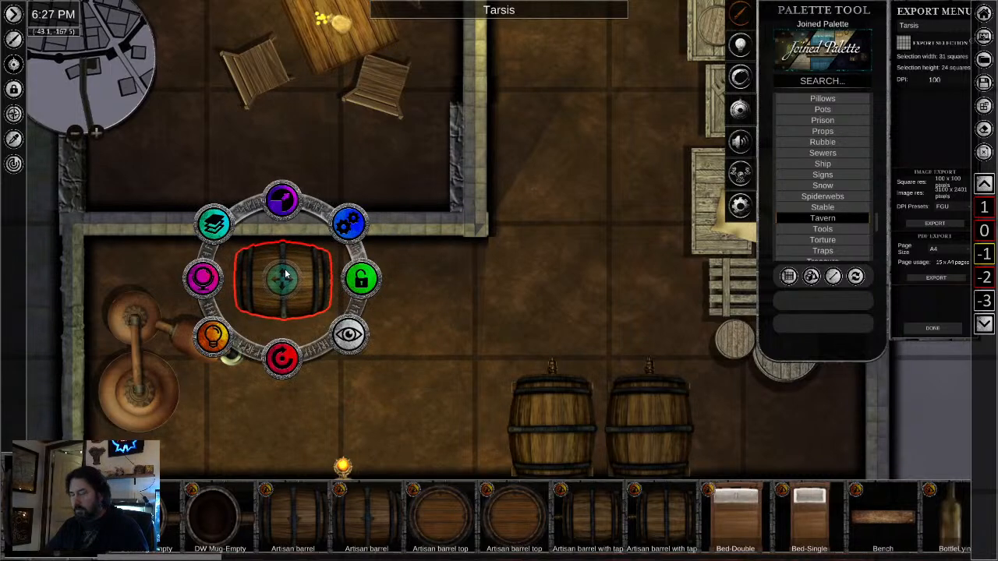
# - Paste a copy of the untapped barrel directly east of it along the alcove's north wall
pyautogui.moveTo(415, 285); pyautogui.dragTo(392, 285)
pyautogui.click(437, 405)
pyautogui.scroll(-3, 497, 379)
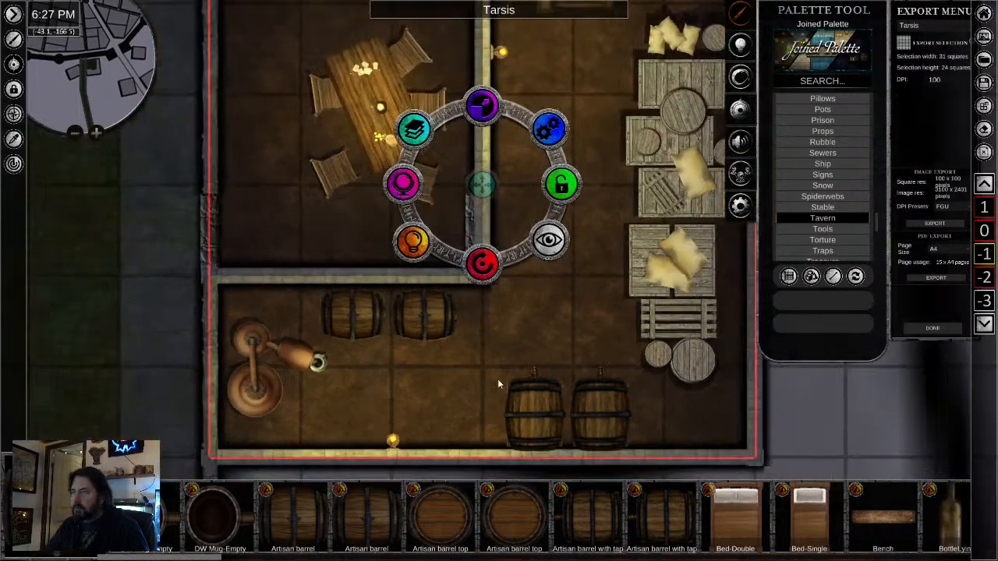
pyautogui.scroll(-2, 614, 419)
pyautogui.scroll(-3, 659, 420)
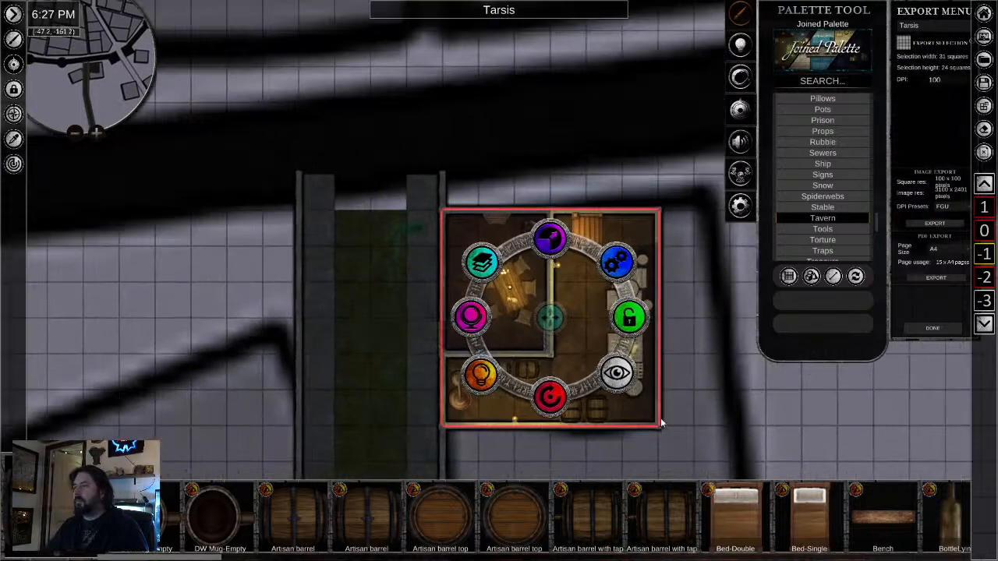
# - Examine the sewer tunnel's course from the tavern basement south to the docks and back to its north end
pyautogui.moveTo(577, 427); pyautogui.dragTo(557, 209)
pyautogui.scroll(-2, 559, 261)
pyautogui.moveTo(590, 427); pyautogui.dragTo(469, 220)
pyautogui.moveTo(516, 425); pyautogui.dragTo(367, 90)
pyautogui.scroll(-3, 375, 133)
pyautogui.moveTo(375, 132); pyautogui.dragTo(551, 376)
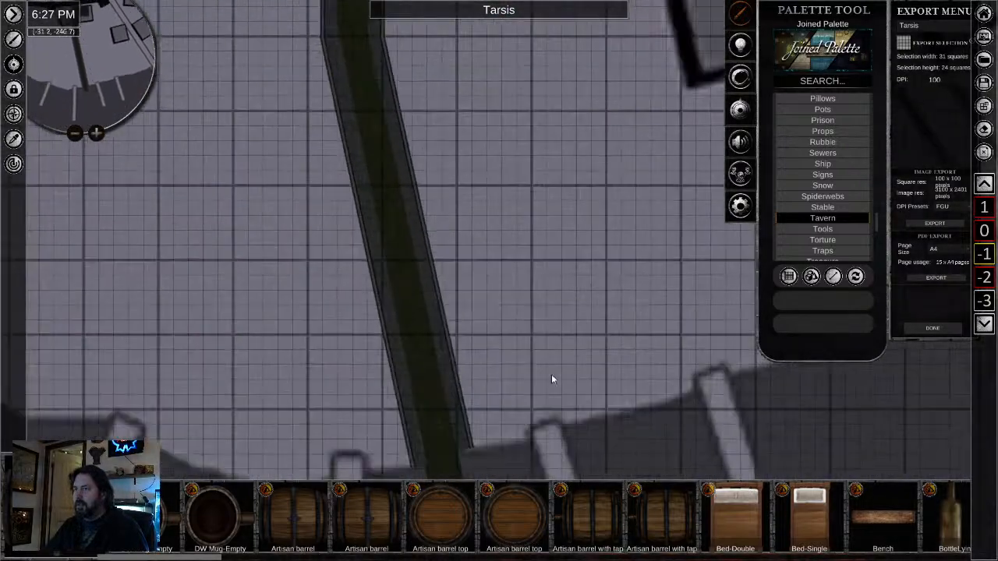
pyautogui.scroll(-2, 551, 377)
pyautogui.scroll(-3, 551, 283)
pyautogui.moveTo(568, 260); pyautogui.dragTo(539, 410)
pyautogui.scroll(2, 570, 343)
pyautogui.moveTo(570, 344); pyautogui.dragTo(658, 460)
pyautogui.scroll(3, 658, 460)
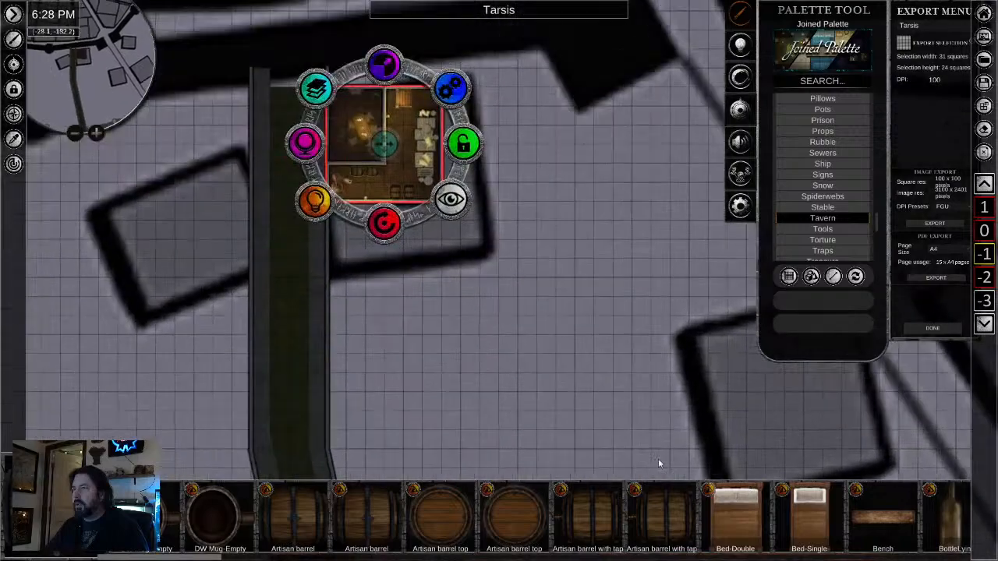
pyautogui.moveTo(448, 260); pyautogui.dragTo(596, 411)
pyautogui.scroll(5, 596, 412)
pyautogui.moveTo(491, 384); pyautogui.dragTo(679, 480)
pyautogui.scroll(2, 485, 285)
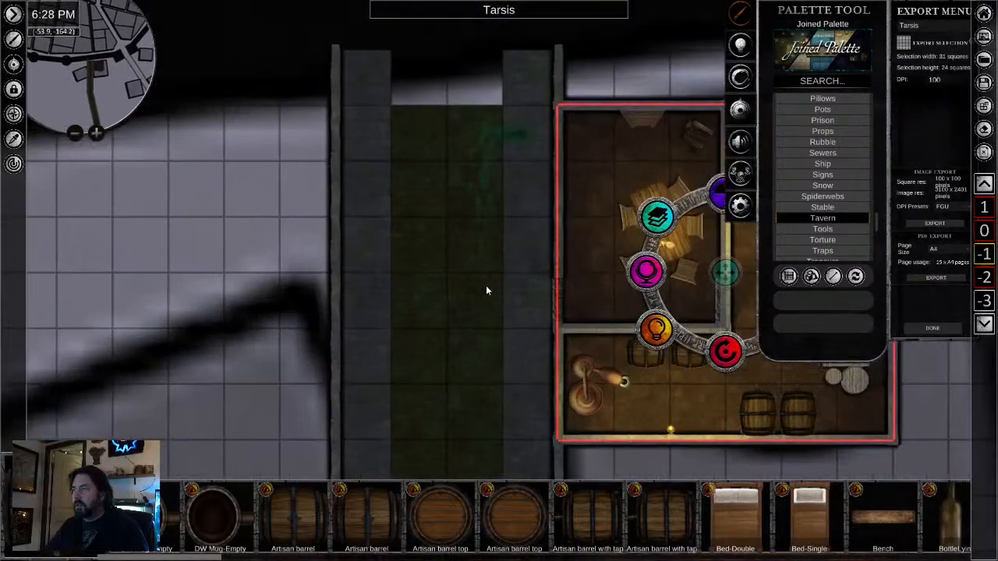
# - Sample the green sewer channel floor and extend it north under the city wall, two squares past the walkways' ends
pyautogui.click(13, 139)
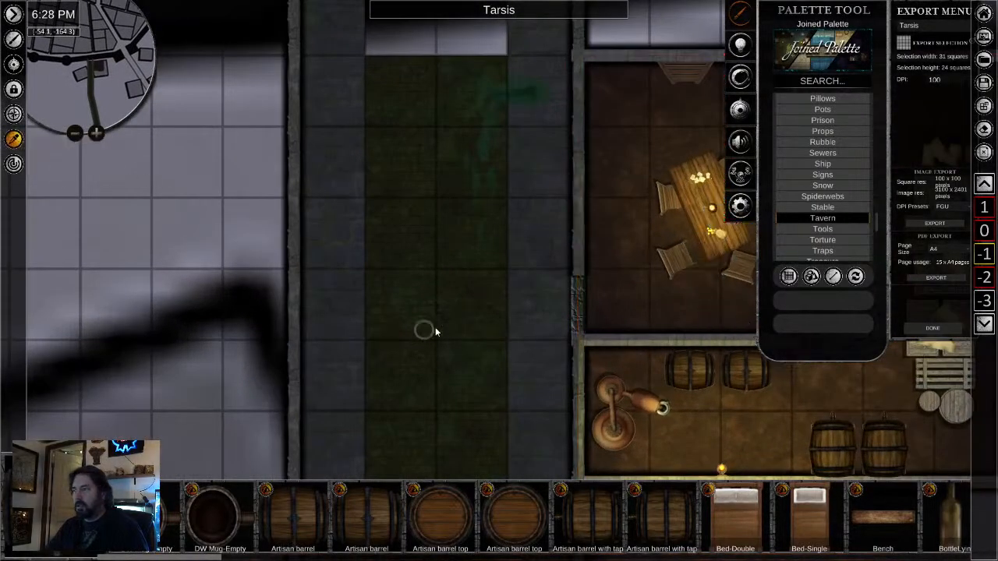
pyautogui.moveTo(404, 180); pyautogui.dragTo(418, 361)
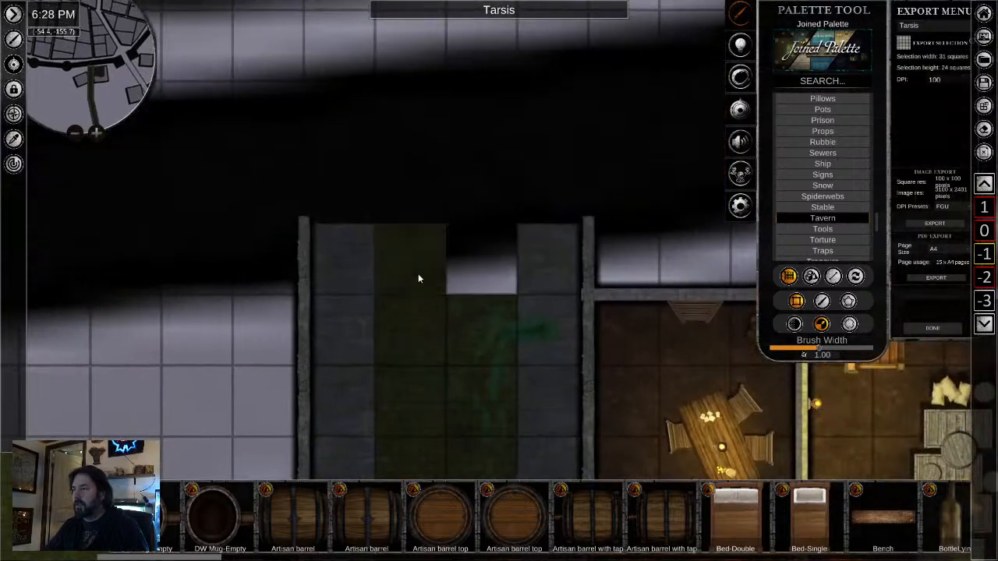
pyautogui.moveTo(457, 196); pyautogui.dragTo(413, 84)
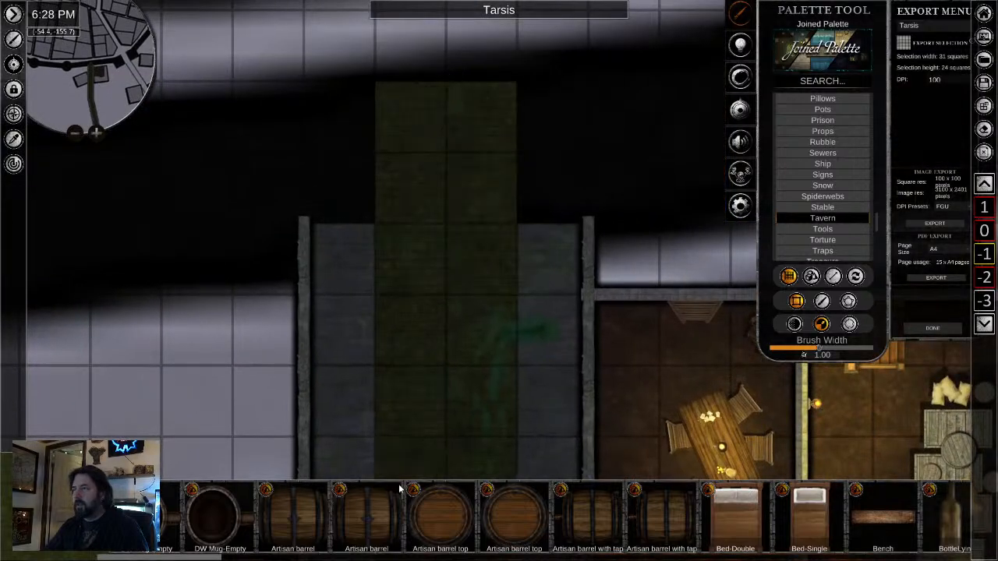
# - Sample the grey stone walkway floor and extend both walkways two squares north, alongside the green channel
pyautogui.click(14, 140)
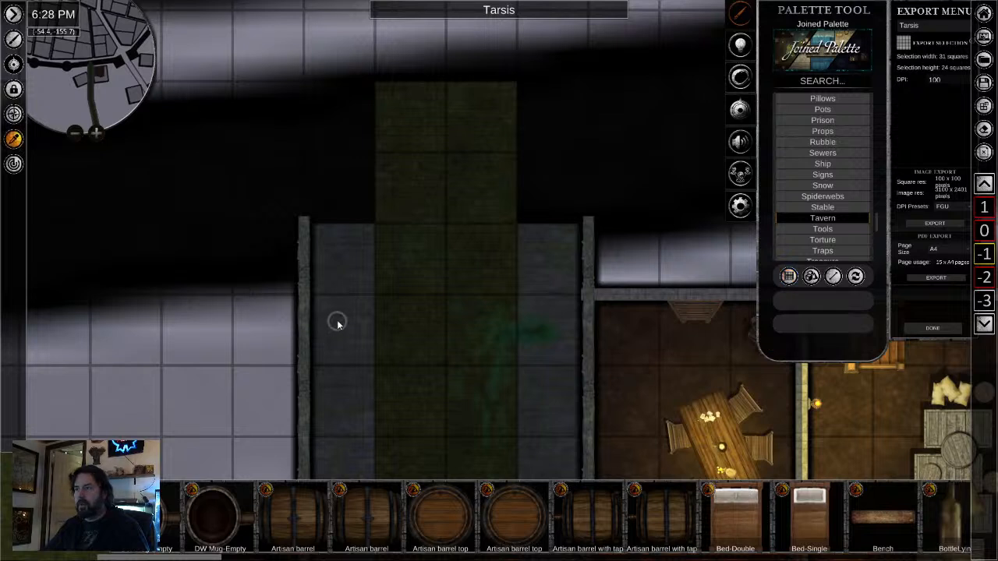
pyautogui.click(337, 322)
pyautogui.moveTo(340, 209); pyautogui.dragTo(339, 121)
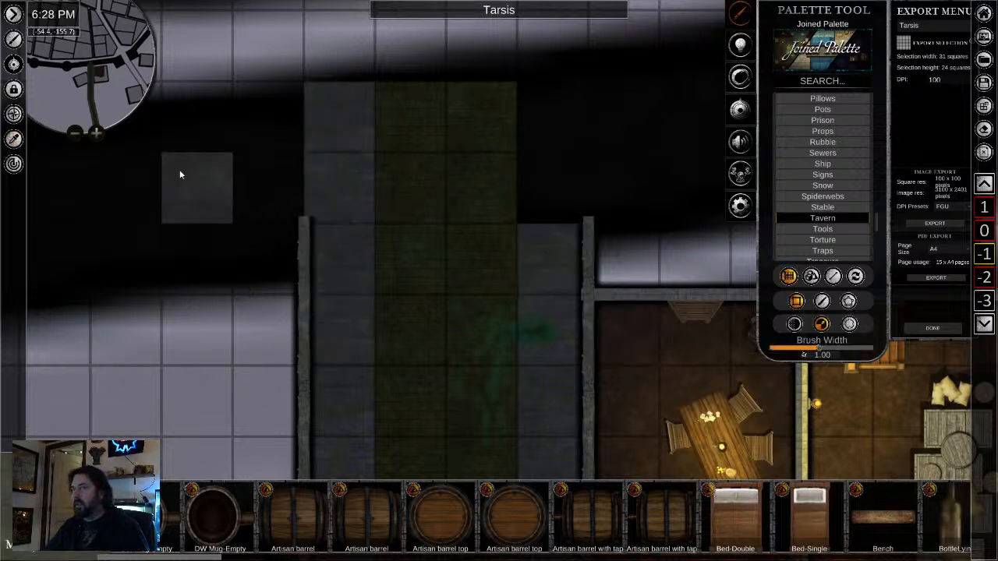
pyautogui.click(13, 139)
pyautogui.click(569, 263)
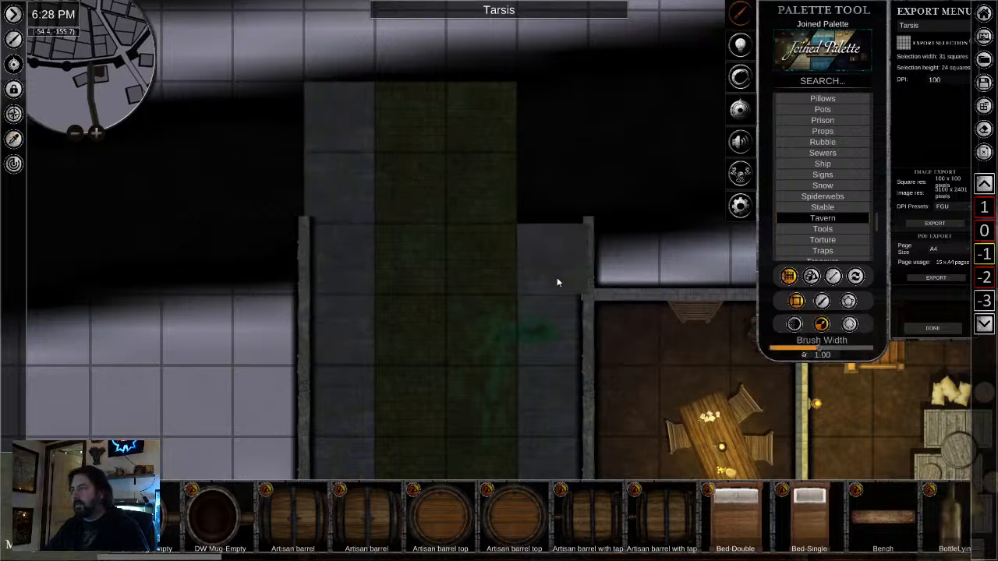
pyautogui.moveTo(556, 277); pyautogui.dragTo(553, 131)
# - Stop painting and review the extended tunnel on level -1, comparing it with the tavern on level 0 above
pyautogui.scroll(-1, 155, 405)
pyautogui.scroll(-4, 156, 406)
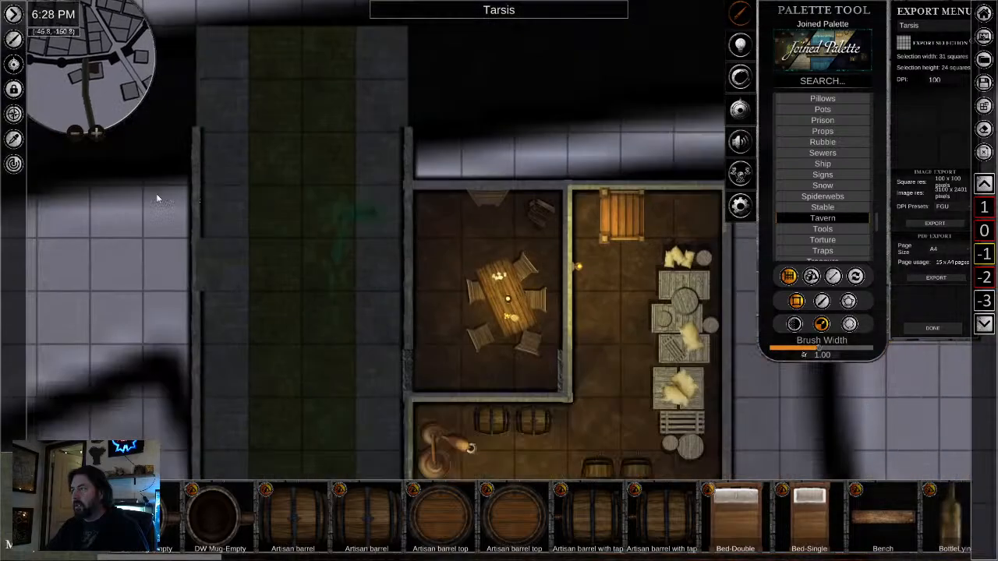
pyautogui.scroll(-4, 478, 408)
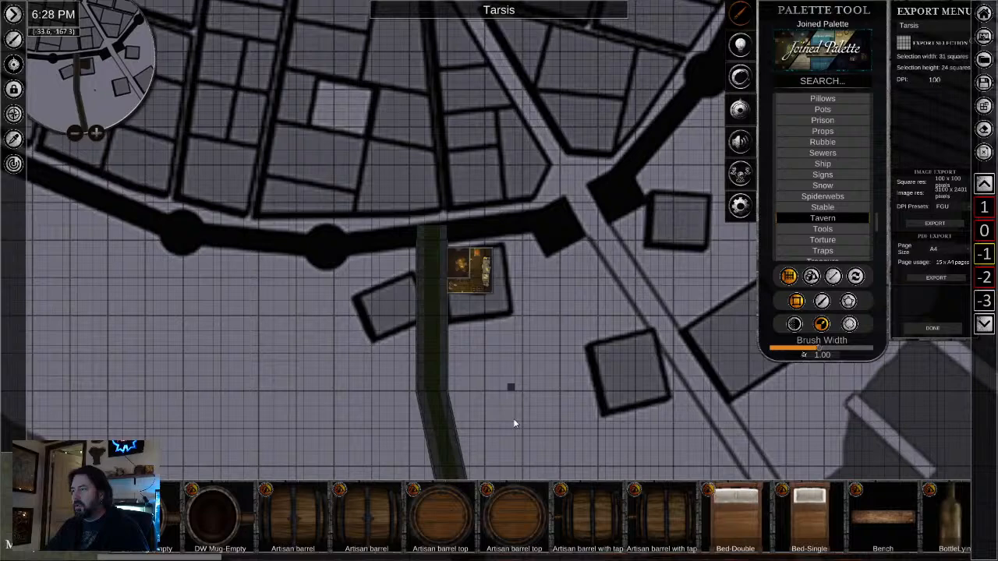
pyautogui.moveTo(512, 428); pyautogui.dragTo(476, 286)
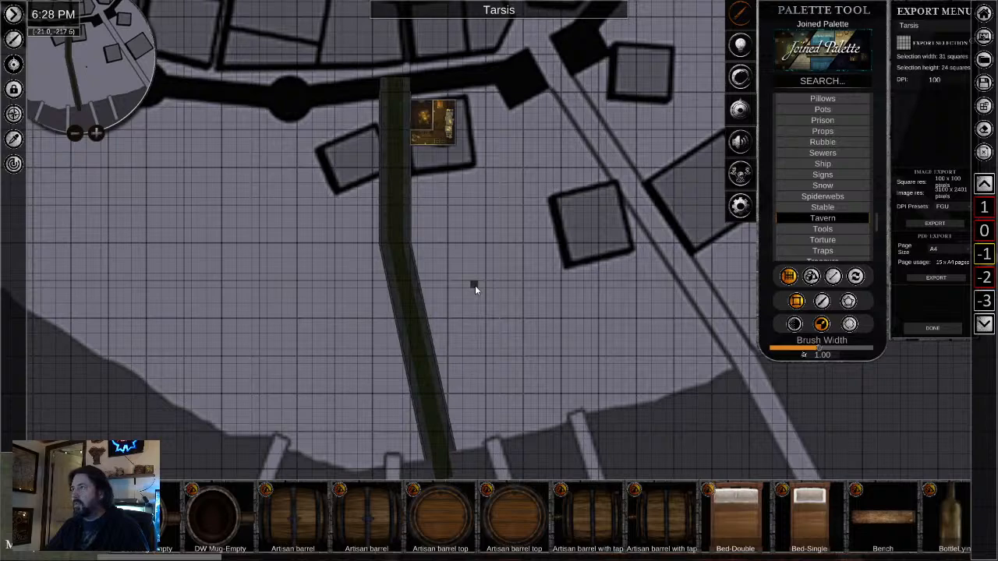
pyautogui.scroll(-2, 475, 287)
pyautogui.scroll(5, 452, 239)
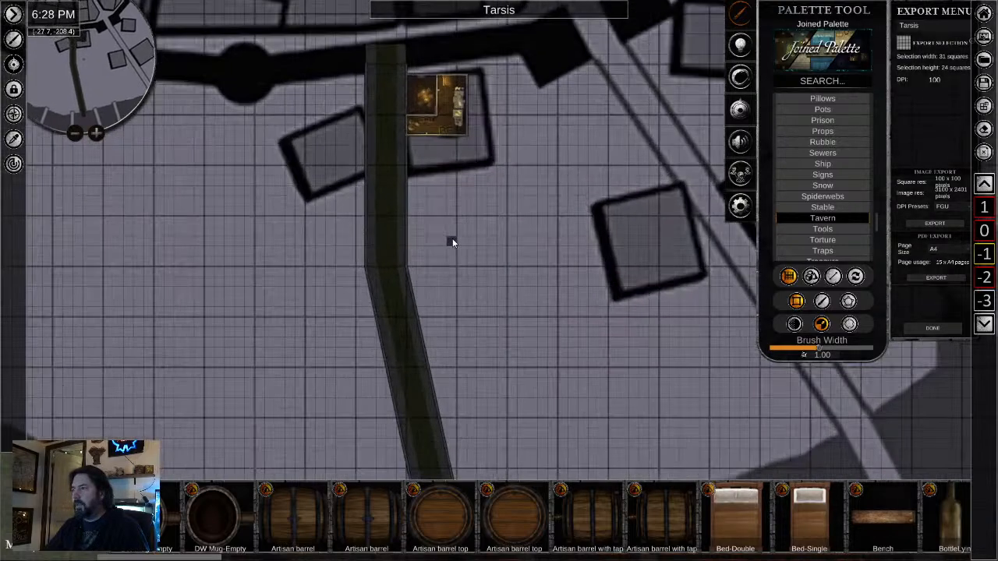
pyautogui.scroll(-4, 437, 245)
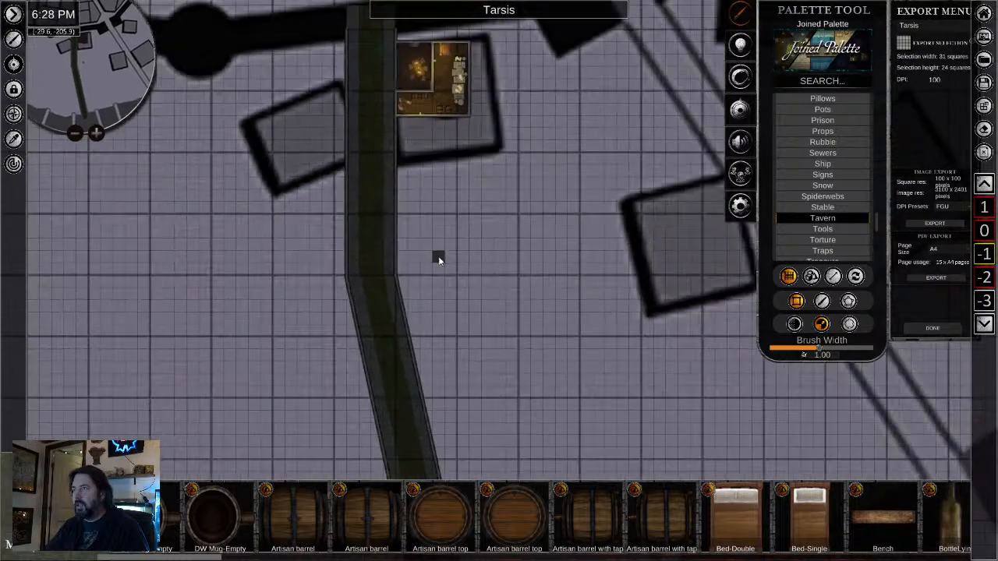
pyautogui.scroll(-2, 448, 269)
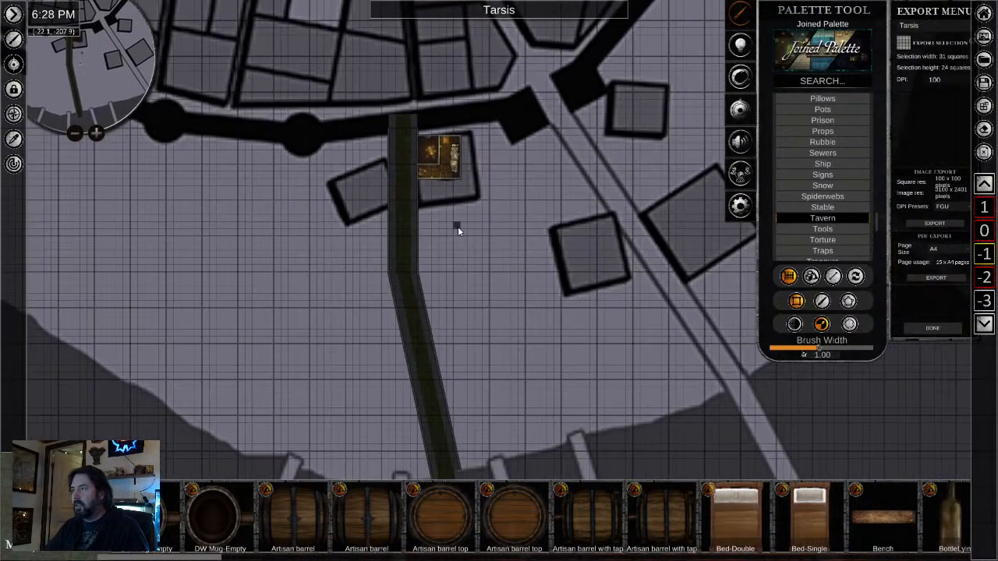
pyautogui.rightClick(478, 242)
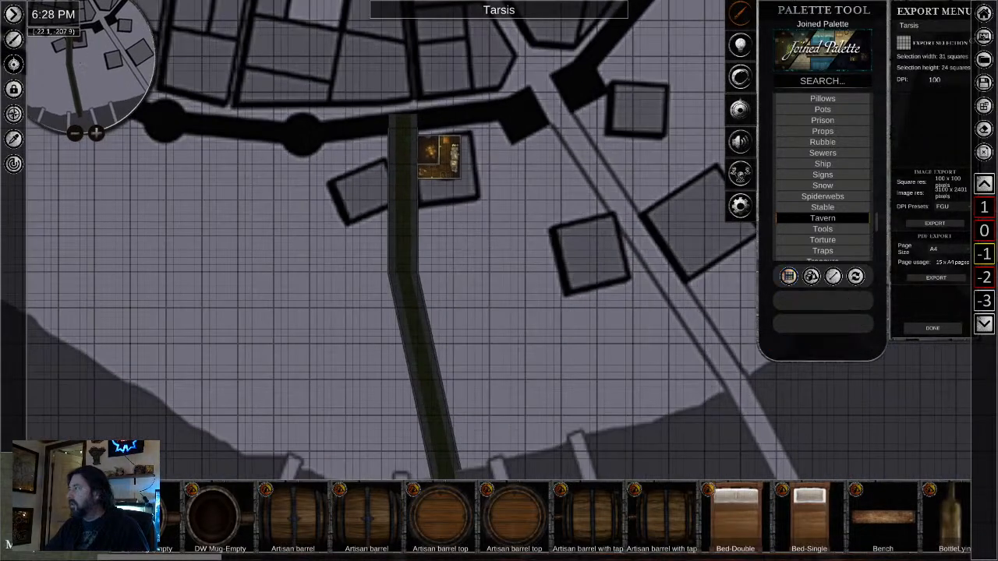
pyautogui.scroll(1, 983, 217)
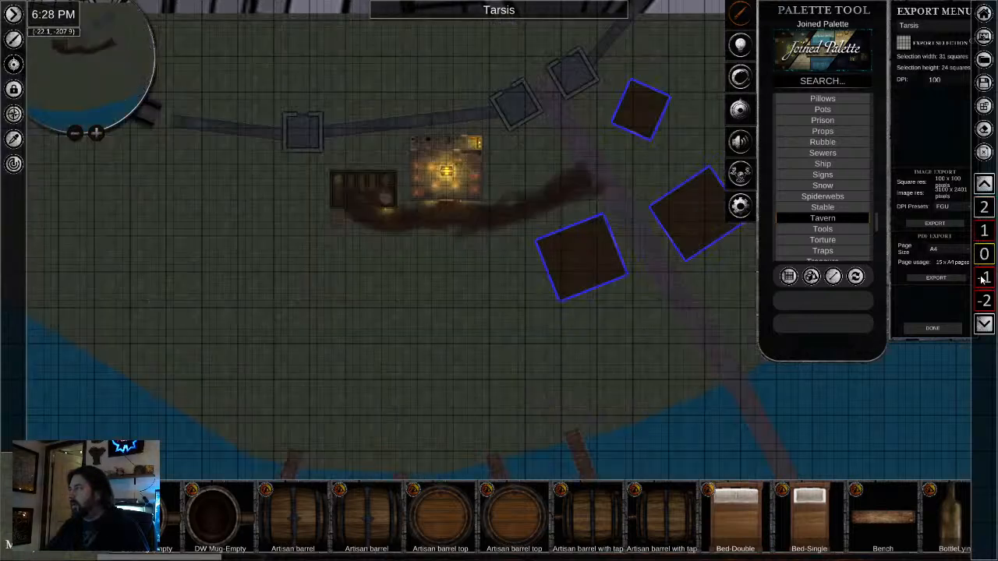
pyautogui.scroll(-1, 981, 280)
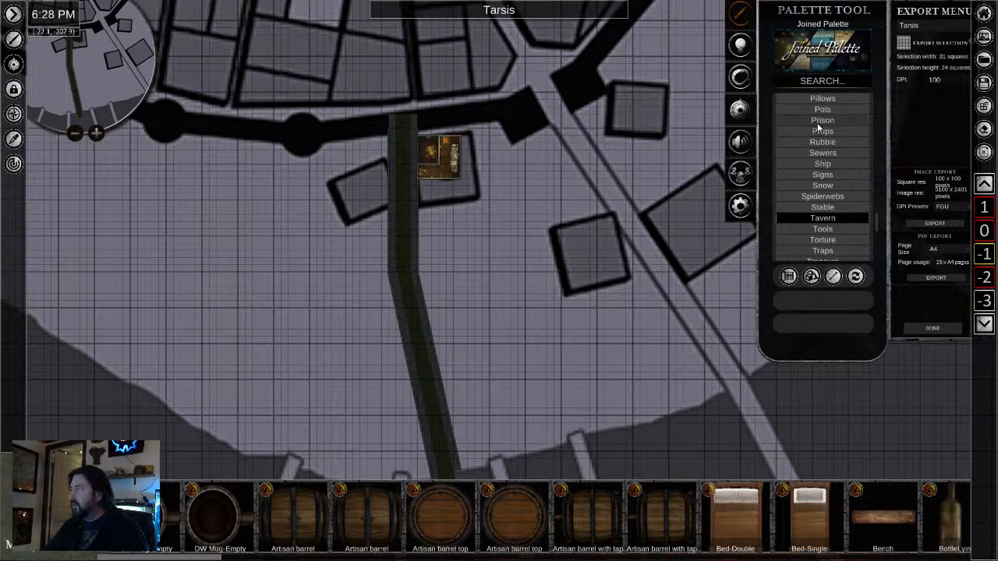
# - Show the Dirt tiles of the Terrain category and set the floor tool to polygon drawing
pyautogui.scroll(-2, 833, 193)
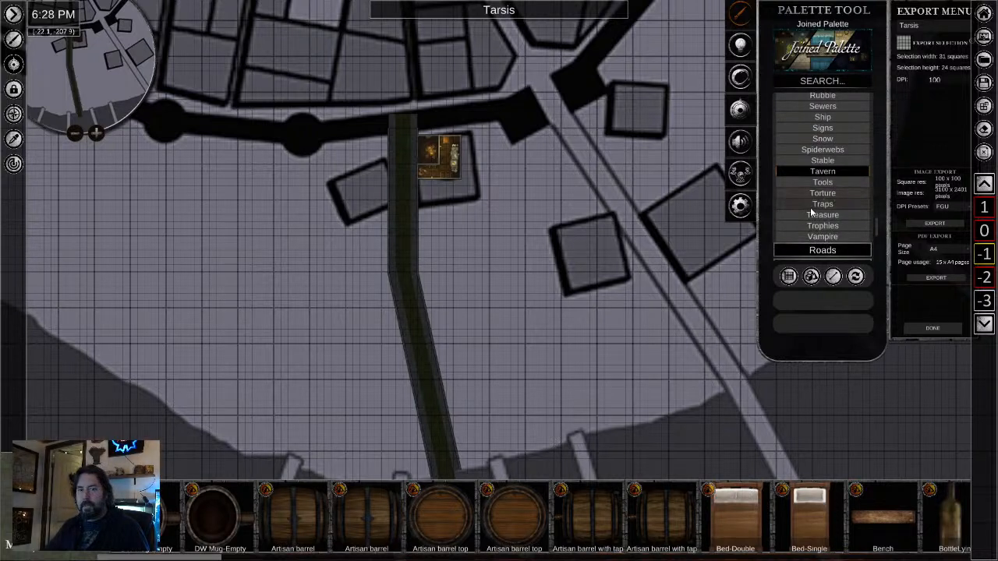
pyautogui.scroll(-3, 811, 226)
pyautogui.scroll(-4, 811, 226)
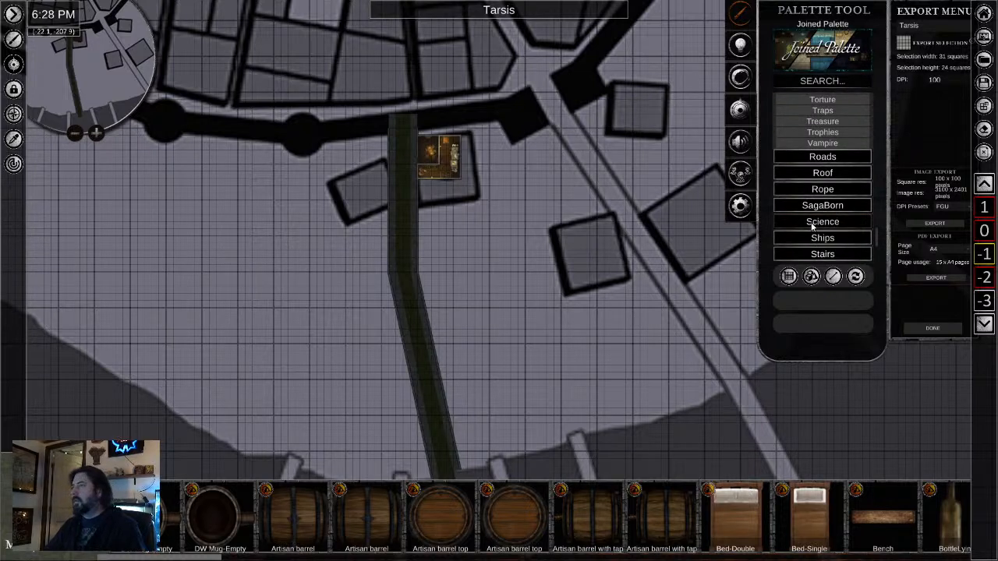
pyautogui.scroll(-2, 803, 226)
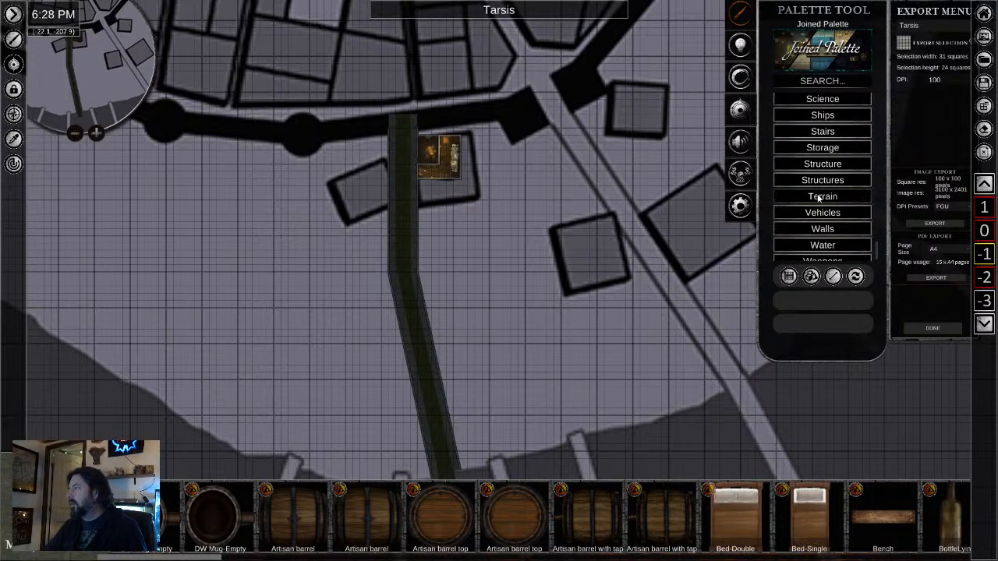
pyautogui.click(816, 196)
pyautogui.scroll(-1, 805, 219)
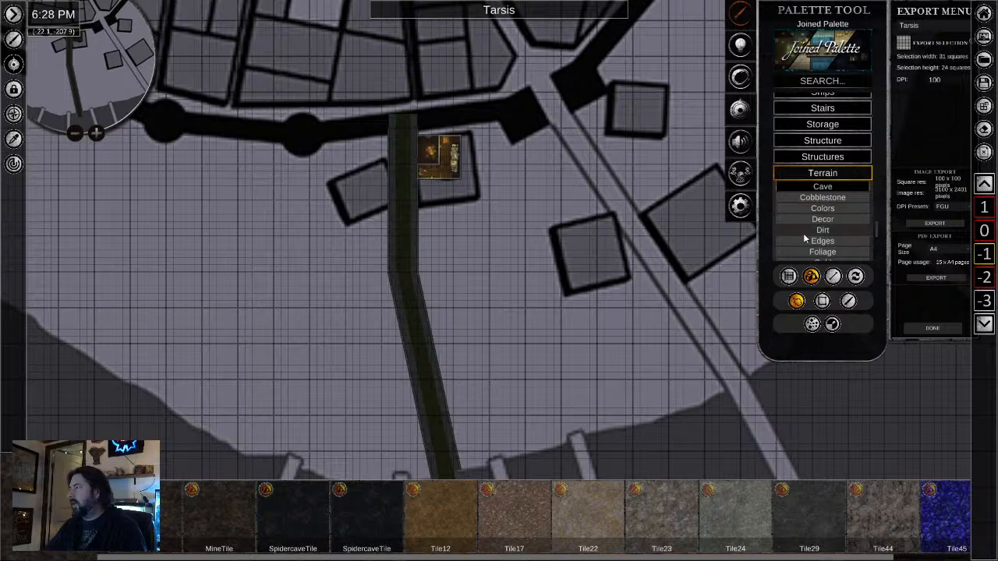
pyautogui.click(811, 231)
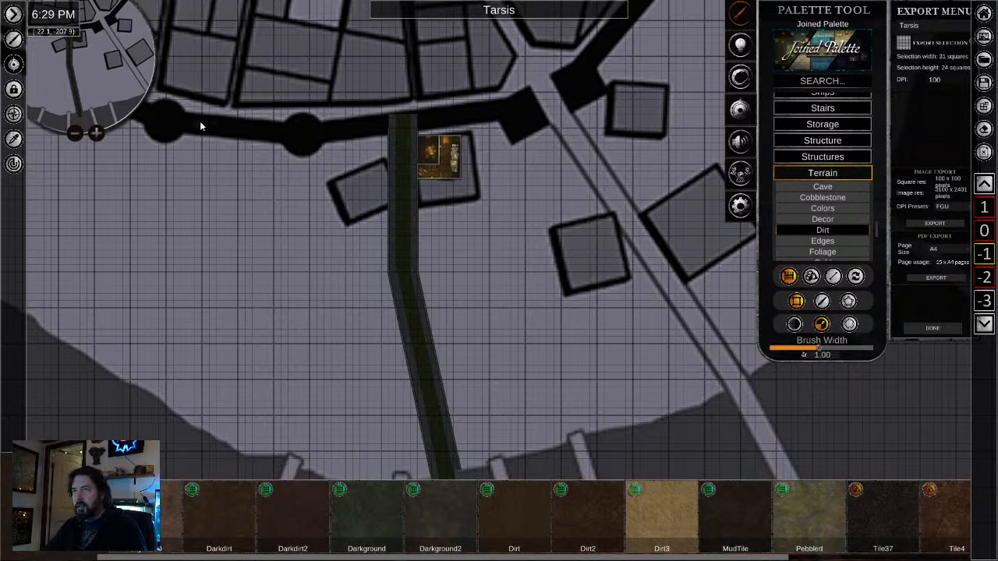
pyautogui.click(849, 303)
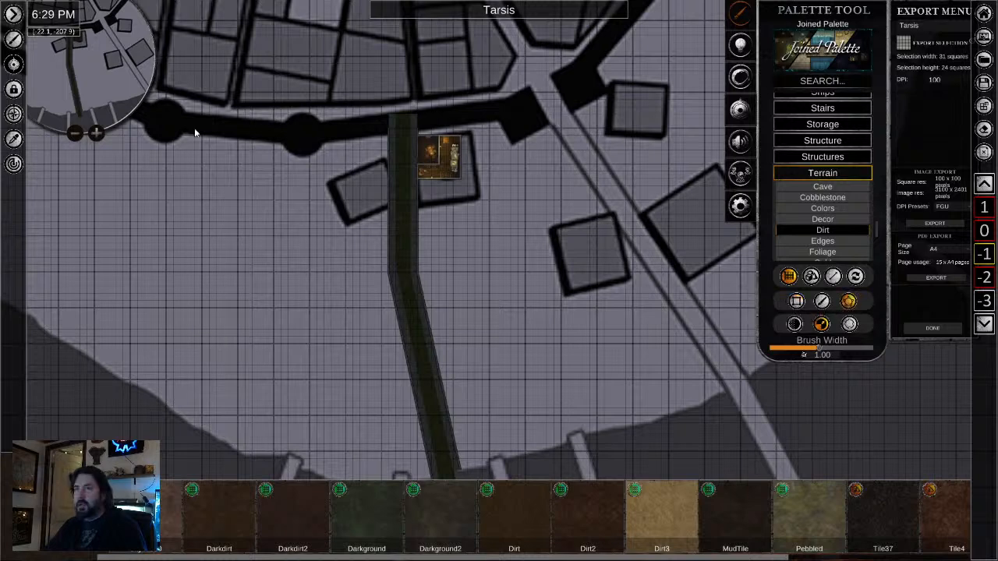
pyautogui.click(176, 55)
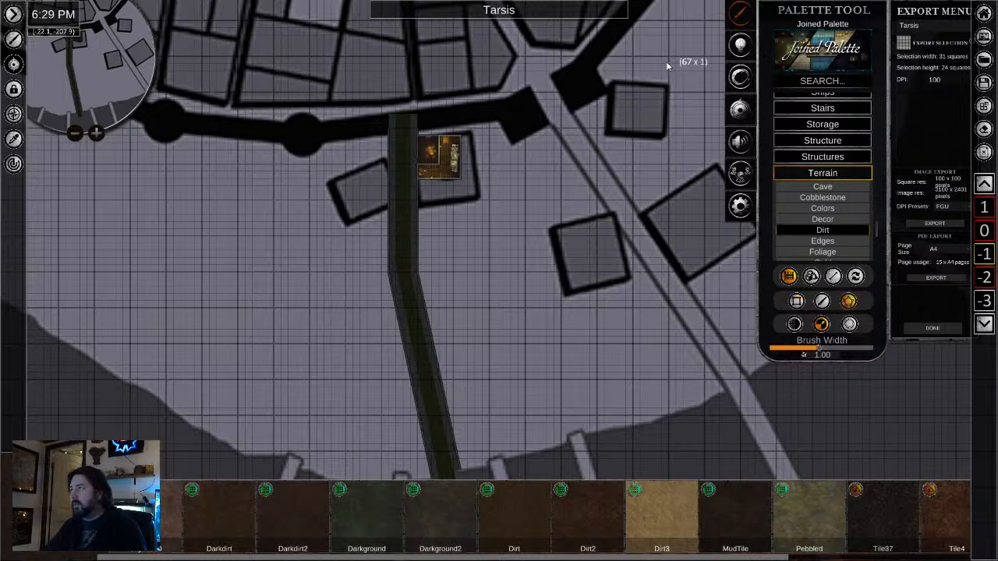
pyautogui.click(717, 397)
pyautogui.click(543, 457)
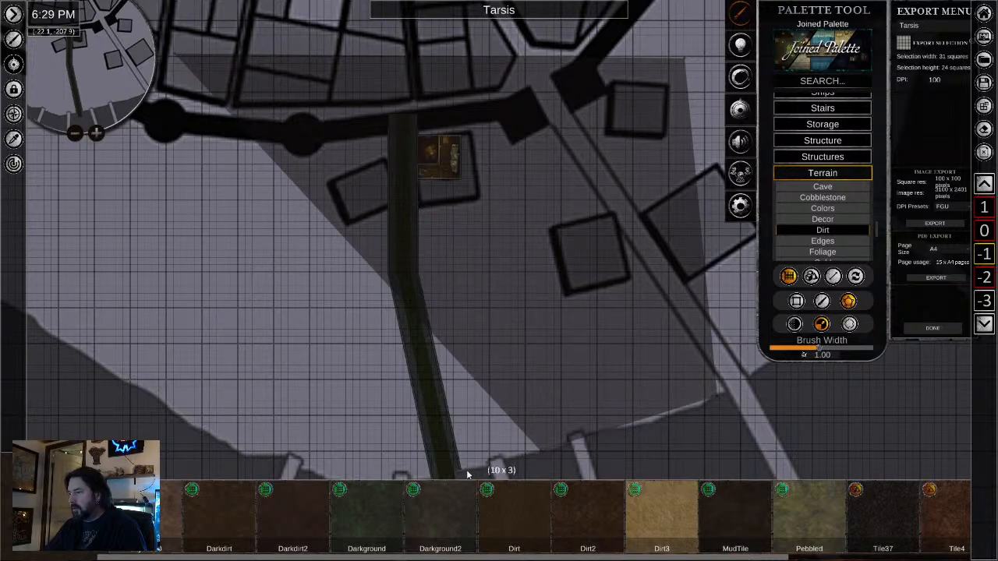
pyautogui.click(462, 475)
pyautogui.moveTo(396, 472); pyautogui.dragTo(543, 353)
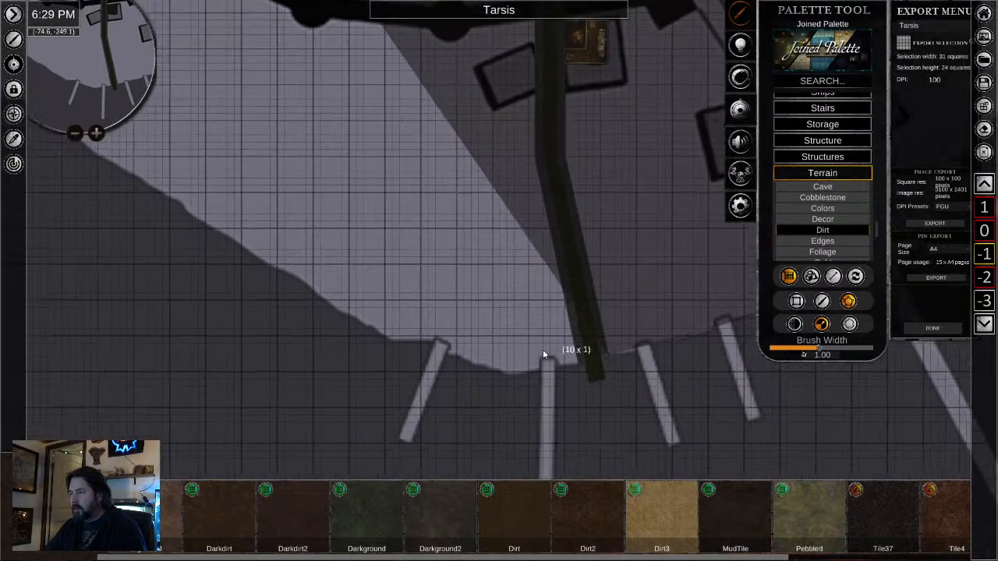
pyautogui.click(513, 376)
pyautogui.click(487, 370)
pyautogui.click(455, 358)
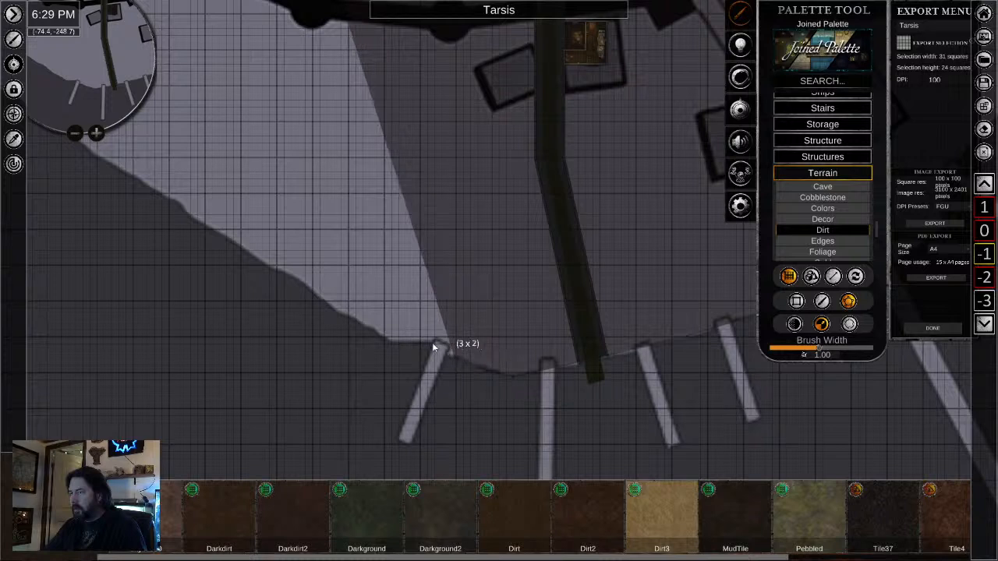
pyautogui.click(434, 341)
pyautogui.click(413, 342)
pyautogui.click(394, 340)
pyautogui.click(376, 333)
pyautogui.click(346, 316)
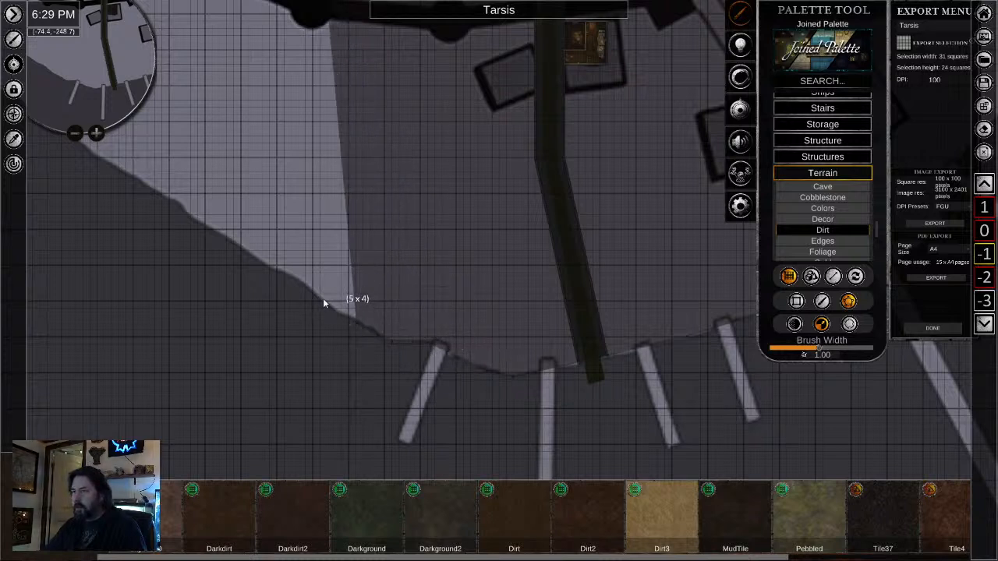
pyautogui.click(321, 300)
pyautogui.click(279, 272)
pyautogui.click(249, 249)
pyautogui.click(217, 230)
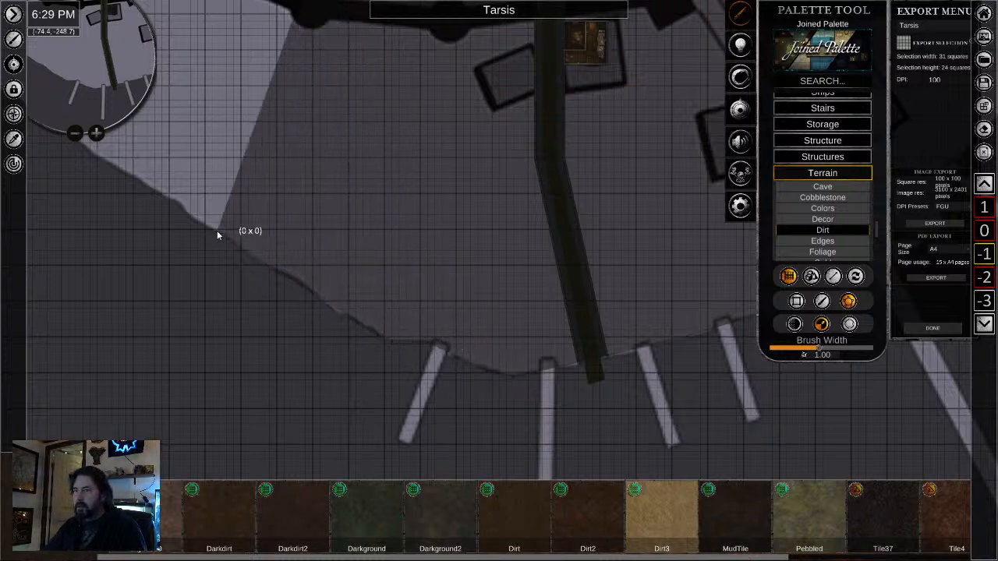
pyautogui.rightClick(231, 187)
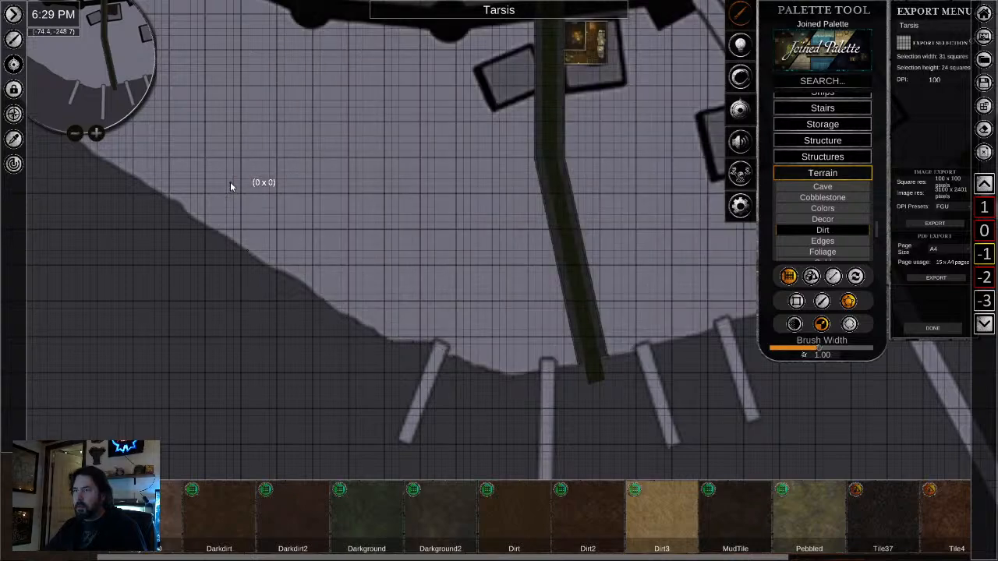
pyautogui.scroll(2, 249, 218)
pyautogui.moveTo(252, 218); pyautogui.dragTo(281, 551)
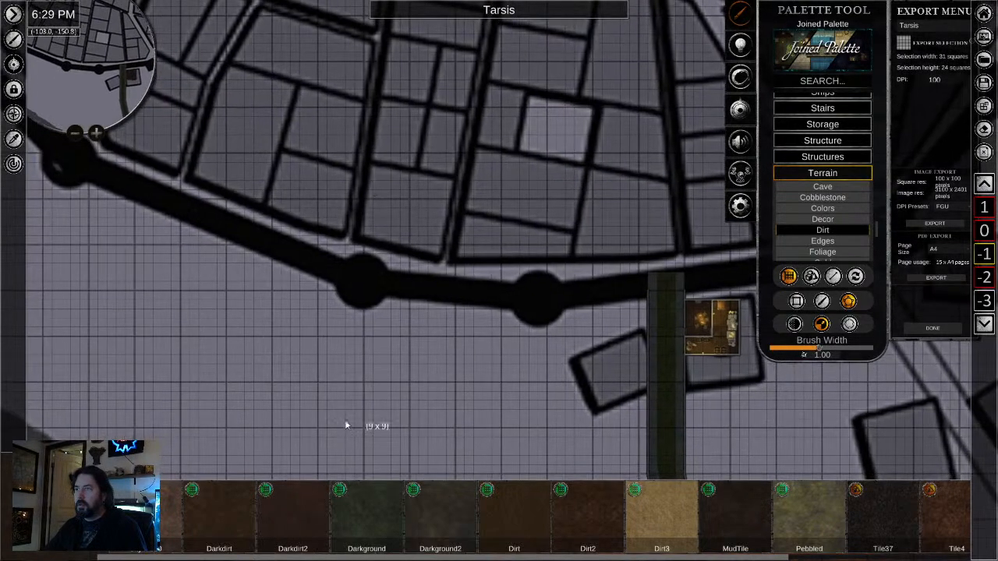
pyautogui.scroll(-1, 359, 274)
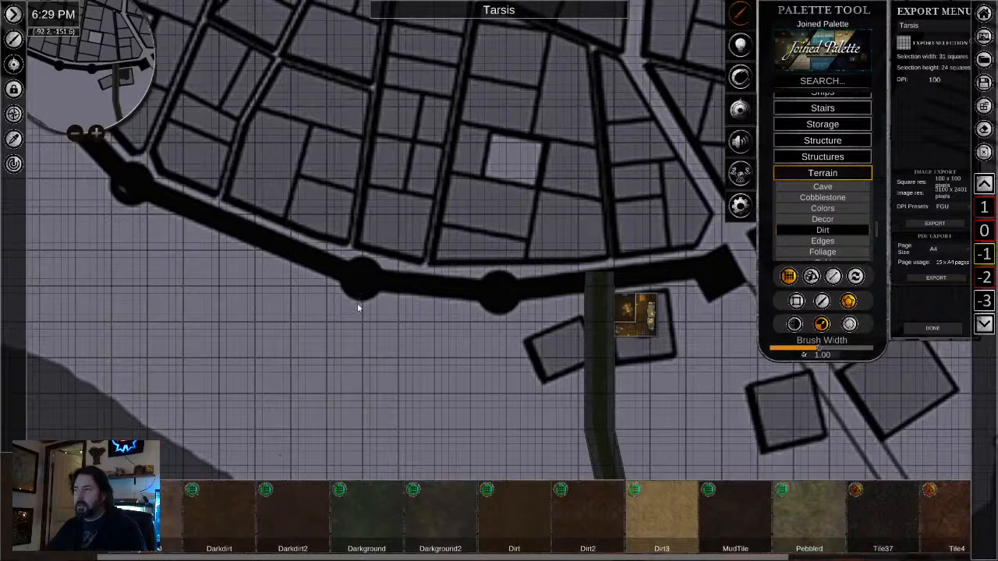
pyautogui.scroll(-1, 394, 386)
pyautogui.moveTo(466, 411); pyautogui.dragTo(296, 277)
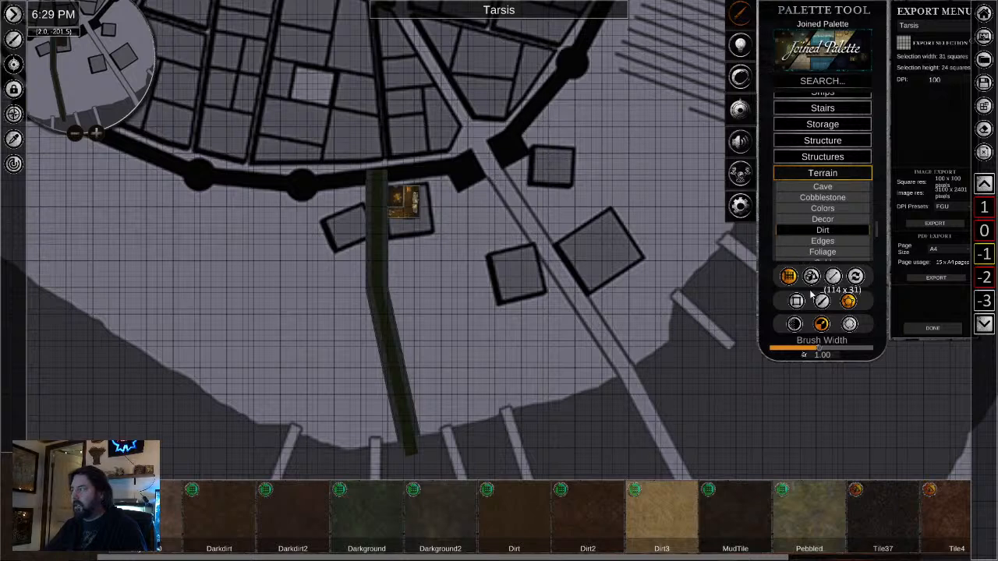
pyautogui.click(199, 134)
pyautogui.moveTo(216, 318); pyautogui.dragTo(337, 246)
pyautogui.scroll(-1, 326, 216)
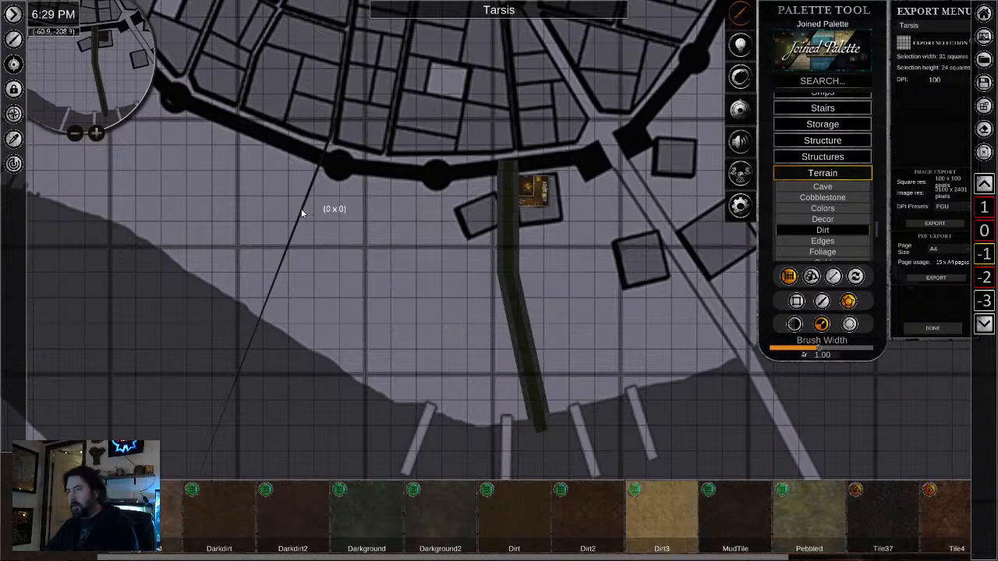
pyautogui.scroll(5, 290, 204)
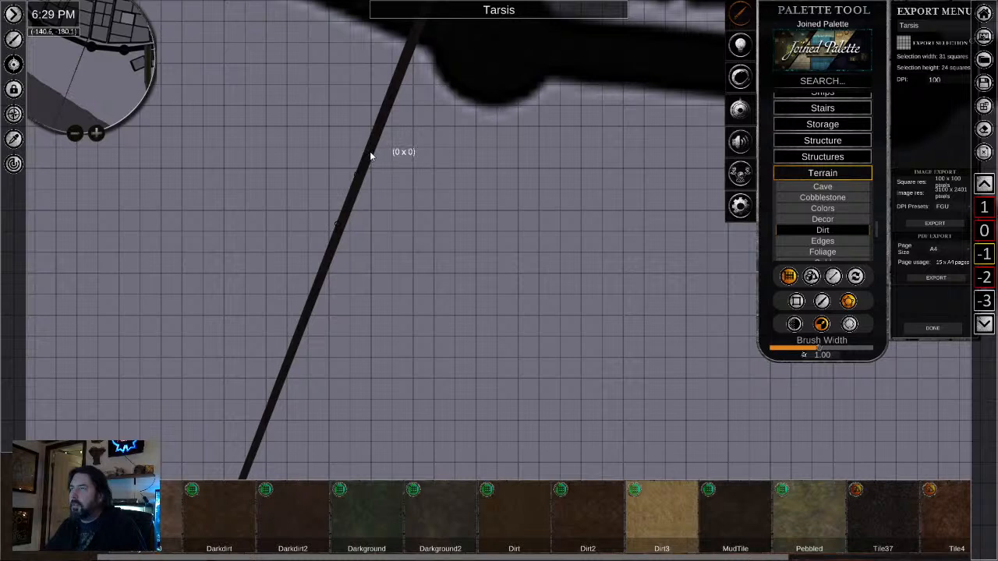
pyautogui.rightClick(121, 289)
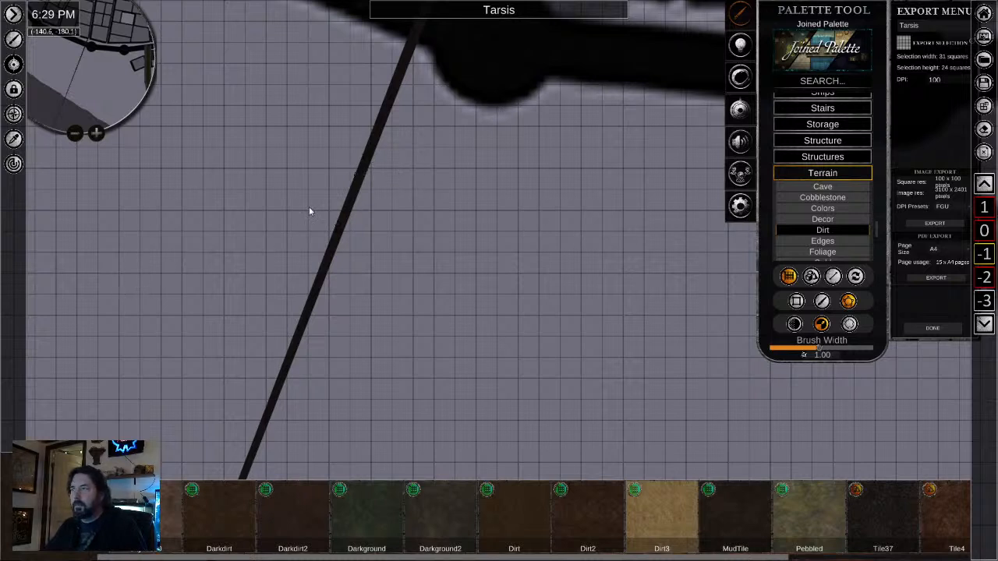
pyautogui.rightClick(324, 198)
pyautogui.click(361, 178)
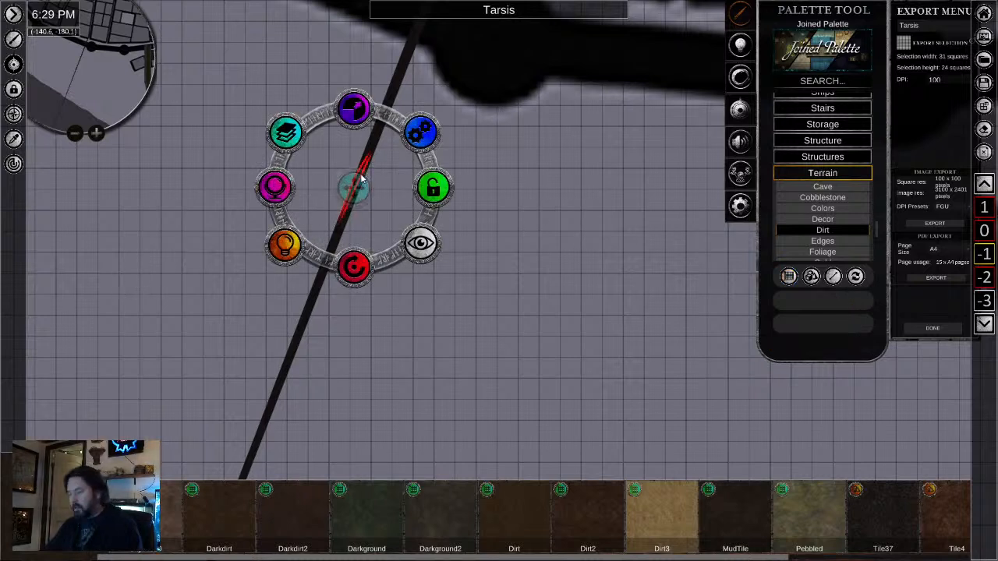
pyautogui.rightClick(361, 178)
pyautogui.press('Delete')
# - Pick the dark tile listed just before Darkdirt as the floor and set the floor tool back to polygon drawing
pyautogui.scroll(-2, 452, 327)
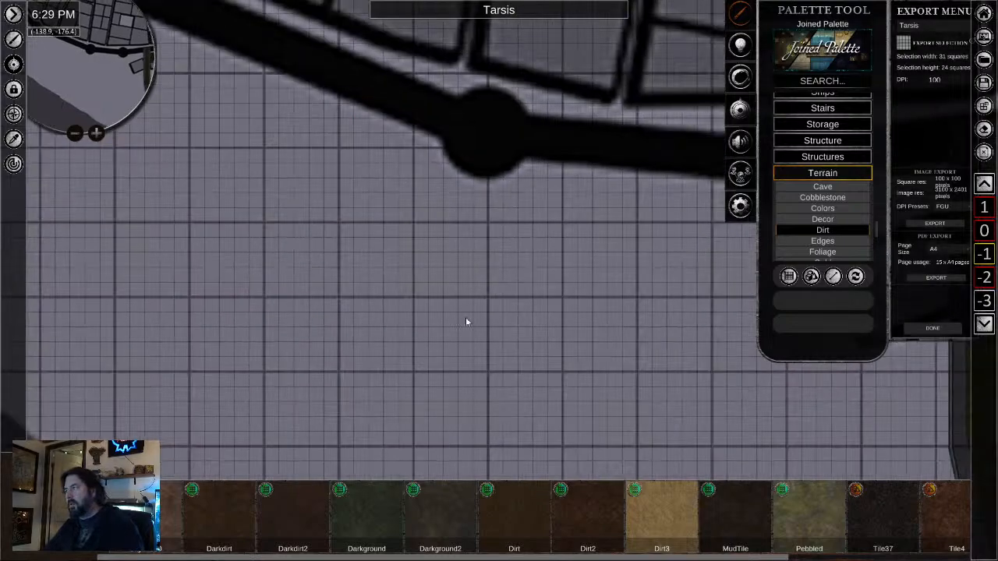
pyautogui.moveTo(465, 319); pyautogui.dragTo(128, 277)
pyautogui.scroll(-6, 318, 318)
pyautogui.moveTo(409, 333); pyautogui.dragTo(474, 238)
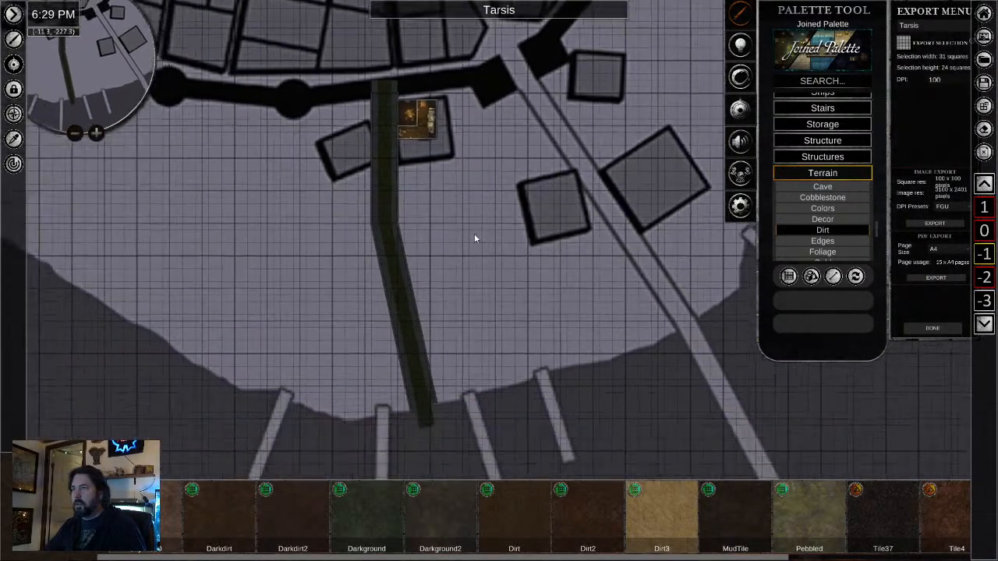
pyautogui.click(156, 499)
pyautogui.moveTo(242, 260); pyautogui.dragTo(379, 359)
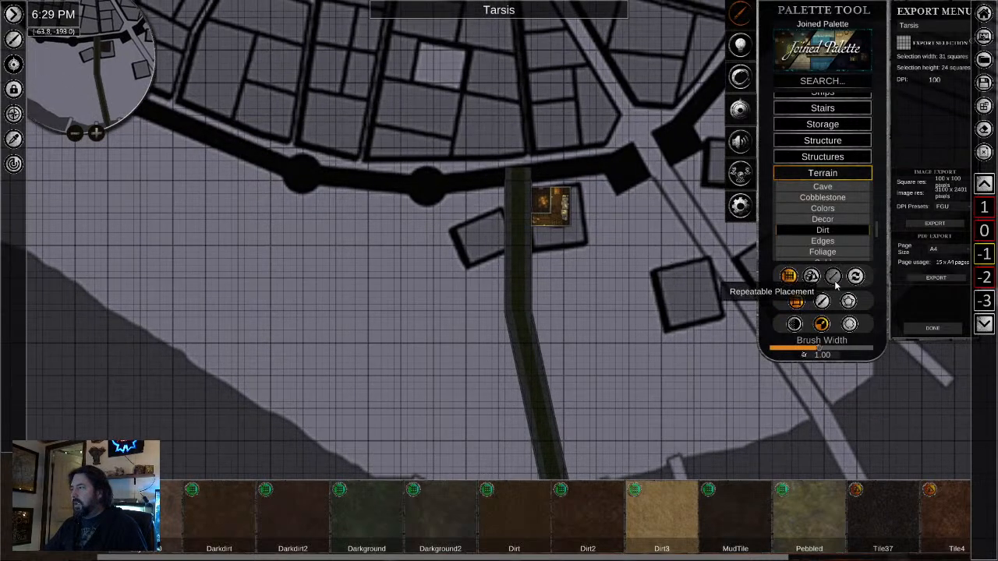
pyautogui.click(855, 306)
# - Draw a dirt floor polygon covering the land around the tavern and tunnel, following the shoreline past the docks
pyautogui.moveTo(684, 321); pyautogui.dragTo(585, 326)
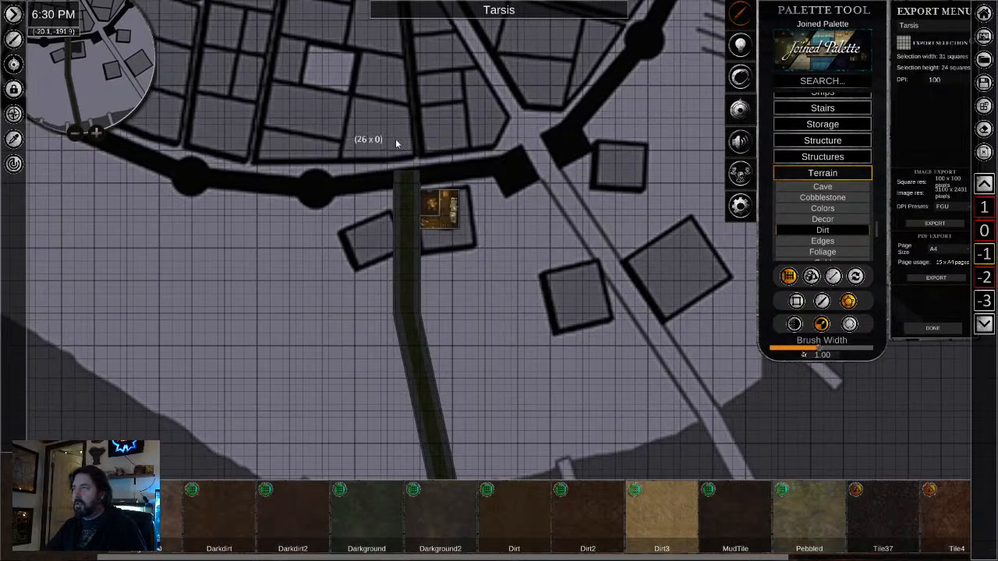
pyautogui.click(650, 442)
pyautogui.moveTo(545, 465); pyautogui.dragTo(539, 316)
pyautogui.click(531, 333)
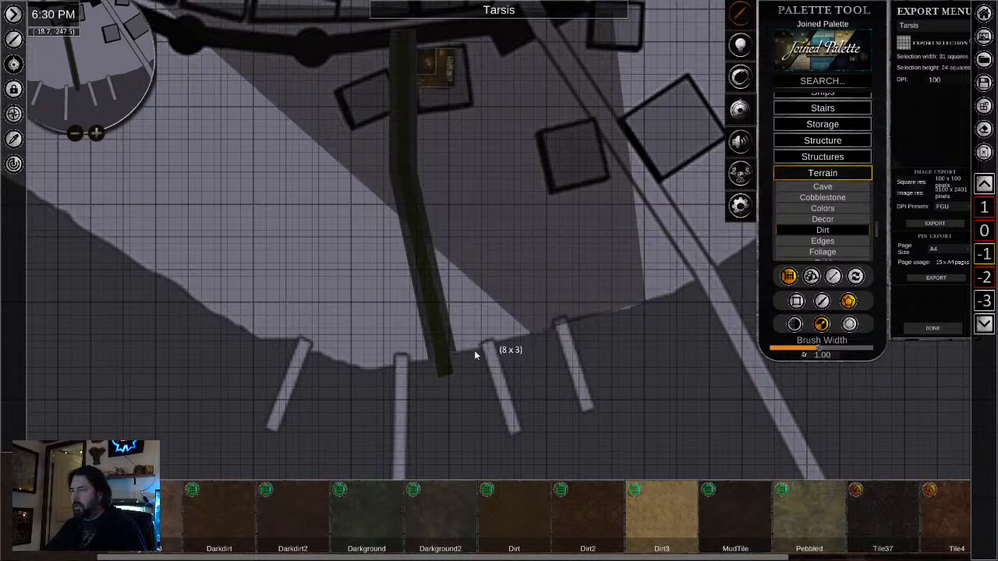
pyautogui.click(451, 357)
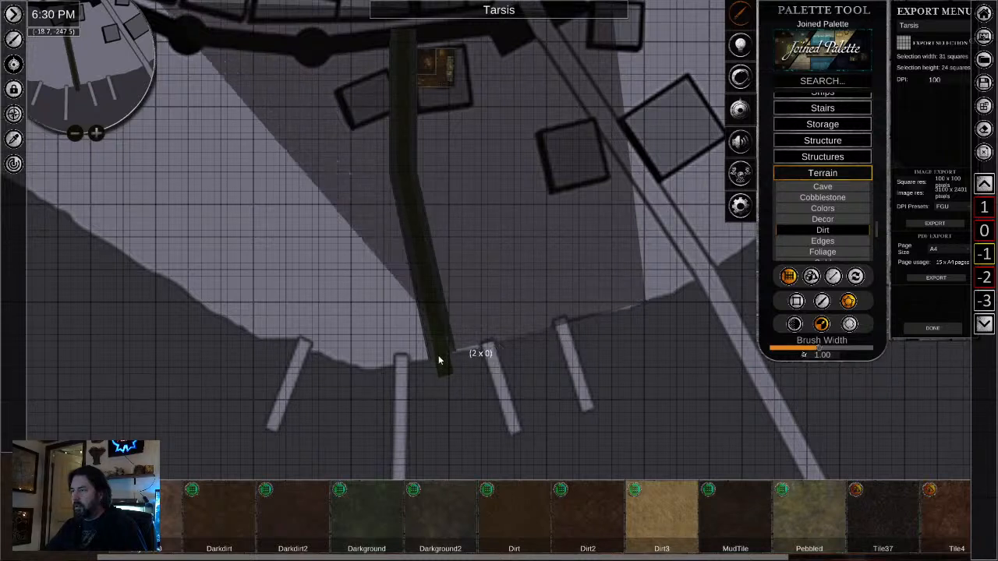
pyautogui.click(400, 367)
pyautogui.click(302, 351)
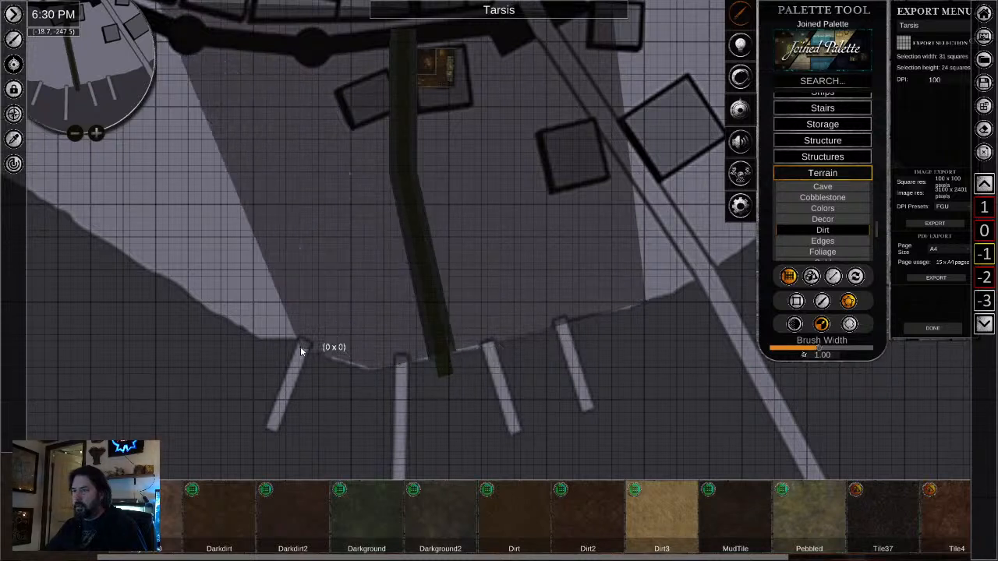
pyautogui.click(251, 337)
pyautogui.click(191, 301)
pyautogui.click(140, 264)
pyautogui.click(116, 245)
pyautogui.click(80, 220)
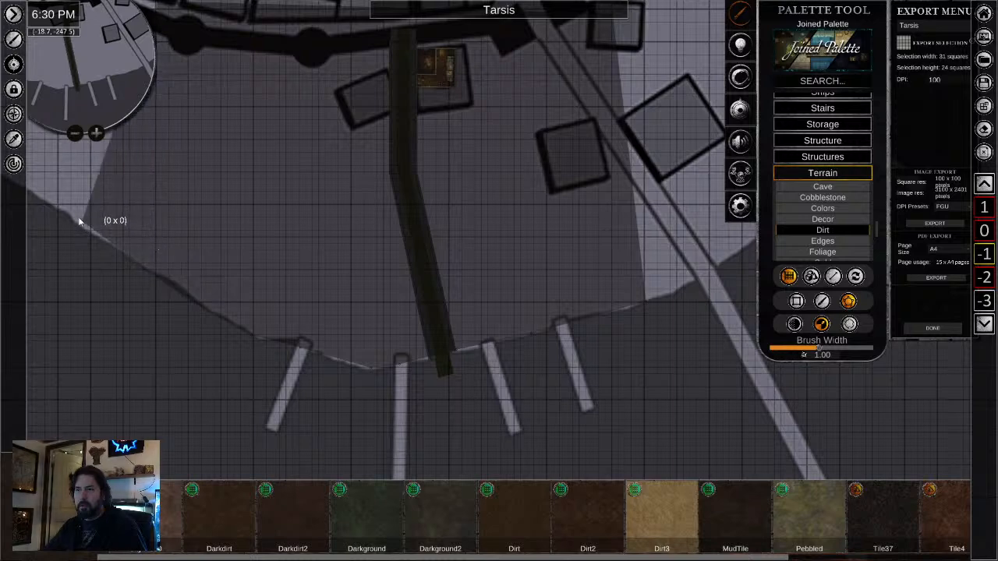
pyautogui.click(63, 210)
pyautogui.rightClick(64, 211)
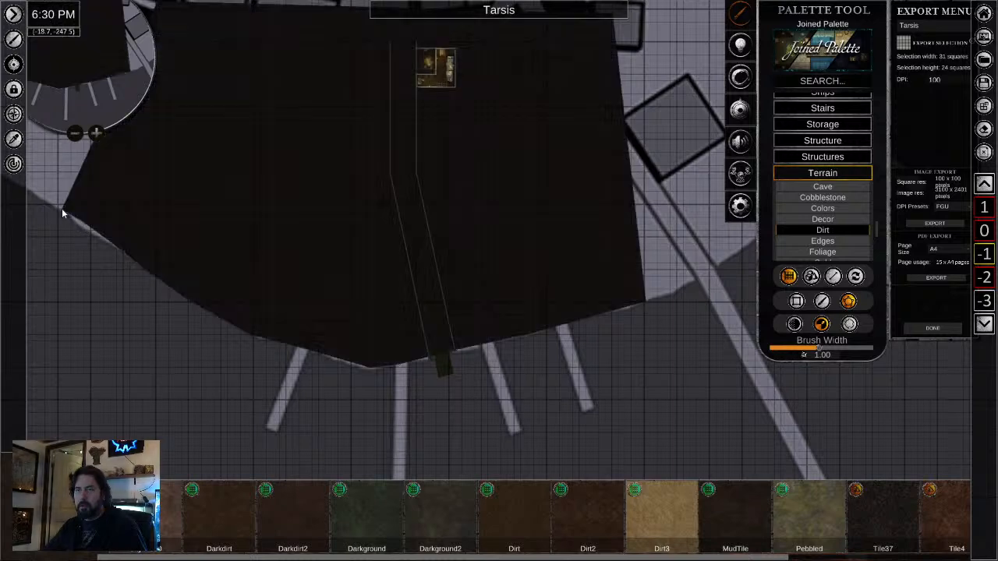
# - Move the new dirt floor to the bottom of the stack, beneath the sewer tunnel
pyautogui.scroll(2, 513, 224)
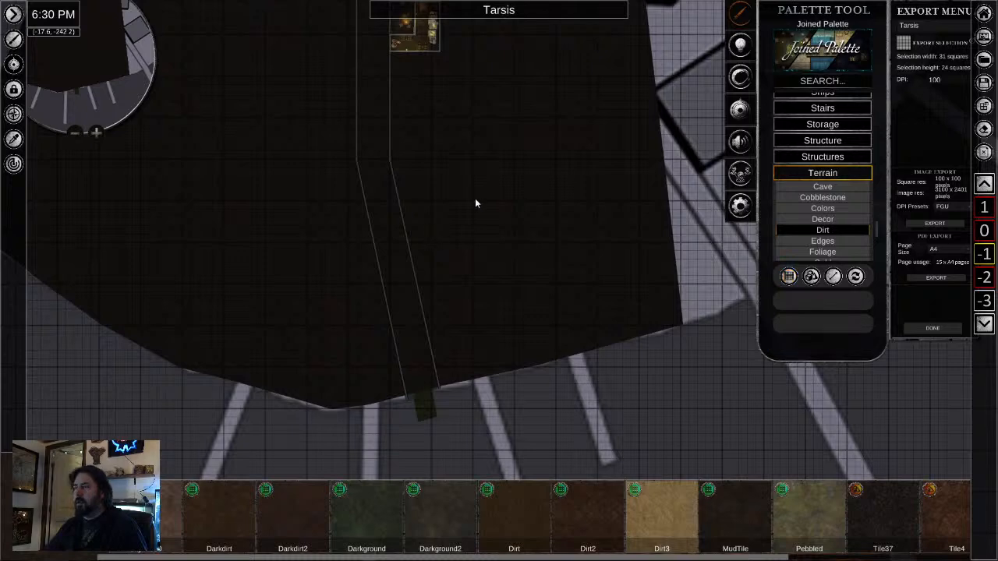
pyautogui.rightClick(310, 174)
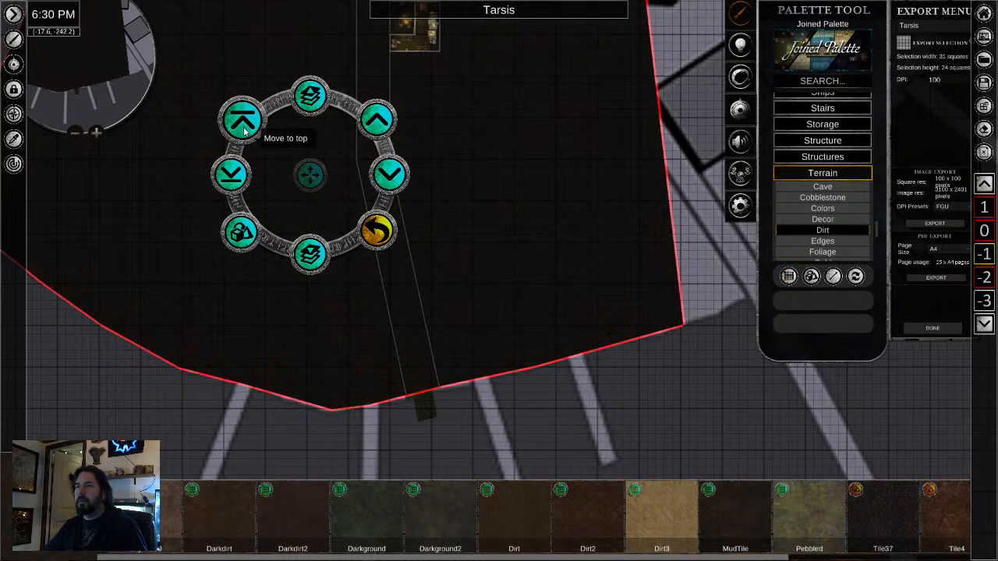
pyautogui.scroll(-2, 551, 338)
pyautogui.scroll(6, 505, 122)
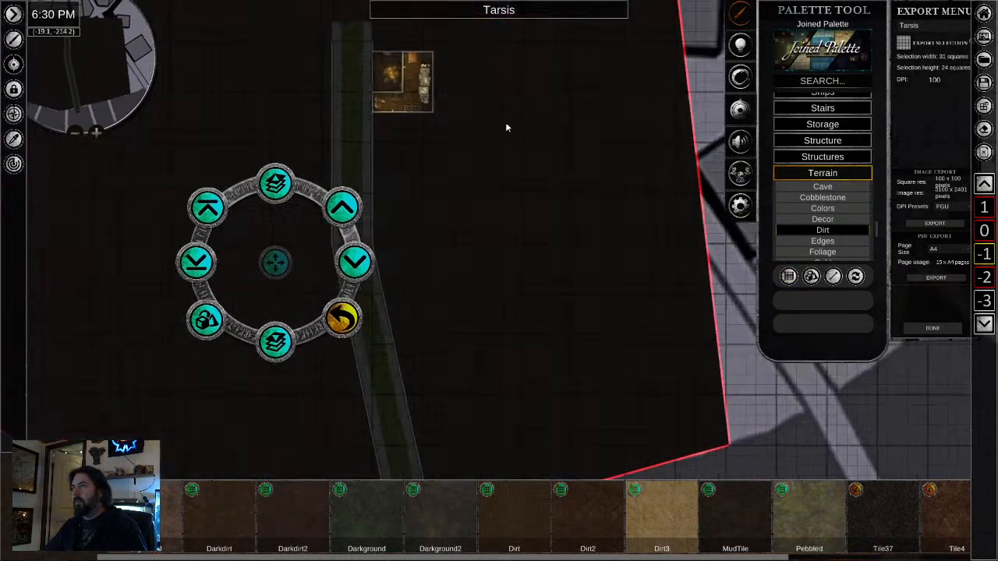
# - Examine the tavern cellar and the full length of the sewer tunnel against the surrounding dirt floor
pyautogui.scroll(7, 548, 310)
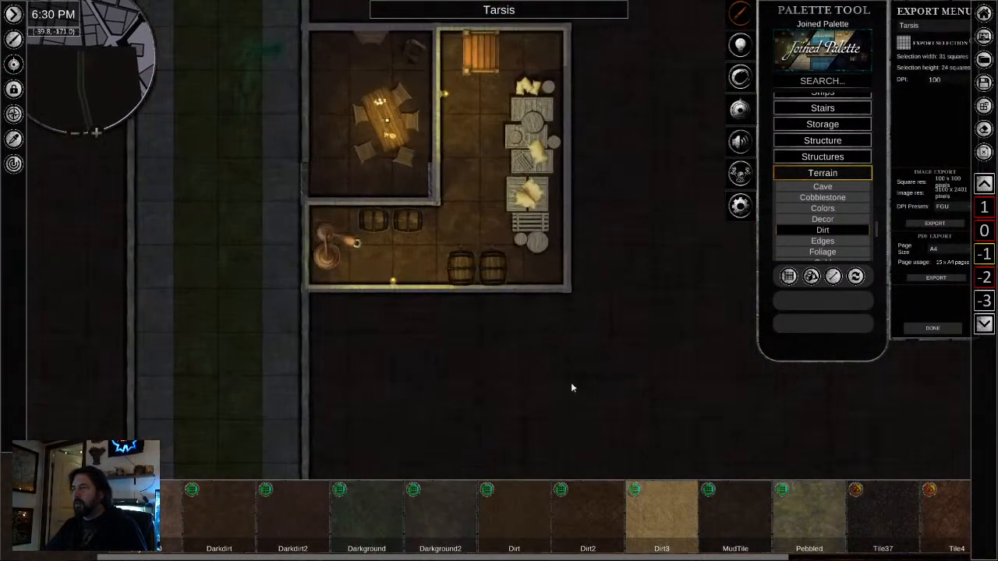
pyautogui.scroll(-2, 493, 353)
pyautogui.scroll(-1, 484, 398)
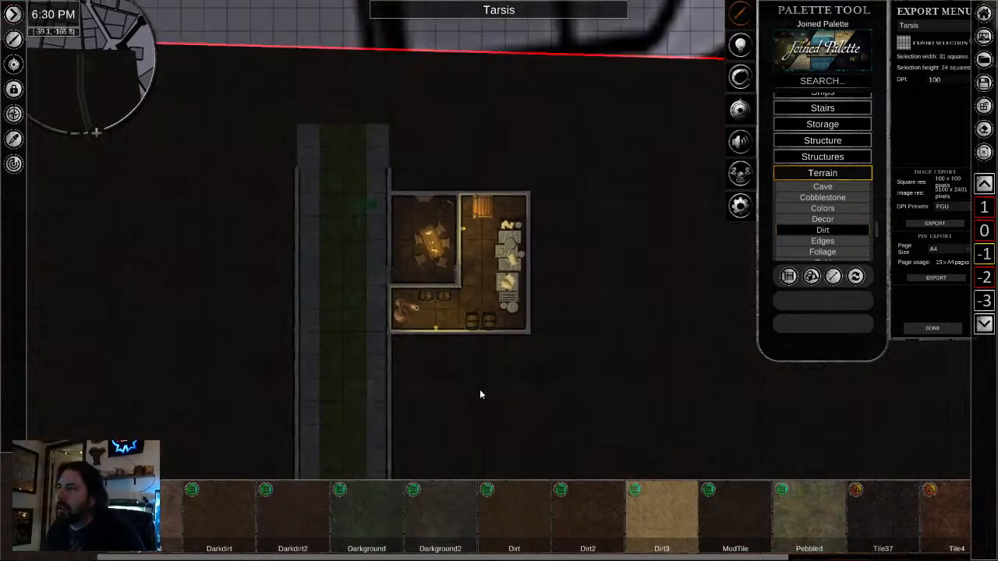
pyautogui.moveTo(479, 389); pyautogui.dragTo(425, 201)
pyautogui.scroll(-2, 441, 243)
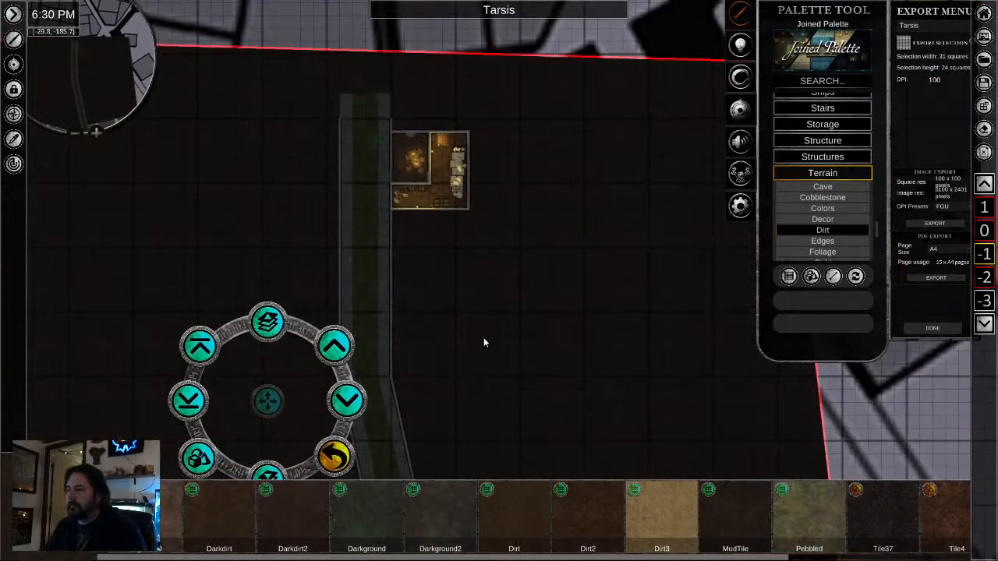
pyautogui.moveTo(500, 458); pyautogui.dragTo(437, 150)
pyautogui.scroll(5, 294, 207)
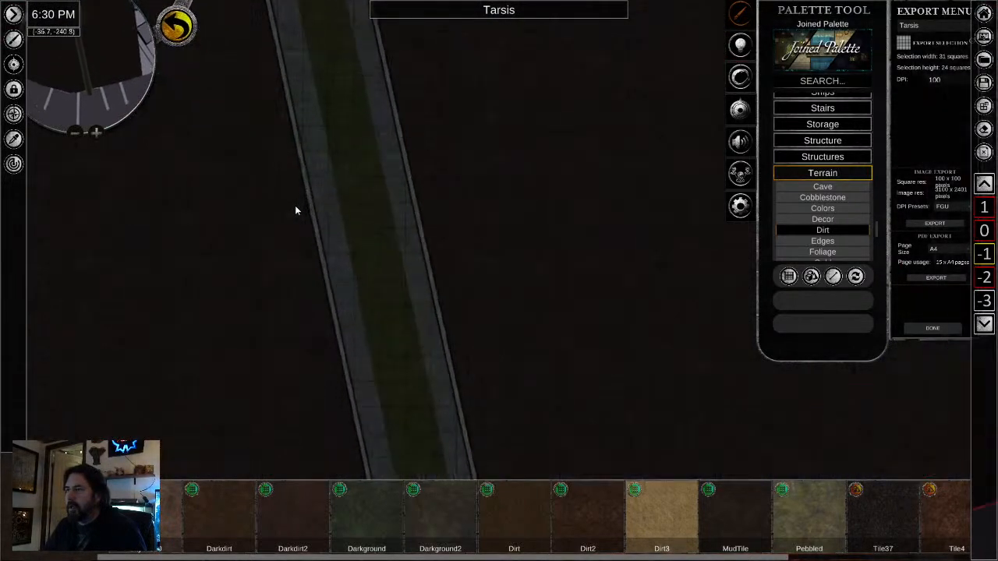
pyautogui.moveTo(428, 156); pyautogui.dragTo(443, 449)
pyautogui.moveTo(396, 164); pyautogui.dragTo(388, 439)
pyautogui.scroll(-4, 375, 371)
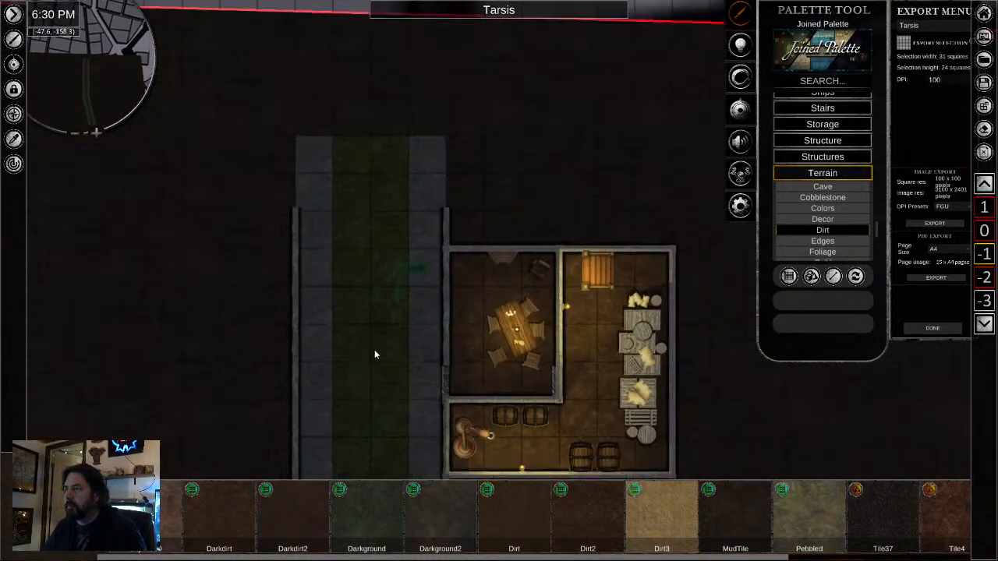
pyautogui.moveTo(660, 393); pyautogui.dragTo(642, 241)
pyautogui.scroll(-7, 614, 293)
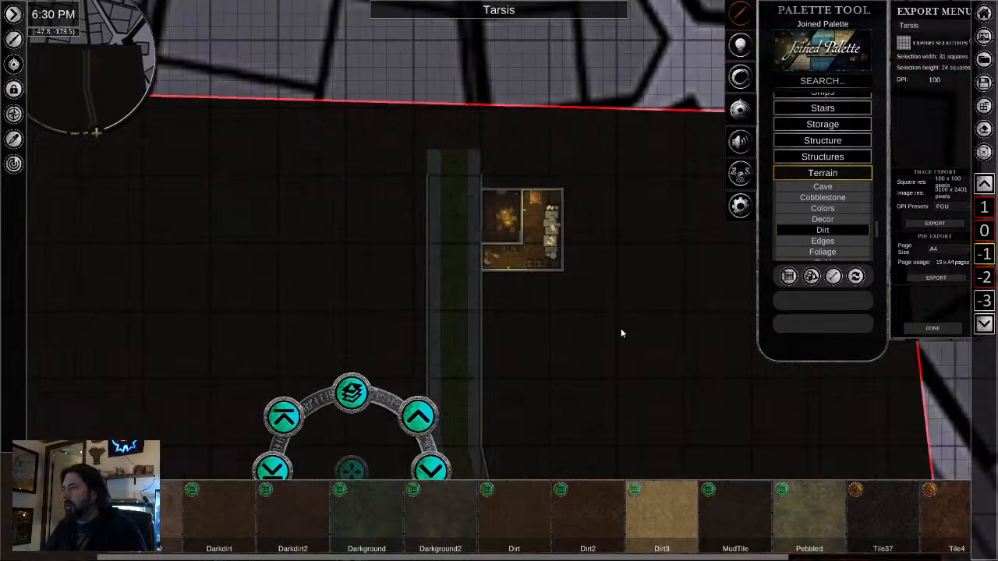
pyautogui.moveTo(632, 365); pyautogui.dragTo(566, 226)
pyautogui.scroll(-2, 566, 226)
pyautogui.scroll(-2, 561, 235)
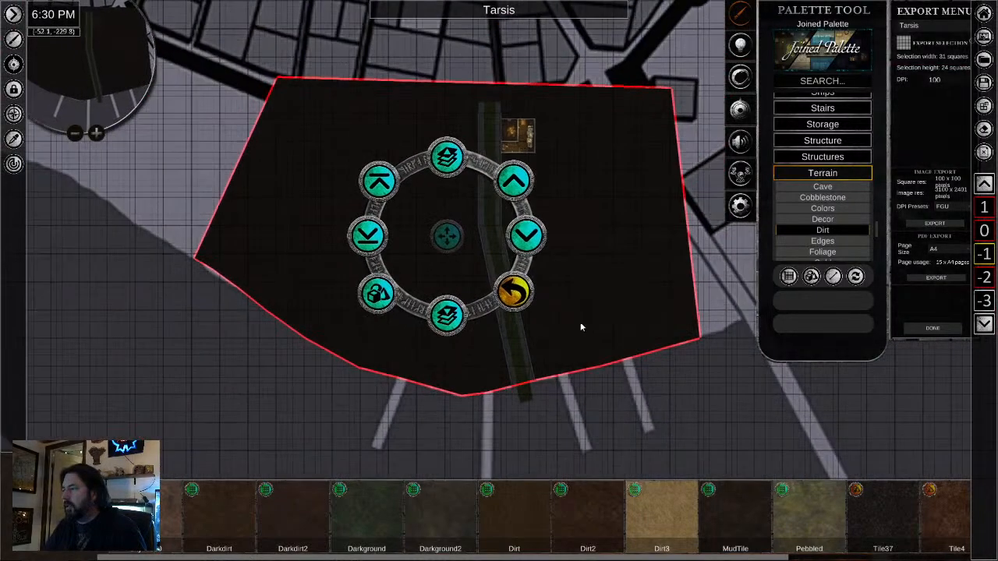
# - Copy the bay's water floor from level 0 and paste it onto level -1, undoing the misplaced piece
pyautogui.moveTo(580, 322); pyautogui.dragTo(516, 78)
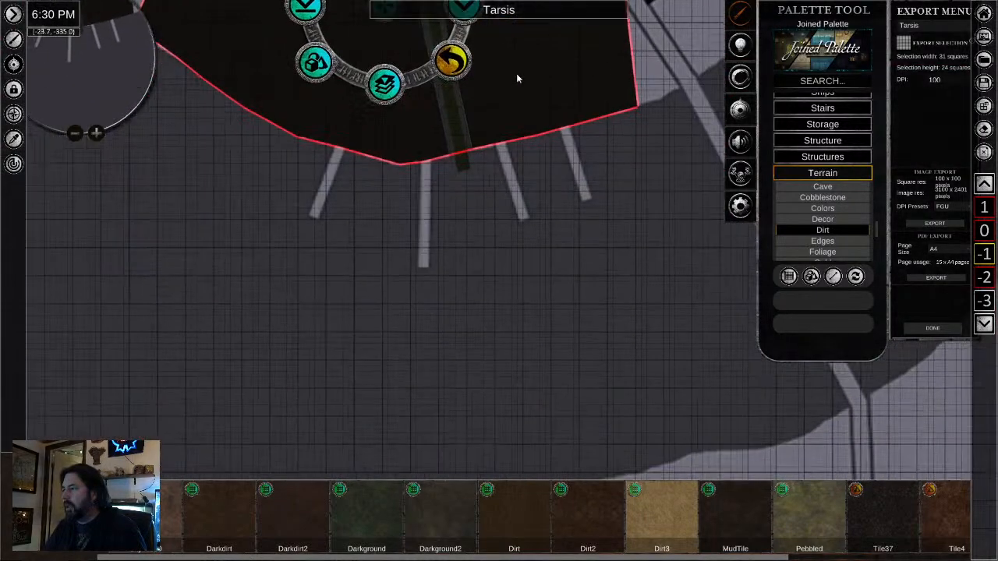
pyautogui.click(984, 232)
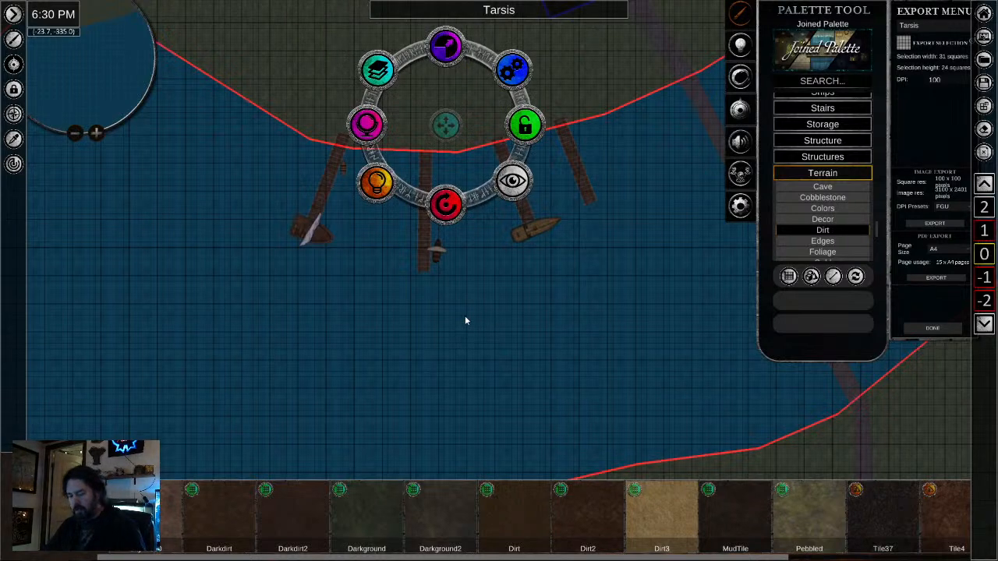
pyautogui.click(984, 277)
pyautogui.scroll(-4, 539, 331)
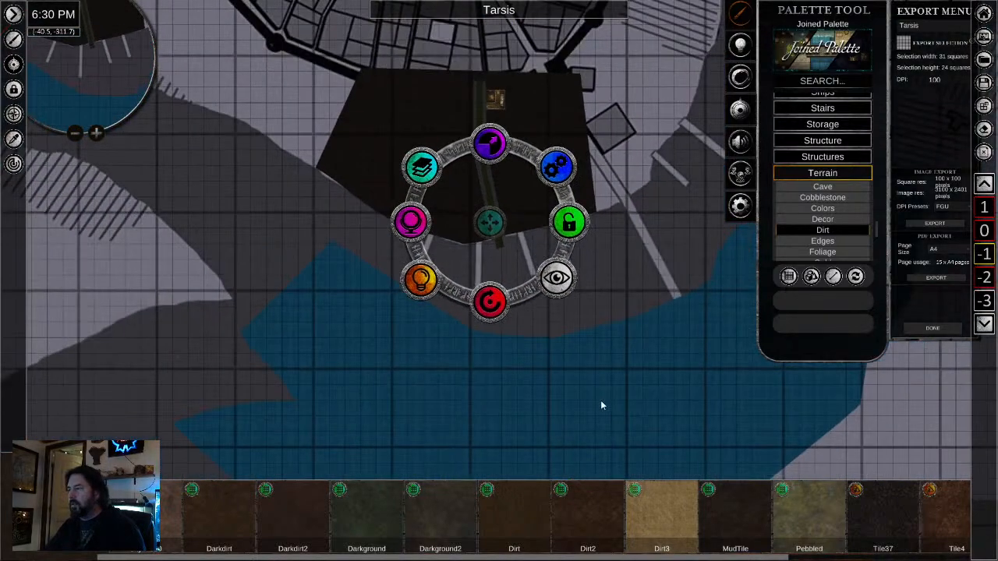
pyautogui.click(596, 401)
pyautogui.moveTo(562, 402); pyautogui.dragTo(501, 363)
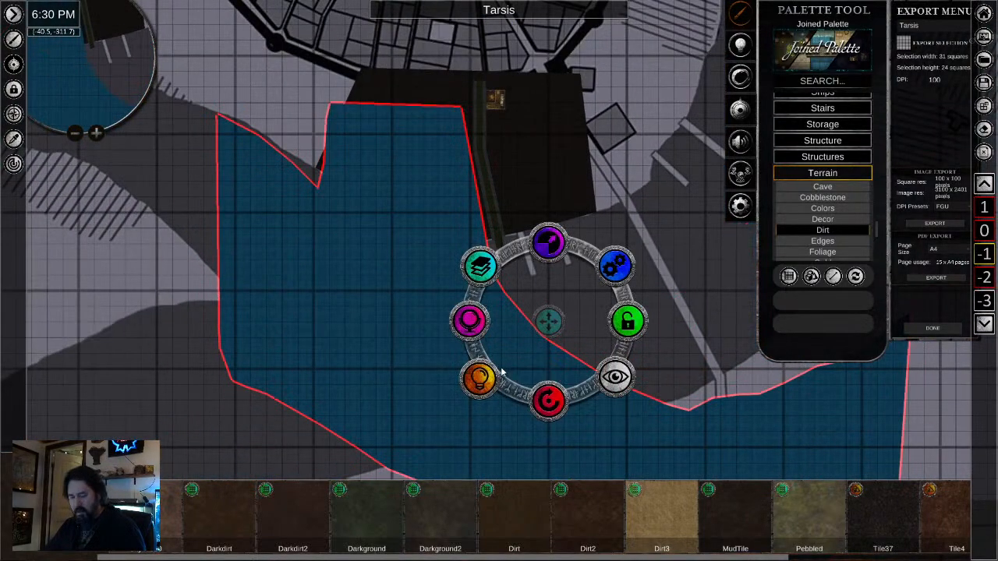
pyautogui.hotkey('ctrl', 'z')
# - Move the pasted water so that its edges line up with the shorelines and the tunnel's southern outlet
pyautogui.moveTo(549, 328); pyautogui.dragTo(494, 225)
pyautogui.scroll(6, 520, 248)
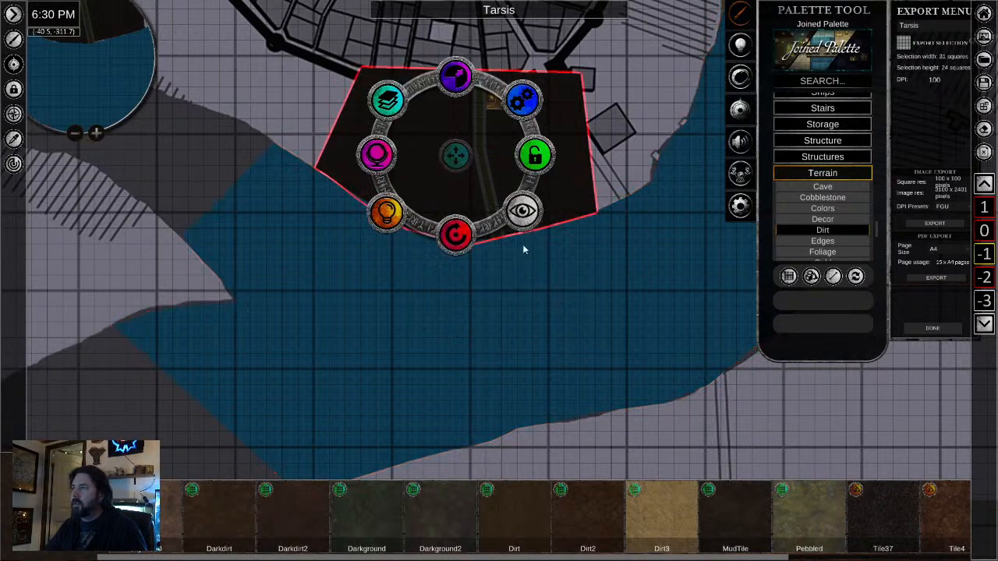
pyautogui.scroll(5, 520, 249)
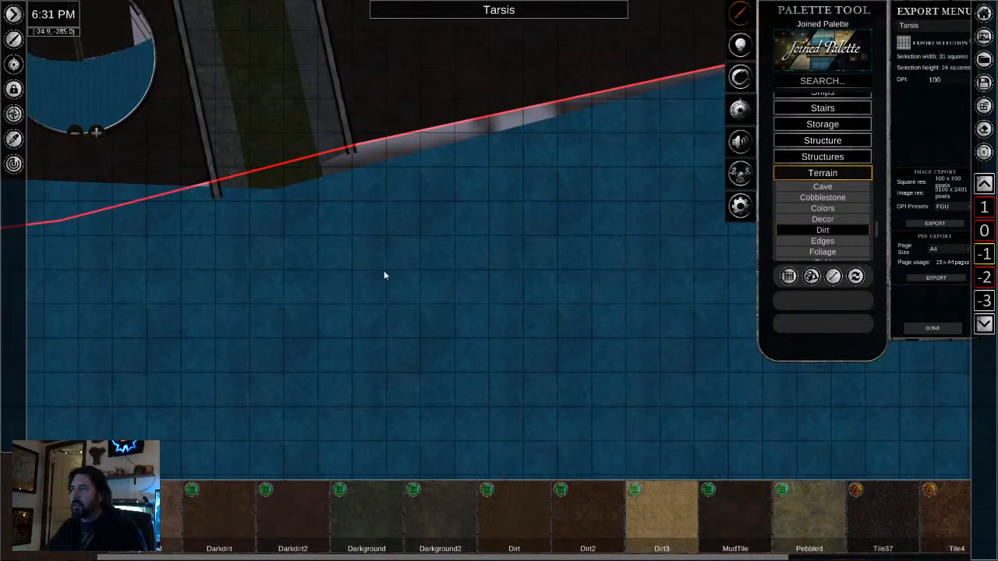
pyautogui.scroll(-4, 385, 276)
pyautogui.moveTo(404, 345); pyautogui.dragTo(402, 191)
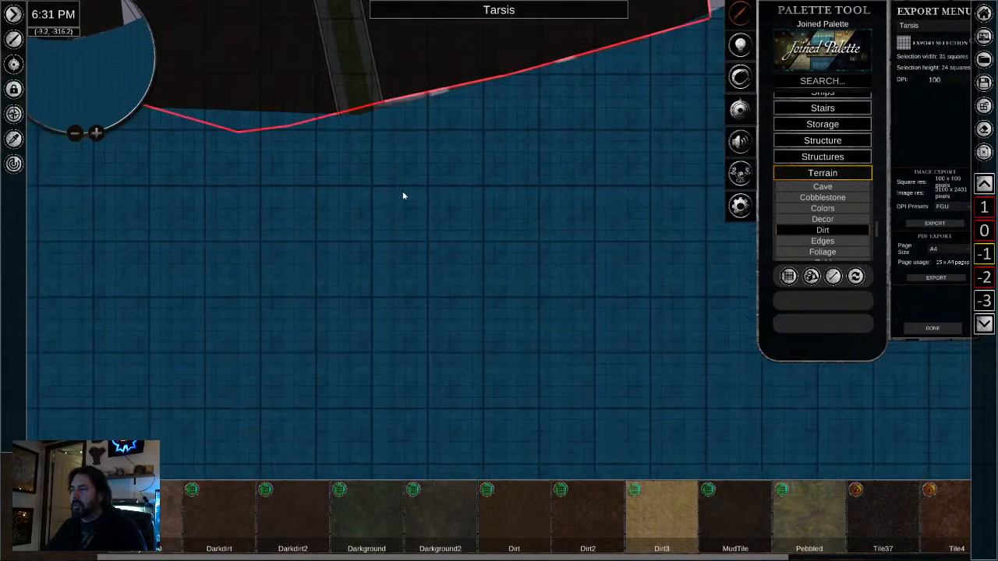
pyautogui.scroll(-6, 403, 281)
pyautogui.click(375, 361)
pyautogui.scroll(-3, 375, 360)
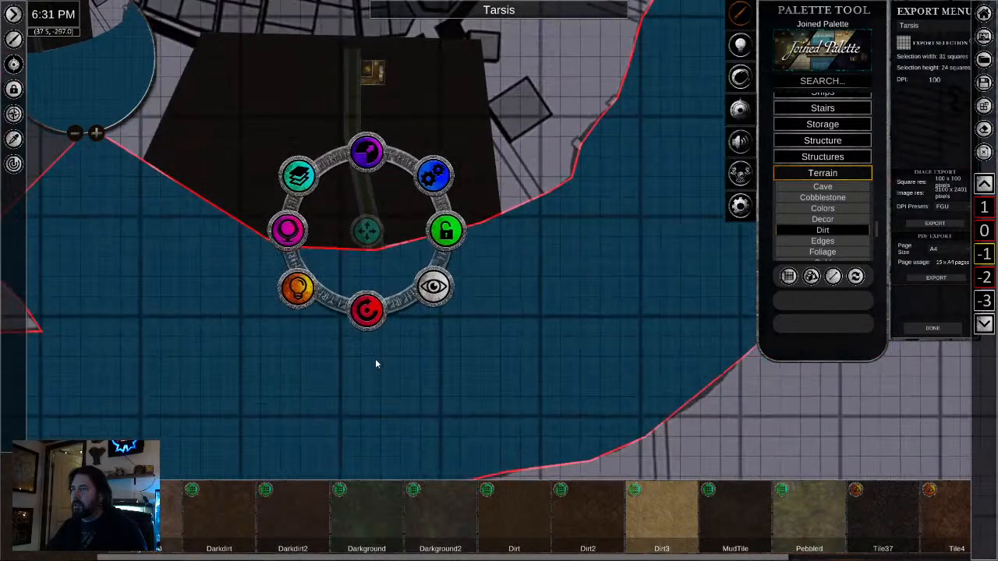
pyautogui.moveTo(366, 236); pyautogui.dragTo(364, 234)
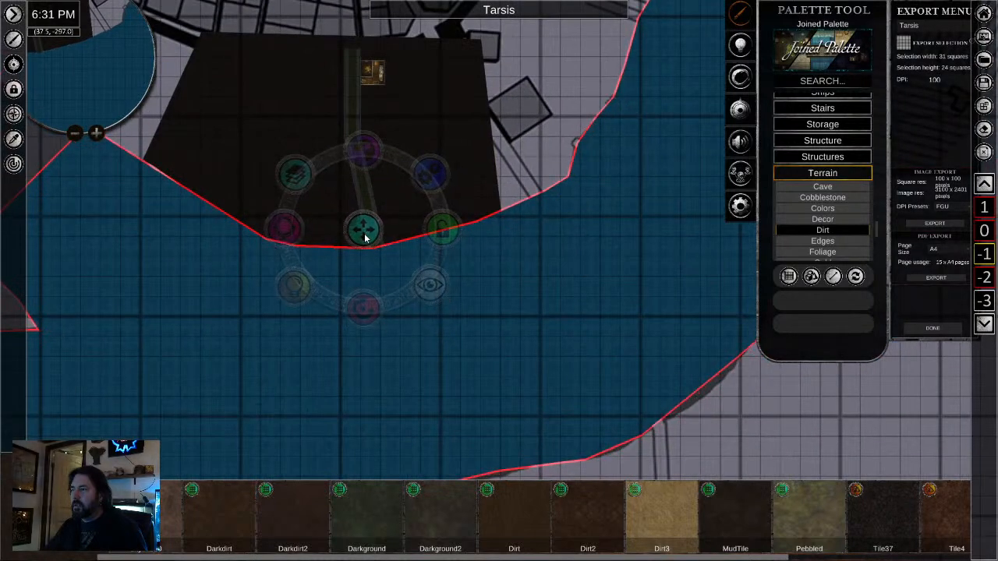
# - Deselect the pasted water and examine how it meets the dirt floor, the shoreline and the tunnel from the outlet up to the cellar
pyautogui.rightClick(428, 390)
pyautogui.scroll(5, 351, 301)
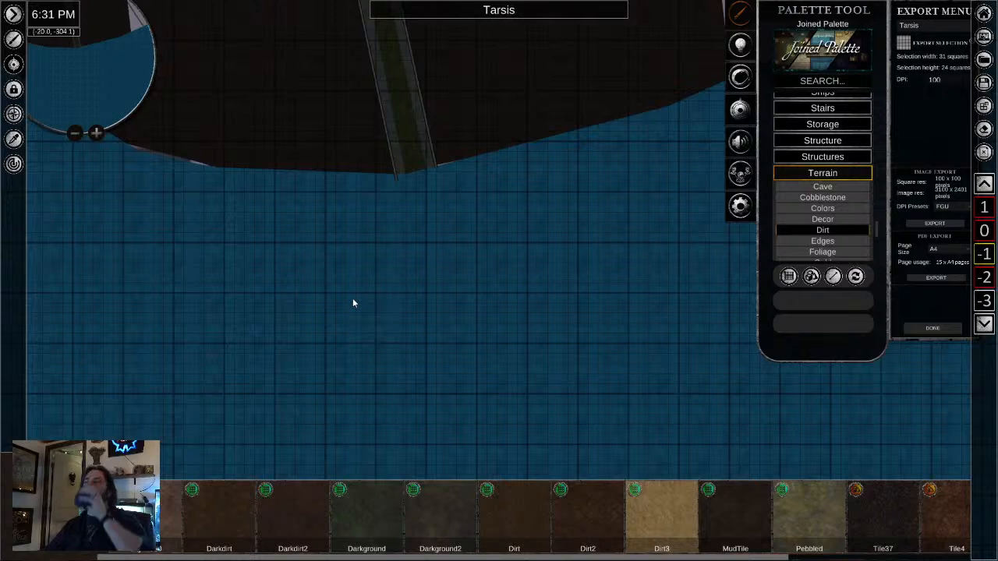
pyautogui.scroll(1, 354, 296)
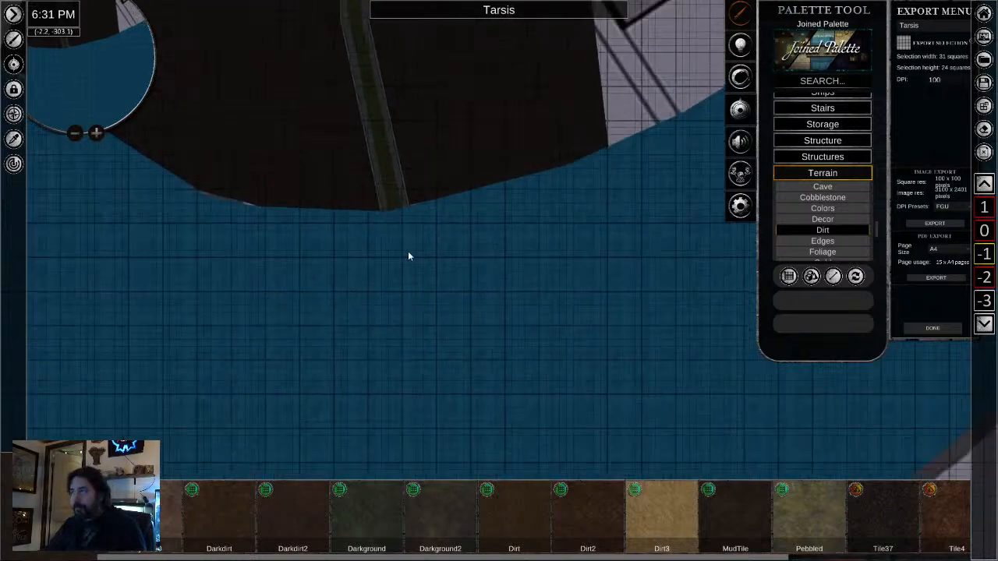
pyautogui.scroll(-6, 502, 437)
pyautogui.scroll(1, 488, 279)
pyautogui.scroll(2, 488, 279)
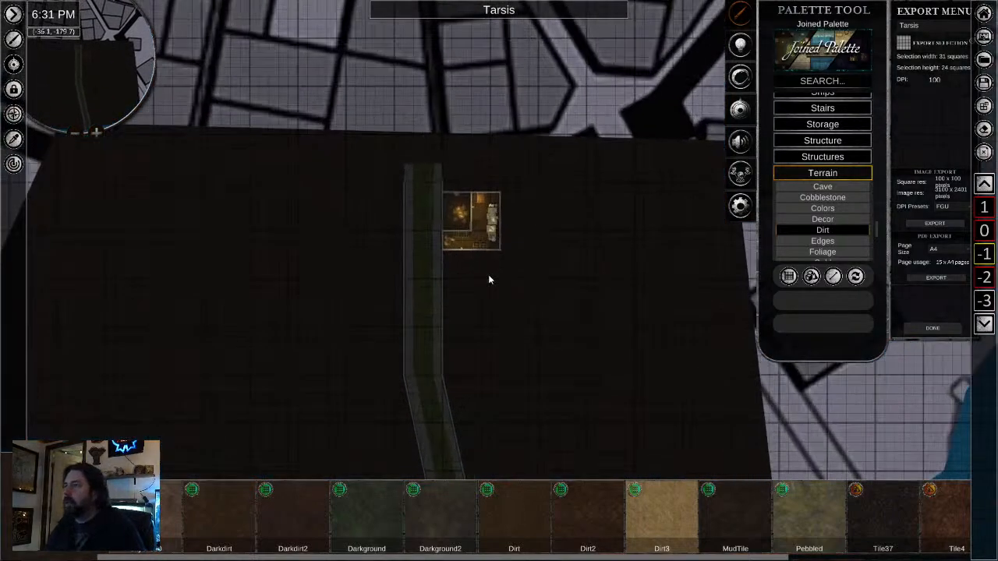
pyautogui.scroll(-3, 482, 269)
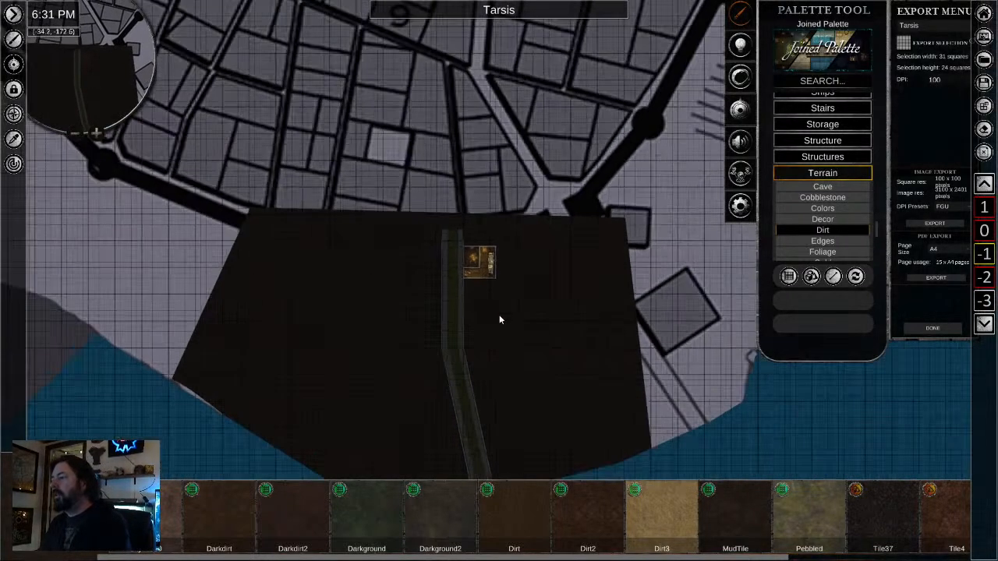
pyautogui.moveTo(499, 316); pyautogui.dragTo(488, 180)
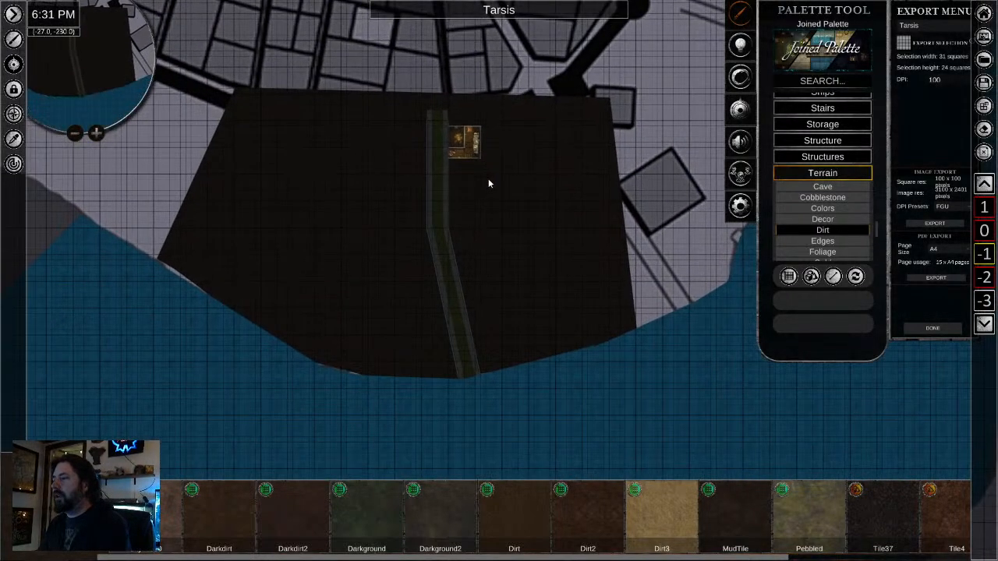
# - Draw four solid black strips from the Colour category as a rectangular frame around the cellar, the sewer tunnel and its outlet
pyautogui.scroll(5, 801, 170)
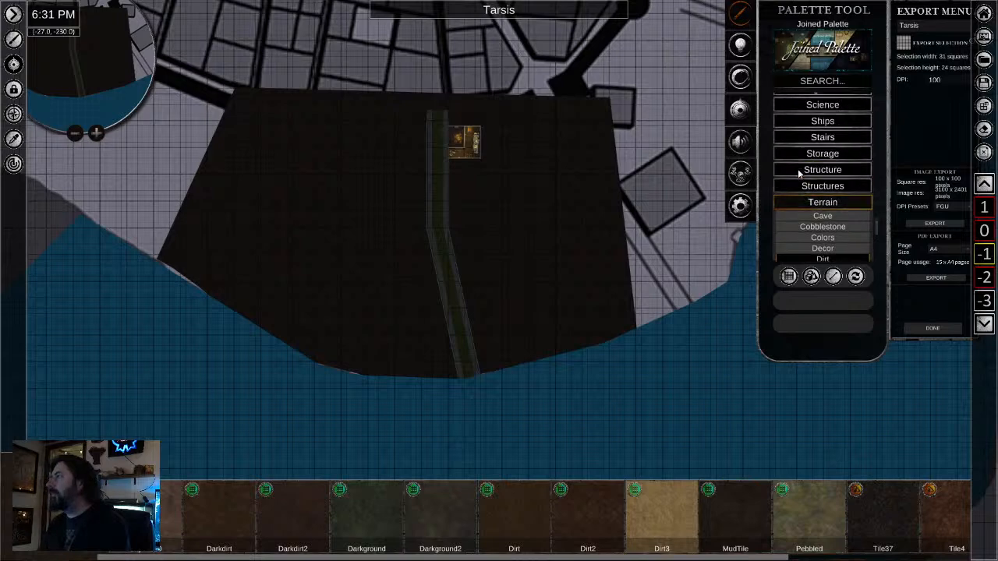
pyautogui.moveTo(878, 229); pyautogui.dragTo(878, 95)
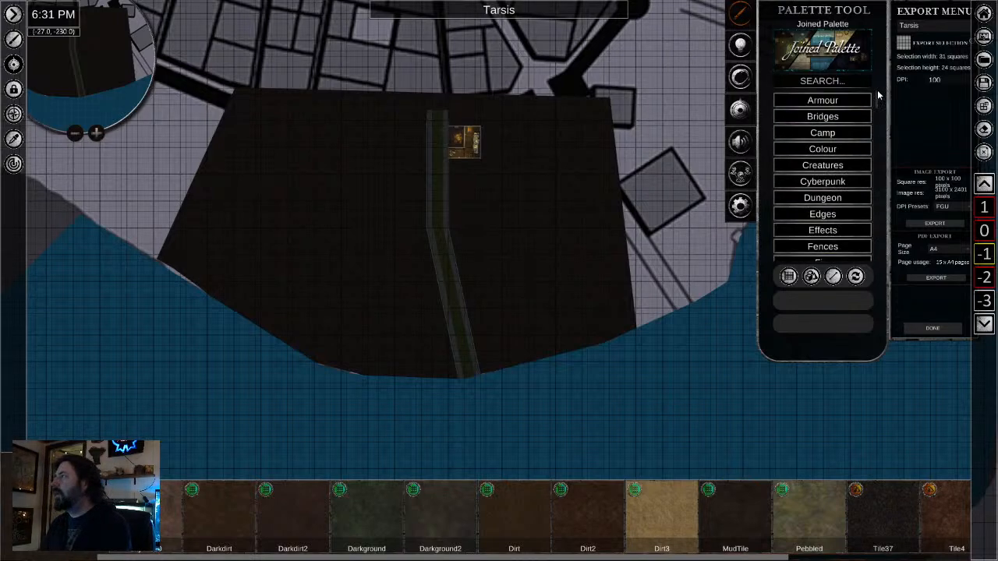
pyautogui.click(810, 149)
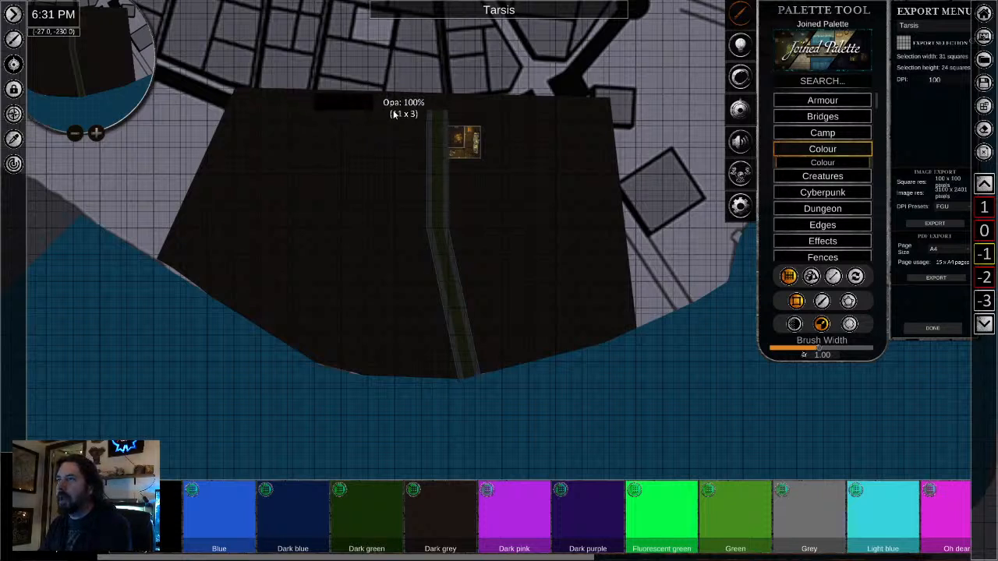
pyautogui.moveTo(394, 114)
pyautogui.mouseDown()
pyautogui.moveTo(555, 117)
pyautogui.moveTo(522, 122)
pyautogui.moveTo(530, 436)
pyautogui.mouseUp()
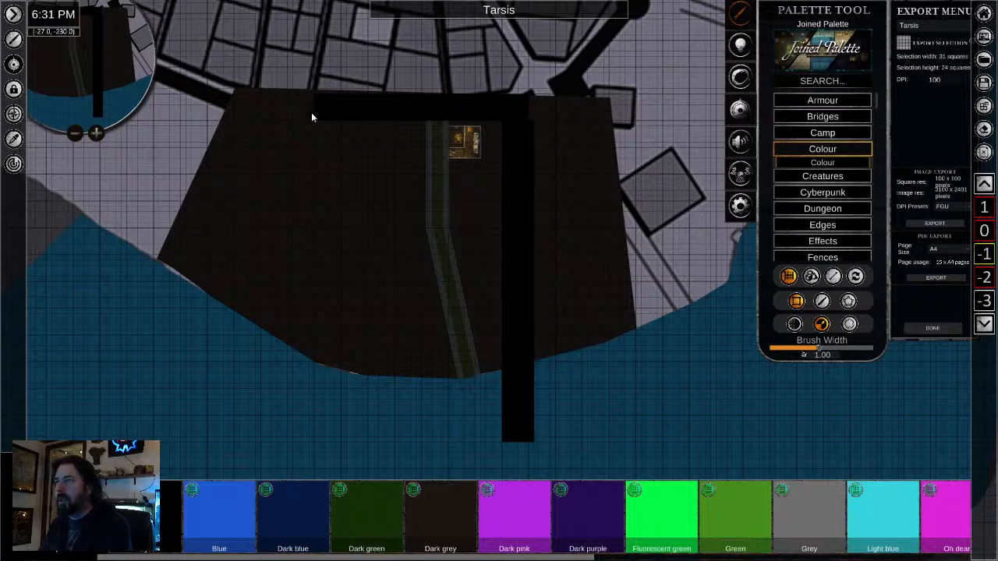
pyautogui.moveTo(318, 99); pyautogui.dragTo(340, 363)
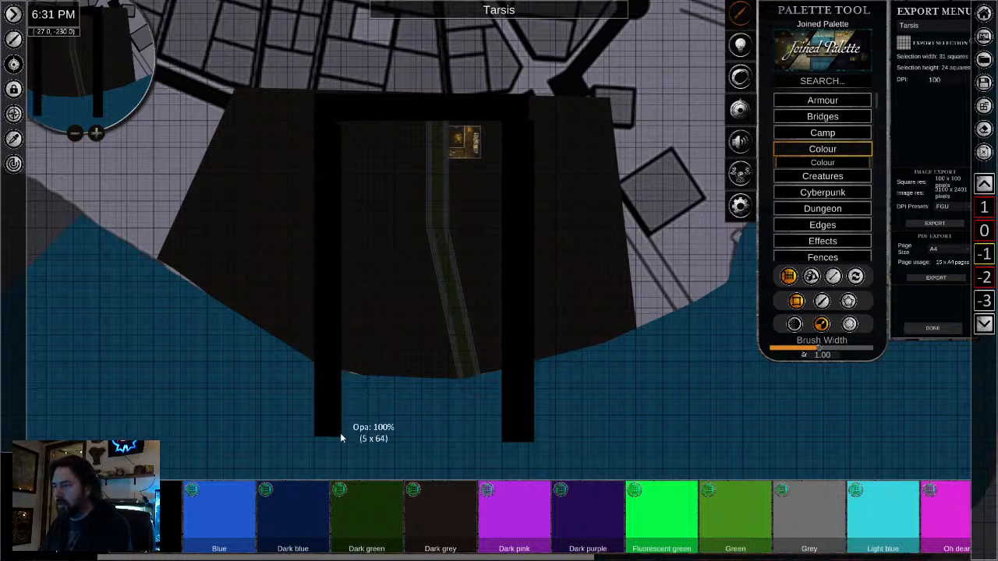
pyautogui.moveTo(341, 438); pyautogui.dragTo(527, 441)
# - Examine the black frame, the cellar and the sewer tunnel down to the wall ends and floor edges at the bay outlet
pyautogui.scroll(8, 372, 237)
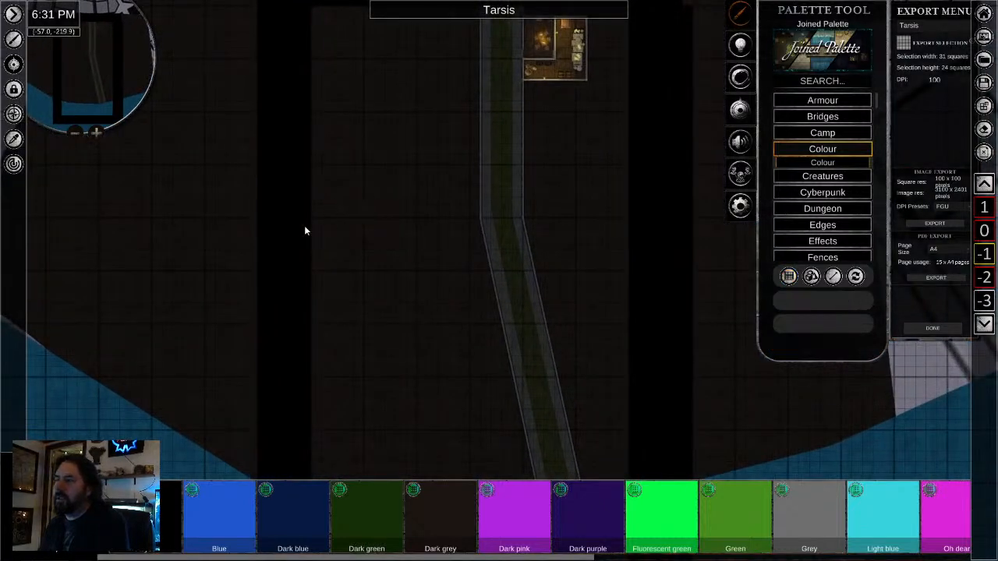
pyautogui.click(299, 272)
pyautogui.scroll(-2, 367, 289)
pyautogui.click(472, 349)
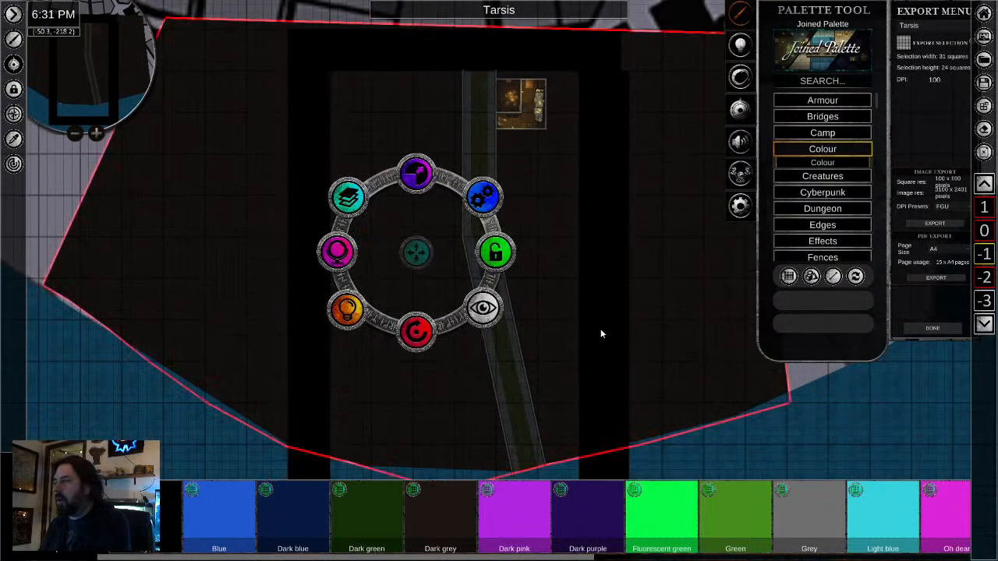
pyautogui.moveTo(570, 385); pyautogui.dragTo(462, 367)
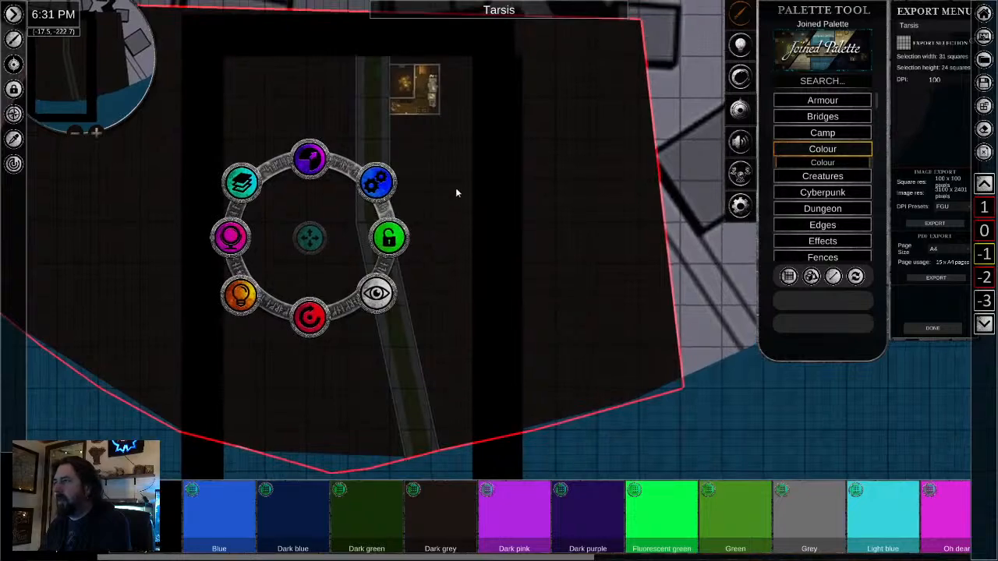
pyautogui.scroll(-2, 456, 189)
pyautogui.moveTo(472, 257); pyautogui.dragTo(452, 319)
pyautogui.scroll(3, 458, 131)
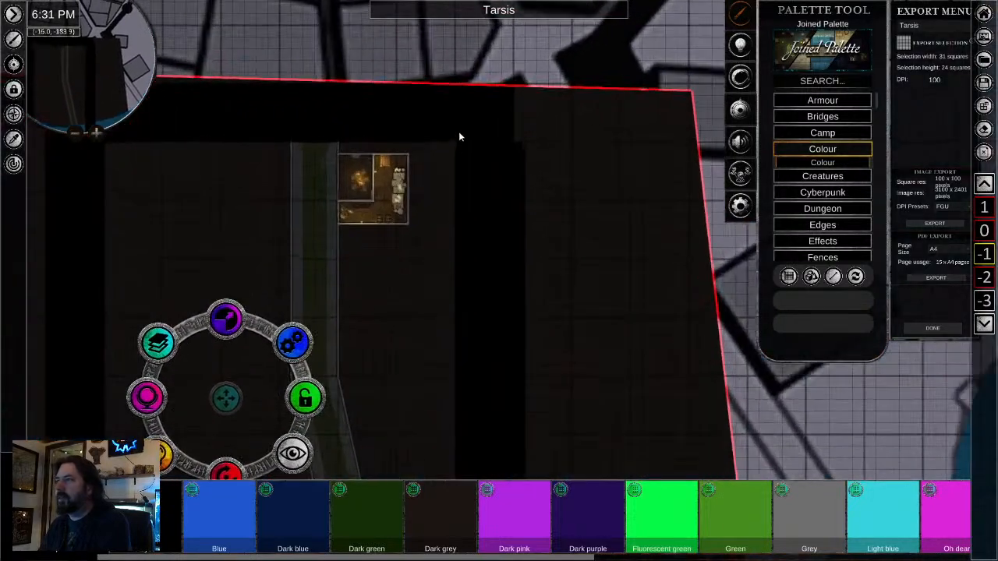
pyautogui.scroll(4, 458, 131)
pyautogui.moveTo(408, 363); pyautogui.dragTo(543, 288)
pyautogui.moveTo(462, 394); pyautogui.dragTo(536, 186)
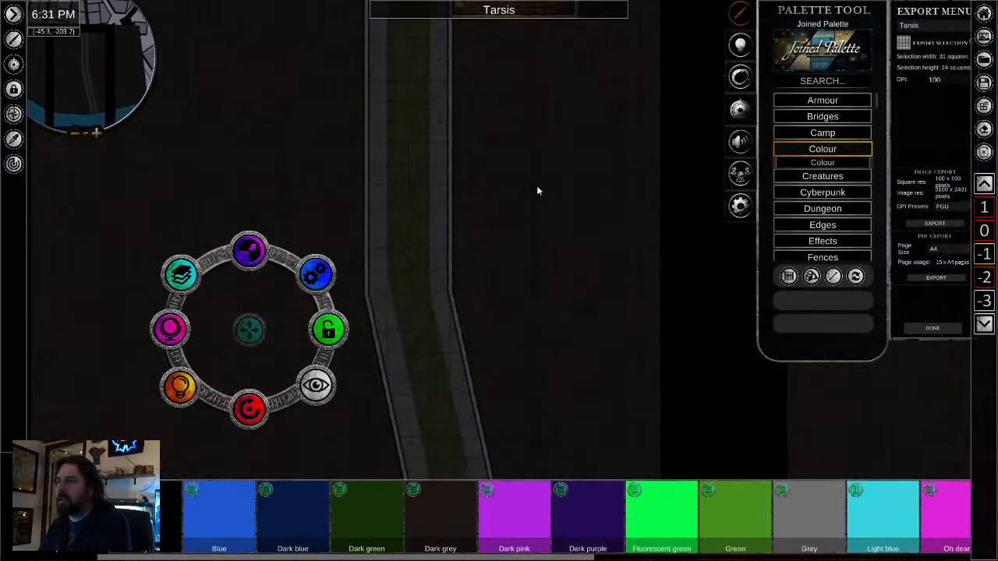
pyautogui.moveTo(517, 308); pyautogui.dragTo(503, 79)
pyautogui.moveTo(546, 289); pyautogui.dragTo(466, 102)
pyautogui.moveTo(508, 335); pyautogui.dragTo(501, 201)
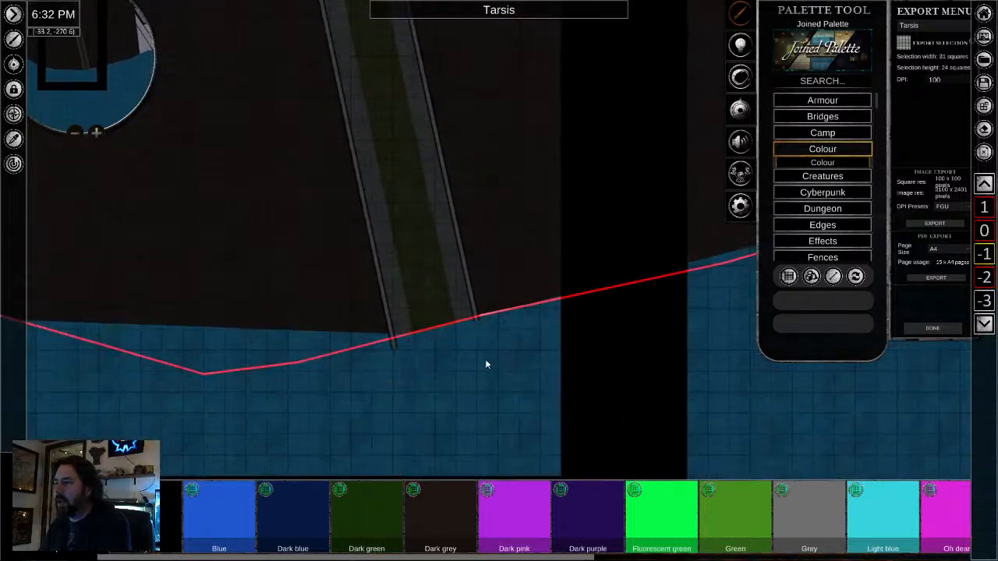
pyautogui.scroll(3, 468, 368)
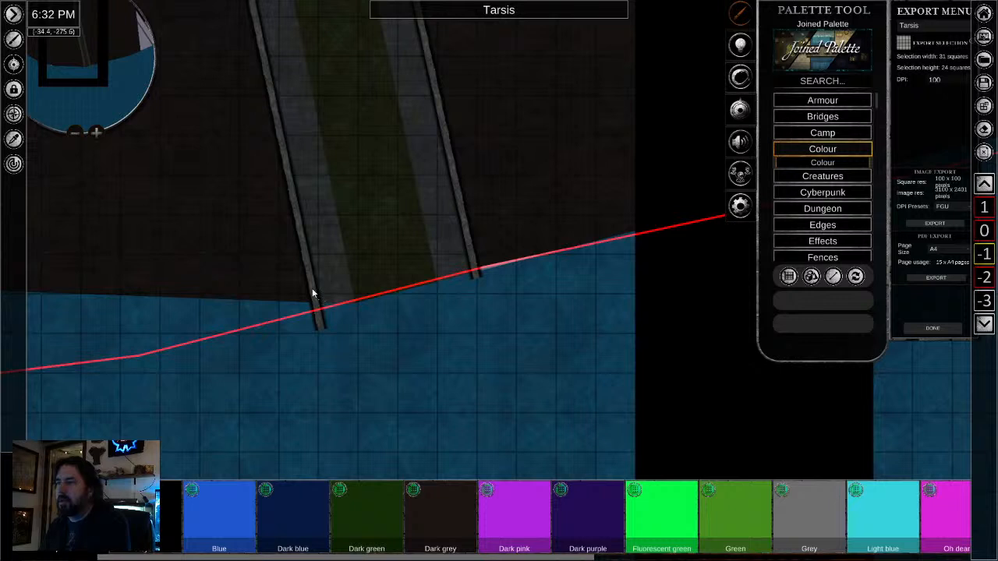
pyautogui.click(313, 294)
pyautogui.scroll(-2, 320, 361)
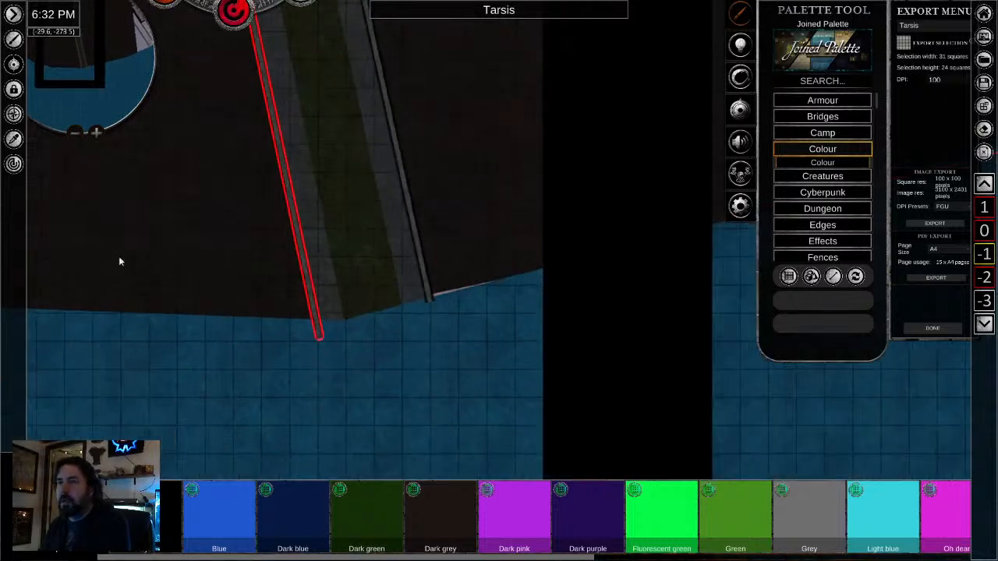
# - Sample the bay's water with the eyedropper and brush it over the straight floor edge at the tunnel outlet with transparency 0.57
pyautogui.click(13, 139)
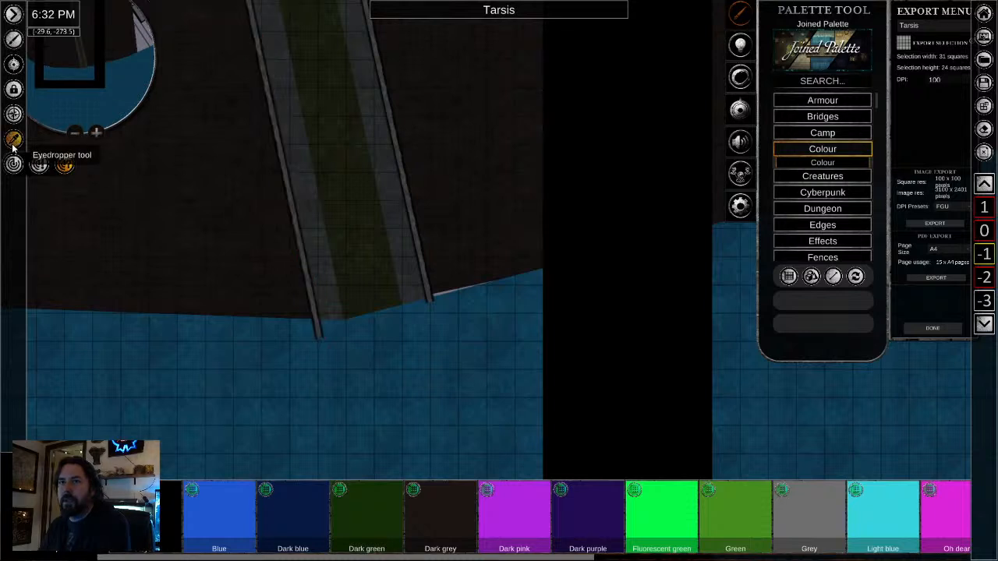
pyautogui.click(300, 412)
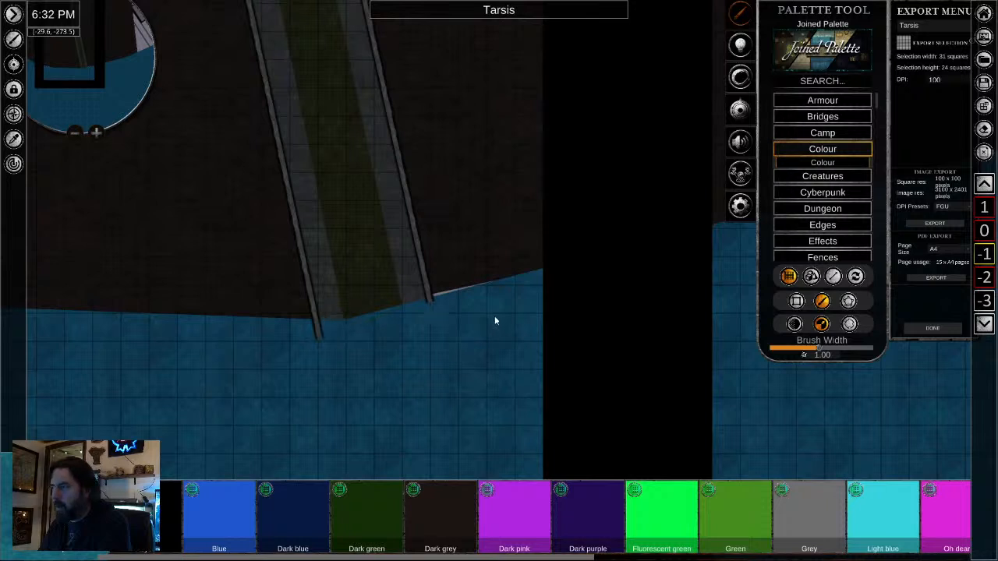
pyautogui.click(795, 325)
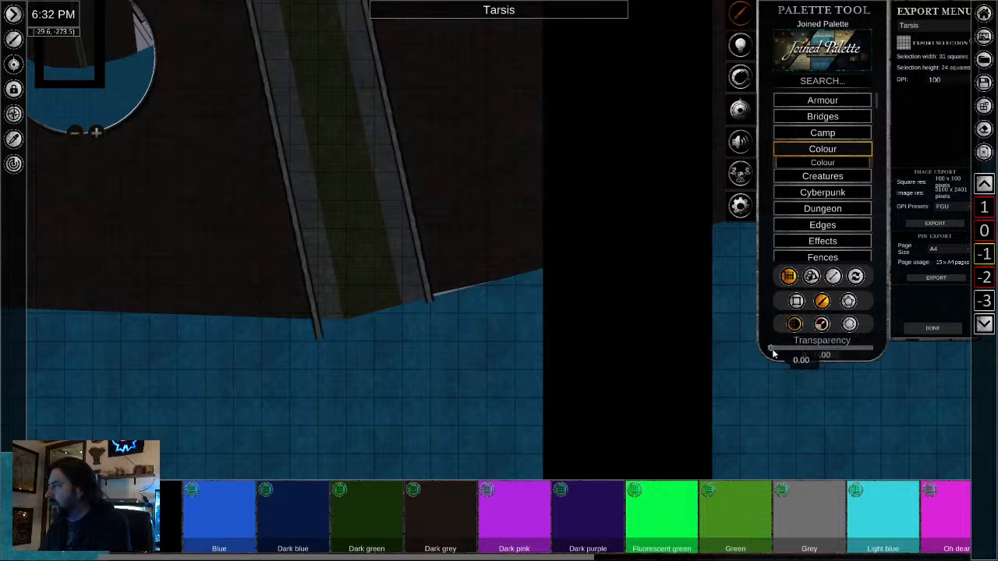
pyautogui.scroll(3, 403, 310)
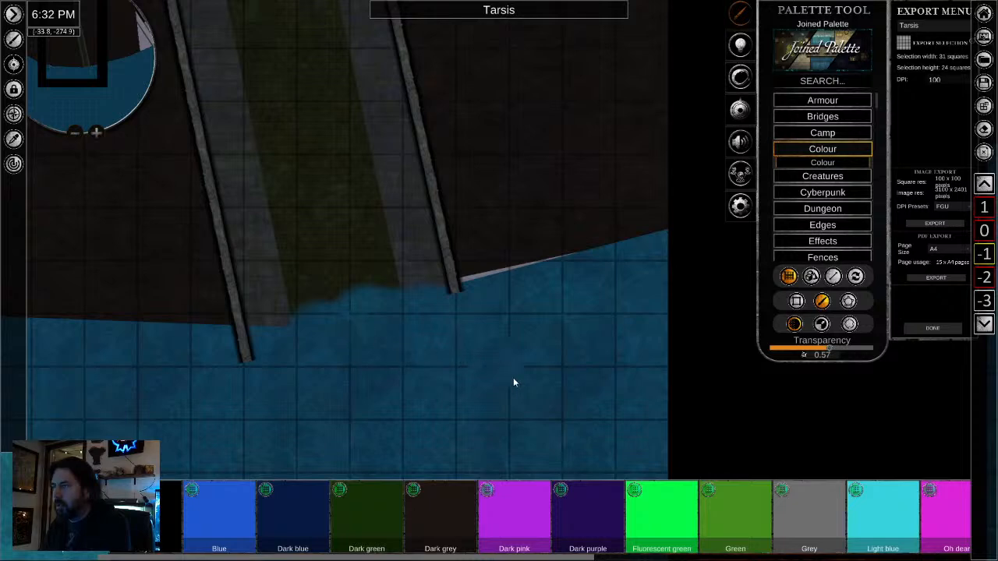
# - Sample the SewersTile sewage channel with the eyedropper, try a stroke of it into the bay at transparency 0.00, and undo that stroke
pyautogui.scroll(-2, 274, 124)
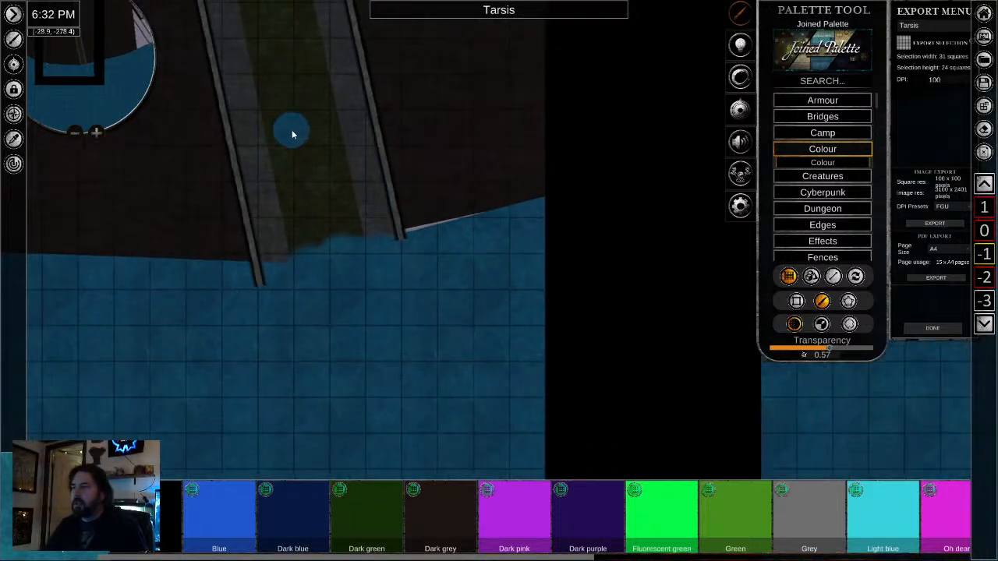
pyautogui.scroll(2, 280, 191)
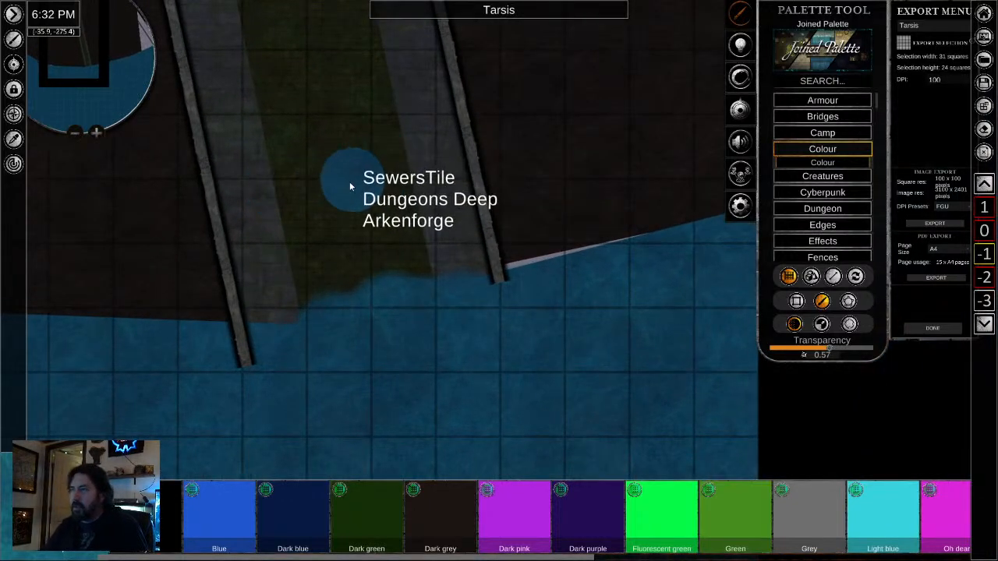
pyautogui.click(13, 140)
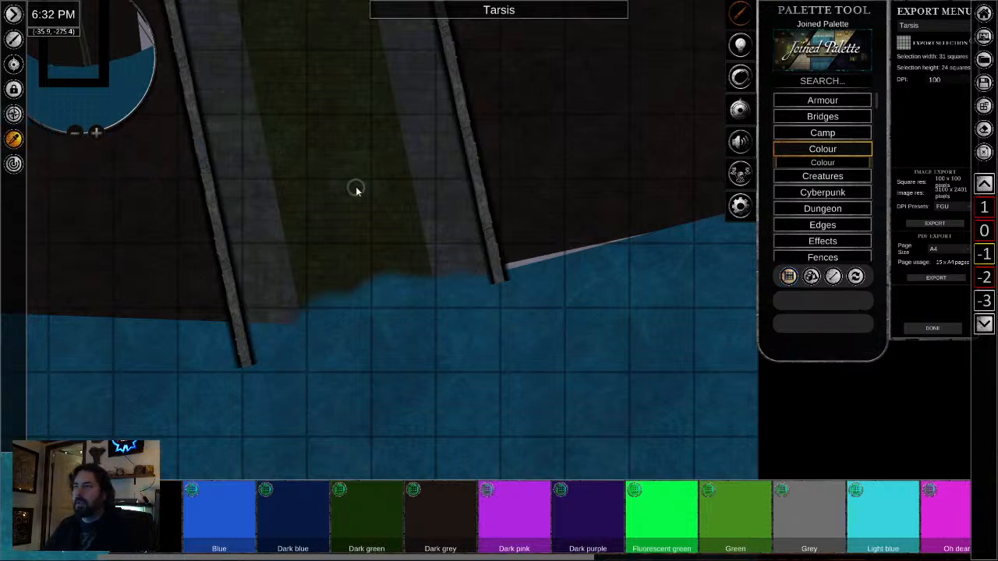
pyautogui.click(362, 266)
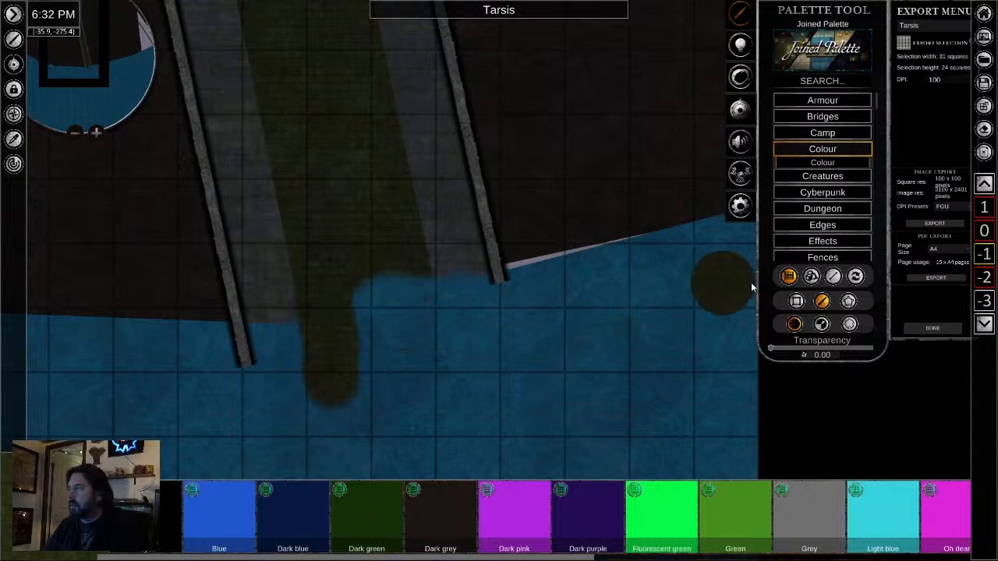
pyautogui.hotkey('ctrl', 'z')
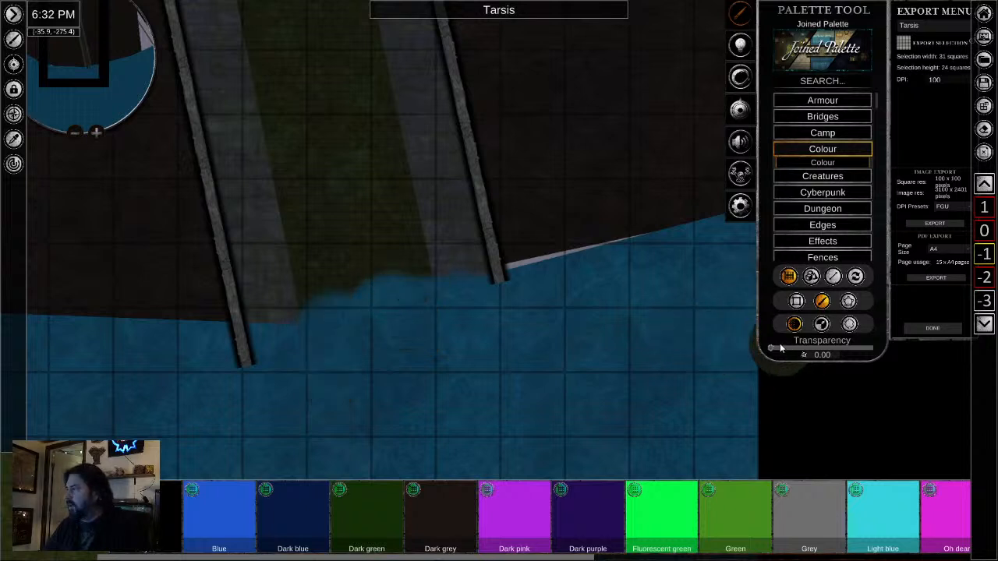
# - Raise the sewage brush's transparency, ending at 0.85, and paint a murky plume spreading from the tunnel outlet into the bay
pyautogui.moveTo(772, 352); pyautogui.dragTo(867, 355)
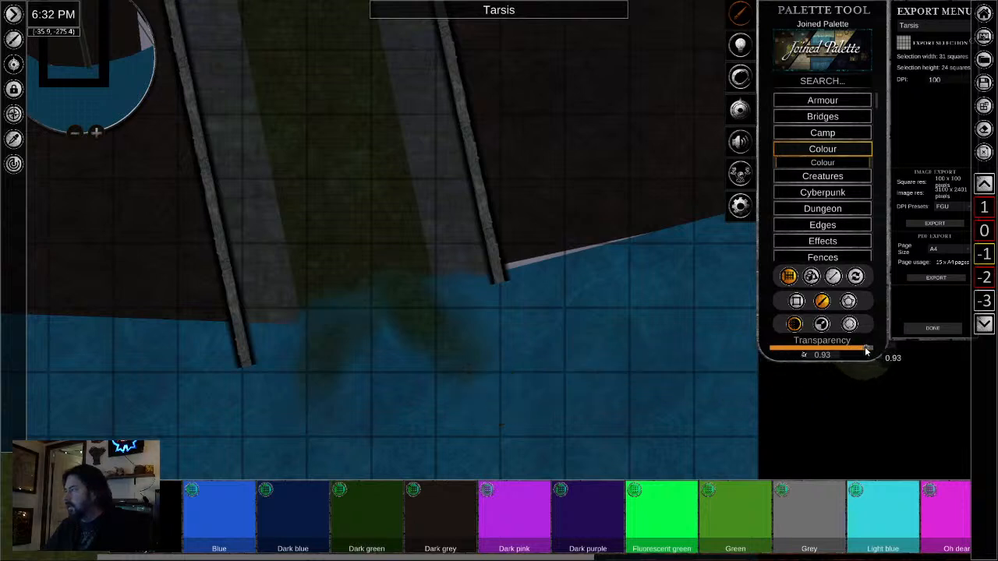
pyautogui.moveTo(861, 352); pyautogui.dragTo(858, 352)
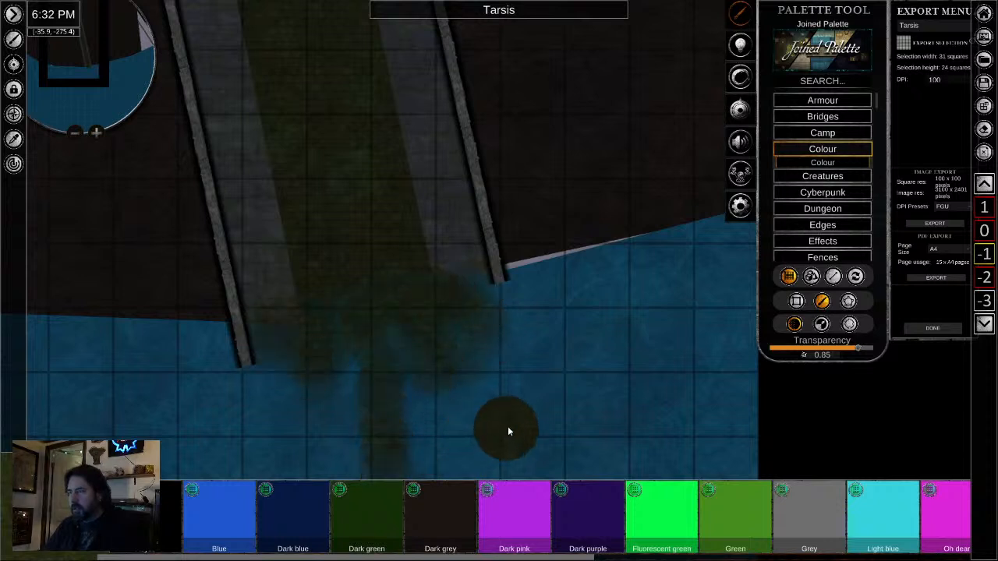
pyautogui.scroll(-2, 513, 258)
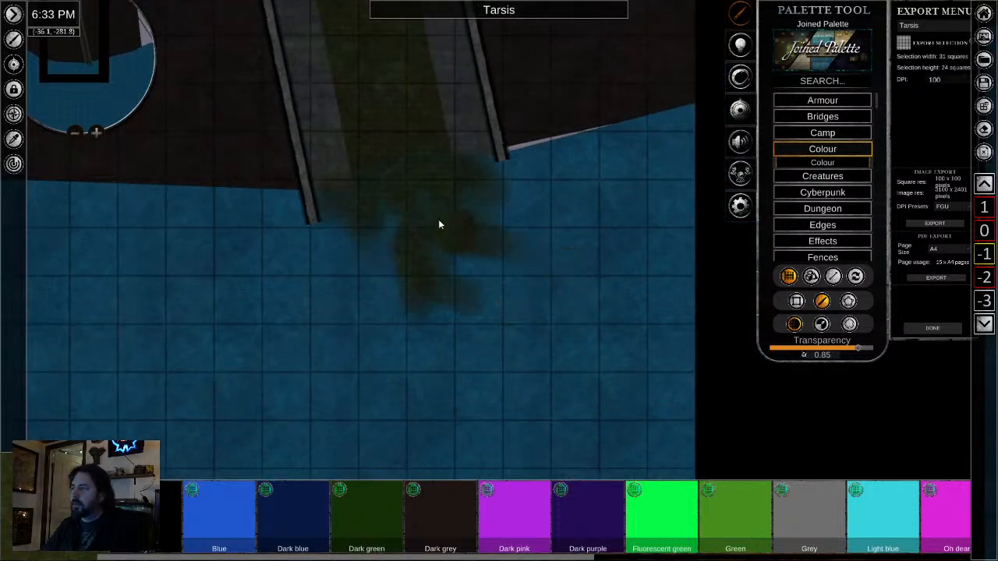
pyautogui.scroll(2, 478, 261)
pyautogui.scroll(-2, 372, 207)
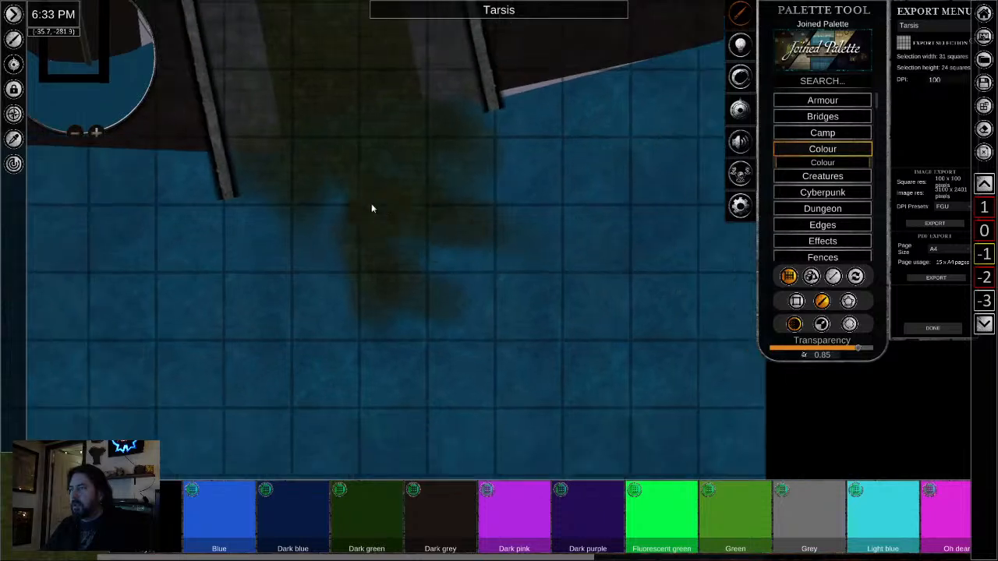
pyautogui.scroll(-3, 309, 200)
pyautogui.scroll(4, 269, 206)
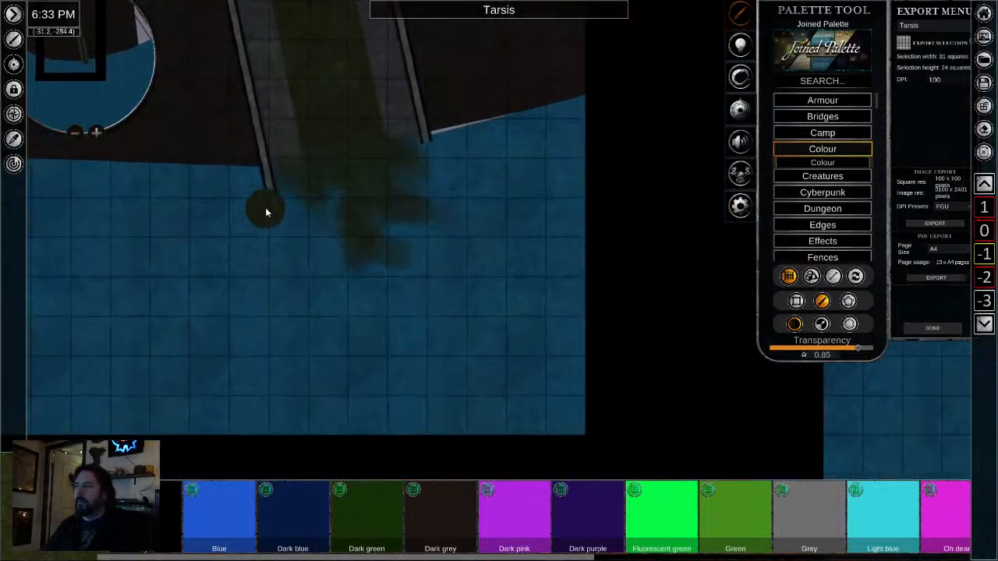
# - Sample the greenish stain in the sewage channel beside the cellar with the eyedropper
pyautogui.scroll(5, 351, 117)
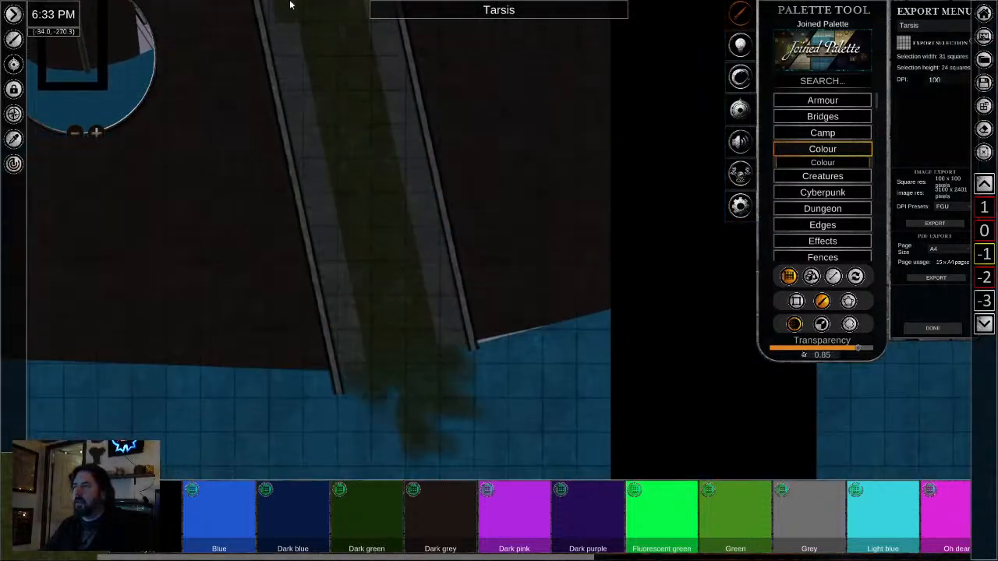
pyautogui.moveTo(398, 147); pyautogui.dragTo(378, 381)
pyautogui.moveTo(364, 167)
pyautogui.mouseDown()
pyautogui.moveTo(351, 363)
pyautogui.moveTo(334, 373)
pyautogui.mouseUp()
pyautogui.scroll(5, 324, 236)
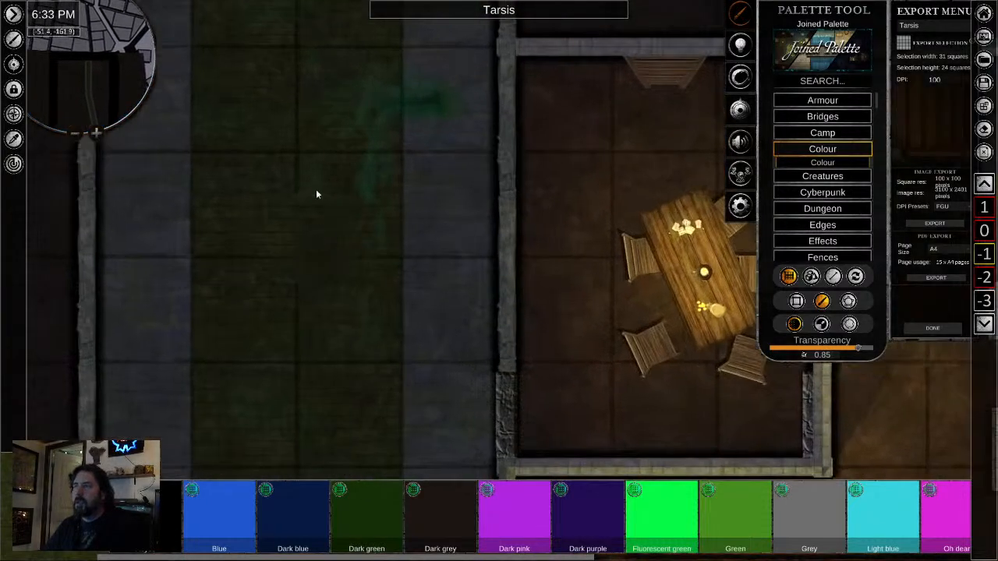
pyautogui.click(13, 138)
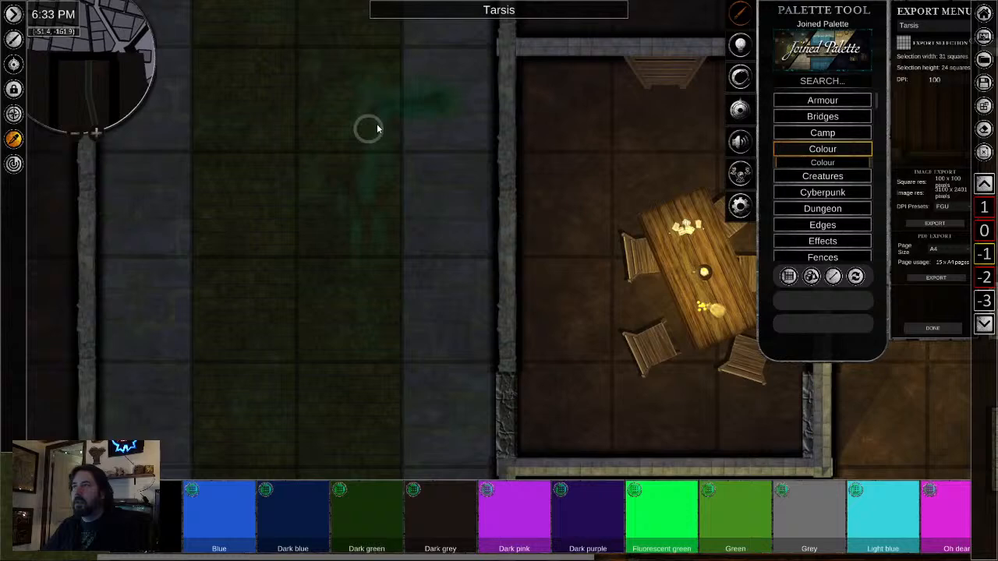
pyautogui.click(437, 102)
# - Set the sampled stain's transparency to 0.00 and place one square tile of it in the bay beside the tunnel's wall end
pyautogui.scroll(-3, 305, 350)
pyautogui.moveTo(325, 425); pyautogui.dragTo(323, 109)
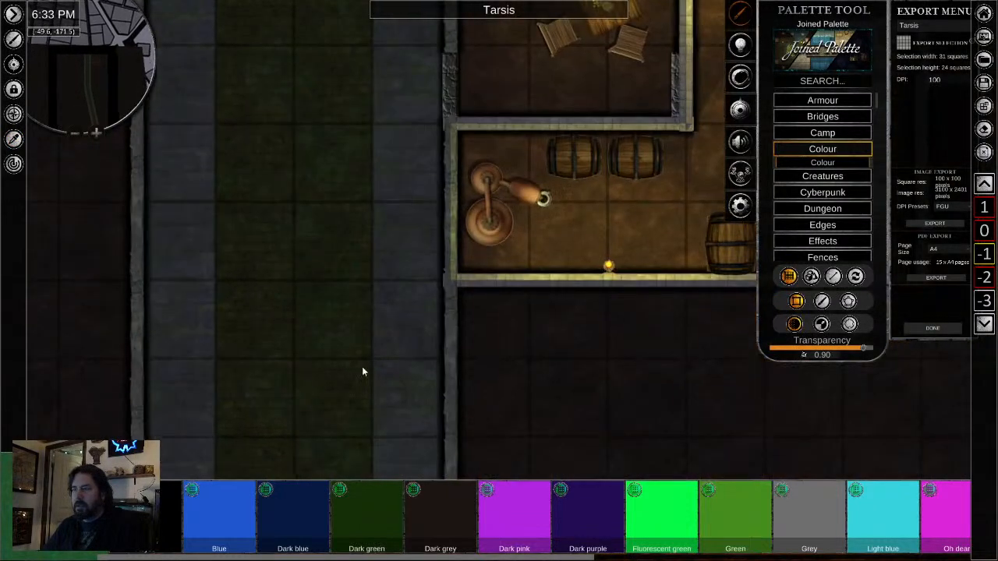
pyautogui.moveTo(363, 370); pyautogui.dragTo(378, 70)
pyautogui.moveTo(318, 351); pyautogui.dragTo(369, 132)
pyautogui.moveTo(410, 374); pyautogui.dragTo(401, 248)
pyautogui.moveTo(401, 399); pyautogui.dragTo(378, 106)
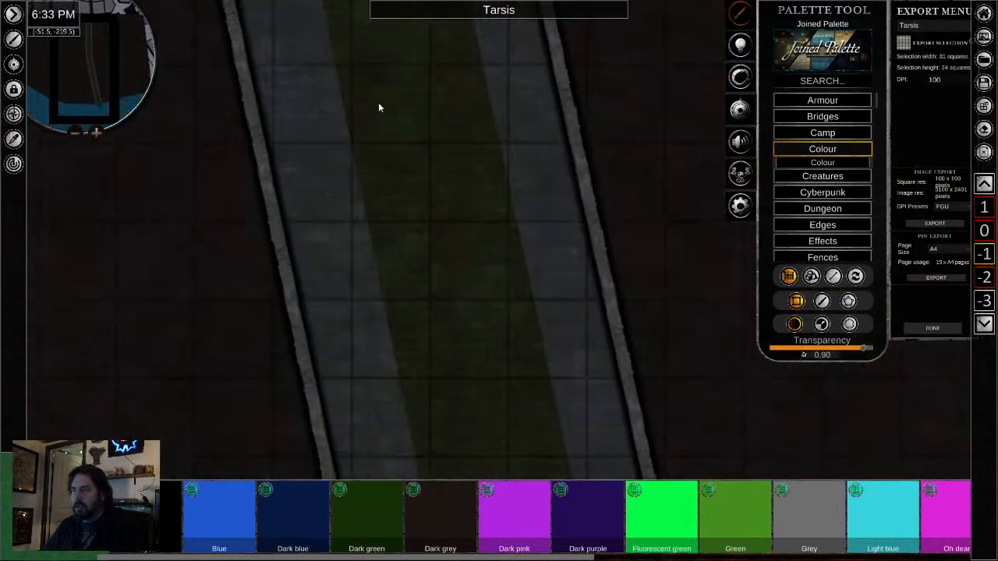
pyautogui.moveTo(478, 424); pyautogui.dragTo(330, 5)
pyautogui.moveTo(398, 351); pyautogui.dragTo(312, 3)
pyautogui.moveTo(460, 413); pyautogui.dragTo(370, 55)
pyautogui.moveTo(374, 358); pyautogui.dragTo(379, 9)
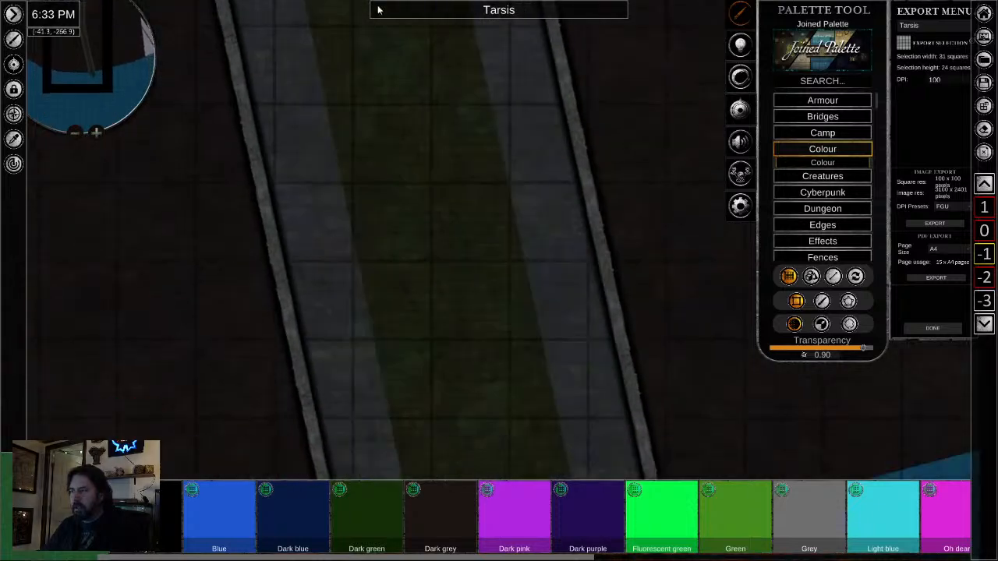
pyautogui.moveTo(473, 452); pyautogui.dragTo(276, 18)
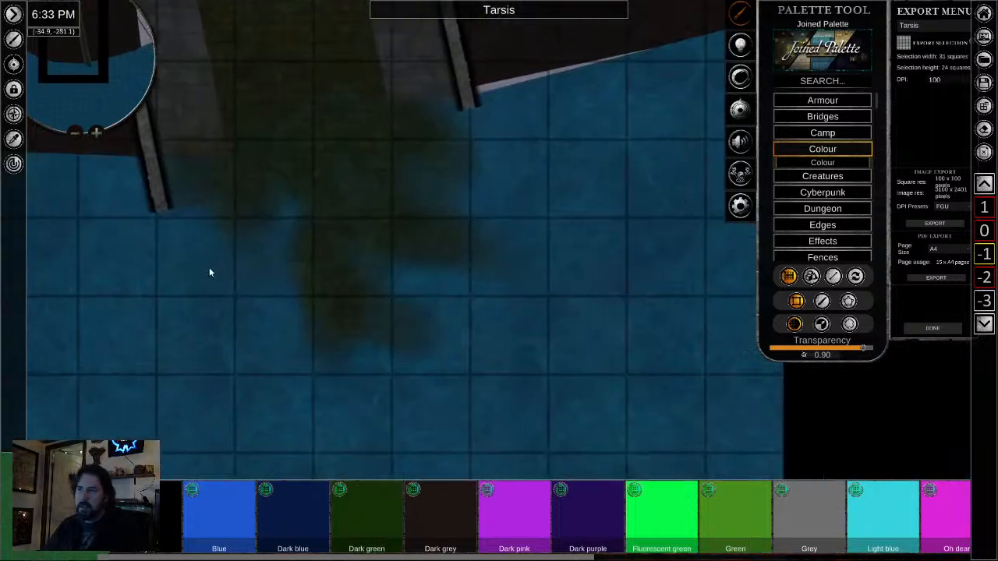
pyautogui.moveTo(838, 351); pyautogui.dragTo(768, 352)
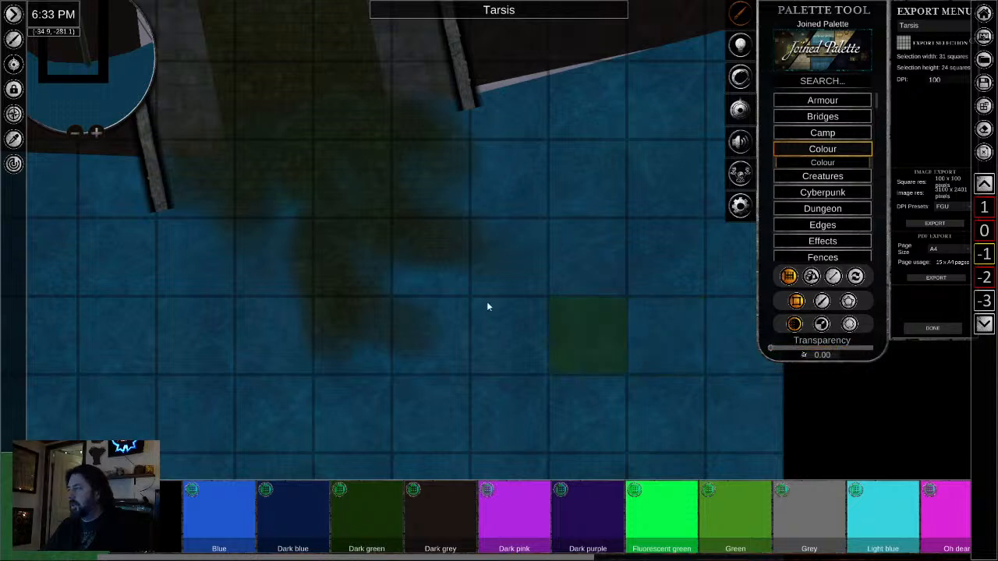
pyautogui.click(211, 261)
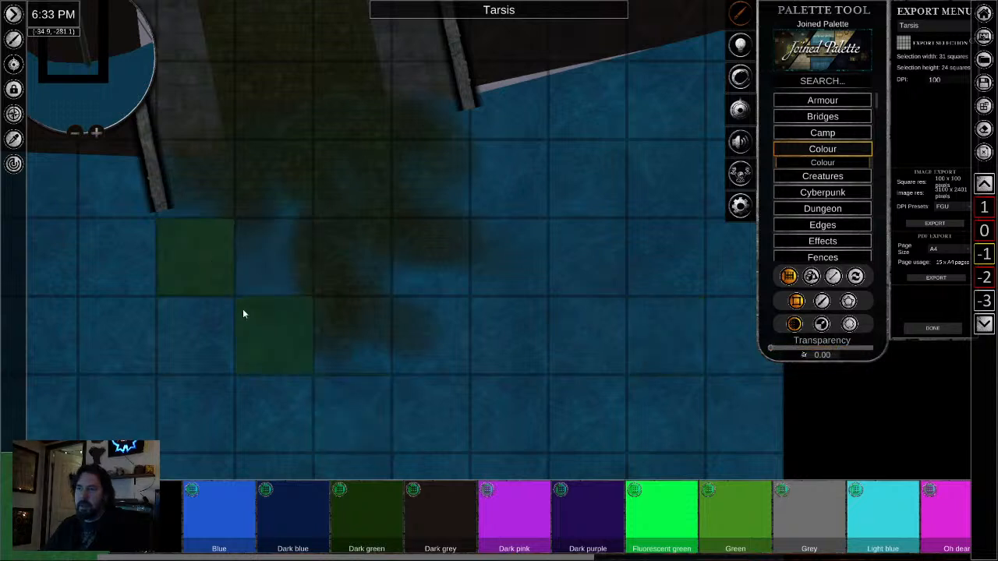
# - Shift the placed tile's hue toward teal and move the tile onto the tunnel floor at the outlet
pyautogui.rightClick(242, 310)
pyautogui.moveTo(254, 314); pyautogui.dragTo(387, 379)
pyautogui.click(320, 316)
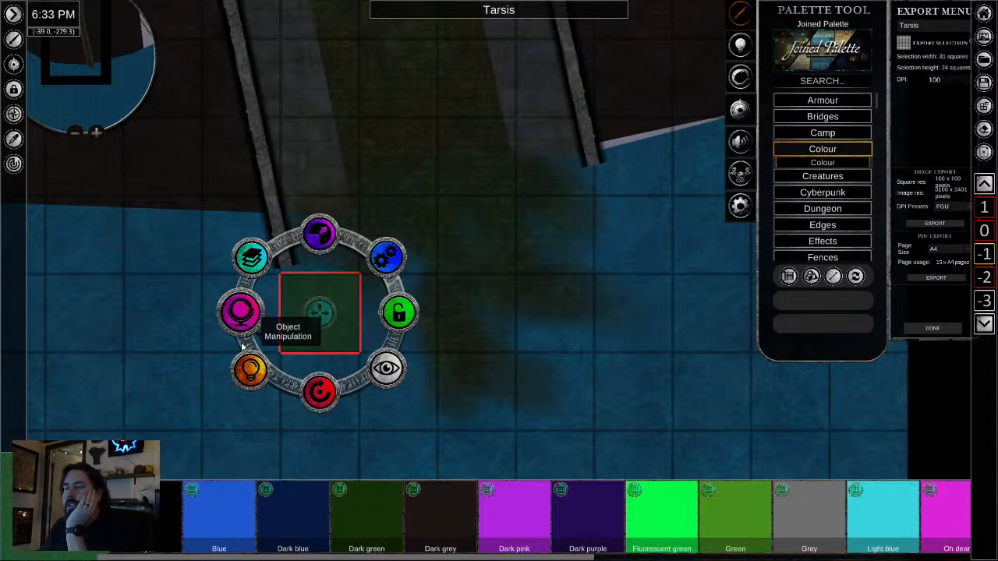
pyautogui.click(239, 312)
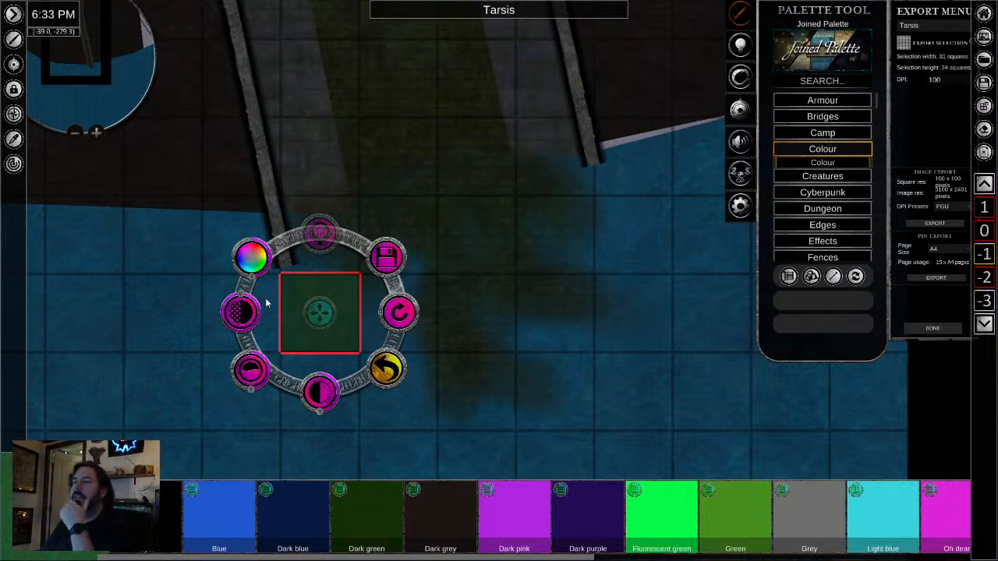
pyautogui.moveTo(252, 277)
pyautogui.mouseDown()
pyautogui.moveTo(268, 280)
pyautogui.moveTo(248, 279)
pyautogui.mouseUp()
pyautogui.scroll(2, 463, 209)
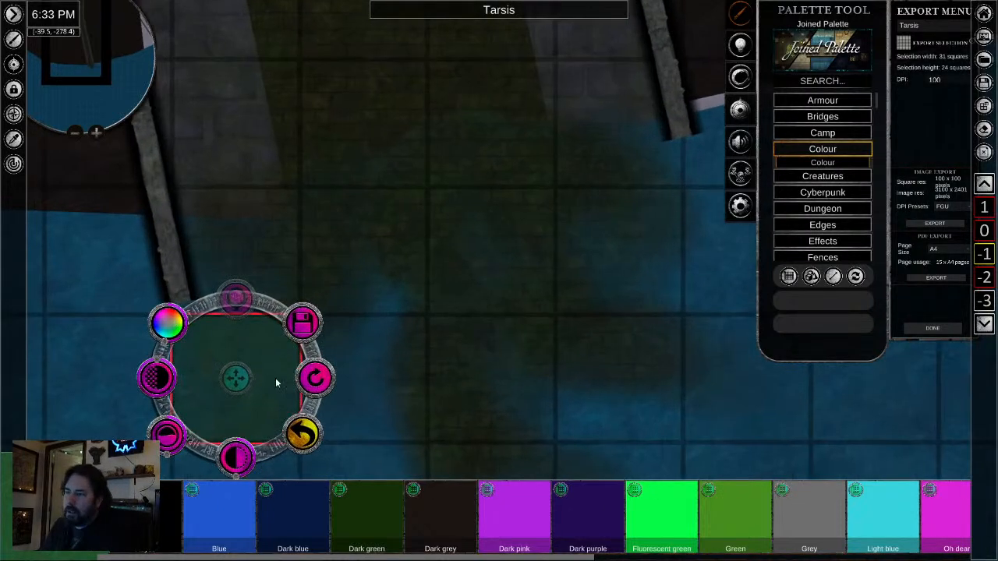
pyautogui.moveTo(234, 378); pyautogui.dragTo(236, 121)
pyautogui.click(406, 370)
pyautogui.moveTo(338, 347); pyautogui.dragTo(425, 512)
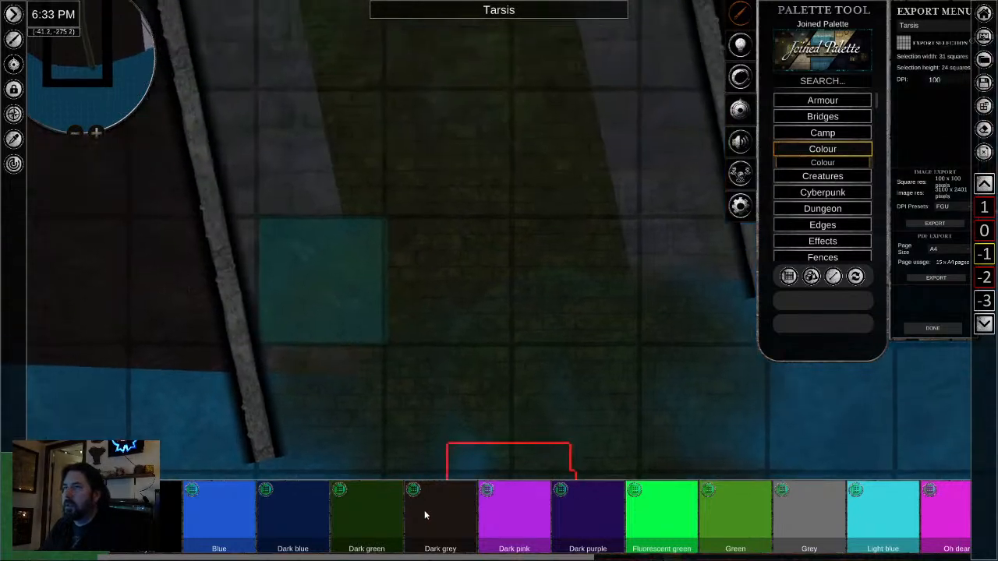
# - Adjust the outlet tile's saturation and shading until it is a muted dark green
pyautogui.click(327, 304)
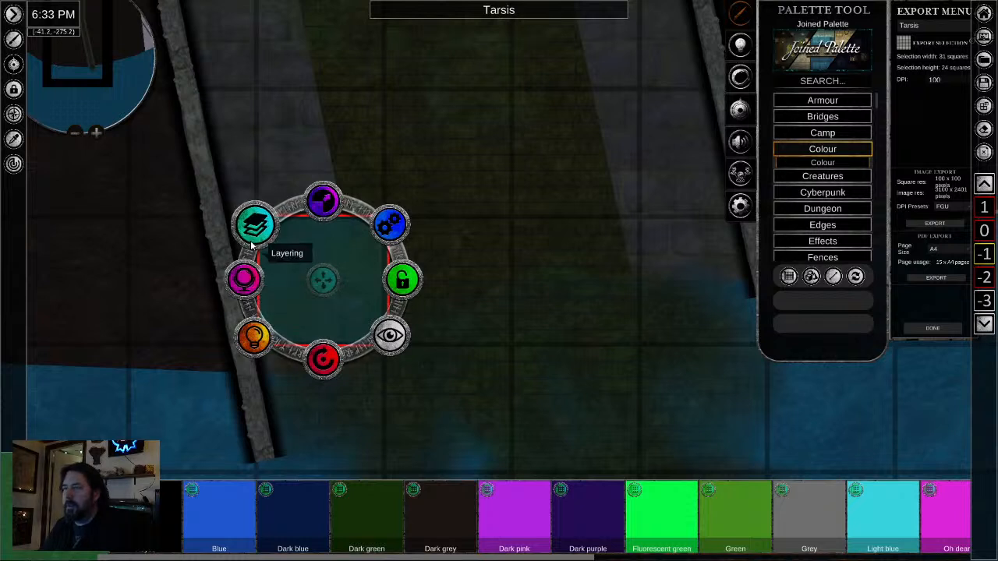
pyautogui.click(244, 279)
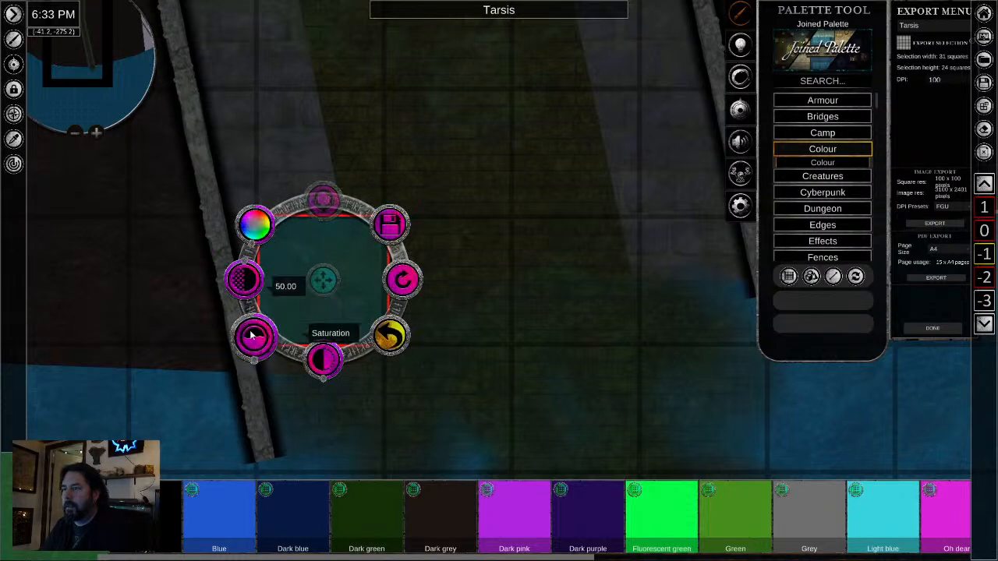
pyautogui.click(252, 335)
pyautogui.moveTo(256, 360); pyautogui.dragTo(236, 350)
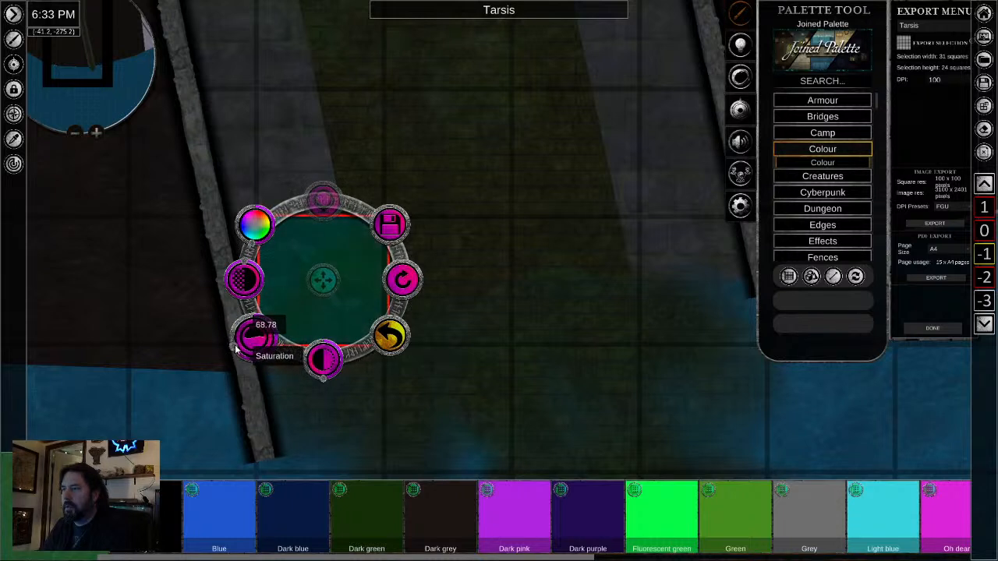
pyautogui.click(327, 383)
pyautogui.moveTo(328, 383)
pyautogui.mouseDown()
pyautogui.moveTo(328, 392)
pyautogui.moveTo(330, 382)
pyautogui.mouseUp()
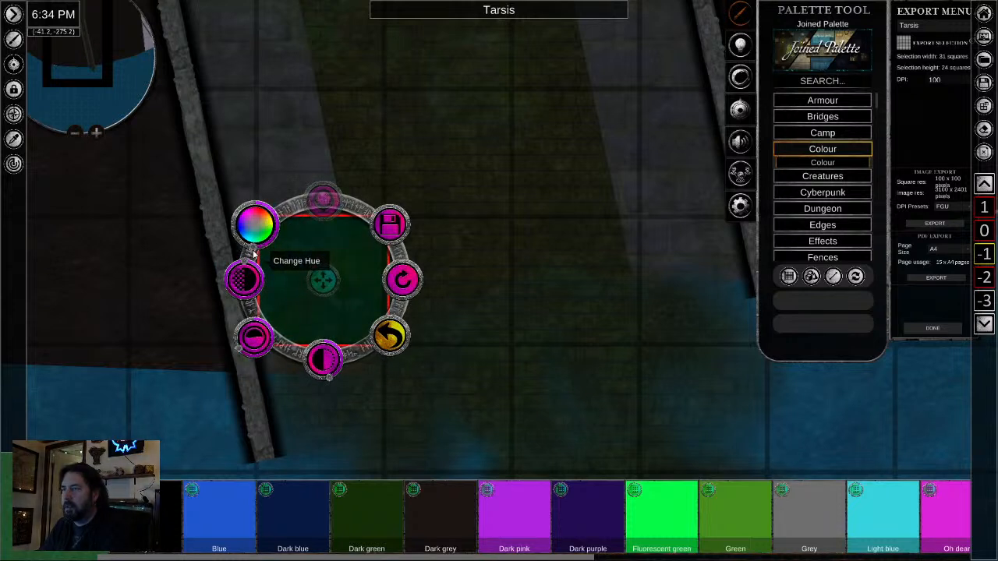
pyautogui.moveTo(238, 350); pyautogui.dragTo(263, 360)
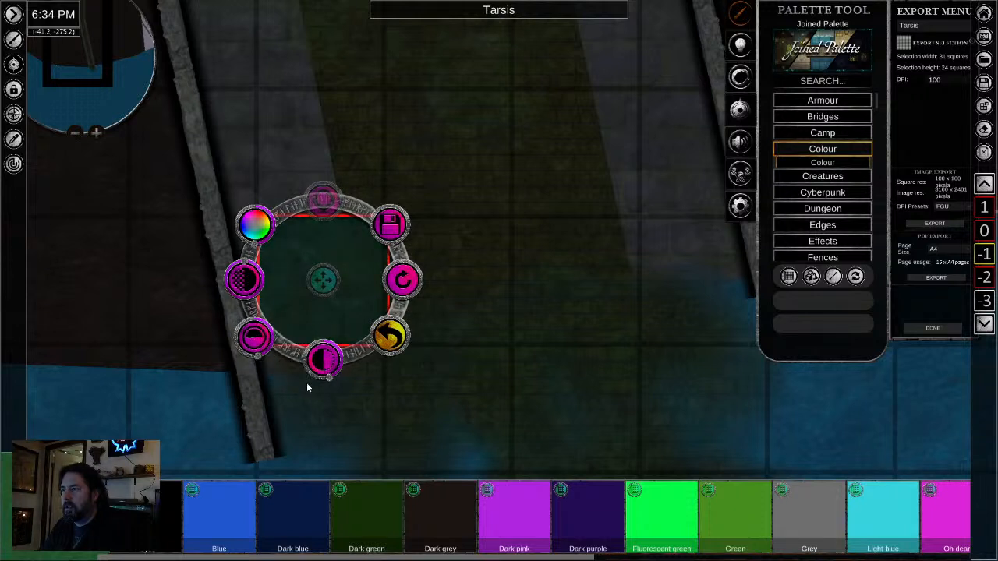
pyautogui.moveTo(332, 382); pyautogui.dragTo(332, 382)
# - Reselect the outlet tile and shift its hue to a murkier green that matches the sewage channel
pyautogui.click(466, 375)
pyautogui.scroll(-1, 619, 389)
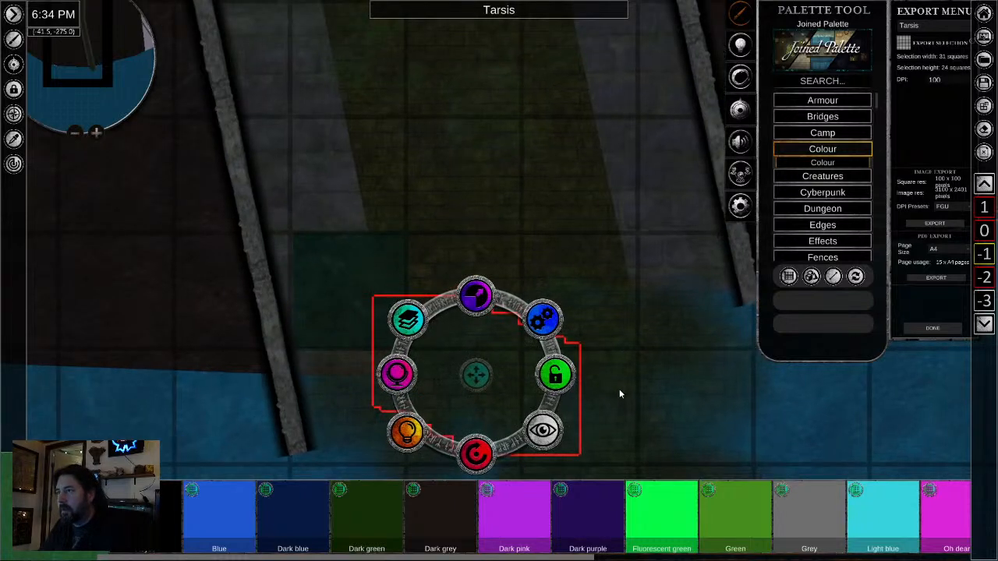
pyautogui.click(329, 281)
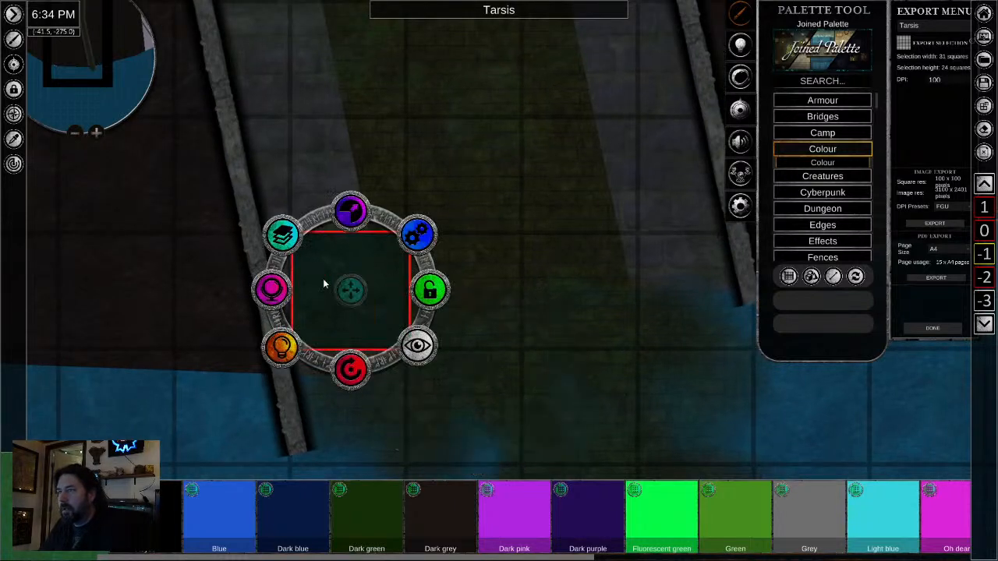
pyautogui.click(268, 286)
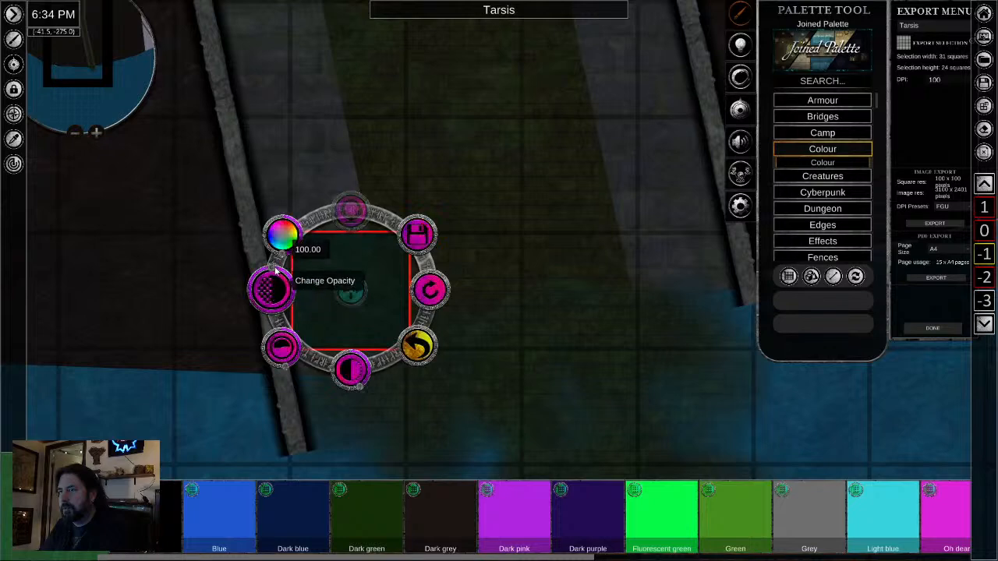
pyautogui.click(487, 376)
# - Move the recoloured tile off the tunnel floor into the black area beyond the bay's edge
pyautogui.scroll(-2, 621, 428)
pyautogui.click(535, 251)
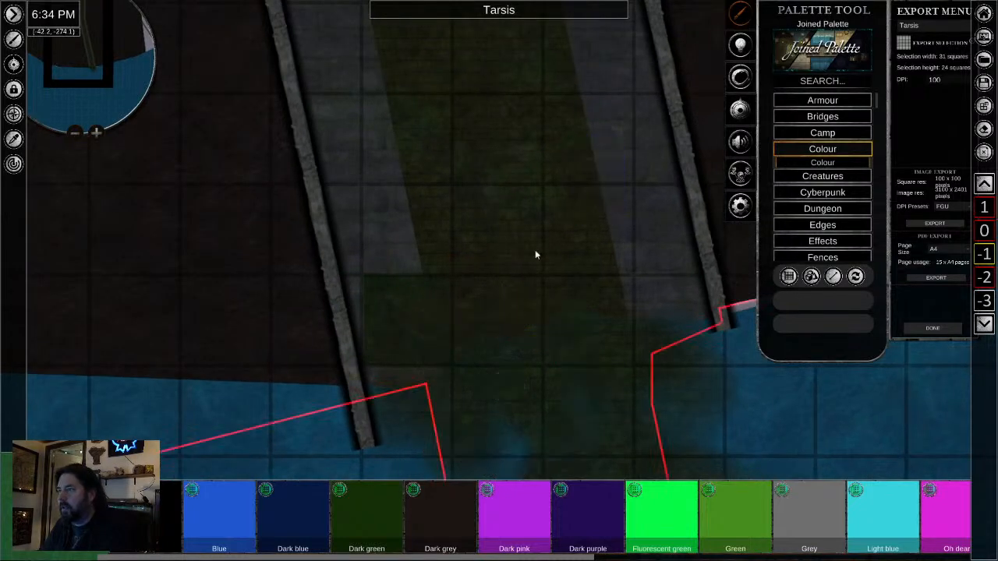
pyautogui.click(417, 320)
pyautogui.moveTo(417, 321); pyautogui.dragTo(246, 324)
pyautogui.scroll(-1, 247, 326)
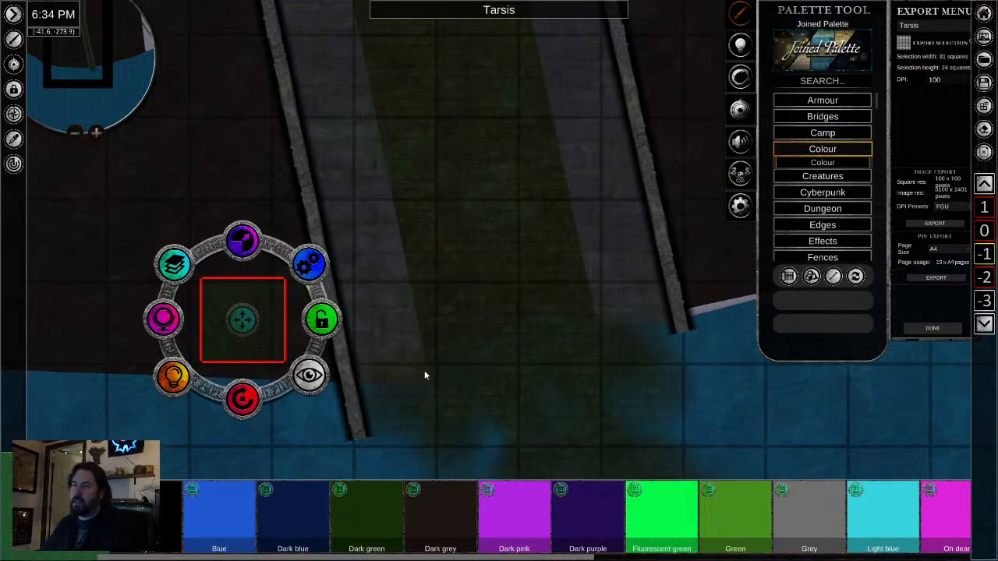
pyautogui.scroll(-2, 426, 374)
pyautogui.moveTo(427, 332); pyautogui.dragTo(438, 139)
pyautogui.moveTo(423, 254); pyautogui.dragTo(438, 130)
pyautogui.scroll(-3, 427, 159)
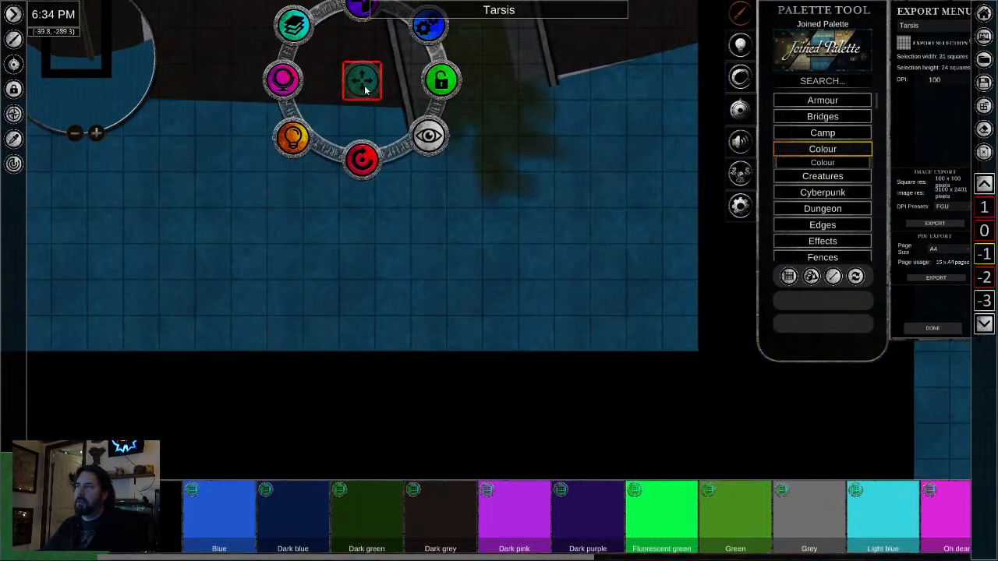
pyautogui.moveTo(361, 85); pyautogui.dragTo(330, 413)
pyautogui.scroll(3, 350, 411)
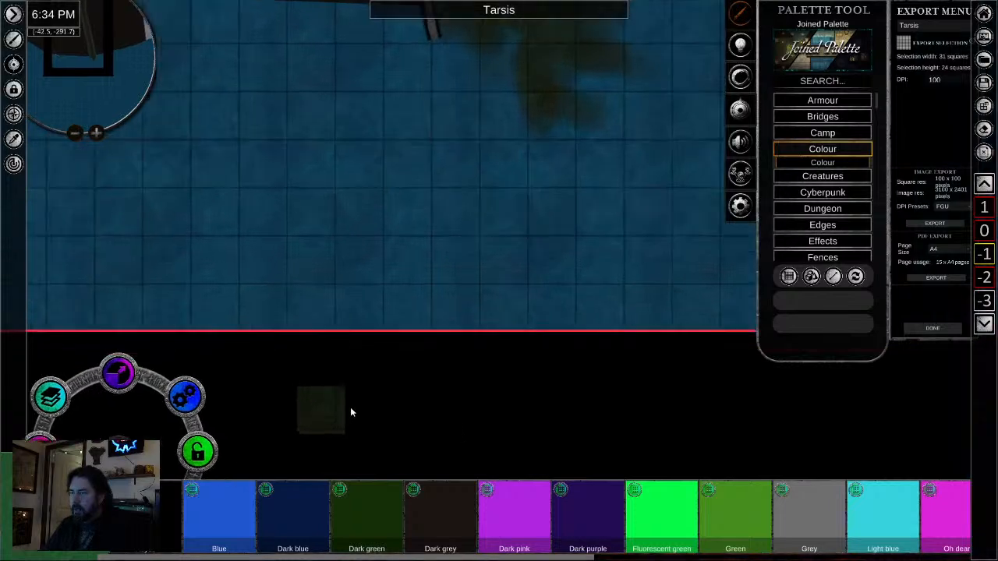
pyautogui.scroll(1, 350, 408)
pyautogui.click(297, 412)
pyautogui.moveTo(296, 412); pyautogui.dragTo(275, 407)
pyautogui.click(482, 411)
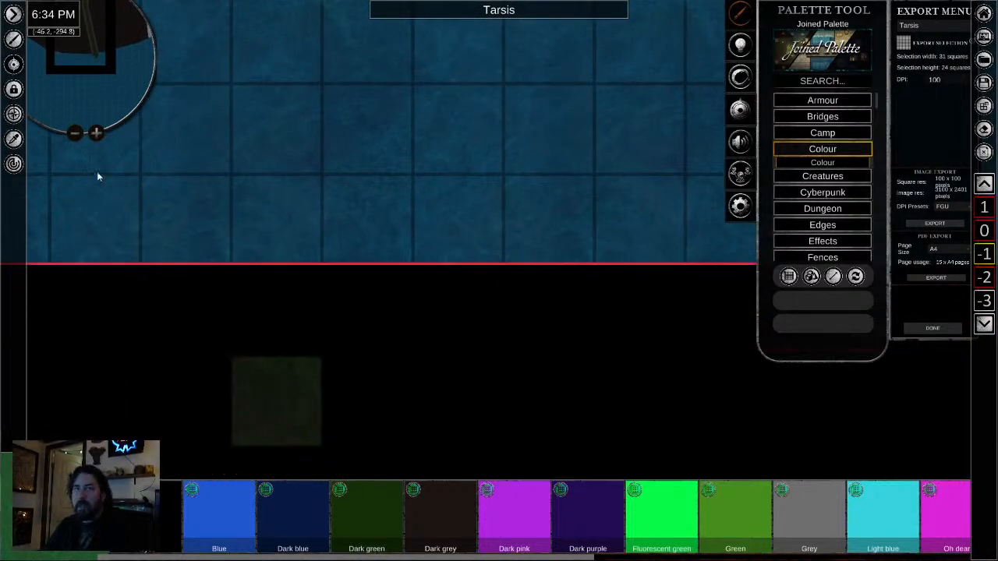
# - Sample the recoloured tile in the black area with the eyedropper and switch to brush placement
pyautogui.click(19, 140)
pyautogui.click(281, 414)
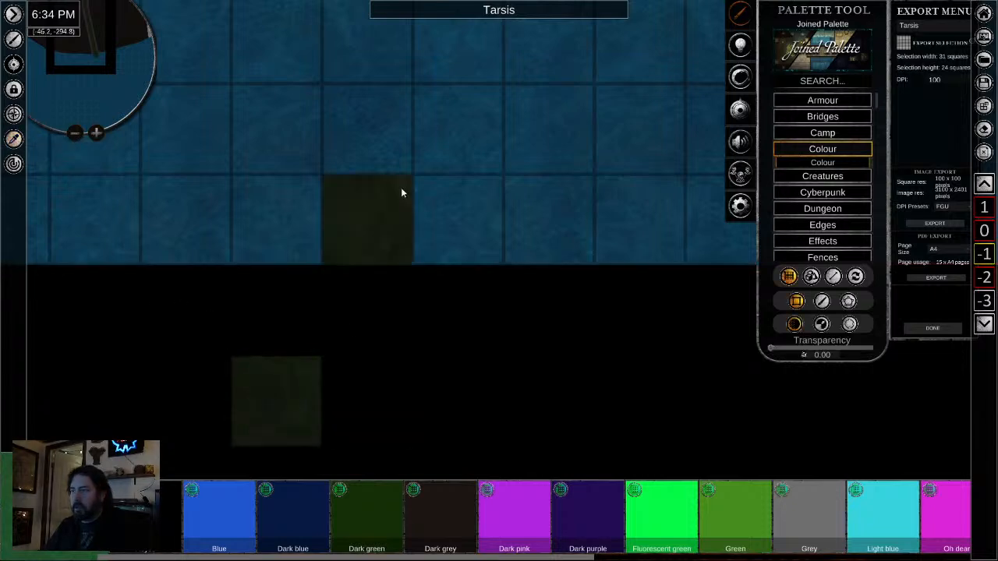
pyautogui.moveTo(549, 156); pyautogui.dragTo(349, 505)
pyautogui.scroll(-4, 403, 226)
pyautogui.scroll(-2, 402, 257)
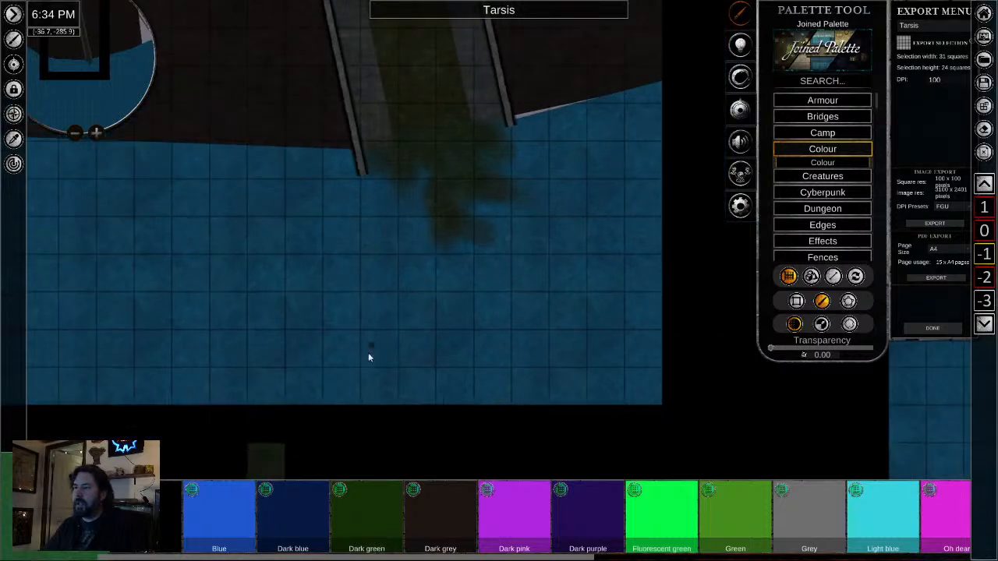
pyautogui.moveTo(369, 356); pyautogui.dragTo(363, 251)
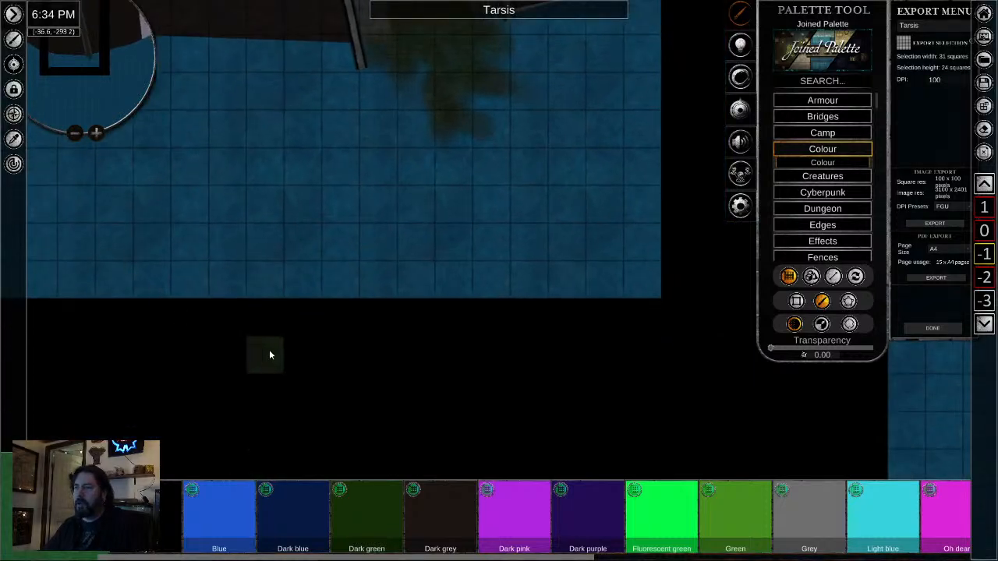
pyautogui.moveTo(373, 176); pyautogui.dragTo(339, 352)
pyautogui.scroll(5, 360, 190)
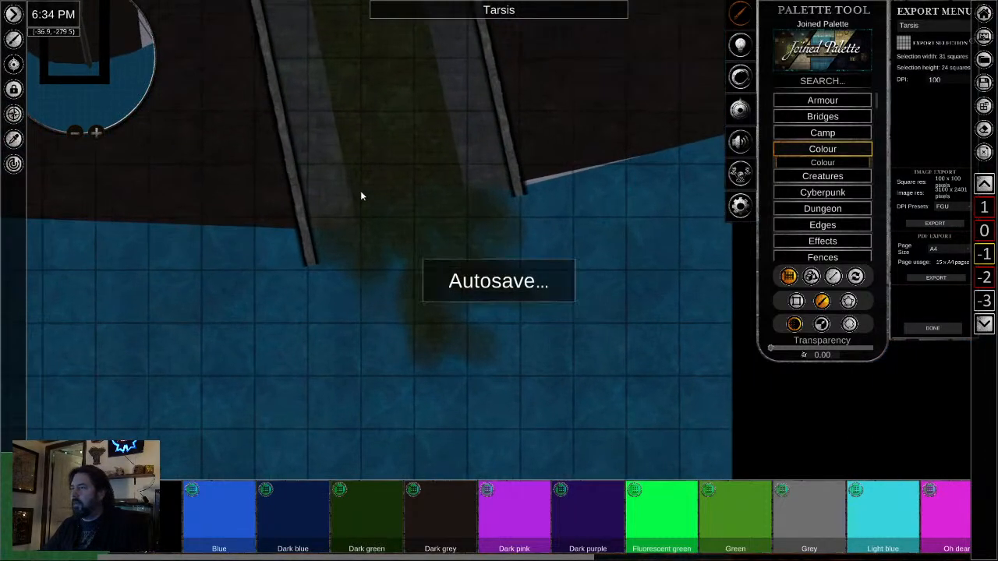
pyautogui.click(822, 302)
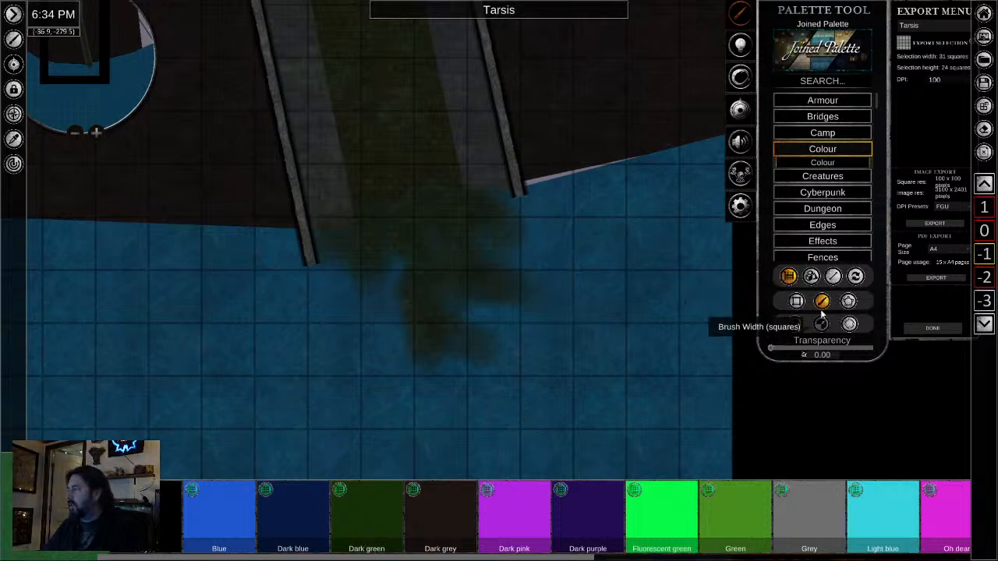
# - Brush murky green strokes from the tunnel mouth into the bay at 0.68 transparency and 1.28 brush width
pyautogui.moveTo(770, 353); pyautogui.dragTo(840, 352)
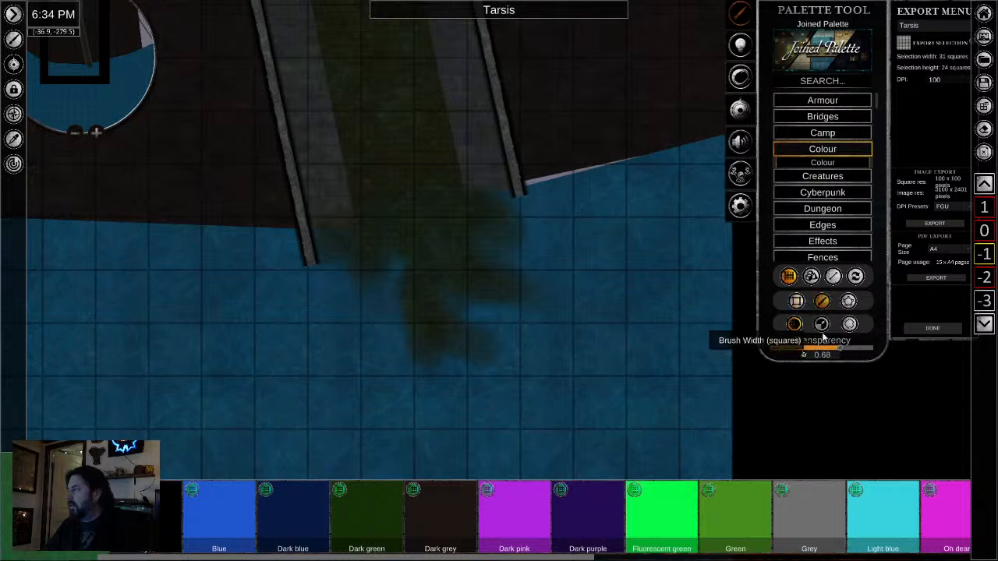
pyautogui.click(822, 301)
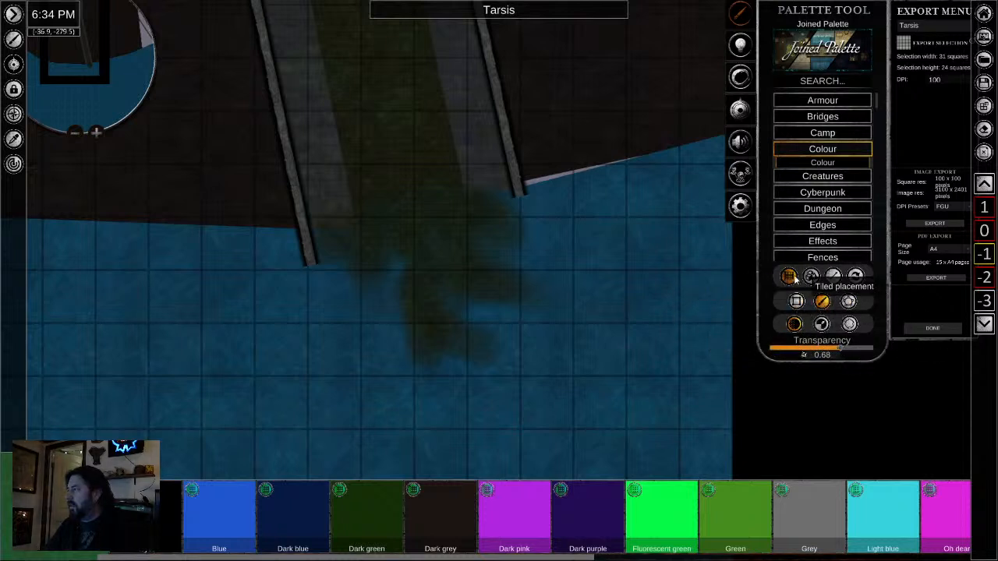
pyautogui.click(796, 301)
pyautogui.click(822, 323)
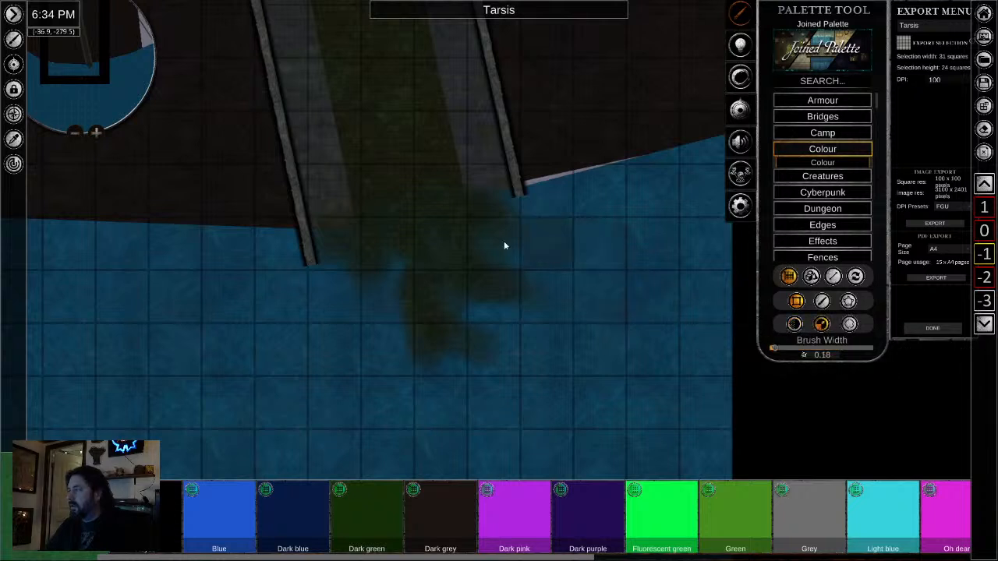
pyautogui.moveTo(776, 353); pyautogui.dragTo(873, 352)
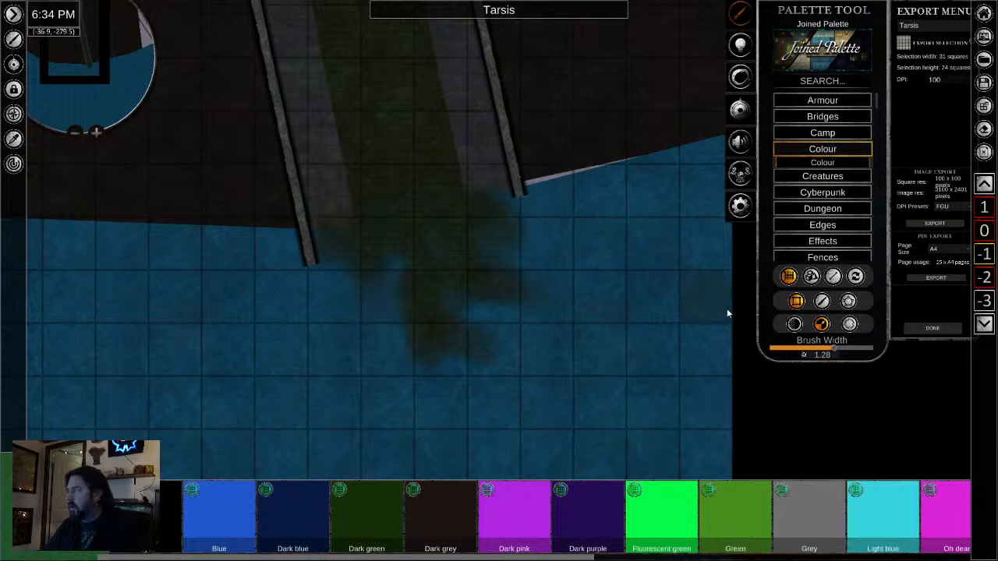
pyautogui.click(822, 301)
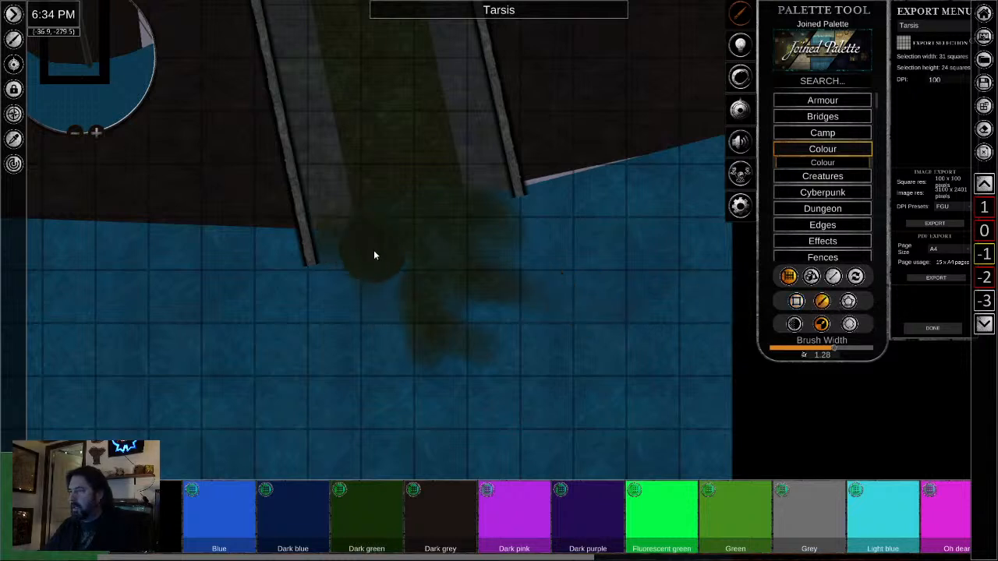
pyautogui.moveTo(374, 255); pyautogui.dragTo(386, 336)
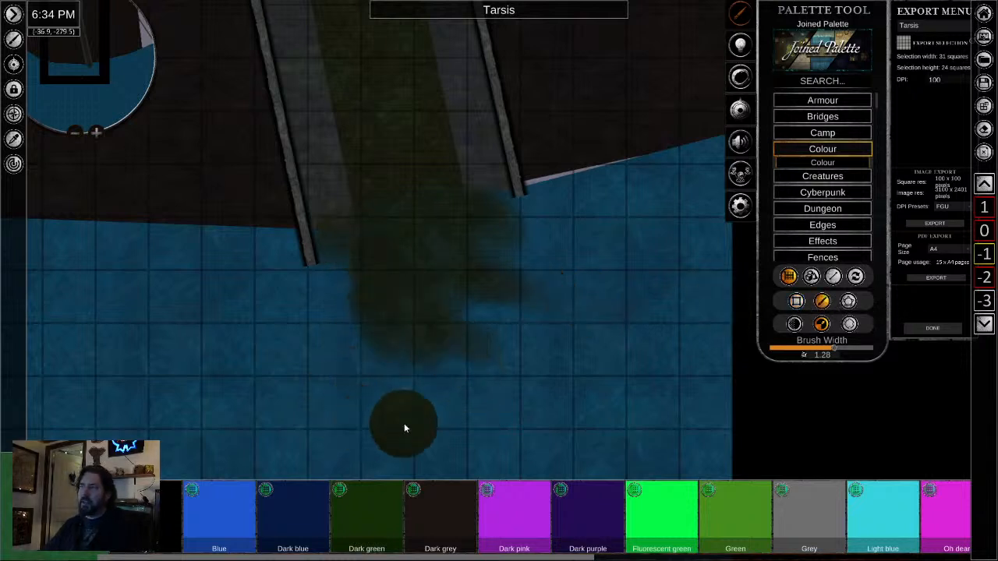
pyautogui.moveTo(404, 425)
pyautogui.mouseDown()
pyautogui.moveTo(374, 321)
pyautogui.moveTo(454, 453)
pyautogui.mouseUp()
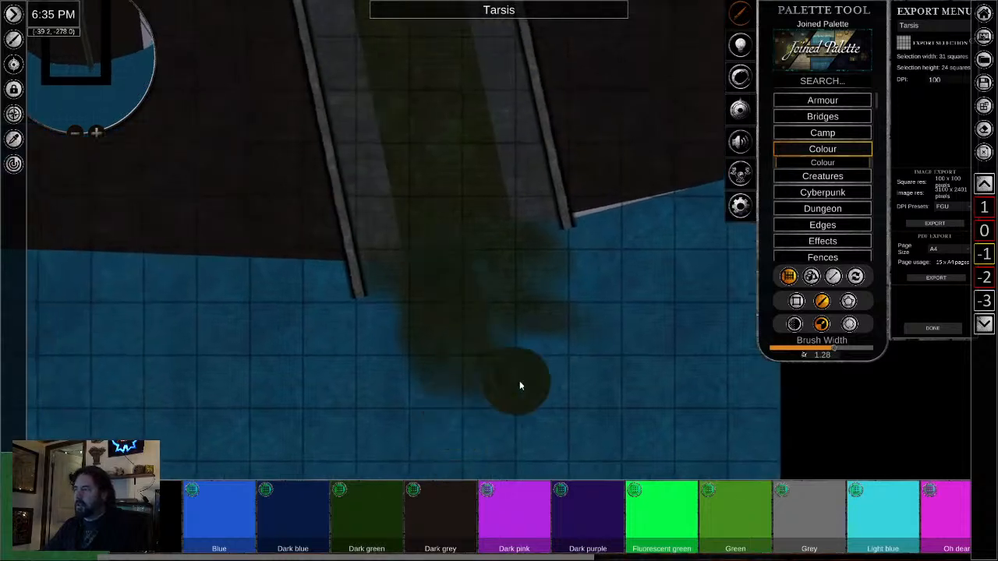
# - Raise the placement brush's transparency to 0.71
pyautogui.scroll(4, 518, 301)
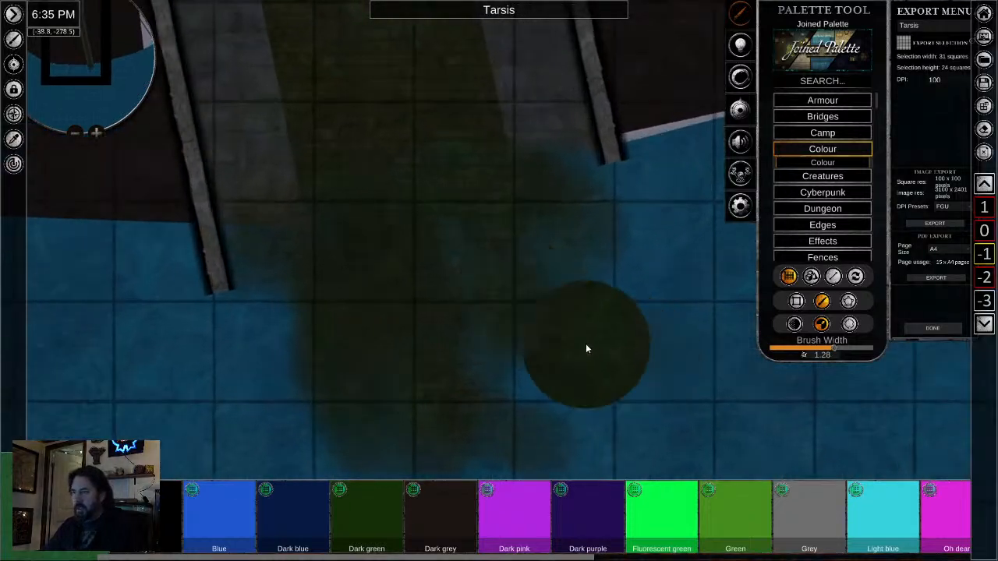
pyautogui.click(796, 301)
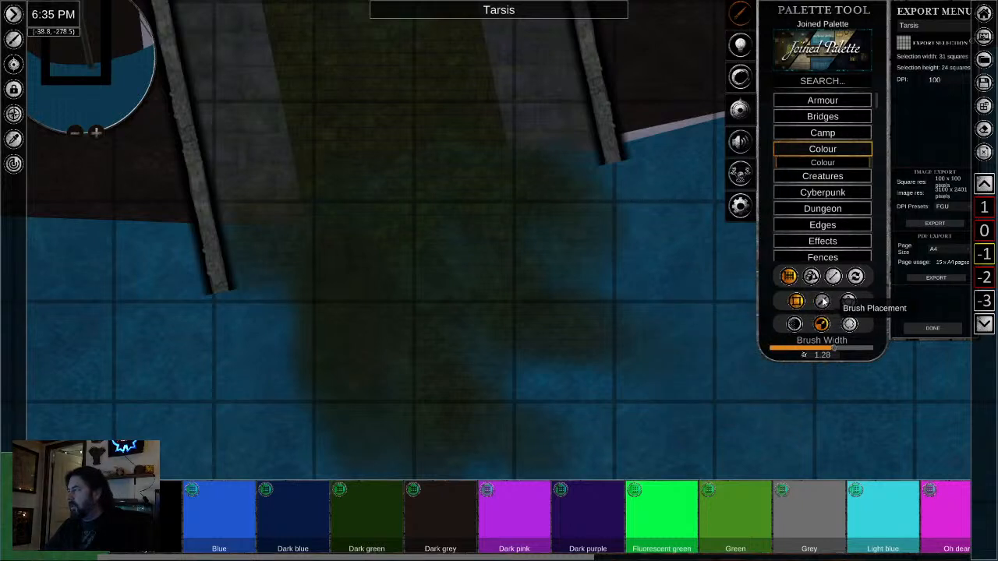
pyautogui.click(822, 301)
pyautogui.click(794, 323)
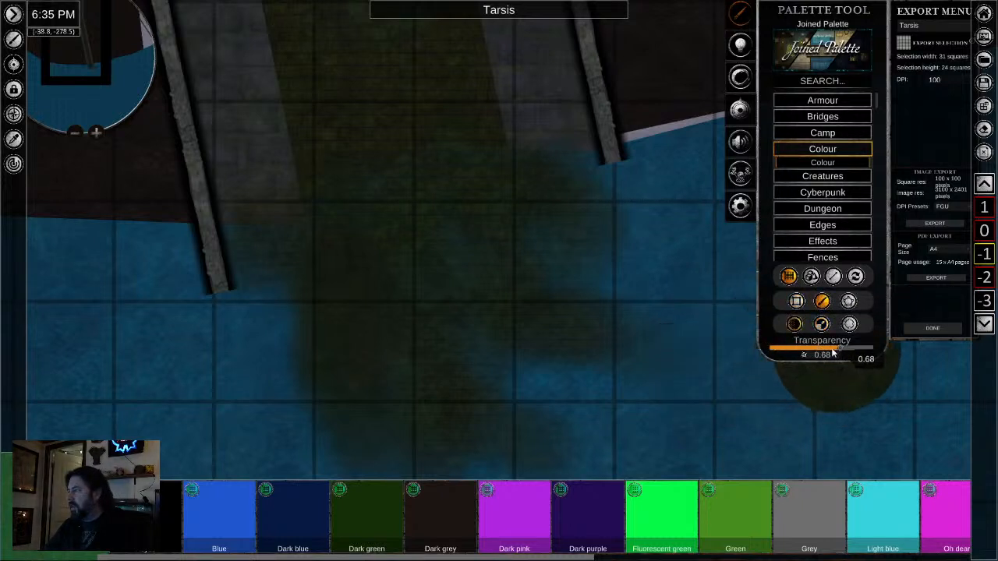
pyautogui.click(823, 324)
pyautogui.moveTo(835, 350)
pyautogui.mouseDown()
pyautogui.moveTo(814, 352)
pyautogui.moveTo(842, 350)
pyautogui.mouseUp()
pyautogui.click(794, 324)
pyautogui.click(813, 348)
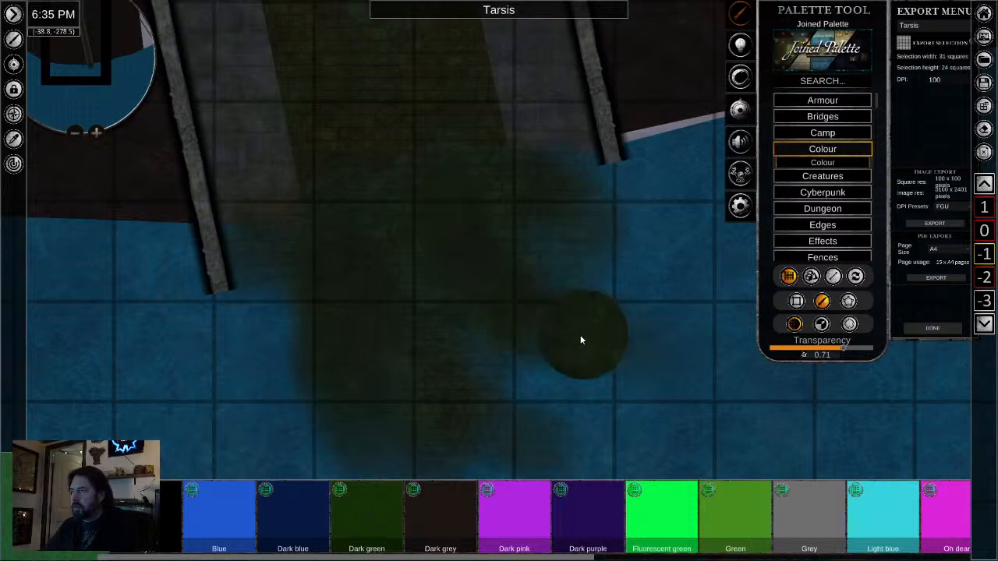
# - Leave the brush and delete the green patches at the plume's far end and beside the right-hand tunnel wall
pyautogui.scroll(2, 534, 364)
pyautogui.rightClick(534, 365)
pyautogui.click(433, 410)
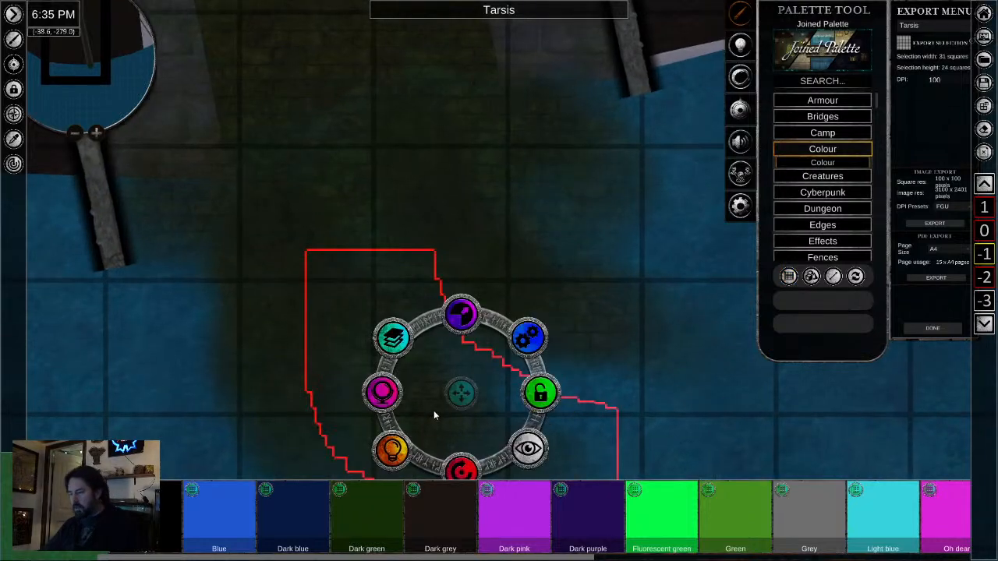
pyautogui.press('Delete')
pyautogui.click(583, 322)
pyautogui.press('Delete')
pyautogui.click(575, 162)
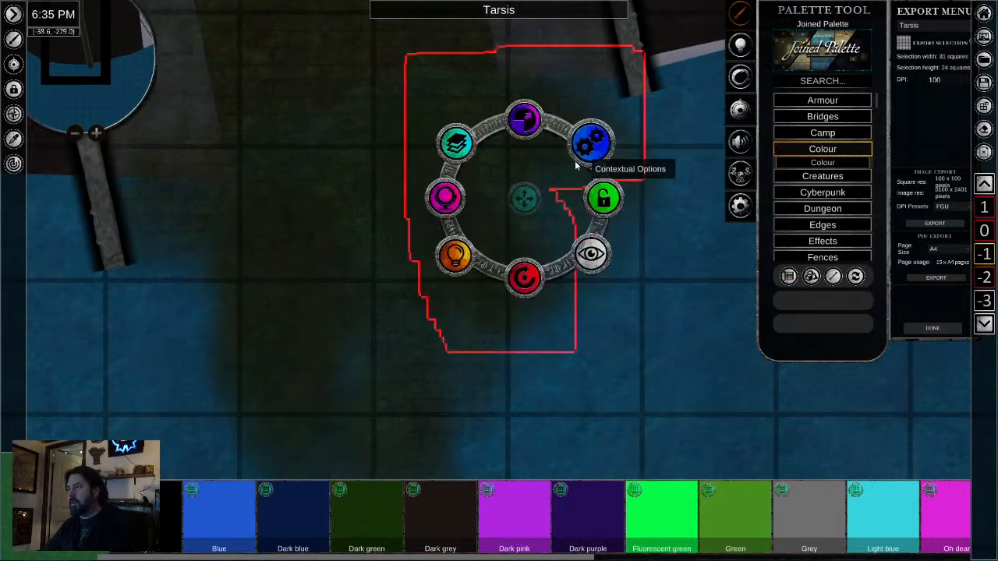
pyautogui.scroll(-2, 574, 329)
pyautogui.press('Delete')
# - Delete the overlapping green patches in the plume's lower middle and along its right side
pyautogui.click(431, 349)
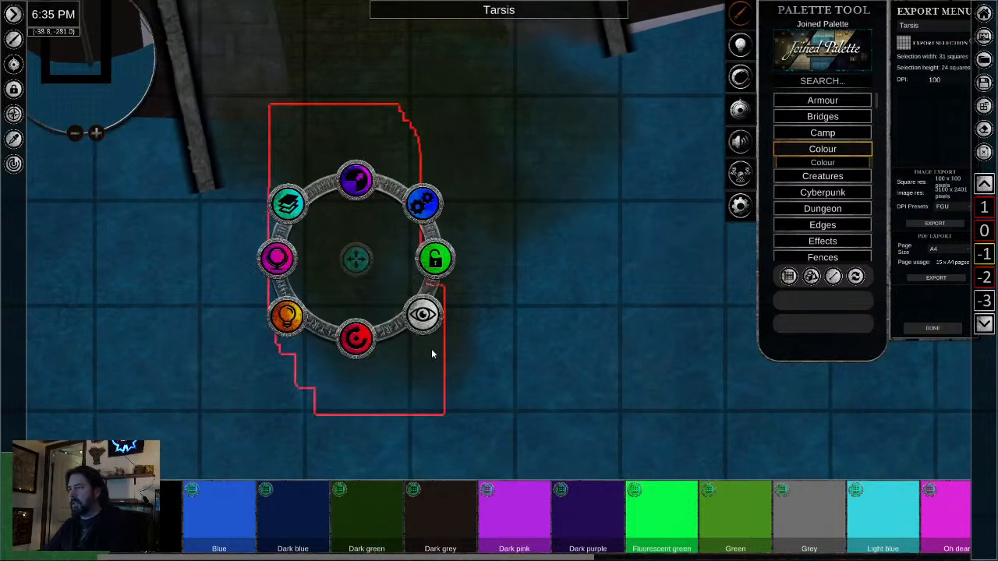
pyautogui.press('Delete')
pyautogui.click(441, 354)
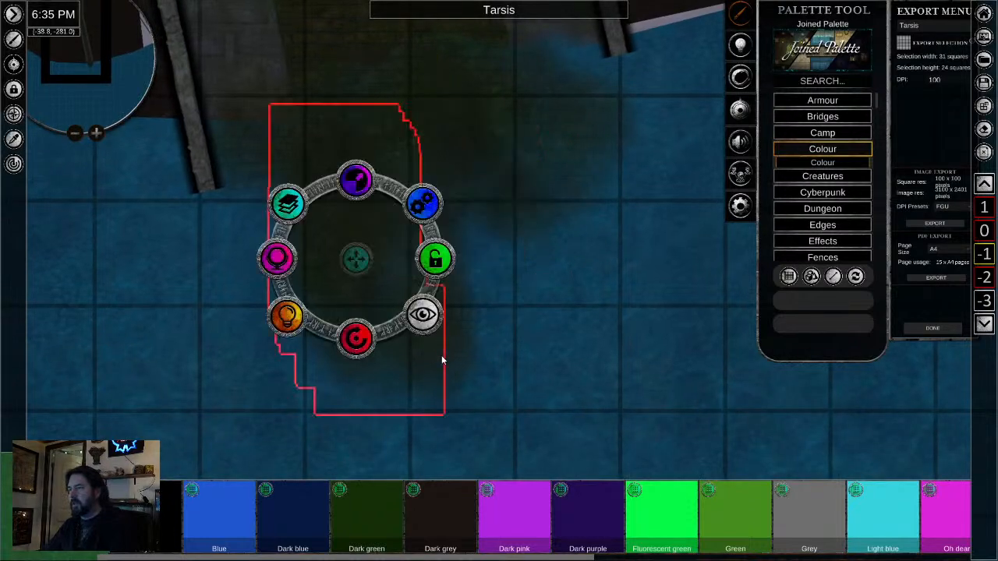
pyautogui.press('Delete')
pyautogui.click(455, 349)
pyautogui.press('Delete')
pyautogui.click(527, 204)
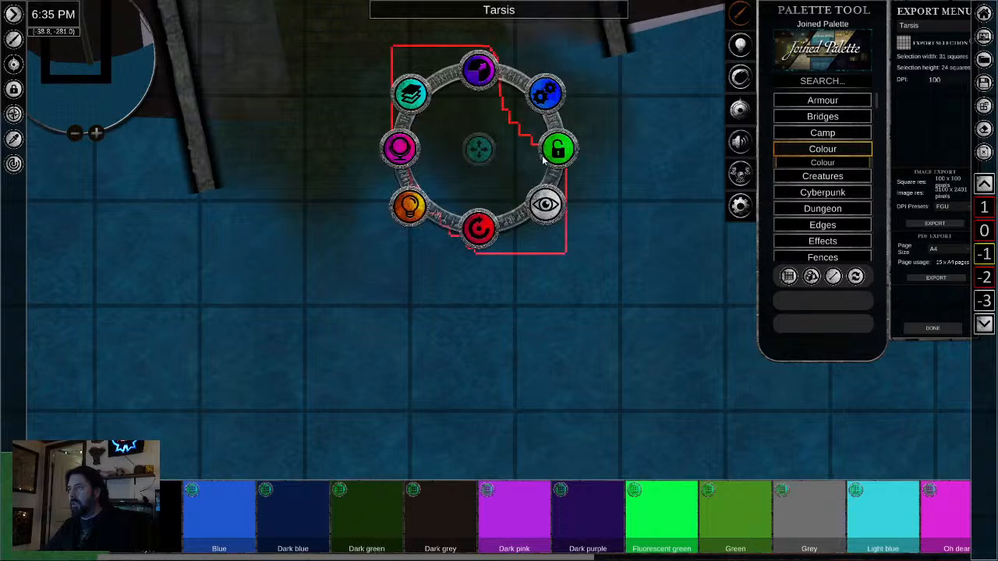
pyautogui.press('Delete')
# - Delete the green patches spilling into the water near the end of the left-hand tunnel wall
pyautogui.moveTo(398, 219); pyautogui.dragTo(388, 322)
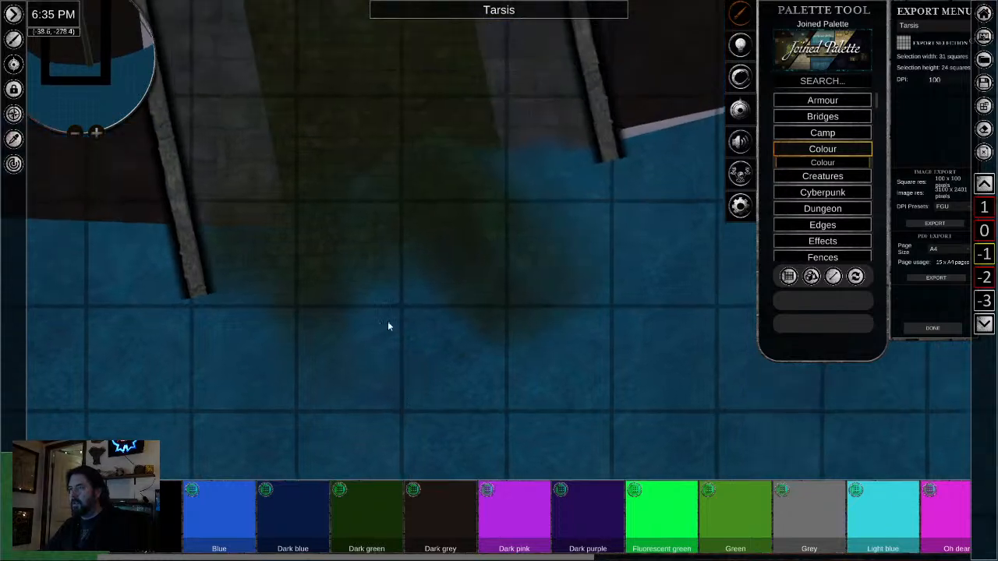
pyautogui.click(310, 294)
pyautogui.press('Delete')
pyautogui.click(304, 340)
pyautogui.press('Delete')
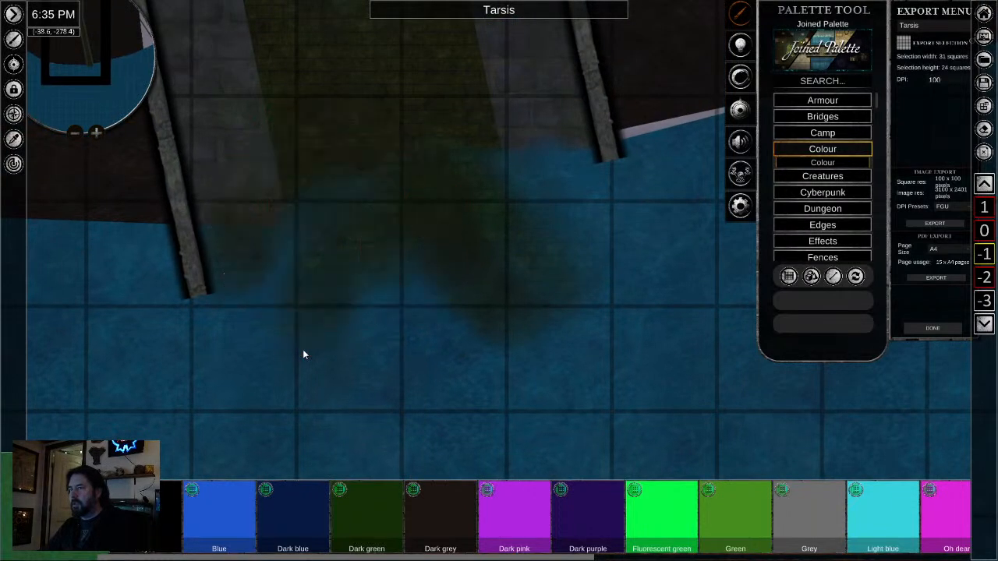
pyautogui.scroll(-1, 309, 352)
pyautogui.click(330, 313)
pyautogui.press('Delete')
pyautogui.click(321, 336)
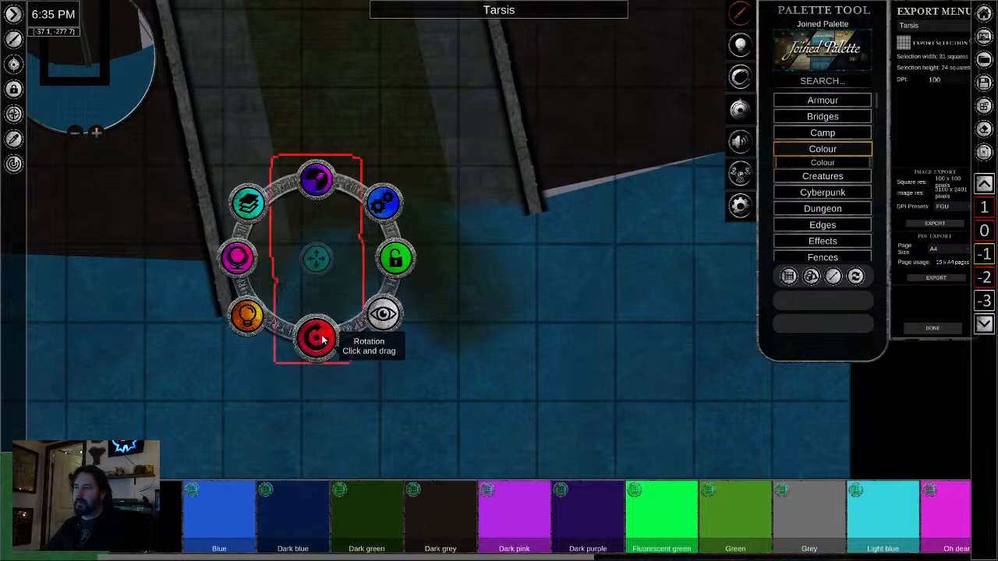
pyautogui.press('Delete')
# - Delete the green patches in the water across the centre and right of the tunnel mouth
pyautogui.click(453, 290)
pyautogui.press('Delete')
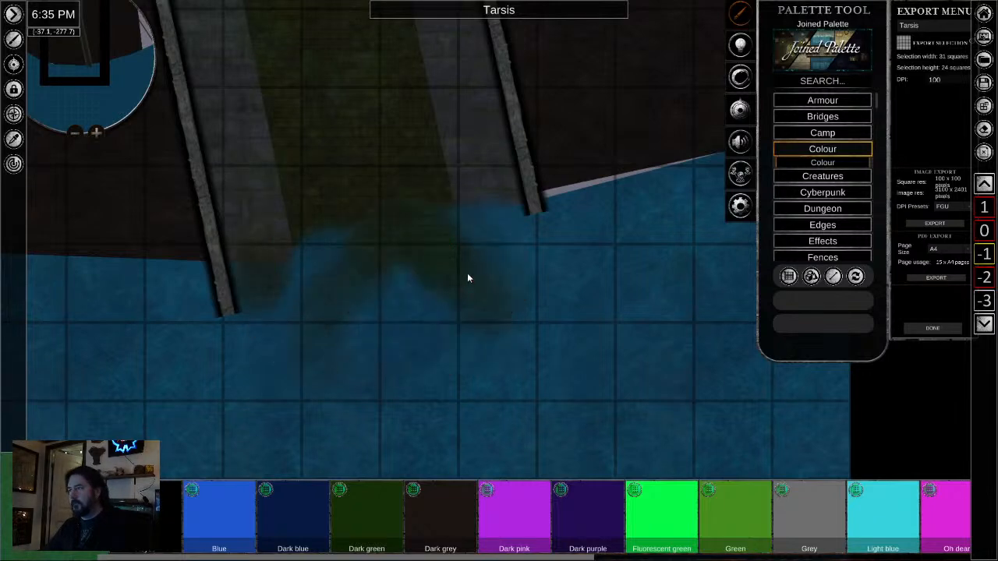
pyautogui.click(467, 273)
pyautogui.press('Delete')
pyautogui.click(443, 278)
pyautogui.press('Delete')
pyautogui.click(390, 271)
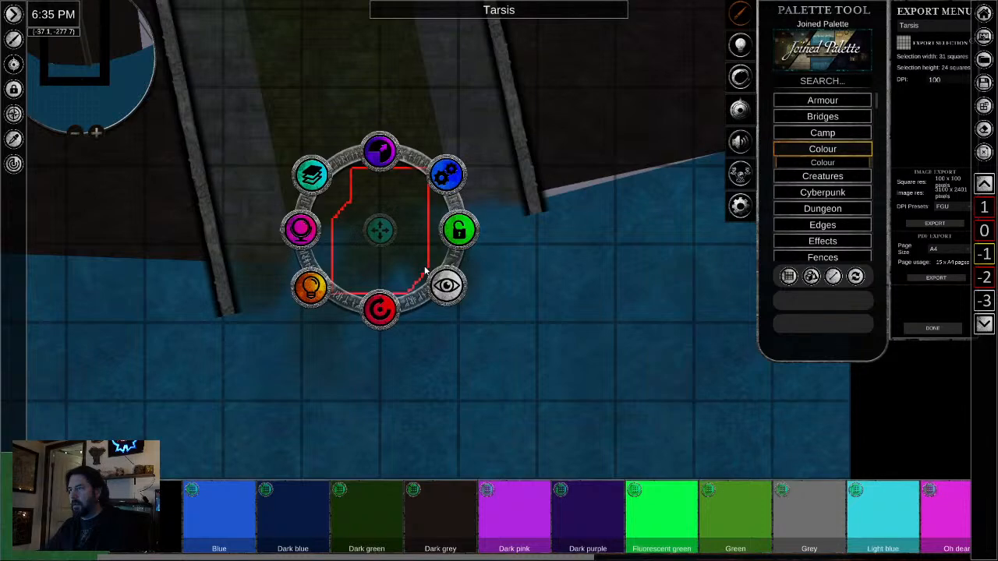
pyautogui.press('Delete')
pyautogui.click(352, 271)
pyautogui.press('Delete')
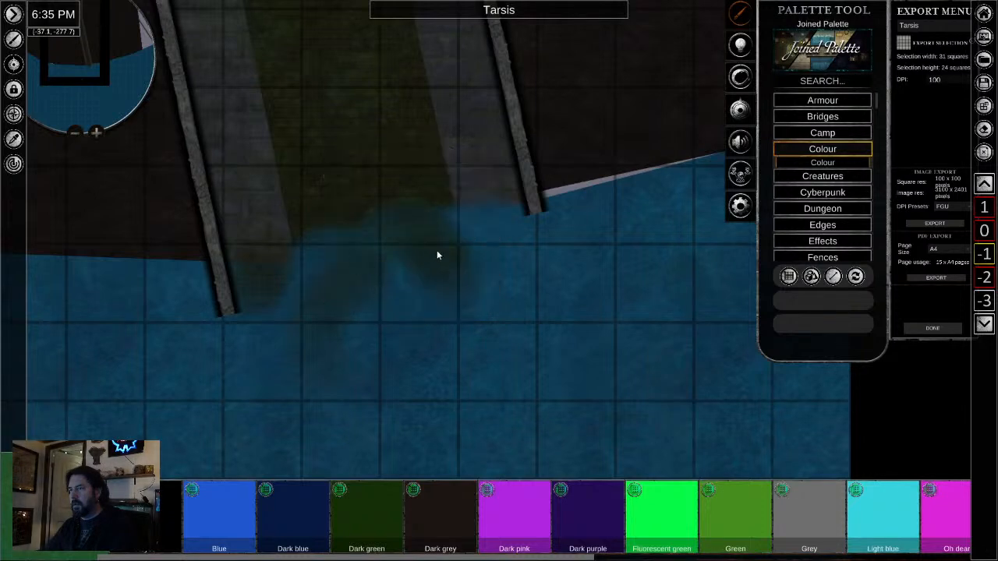
pyautogui.click(463, 255)
pyautogui.press('Delete')
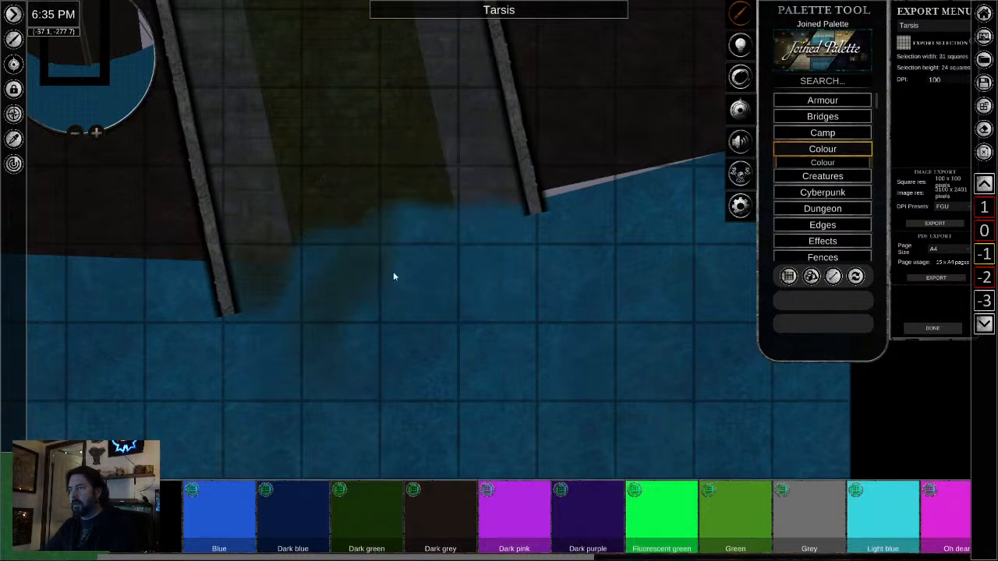
# - Delete the faint green patches just inside and below the left-hand wall's end
pyautogui.click(332, 320)
pyautogui.press('Delete')
pyautogui.click(262, 283)
pyautogui.press('Delete')
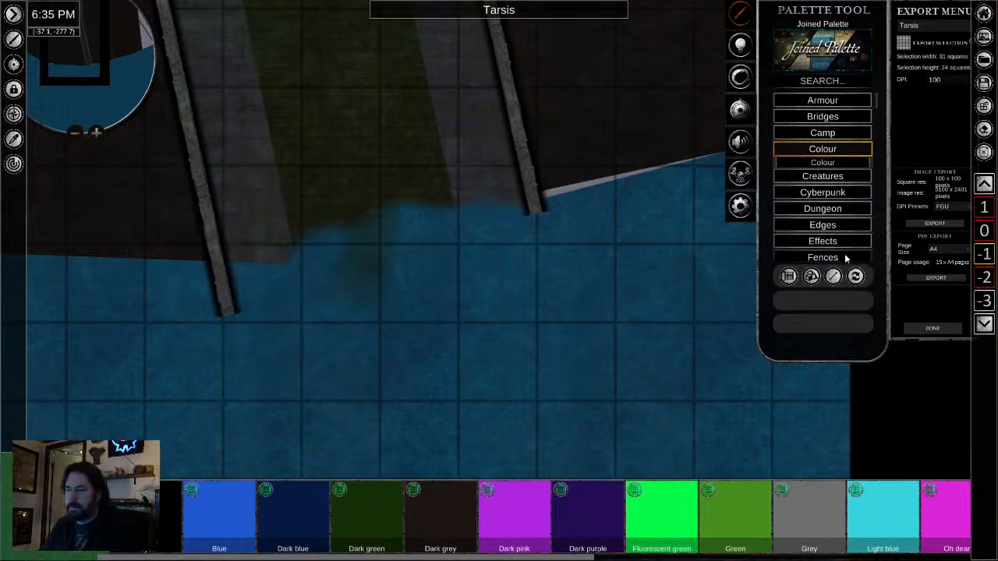
# - Pick the custom green tile and brush strokes from the sewage channel's end into the bay at 0.71 transparency
pyautogui.click(152, 516)
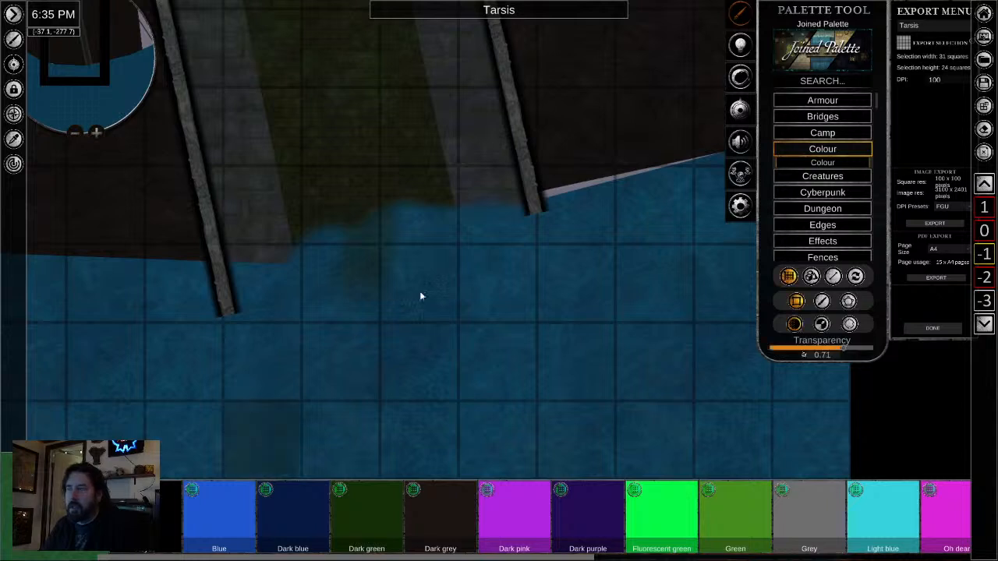
pyautogui.click(822, 301)
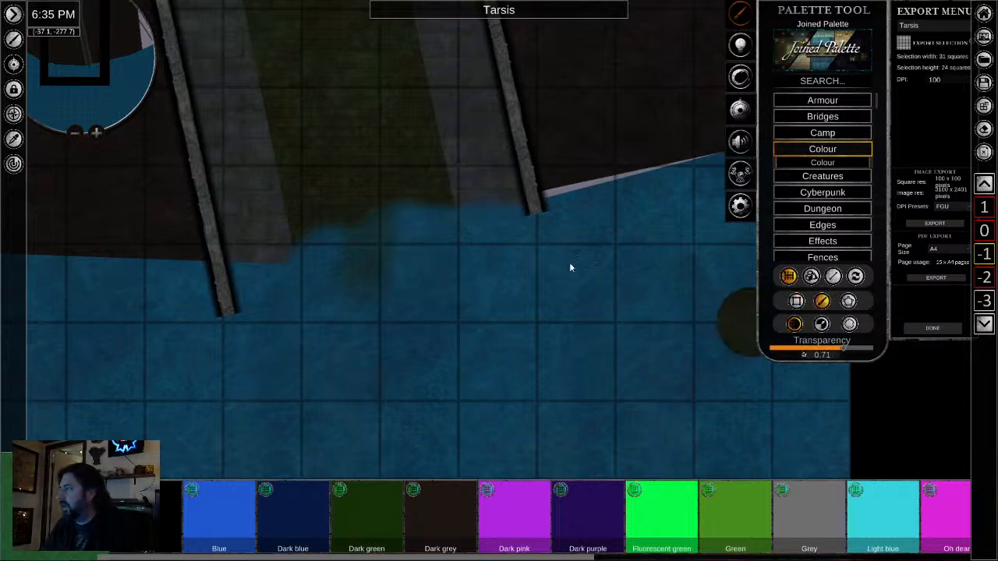
pyautogui.moveTo(374, 223)
pyautogui.mouseDown()
pyautogui.moveTo(360, 291)
pyautogui.moveTo(423, 358)
pyautogui.moveTo(401, 246)
pyautogui.moveTo(432, 310)
pyautogui.mouseUp()
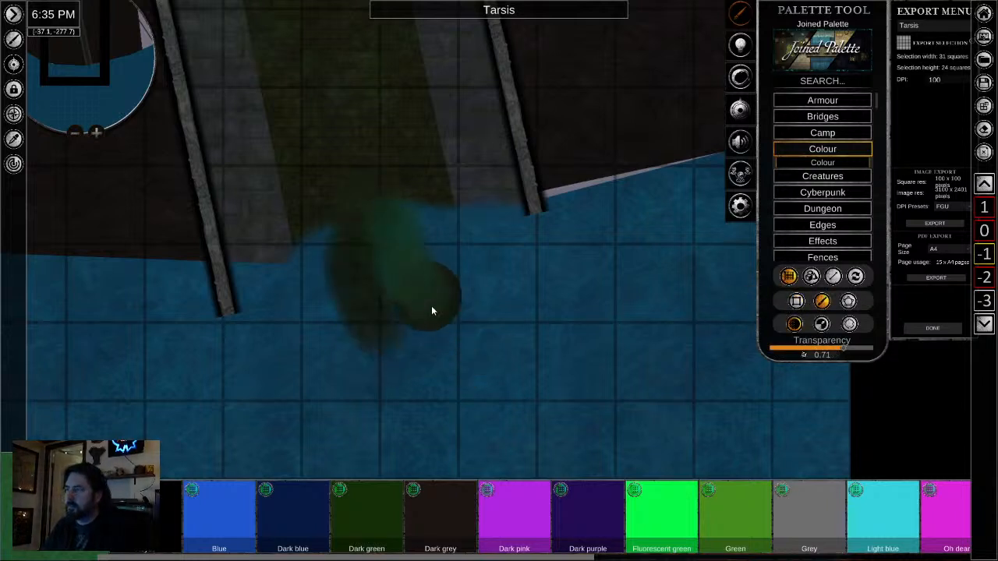
# - Raise the transparency to 0.87 and brush fainter green strokes curving from the tunnel mouth across the bay
pyautogui.moveTo(842, 349); pyautogui.dragTo(857, 351)
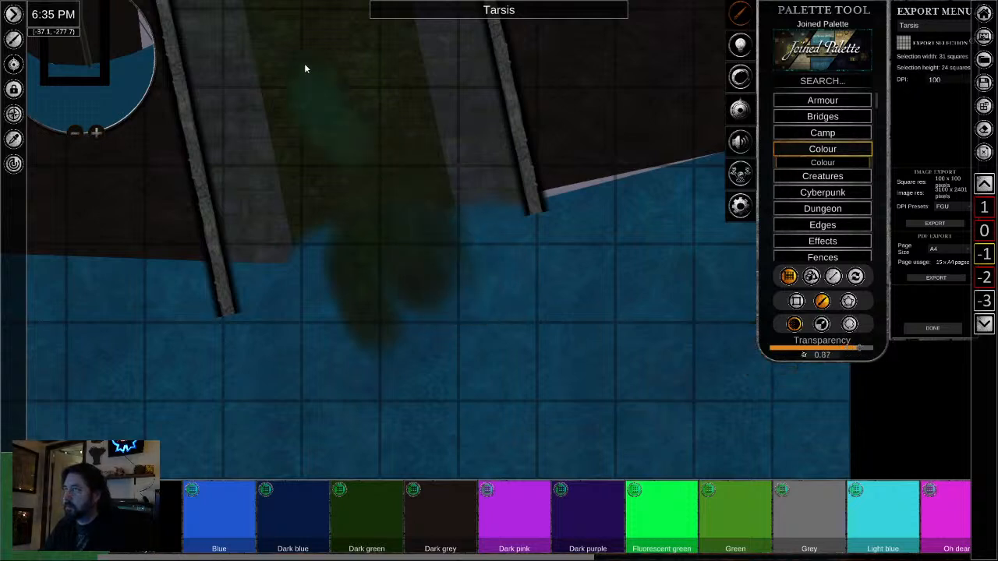
pyautogui.moveTo(317, 201)
pyautogui.mouseDown()
pyautogui.moveTo(316, 265)
pyautogui.moveTo(336, 345)
pyautogui.moveTo(338, 323)
pyautogui.moveTo(322, 268)
pyautogui.moveTo(324, 344)
pyautogui.moveTo(422, 322)
pyautogui.moveTo(607, 362)
pyautogui.mouseUp()
pyautogui.moveTo(511, 316); pyautogui.dragTo(686, 311)
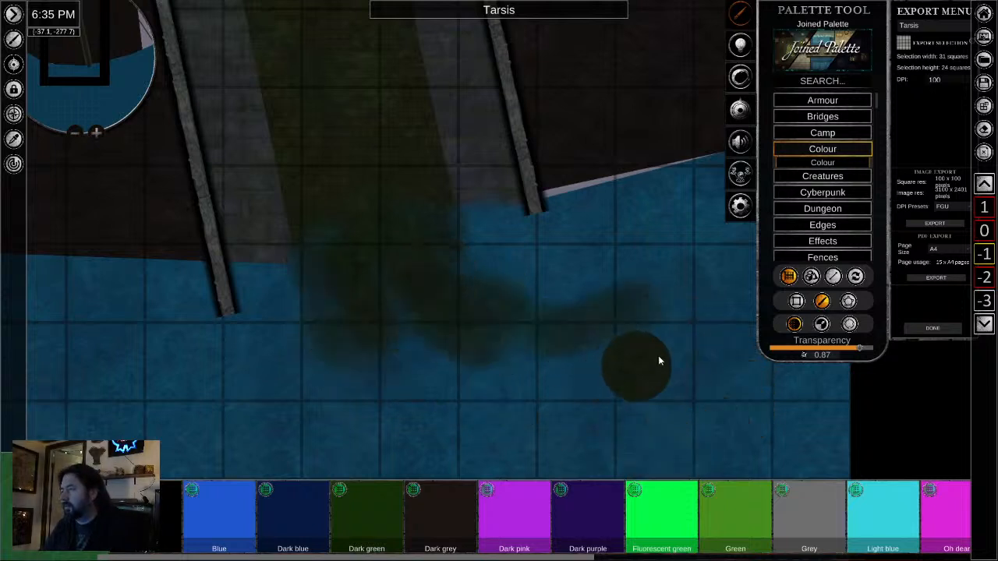
# - Narrow the brush width to 0.22 for finer sewage strokes and return to the transparency setting
pyautogui.click(821, 325)
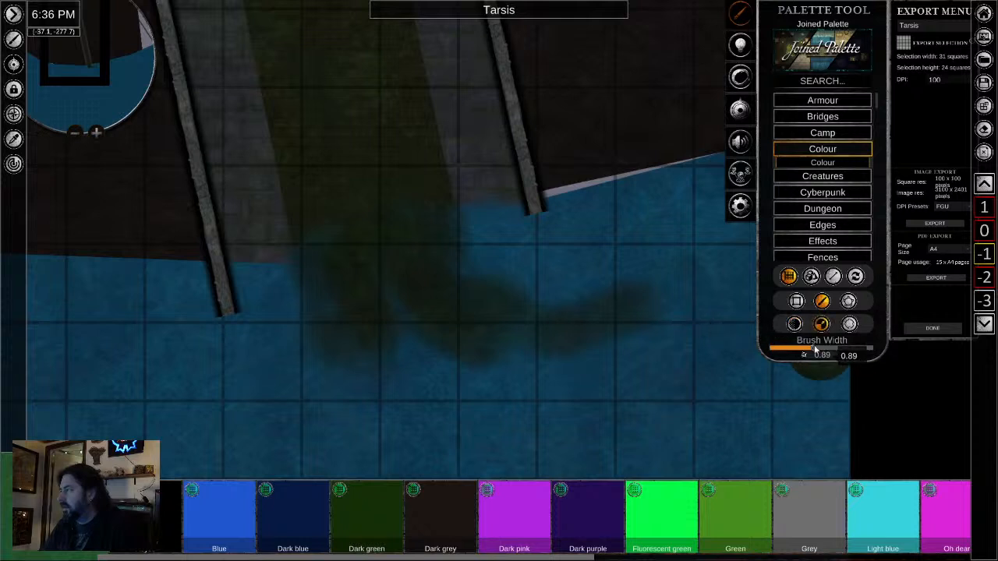
pyautogui.moveTo(845, 350); pyautogui.dragTo(782, 350)
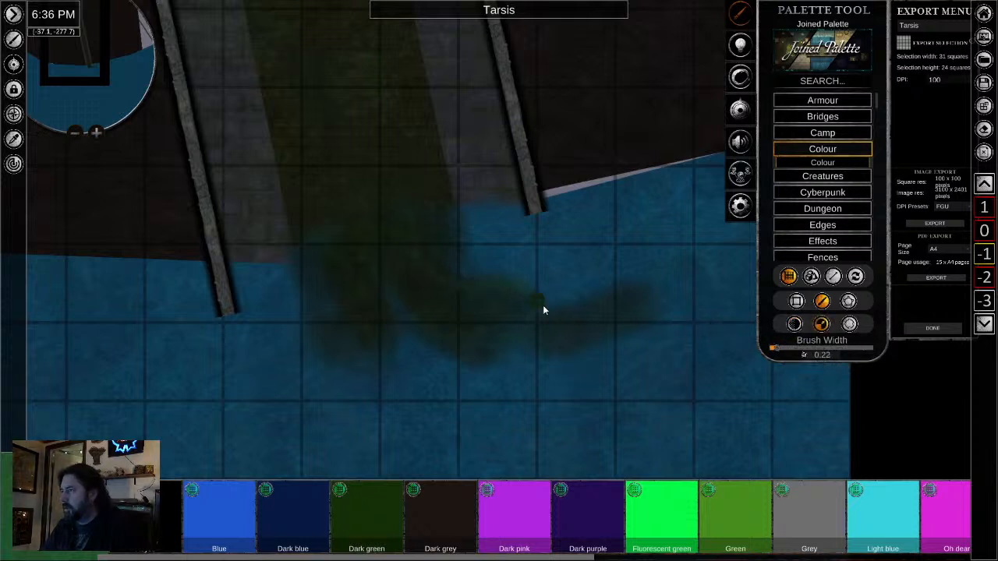
pyautogui.click(793, 325)
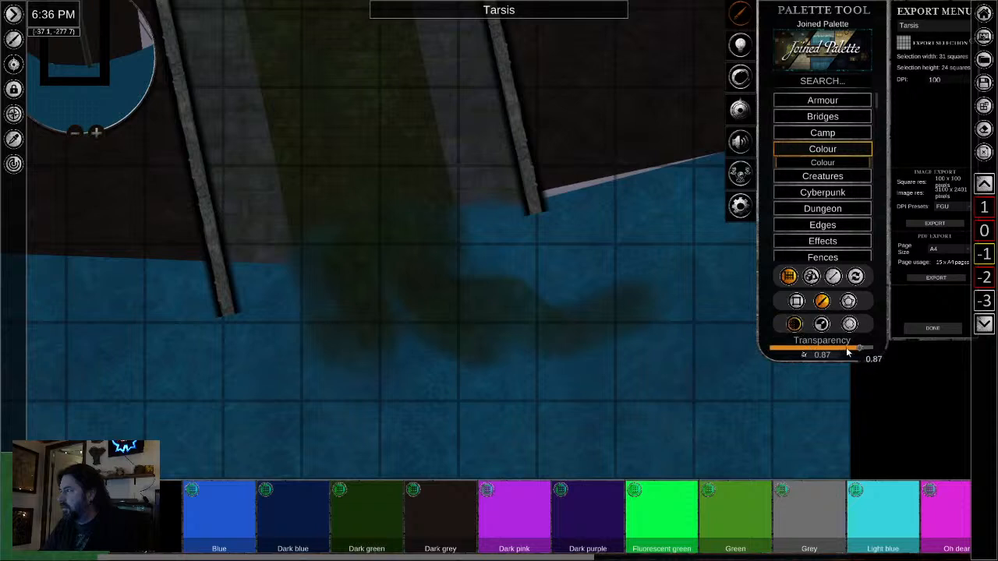
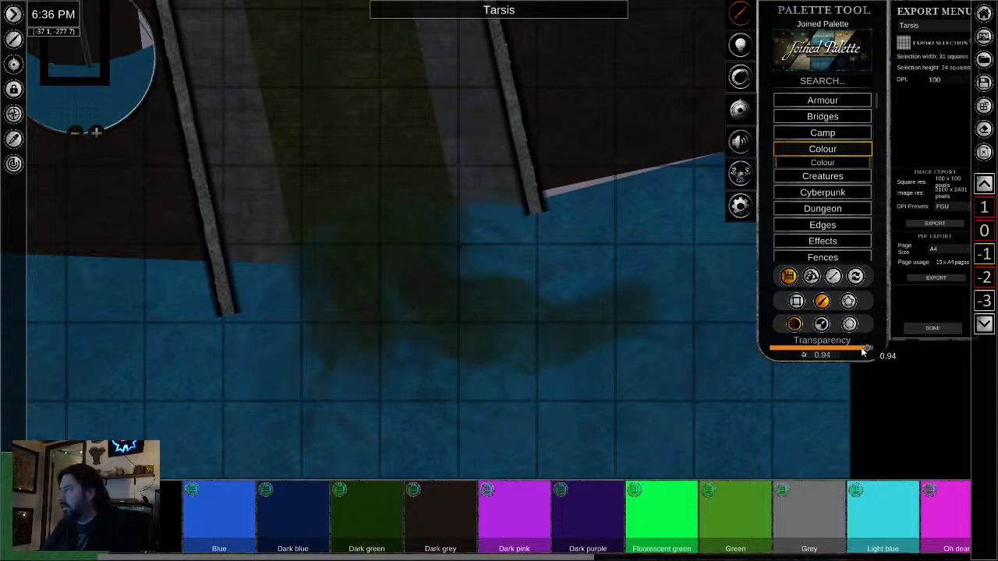
# - Set the green brush to 0.93 transparency and 0.48 width for faint sewage strokes at the plume's edge in the bay
pyautogui.moveTo(863, 354); pyautogui.dragTo(860, 354)
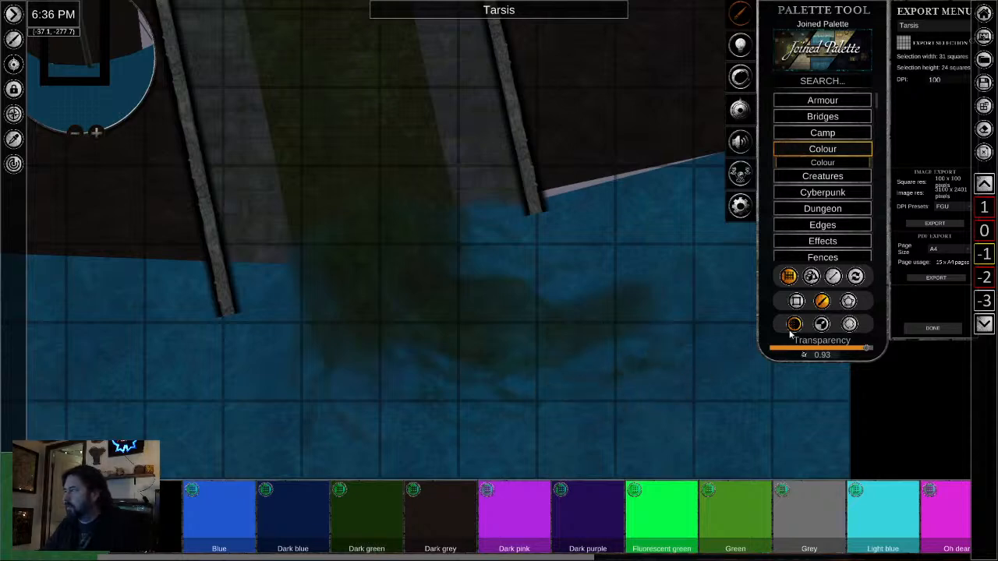
pyautogui.scroll(-3, 679, 386)
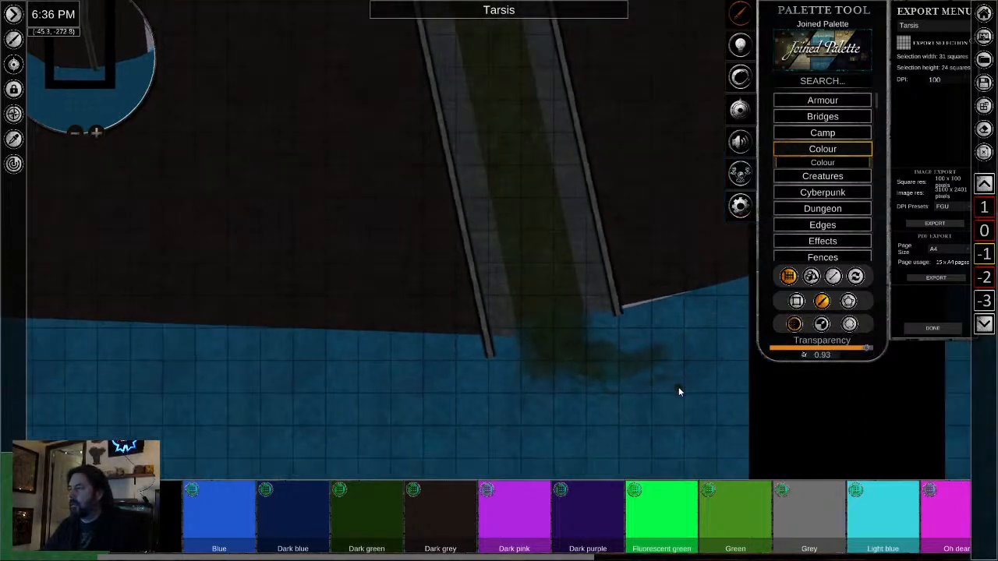
pyautogui.scroll(3, 678, 387)
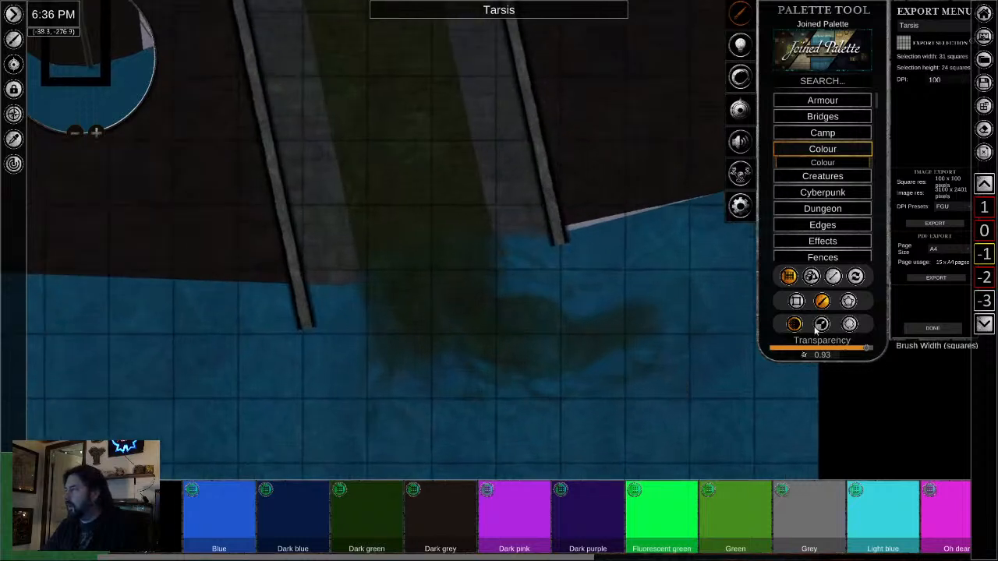
pyautogui.click(819, 326)
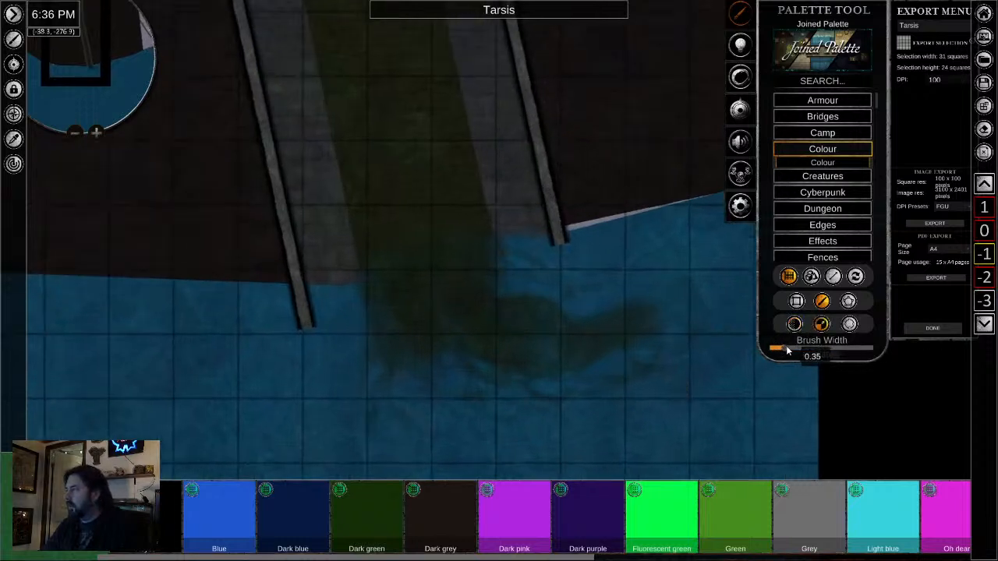
pyautogui.moveTo(787, 351); pyautogui.dragTo(804, 350)
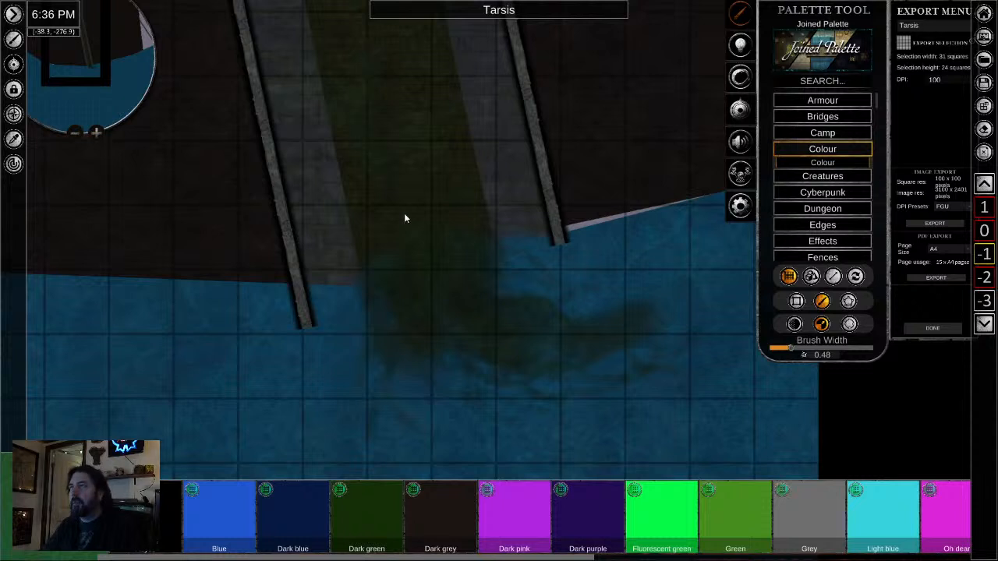
pyautogui.scroll(-2, 460, 289)
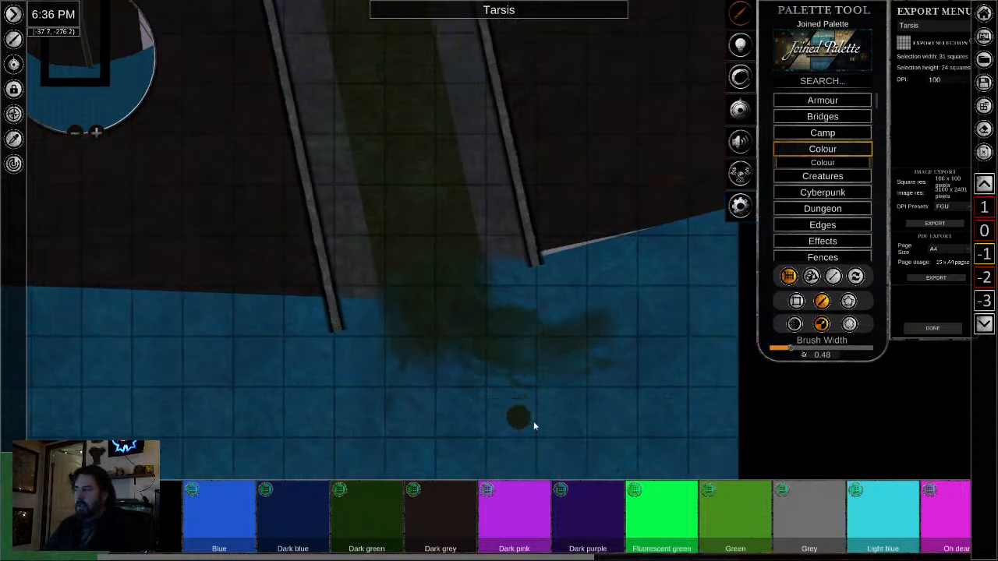
# - Pick the bay's blue water tile and set up a freehand brush at 0.94 transparency
pyautogui.click(13, 139)
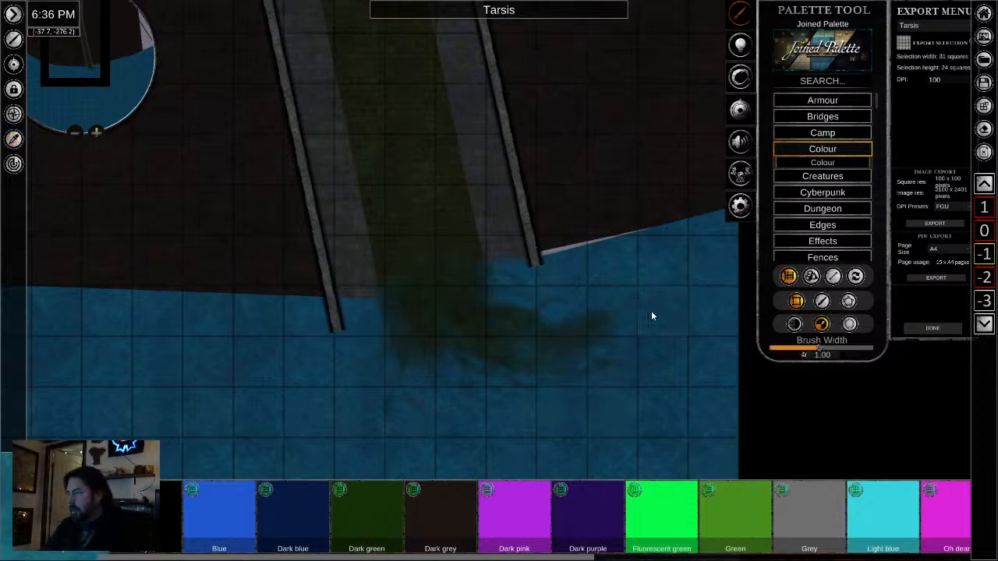
pyautogui.click(821, 301)
pyautogui.moveTo(586, 302)
pyautogui.mouseDown()
pyautogui.moveTo(516, 299)
pyautogui.moveTo(396, 378)
pyautogui.mouseUp()
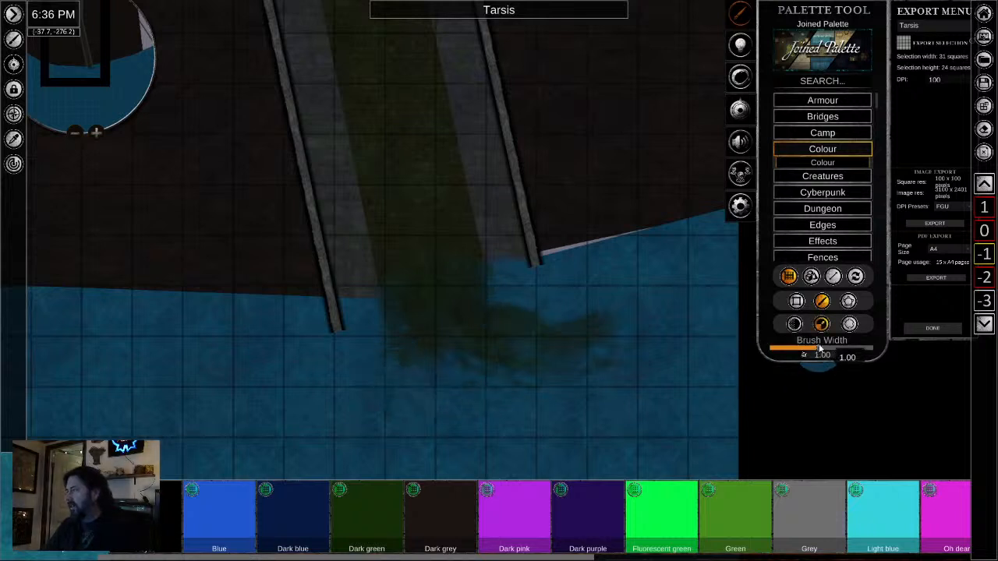
pyautogui.click(795, 325)
pyautogui.moveTo(774, 350); pyautogui.dragTo(867, 353)
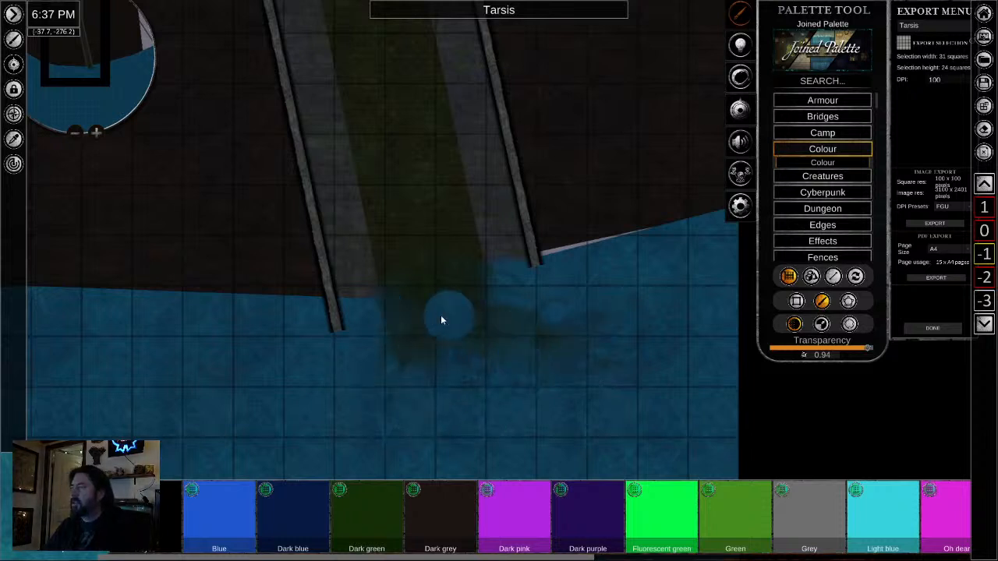
# - Brush faint blue water strokes over the sewage plume and channel end to fade them into the bay
pyautogui.scroll(-2, 472, 395)
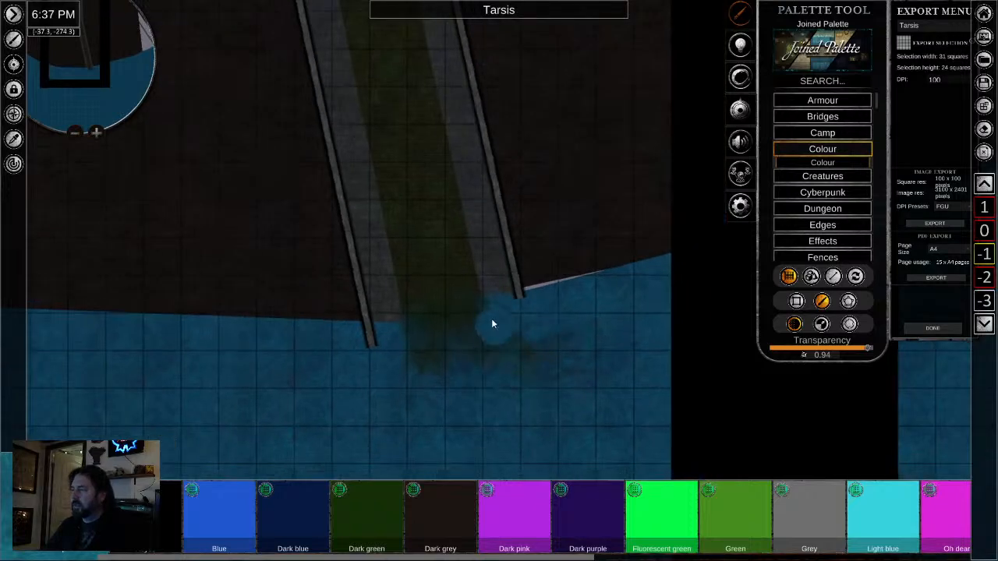
pyautogui.scroll(-3, 459, 404)
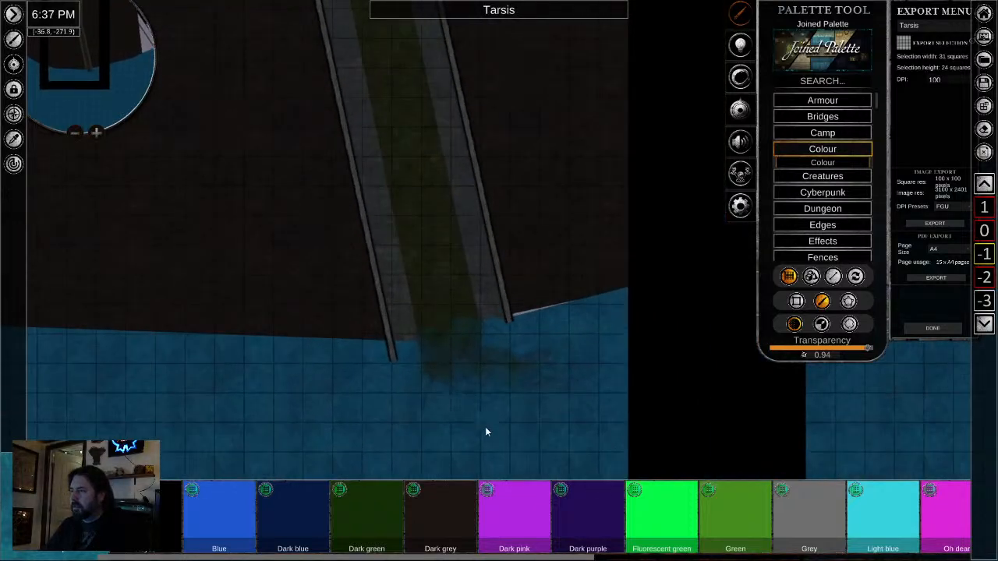
pyautogui.scroll(5, 485, 429)
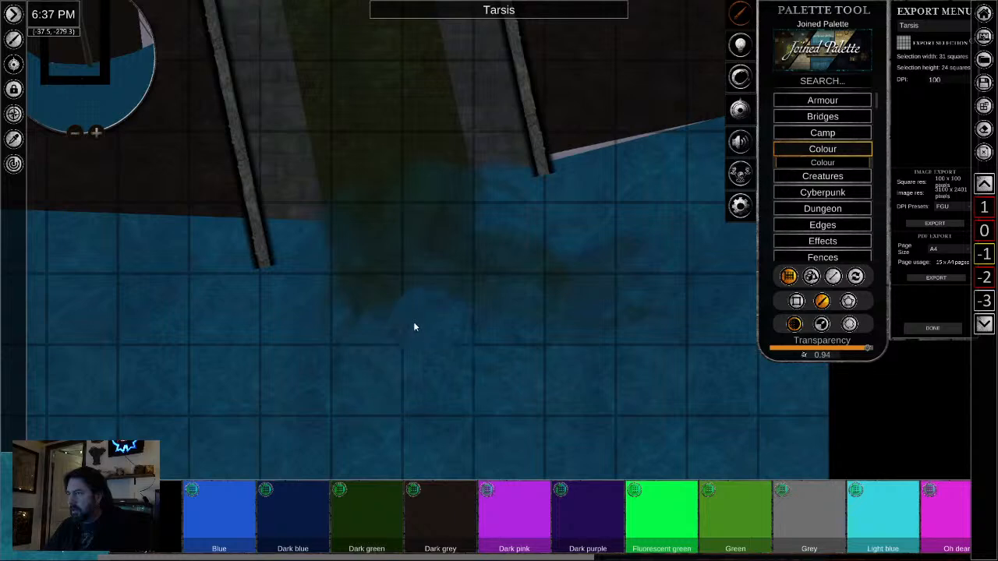
pyautogui.scroll(-2, 346, 400)
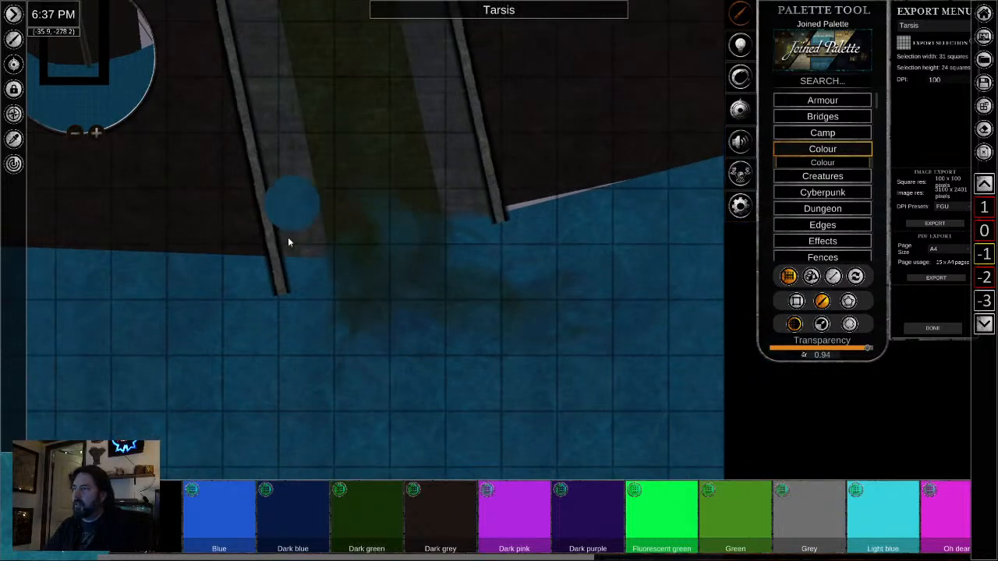
pyautogui.scroll(-2, 343, 311)
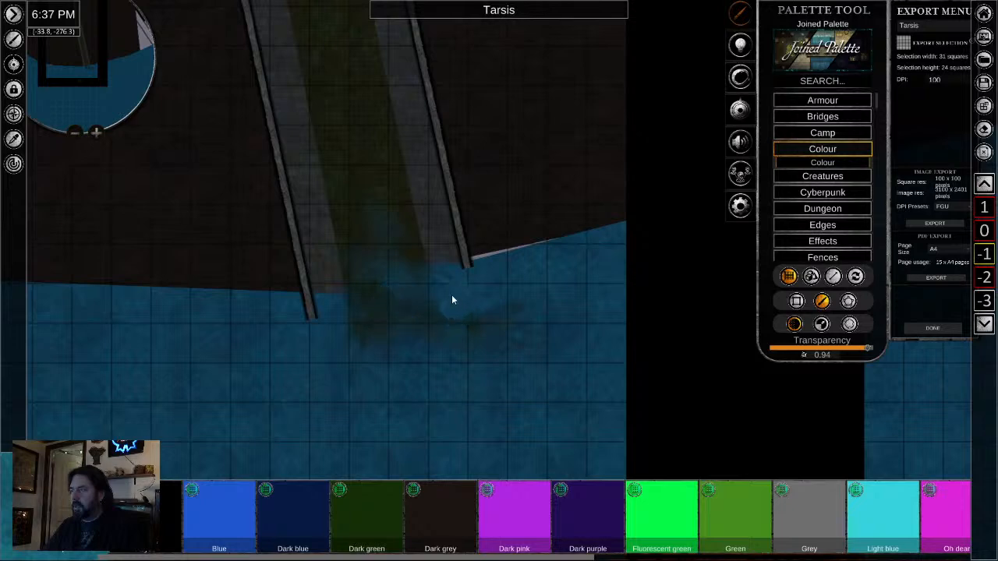
# - Pick the custom green tile below the bay and set up a freehand brush with a width of 0.84
pyautogui.scroll(-2, 347, 422)
pyautogui.moveTo(349, 421); pyautogui.dragTo(399, 168)
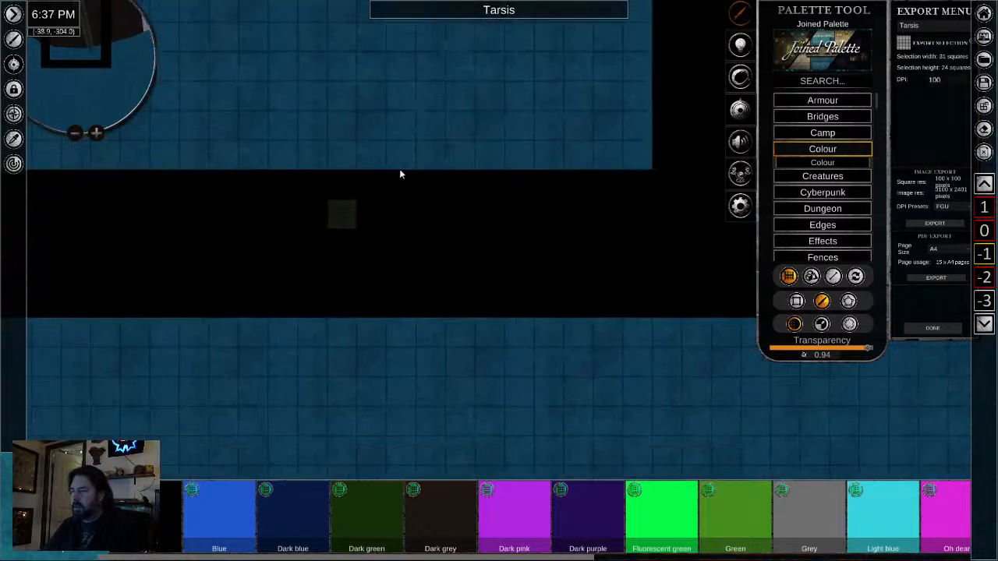
pyautogui.click(14, 140)
pyautogui.click(340, 217)
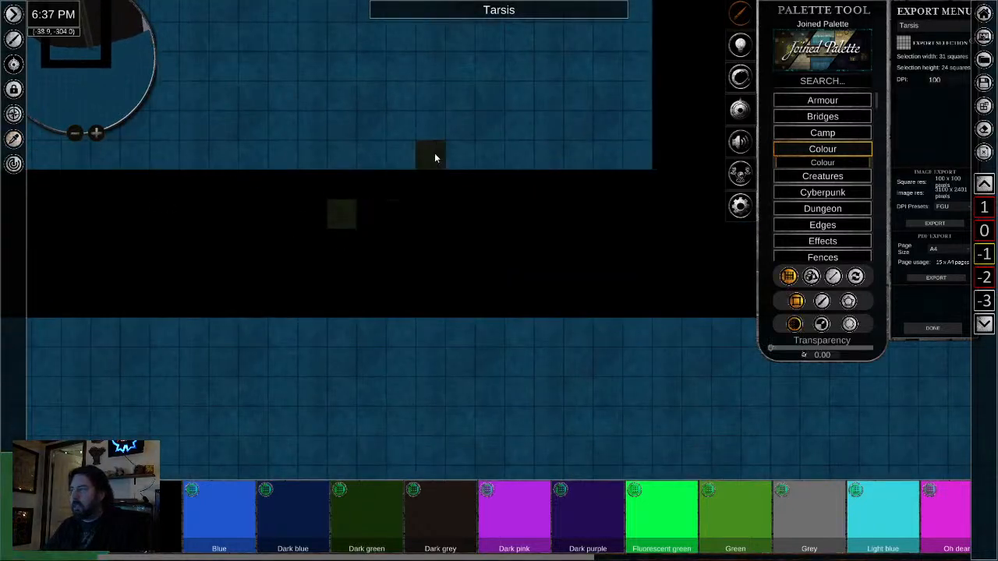
pyautogui.click(822, 301)
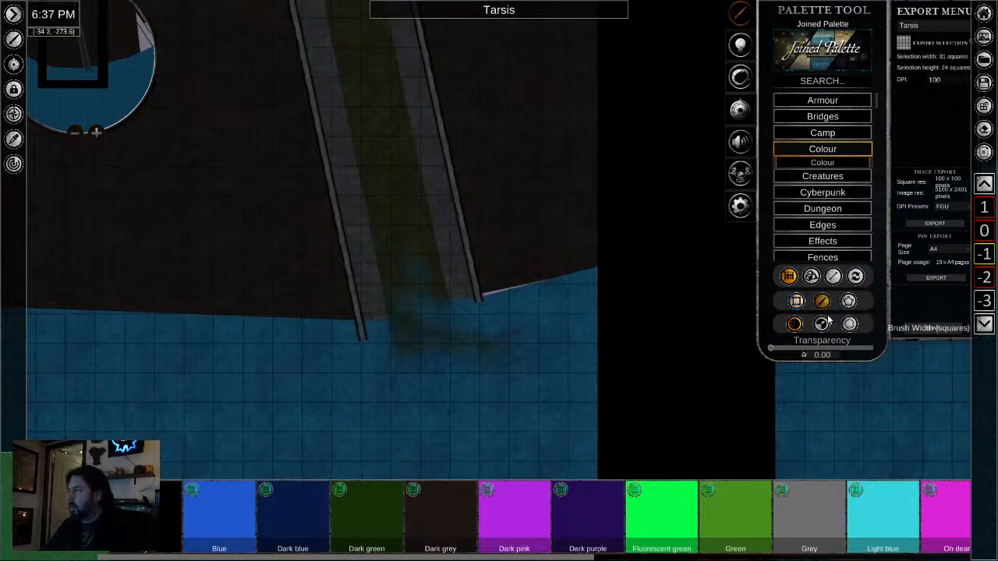
pyautogui.moveTo(807, 349)
pyautogui.mouseDown()
pyautogui.moveTo(862, 355)
pyautogui.moveTo(811, 352)
pyautogui.mouseUp()
pyautogui.click(822, 324)
pyautogui.scroll(2, 384, 294)
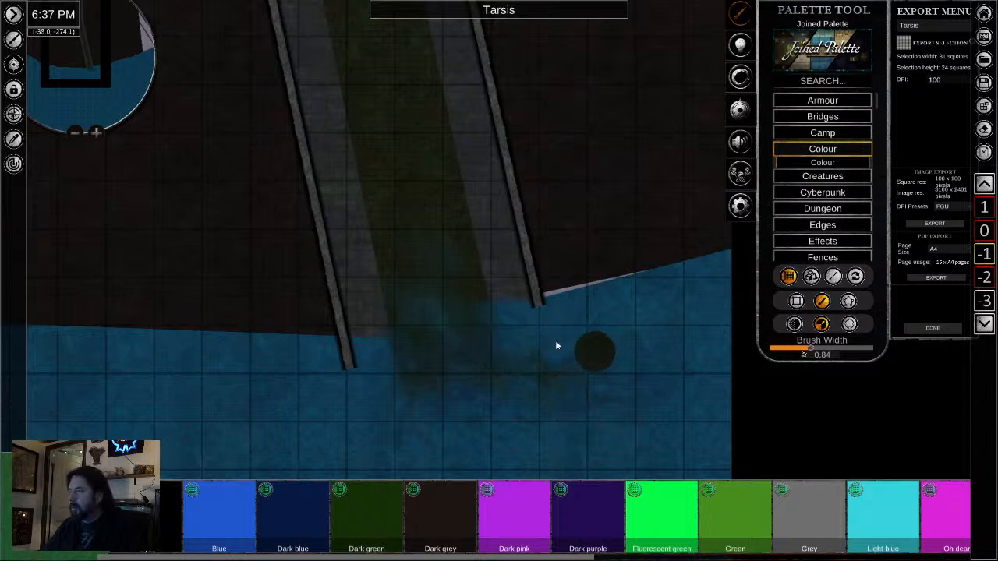
# - Set the transparency to 0.77 and brush uneven green strokes over the sewage channel just inside the tunnel mouth
pyautogui.moveTo(428, 248); pyautogui.dragTo(450, 430)
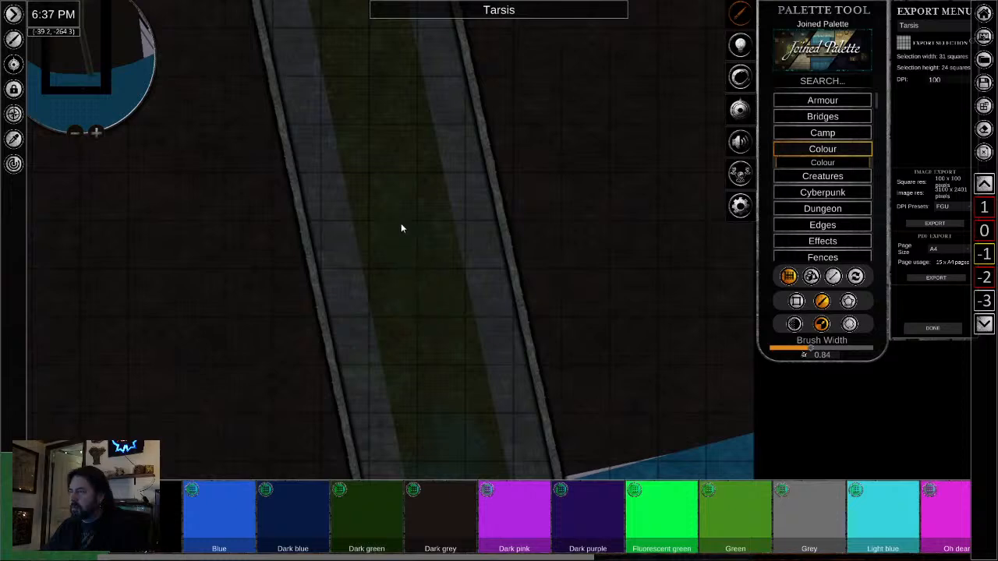
pyautogui.scroll(5, 436, 345)
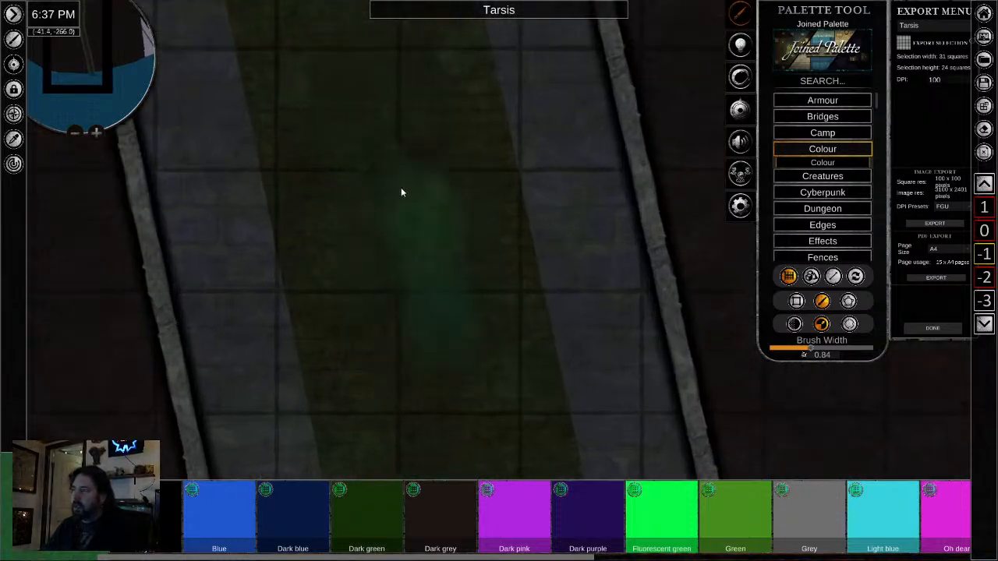
pyautogui.click(795, 324)
pyautogui.moveTo(857, 351); pyautogui.dragTo(849, 351)
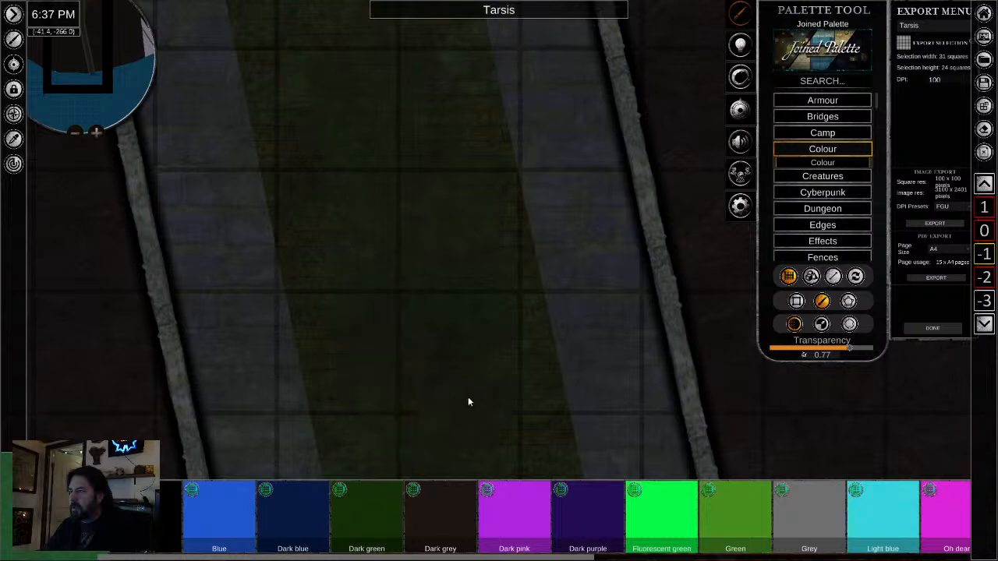
pyautogui.scroll(-2, 468, 400)
pyautogui.moveTo(468, 401); pyautogui.dragTo(393, 78)
pyautogui.moveTo(379, 131); pyautogui.dragTo(370, 396)
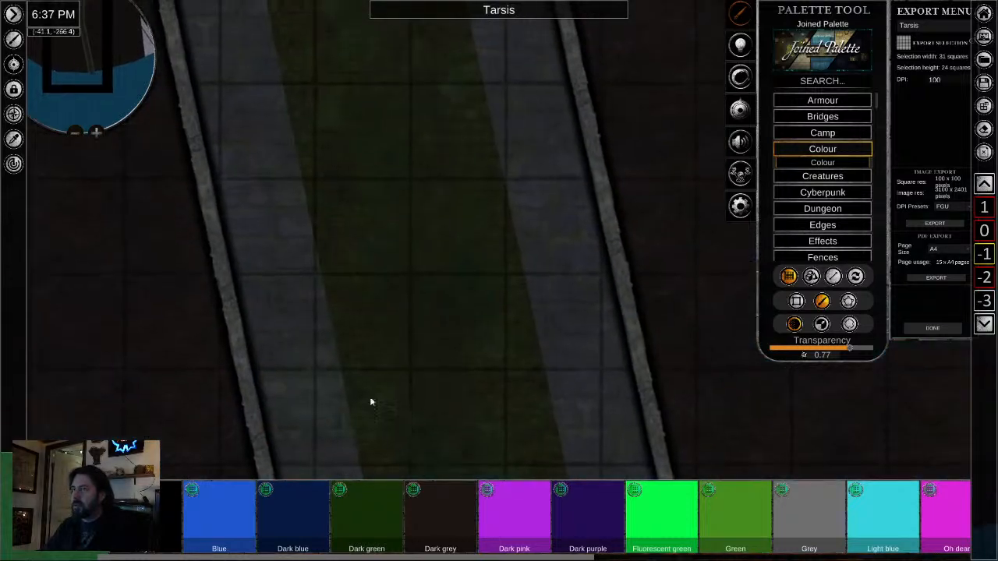
# - Brush green grime patches on the walkway by the tunnel's right-hand wall and over the channel's left edge, undoing one stroke
pyautogui.scroll(-3, 365, 310)
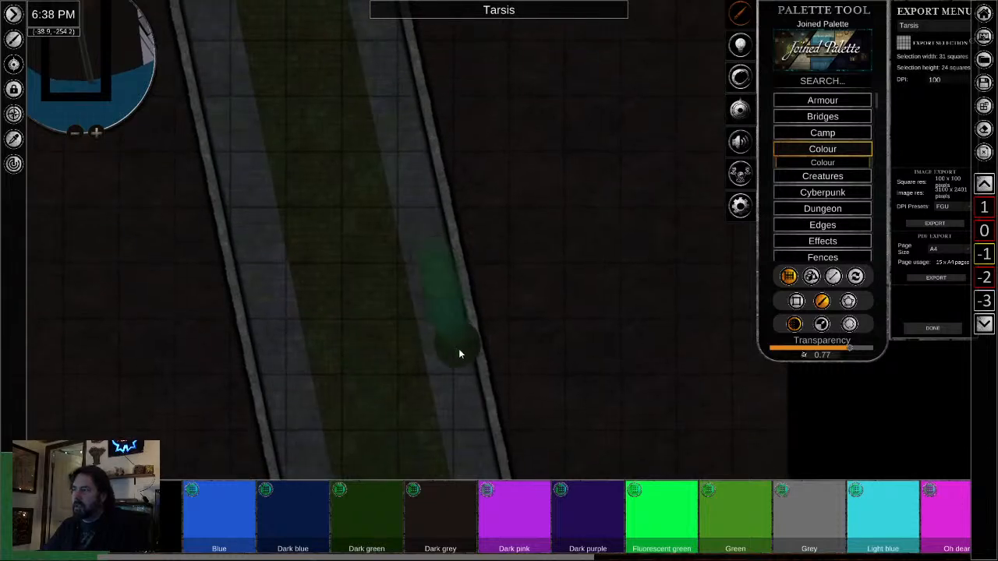
pyautogui.scroll(3, 394, 373)
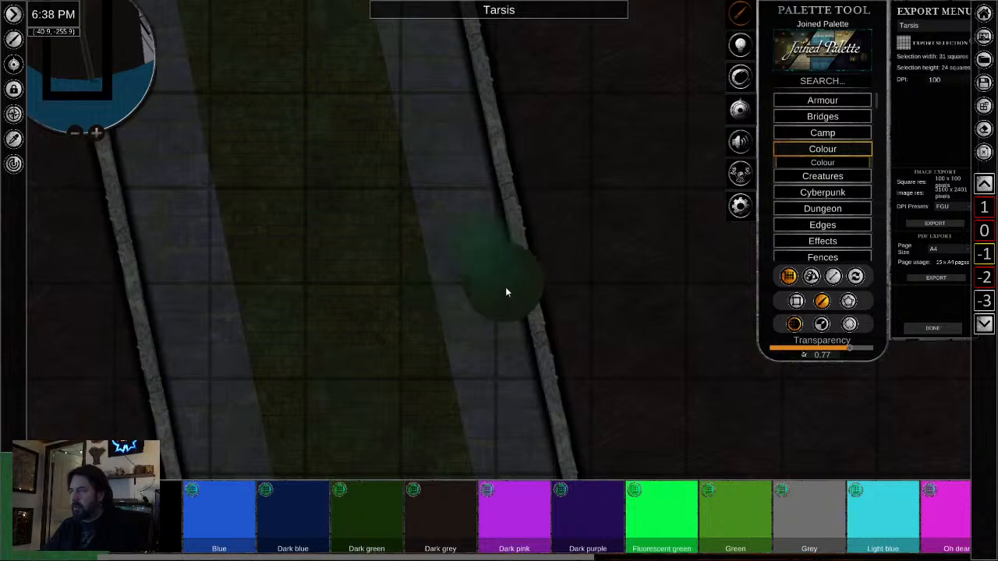
pyautogui.scroll(-2, 378, 327)
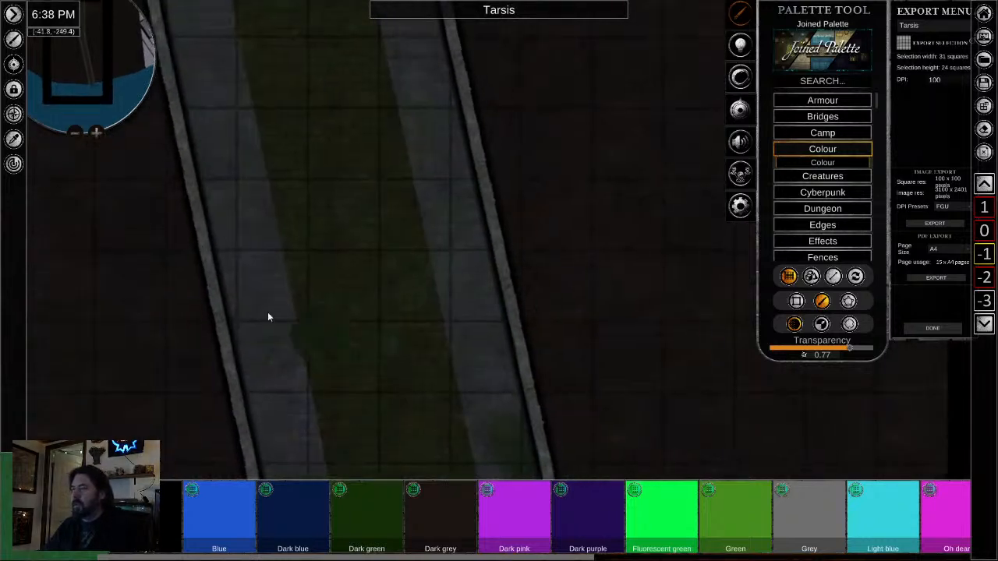
pyautogui.scroll(-2, 370, 311)
pyautogui.moveTo(317, 250); pyautogui.dragTo(332, 367)
pyautogui.hotkey('ctrl', 'z')
# - Brush translucent green strokes along the sewage channel from the slanted tunnel section up past the bend
pyautogui.moveTo(338, 253)
pyautogui.mouseDown()
pyautogui.moveTo(361, 427)
pyautogui.moveTo(382, 369)
pyautogui.moveTo(299, 162)
pyautogui.moveTo(360, 336)
pyautogui.moveTo(368, 333)
pyautogui.mouseUp()
pyautogui.scroll(-2, 290, 130)
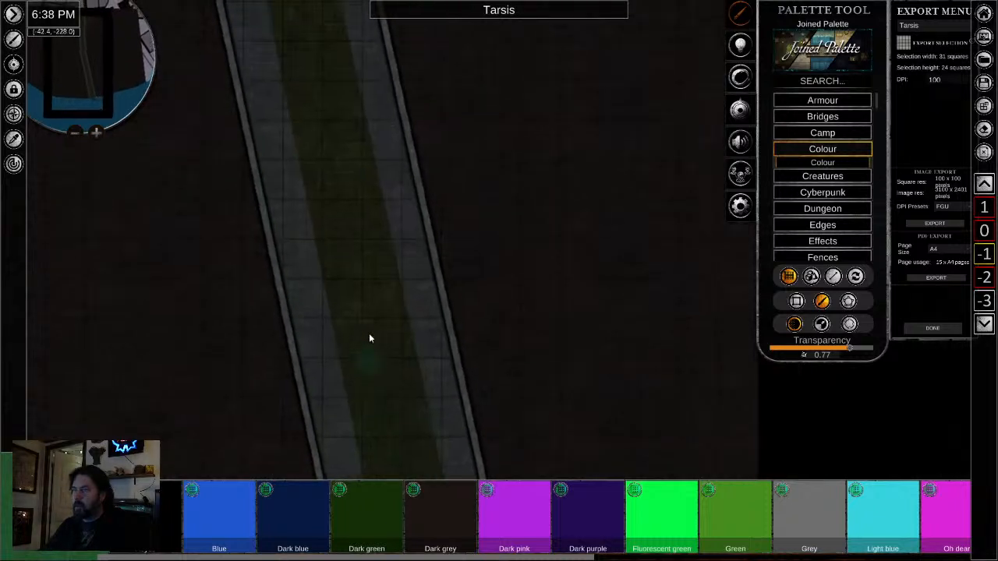
pyautogui.moveTo(352, 236)
pyautogui.mouseDown()
pyautogui.moveTo(366, 345)
pyautogui.moveTo(367, 255)
pyautogui.moveTo(326, 150)
pyautogui.moveTo(386, 429)
pyautogui.mouseUp()
pyautogui.moveTo(379, 370)
pyautogui.mouseDown()
pyautogui.moveTo(370, 289)
pyautogui.moveTo(391, 418)
pyautogui.moveTo(367, 350)
pyautogui.moveTo(373, 276)
pyautogui.mouseUp()
pyautogui.moveTo(342, 189)
pyautogui.mouseDown()
pyautogui.moveTo(357, 265)
pyautogui.moveTo(357, 157)
pyautogui.mouseUp()
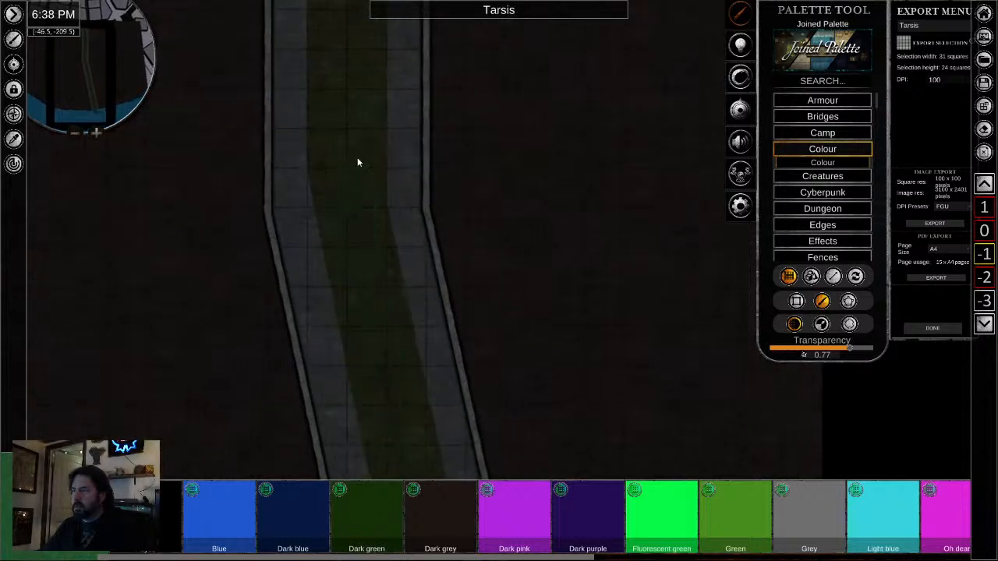
pyautogui.moveTo(359, 202); pyautogui.dragTo(392, 501)
pyautogui.moveTo(371, 287); pyautogui.dragTo(371, 349)
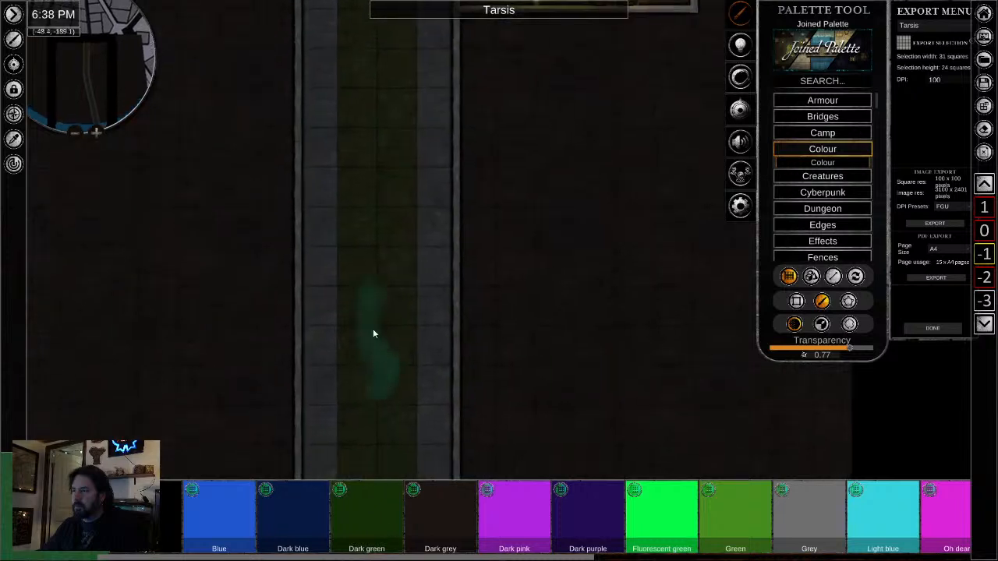
# - Brush green strokes over the channel beside the tavern cellar, letting some spill onto the walkways
pyautogui.moveTo(361, 391)
pyautogui.mouseDown()
pyautogui.moveTo(380, 377)
pyautogui.moveTo(391, 431)
pyautogui.moveTo(379, 286)
pyautogui.moveTo(386, 212)
pyautogui.moveTo(371, 254)
pyautogui.moveTo(353, 186)
pyautogui.moveTo(383, 222)
pyautogui.moveTo(388, 192)
pyautogui.mouseUp()
pyautogui.moveTo(396, 200)
pyautogui.mouseDown()
pyautogui.moveTo(396, 285)
pyautogui.moveTo(390, 273)
pyautogui.mouseUp()
pyautogui.moveTo(371, 333)
pyautogui.mouseDown()
pyautogui.moveTo(412, 294)
pyautogui.moveTo(374, 392)
pyautogui.moveTo(388, 135)
pyautogui.mouseUp()
pyautogui.moveTo(363, 71); pyautogui.dragTo(368, 388)
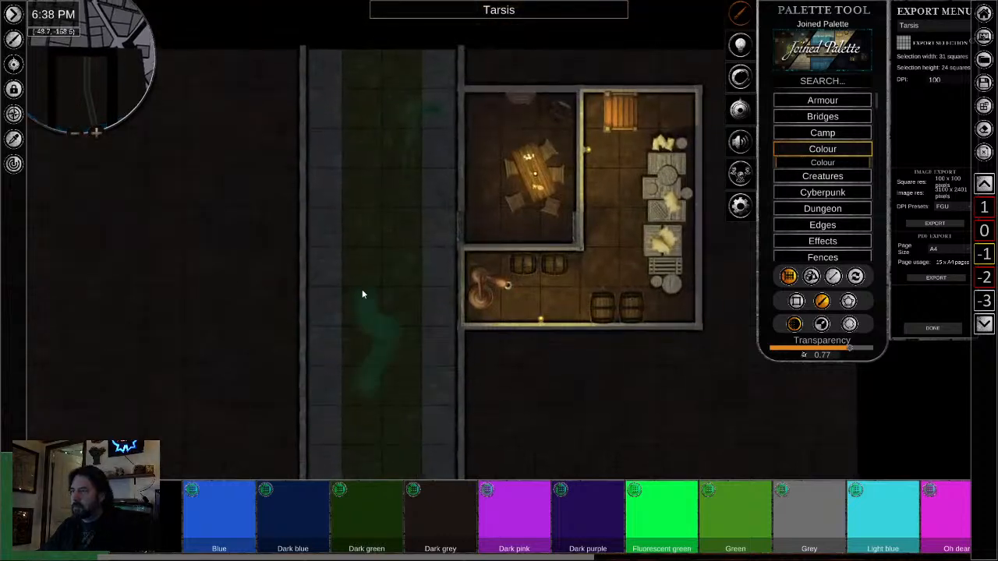
pyautogui.moveTo(362, 293); pyautogui.dragTo(354, 215)
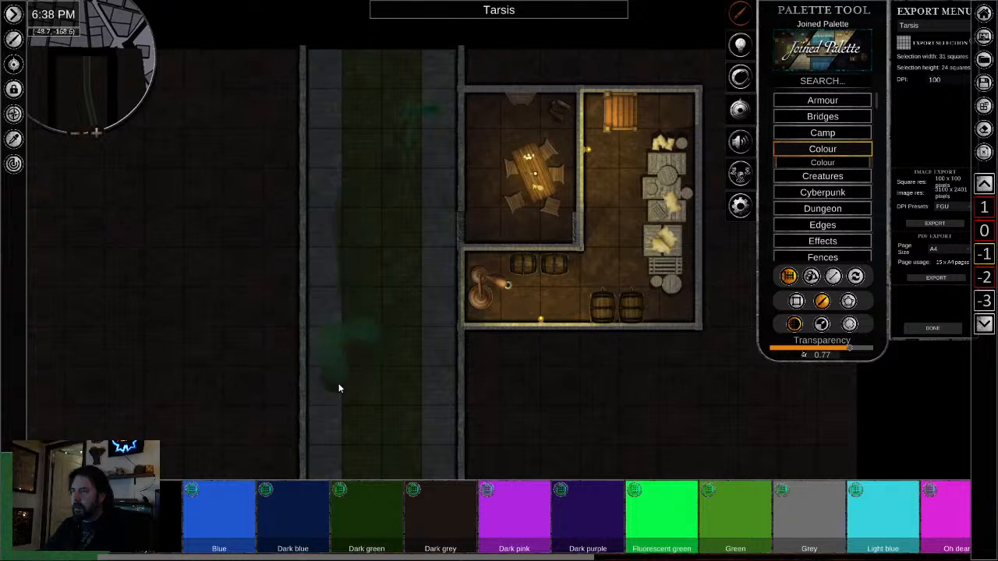
pyautogui.moveTo(338, 382)
pyautogui.mouseDown()
pyautogui.moveTo(367, 397)
pyautogui.moveTo(386, 350)
pyautogui.moveTo(360, 217)
pyautogui.moveTo(383, 300)
pyautogui.moveTo(392, 397)
pyautogui.moveTo(392, 335)
pyautogui.mouseUp()
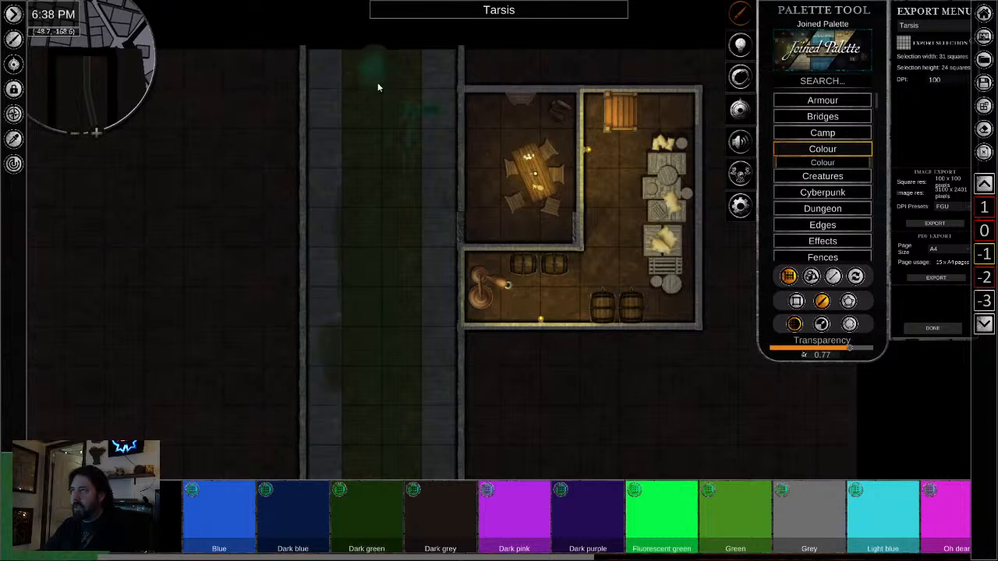
pyautogui.moveTo(378, 40); pyautogui.dragTo(373, 347)
# - Add further green strokes back down the slanted channel and stain the walkways on both sides
pyautogui.scroll(-3, 439, 442)
pyautogui.moveTo(410, 469); pyautogui.dragTo(390, 93)
pyautogui.moveTo(406, 248); pyautogui.dragTo(356, 48)
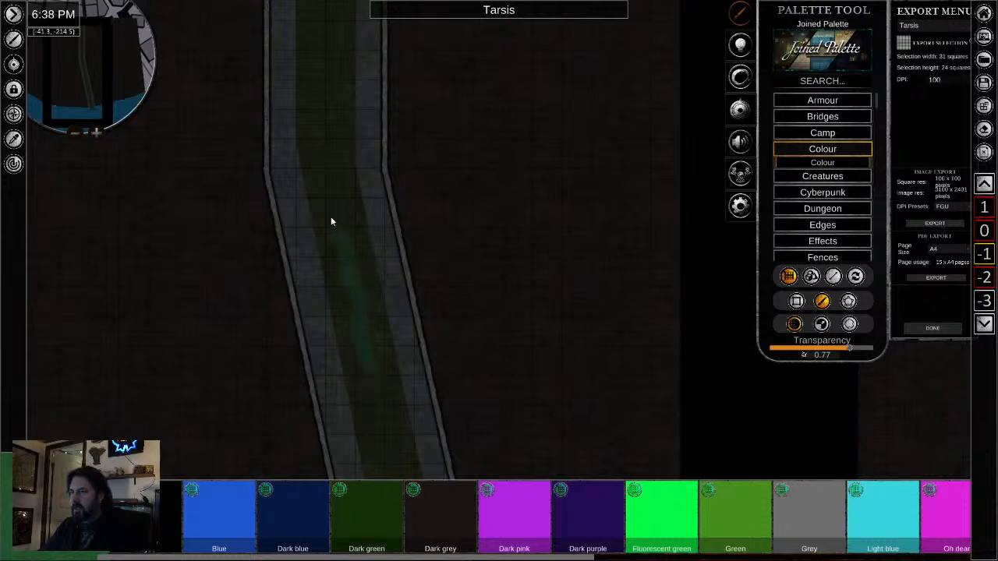
pyautogui.moveTo(359, 282); pyautogui.dragTo(292, 92)
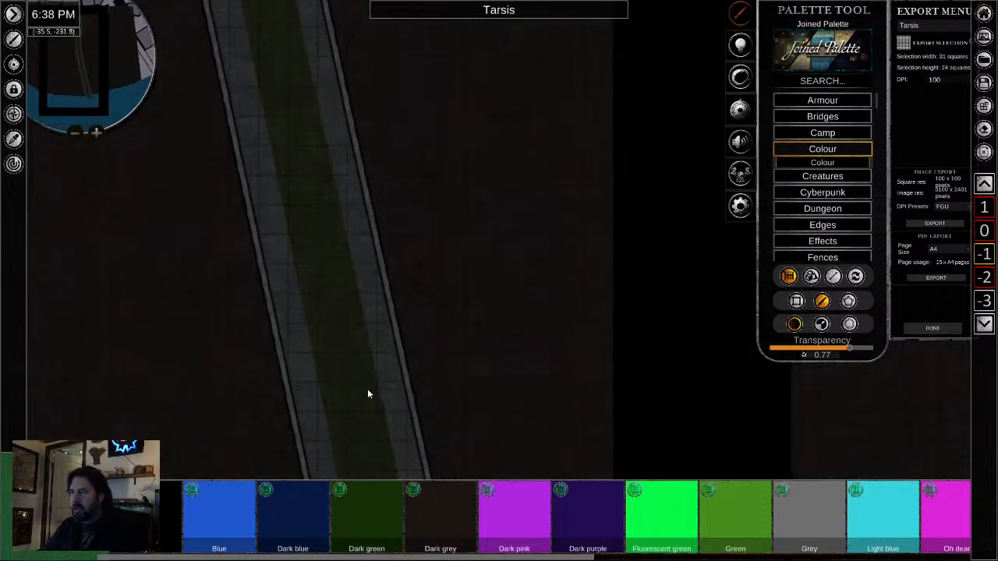
pyautogui.moveTo(368, 391)
pyautogui.mouseDown()
pyautogui.moveTo(351, 216)
pyautogui.moveTo(363, 267)
pyautogui.moveTo(311, 127)
pyautogui.moveTo(329, 309)
pyautogui.moveTo(372, 468)
pyautogui.moveTo(357, 359)
pyautogui.moveTo(378, 394)
pyautogui.mouseUp()
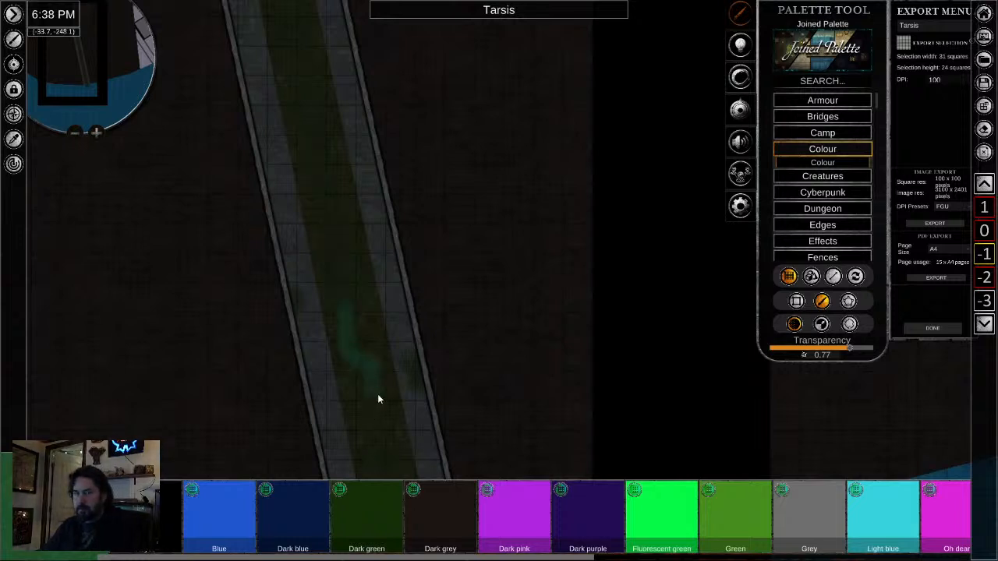
pyautogui.scroll(-2, 358, 321)
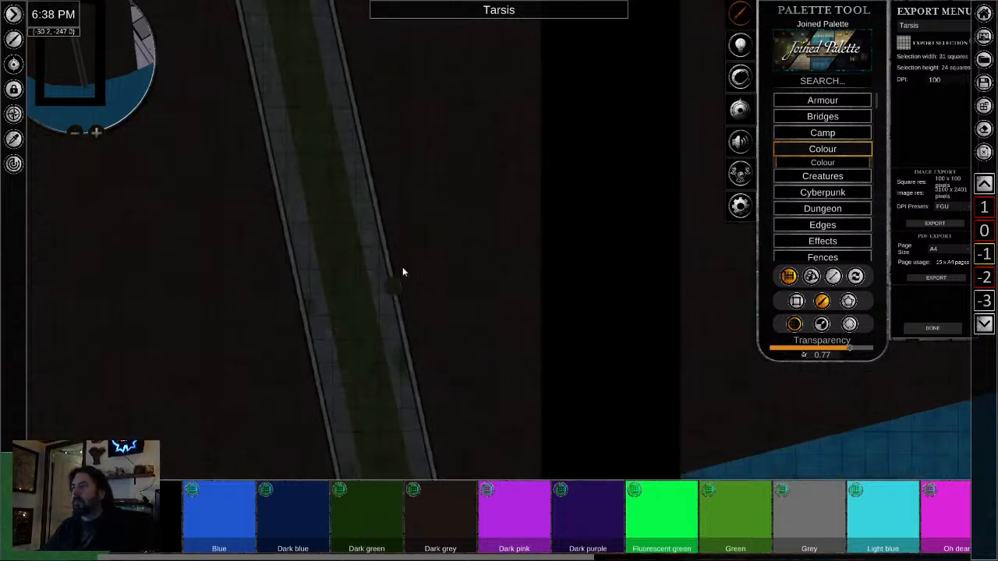
# - Examine the green staining along the sewage channel from the slanted section up past the bend to the tavern cellar
pyautogui.moveTo(321, 90); pyautogui.dragTo(371, 221)
pyautogui.moveTo(297, 110); pyautogui.dragTo(333, 207)
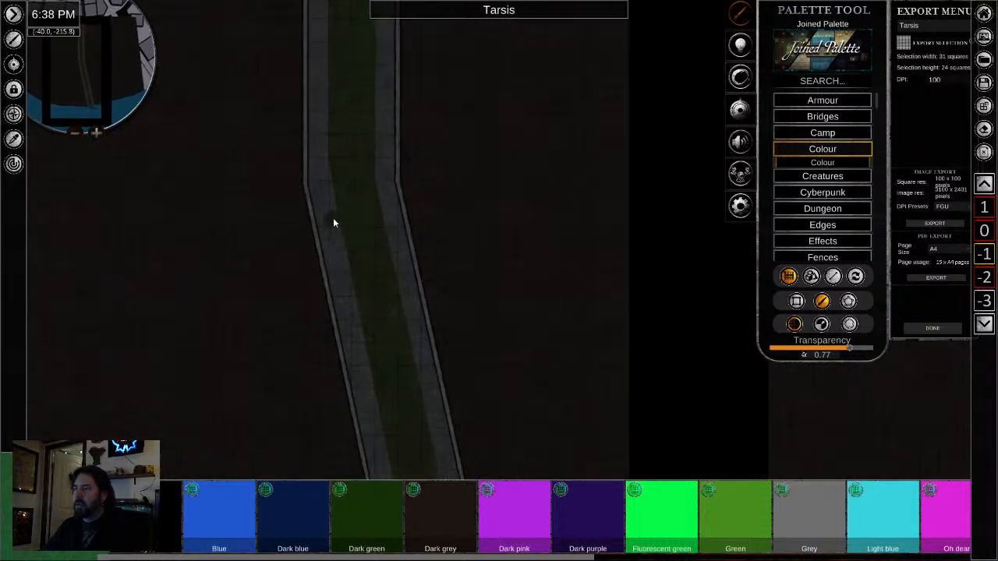
pyautogui.scroll(3, 333, 218)
pyautogui.scroll(2, 333, 218)
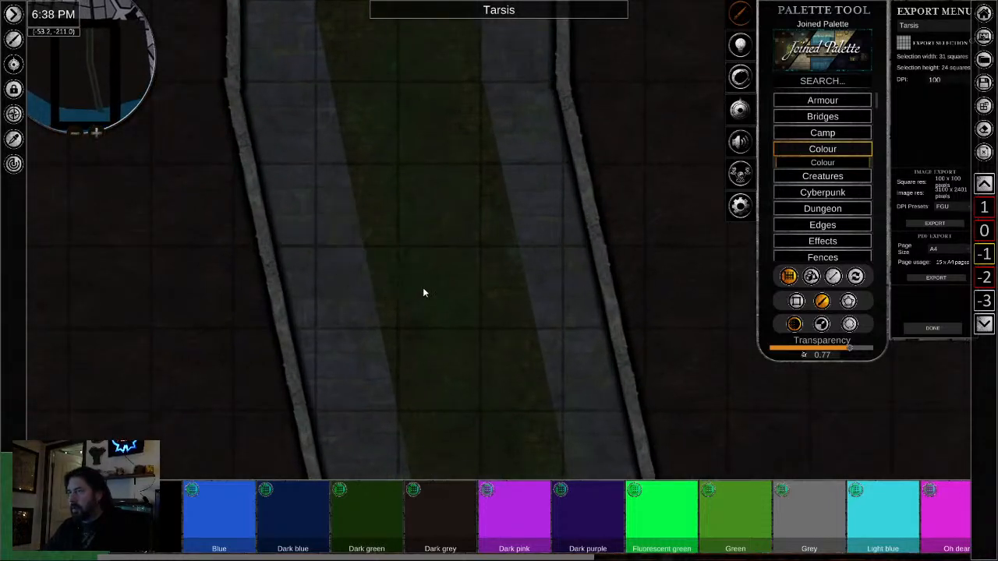
pyautogui.rightClick(457, 304)
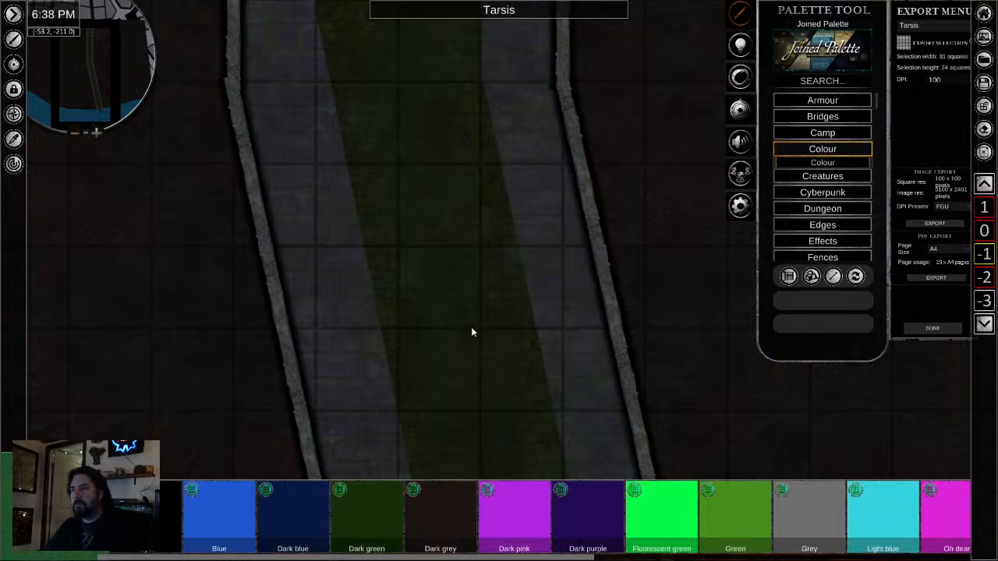
pyautogui.scroll(-3, 437, 312)
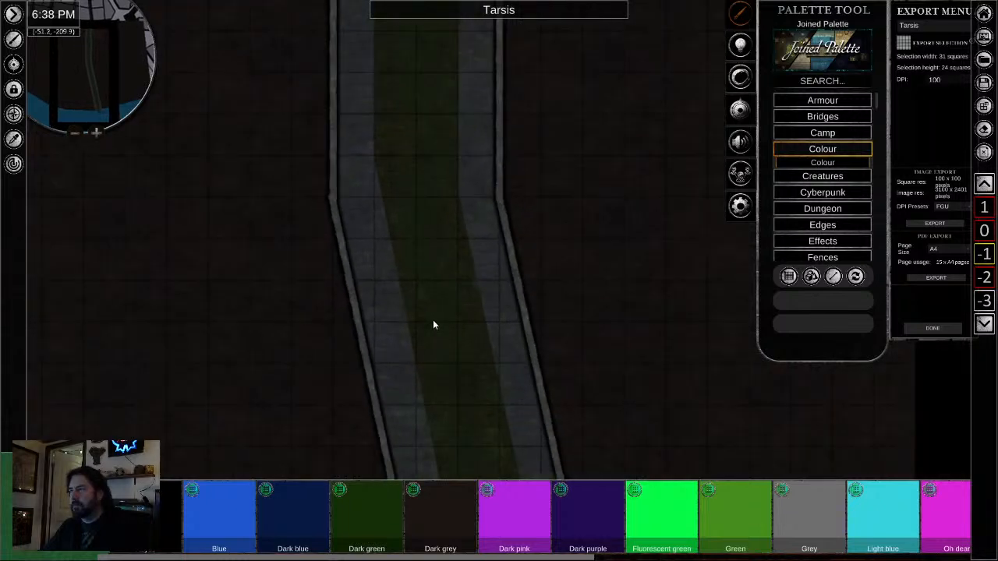
pyautogui.moveTo(433, 320); pyautogui.dragTo(448, 473)
pyautogui.moveTo(476, 228); pyautogui.dragTo(445, 474)
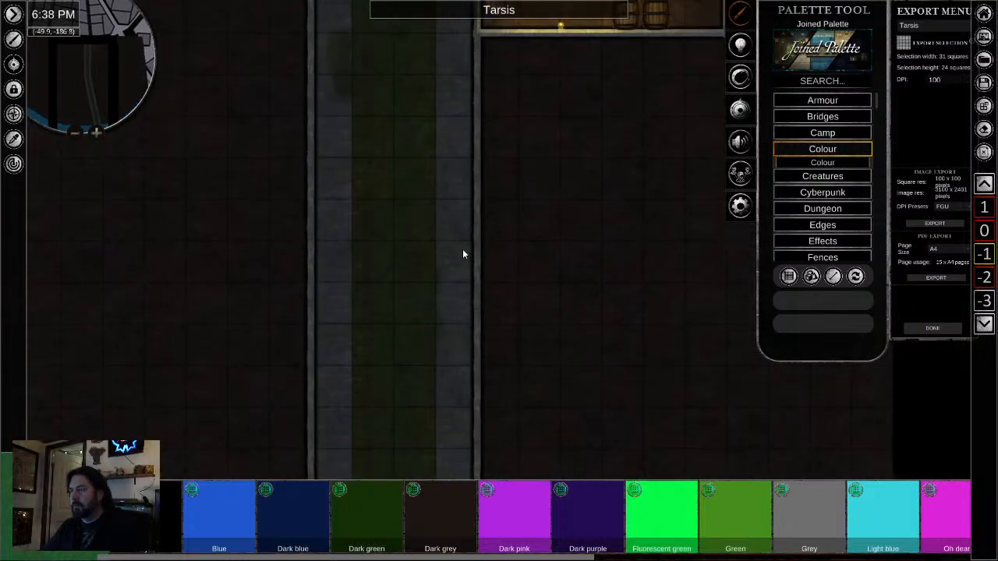
# - Choose the Dark blue colour for freehand brushing and set its transparency to 0.96
pyautogui.click(293, 515)
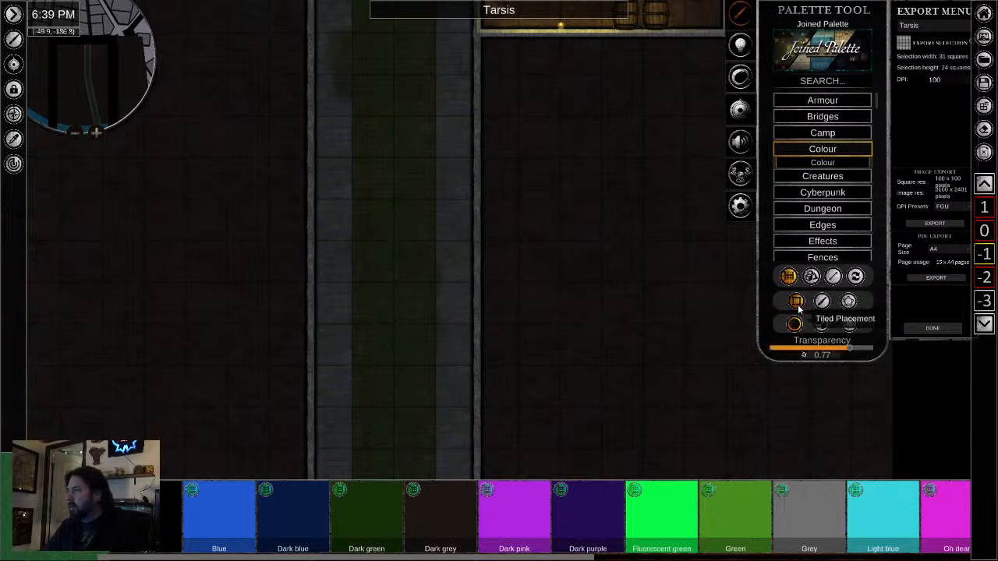
pyautogui.click(822, 301)
pyautogui.scroll(-1, 396, 261)
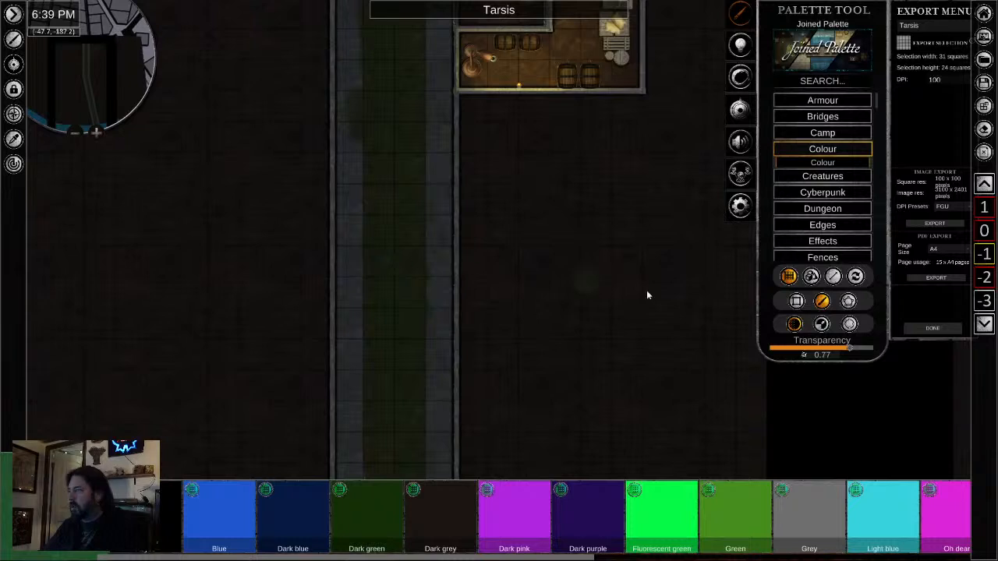
pyautogui.moveTo(848, 349); pyautogui.dragTo(867, 355)
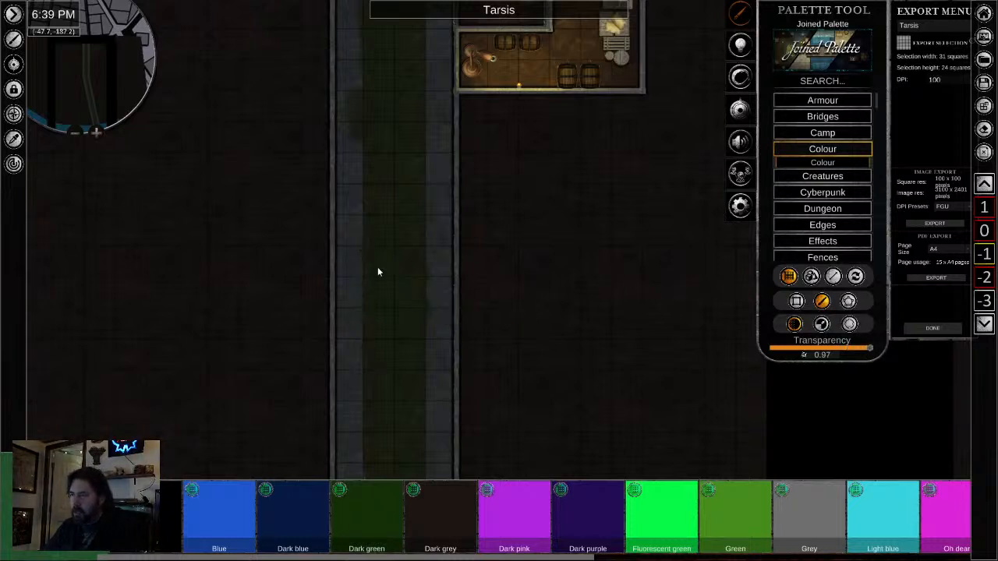
pyautogui.scroll(-1, 378, 271)
pyautogui.moveTo(870, 351); pyautogui.dragTo(868, 352)
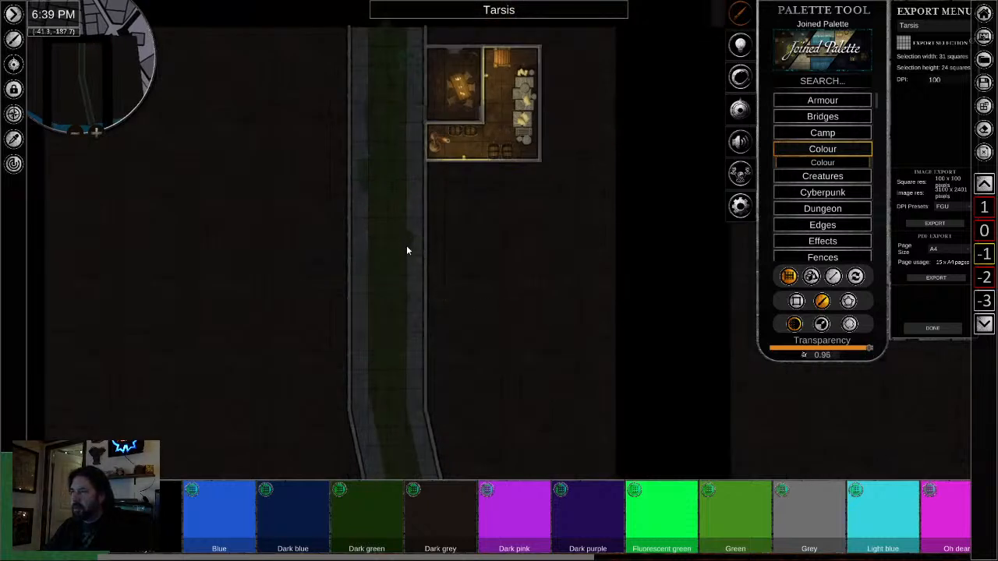
# - Brush faint dark strokes over the sewage channel from beside the tavern cellar down the slanted section to the bay
pyautogui.scroll(5, 387, 231)
pyautogui.scroll(-4, 396, 171)
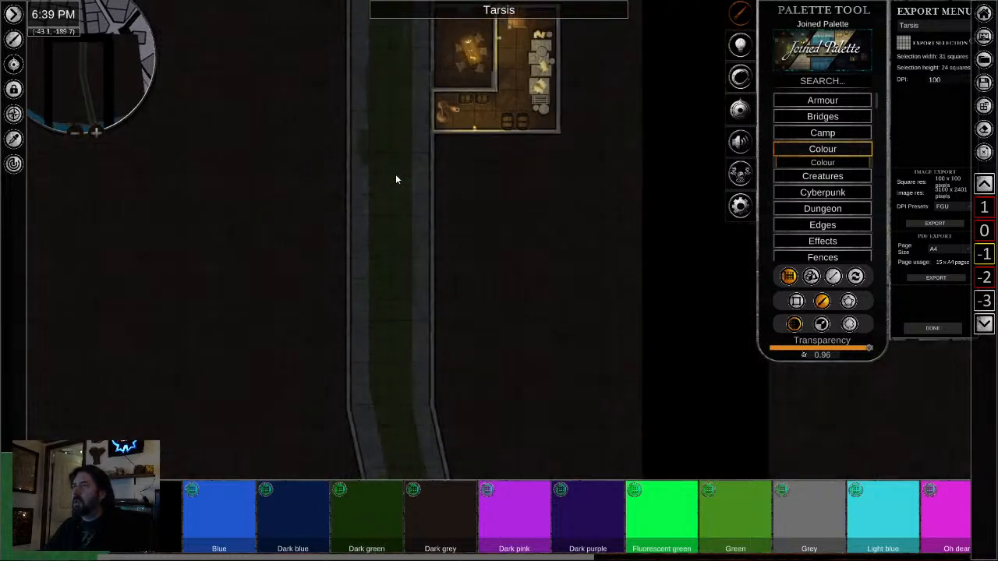
pyautogui.moveTo(396, 174); pyautogui.dragTo(416, 273)
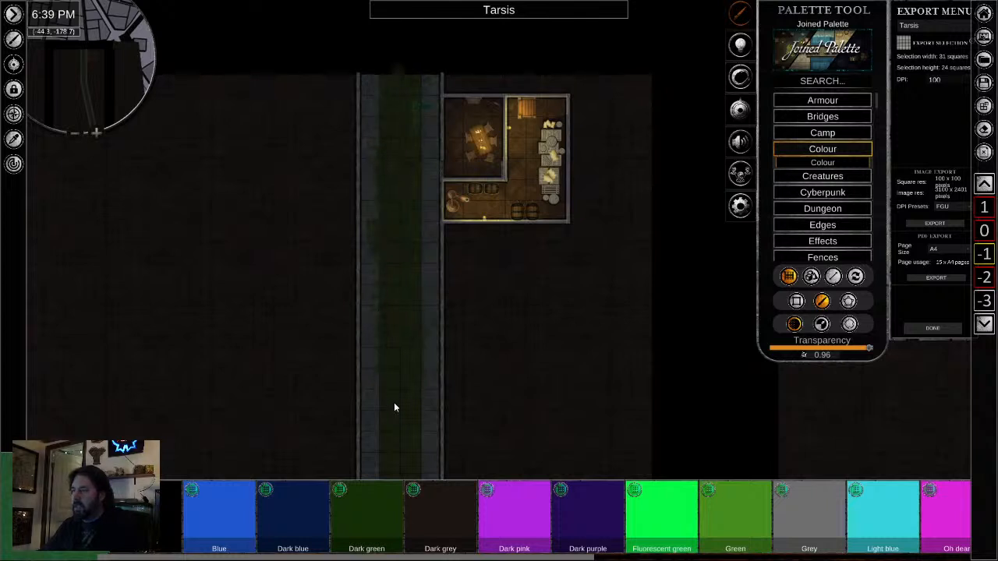
pyautogui.moveTo(393, 407); pyautogui.dragTo(397, 135)
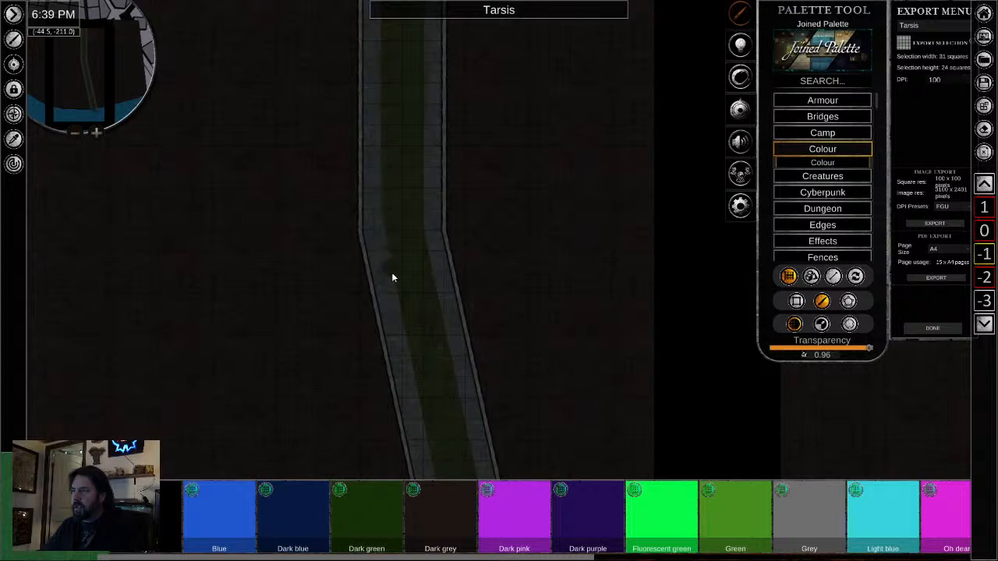
pyautogui.moveTo(428, 347); pyautogui.dragTo(370, 99)
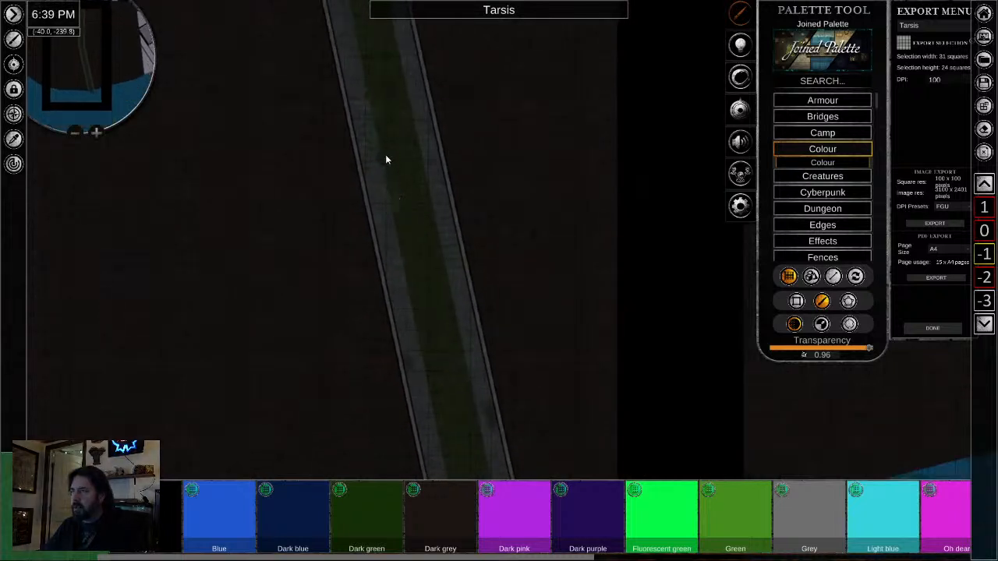
pyautogui.moveTo(435, 376); pyautogui.dragTo(400, 153)
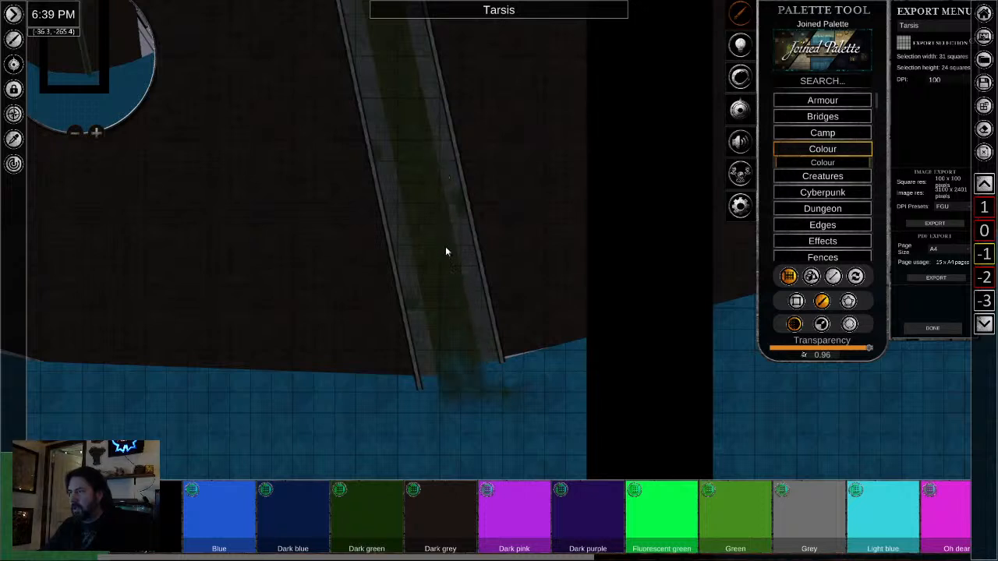
# - Continue the faint dark strokes from the bay outlet back up the channel to the tavern cellar
pyautogui.moveTo(426, 143); pyautogui.dragTo(436, 284)
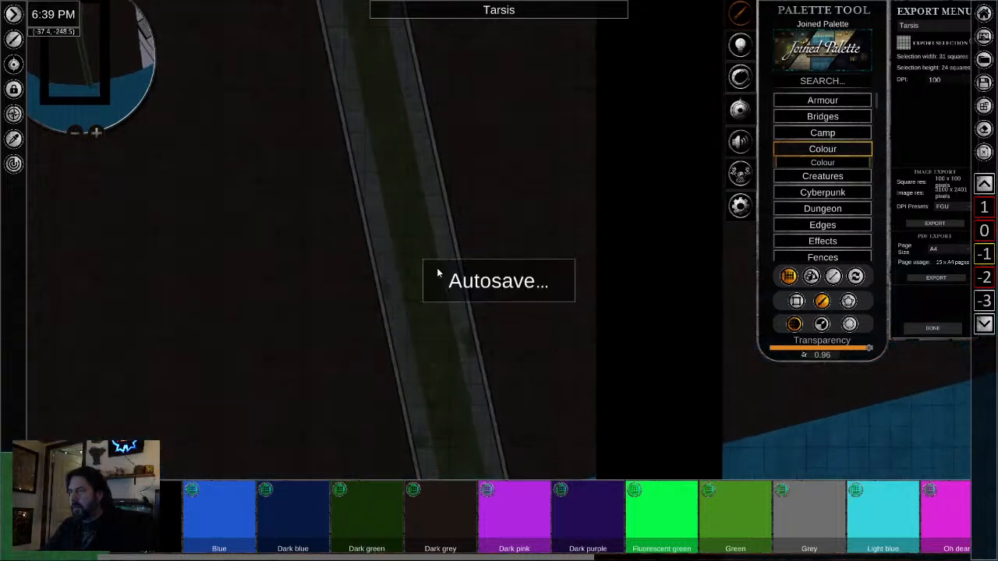
pyautogui.moveTo(398, 113); pyautogui.dragTo(408, 311)
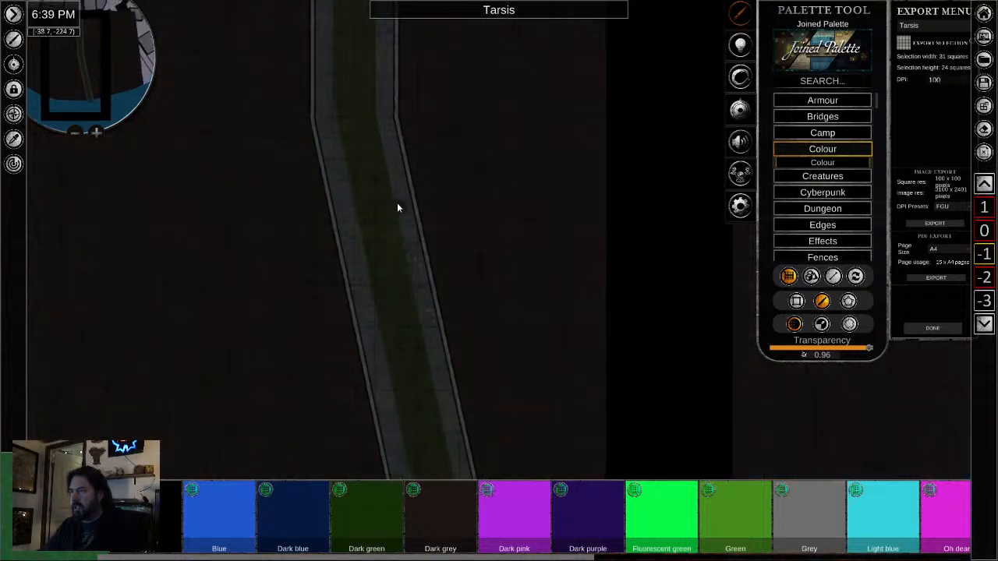
pyautogui.moveTo(366, 102); pyautogui.dragTo(383, 278)
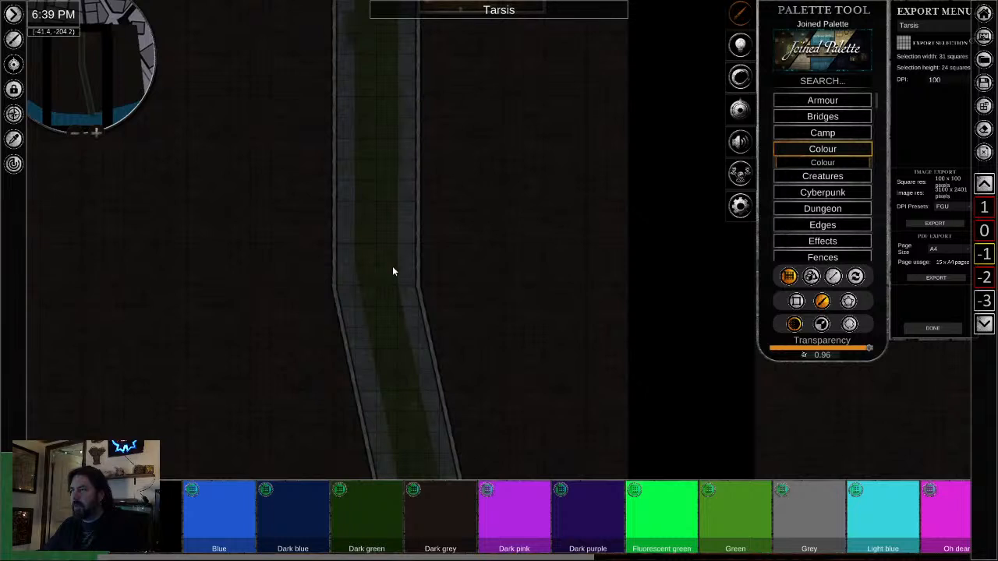
pyautogui.moveTo(391, 104); pyautogui.dragTo(383, 292)
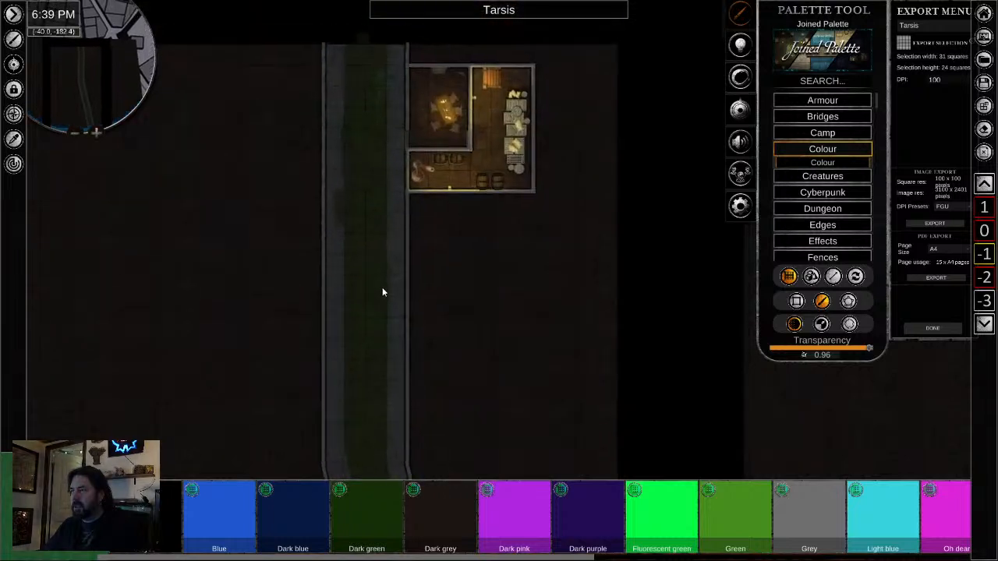
# - Examine the tinted channel and walkways beside and below the tavern cellar, leaving the colour brush
pyautogui.scroll(3, 376, 205)
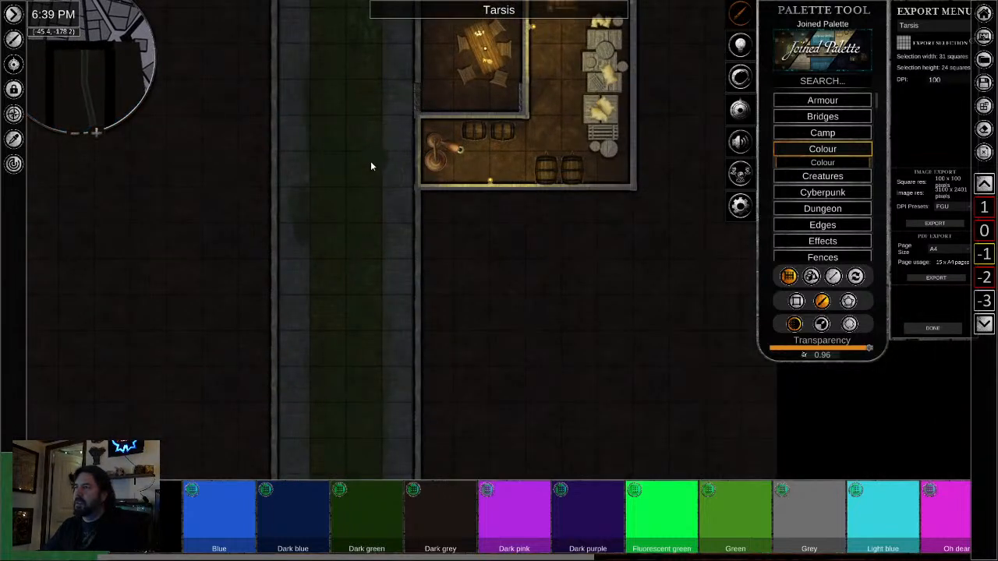
pyautogui.scroll(-2, 331, 155)
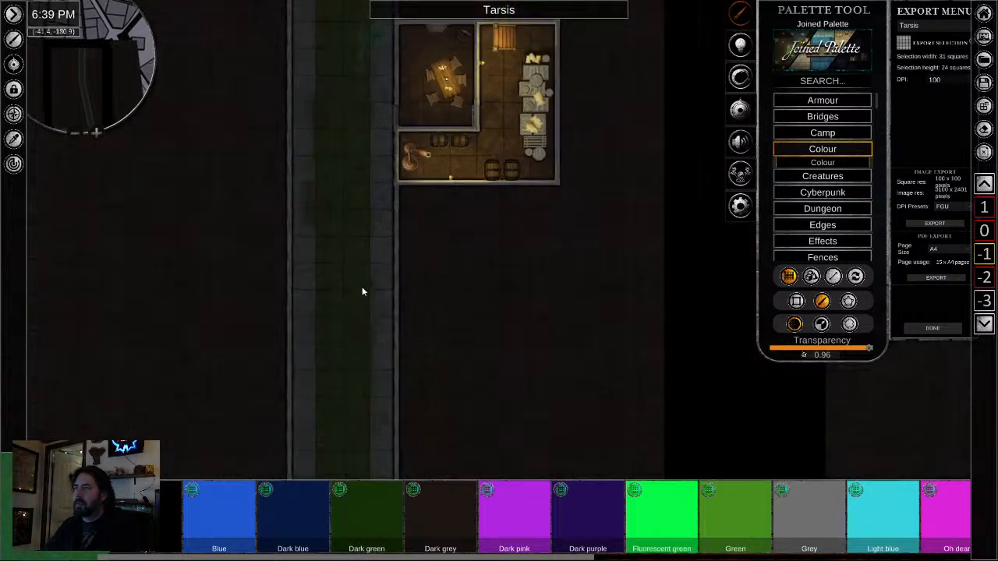
pyautogui.scroll(-1, 355, 281)
pyautogui.scroll(4, 345, 268)
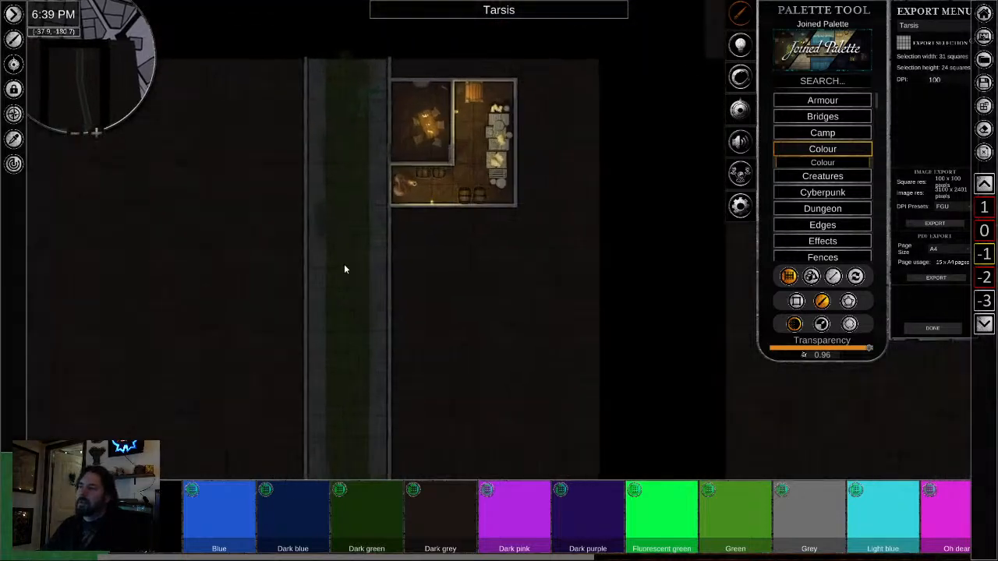
pyautogui.scroll(3, 344, 265)
pyautogui.rightClick(364, 250)
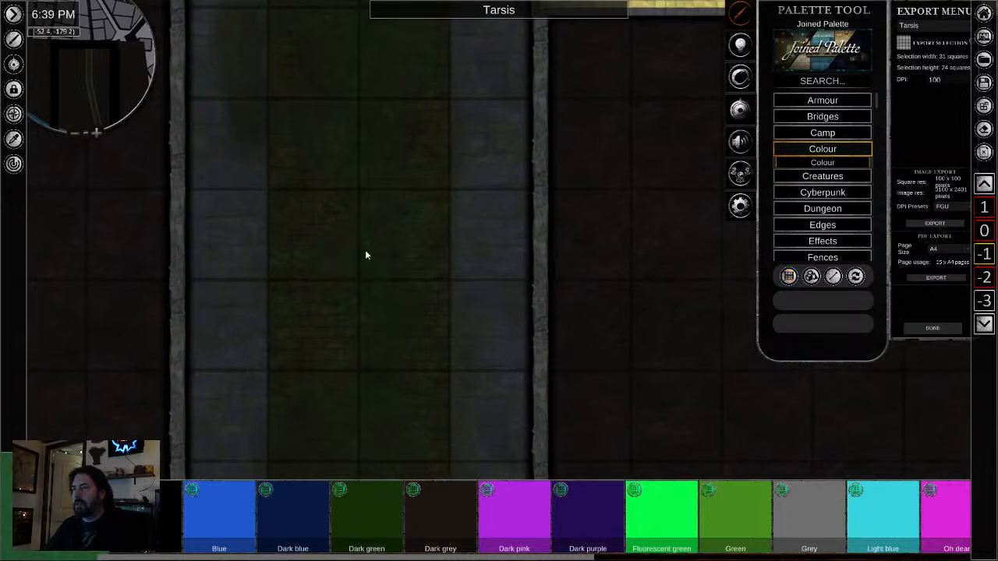
pyautogui.moveTo(365, 250); pyautogui.dragTo(366, 35)
pyautogui.scroll(-2, 352, 296)
pyautogui.scroll(-2, 343, 312)
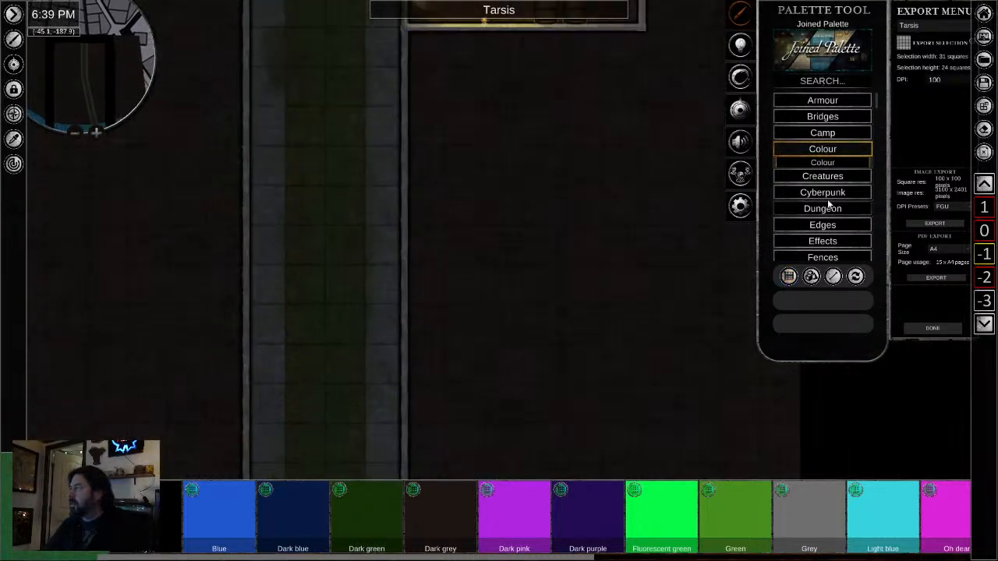
# - Search the palette for "rat" and browse the image-only results for a dead rat
pyautogui.click(820, 149)
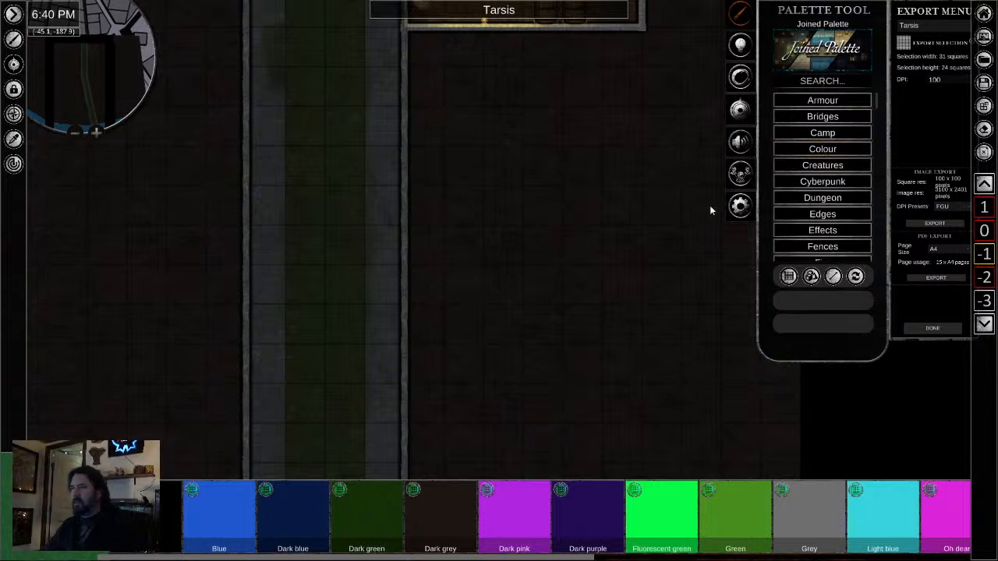
pyautogui.click(814, 83)
pyautogui.write('rat')
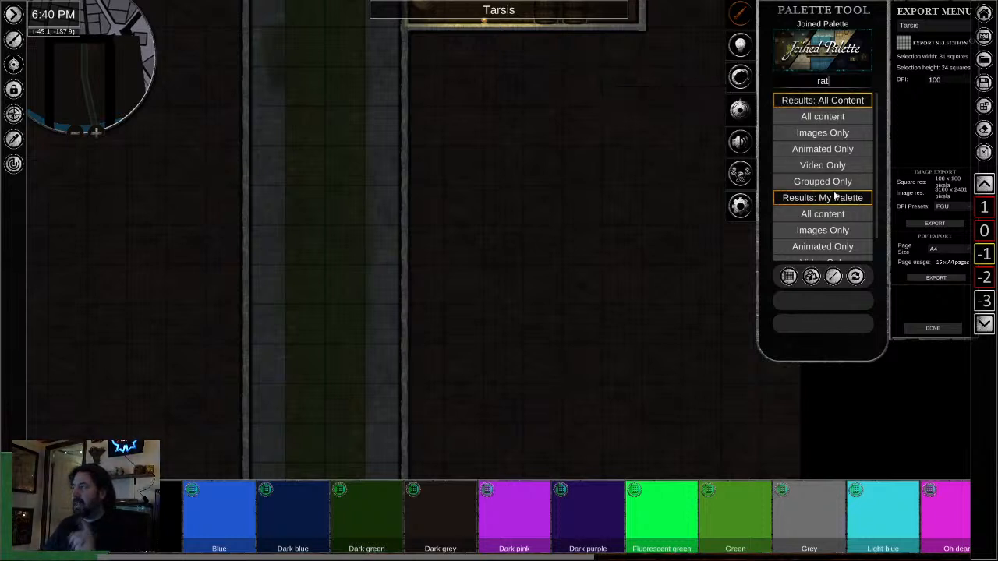
pyautogui.click(831, 133)
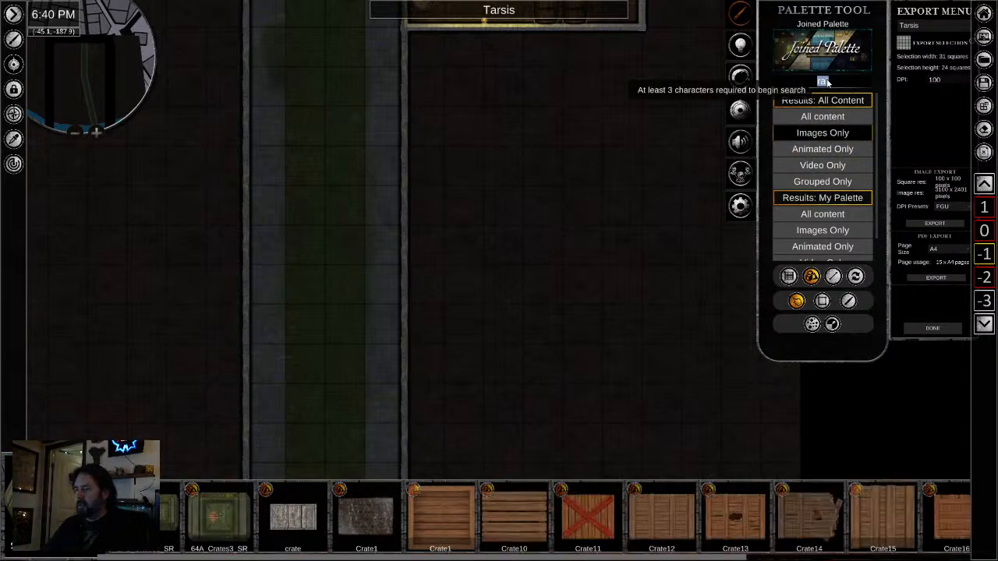
pyautogui.scroll(-4, 789, 498)
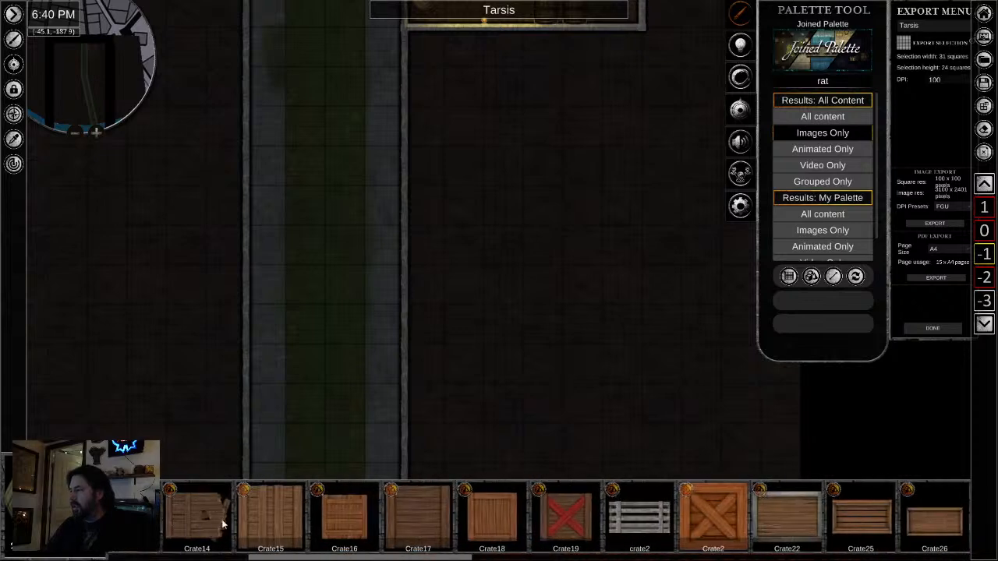
pyautogui.scroll(-4, 699, 526)
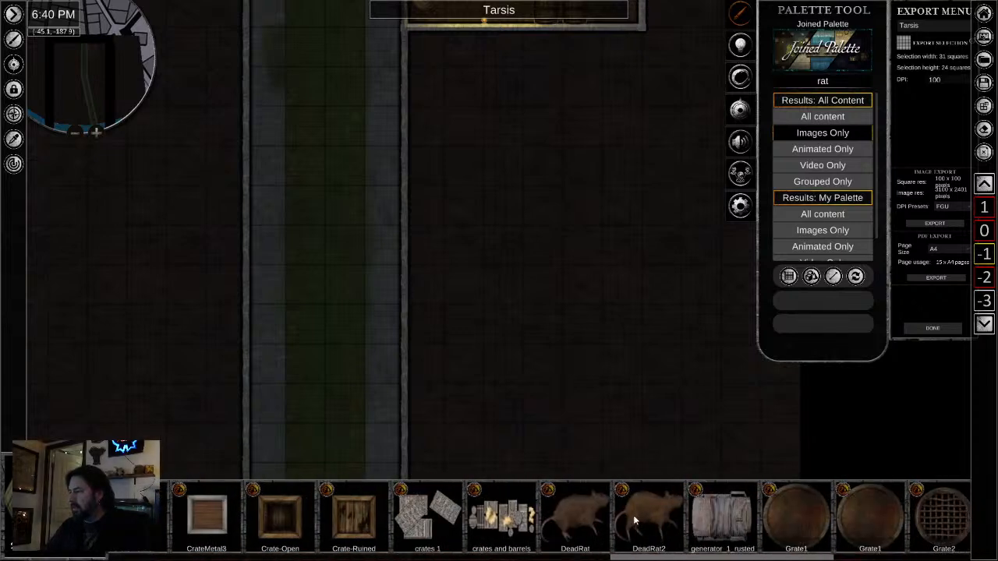
# - Place one DeadRat2 object on the tunnel's left walkway below the tavern cellar
pyautogui.click(653, 532)
pyautogui.click(279, 302)
pyautogui.scroll(5, 330, 361)
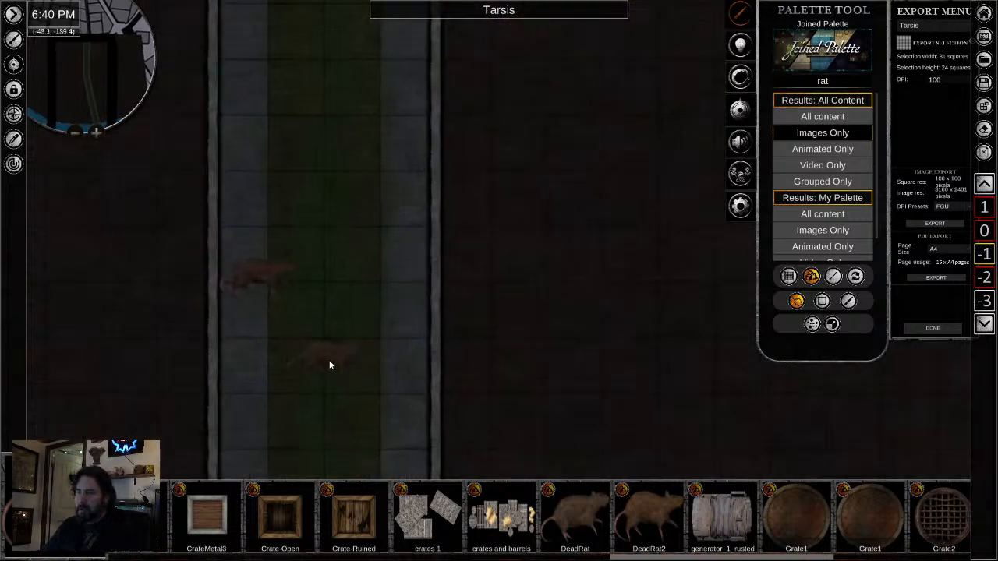
pyautogui.rightClick(327, 365)
# - Shrink the dead rat and rotate it diagonally on the left walkway
pyautogui.click(213, 199)
pyautogui.moveTo(198, 125); pyautogui.dragTo(170, 208)
pyautogui.moveTo(195, 139); pyautogui.dragTo(185, 171)
pyautogui.moveTo(197, 208); pyautogui.dragTo(154, 174)
pyautogui.moveTo(156, 255); pyautogui.dragTo(197, 224)
pyautogui.click(184, 212)
# - Turn off the drop shadow of the dead rat on the left walkway
pyautogui.click(152, 176)
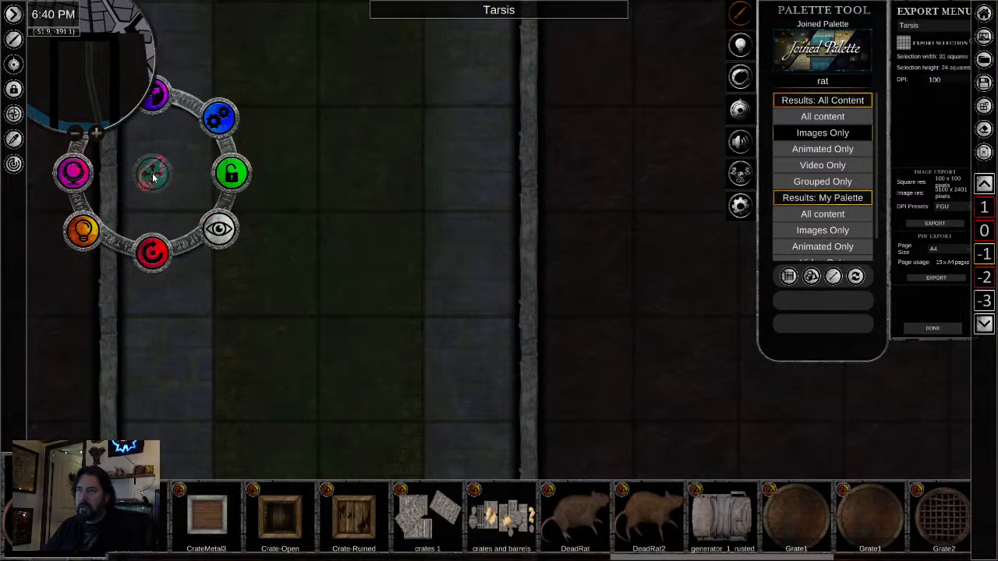
pyautogui.click(80, 229)
pyautogui.click(272, 350)
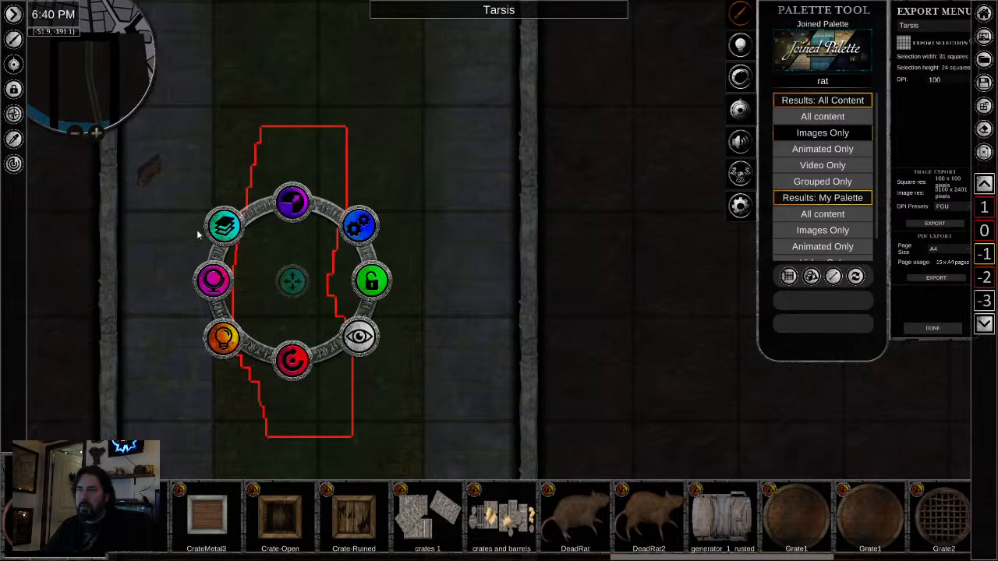
pyautogui.click(152, 174)
pyautogui.moveTo(247, 360); pyautogui.dragTo(402, 425)
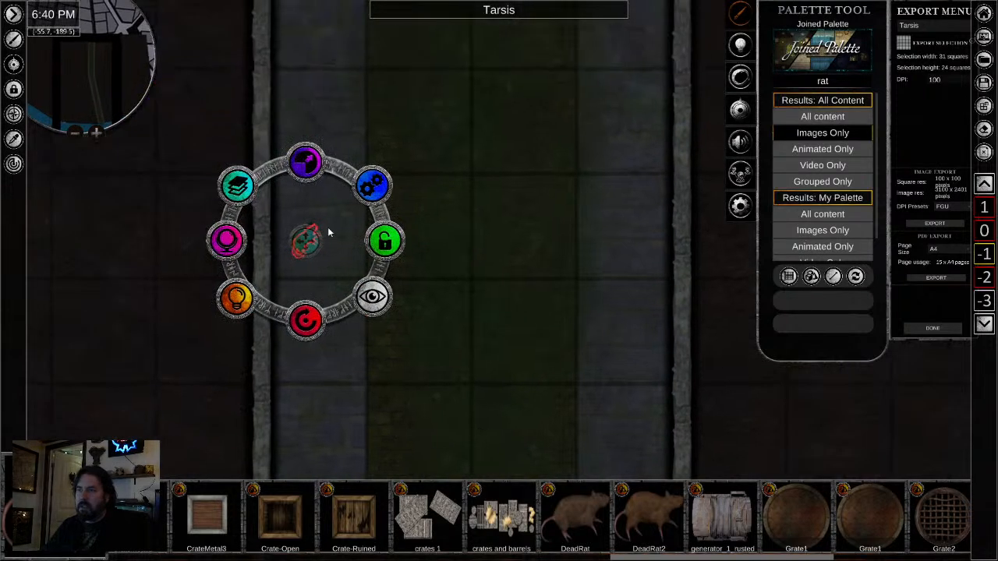
pyautogui.scroll(5, 332, 232)
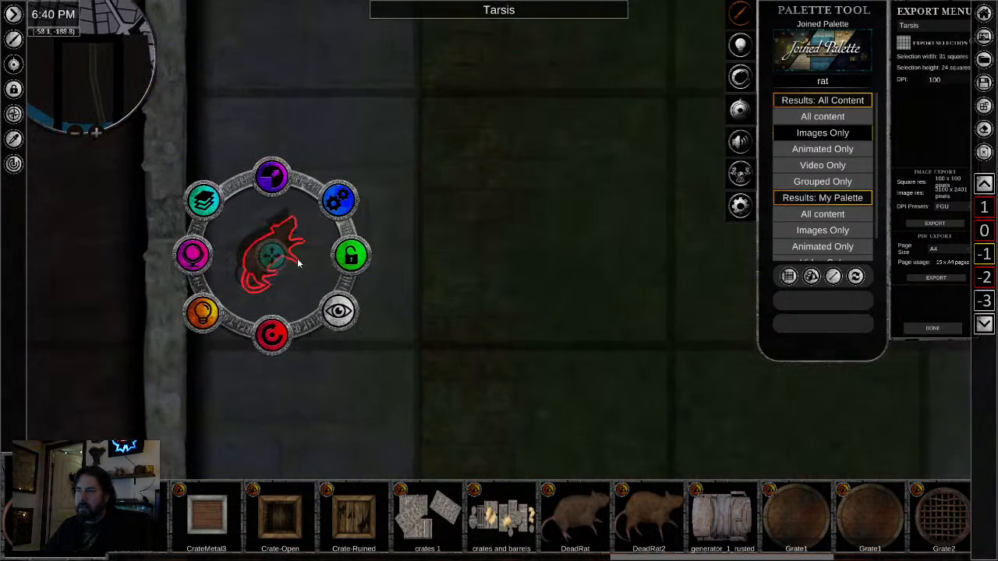
pyautogui.click(207, 316)
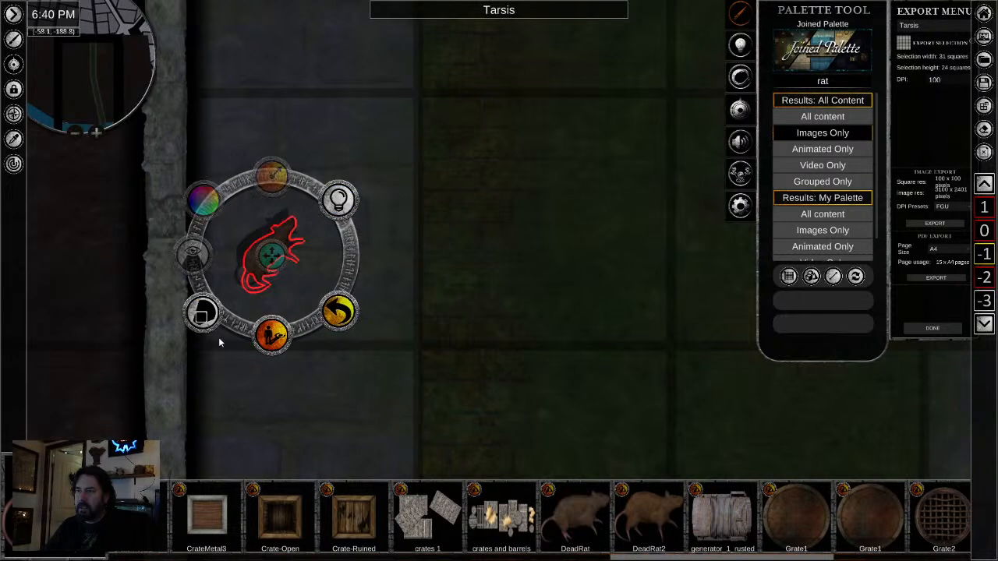
pyautogui.click(269, 341)
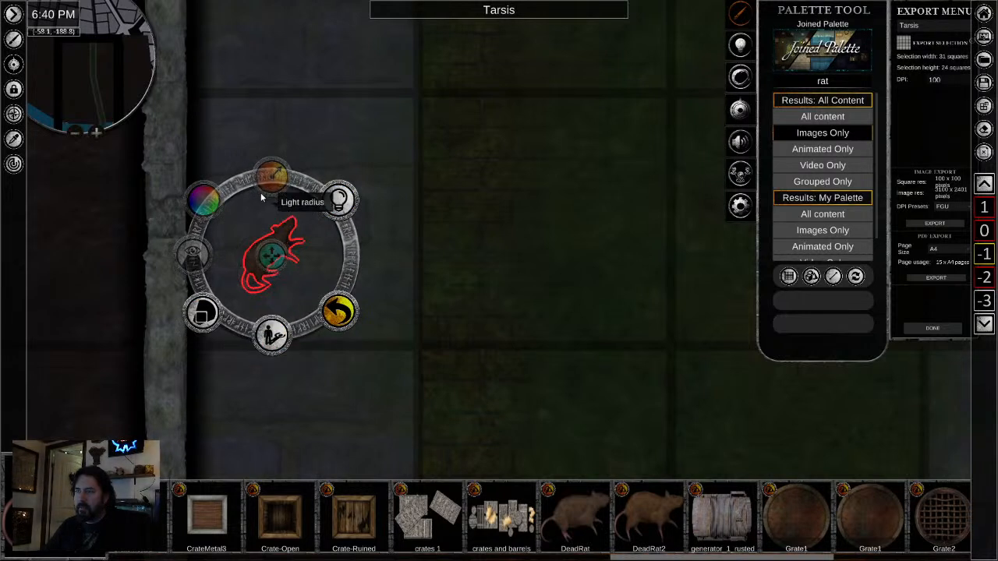
# - Copy the dead rat from the left walkway and paste it on the right walkway beside the slanted wall farther down the tunnel
pyautogui.click(306, 293)
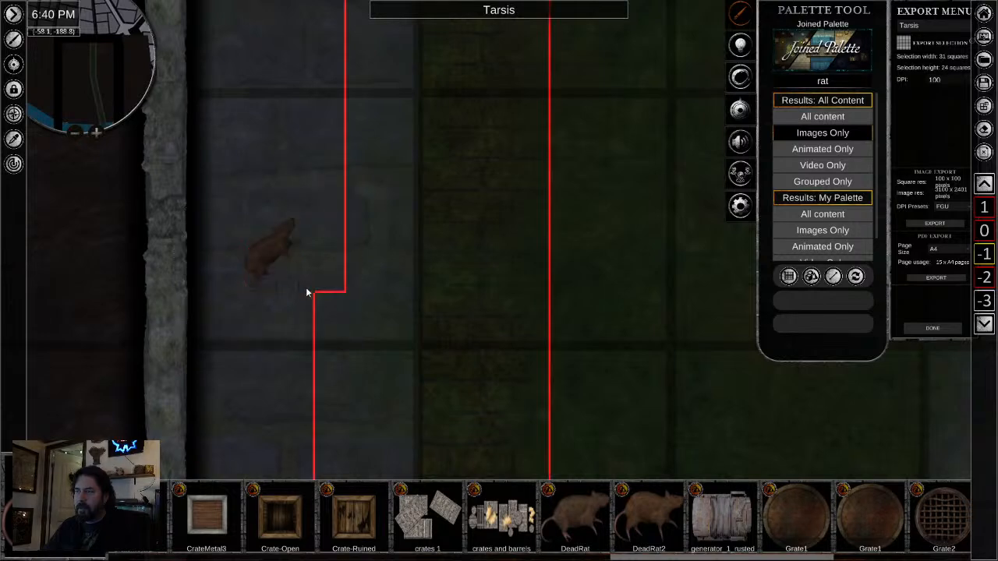
pyautogui.click(272, 260)
pyautogui.scroll(1, 468, 409)
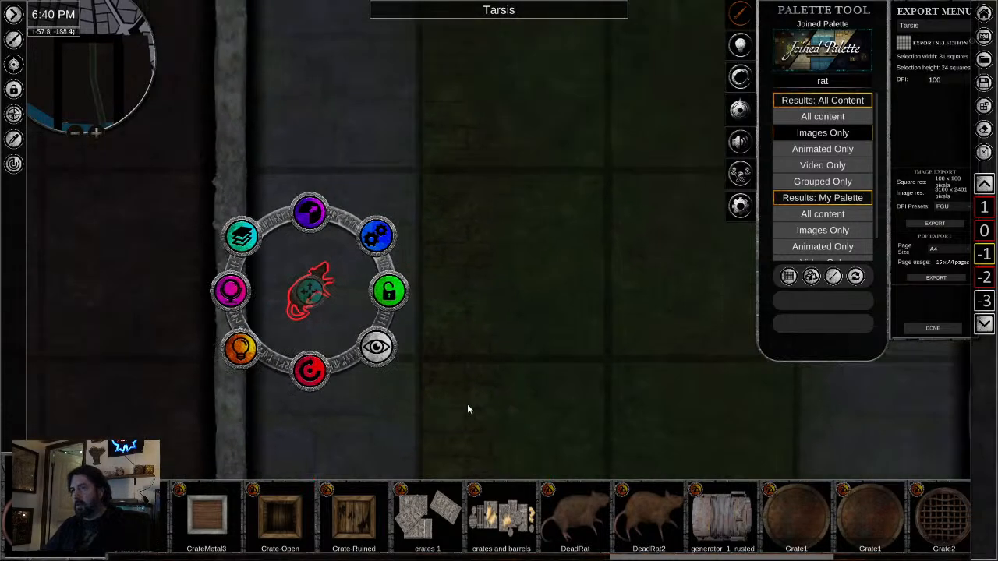
pyautogui.scroll(-2, 468, 409)
pyautogui.moveTo(468, 408); pyautogui.dragTo(231, 27)
pyautogui.moveTo(540, 425)
pyautogui.mouseDown()
pyautogui.moveTo(356, 259)
pyautogui.moveTo(296, 34)
pyautogui.mouseUp()
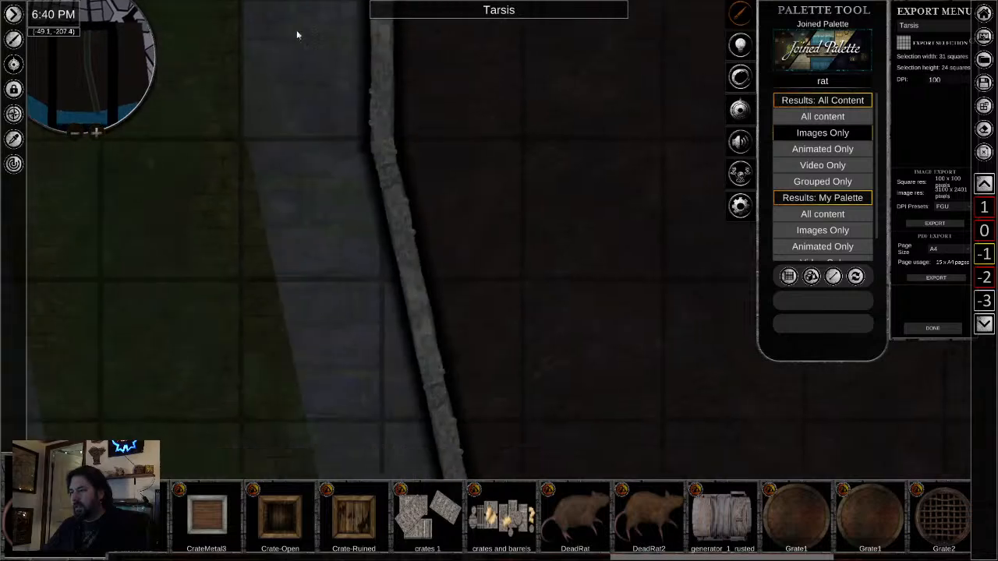
pyautogui.moveTo(365, 407); pyautogui.dragTo(332, 252)
pyautogui.rightClick(354, 245)
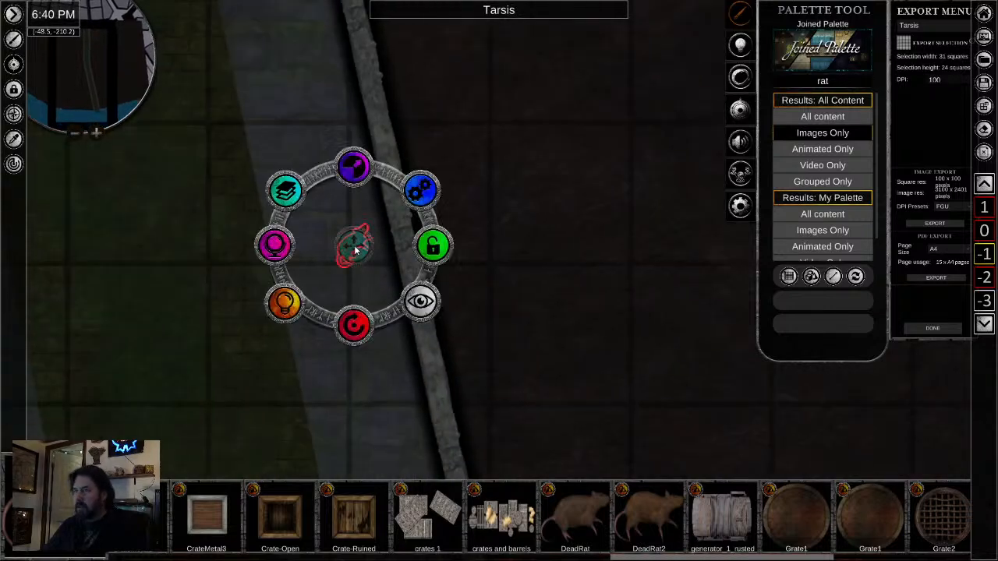
# - Rotate the pasted dead rat to a different angle and nudge it closer to the right tunnel wall
pyautogui.rightClick(337, 228)
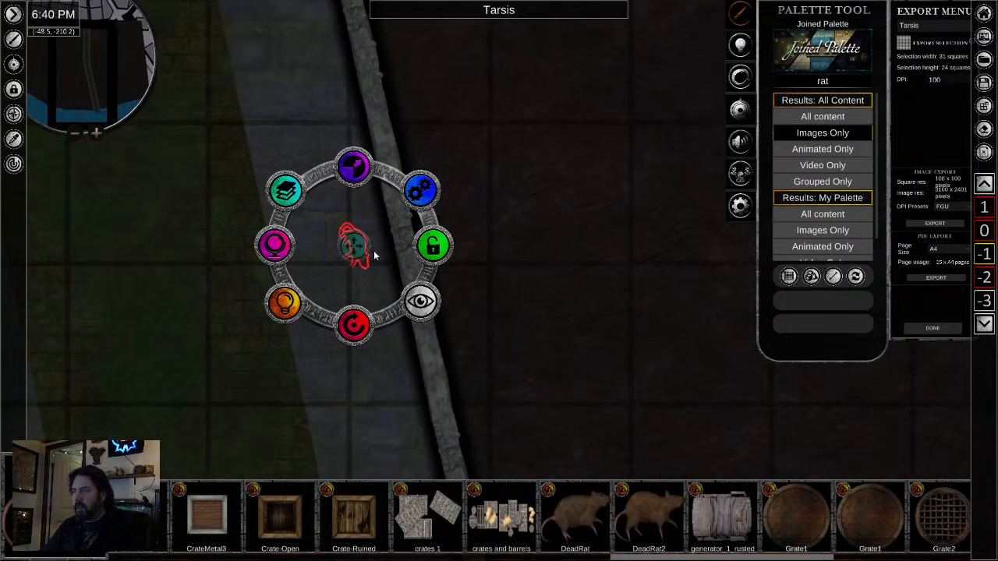
pyautogui.click(371, 256)
pyautogui.rightClick(361, 248)
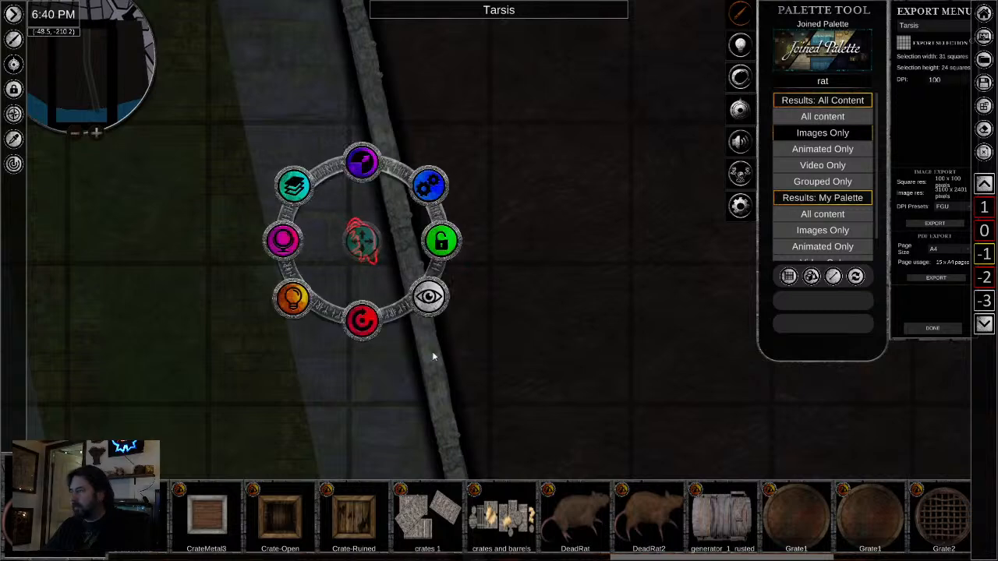
# - Clear the palette search and show the Moss objects of the Nature category
pyautogui.scroll(-7, 582, 515)
pyautogui.scroll(-1, 581, 514)
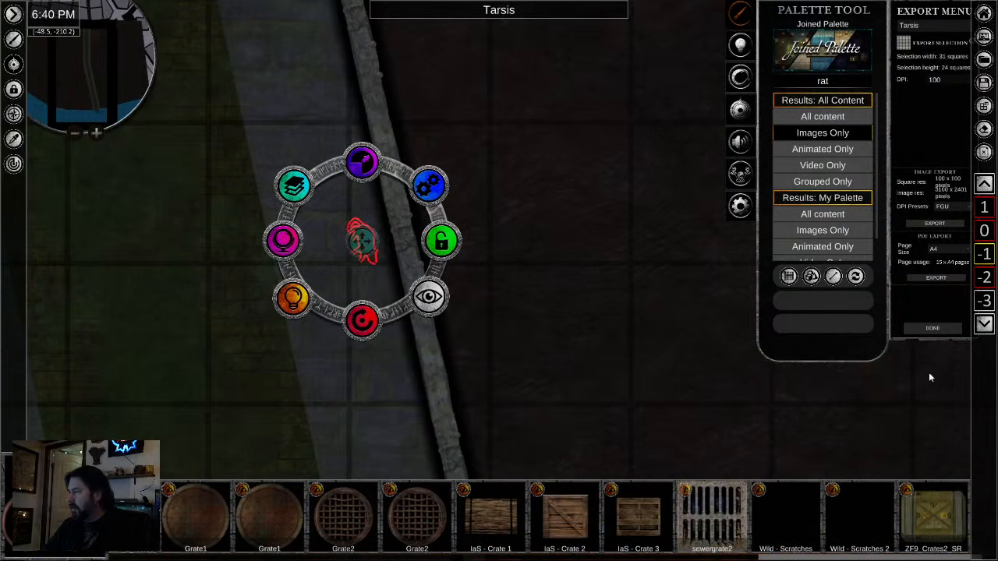
pyautogui.click(827, 86)
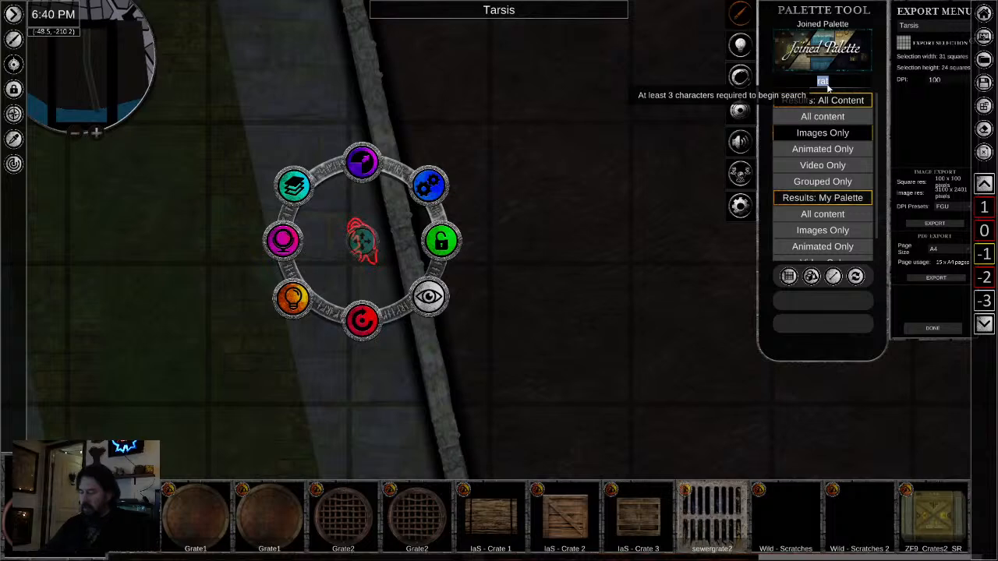
pyautogui.press('BackSpace')
pyautogui.scroll(-6, 807, 179)
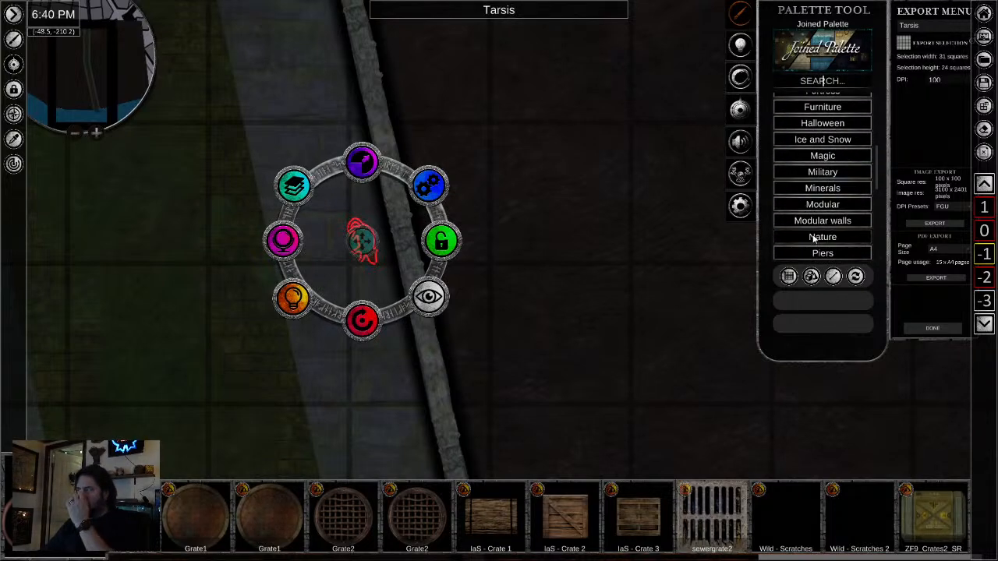
pyautogui.click(803, 236)
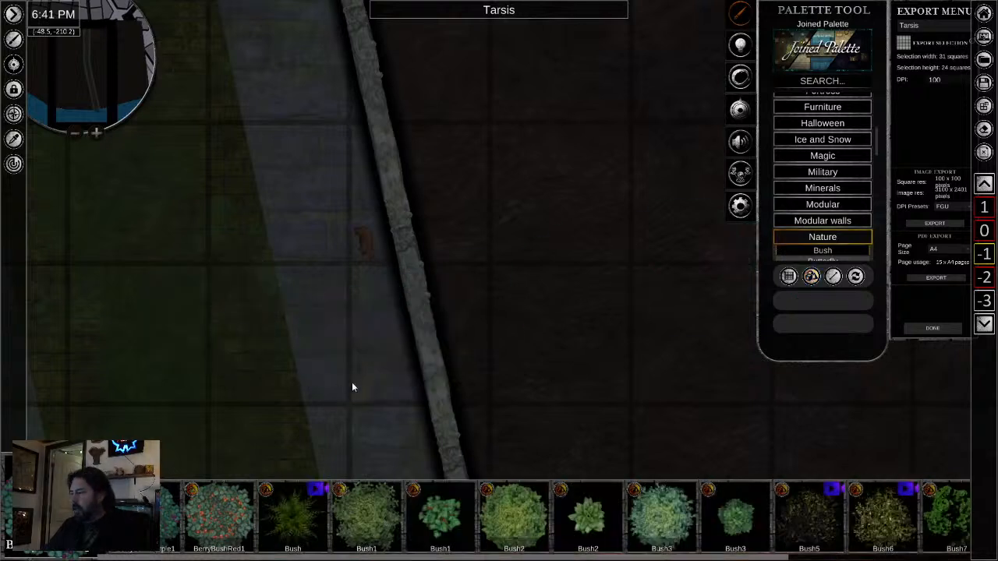
pyautogui.scroll(-2, 805, 212)
pyautogui.scroll(-5, 803, 218)
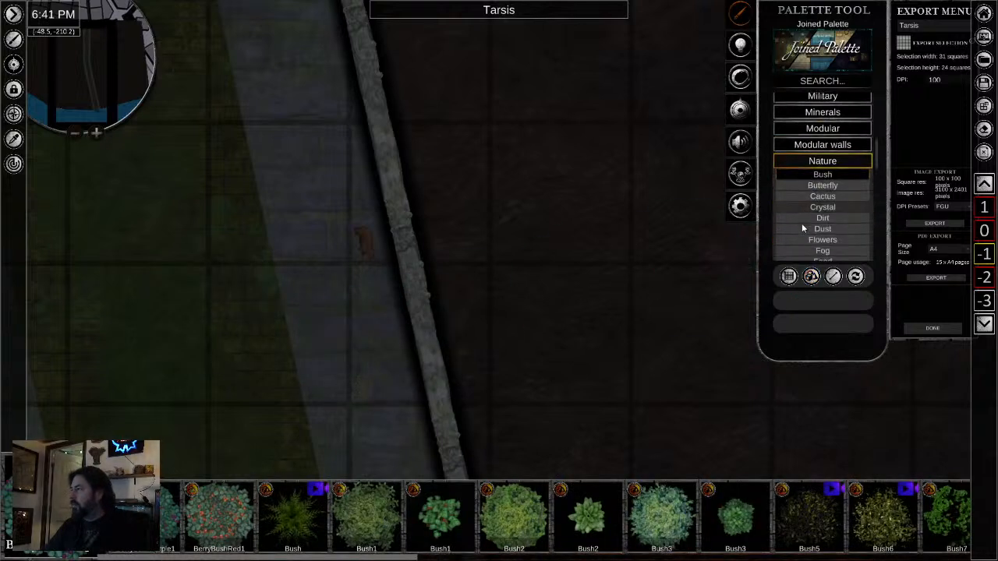
pyautogui.scroll(-3, 794, 235)
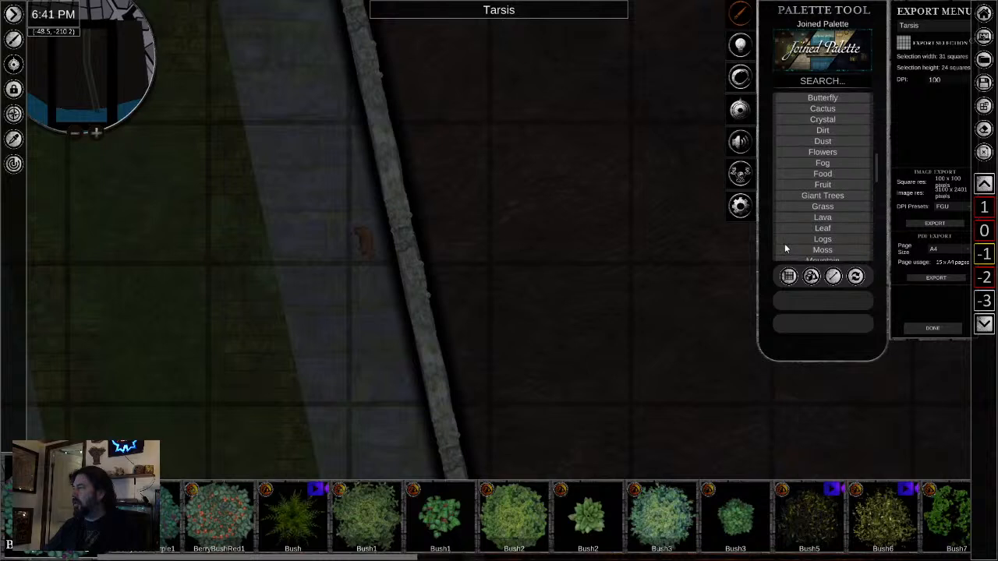
pyautogui.scroll(-1, 798, 227)
pyautogui.click(803, 237)
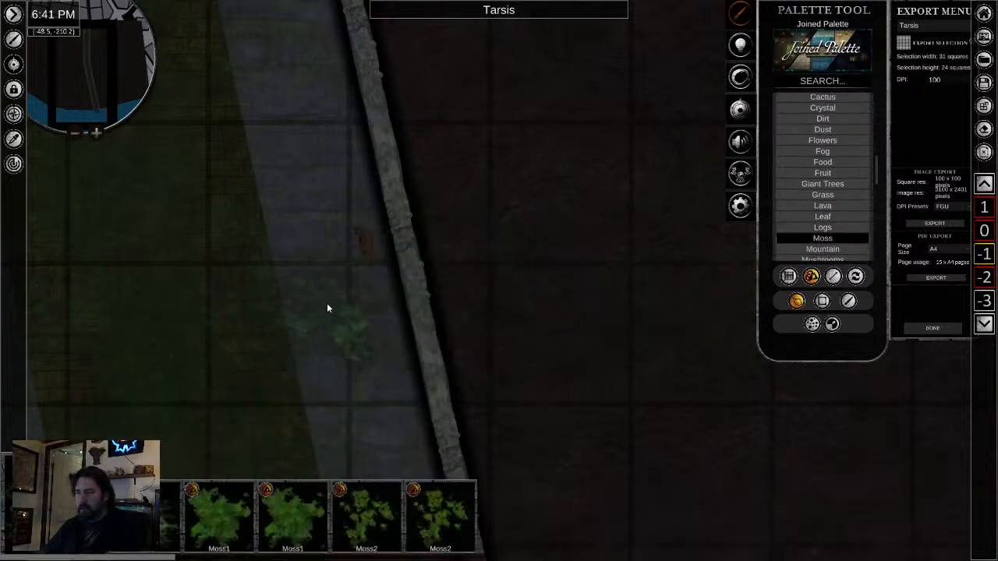
# - Place a moss patch on the right walkway below the dead rat and move it against the slanted wall
pyautogui.click(342, 325)
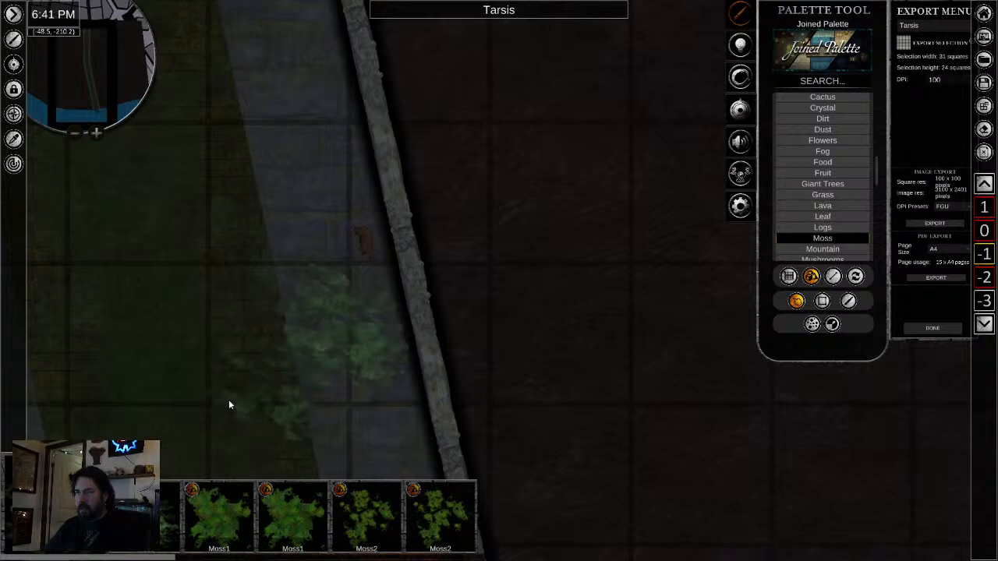
pyautogui.click(395, 348)
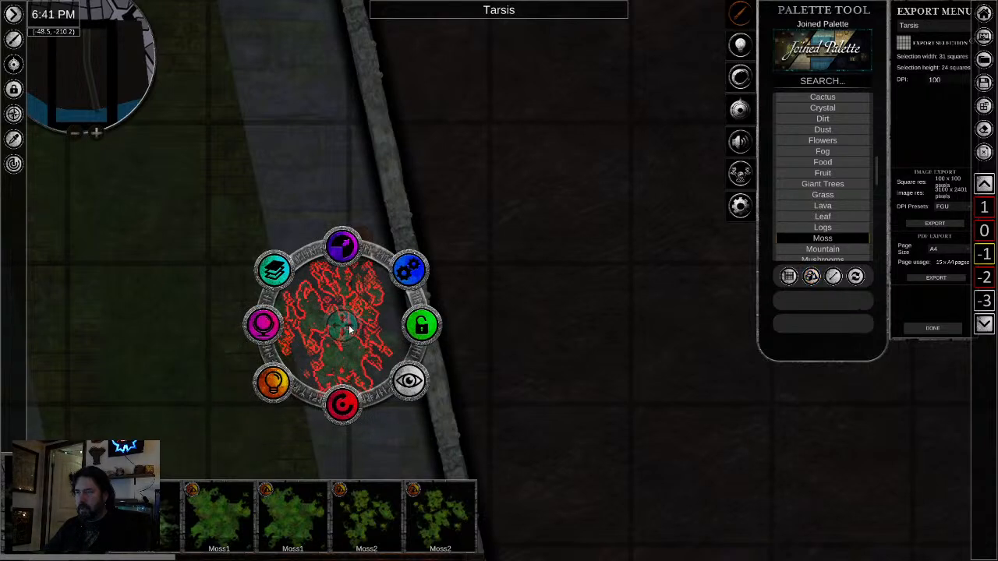
pyautogui.moveTo(345, 330); pyautogui.dragTo(371, 359)
pyautogui.click(543, 391)
pyautogui.click(378, 367)
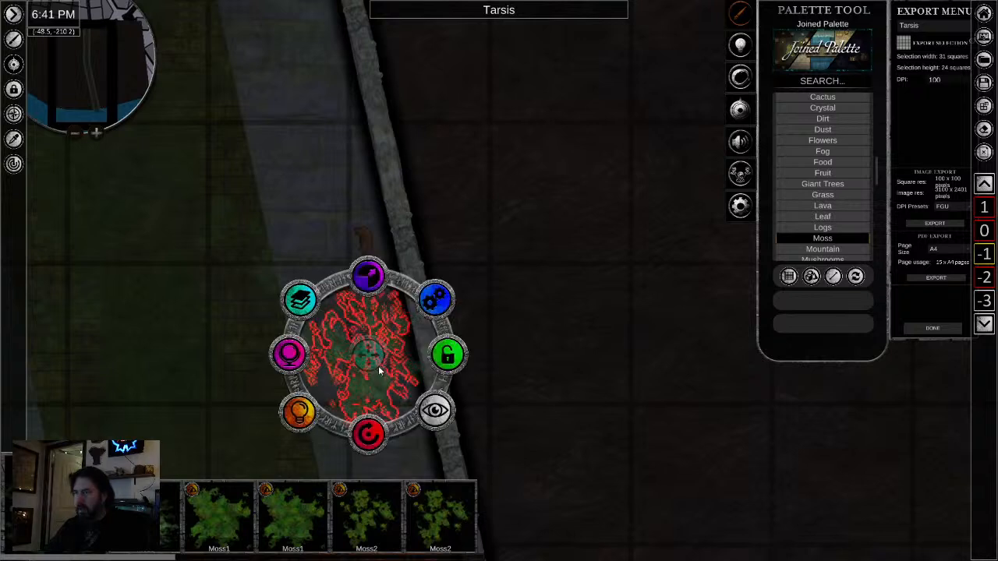
# - Lower the opacity of the moss patch on the right walkway to make it fainter
pyautogui.click(299, 348)
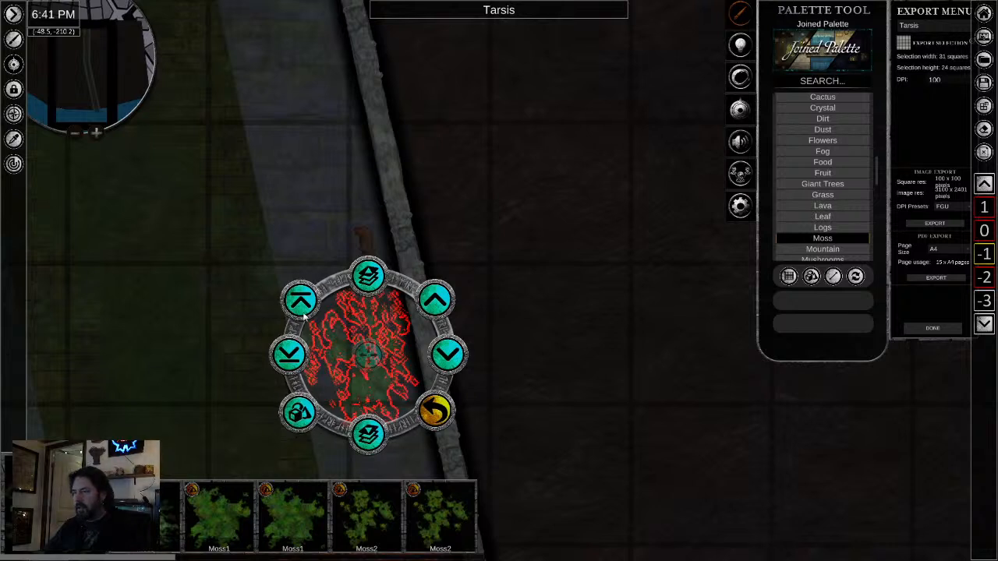
pyautogui.click(435, 411)
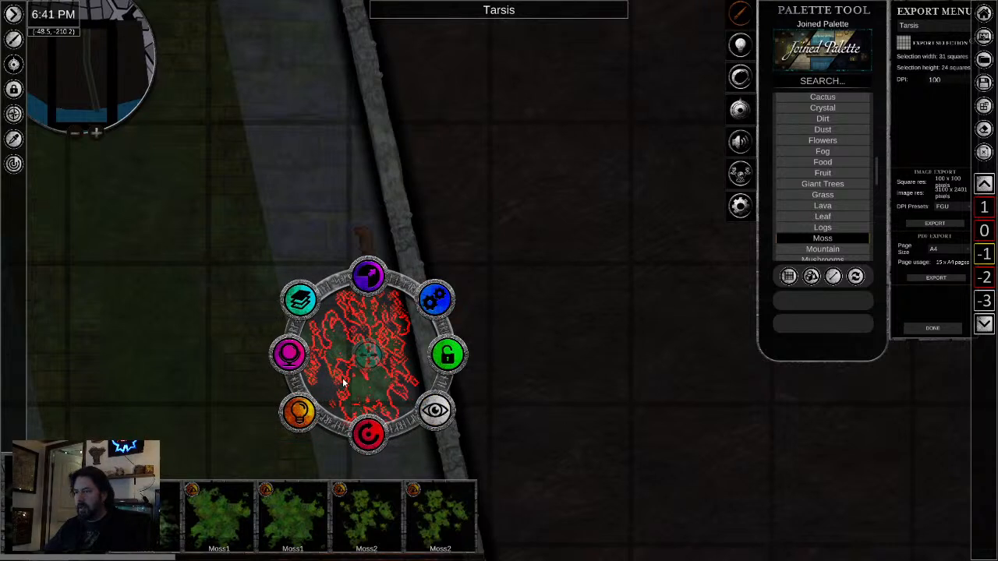
pyautogui.click(293, 354)
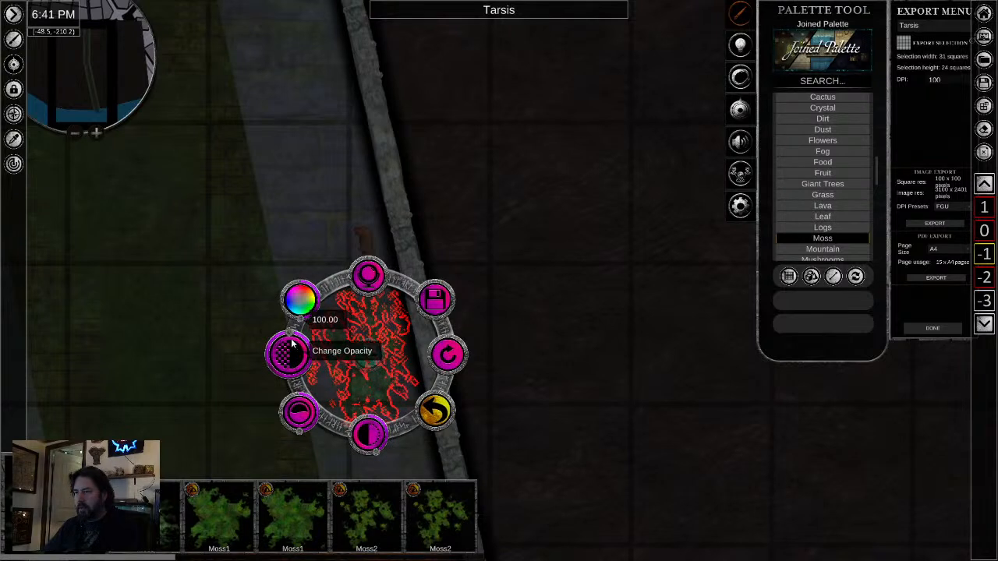
pyautogui.moveTo(291, 341); pyautogui.dragTo(273, 363)
pyautogui.click(566, 413)
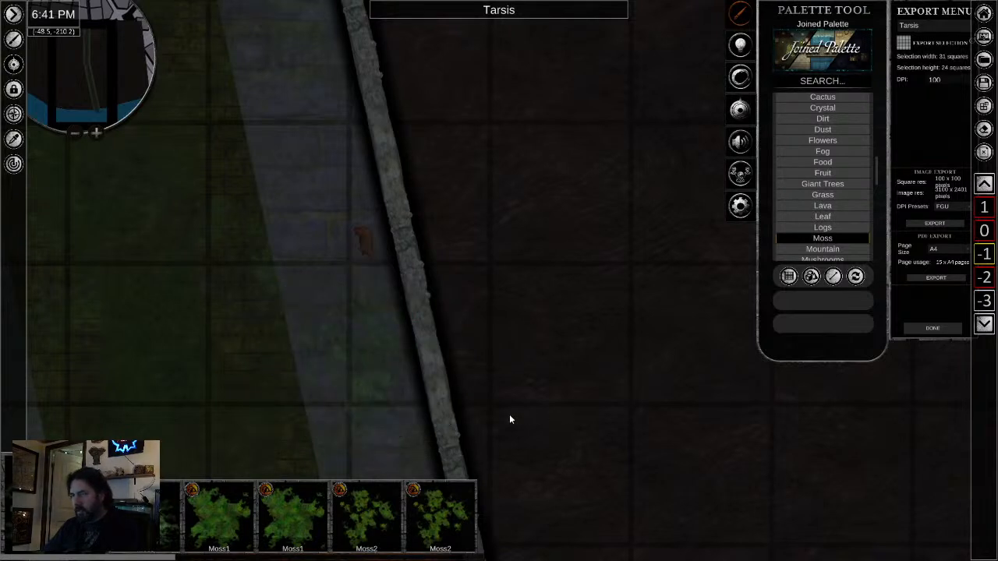
# - Copy the faint moss and paste patches on the left walkway and on the right walkway farther up the tunnel, rotating the latter
pyautogui.click(380, 384)
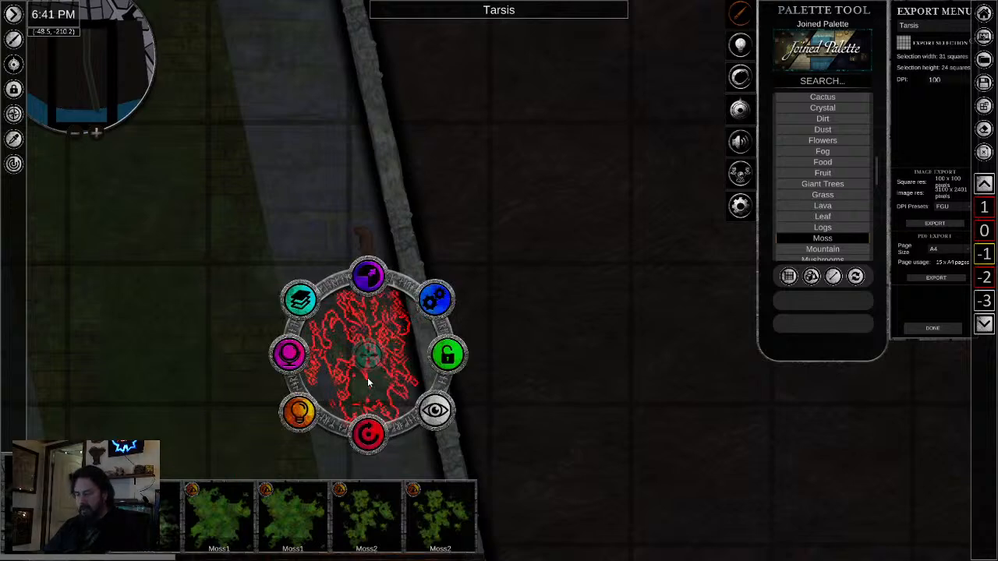
pyautogui.moveTo(230, 309); pyautogui.dragTo(602, 463)
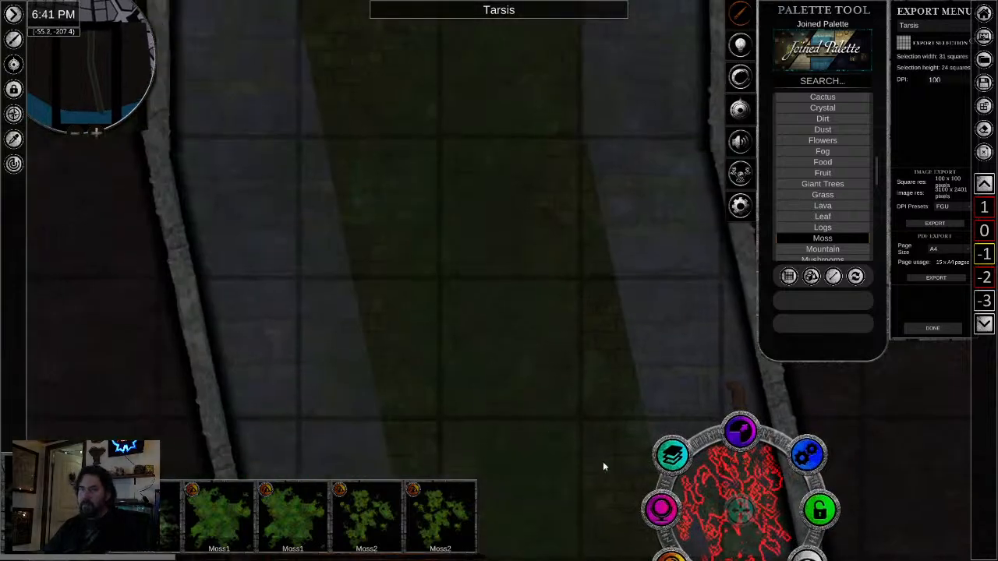
pyautogui.click(252, 237)
pyautogui.moveTo(447, 185); pyautogui.dragTo(413, 403)
pyautogui.moveTo(517, 159); pyautogui.dragTo(416, 421)
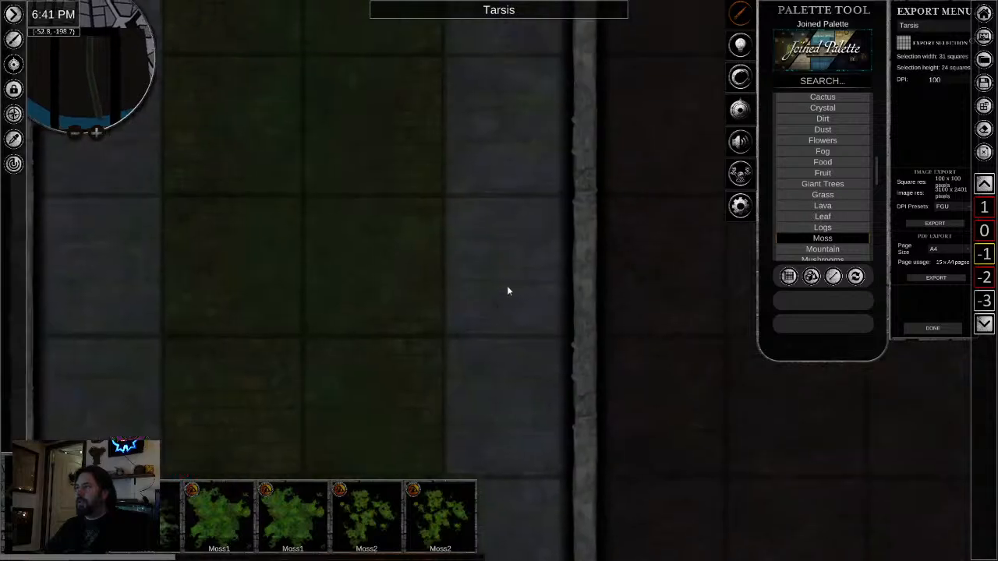
pyautogui.click(502, 306)
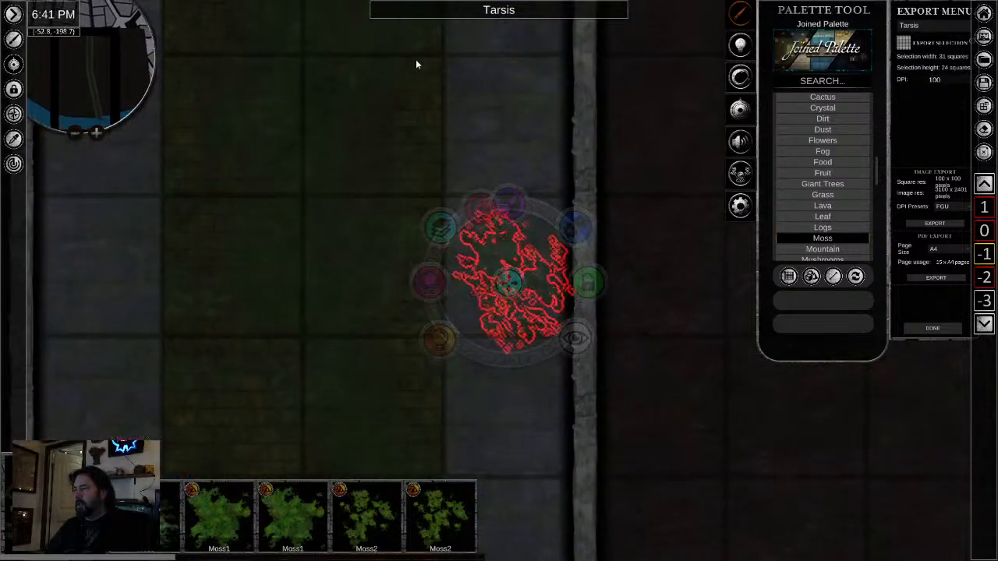
pyautogui.click(377, 137)
# - Paste a moss patch in the tavern cellar, shrink it, and move it beside the copper still
pyautogui.moveTo(538, 162); pyautogui.dragTo(400, 560)
pyautogui.moveTo(527, 234)
pyautogui.mouseDown()
pyautogui.moveTo(510, 387)
pyautogui.moveTo(510, 522)
pyautogui.mouseUp()
pyautogui.moveTo(417, 226); pyautogui.dragTo(416, 468)
pyautogui.moveTo(437, 191); pyautogui.dragTo(426, 524)
pyautogui.moveTo(434, 250); pyautogui.dragTo(518, 445)
pyautogui.click(600, 408)
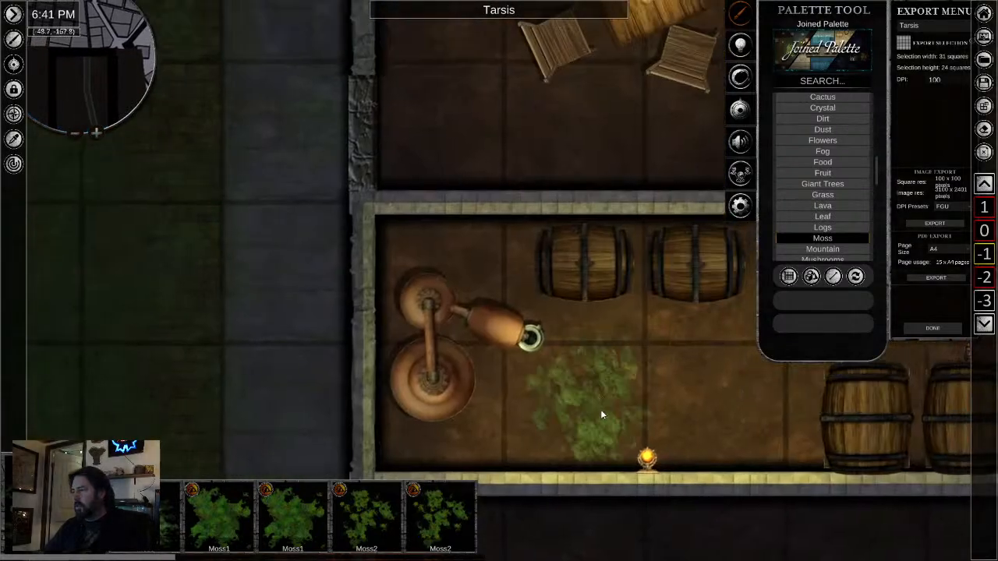
pyautogui.click(601, 412)
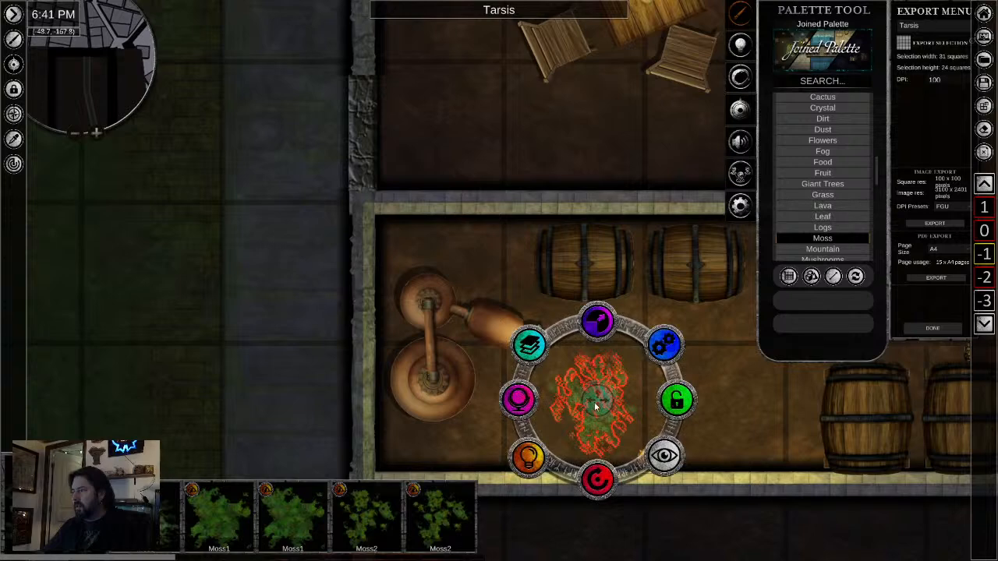
pyautogui.moveTo(597, 402); pyautogui.dragTo(456, 419)
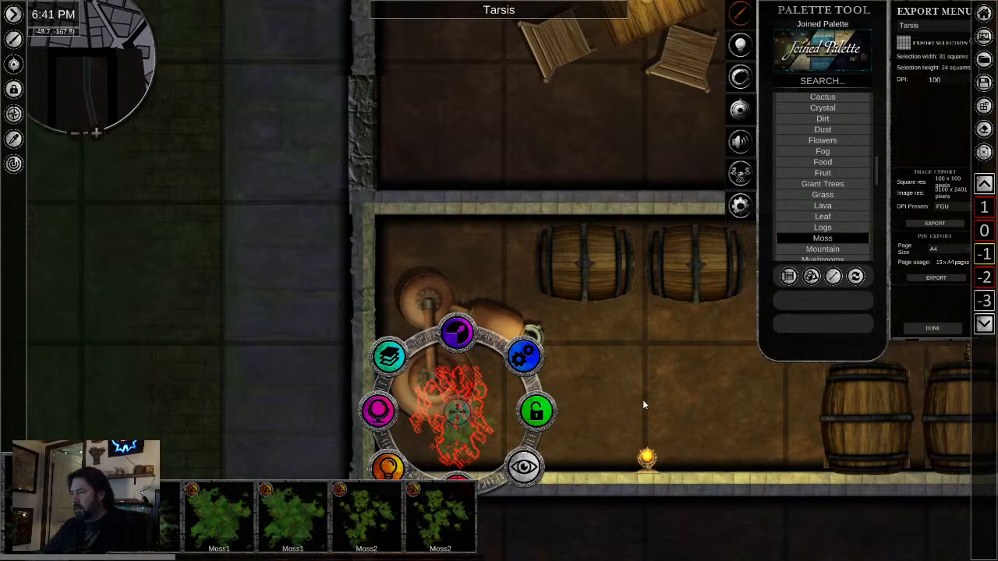
pyautogui.click(653, 372)
# - Paste a moss patch on the floor of the cellar room with the table, beside the lower-left chair
pyautogui.moveTo(653, 370); pyautogui.dragTo(576, 479)
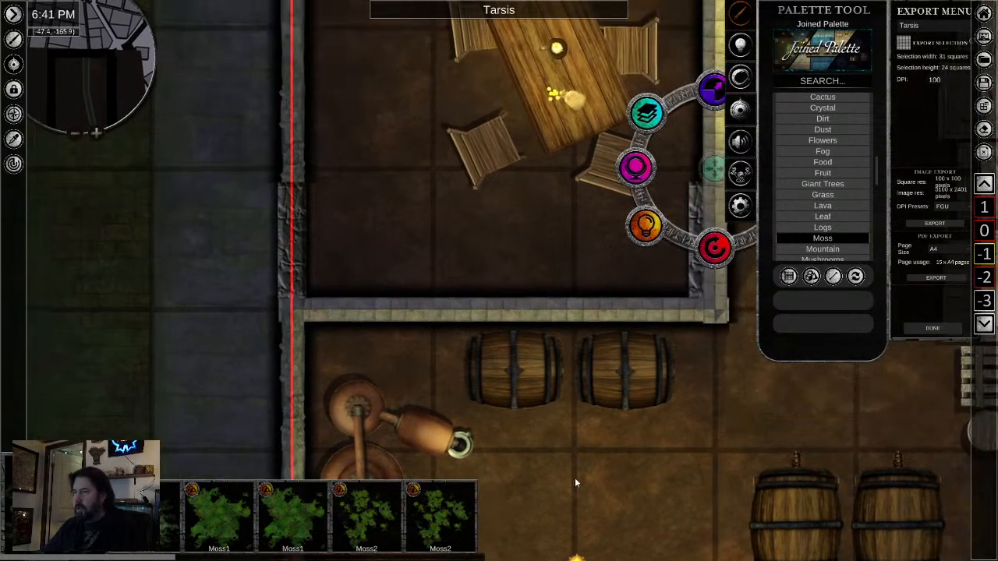
pyautogui.click(408, 178)
pyautogui.click(423, 221)
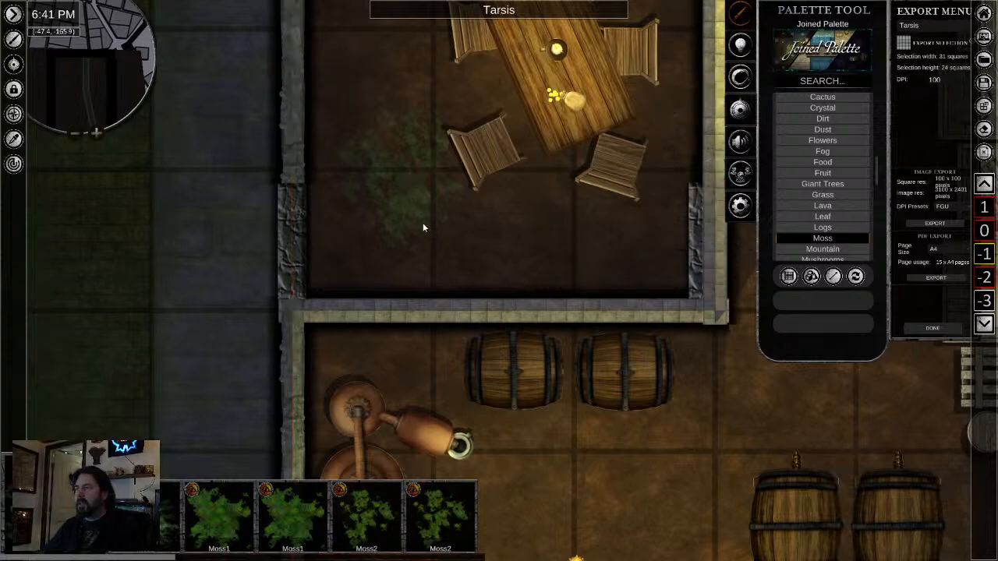
pyautogui.click(408, 189)
pyautogui.click(411, 170)
pyautogui.click(389, 163)
pyautogui.click(389, 163)
pyautogui.click(409, 187)
pyautogui.moveTo(425, 228); pyautogui.dragTo(398, 343)
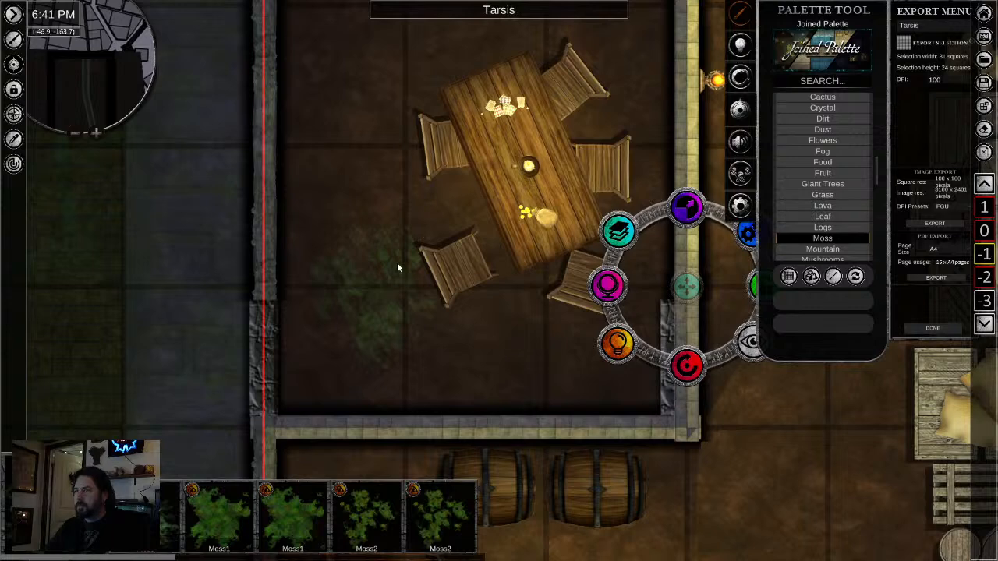
pyautogui.click(396, 261)
pyautogui.click(378, 252)
pyautogui.moveTo(342, 241); pyautogui.dragTo(418, 375)
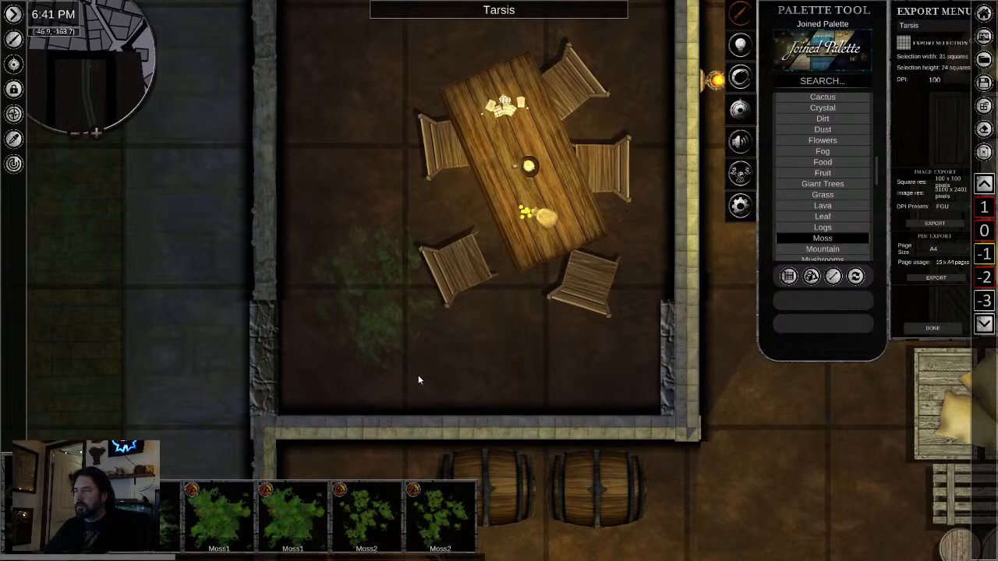
# - Select the moss patch beside the table's lower-left chair and lower its opacity
pyautogui.click(380, 319)
pyautogui.click(376, 311)
pyautogui.click(350, 290)
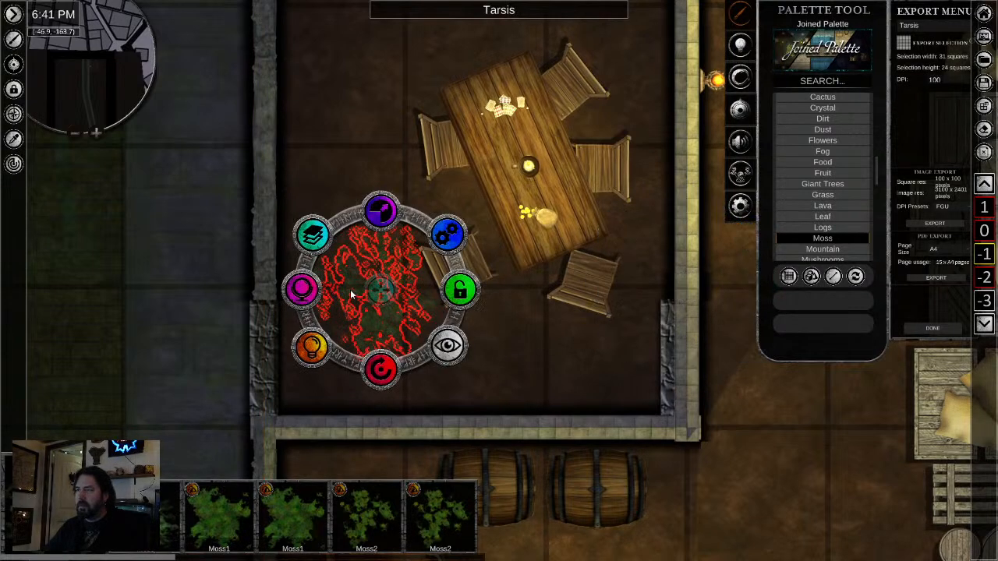
pyautogui.click(303, 290)
pyautogui.moveTo(289, 296)
pyautogui.mouseDown()
pyautogui.moveTo(294, 307)
pyautogui.moveTo(308, 304)
pyautogui.mouseUp()
pyautogui.click(540, 382)
# - Check the moss patches and furnishings across the table room and the adjoining storage cellar
pyautogui.scroll(-3, 536, 390)
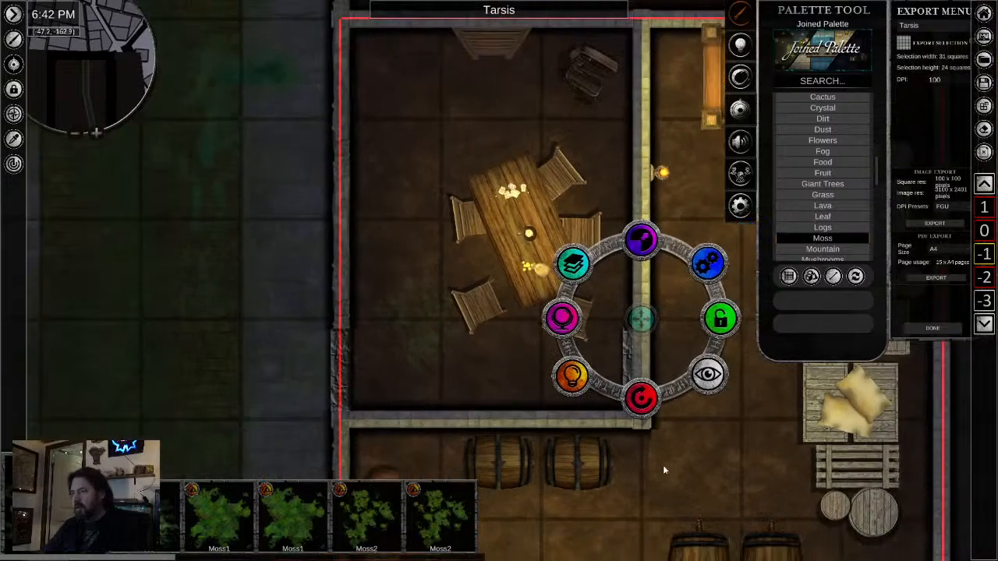
pyautogui.moveTo(675, 517); pyautogui.dragTo(530, 335)
pyautogui.moveTo(467, 277); pyautogui.dragTo(615, 295)
pyautogui.scroll(-1, 615, 294)
pyautogui.moveTo(526, 262); pyautogui.dragTo(400, 283)
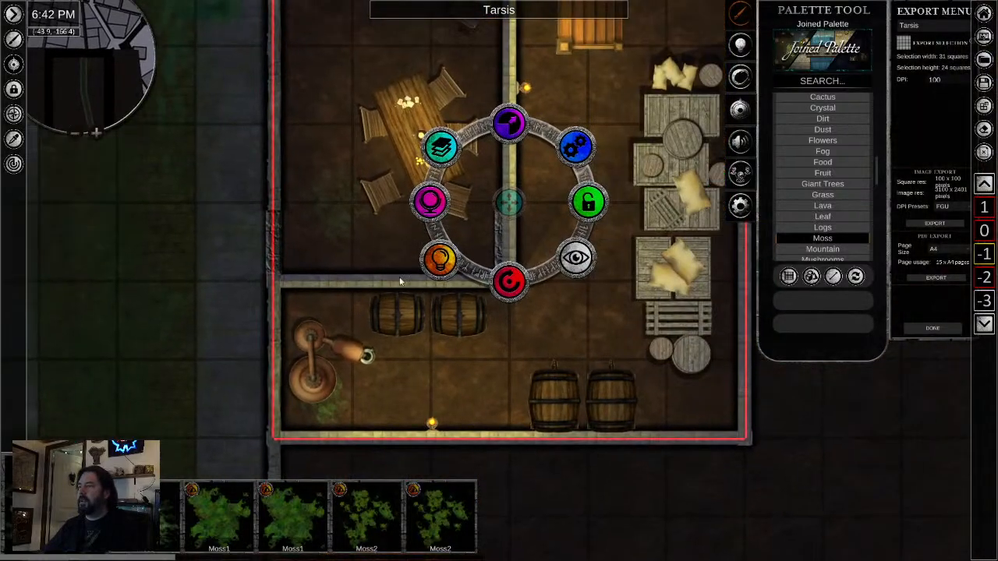
pyautogui.click(337, 208)
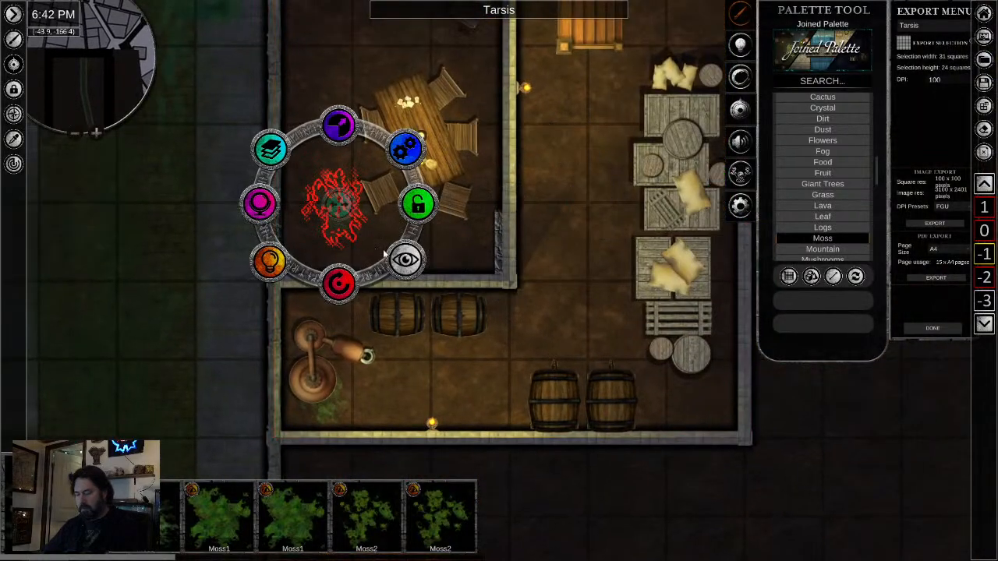
pyautogui.moveTo(551, 315); pyautogui.dragTo(525, 530)
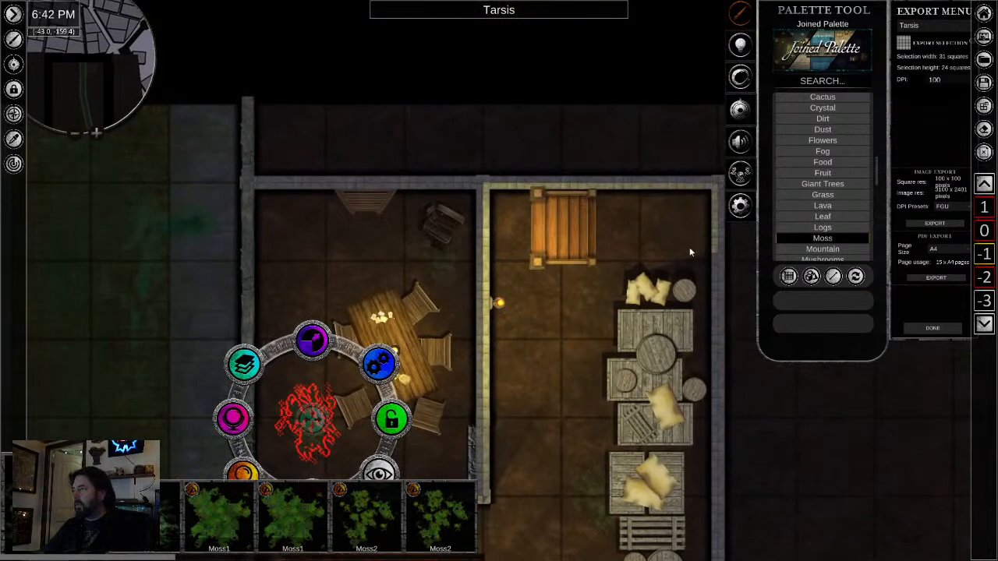
pyautogui.moveTo(508, 317); pyautogui.dragTo(864, 229)
# - Place a Moss1 patch on the left walkway just below the tunnel's bend and shrink it to roughly half size
pyautogui.moveTo(422, 421); pyautogui.dragTo(418, 48)
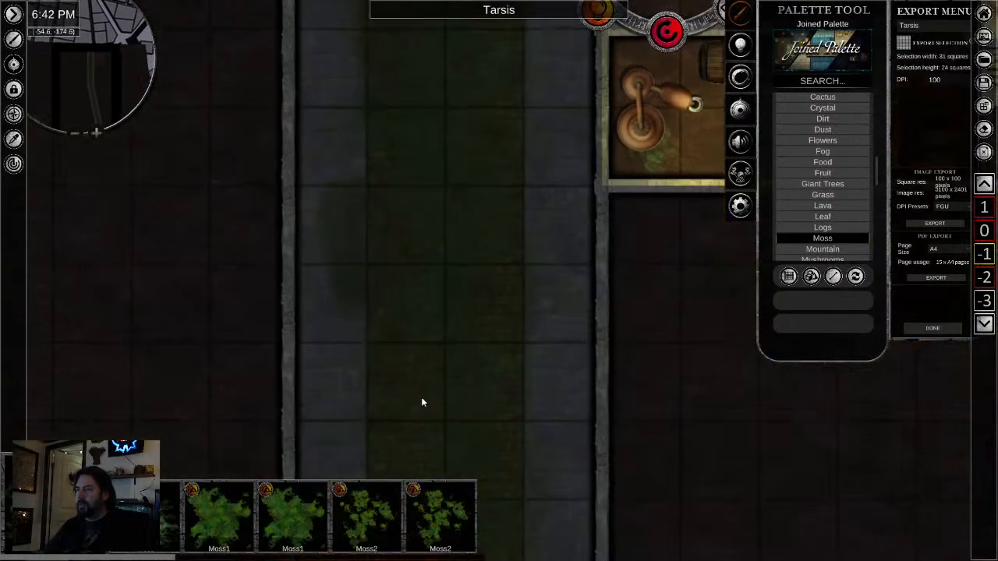
pyautogui.moveTo(363, 324); pyautogui.dragTo(374, 146)
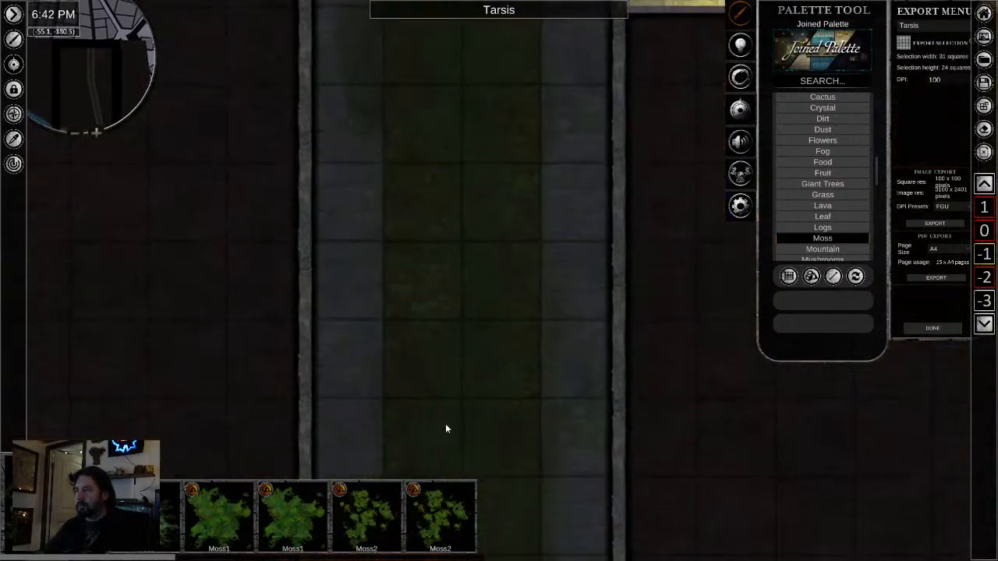
pyautogui.moveTo(486, 296); pyautogui.dragTo(456, 328)
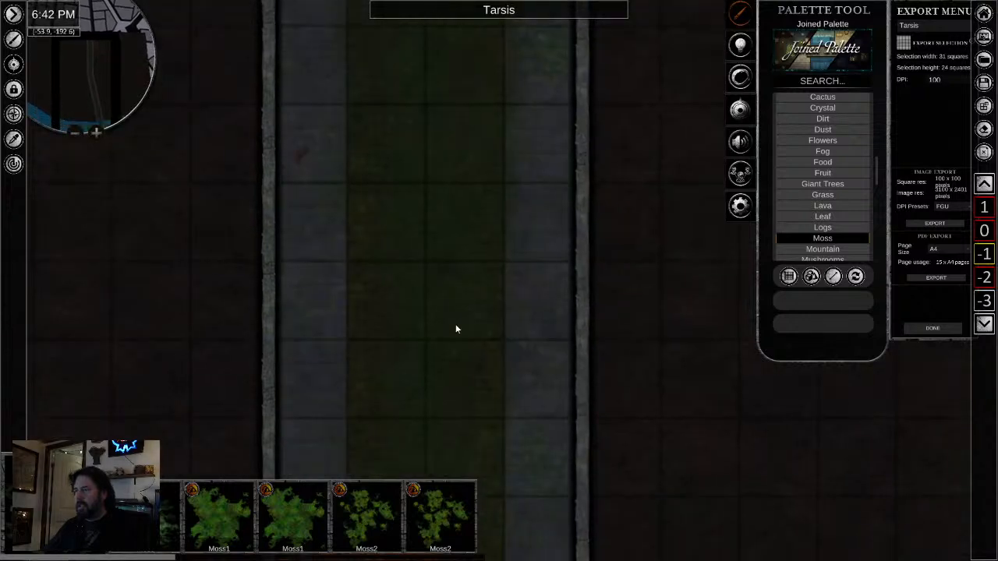
pyautogui.moveTo(434, 423); pyautogui.dragTo(427, 5)
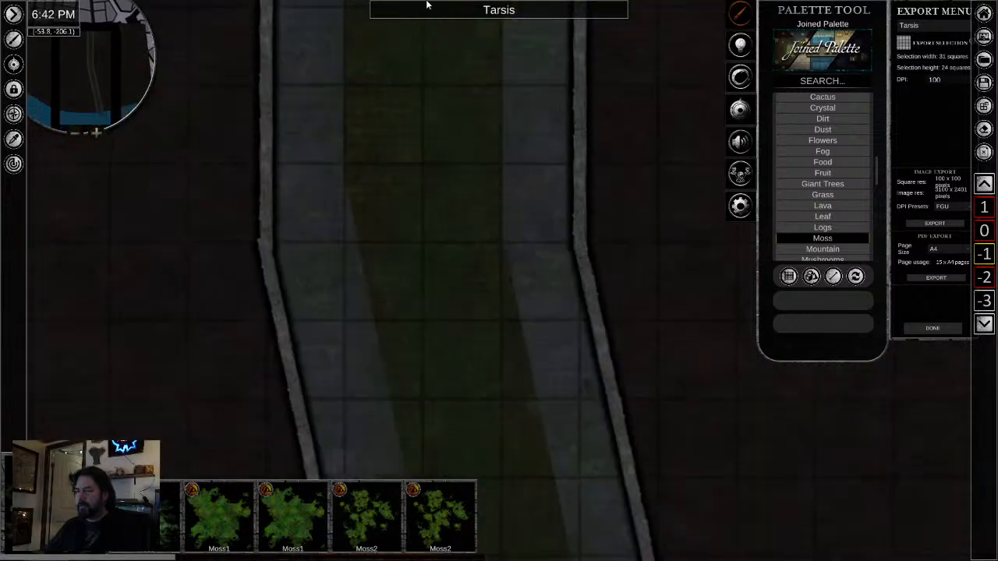
pyautogui.click(282, 537)
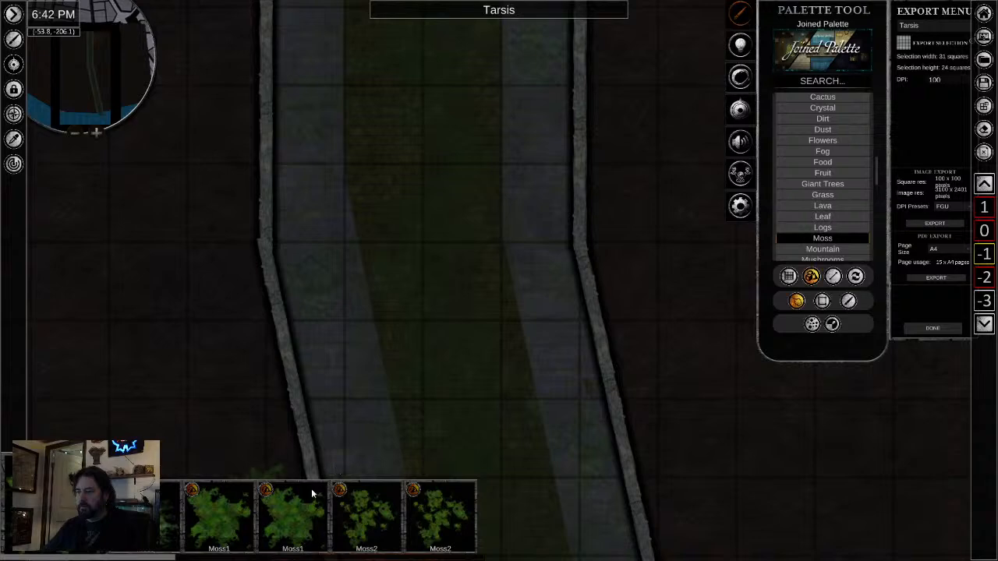
pyautogui.click(356, 397)
pyautogui.scroll(3, 515, 416)
pyautogui.scroll(3, 514, 416)
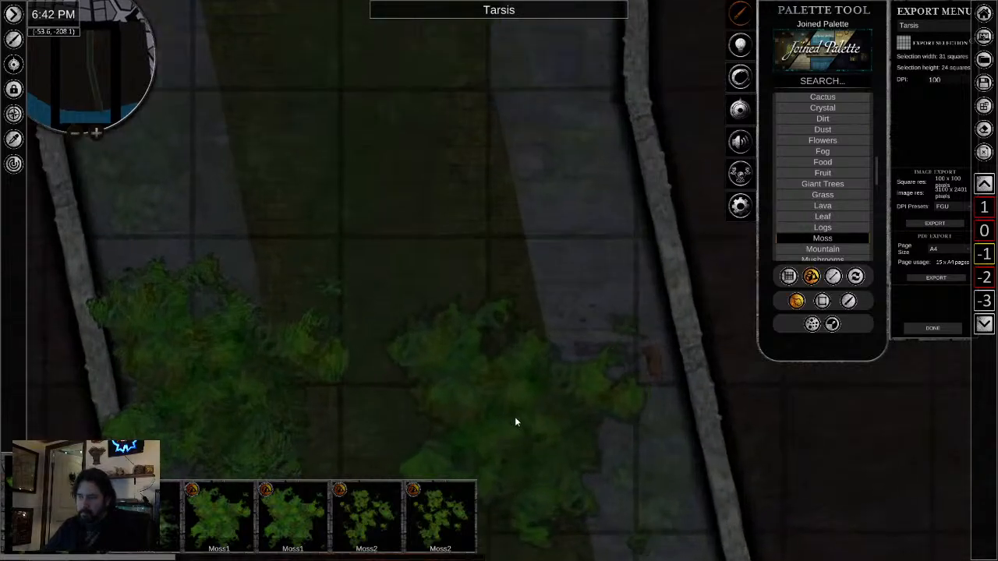
pyautogui.press('Escape')
pyautogui.click(292, 364)
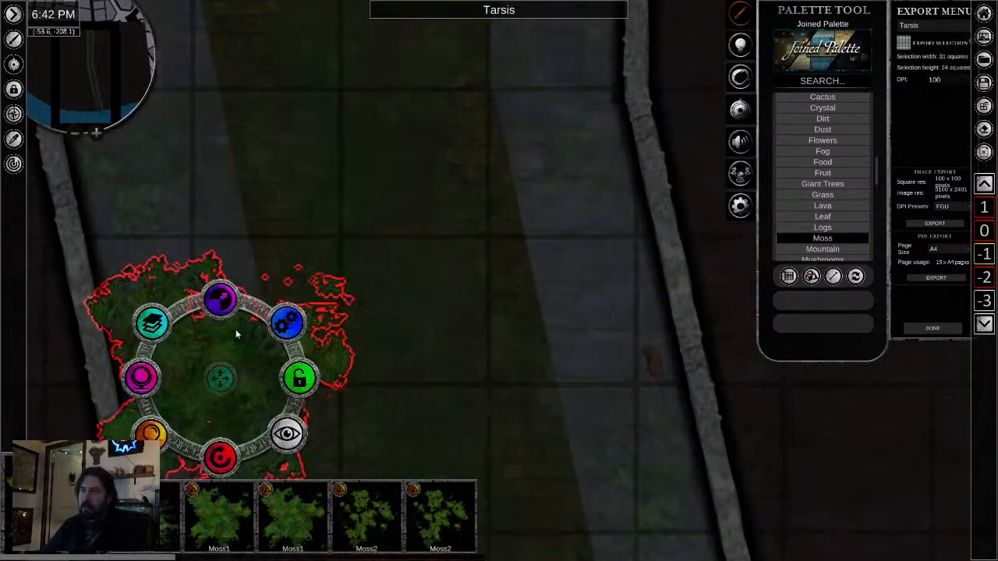
pyautogui.moveTo(220, 302); pyautogui.dragTo(220, 333)
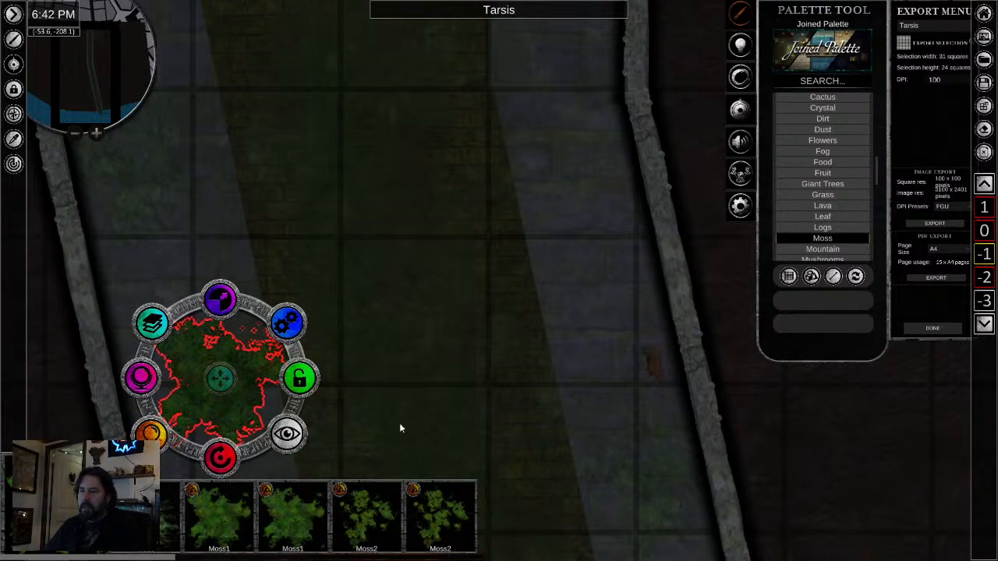
# - Adjust the new Moss1 patch's opacity, nudge it toward the left wall, and set its brightness to 48.17
pyautogui.moveTo(399, 423); pyautogui.dragTo(563, 303)
pyautogui.click(308, 262)
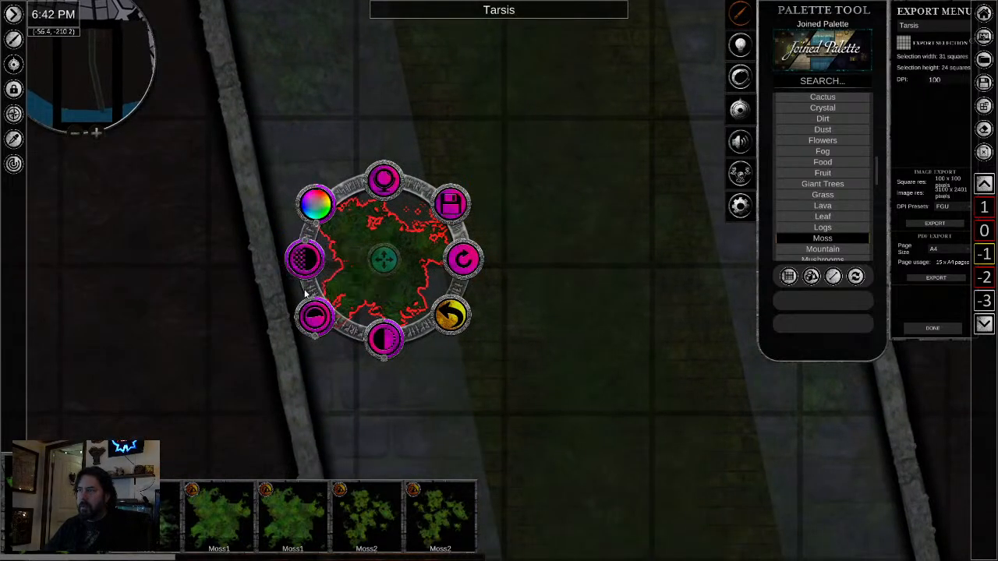
pyautogui.moveTo(306, 250); pyautogui.dragTo(310, 286)
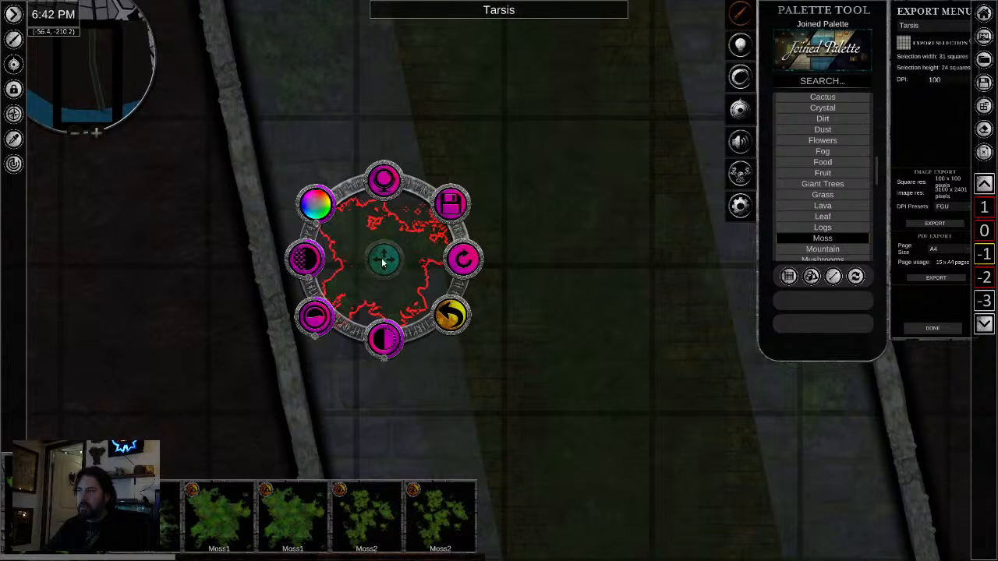
pyautogui.moveTo(383, 262); pyautogui.dragTo(356, 257)
pyautogui.moveTo(285, 276); pyautogui.dragTo(256, 263)
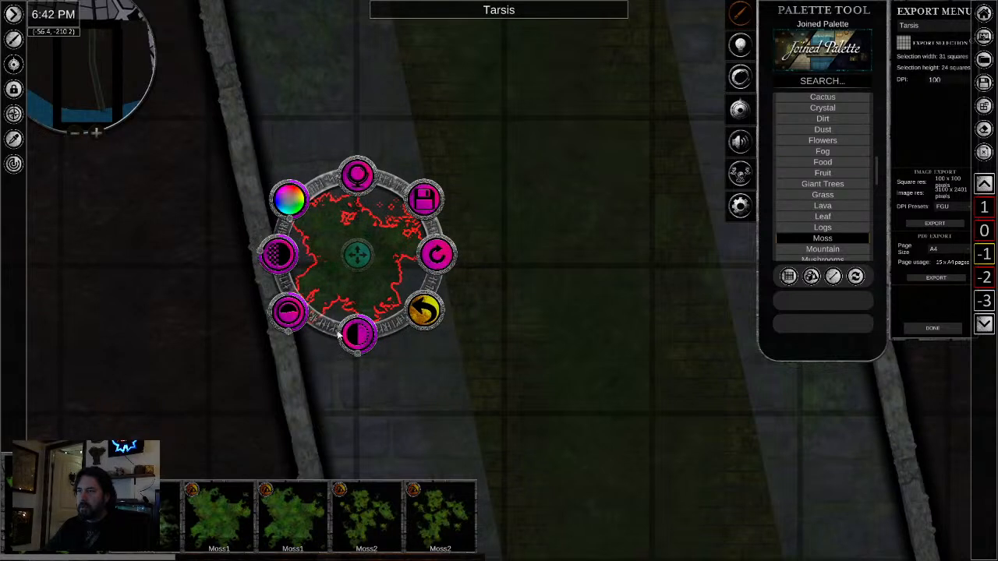
pyautogui.moveTo(356, 357); pyautogui.dragTo(359, 360)
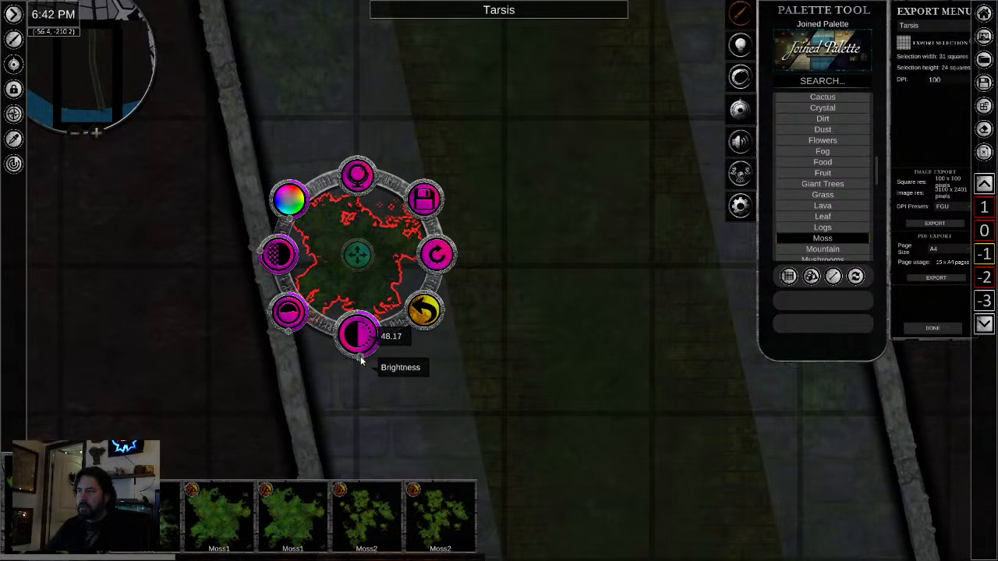
# - Reselect the Moss1 patch on the left walkway and rotate it slightly
pyautogui.click(597, 370)
pyautogui.click(370, 265)
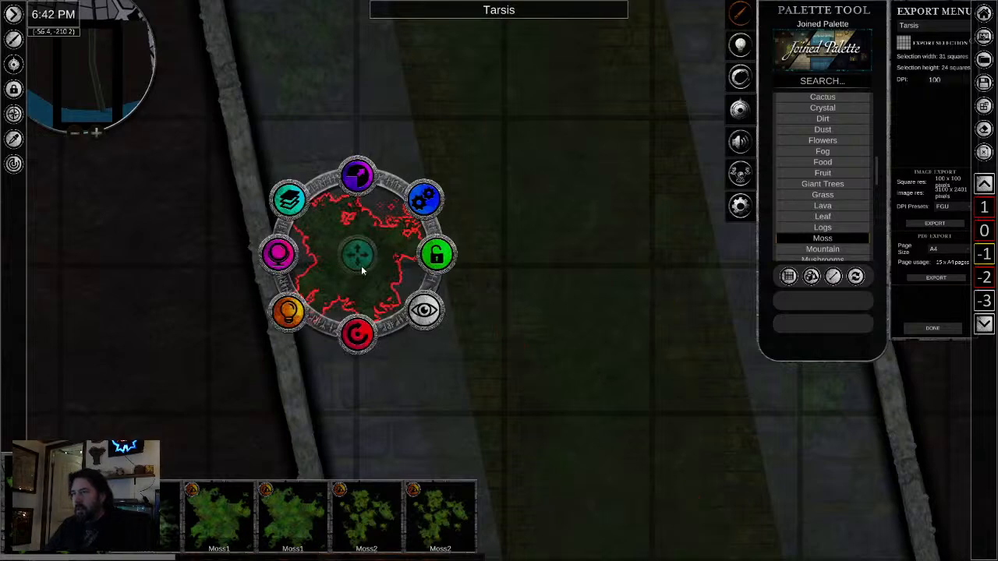
pyautogui.scroll(3, 357, 293)
pyautogui.click(414, 357)
pyautogui.scroll(-4, 597, 357)
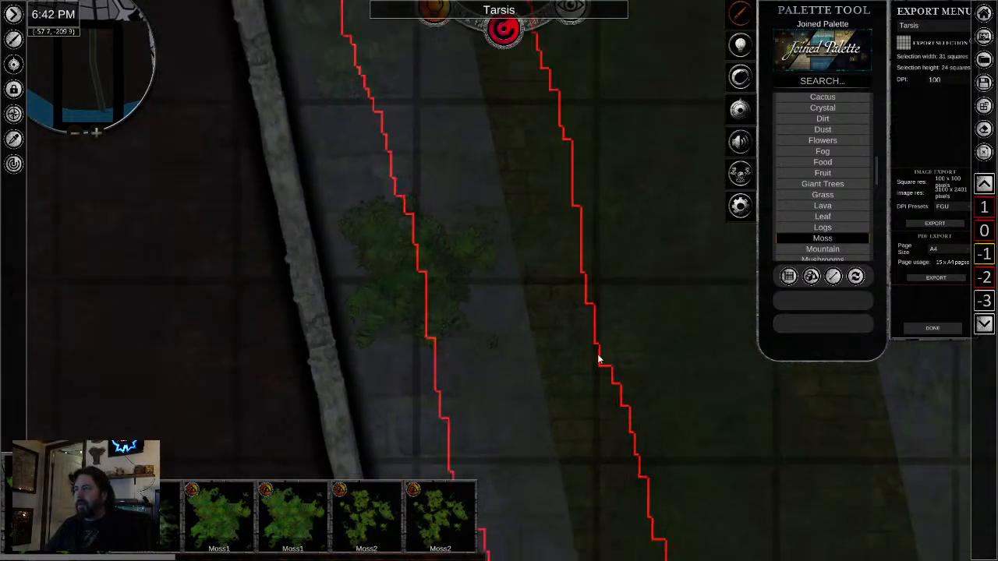
pyautogui.click(487, 315)
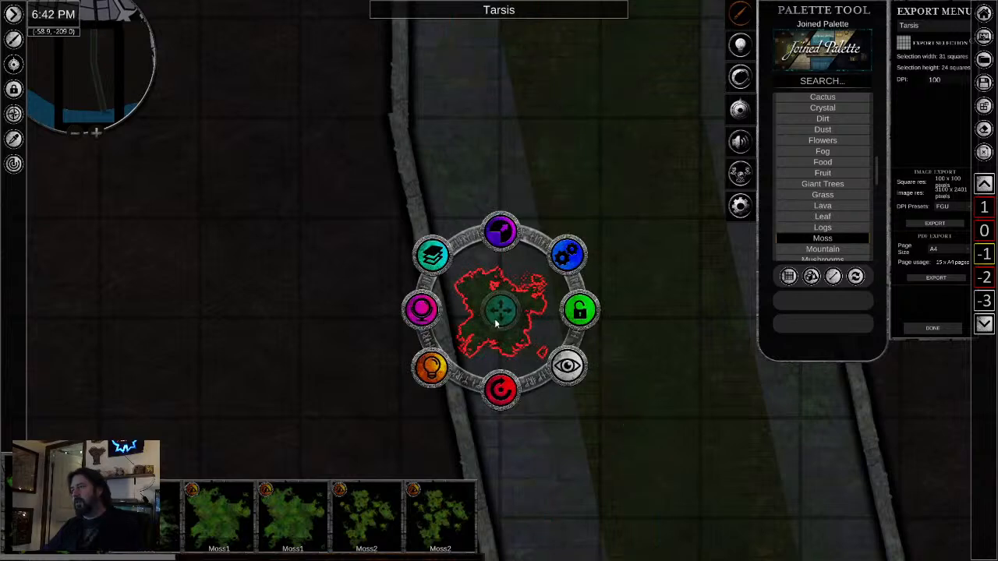
pyautogui.moveTo(506, 382); pyautogui.dragTo(517, 392)
# - Swap the Moss1 patch to the terrain layer and move it against the left tunnel wall
pyautogui.click(437, 257)
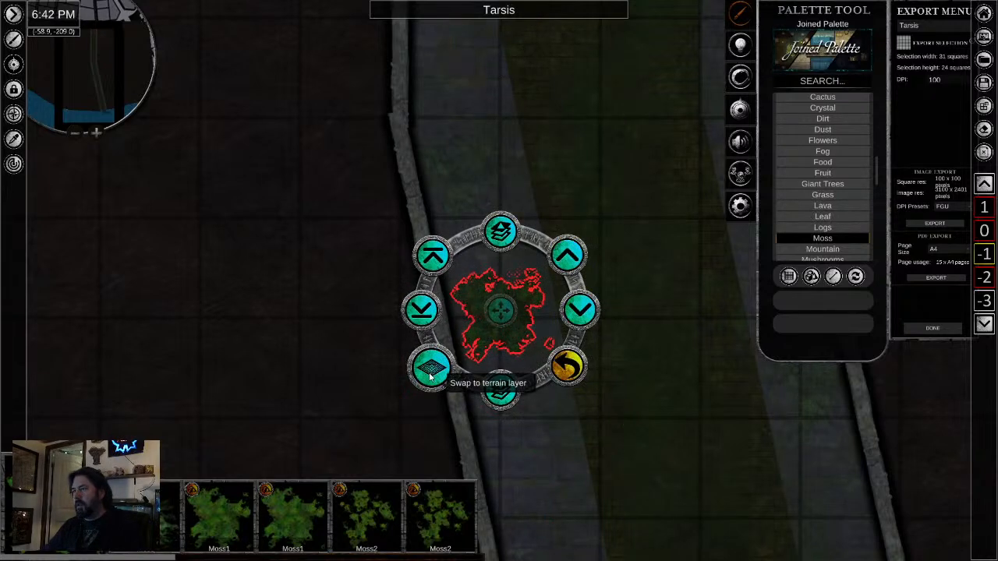
pyautogui.click(430, 375)
pyautogui.click(615, 425)
pyautogui.click(510, 308)
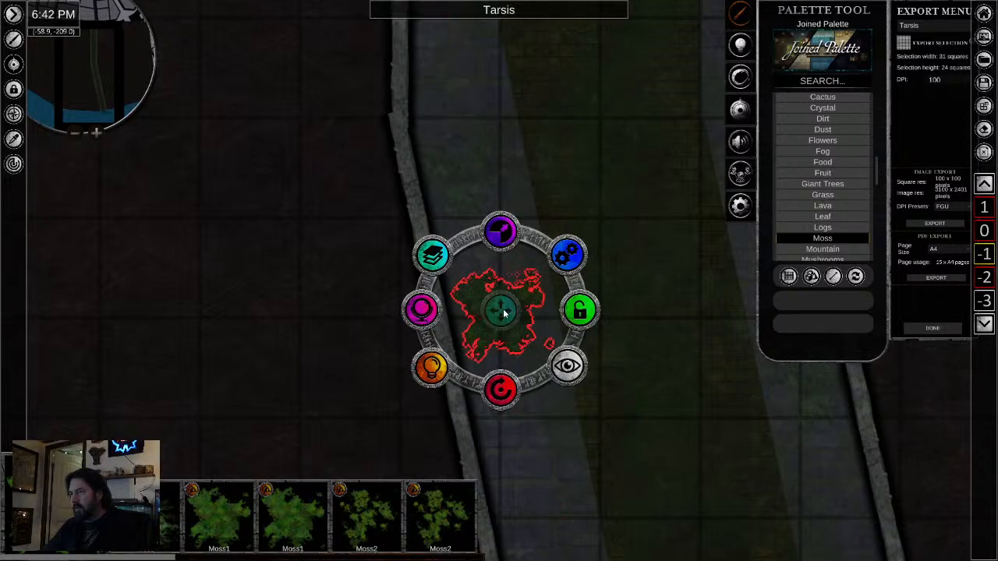
pyautogui.moveTo(503, 312); pyautogui.dragTo(472, 316)
pyautogui.click(336, 394)
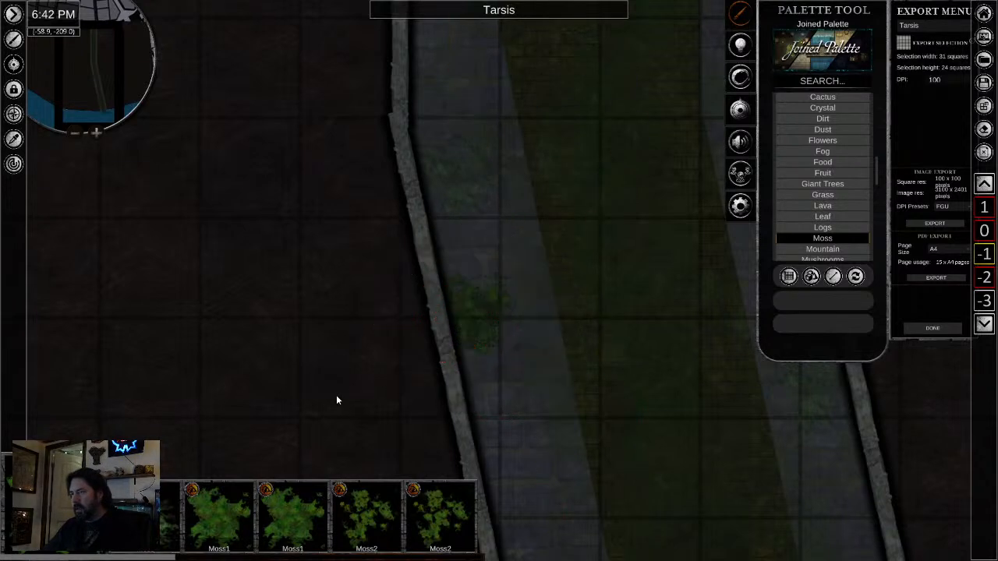
# - Copy the Moss1 patch and paste it on the right walkway farther down the tunnel, nudging it against the wall
pyautogui.click(546, 394)
pyautogui.moveTo(545, 396); pyautogui.dragTo(343, 237)
pyautogui.click(264, 162)
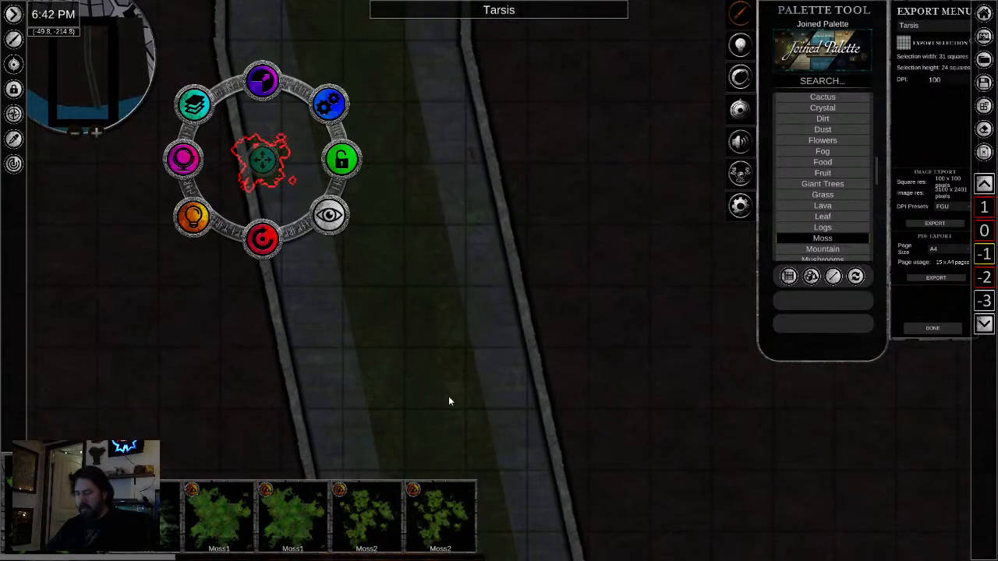
pyautogui.press('Delete')
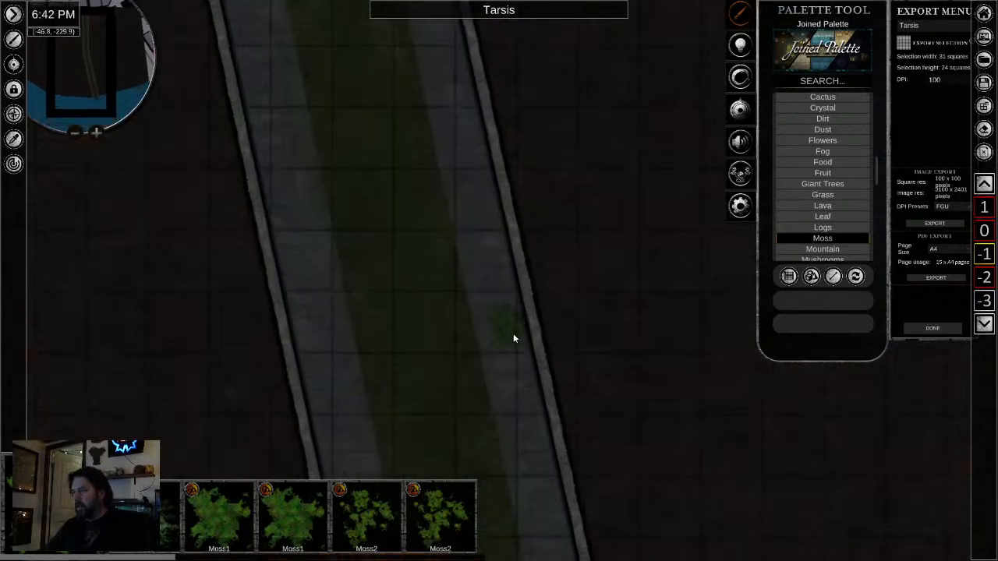
pyautogui.click(512, 335)
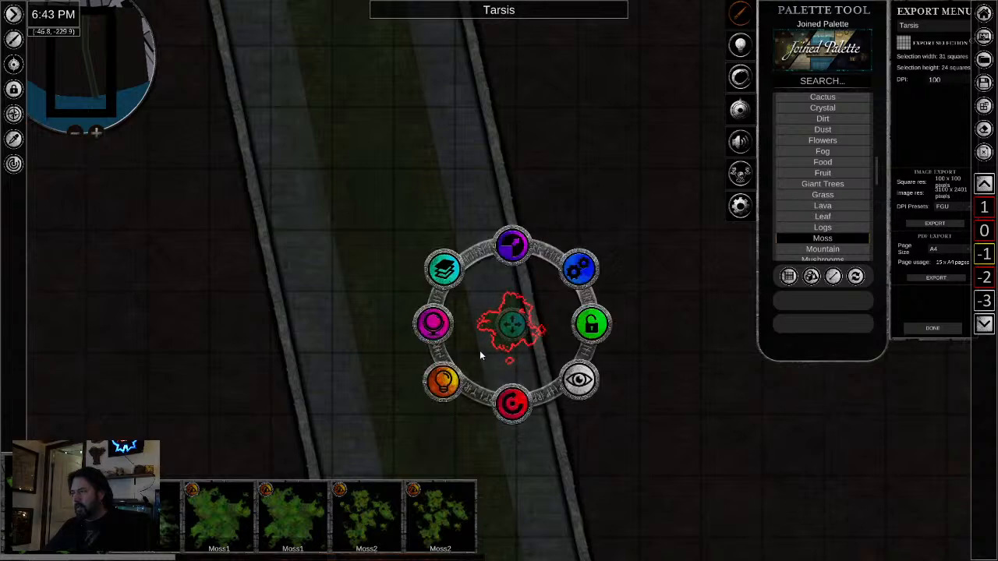
pyautogui.moveTo(513, 327); pyautogui.dragTo(517, 325)
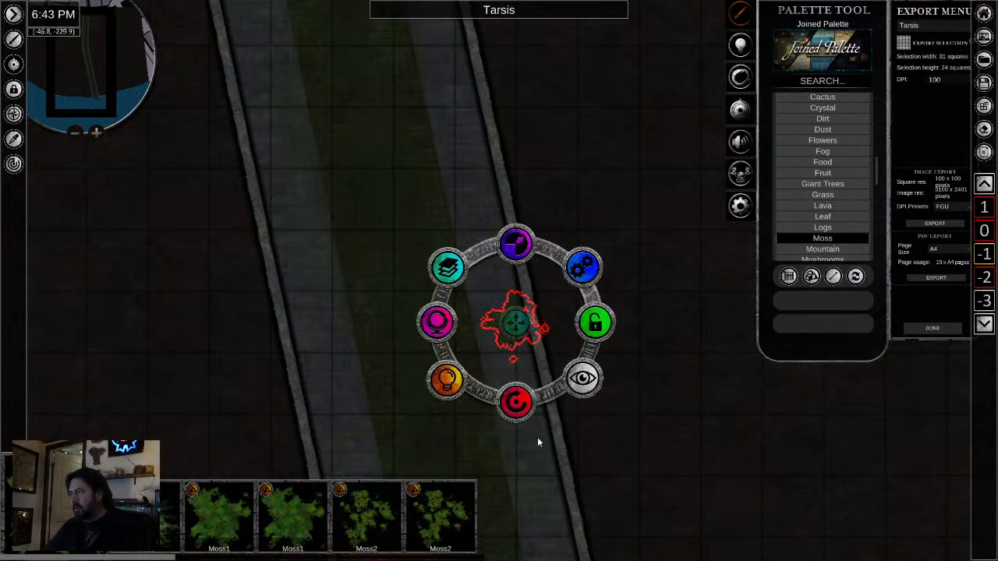
pyautogui.click(536, 445)
pyautogui.scroll(4, 547, 322)
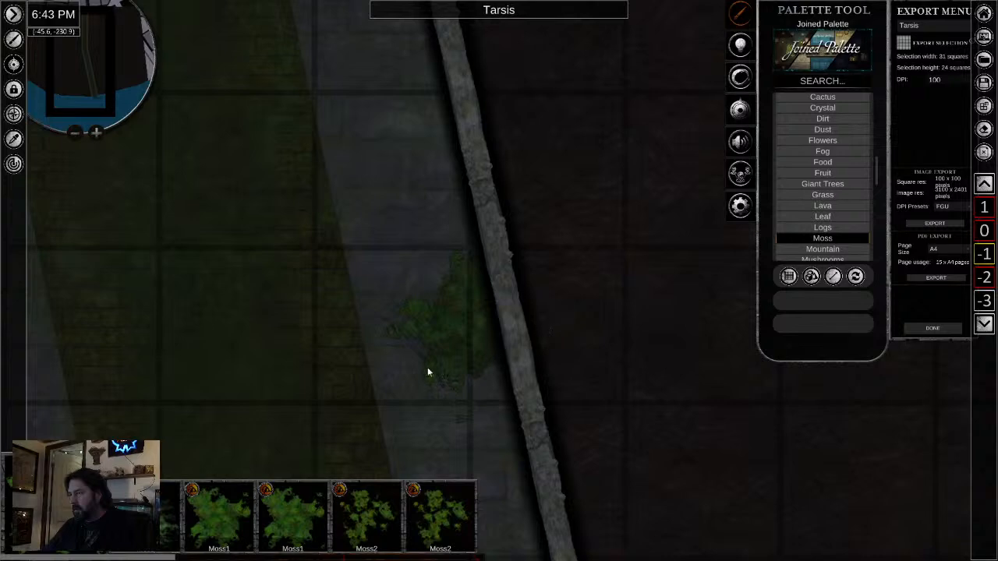
# - Place a Moss2 patch on the left walkway farther down the sewer tunnel
pyautogui.scroll(-2, 427, 367)
pyautogui.moveTo(341, 288); pyautogui.dragTo(367, 130)
pyautogui.click(381, 518)
pyautogui.moveTo(325, 304); pyautogui.dragTo(586, 42)
pyautogui.click(413, 232)
pyautogui.rightClick(460, 349)
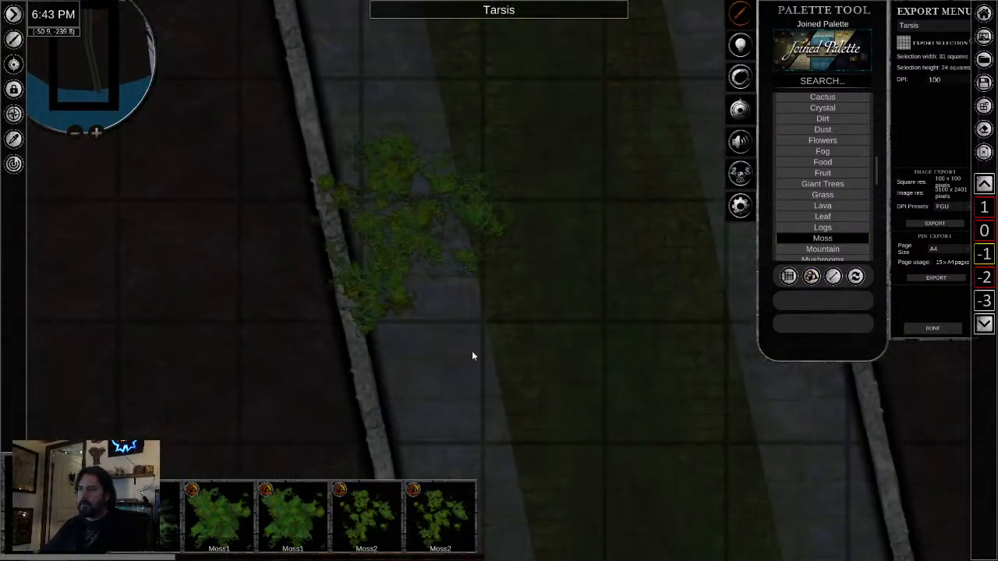
# - Shrink the Moss2 patch and move it against the left tunnel wall
pyautogui.click(402, 227)
pyautogui.moveTo(395, 161); pyautogui.dragTo(392, 182)
pyautogui.moveTo(404, 231); pyautogui.dragTo(364, 235)
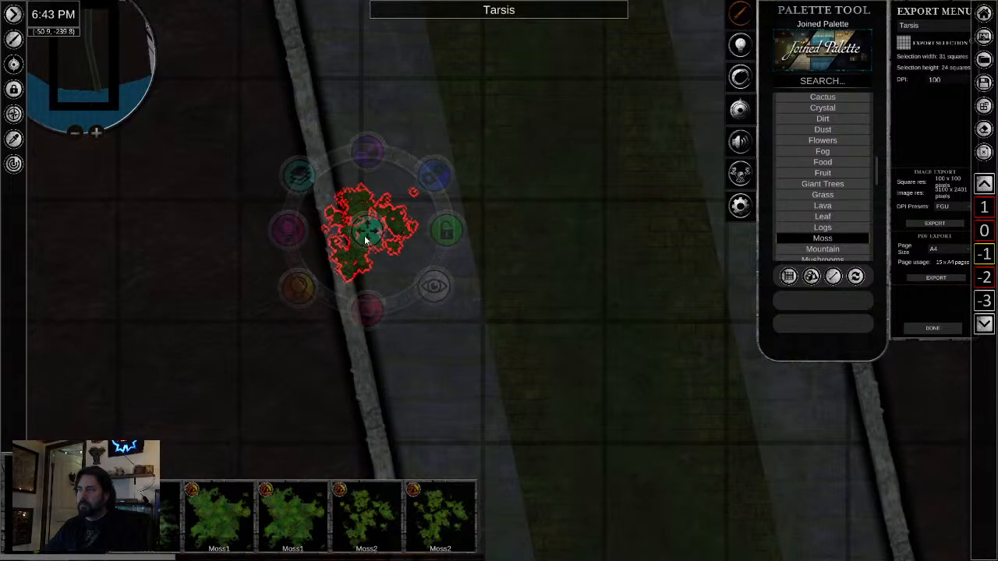
# - Lower the Moss2 patch's opacity to 69.90 and open its layering options
pyautogui.click(289, 232)
pyautogui.moveTo(285, 218); pyautogui.dragTo(279, 242)
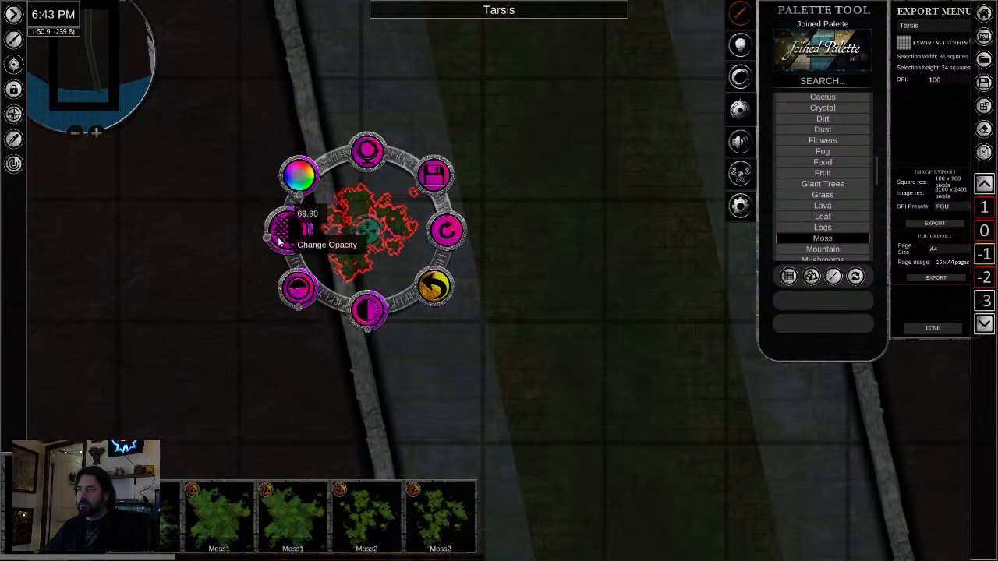
pyautogui.click(466, 359)
pyautogui.click(363, 226)
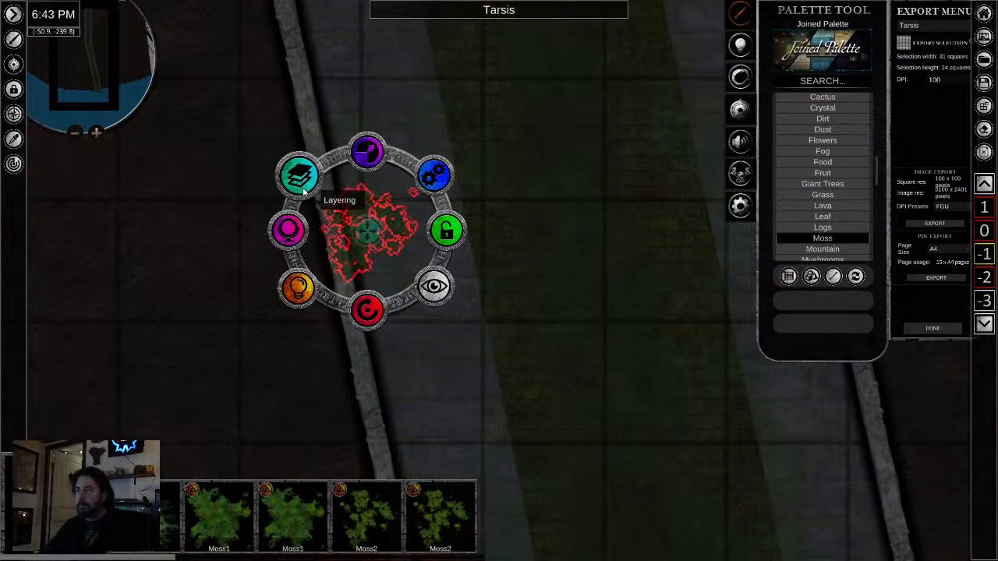
pyautogui.click(298, 177)
pyautogui.click(546, 321)
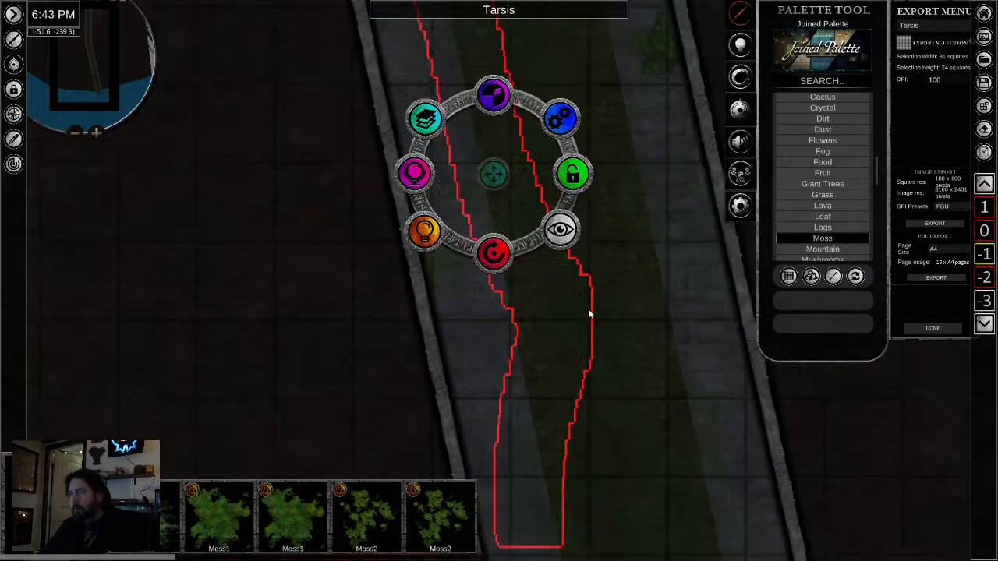
# - Review the moss placement along the sewer walkways, from the lower tunnel back up to the bend
pyautogui.scroll(-1, 588, 309)
pyautogui.moveTo(615, 145); pyautogui.dragTo(600, 376)
pyautogui.moveTo(545, 80); pyautogui.dragTo(583, 470)
pyautogui.moveTo(500, 127); pyautogui.dragTo(524, 395)
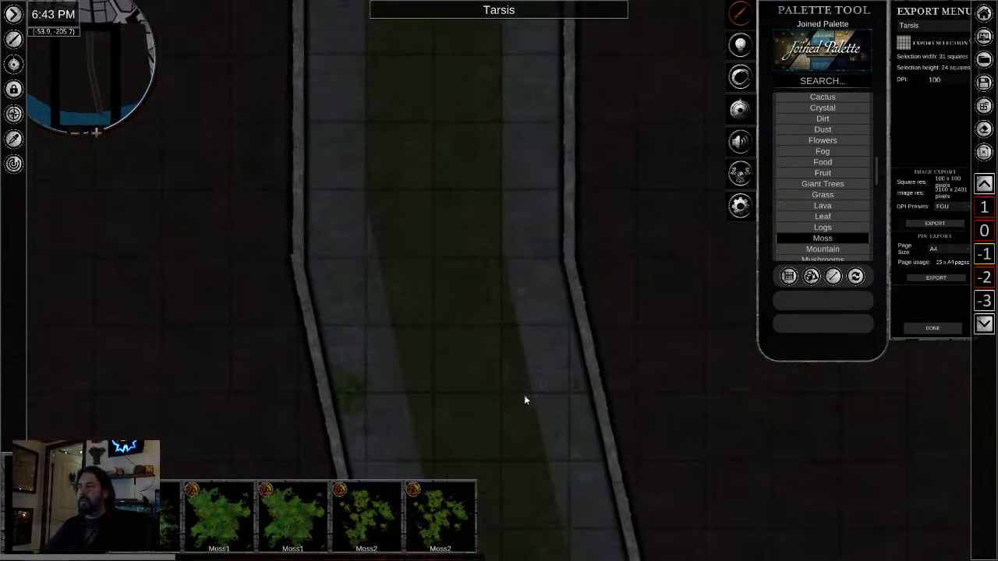
pyautogui.scroll(2, 324, 329)
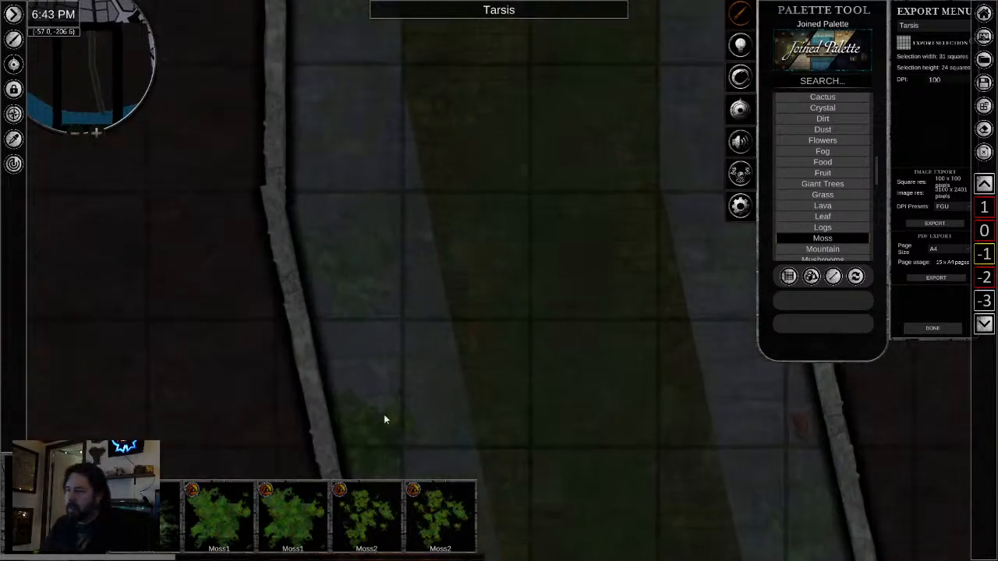
pyautogui.moveTo(470, 399); pyautogui.dragTo(435, 129)
pyautogui.scroll(-6, 434, 177)
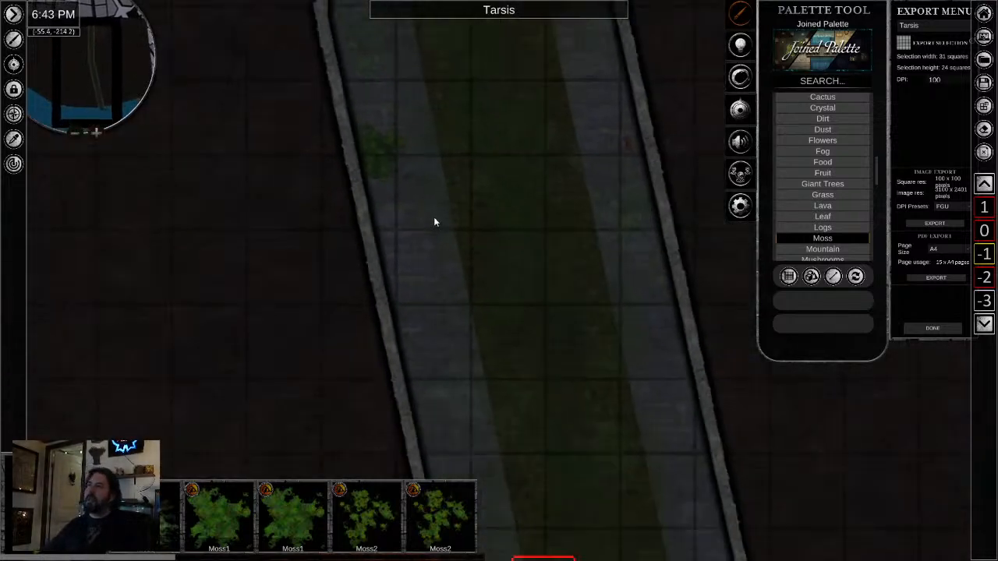
# - Examine the sewer tunnel from the slanted lower section up to the cellar rooms and back down
pyautogui.moveTo(491, 173); pyautogui.dragTo(473, 413)
pyautogui.moveTo(472, 87); pyautogui.dragTo(462, 390)
pyautogui.moveTo(426, 97)
pyautogui.mouseDown()
pyautogui.moveTo(423, 208)
pyautogui.moveTo(438, 343)
pyautogui.mouseUp()
pyautogui.moveTo(485, 191); pyautogui.dragTo(464, 358)
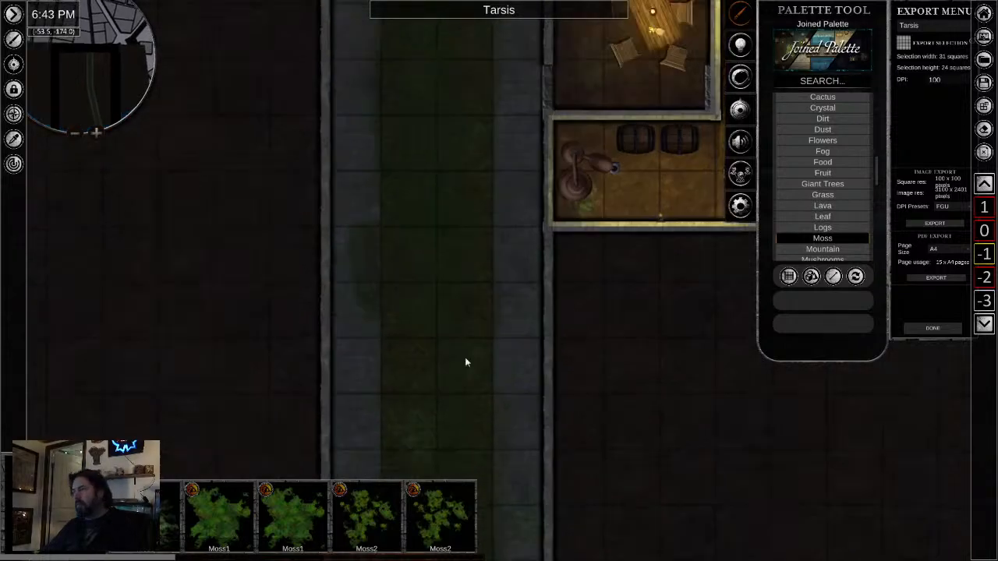
pyautogui.moveTo(455, 299); pyautogui.dragTo(449, 375)
pyautogui.scroll(2, 460, 309)
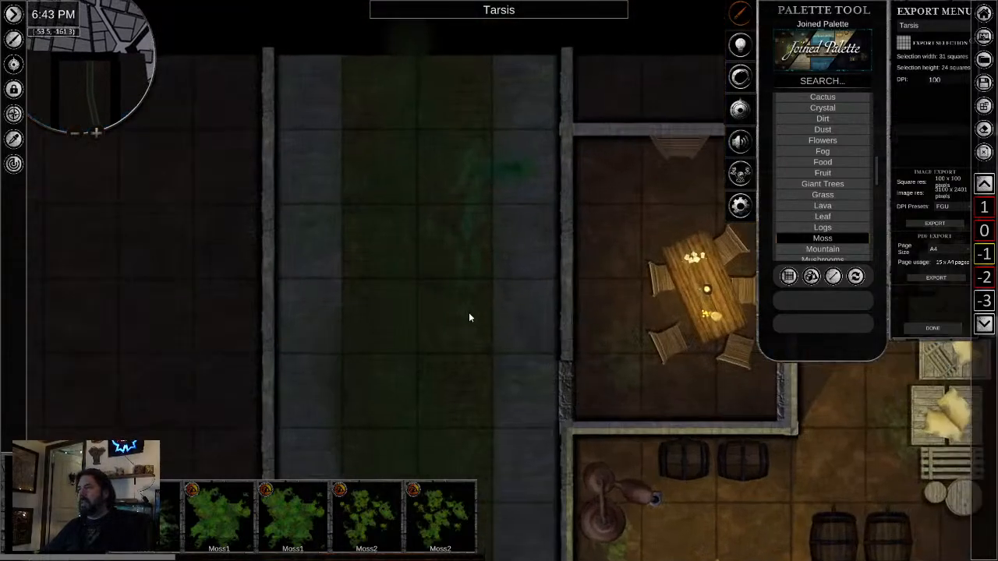
pyautogui.scroll(-3, 460, 313)
pyautogui.moveTo(454, 429); pyautogui.dragTo(423, 178)
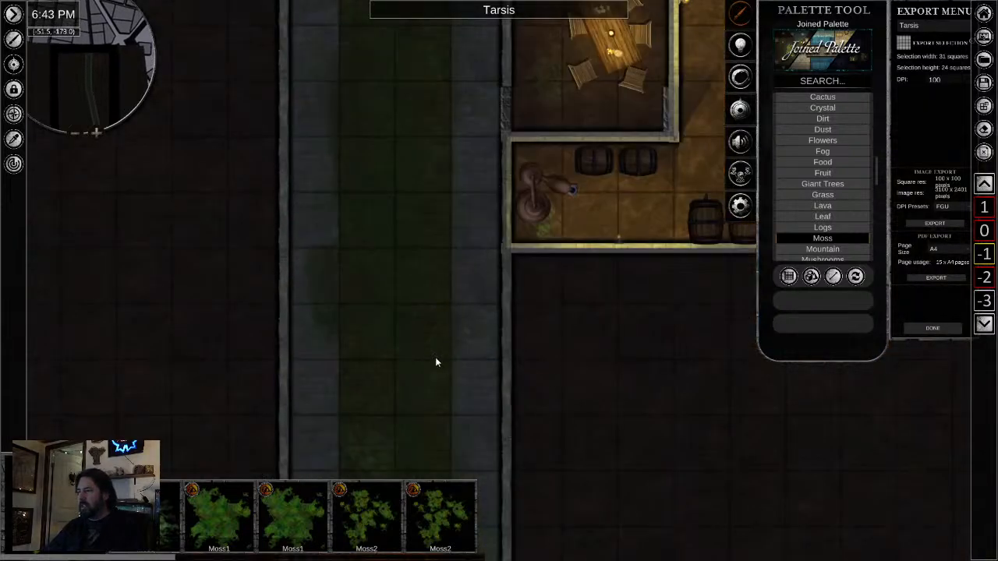
pyautogui.moveTo(435, 357); pyautogui.dragTo(468, 137)
pyautogui.moveTo(438, 323)
pyautogui.mouseDown()
pyautogui.moveTo(431, 184)
pyautogui.moveTo(393, 161)
pyautogui.moveTo(396, 74)
pyautogui.mouseUp()
pyautogui.moveTo(451, 238); pyautogui.dragTo(430, 190)
pyautogui.click(454, 219)
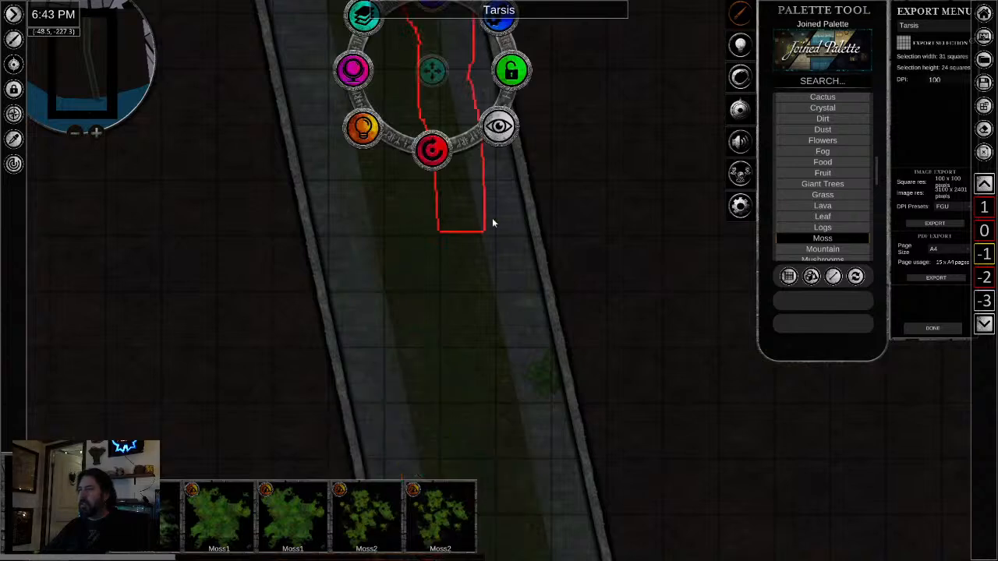
# - Inspect the tavern's ground floor on level 0 and its bedrooms on level 1, and return to level -1
pyautogui.click(990, 235)
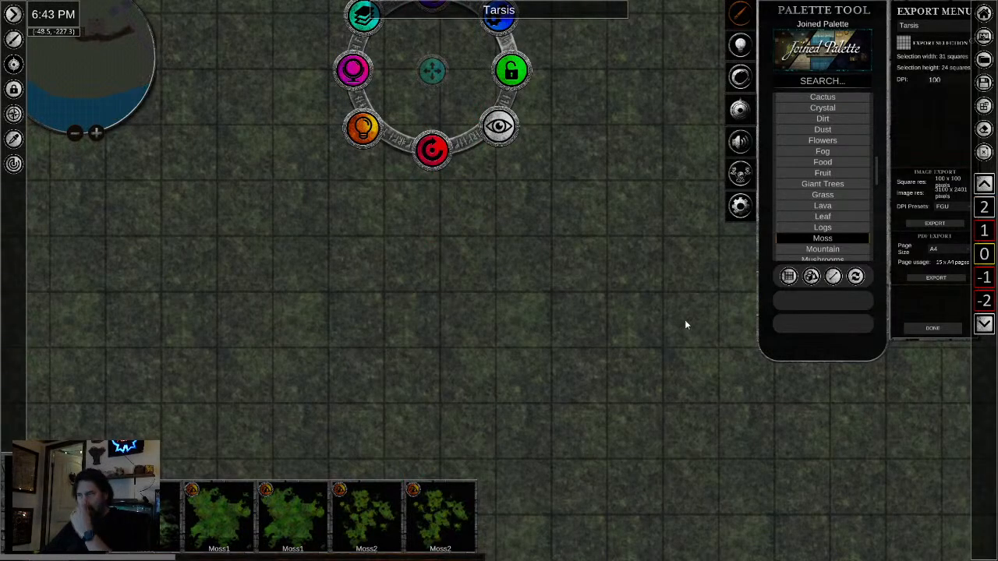
pyautogui.scroll(-1, 594, 291)
pyautogui.moveTo(610, 258); pyautogui.dragTo(577, 532)
pyautogui.moveTo(630, 115); pyautogui.dragTo(522, 463)
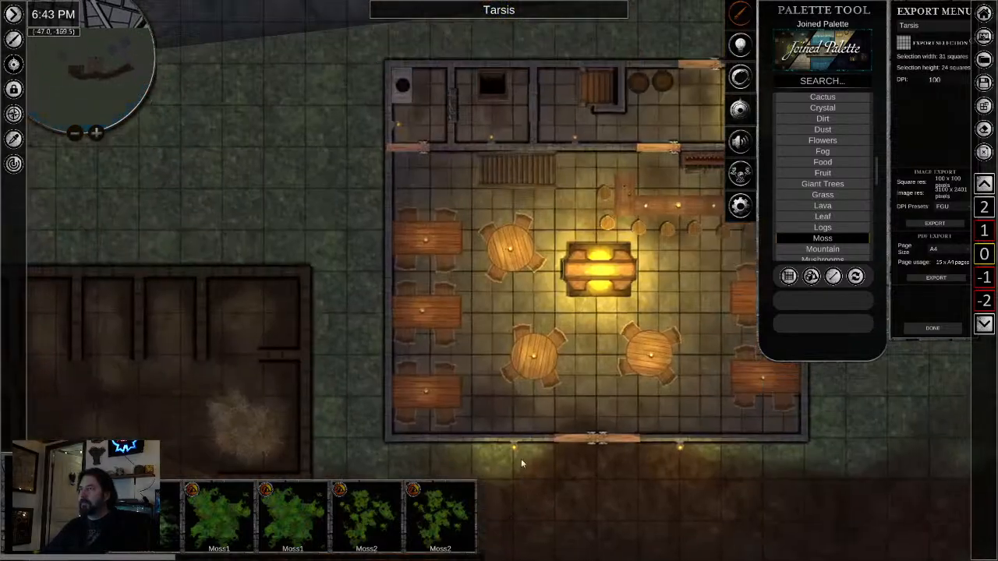
pyautogui.click(983, 231)
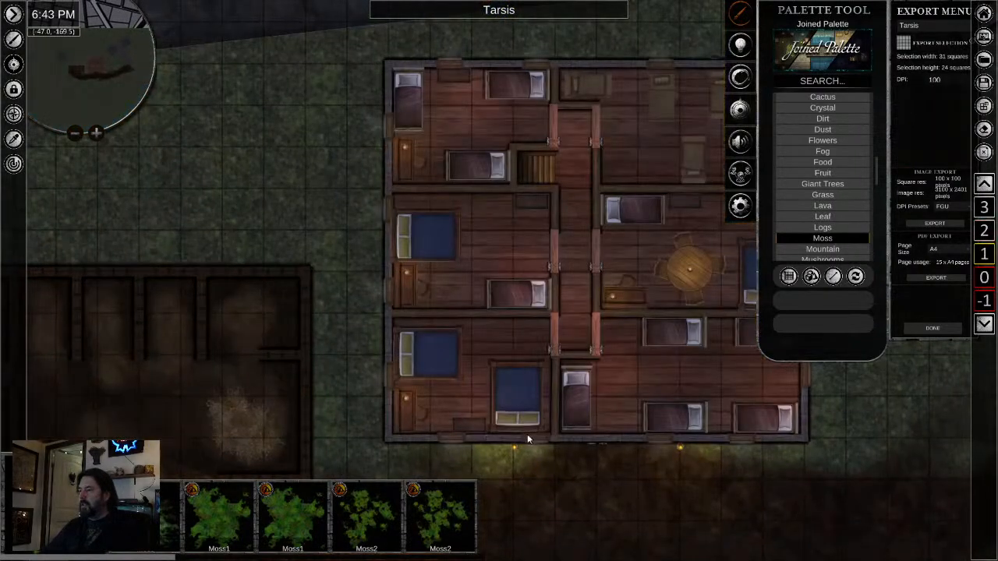
pyautogui.scroll(1, 513, 310)
pyautogui.click(522, 251)
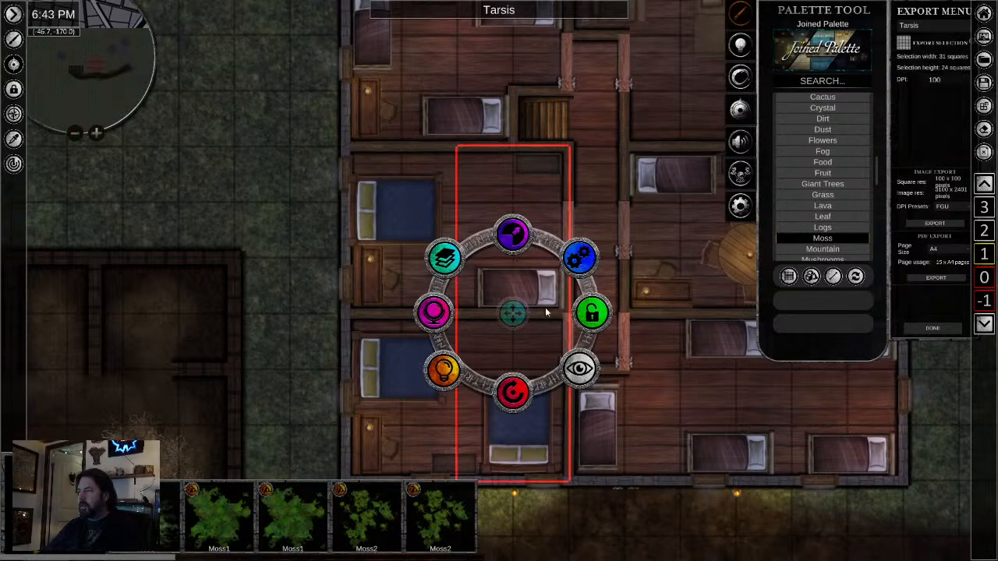
pyautogui.click(645, 409)
pyautogui.click(640, 397)
pyautogui.click(641, 395)
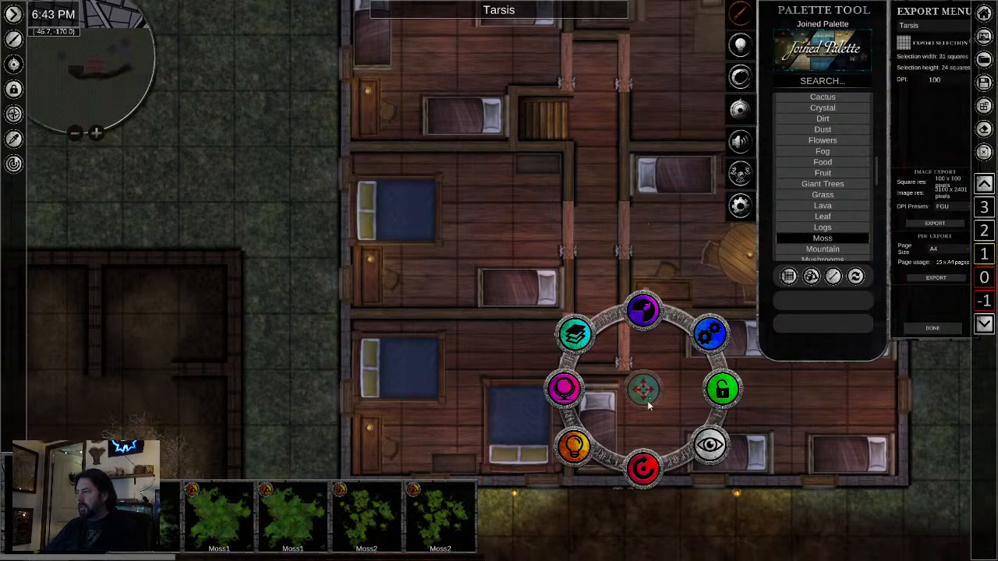
pyautogui.click(982, 301)
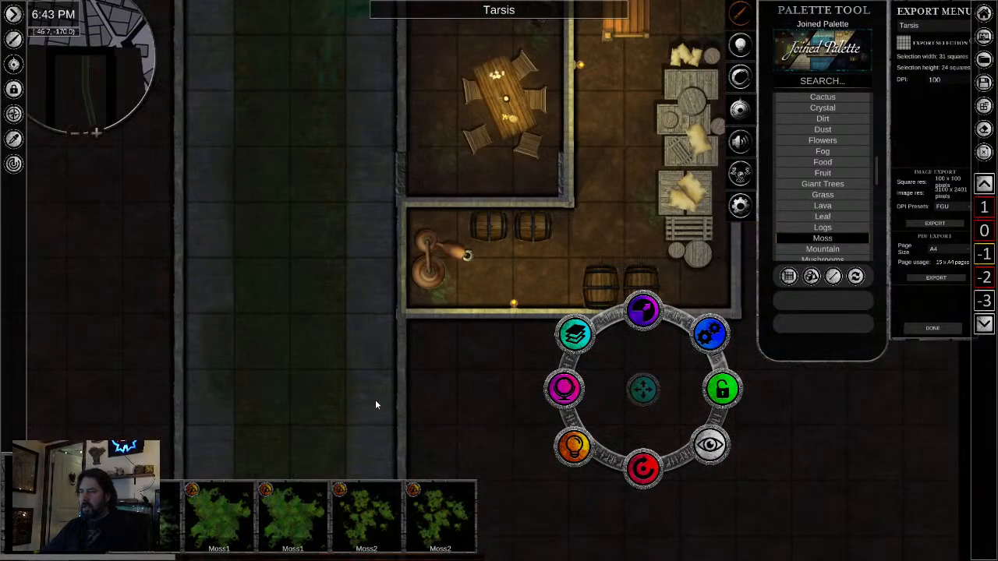
# - Select the overlapping walkway pieces of the sewer tunnel below the cellar one after another to identify them
pyautogui.moveTo(382, 410); pyautogui.dragTo(516, 293)
pyautogui.scroll(-3, 524, 399)
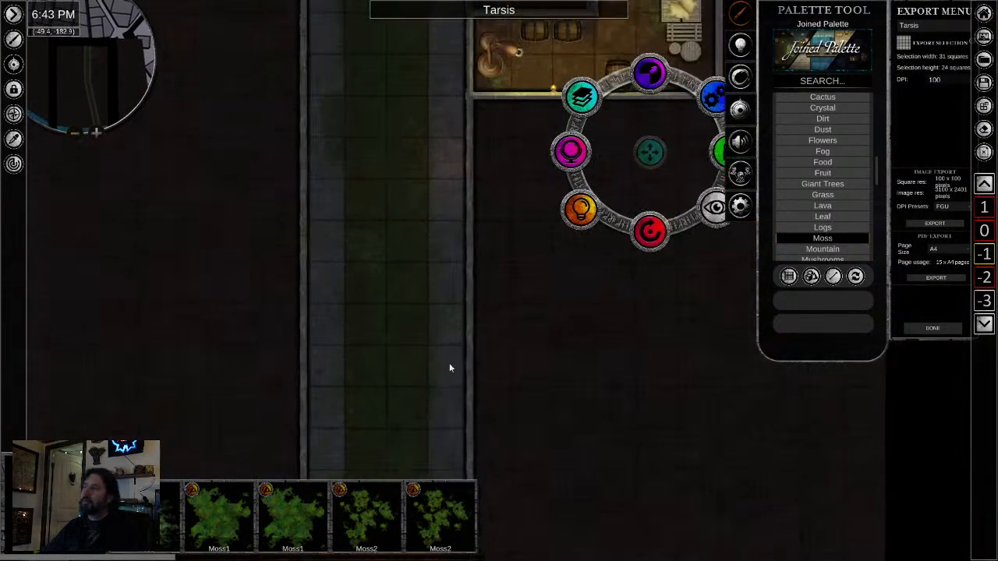
pyautogui.click(446, 218)
pyautogui.click(451, 221)
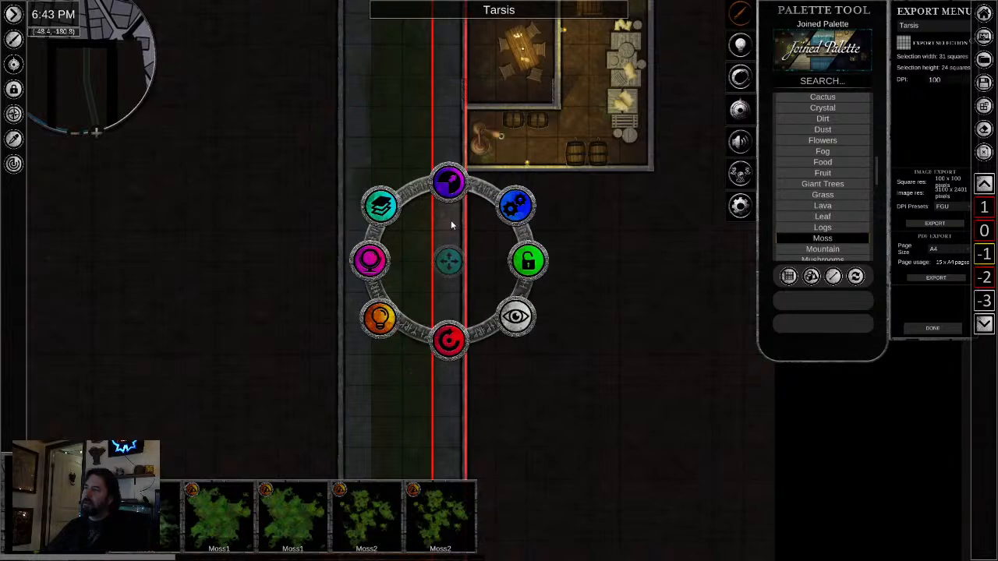
pyautogui.scroll(1, 451, 220)
pyautogui.scroll(3, 577, 248)
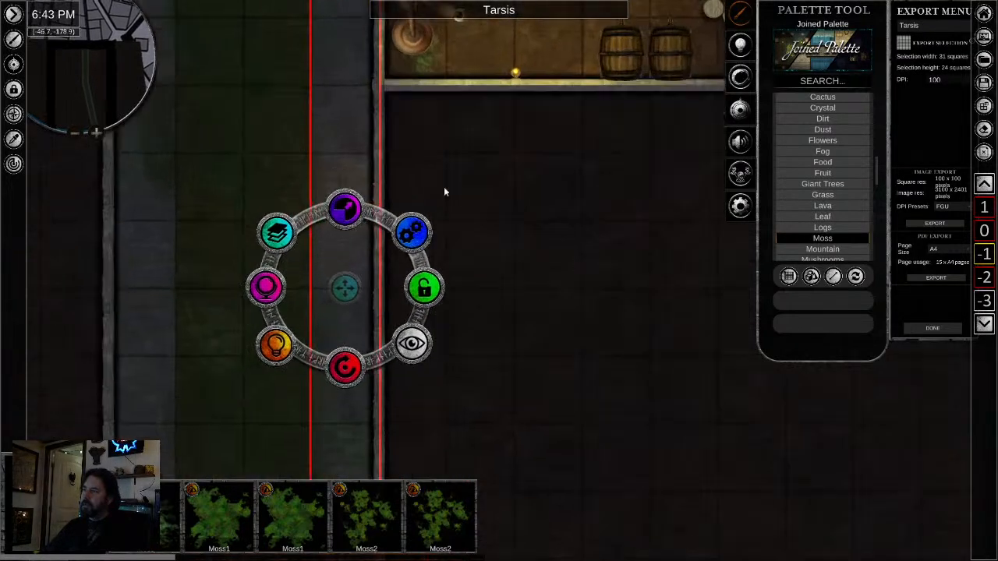
pyautogui.click(340, 179)
pyautogui.click(343, 214)
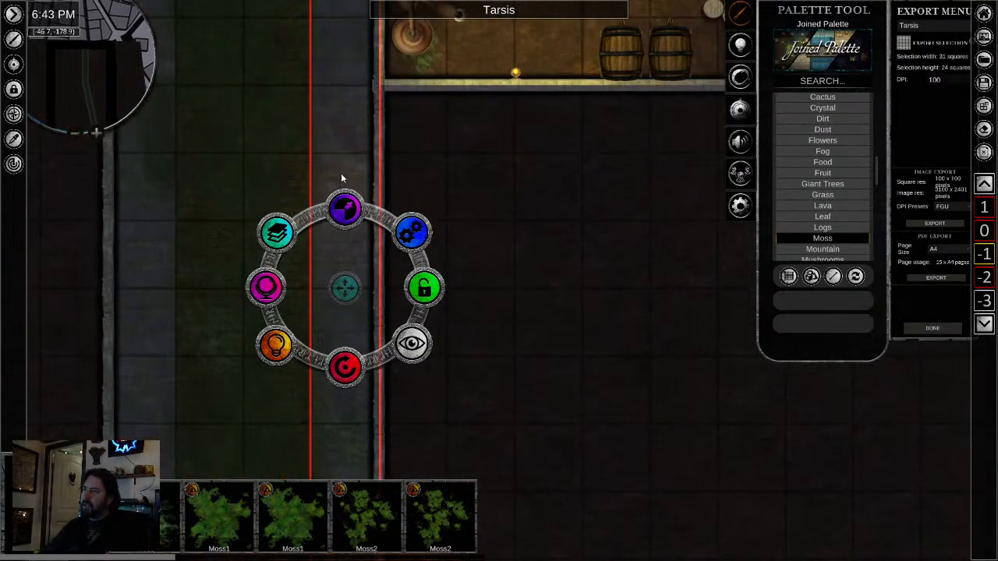
pyautogui.click(341, 173)
pyautogui.click(343, 206)
pyautogui.click(345, 254)
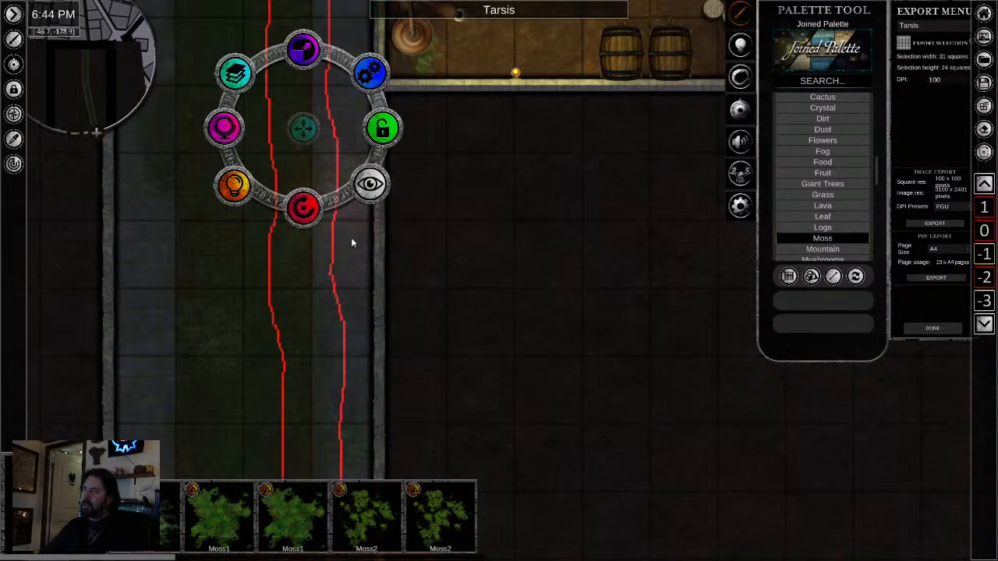
pyautogui.click(369, 304)
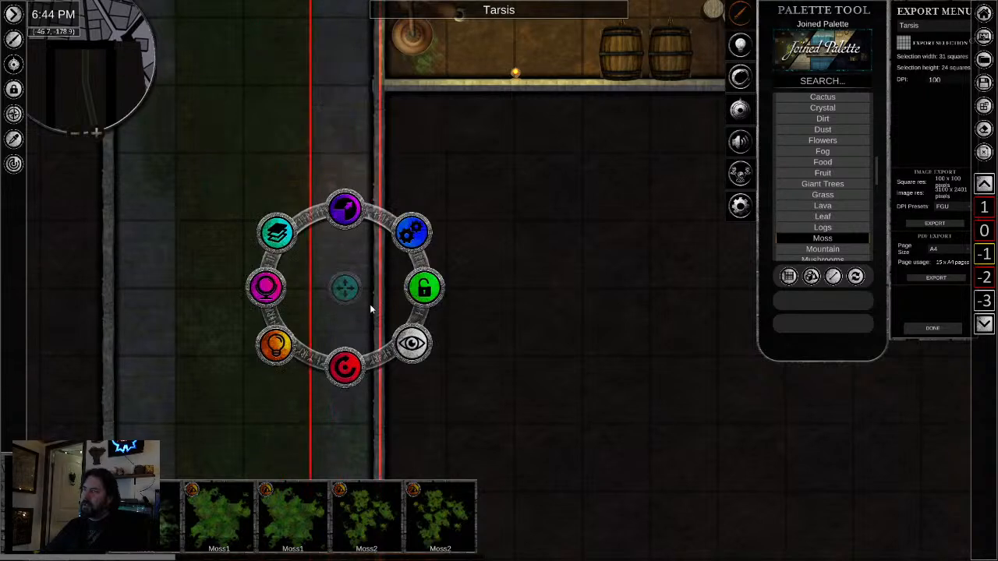
# - Set up a light on the dark floor beside the sewer tunnel with a 3-square radius and the dark green colour 051008
pyautogui.click(616, 310)
pyautogui.rightClick(609, 304)
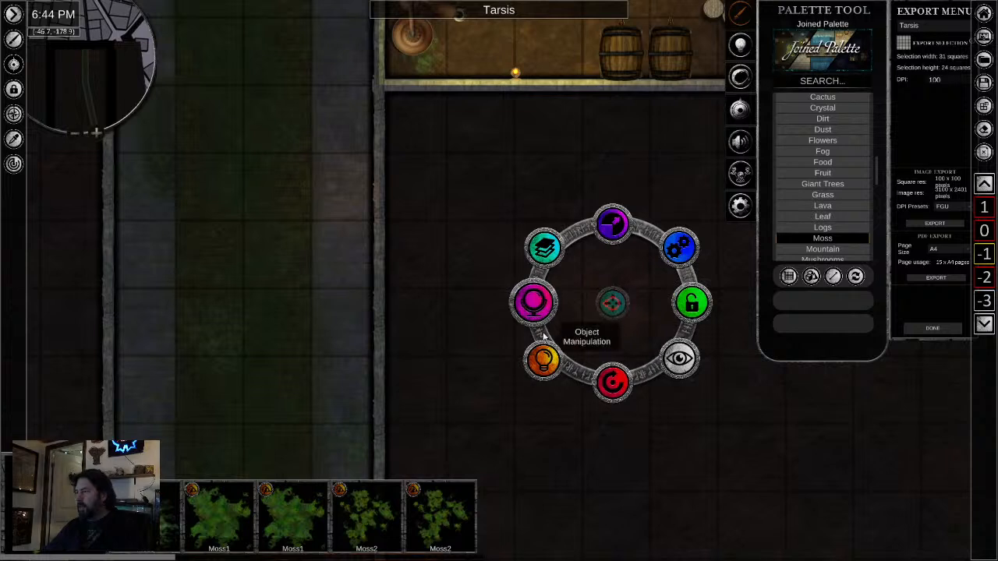
pyautogui.click(540, 360)
pyautogui.click(616, 226)
pyautogui.click(613, 170)
pyautogui.press('BackSpace')
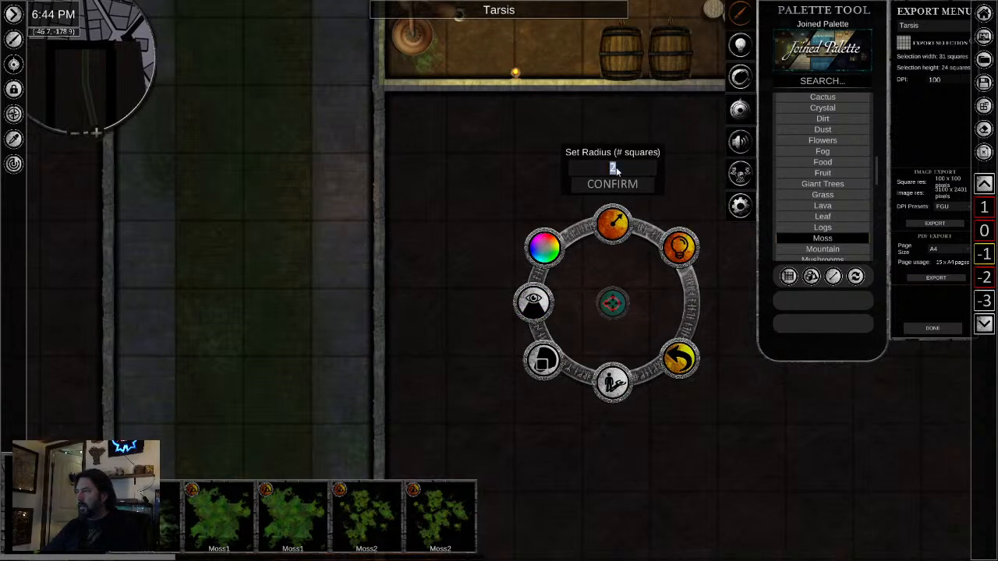
pyautogui.write('3')
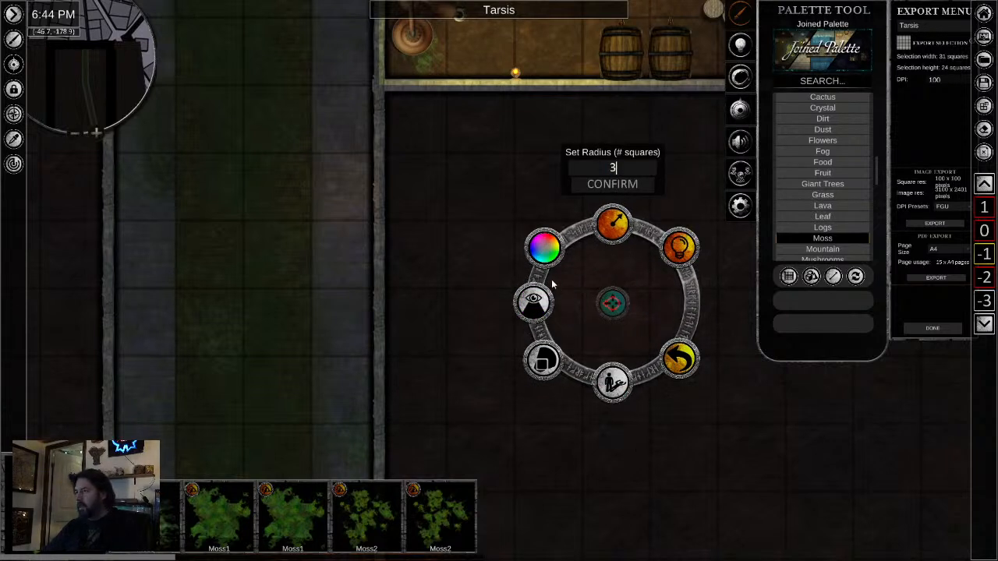
pyautogui.click(543, 249)
pyautogui.moveTo(522, 271); pyautogui.dragTo(528, 275)
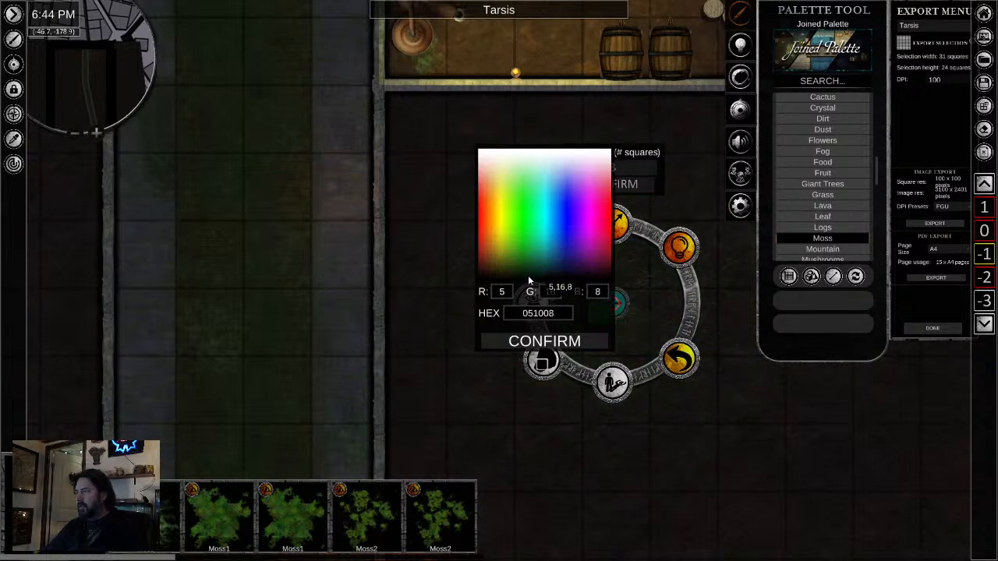
pyautogui.click(597, 358)
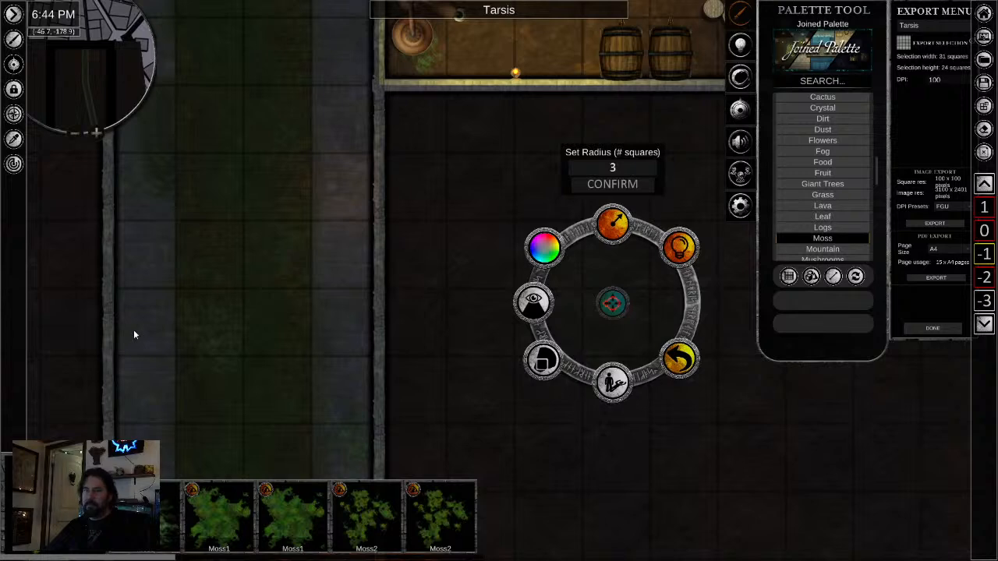
# - Check the shadow setting in the light options of the sewer tunnel's left wall, and deselect the wall
pyautogui.scroll(-5, 246, 415)
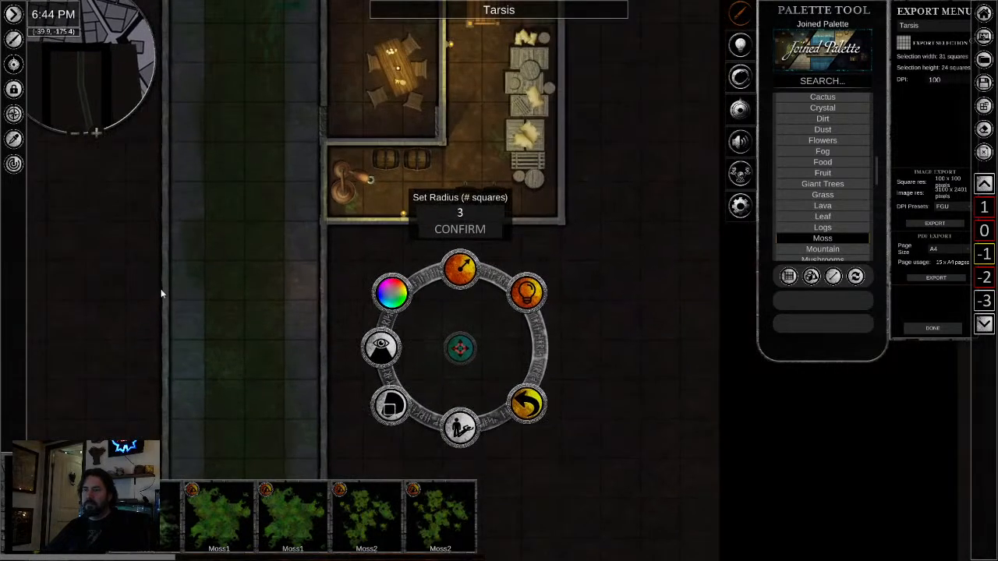
pyautogui.click(163, 287)
pyautogui.click(95, 396)
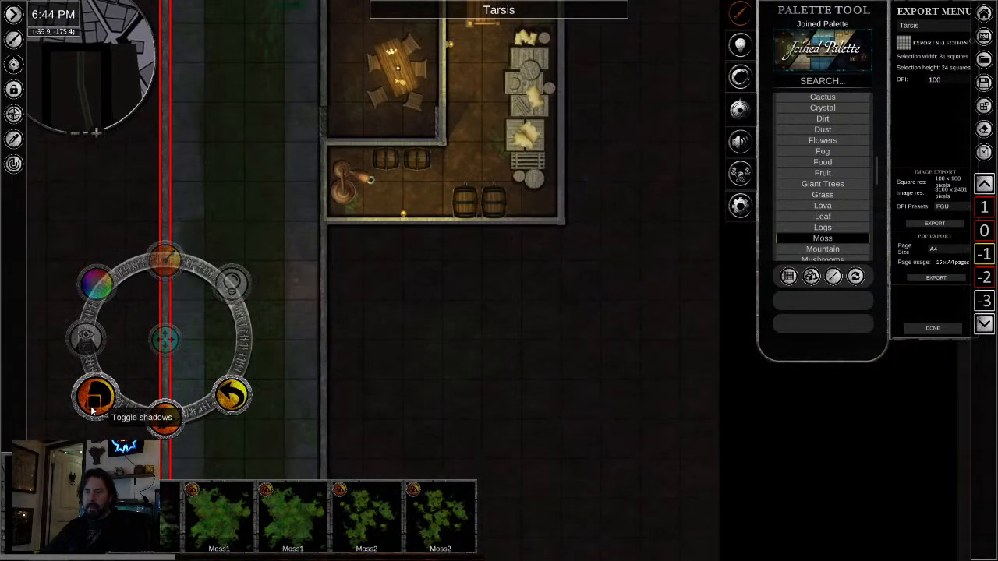
pyautogui.click(497, 393)
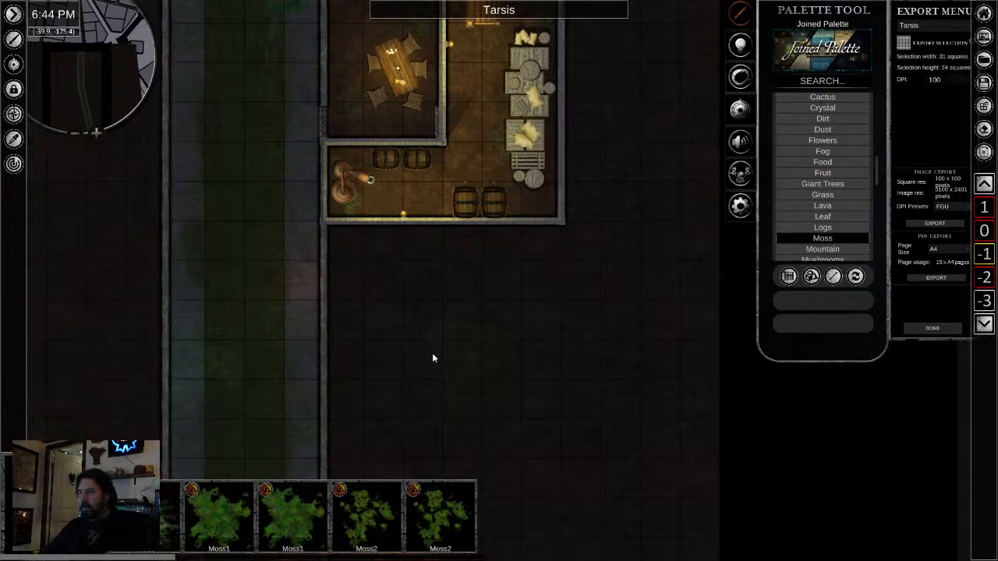
# - Try to box-select the area around the green light on the dark floor below the cellar
pyautogui.moveTo(406, 436); pyautogui.dragTo(425, 366)
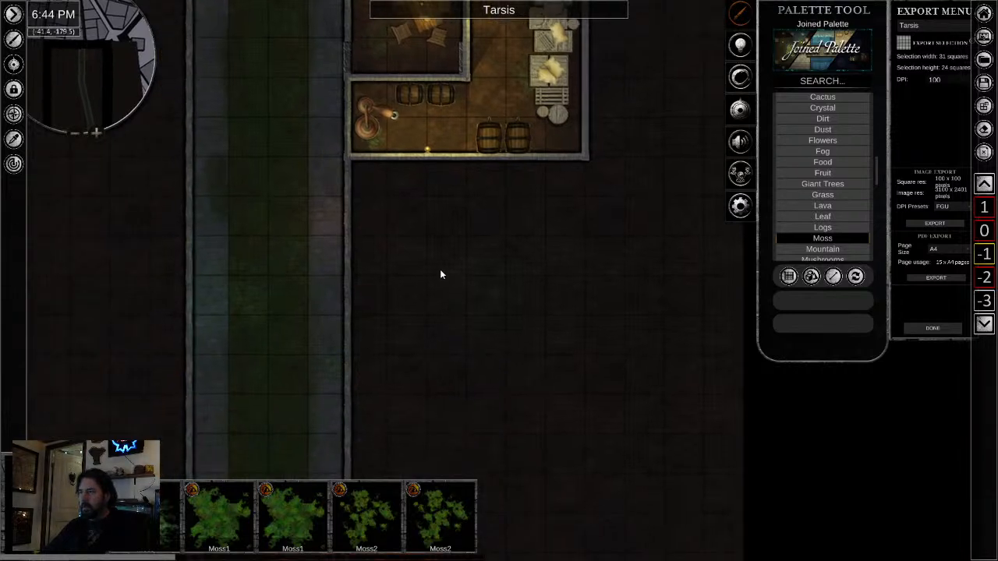
pyautogui.moveTo(432, 266); pyautogui.dragTo(505, 346)
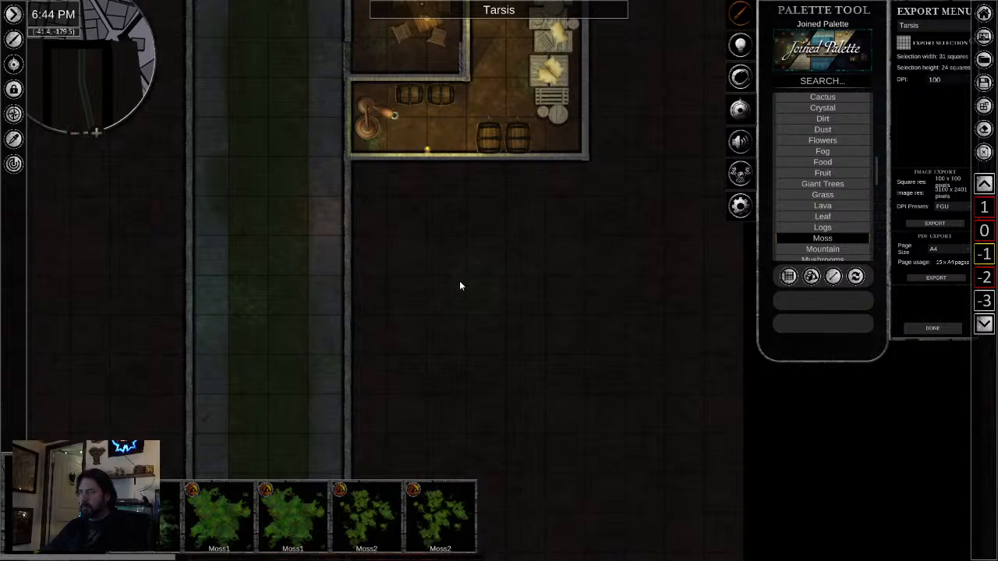
pyautogui.scroll(4, 456, 277)
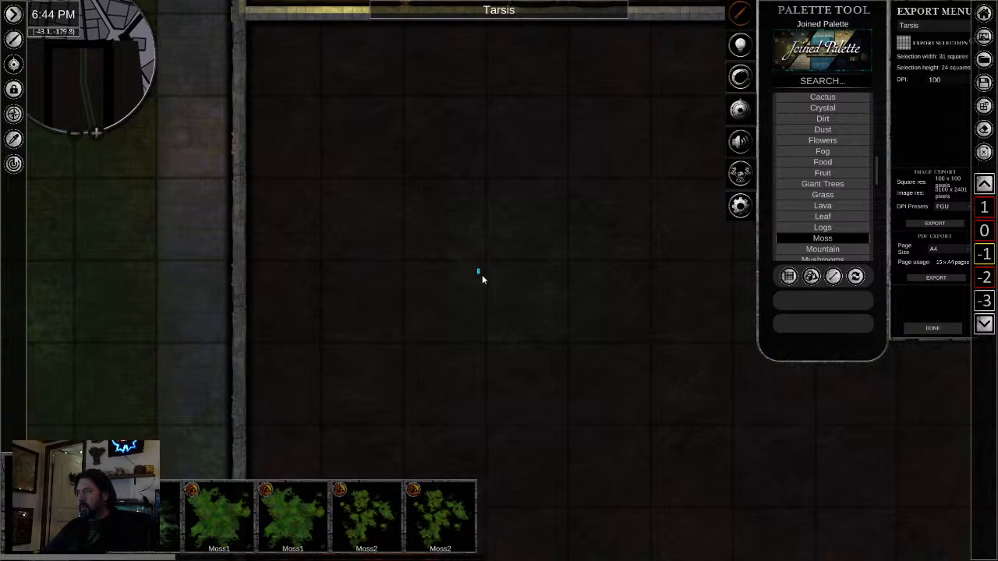
pyautogui.moveTo(416, 217); pyautogui.dragTo(615, 443)
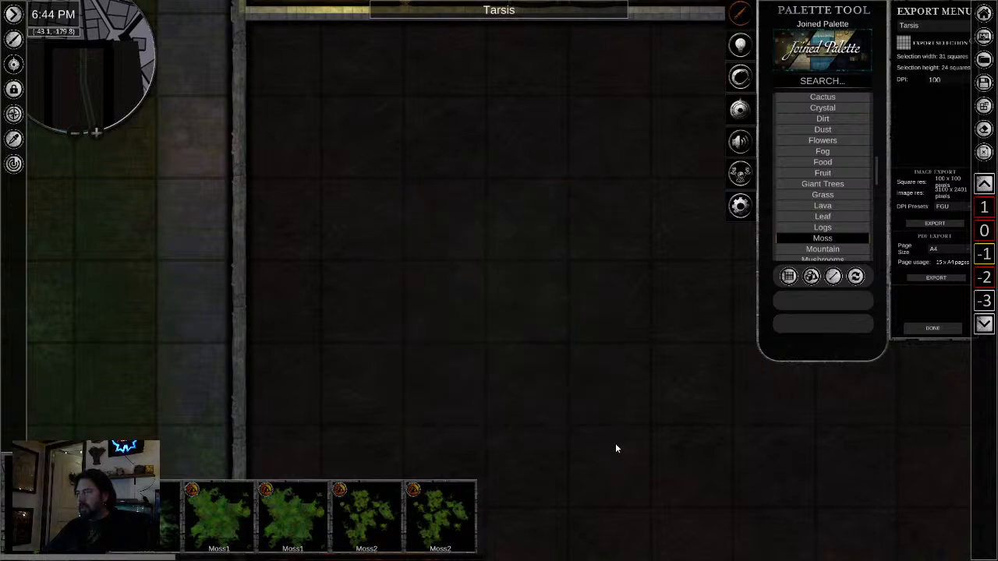
pyautogui.scroll(2, 447, 265)
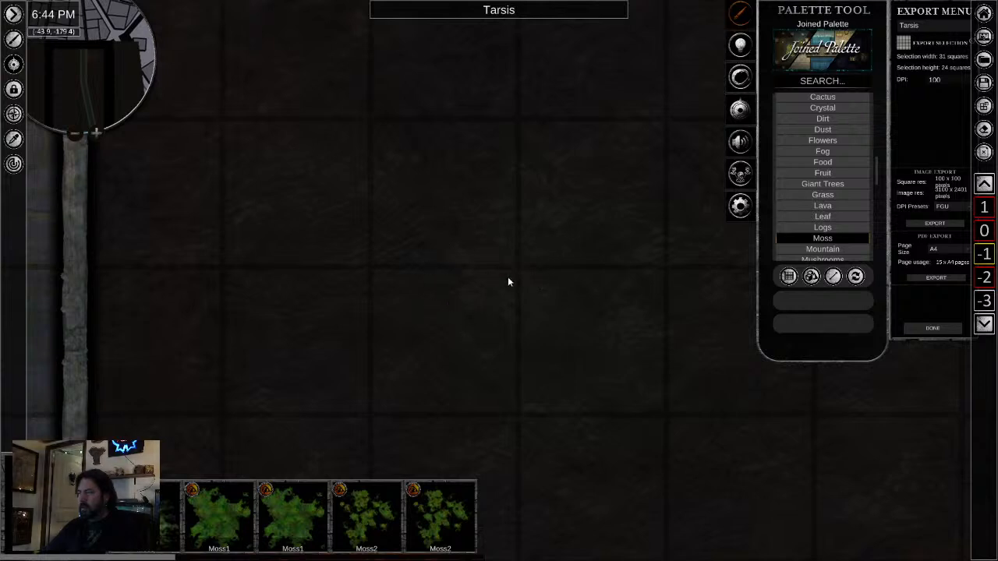
# - Examine the light tint along the sewer walkways down to the water outlet and back up past the bend
pyautogui.scroll(-5, 373, 353)
pyautogui.moveTo(375, 380); pyautogui.dragTo(620, 230)
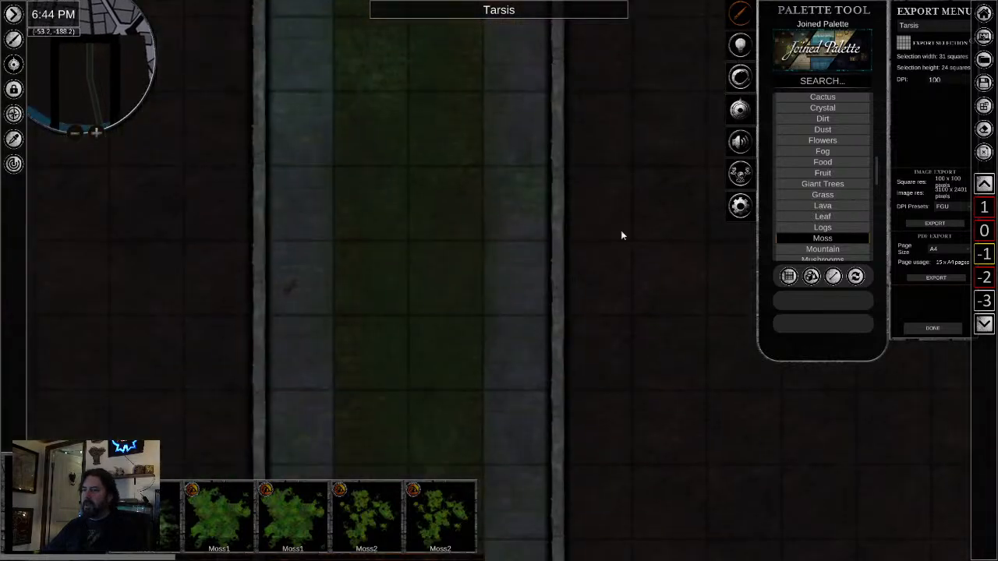
pyautogui.scroll(-2, 601, 300)
pyautogui.moveTo(566, 403); pyautogui.dragTo(563, 202)
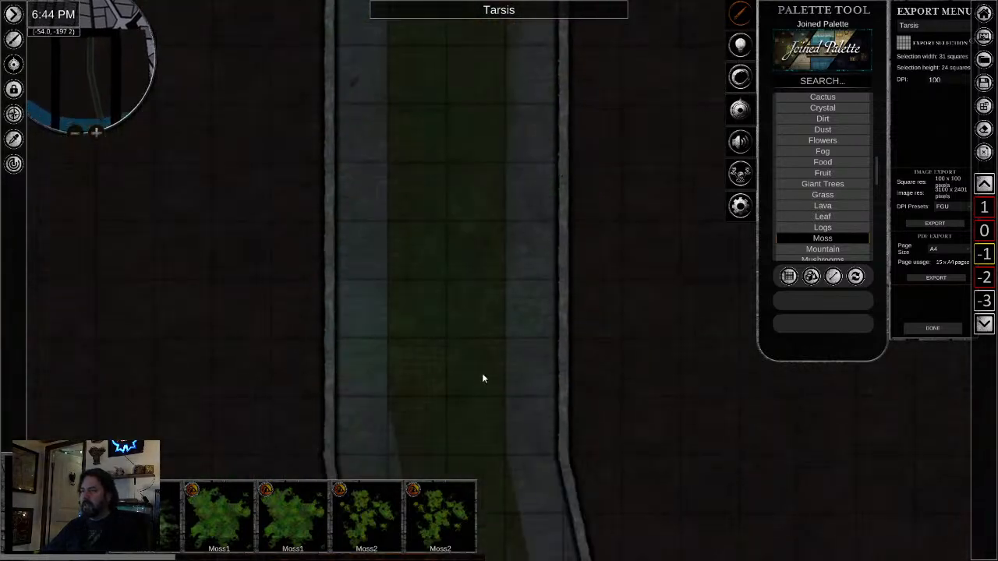
pyautogui.moveTo(527, 446); pyautogui.dragTo(520, 27)
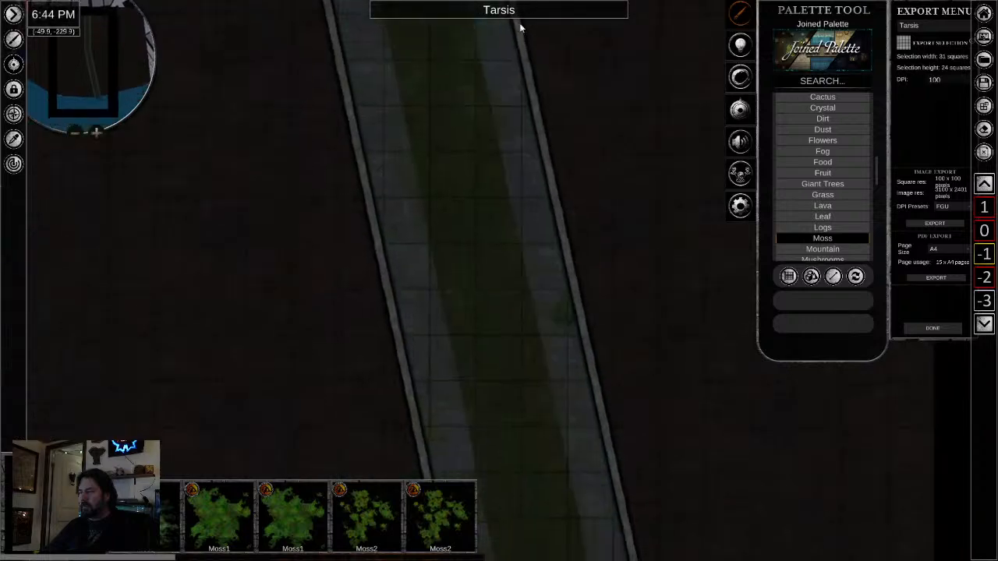
pyautogui.moveTo(551, 383); pyautogui.dragTo(528, 269)
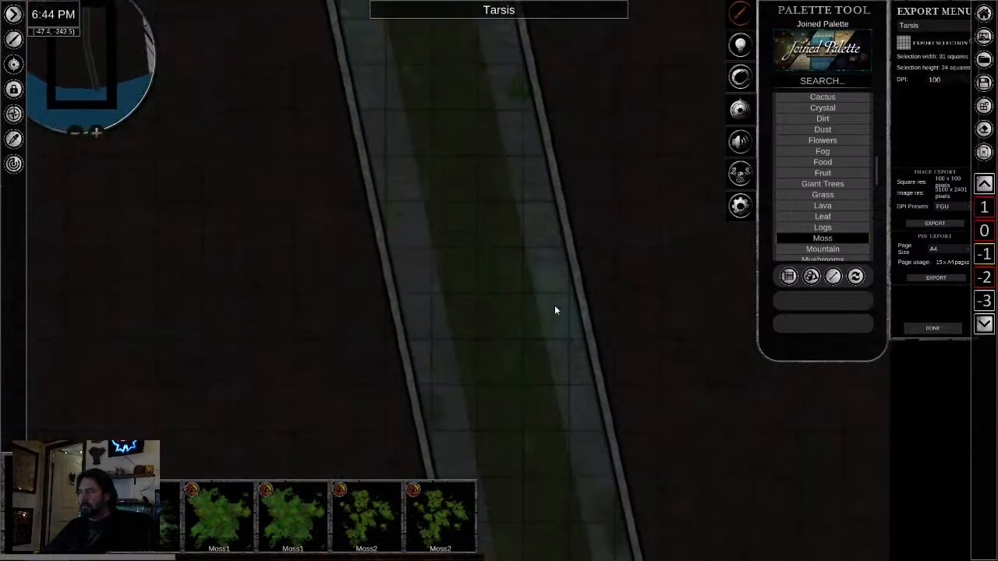
pyautogui.moveTo(569, 364); pyautogui.dragTo(545, 283)
pyautogui.scroll(-1, 474, 303)
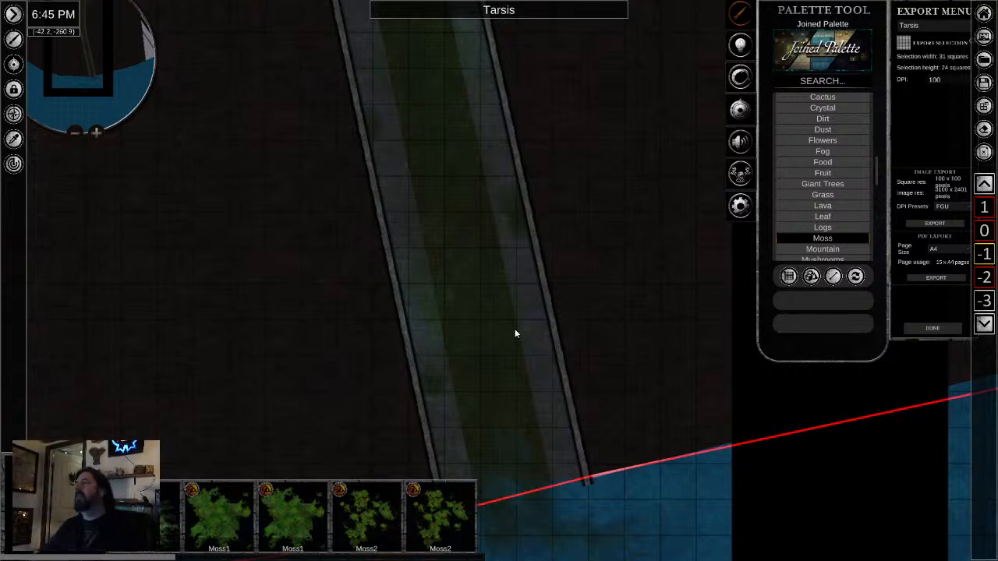
pyautogui.scroll(-2, 533, 258)
pyautogui.moveTo(544, 181); pyautogui.dragTo(490, 474)
pyautogui.moveTo(474, 245); pyautogui.dragTo(562, 433)
pyautogui.moveTo(543, 254); pyautogui.dragTo(573, 505)
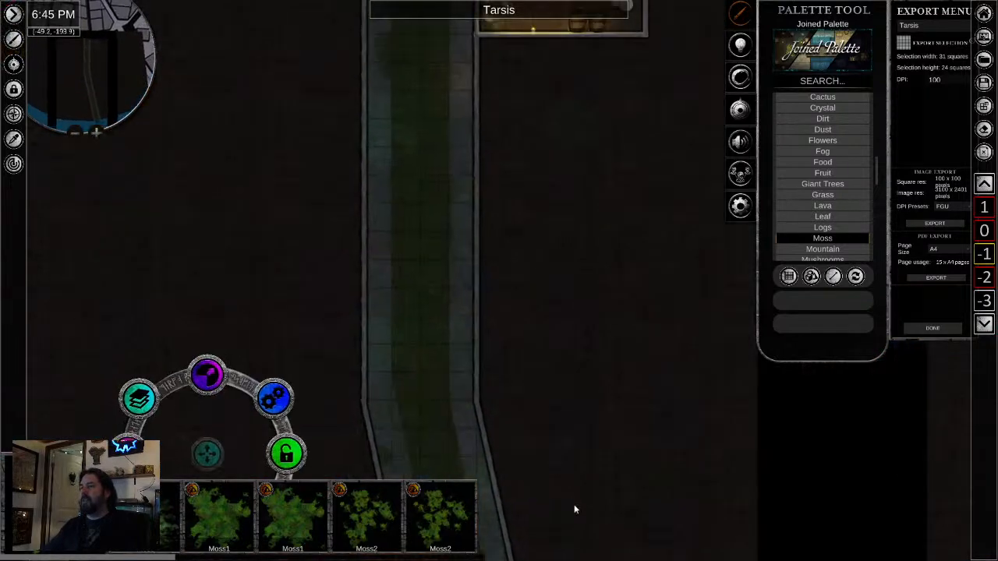
# - Change the light colour on the water at the sewer outlet to the dark olive 181808
pyautogui.moveTo(554, 317); pyautogui.dragTo(563, 410)
pyautogui.moveTo(536, 230); pyautogui.dragTo(552, 389)
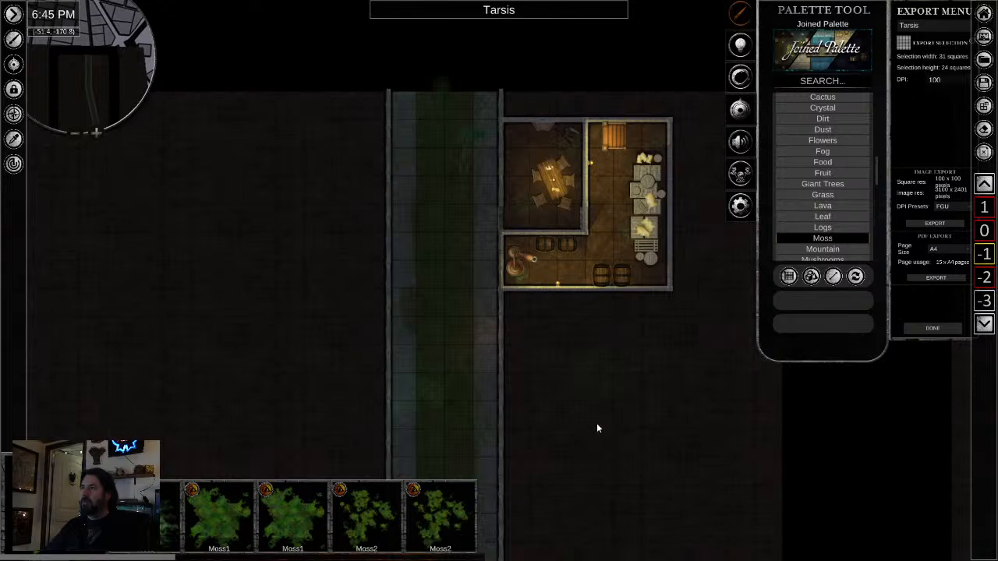
pyautogui.moveTo(597, 468); pyautogui.dragTo(534, 148)
pyautogui.moveTo(572, 522); pyautogui.dragTo(553, 244)
pyautogui.moveTo(550, 488); pyautogui.dragTo(501, 200)
pyautogui.moveTo(583, 476); pyautogui.dragTo(508, 113)
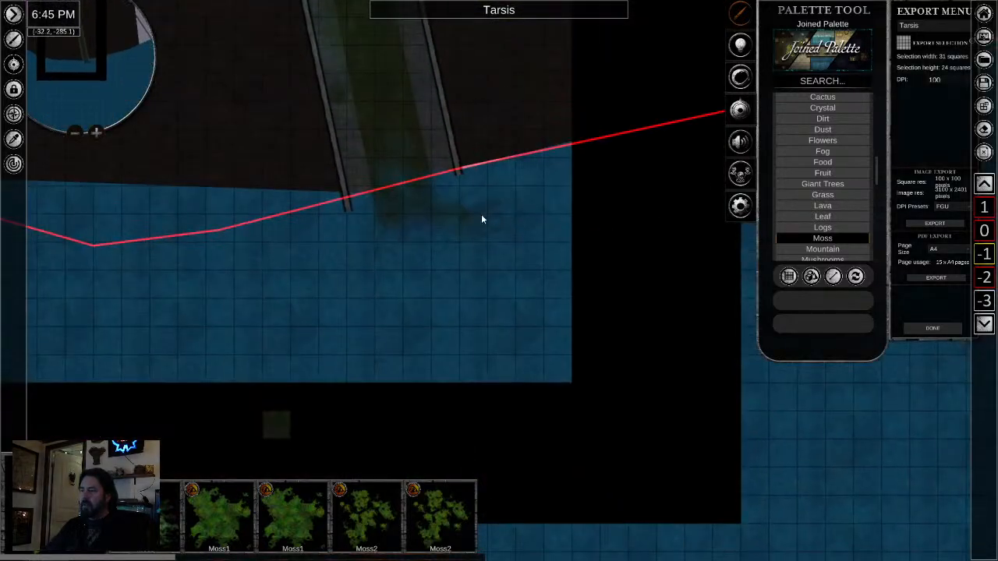
pyautogui.rightClick(416, 213)
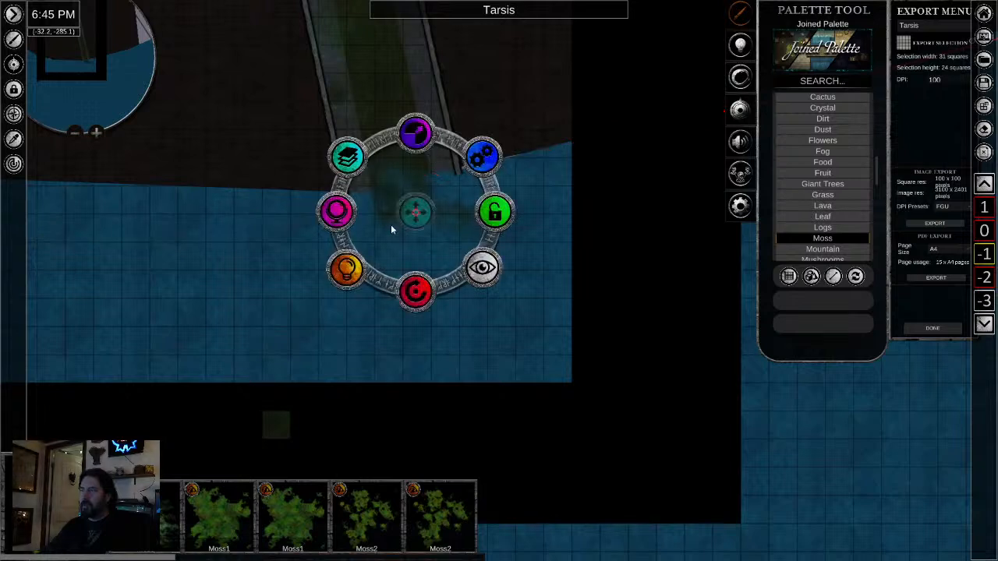
pyautogui.click(348, 271)
pyautogui.click(345, 154)
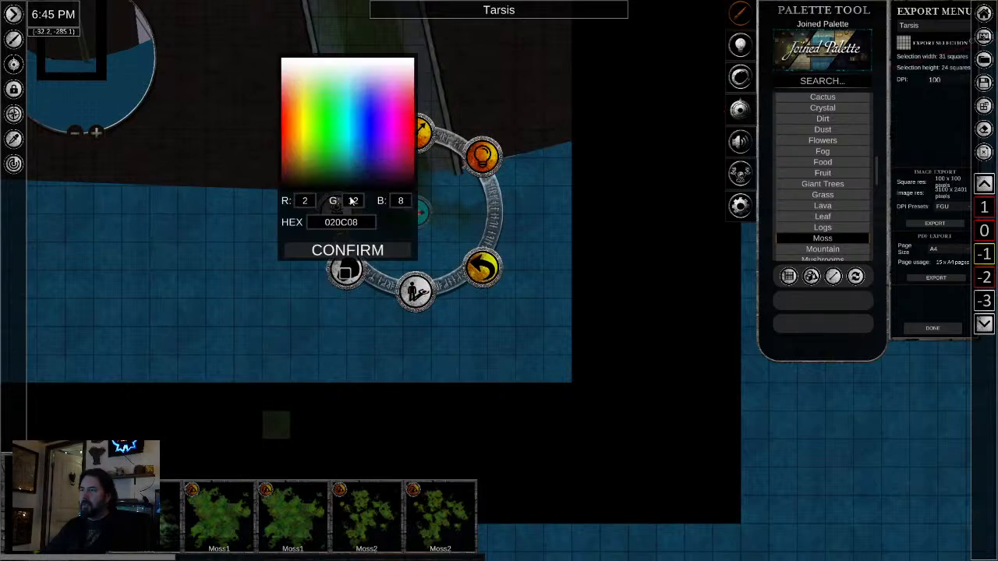
pyautogui.click(315, 173)
pyautogui.moveTo(314, 167); pyautogui.dragTo(303, 183)
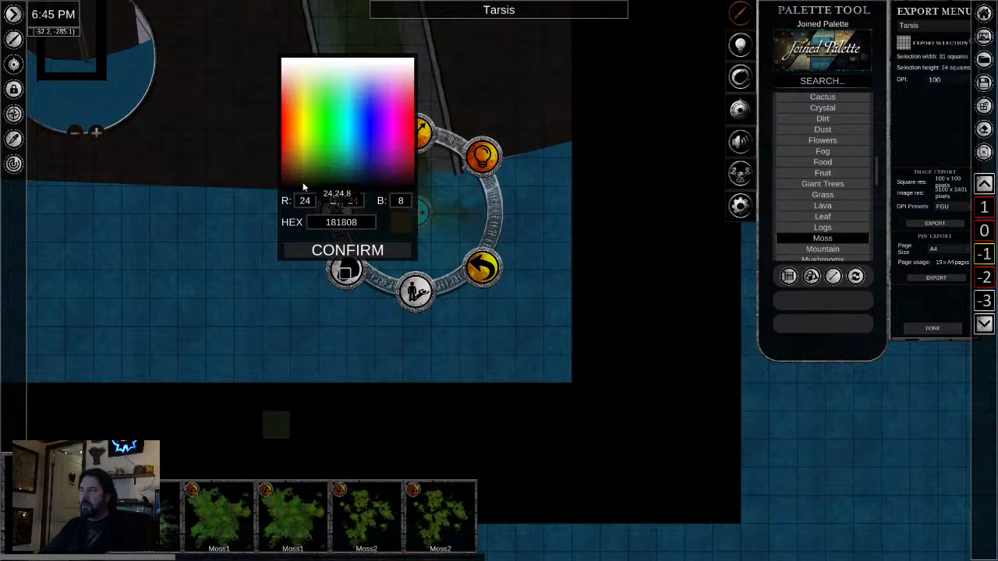
pyautogui.click(348, 249)
# - Set the radius of the sewer outlet light to 5 squares
pyautogui.click(416, 133)
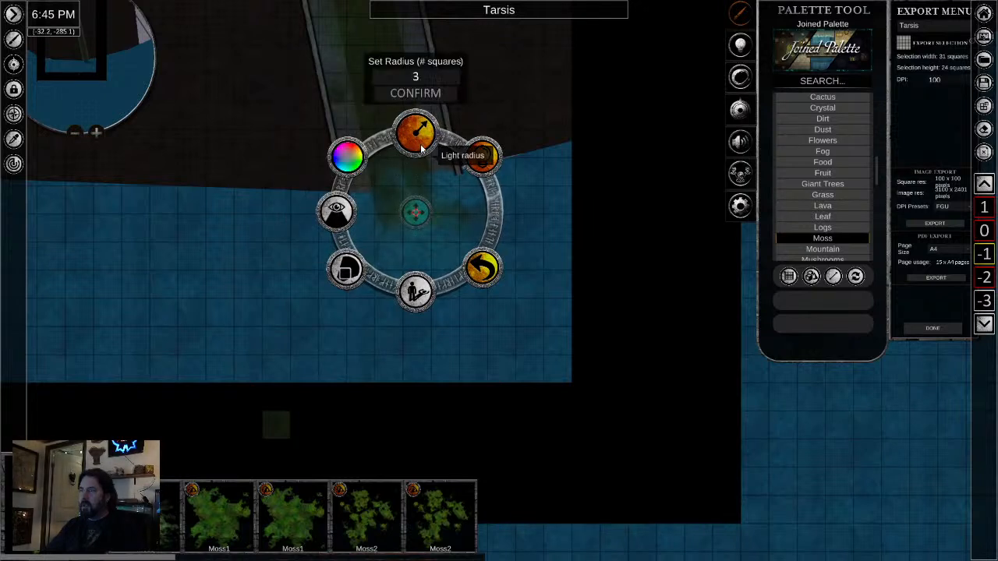
pyautogui.click(412, 78)
pyautogui.write('5')
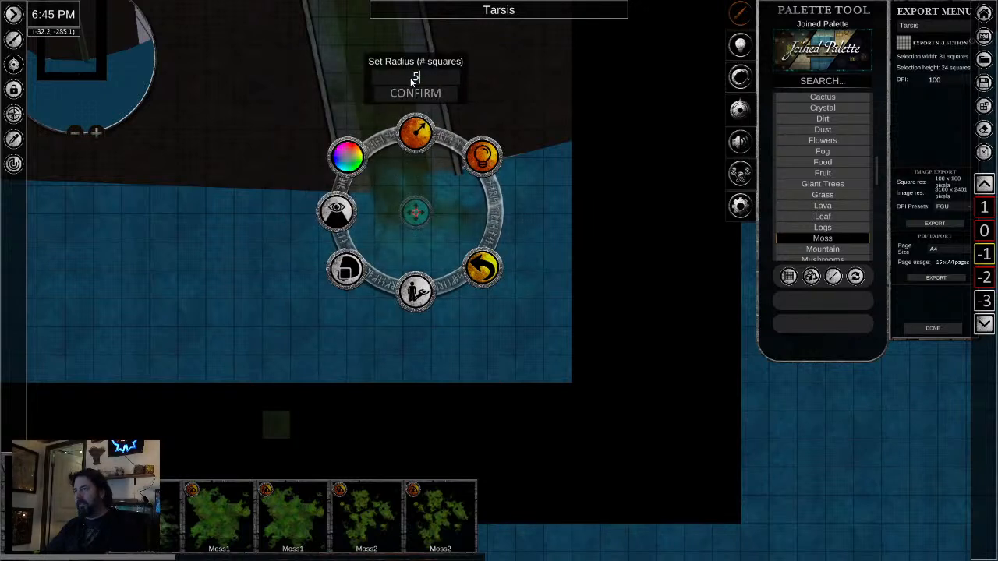
# - Examine the tinted water around the sewer outlet and compare it with the shoreline and piers on level 0
pyautogui.scroll(5, 557, 288)
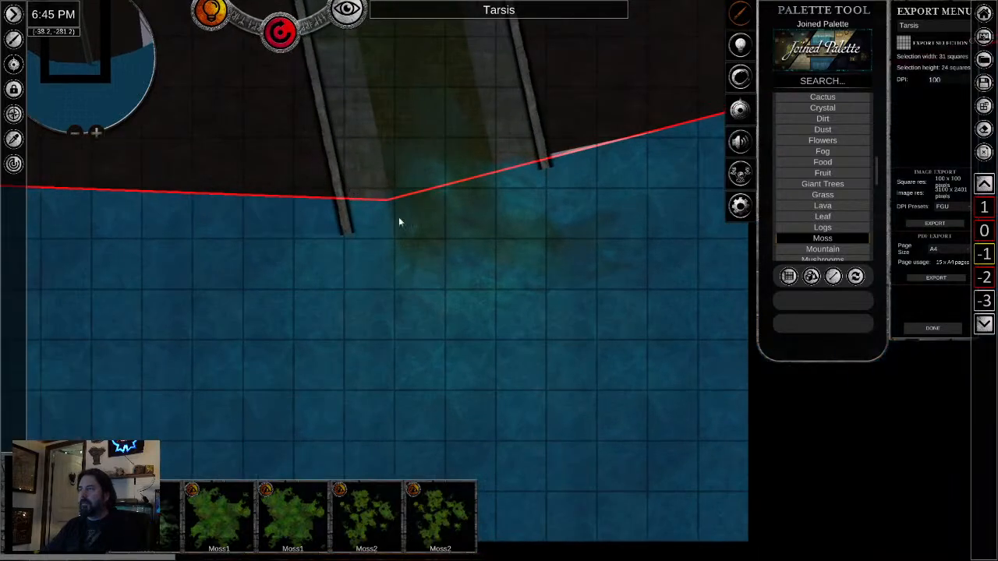
pyautogui.click(460, 256)
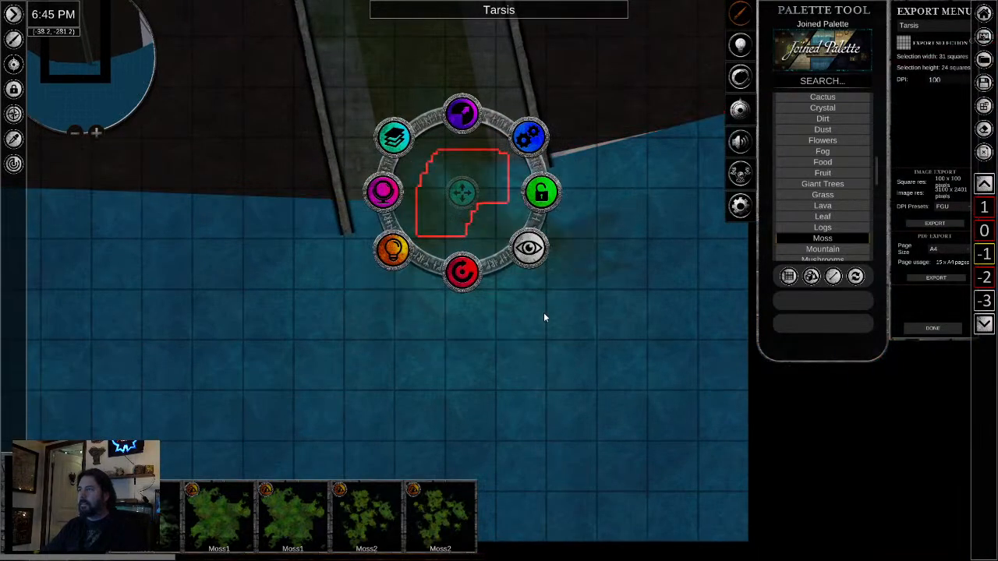
pyautogui.scroll(-5, 331, 264)
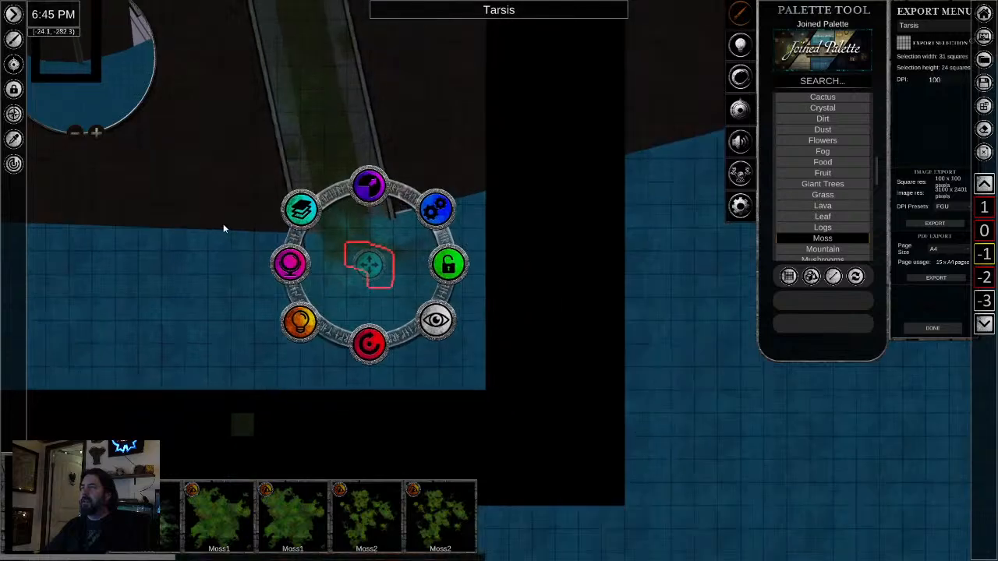
pyautogui.moveTo(218, 195); pyautogui.dragTo(263, 343)
pyautogui.scroll(-1, 263, 343)
pyautogui.click(230, 277)
pyautogui.click(635, 433)
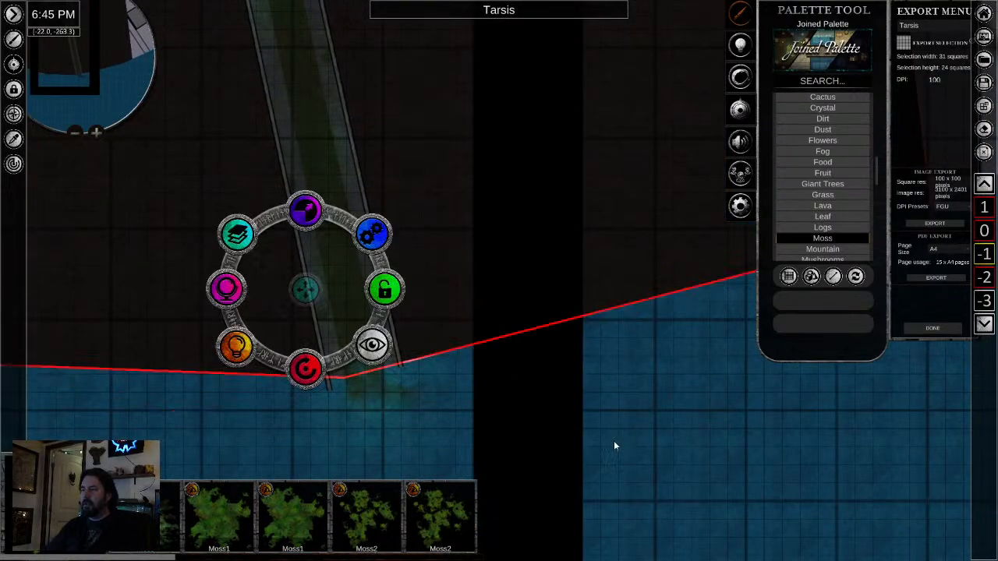
pyautogui.click(568, 448)
pyautogui.scroll(-3, 425, 350)
pyautogui.moveTo(417, 344); pyautogui.dragTo(487, 330)
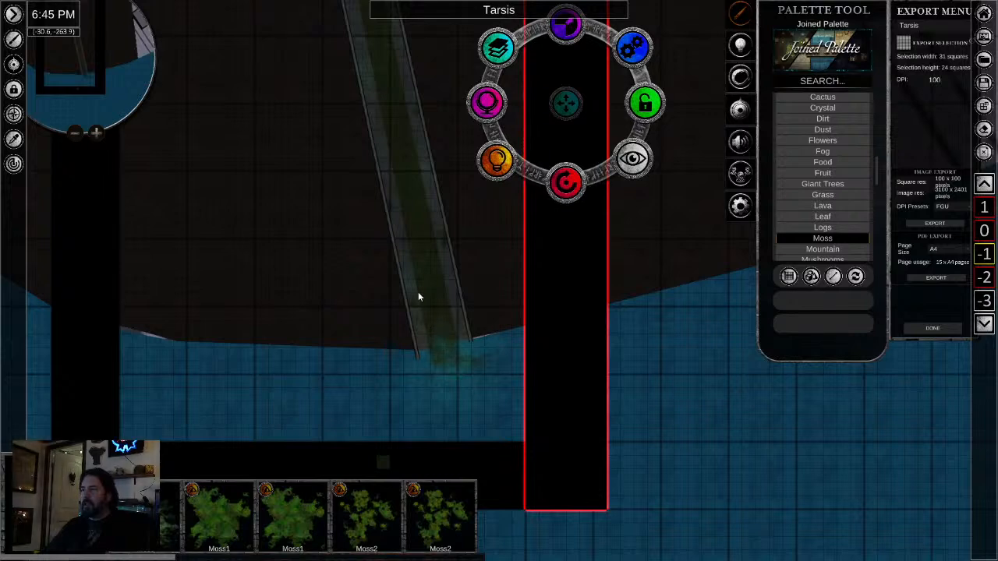
pyautogui.scroll(3, 338, 375)
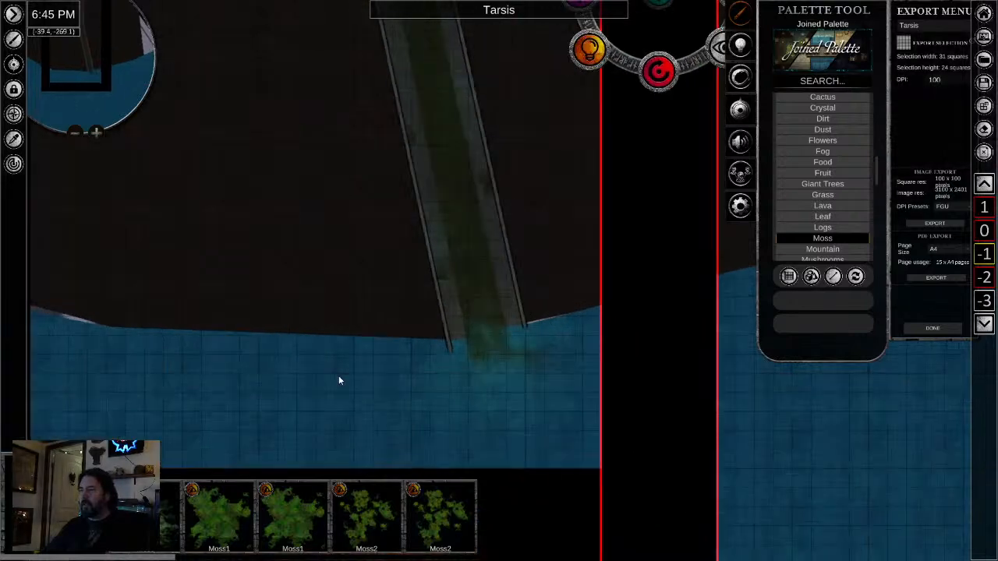
pyautogui.scroll(-2, 348, 375)
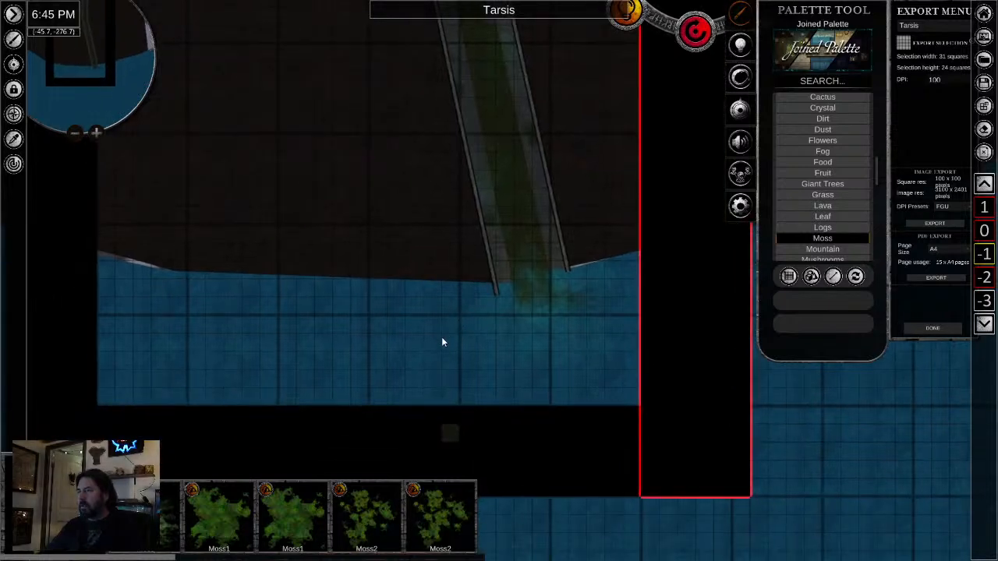
pyautogui.scroll(2, 442, 341)
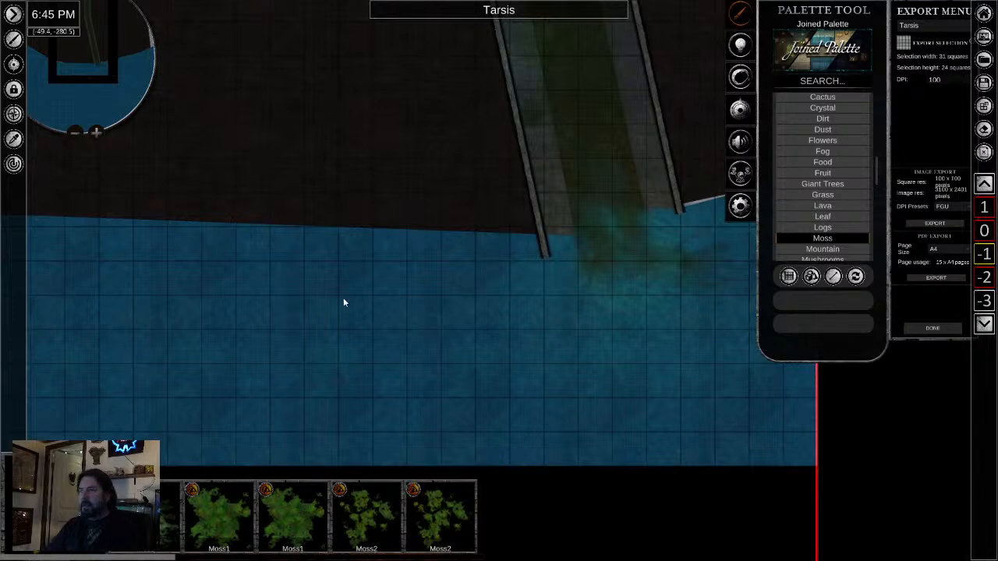
pyautogui.moveTo(497, 297); pyautogui.dragTo(293, 394)
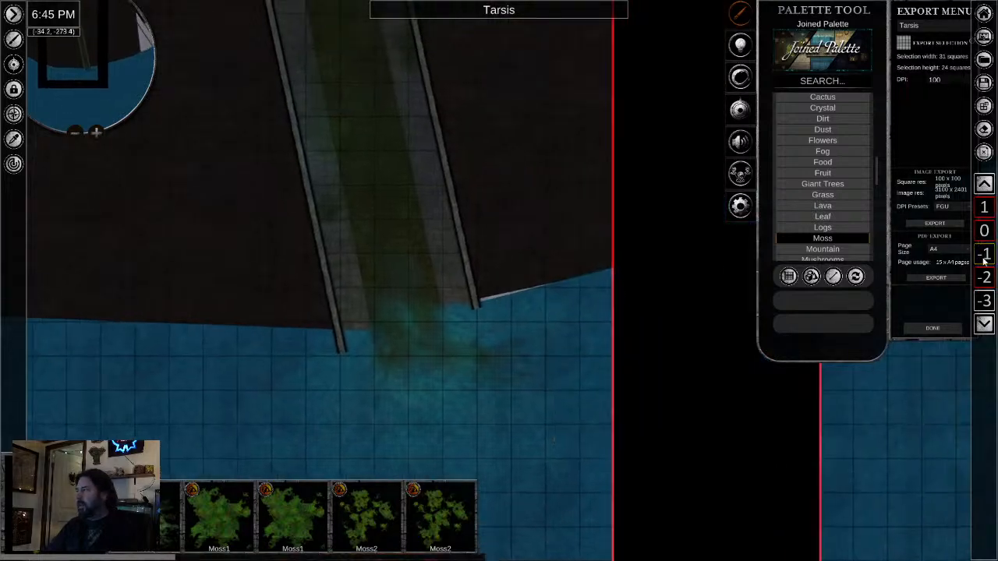
pyautogui.click(985, 233)
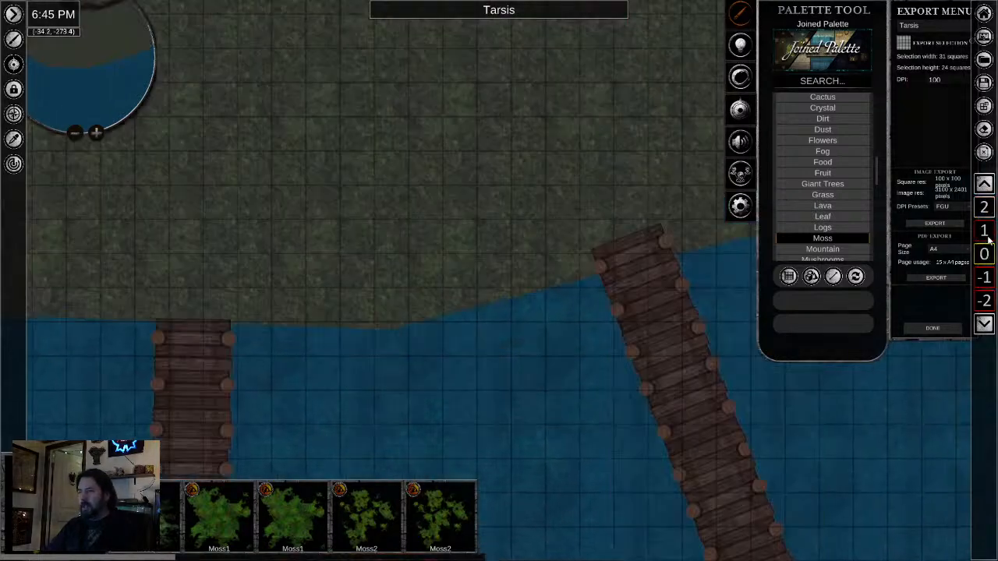
pyautogui.click(985, 276)
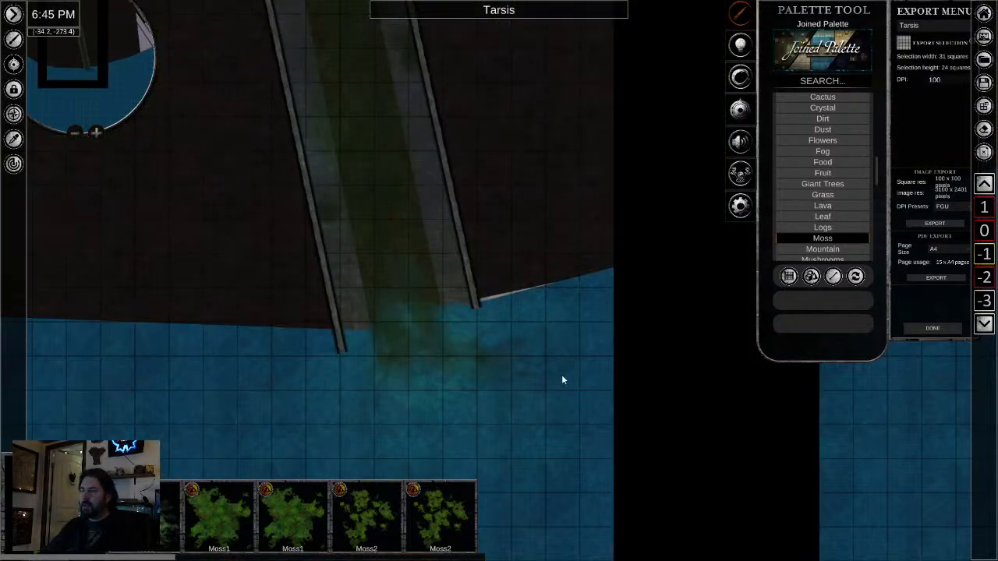
pyautogui.scroll(-5, 436, 393)
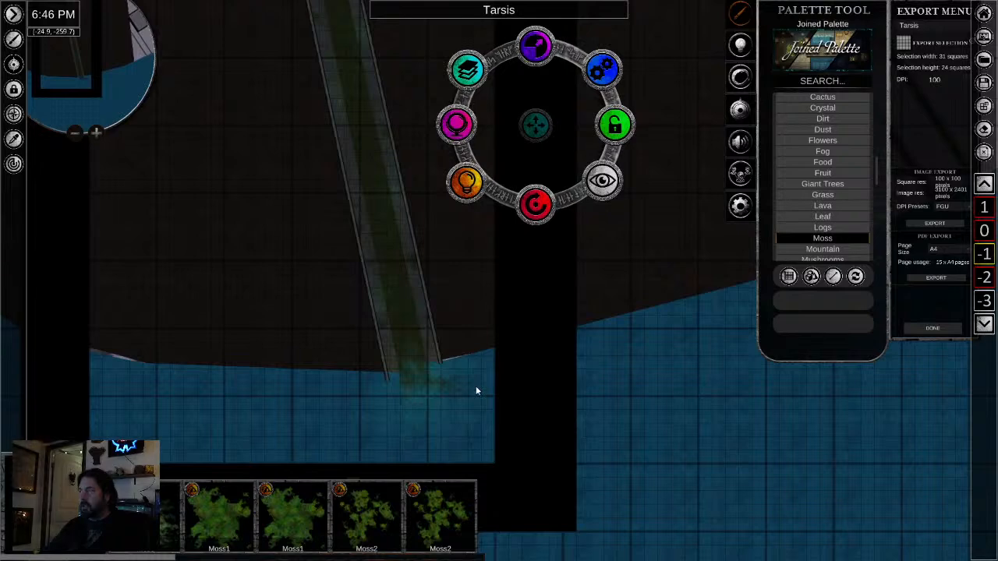
# - Switch to level 0 and show the Edges assets of the Terrain category in the Joined Palette
pyautogui.click(984, 232)
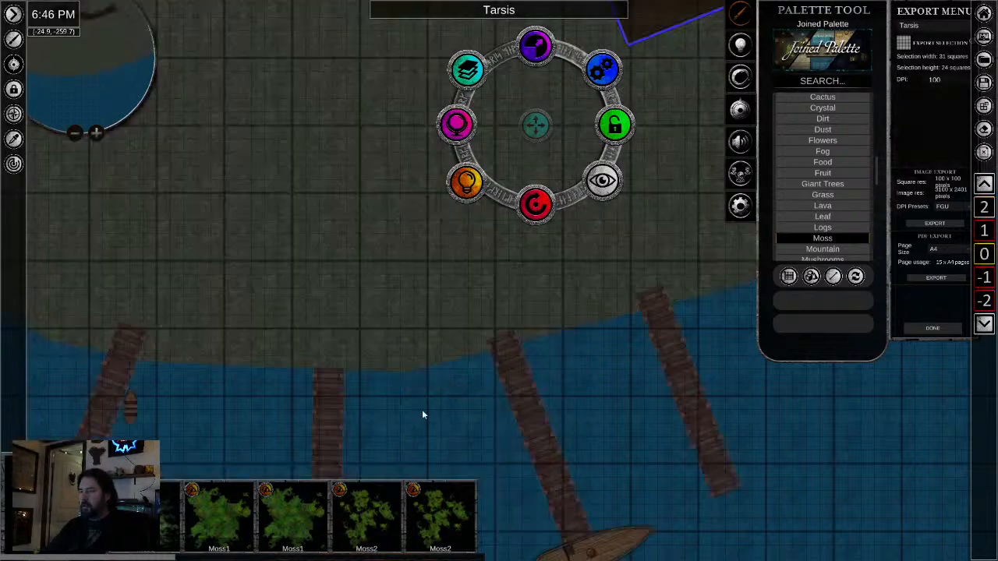
pyautogui.scroll(2, 413, 328)
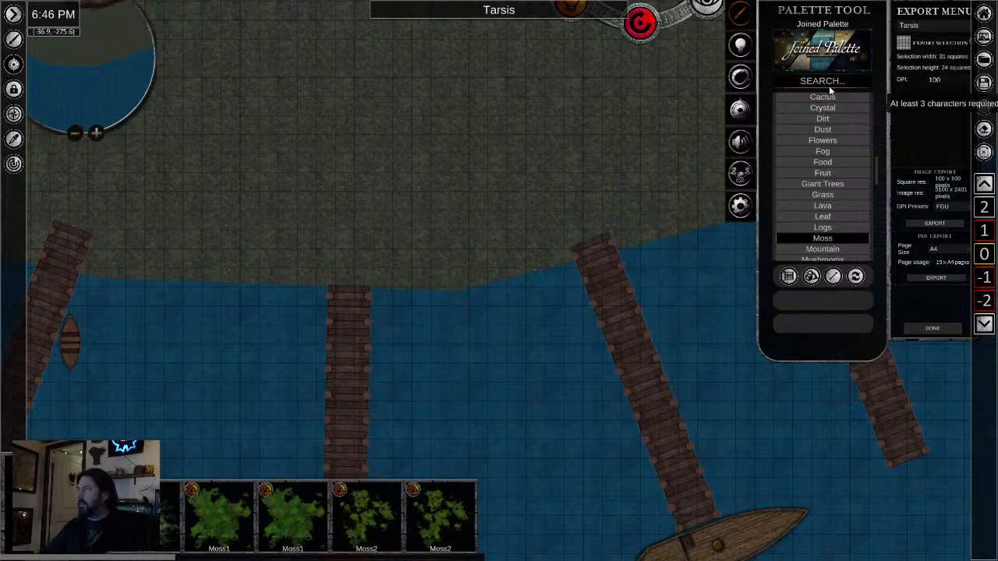
pyautogui.scroll(-10, 822, 171)
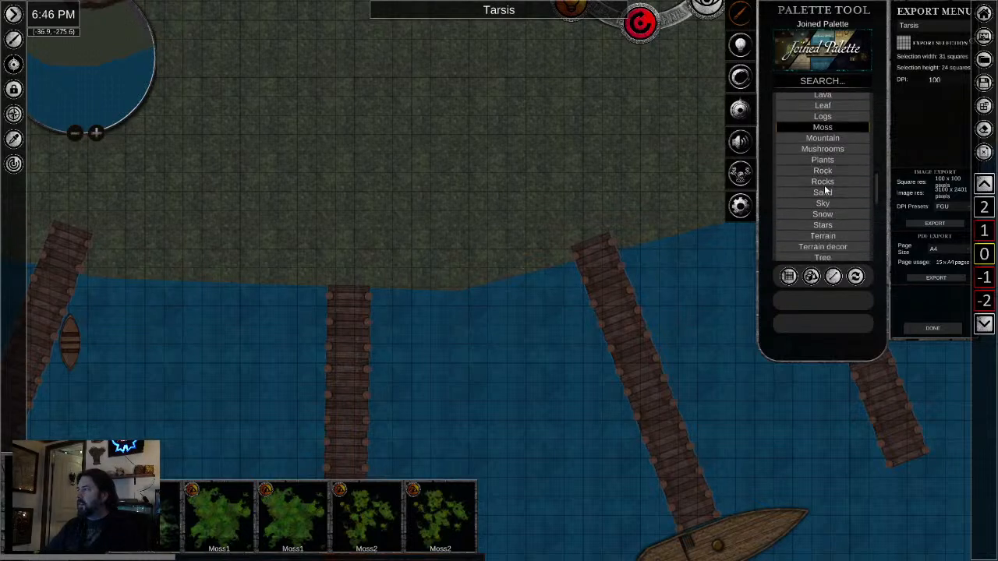
pyautogui.scroll(-5, 818, 214)
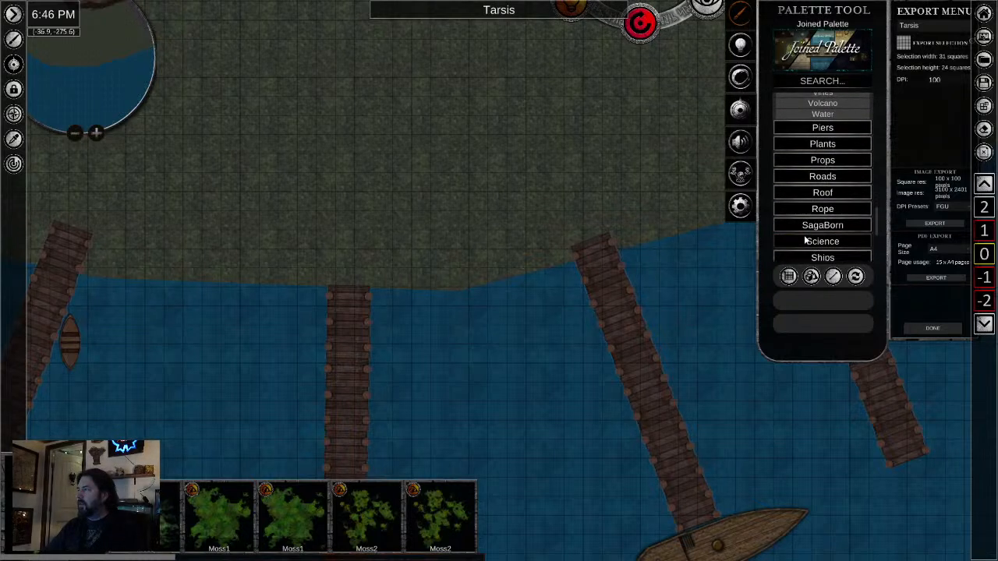
pyautogui.scroll(-3, 797, 237)
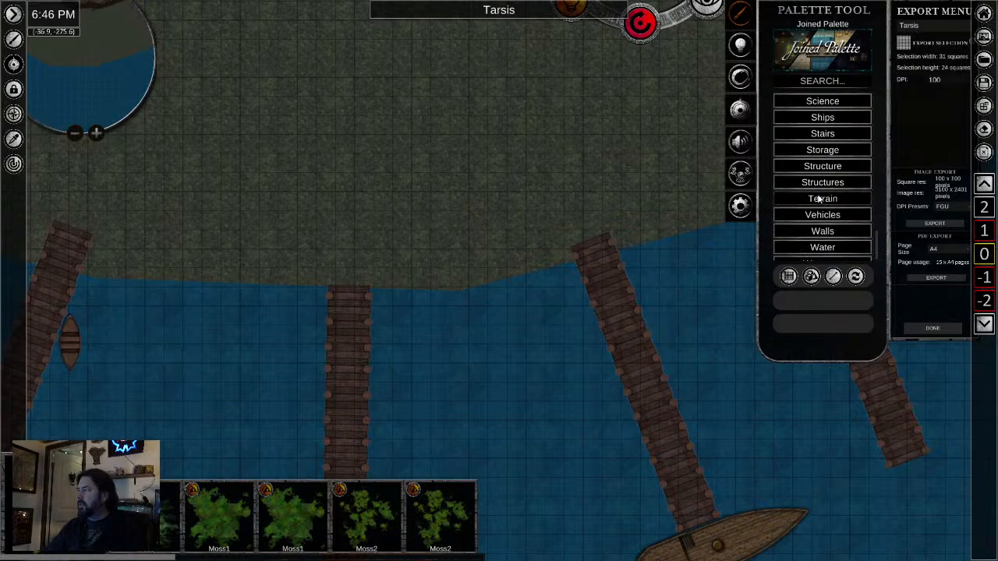
pyautogui.click(812, 200)
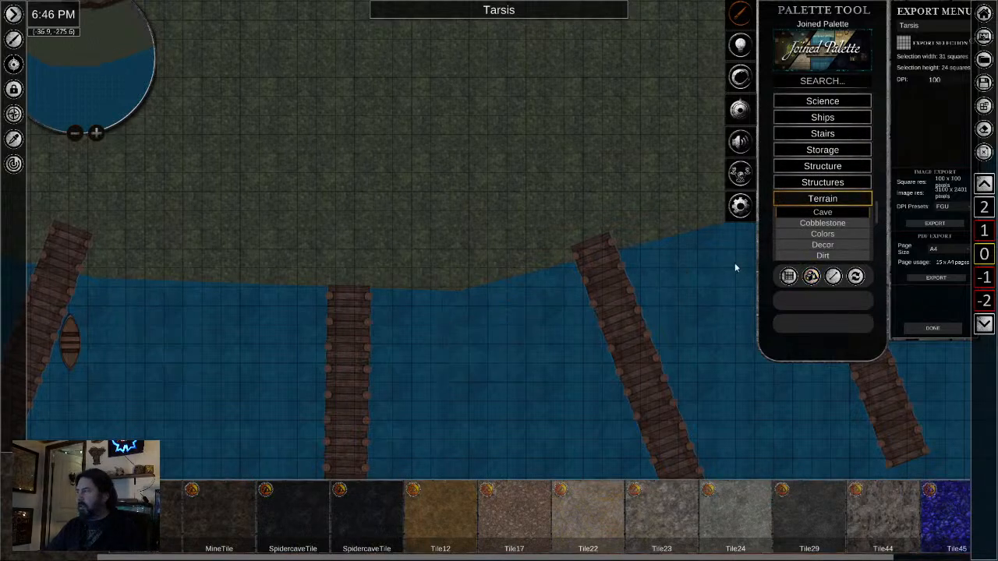
pyautogui.scroll(-3, 818, 208)
pyautogui.scroll(-3, 818, 208)
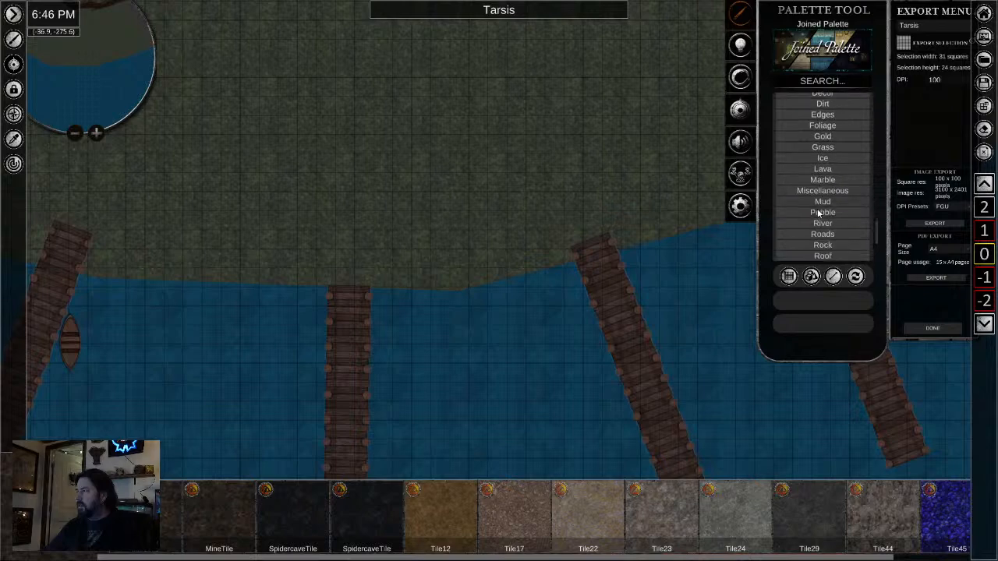
pyautogui.scroll(2, 819, 209)
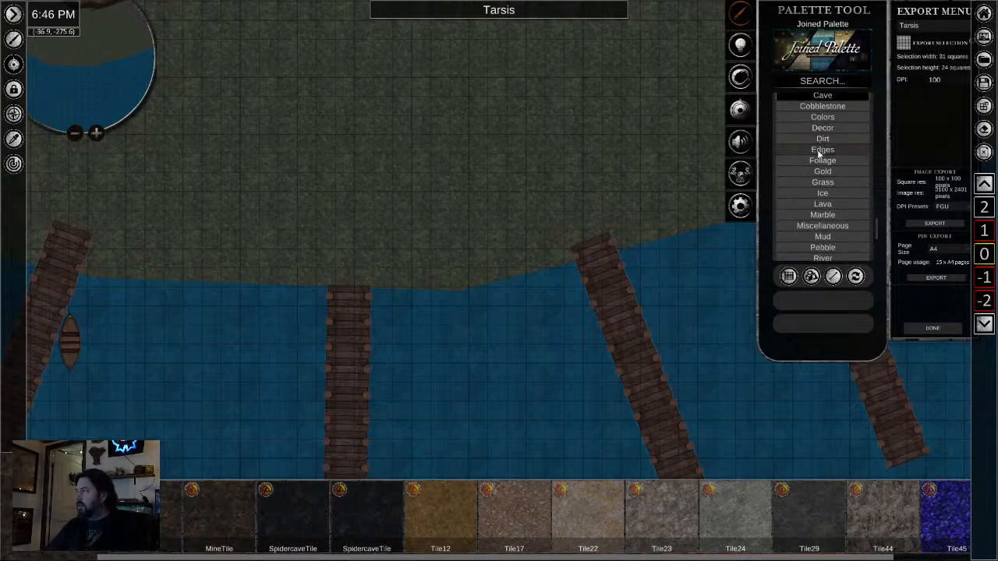
pyautogui.click(822, 150)
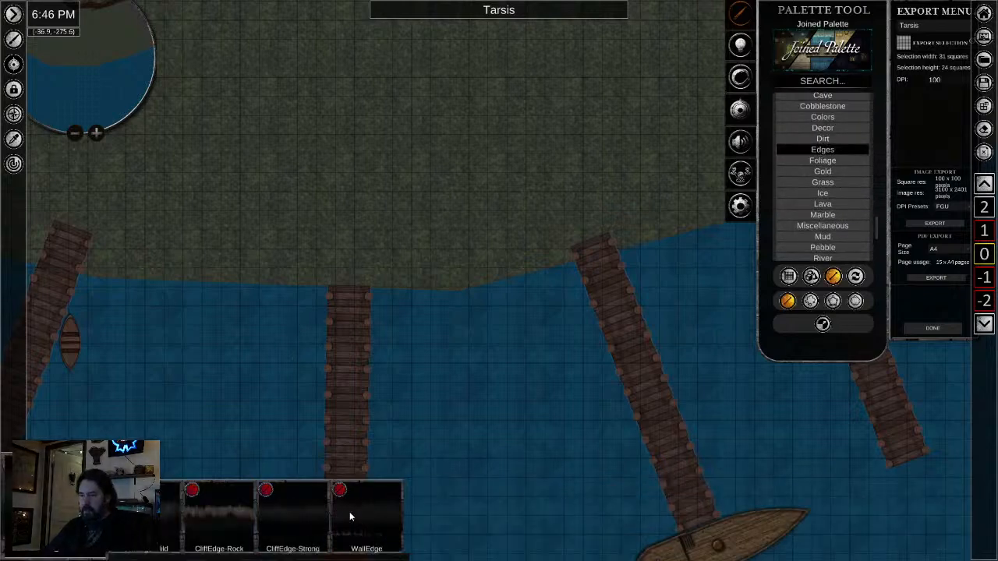
# - Try out a straight terrain edge on the grass just above the shoreline and delete it
pyautogui.moveTo(320, 242); pyautogui.dragTo(444, 233)
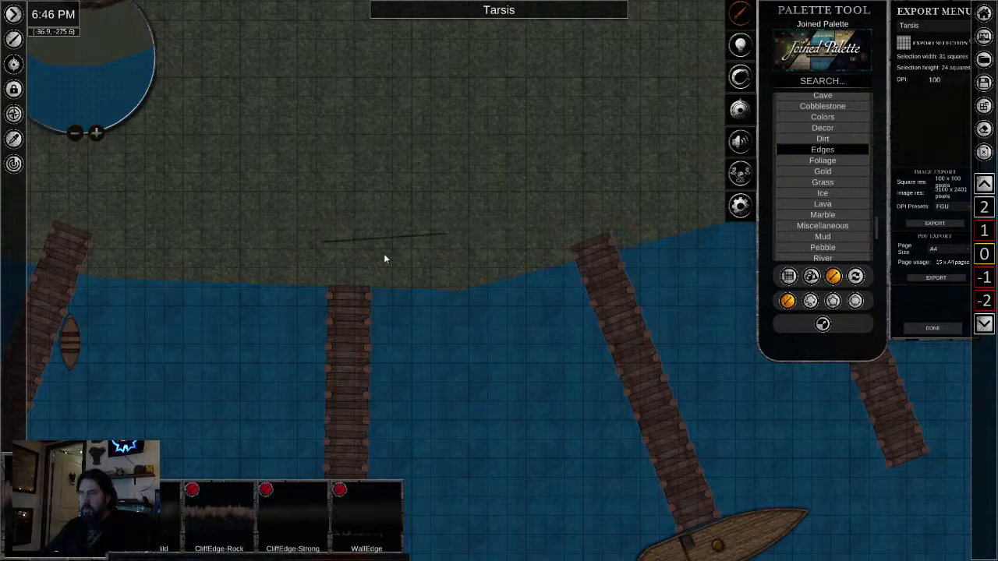
pyautogui.scroll(10, 384, 245)
pyautogui.scroll(8, 391, 250)
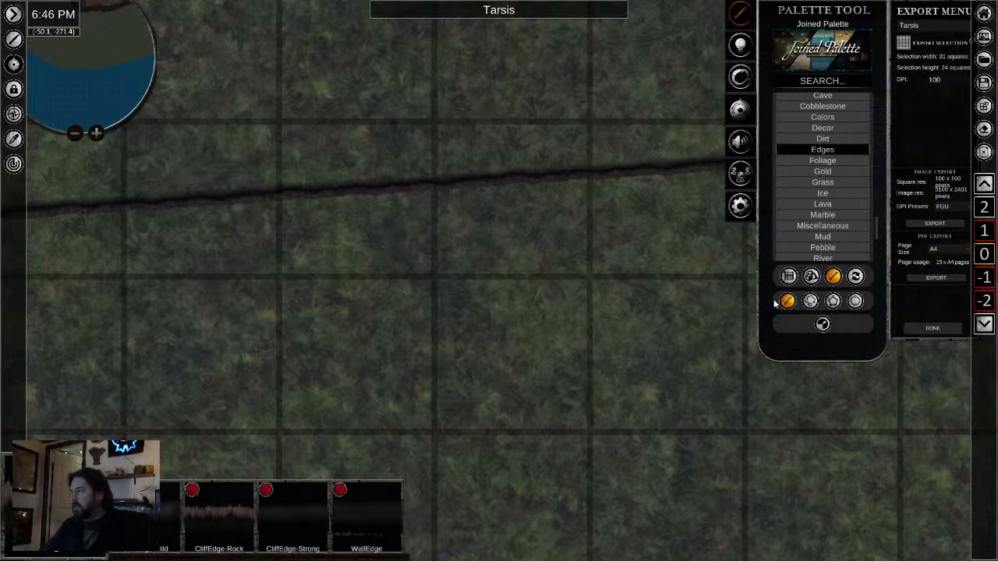
pyautogui.rightClick(451, 193)
pyautogui.click(451, 187)
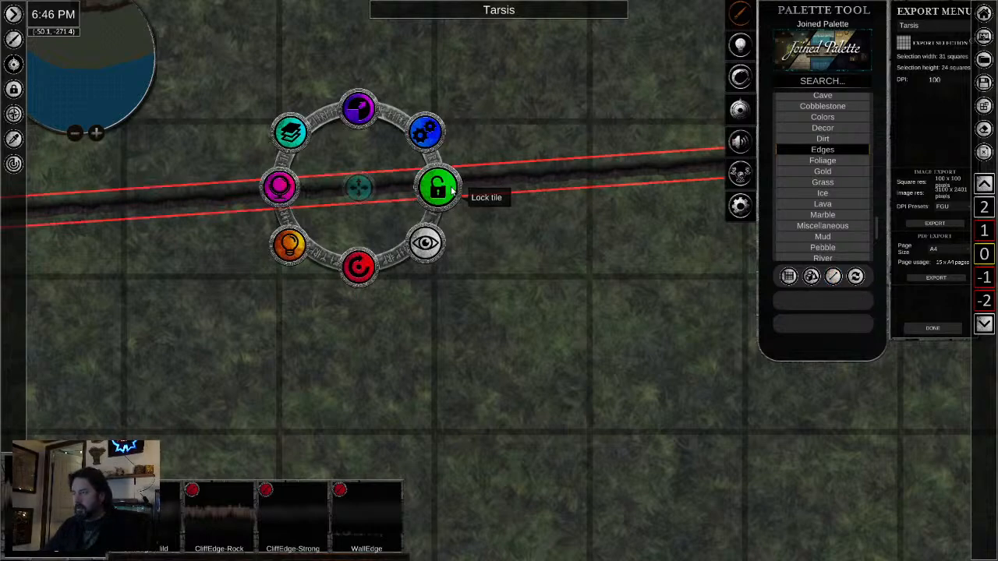
pyautogui.press('Delete')
pyautogui.scroll(-3, 440, 247)
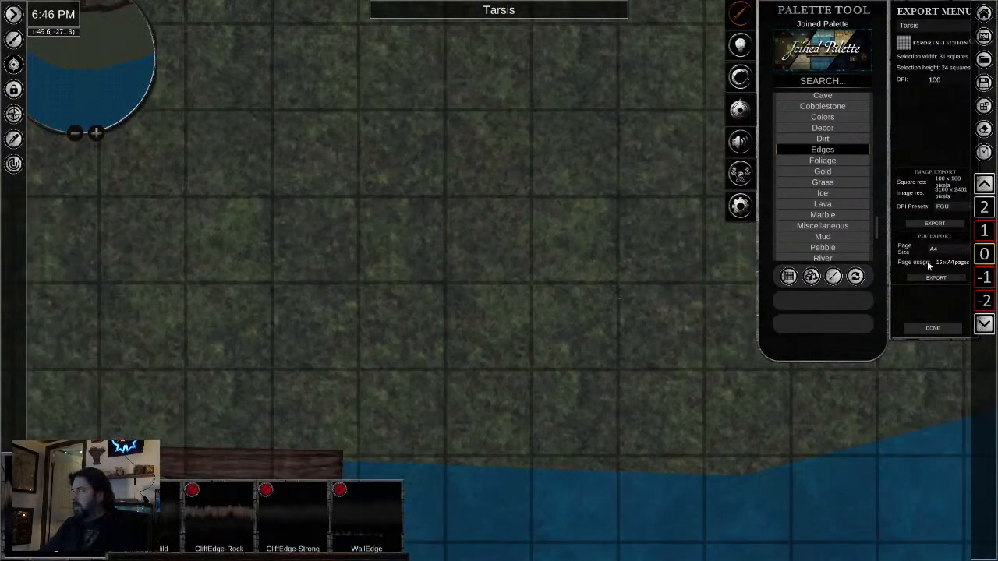
# - Turn on repeatable placement for the terrain edge and set its repeatable width to 0.50 squares
pyautogui.click(834, 277)
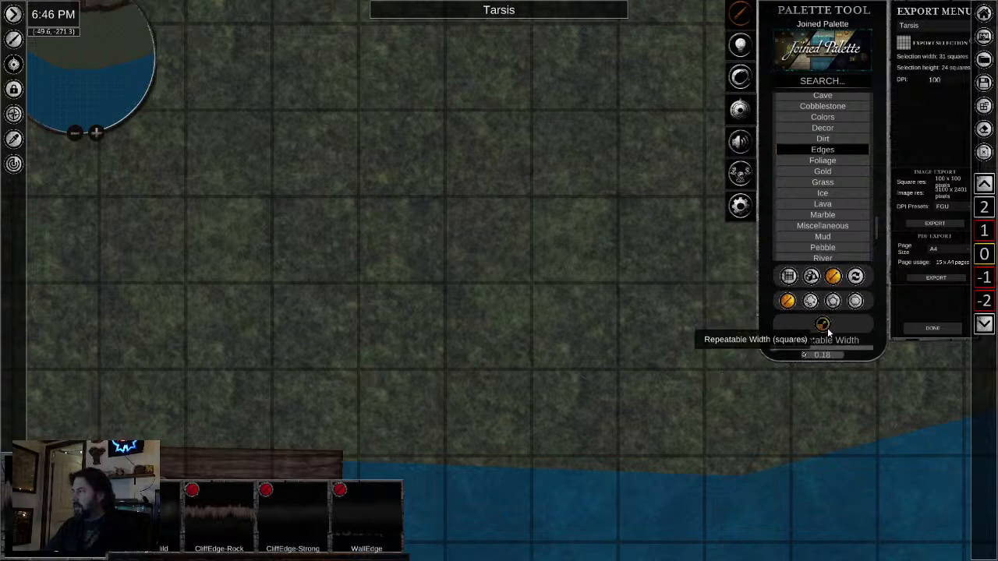
pyautogui.moveTo(772, 350); pyautogui.dragTo(777, 351)
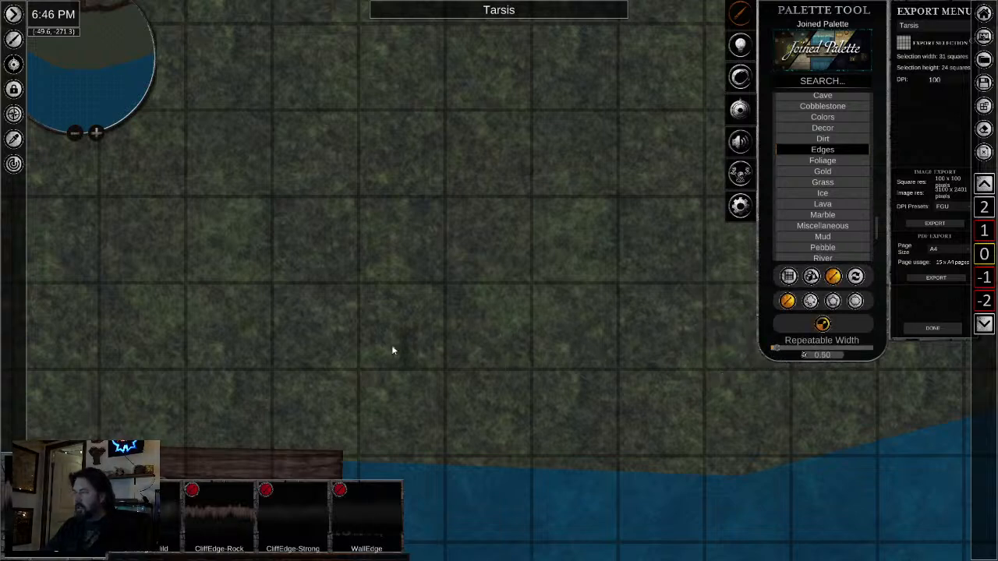
pyautogui.click(359, 347)
pyautogui.scroll(4, 446, 369)
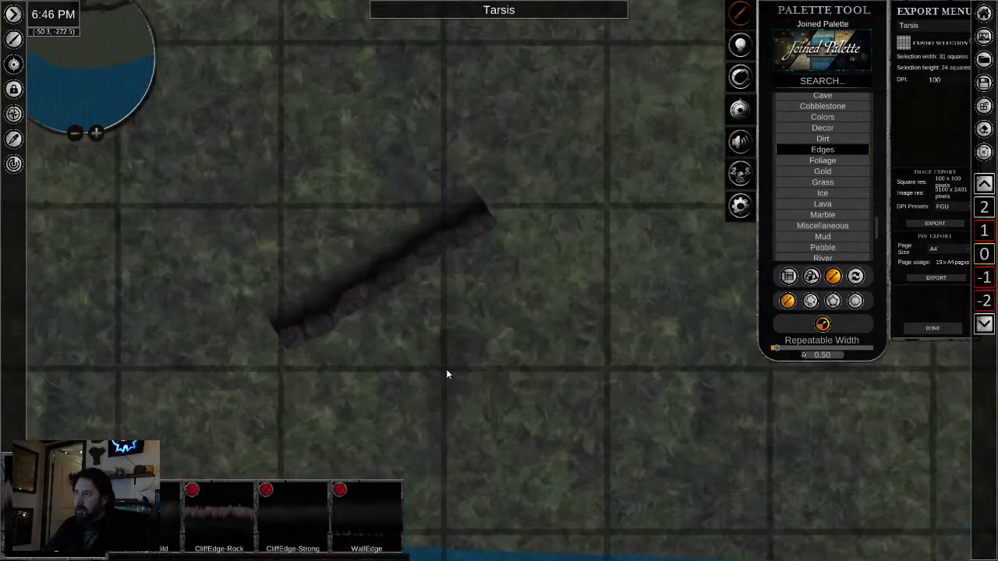
# - Switch the terrain edge to freeform placement, try out a short stretch across the head of the vertical pier and undo it
pyautogui.click(810, 301)
pyautogui.scroll(-3, 577, 347)
pyautogui.scroll(-3, 577, 345)
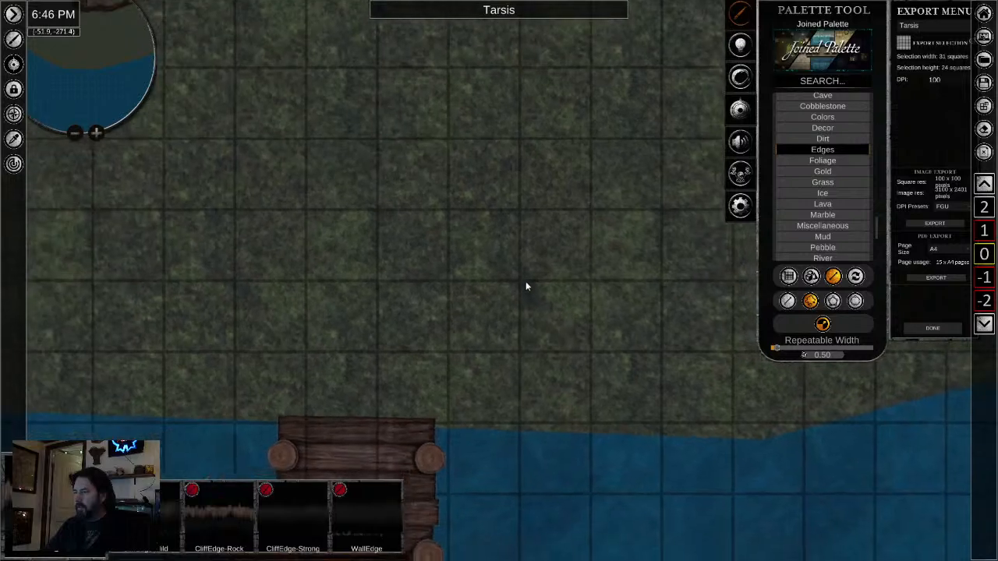
pyautogui.press('s')
pyautogui.moveTo(276, 259); pyautogui.dragTo(498, 265)
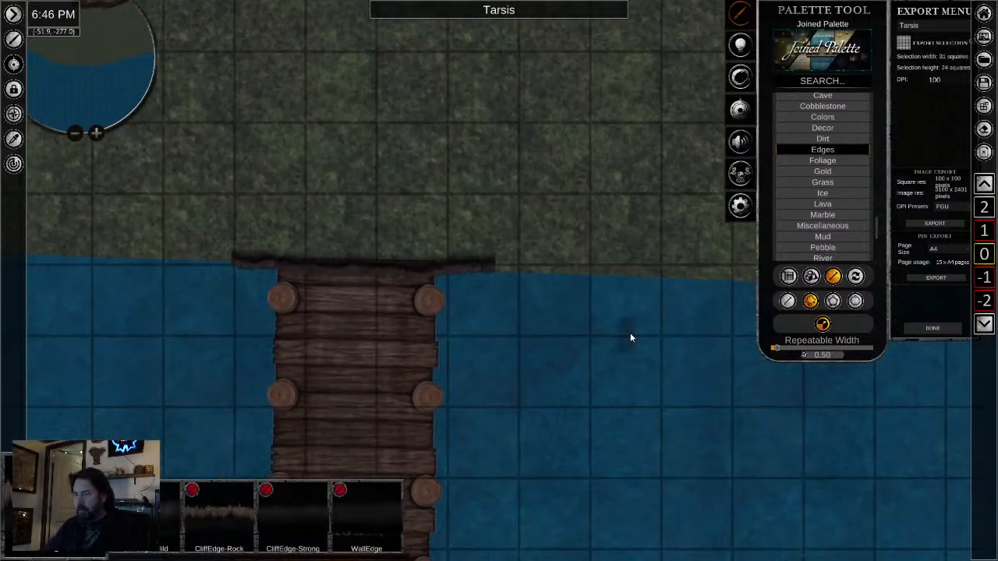
pyautogui.hotkey('ctrl', 'z')
# - Draw the terrain edge freeform along the shoreline from the stone bridge southwest toward the nearest pier
pyautogui.press('d')
pyautogui.scroll(-3, 478, 254)
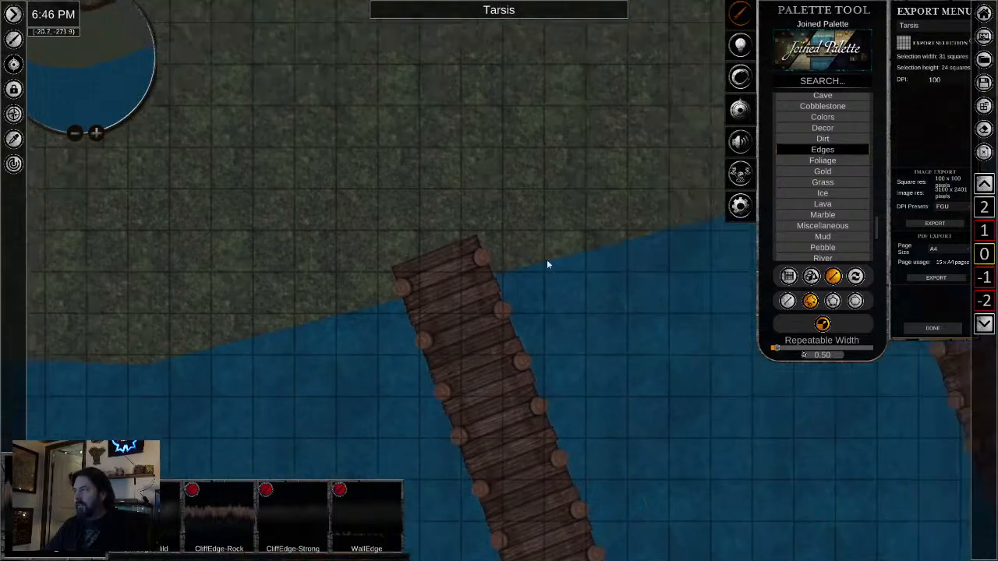
pyautogui.press('d')
pyautogui.press('w')
pyautogui.scroll(-2, 485, 366)
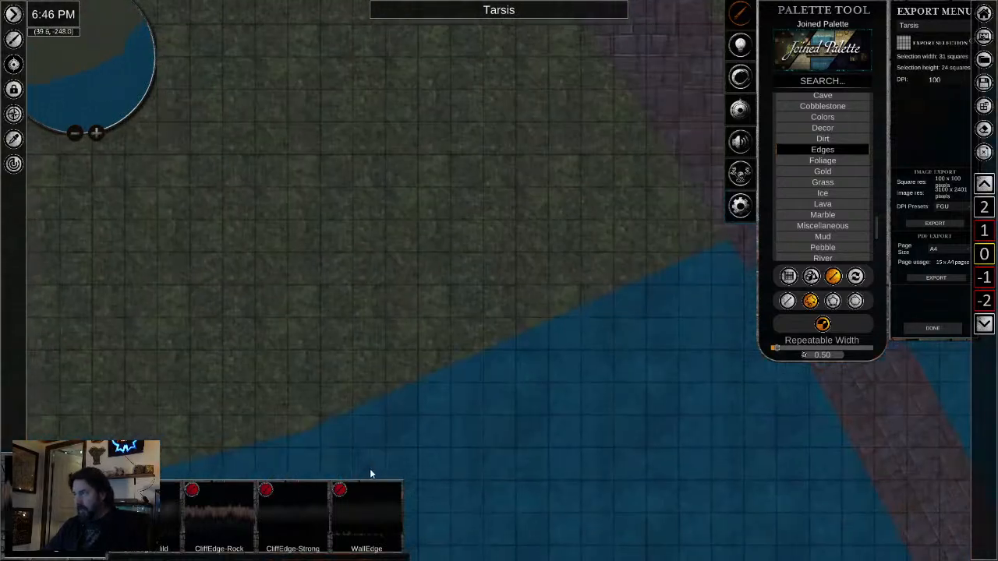
pyautogui.moveTo(663, 333); pyautogui.dragTo(394, 342)
pyautogui.moveTo(426, 265)
pyautogui.mouseDown()
pyautogui.moveTo(531, 146)
pyautogui.moveTo(329, 248)
pyautogui.mouseUp()
pyautogui.moveTo(283, 271); pyautogui.dragTo(243, 290)
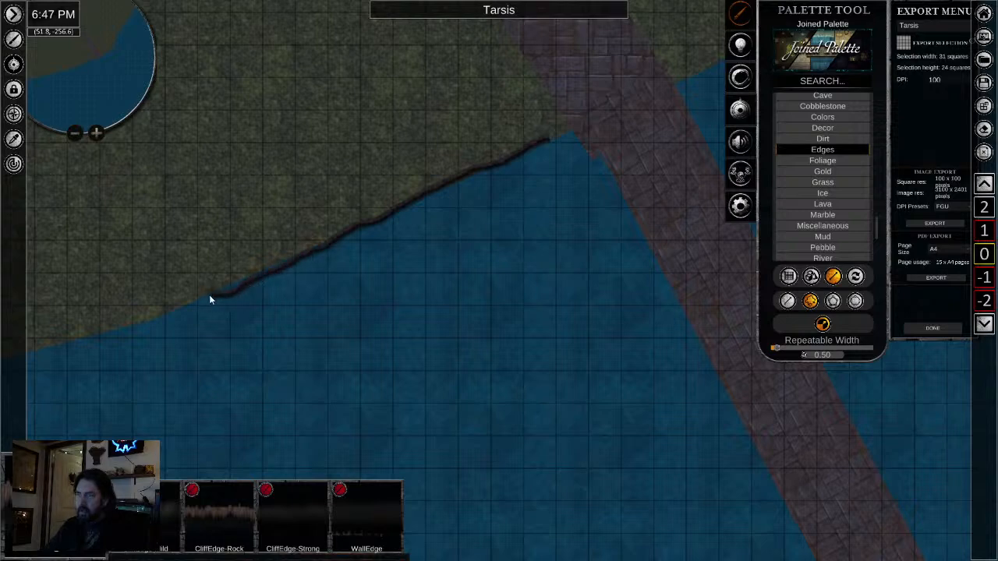
pyautogui.moveTo(177, 318); pyautogui.dragTo(45, 353)
# - Continue the terrain edge along the shoreline to the pier nearest the bridge and across it to its far side
pyautogui.moveTo(120, 392); pyautogui.dragTo(547, 271)
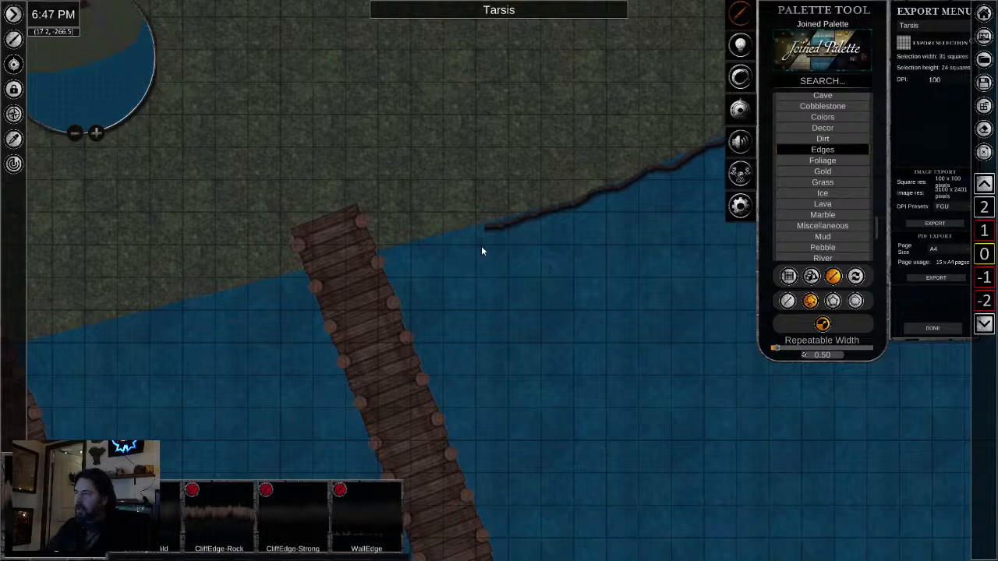
pyautogui.scroll(3, 483, 246)
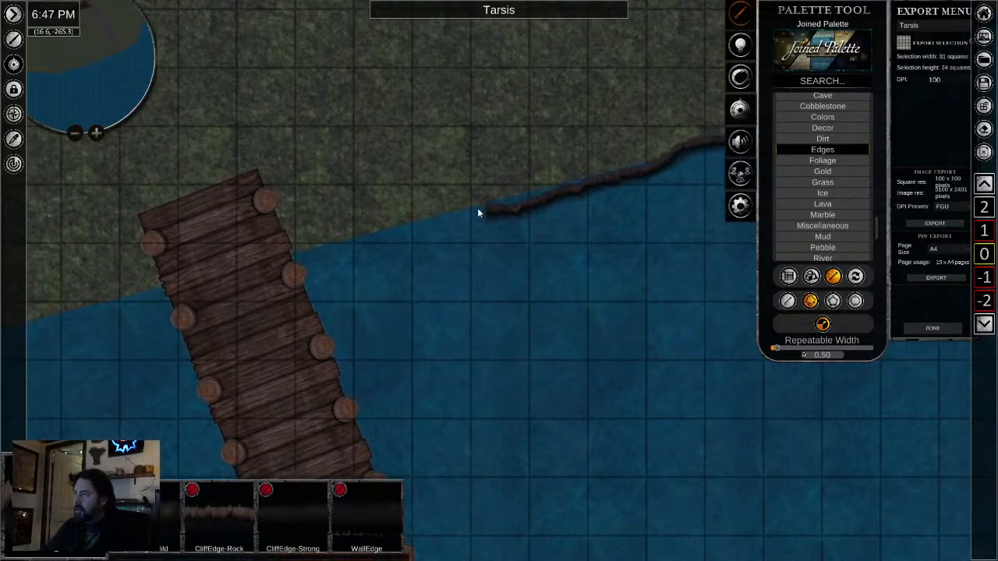
pyautogui.moveTo(435, 218); pyautogui.dragTo(394, 237)
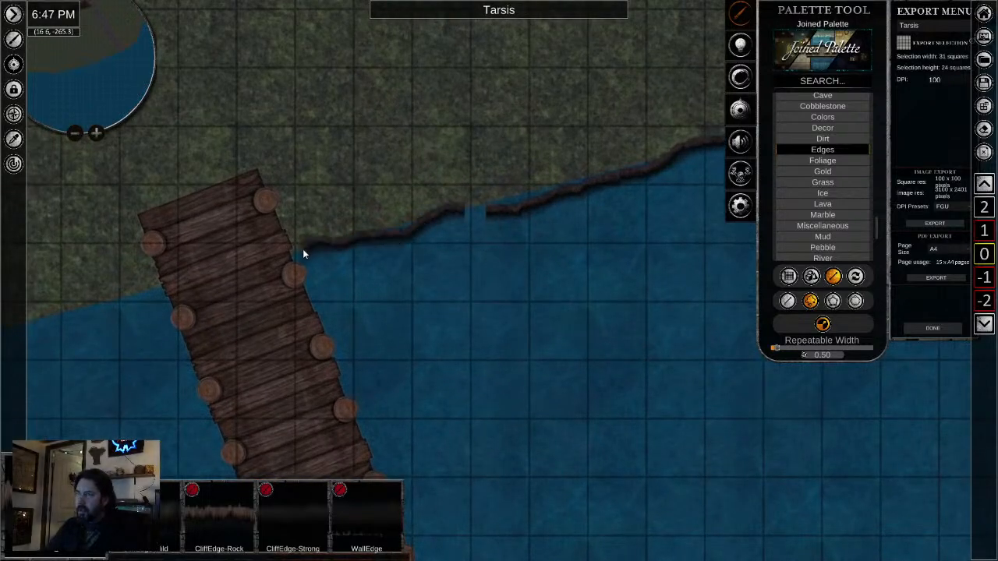
pyautogui.moveTo(303, 250); pyautogui.dragTo(212, 278)
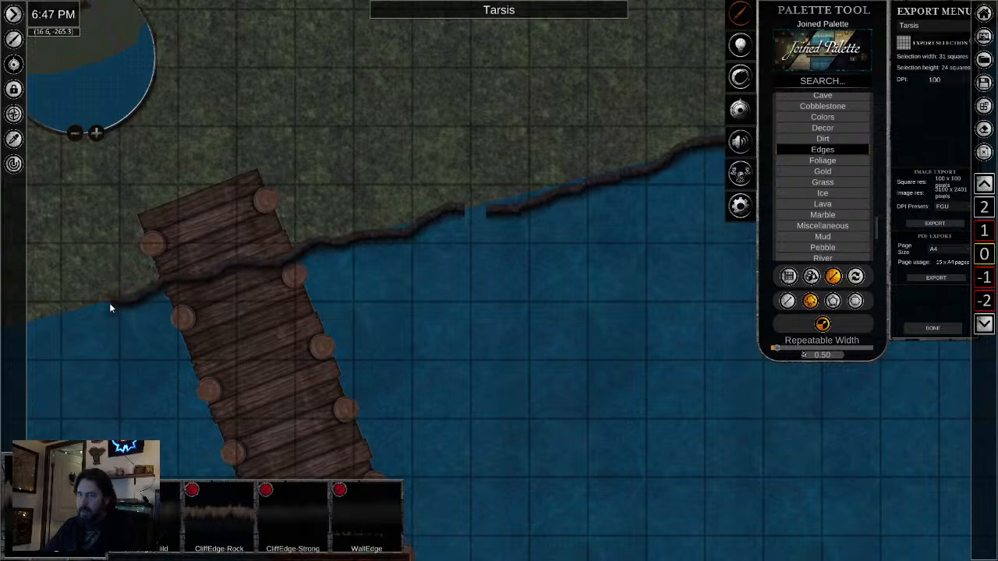
# - Examine the join between the two edge strips and how closely they follow the shoreline around the pier
pyautogui.scroll(4, 537, 199)
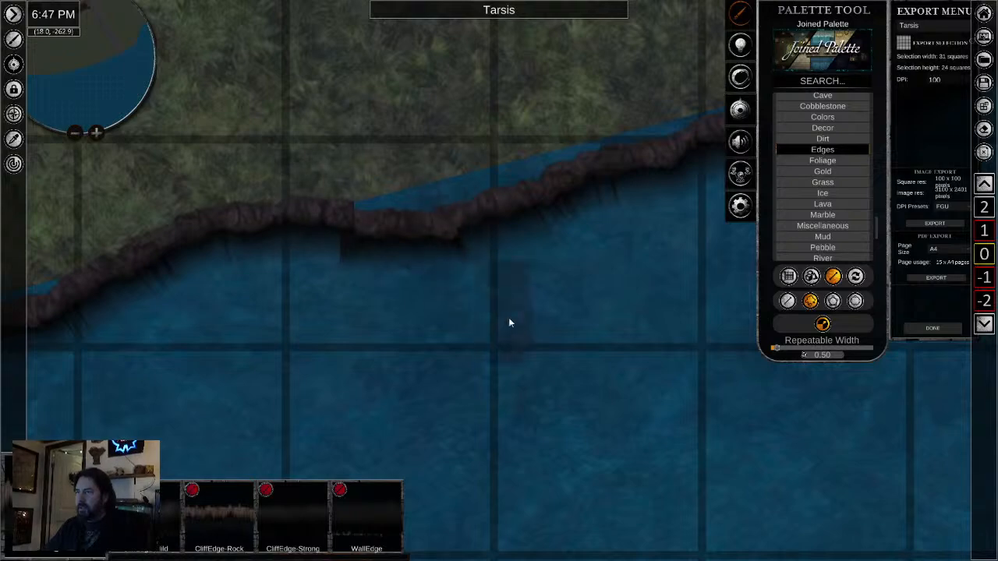
pyautogui.scroll(-2, 513, 338)
pyautogui.scroll(-2, 390, 322)
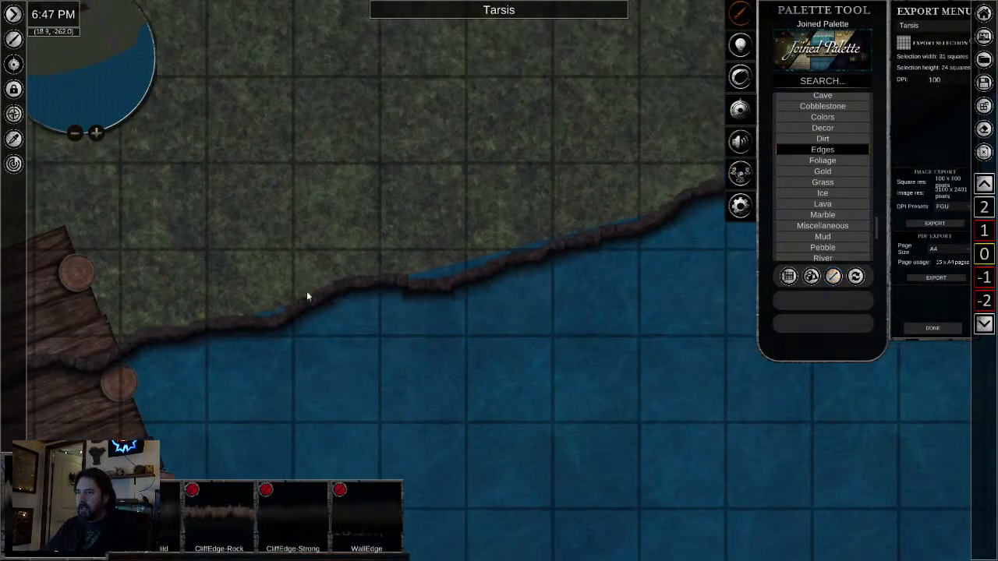
pyautogui.click(261, 323)
pyautogui.moveTo(82, 369); pyautogui.dragTo(74, 375)
pyautogui.click(390, 380)
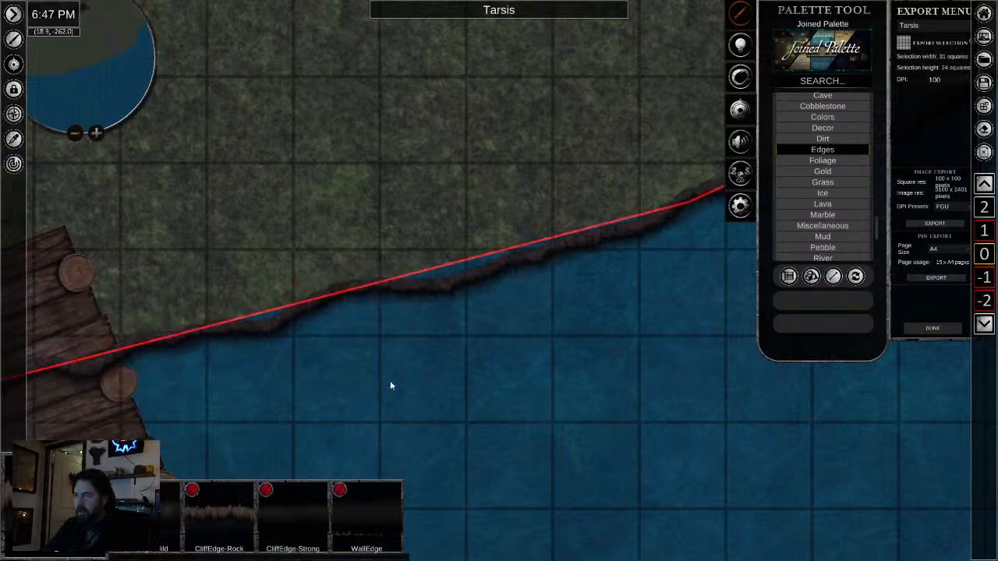
pyautogui.scroll(3, 387, 340)
pyautogui.moveTo(387, 341); pyautogui.dragTo(983, 128)
pyautogui.moveTo(465, 318); pyautogui.dragTo(606, 308)
pyautogui.moveTo(491, 289); pyautogui.dragTo(616, 293)
pyautogui.scroll(-2, 616, 293)
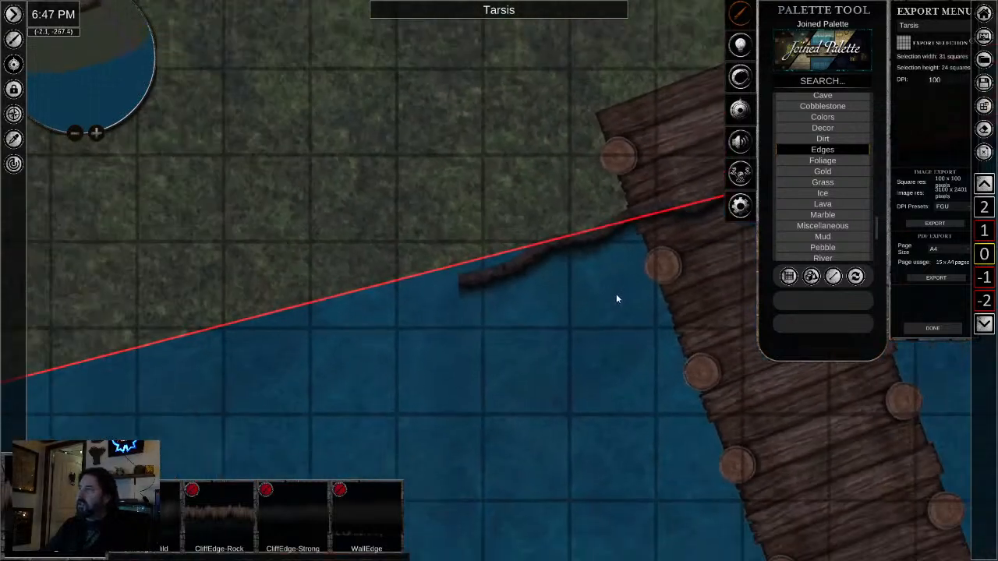
# - Try to continue the edge west of the pier nearest the bridge with straight placement
pyautogui.moveTo(481, 320); pyautogui.dragTo(586, 262)
pyautogui.click(147, 516)
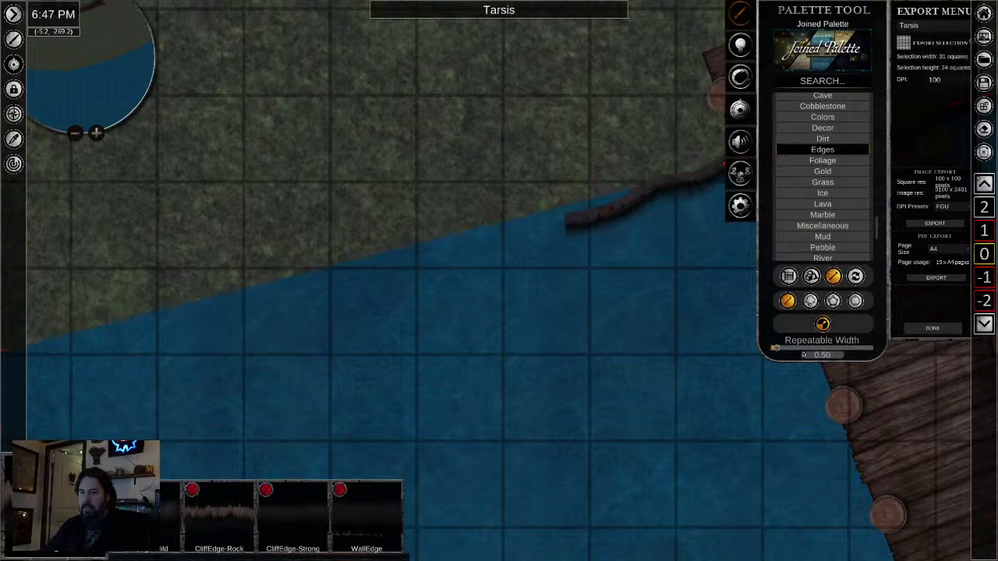
pyautogui.scroll(-4, 382, 336)
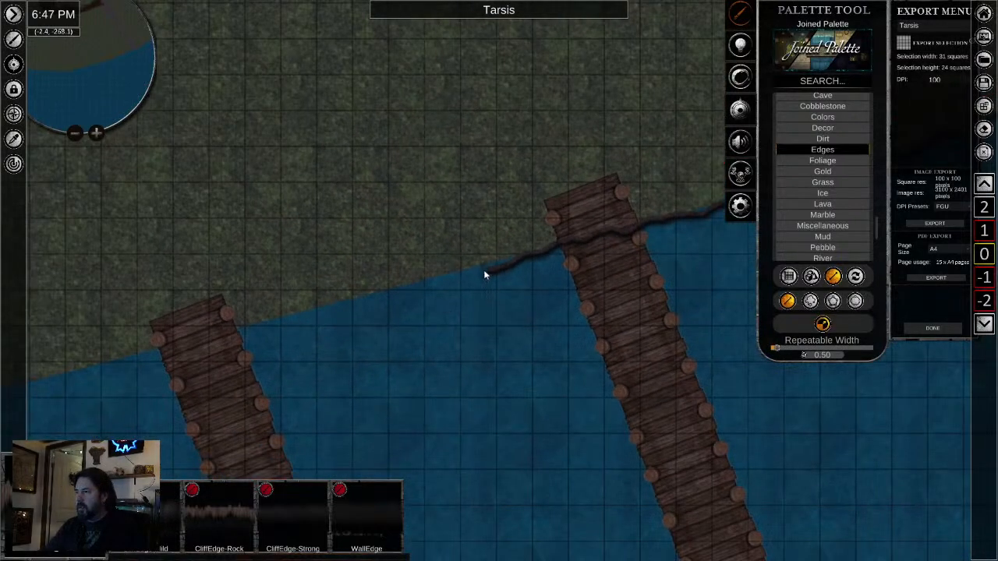
pyautogui.moveTo(483, 269)
pyautogui.mouseDown()
pyautogui.moveTo(396, 287)
pyautogui.moveTo(399, 295)
pyautogui.mouseUp()
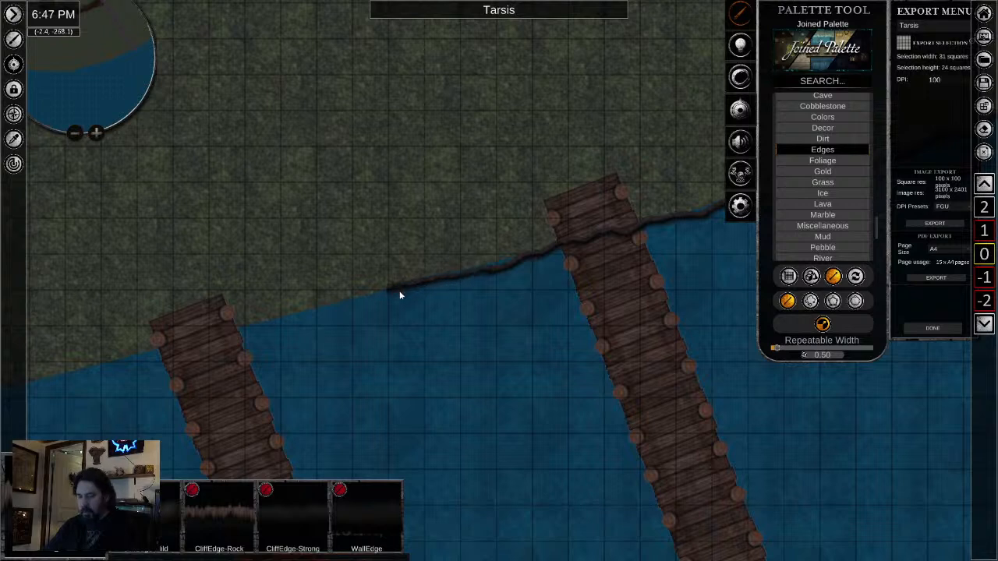
# - Switch back to freeform placement and draw the edge along the shoreline past the next slanted pier and the vertical pier
pyautogui.click(811, 301)
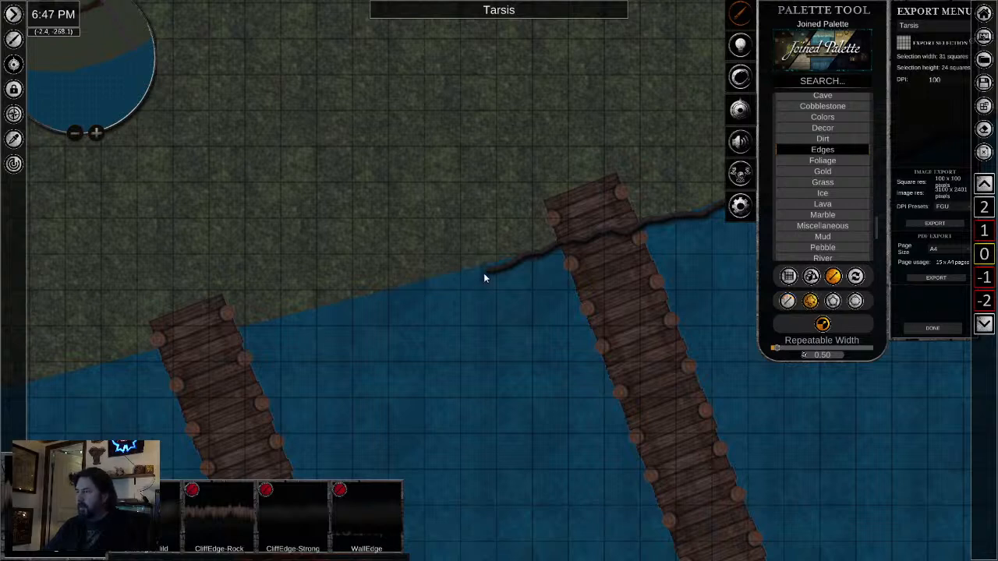
pyautogui.moveTo(404, 290)
pyautogui.mouseDown()
pyautogui.moveTo(264, 320)
pyautogui.moveTo(376, 304)
pyautogui.mouseUp()
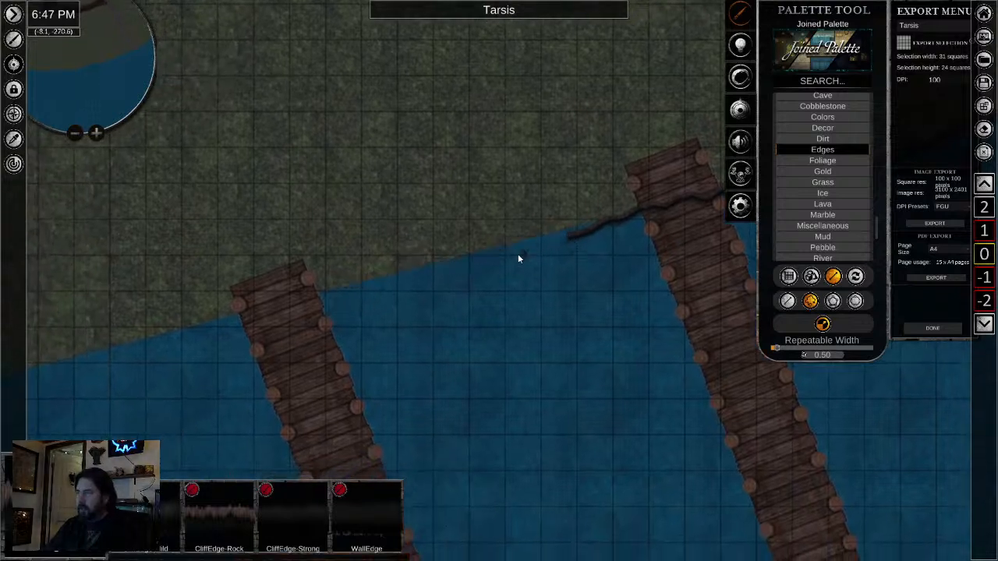
pyautogui.moveTo(518, 258); pyautogui.dragTo(473, 266)
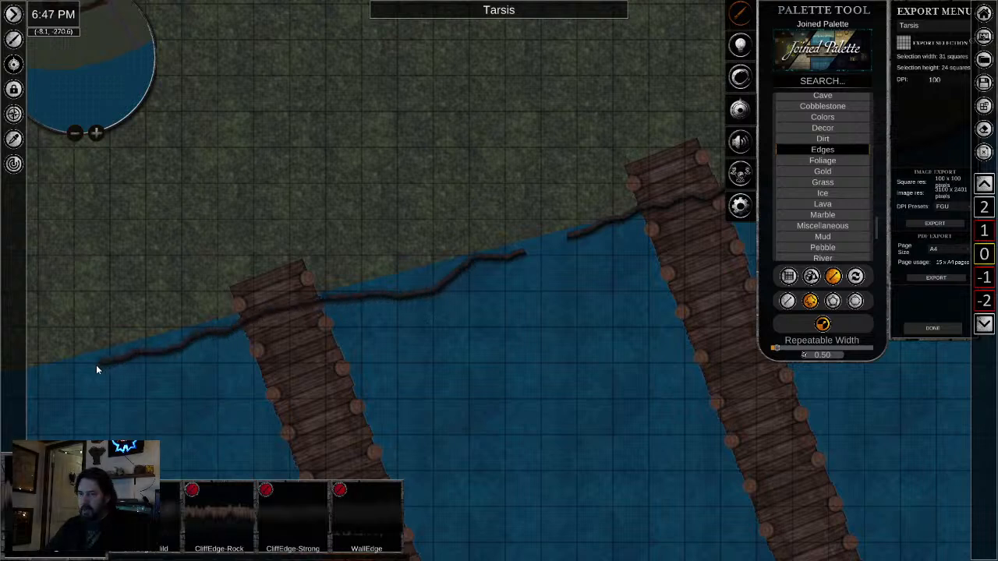
pyautogui.moveTo(164, 410); pyautogui.dragTo(650, 358)
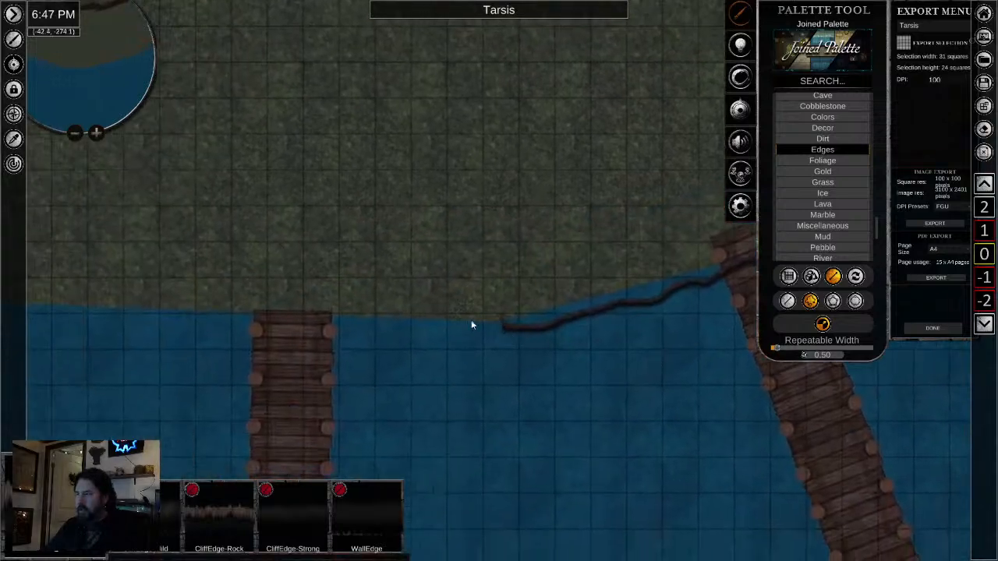
pyautogui.moveTo(457, 324); pyautogui.dragTo(327, 326)
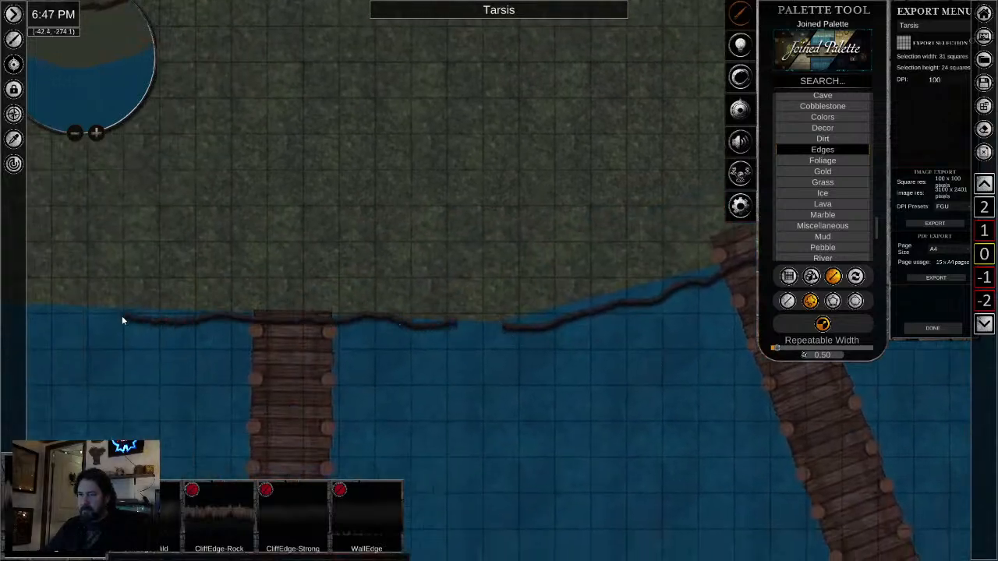
# - Try to continue the edge from the vertical pier to the pier with the rowboat, then undo that stretch
pyautogui.moveTo(122, 316)
pyautogui.mouseDown()
pyautogui.moveTo(14, 302)
pyautogui.moveTo(3, 296)
pyautogui.moveTo(29, 270)
pyautogui.moveTo(4, 263)
pyautogui.mouseUp()
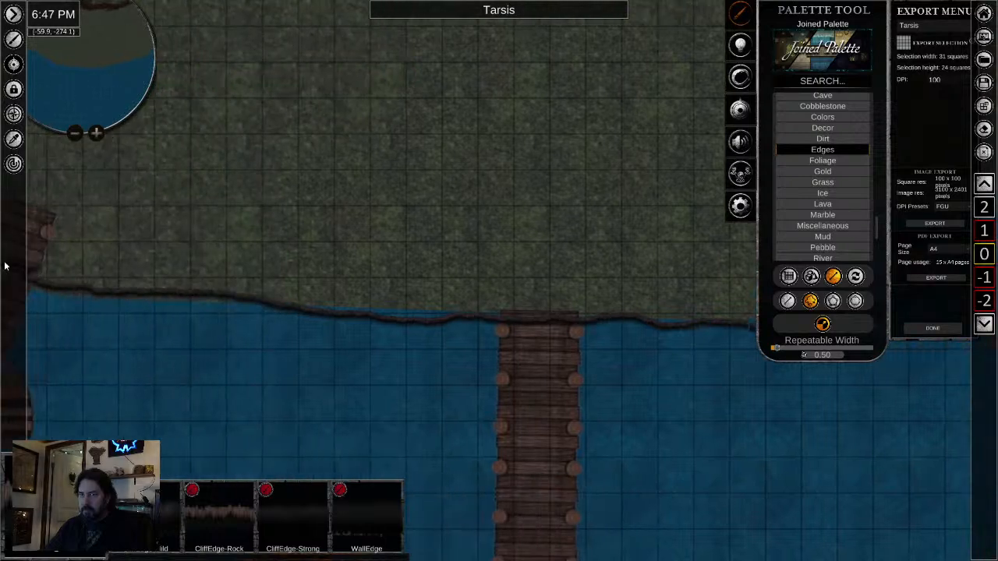
pyautogui.moveTo(272, 337); pyautogui.dragTo(504, 353)
pyautogui.scroll(4, 326, 323)
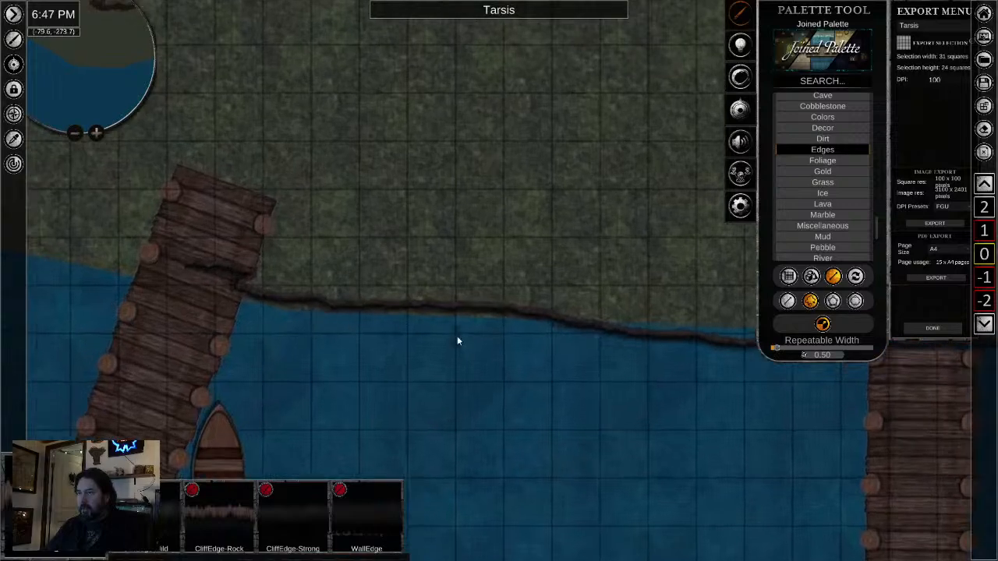
pyautogui.scroll(-4, 460, 340)
pyautogui.hotkey('ctrl', 'z')
# - Draw the edge from the vertical pier west past the rowboat pier and up along the curved shoreline
pyautogui.scroll(-2, 602, 413)
pyautogui.moveTo(677, 413); pyautogui.dragTo(516, 362)
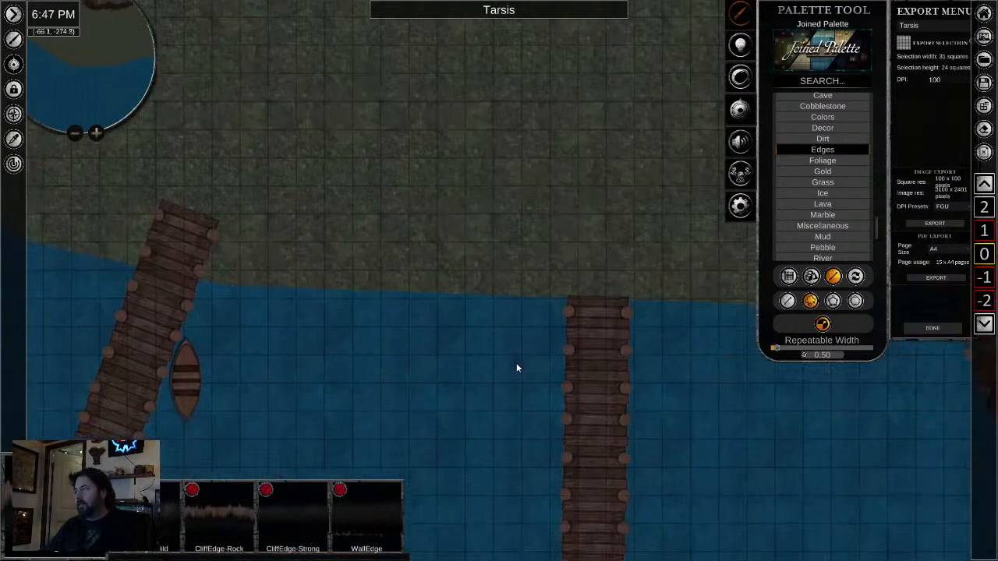
pyautogui.scroll(-5, 517, 363)
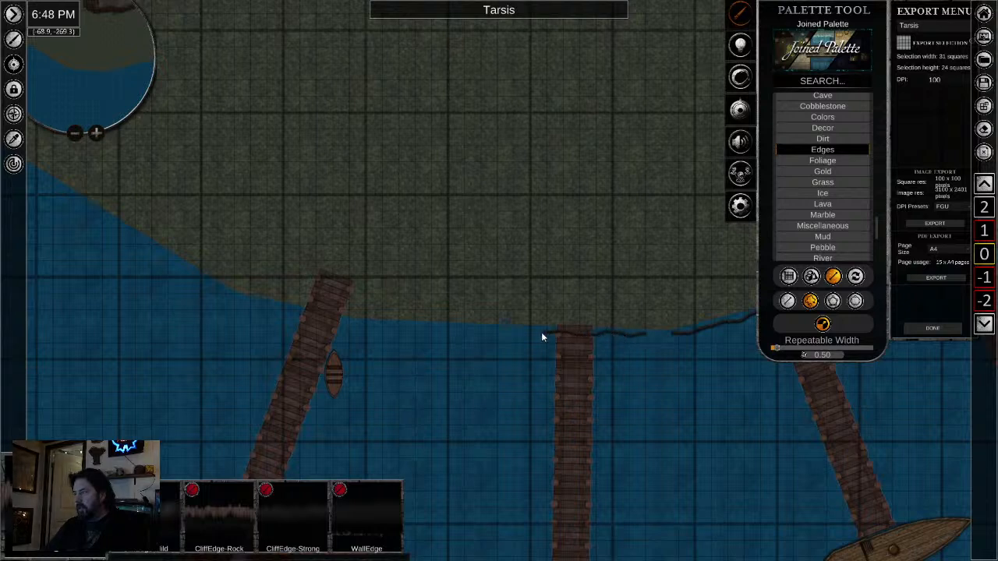
pyautogui.moveTo(416, 325); pyautogui.dragTo(376, 325)
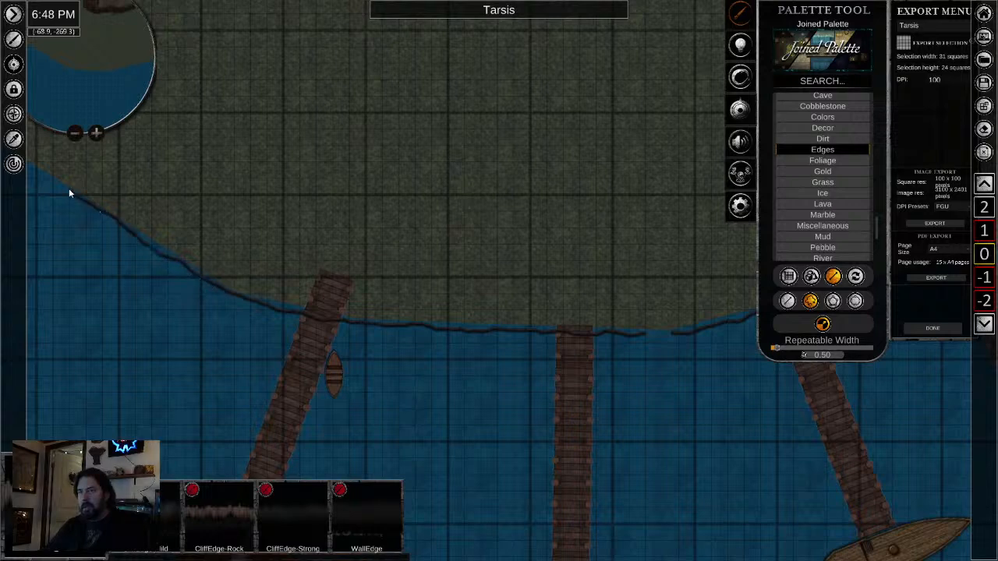
# - Select the edge strip running past the vertical pier and nudge it slightly to fit the shoreline and the neighbouring strip
pyautogui.scroll(1, 740, 393)
pyautogui.scroll(3, 741, 393)
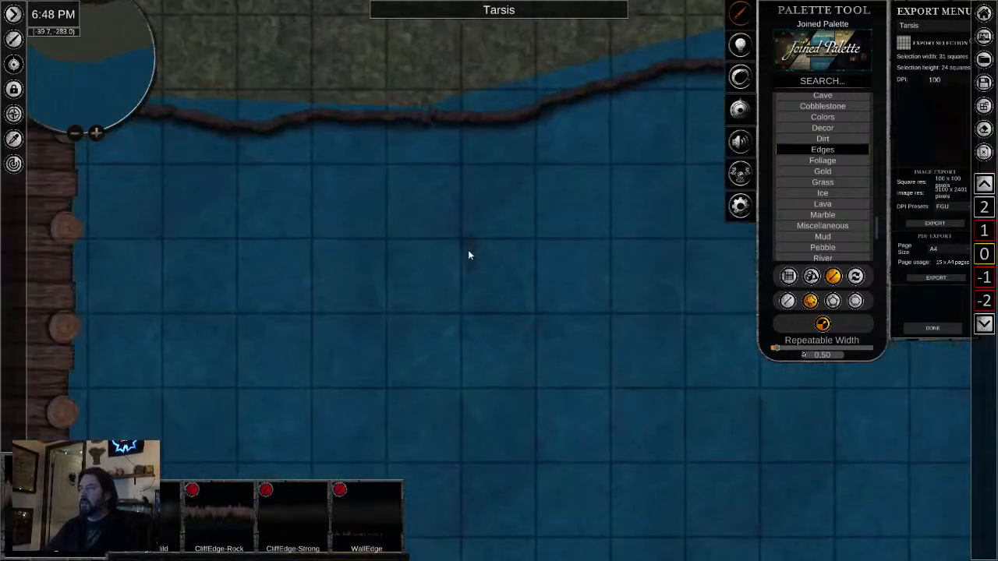
pyautogui.moveTo(374, 208); pyautogui.dragTo(460, 372)
pyautogui.click(329, 288)
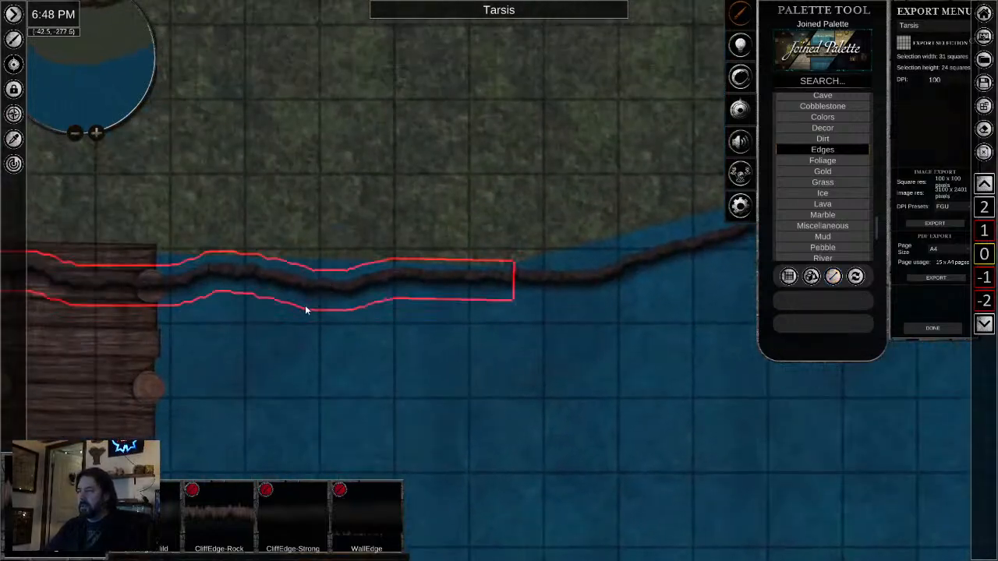
pyautogui.scroll(-3, 308, 309)
pyautogui.moveTo(307, 309); pyautogui.dragTo(639, 413)
pyautogui.scroll(-2, 639, 414)
pyautogui.scroll(-1, 468, 367)
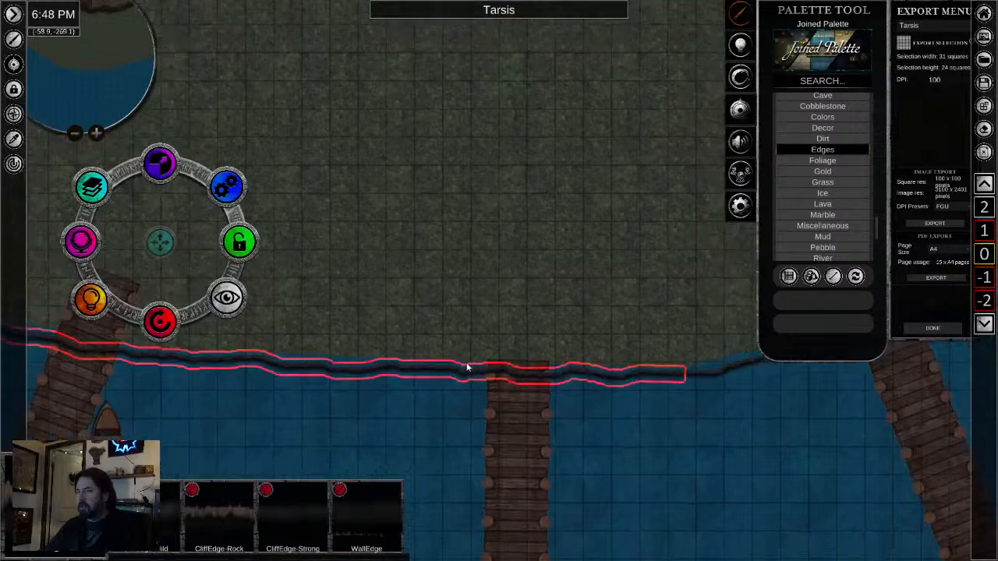
pyautogui.moveTo(159, 246); pyautogui.dragTo(160, 245)
pyautogui.click(803, 443)
pyautogui.scroll(1, 810, 446)
pyautogui.scroll(3, 811, 446)
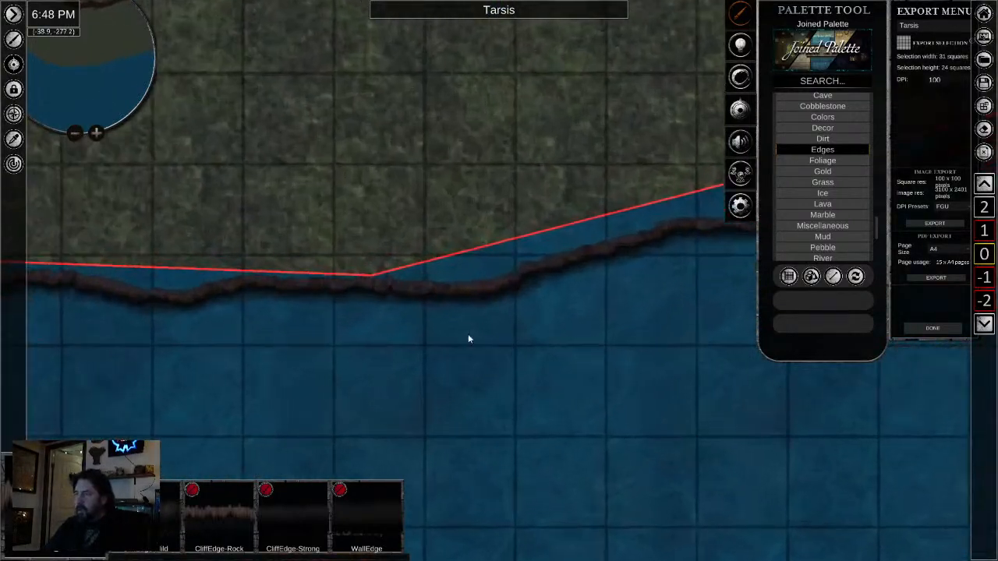
# - Reselect the edge strip at the vertical pier and nudge it slightly north toward the grass
pyautogui.click(281, 280)
pyautogui.scroll(-1, 285, 363)
pyautogui.scroll(-3, 834, 418)
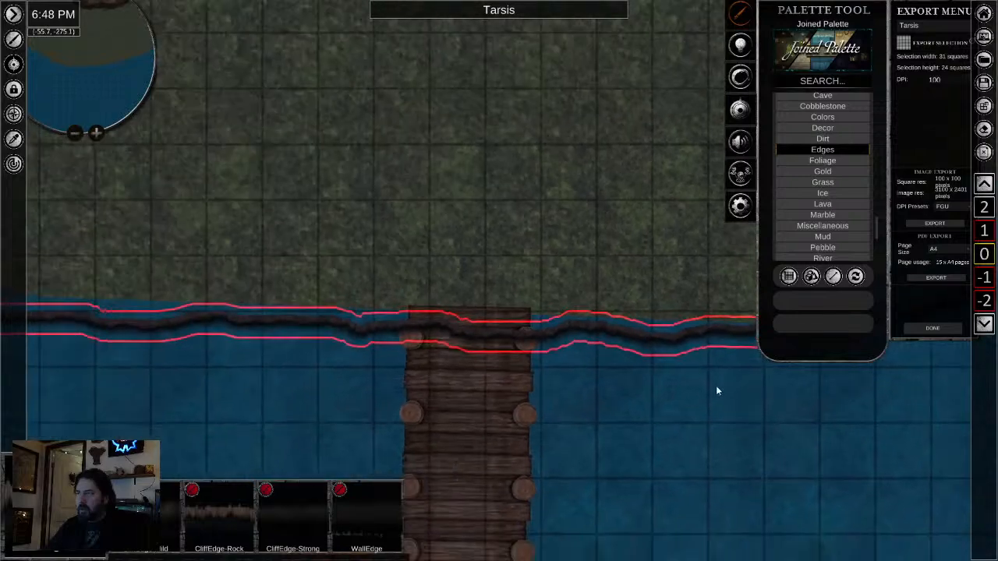
pyautogui.moveTo(63, 235); pyautogui.dragTo(64, 231)
pyautogui.click(741, 462)
pyautogui.scroll(3, 781, 421)
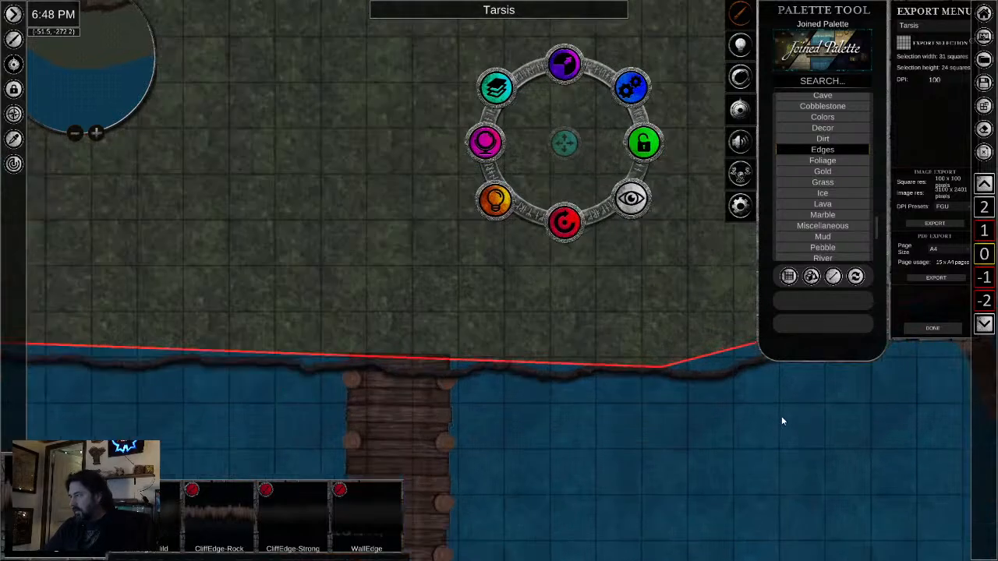
# - Examine the placed edge along the shoreline from the vertical pier east to the stone bridge
pyautogui.scroll(-1, 786, 421)
pyautogui.moveTo(785, 421); pyautogui.dragTo(234, 438)
pyautogui.scroll(-4, 378, 404)
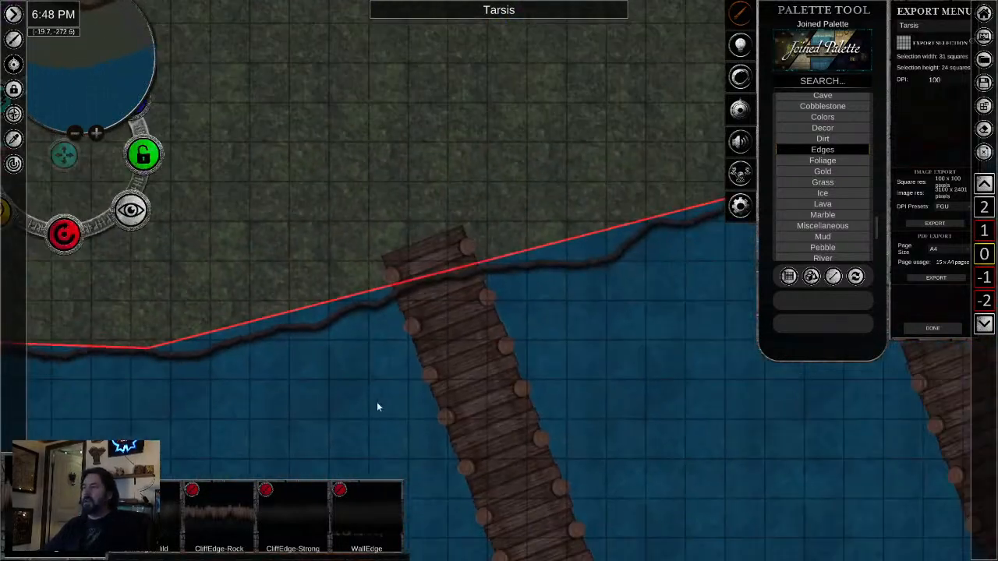
pyautogui.scroll(-2, 700, 407)
pyautogui.moveTo(696, 413); pyautogui.dragTo(312, 431)
pyautogui.scroll(-1, 488, 365)
pyautogui.scroll(-2, 581, 331)
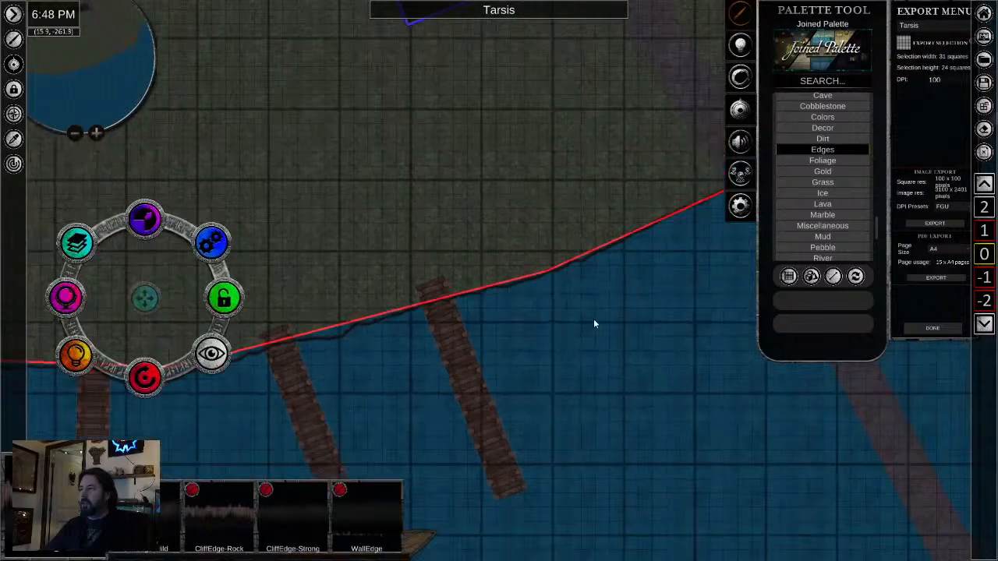
pyautogui.moveTo(672, 302); pyautogui.dragTo(363, 384)
pyautogui.scroll(-2, 495, 348)
pyautogui.scroll(2, 515, 343)
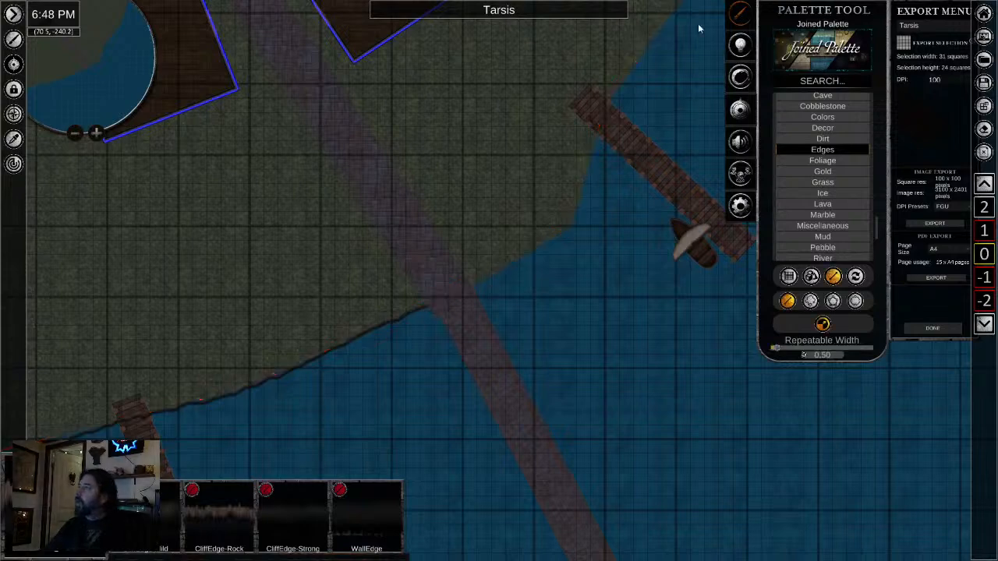
# - Switch the terrain edge back to freeform placement for the shoreline northeast of the stone bridge
pyautogui.scroll(-2, 695, 27)
pyautogui.click(811, 302)
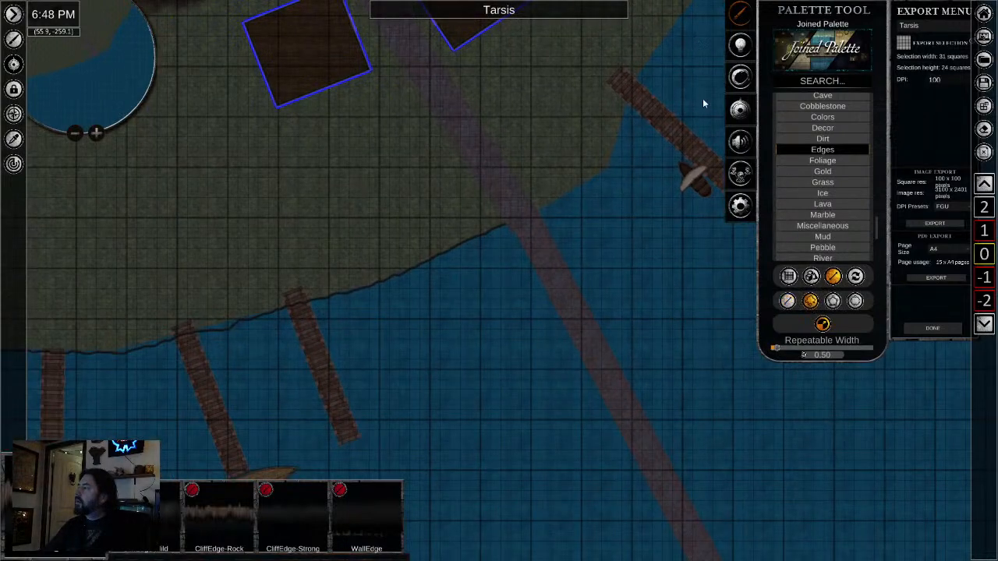
pyautogui.moveTo(703, 98); pyautogui.dragTo(553, 249)
pyautogui.scroll(-1, 555, 219)
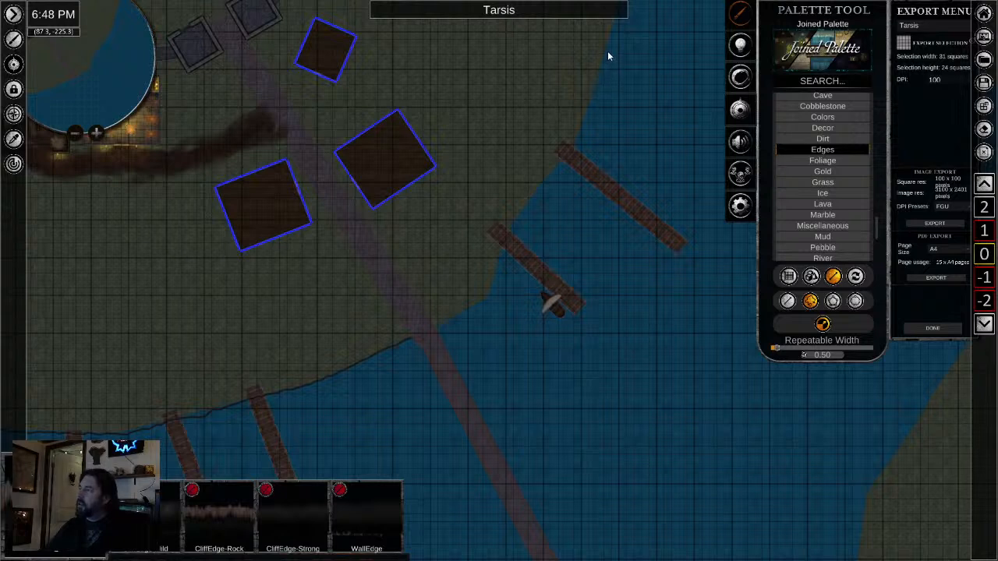
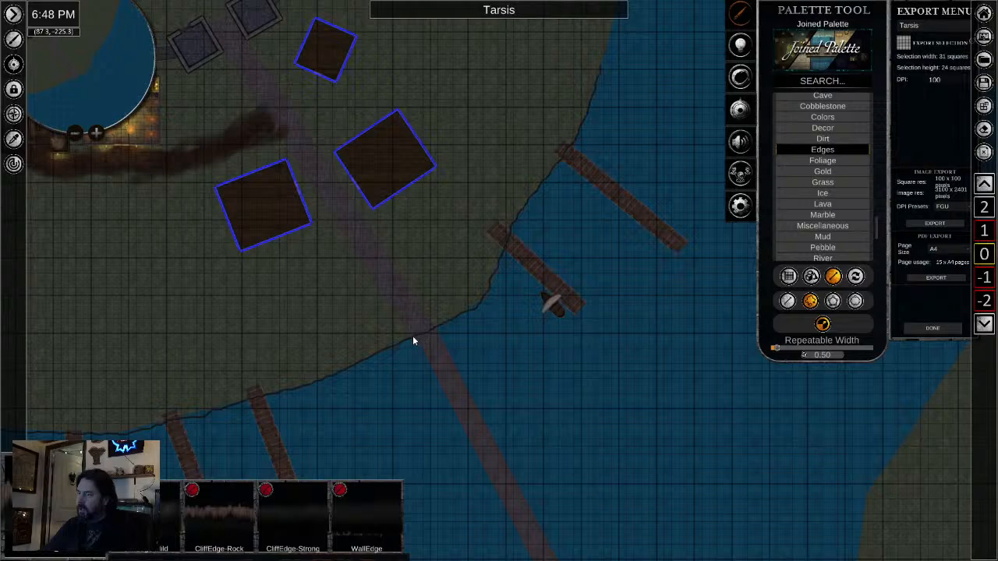
# - Select the cliff edge crossing the stone road at the shoreline and nudge it slightly to the right
pyautogui.scroll(5, 413, 343)
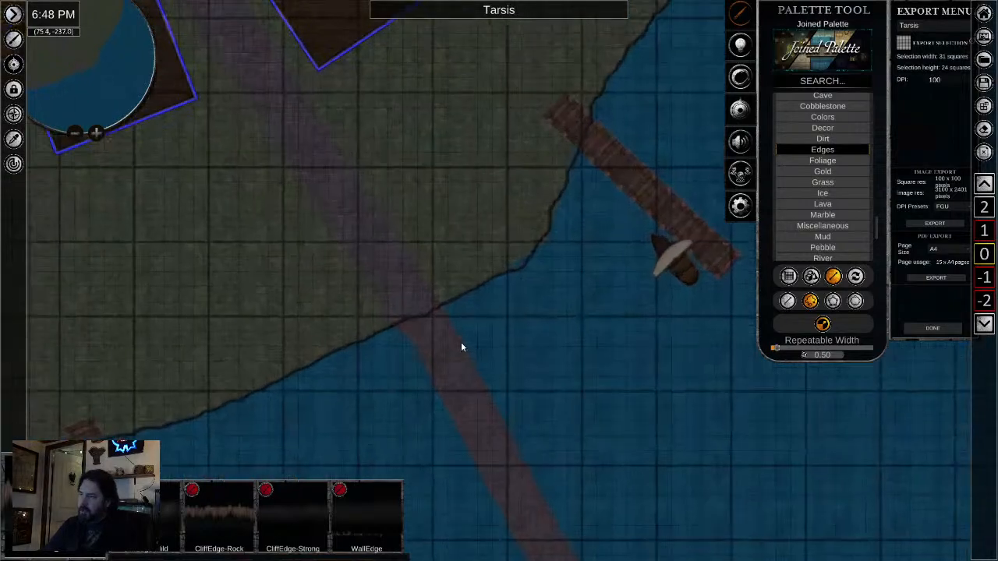
pyautogui.scroll(5, 471, 341)
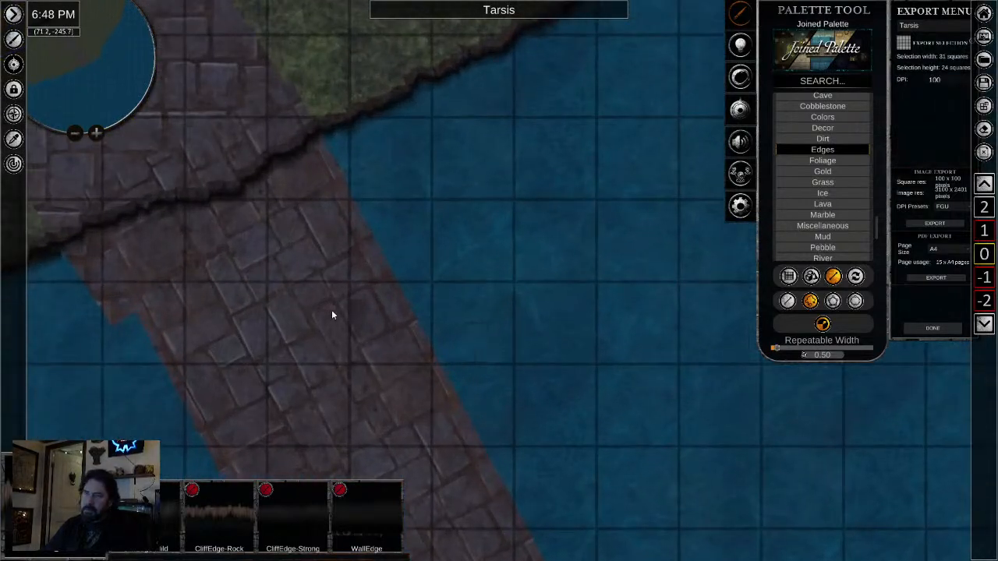
pyautogui.rightClick(273, 304)
pyautogui.scroll(-3, 225, 193)
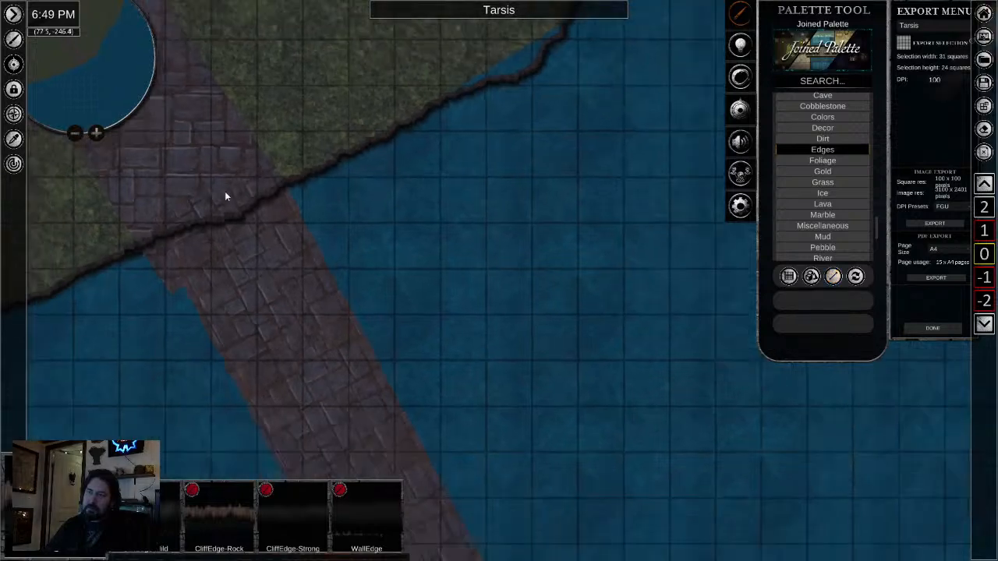
pyautogui.moveTo(228, 197); pyautogui.dragTo(477, 245)
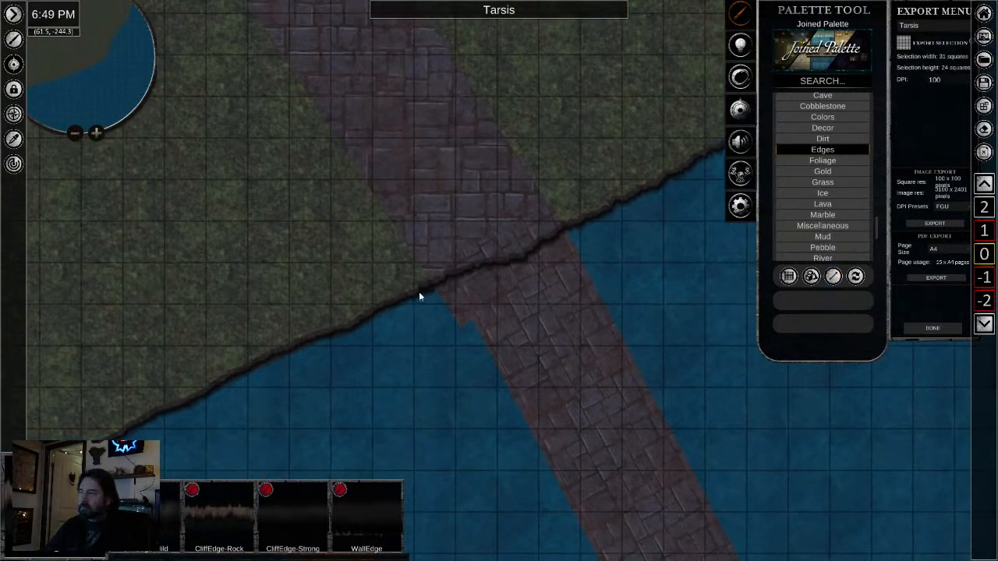
pyautogui.scroll(2, 425, 288)
pyautogui.click(533, 252)
pyautogui.scroll(-3, 497, 361)
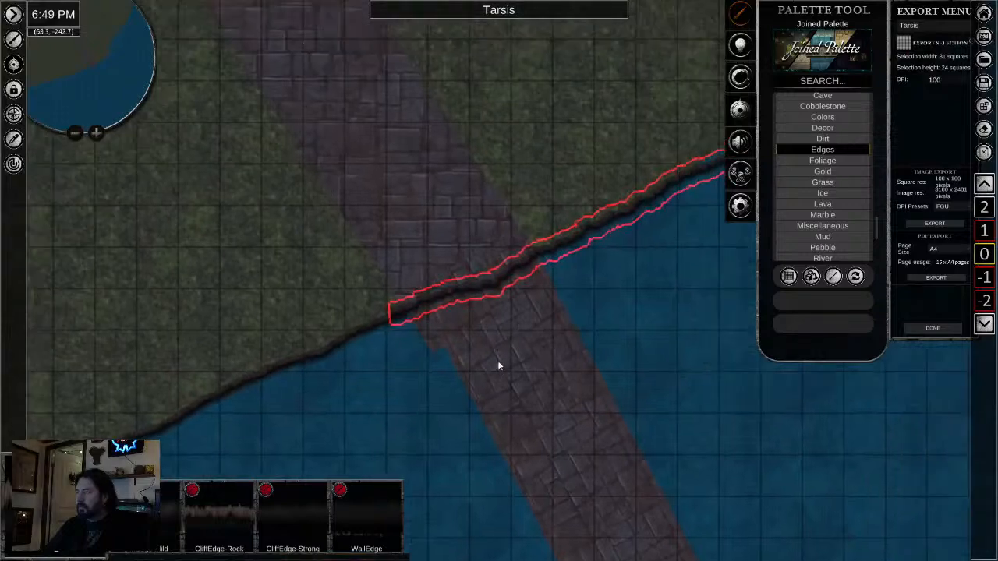
pyautogui.scroll(-2, 656, 283)
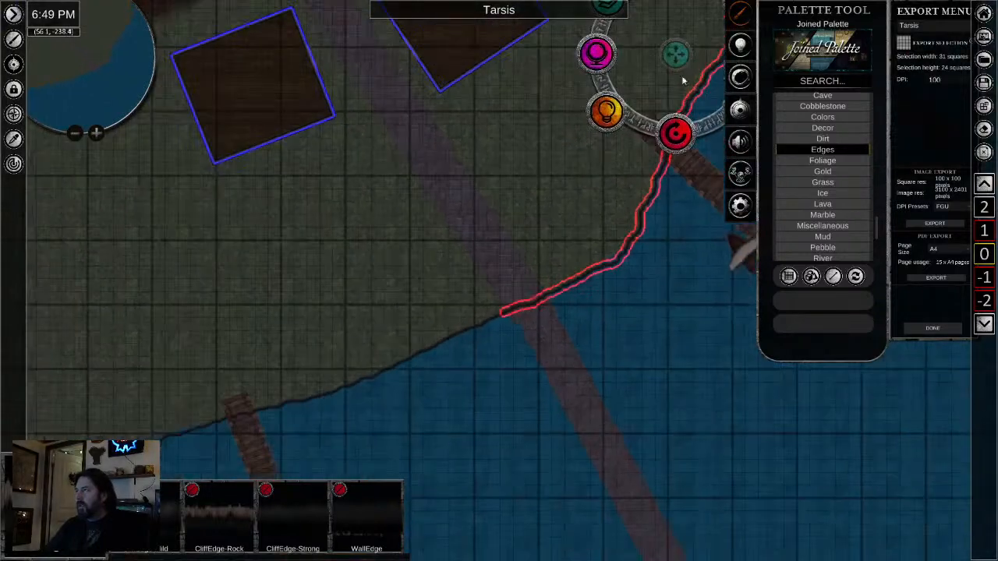
pyautogui.moveTo(684, 56); pyautogui.dragTo(679, 57)
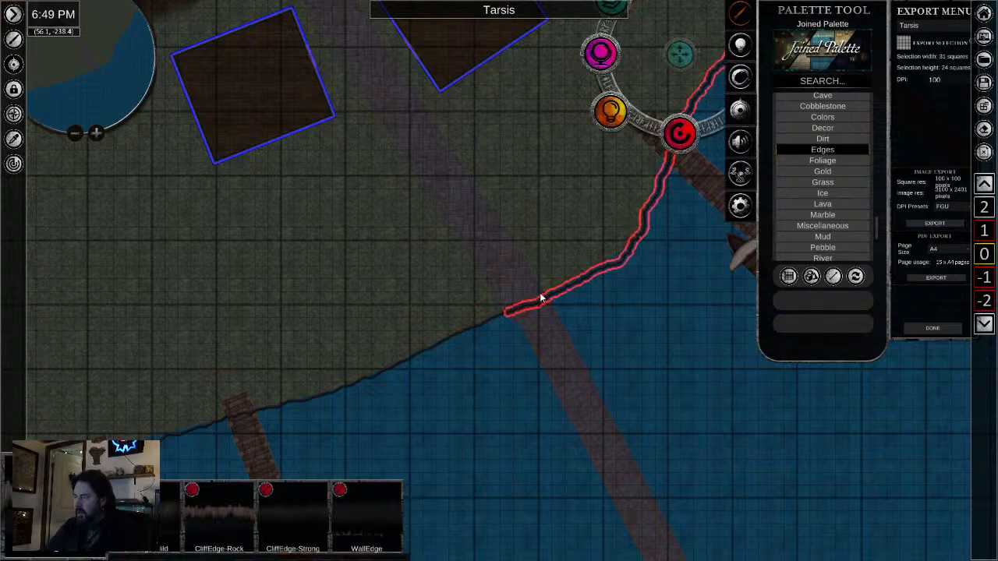
# - Sample the grass texture with the eyedropper from the ground above the shoreline, just east of a wooden pier
pyautogui.scroll(2, 541, 296)
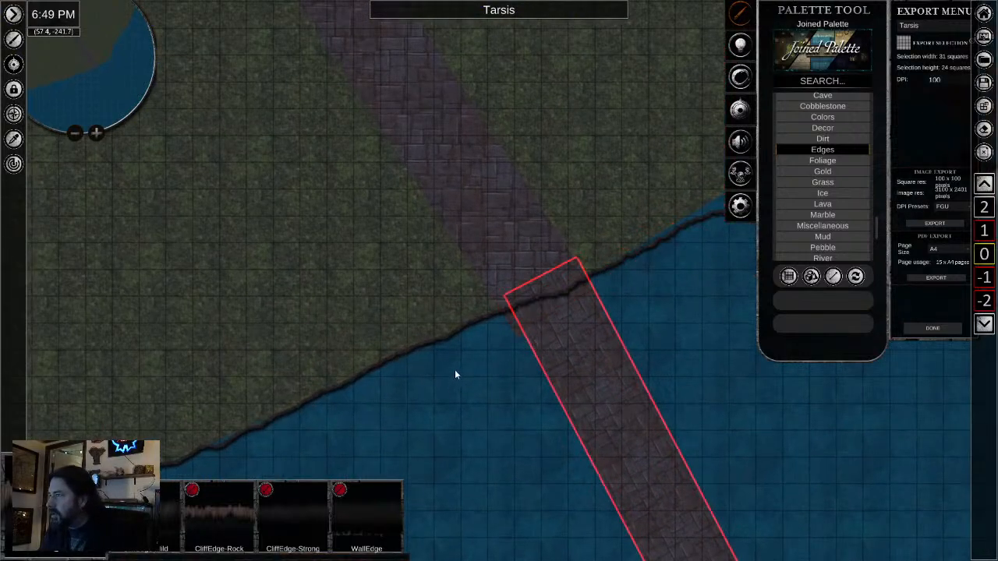
pyautogui.scroll(2, 456, 370)
pyautogui.scroll(-1, 458, 370)
pyautogui.moveTo(471, 363); pyautogui.dragTo(712, 196)
pyautogui.moveTo(628, 292); pyautogui.dragTo(460, 296)
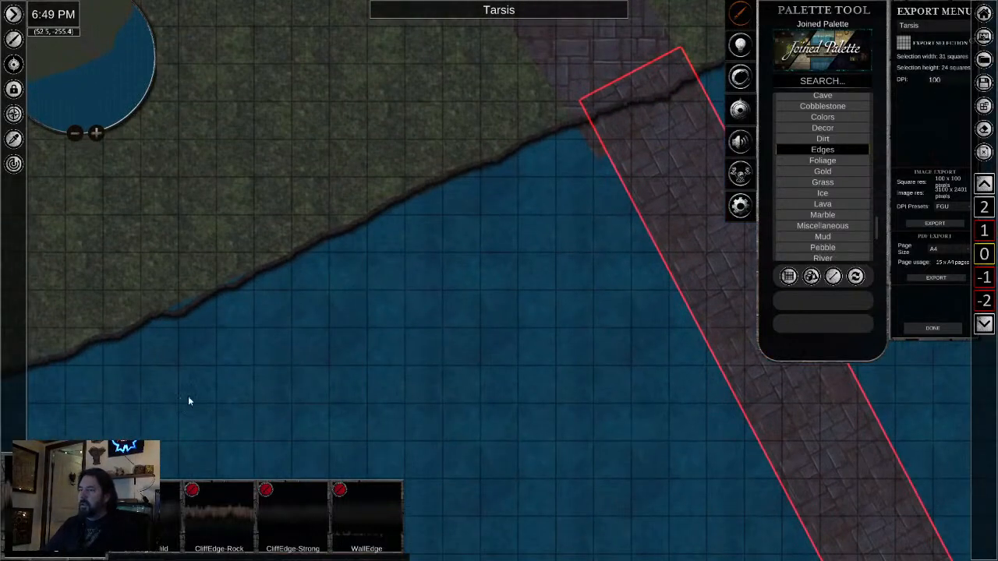
pyautogui.moveTo(188, 398); pyautogui.dragTo(634, 370)
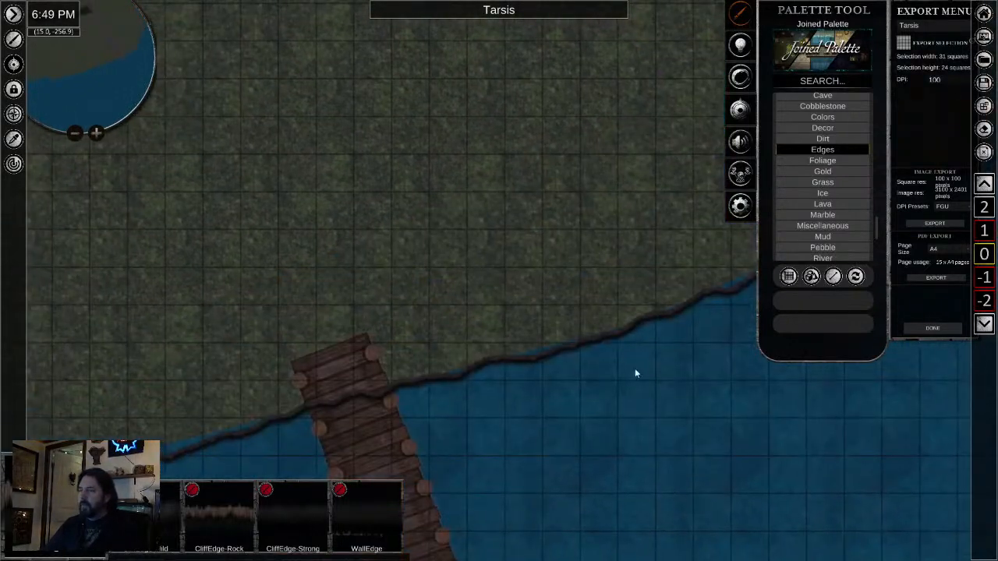
pyautogui.click(14, 139)
pyautogui.scroll(2, 568, 341)
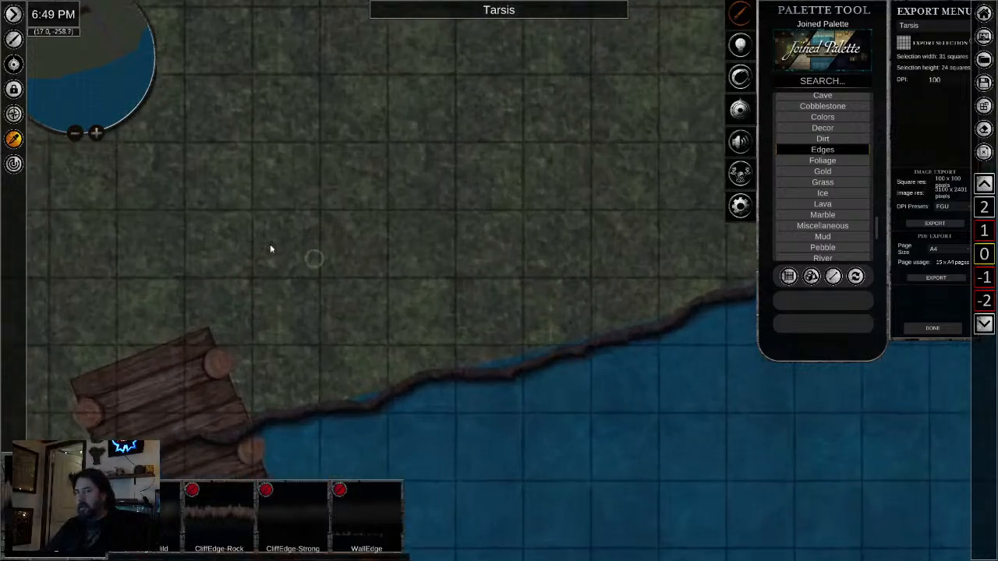
pyautogui.click(503, 199)
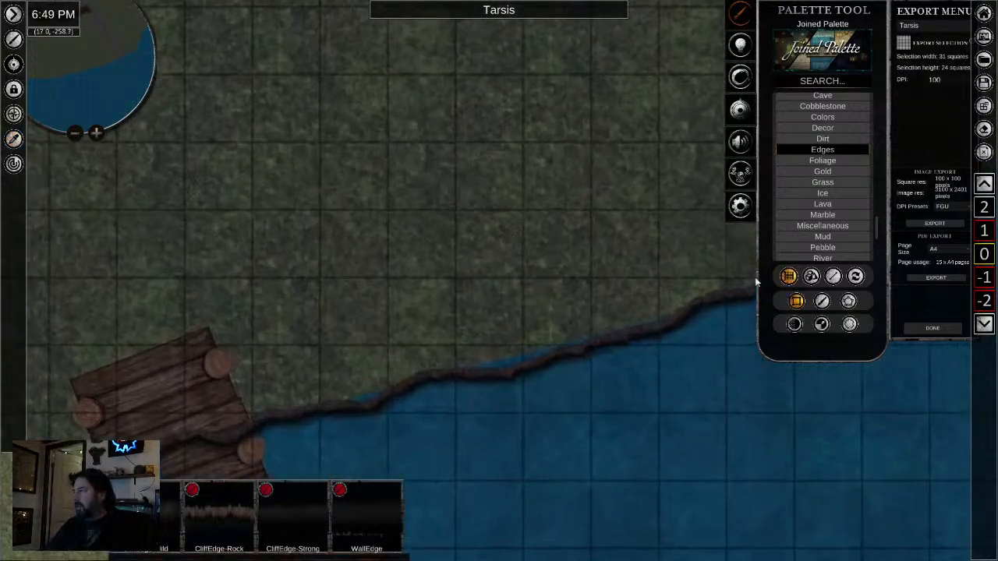
# - Switch the grass texture to the freehand brush at width 0.41 and paint over the water gaps behind the cliff edge beside the pier
pyautogui.click(822, 300)
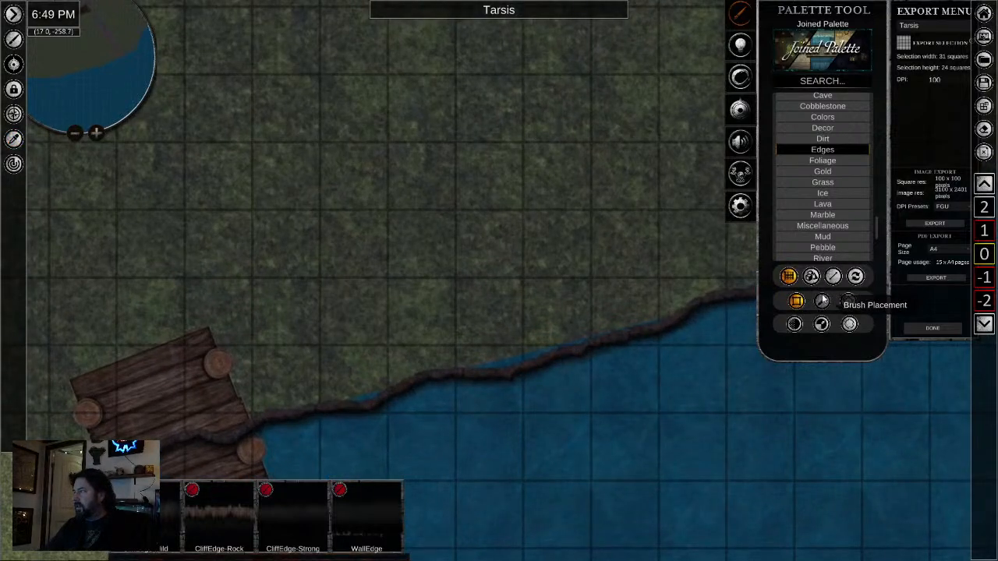
pyautogui.click(794, 325)
pyautogui.click(822, 325)
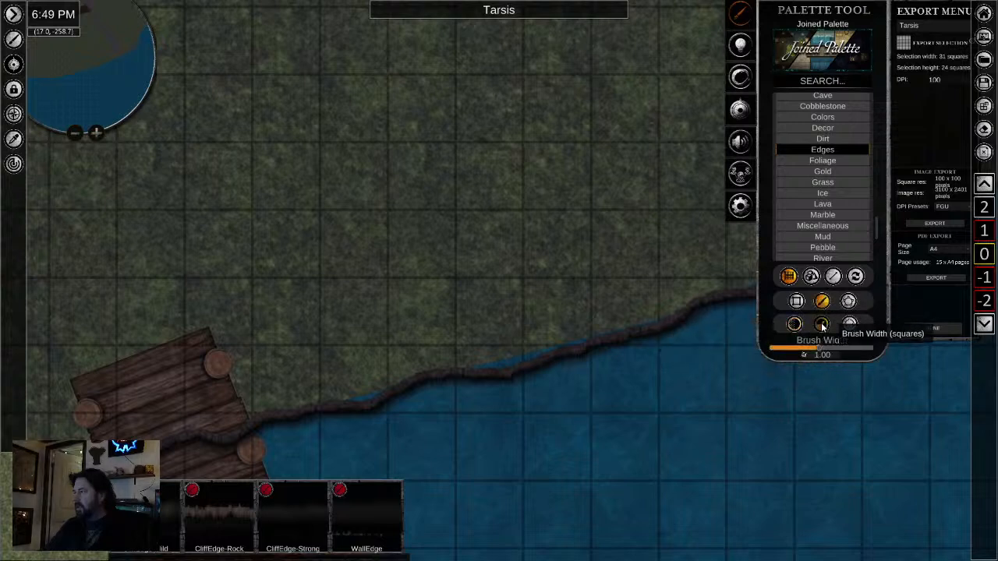
pyautogui.moveTo(819, 347); pyautogui.dragTo(786, 348)
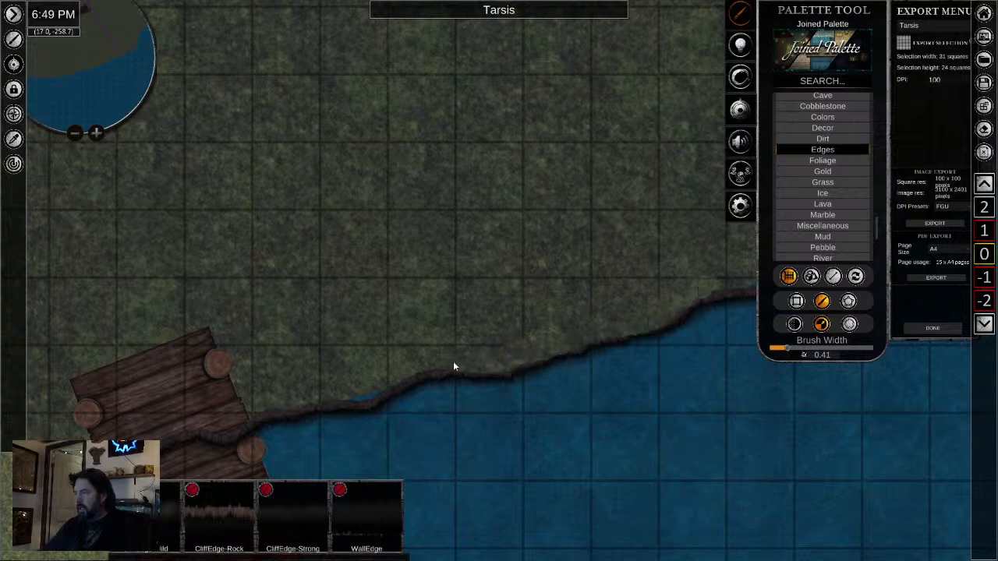
pyautogui.moveTo(453, 362); pyautogui.dragTo(451, 363)
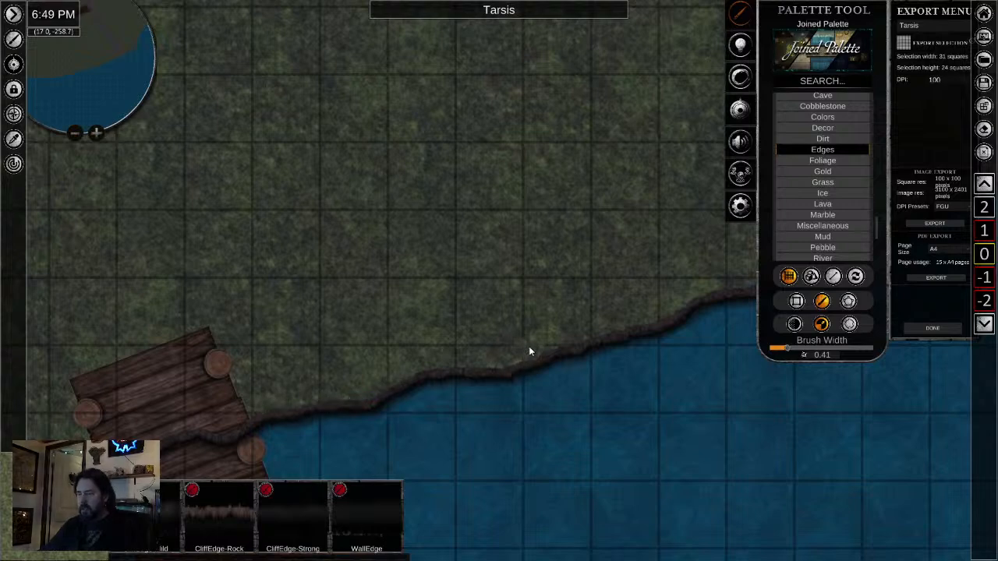
# - Select all the cliff edge sections along the southern and eastern shoreline together and group them
pyautogui.scroll(-1, 529, 350)
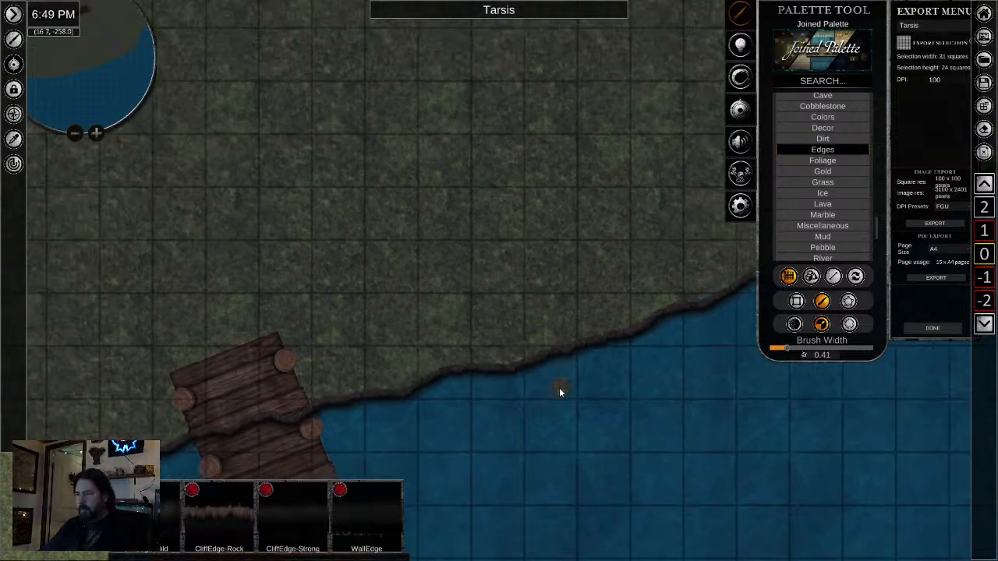
pyautogui.scroll(-3, 537, 397)
pyautogui.rightClick(569, 420)
pyautogui.scroll(-4, 611, 408)
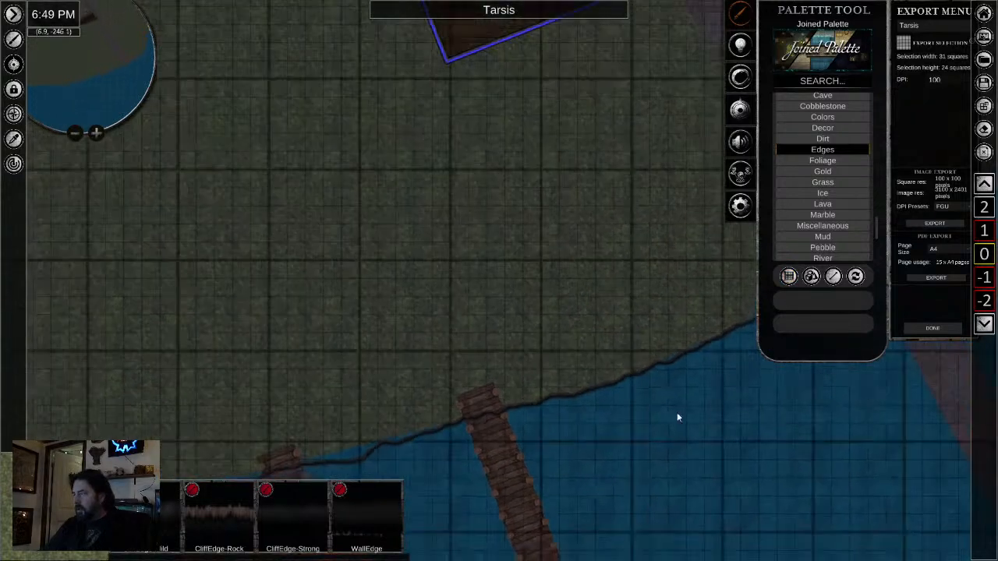
pyautogui.moveTo(674, 425)
pyautogui.mouseDown()
pyautogui.moveTo(431, 460)
pyautogui.moveTo(627, 332)
pyautogui.moveTo(414, 398)
pyautogui.mouseUp()
pyautogui.scroll(-5, 452, 387)
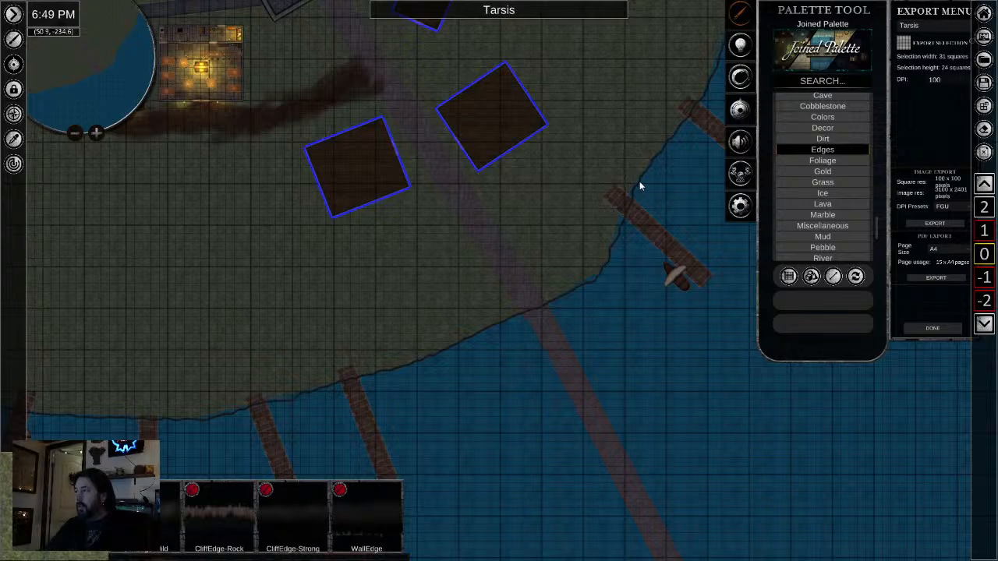
pyautogui.click(639, 181)
pyautogui.click(311, 391)
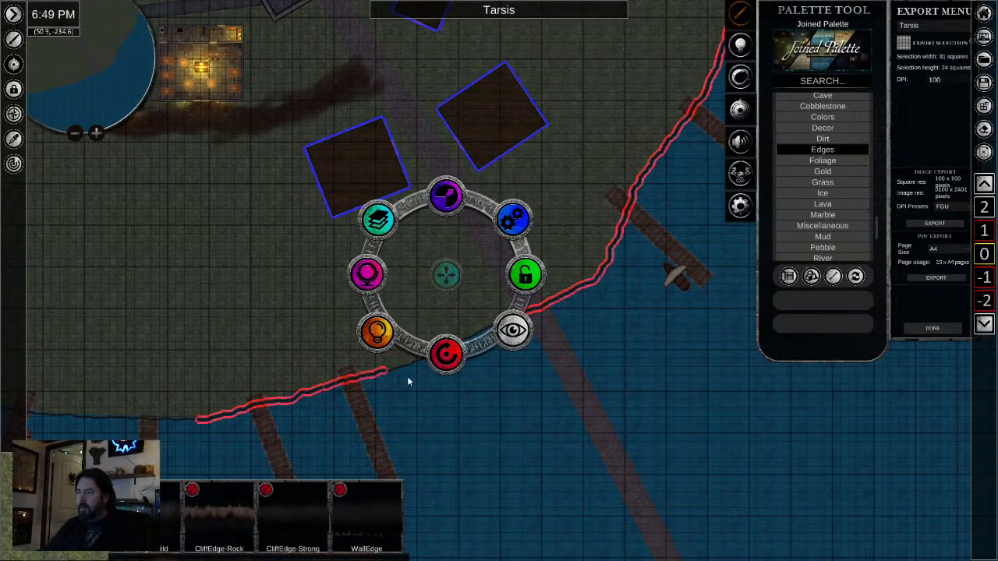
pyautogui.scroll(4, 422, 387)
pyautogui.click(439, 338)
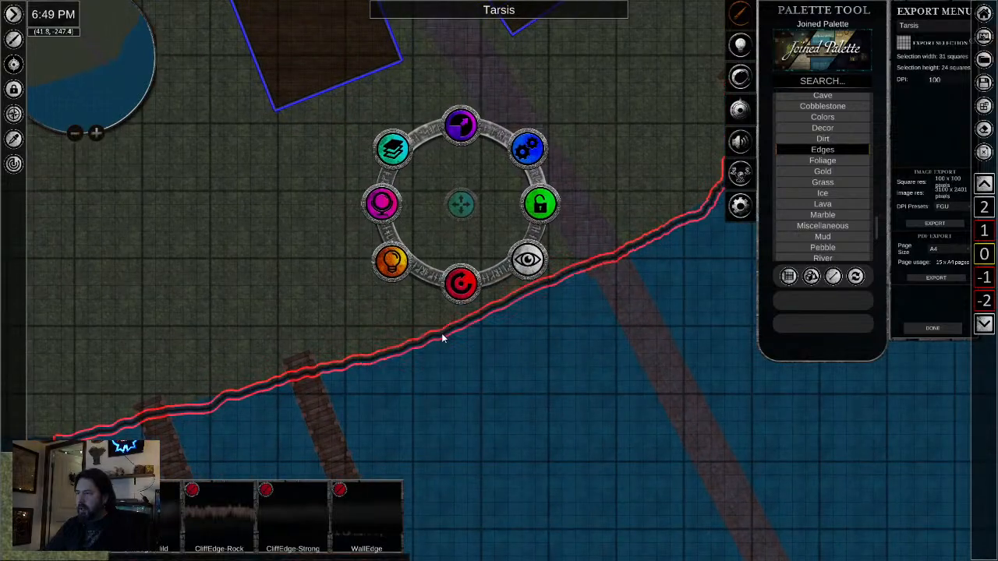
pyautogui.scroll(2, 557, 362)
pyautogui.scroll(-4, 357, 471)
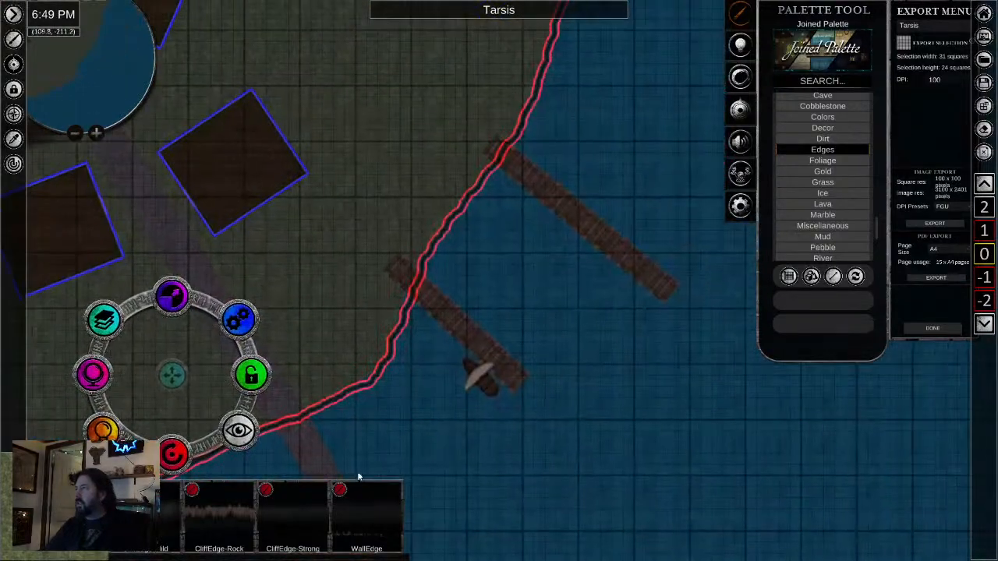
pyautogui.scroll(5, 442, 371)
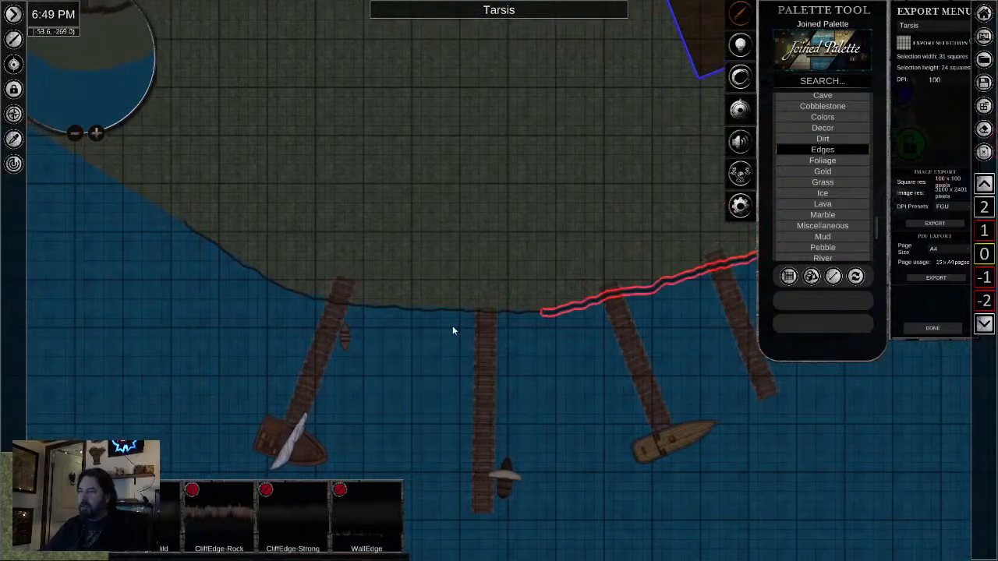
pyautogui.scroll(2, 453, 329)
pyautogui.click(446, 304)
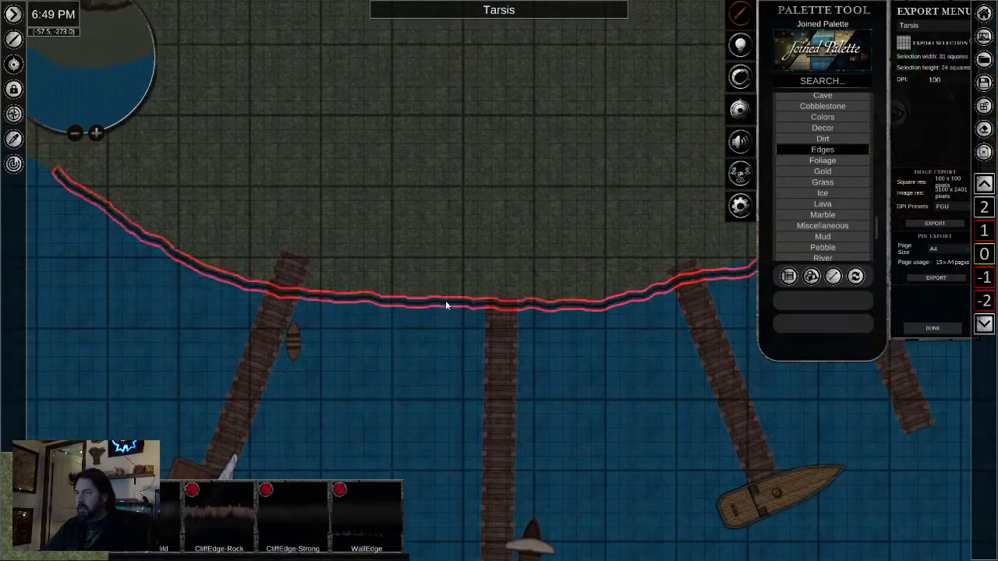
pyautogui.scroll(-1, 637, 392)
pyautogui.moveTo(637, 392); pyautogui.dragTo(229, 410)
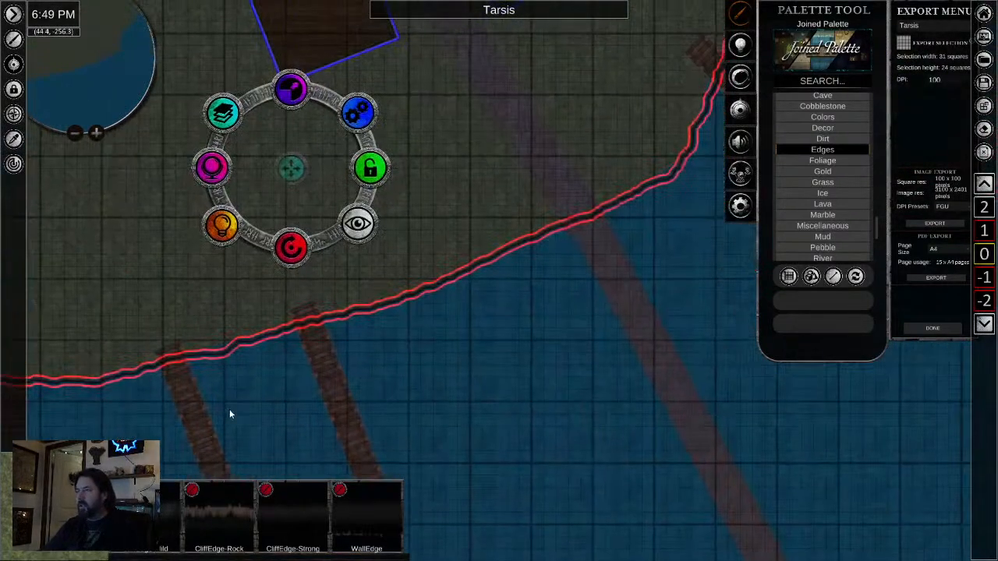
pyautogui.scroll(-1, 229, 410)
pyautogui.click(347, 139)
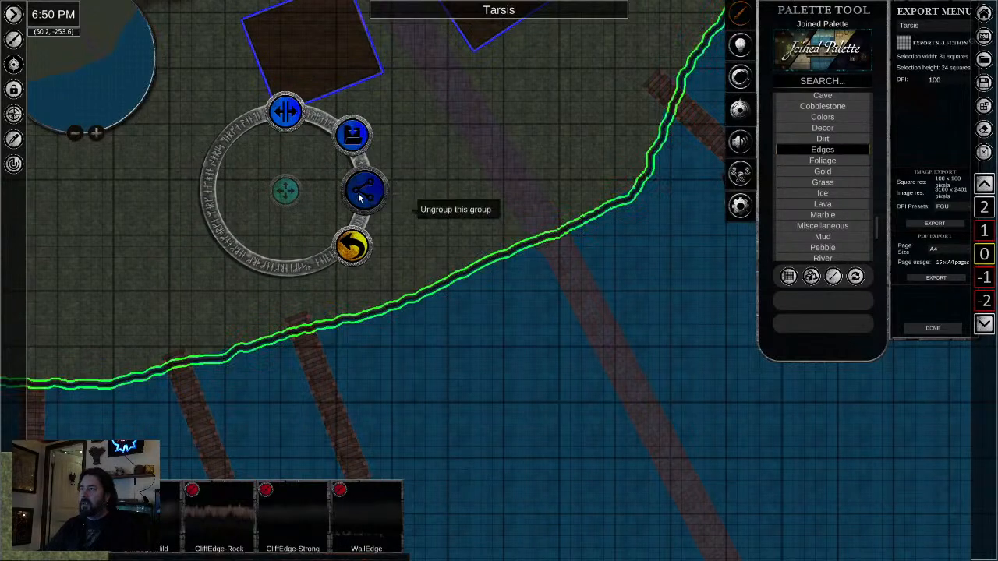
pyautogui.click(476, 371)
# - Return to the freehand grass brush at width 0.41 and touch up the ground behind the cliff edge southwest of the stone road
pyautogui.scroll(5, 448, 331)
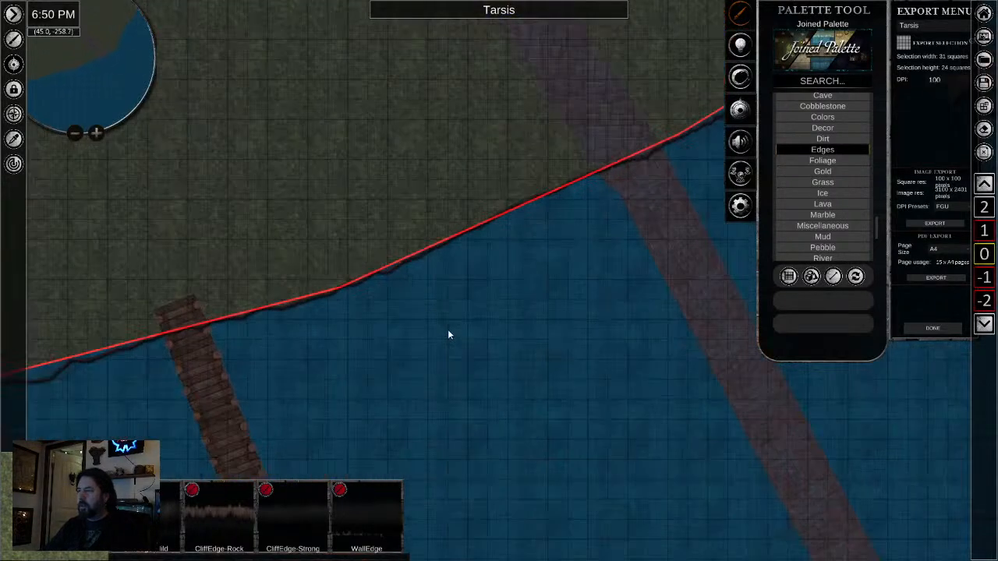
pyautogui.scroll(1, 448, 332)
pyautogui.moveTo(437, 292); pyautogui.dragTo(522, 377)
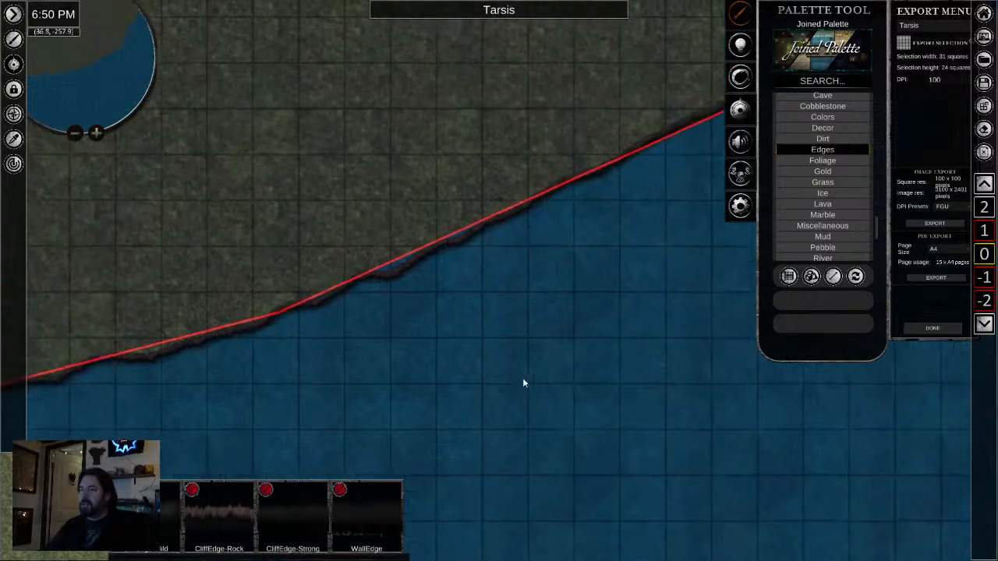
pyautogui.press('Escape')
pyautogui.click(822, 300)
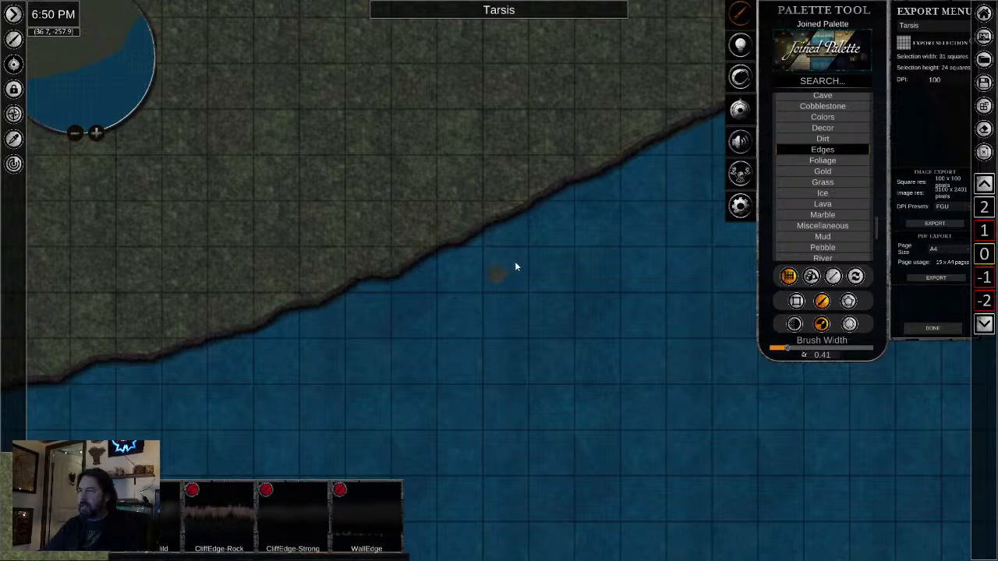
# - Paint grass over the water gap between the ground and the cliff edge, up to the pier with the moored boat
pyautogui.moveTo(534, 248); pyautogui.dragTo(167, 496)
pyautogui.moveTo(491, 316)
pyautogui.mouseDown()
pyautogui.moveTo(187, 442)
pyautogui.moveTo(94, 423)
pyautogui.mouseUp()
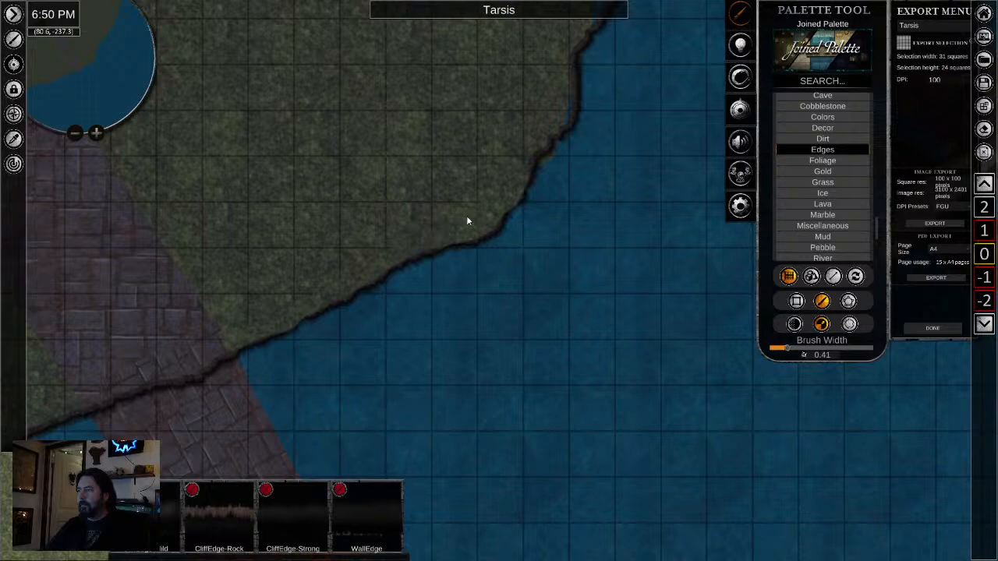
pyautogui.moveTo(401, 291); pyautogui.dragTo(294, 438)
pyautogui.moveTo(413, 278); pyautogui.dragTo(316, 407)
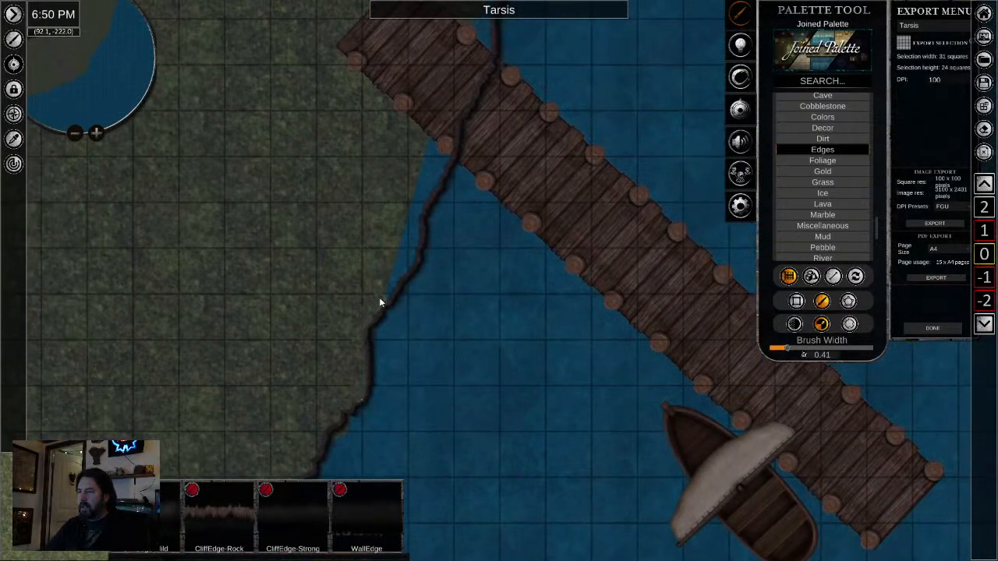
pyautogui.moveTo(379, 297)
pyautogui.mouseDown()
pyautogui.moveTo(400, 274)
pyautogui.moveTo(413, 221)
pyautogui.mouseUp()
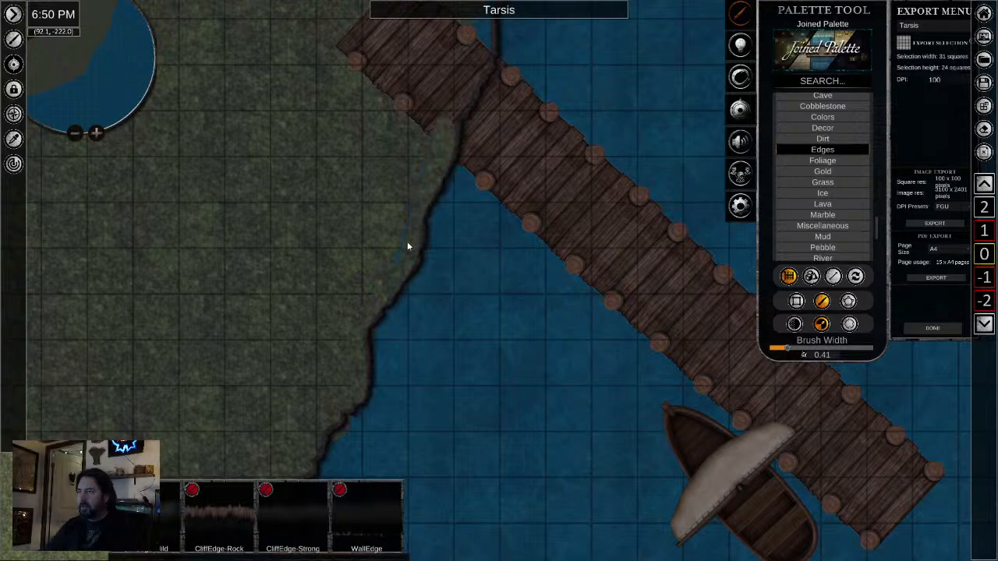
# - Paint grass with the freehand brush at width 0.41 over the water gaps behind the cliff edge between the boat pier and the pier northeast of it
pyautogui.moveTo(410, 156); pyautogui.dragTo(250, 474)
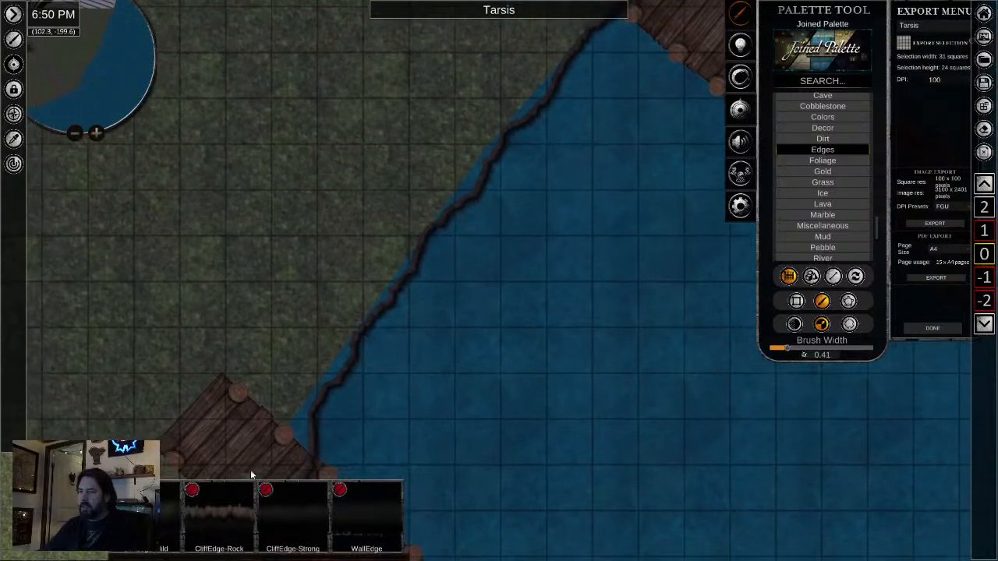
pyautogui.rightClick(251, 471)
pyautogui.rightClick(312, 421)
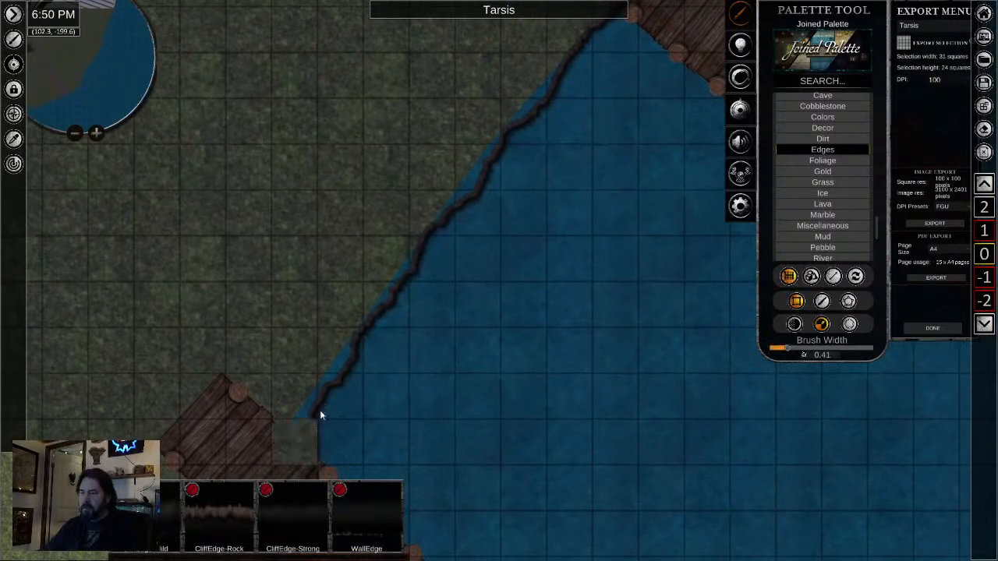
pyautogui.click(820, 301)
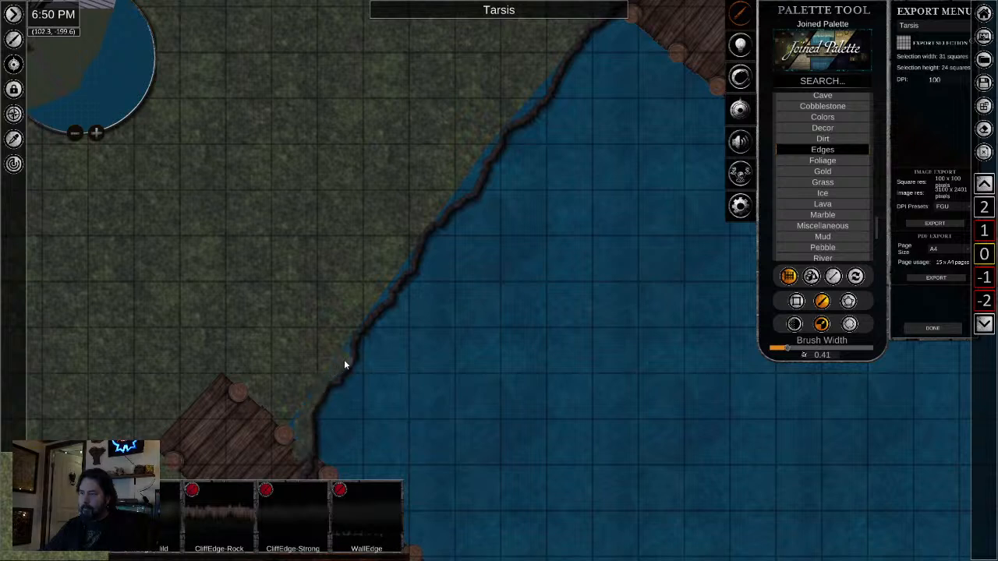
pyautogui.moveTo(285, 463); pyautogui.dragTo(309, 466)
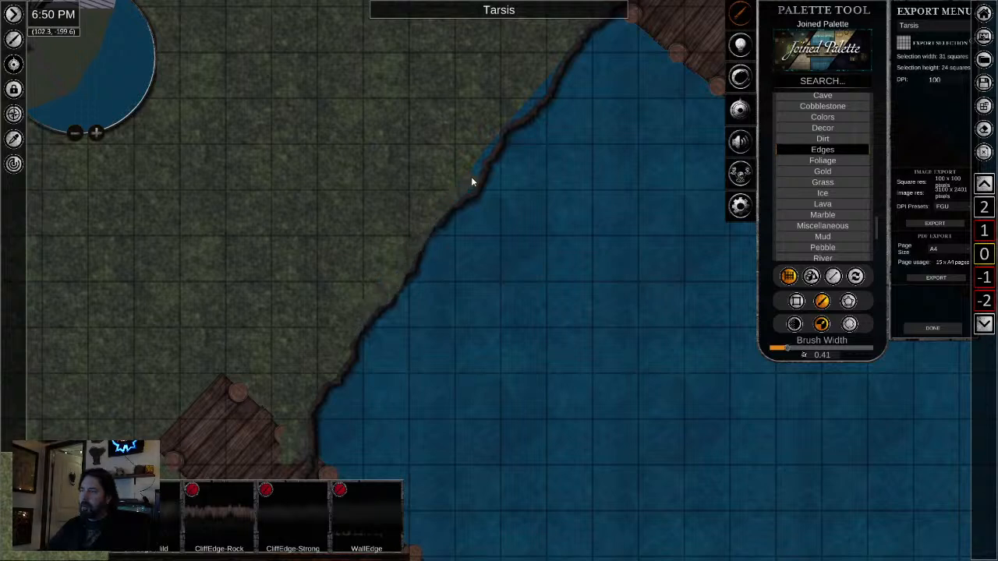
pyautogui.moveTo(466, 189); pyautogui.dragTo(548, 76)
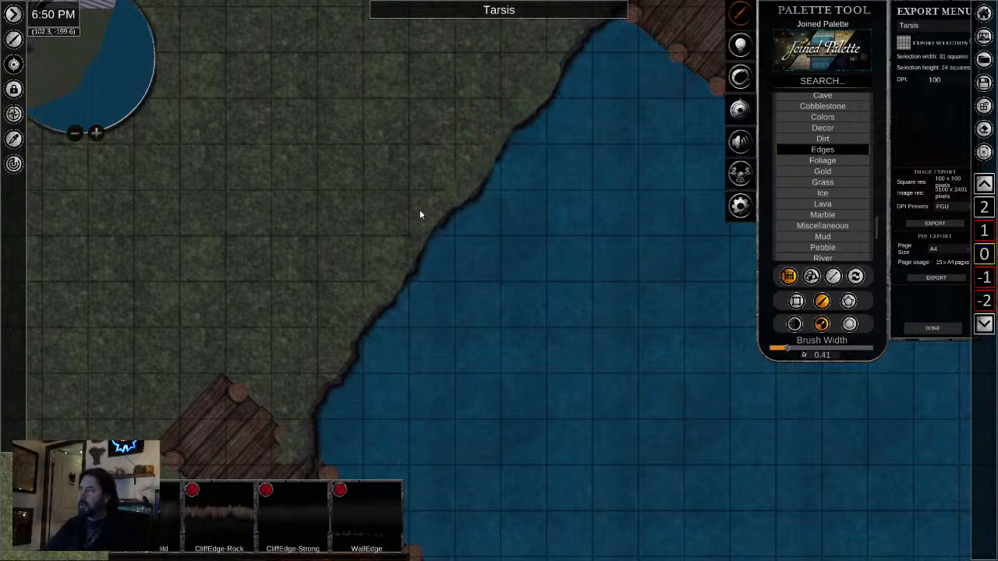
pyautogui.scroll(-3, 456, 283)
pyautogui.moveTo(525, 269); pyautogui.dragTo(298, 479)
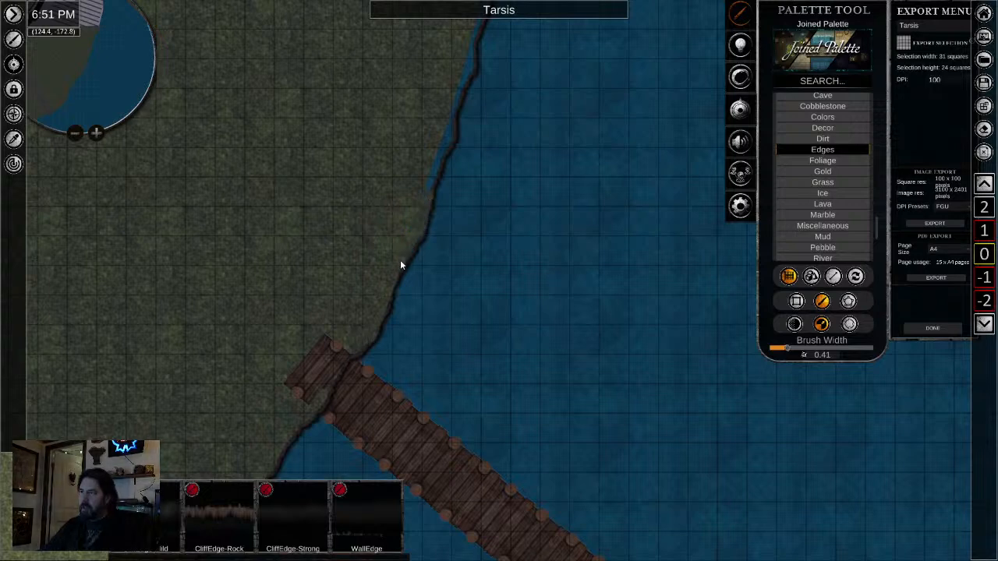
pyautogui.scroll(-2, 327, 381)
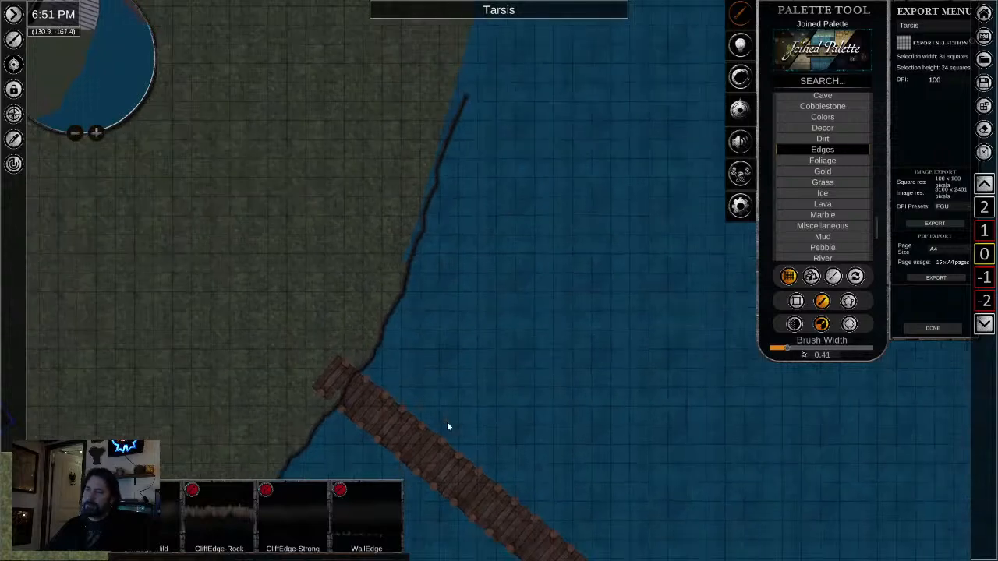
pyautogui.rightClick(447, 426)
pyautogui.moveTo(447, 425); pyautogui.dragTo(533, 348)
pyautogui.moveTo(446, 491); pyautogui.dragTo(506, 391)
pyautogui.moveTo(425, 433); pyautogui.dragTo(459, 316)
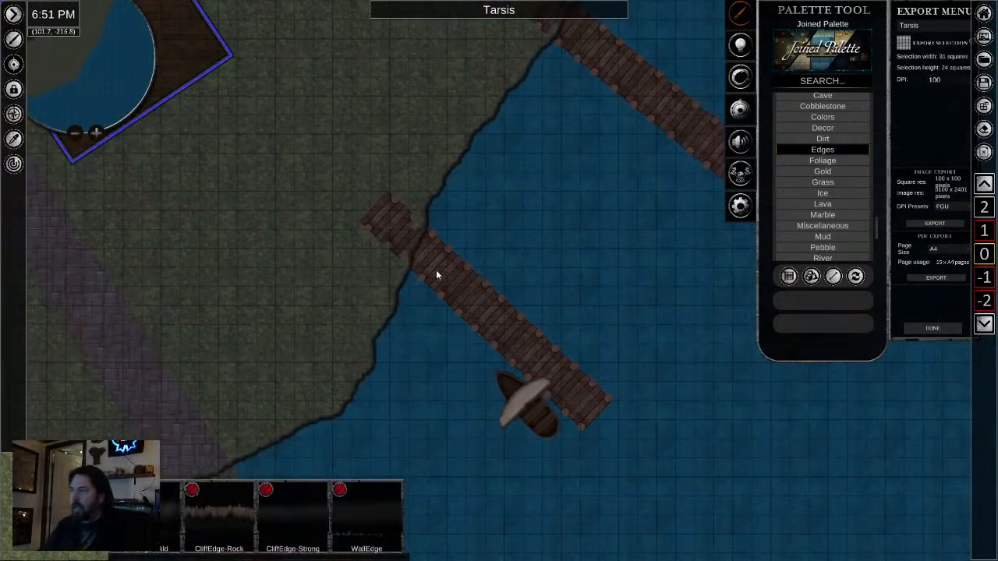
pyautogui.click(468, 305)
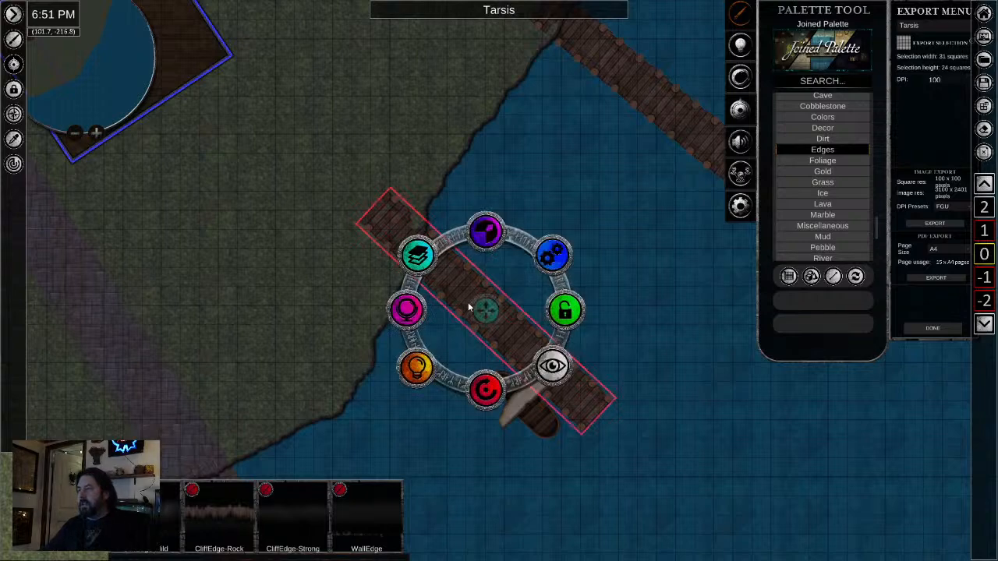
pyautogui.click(416, 254)
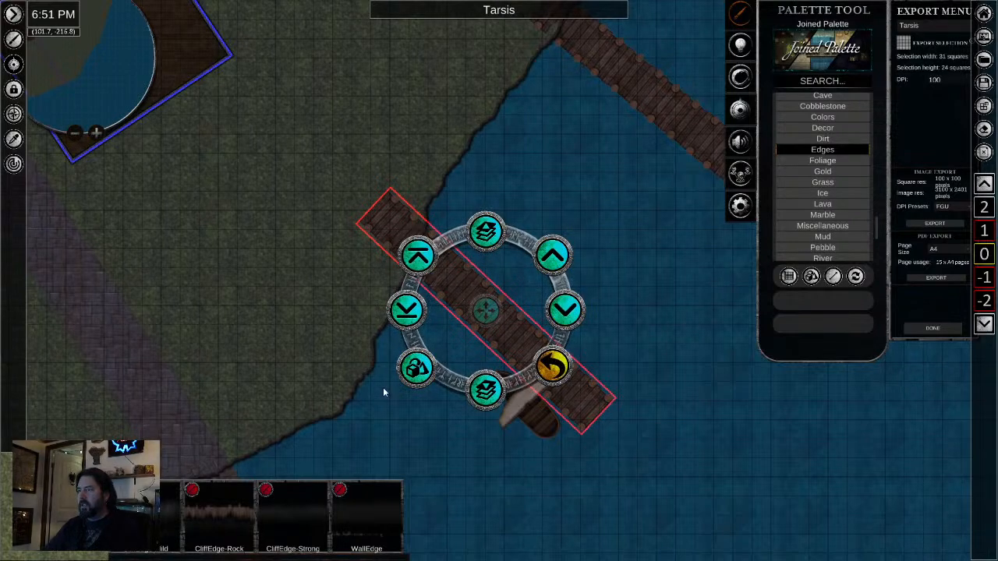
pyautogui.click(319, 312)
pyautogui.scroll(2, 368, 308)
pyautogui.scroll(3, 369, 311)
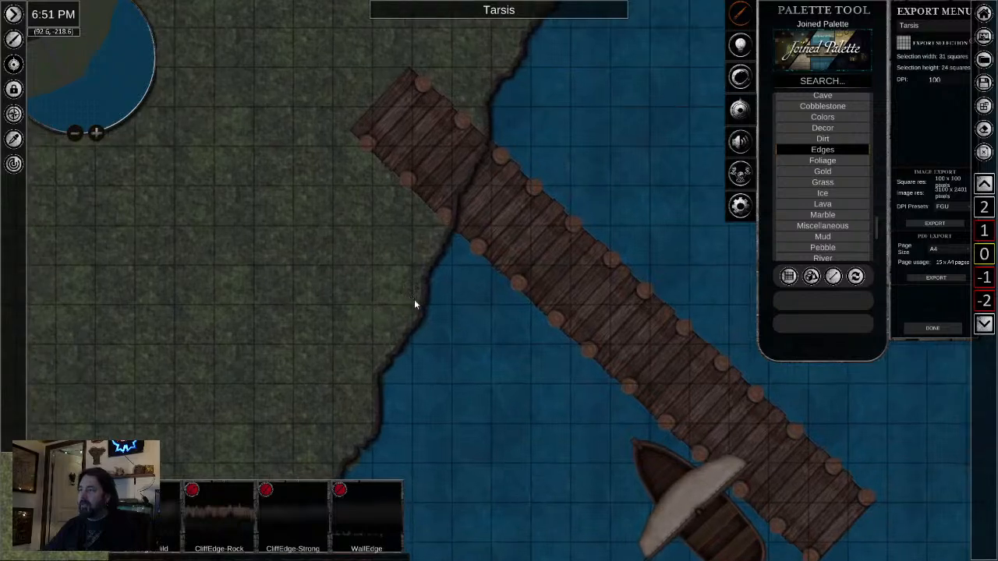
pyautogui.scroll(-4, 459, 413)
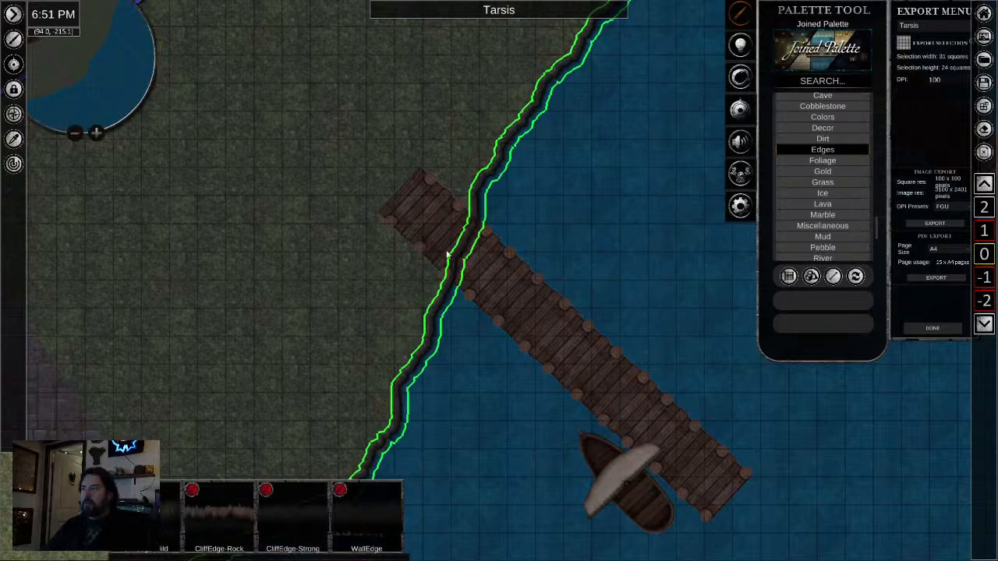
pyautogui.moveTo(488, 453); pyautogui.dragTo(527, 334)
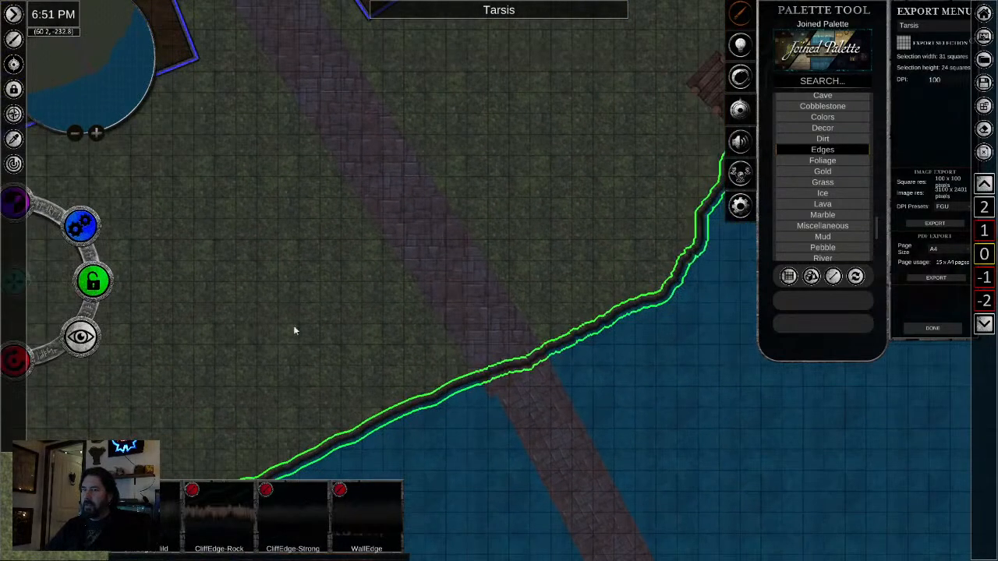
pyautogui.moveTo(294, 325); pyautogui.dragTo(528, 270)
pyautogui.click(390, 232)
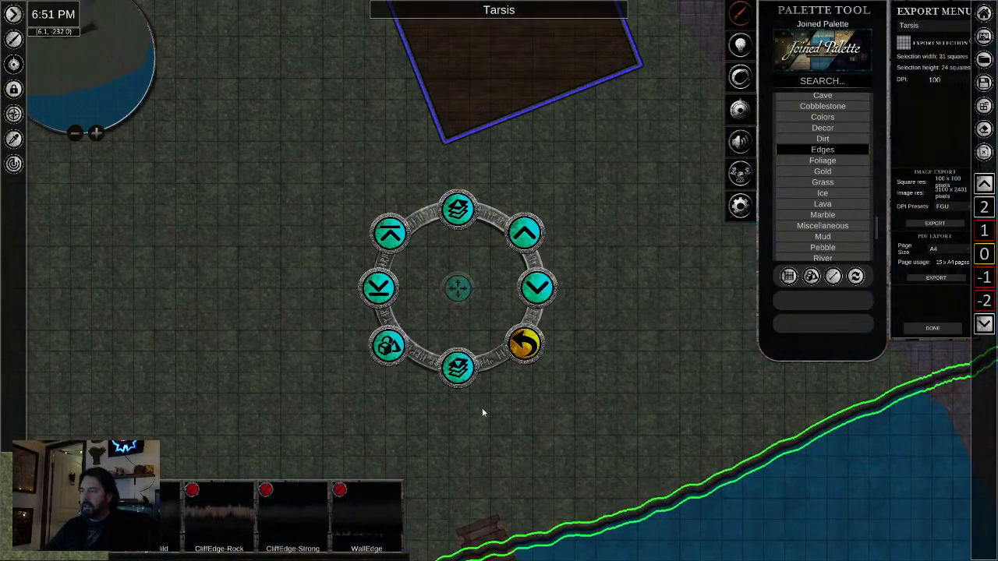
# - Move the longer wooden pier west of the stone road to the top of the layer order, above the cliff edge
pyautogui.moveTo(587, 440); pyautogui.dragTo(581, 206)
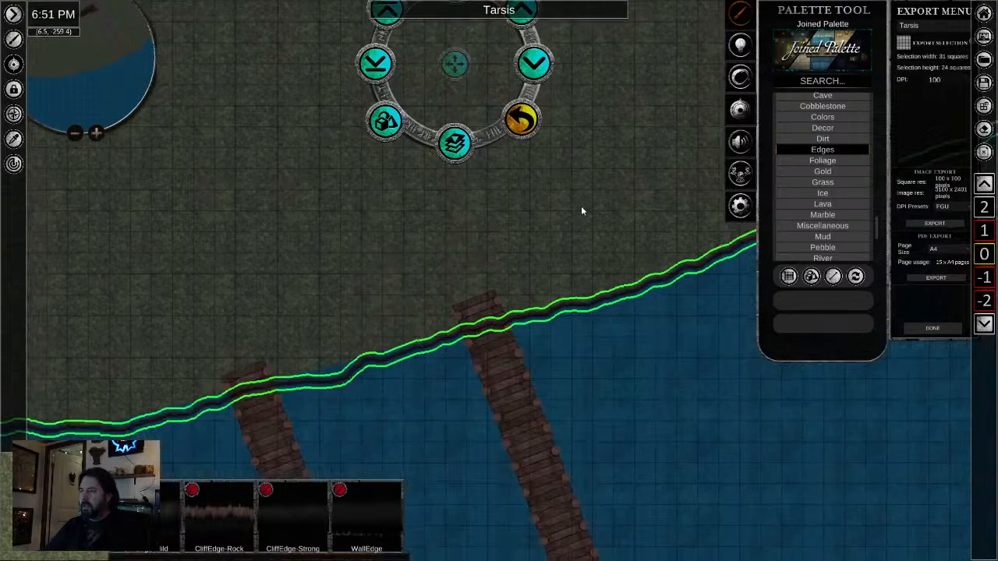
pyautogui.click(512, 403)
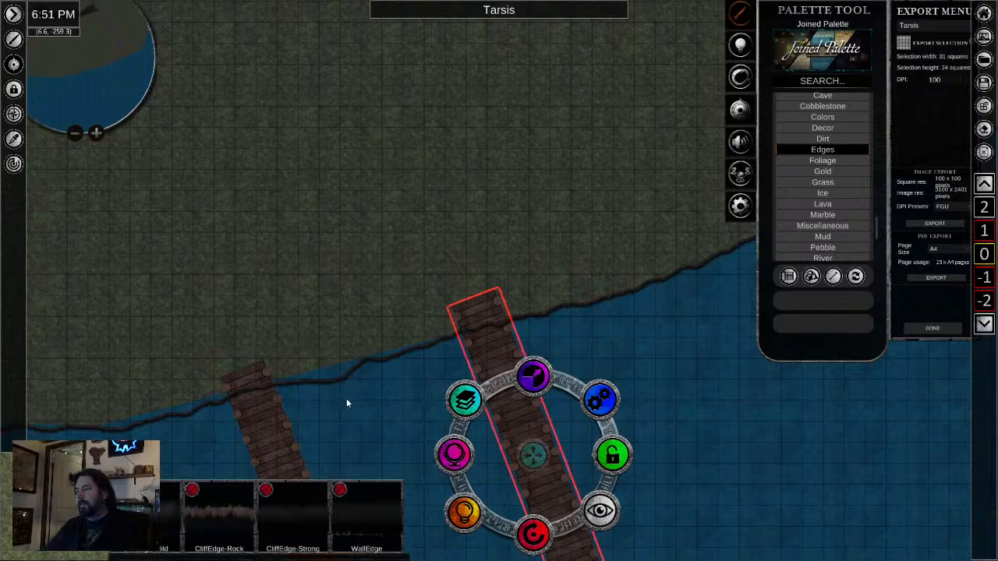
pyautogui.click(467, 399)
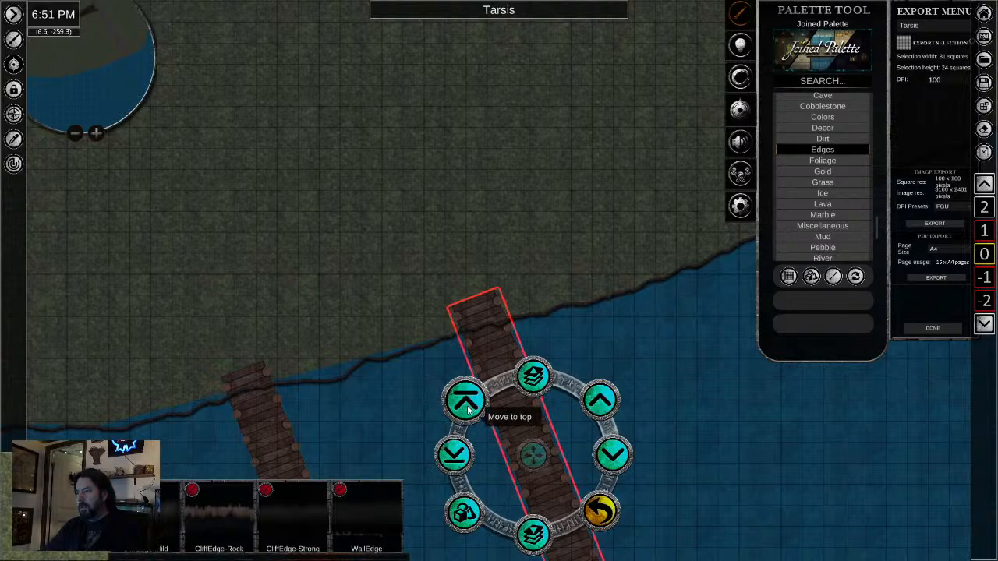
# - Move the pier with the moored boat and the pier northeast of it to the top of the layer order
pyautogui.moveTo(628, 314); pyautogui.dragTo(347, 428)
pyautogui.moveTo(590, 294); pyautogui.dragTo(280, 371)
pyautogui.moveTo(544, 267); pyautogui.dragTo(405, 408)
pyautogui.click(413, 351)
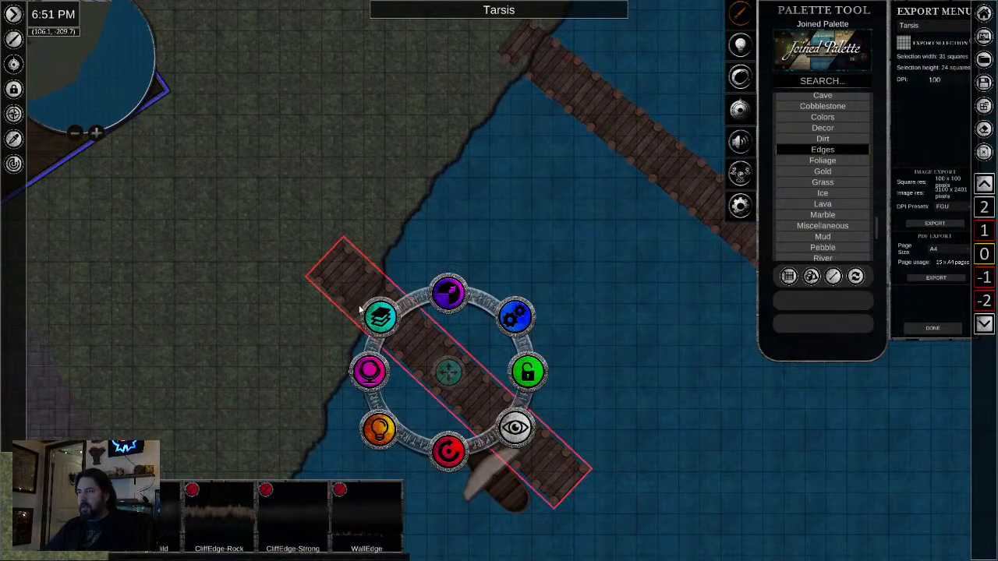
pyautogui.click(379, 315)
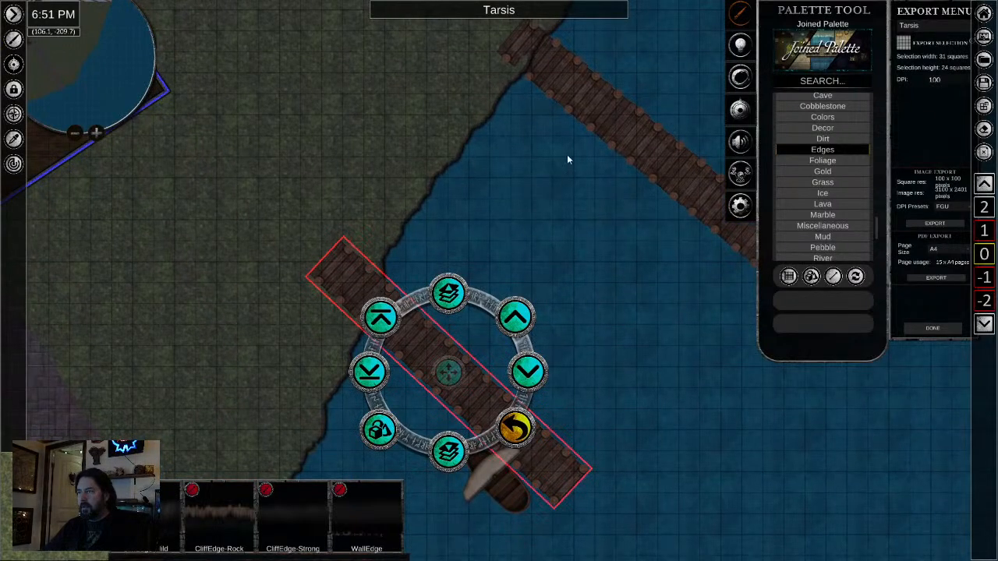
pyautogui.click(604, 117)
pyautogui.click(613, 117)
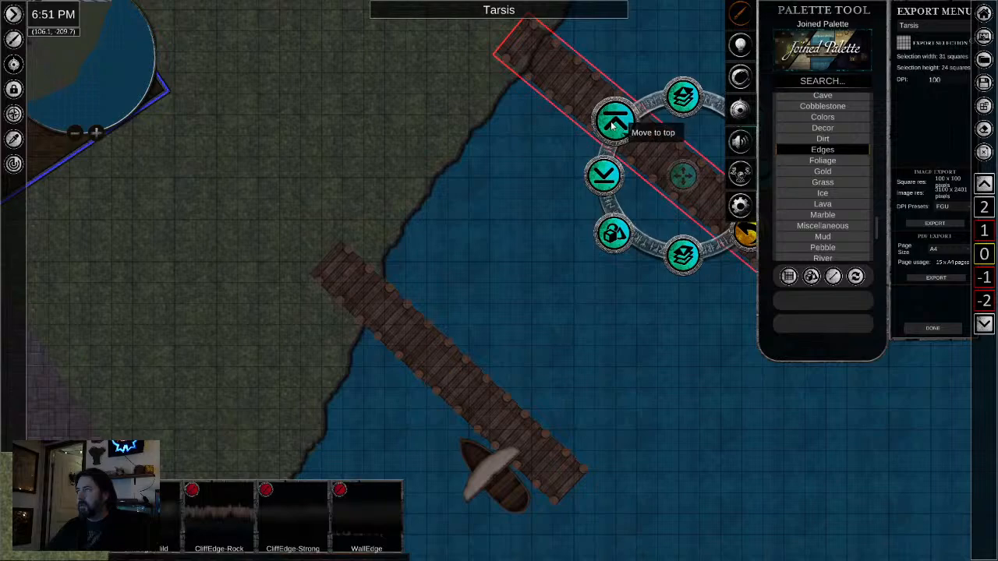
pyautogui.click(613, 119)
# - Check how the two eastern piers overlap the cliff edge and inspect the shoreline between them
pyautogui.moveTo(516, 121); pyautogui.dragTo(360, 392)
pyautogui.scroll(-2, 420, 334)
pyautogui.moveTo(639, 437); pyautogui.dragTo(847, 119)
pyautogui.scroll(5, 464, 204)
pyautogui.scroll(3, 463, 198)
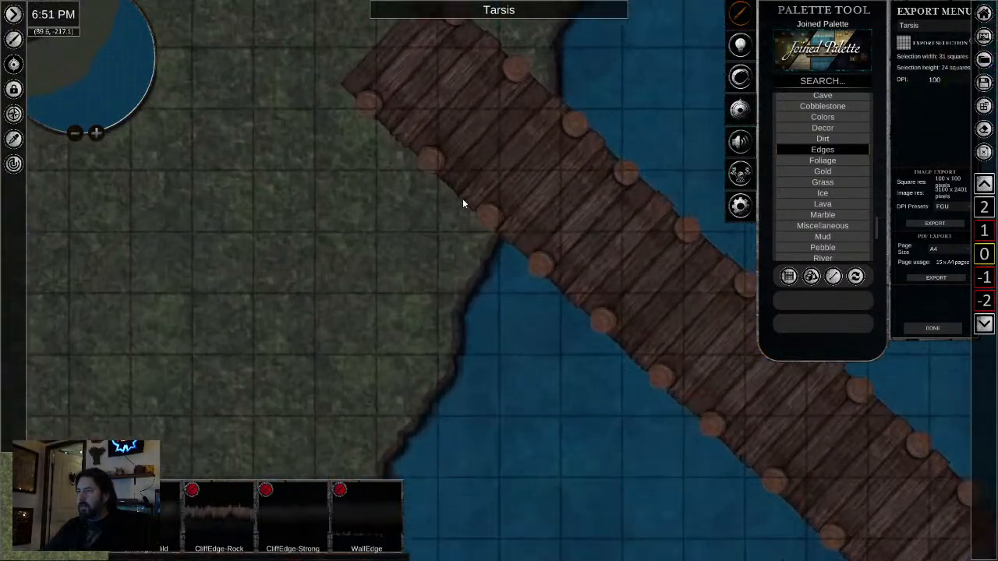
pyautogui.scroll(3, 562, 230)
pyautogui.moveTo(588, 248); pyautogui.dragTo(478, 374)
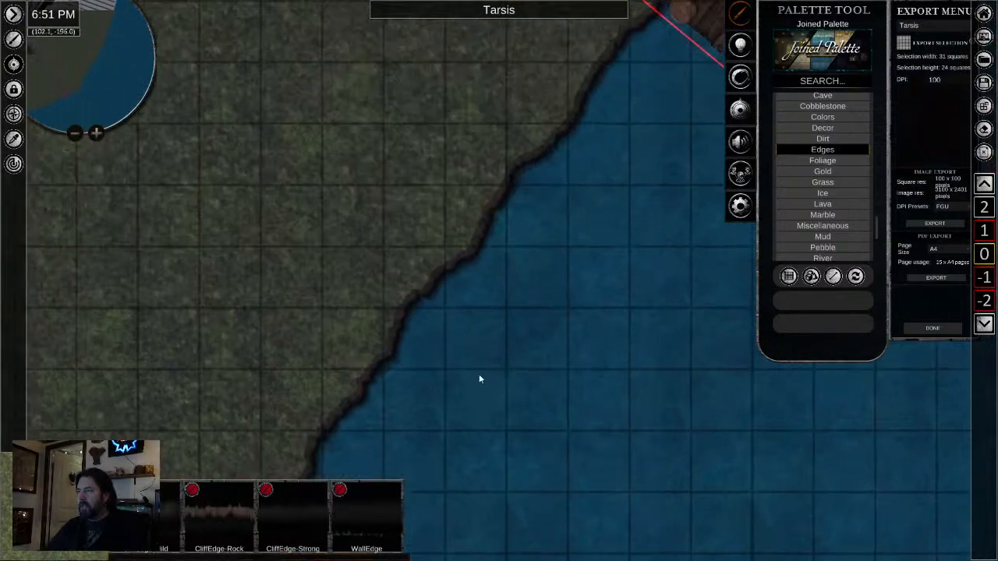
pyautogui.moveTo(504, 287); pyautogui.dragTo(367, 452)
pyautogui.moveTo(487, 316); pyautogui.dragTo(444, 384)
pyautogui.scroll(-5, 409, 438)
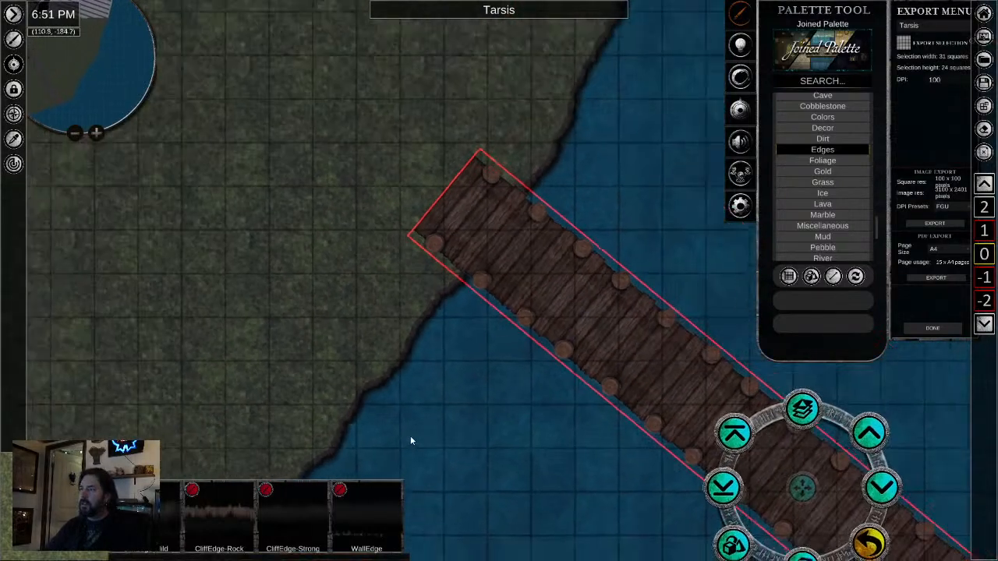
pyautogui.moveTo(408, 433); pyautogui.dragTo(604, 195)
pyautogui.scroll(-4, 409, 337)
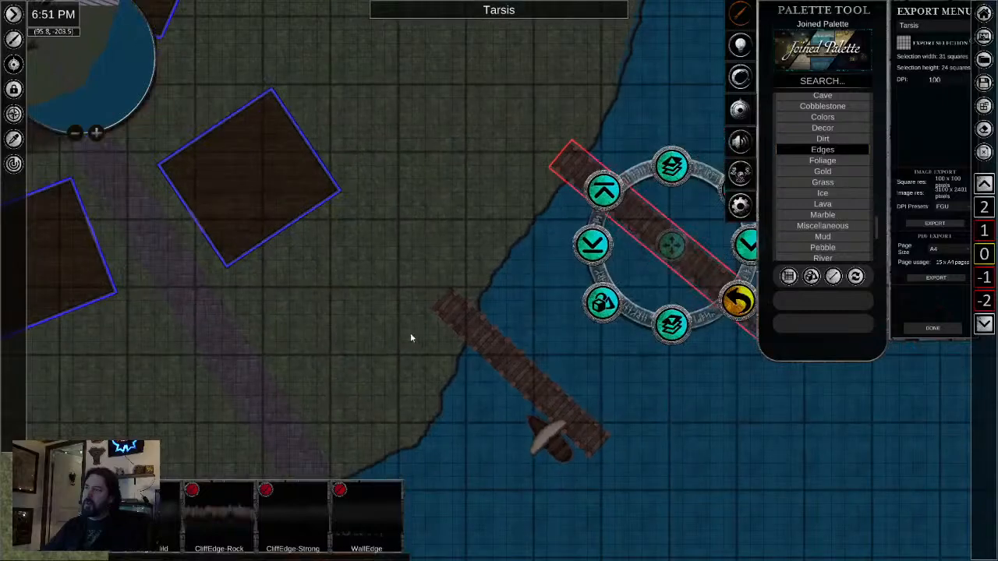
# - Look over the area around the lit inn, the dirt path, the gate towers and the stone road
pyautogui.moveTo(452, 349); pyautogui.dragTo(834, 364)
pyautogui.moveTo(349, 348); pyautogui.dragTo(442, 400)
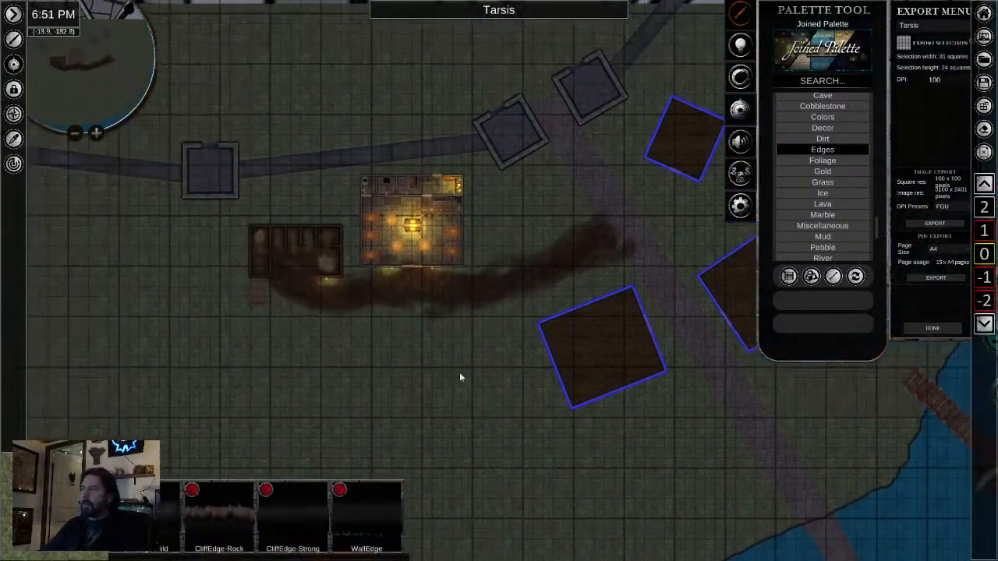
pyautogui.scroll(3, 507, 325)
pyautogui.scroll(3, 358, 345)
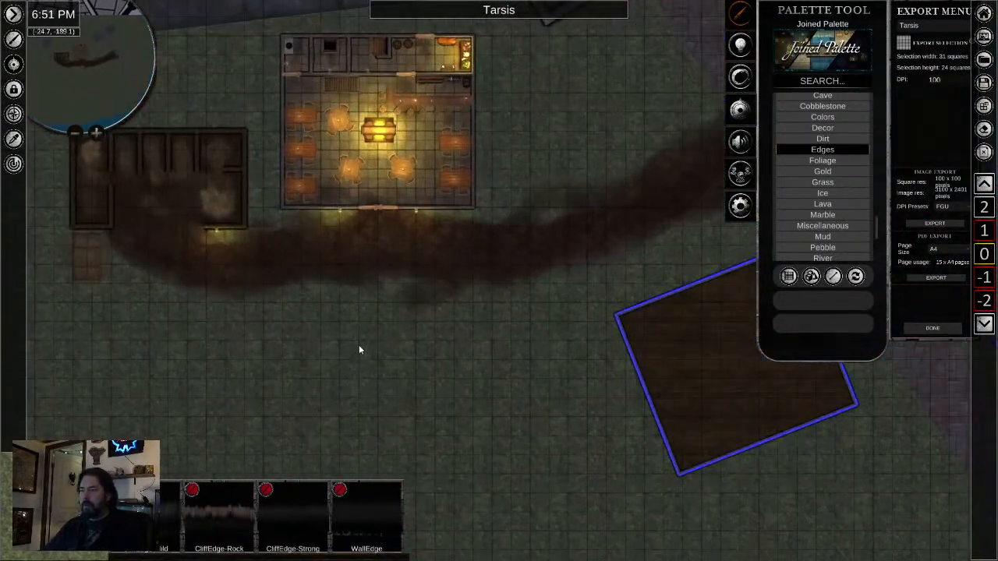
pyautogui.scroll(-4, 358, 345)
pyautogui.moveTo(457, 412); pyautogui.dragTo(410, 337)
pyautogui.moveTo(354, 353); pyautogui.dragTo(405, 351)
pyautogui.scroll(3, 490, 268)
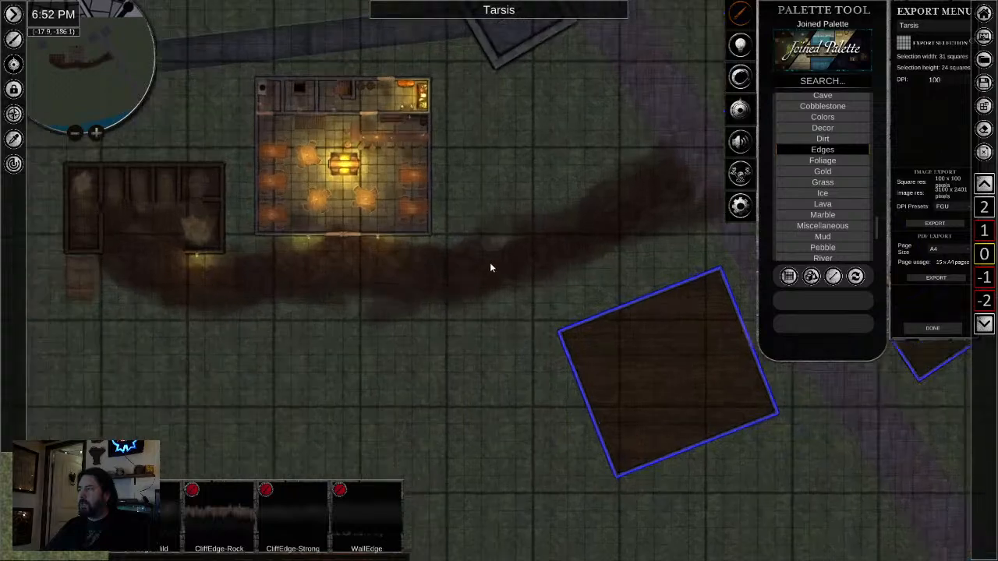
pyautogui.moveTo(512, 256); pyautogui.dragTo(341, 375)
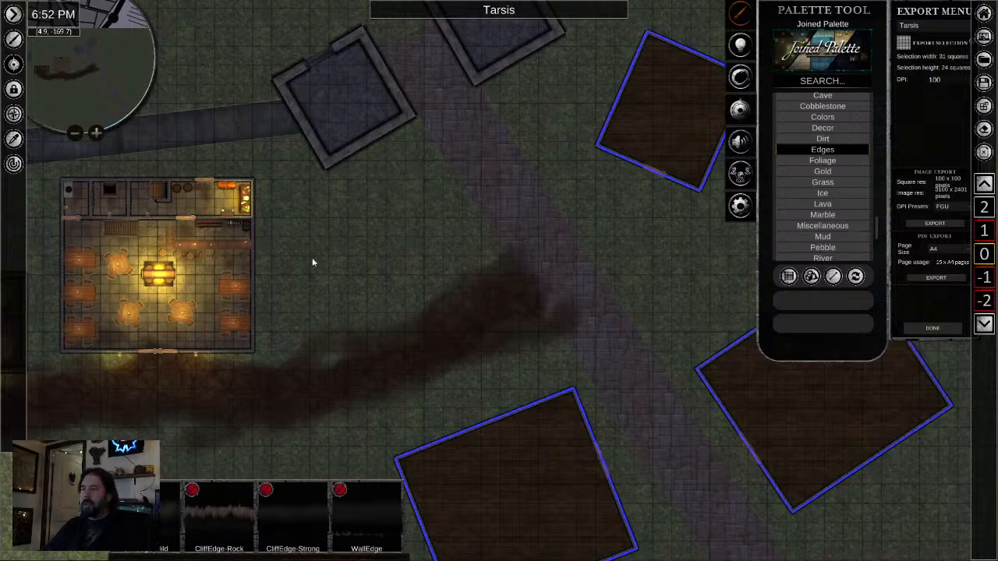
pyautogui.moveTo(458, 145); pyautogui.dragTo(409, 261)
pyautogui.scroll(4, 360, 177)
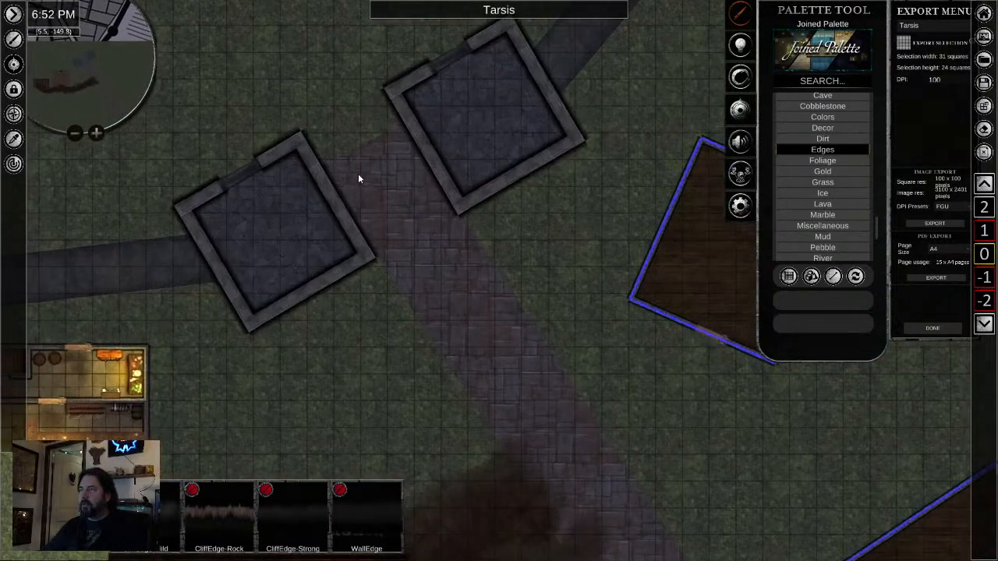
pyautogui.scroll(-4, 374, 218)
pyautogui.scroll(5, 449, 327)
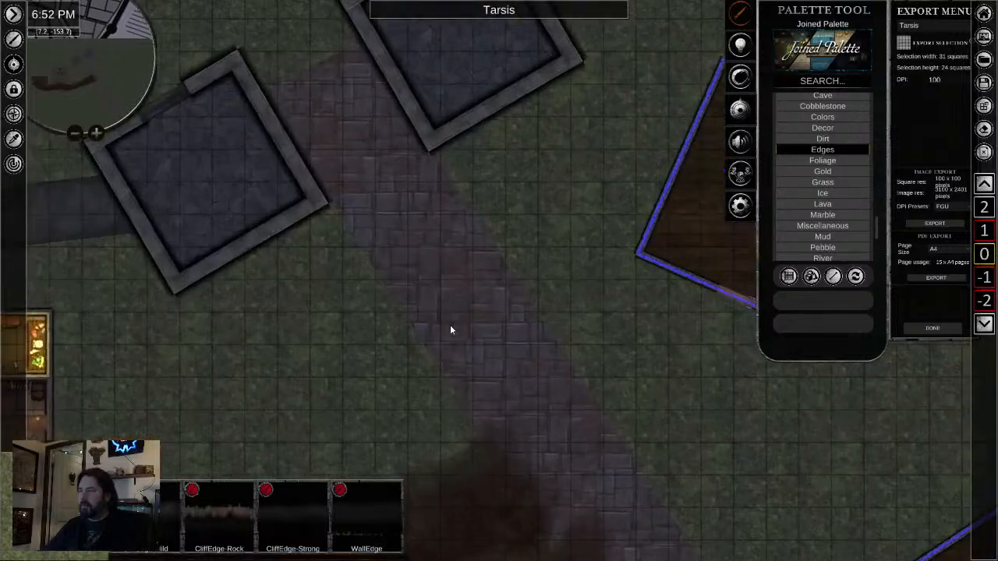
pyautogui.scroll(-3, 455, 337)
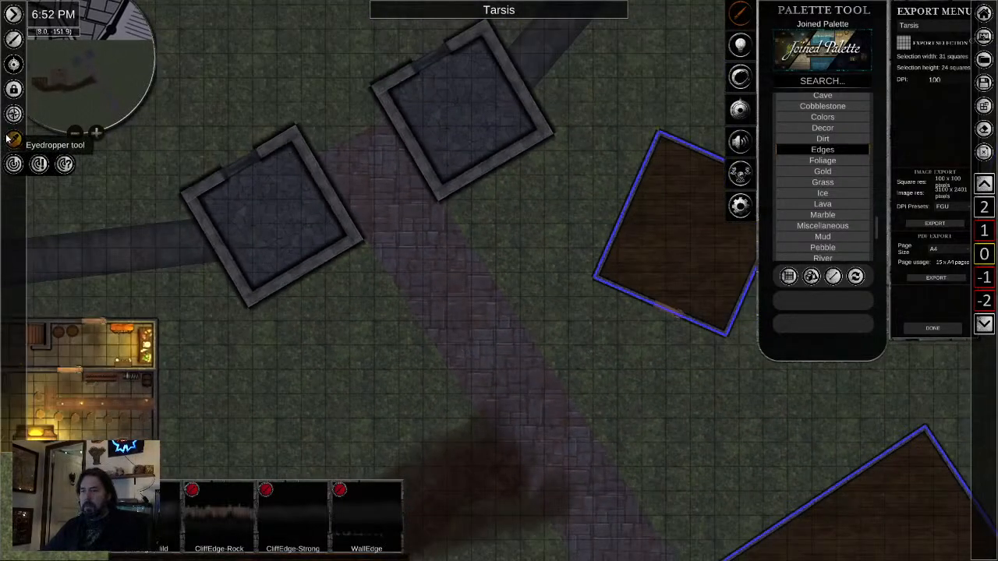
# - Sample the grass texture and set up a freehand tiled-placement brush with its transparency at 0.71
pyautogui.click(13, 138)
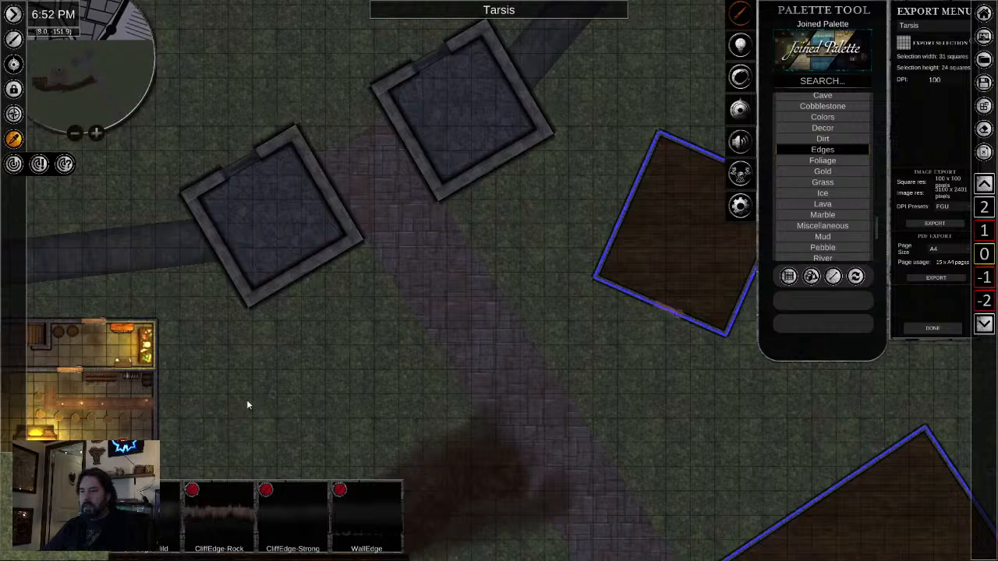
pyautogui.click(788, 276)
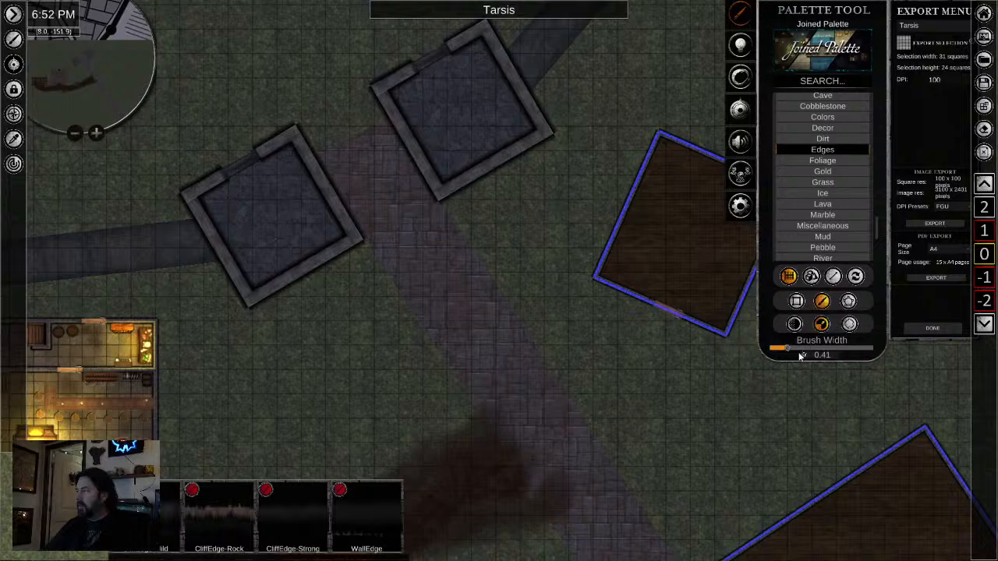
pyautogui.moveTo(793, 349)
pyautogui.mouseDown()
pyautogui.moveTo(827, 353)
pyautogui.moveTo(795, 356)
pyautogui.mouseUp()
pyautogui.click(792, 326)
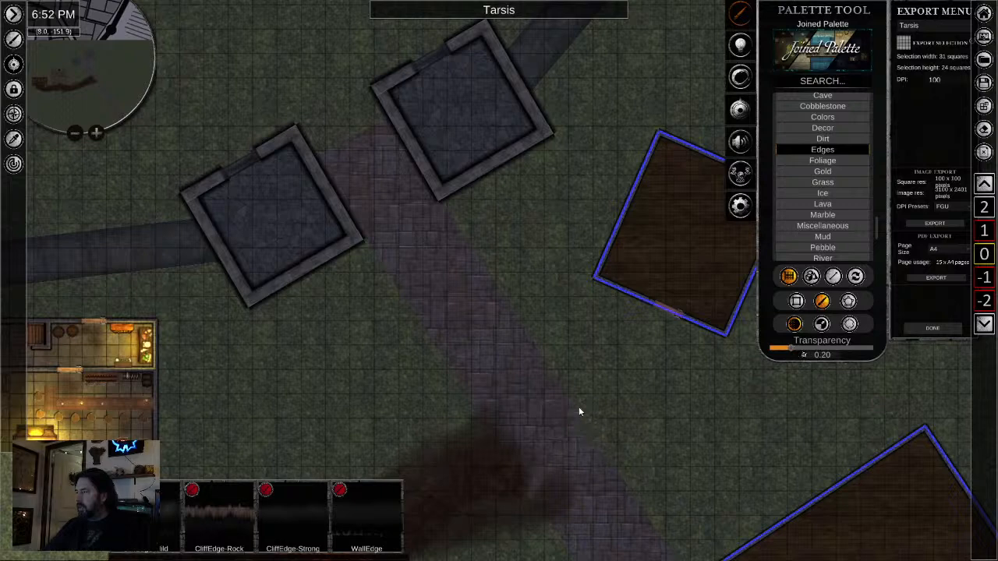
pyautogui.scroll(4, 645, 426)
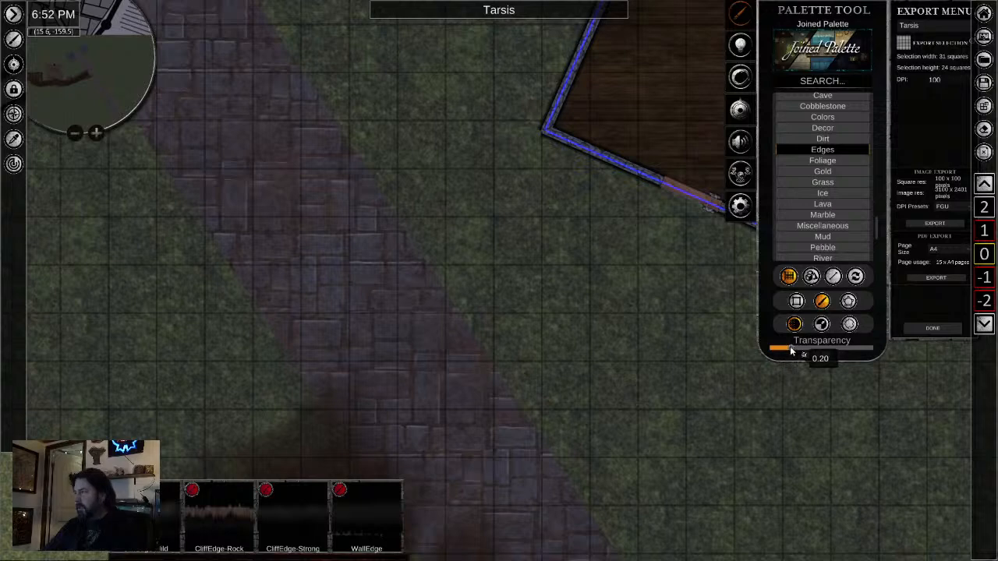
pyautogui.moveTo(791, 353); pyautogui.dragTo(837, 352)
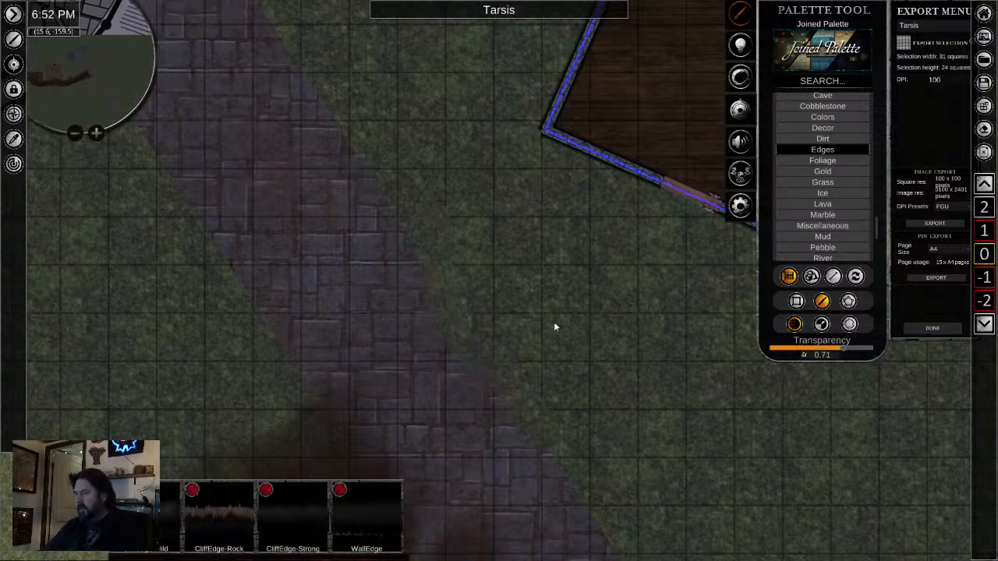
# - Paint soft grass strokes over the stone road's edges from the gate towers down to the shoreline
pyautogui.scroll(-3, 471, 297)
pyautogui.moveTo(473, 298); pyautogui.dragTo(516, 399)
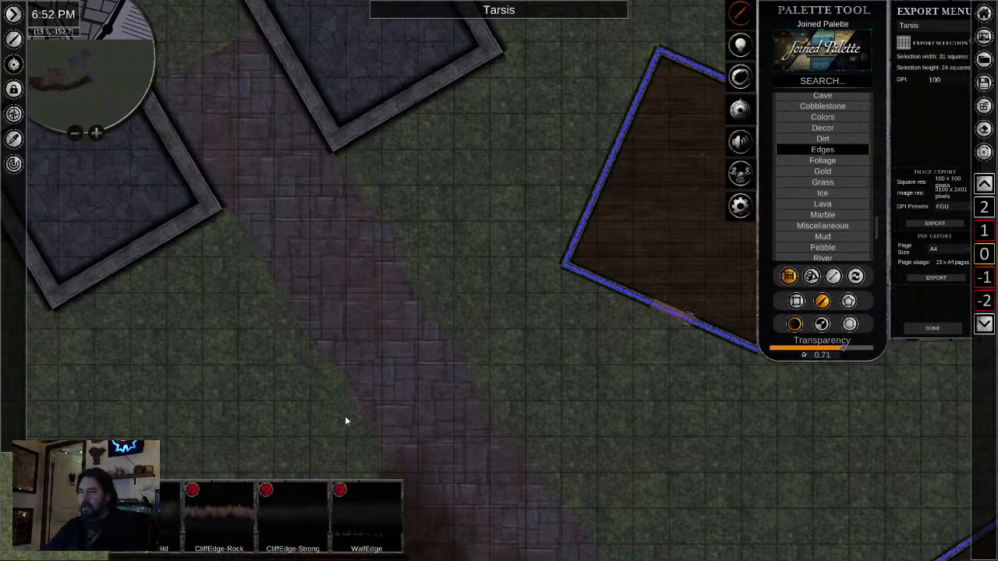
pyautogui.moveTo(611, 539); pyautogui.dragTo(521, 171)
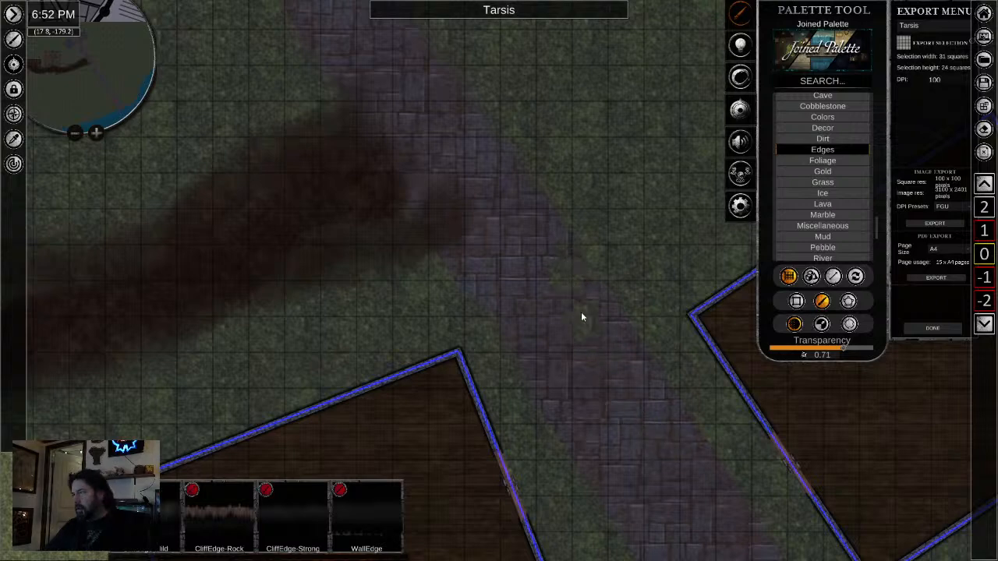
pyautogui.moveTo(613, 451); pyautogui.dragTo(472, 170)
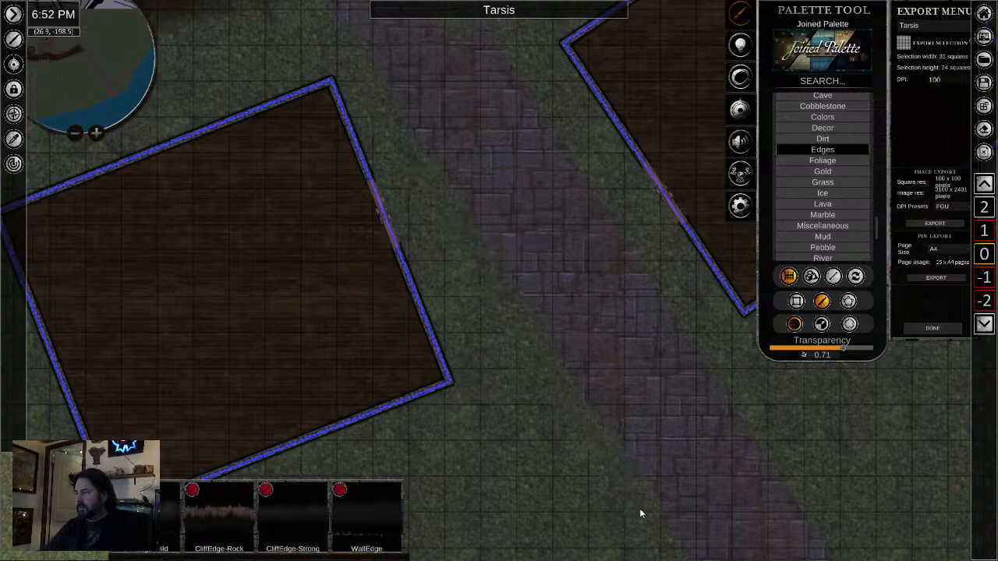
pyautogui.moveTo(639, 509); pyautogui.dragTo(446, 74)
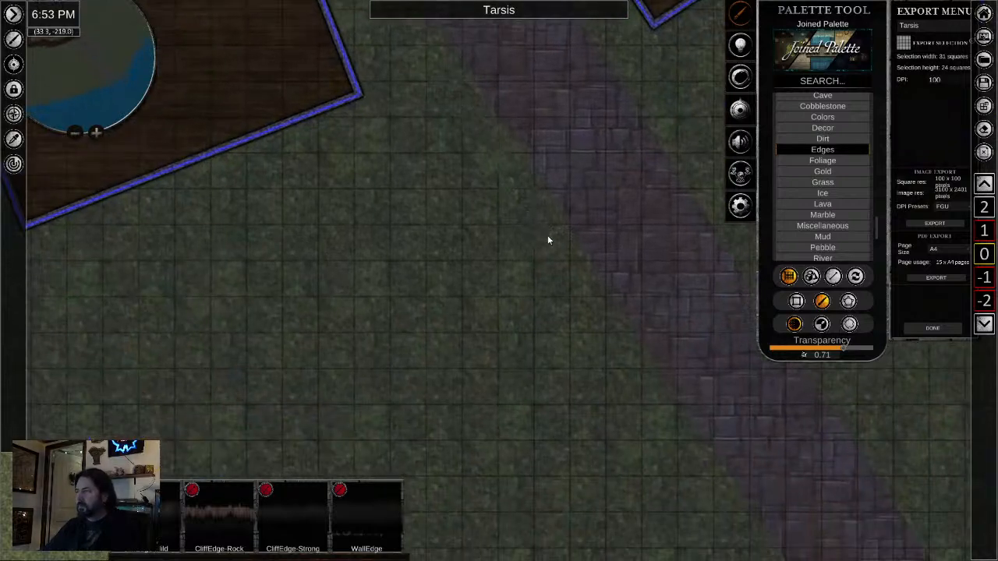
pyautogui.moveTo(682, 446); pyautogui.dragTo(477, 149)
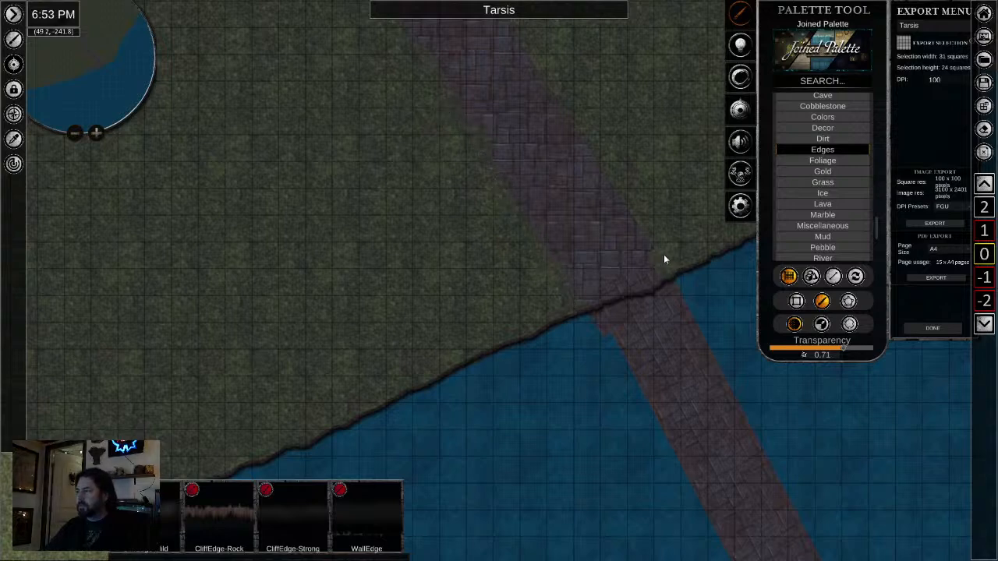
# - Blend grass along the stone road's eastern edge from the shoreline back north to the dirt path, and end the painting
pyautogui.moveTo(551, 118); pyautogui.dragTo(524, 382)
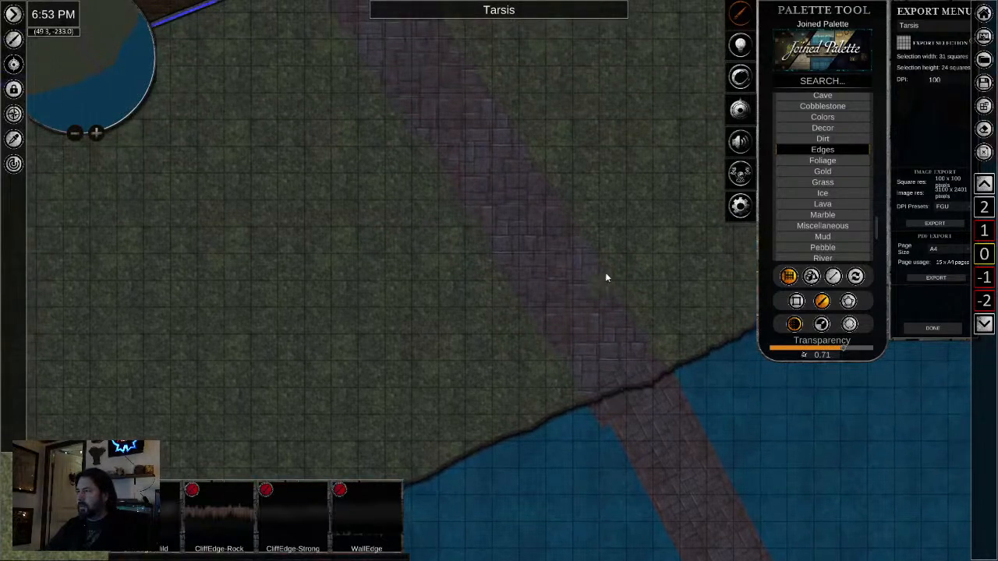
pyautogui.moveTo(479, 316); pyautogui.dragTo(479, 468)
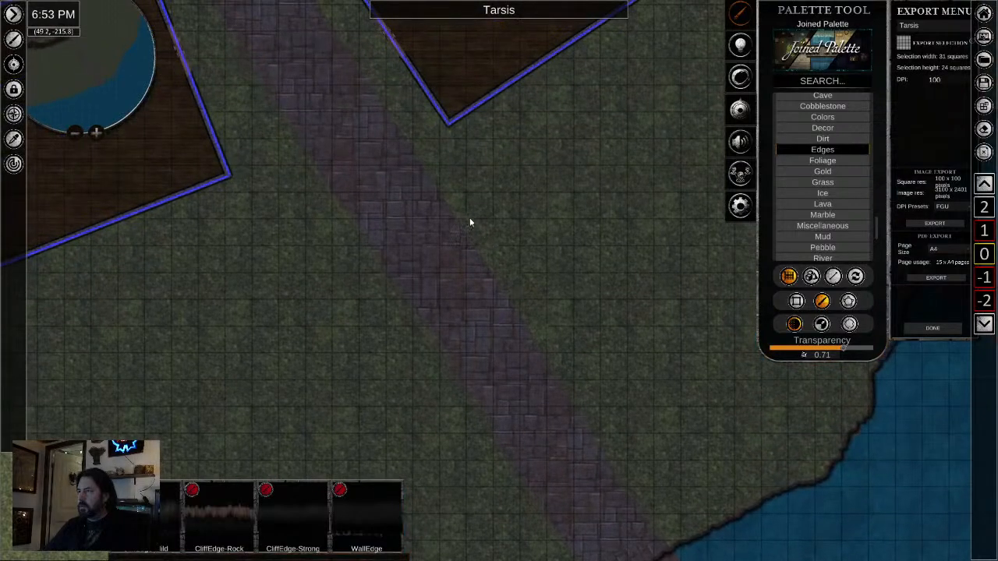
pyautogui.moveTo(338, 161); pyautogui.dragTo(489, 475)
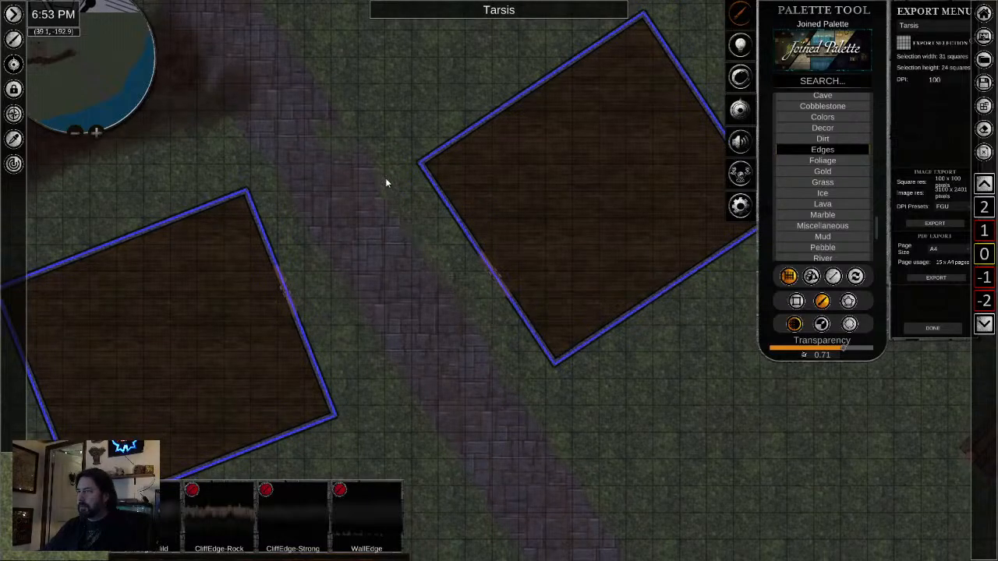
pyautogui.scroll(-3, 406, 320)
pyautogui.scroll(3, 347, 241)
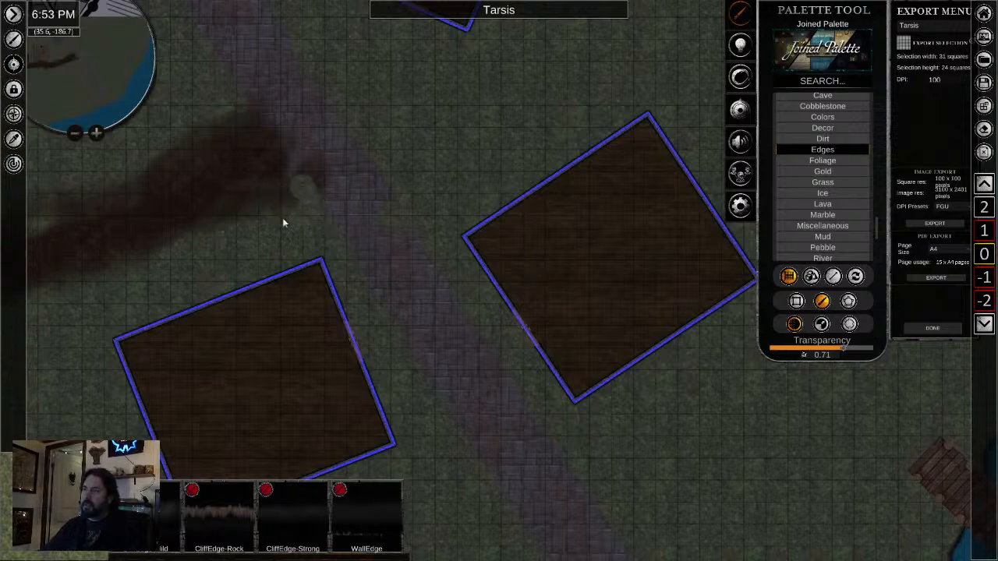
pyautogui.moveTo(229, 113); pyautogui.dragTo(280, 204)
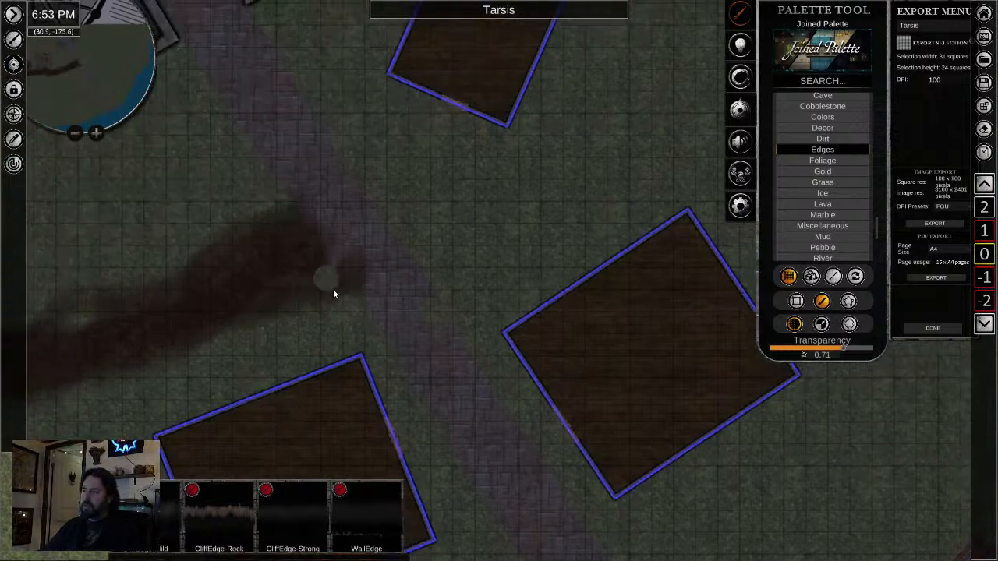
pyautogui.moveTo(319, 132); pyautogui.dragTo(585, 226)
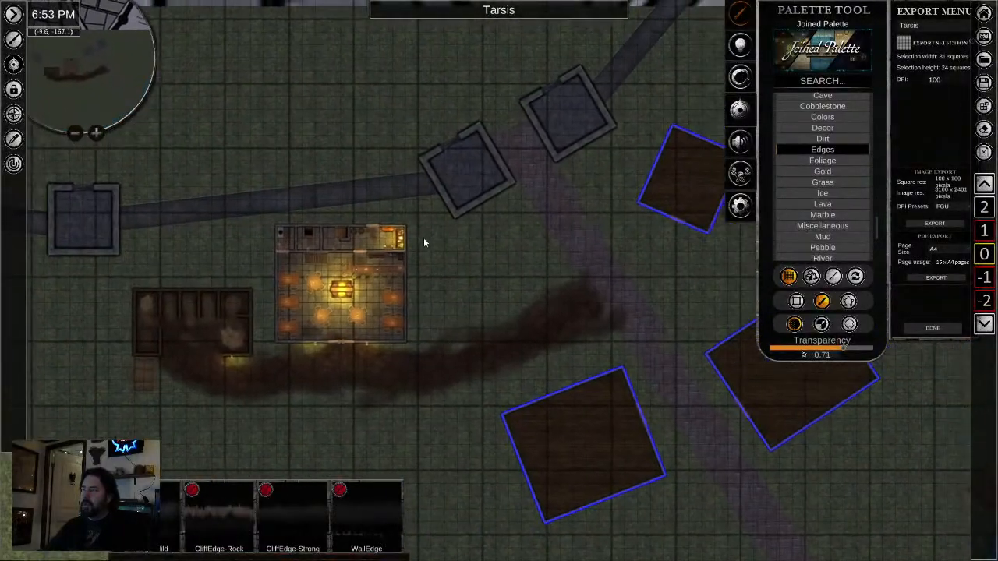
pyautogui.scroll(-2, 424, 239)
pyautogui.scroll(3, 432, 372)
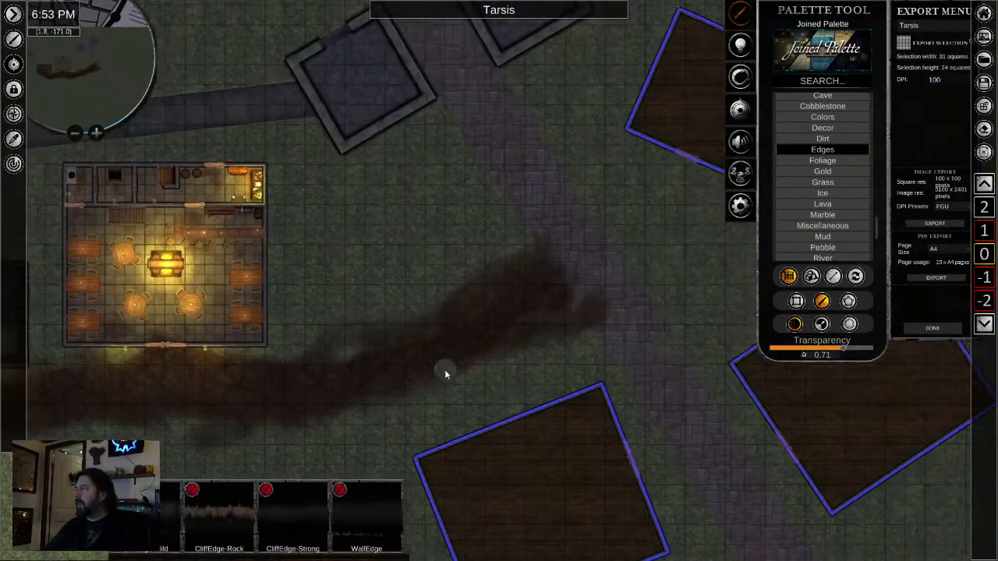
pyautogui.press('Escape')
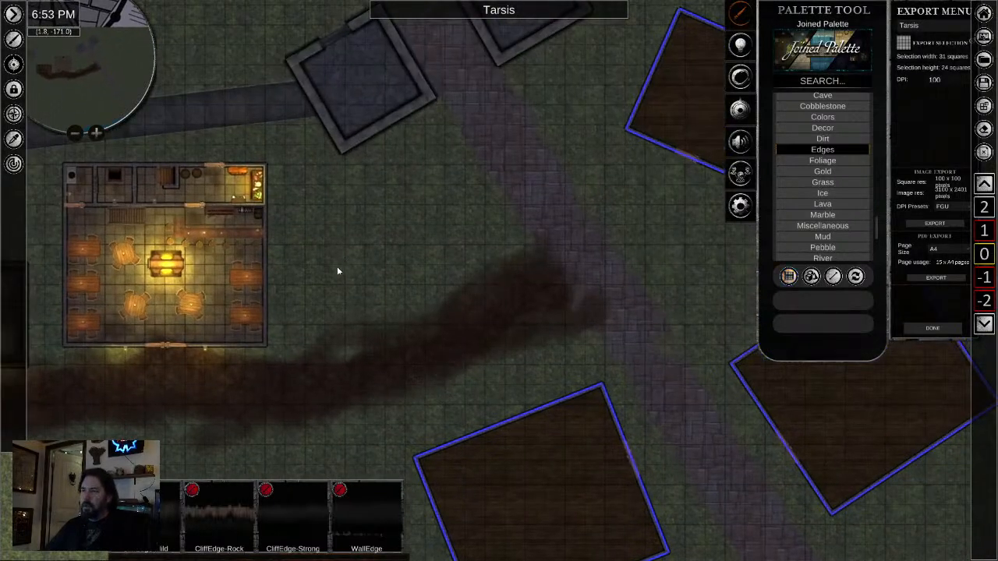
pyautogui.rightClick(206, 349)
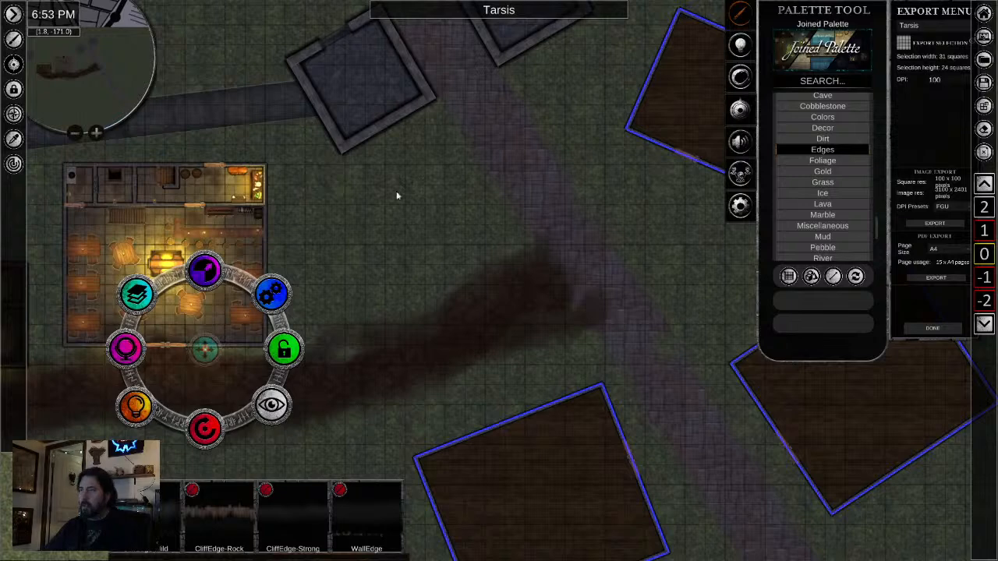
pyautogui.scroll(3, 472, 96)
pyautogui.moveTo(473, 96); pyautogui.dragTo(364, 253)
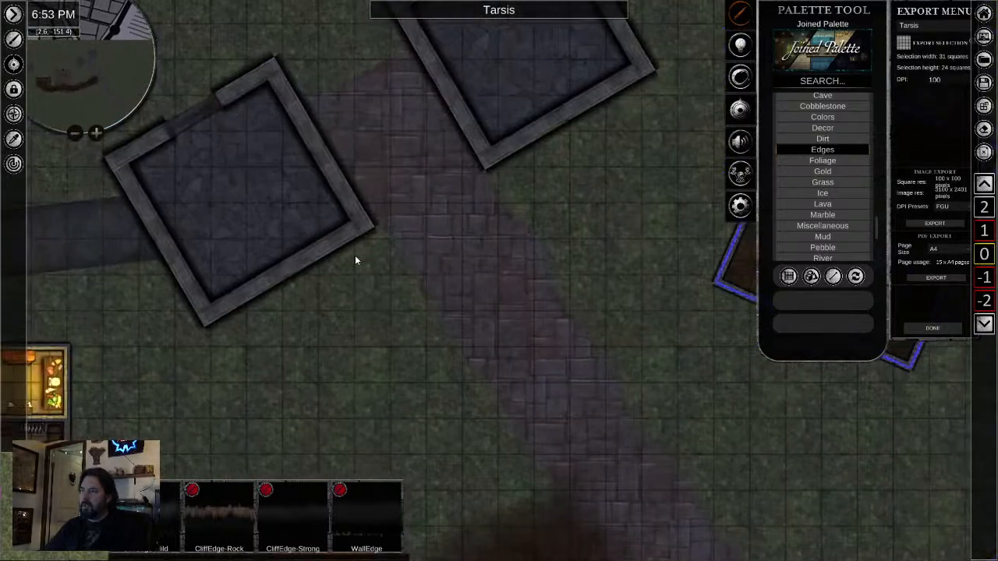
pyautogui.moveTo(382, 315); pyautogui.dragTo(620, 100)
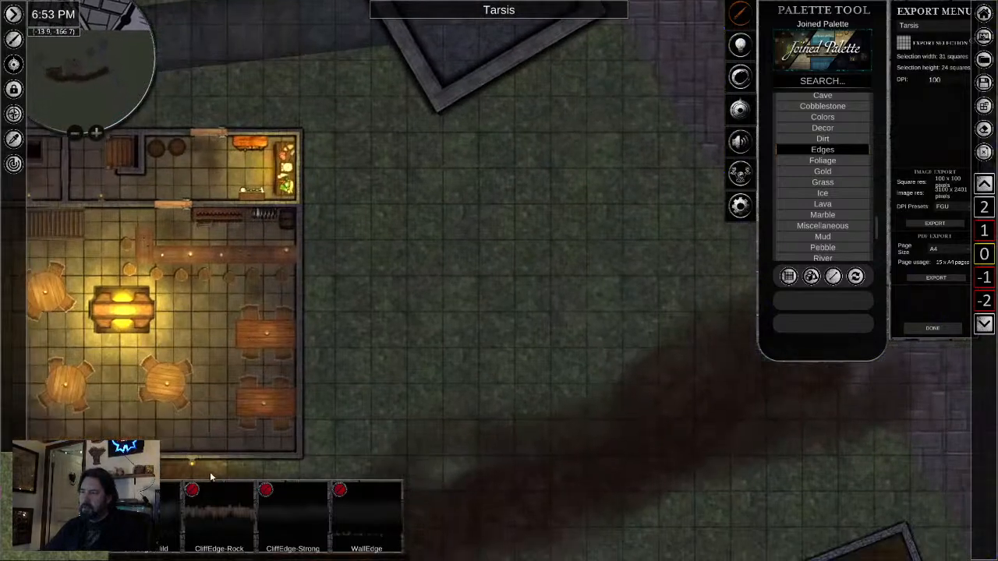
# - Copy the small light outside the inn's south entrance and place the copy at the western gate tower's corner beside the road
pyautogui.rightClick(192, 468)
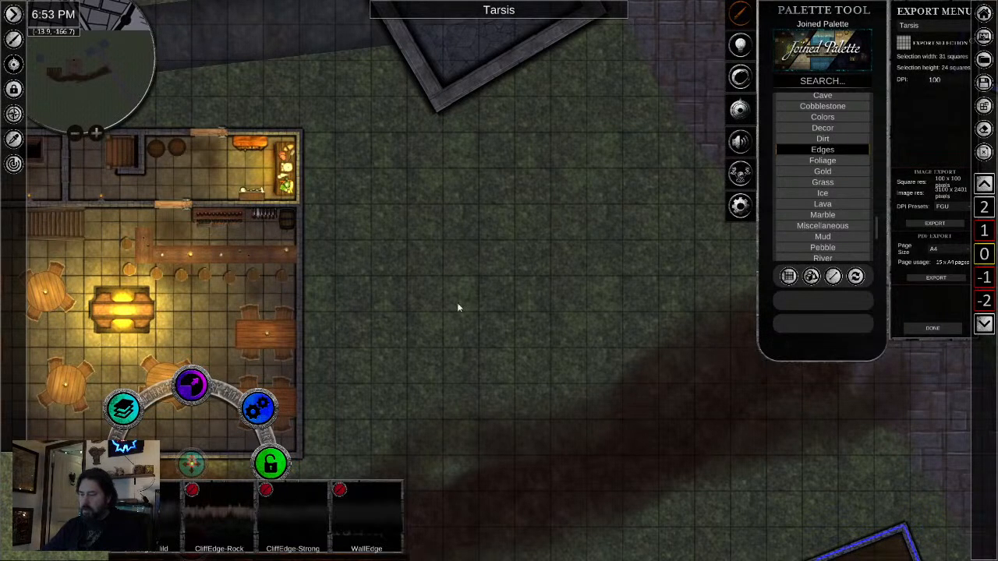
pyautogui.moveTo(569, 77); pyautogui.dragTo(464, 331)
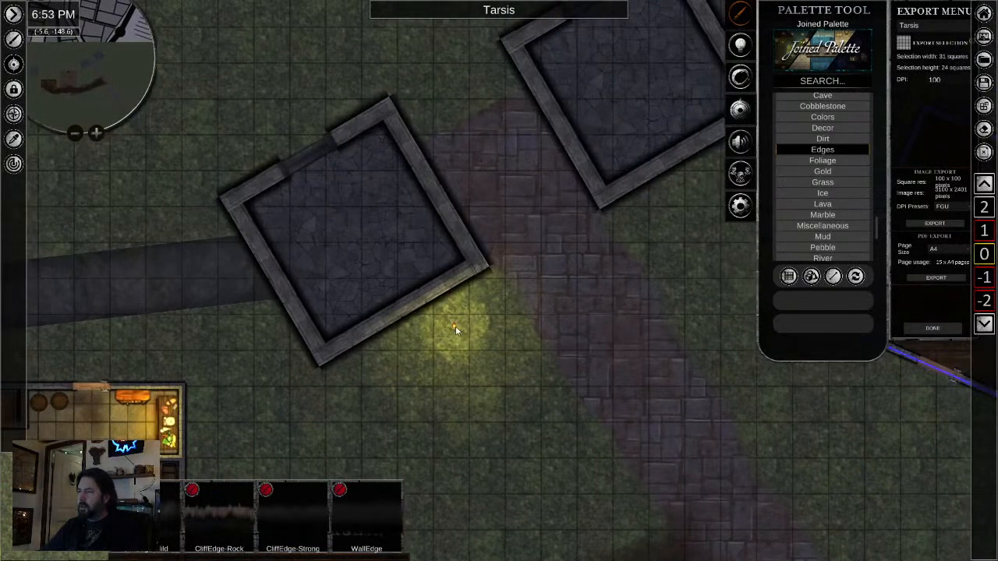
pyautogui.rightClick(455, 326)
pyautogui.scroll(5, 471, 339)
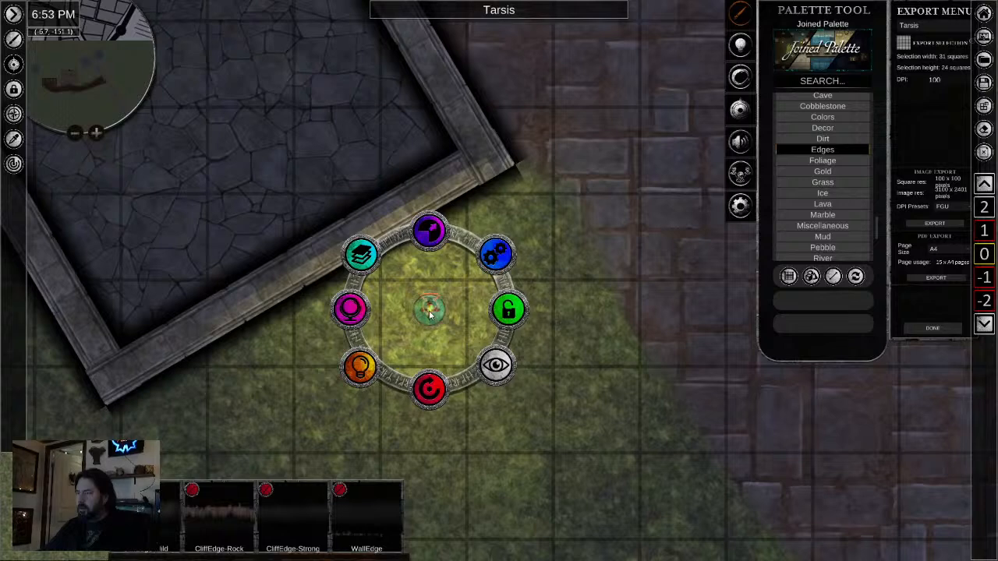
pyautogui.moveTo(434, 309); pyautogui.dragTo(466, 248)
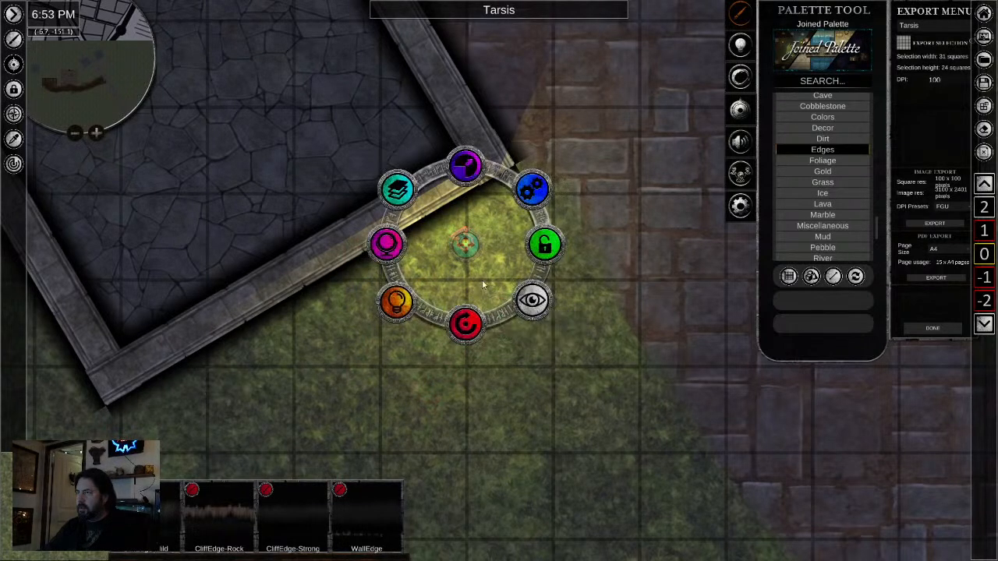
pyautogui.moveTo(465, 241); pyautogui.dragTo(505, 187)
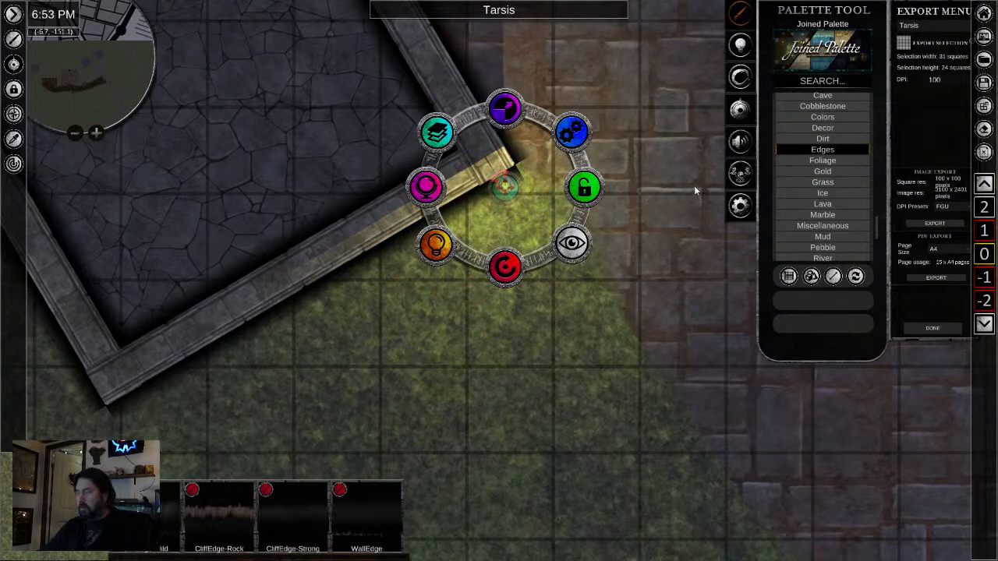
# - Paste another copy of the light against the southern corner of the eastern gate tower
pyautogui.moveTo(693, 185); pyautogui.dragTo(312, 453)
pyautogui.hotkey('ctrl', 'v')
pyautogui.click(418, 396)
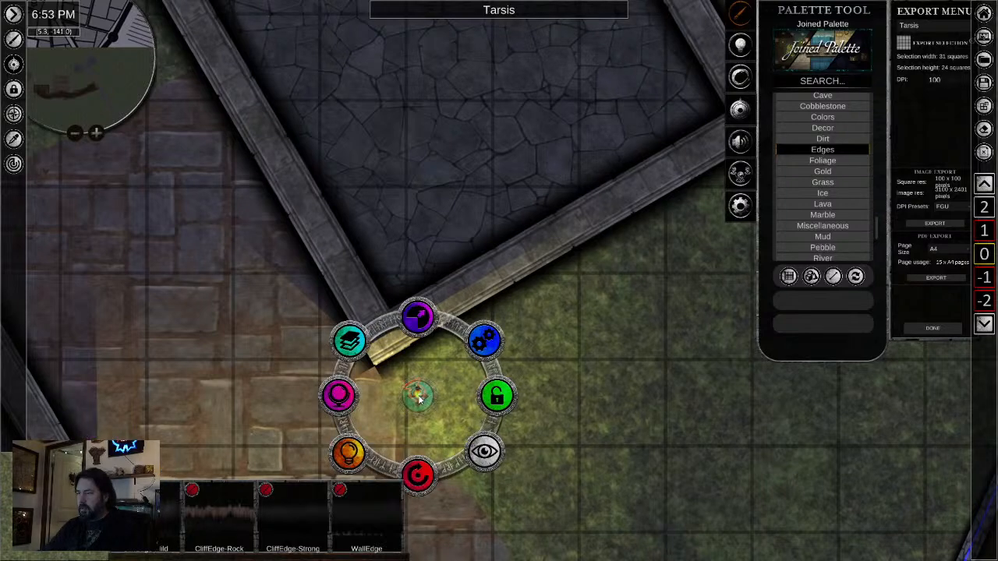
pyautogui.moveTo(421, 397); pyautogui.dragTo(405, 371)
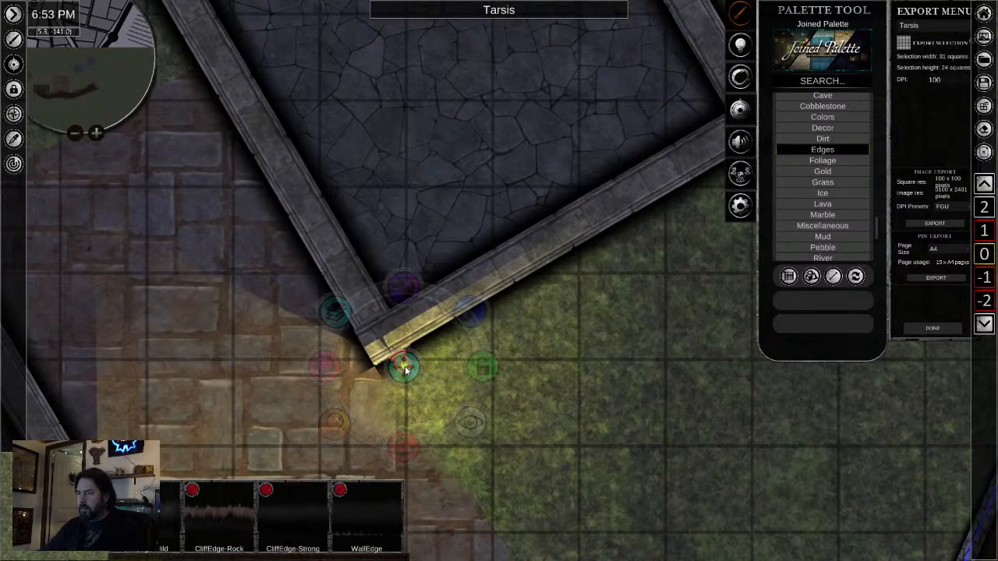
pyautogui.click(548, 490)
# - Search the palette for "lamp" and place a lamp on the grass west of the stone road, south of the gate towers
pyautogui.scroll(-2, 548, 489)
pyautogui.moveTo(575, 498); pyautogui.dragTo(673, 173)
pyautogui.scroll(-2, 399, 412)
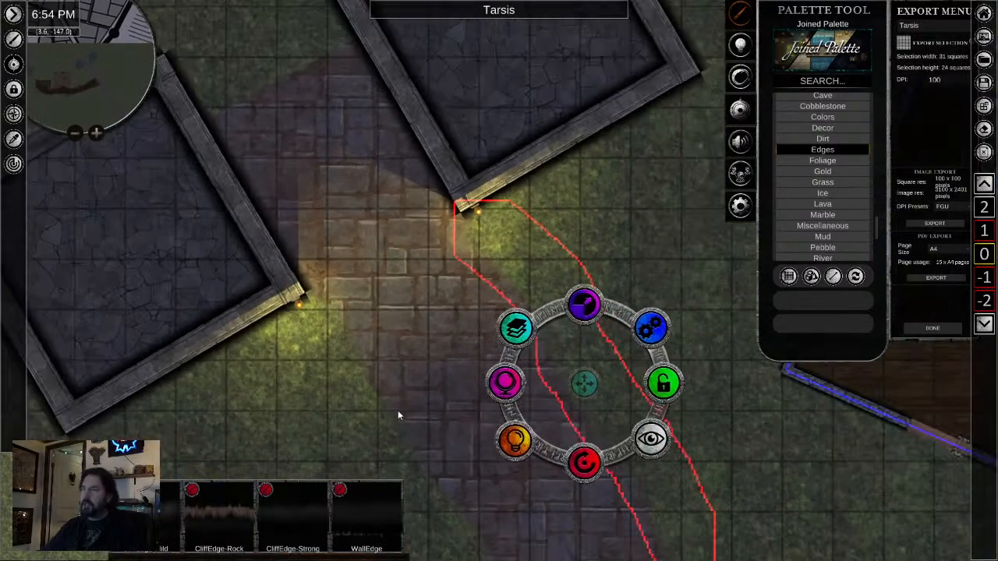
pyautogui.moveTo(398, 412); pyautogui.dragTo(445, 254)
pyautogui.scroll(-1, 451, 326)
pyautogui.click(831, 81)
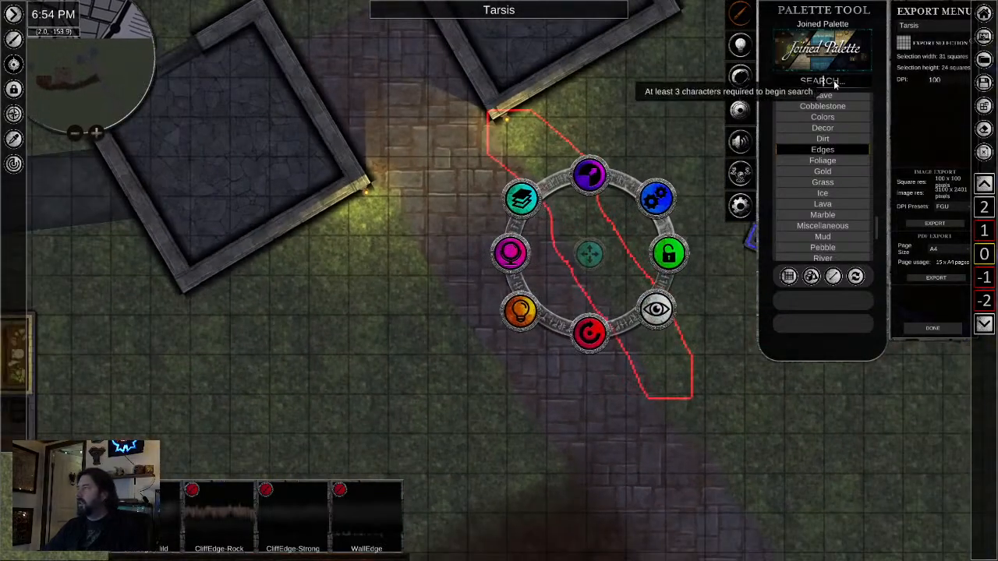
pyautogui.write('lamp')
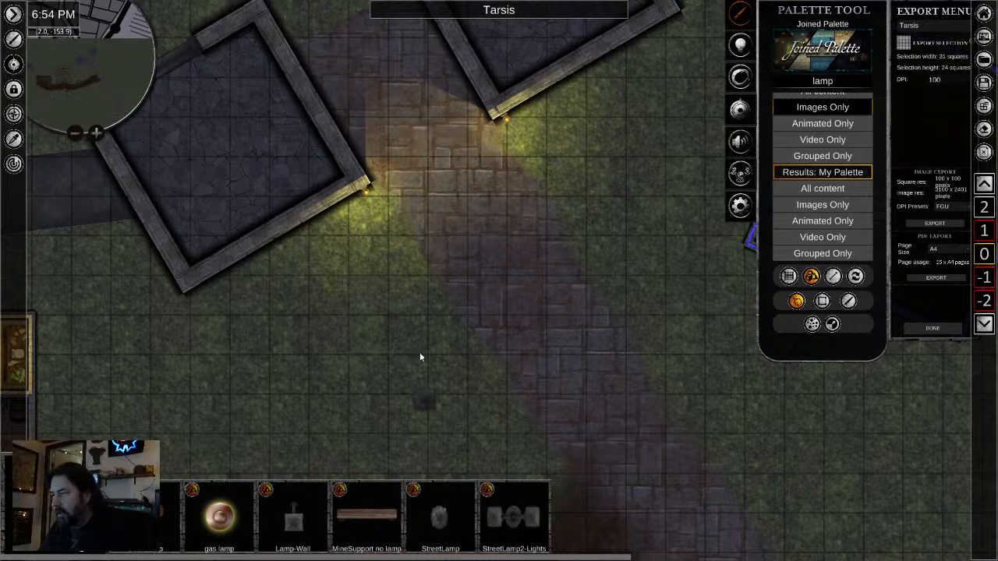
pyautogui.scroll(5, 458, 384)
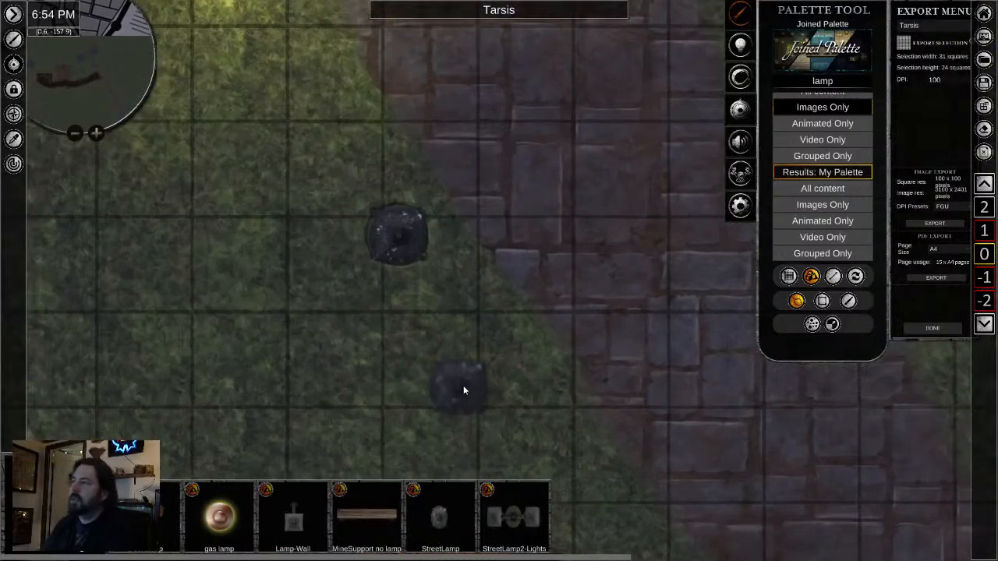
pyautogui.rightClick(463, 385)
pyautogui.click(405, 246)
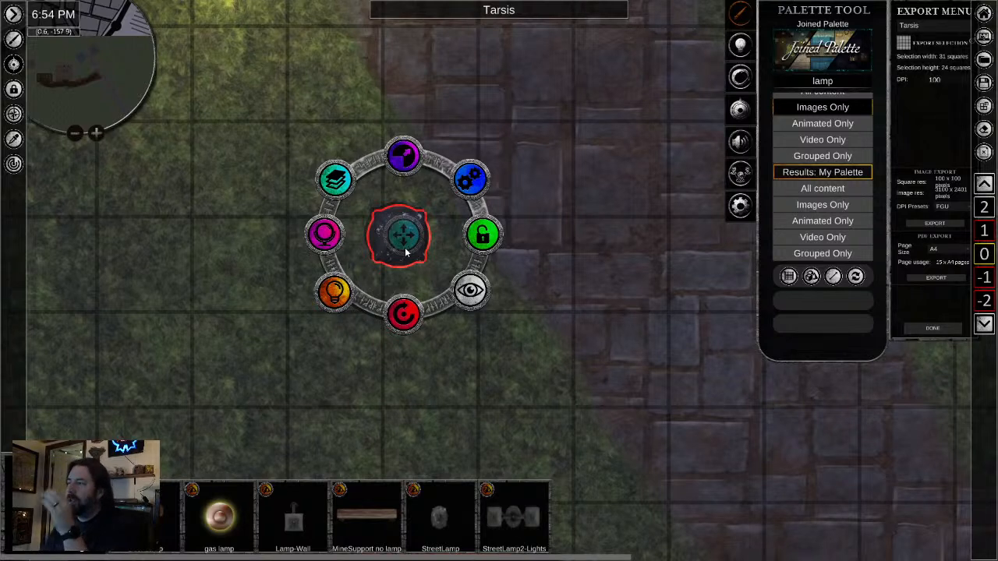
# - Shrink the placed lamp, shift it slightly toward the stone road, and turn on its object light
pyautogui.moveTo(420, 161); pyautogui.dragTo(415, 204)
pyautogui.moveTo(410, 238); pyautogui.dragTo(443, 248)
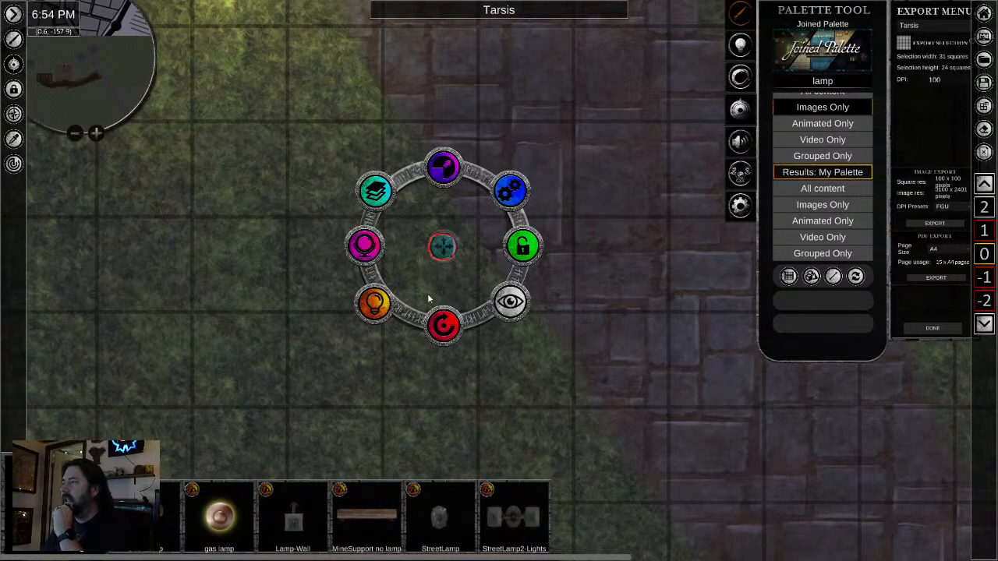
pyautogui.click(382, 305)
pyautogui.click(516, 200)
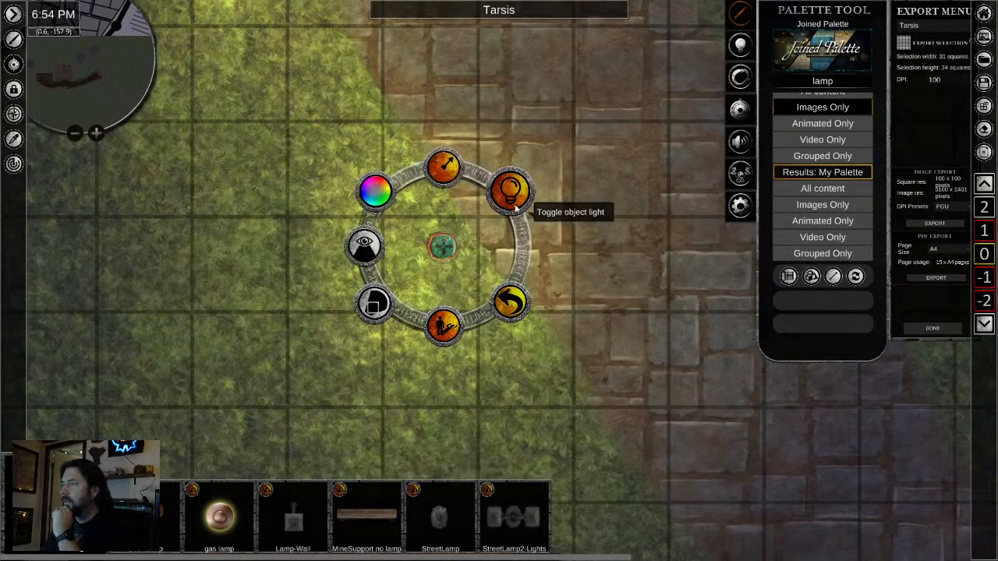
# - Set the lamp's light radius to 3 squares and darken its light colour to hex 181C08
pyautogui.click(443, 166)
pyautogui.click(444, 117)
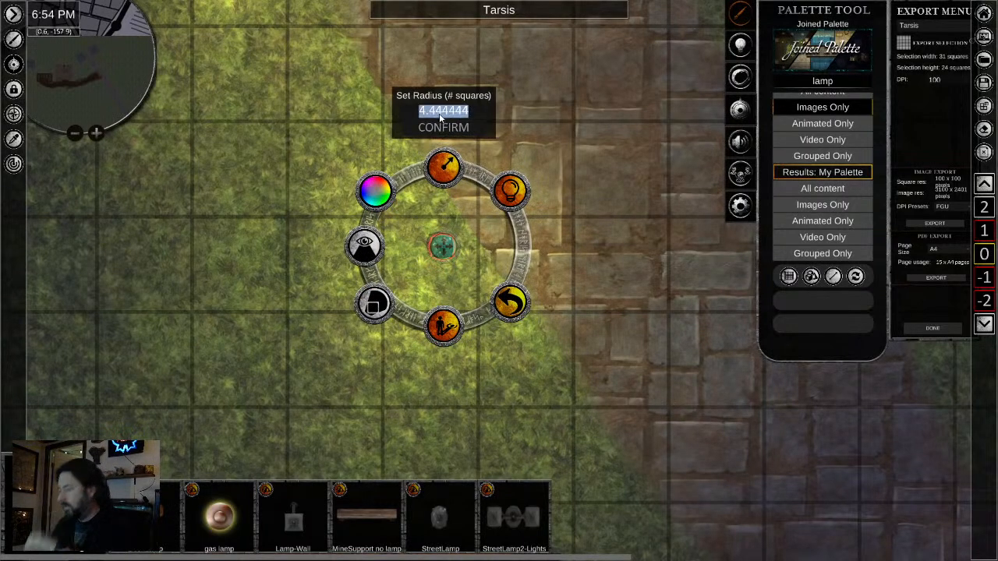
pyautogui.write('3')
pyautogui.click(375, 190)
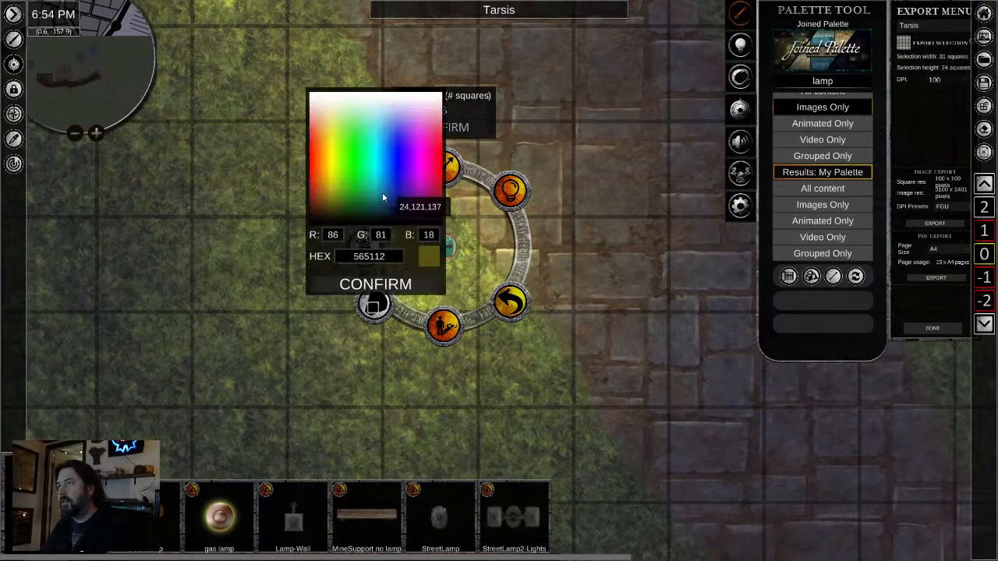
pyautogui.moveTo(380, 202); pyautogui.dragTo(335, 218)
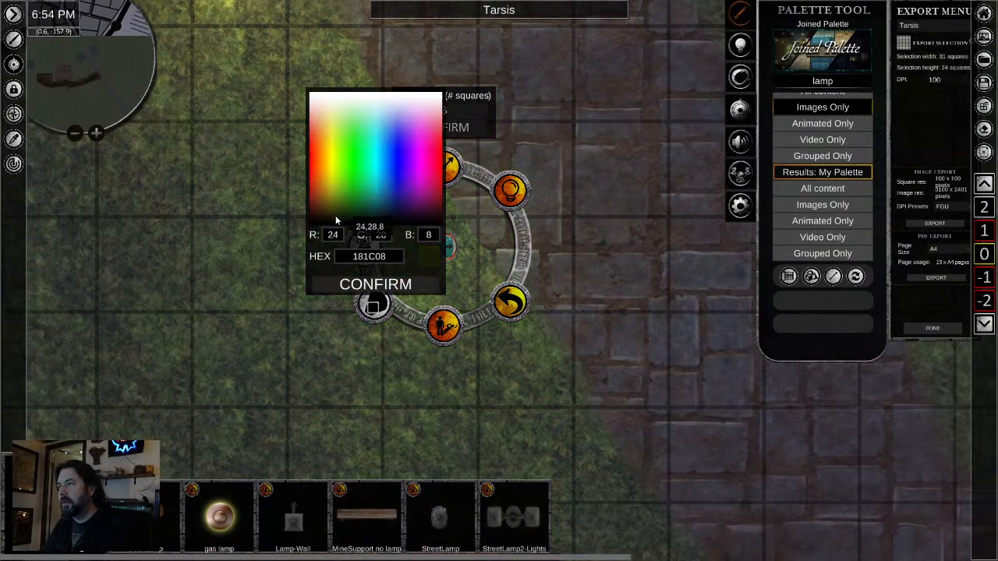
pyautogui.click(533, 381)
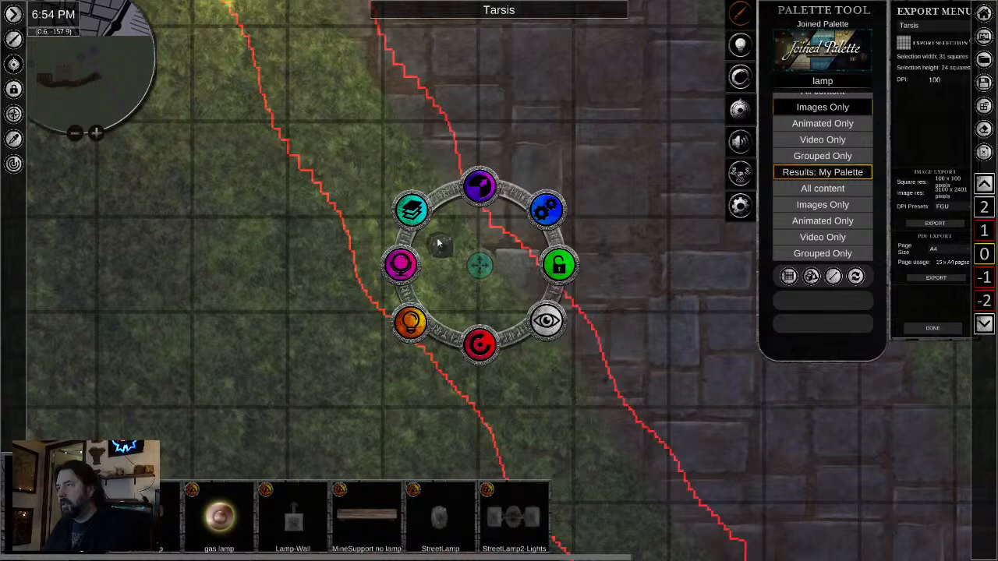
# - Copy the lit lamp and place copies at intervals southward along the stone road's western edge, past the blue-outlined building
pyautogui.click(439, 244)
pyautogui.scroll(-2, 548, 385)
pyautogui.scroll(-2, 611, 391)
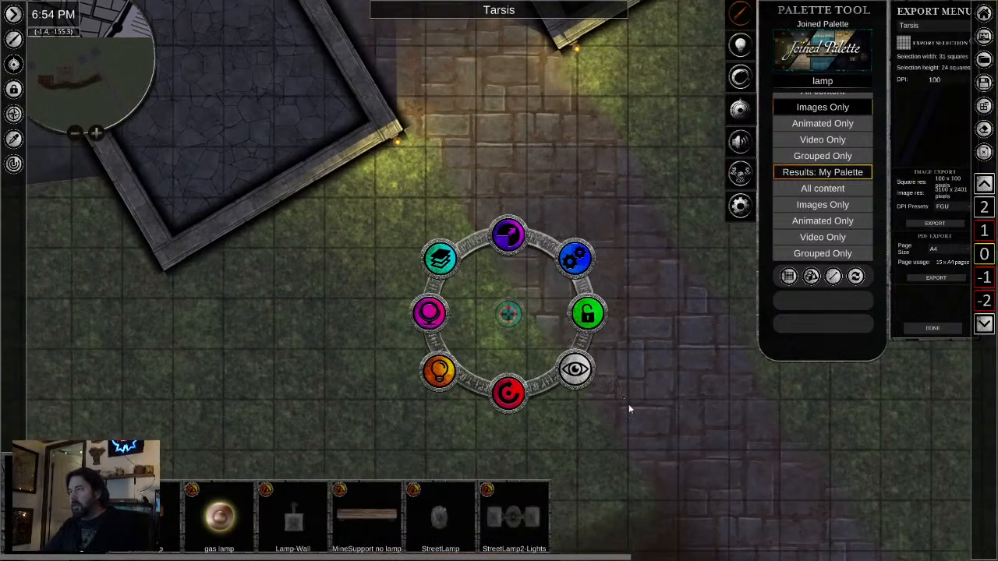
pyautogui.moveTo(633, 406); pyautogui.dragTo(561, 200)
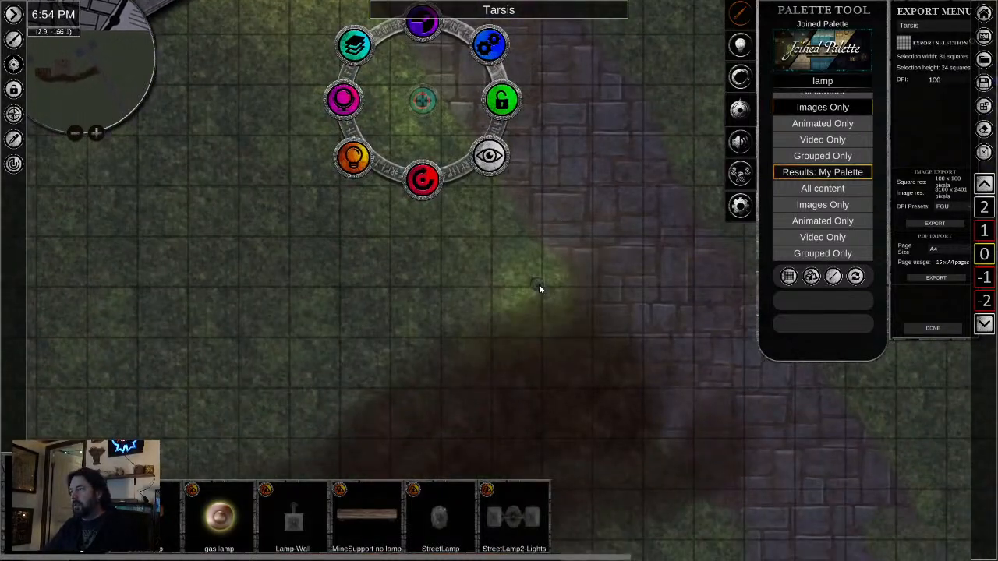
pyautogui.moveTo(639, 411); pyautogui.dragTo(455, 167)
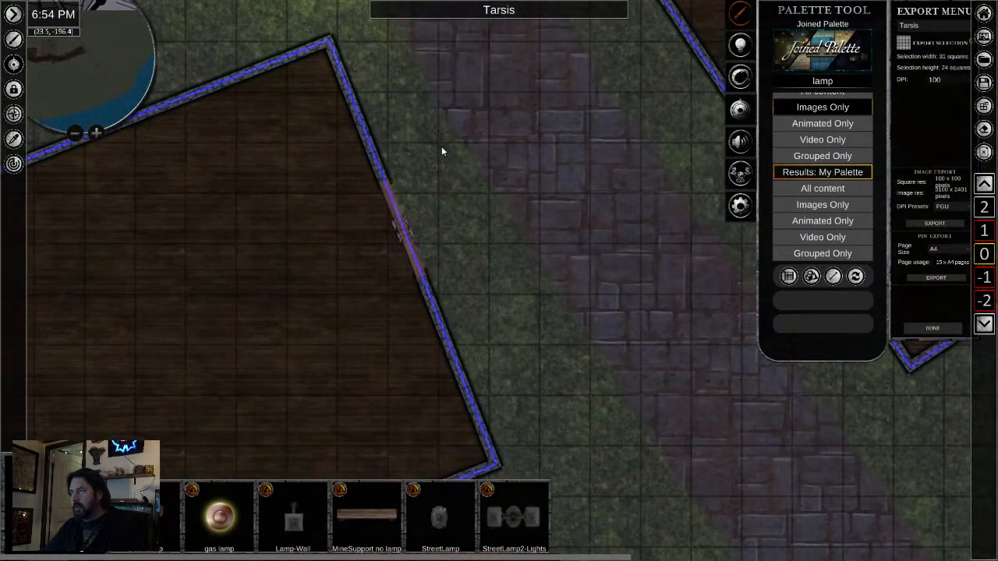
pyautogui.moveTo(561, 350); pyautogui.dragTo(508, 196)
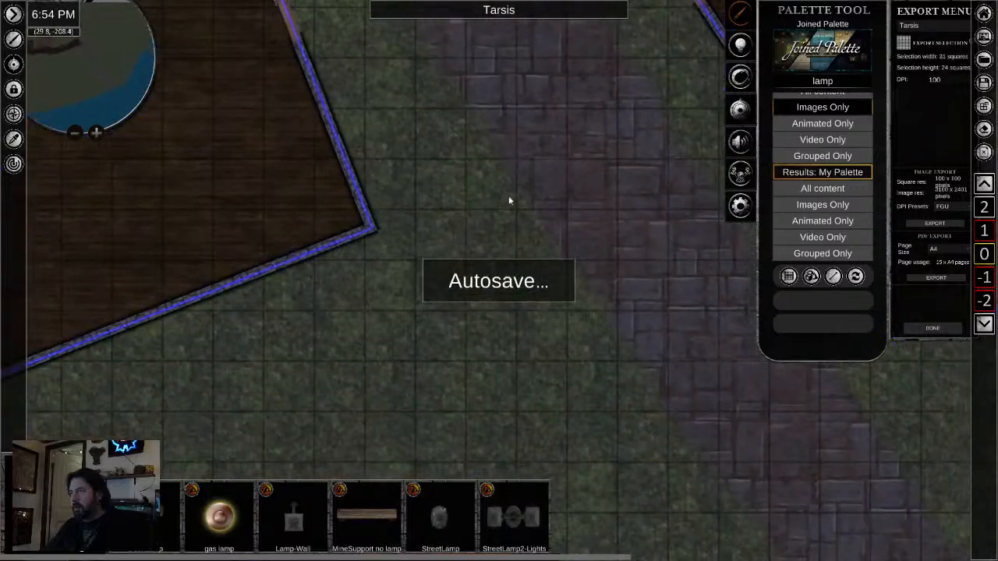
pyautogui.click(530, 234)
pyautogui.moveTo(530, 233); pyautogui.dragTo(491, 181)
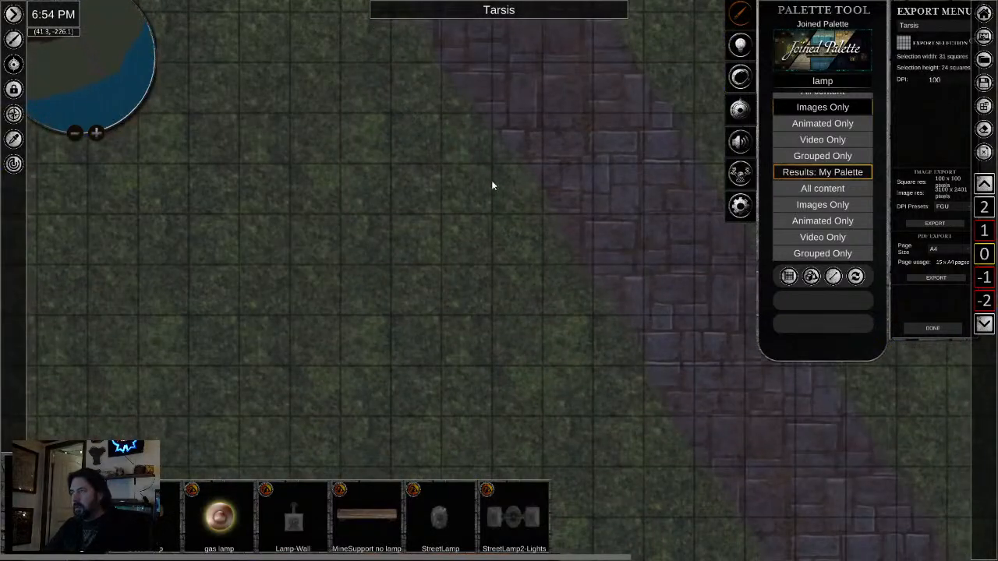
pyautogui.click(513, 174)
# - Place two more lamp copies along the road's western edge down to the shoreline and one on its eastern side at the water
pyautogui.scroll(-3, 607, 415)
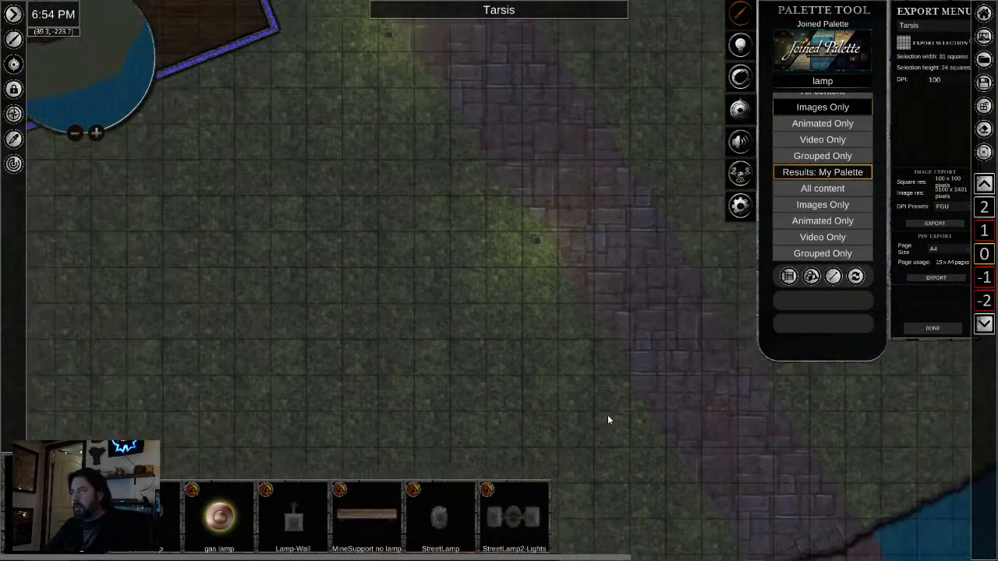
pyautogui.moveTo(620, 420); pyautogui.dragTo(576, 280)
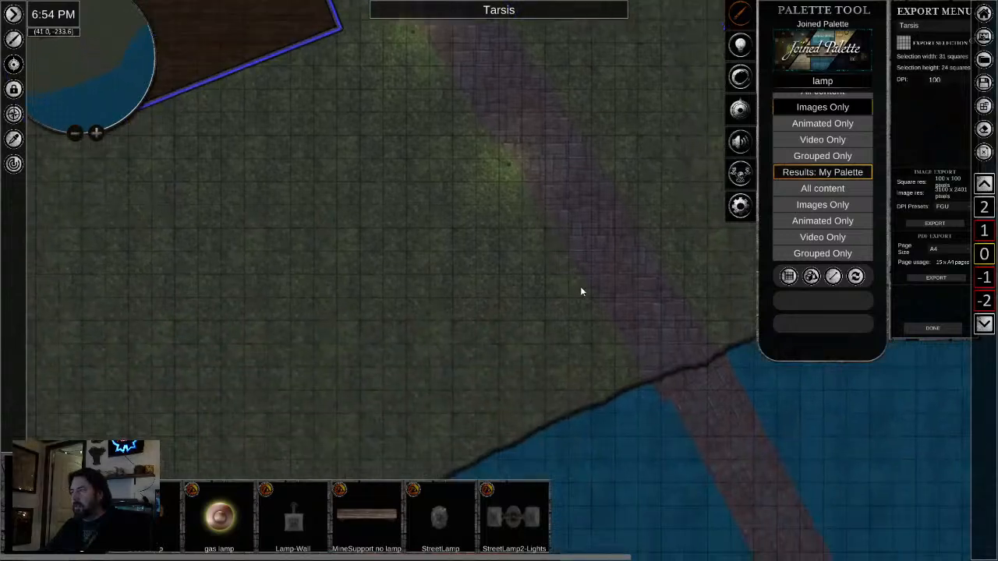
pyautogui.click(580, 292)
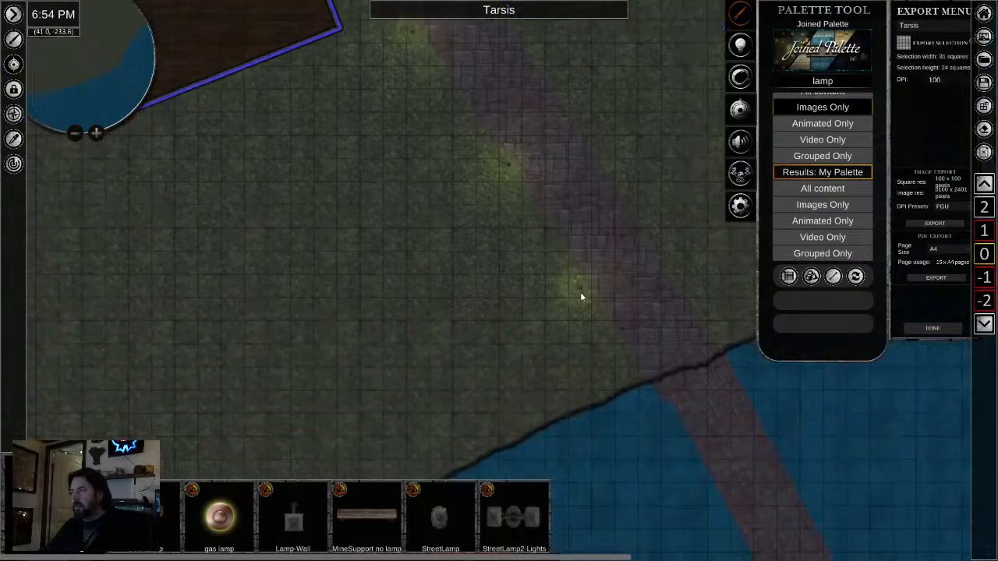
pyautogui.click(634, 376)
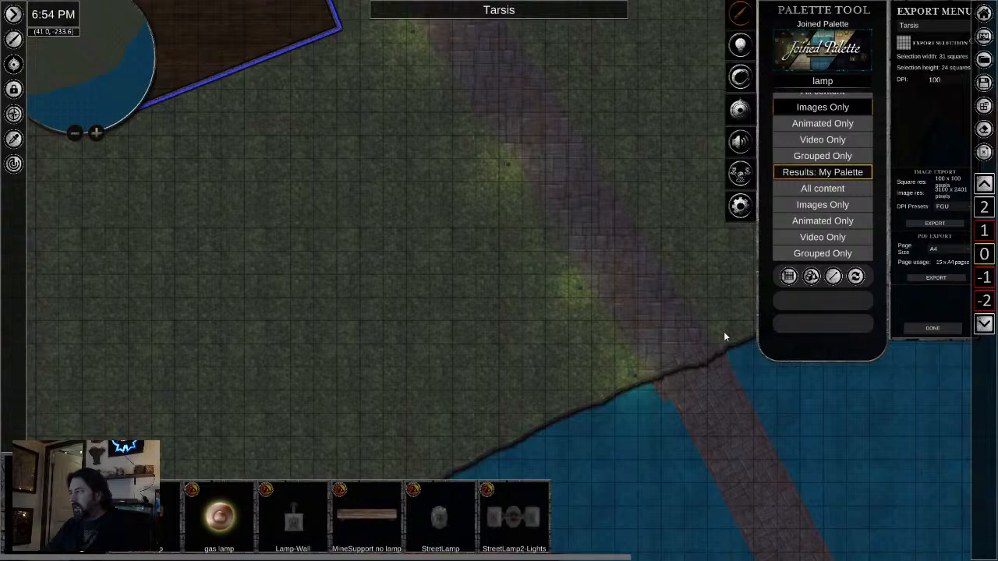
pyautogui.click(723, 336)
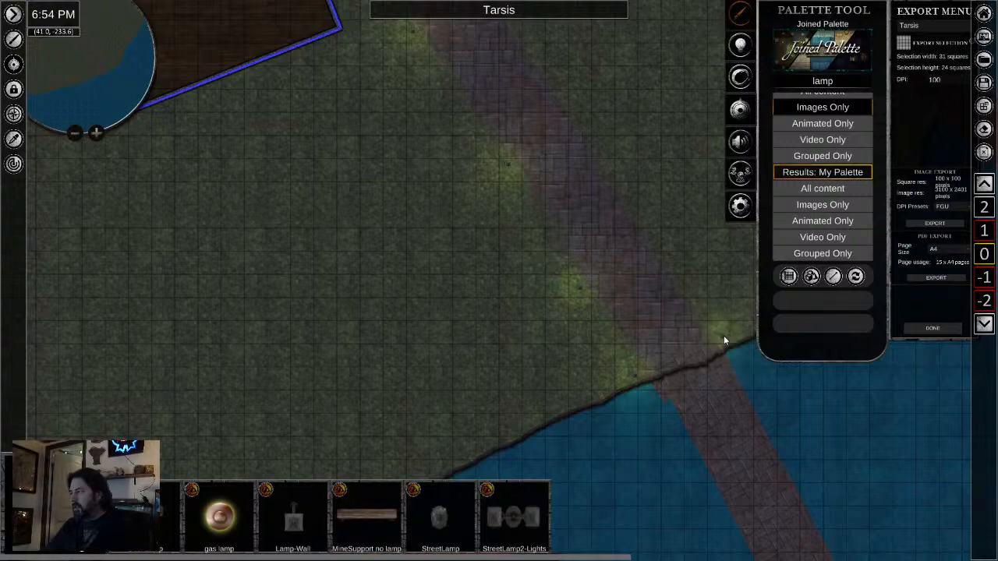
# - Examine the inn, the dirt path and the lamp-lined stone road across the map
pyautogui.scroll(-2, 315, 231)
pyautogui.moveTo(422, 285); pyautogui.dragTo(745, 514)
pyautogui.moveTo(364, 259); pyautogui.dragTo(410, 378)
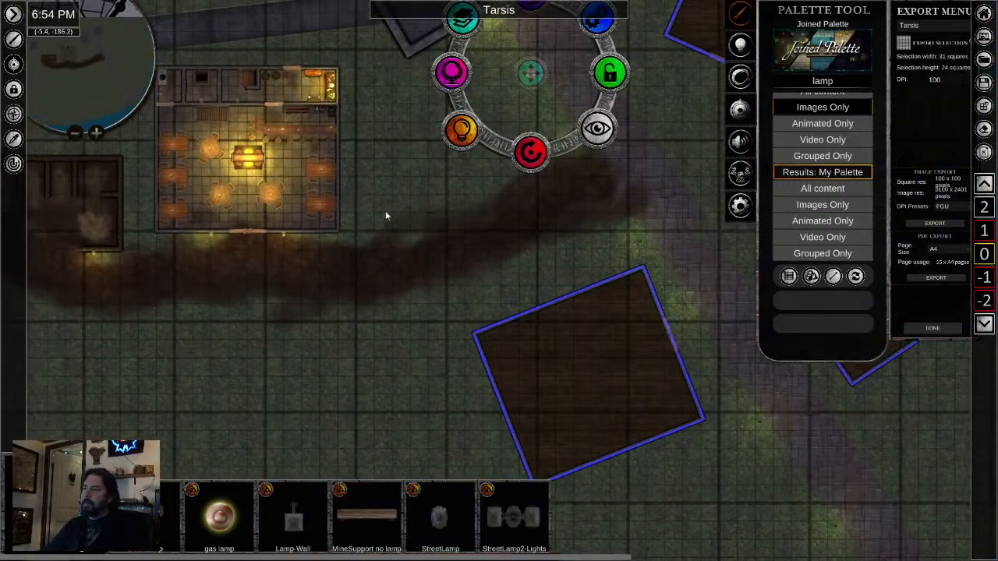
pyautogui.moveTo(344, 174); pyautogui.dragTo(569, 319)
pyautogui.scroll(-2, 606, 321)
pyautogui.scroll(2, 608, 321)
pyautogui.scroll(2, 609, 322)
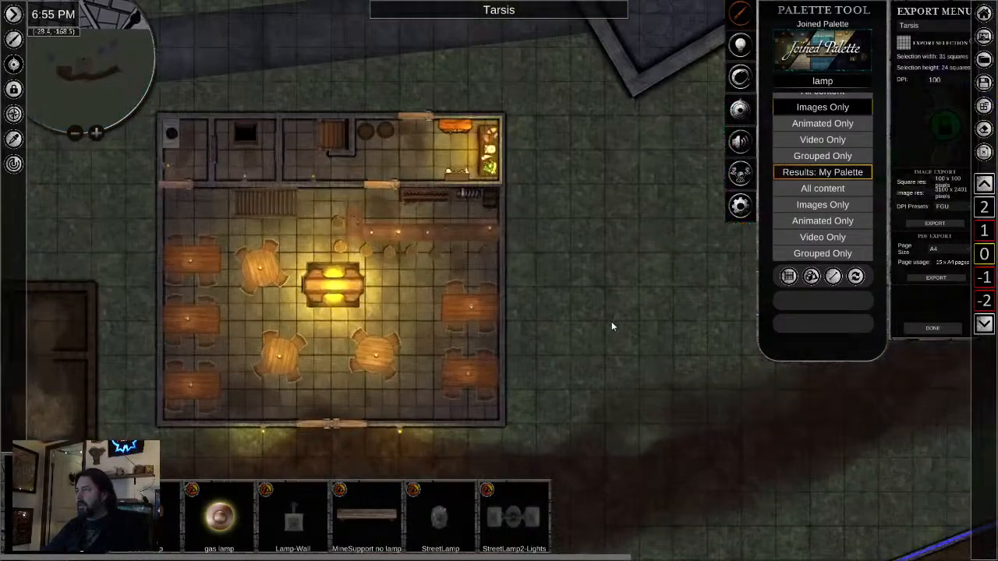
pyautogui.scroll(-1, 612, 321)
pyautogui.moveTo(611, 323); pyautogui.dragTo(454, 176)
pyautogui.scroll(-3, 458, 206)
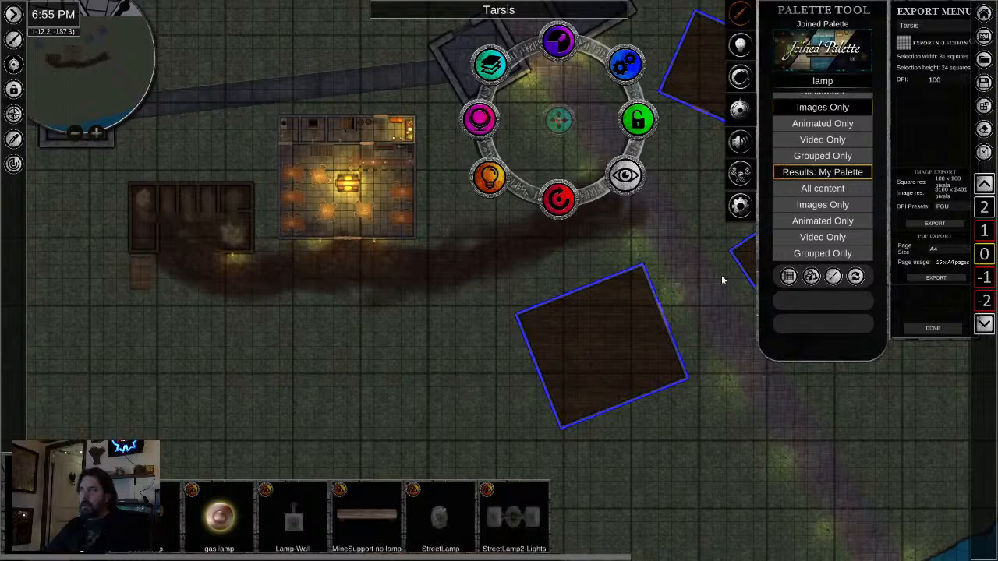
# - Clear the "lamp" palette search and show the Grass textures in the Terrain category
pyautogui.click(821, 85)
pyautogui.press('BackSpace')
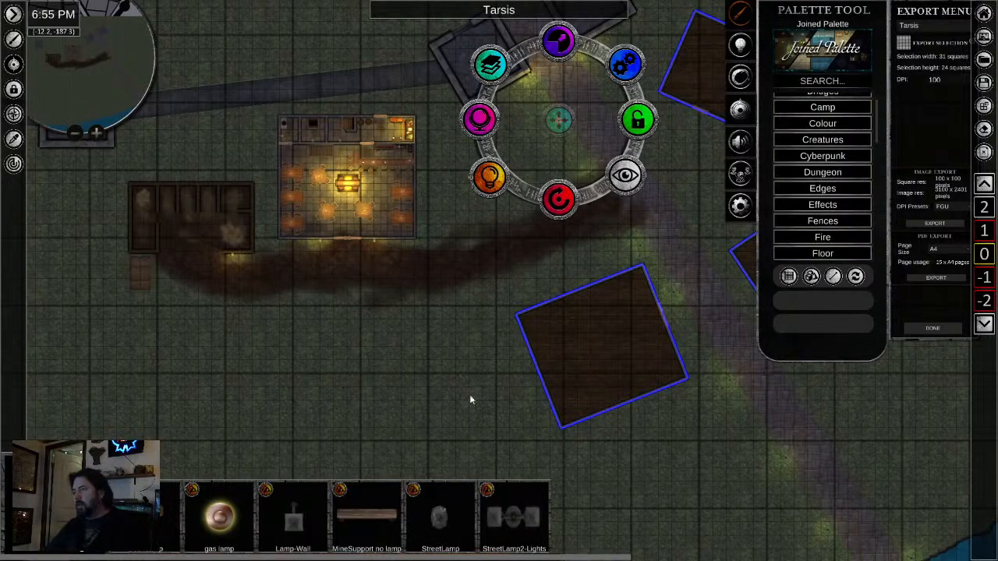
pyautogui.scroll(-3, 819, 202)
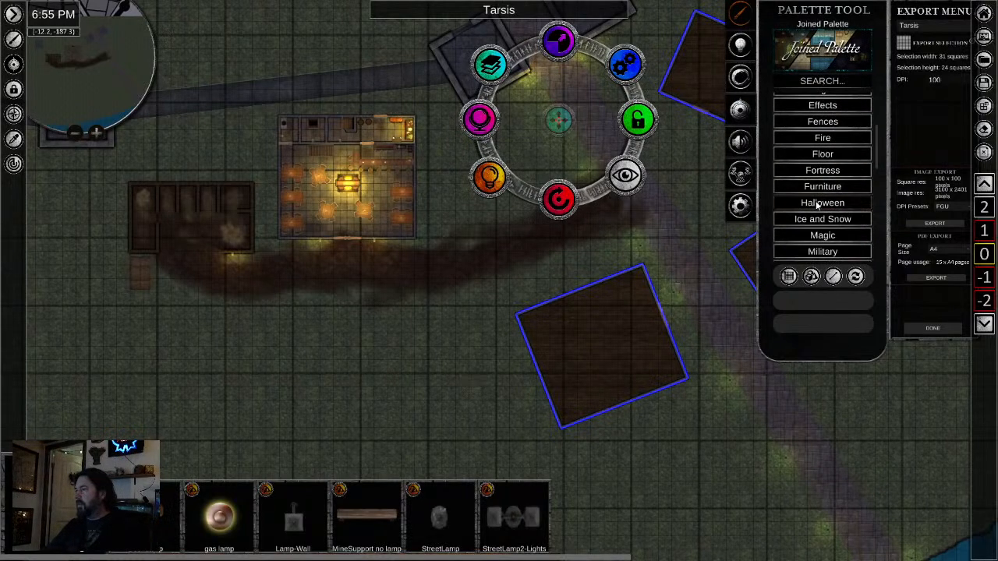
pyautogui.scroll(-5, 819, 206)
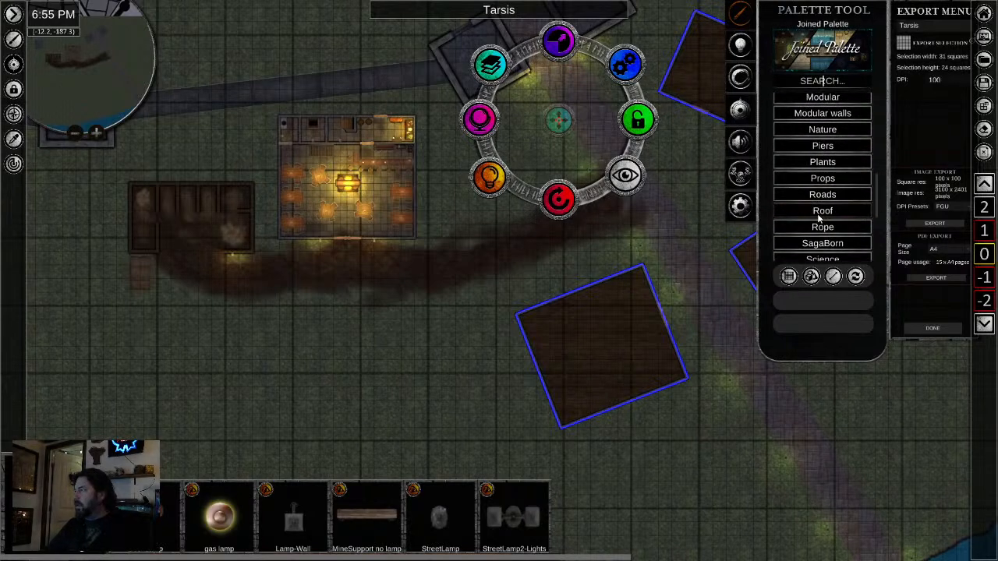
pyautogui.scroll(-5, 822, 214)
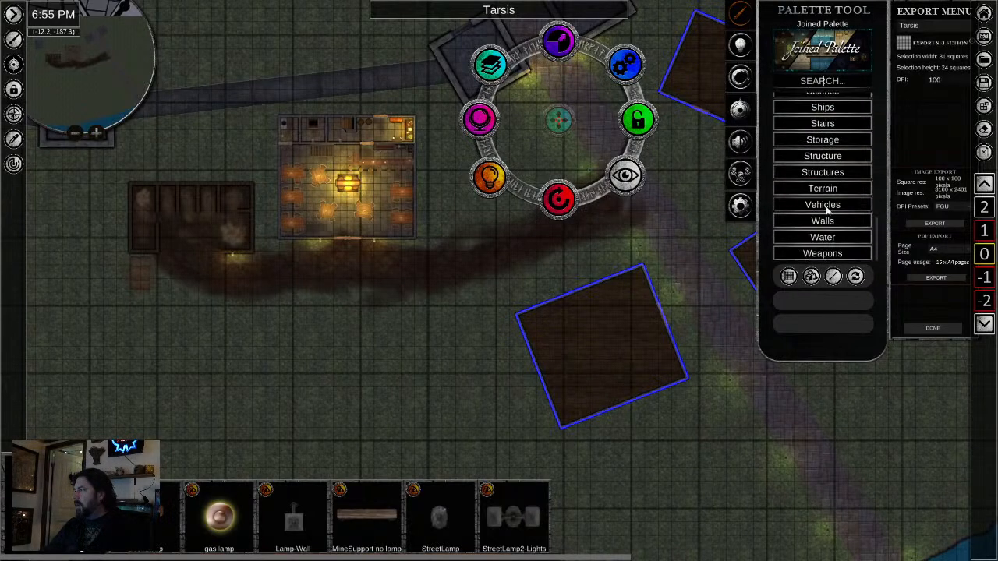
pyautogui.click(824, 187)
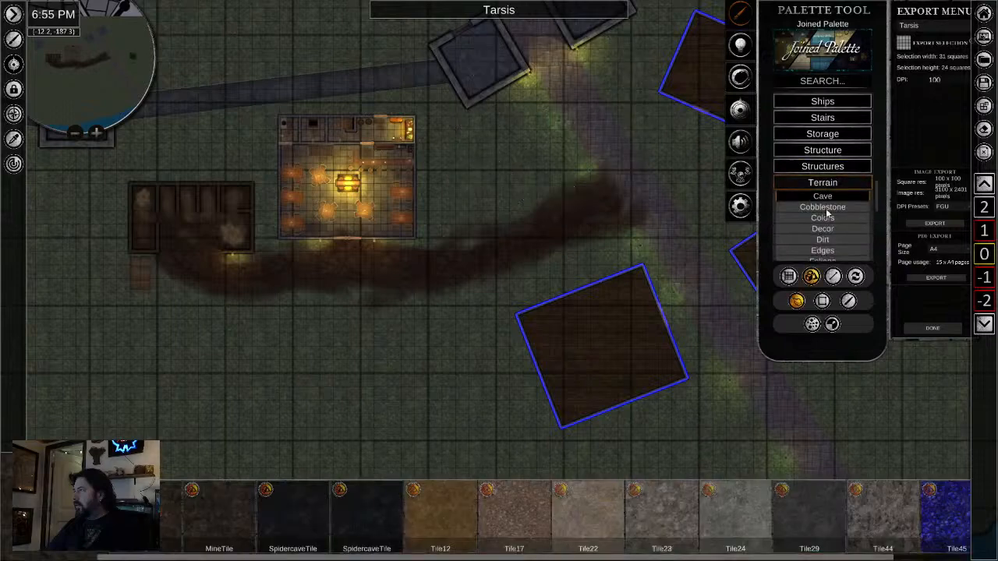
pyautogui.scroll(-3, 827, 214)
pyautogui.click(822, 189)
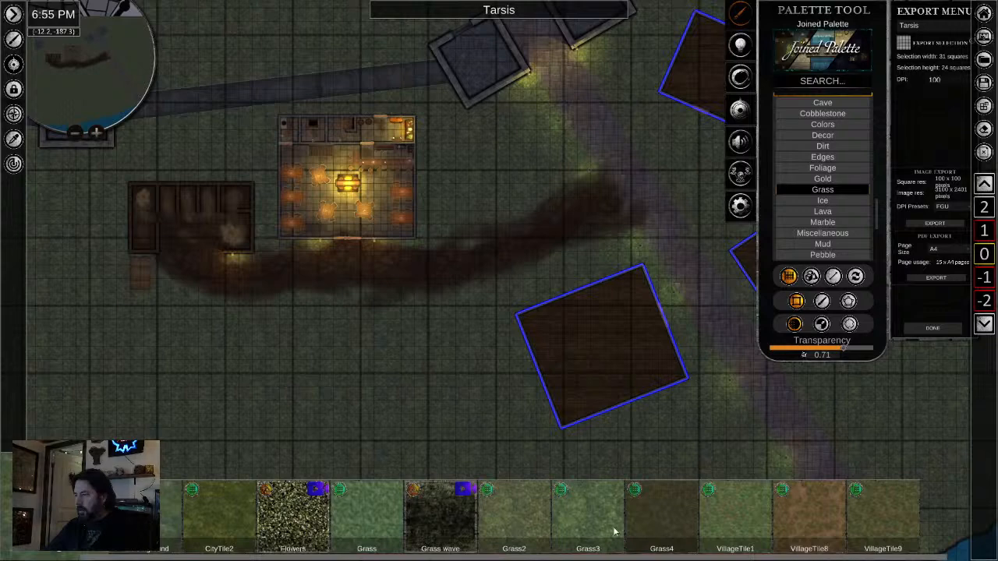
# - Paint a faint dark grass patch south of the inn with brush placement, using brush width 1.95 and transparency 0.91
pyautogui.scroll(4, 392, 379)
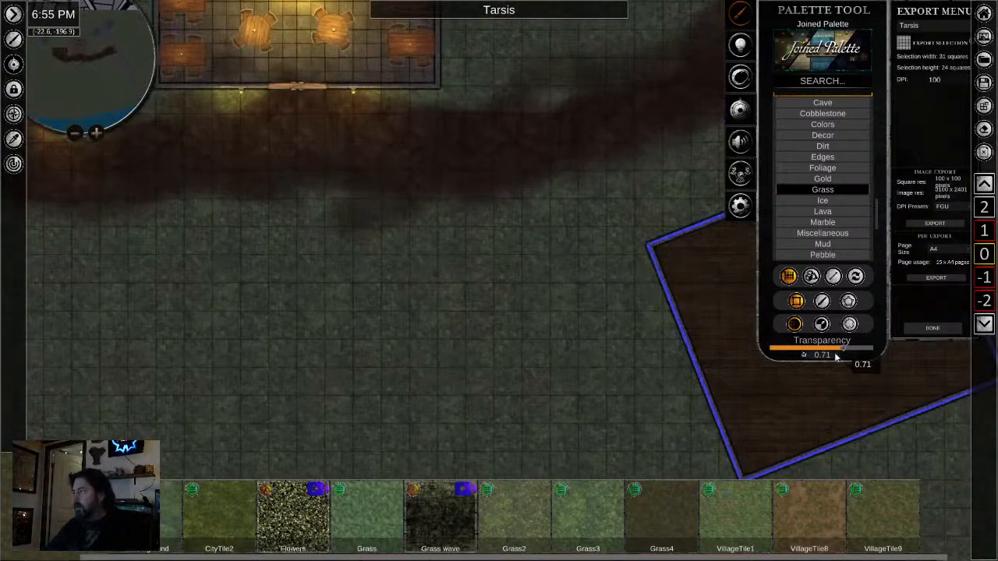
pyautogui.moveTo(835, 357); pyautogui.dragTo(680, 350)
pyautogui.moveTo(366, 296); pyautogui.dragTo(464, 389)
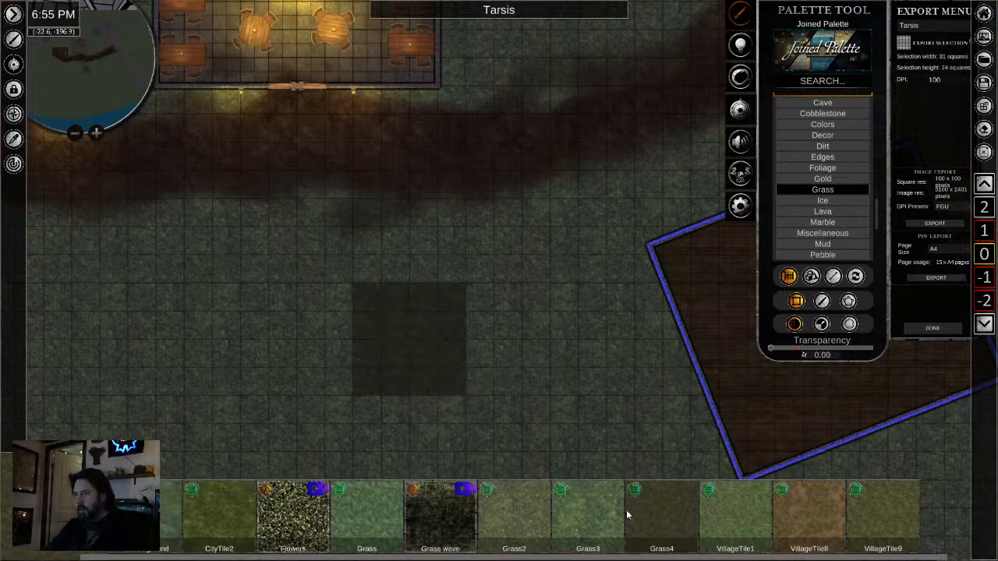
pyautogui.click(822, 302)
pyautogui.moveTo(826, 349); pyautogui.dragTo(874, 350)
pyautogui.click(794, 325)
pyautogui.moveTo(772, 350); pyautogui.dragTo(865, 351)
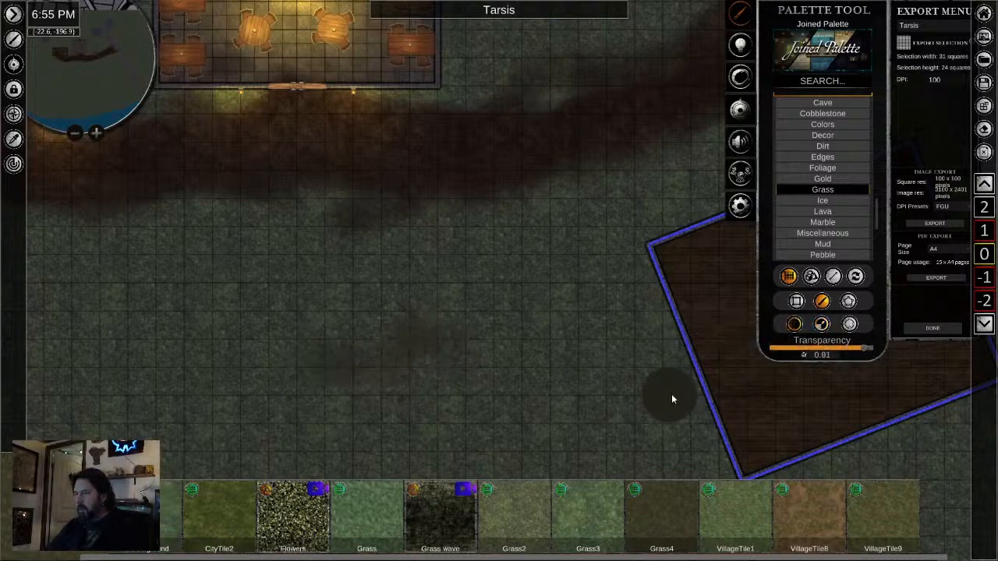
pyautogui.click(852, 349)
pyautogui.click(848, 328)
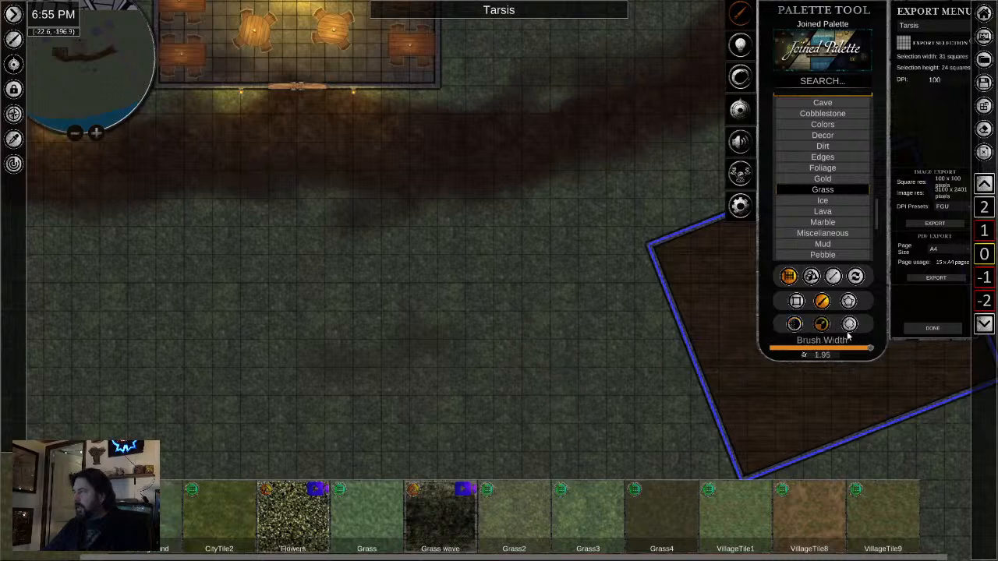
# - Draw an irregular seven-point polygon of dark grass on the lawn between the inn and the stone road
pyautogui.scroll(-3, 442, 353)
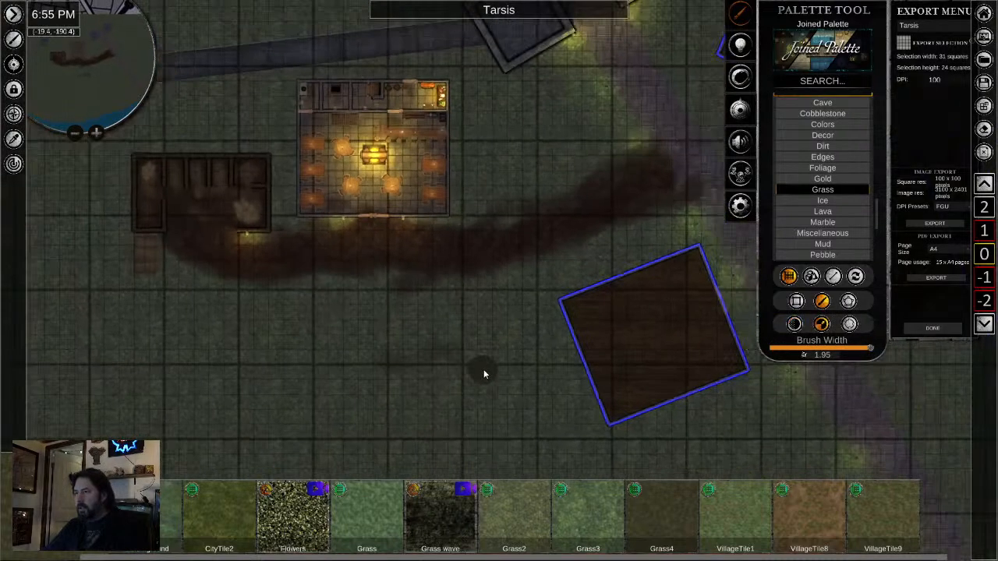
pyautogui.scroll(3, 483, 373)
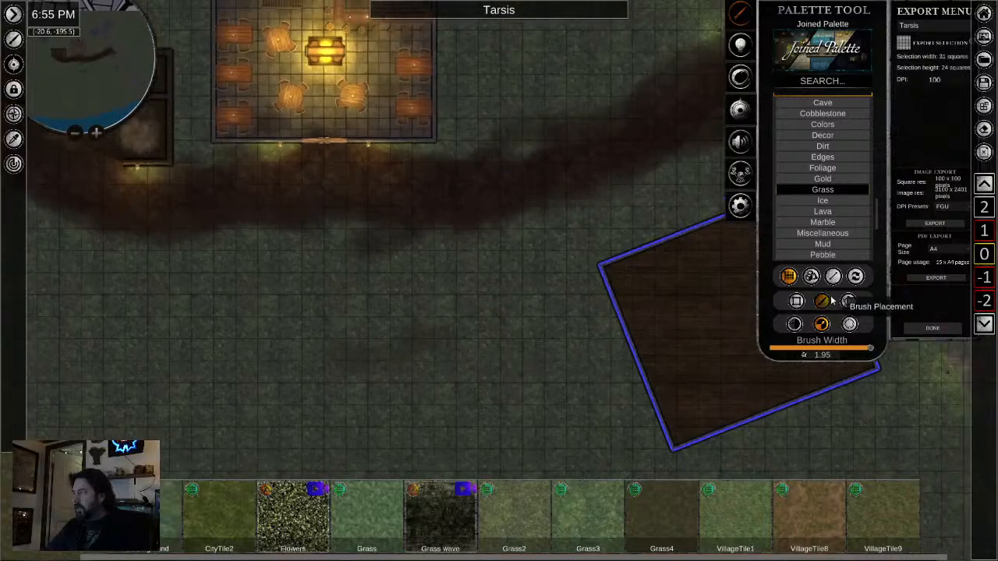
pyautogui.moveTo(485, 184); pyautogui.dragTo(426, 420)
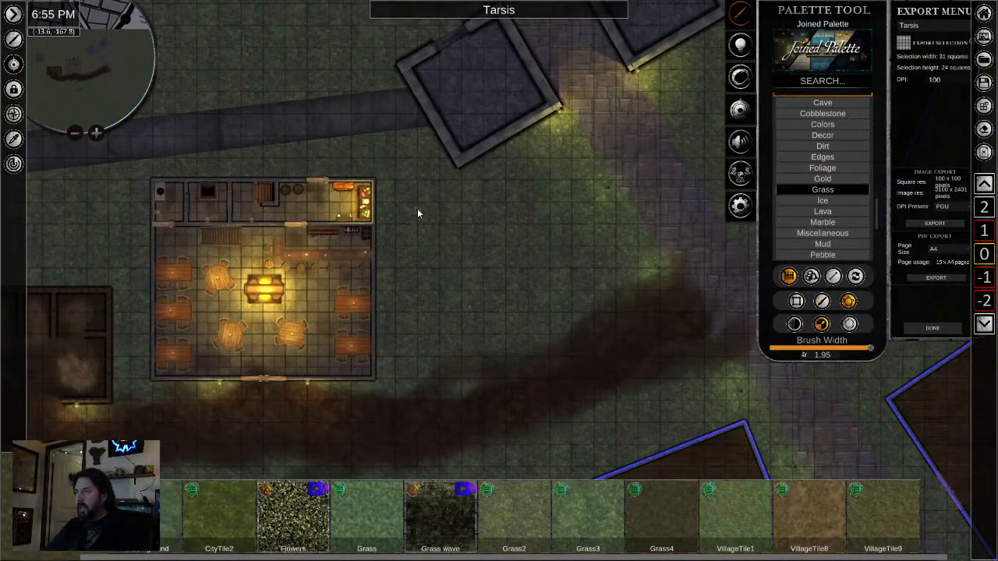
pyautogui.click(394, 273)
pyautogui.click(434, 299)
pyautogui.click(538, 280)
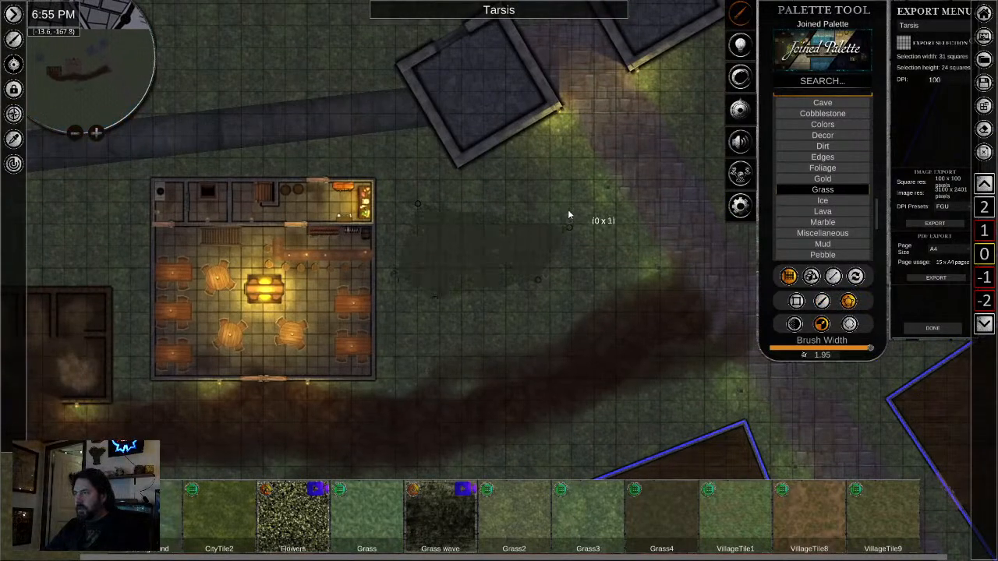
pyautogui.click(569, 227)
pyautogui.click(553, 180)
pyautogui.click(470, 208)
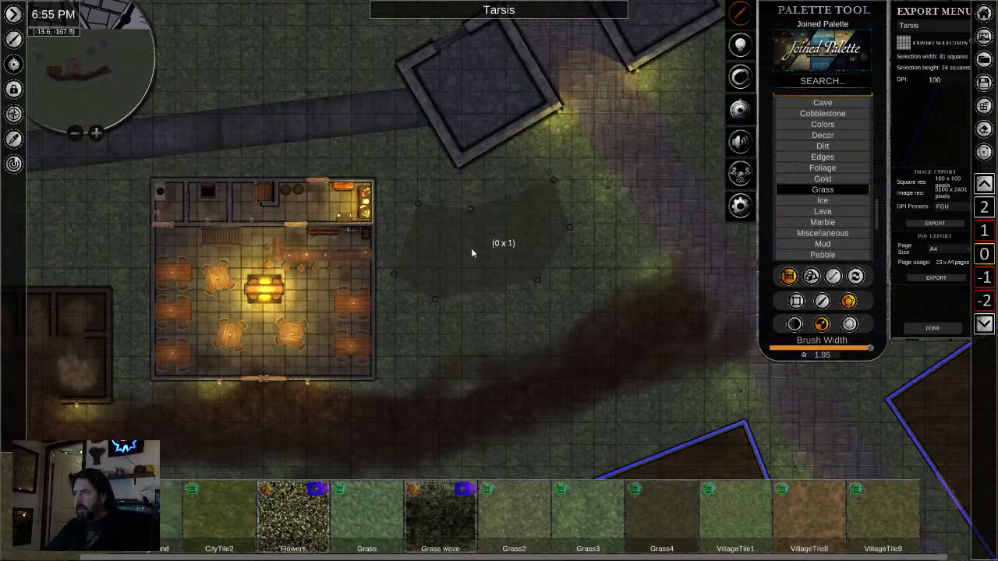
pyautogui.rightClick(471, 280)
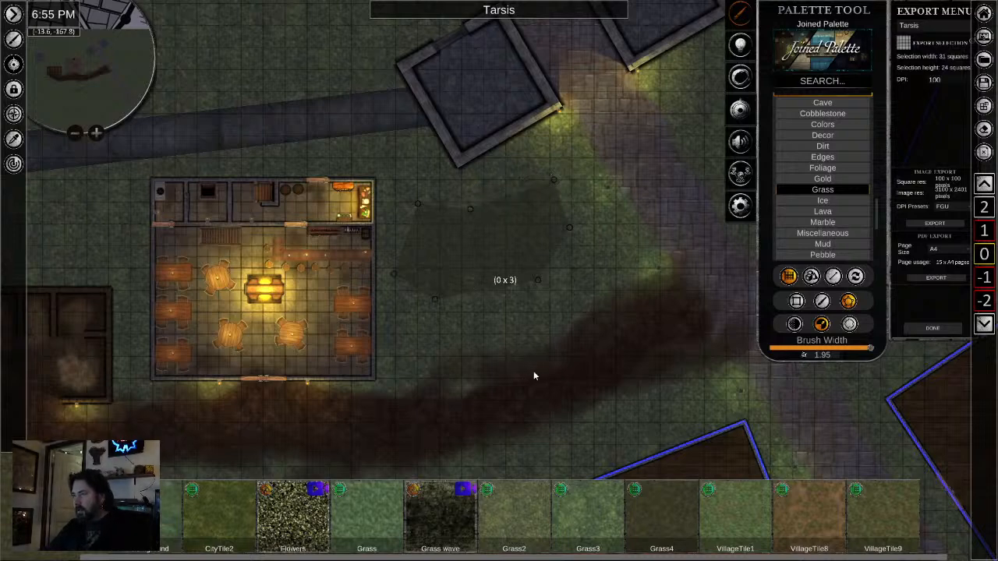
# - Lower the opacity of the dark grass polygon between the inn and the stone road to about 43
pyautogui.scroll(2, 468, 256)
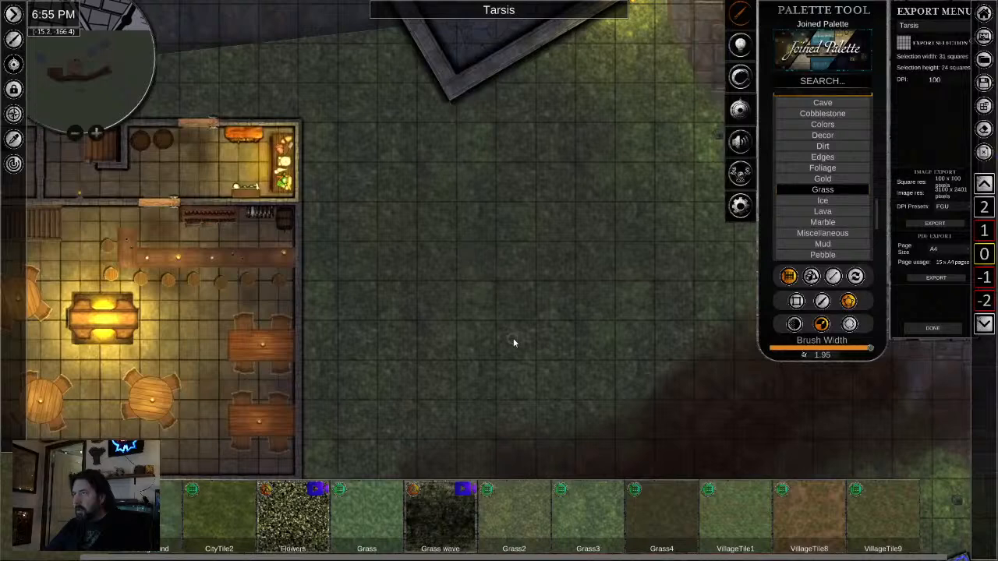
pyautogui.scroll(-1, 514, 342)
pyautogui.rightClick(491, 263)
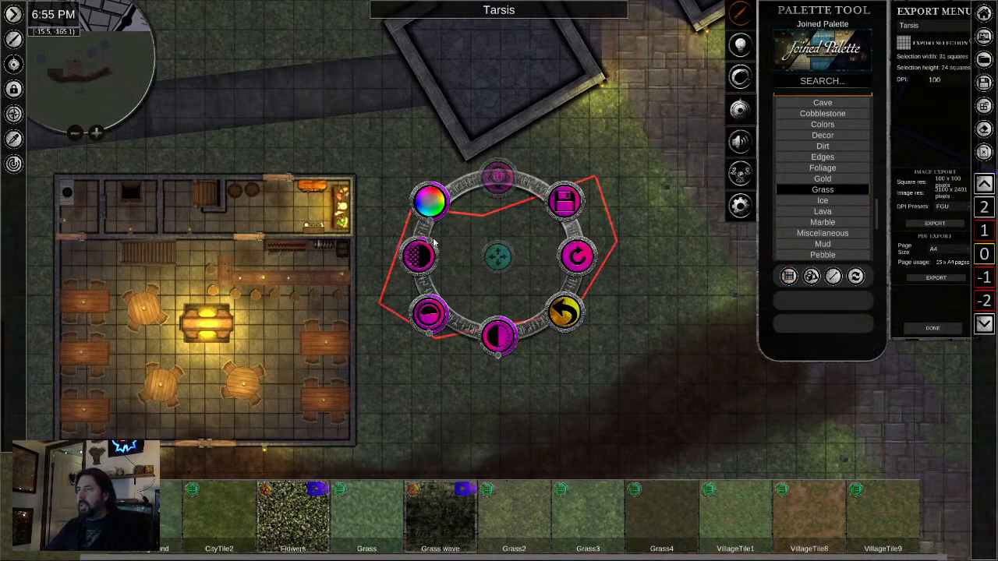
pyautogui.click(436, 243)
pyautogui.rightClick(497, 257)
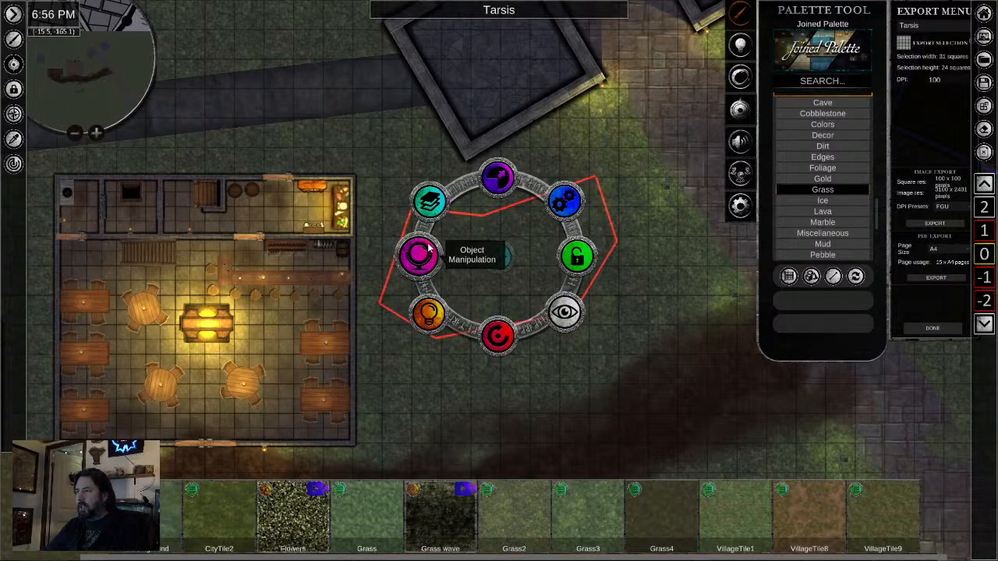
pyautogui.moveTo(435, 247); pyautogui.dragTo(428, 276)
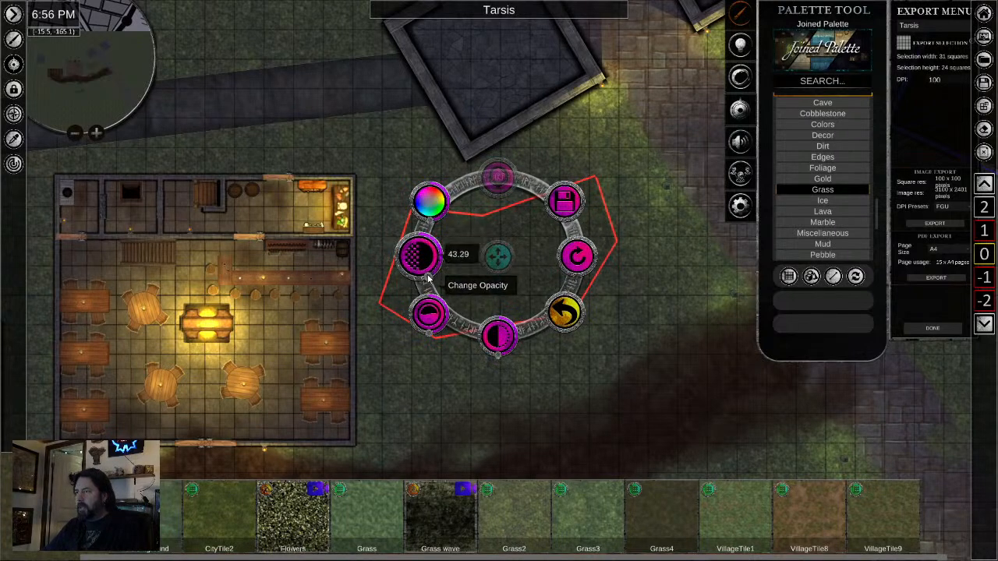
pyautogui.rightClick(572, 374)
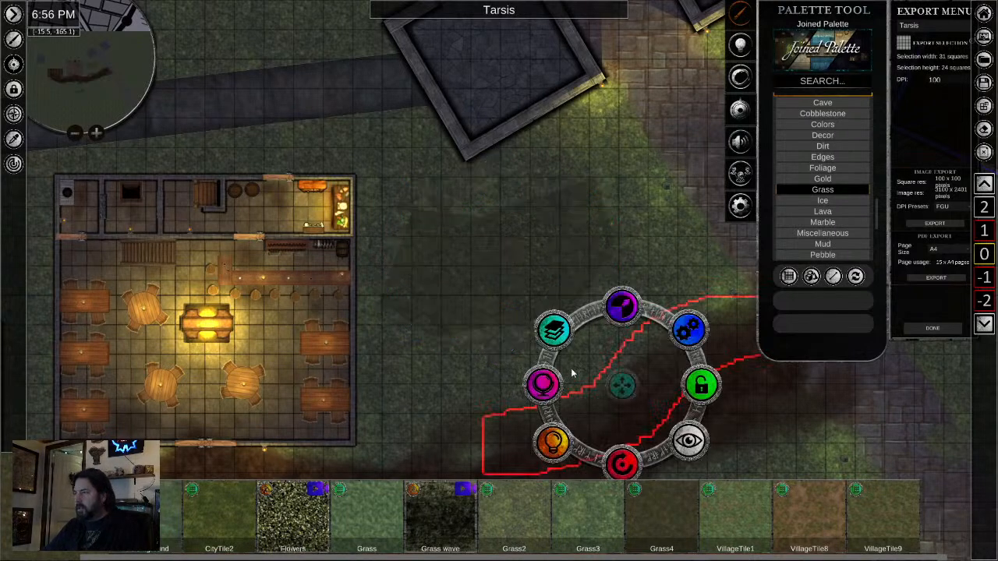
# - Try painting dark grass over the polygon between the inn and the stone road with brush placement at width 1.95
pyautogui.click(462, 370)
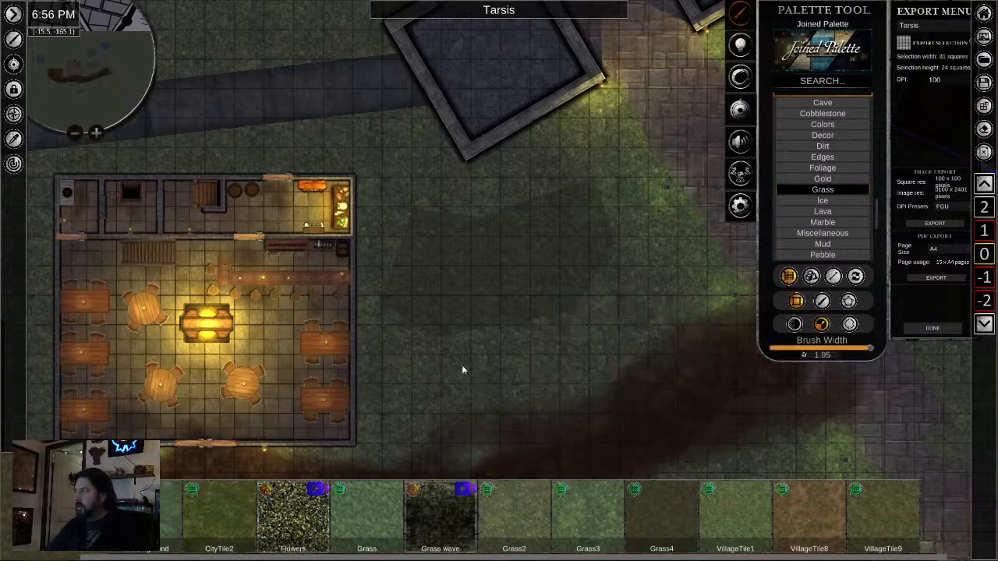
pyautogui.click(821, 302)
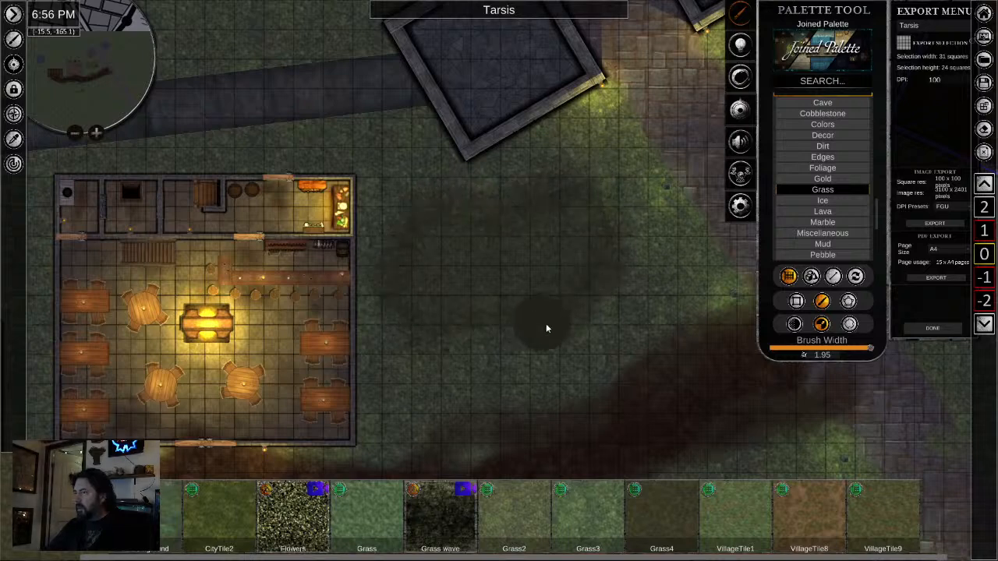
pyautogui.scroll(-3, 481, 360)
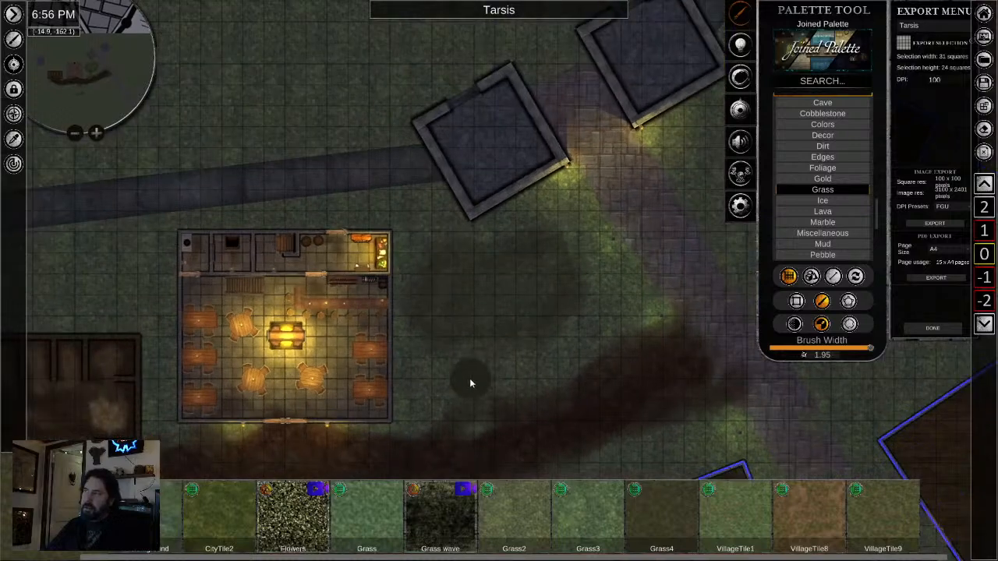
# - Delete the brushed dark grass and the polygon between the inn and the stone road
pyautogui.scroll(3, 527, 363)
pyautogui.rightClick(495, 291)
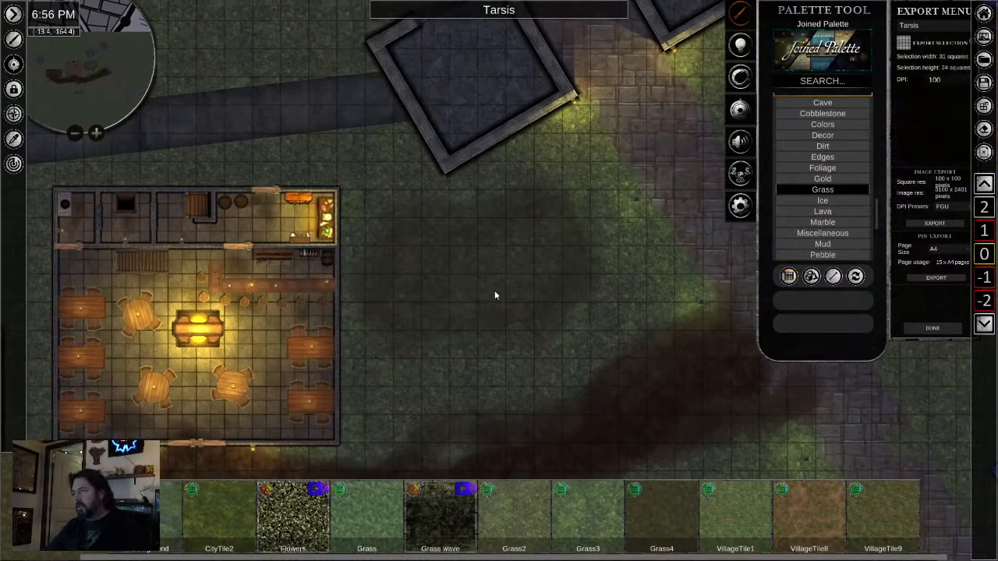
pyautogui.click(494, 291)
pyautogui.press('Delete')
pyautogui.click(484, 271)
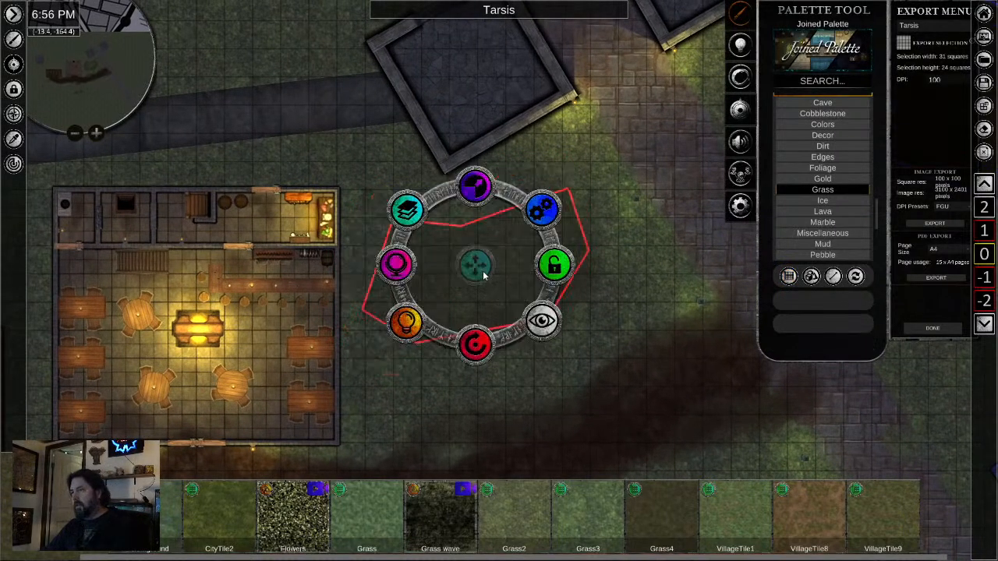
pyautogui.press('Delete')
# - Sample the existing ground texture with the eyedropper and paint a grass patch southwest of the inn with brush placement at width 1.85
pyautogui.scroll(-1, 500, 385)
pyautogui.moveTo(499, 380); pyautogui.dragTo(501, 216)
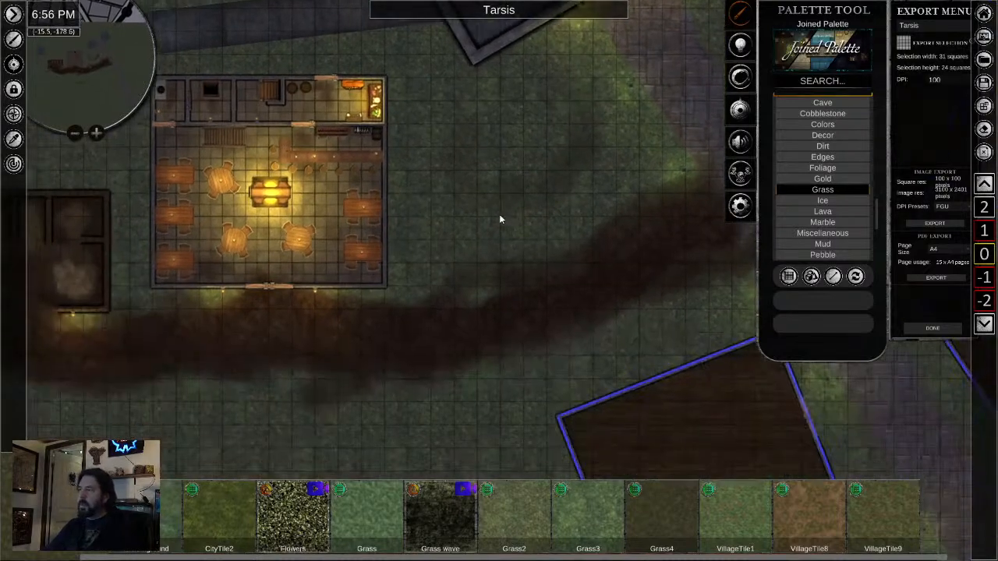
pyautogui.scroll(-2, 460, 367)
pyautogui.moveTo(460, 367); pyautogui.dragTo(514, 179)
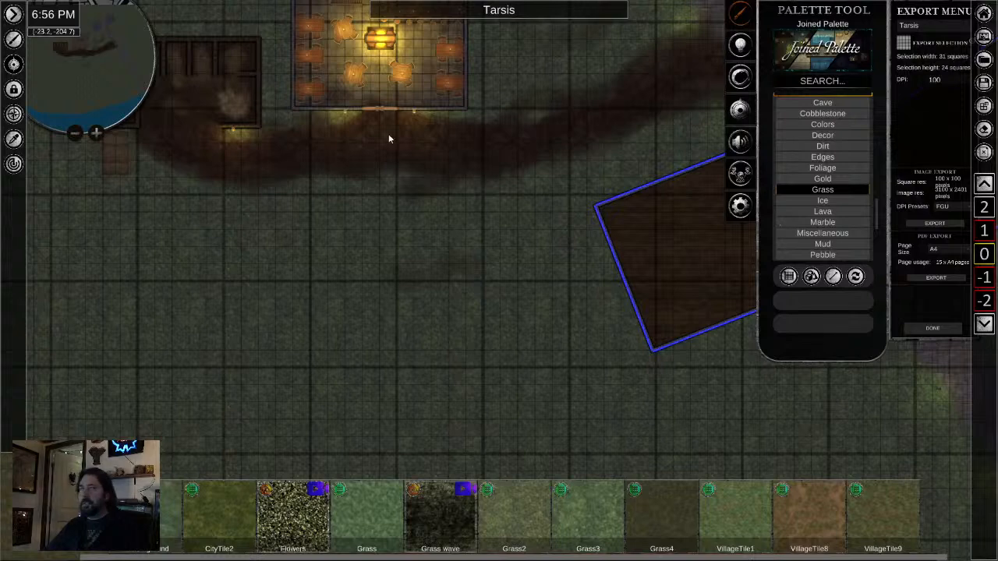
pyautogui.click(13, 139)
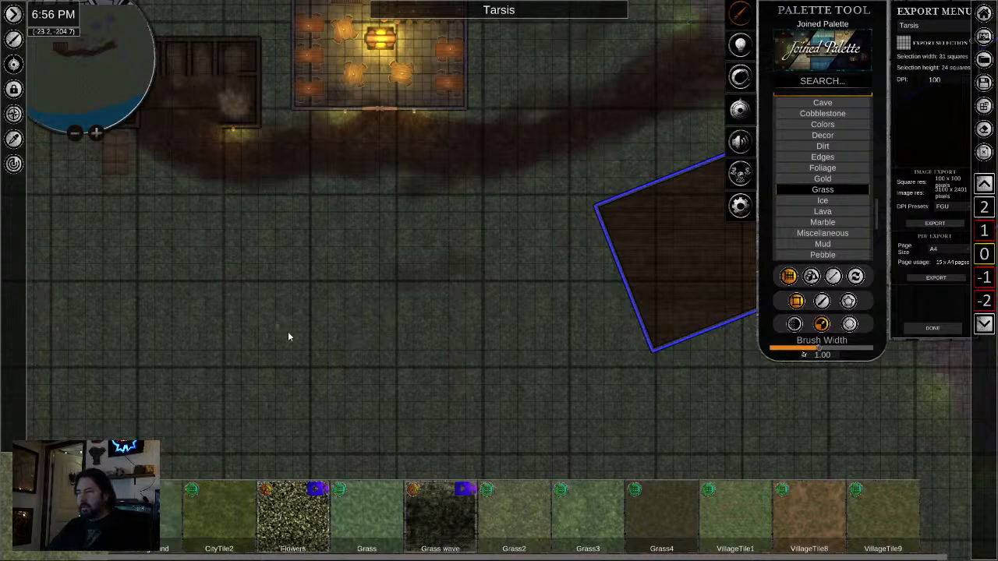
pyautogui.click(821, 302)
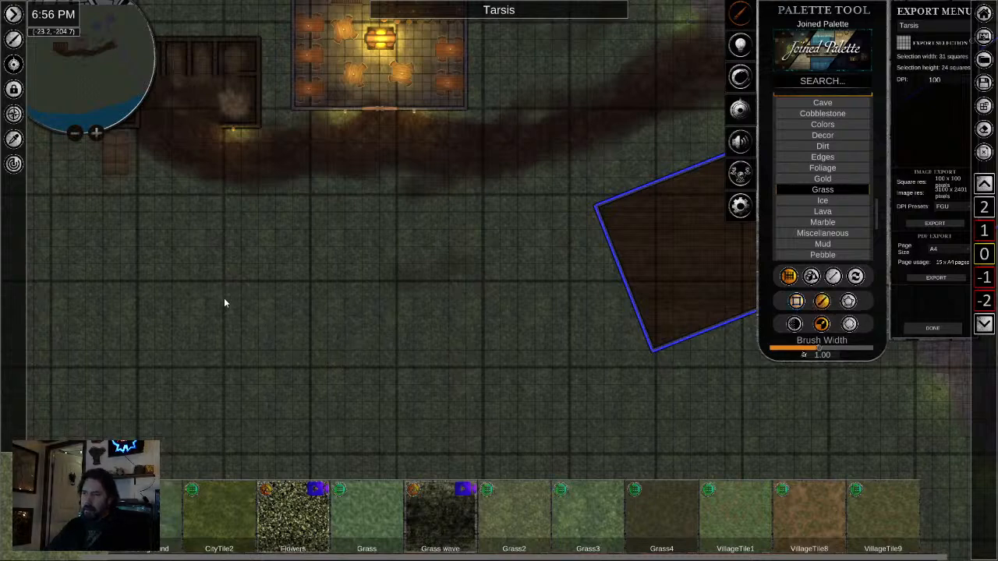
pyautogui.moveTo(818, 348); pyautogui.dragTo(865, 350)
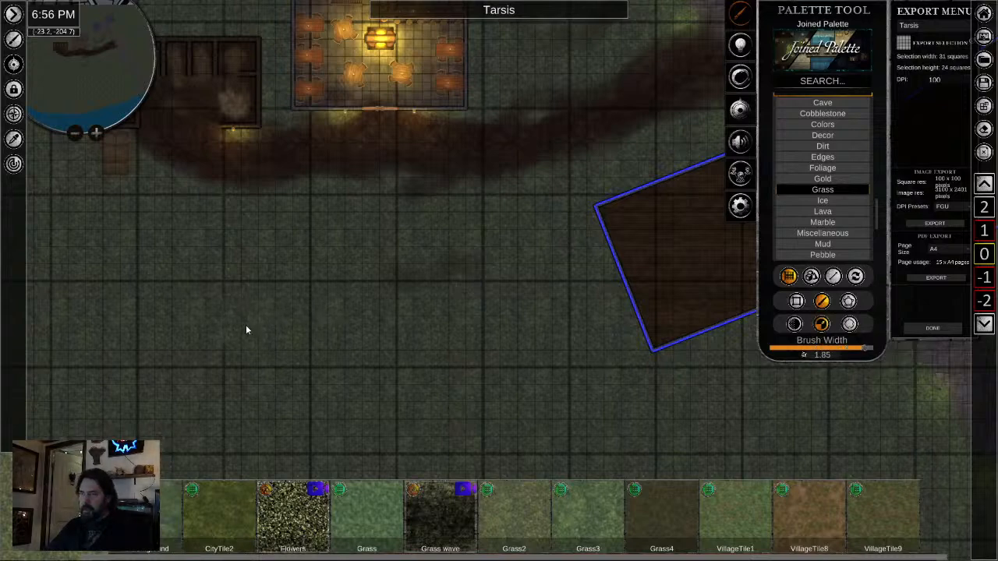
pyautogui.scroll(5, 157, 313)
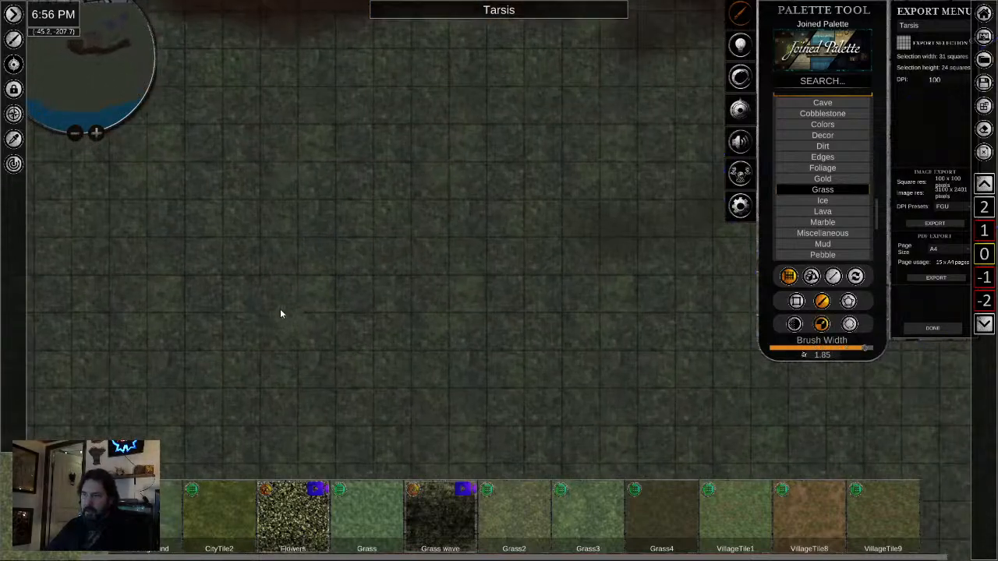
# - Adjust the brightness and saturation of the new grass patch southwest of the inn to give it a greener tint
pyautogui.rightClick(279, 314)
pyautogui.click(277, 316)
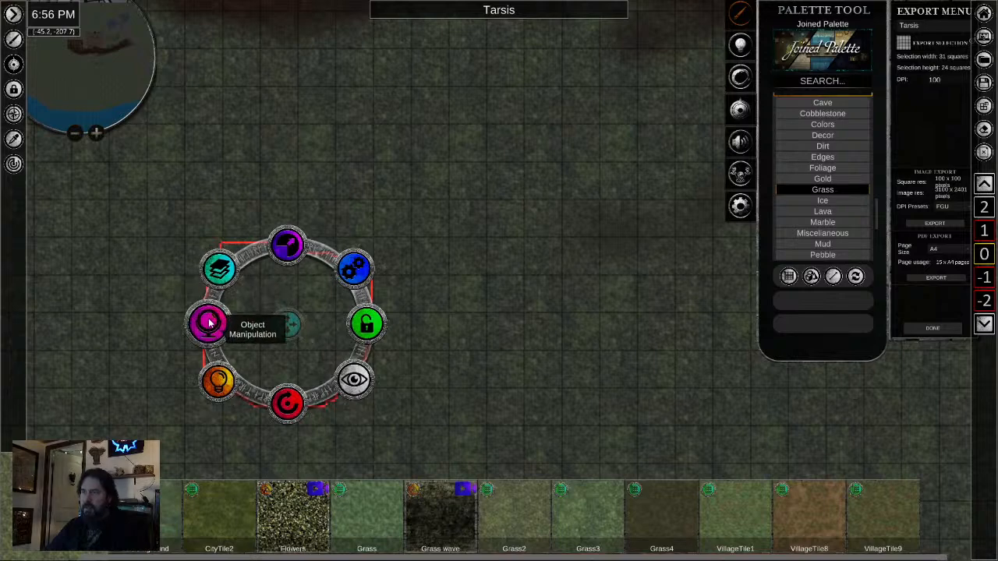
pyautogui.click(208, 324)
pyautogui.moveTo(288, 425); pyautogui.dragTo(296, 428)
pyautogui.click(475, 364)
pyautogui.click(297, 345)
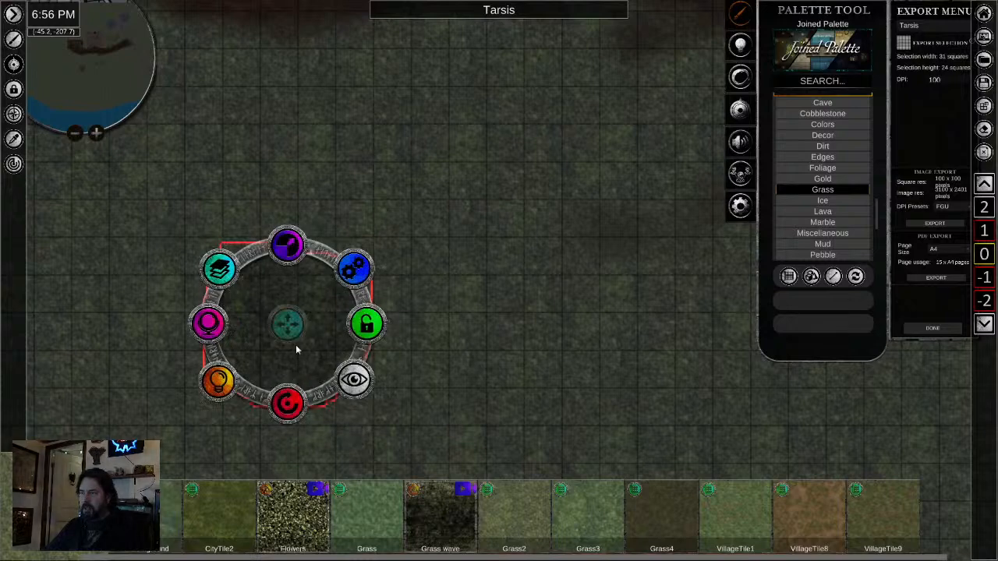
pyautogui.click(206, 327)
pyautogui.moveTo(291, 407); pyautogui.dragTo(290, 427)
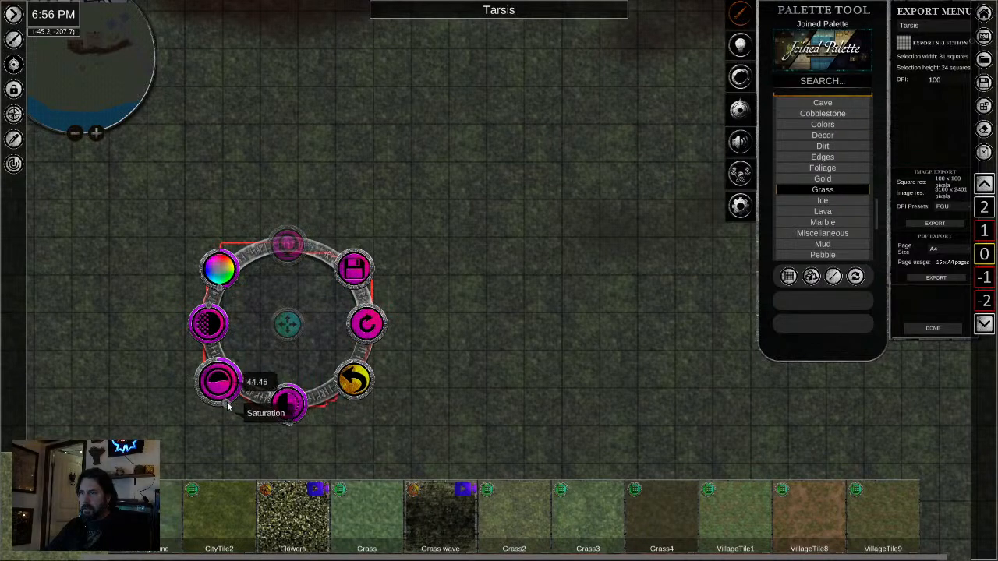
pyautogui.moveTo(229, 405); pyautogui.dragTo(216, 405)
pyautogui.click(555, 389)
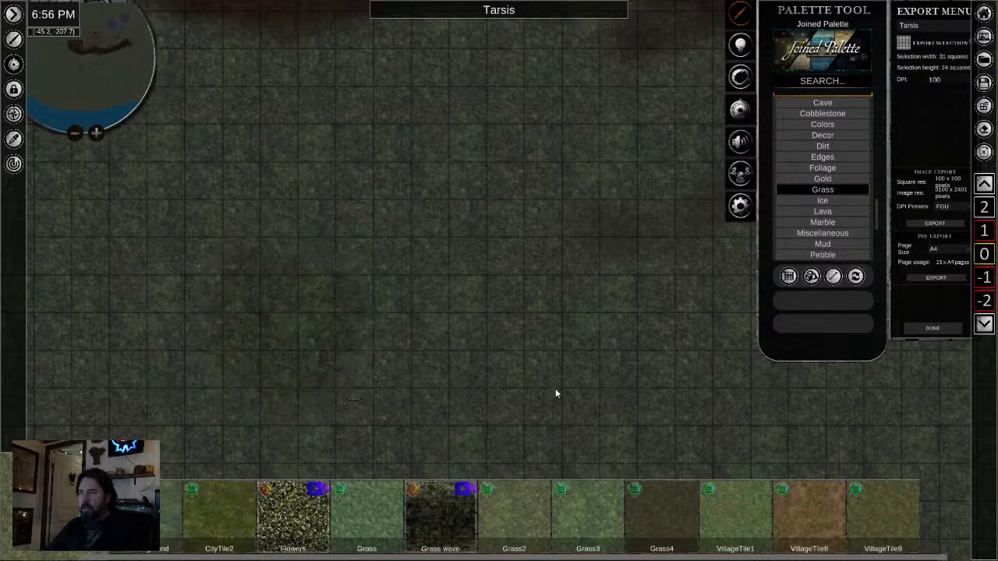
pyautogui.click(308, 333)
pyautogui.click(13, 142)
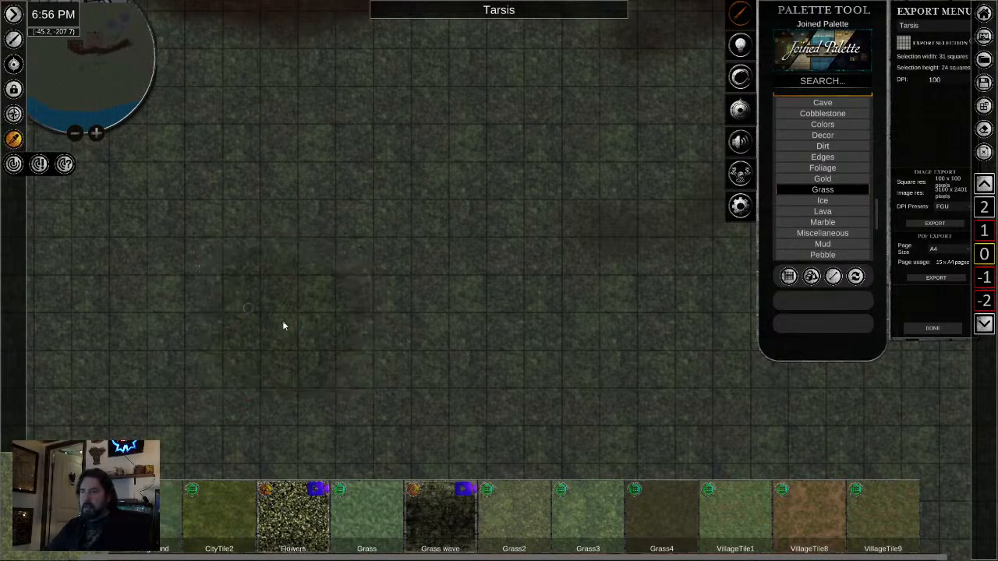
pyautogui.click(301, 334)
pyautogui.click(821, 303)
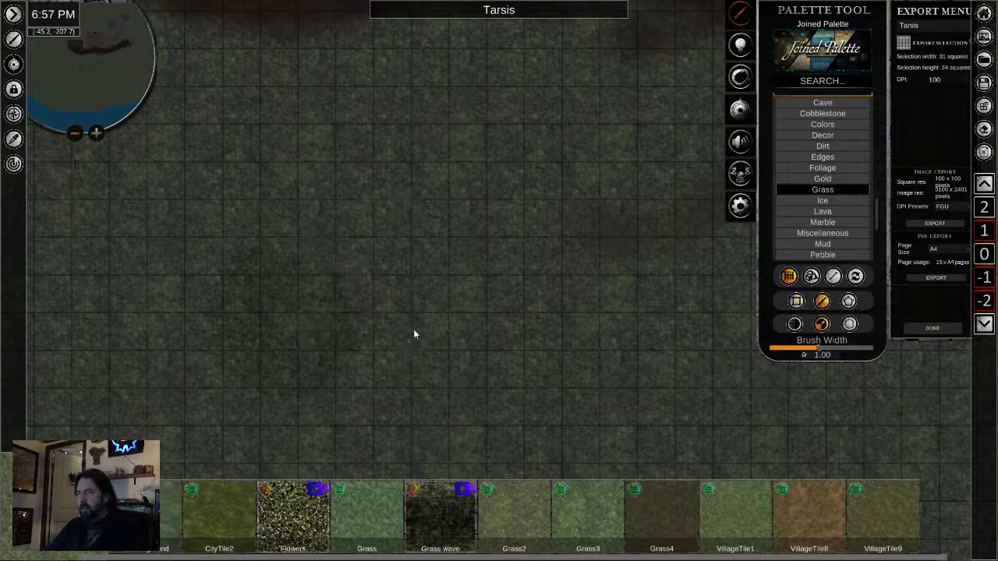
pyautogui.scroll(-4, 443, 285)
pyautogui.scroll(4, 317, 323)
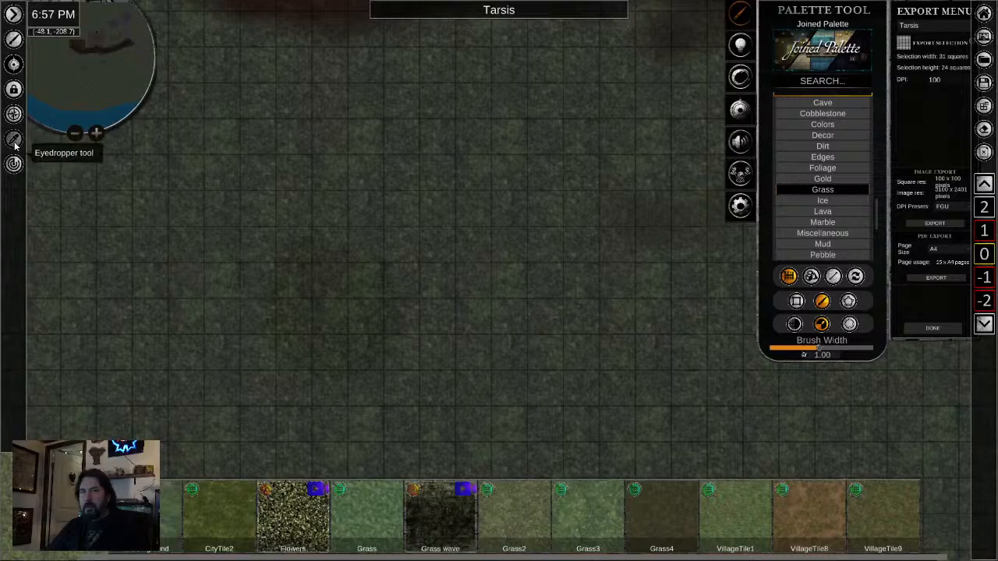
# - Sample the recoloured grass patch with the eyedropper and paint more of it nearby with brush placement at width 1.85
pyautogui.click(14, 142)
pyautogui.click(327, 313)
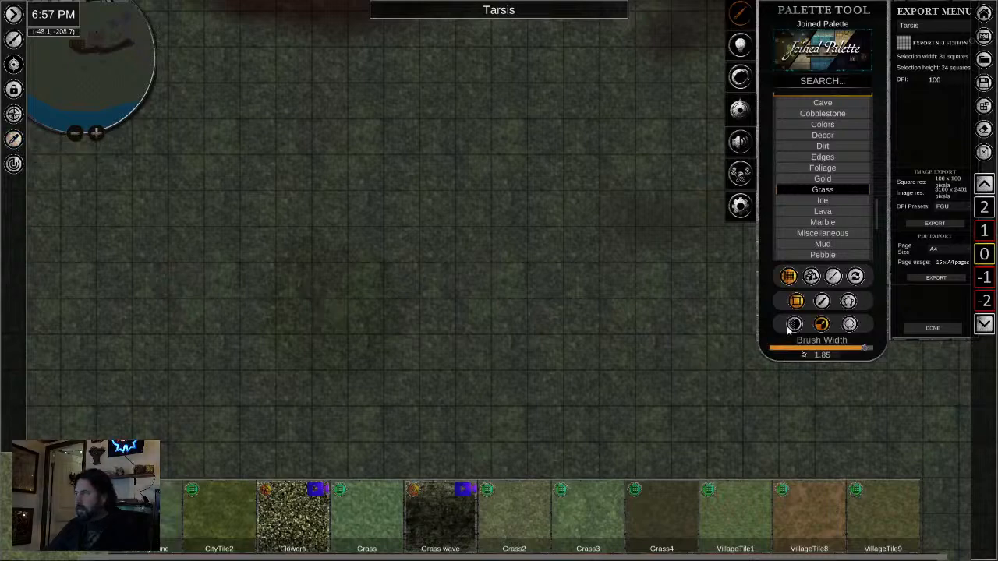
pyautogui.click(821, 301)
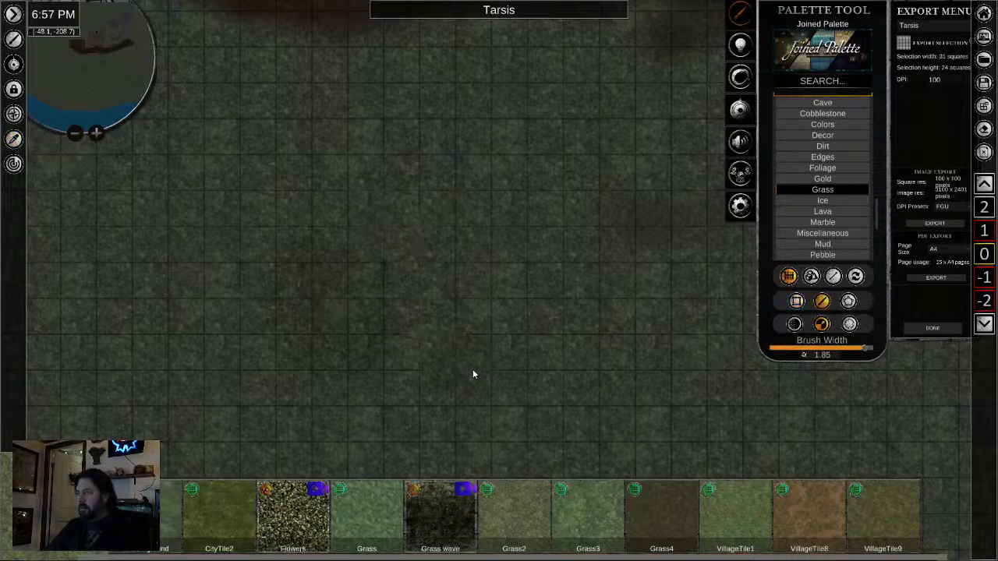
pyautogui.scroll(-3, 575, 361)
pyautogui.moveTo(587, 364); pyautogui.dragTo(300, 374)
pyautogui.scroll(-2, 394, 350)
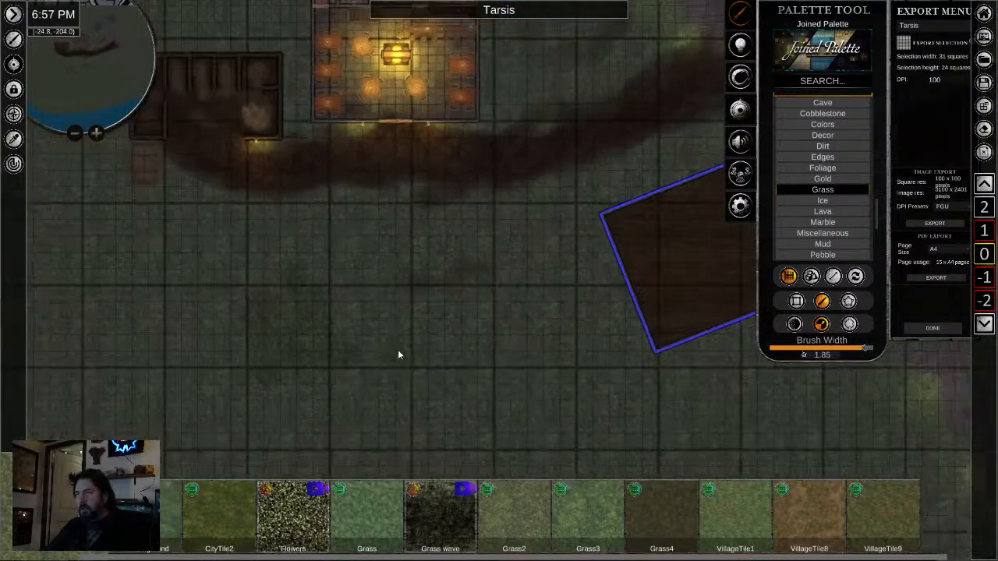
# - Move the stone wall segment between the two towers north of the inn to the top, above the grass stroke
pyautogui.scroll(-3, 460, 376)
pyautogui.moveTo(687, 412); pyautogui.dragTo(496, 389)
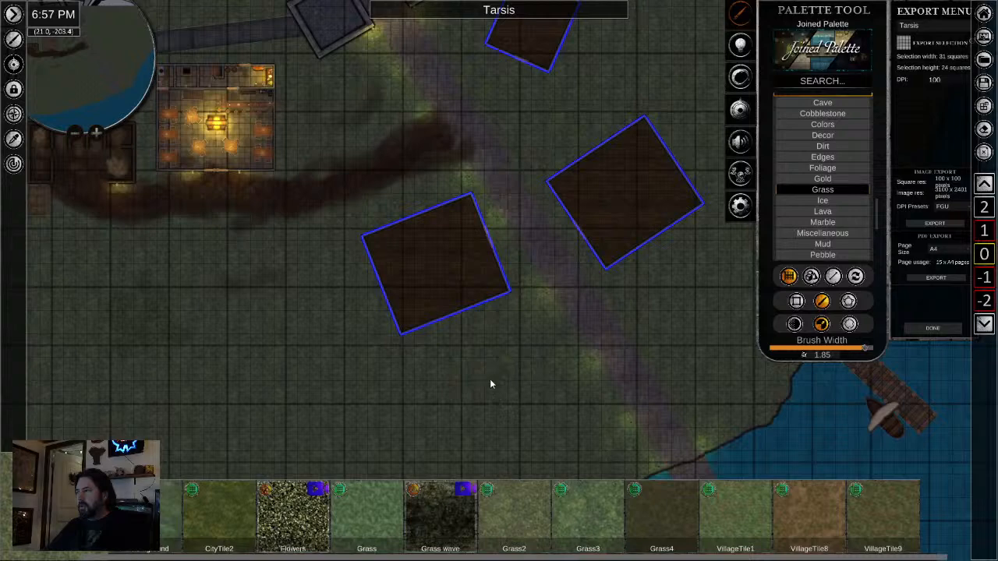
pyautogui.scroll(-2, 448, 352)
pyautogui.scroll(-2, 383, 365)
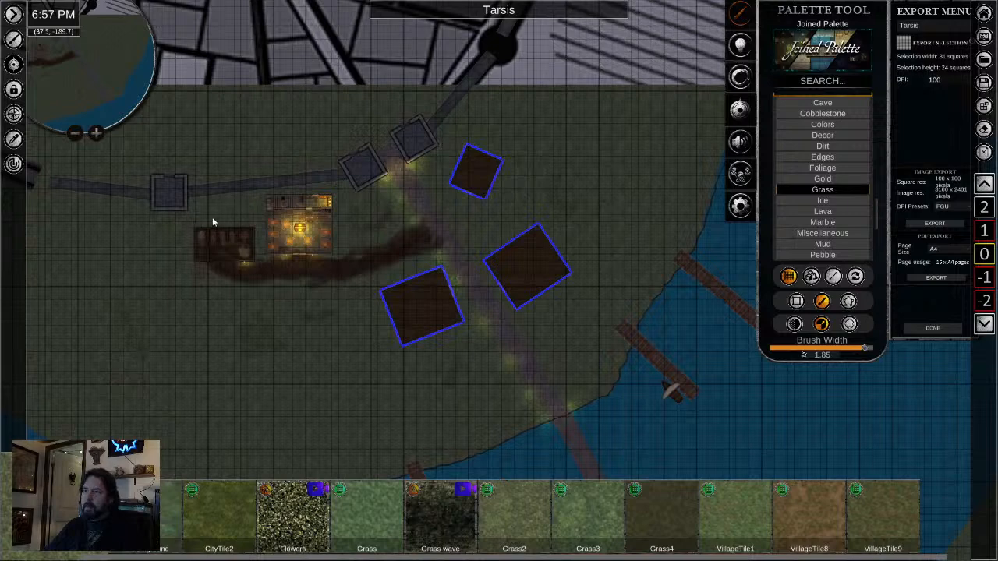
pyautogui.scroll(4, 210, 178)
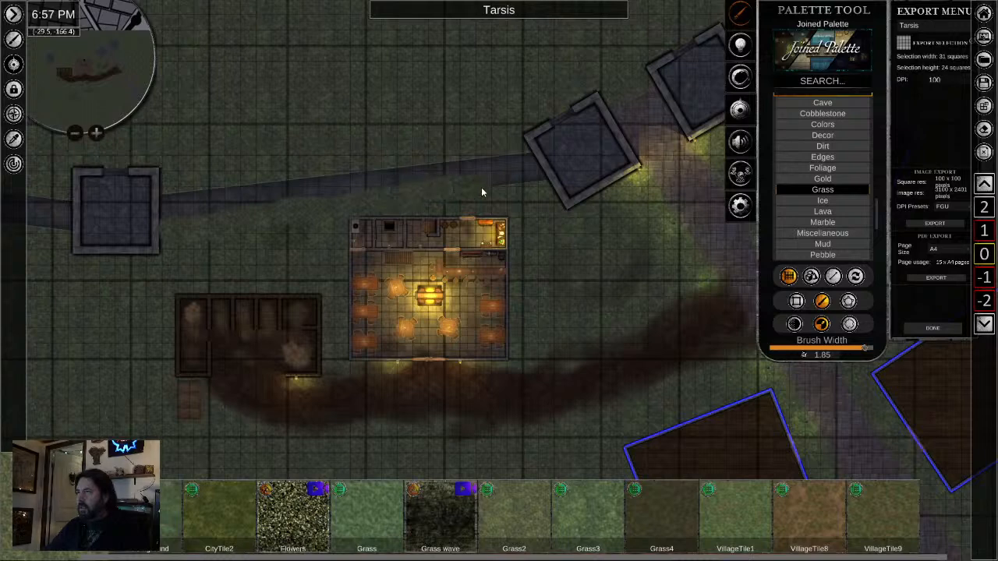
pyautogui.scroll(2, 210, 238)
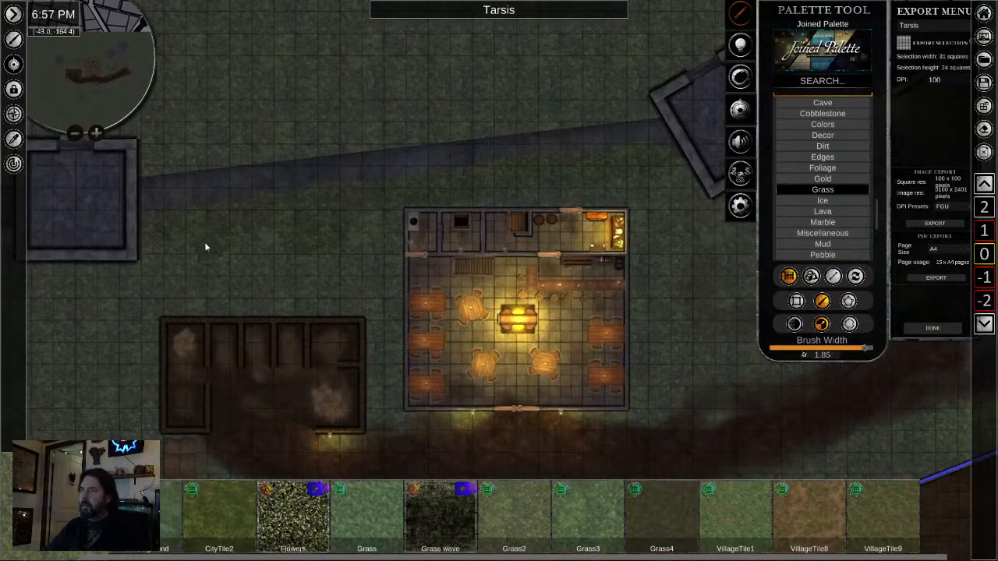
pyautogui.rightClick(305, 181)
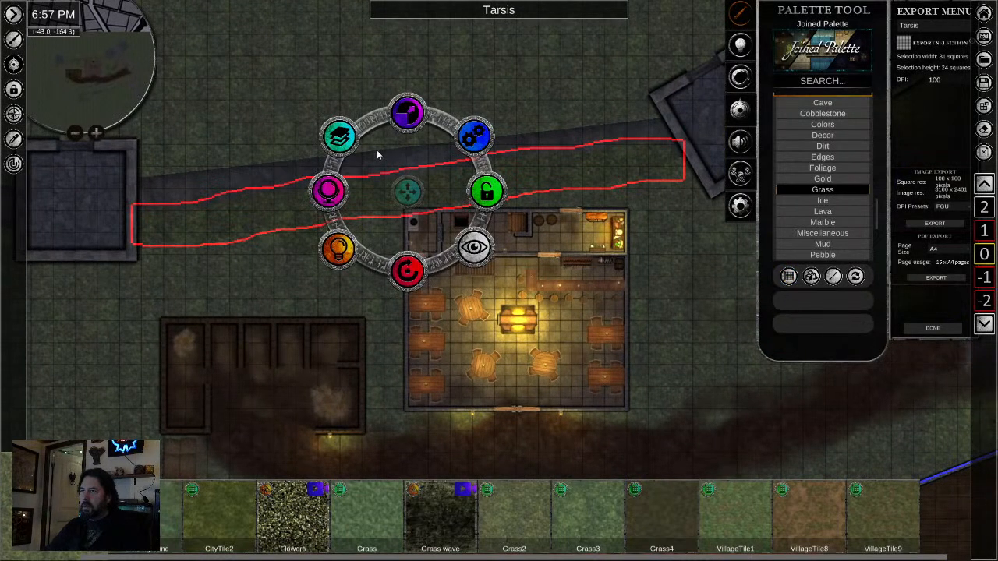
pyautogui.click(339, 137)
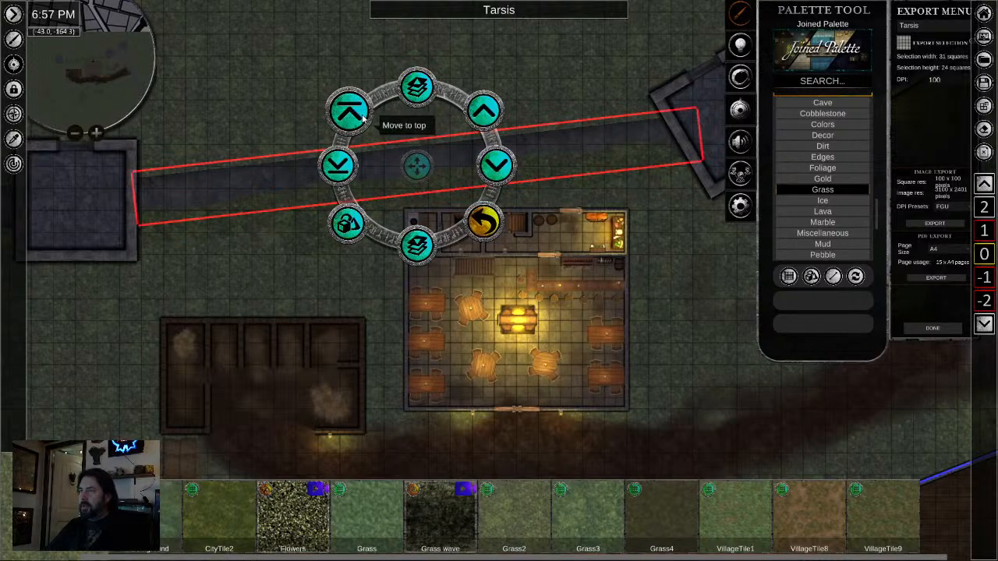
pyautogui.click(361, 118)
pyautogui.click(155, 271)
# - Search the palette for "tree" and place two PineTree assets on the grass, one east of the inn and one south of the stable
pyautogui.scroll(-2, 659, 403)
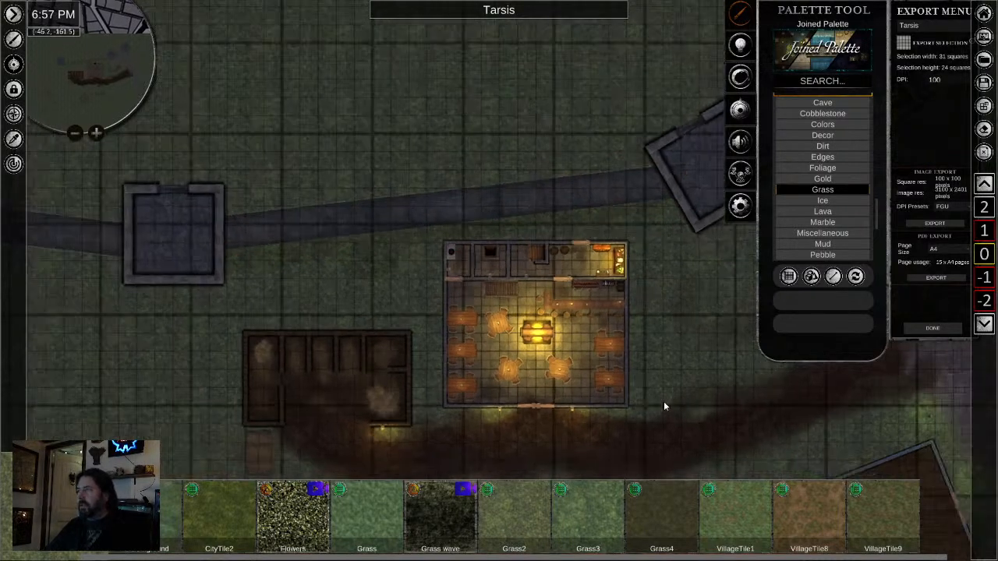
pyautogui.moveTo(664, 404); pyautogui.dragTo(478, 246)
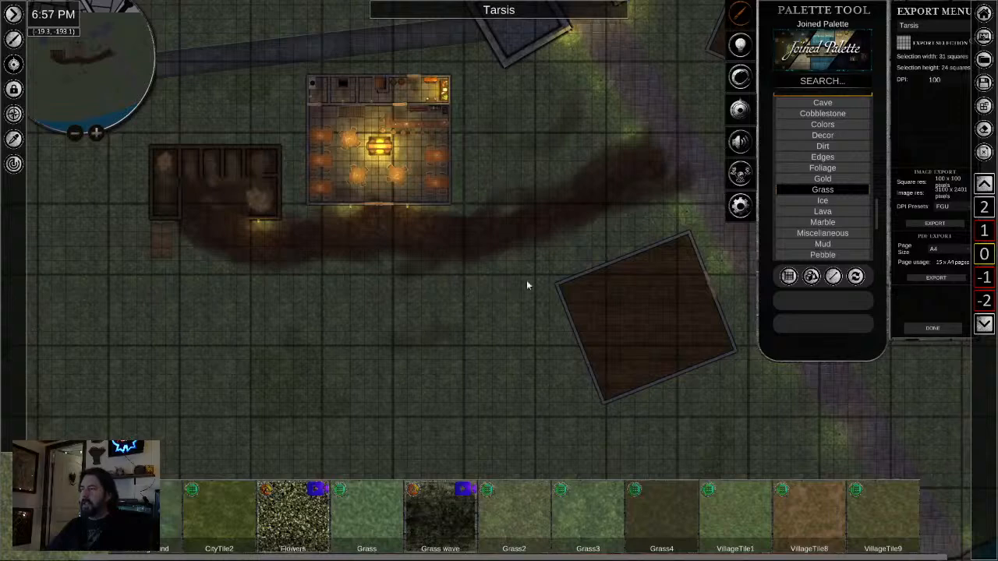
pyautogui.click(843, 84)
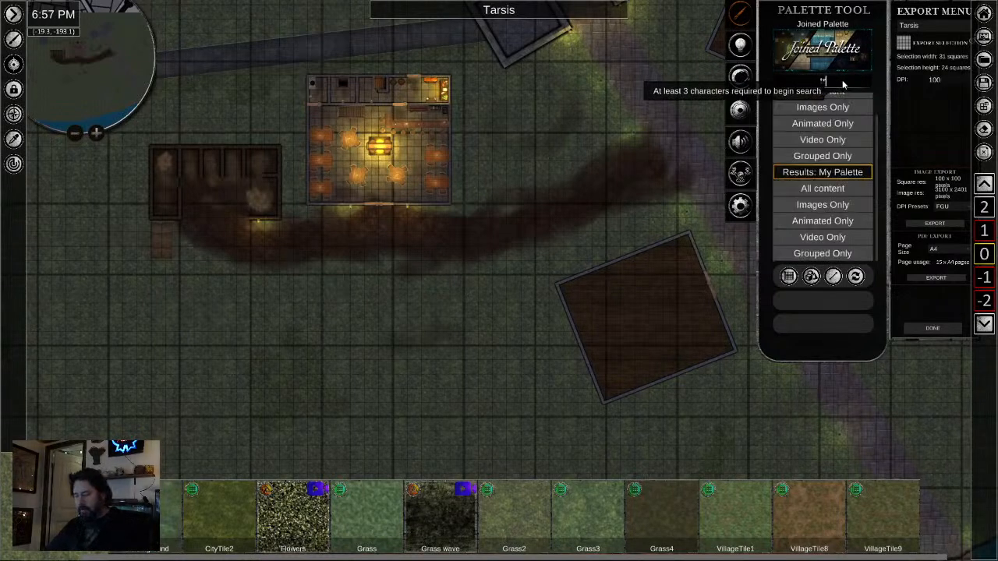
pyautogui.write('tree')
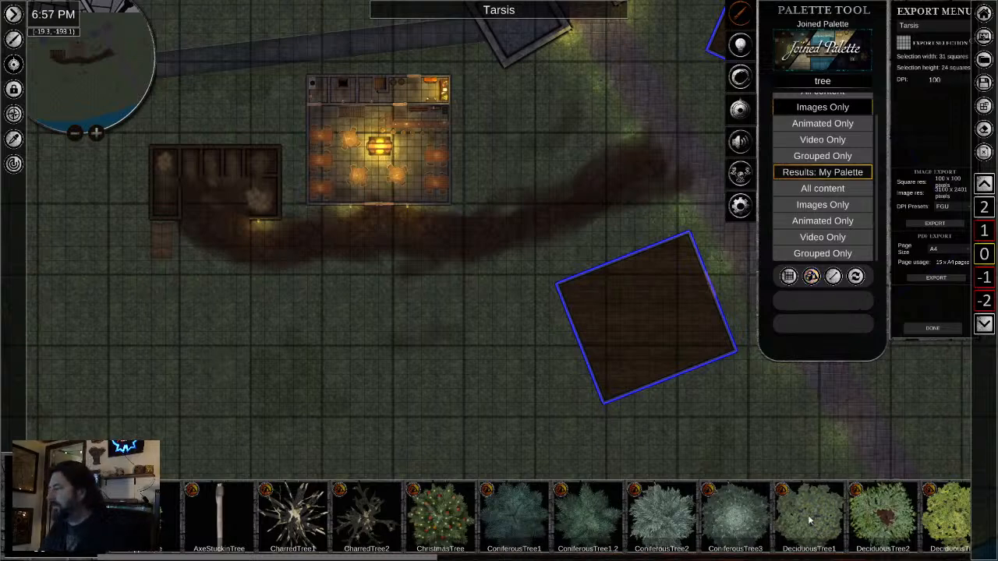
pyautogui.scroll(-5, 808, 514)
pyautogui.scroll(-10, 711, 530)
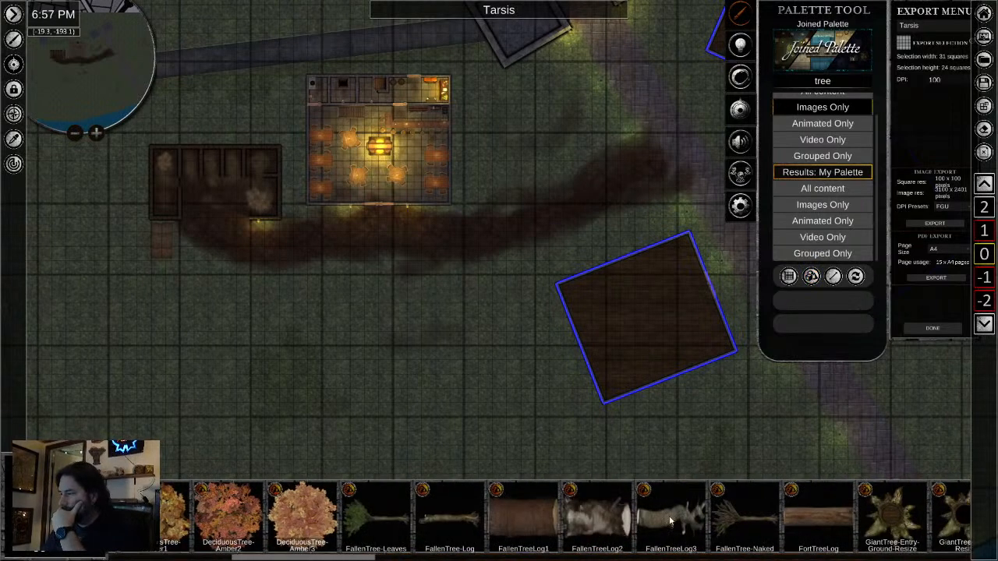
pyautogui.scroll(-8, 320, 532)
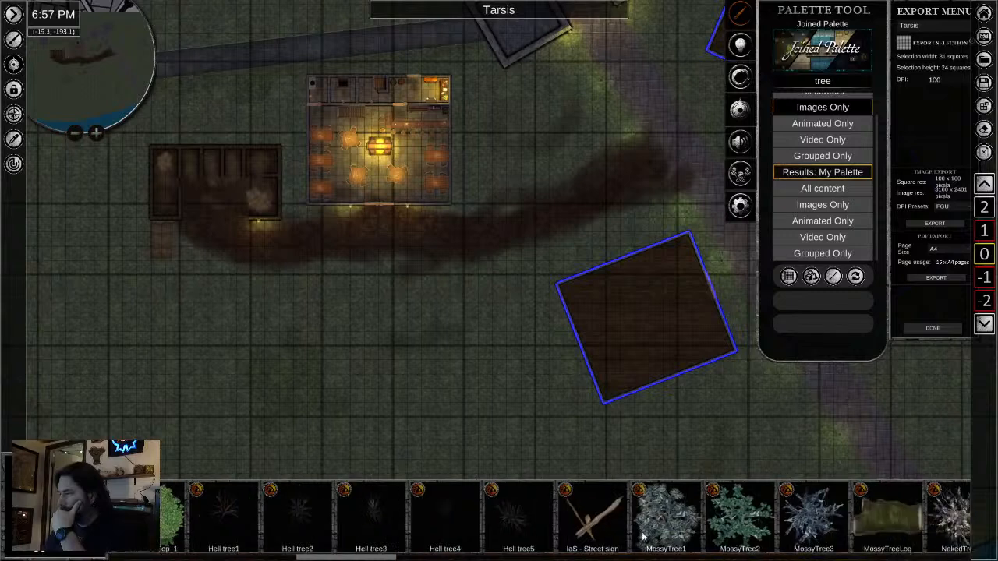
pyautogui.scroll(-8, 567, 531)
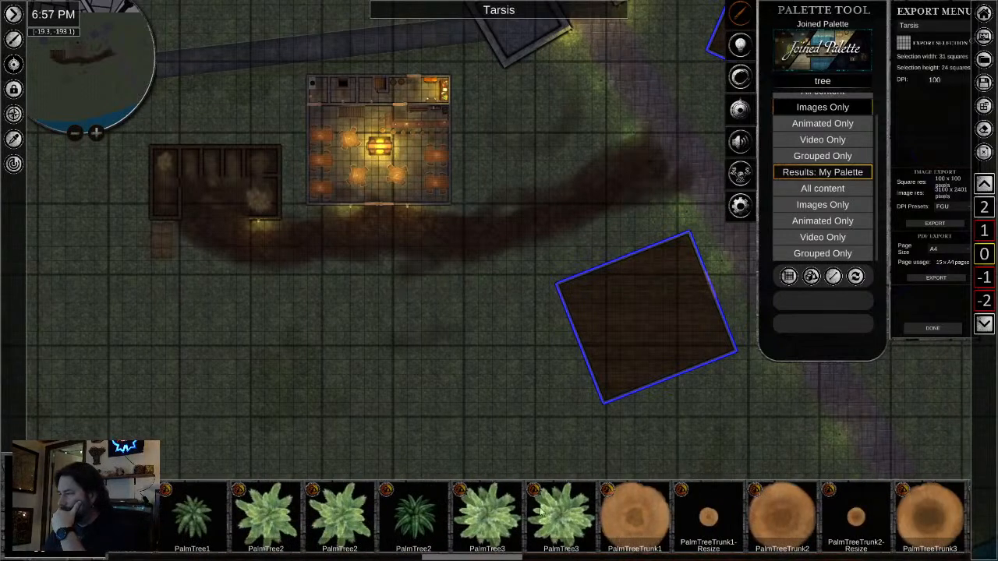
pyautogui.scroll(-3, 545, 527)
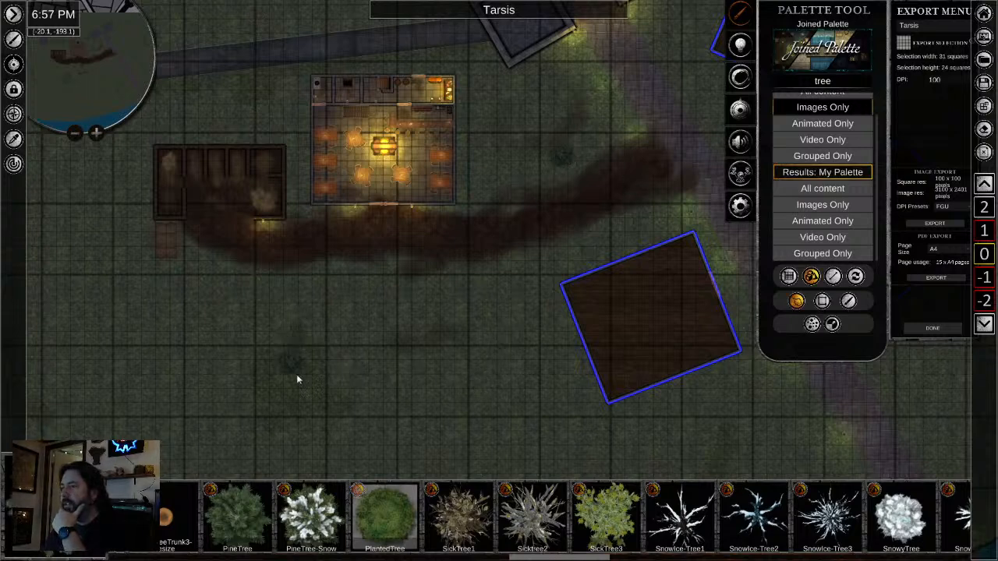
# - Place two dark green Tree1 assets and one pale Tree1 asset on the grass south of the inn, then browse the remaining tree assets
pyautogui.scroll(-12, 335, 530)
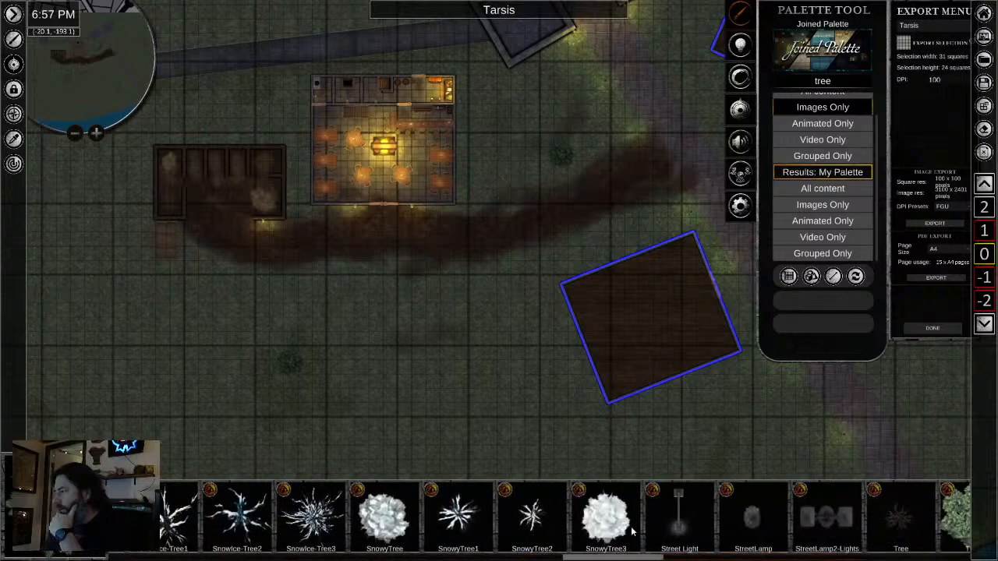
pyautogui.scroll(-1, 333, 530)
pyautogui.click(602, 521)
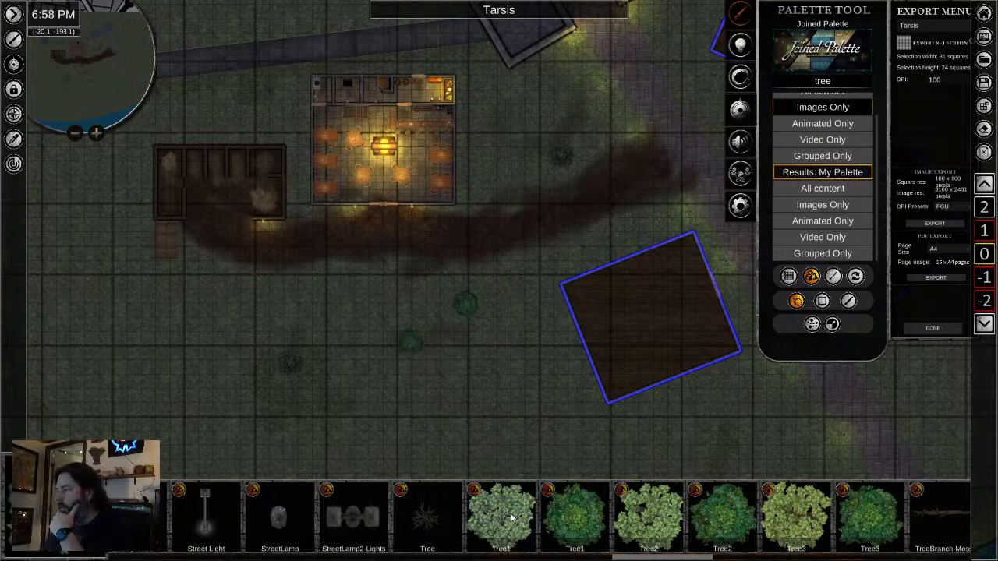
pyautogui.scroll(3, 423, 437)
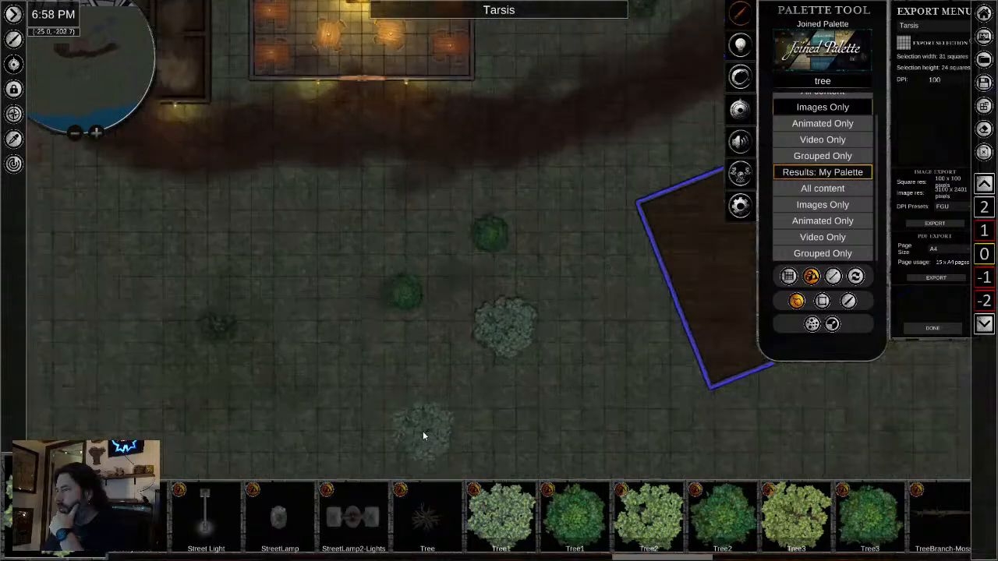
pyautogui.scroll(-5, 900, 530)
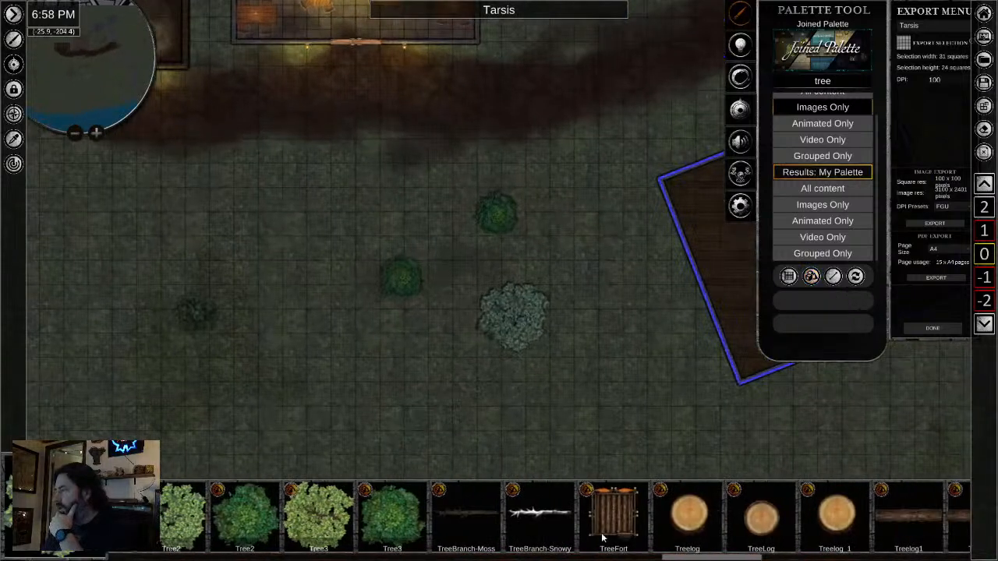
pyautogui.scroll(-8, 838, 517)
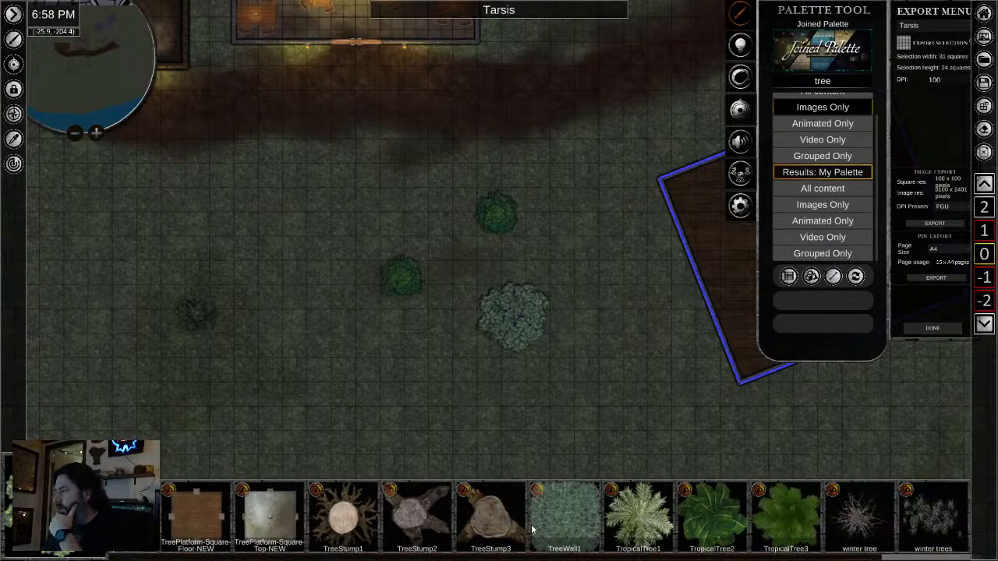
# - Set the brightness of the western dark green tree south of the inn to about 52 and adjust its saturation
pyautogui.rightClick(402, 284)
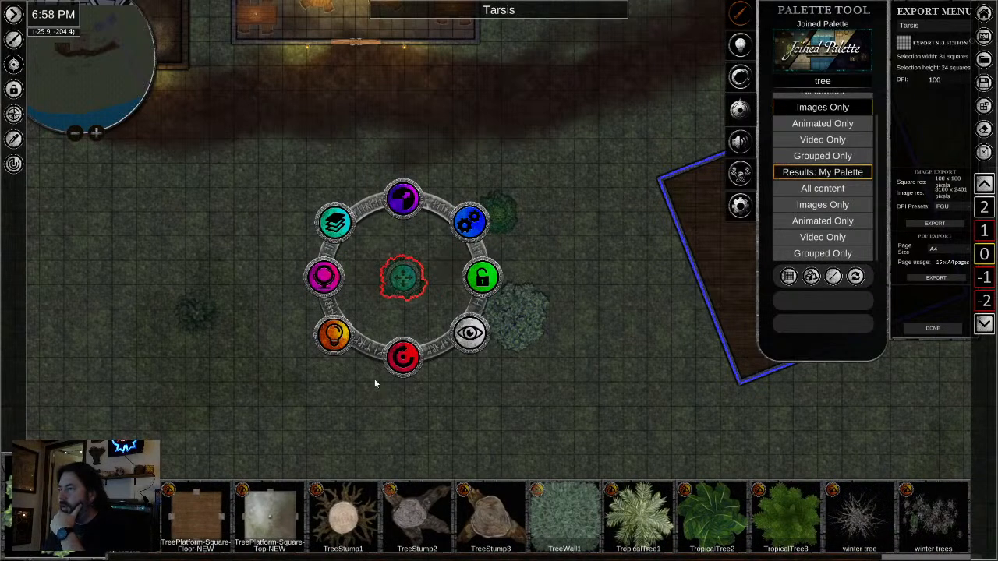
pyautogui.click(333, 335)
pyautogui.moveTo(403, 378); pyautogui.dragTo(399, 379)
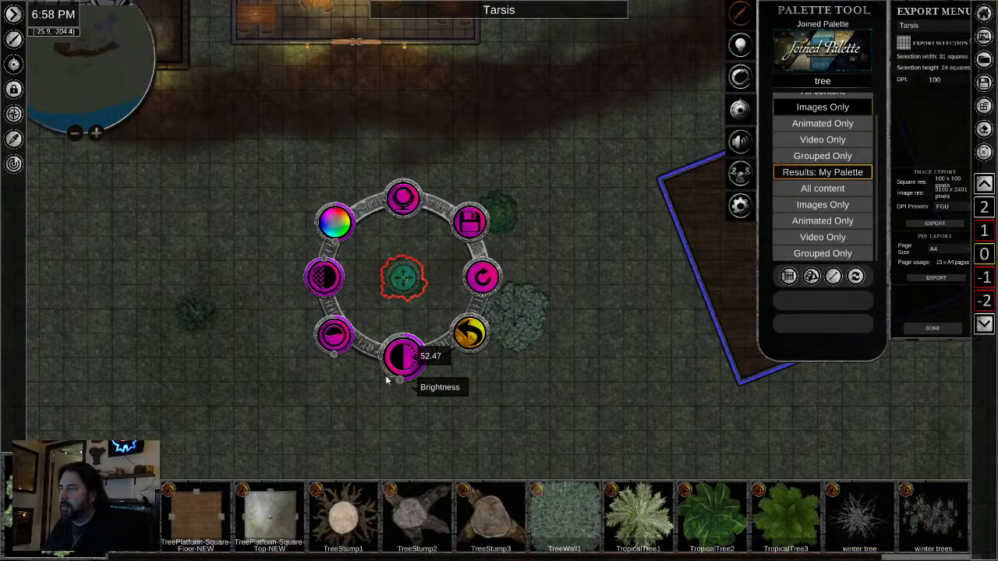
pyautogui.moveTo(336, 357); pyautogui.dragTo(339, 357)
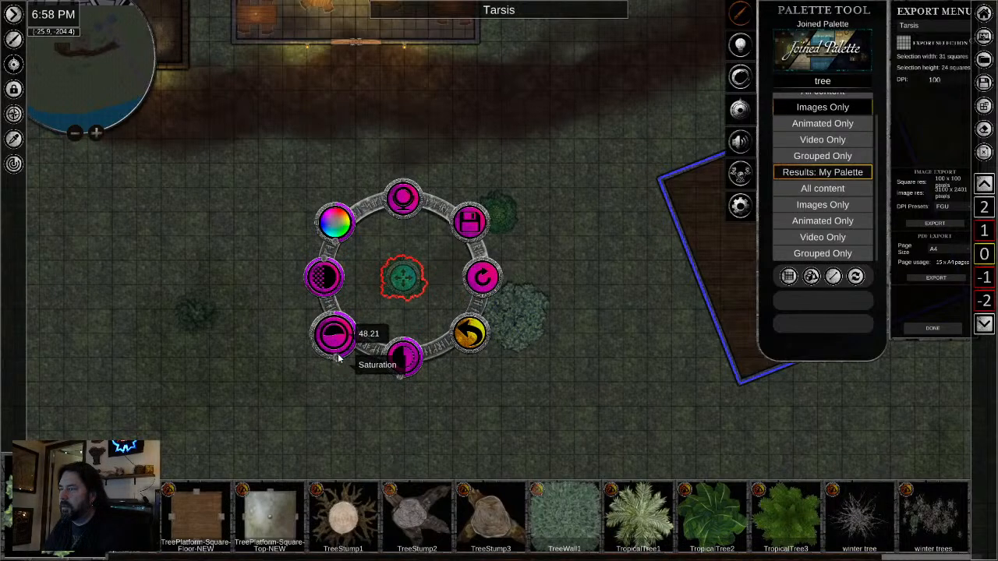
pyautogui.click(451, 427)
# - Adjust the saturation of the second dark green tree, northeast of the first one, to blend it with the grass
pyautogui.click(500, 212)
pyautogui.click(423, 269)
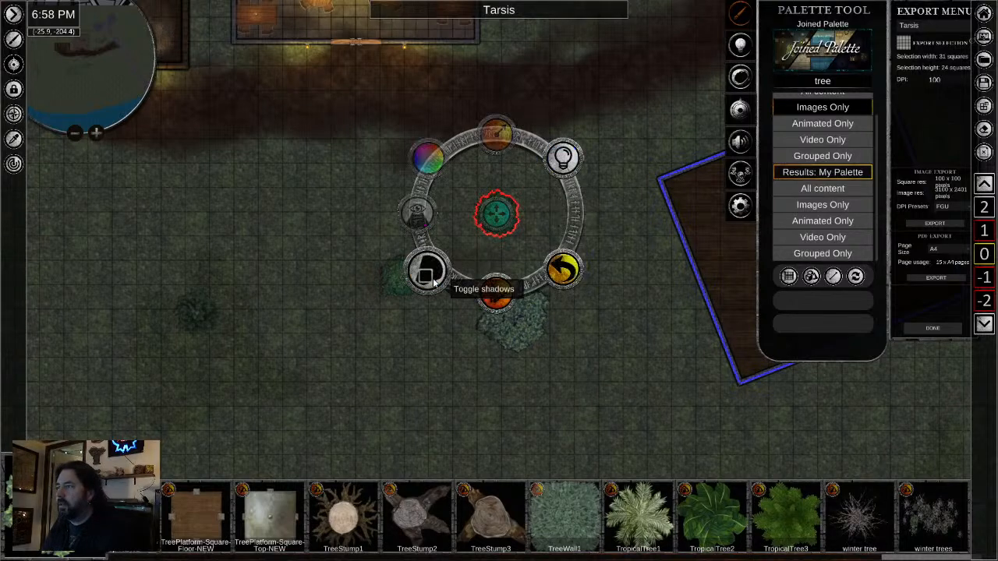
pyautogui.click(557, 280)
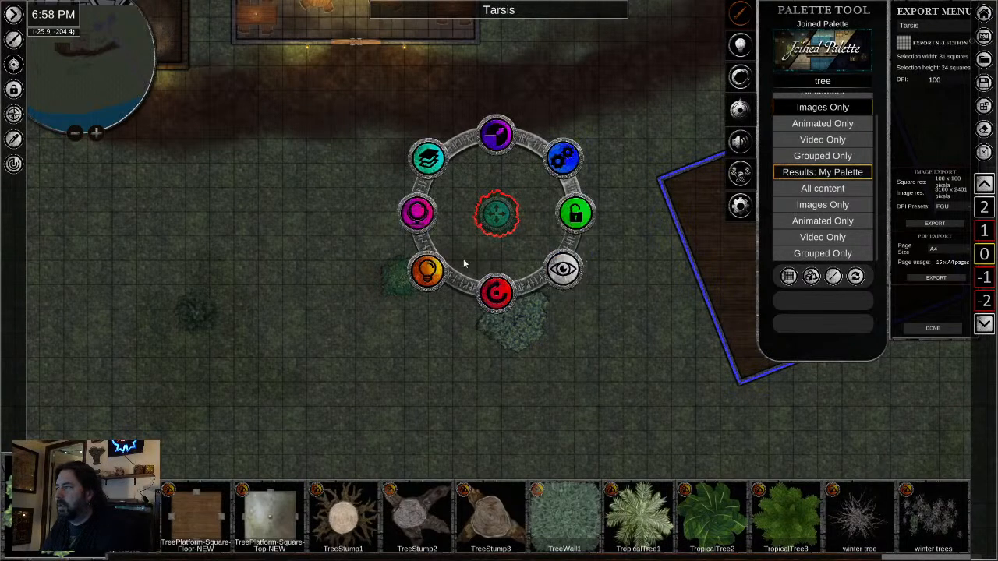
pyautogui.click(419, 270)
pyautogui.moveTo(427, 295); pyautogui.dragTo(439, 292)
pyautogui.click(640, 345)
# - Copy the second recoloured green tree and scatter copies around the inn, beside the wooden floors and near the shore
pyautogui.click(497, 214)
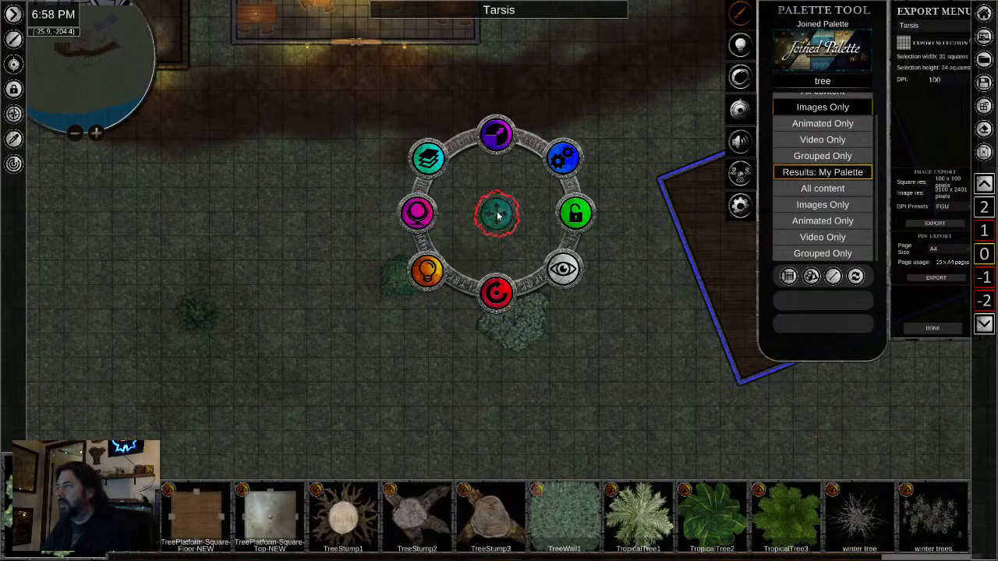
pyautogui.scroll(-3, 544, 427)
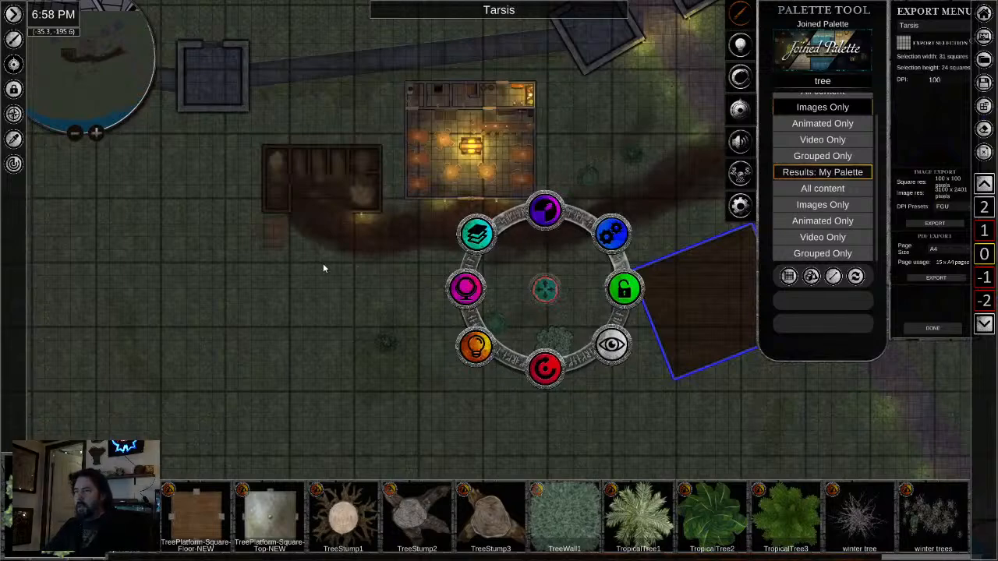
pyautogui.moveTo(737, 416); pyautogui.dragTo(376, 336)
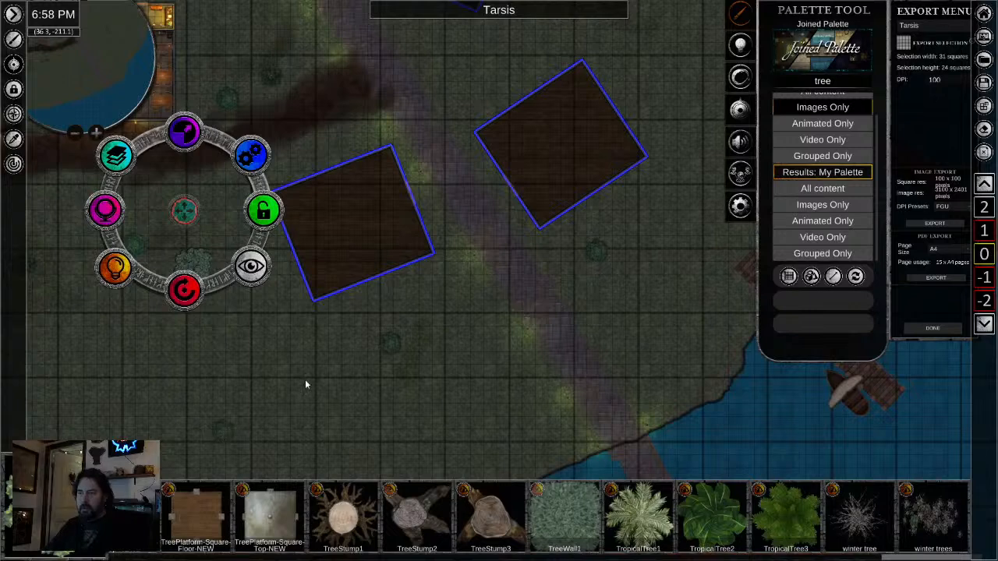
pyautogui.click(360, 360)
# - Enlarge and rotate the green trees around the two wooden floors, making the one east of the road the largest
pyautogui.click(391, 345)
pyautogui.moveTo(396, 278); pyautogui.dragTo(422, 240)
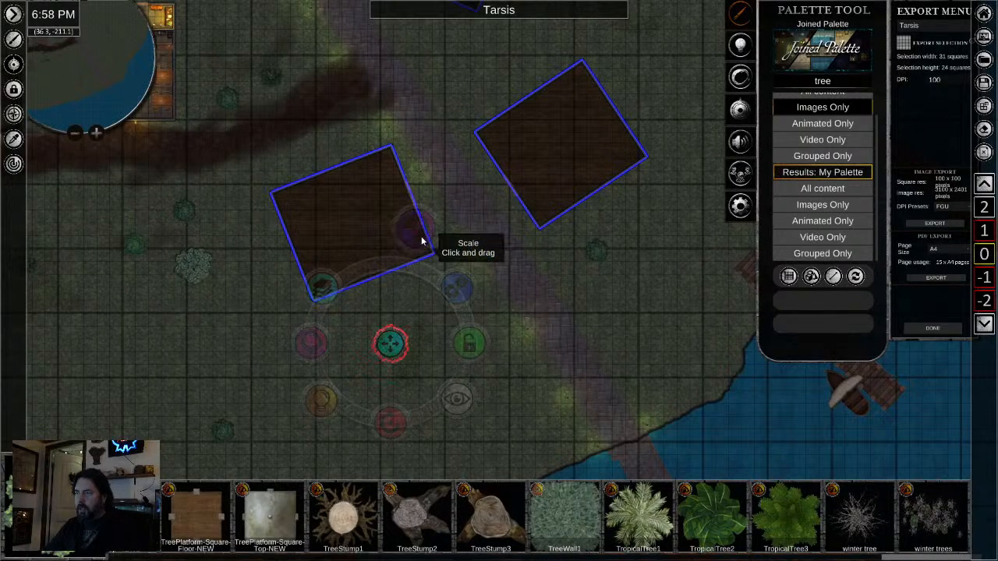
pyautogui.click(184, 206)
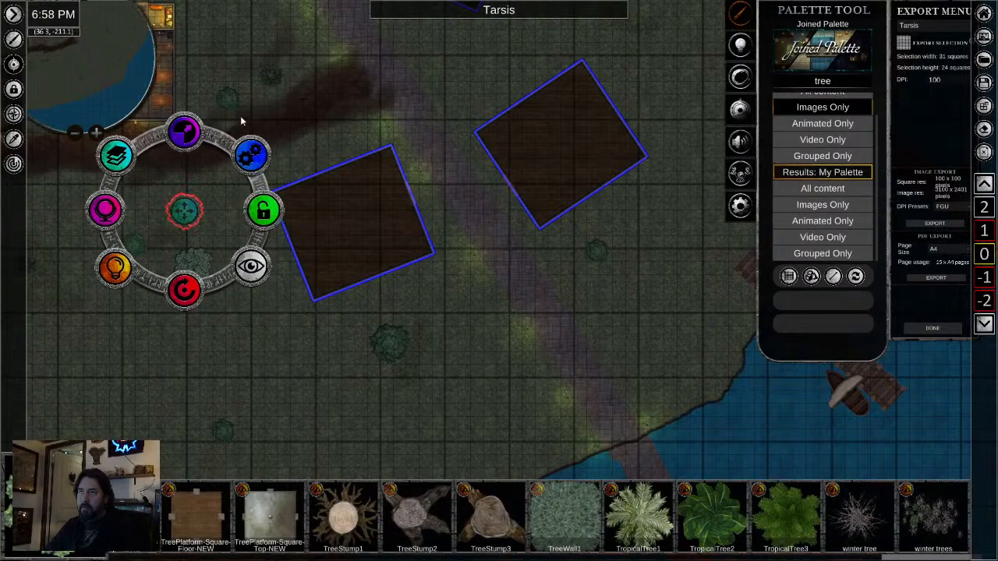
pyautogui.click(227, 99)
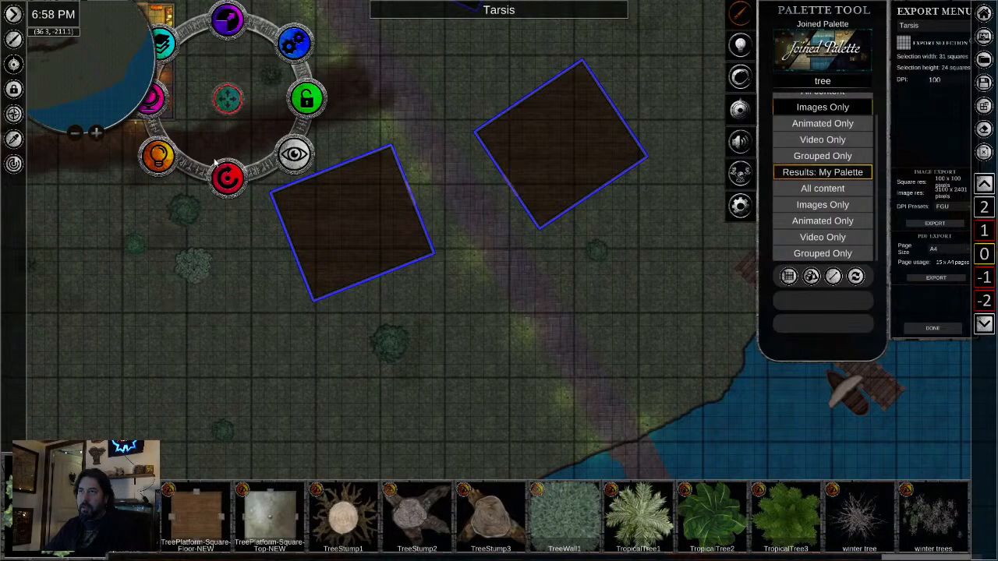
pyautogui.click(590, 249)
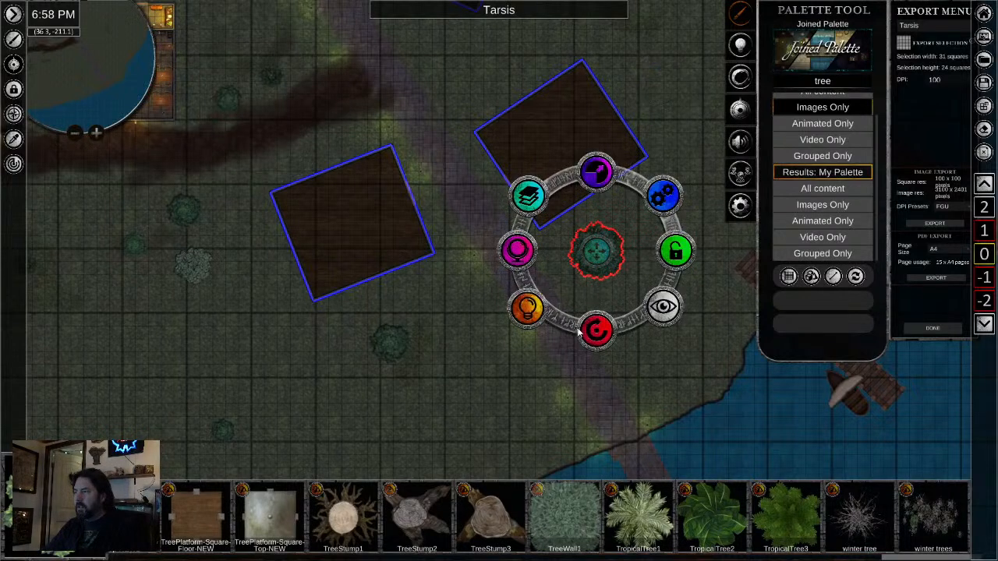
# - Enlarge and rotate the southernmost green tree on the grass above the docks
pyautogui.click(223, 429)
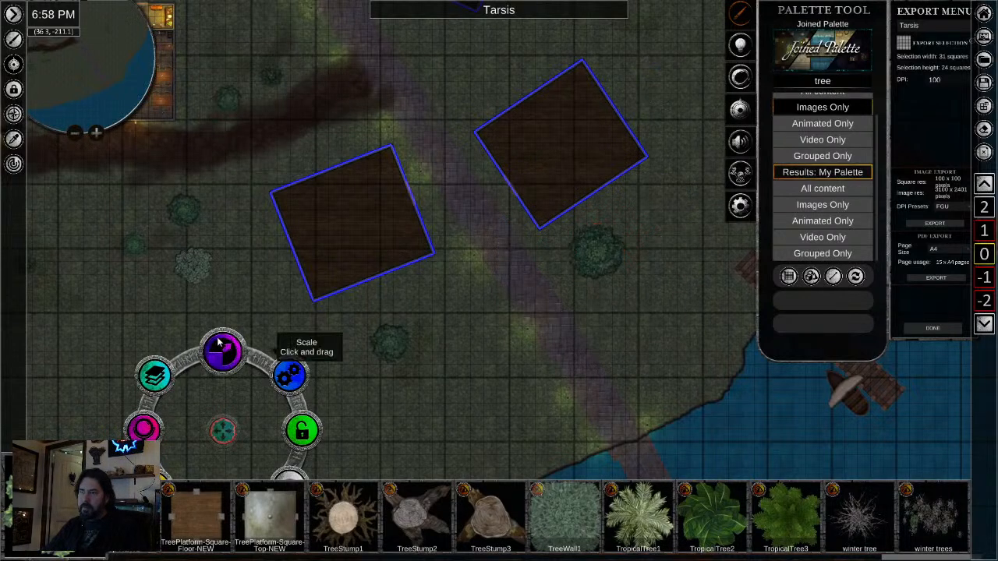
pyautogui.moveTo(379, 434); pyautogui.dragTo(475, 276)
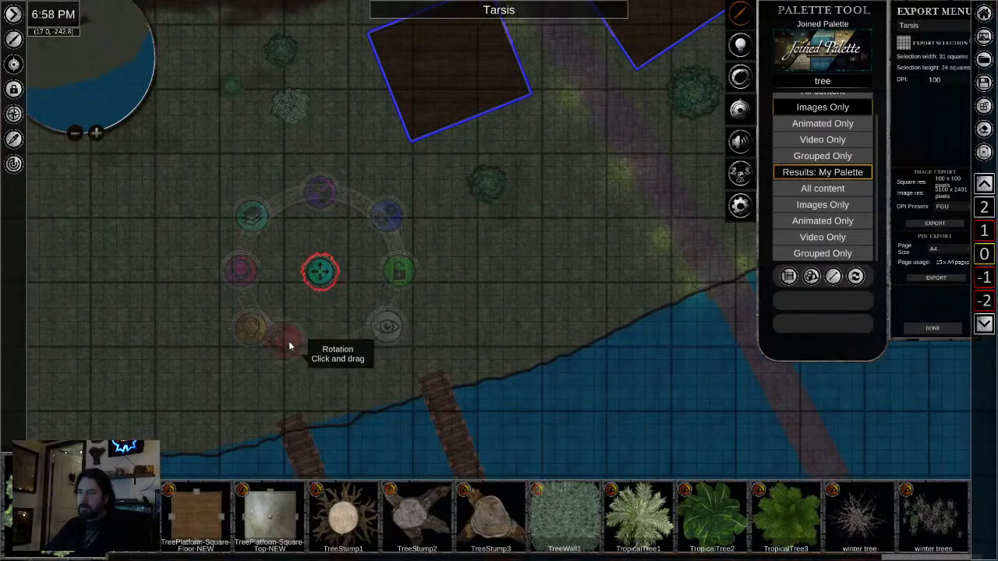
pyautogui.click(536, 336)
# - Copy the pine tree south of the stable and paste copies on both sides of the road near the shore
pyautogui.scroll(-3, 537, 336)
pyautogui.moveTo(434, 338); pyautogui.dragTo(463, 414)
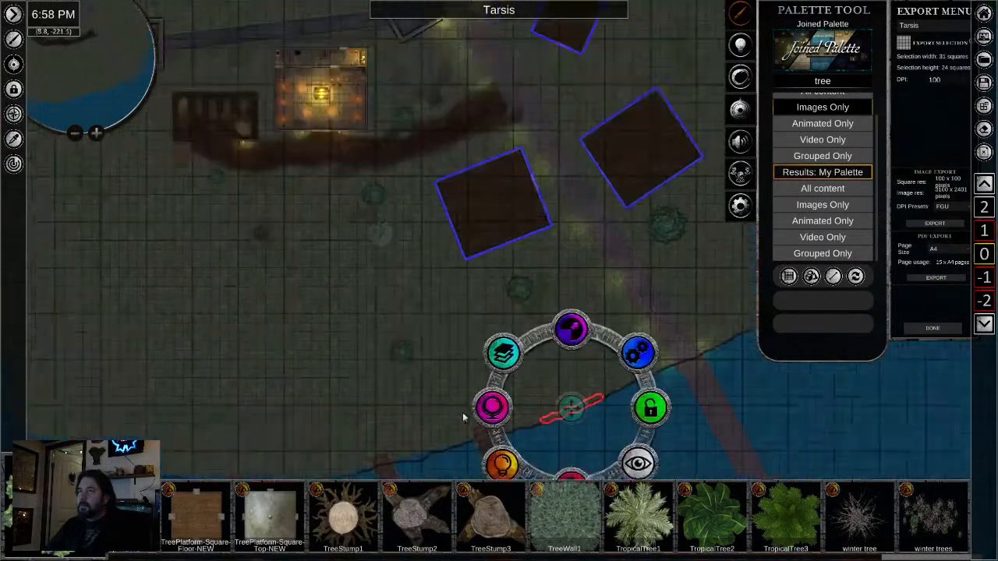
pyautogui.moveTo(335, 278); pyautogui.dragTo(453, 441)
pyautogui.scroll(3, 453, 443)
pyautogui.click(328, 352)
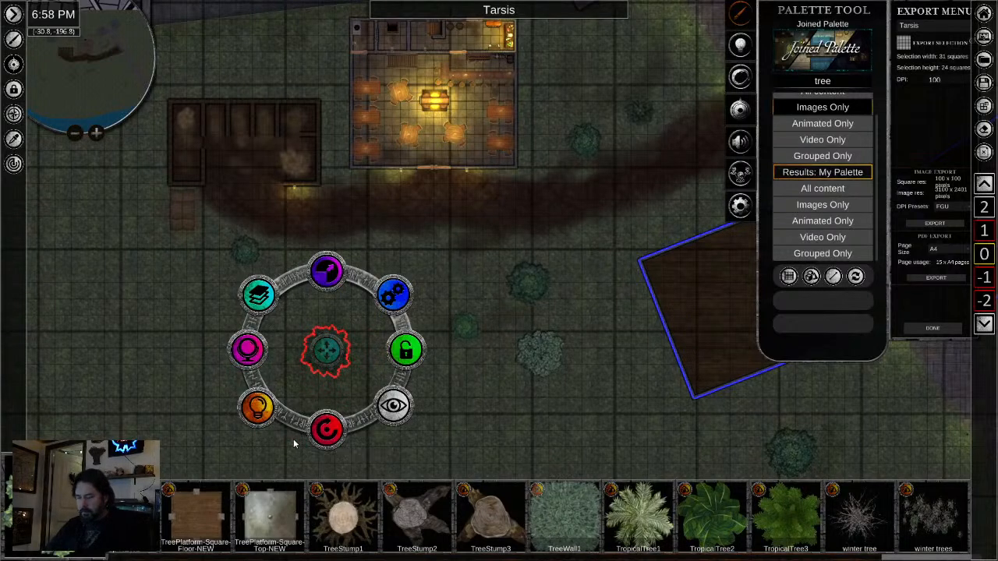
pyautogui.moveTo(725, 337); pyautogui.dragTo(313, 359)
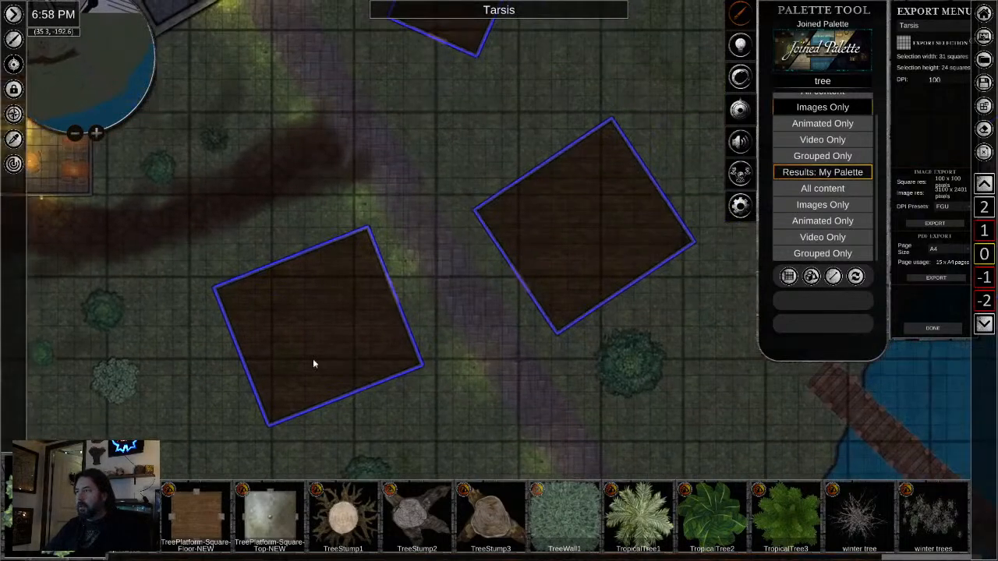
pyautogui.moveTo(686, 421); pyautogui.dragTo(456, 226)
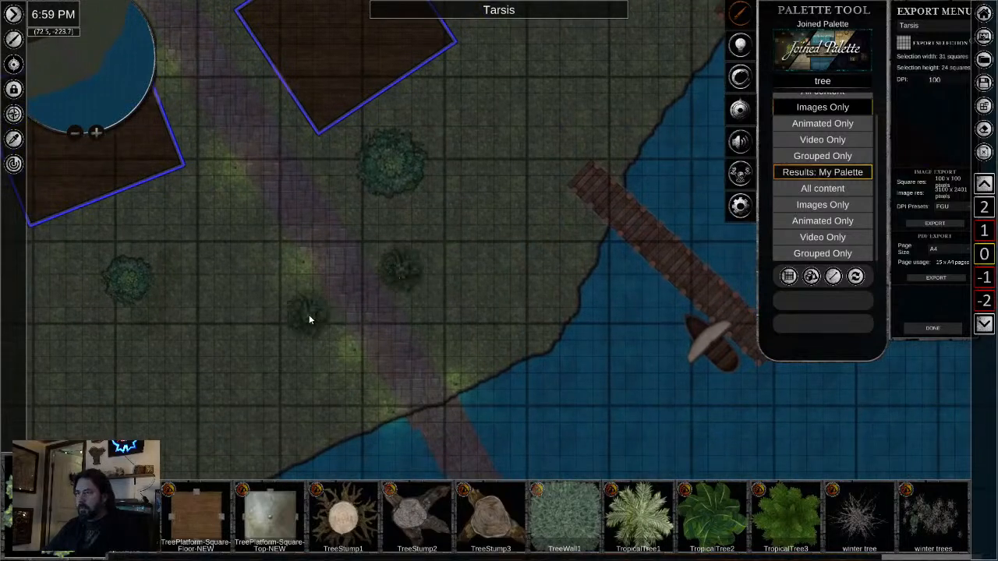
# - Adjust the pine west of the road, add another pine copy closer to the shore and rotate it
pyautogui.click(309, 314)
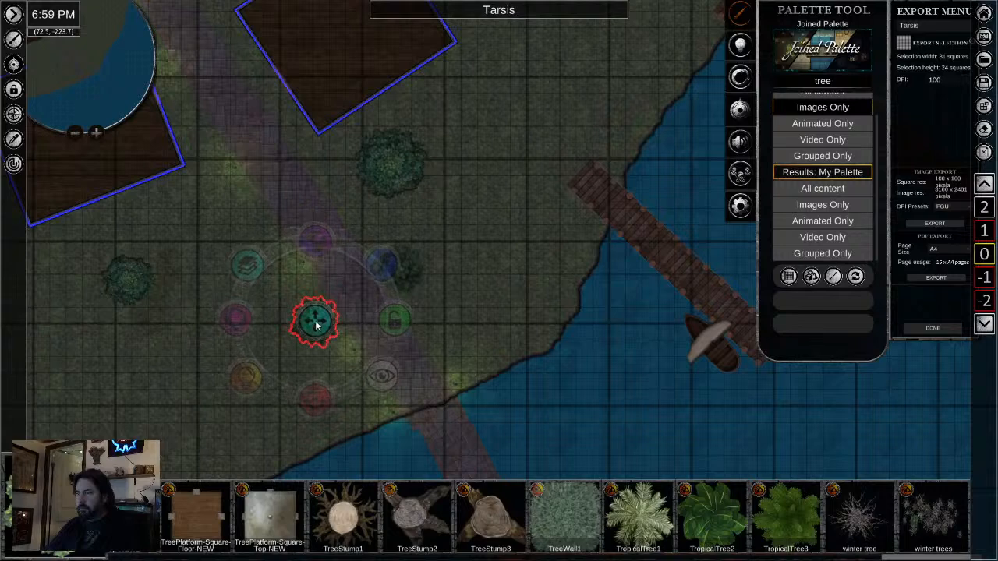
pyautogui.click(445, 331)
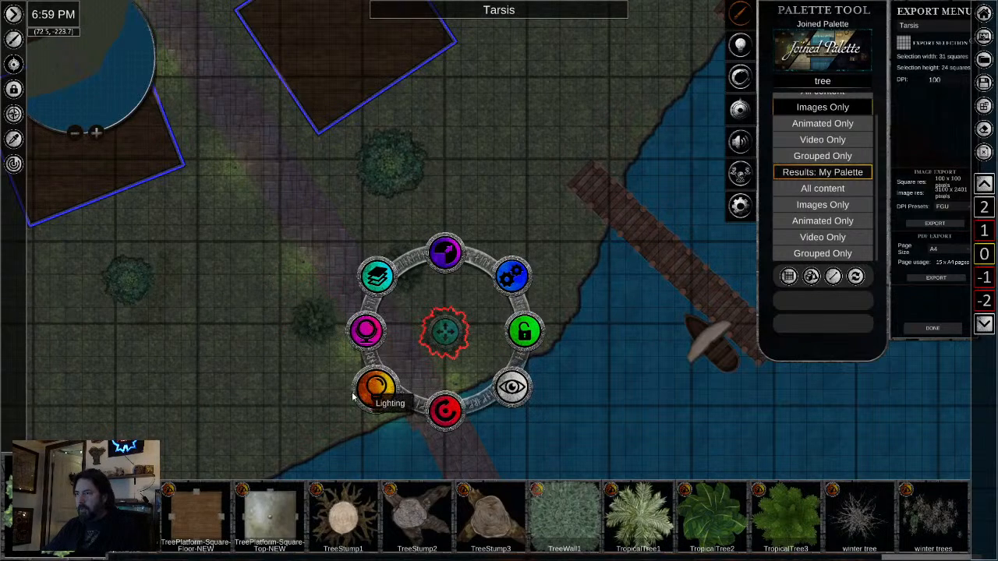
pyautogui.click(337, 395)
pyautogui.moveTo(337, 396); pyautogui.dragTo(351, 390)
pyautogui.moveTo(185, 396); pyautogui.dragTo(388, 230)
pyautogui.scroll(-3, 384, 241)
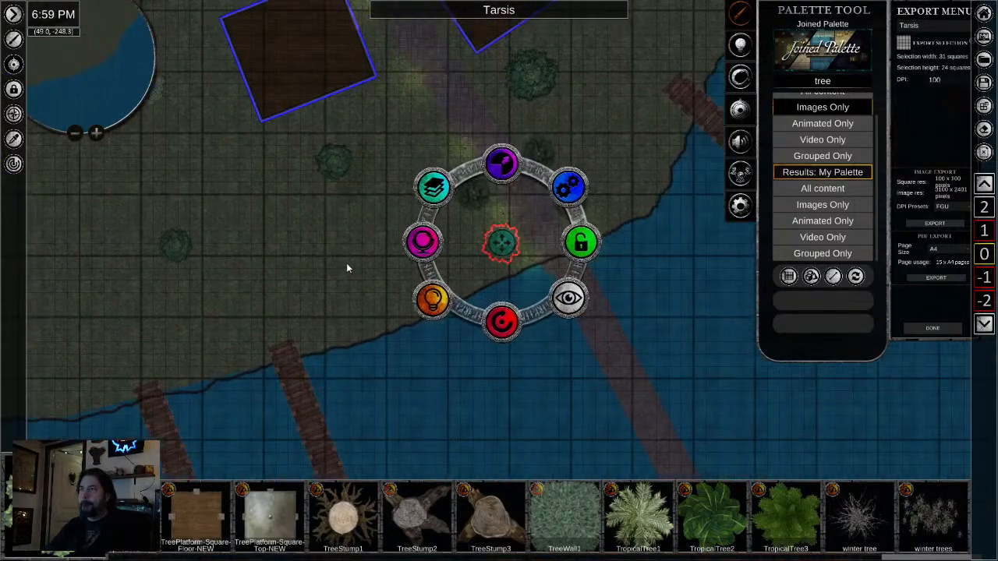
pyautogui.scroll(-3, 278, 326)
pyautogui.moveTo(258, 310); pyautogui.dragTo(458, 424)
pyautogui.moveTo(428, 313); pyautogui.dragTo(443, 374)
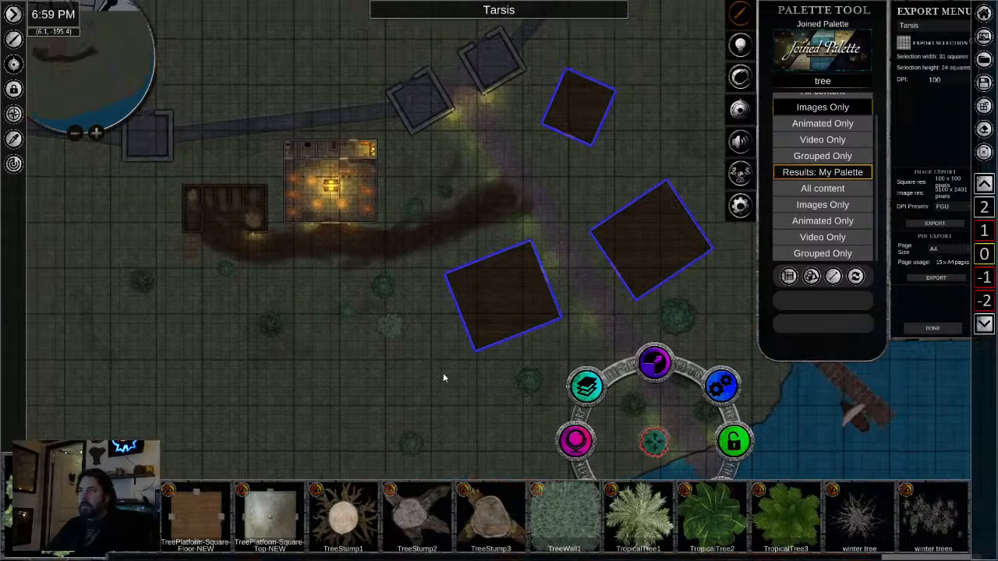
# - Paste pine copies beside the inn's northeast corner and east of the road between the northern and eastern wooden floors, rotating the roadside one
pyautogui.scroll(2, 387, 165)
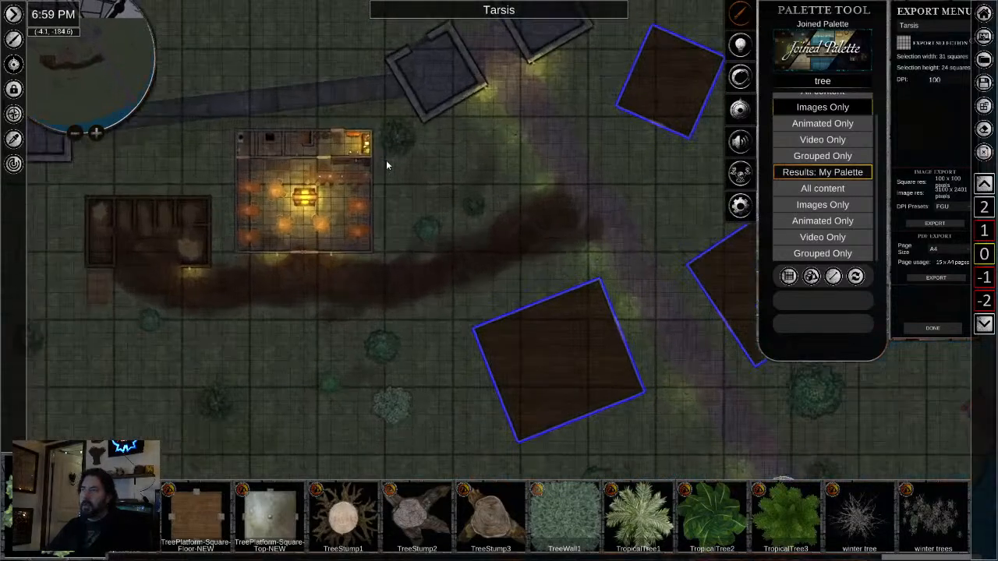
pyautogui.click(628, 151)
pyautogui.moveTo(631, 149); pyautogui.dragTo(671, 214)
pyautogui.moveTo(516, 115); pyautogui.dragTo(578, 163)
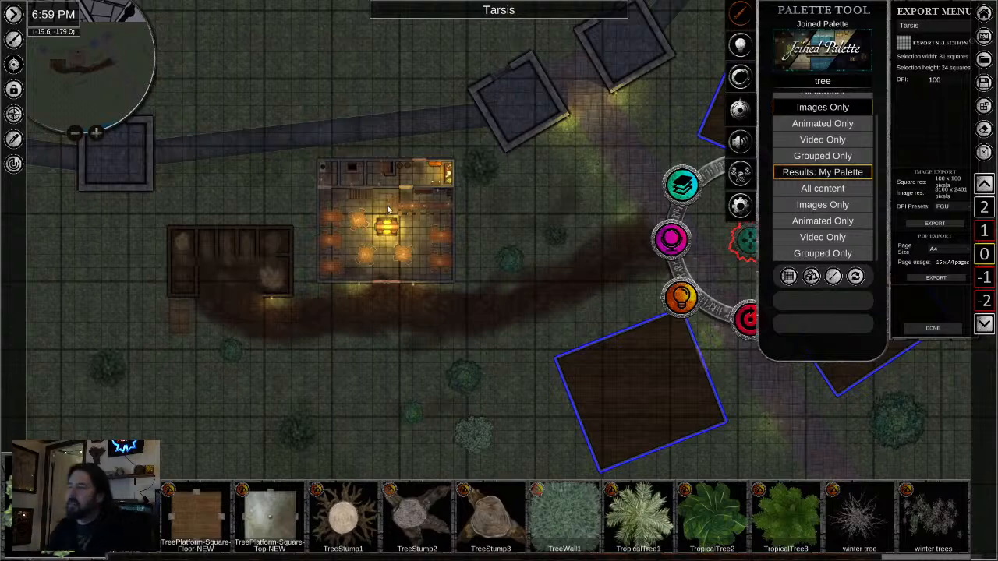
# - Paste a pine copy between the two pines south of the stable, then rotate it and adjust its size
pyautogui.scroll(-2, 298, 330)
pyautogui.moveTo(324, 386); pyautogui.dragTo(363, 281)
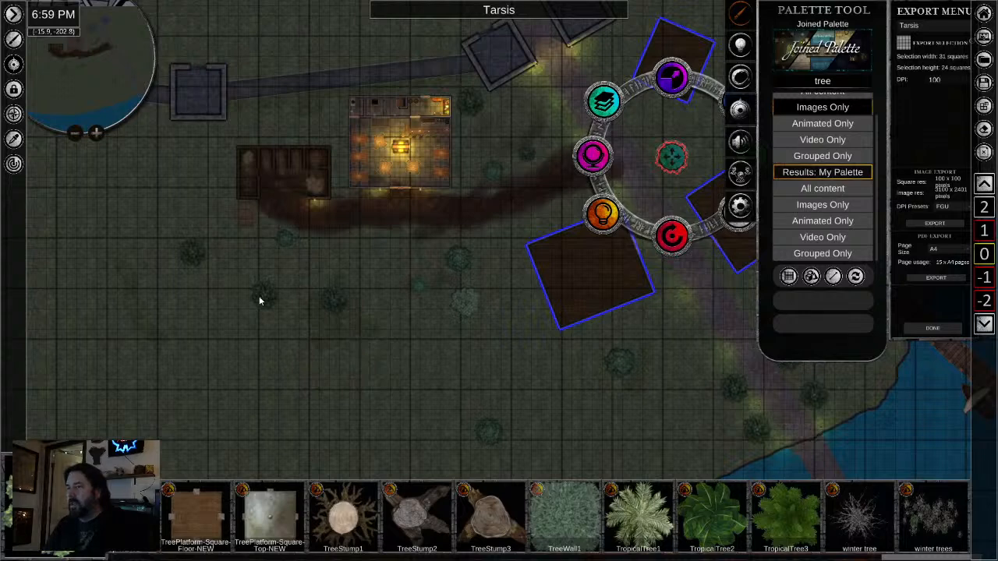
pyautogui.click(260, 299)
pyautogui.moveTo(270, 363); pyautogui.dragTo(407, 283)
pyautogui.moveTo(261, 225)
pyautogui.mouseDown()
pyautogui.moveTo(296, 184)
pyautogui.moveTo(256, 222)
pyautogui.moveTo(262, 233)
pyautogui.mouseUp()
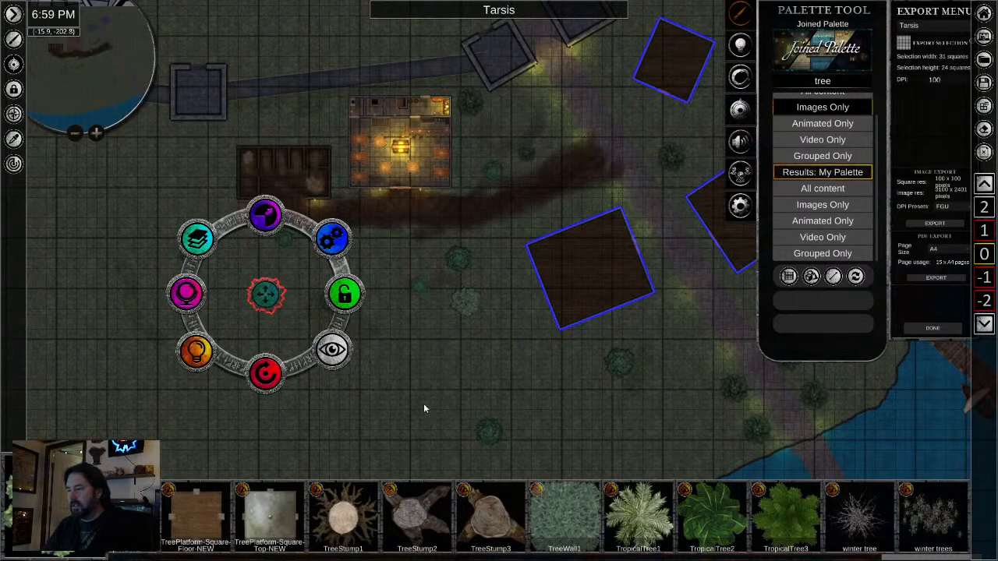
# - Place a winter tree on the grass east of the northern wooden floor and rotate it
pyautogui.scroll(5, 589, 529)
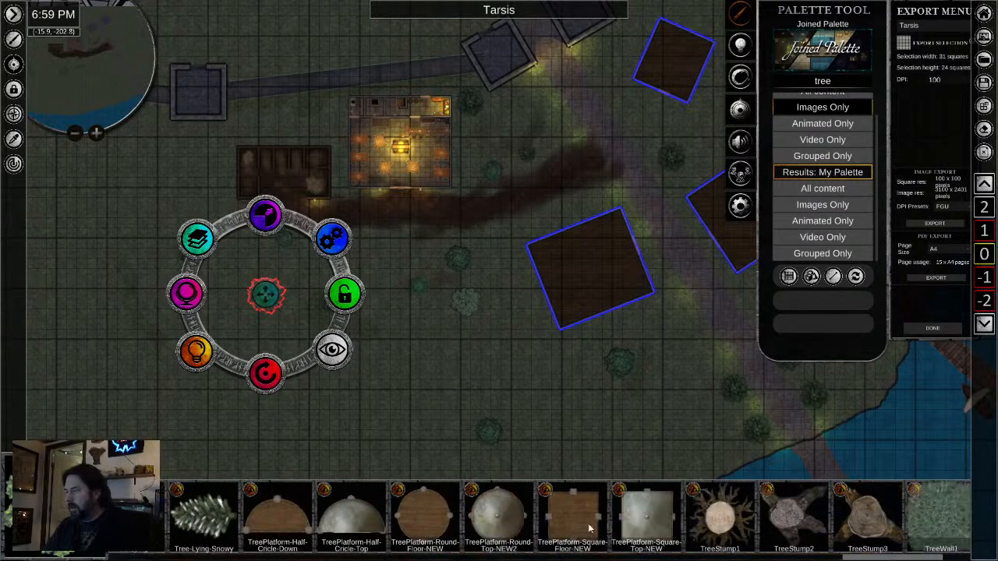
pyautogui.scroll(-5, 590, 529)
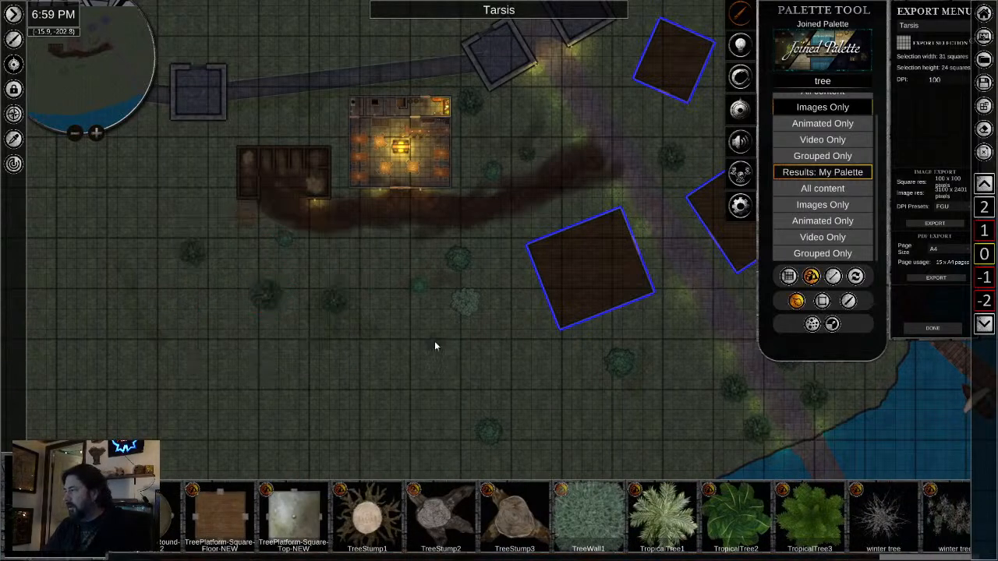
pyautogui.moveTo(518, 357); pyautogui.dragTo(255, 375)
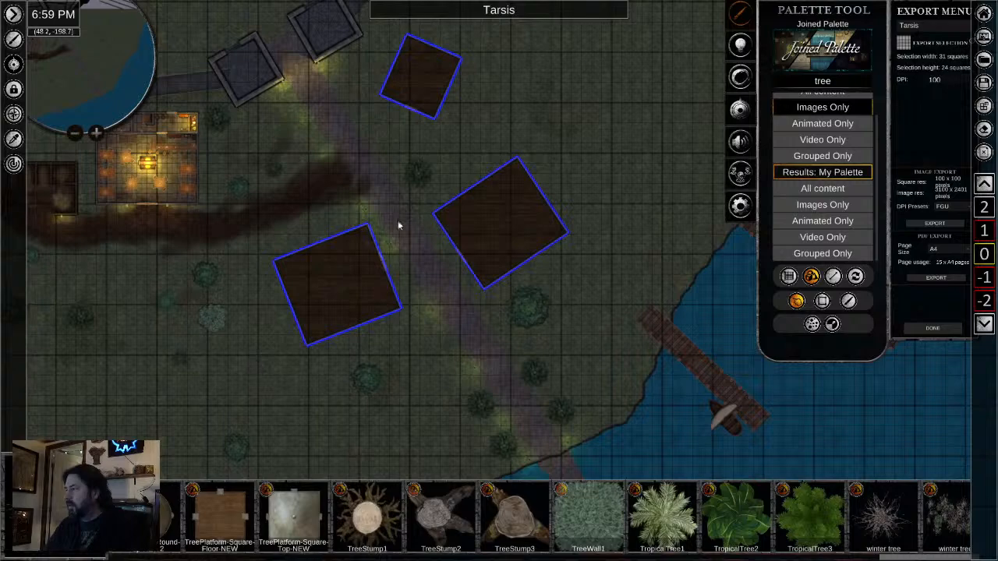
pyautogui.scroll(6, 538, 117)
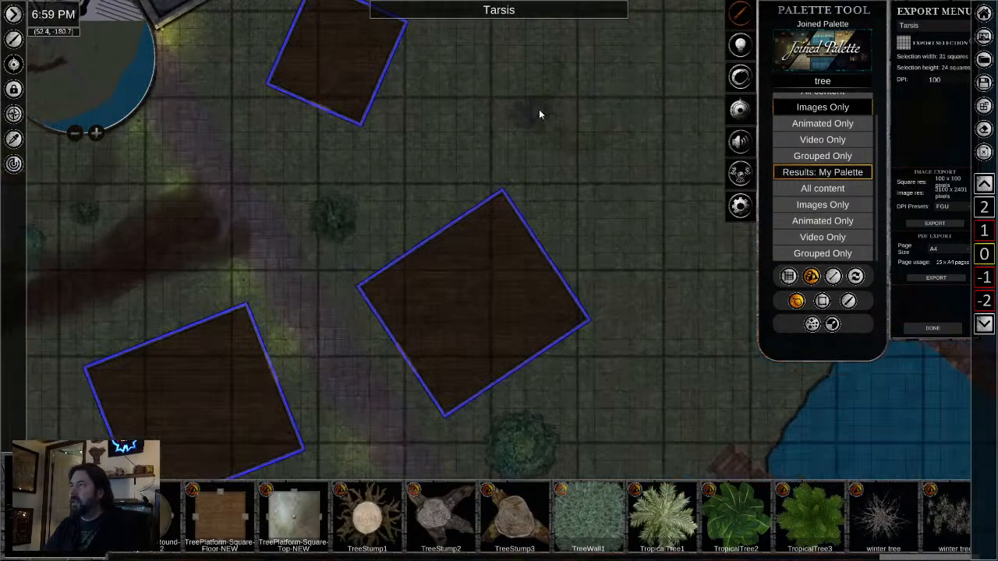
pyautogui.click(517, 119)
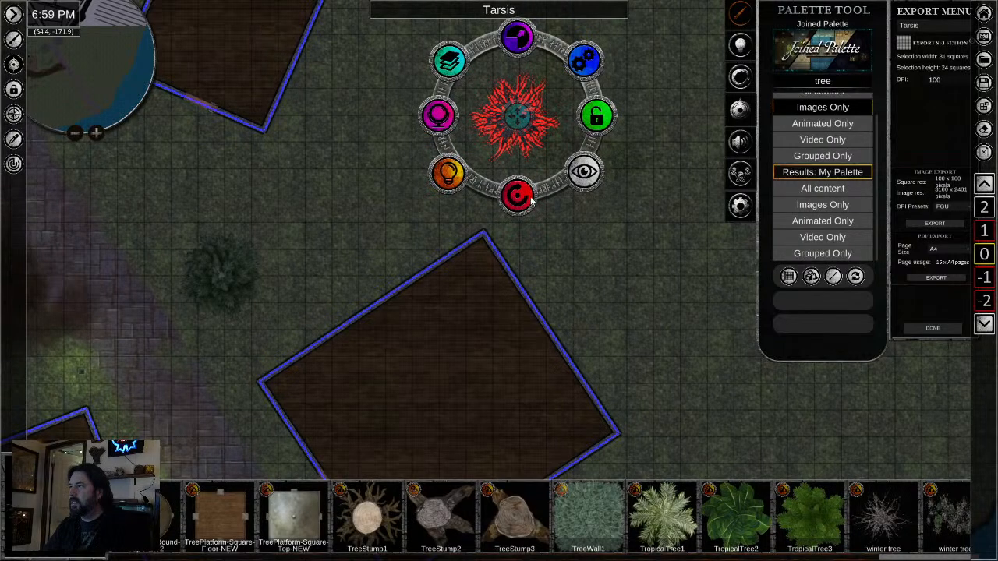
pyautogui.moveTo(531, 199); pyautogui.dragTo(607, 187)
# - Add a second winter tree southwest of the wooden floor west of the road, just below the pale tree
pyautogui.click(571, 273)
pyautogui.moveTo(453, 214); pyautogui.dragTo(296, 269)
pyautogui.click(149, 390)
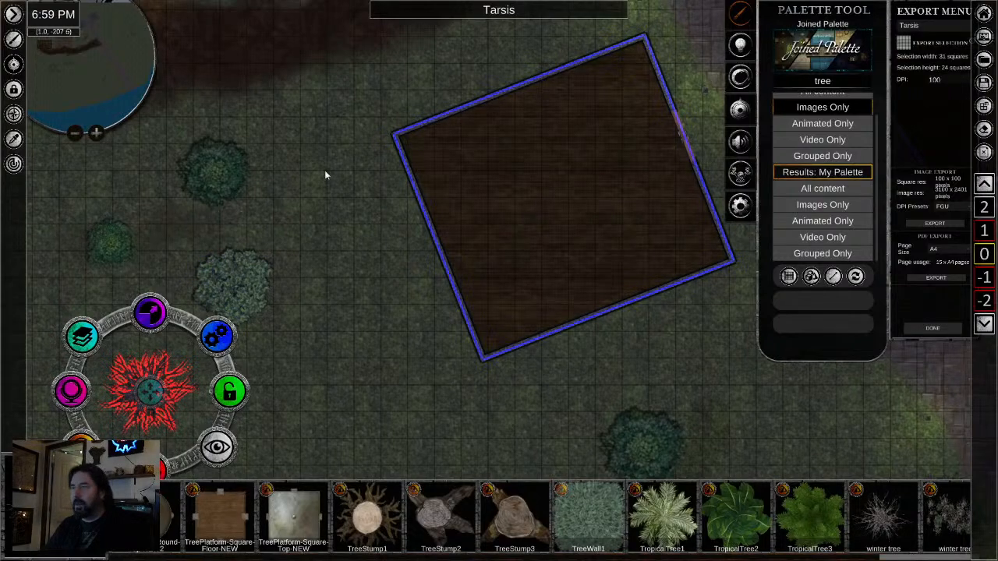
# - Survey the tree placement between the inn, the wooden floors, the road and the docks
pyautogui.moveTo(331, 169); pyautogui.dragTo(344, 277)
pyautogui.scroll(-1, 344, 279)
pyautogui.moveTo(397, 310); pyautogui.dragTo(442, 290)
pyautogui.scroll(-1, 534, 337)
pyautogui.scroll(-1, 375, 378)
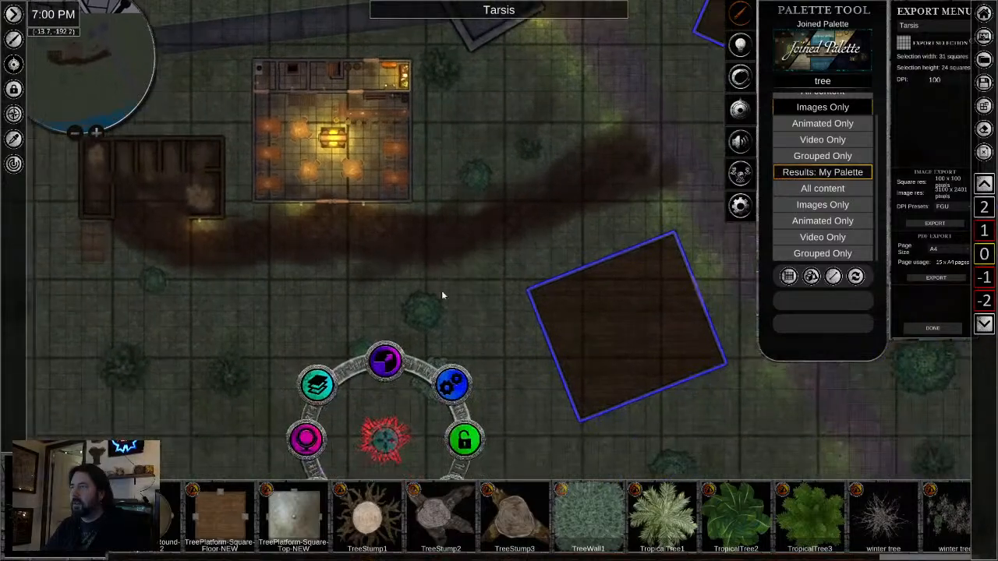
pyautogui.scroll(-1, 444, 295)
pyautogui.moveTo(552, 337); pyautogui.dragTo(546, 203)
pyautogui.click(537, 400)
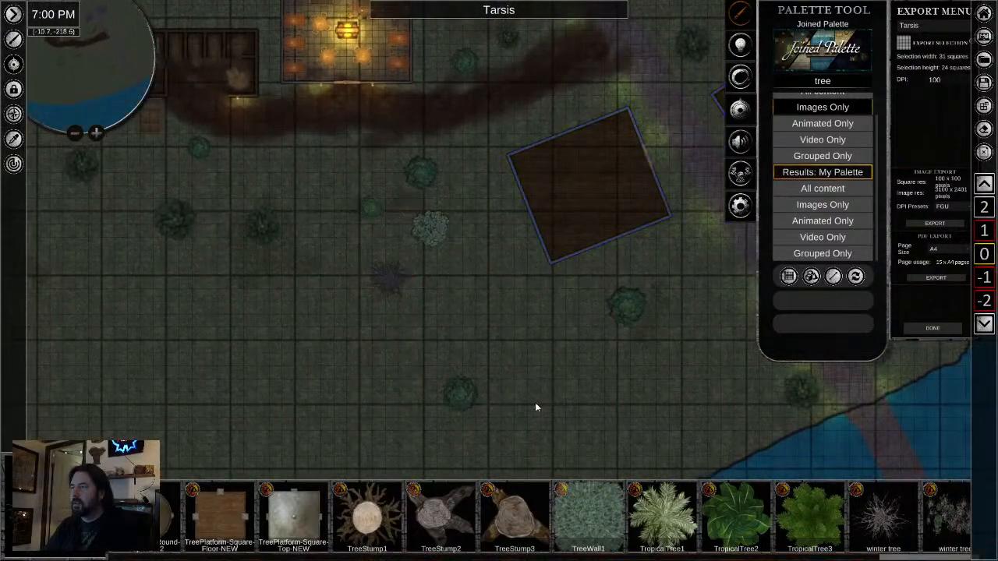
pyautogui.scroll(1, 322, 155)
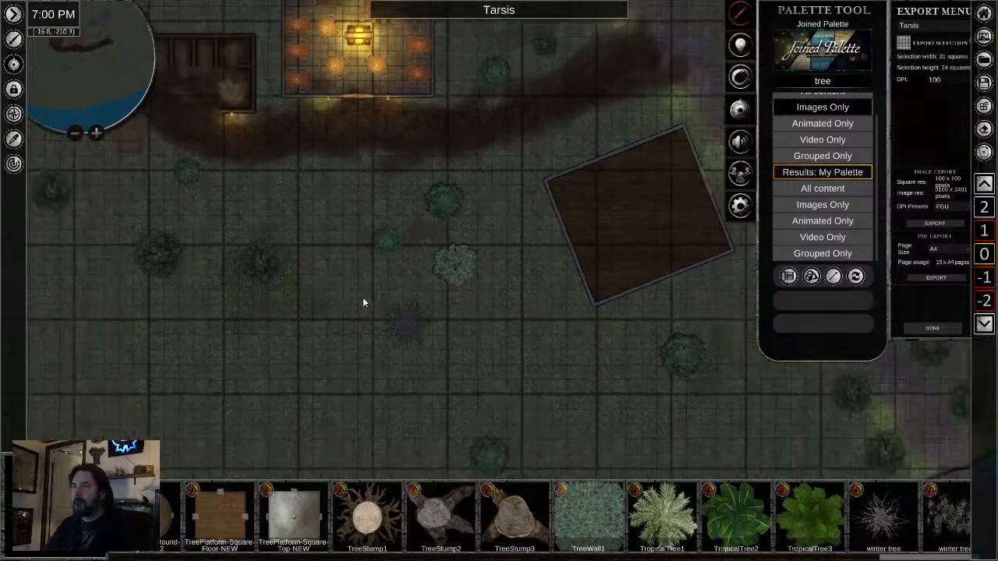
pyautogui.moveTo(484, 372); pyautogui.dragTo(393, 178)
pyautogui.scroll(-4, 470, 318)
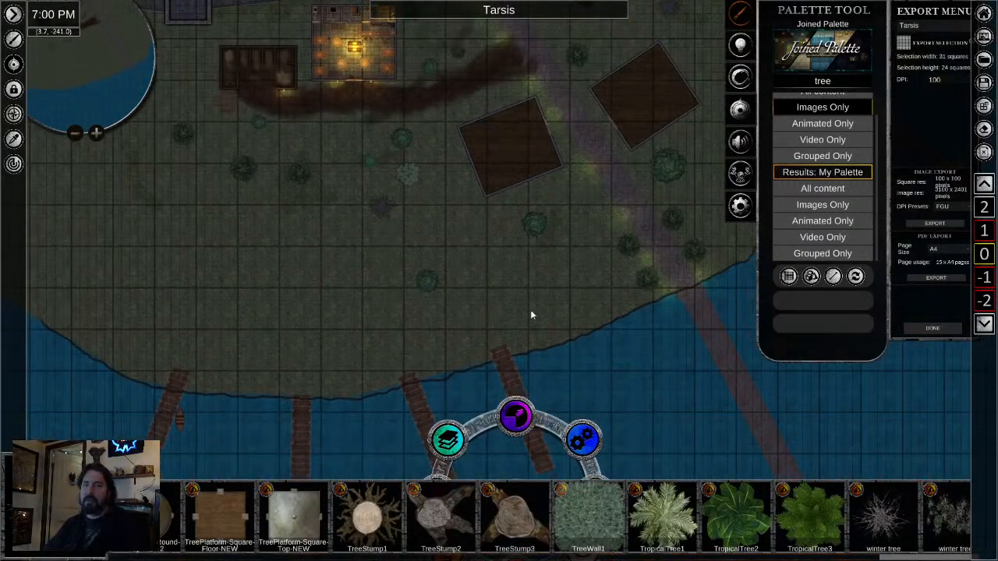
pyautogui.moveTo(558, 312); pyautogui.dragTo(525, 343)
pyautogui.moveTo(605, 212); pyautogui.dragTo(482, 343)
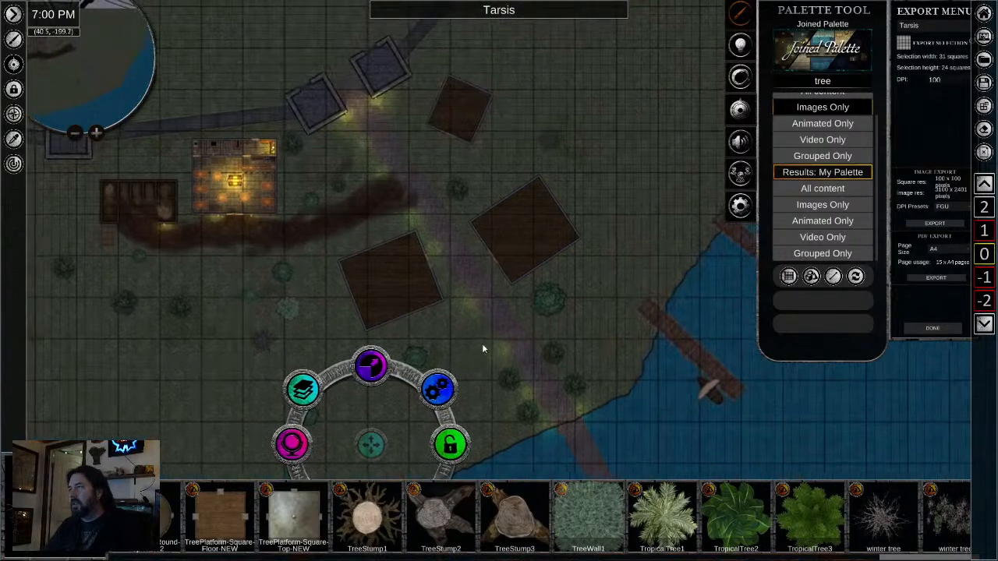
# - Copy the lantern light beside the eastern gate tower and paste it outside the south wall of the northern wooden floor
pyautogui.moveTo(494, 162); pyautogui.dragTo(468, 266)
pyautogui.scroll(2, 425, 258)
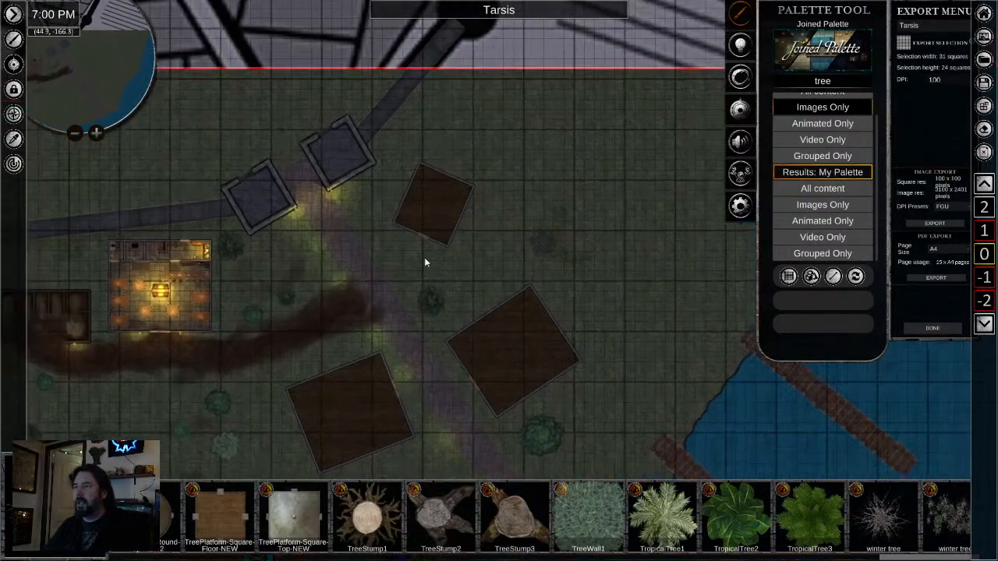
pyautogui.scroll(2, 425, 262)
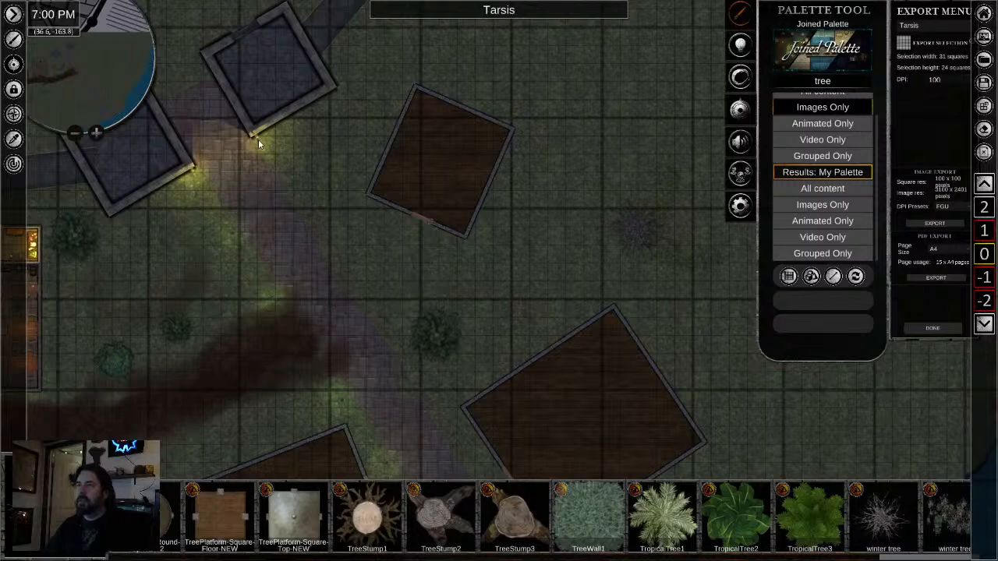
pyautogui.click(258, 138)
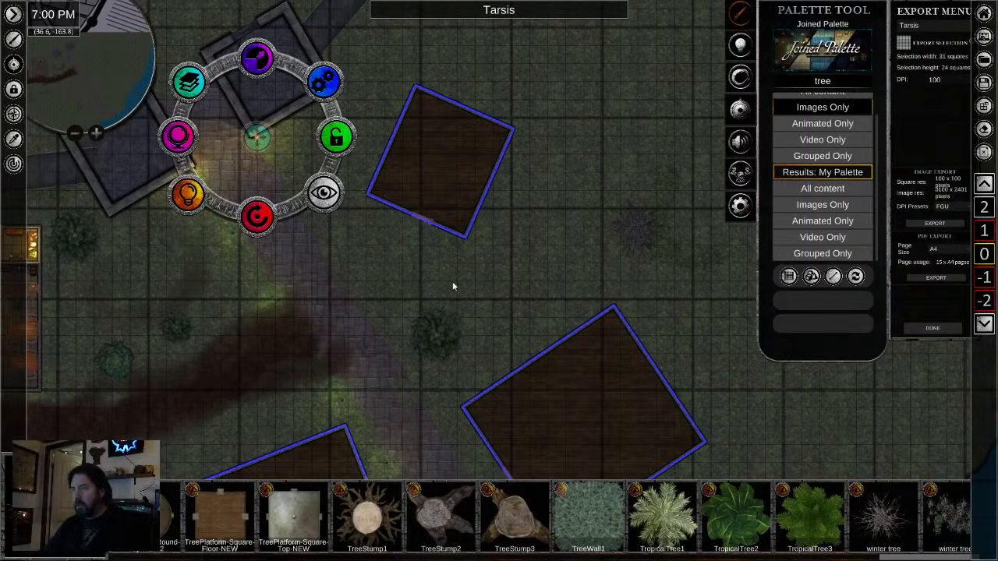
pyautogui.scroll(2, 455, 269)
pyautogui.scroll(1, 456, 266)
pyautogui.hotkey('ctrl', 'v')
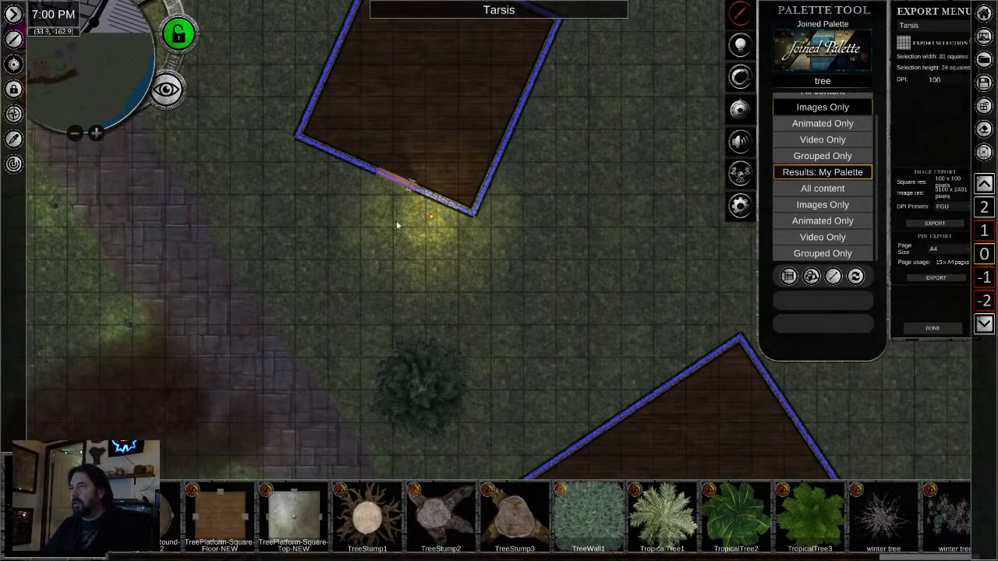
pyautogui.scroll(2, 393, 222)
pyautogui.scroll(1, 392, 224)
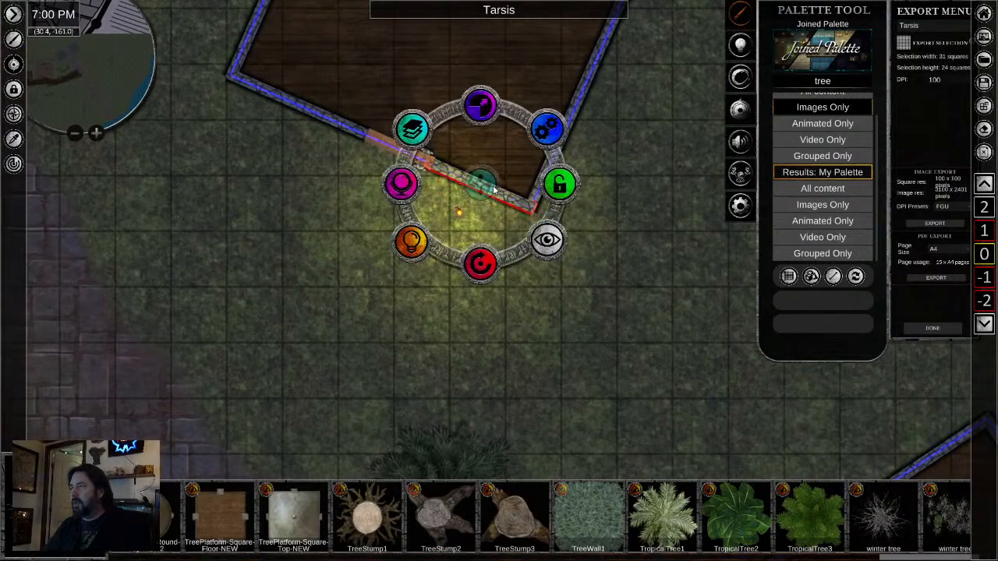
# - Inspect the lighting options of the northern building's south wall and of the pasted light
pyautogui.click(479, 183)
pyautogui.click(419, 251)
pyautogui.click(418, 250)
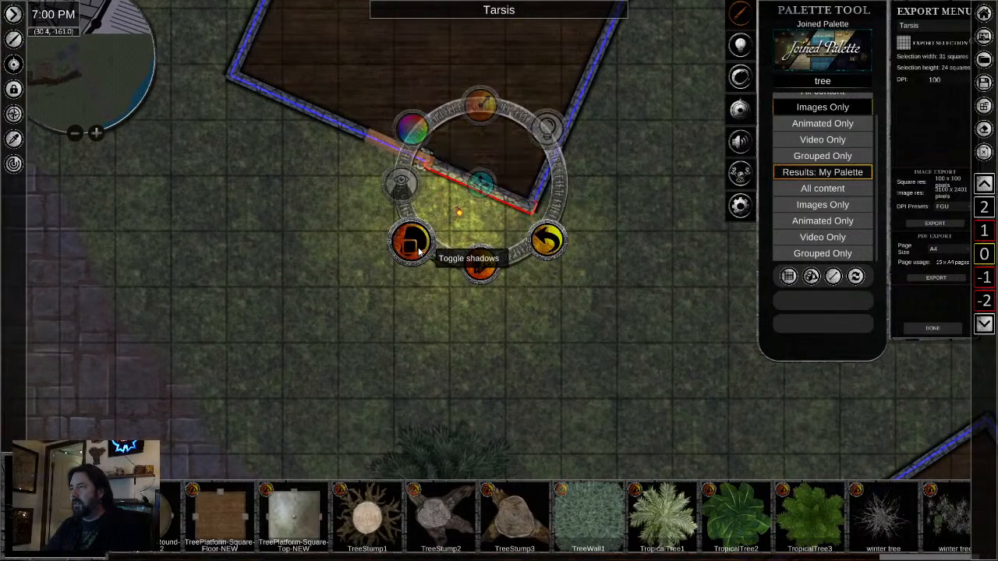
pyautogui.click(459, 214)
pyautogui.moveTo(458, 291); pyautogui.dragTo(384, 272)
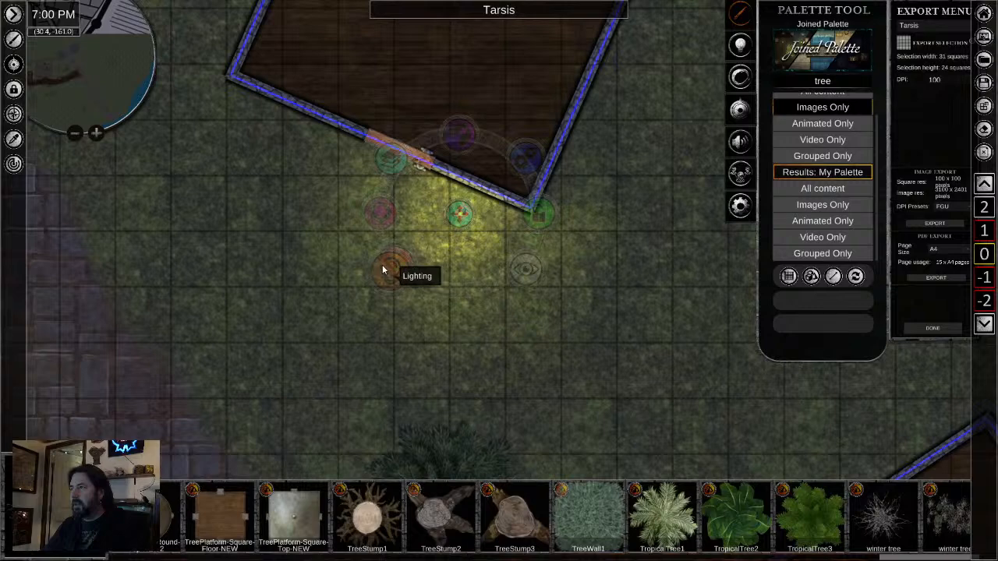
pyautogui.click(384, 269)
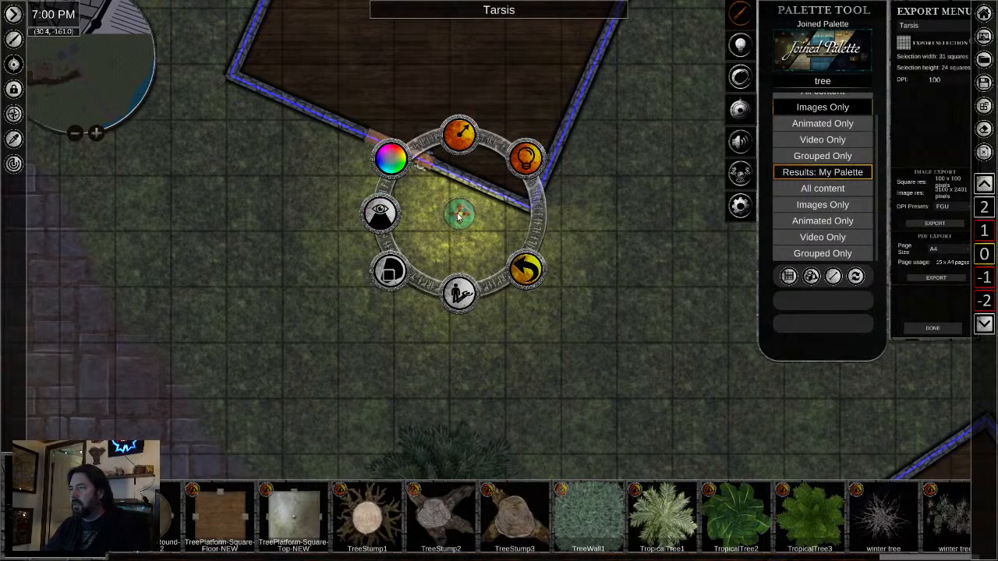
pyautogui.click(526, 270)
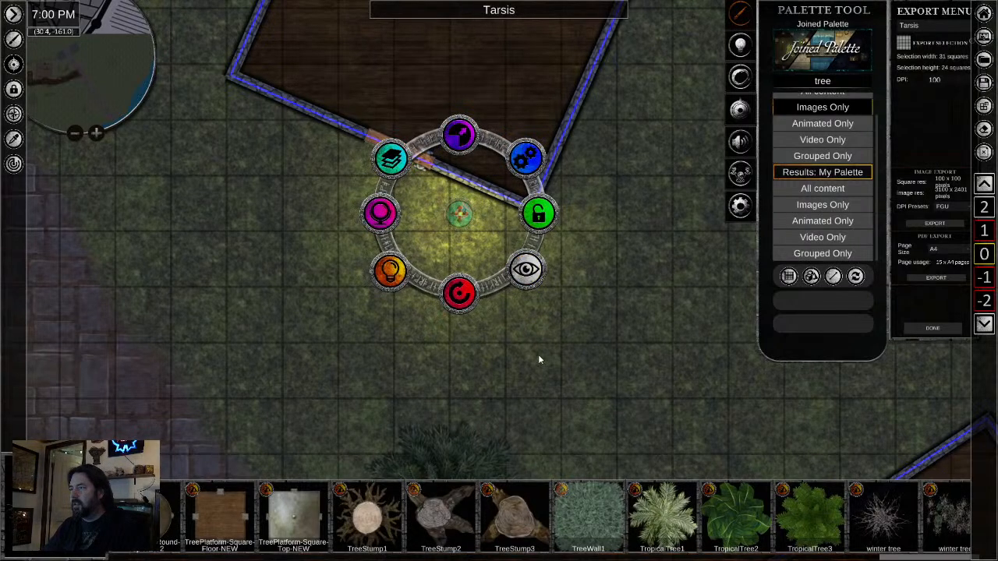
# - Move the pasted light up against the northern building's south wall, near its eastern corner
pyautogui.click(538, 357)
pyautogui.click(459, 216)
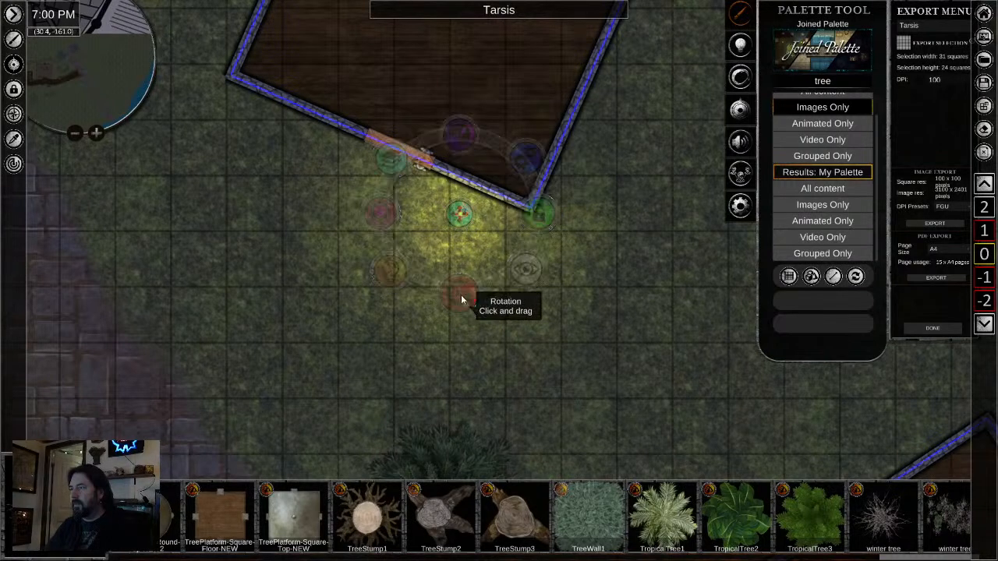
pyautogui.moveTo(459, 214); pyautogui.dragTo(478, 203)
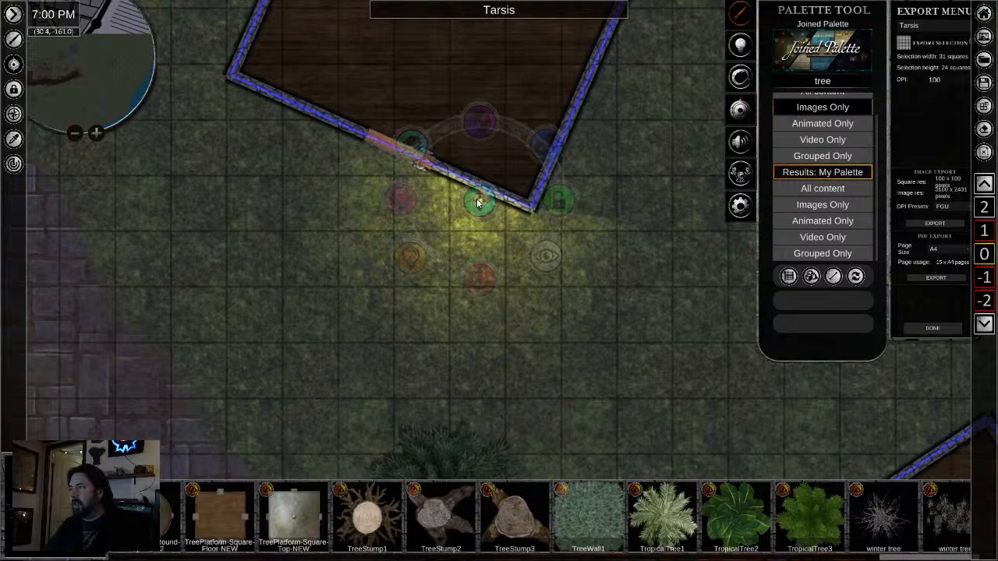
pyautogui.scroll(-4, 393, 376)
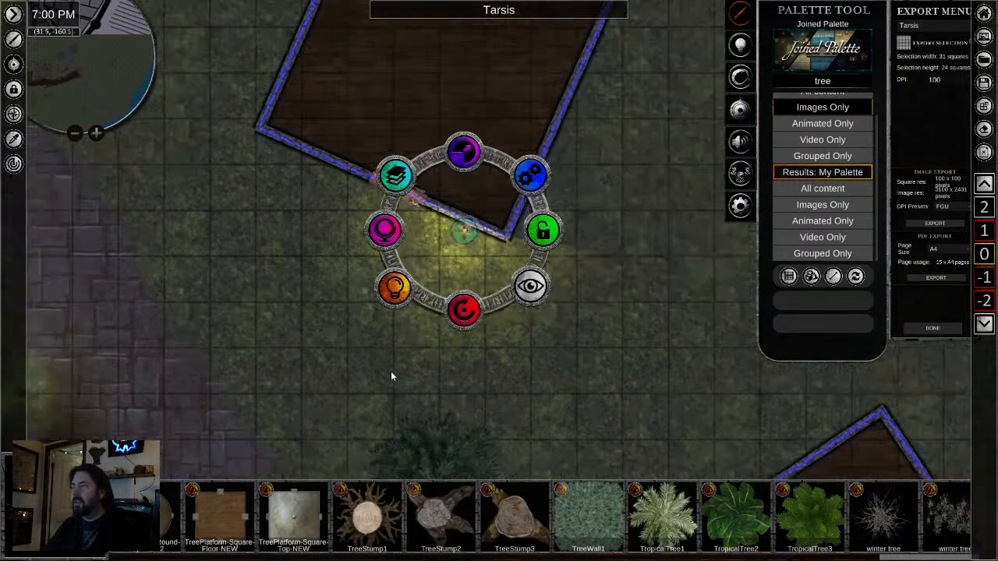
# - Survey the road, wooden floors, grassland and docks for areas that still need detail
pyautogui.moveTo(313, 405); pyautogui.dragTo(482, 195)
pyautogui.scroll(-2, 482, 212)
pyautogui.moveTo(535, 378); pyautogui.dragTo(519, 142)
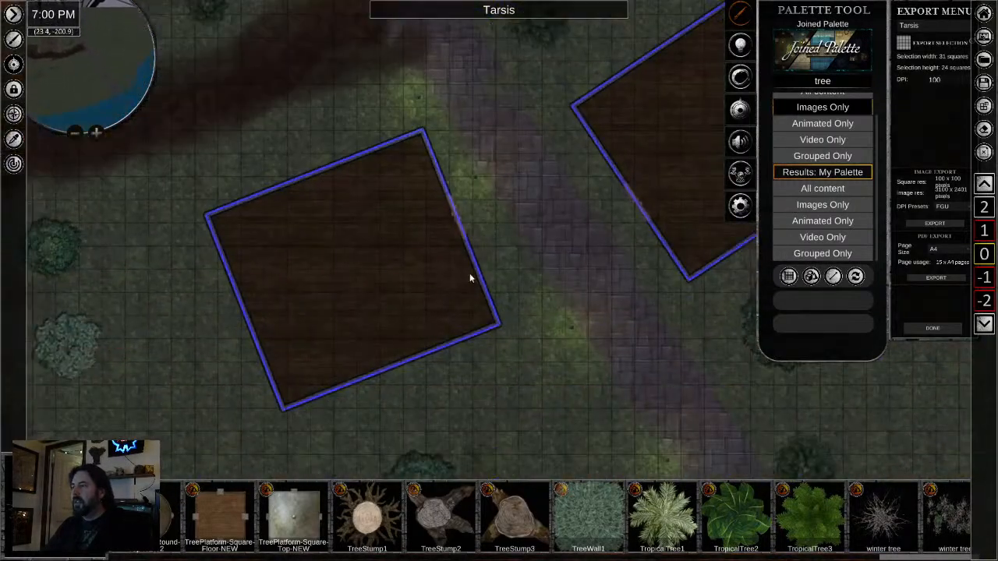
pyautogui.scroll(-2, 470, 274)
pyautogui.scroll(-2, 573, 313)
pyautogui.moveTo(356, 358); pyautogui.dragTo(462, 294)
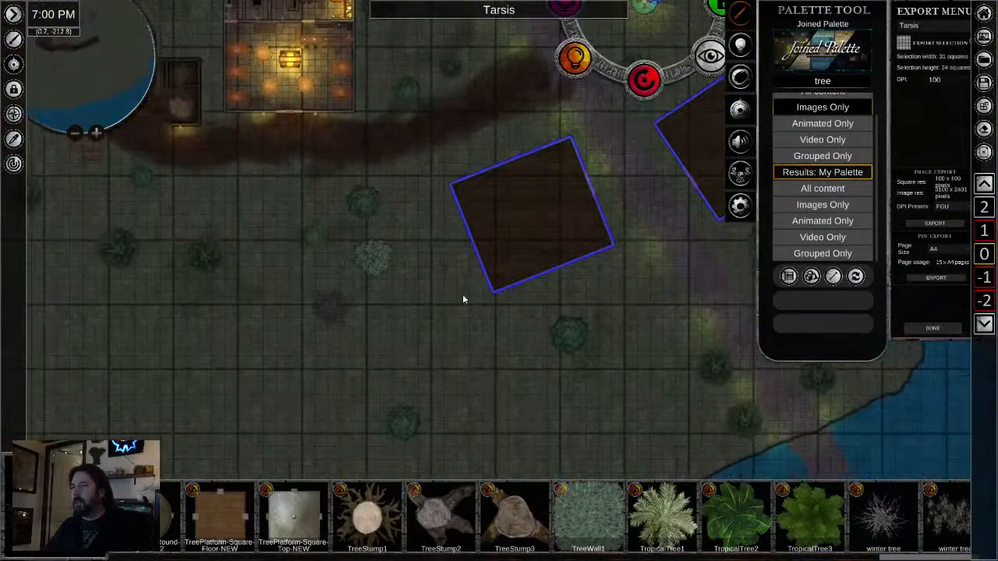
pyautogui.scroll(-2, 462, 295)
pyautogui.moveTo(452, 348); pyautogui.dragTo(344, 219)
pyautogui.scroll(-2, 507, 325)
pyautogui.scroll(-2, 507, 315)
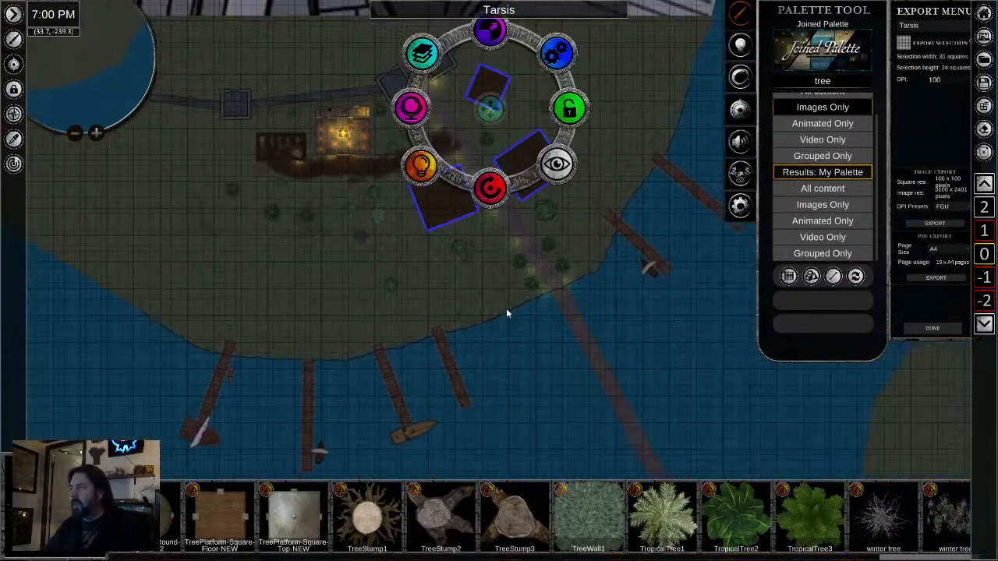
pyautogui.moveTo(548, 326); pyautogui.dragTo(522, 424)
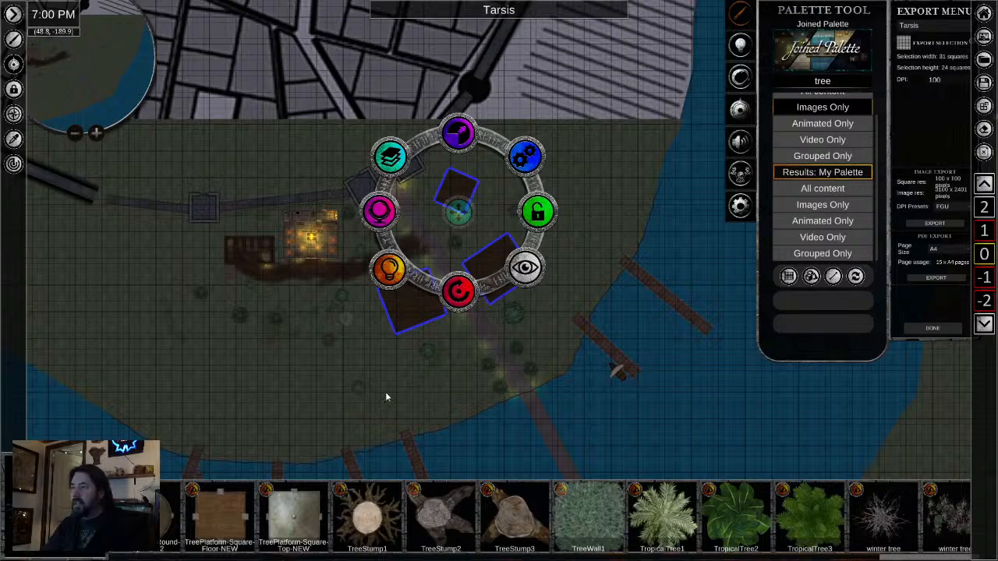
pyautogui.moveTo(385, 394); pyautogui.dragTo(492, 279)
pyautogui.scroll(2, 489, 275)
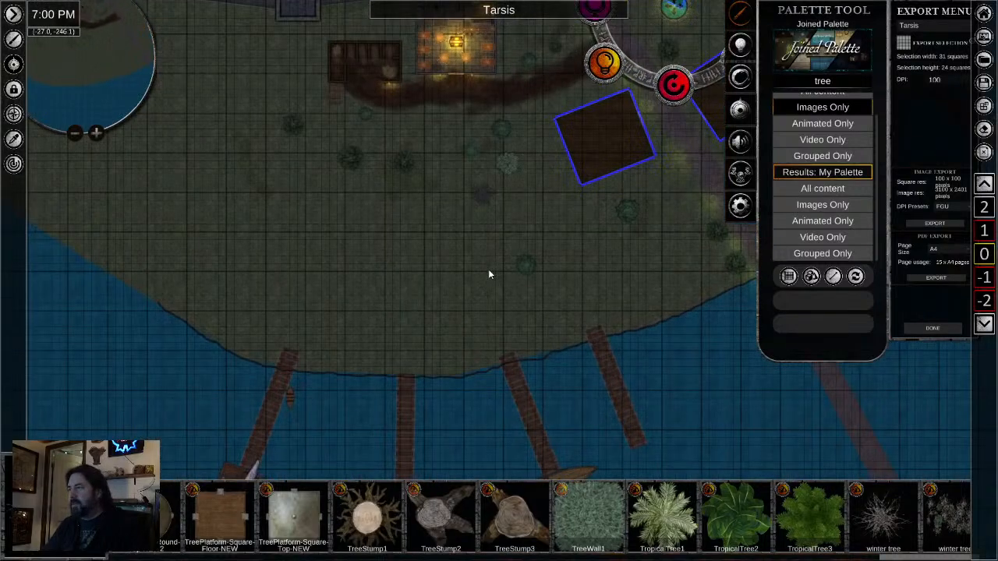
pyautogui.scroll(4, 492, 271)
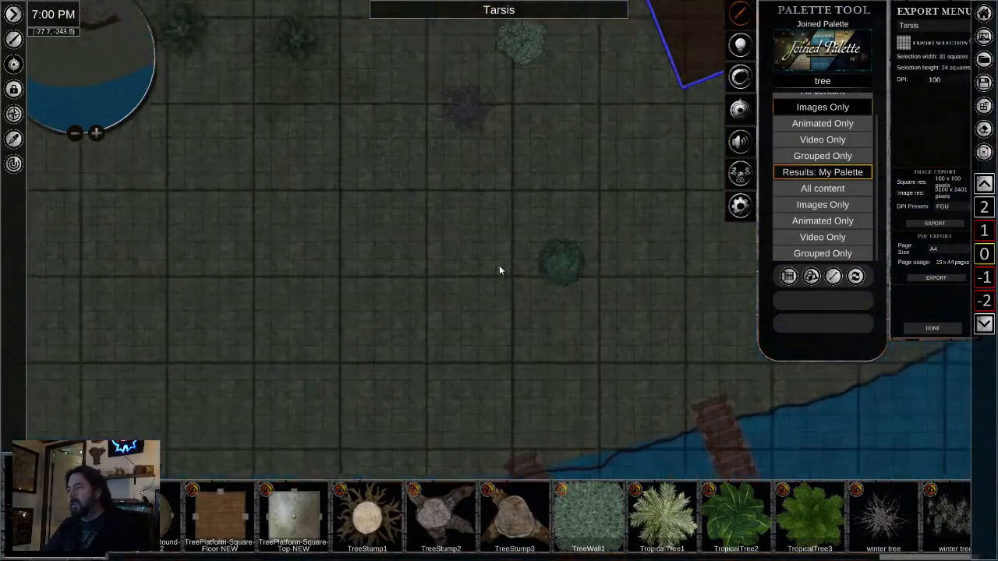
pyautogui.scroll(-3, 503, 262)
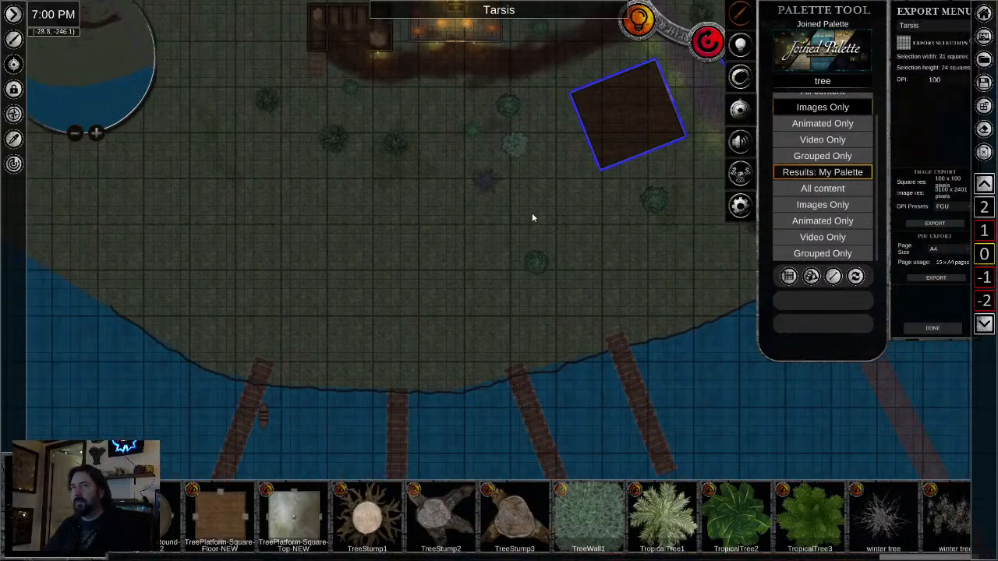
# - Sample the dirt texture from the path south of the inn and bring up its brush transparency setting
pyautogui.click(13, 139)
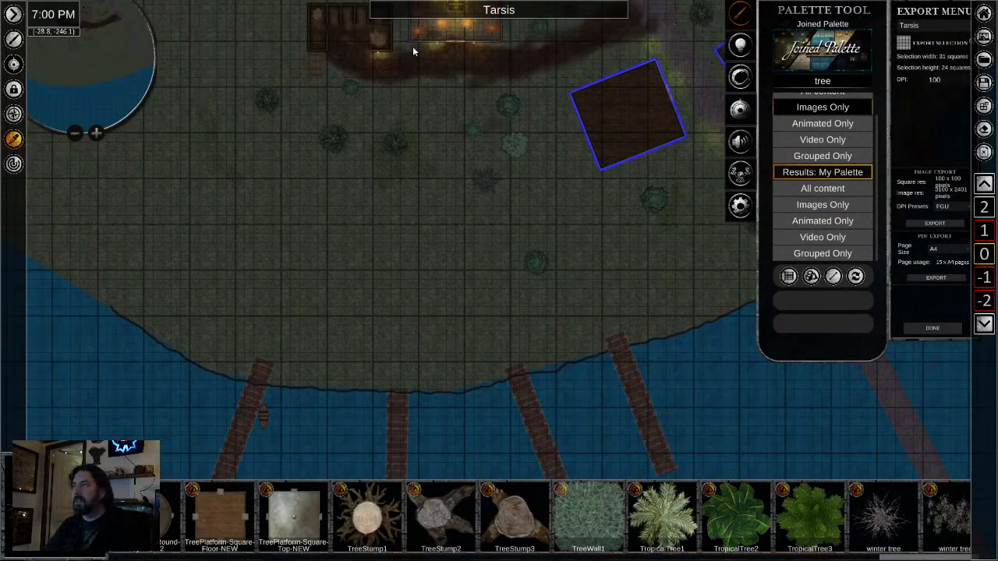
pyautogui.click(504, 59)
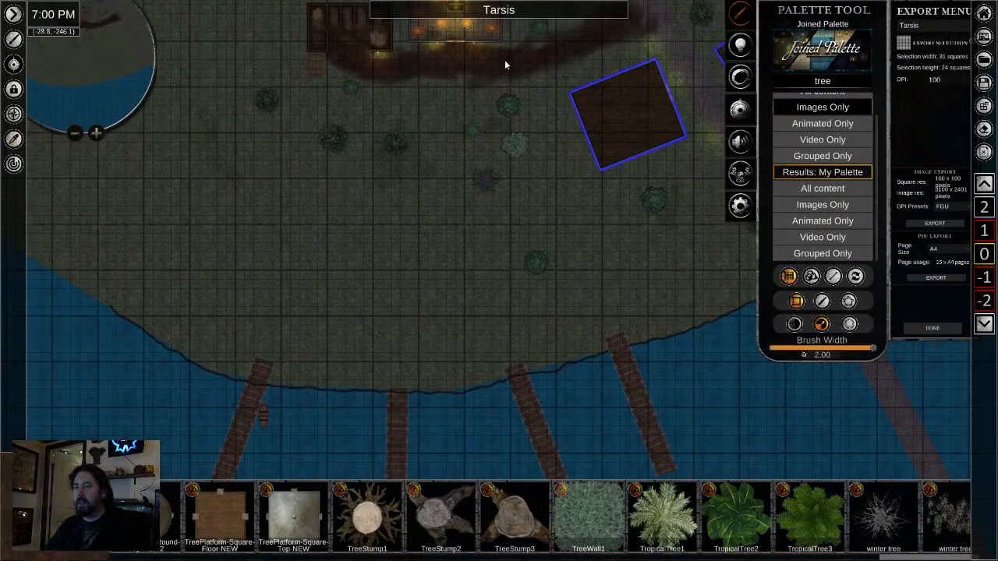
pyautogui.click(793, 323)
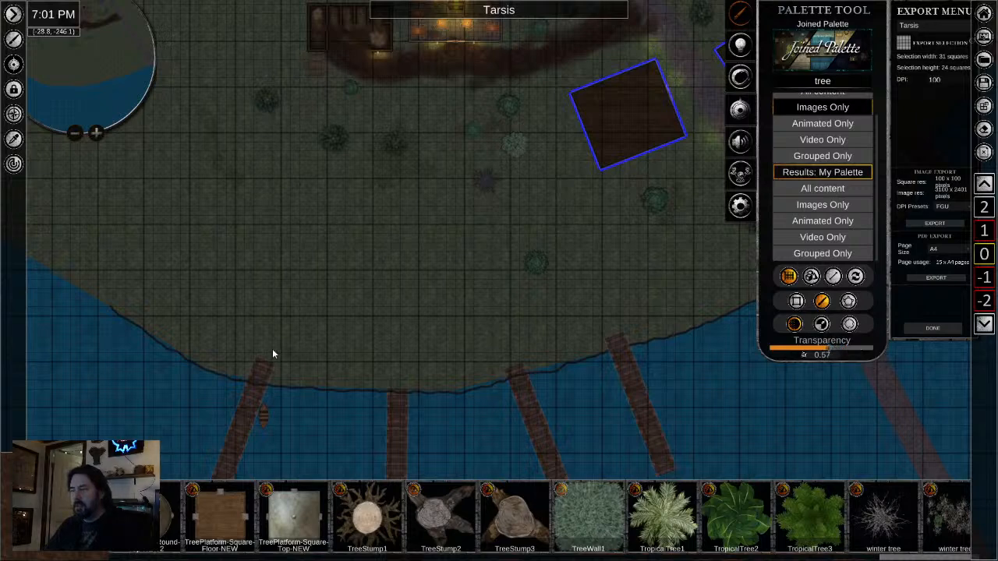
# - Mark a 100 by 75 square export selection covering the inn, the new buildings, the shore and the southern docks
pyautogui.scroll(1, 281, 355)
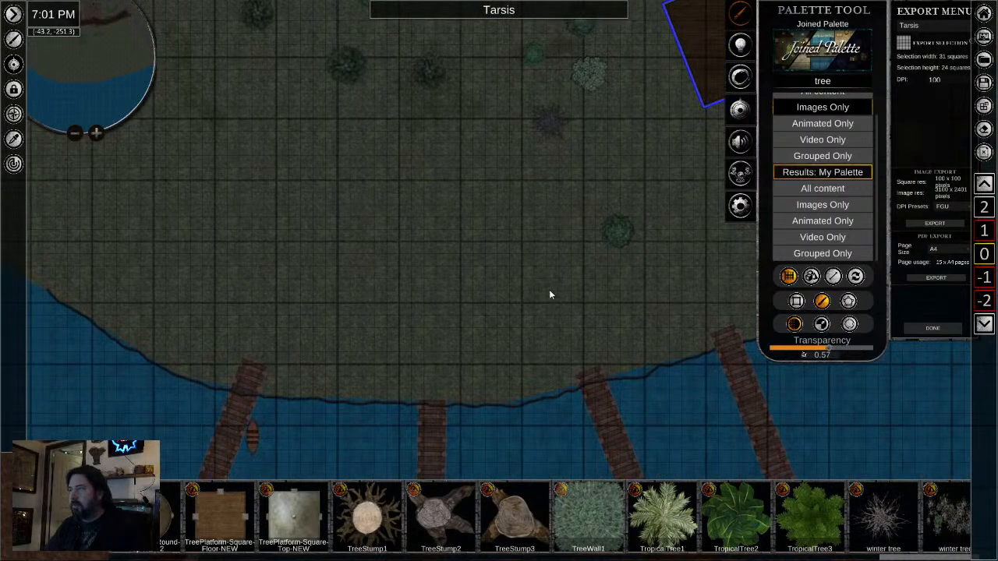
pyautogui.moveTo(551, 284); pyautogui.dragTo(375, 387)
pyautogui.scroll(-1, 410, 262)
pyautogui.scroll(-1, 411, 262)
pyautogui.moveTo(442, 233); pyautogui.dragTo(398, 154)
pyautogui.moveTo(330, 280); pyautogui.dragTo(330, 133)
pyautogui.scroll(-1, 327, 164)
pyautogui.moveTo(368, 59); pyautogui.dragTo(411, 189)
pyautogui.scroll(-2, 403, 268)
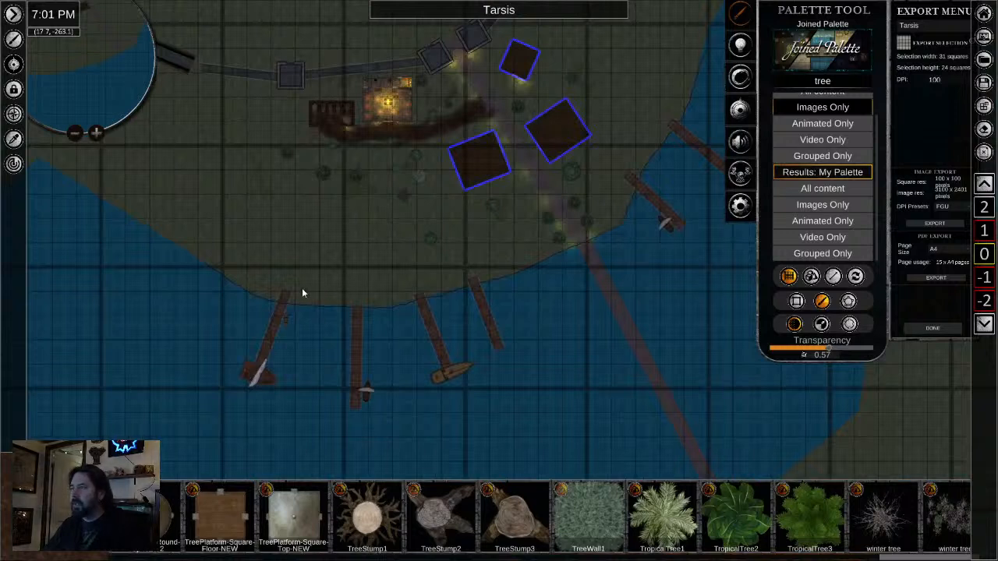
pyautogui.click(905, 43)
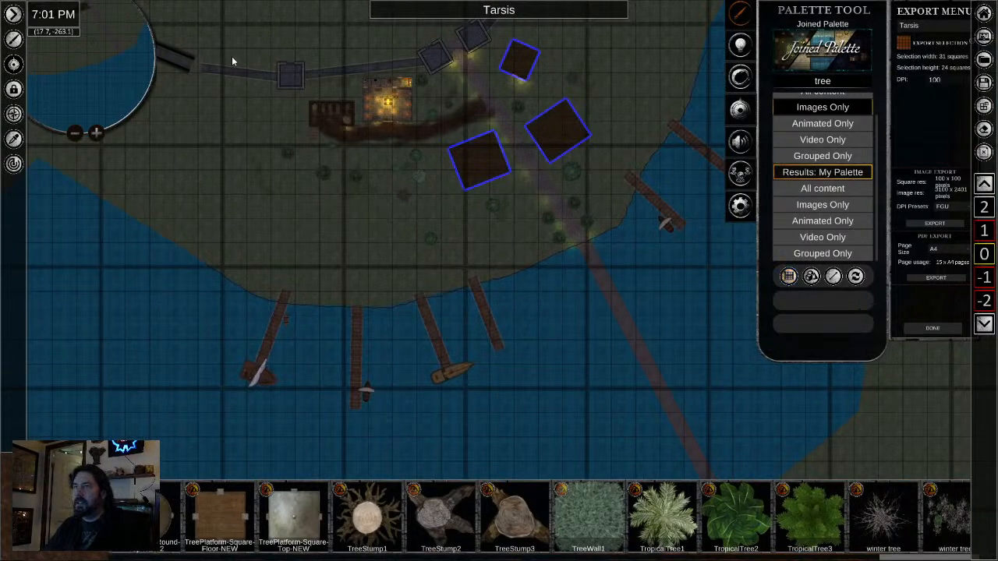
pyautogui.moveTo(223, 49); pyautogui.dragTo(709, 416)
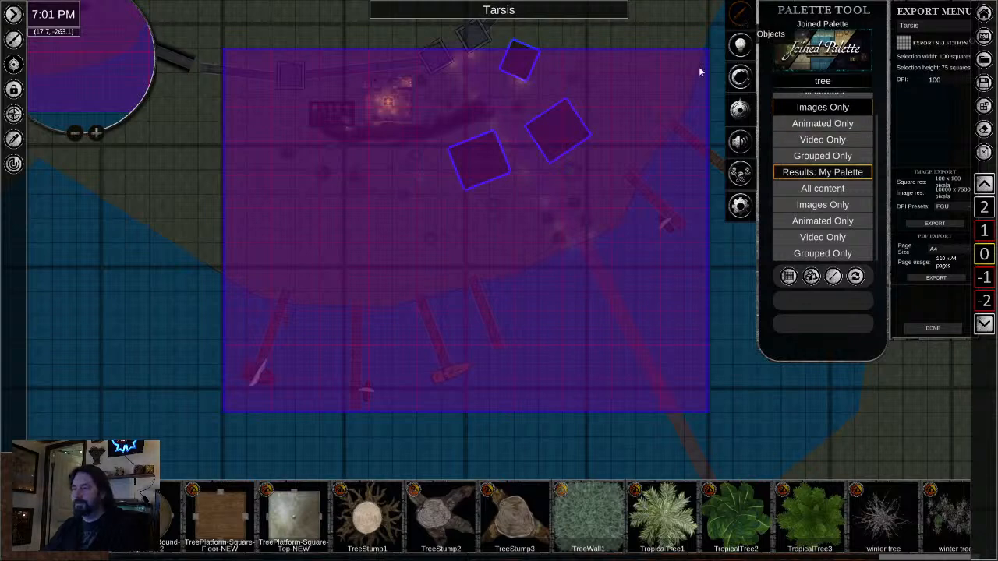
pyautogui.click(789, 276)
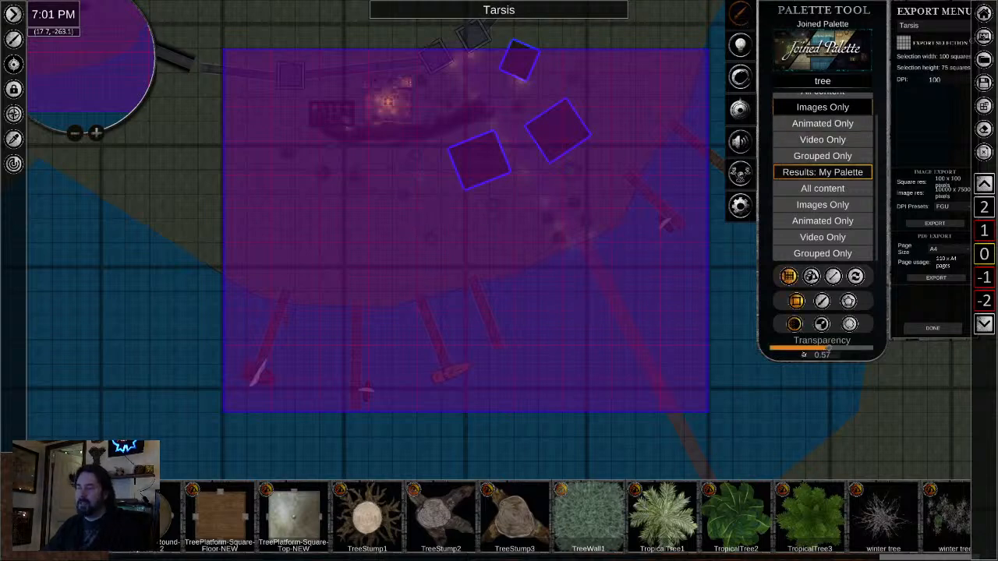
pyautogui.click(902, 45)
# - Paint a freehand dirt path, brush width 2.00, from the road beside the wooden floors to the southern docks and west along the shore
pyautogui.scroll(5, 394, 224)
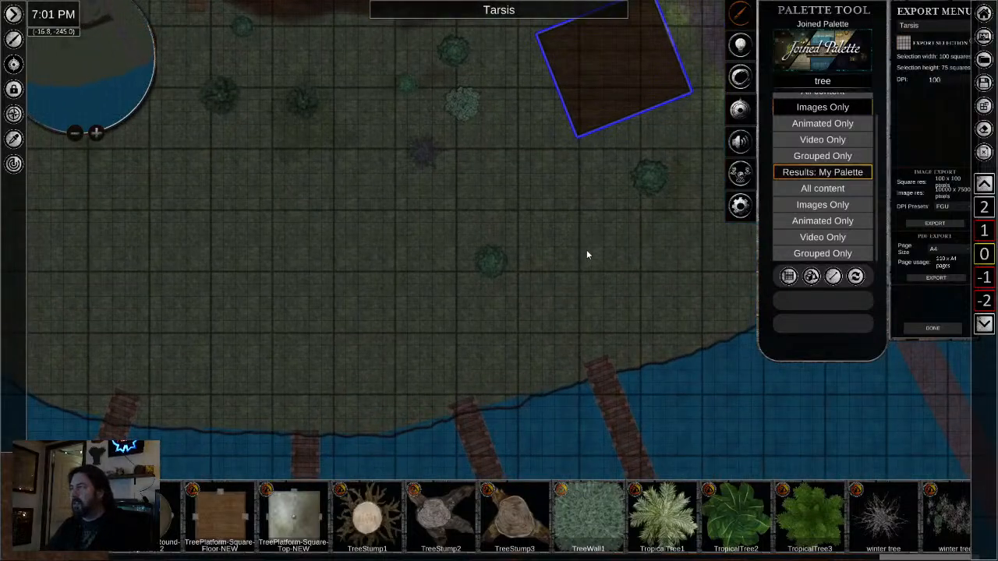
pyautogui.moveTo(587, 254); pyautogui.dragTo(537, 269)
pyautogui.scroll(-3, 535, 277)
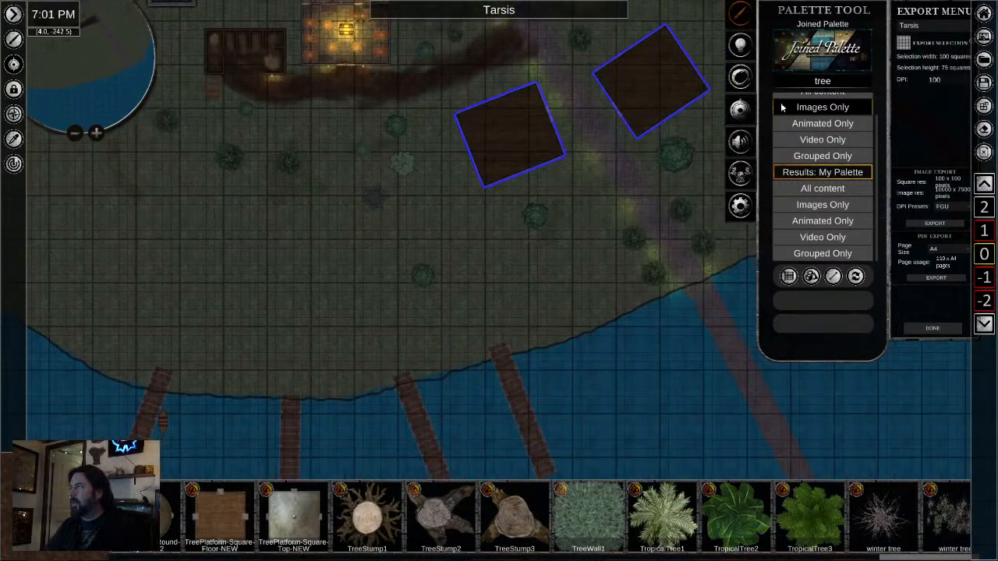
pyautogui.click(809, 279)
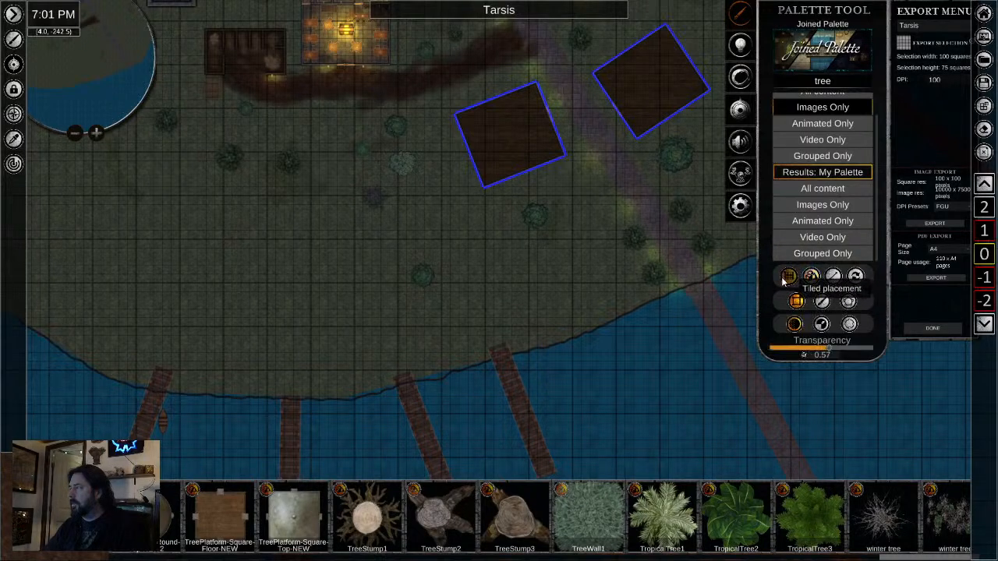
pyautogui.click(848, 301)
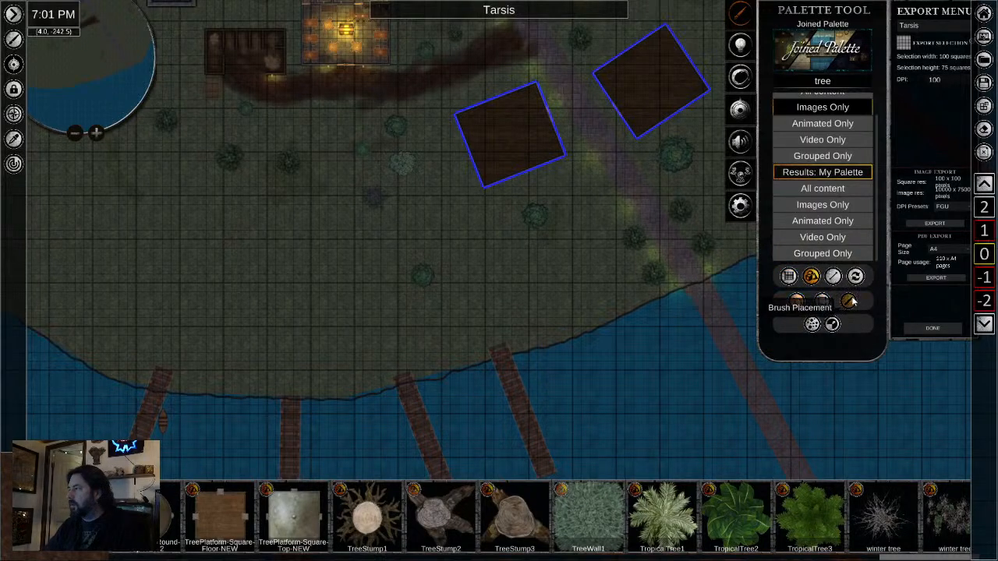
pyautogui.click(789, 279)
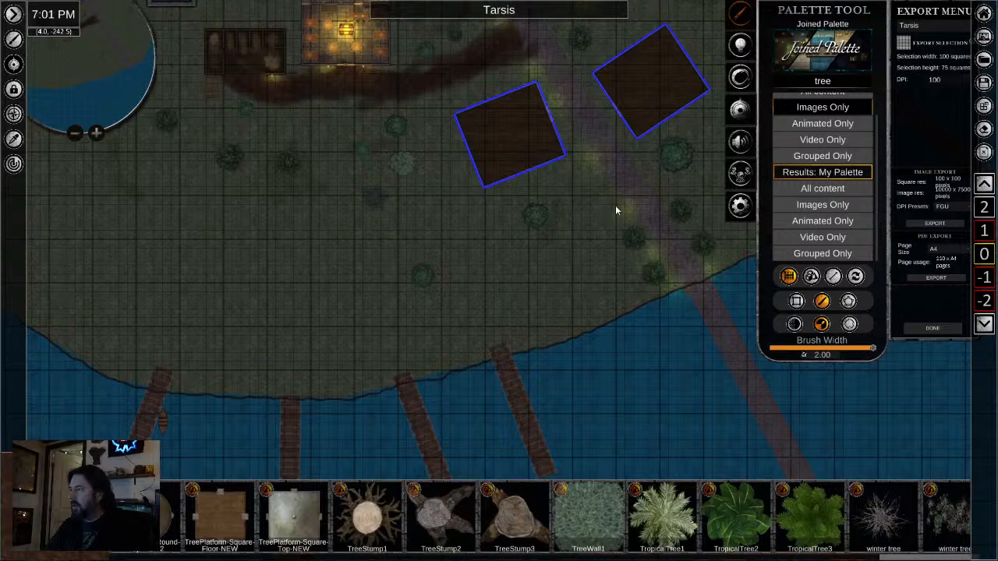
pyautogui.moveTo(599, 170)
pyautogui.mouseDown()
pyautogui.moveTo(600, 201)
pyautogui.moveTo(560, 259)
pyautogui.mouseUp()
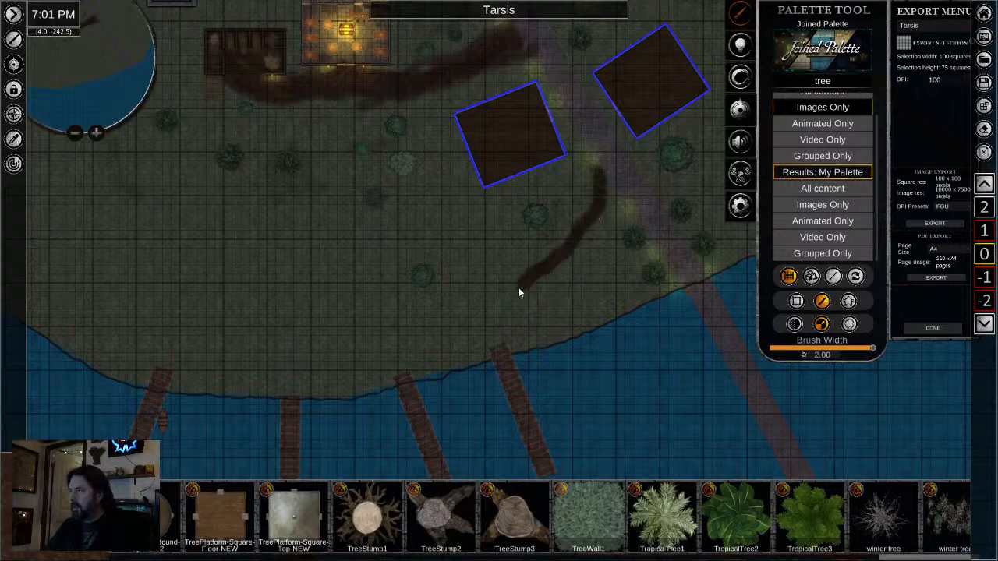
pyautogui.moveTo(519, 292)
pyautogui.mouseDown()
pyautogui.moveTo(497, 350)
pyautogui.moveTo(492, 319)
pyautogui.moveTo(469, 344)
pyautogui.moveTo(339, 378)
pyautogui.moveTo(220, 368)
pyautogui.mouseUp()
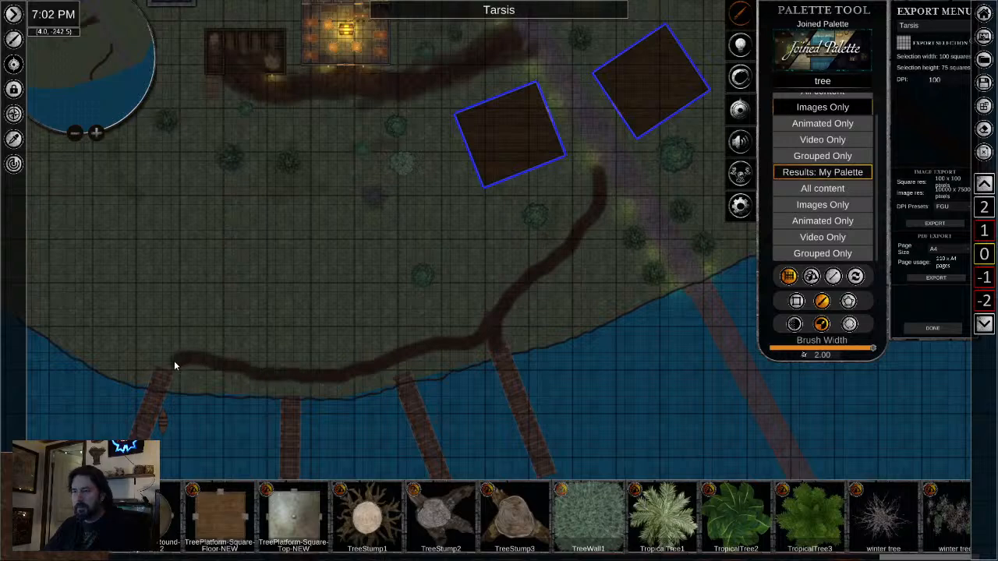
# - Widen the middle stretch of the shoreline dirt path above the central docks with extra brush strokes
pyautogui.scroll(2, 306, 346)
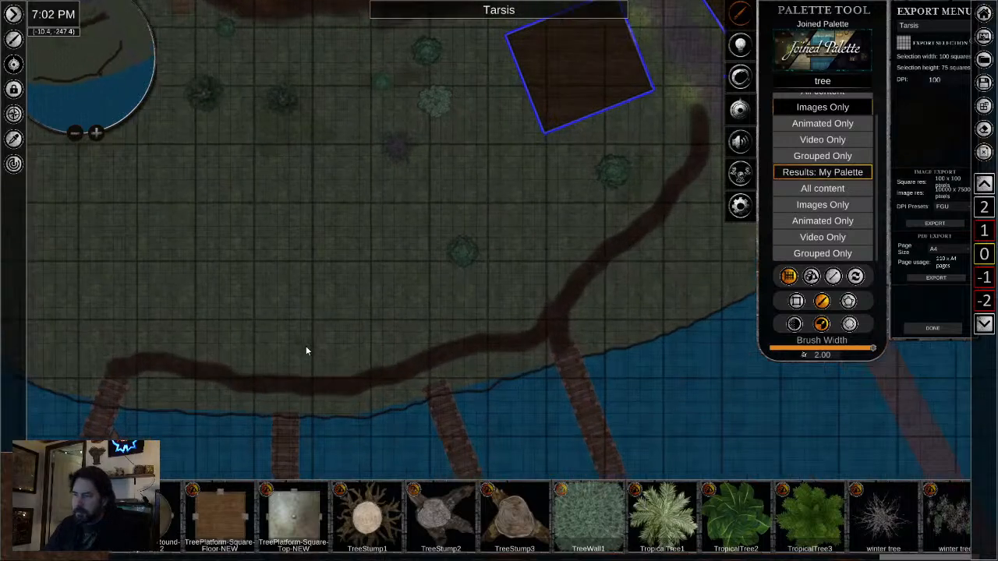
pyautogui.moveTo(297, 382)
pyautogui.mouseDown()
pyautogui.moveTo(367, 360)
pyautogui.moveTo(393, 367)
pyautogui.moveTo(353, 375)
pyautogui.moveTo(466, 343)
pyautogui.moveTo(435, 341)
pyautogui.mouseUp()
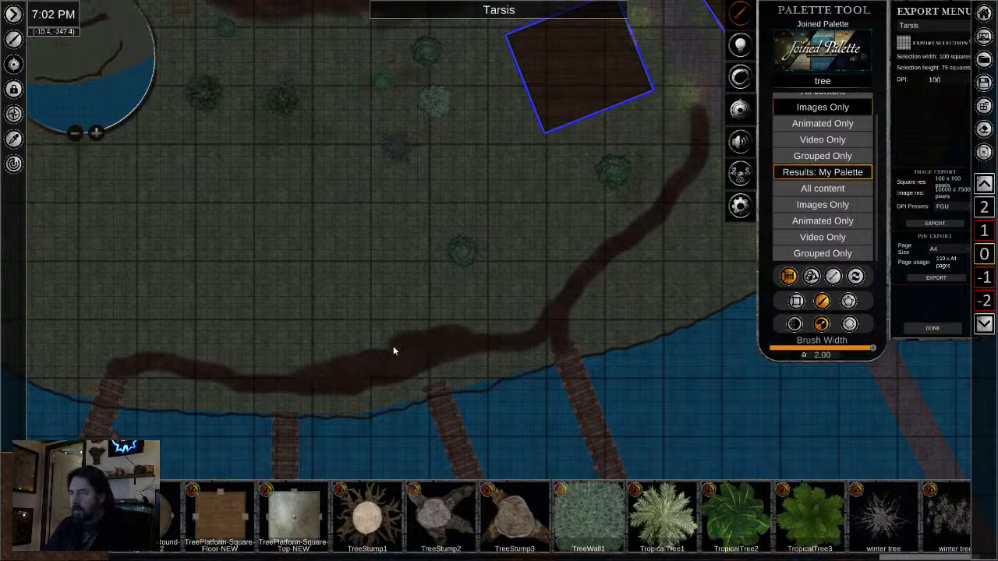
pyautogui.moveTo(299, 379)
pyautogui.mouseDown()
pyautogui.moveTo(243, 376)
pyautogui.moveTo(322, 373)
pyautogui.moveTo(375, 350)
pyautogui.mouseUp()
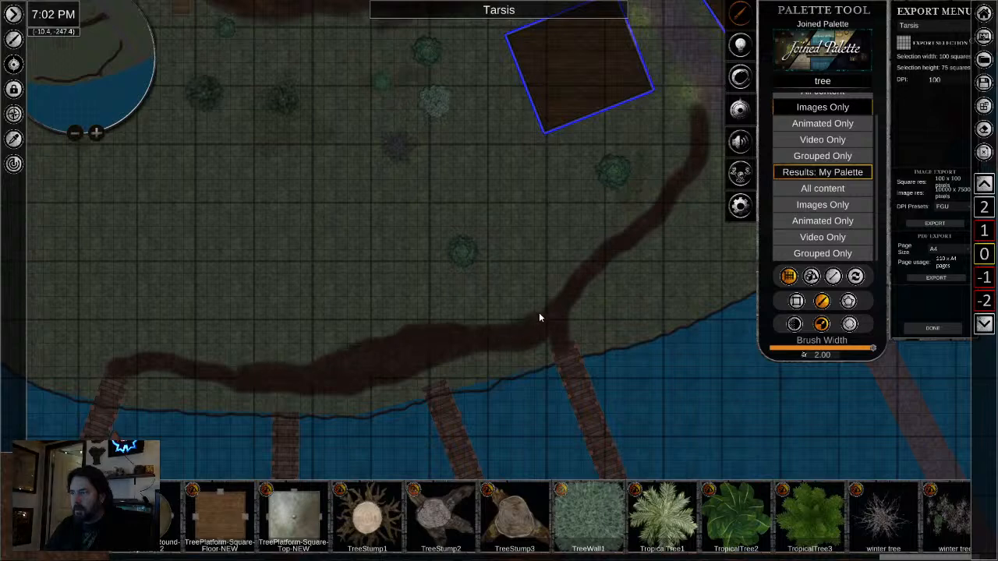
# - Set the dirt brush's transparency to 0.86
pyautogui.scroll(-1, 429, 292)
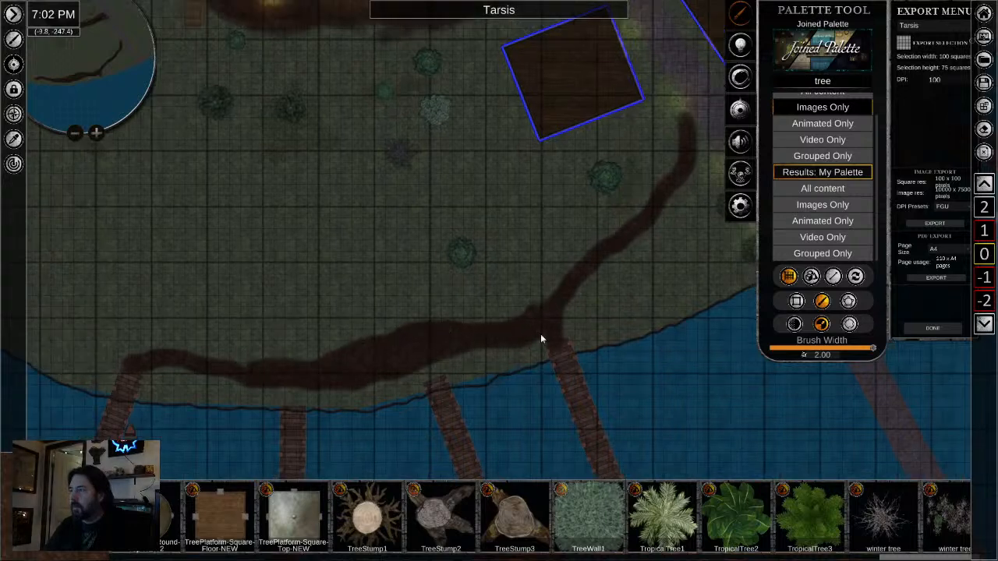
pyautogui.click(794, 324)
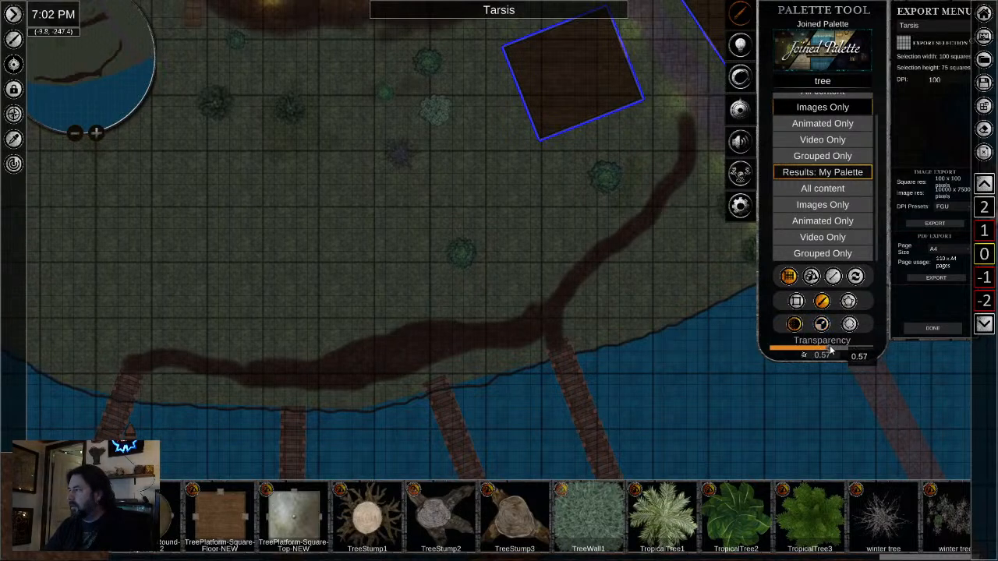
pyautogui.moveTo(854, 354); pyautogui.dragTo(873, 349)
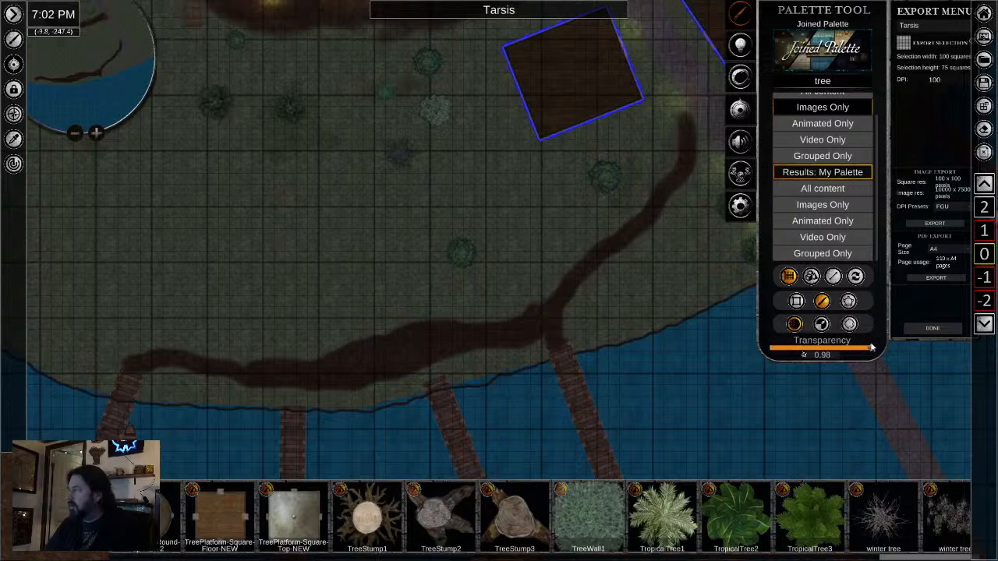
pyautogui.moveTo(872, 348); pyautogui.dragTo(865, 349)
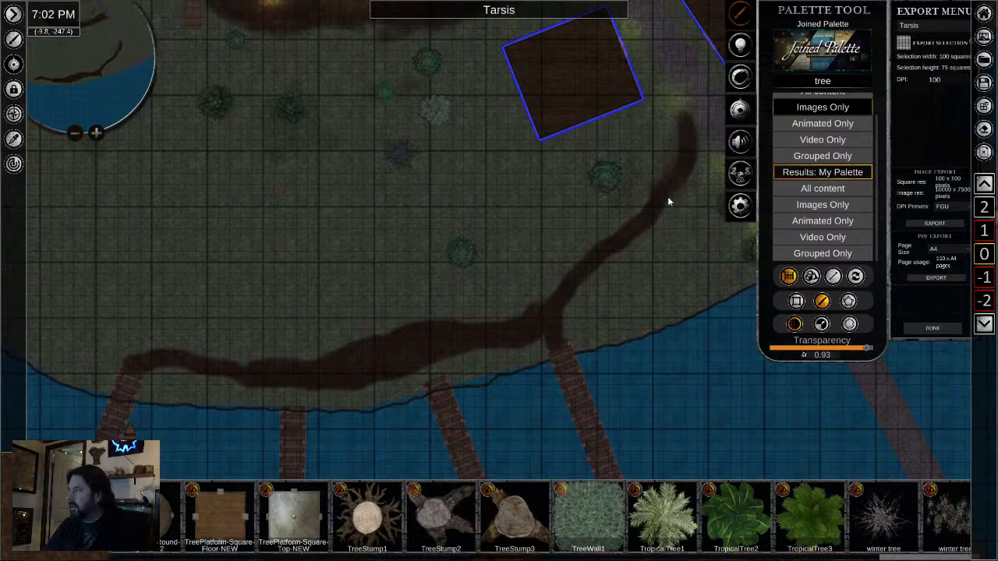
pyautogui.moveTo(867, 349); pyautogui.dragTo(858, 349)
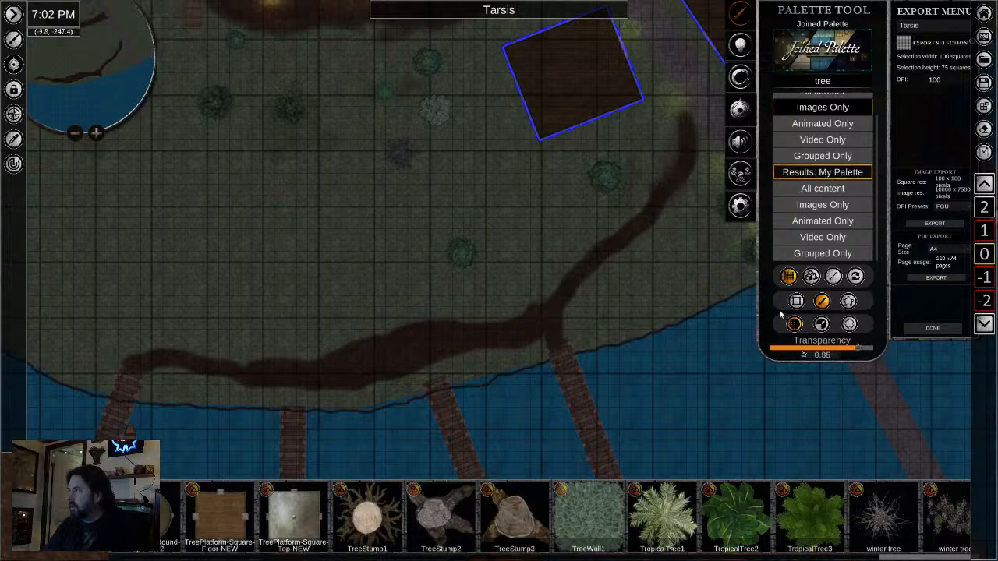
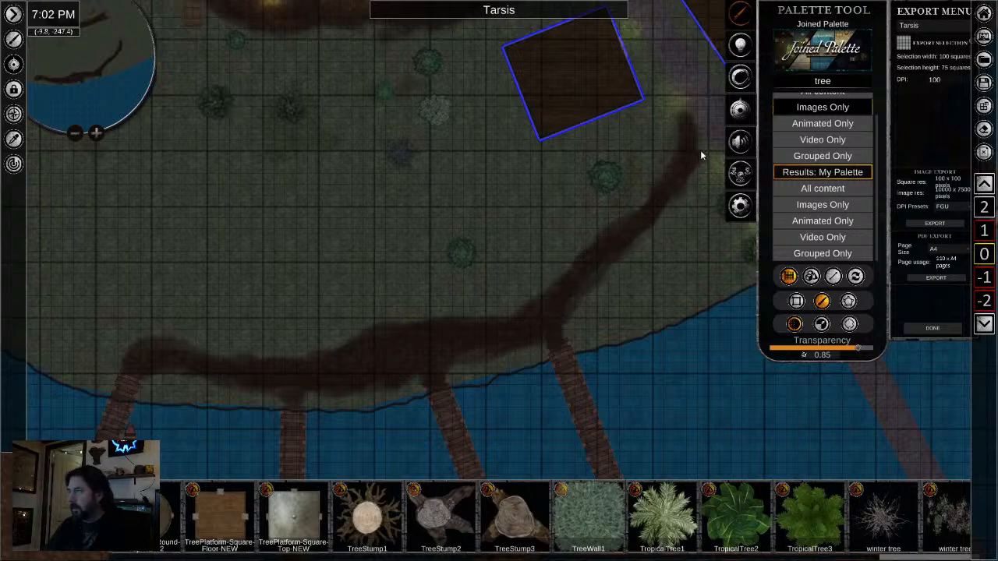
# - Set the dirt brush's transparency to 0.23 and extend the path east of the road to the northernmost eastern dock
pyautogui.moveTo(679, 181); pyautogui.dragTo(379, 335)
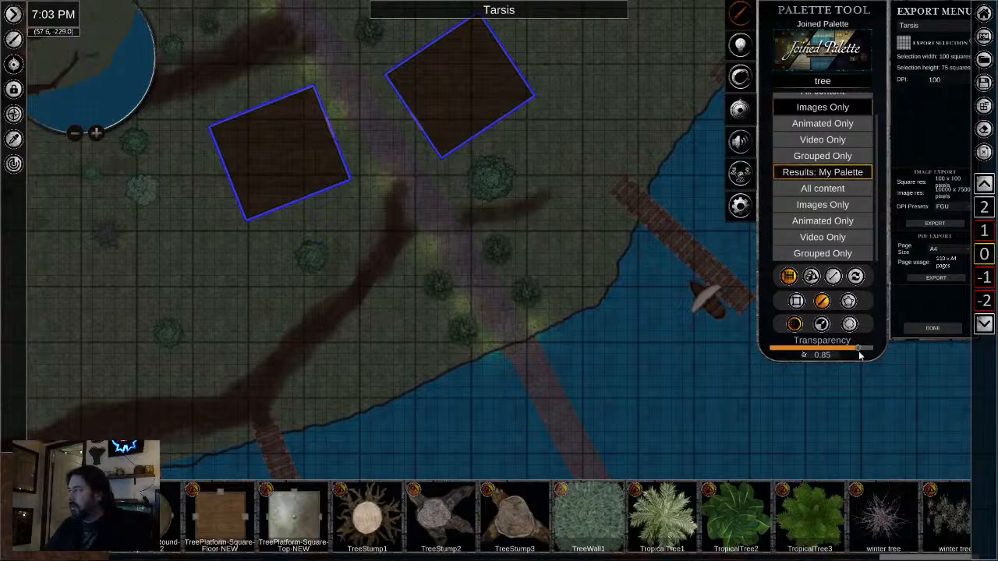
pyautogui.moveTo(858, 349); pyautogui.dragTo(793, 355)
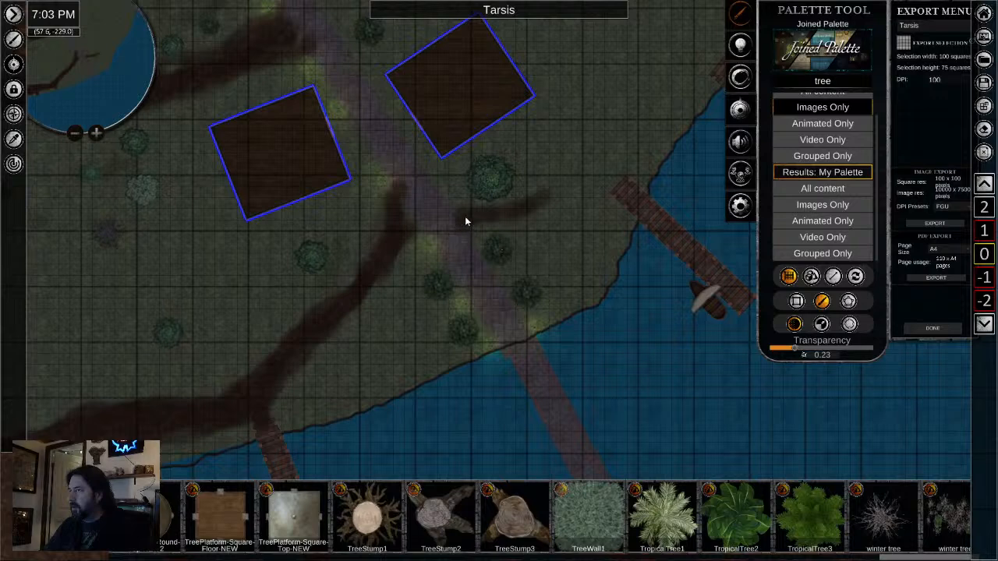
pyautogui.moveTo(544, 204); pyautogui.dragTo(604, 152)
pyautogui.moveTo(556, 182)
pyautogui.mouseDown()
pyautogui.moveTo(443, 218)
pyautogui.moveTo(321, 314)
pyautogui.mouseUp()
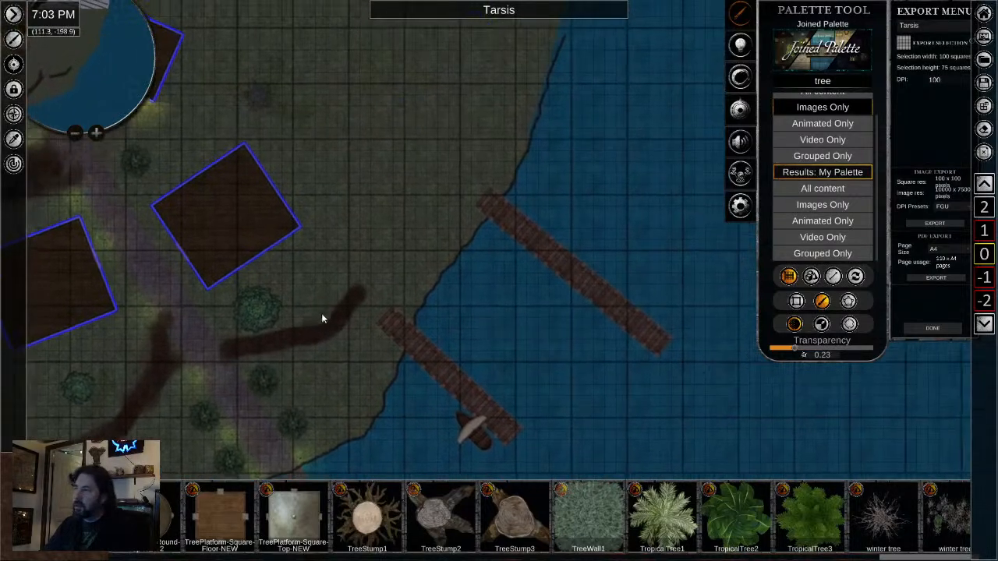
pyautogui.scroll(-2, 460, 246)
pyautogui.moveTo(382, 290); pyautogui.dragTo(476, 209)
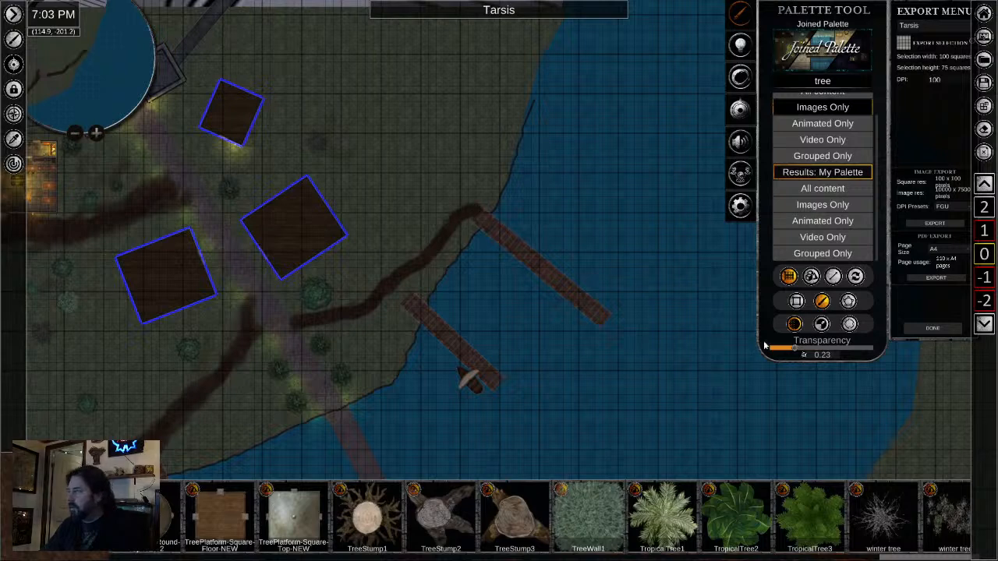
# - Widen the path between the two eastern docks with extra dirt strokes at 0.53 and 0.85 transparency
pyautogui.moveTo(793, 355); pyautogui.dragTo(834, 354)
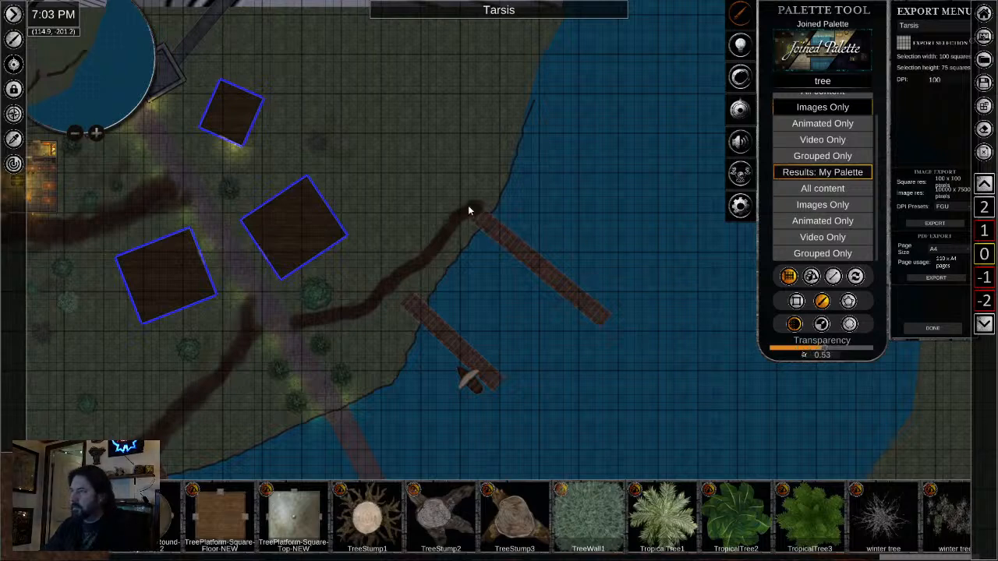
pyautogui.moveTo(394, 279); pyautogui.dragTo(364, 307)
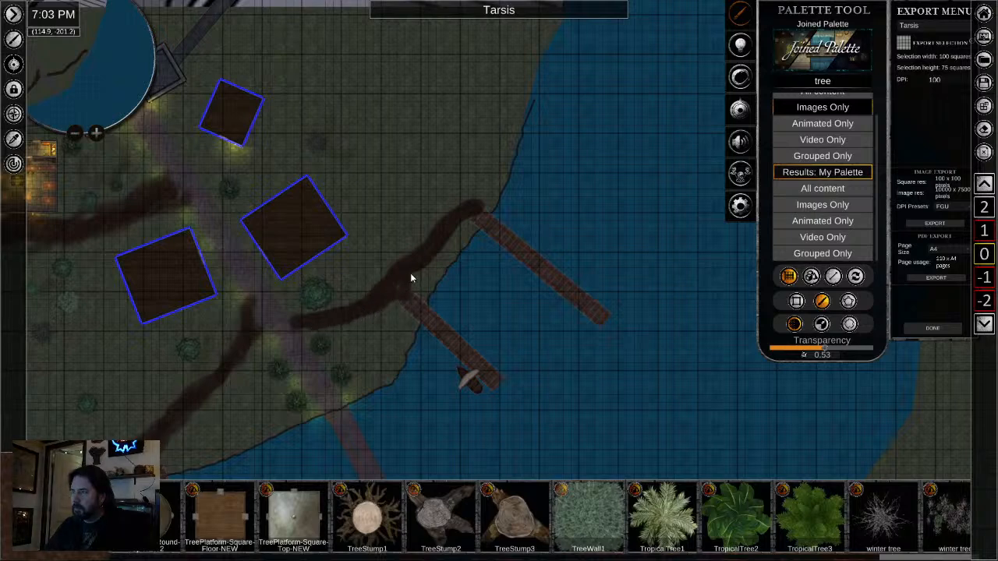
pyautogui.moveTo(828, 350); pyautogui.dragTo(859, 352)
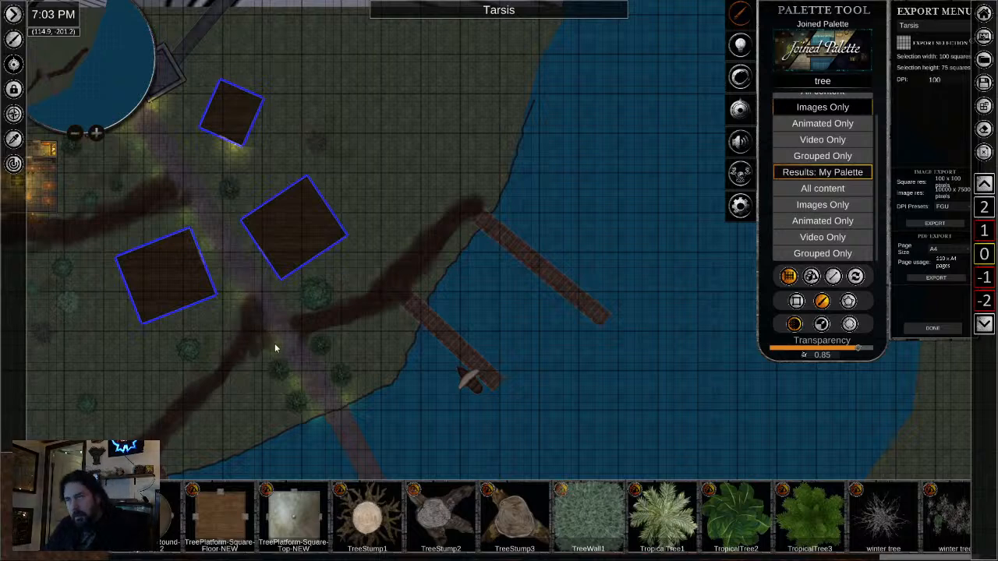
# - Paint soft dirt where the dock paths meet the road and in front of the two large wooden buildings' facing doors
pyautogui.scroll(6, 218, 378)
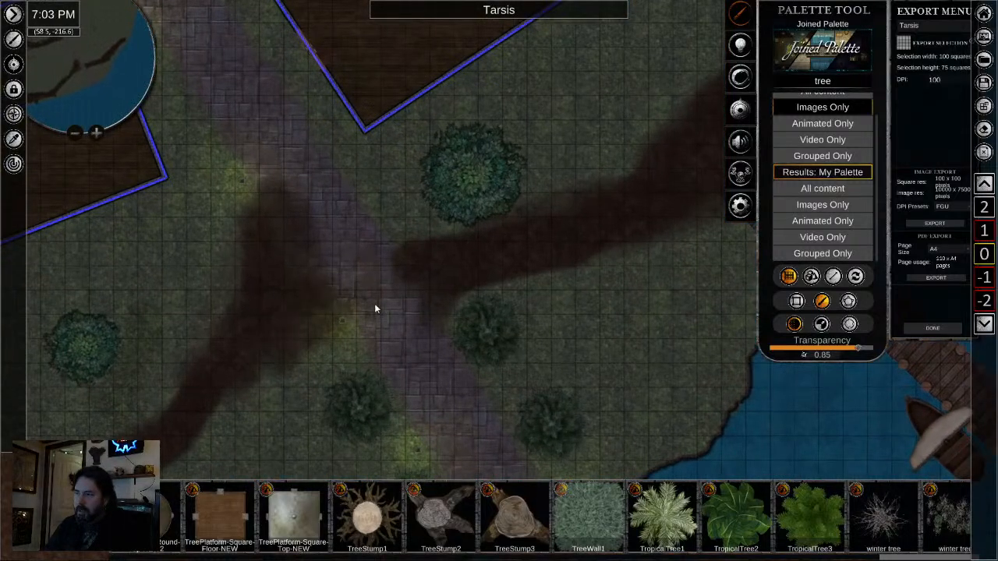
pyautogui.scroll(-1, 330, 341)
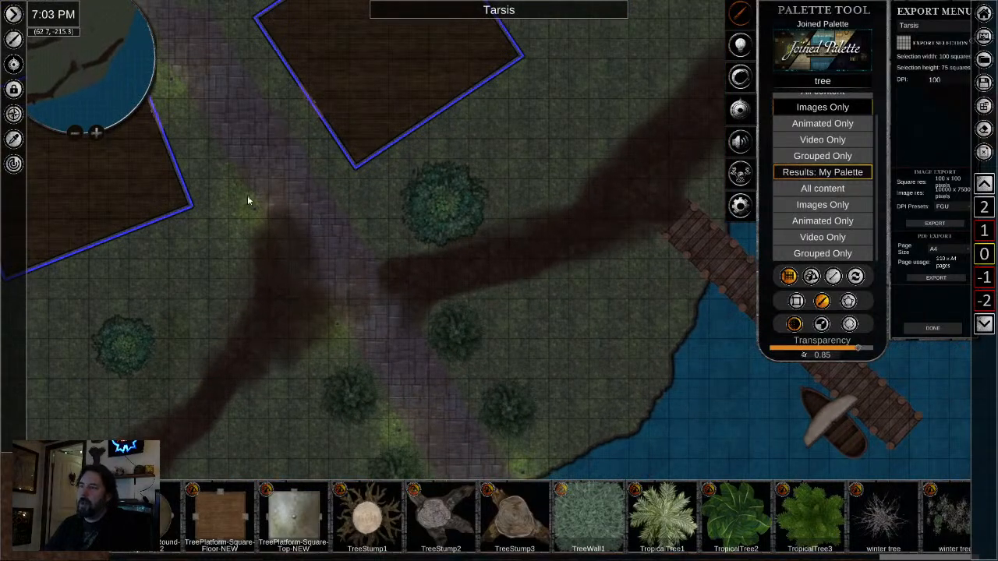
pyautogui.moveTo(223, 124); pyautogui.dragTo(305, 303)
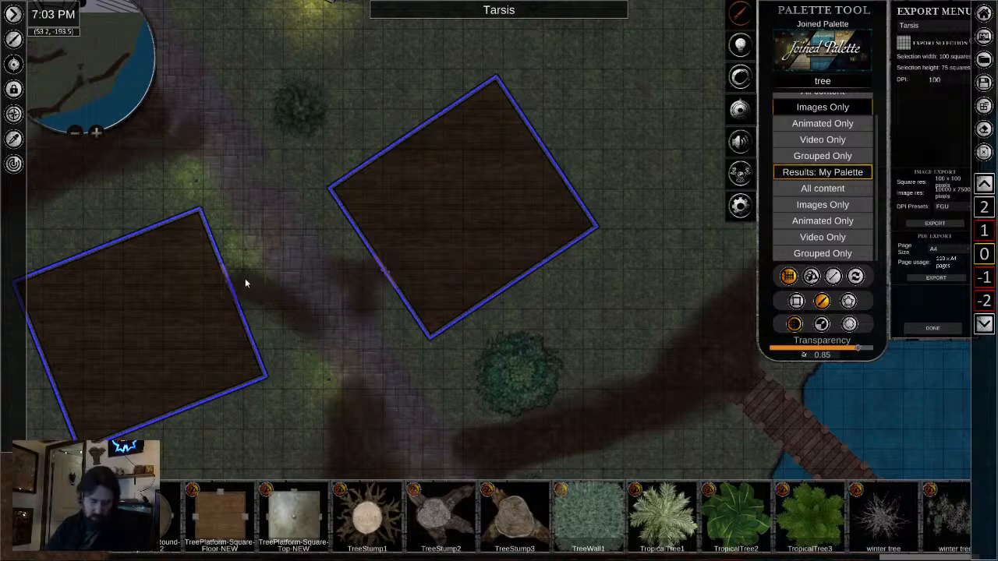
# - Review the dirt paths linking the road, the building entrances, the shoreline and the docks
pyautogui.scroll(-5, 294, 256)
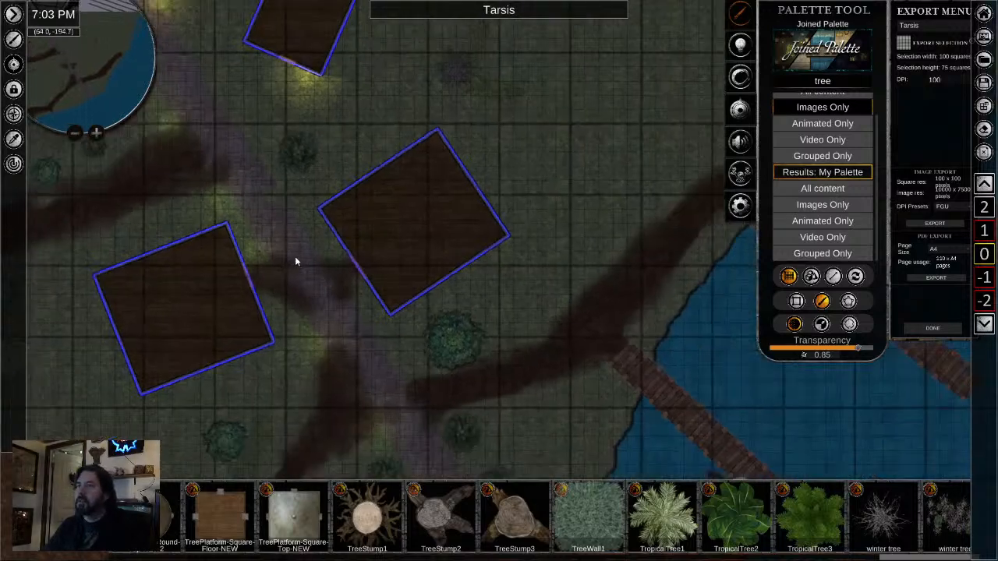
pyautogui.moveTo(368, 377); pyautogui.dragTo(474, 177)
pyautogui.scroll(-2, 382, 308)
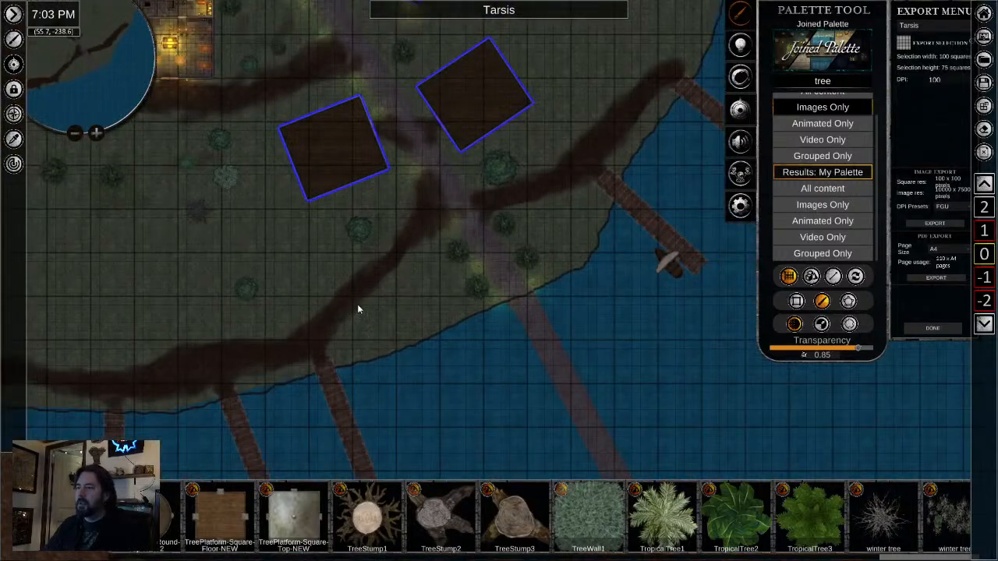
pyautogui.scroll(-2, 262, 343)
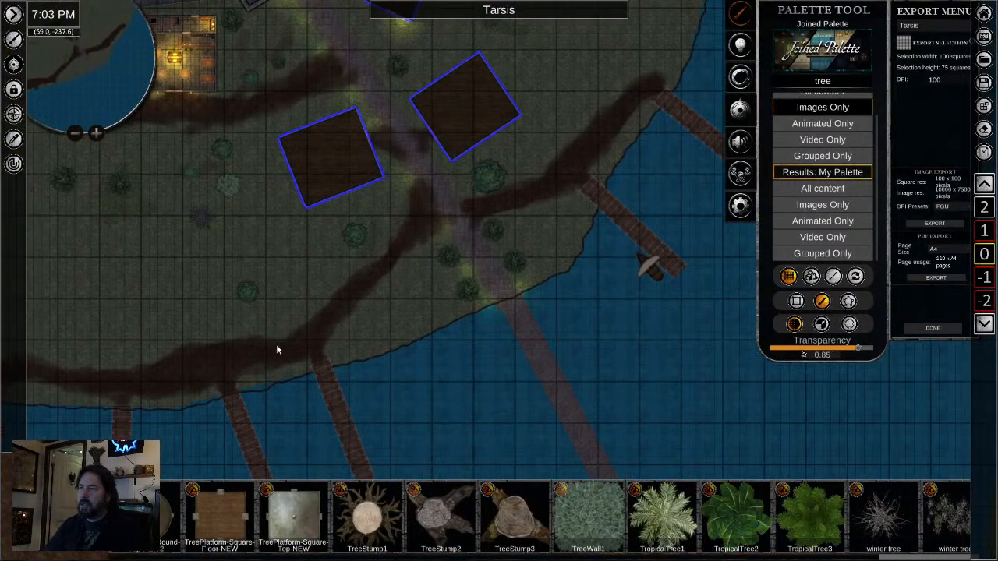
pyautogui.moveTo(256, 366); pyautogui.dragTo(452, 279)
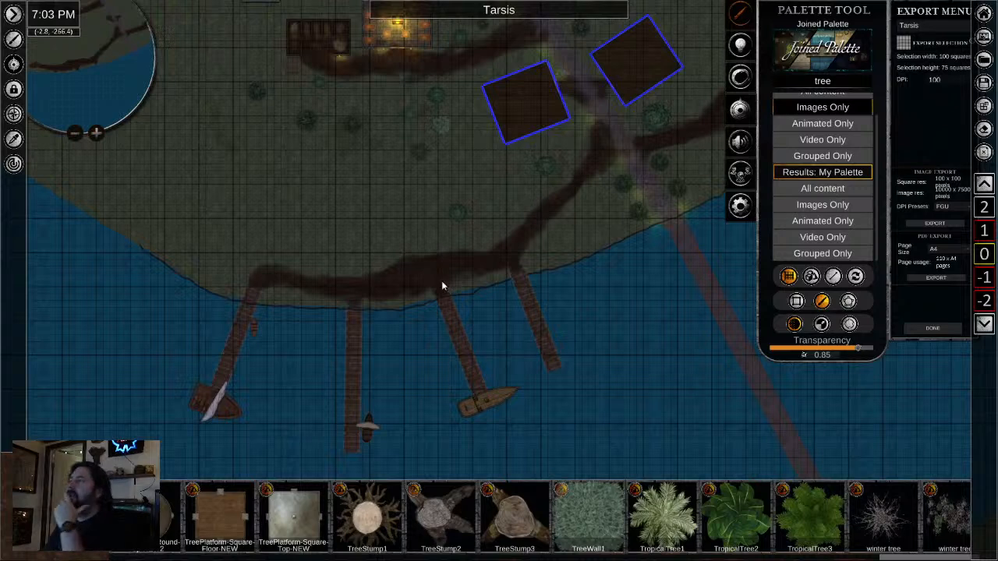
pyautogui.moveTo(542, 263); pyautogui.dragTo(375, 302)
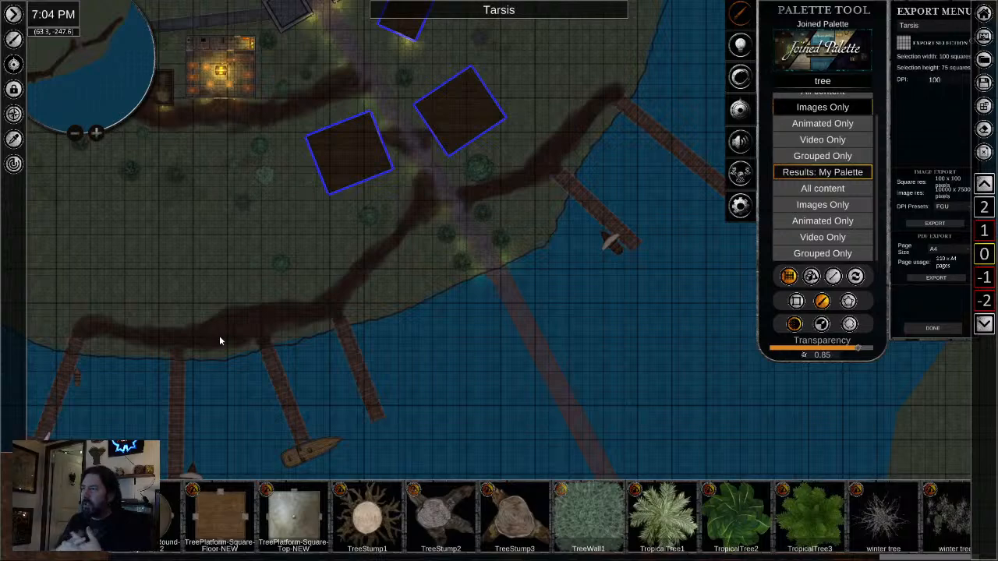
pyautogui.scroll(2, 364, 99)
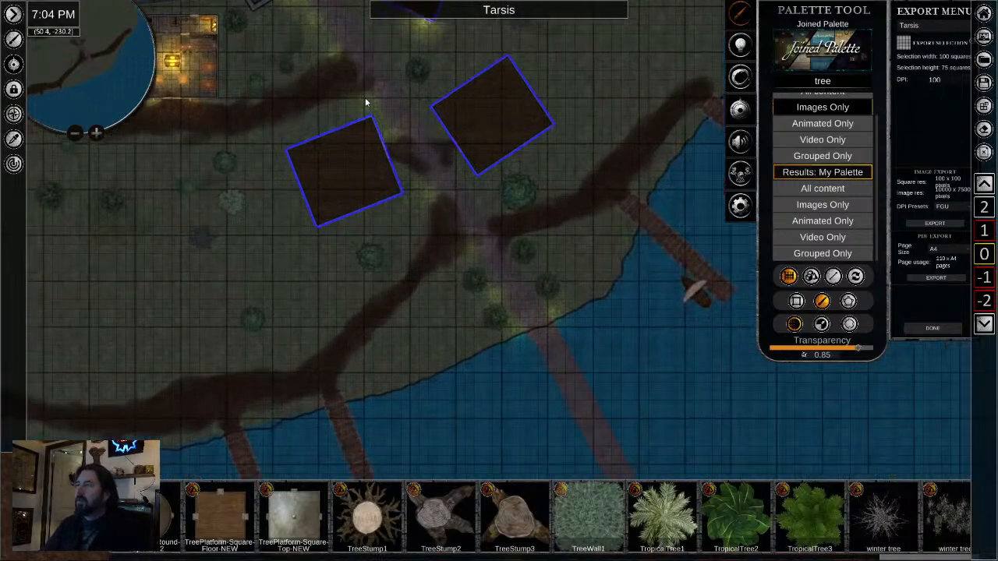
pyautogui.scroll(3, 364, 98)
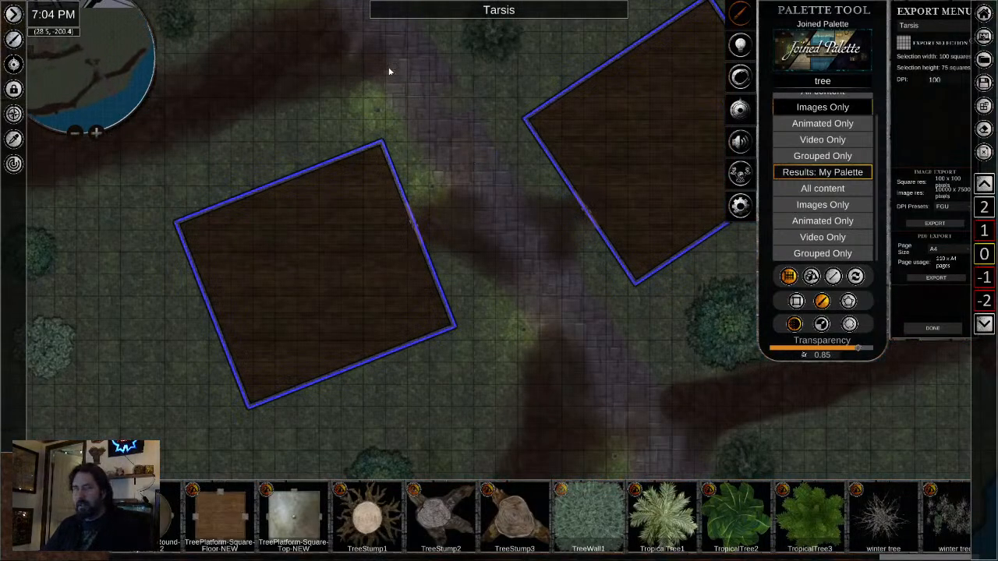
pyautogui.click(17, 138)
pyautogui.click(419, 67)
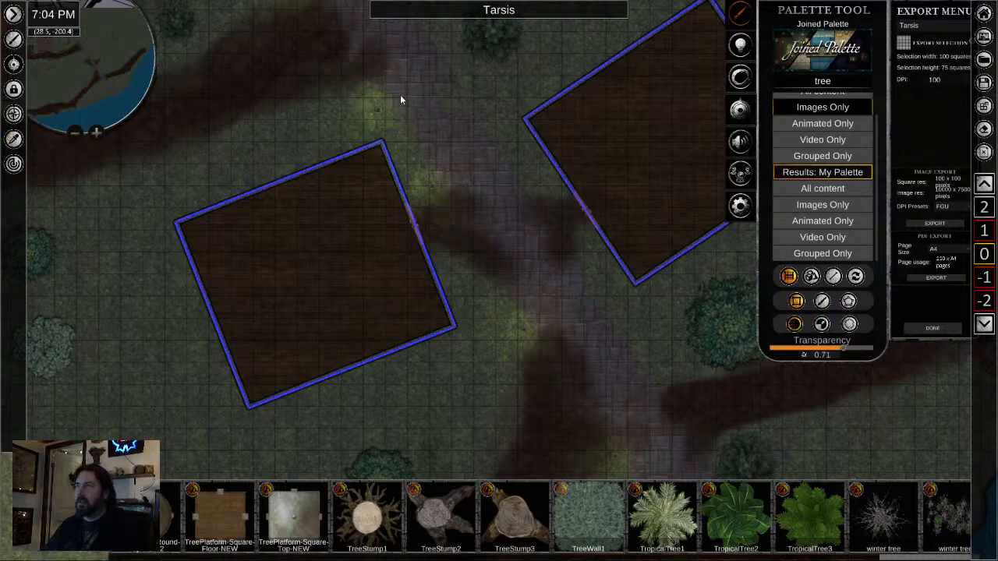
pyautogui.press('Escape')
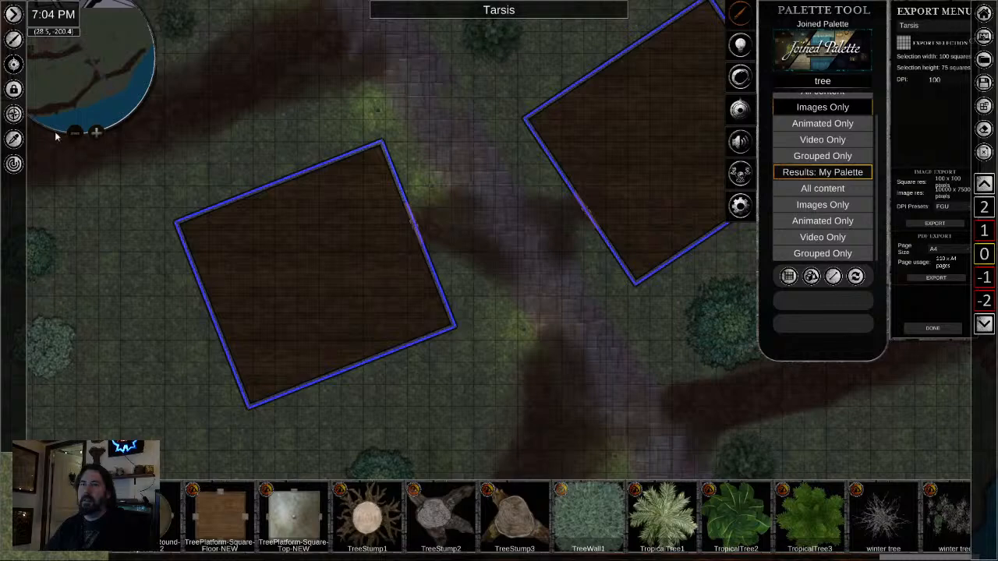
# - Sample the cobblestone road and paint it freehand at 0.71 transparency over the dirt edge at the dock path junction
pyautogui.click(14, 139)
pyautogui.moveTo(623, 380); pyautogui.dragTo(341, 2)
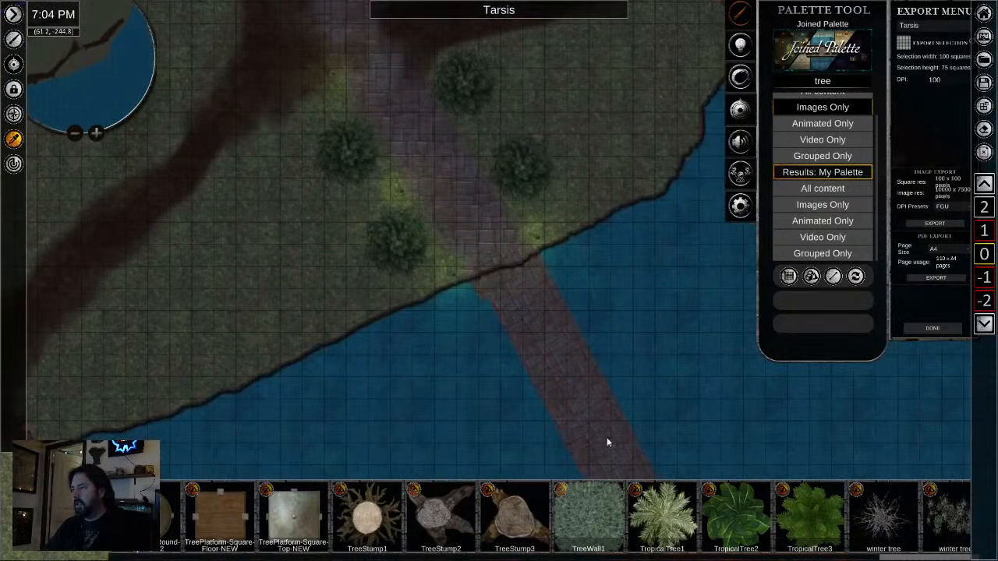
pyautogui.moveTo(361, 160); pyautogui.dragTo(461, 350)
pyautogui.click(833, 276)
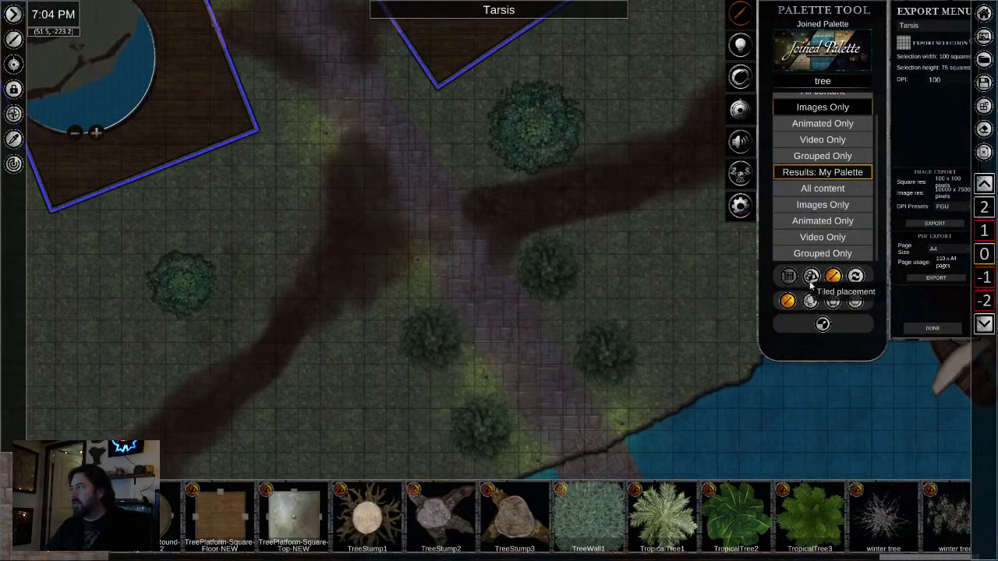
pyautogui.click(789, 277)
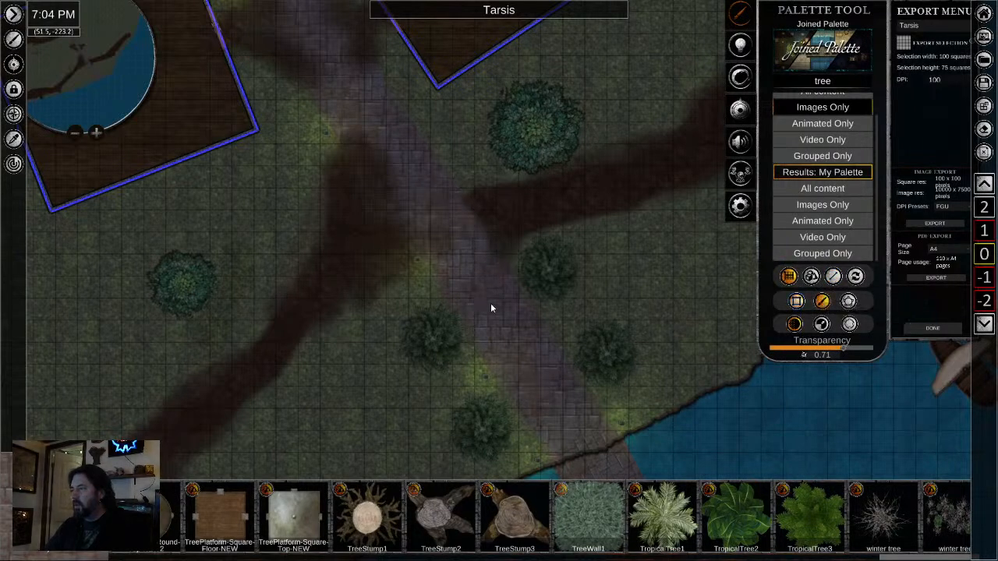
# - Set the road brush's transparency to 0.85 and blend cobblestone over the dirt along the road, from the dock junction to the inn path
pyautogui.click(822, 325)
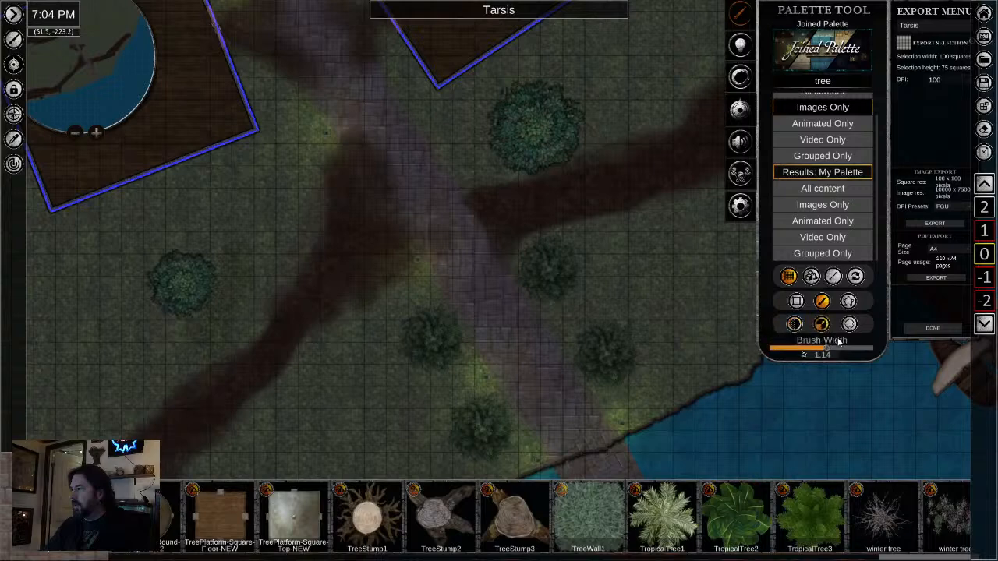
pyautogui.click(796, 326)
pyautogui.moveTo(846, 349); pyautogui.dragTo(859, 349)
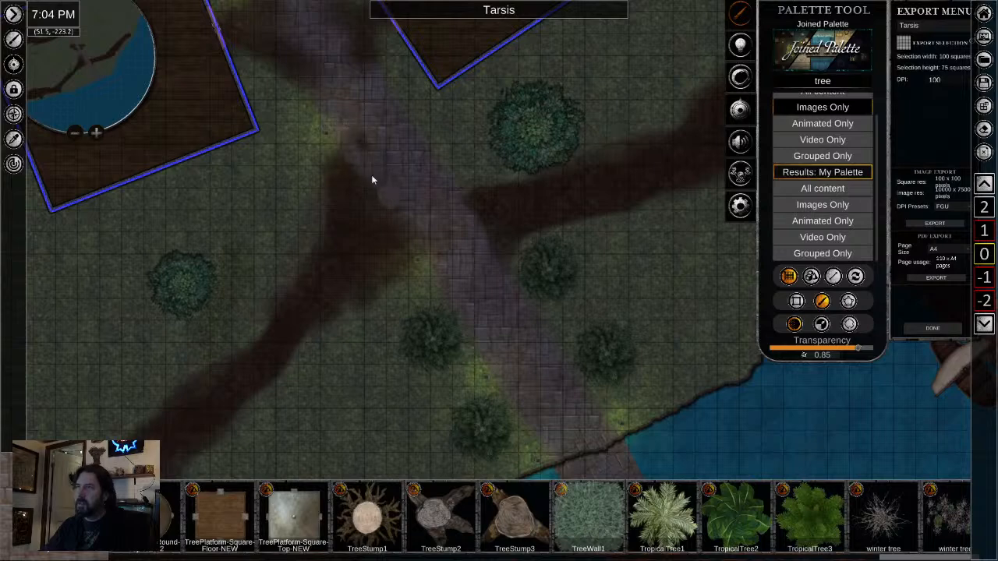
pyautogui.moveTo(371, 176); pyautogui.dragTo(575, 448)
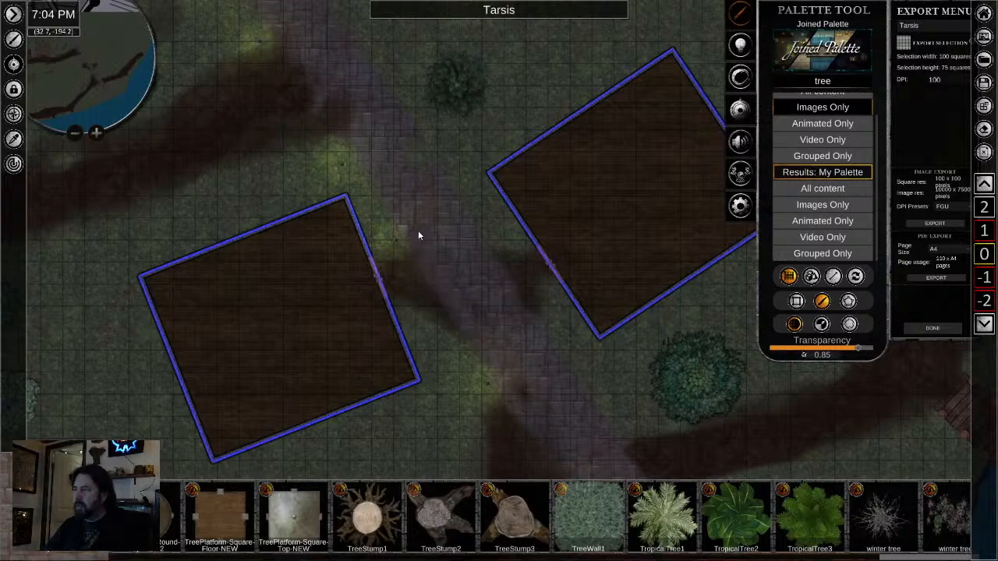
pyautogui.moveTo(473, 320); pyautogui.dragTo(597, 547)
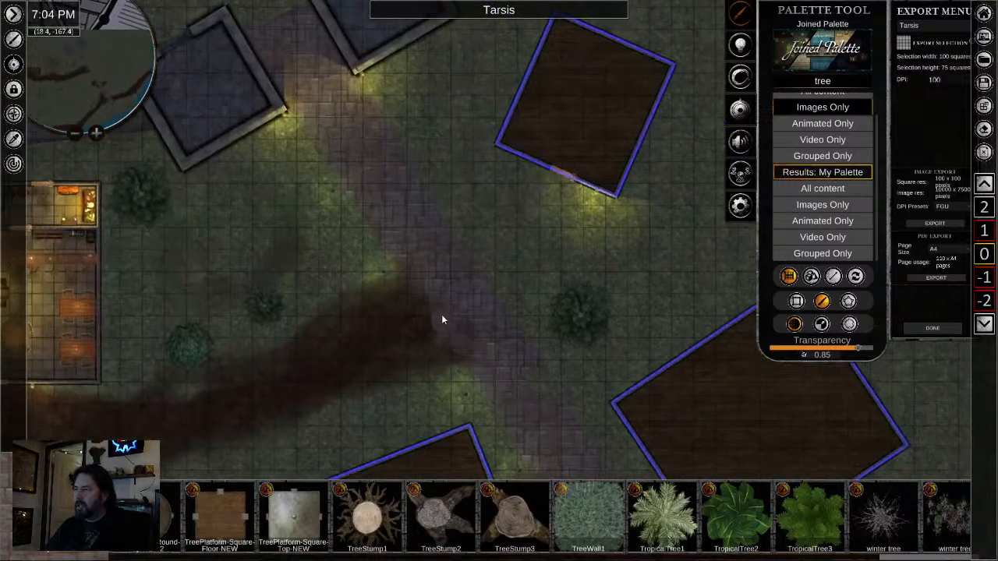
pyautogui.moveTo(497, 361); pyautogui.dragTo(406, 78)
pyautogui.scroll(-5, 436, 281)
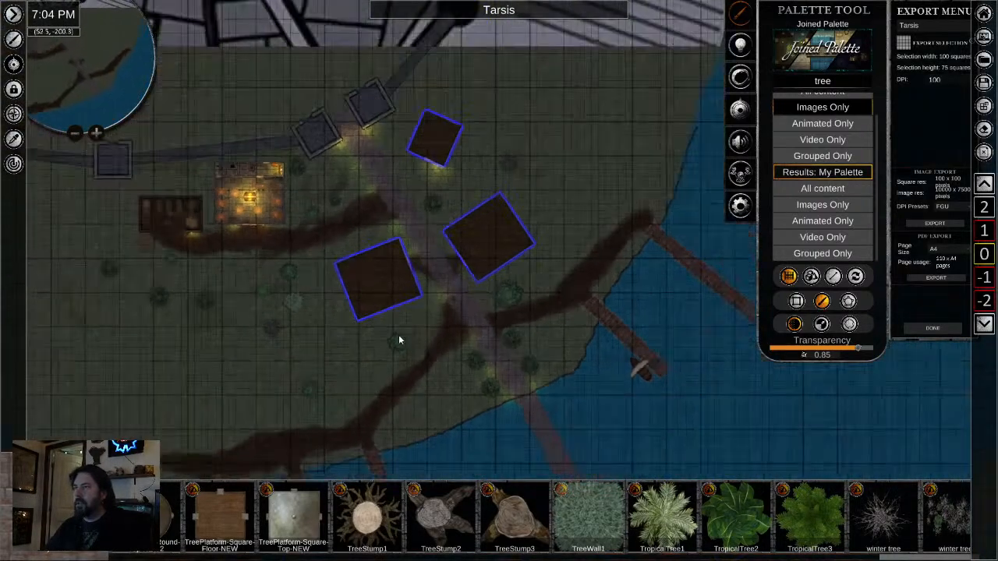
pyautogui.scroll(2, 397, 311)
pyautogui.scroll(5, 456, 296)
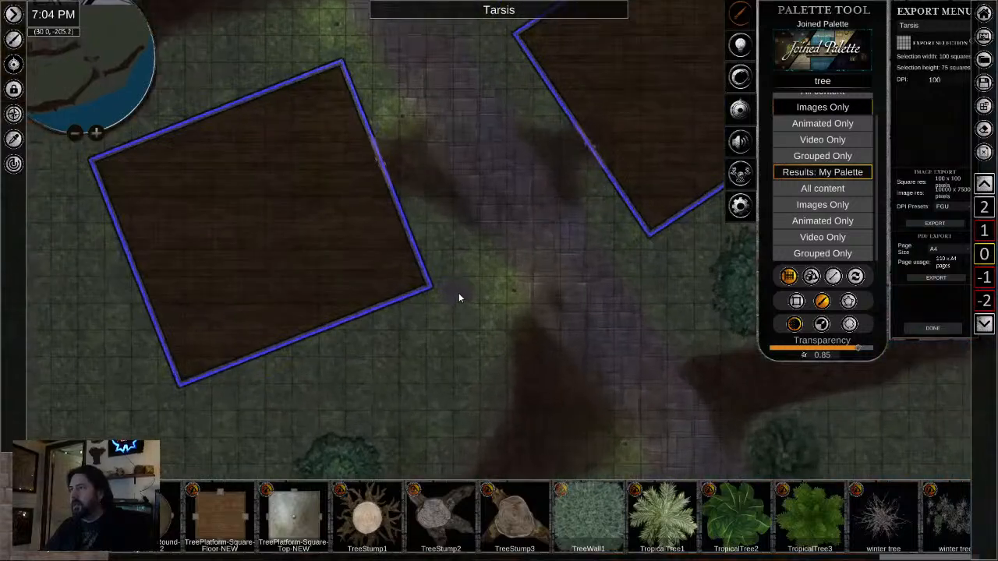
pyautogui.scroll(-3, 471, 279)
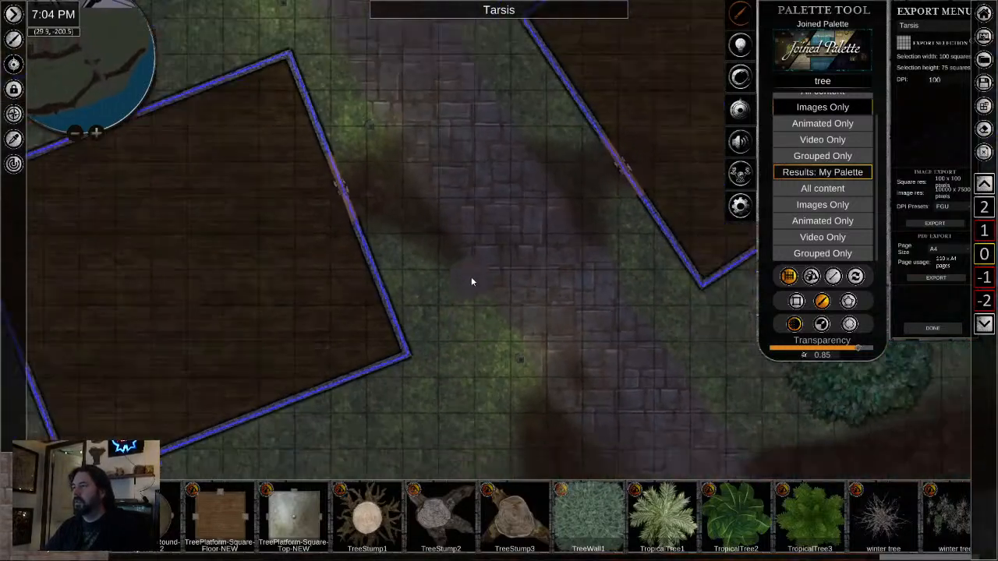
pyautogui.rightClick(471, 279)
# - Copy the entrance light from the small northern wooden building and paste it beside the road-facing door of the large eastern one
pyautogui.moveTo(471, 278)
pyautogui.mouseDown()
pyautogui.moveTo(468, 404)
pyautogui.moveTo(459, 406)
pyautogui.moveTo(438, 530)
pyautogui.mouseUp()
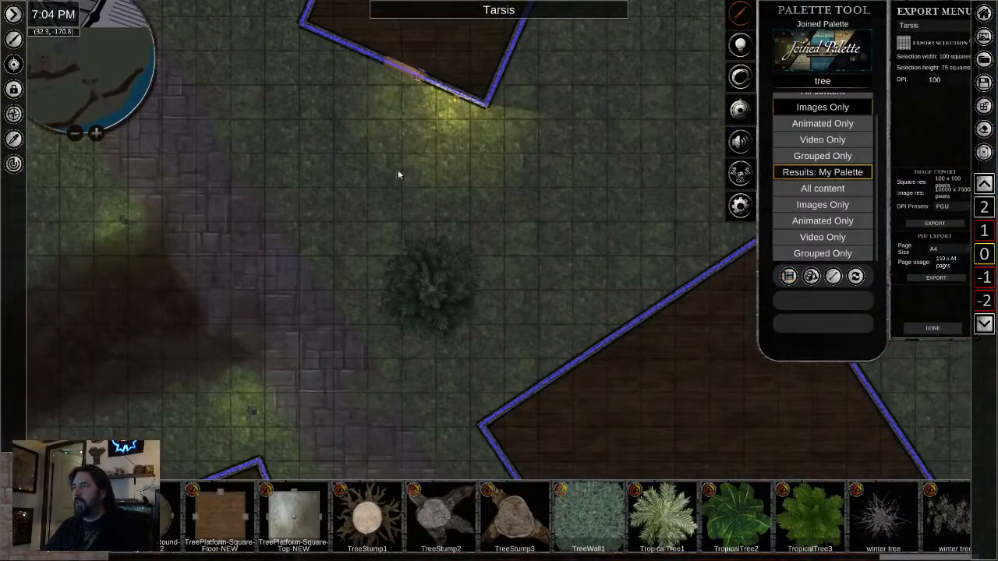
pyautogui.rightClick(456, 102)
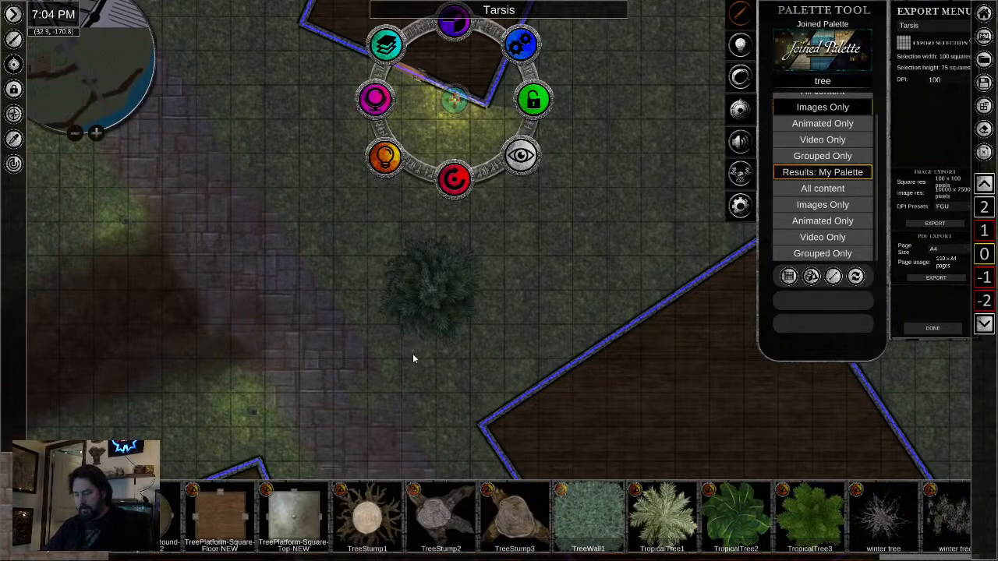
pyautogui.moveTo(400, 441); pyautogui.dragTo(411, 76)
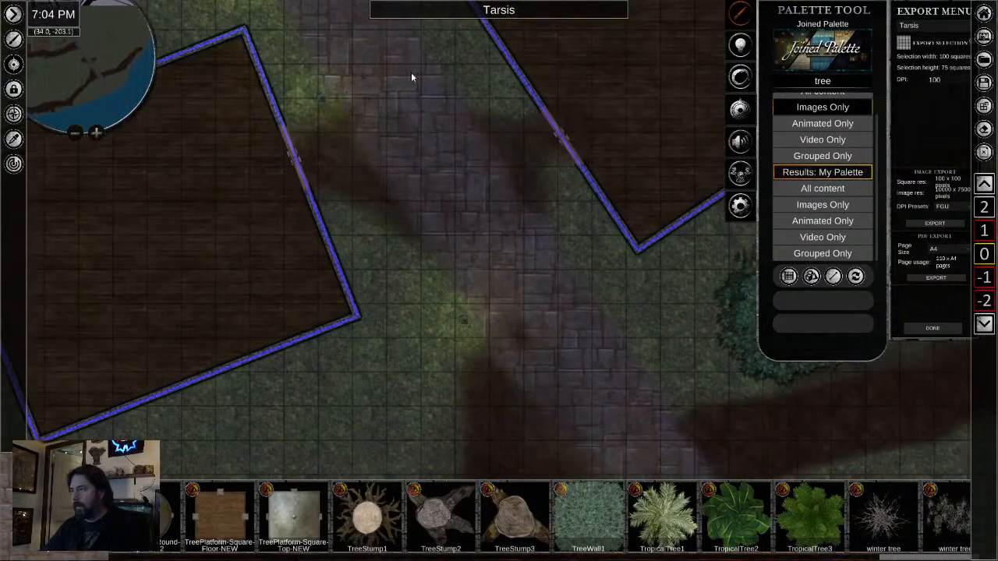
pyautogui.rightClick(594, 211)
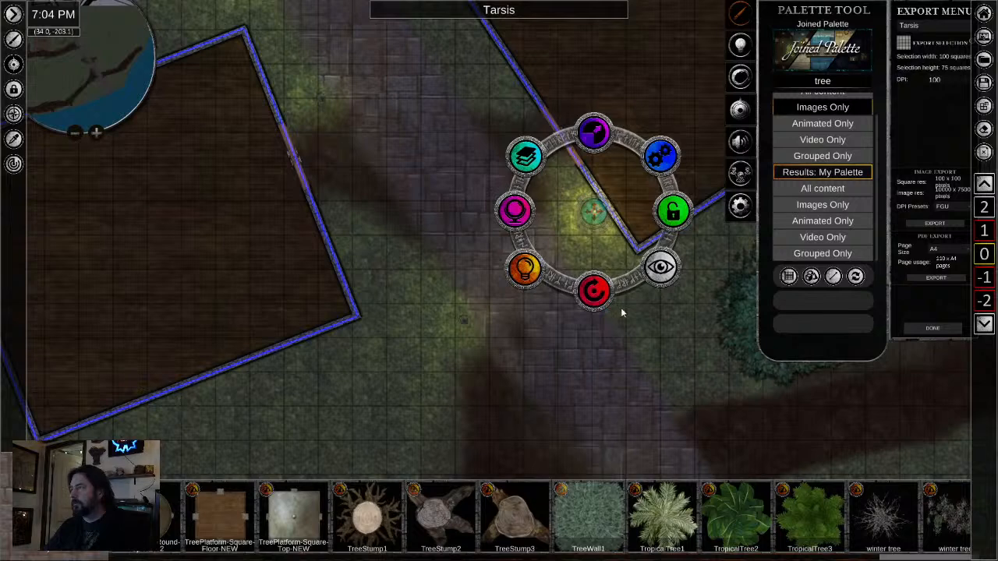
# - Move and rotate the pasted entrance light so it sits against the eastern building's wall beside its road-facing door
pyautogui.moveTo(596, 288); pyautogui.dragTo(567, 221)
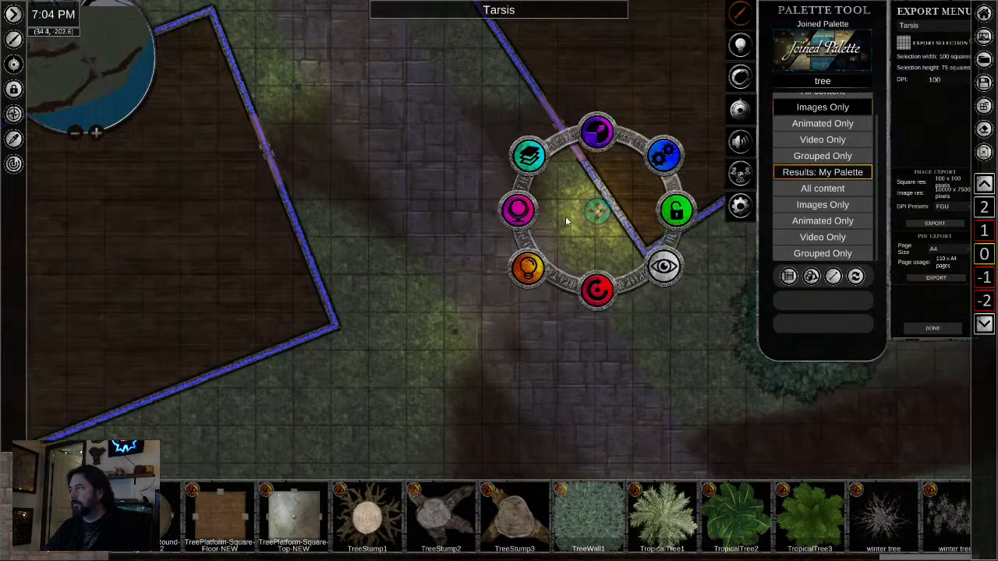
pyautogui.scroll(5, 567, 221)
pyautogui.moveTo(636, 205); pyautogui.dragTo(606, 139)
pyautogui.moveTo(647, 245); pyautogui.dragTo(528, 409)
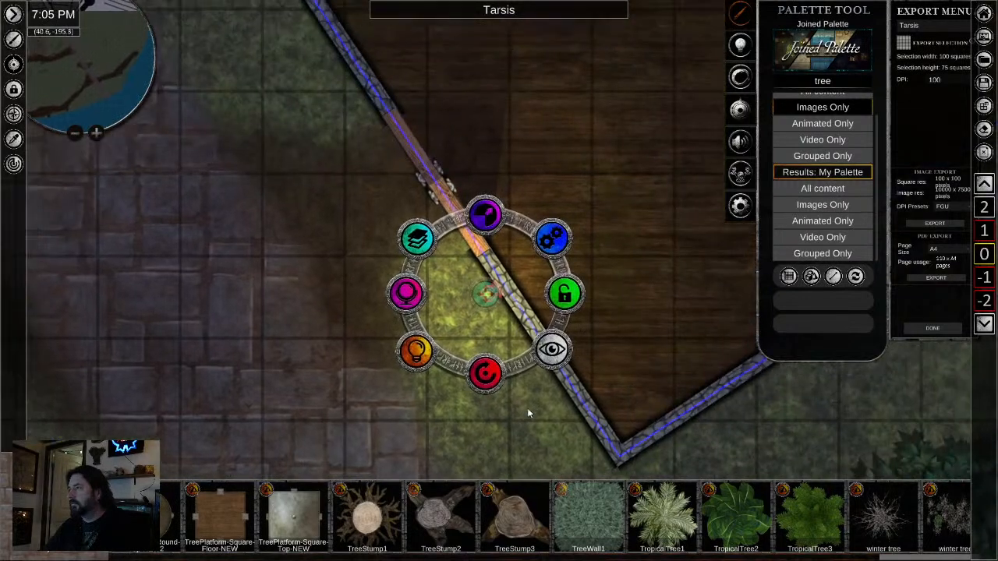
pyautogui.moveTo(486, 379); pyautogui.dragTo(492, 379)
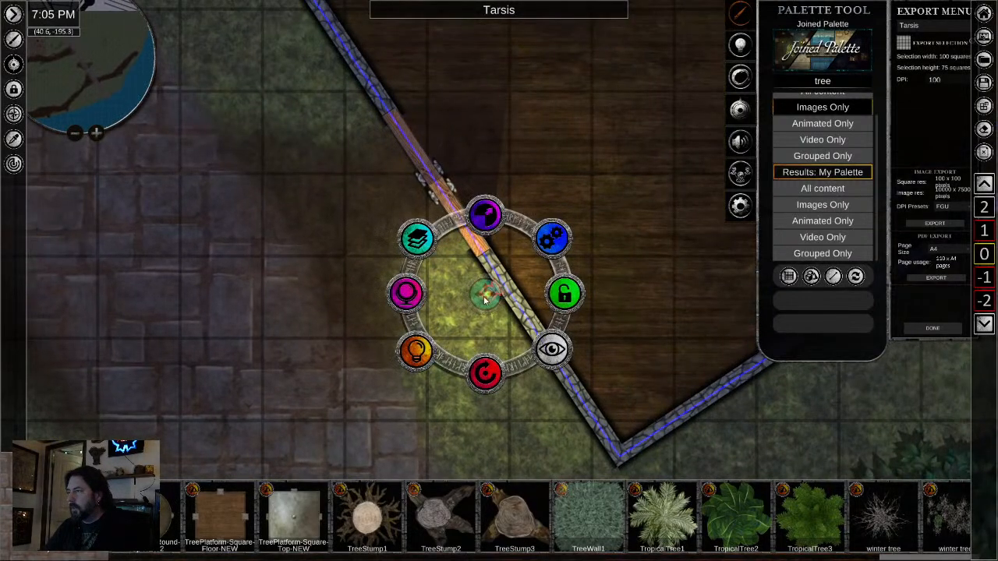
pyautogui.moveTo(483, 298); pyautogui.dragTo(485, 302)
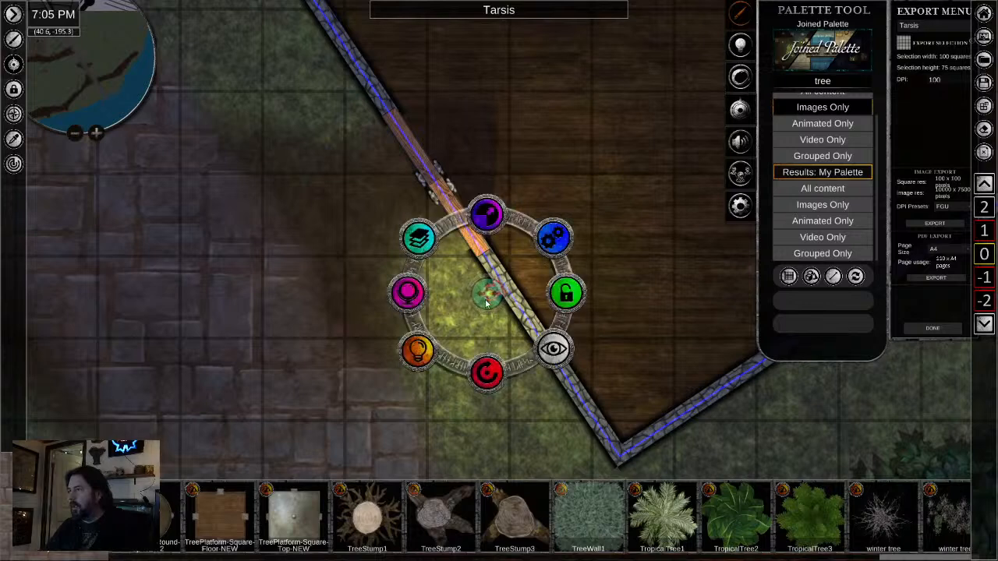
# - Toggle the shadows setting on the eastern building and on the western building across the road
pyautogui.click(531, 332)
pyautogui.scroll(-3, 567, 372)
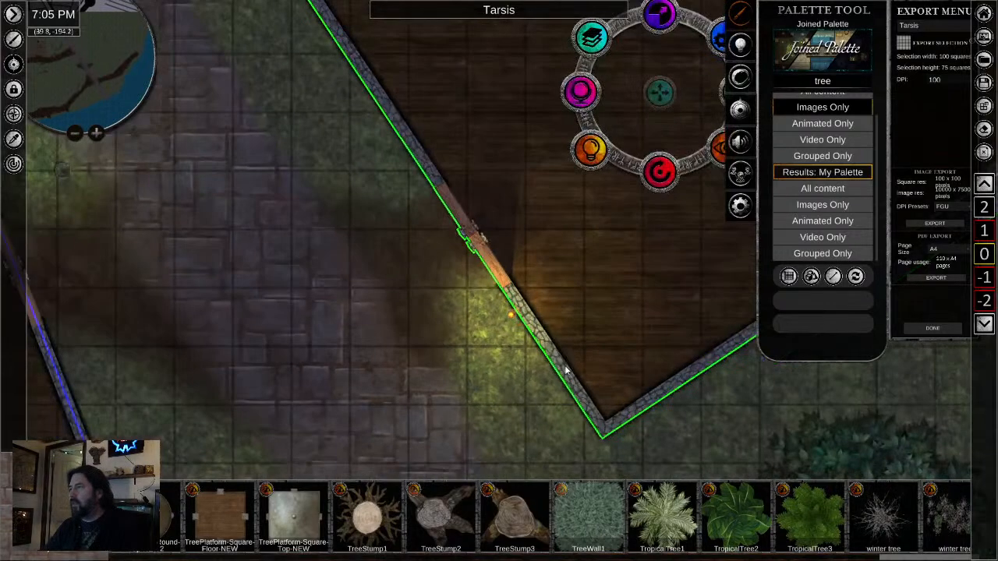
pyautogui.click(578, 192)
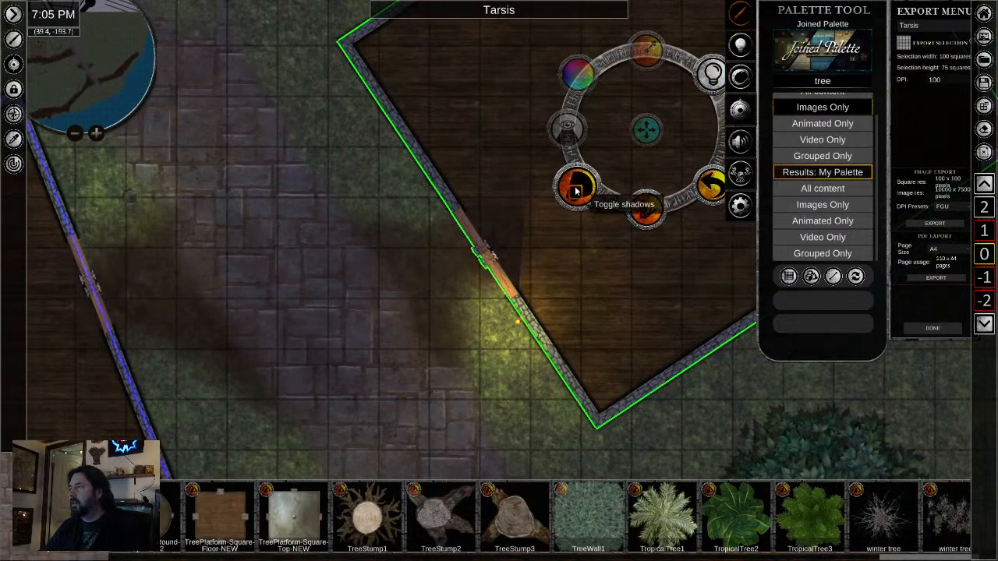
pyautogui.click(572, 192)
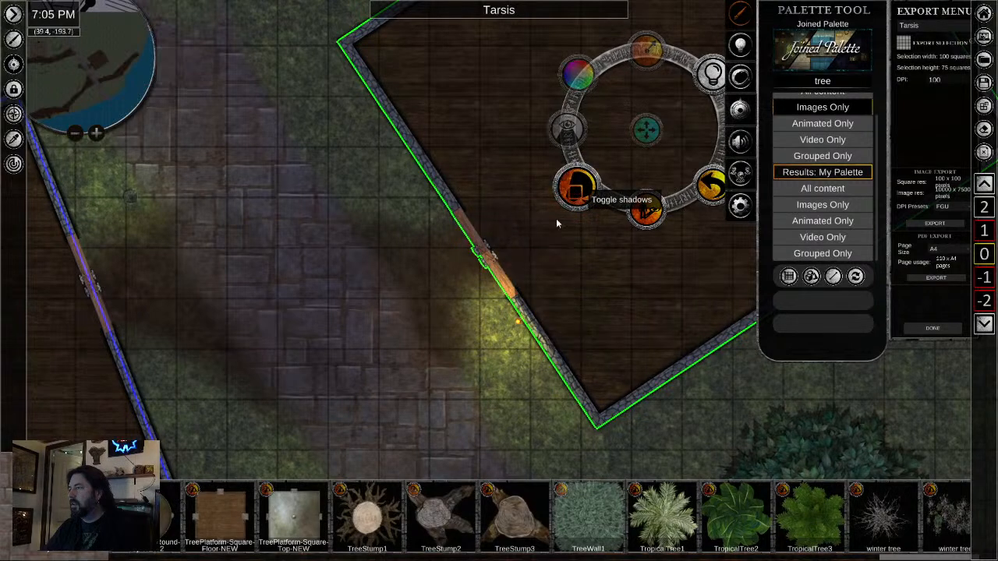
pyautogui.click(447, 399)
pyautogui.moveTo(383, 428); pyautogui.dragTo(573, 283)
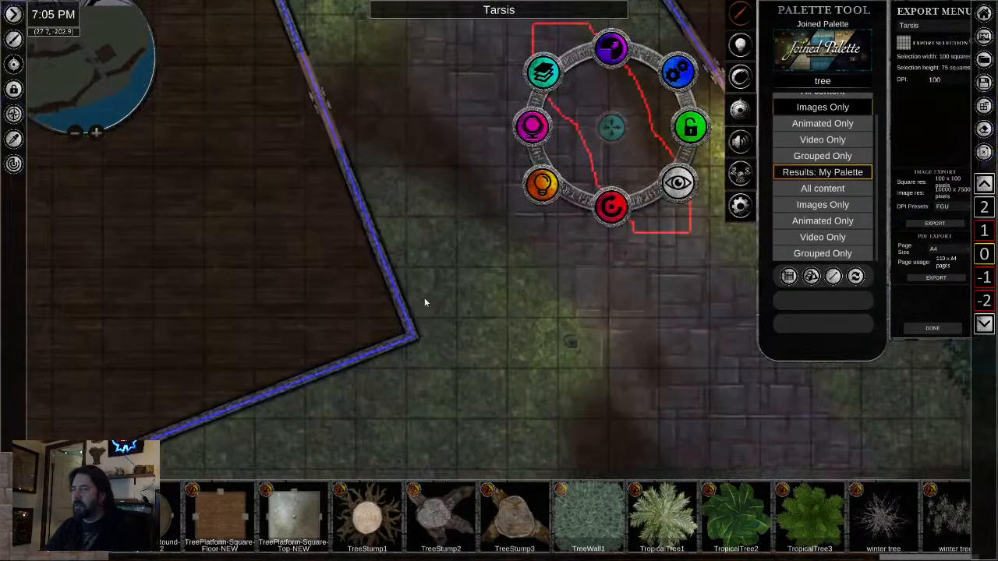
pyautogui.click(399, 296)
pyautogui.click(48, 263)
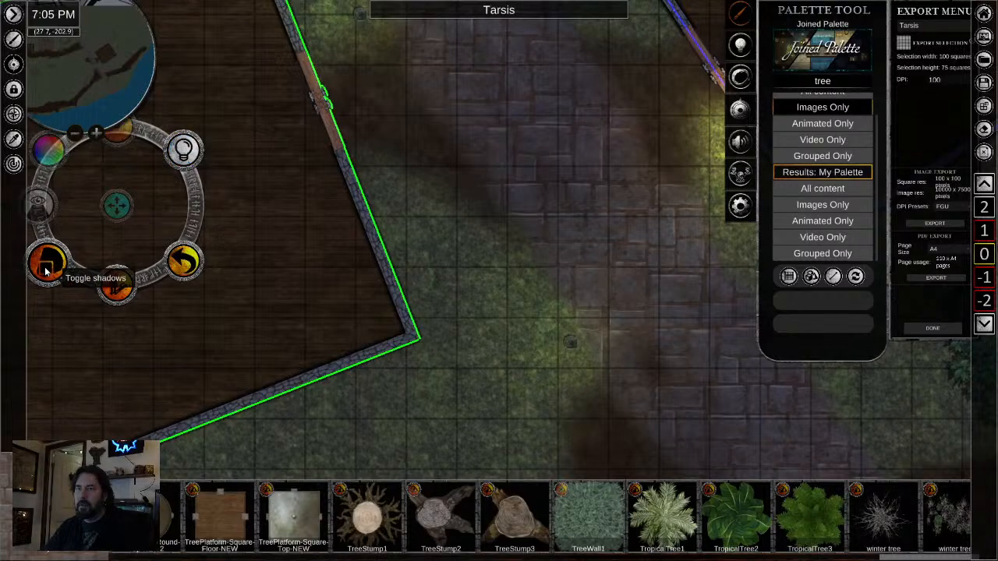
# - Nudge the entrance lights of the eastern and western buildings closer to the walls beside their doors
pyautogui.moveTo(662, 246); pyautogui.dragTo(512, 305)
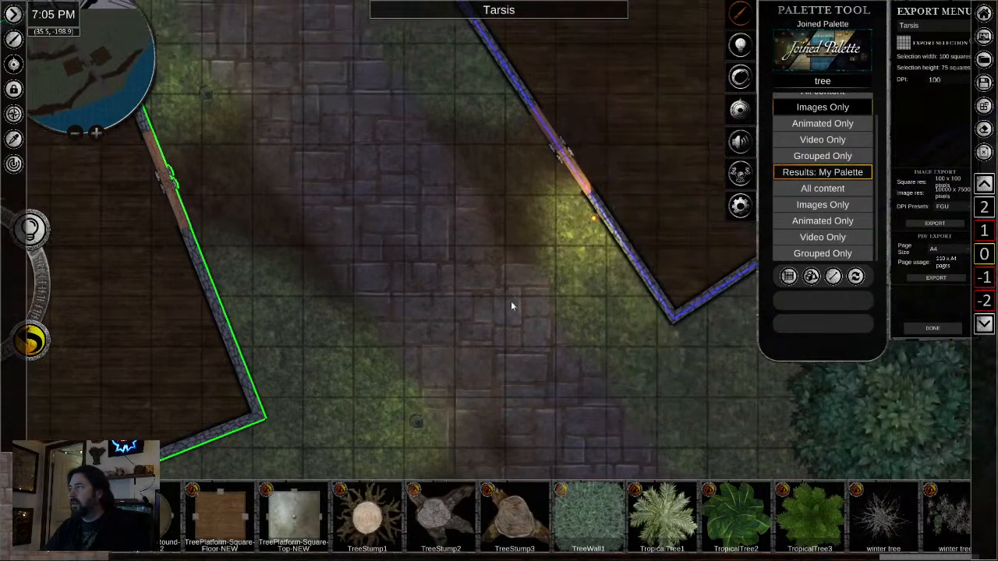
pyautogui.click(593, 222)
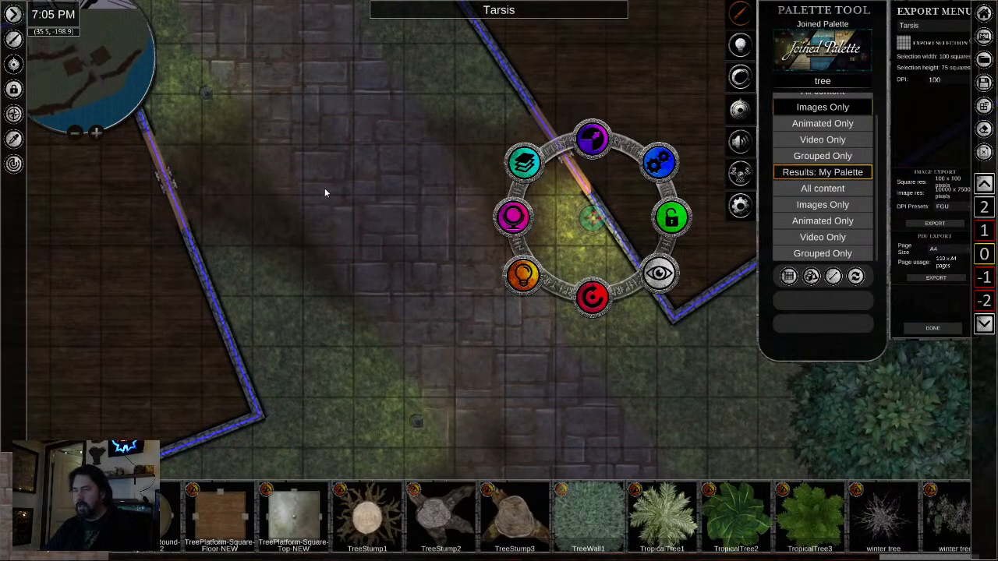
pyautogui.moveTo(301, 213); pyautogui.dragTo(446, 276)
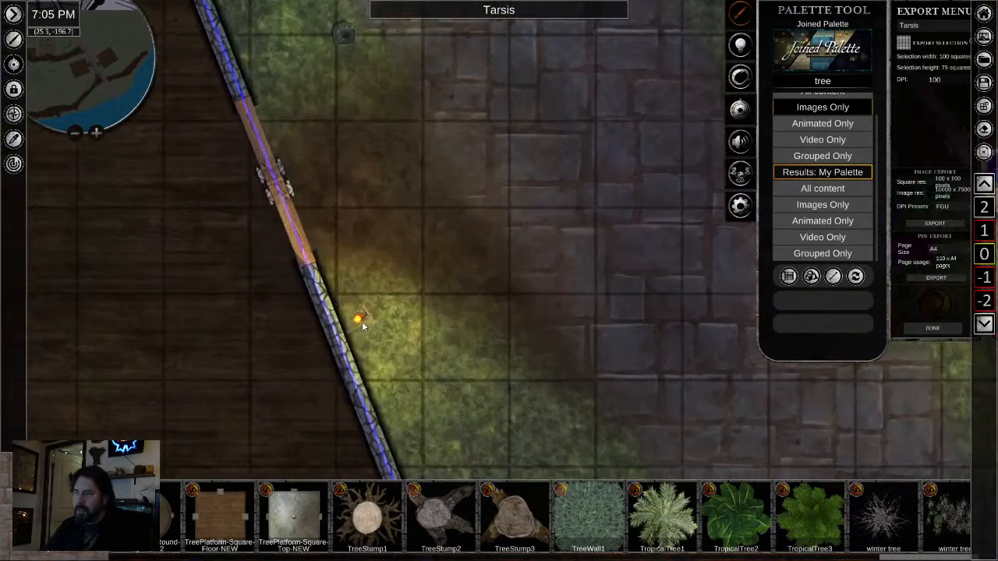
pyautogui.click(360, 320)
pyautogui.moveTo(355, 402); pyautogui.dragTo(445, 216)
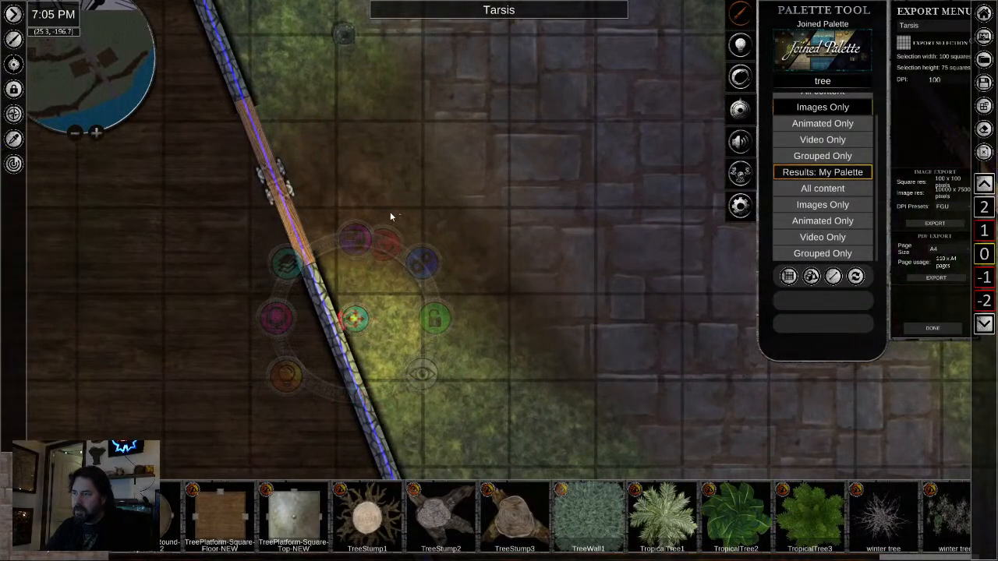
pyautogui.moveTo(373, 230); pyautogui.dragTo(373, 230)
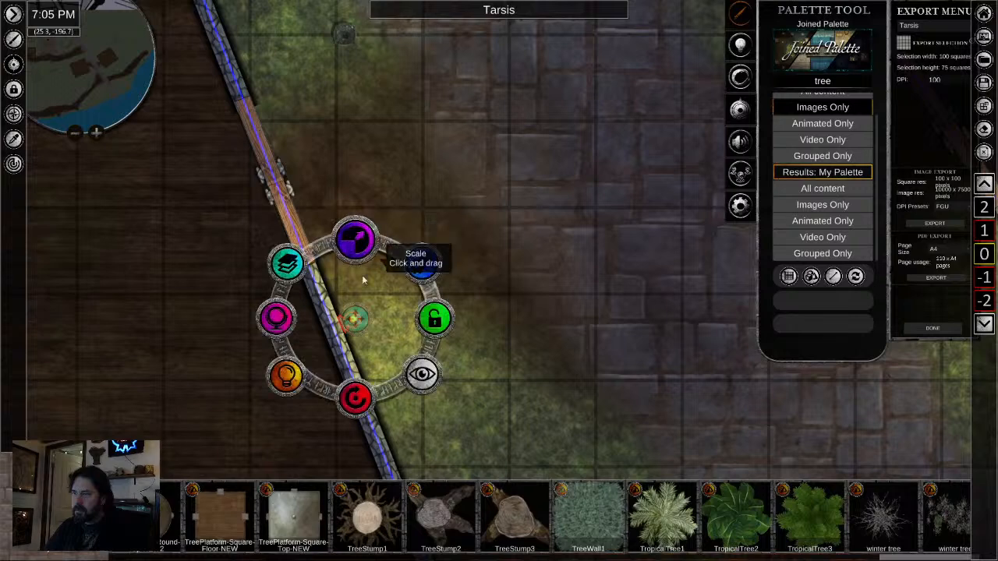
pyautogui.moveTo(354, 326); pyautogui.dragTo(350, 328)
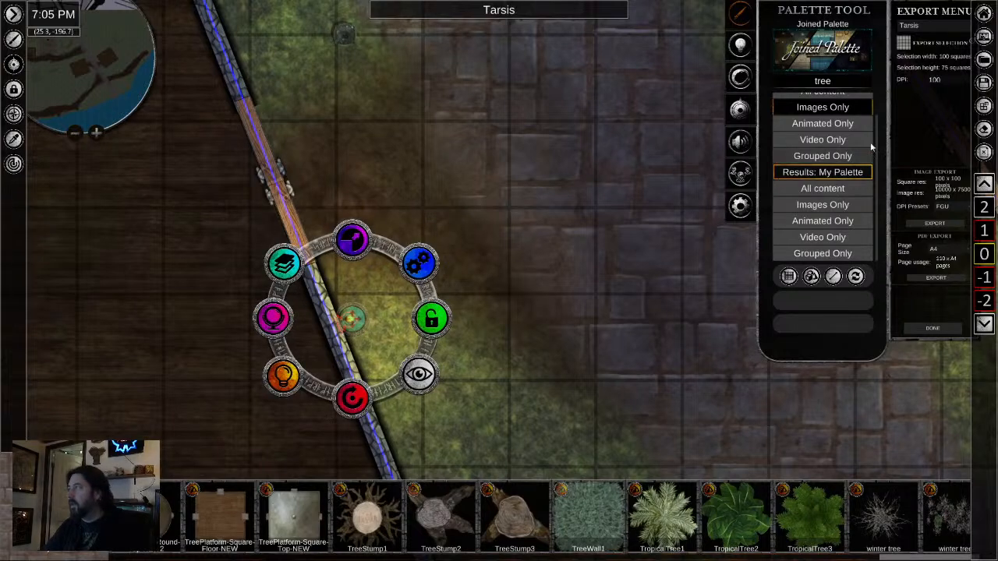
# - Search the joined palette for "crate", limiting the results to images only
pyautogui.click(821, 82)
pyautogui.write('crat')
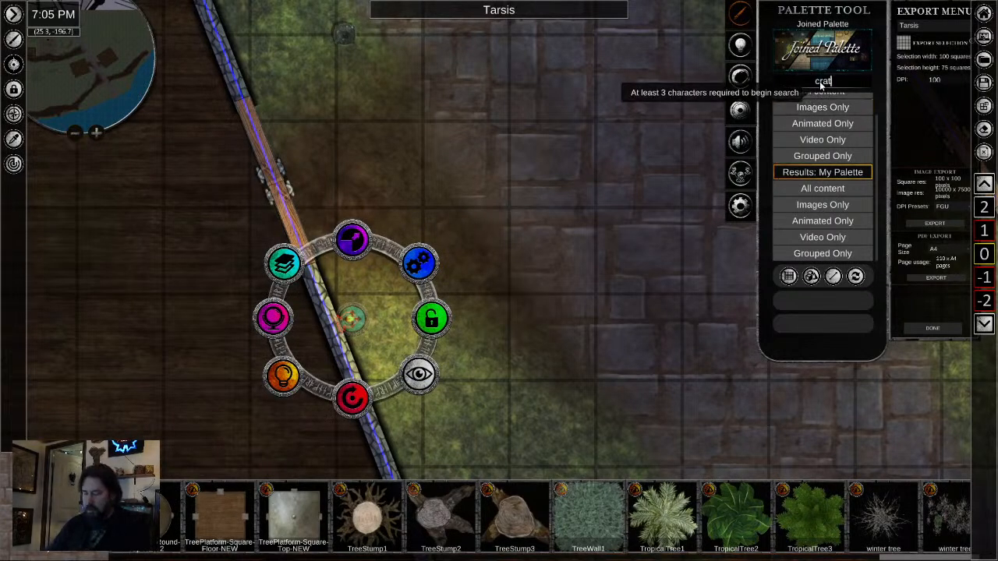
pyautogui.click(823, 109)
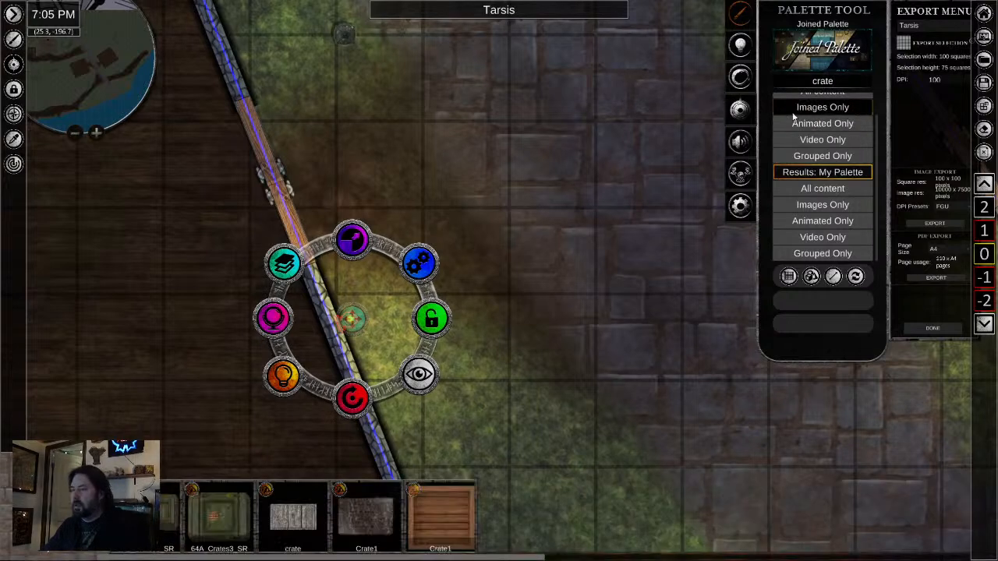
# - Place a wooden plank crate inside the western building, near its northern corner
pyautogui.scroll(-1, 523, 337)
pyautogui.scroll(-1, 524, 337)
pyautogui.scroll(-1, 624, 531)
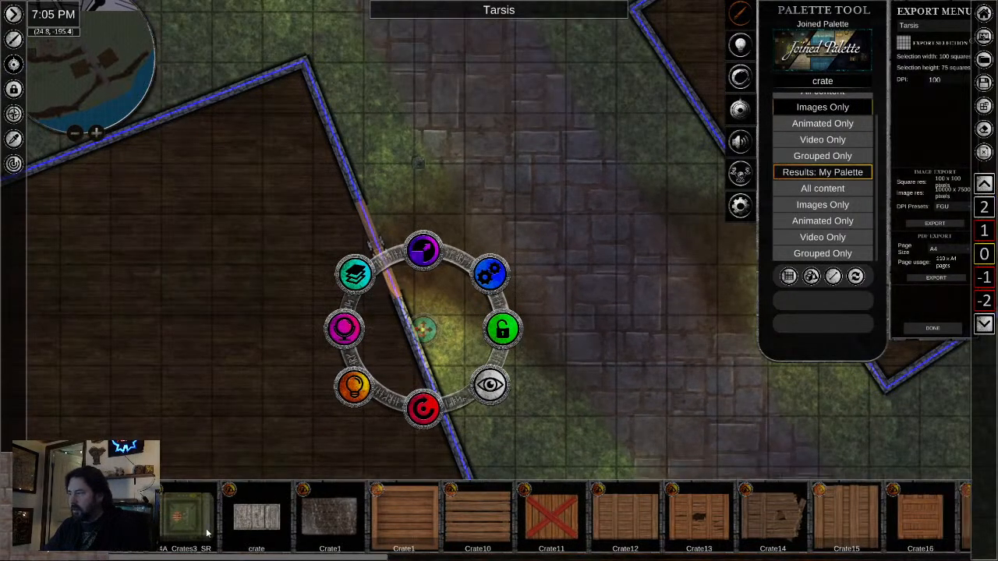
pyautogui.moveTo(625, 543); pyautogui.dragTo(282, 533)
pyautogui.moveTo(421, 526); pyautogui.dragTo(737, 530)
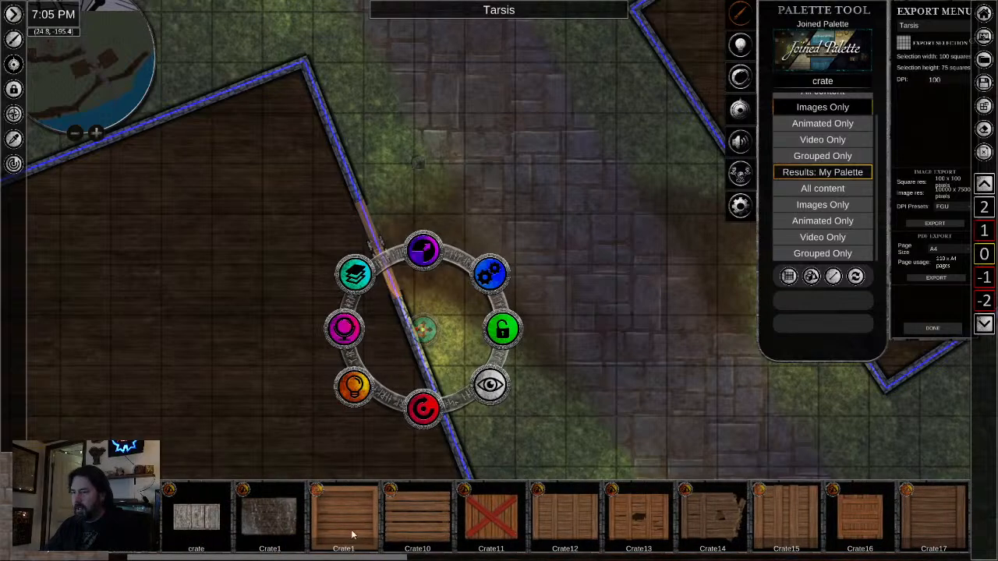
pyautogui.moveTo(423, 518); pyautogui.dragTo(231, 177)
pyautogui.moveTo(251, 199); pyautogui.dragTo(283, 169)
# - Place the "crates and barrels" asset inside the western building, near its northwest wall
pyautogui.scroll(-5, 793, 518)
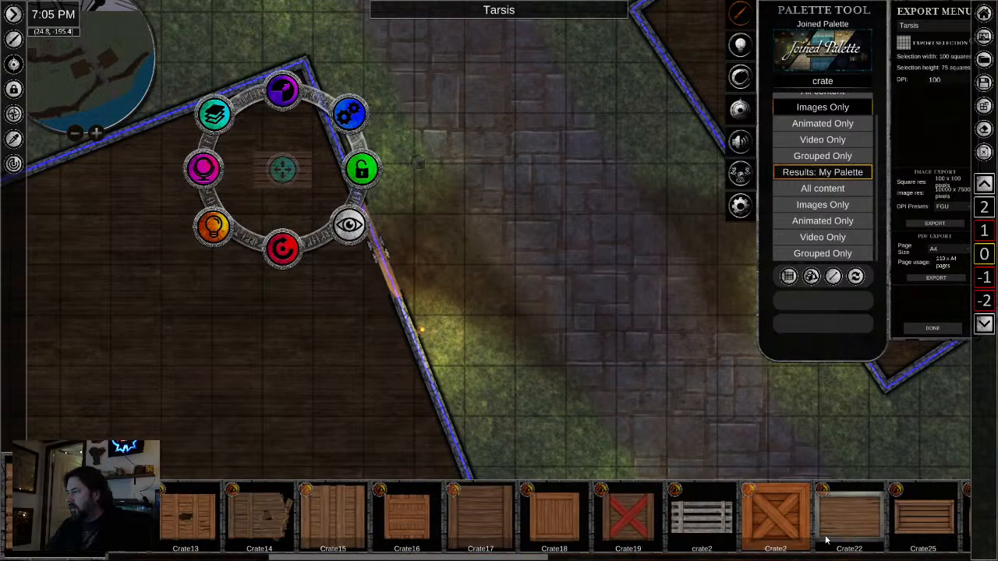
pyautogui.scroll(-6, 793, 518)
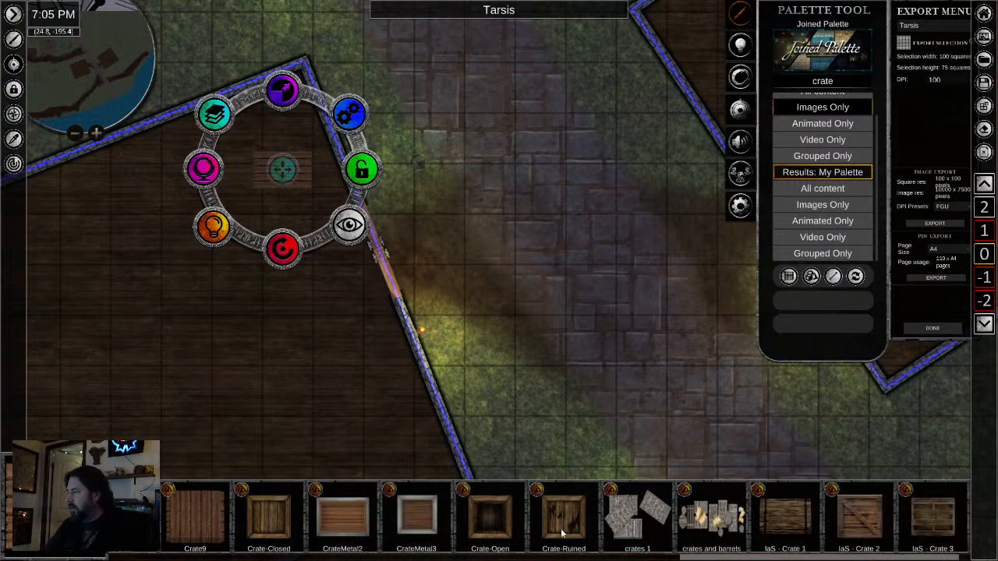
pyautogui.click(719, 520)
pyautogui.moveTo(186, 370); pyautogui.dragTo(621, 327)
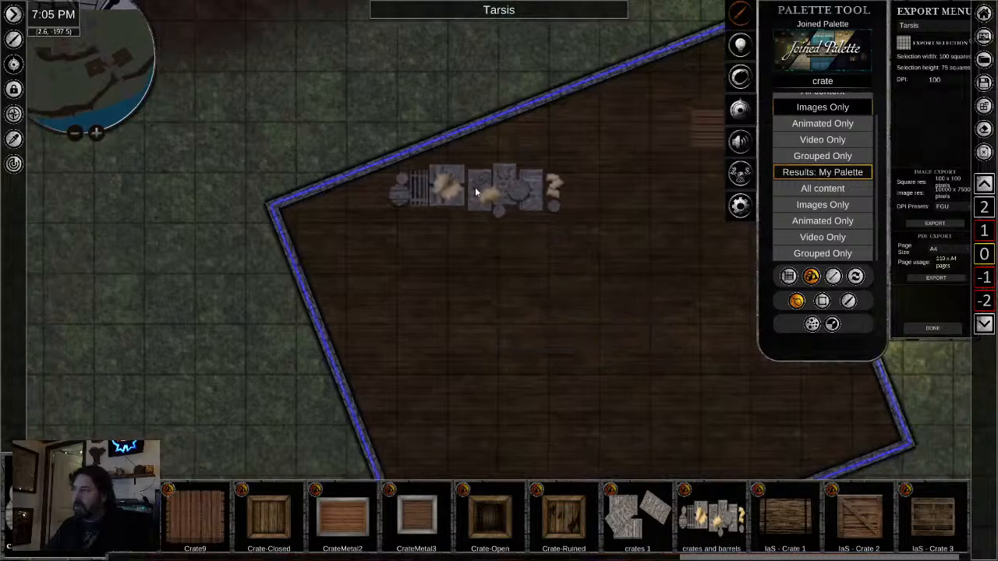
pyautogui.click(475, 188)
pyautogui.rightClick(501, 248)
# - Rotate, enlarge and move the crates and barrels so they line up along the western building's northwest wall
pyautogui.click(483, 219)
pyautogui.moveTo(474, 268); pyautogui.dragTo(496, 260)
pyautogui.moveTo(477, 117); pyautogui.dragTo(484, 107)
pyautogui.moveTo(464, 188); pyautogui.dragTo(469, 173)
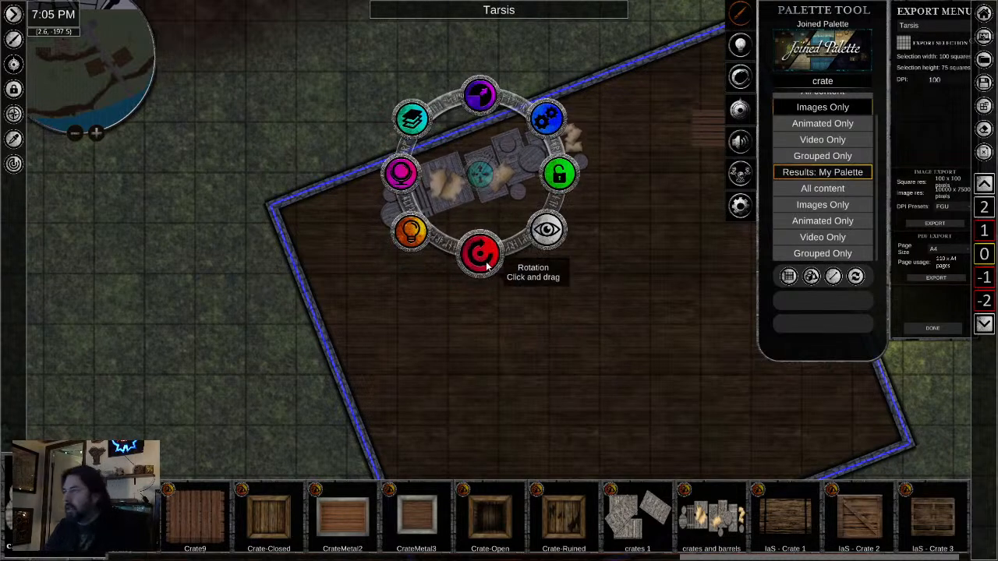
pyautogui.moveTo(486, 267); pyautogui.dragTo(490, 261)
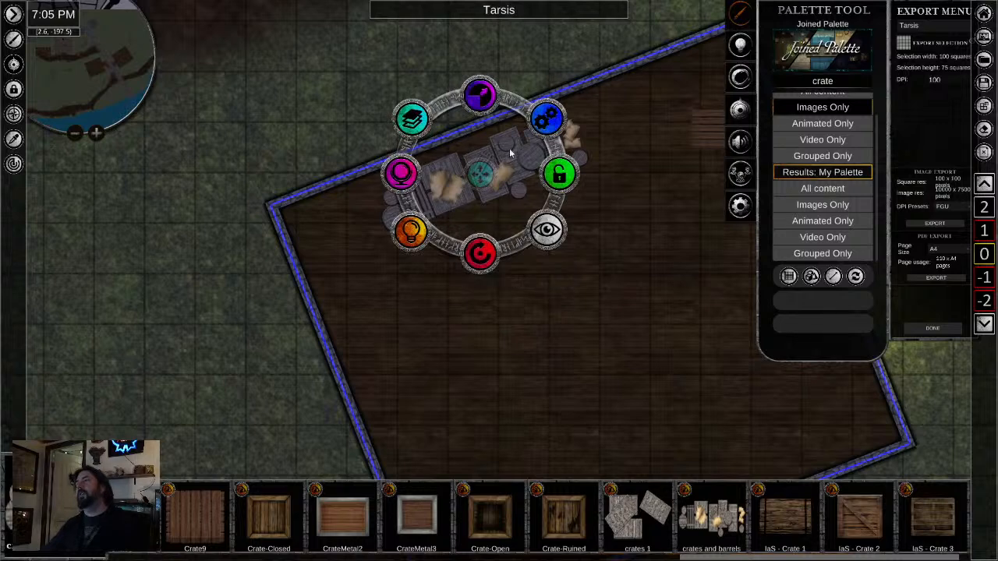
pyautogui.click(505, 168)
# - Copy the crates and barrels into the eastern building, then rotate and move the copy to line up with its southeast wall
pyautogui.click(459, 173)
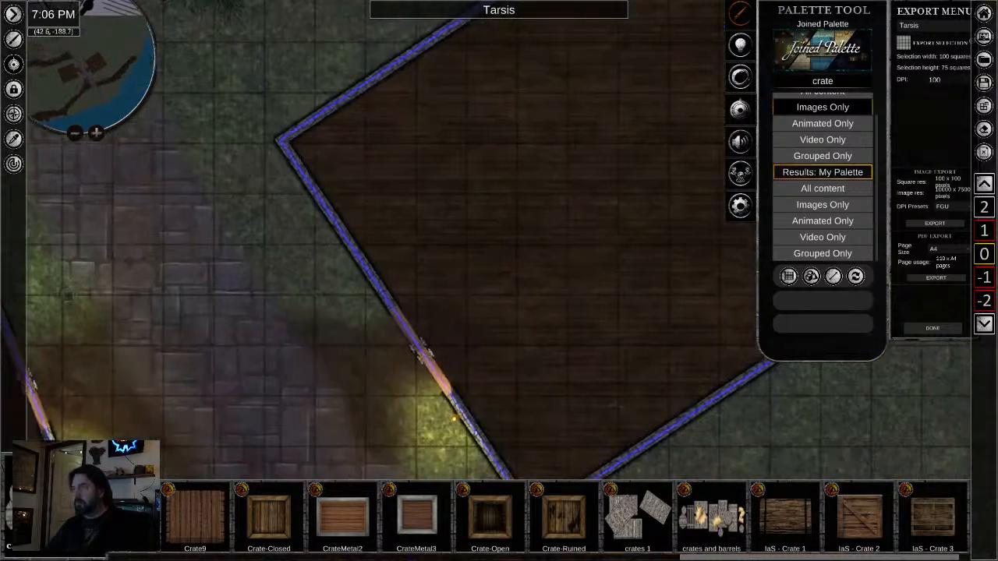
pyautogui.moveTo(602, 383); pyautogui.dragTo(368, 312)
pyautogui.hotkey('ctrl', 'v')
pyautogui.click(379, 313)
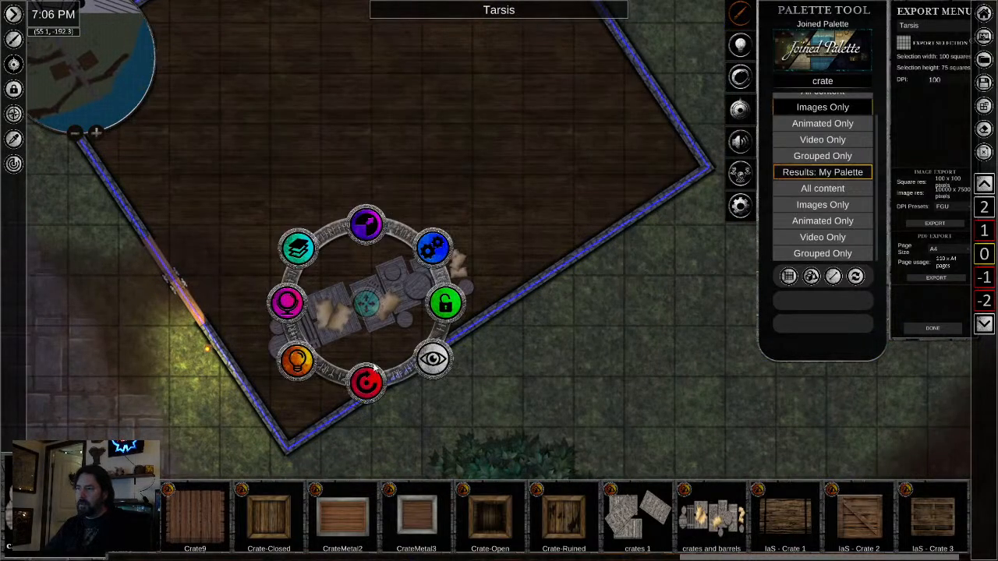
pyautogui.moveTo(366, 382)
pyautogui.mouseDown()
pyautogui.moveTo(438, 361)
pyautogui.moveTo(394, 386)
pyautogui.moveTo(386, 380)
pyautogui.mouseUp()
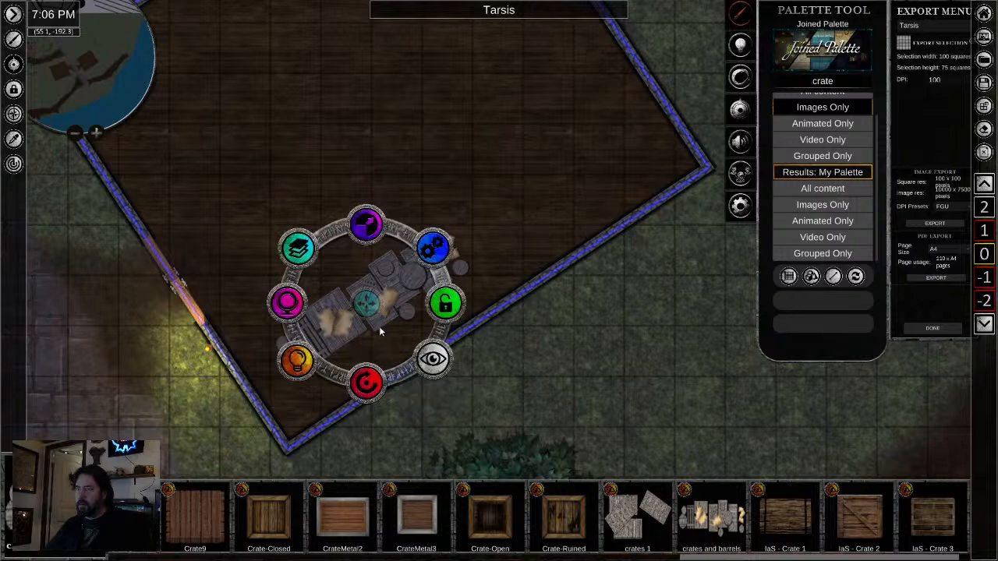
pyautogui.moveTo(368, 312); pyautogui.dragTo(386, 327)
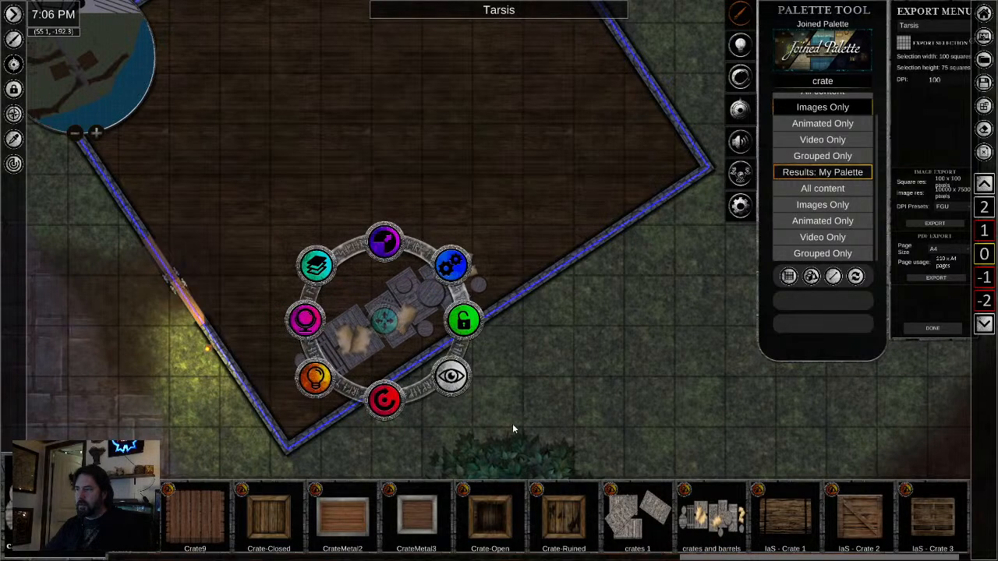
# - Place the "crates 1" asset in the eastern building, scaled down and set just north of the crates and barrels
pyautogui.click(625, 503)
pyautogui.click(432, 206)
pyautogui.rightClick(474, 315)
pyautogui.click(390, 182)
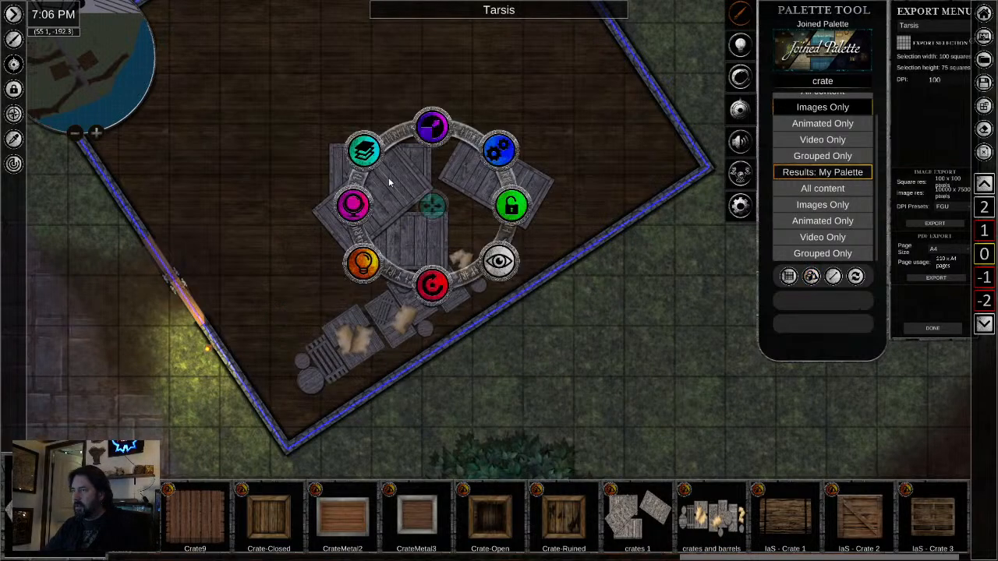
pyautogui.moveTo(432, 129); pyautogui.dragTo(429, 234)
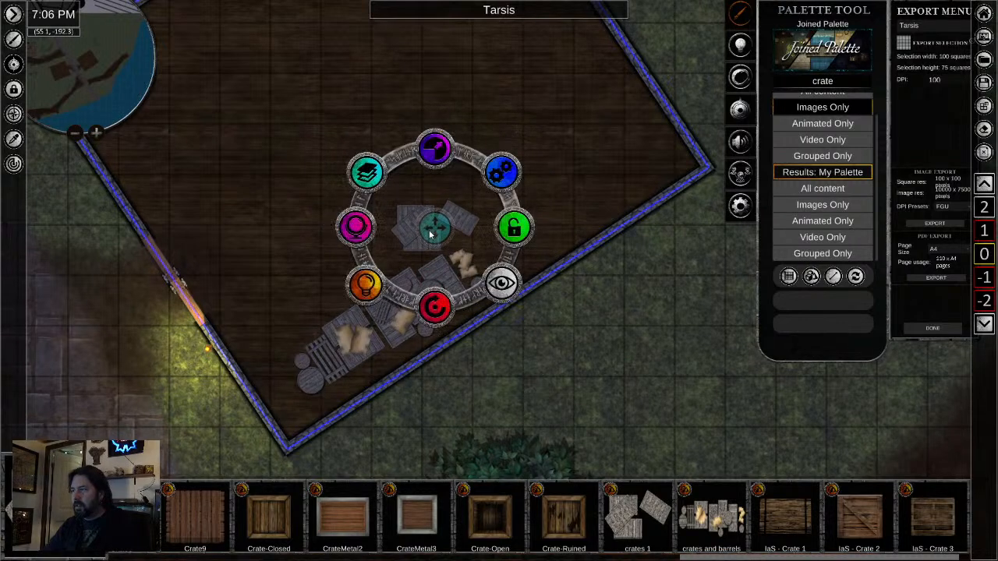
pyautogui.click(467, 407)
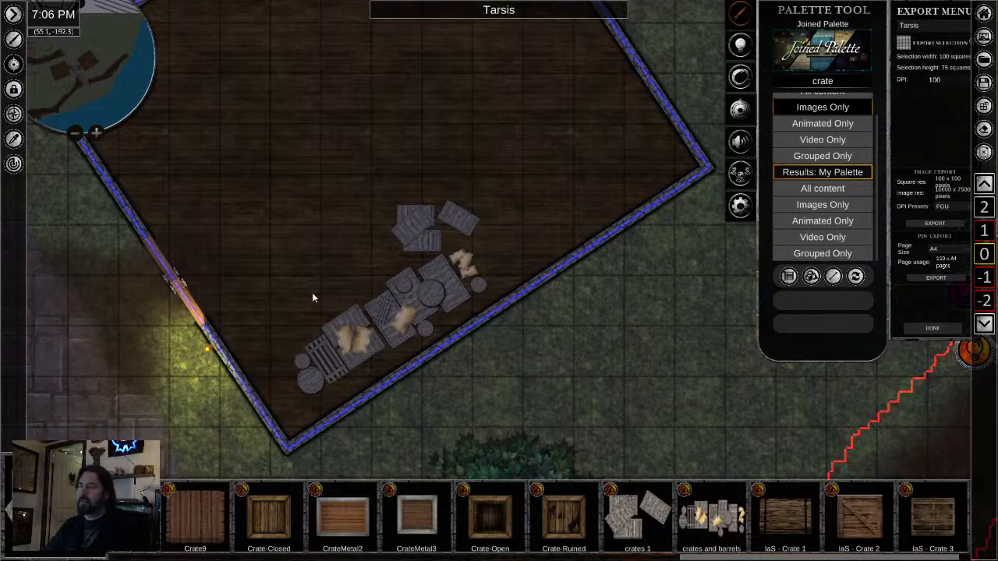
# - Copy the small crate pile to the eastern building's southern corner, rotating and nudging the copy beside the crates and barrels
pyautogui.click(418, 231)
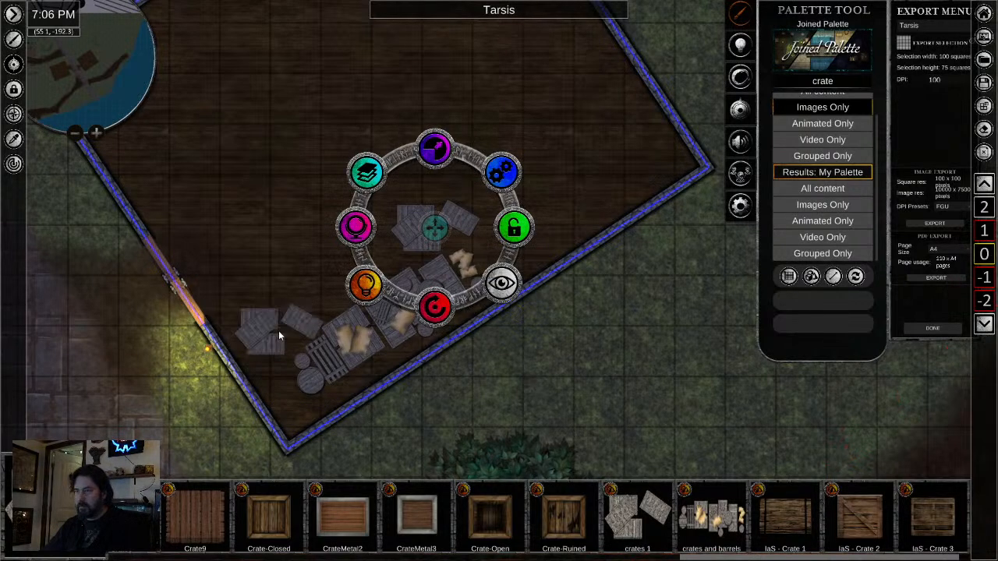
pyautogui.click(261, 324)
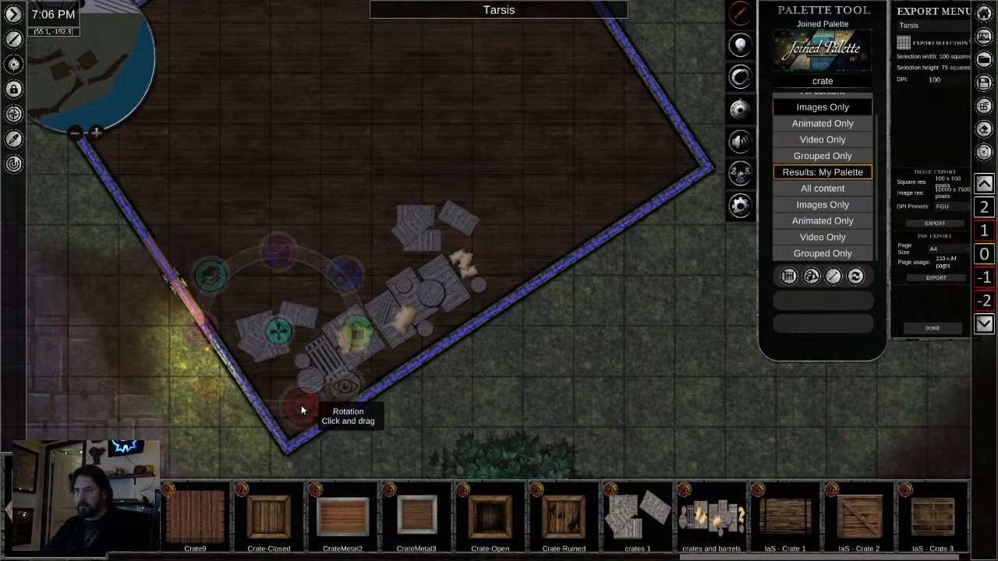
pyautogui.moveTo(277, 406); pyautogui.dragTo(202, 183)
pyautogui.click(485, 414)
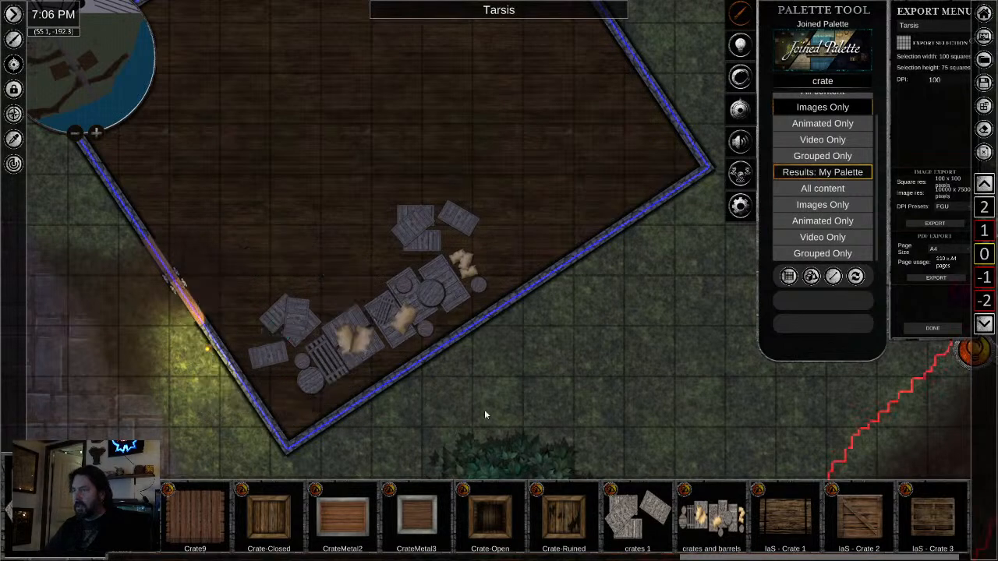
pyautogui.click(282, 326)
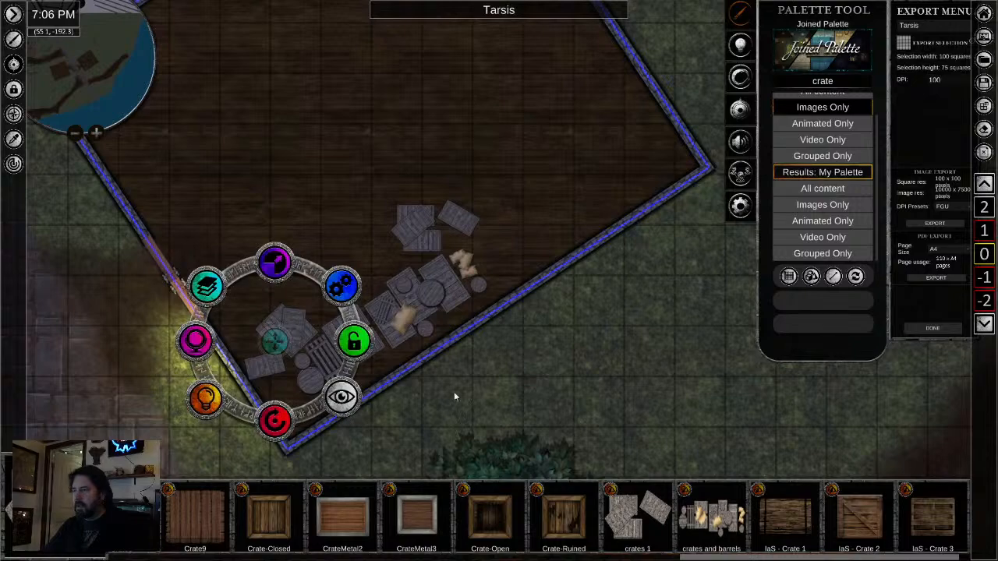
# - Copy the small crate pile onto the pier leading to the ship without a sail, then rotate and shift it against the pier's western edge
pyautogui.click(486, 392)
pyautogui.scroll(-3, 487, 392)
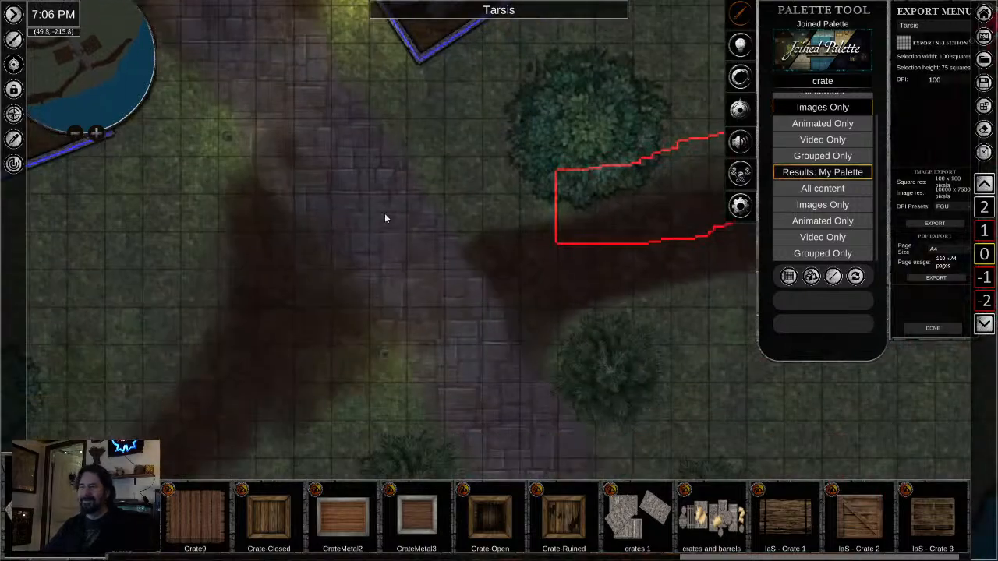
pyautogui.moveTo(384, 213); pyautogui.dragTo(406, 168)
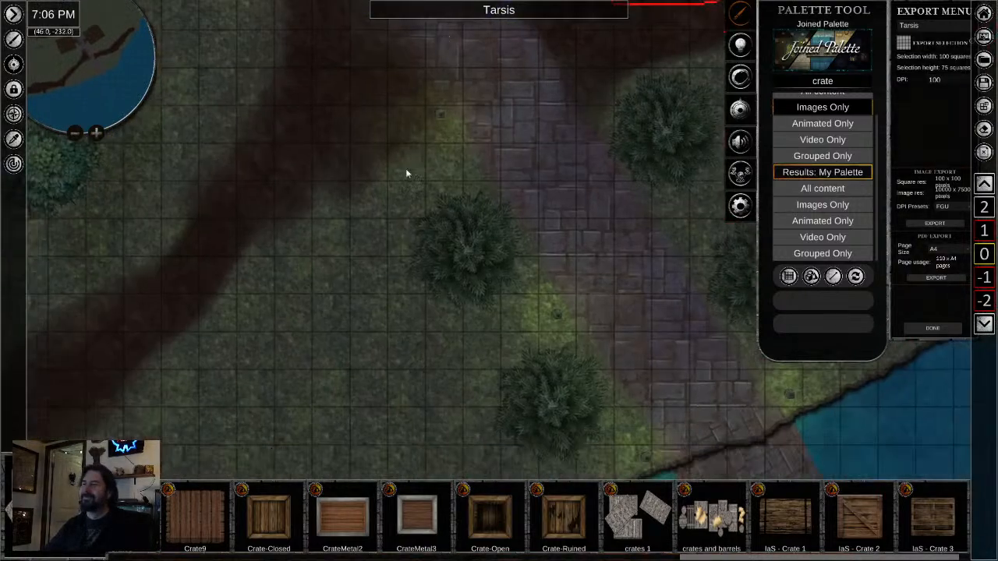
pyautogui.scroll(-3, 365, 241)
pyautogui.moveTo(366, 242); pyautogui.dragTo(507, 10)
pyautogui.moveTo(447, 92); pyautogui.dragTo(567, 3)
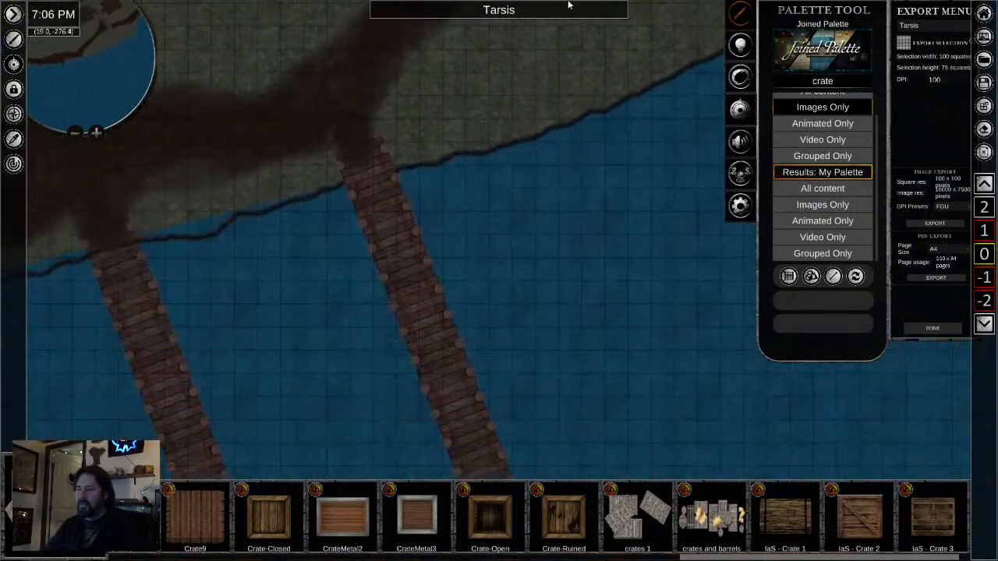
pyautogui.moveTo(480, 99); pyautogui.dragTo(693, 62)
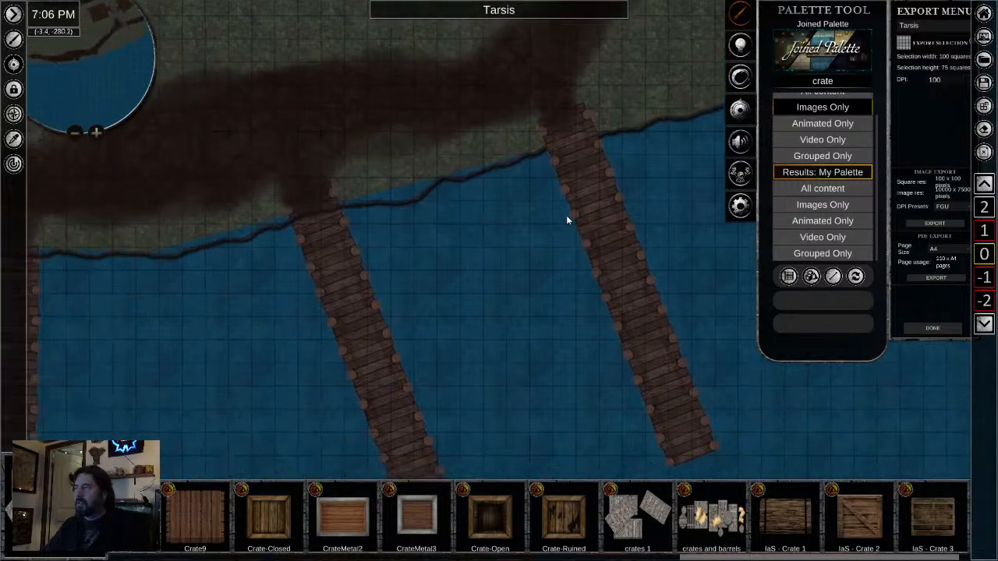
pyautogui.moveTo(569, 219); pyautogui.dragTo(652, 204)
pyautogui.scroll(3, 479, 319)
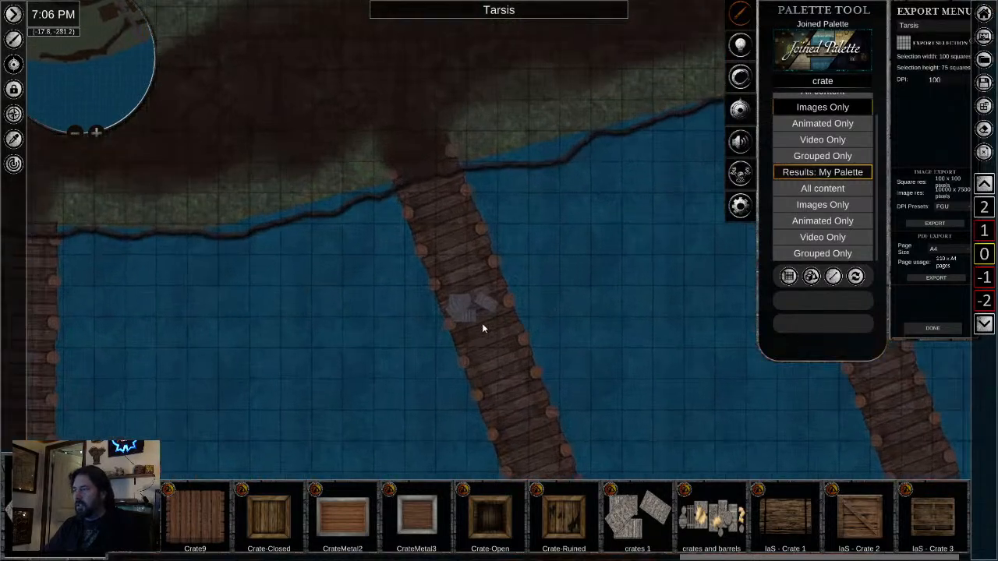
pyautogui.click(447, 300)
pyautogui.moveTo(462, 373); pyautogui.dragTo(399, 335)
pyautogui.moveTo(469, 290); pyautogui.dragTo(449, 286)
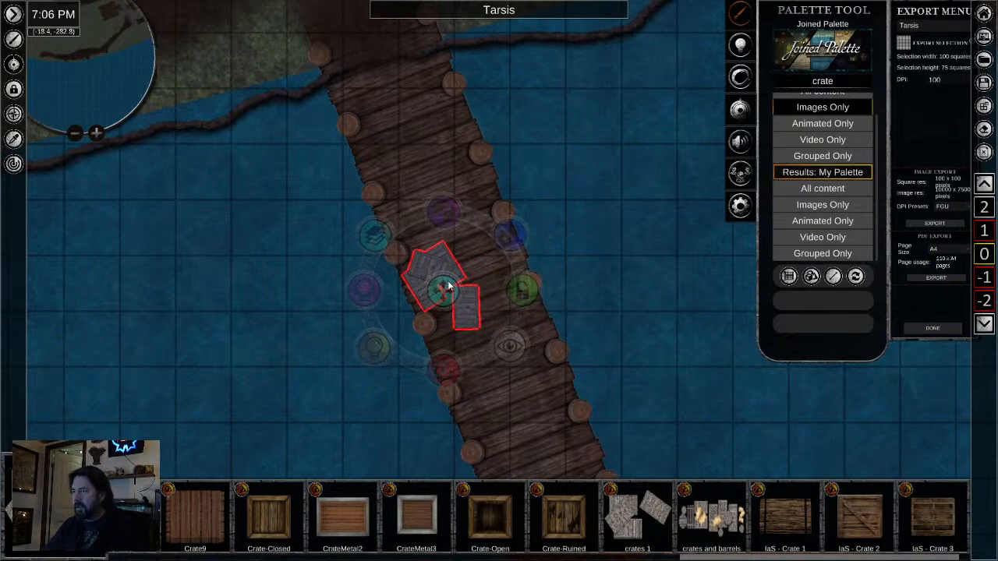
# - Move the crate pile along the pier to its shore end, beside the western edge
pyautogui.click(543, 430)
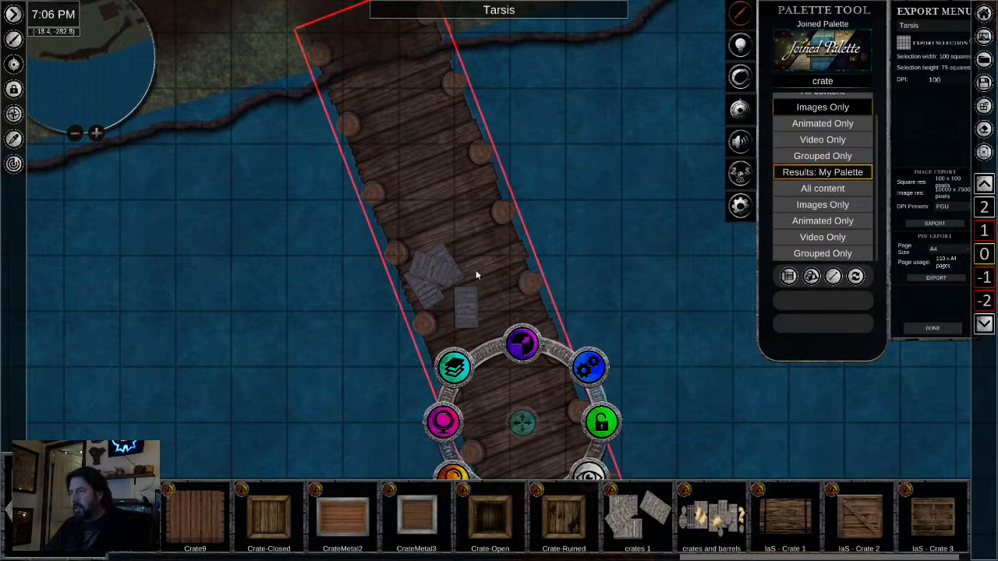
pyautogui.click(438, 279)
pyautogui.moveTo(438, 279); pyautogui.dragTo(359, 90)
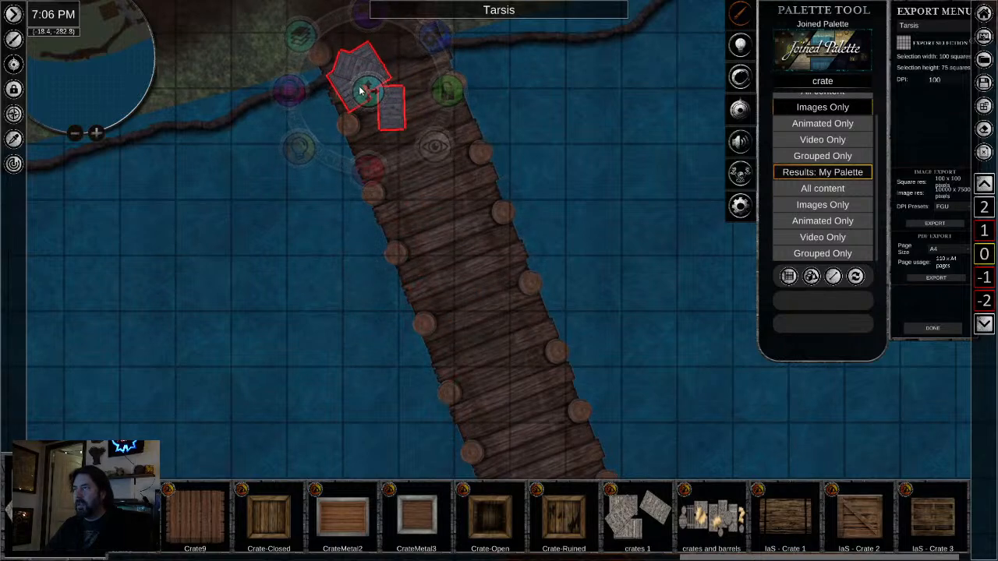
pyautogui.click(459, 261)
# - Copy the large sail from the western ship onto the ship without a sail, rotating it across the deck and centring it on the mast
pyautogui.scroll(-2, 468, 269)
pyautogui.moveTo(470, 272); pyautogui.dragTo(379, 4)
pyautogui.scroll(-1, 482, 487)
pyautogui.scroll(-3, 494, 398)
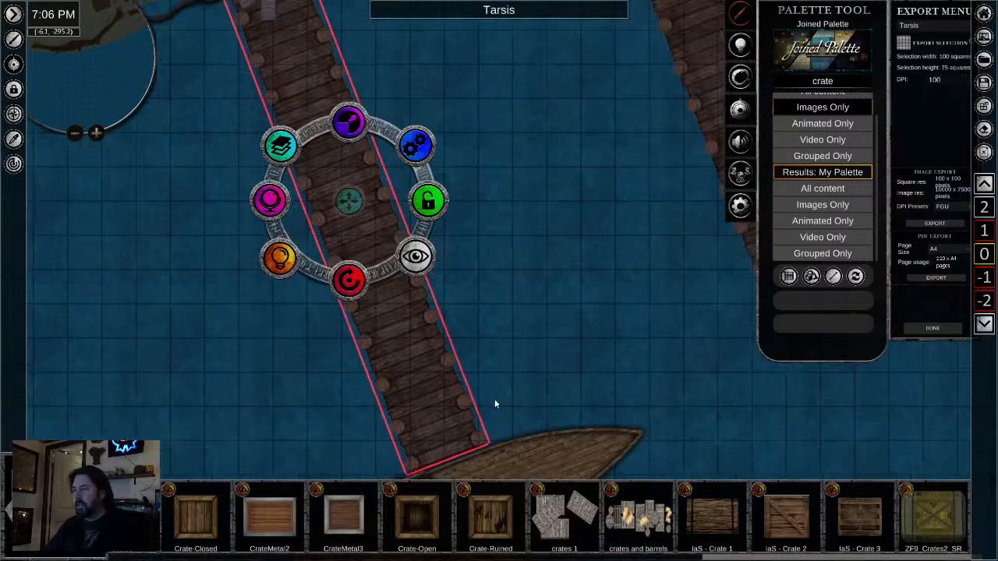
pyautogui.moveTo(496, 389); pyautogui.dragTo(568, 181)
pyautogui.scroll(-2, 274, 329)
pyautogui.moveTo(267, 336); pyautogui.dragTo(672, 247)
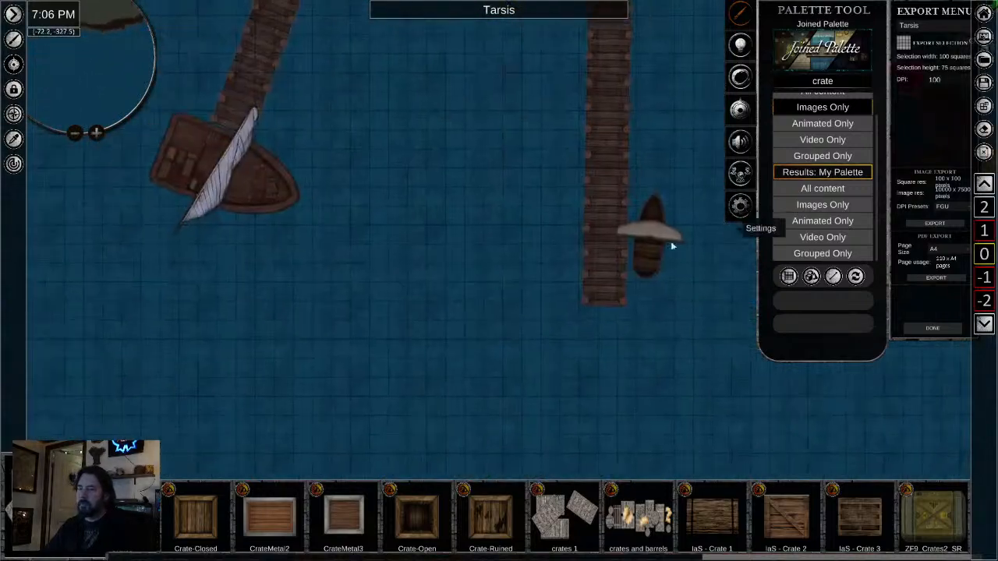
pyautogui.click(219, 172)
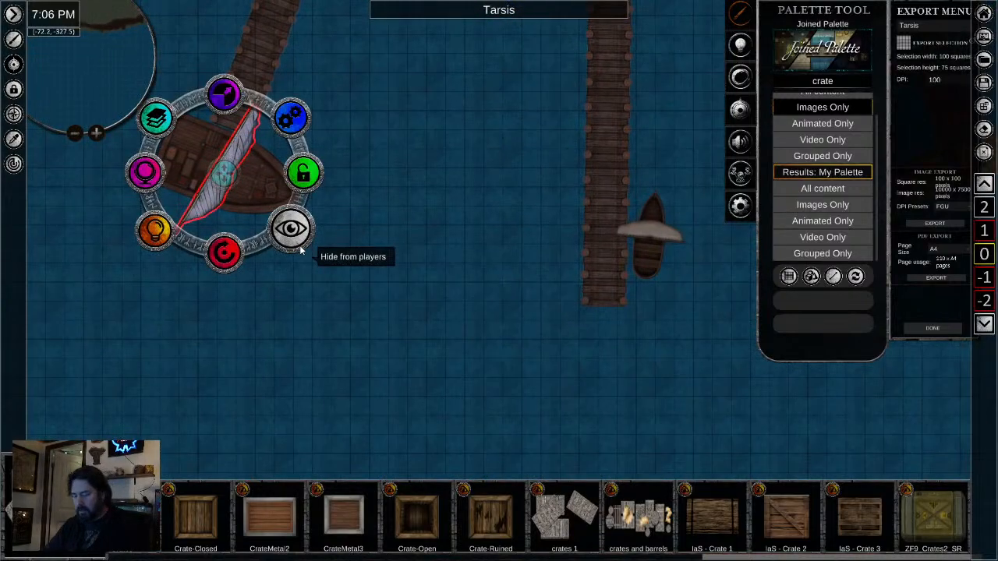
pyautogui.moveTo(721, 282); pyautogui.dragTo(541, 304)
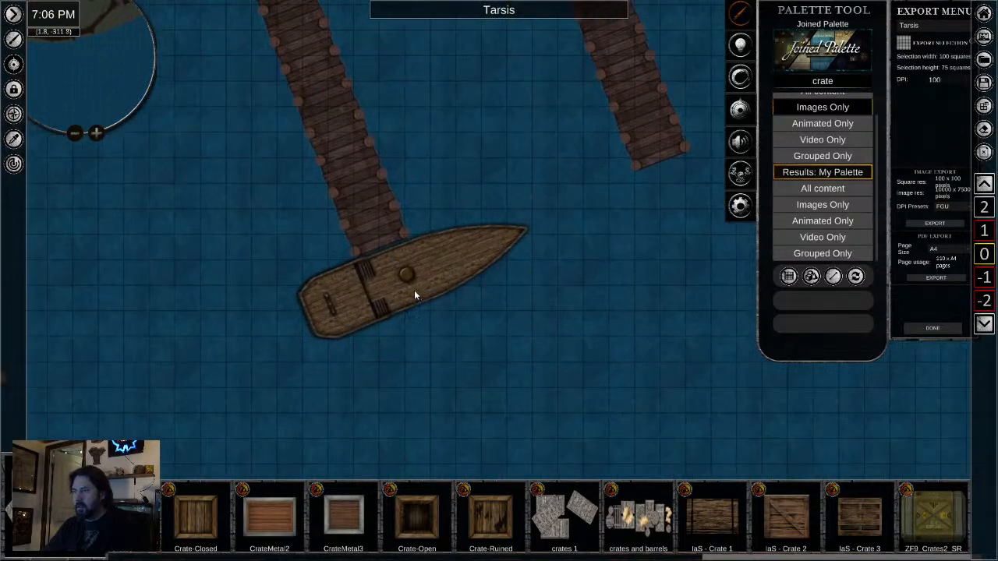
pyautogui.click(404, 274)
pyautogui.moveTo(404, 354); pyautogui.dragTo(482, 341)
pyautogui.moveTo(398, 287); pyautogui.dragTo(416, 275)
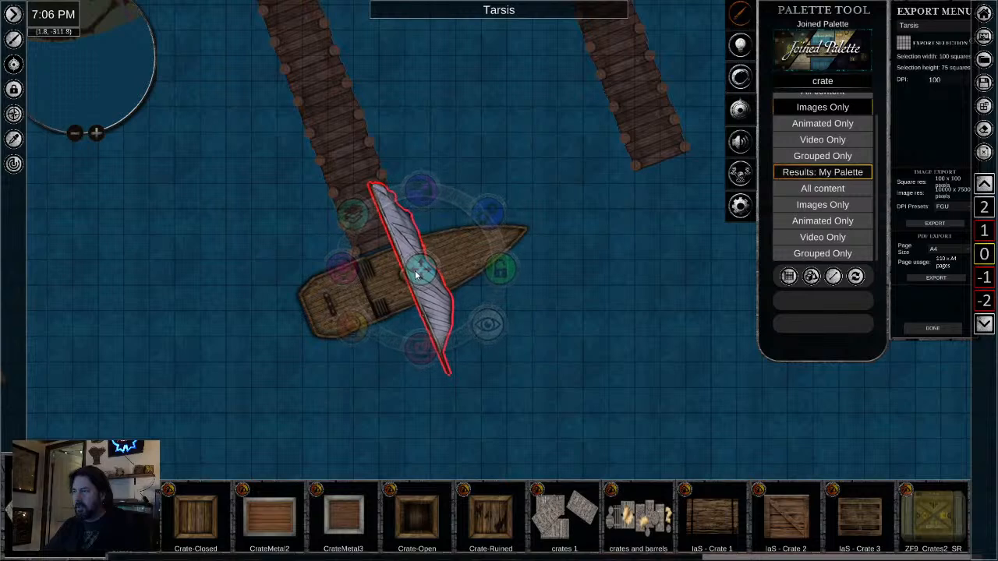
pyautogui.click(262, 389)
# - Duplicate the newly placed sail toward the same ship's bow and scale the copy down to a small foresail
pyautogui.scroll(-3, 250, 325)
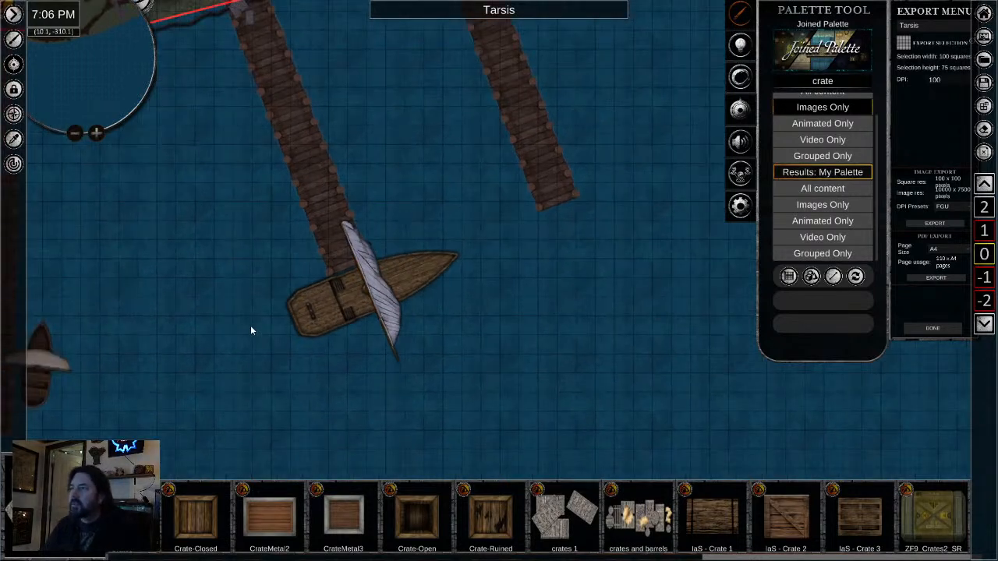
pyautogui.moveTo(250, 333); pyautogui.dragTo(531, 308)
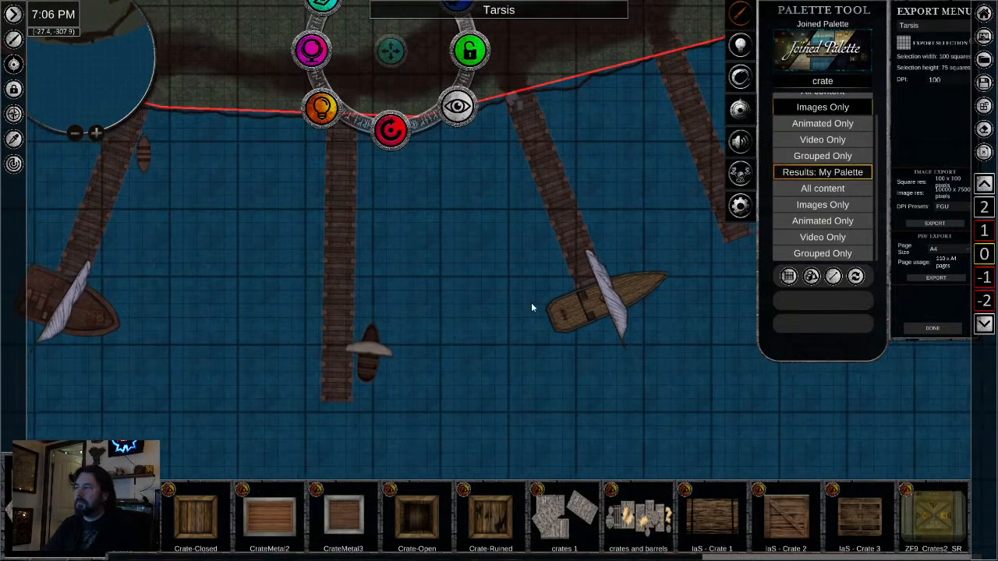
pyautogui.click(613, 309)
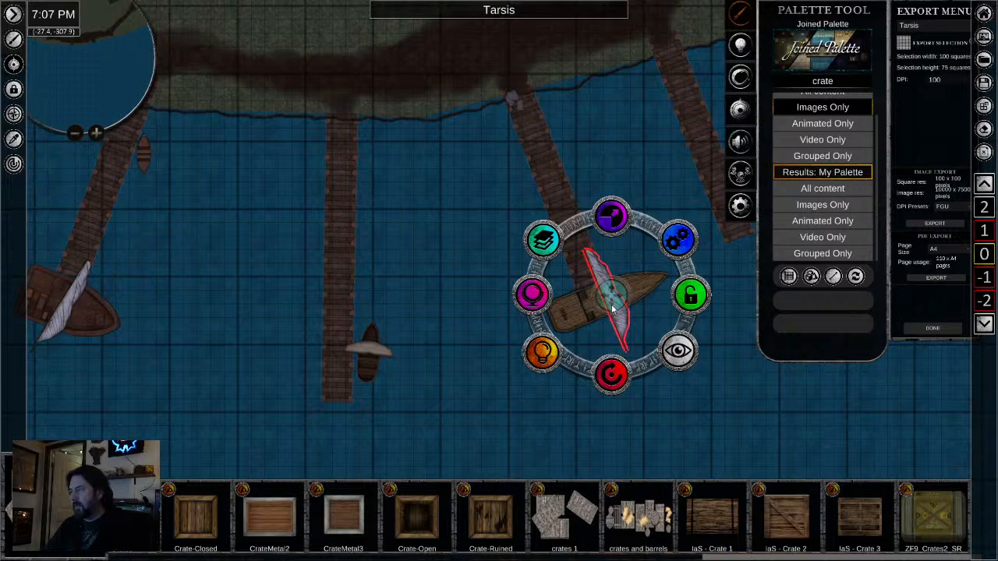
pyautogui.hotkey('ctrl', 'v')
pyautogui.click(645, 285)
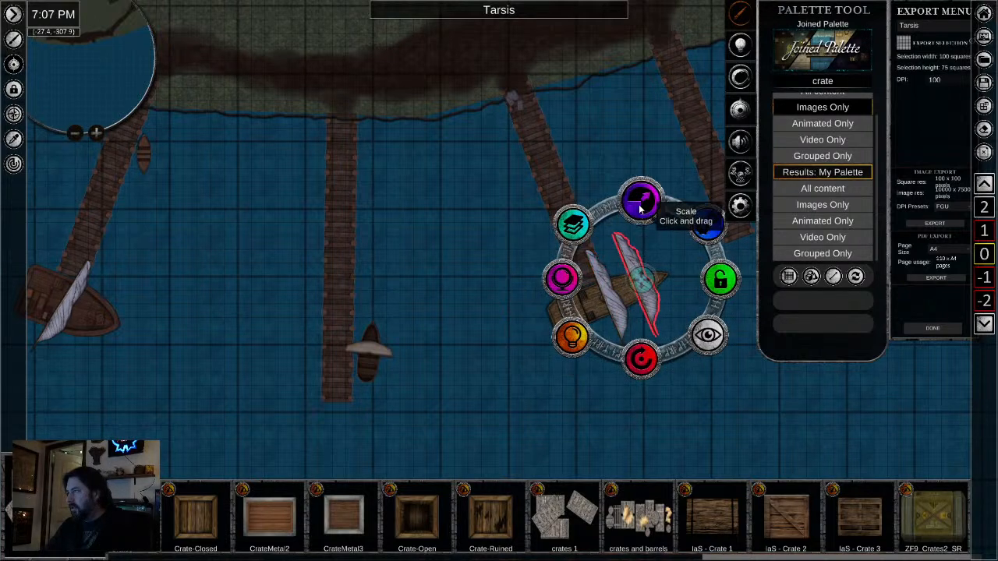
pyautogui.moveTo(640, 206); pyautogui.dragTo(637, 244)
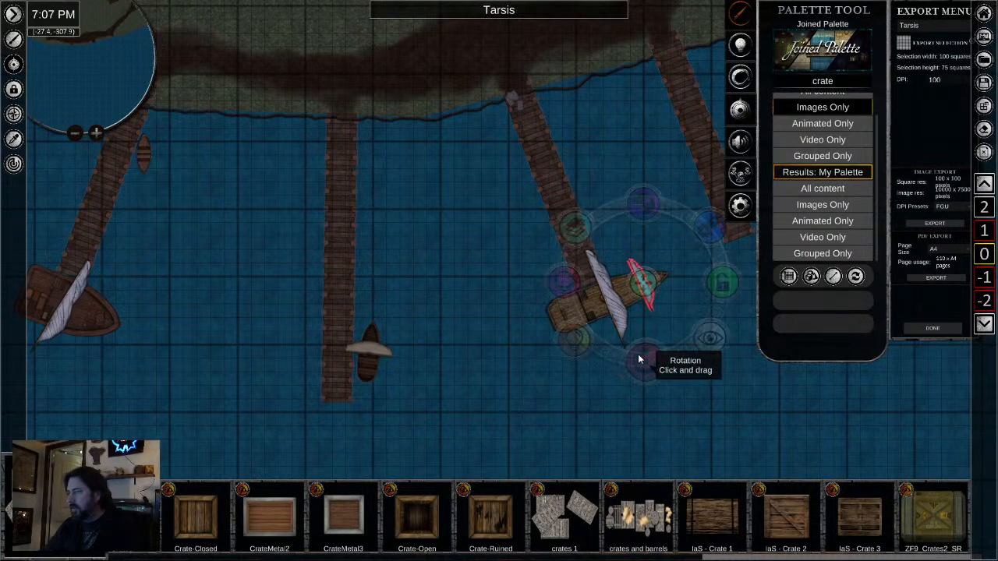
pyautogui.click(460, 410)
# - Look over the docks, the tavern and stable area, and the grounds down to the shore for spots that need more detail
pyautogui.scroll(-3, 437, 330)
pyautogui.moveTo(437, 330); pyautogui.dragTo(542, 364)
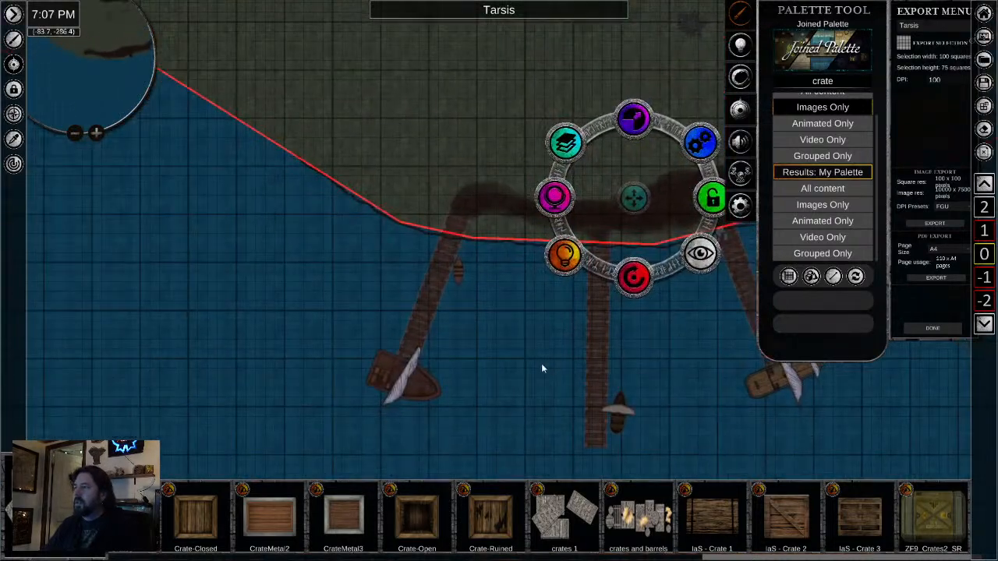
pyautogui.scroll(-2, 542, 366)
pyautogui.moveTo(421, 188); pyautogui.dragTo(320, 263)
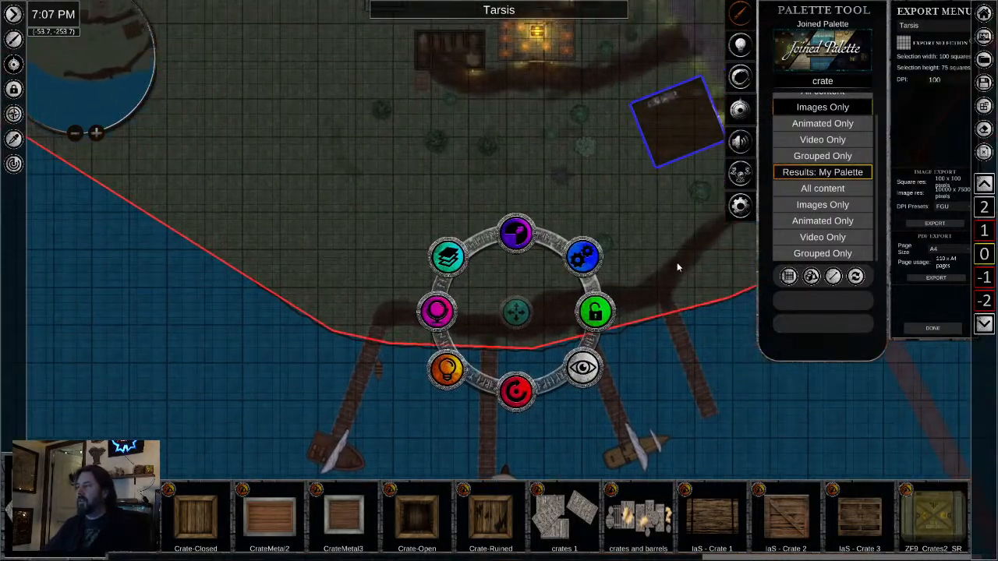
pyautogui.moveTo(644, 312); pyautogui.dragTo(571, 286)
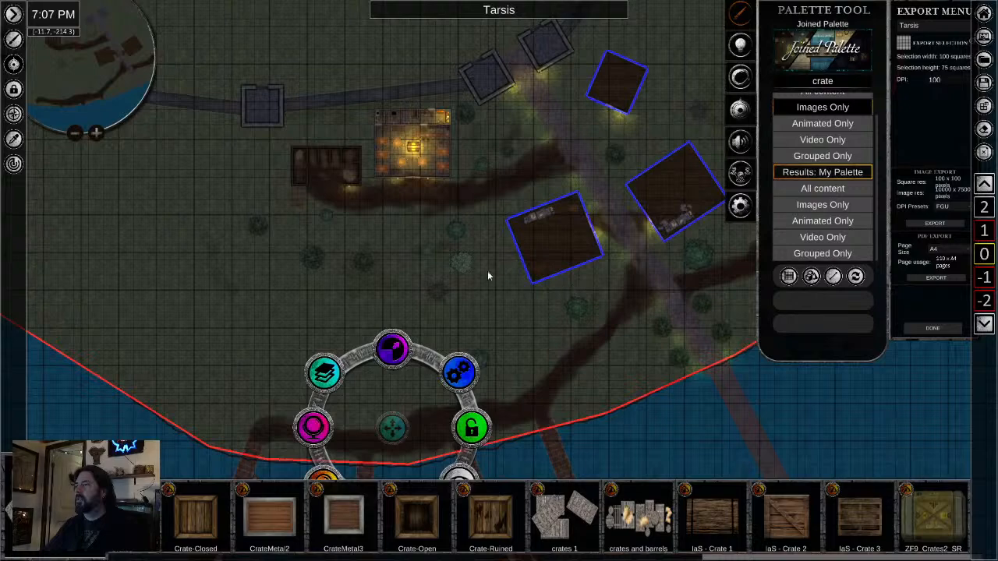
pyautogui.scroll(3, 483, 268)
pyautogui.scroll(1, 482, 264)
pyautogui.moveTo(311, 171); pyautogui.dragTo(400, 300)
pyautogui.scroll(2, 395, 295)
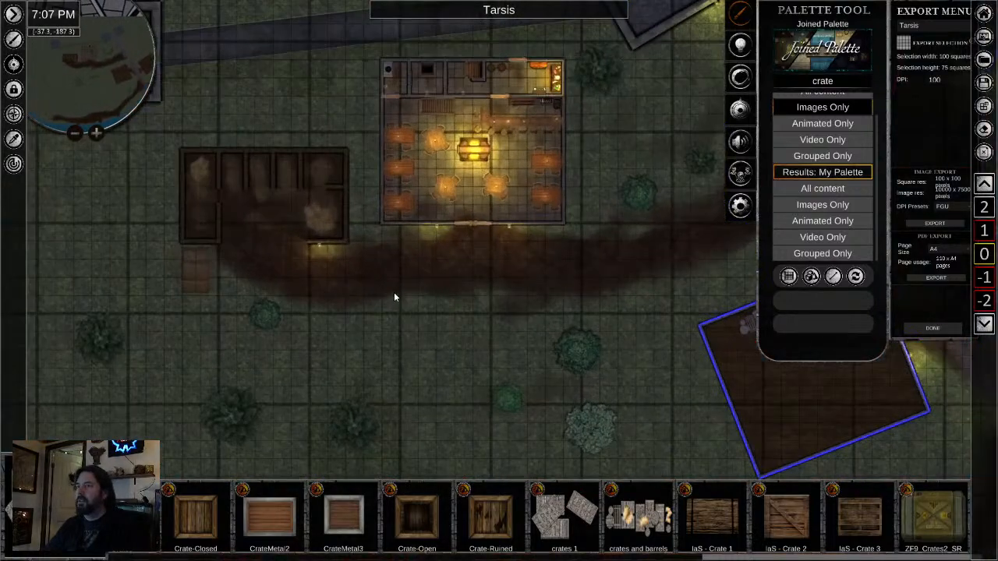
pyautogui.moveTo(460, 415); pyautogui.dragTo(296, 251)
pyautogui.moveTo(507, 356); pyautogui.dragTo(427, 145)
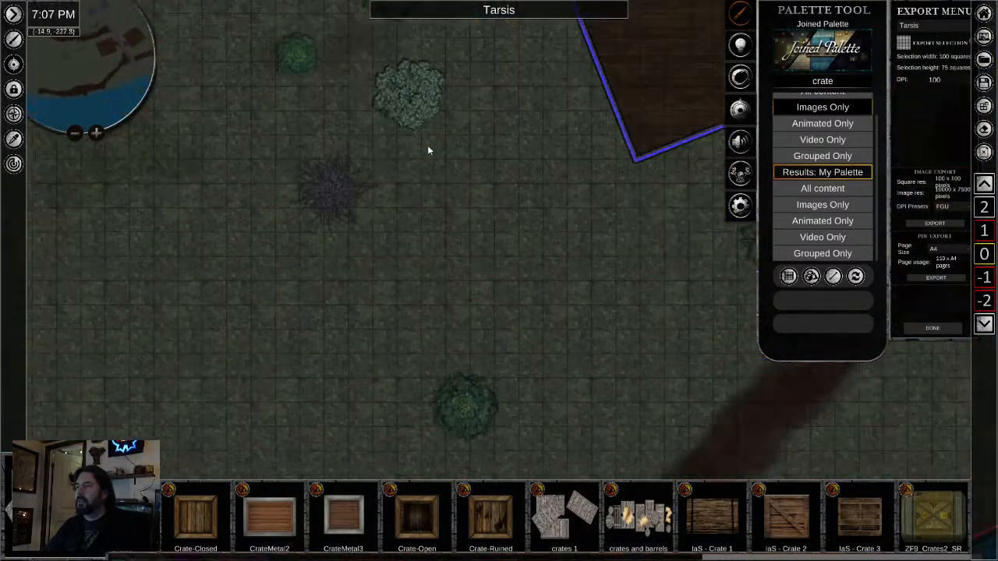
pyautogui.moveTo(476, 316); pyautogui.dragTo(485, 151)
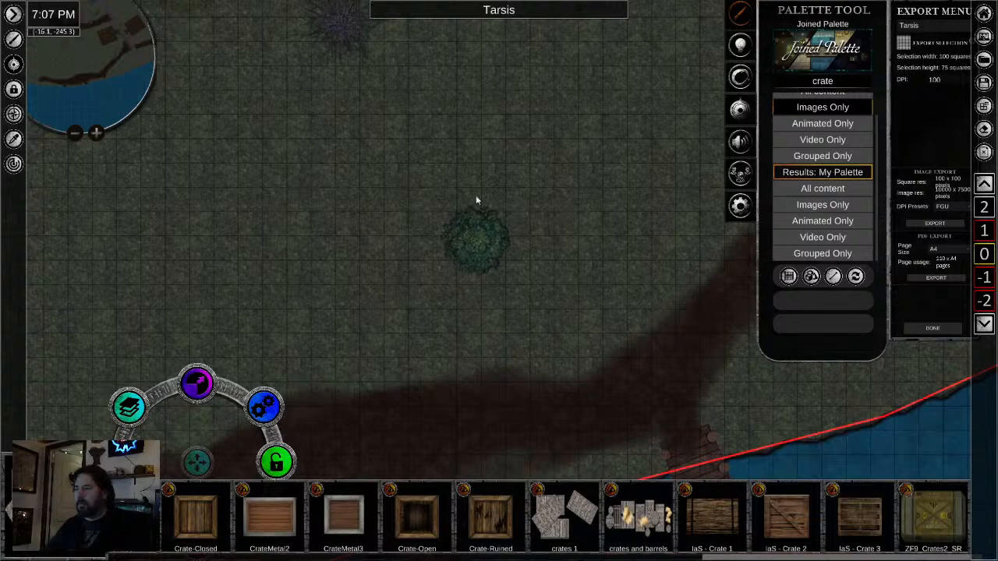
# - Place the Crate-Open asset near the western building's eastern corner and a wooden crate by its southeast wall, rotating the latter parallel to the wall
pyautogui.moveTo(477, 195); pyautogui.dragTo(399, 368)
pyautogui.moveTo(592, 209); pyautogui.dragTo(371, 397)
pyautogui.scroll(2, 404, 357)
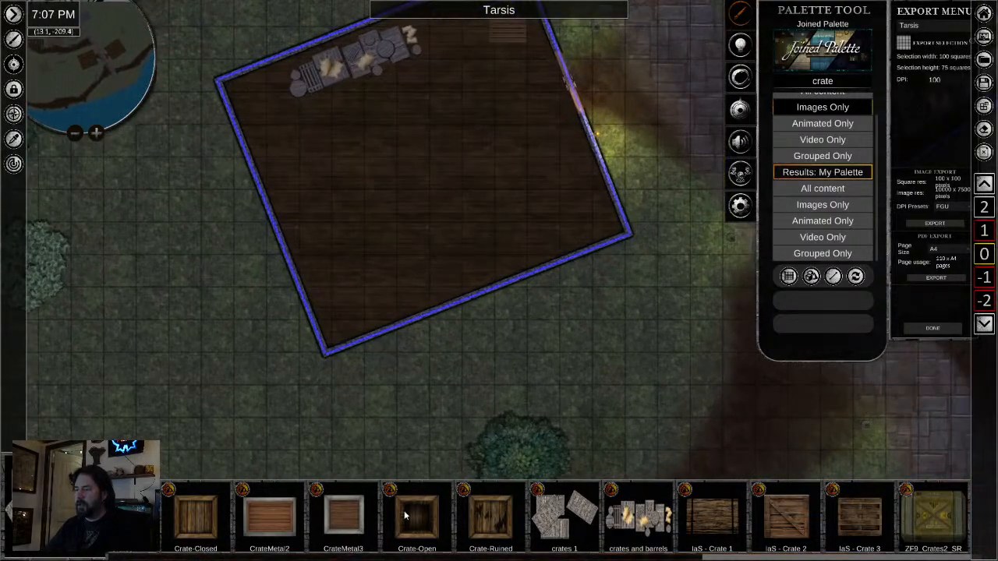
pyautogui.scroll(2, 510, 223)
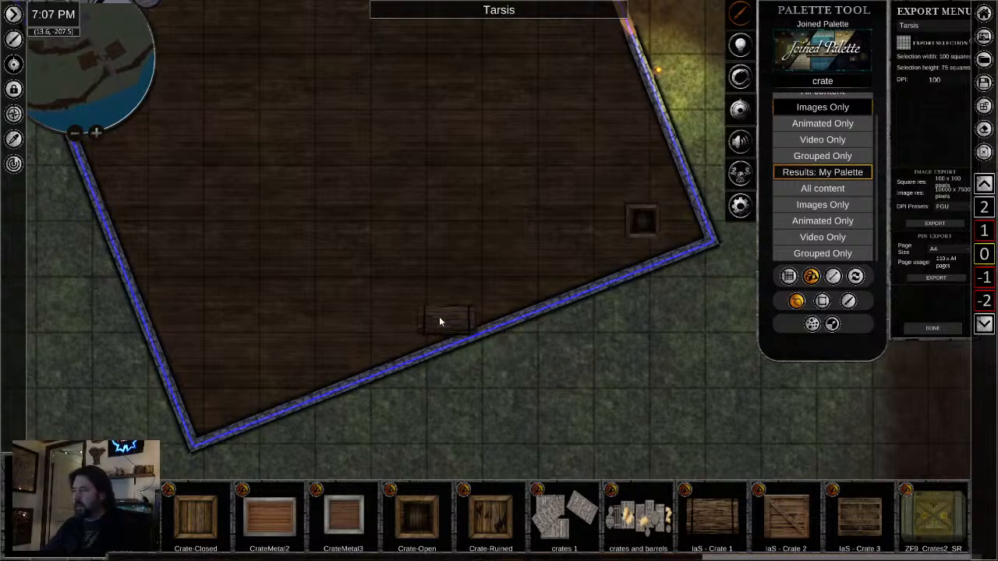
pyautogui.click(425, 313)
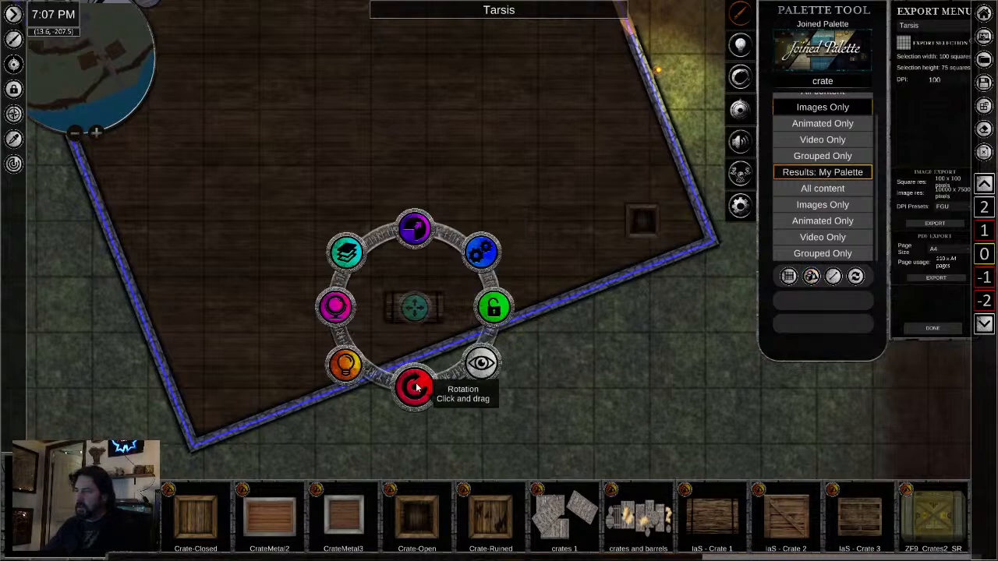
pyautogui.moveTo(412, 383); pyautogui.dragTo(449, 379)
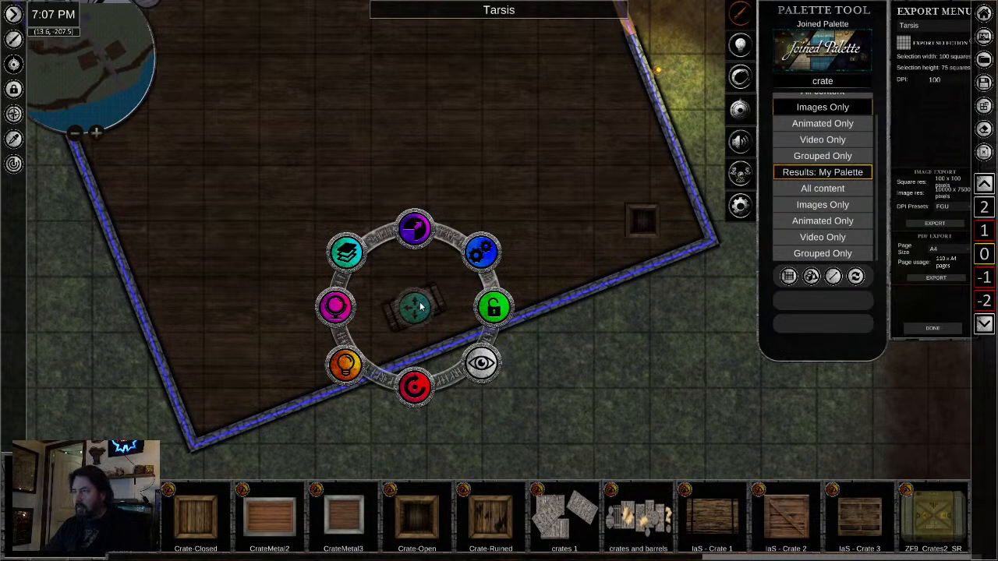
# - Duplicate the rotated wooden crate along the western building's southeast wall, overlapping the copies to form a stacked row
pyautogui.moveTo(414, 308); pyautogui.dragTo(526, 281)
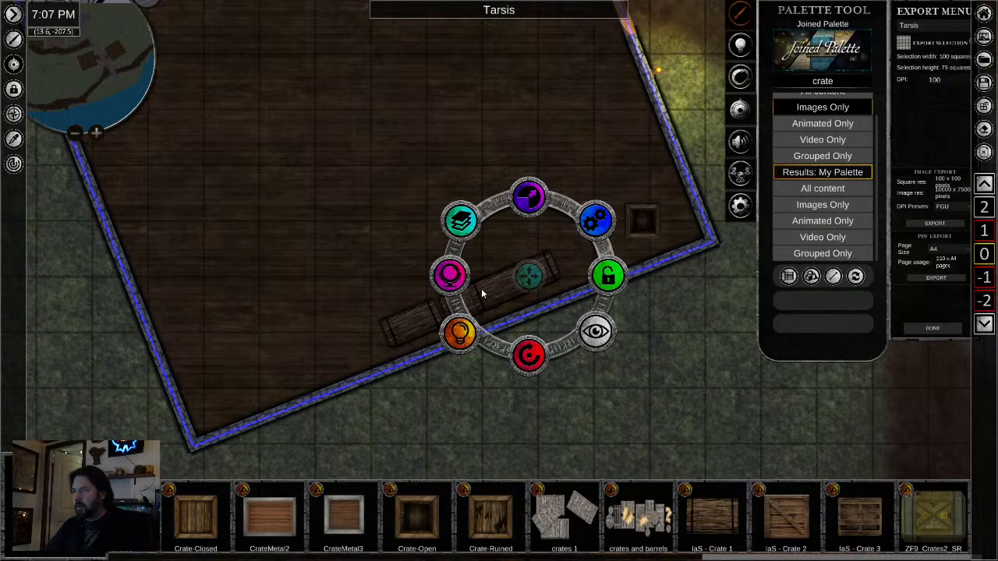
pyautogui.click(438, 311)
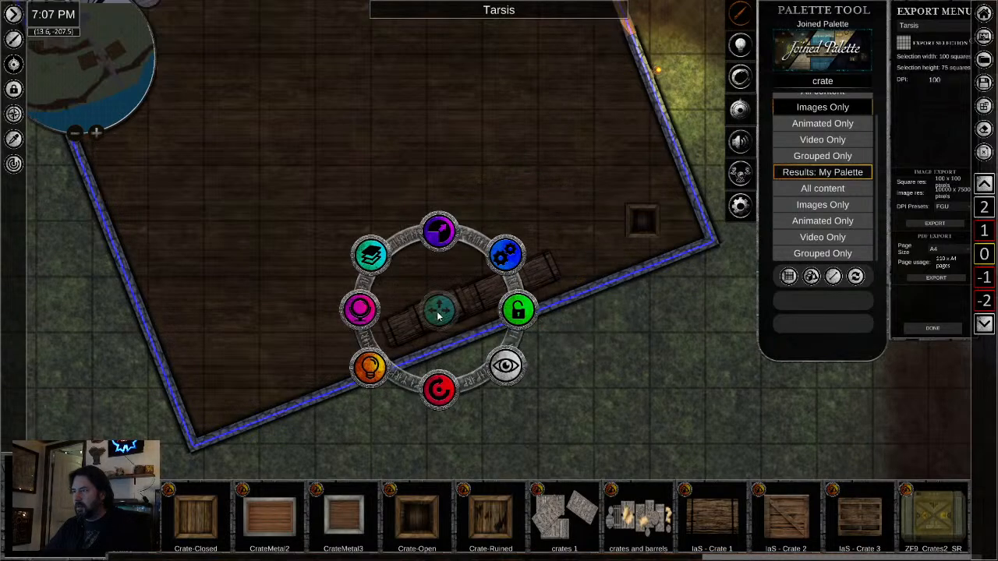
pyautogui.moveTo(438, 312); pyautogui.dragTo(444, 320)
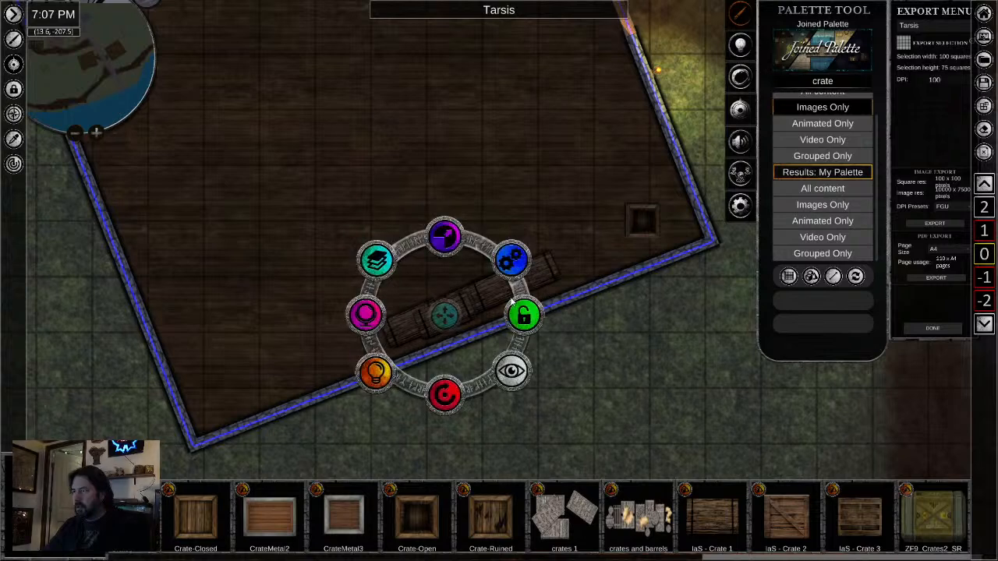
pyautogui.click(503, 292)
pyautogui.moveTo(503, 292); pyautogui.dragTo(508, 297)
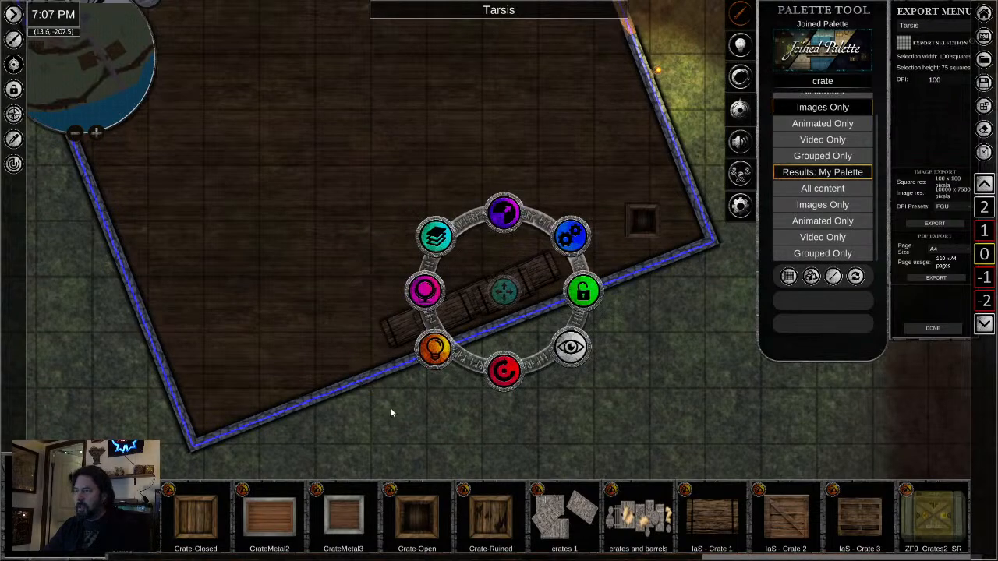
pyautogui.click(390, 407)
# - Place the "crate2" asset southwest of the crate row, scale it down and rotate it, then add a copy beside it
pyautogui.scroll(-8, 379, 530)
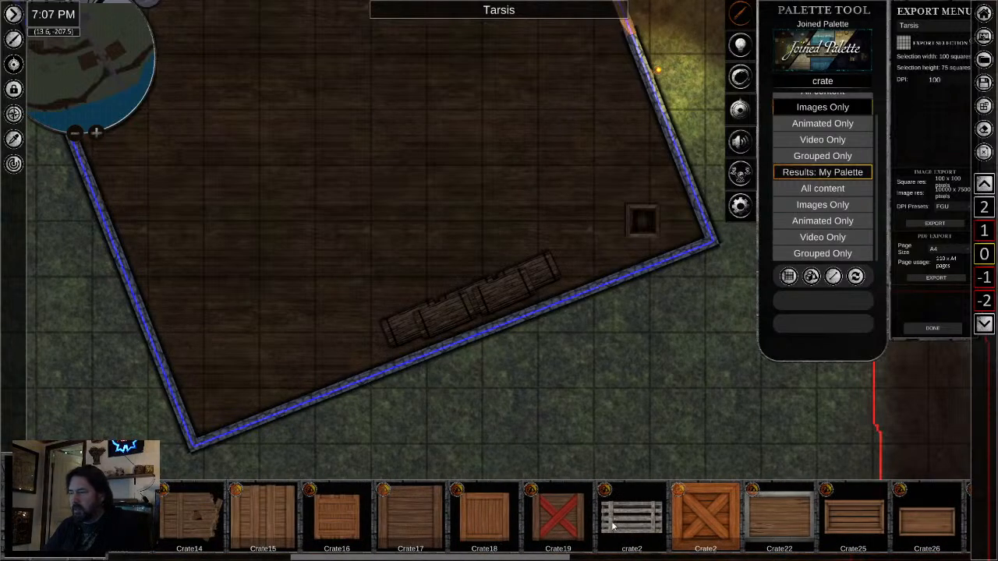
pyautogui.moveTo(614, 527); pyautogui.dragTo(261, 321)
pyautogui.click(272, 287)
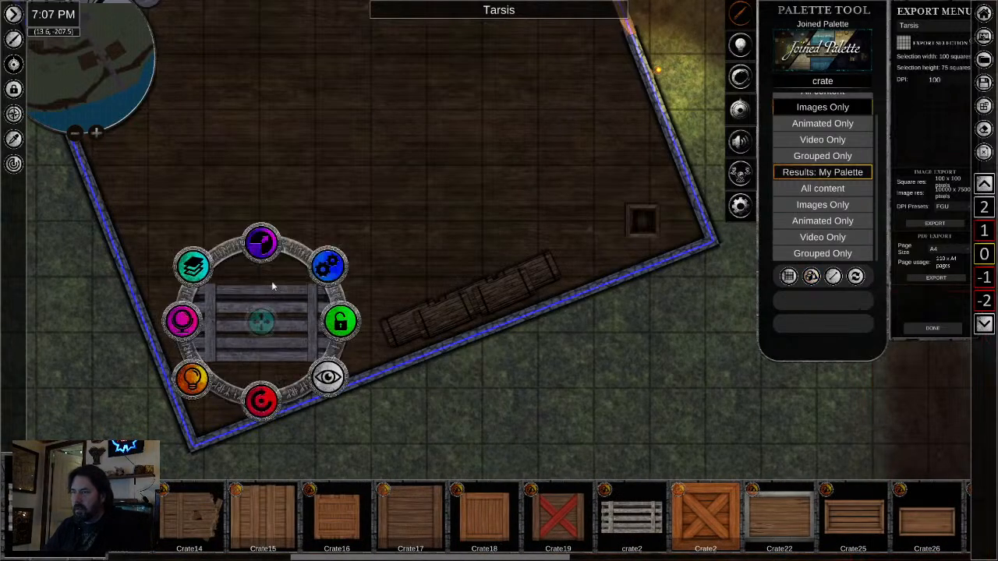
pyautogui.moveTo(265, 244); pyautogui.dragTo(264, 280)
pyautogui.moveTo(269, 398); pyautogui.dragTo(374, 361)
pyautogui.moveTo(259, 316); pyautogui.dragTo(318, 332)
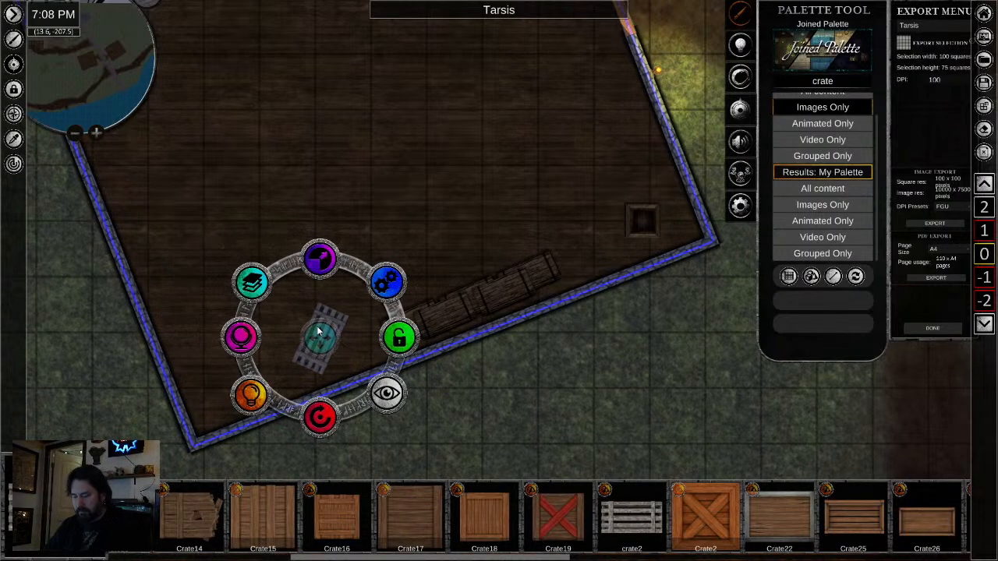
pyautogui.click(282, 334)
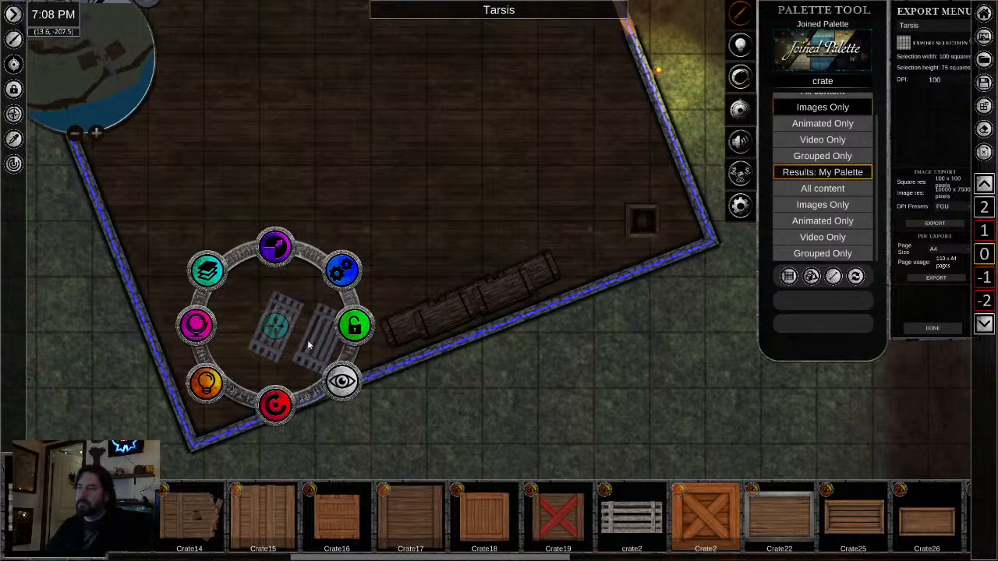
# - Rotate the second crate2 copy against the first and add a third, rotated copy near the building's southern corner
pyautogui.click(302, 345)
pyautogui.moveTo(302, 410); pyautogui.dragTo(432, 346)
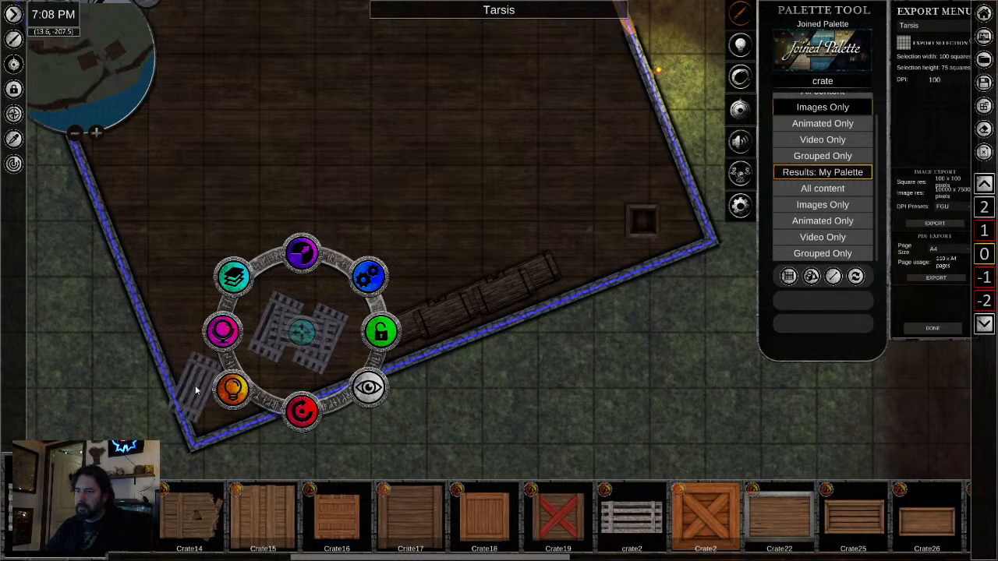
pyautogui.click(196, 392)
pyautogui.moveTo(210, 392); pyautogui.dragTo(245, 380)
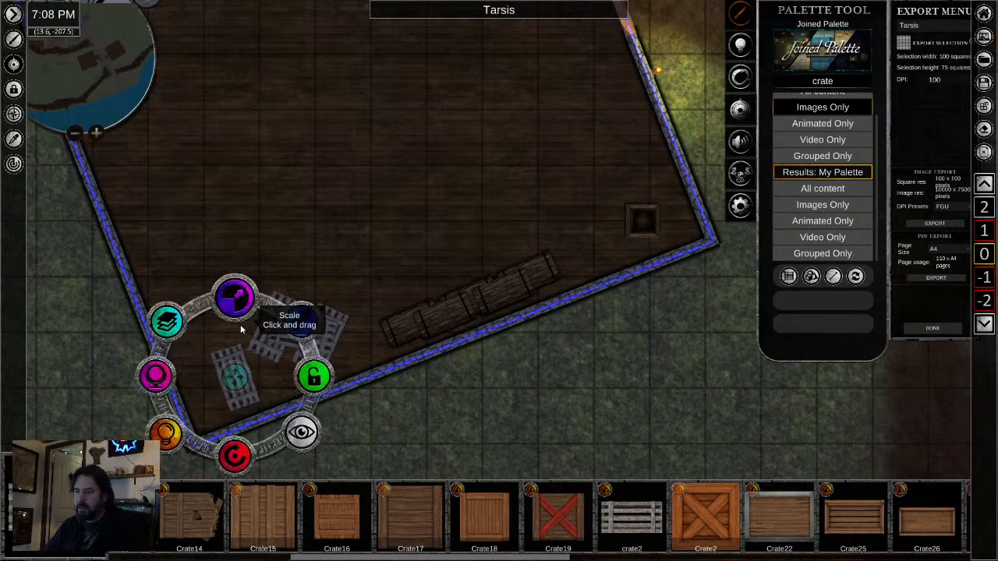
# - Place the wooden Crate1 asset inside the building near its western corner and rotate it parallel to the southwest wall
pyautogui.moveTo(219, 522); pyautogui.dragTo(514, 522)
pyautogui.moveTo(296, 522); pyautogui.dragTo(537, 523)
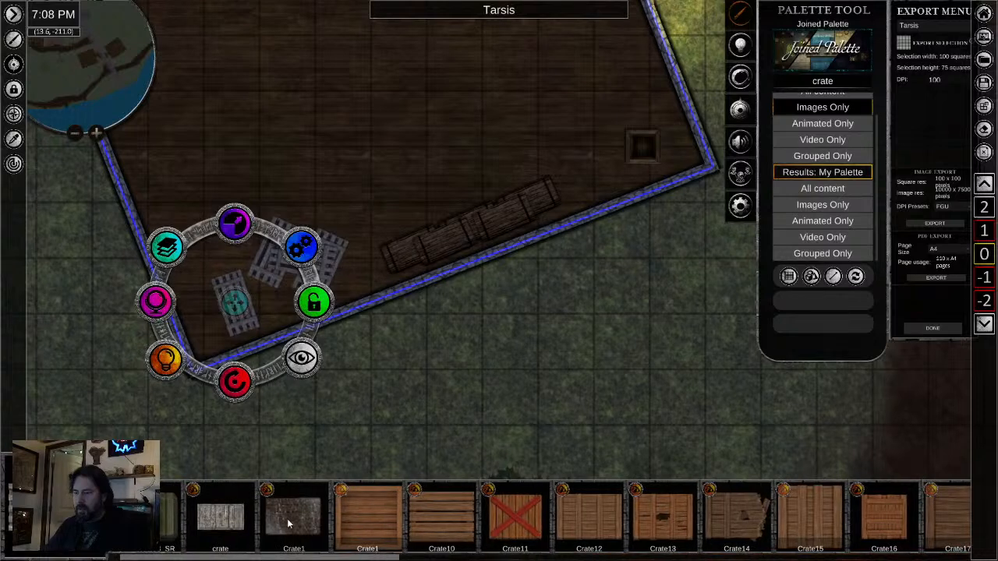
pyautogui.moveTo(288, 525); pyautogui.dragTo(512, 530)
pyautogui.click(422, 515)
pyautogui.moveTo(368, 171); pyautogui.dragTo(576, 416)
pyautogui.click(328, 252)
pyautogui.rightClick(426, 306)
pyautogui.click(345, 271)
pyautogui.moveTo(343, 329)
pyautogui.mouseDown()
pyautogui.moveTo(371, 328)
pyautogui.moveTo(360, 333)
pyautogui.mouseUp()
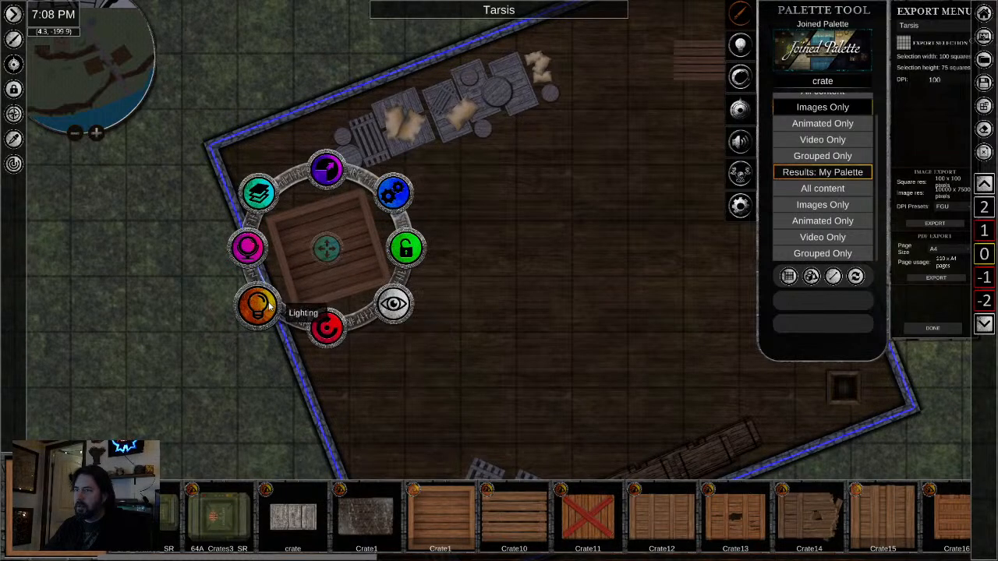
pyautogui.click(257, 304)
pyautogui.click(259, 306)
pyautogui.click(325, 326)
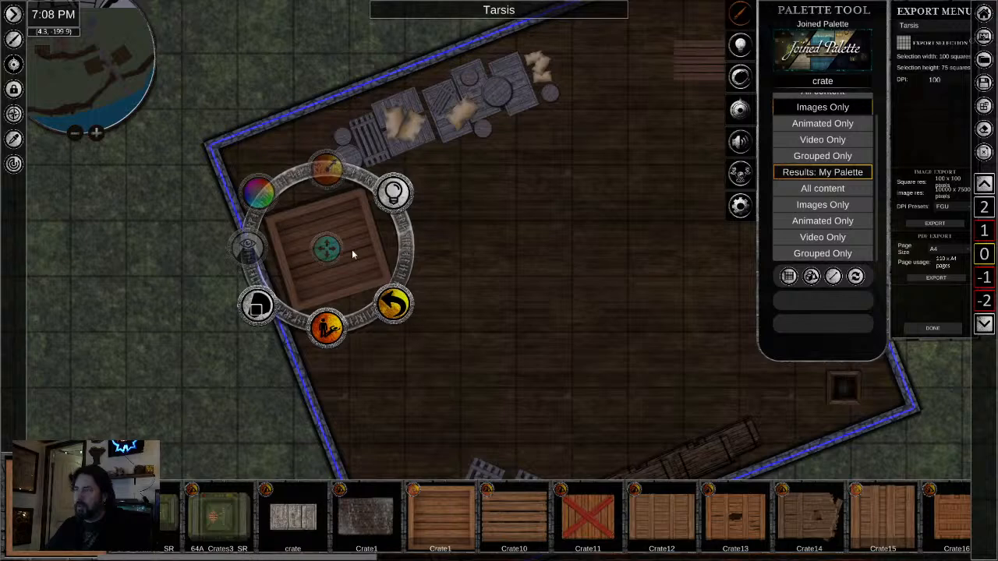
pyautogui.click(394, 304)
# - Scale down the Crate1 crate, move it beside the southwest wall, and add two overlapping rotated copies plus a separate one to the southeast
pyautogui.moveTo(326, 173); pyautogui.dragTo(322, 216)
pyautogui.moveTo(329, 257); pyautogui.dragTo(300, 261)
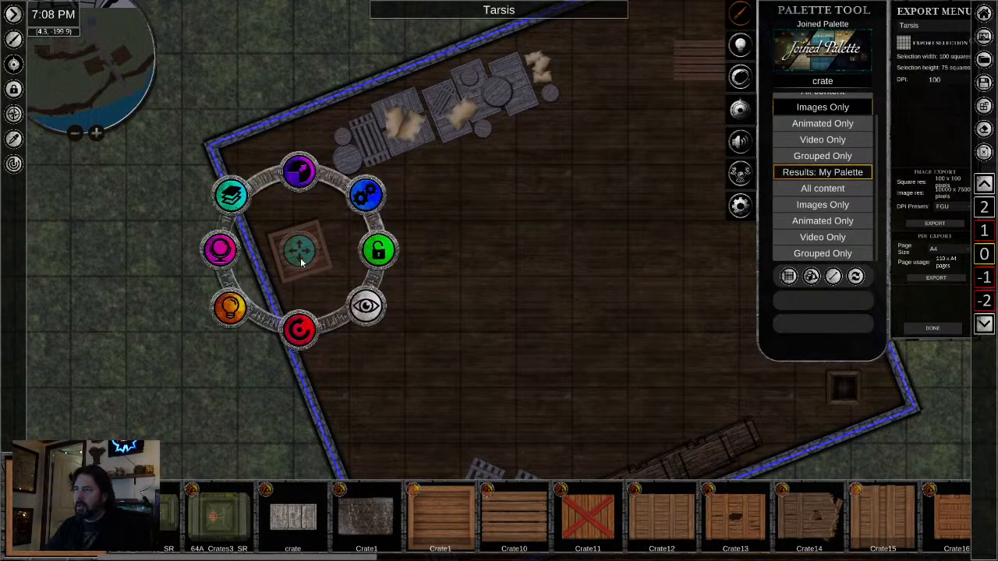
pyautogui.click(326, 295)
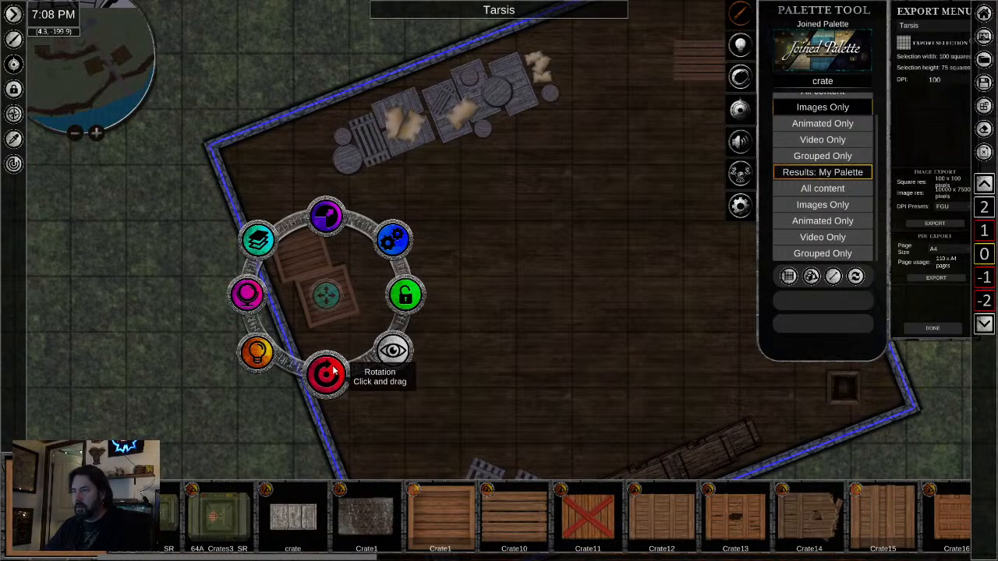
pyautogui.moveTo(335, 293); pyautogui.dragTo(340, 268)
pyautogui.hotkey('ctrl', 'v')
pyautogui.moveTo(327, 341); pyautogui.dragTo(379, 228)
pyautogui.hotkey('ctrl', 'v')
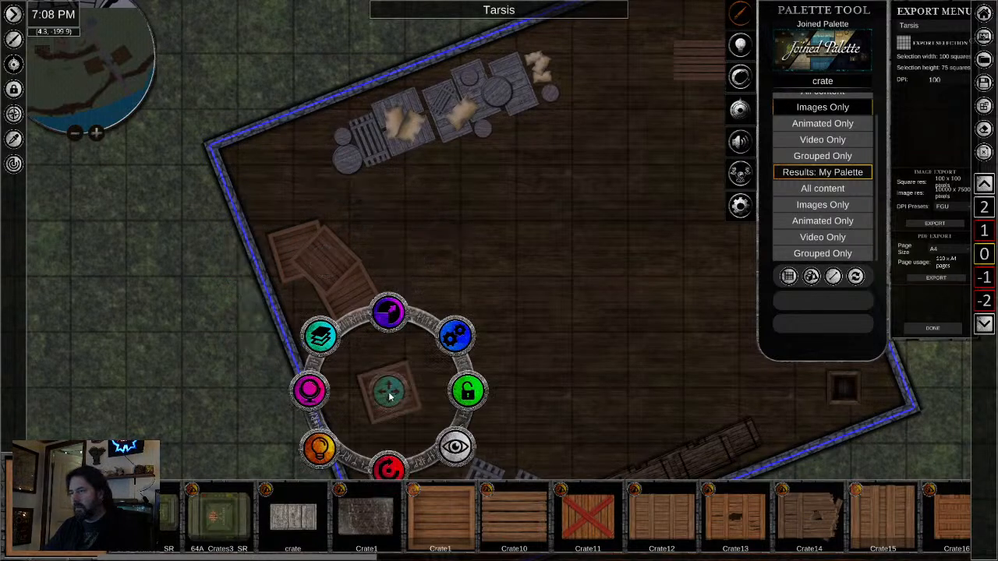
# - Place the Crate3 asset in the middle of the building, scale it down, and stack rotated copies over one another
pyautogui.moveTo(633, 294); pyautogui.dragTo(276, 154)
pyautogui.scroll(-3, 333, 165)
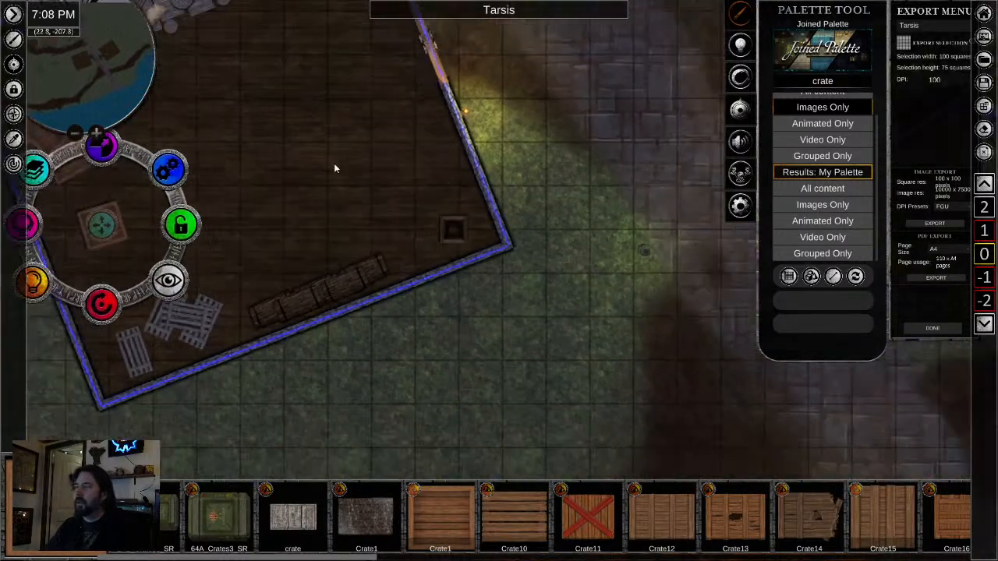
pyautogui.moveTo(375, 187); pyautogui.dragTo(495, 261)
pyautogui.scroll(-5, 742, 532)
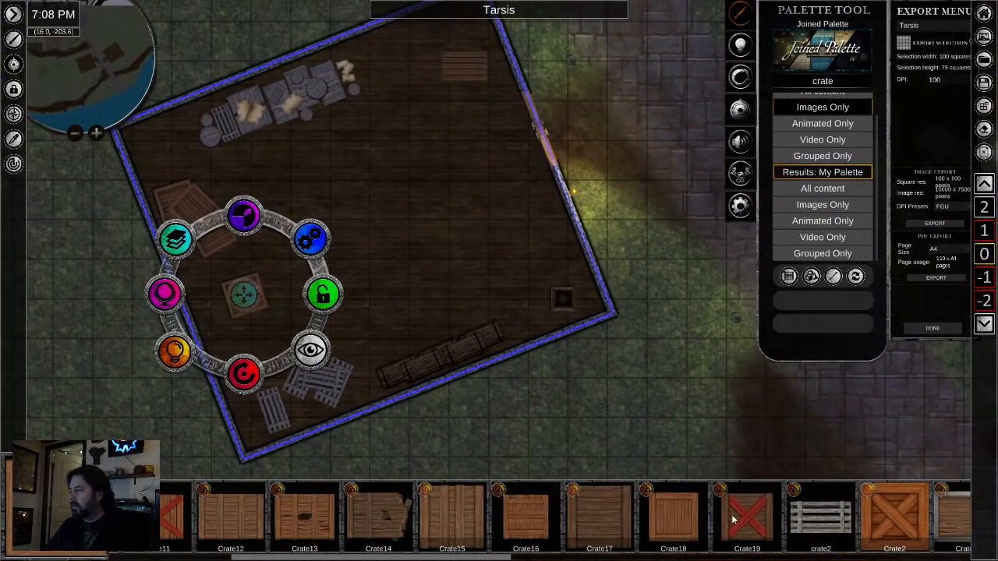
pyautogui.scroll(-1, 592, 530)
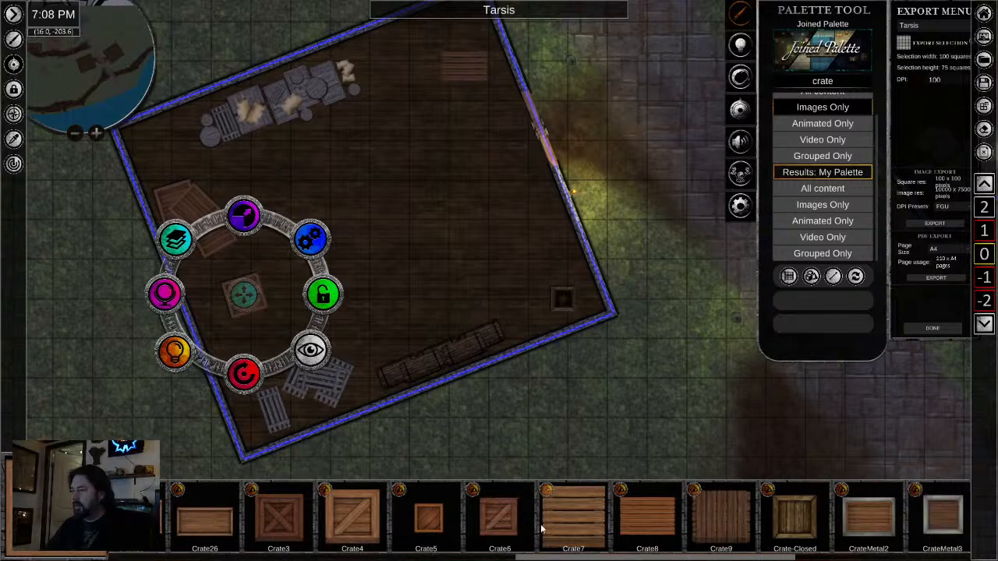
pyautogui.click(285, 516)
pyautogui.scroll(4, 424, 258)
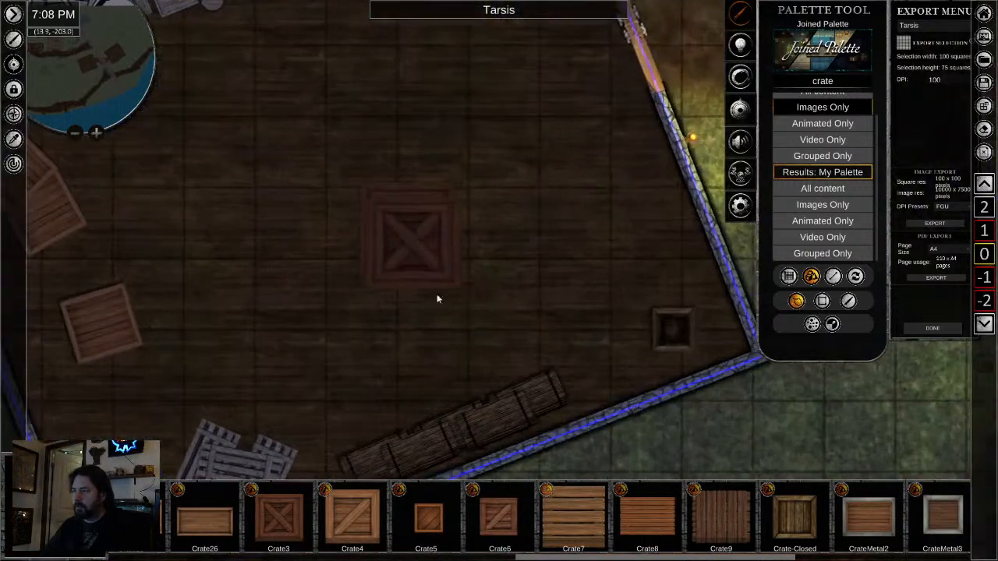
pyautogui.click(411, 231)
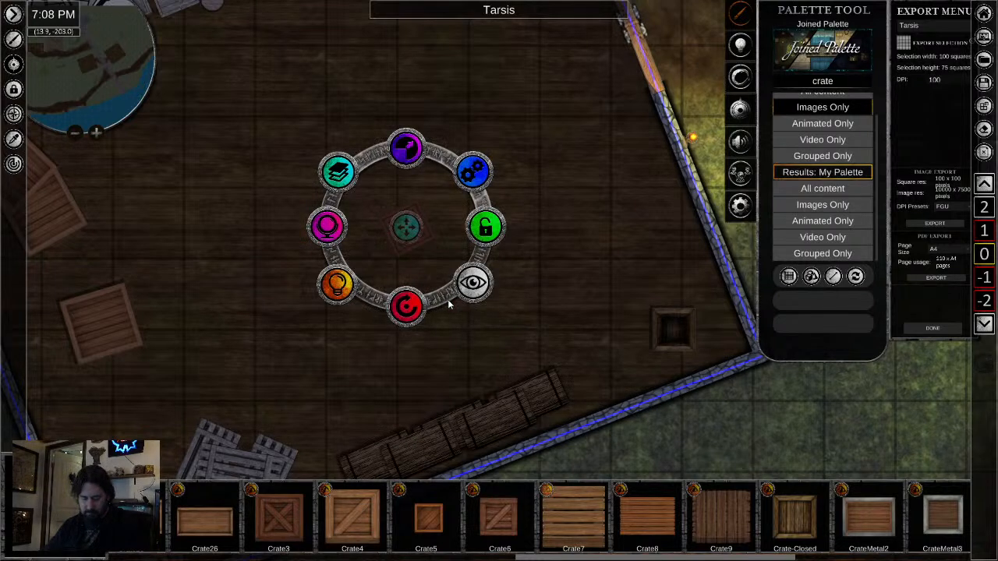
pyautogui.click(407, 269)
pyautogui.click(372, 244)
pyautogui.moveTo(370, 244); pyautogui.dragTo(419, 246)
# - Add two separate Crate3 copies southwest of the stack, rotating one of them, and rotate the stack's lower crate
pyautogui.click(249, 283)
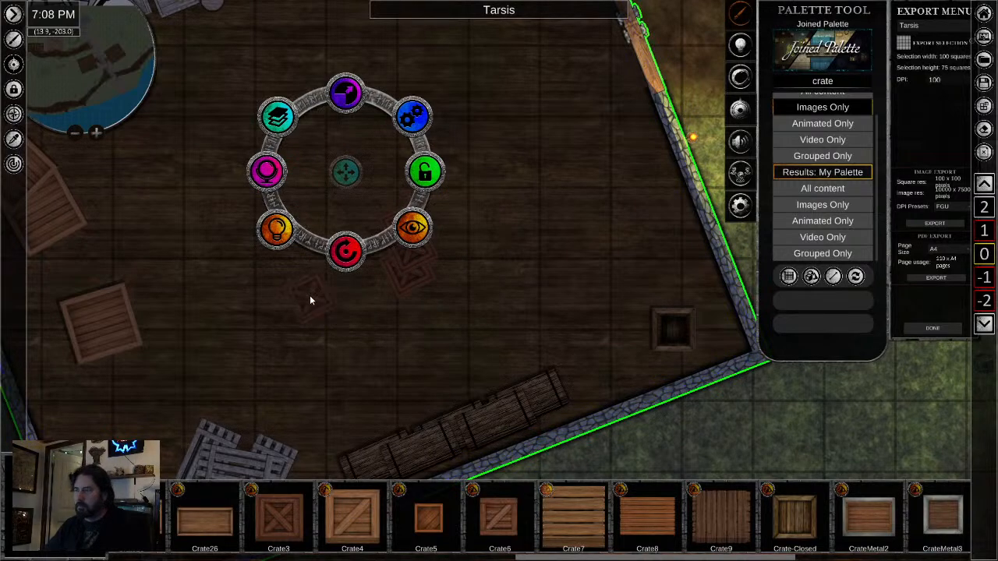
pyautogui.click(310, 295)
pyautogui.click(357, 318)
pyautogui.moveTo(357, 399); pyautogui.dragTo(344, 375)
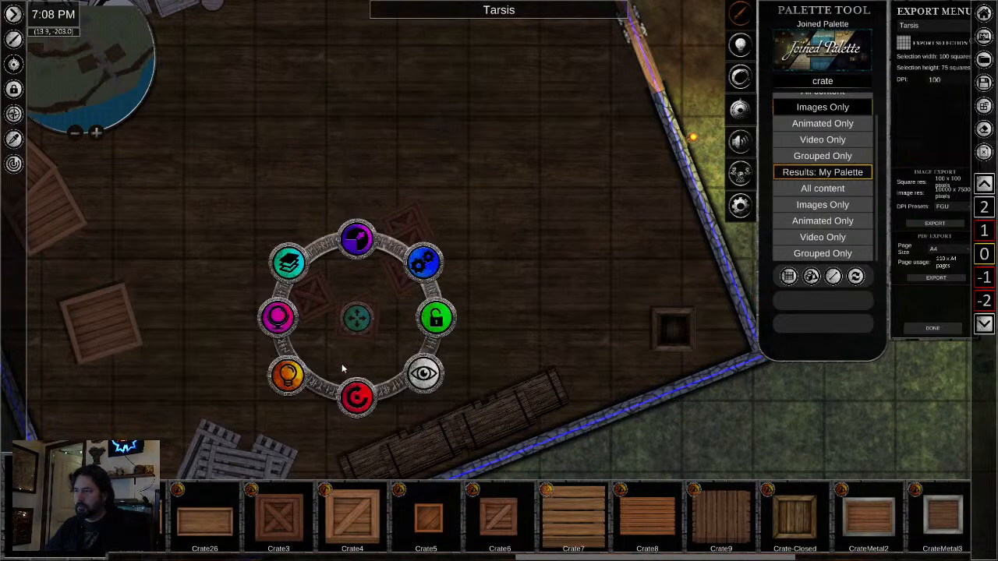
pyautogui.moveTo(361, 318); pyautogui.dragTo(330, 312)
pyautogui.click(411, 213)
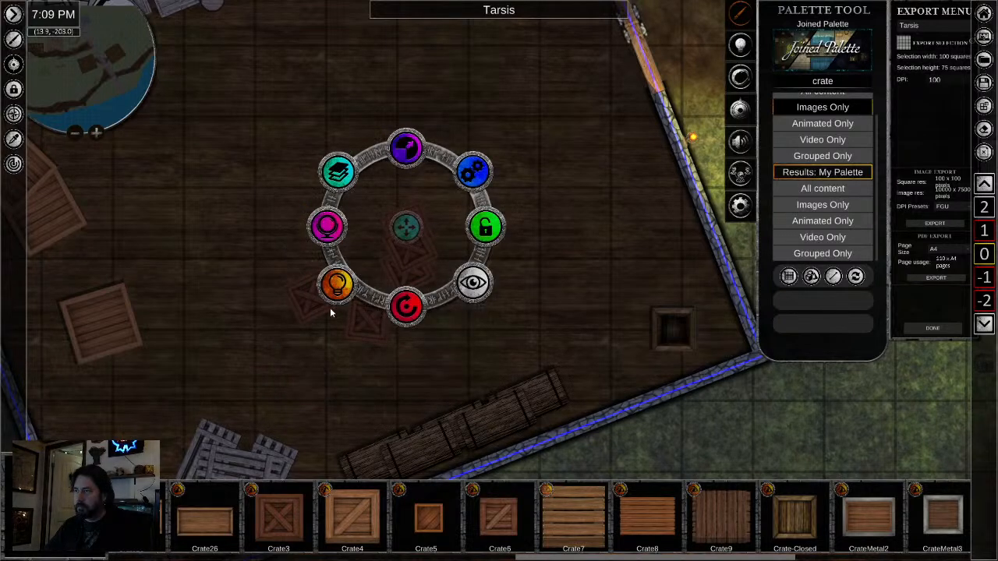
pyautogui.click(413, 265)
pyautogui.moveTo(408, 324); pyautogui.dragTo(423, 329)
pyautogui.click(311, 377)
# - Copy the entrance light outside the building and place the copy indoors, just north of the door
pyautogui.scroll(-2, 262, 355)
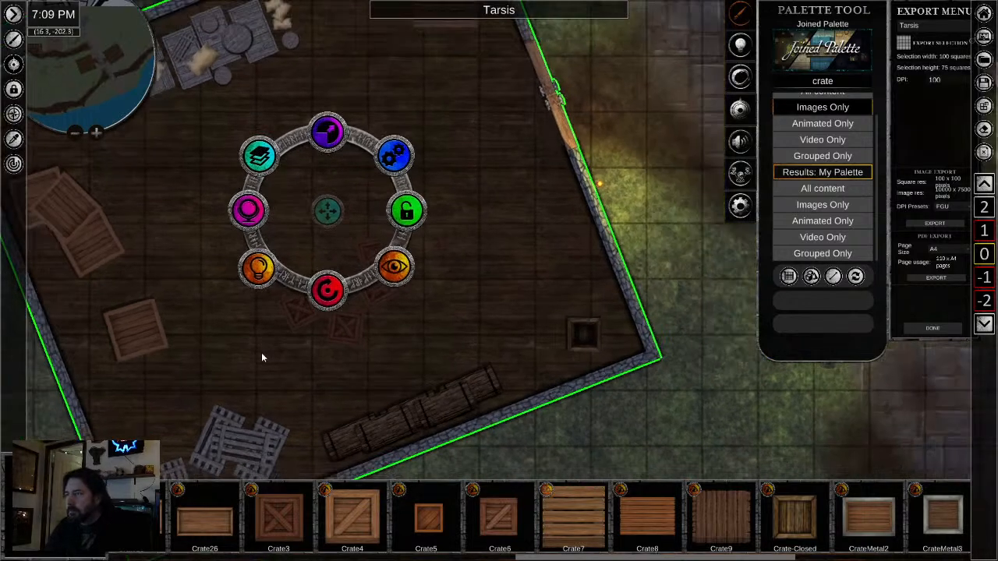
pyautogui.moveTo(388, 357); pyautogui.dragTo(504, 357)
pyautogui.scroll(-2, 497, 316)
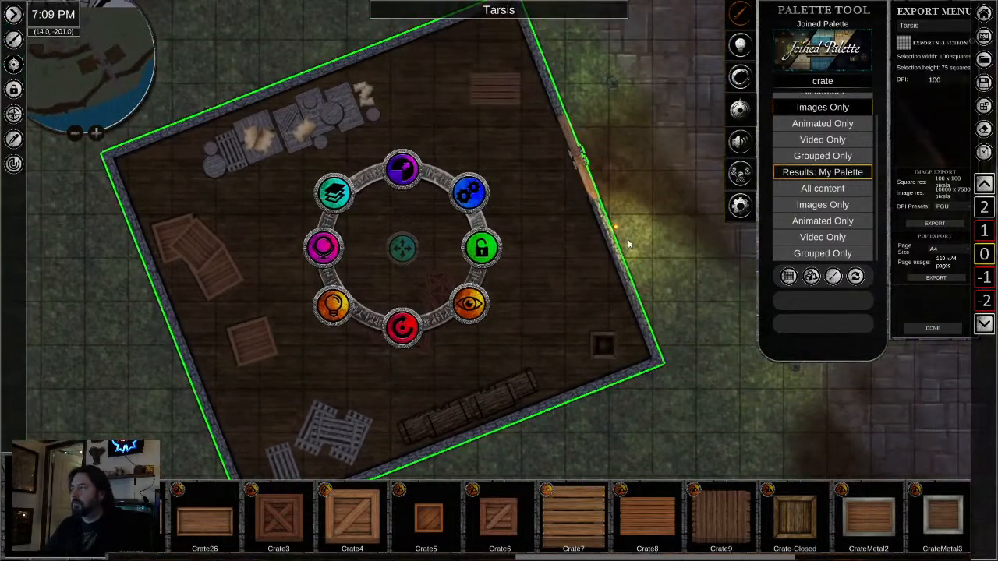
pyautogui.click(616, 231)
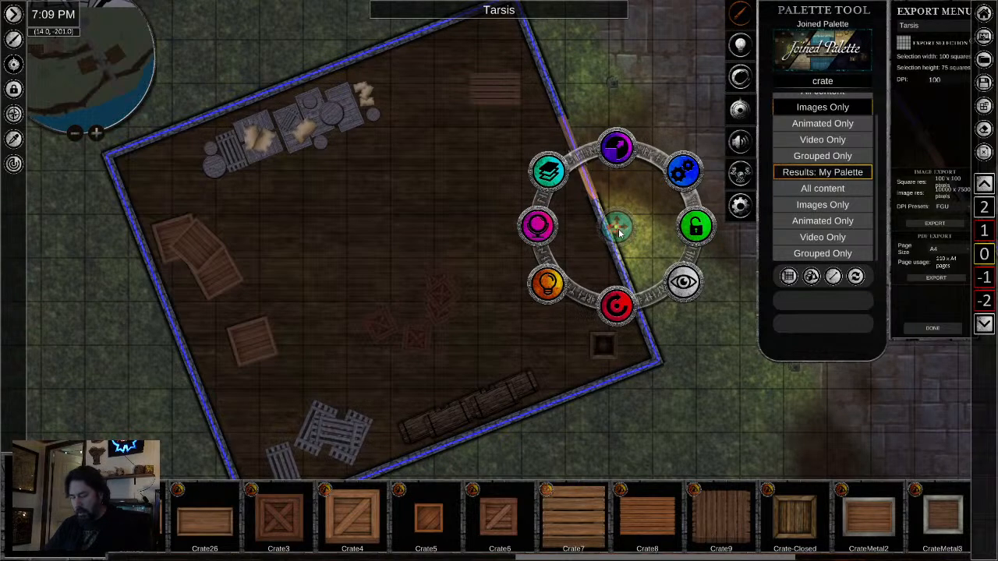
pyautogui.click(534, 114)
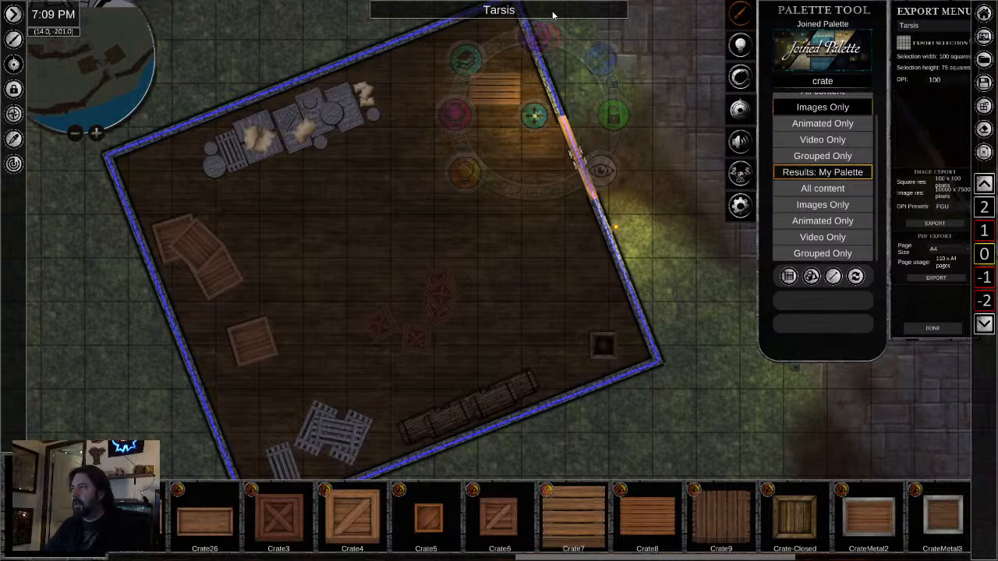
pyautogui.click(544, 103)
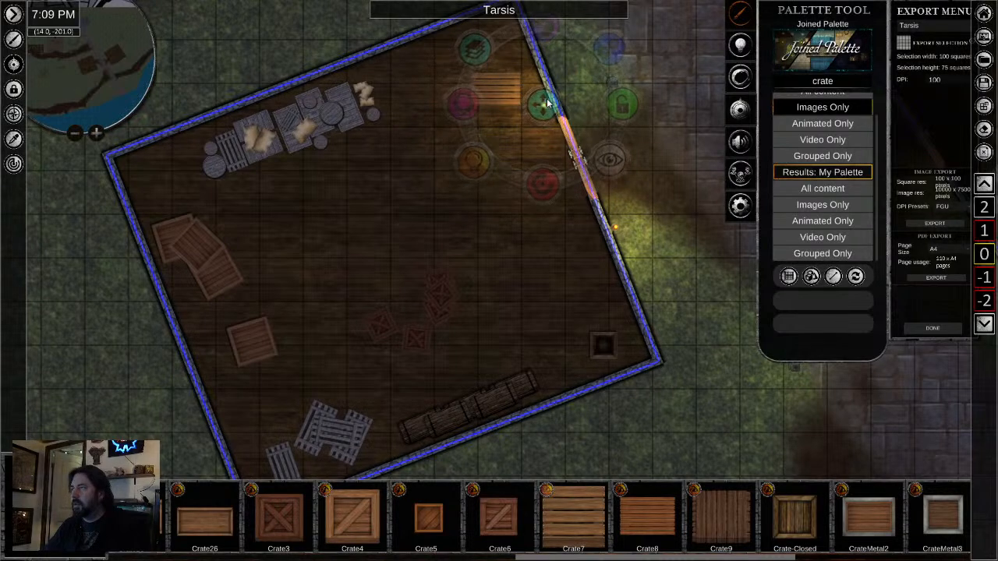
pyautogui.click(406, 246)
# - Search the palette for "barre" and place the "barrel" asset northwest of the open crate, scaling it down
pyautogui.scroll(-3, 599, 332)
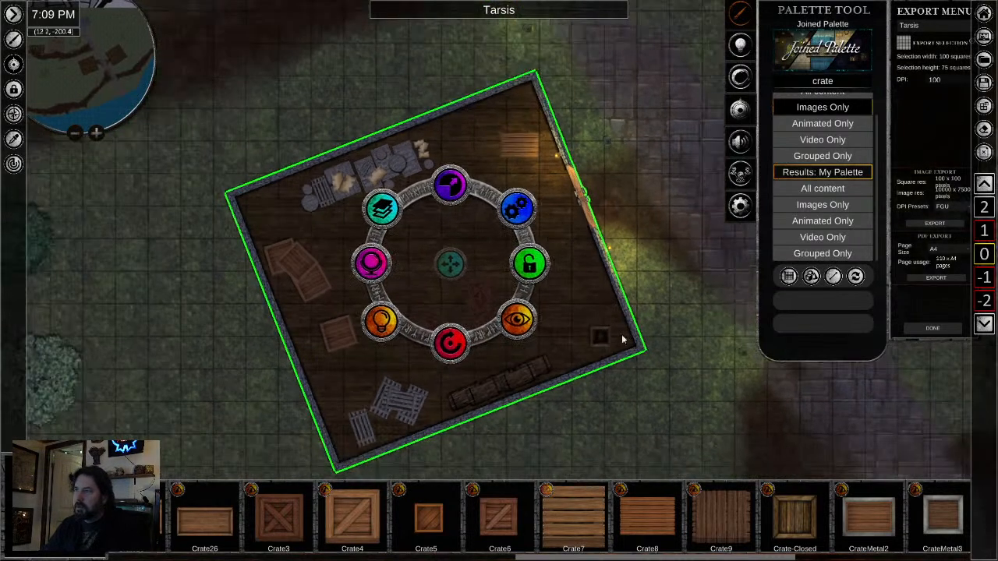
pyautogui.moveTo(657, 386)
pyautogui.mouseDown()
pyautogui.moveTo(647, 271)
pyautogui.moveTo(673, 398)
pyautogui.mouseUp()
pyautogui.scroll(3, 585, 262)
pyautogui.scroll(-1, 533, 271)
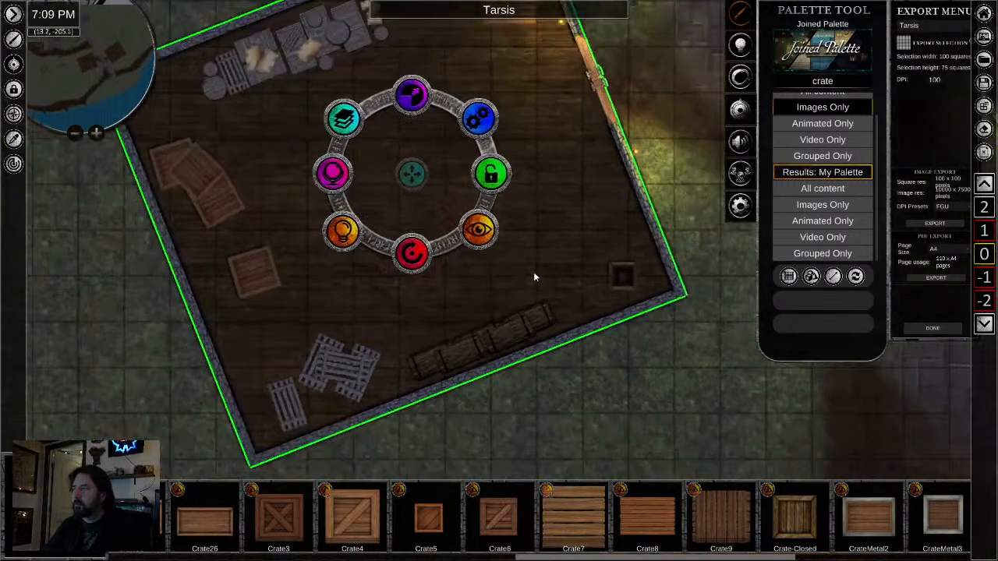
pyautogui.doubleClick(818, 82)
pyautogui.write('barre')
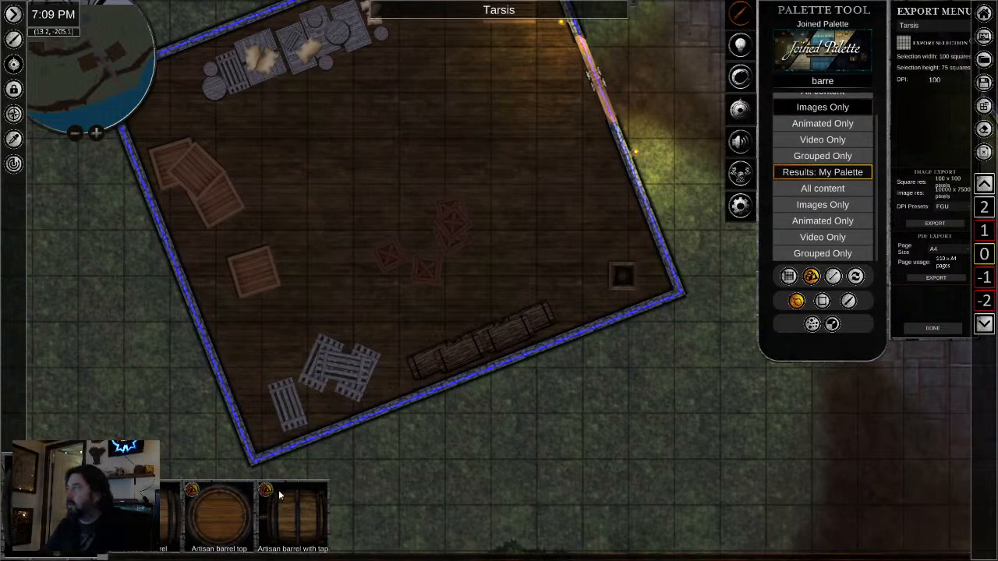
pyautogui.moveTo(278, 489); pyautogui.dragTo(348, 460)
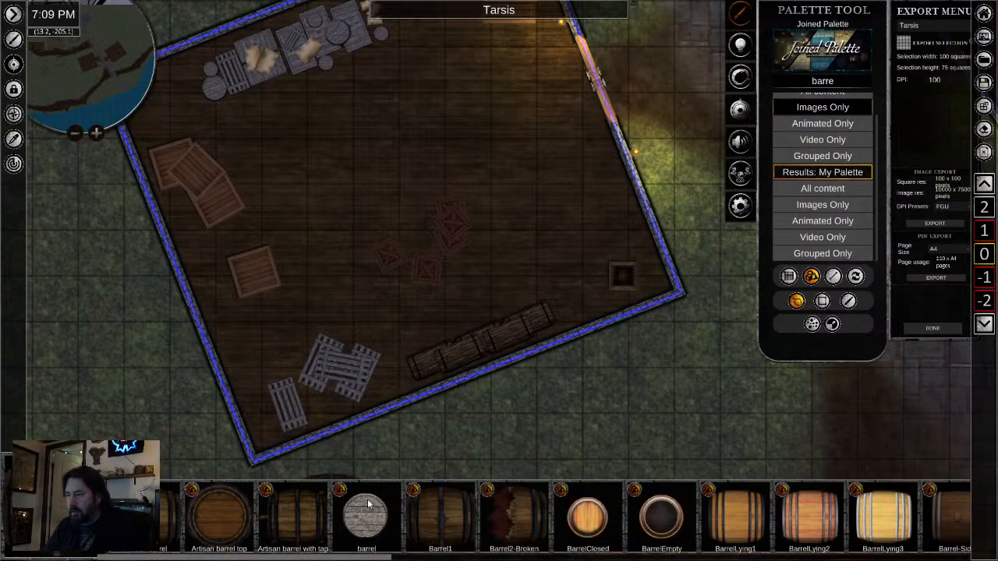
pyautogui.moveTo(365, 511); pyautogui.dragTo(583, 248)
pyautogui.scroll(4, 544, 227)
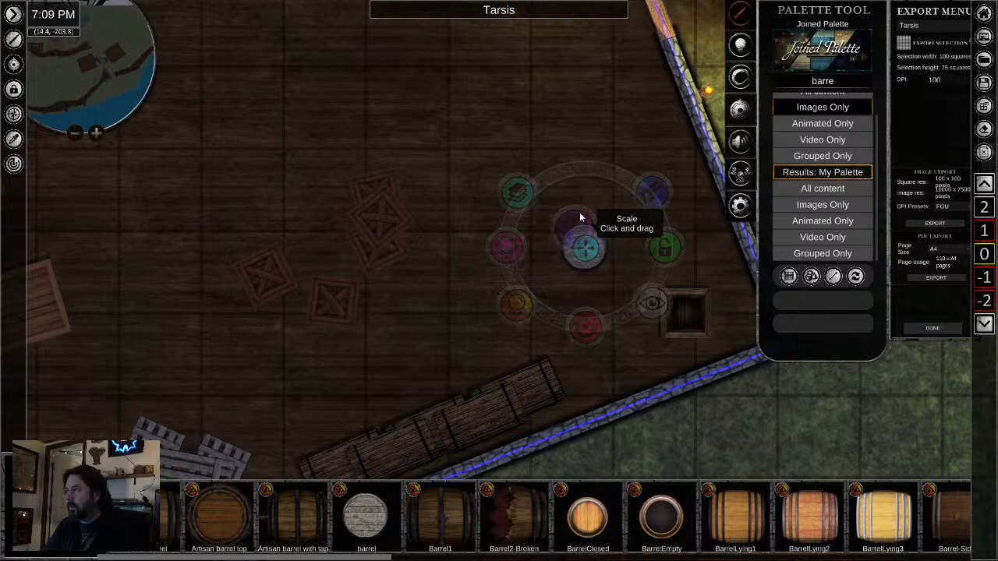
# - Duplicate the scaled barrel around the original to form a tight, partly overlapping cluster
pyautogui.hotkey('ctrl', 'v')
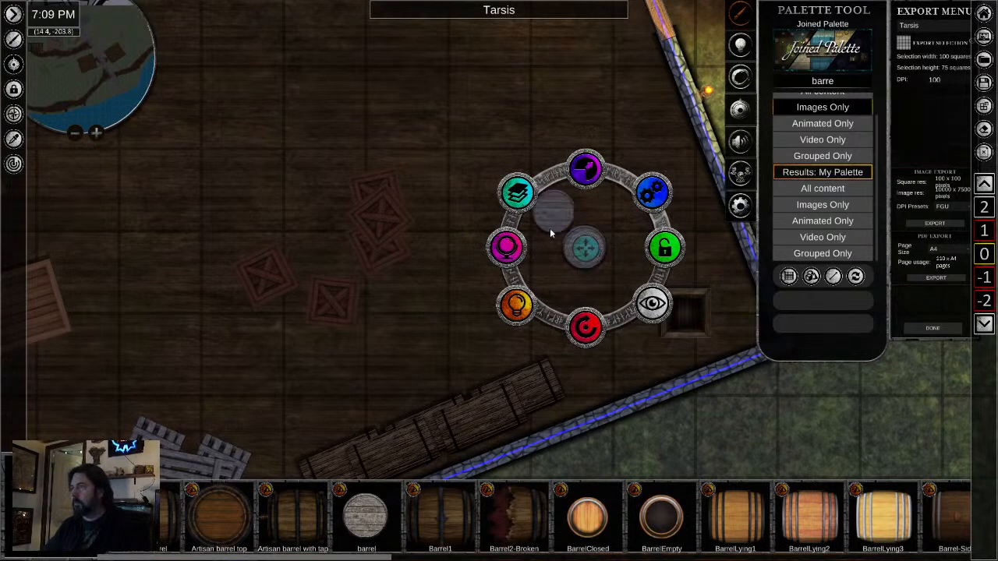
pyautogui.hotkey('ctrl', 'v')
pyautogui.hotkey('ctrl', 'v')
pyautogui.click(425, 272)
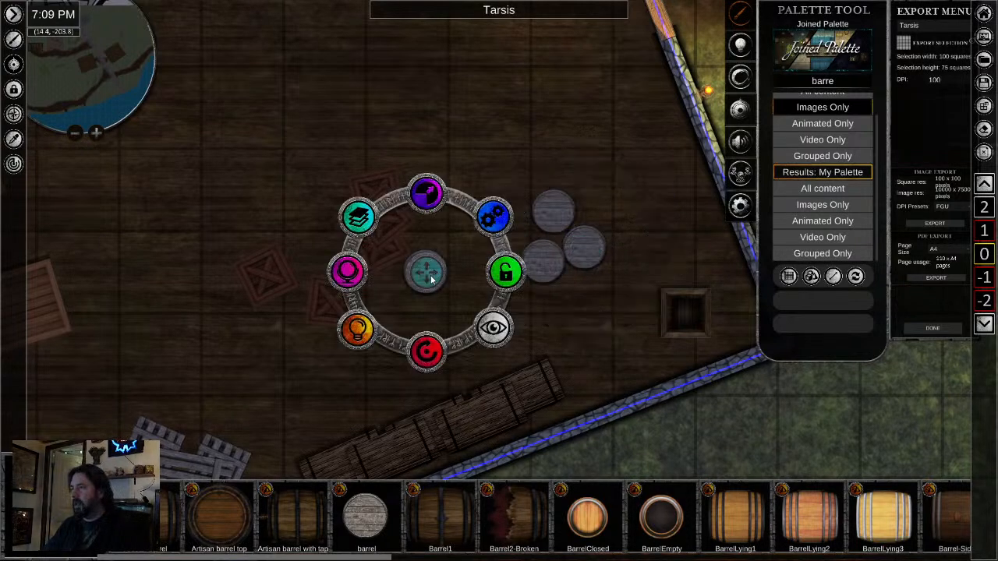
pyautogui.moveTo(425, 272); pyautogui.dragTo(525, 246)
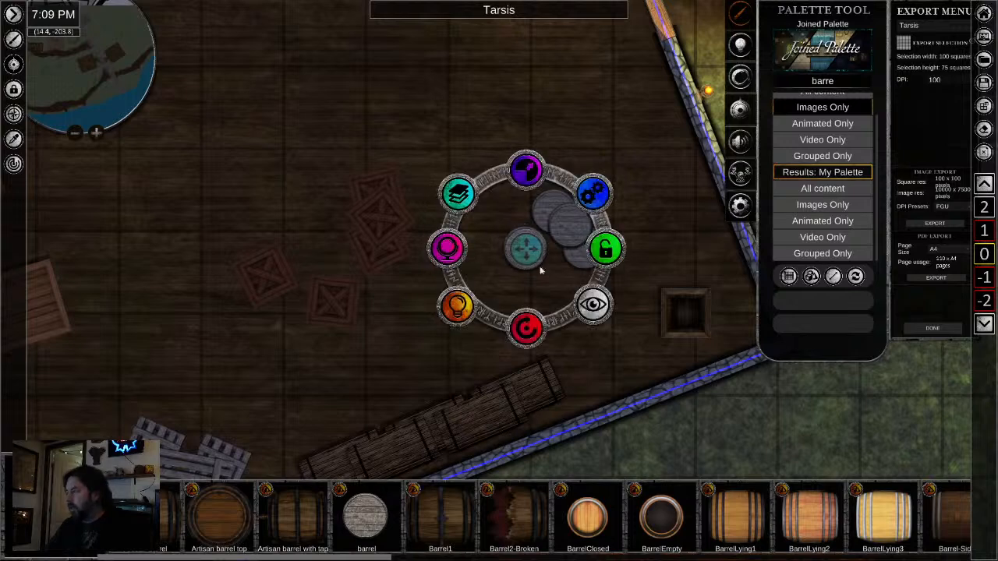
# - Place the Barrel-Side1 asset southeast of the goods along the northwest wall, rotate it to match them, and add a copy beside it
pyautogui.moveTo(885, 520); pyautogui.dragTo(517, 508)
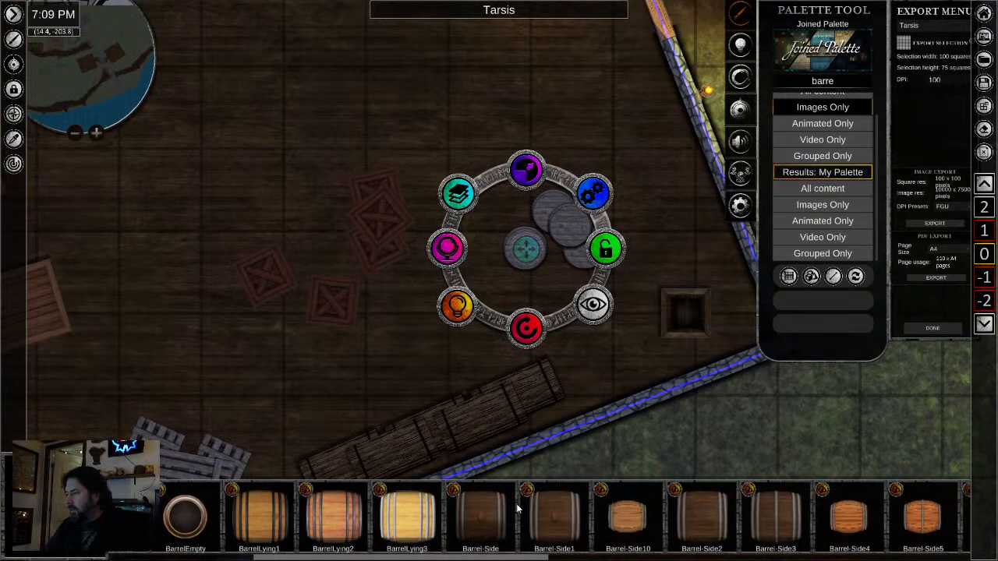
pyautogui.click(563, 507)
pyautogui.press('a')
pyautogui.press('w')
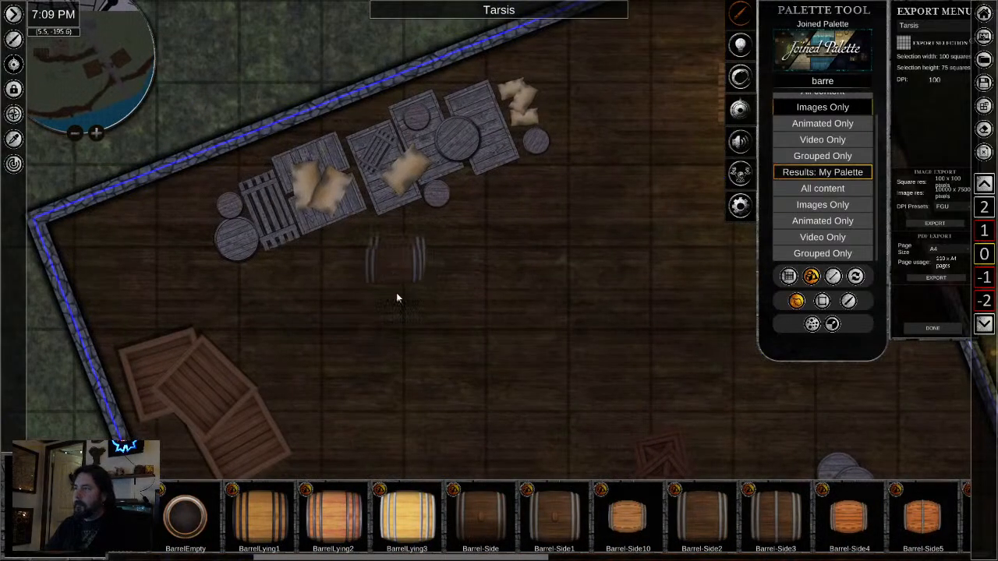
pyautogui.click(411, 266)
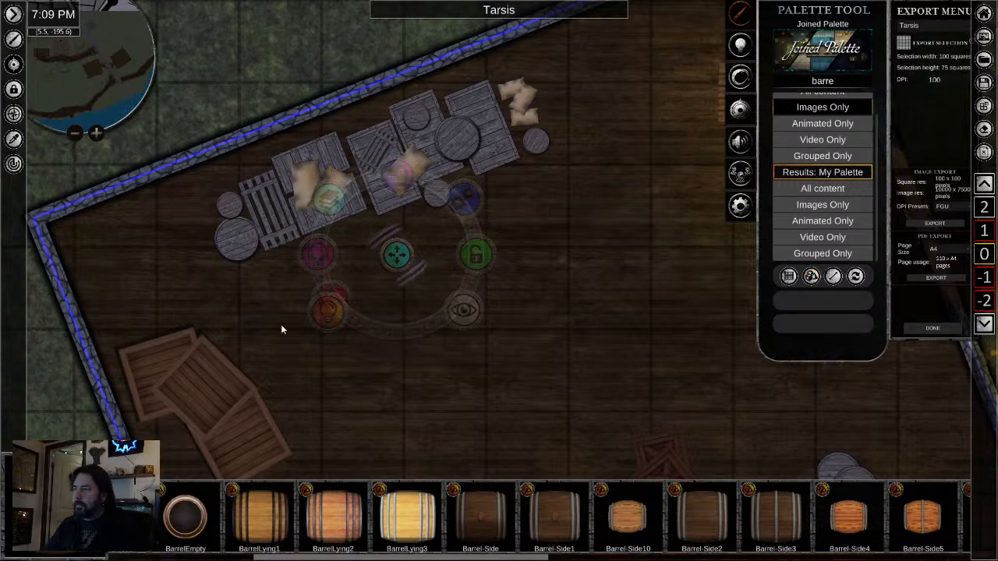
pyautogui.click(356, 273)
pyautogui.moveTo(357, 273); pyautogui.dragTo(346, 264)
# - Copy the brown and red crates, dark crates and pallets from this building and paste them into the building across the paved path
pyautogui.scroll(-2, 599, 343)
pyautogui.moveTo(597, 355); pyautogui.dragTo(528, 165)
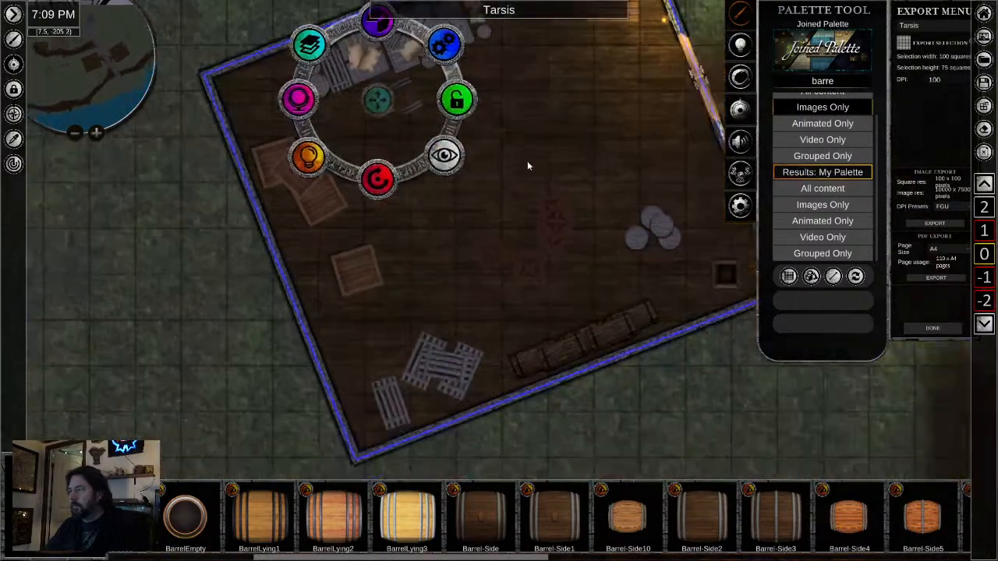
pyautogui.scroll(-1, 529, 176)
pyautogui.click(529, 257)
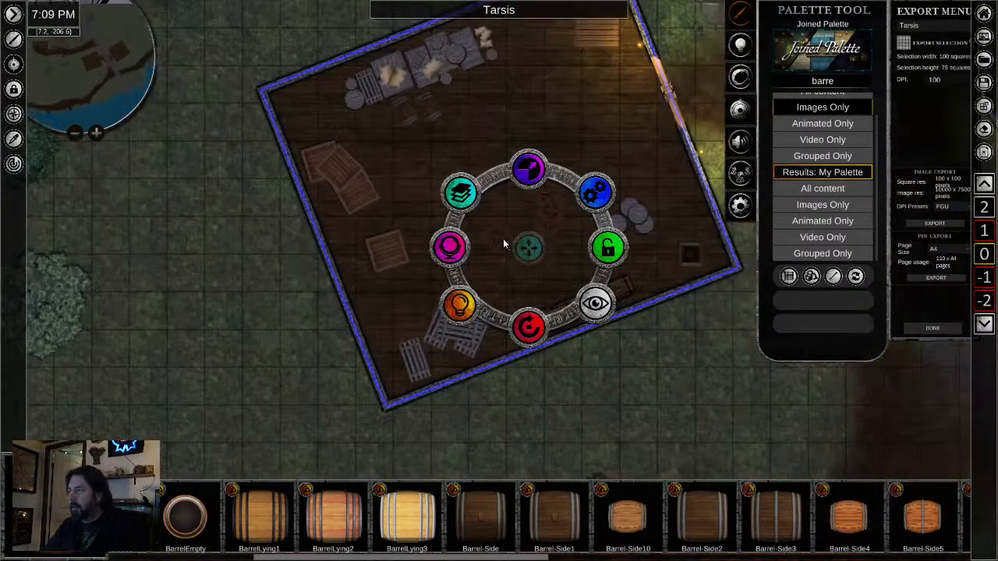
pyautogui.click(503, 240)
pyautogui.click(554, 210)
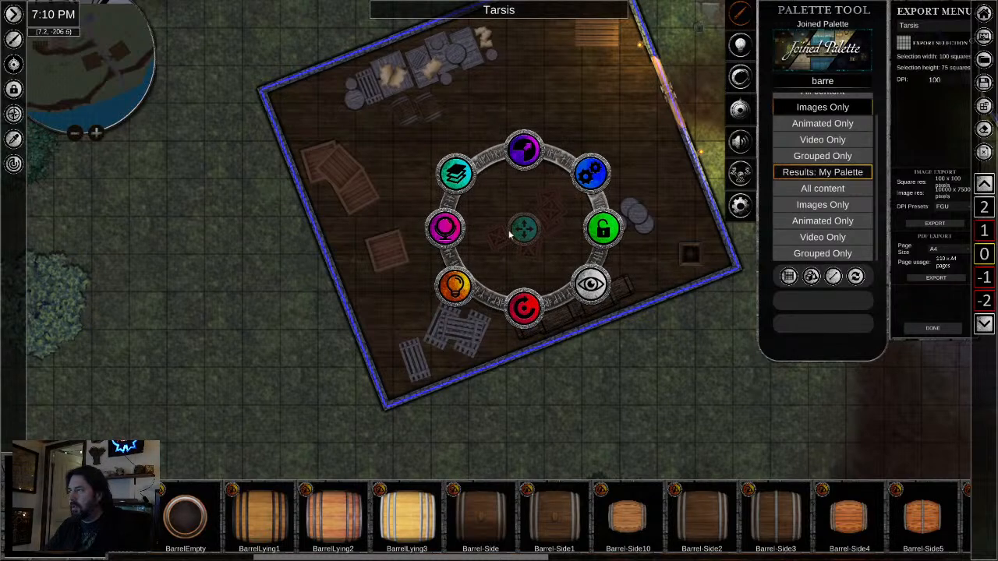
pyautogui.keyDown('shift'); pyautogui.click(385, 249); pyautogui.keyUp('shift')
pyautogui.keyDown('shift'); pyautogui.click(356, 200); pyautogui.keyUp('shift')
pyautogui.keyDown('shift'); pyautogui.click(341, 168); pyautogui.keyUp('shift')
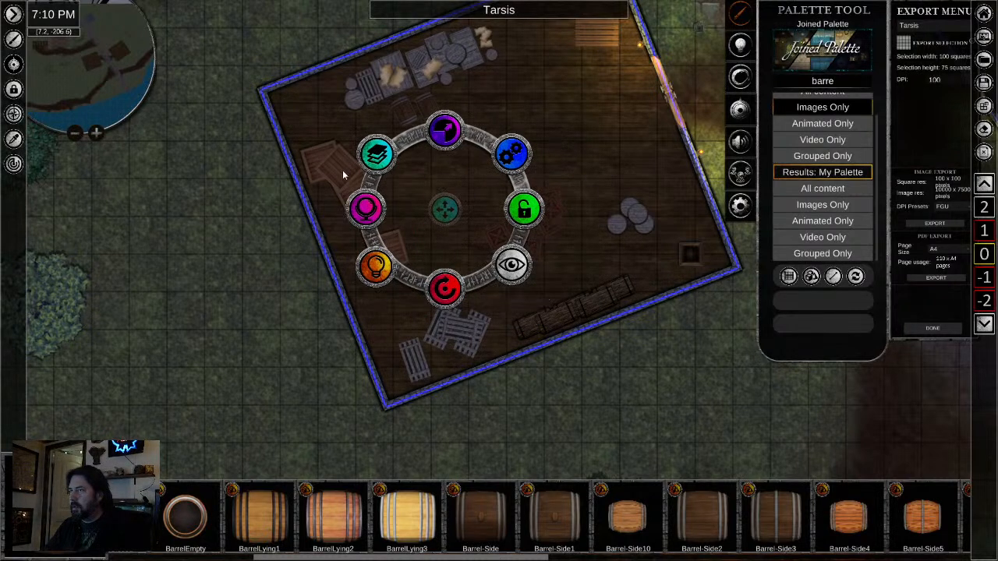
pyautogui.keyDown('shift'); pyautogui.click(457, 323); pyautogui.keyUp('shift')
pyautogui.keyDown('shift'); pyautogui.click(592, 304); pyautogui.keyUp('shift')
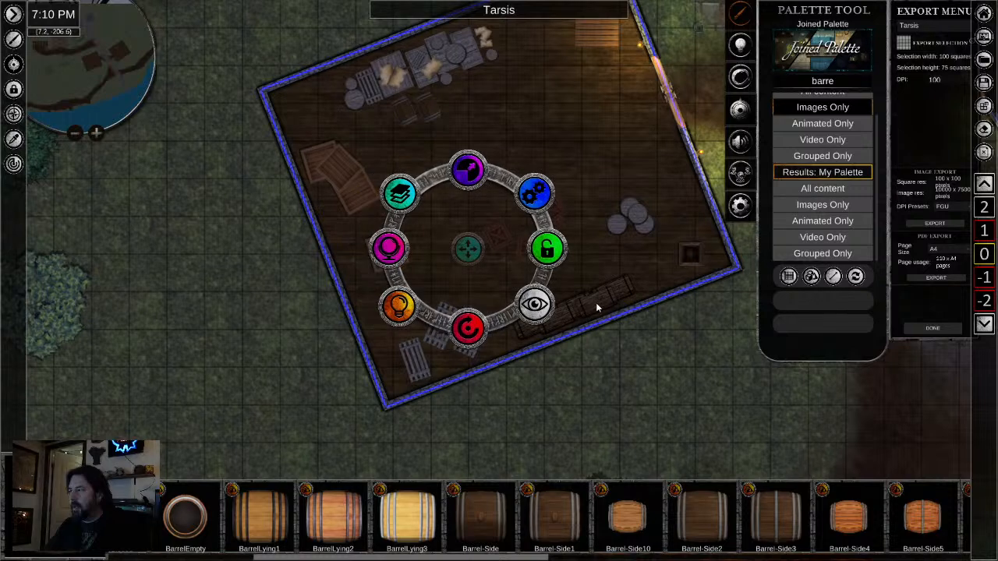
pyautogui.moveTo(631, 160); pyautogui.dragTo(177, 339)
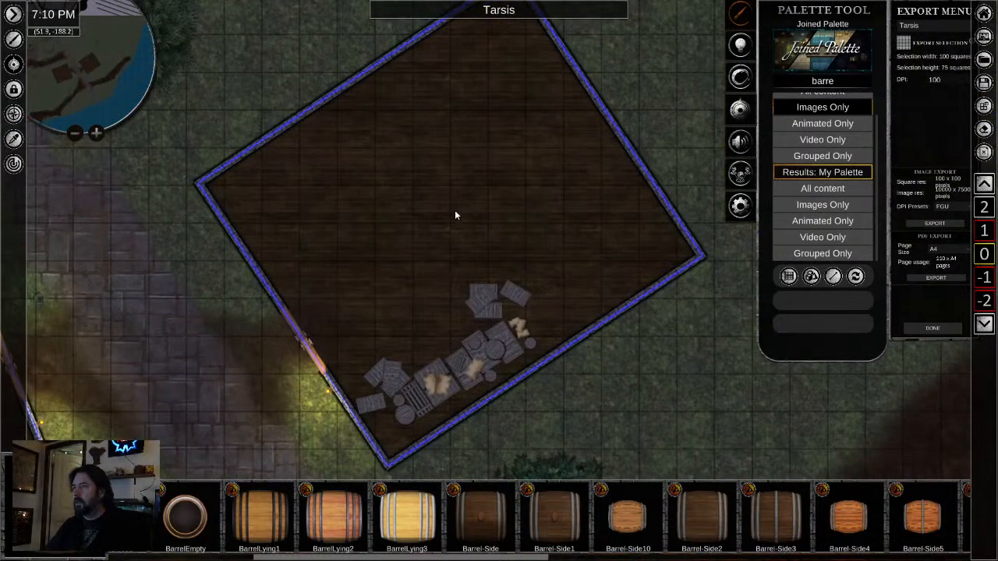
pyautogui.hotkey('ctrl', 'v')
# - Spread the pasted goods: brown crates and pallet along the northwest wall, red crates by the northeast wall, dark crates toward the southeast corner
pyautogui.click(402, 209)
pyautogui.moveTo(400, 206); pyautogui.dragTo(403, 103)
pyautogui.click(508, 192)
pyautogui.moveTo(509, 193); pyautogui.dragTo(545, 144)
pyautogui.click(602, 261)
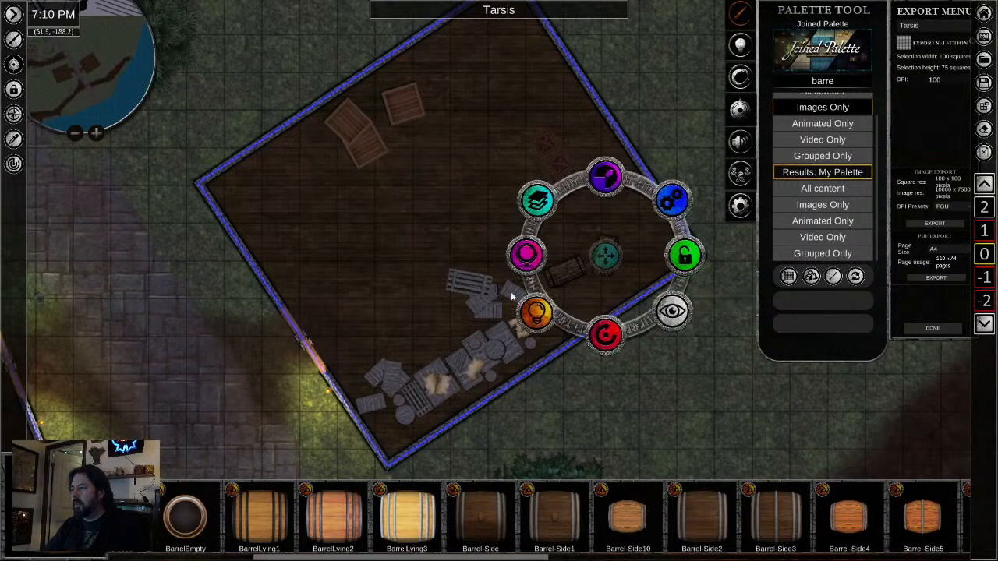
pyautogui.moveTo(604, 258); pyautogui.dragTo(347, 191)
pyautogui.click(565, 272)
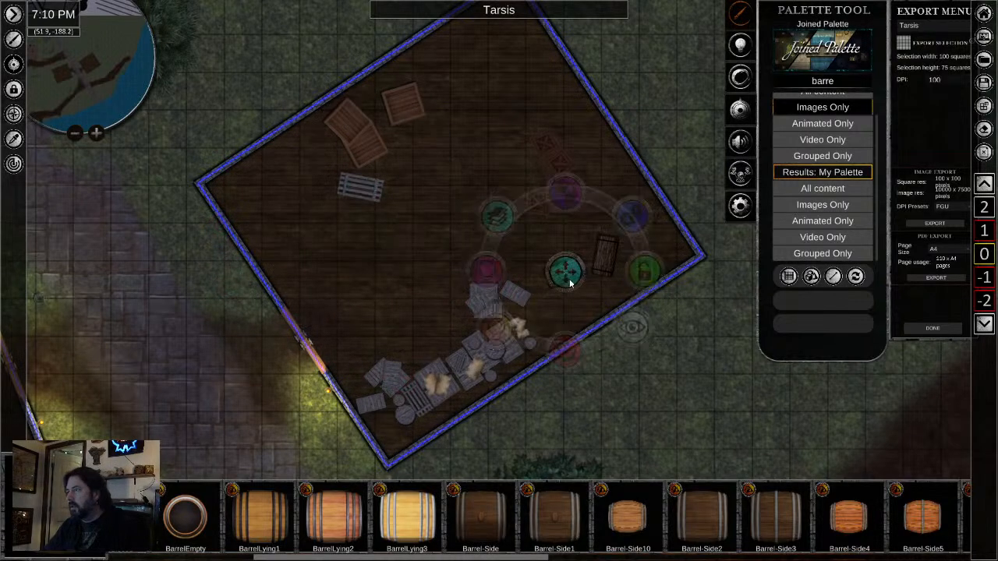
pyautogui.moveTo(565, 272); pyautogui.dragTo(589, 290)
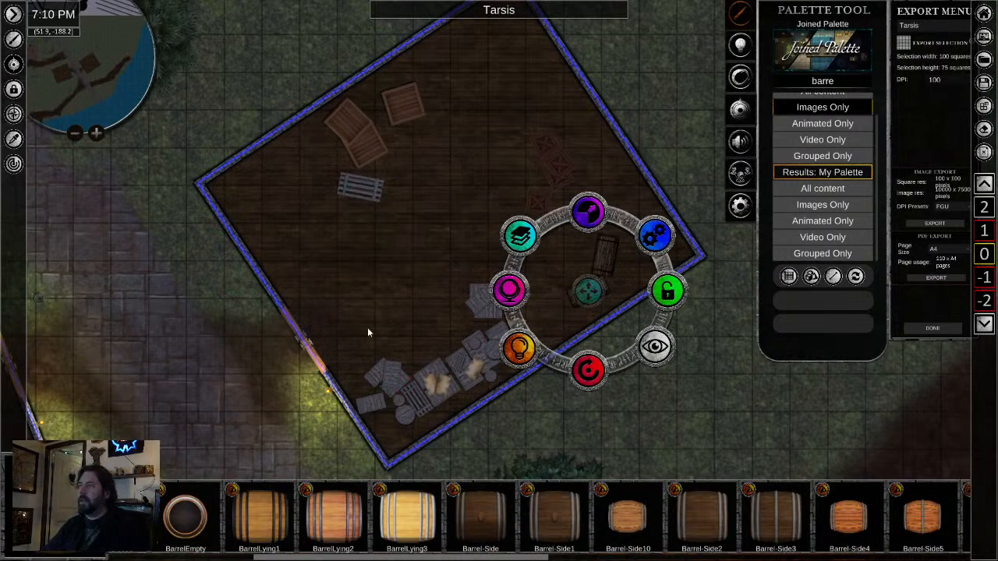
# - Gather the three brown crates into an overlapping pile near the northwest wall and adjust the middle crate's layer order
pyautogui.scroll(-2, 357, 320)
pyautogui.click(348, 177)
pyautogui.moveTo(350, 178); pyautogui.dragTo(374, 177)
pyautogui.scroll(4, 405, 174)
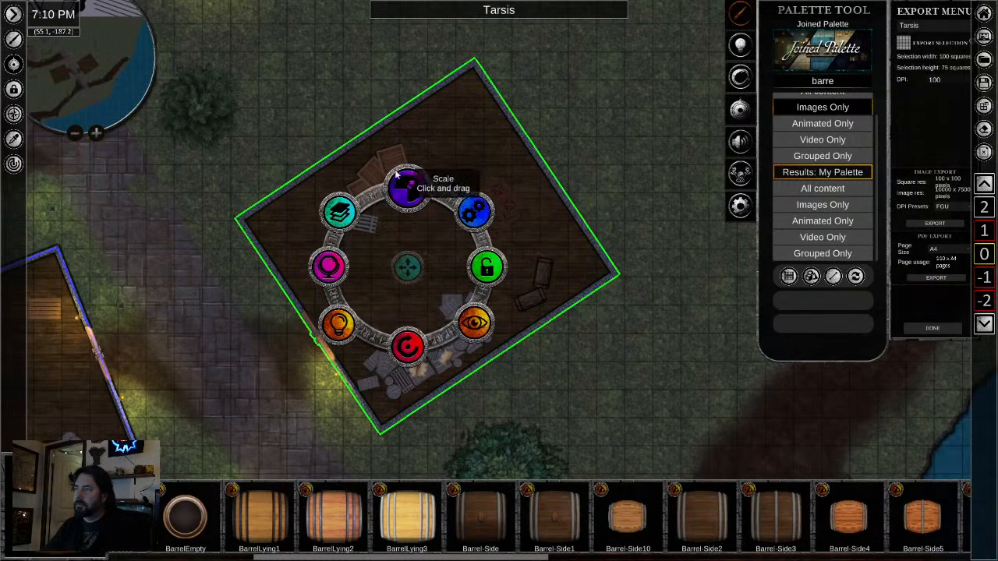
pyautogui.click(395, 158)
pyautogui.click(359, 174)
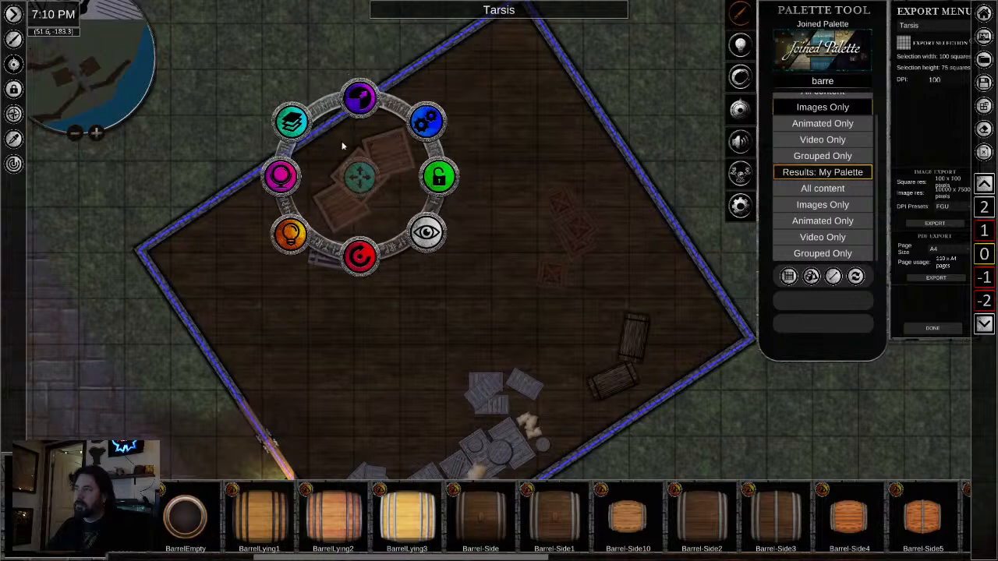
pyautogui.click(293, 123)
pyautogui.click(293, 123)
pyautogui.click(409, 280)
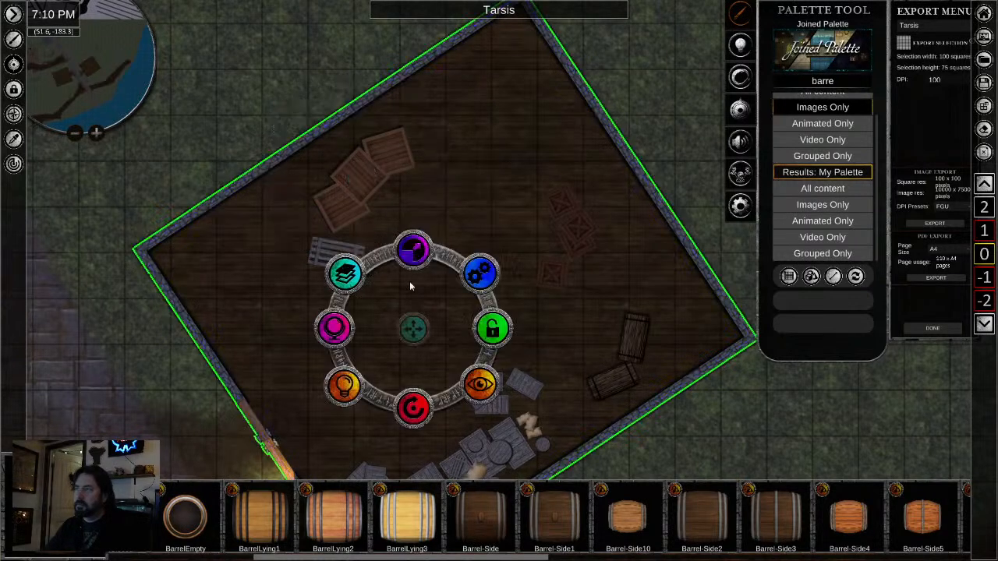
pyautogui.click(380, 158)
pyautogui.moveTo(388, 155); pyautogui.dragTo(374, 160)
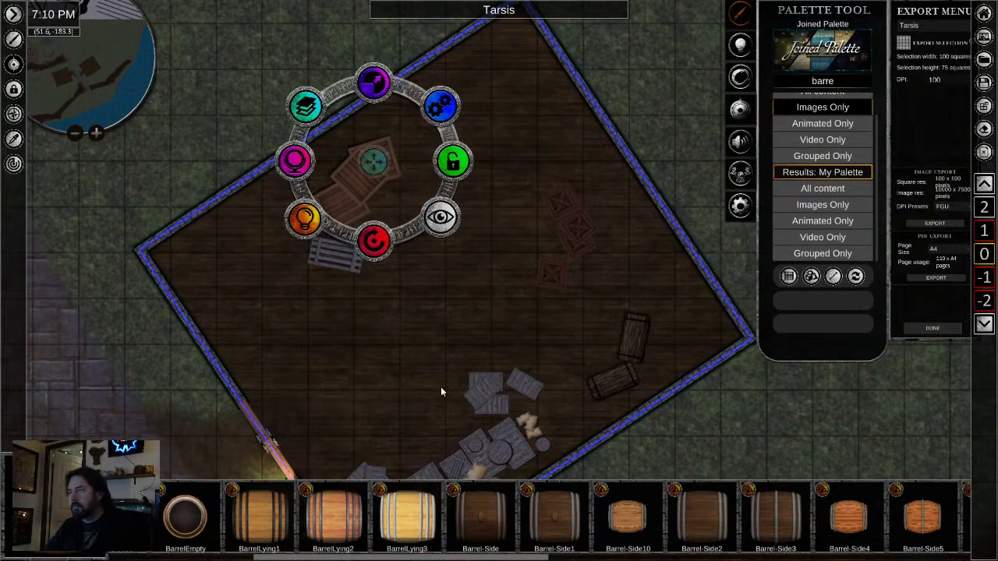
pyautogui.click(442, 388)
# - Look over the furnished buildings, the paths and the shoreline down to the docks
pyautogui.scroll(-3, 558, 355)
pyautogui.moveTo(627, 285); pyautogui.dragTo(610, 93)
pyautogui.scroll(-2, 553, 302)
pyautogui.scroll(-4, 368, 368)
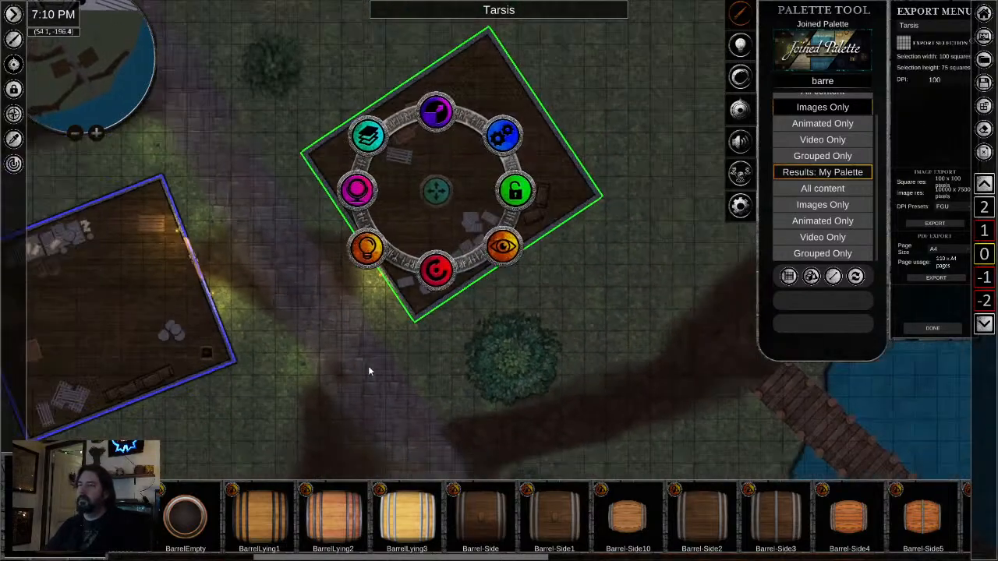
pyautogui.moveTo(355, 368); pyautogui.dragTo(426, 315)
pyautogui.scroll(-2, 425, 315)
pyautogui.moveTo(485, 361); pyautogui.dragTo(566, 257)
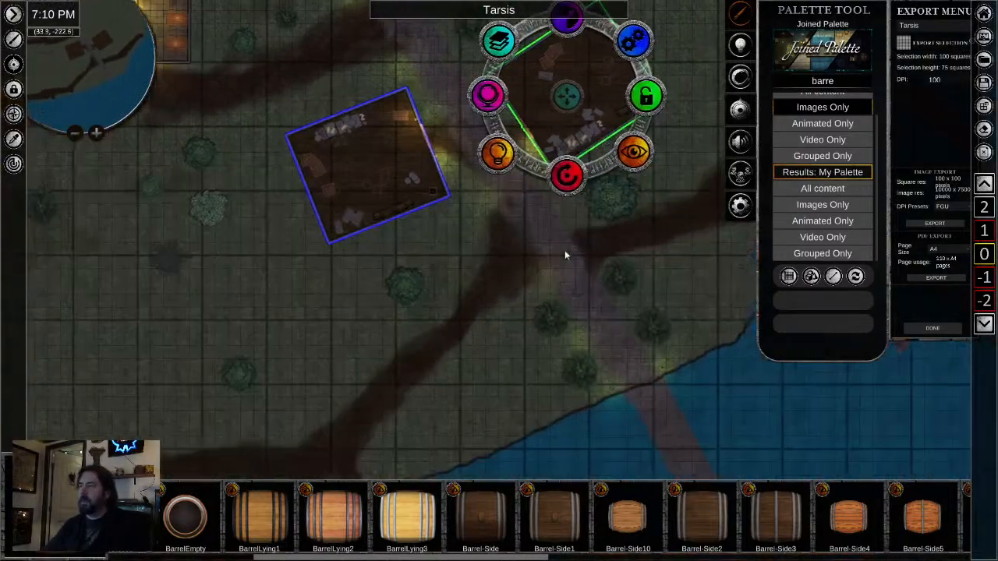
pyautogui.scroll(-1, 557, 274)
pyautogui.moveTo(309, 464); pyautogui.dragTo(477, 285)
pyautogui.moveTo(423, 242); pyautogui.dragTo(363, 289)
pyautogui.moveTo(484, 134); pyautogui.dragTo(345, 395)
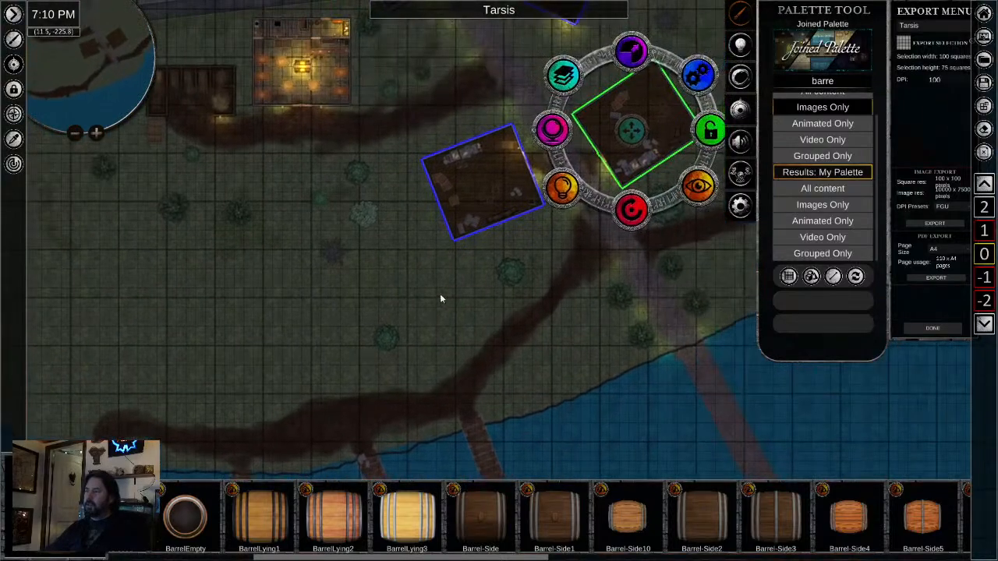
pyautogui.moveTo(409, 369); pyautogui.dragTo(484, 222)
pyautogui.moveTo(447, 379); pyautogui.dragTo(452, 294)
# - Examine the shore ends of the docks and the goods placed there up close
pyautogui.scroll(3, 377, 185)
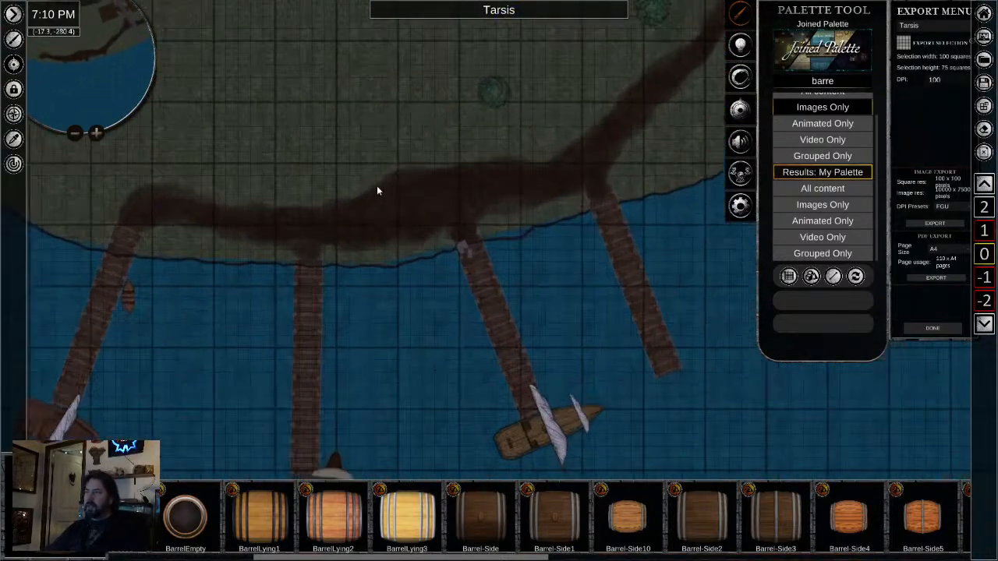
pyautogui.scroll(2, 378, 188)
pyautogui.moveTo(503, 416); pyautogui.dragTo(167, 510)
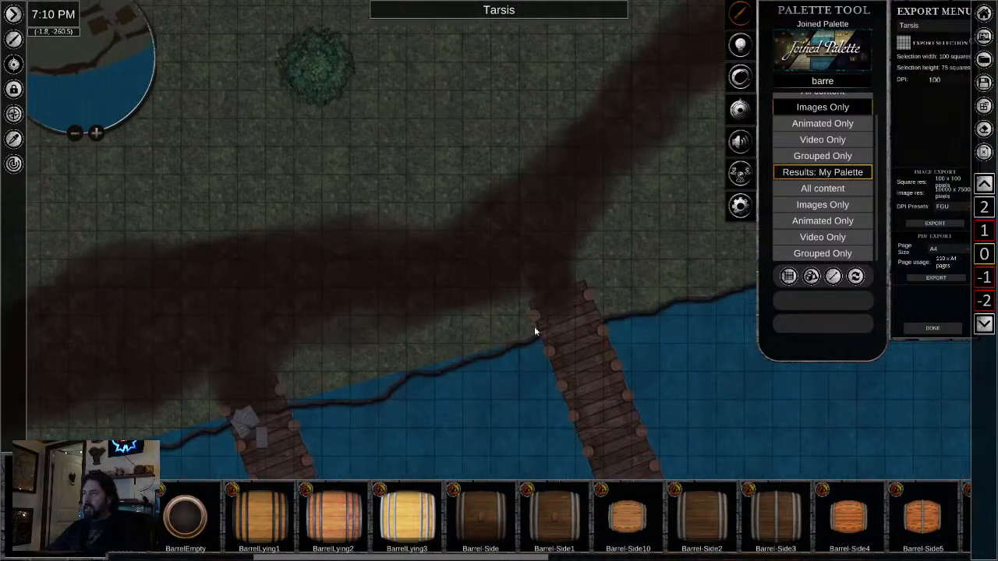
pyautogui.moveTo(539, 365); pyautogui.dragTo(303, 462)
pyautogui.moveTo(442, 422); pyautogui.dragTo(530, 255)
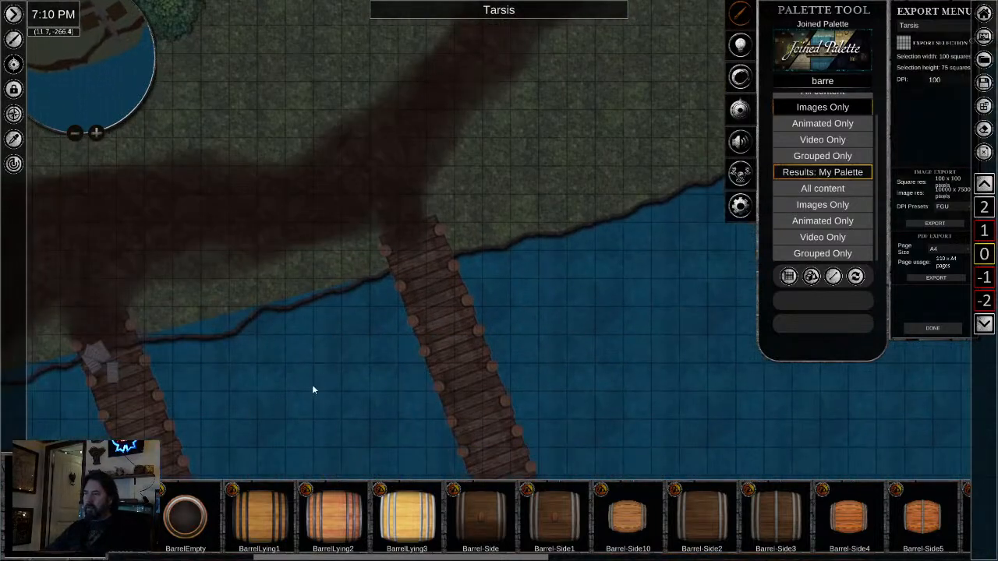
pyautogui.moveTo(327, 376); pyautogui.dragTo(393, 325)
pyautogui.moveTo(228, 402); pyautogui.dragTo(452, 330)
pyautogui.moveTo(264, 346); pyautogui.dragTo(325, 342)
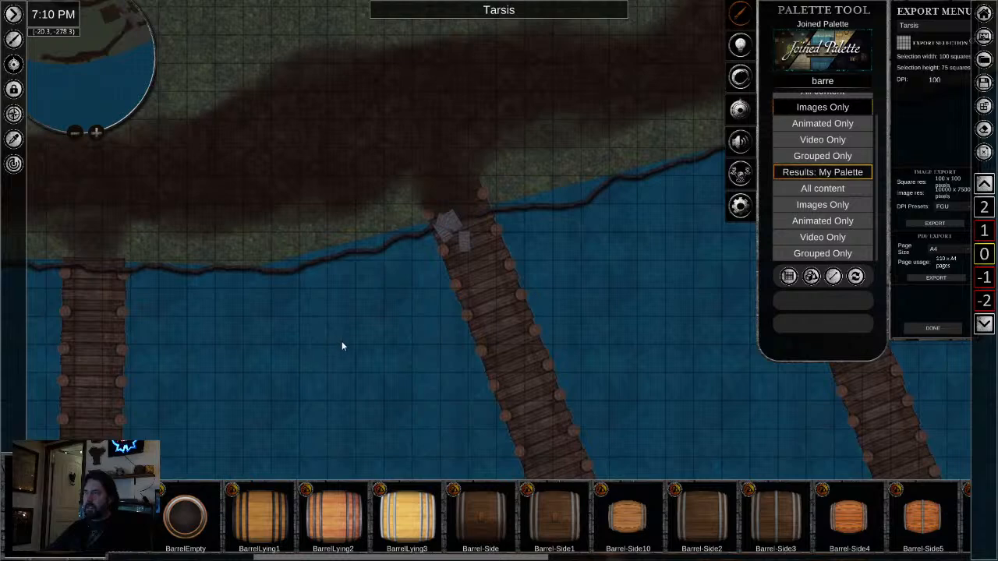
pyautogui.moveTo(668, 263); pyautogui.dragTo(399, 387)
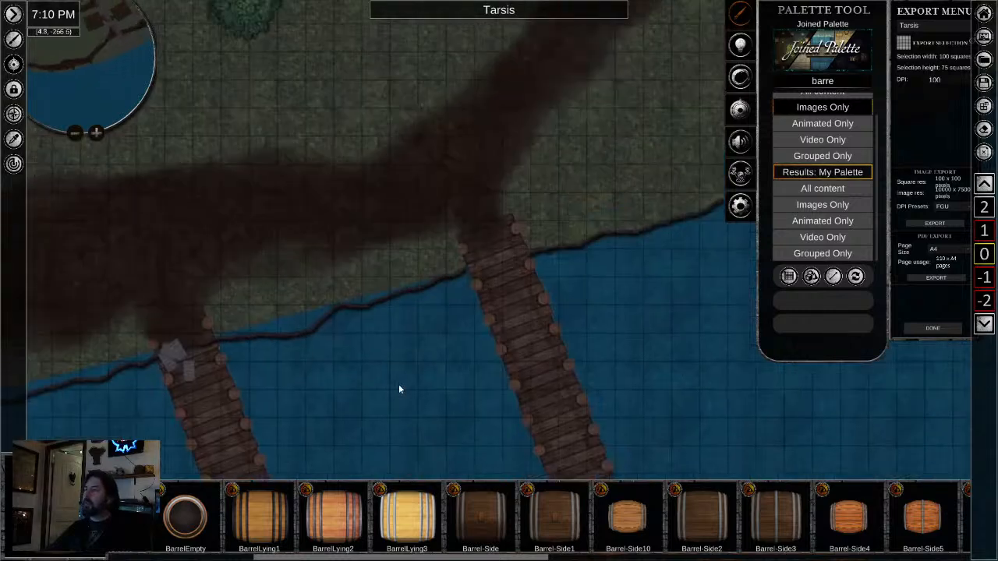
# - Review the open ground between the docks, the buildings and the town wall for remaining gaps in the layout
pyautogui.scroll(-2, 436, 379)
pyautogui.moveTo(499, 203); pyautogui.dragTo(535, 349)
pyautogui.moveTo(541, 173); pyautogui.dragTo(517, 256)
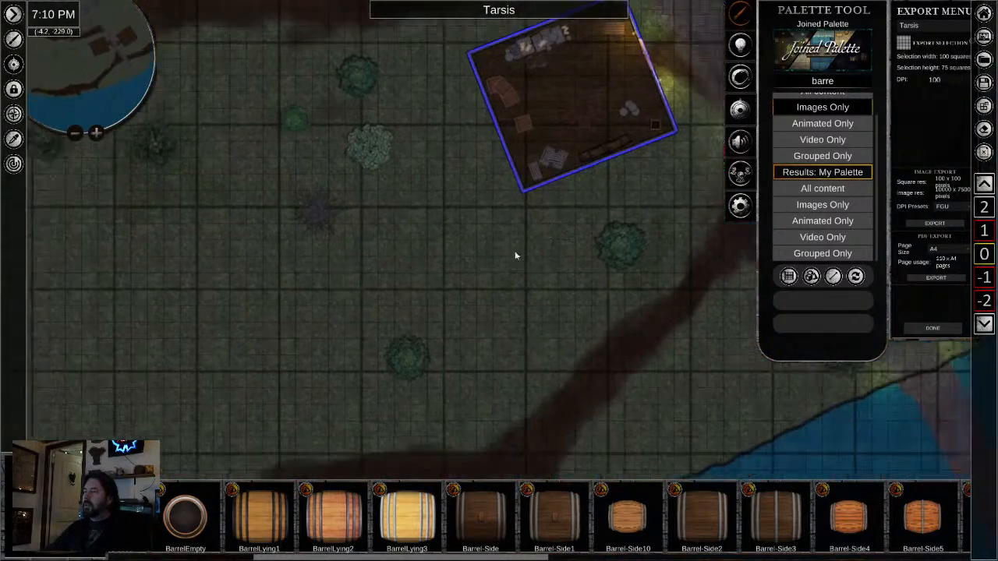
pyautogui.moveTo(429, 220); pyautogui.dragTo(524, 160)
pyautogui.moveTo(455, 293); pyautogui.dragTo(569, 139)
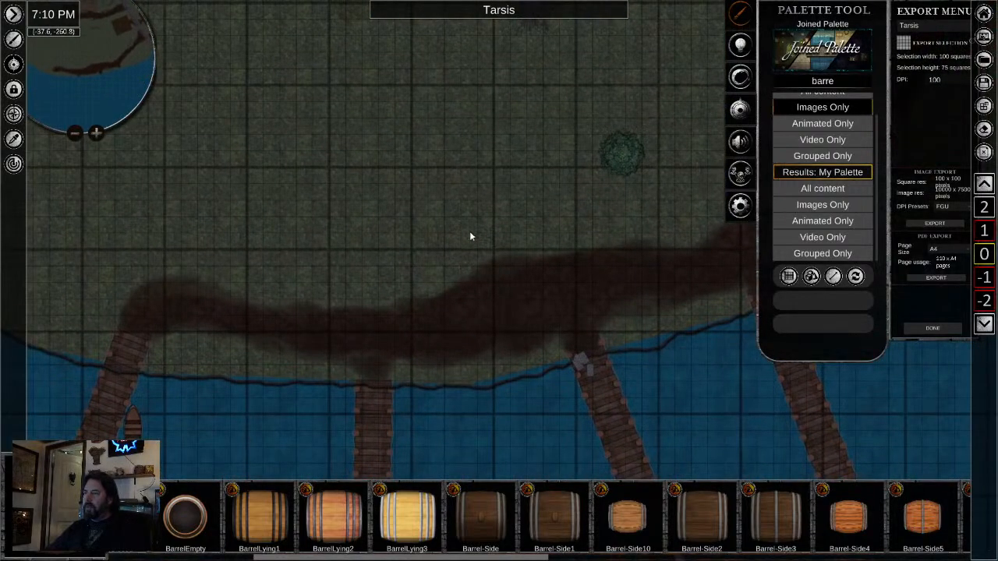
pyautogui.scroll(3, 470, 233)
pyautogui.scroll(-3, 463, 242)
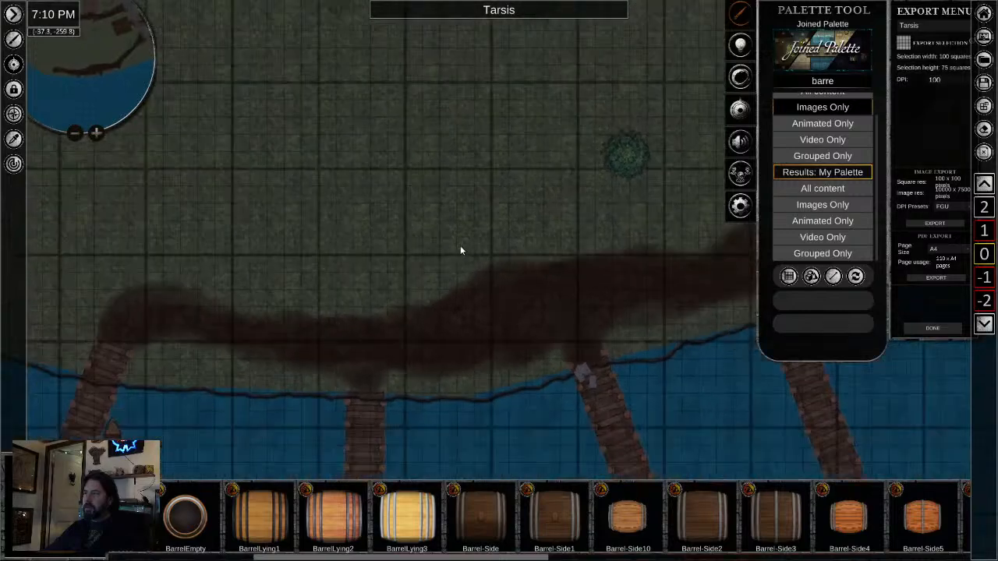
pyautogui.scroll(-1, 460, 250)
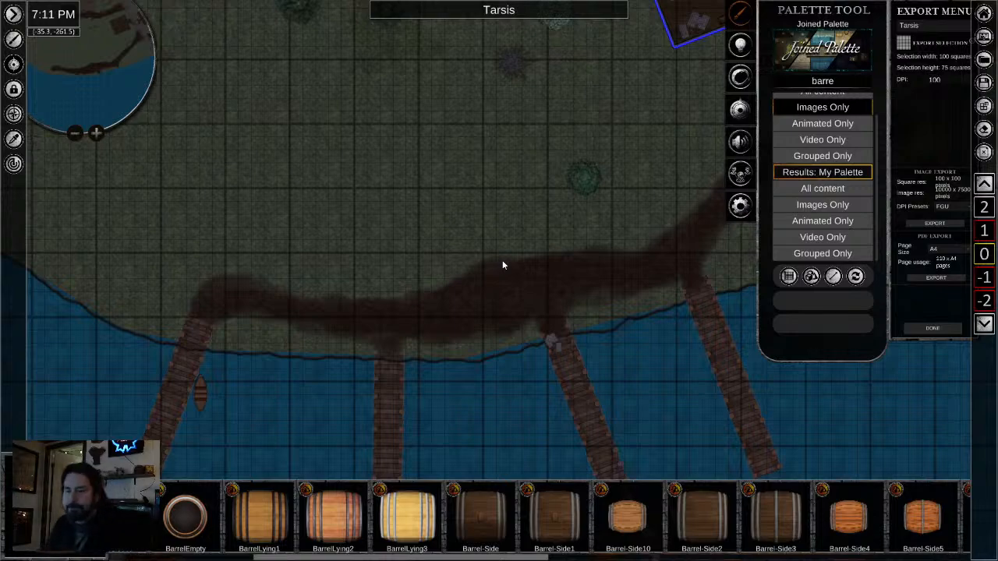
pyautogui.scroll(-5, 484, 201)
pyautogui.moveTo(549, 160); pyautogui.dragTo(468, 332)
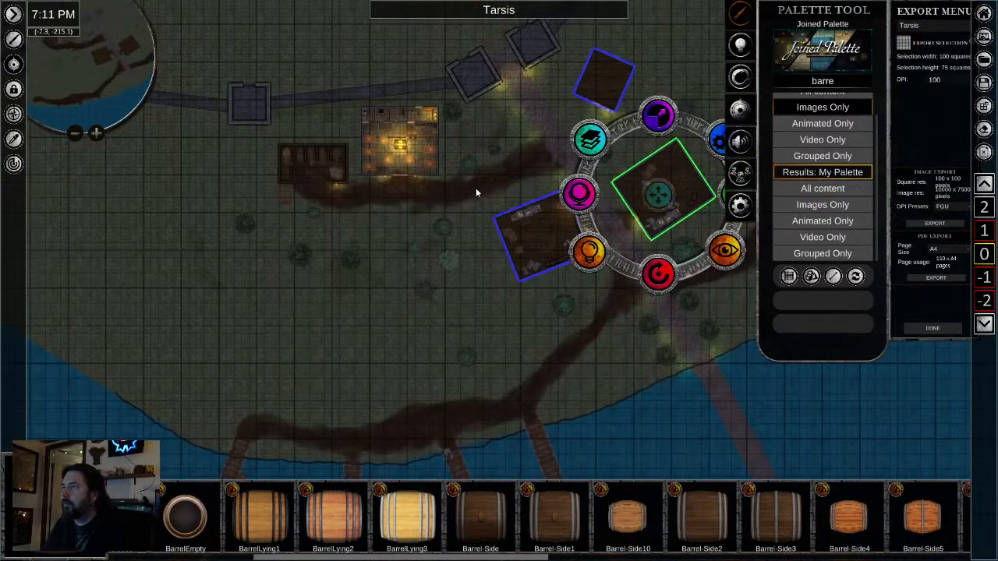
pyautogui.moveTo(475, 189); pyautogui.dragTo(425, 272)
pyautogui.scroll(-2, 418, 282)
pyautogui.moveTo(421, 337); pyautogui.dragTo(424, 249)
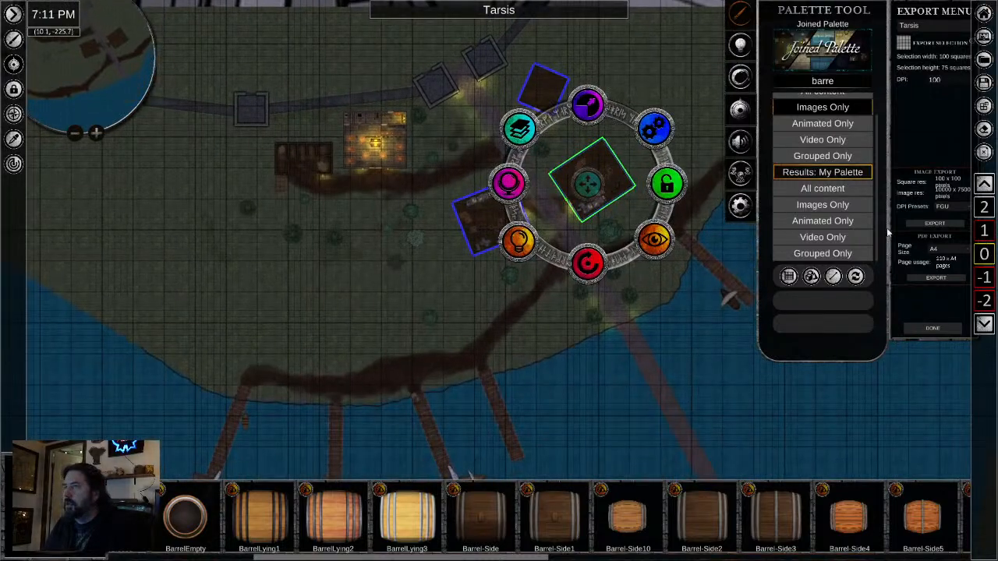
# - Check the inn's upper floor, return to level 0 and examine its ground-floor furniture and lighting
pyautogui.scroll(5, 343, 102)
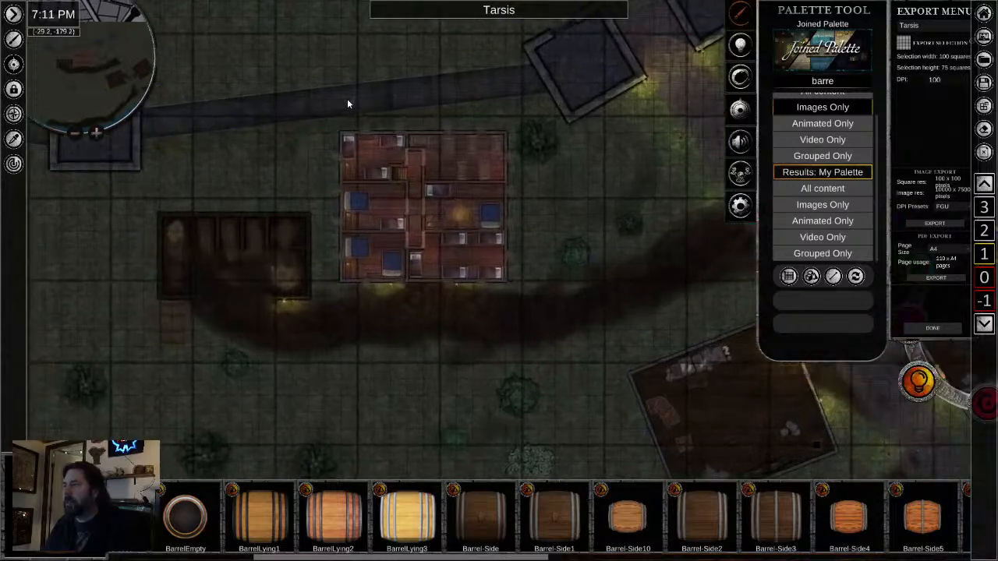
pyautogui.click(984, 278)
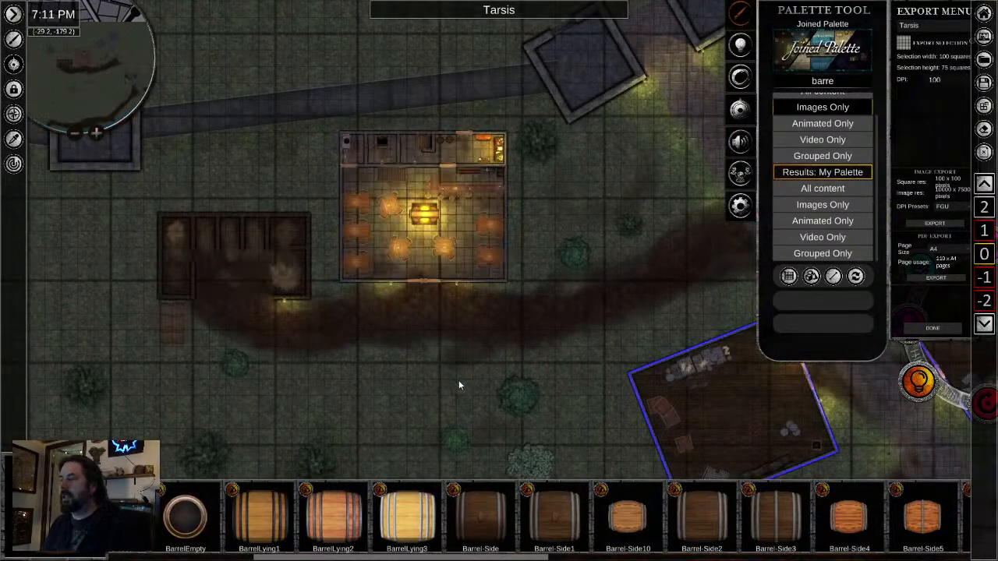
pyautogui.scroll(5, 438, 308)
pyautogui.moveTo(446, 310); pyautogui.dragTo(436, 383)
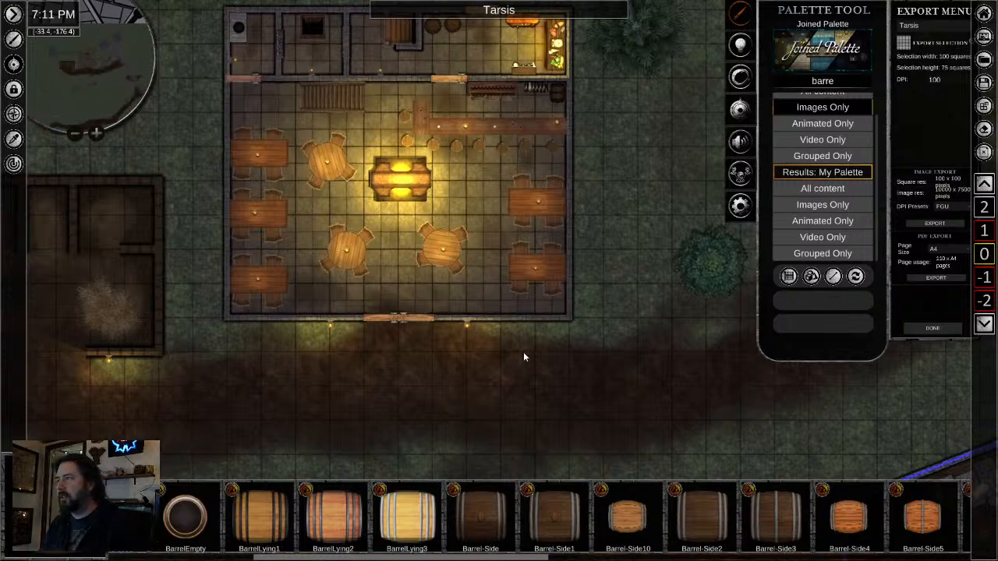
# - Switch to level -1 and examine the sewer tunnel from the inn's cellar to its outflow into the water
pyautogui.scroll(-2, 523, 353)
pyautogui.moveTo(541, 378); pyautogui.dragTo(500, 88)
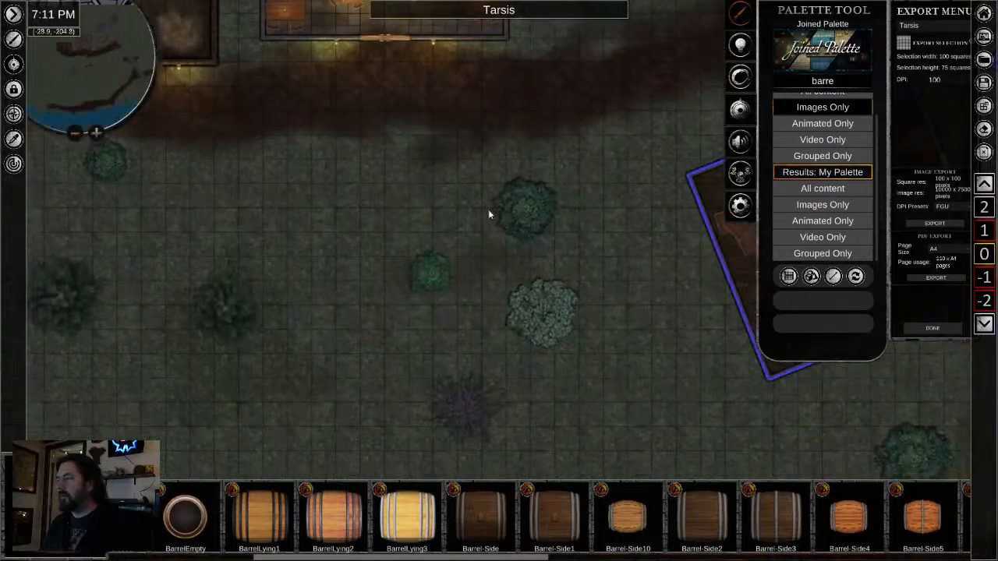
pyautogui.scroll(-2, 488, 209)
pyautogui.moveTo(599, 348); pyautogui.dragTo(461, 37)
pyautogui.scroll(-2, 503, 198)
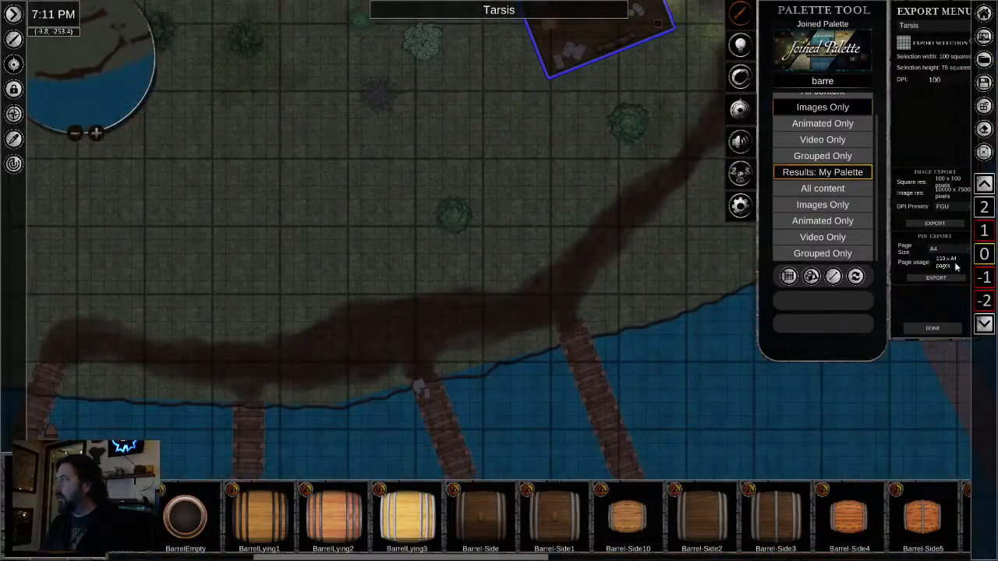
pyautogui.click(984, 279)
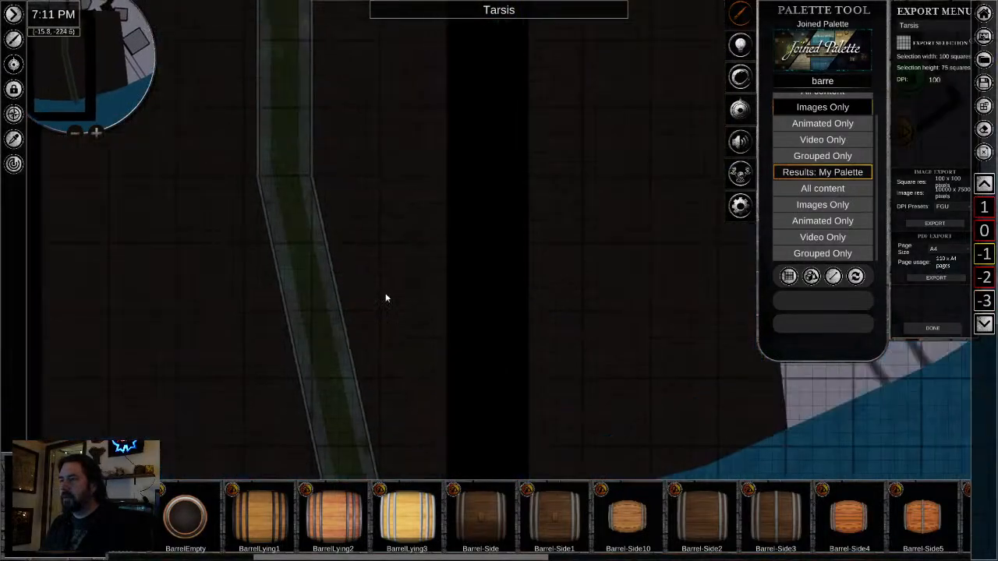
pyautogui.scroll(2, 282, 165)
pyautogui.scroll(1, 282, 167)
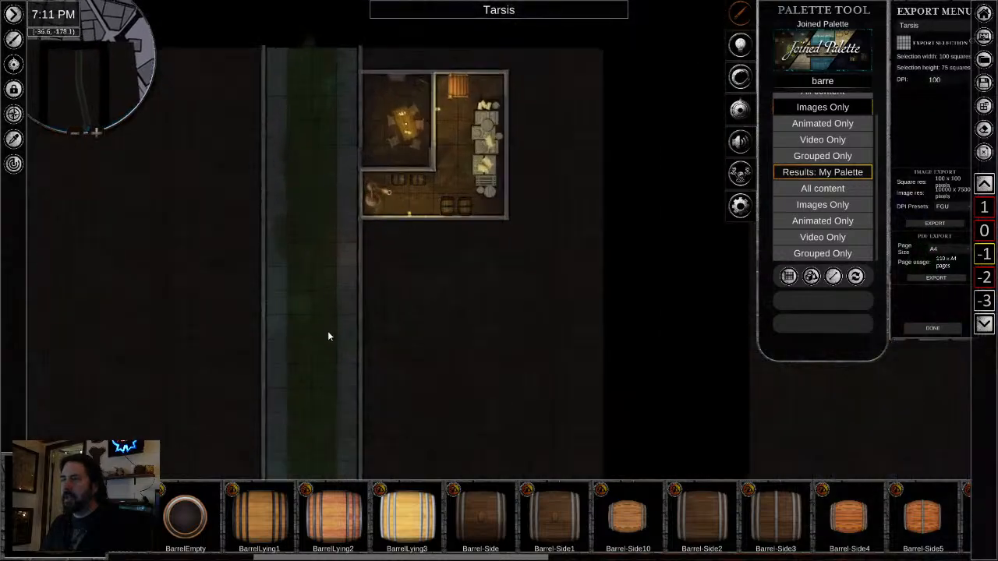
pyautogui.moveTo(330, 367); pyautogui.dragTo(330, 94)
pyautogui.moveTo(364, 386); pyautogui.dragTo(339, 98)
pyautogui.moveTo(384, 402)
pyautogui.mouseDown()
pyautogui.moveTo(343, 258)
pyautogui.moveTo(325, 254)
pyautogui.mouseUp()
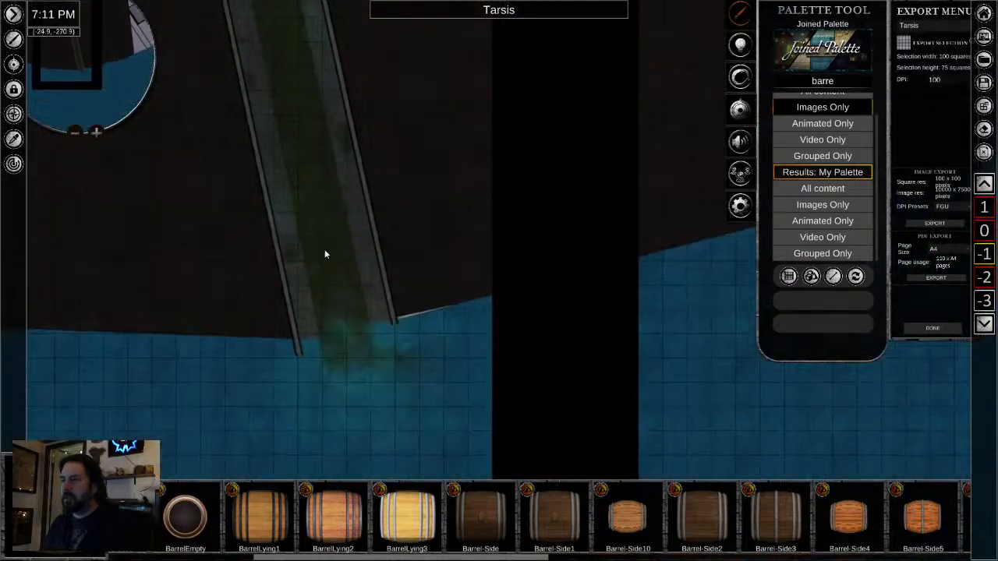
# - Copy the rocky shoreline edge from level 0 to level -1, near the sewer outflow
pyautogui.moveTo(282, 136); pyautogui.dragTo(315, 291)
pyautogui.moveTo(333, 176)
pyautogui.mouseDown()
pyautogui.moveTo(349, 256)
pyautogui.moveTo(318, 5)
pyautogui.mouseUp()
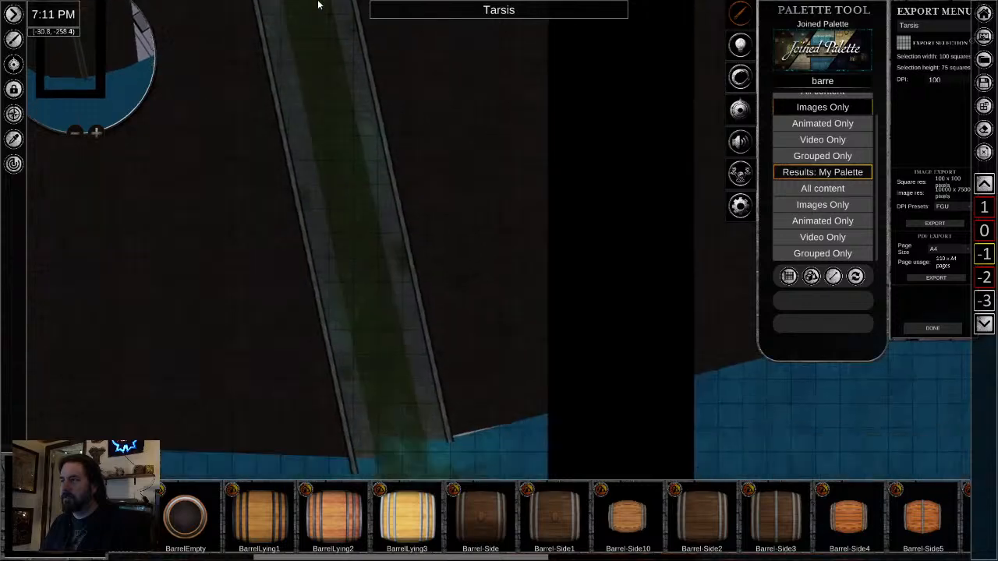
pyautogui.moveTo(401, 292); pyautogui.dragTo(400, 43)
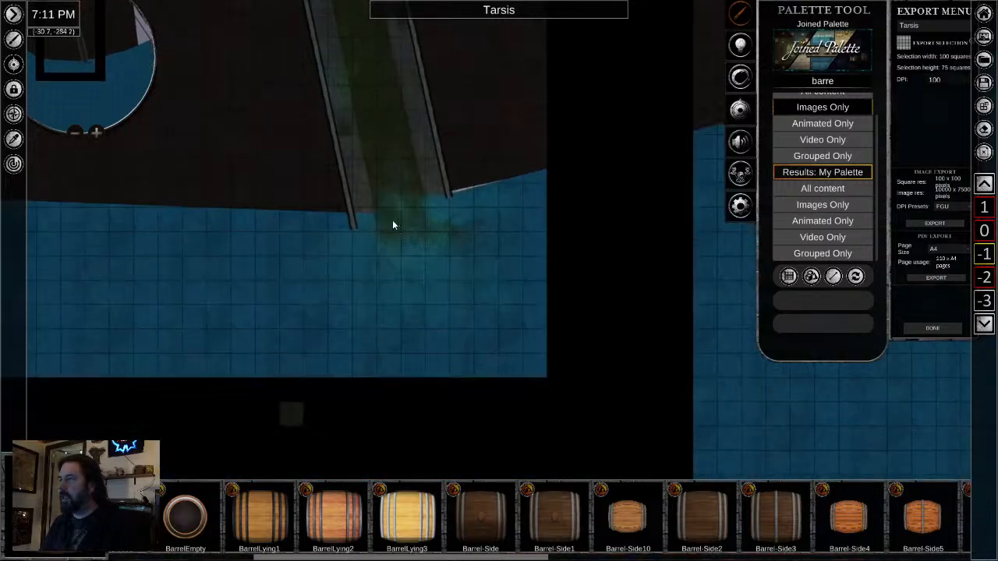
pyautogui.click(983, 231)
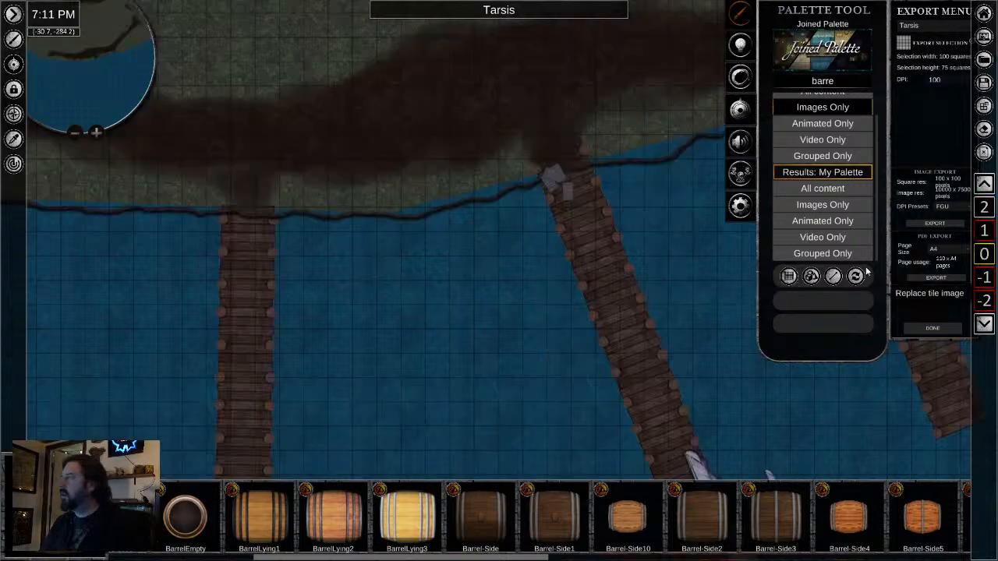
pyautogui.click(472, 200)
pyautogui.scroll(-4, 493, 302)
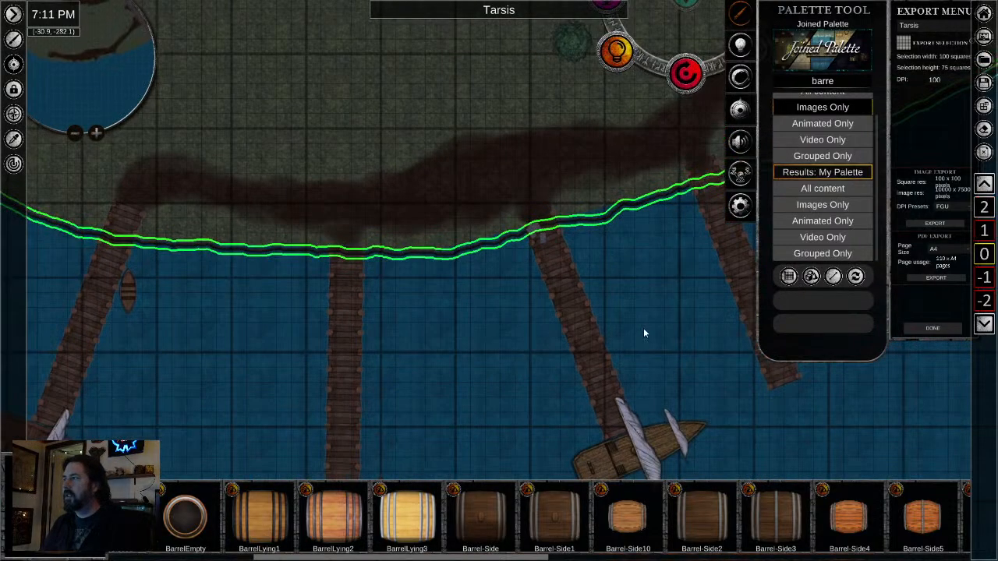
pyautogui.scroll(-3, 686, 322)
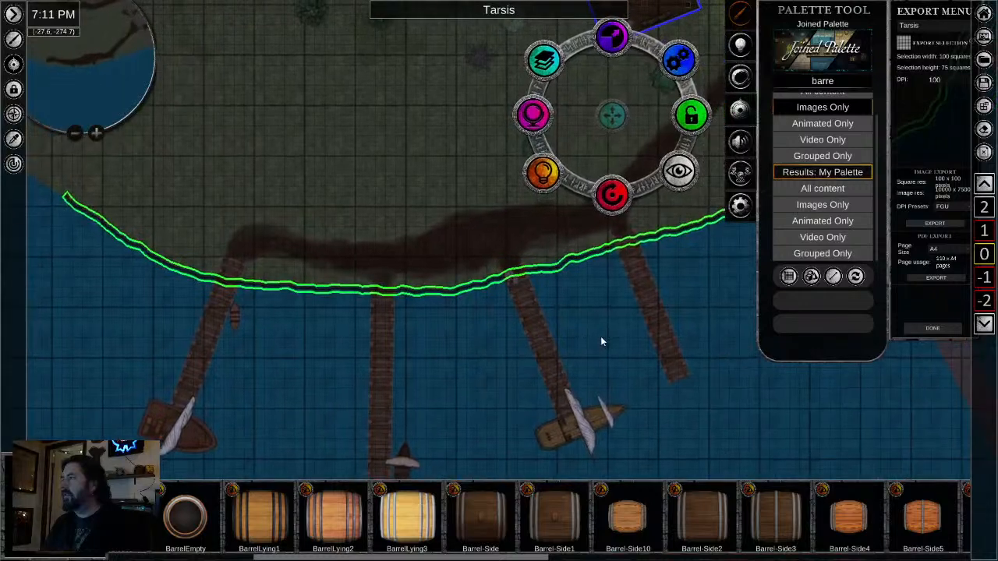
pyautogui.click(984, 279)
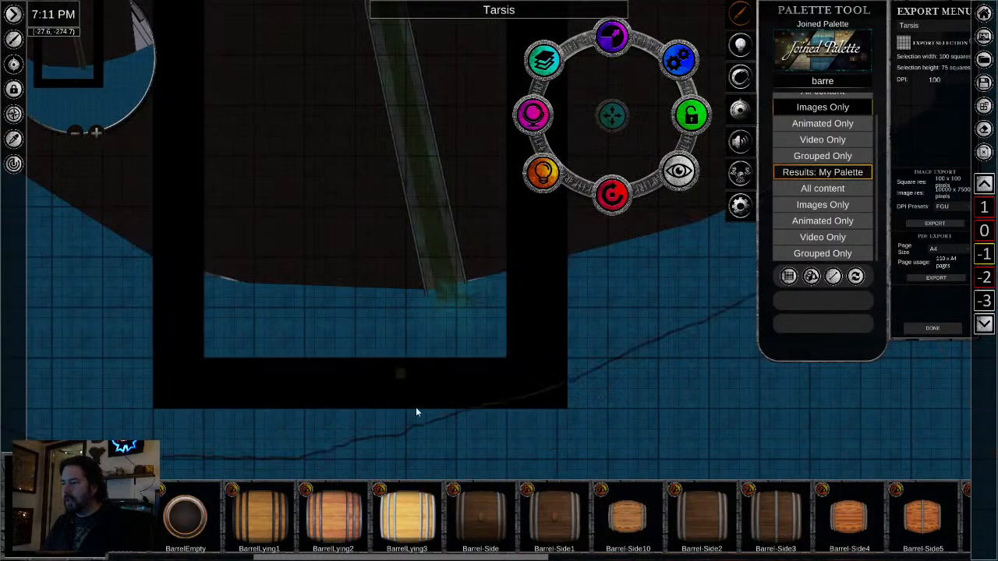
# - Try to position the copied rocky edge along the level -1 shoreline across the sewer outflow
pyautogui.click(378, 435)
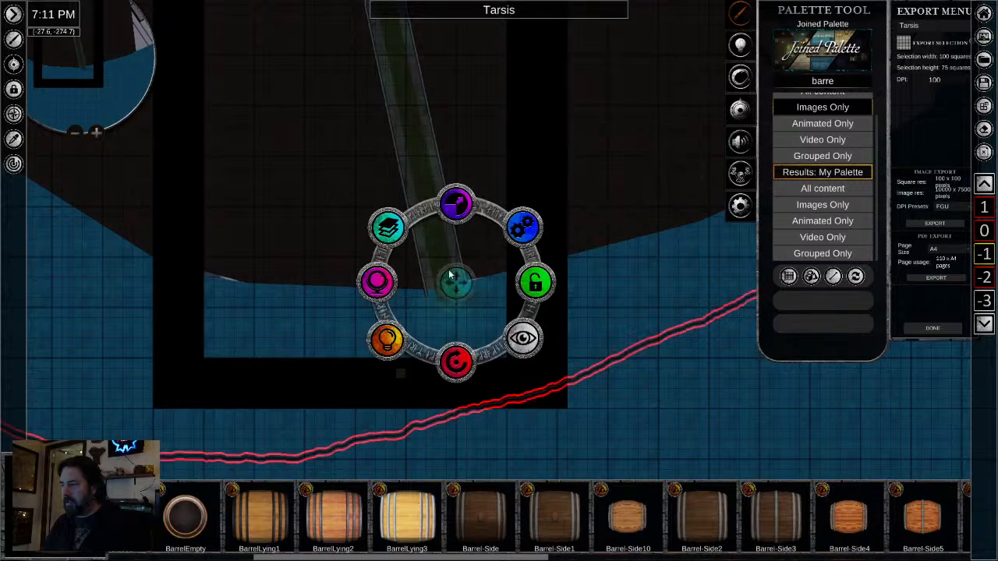
pyautogui.moveTo(425, 232); pyautogui.dragTo(544, 113)
pyautogui.scroll(-5, 570, 359)
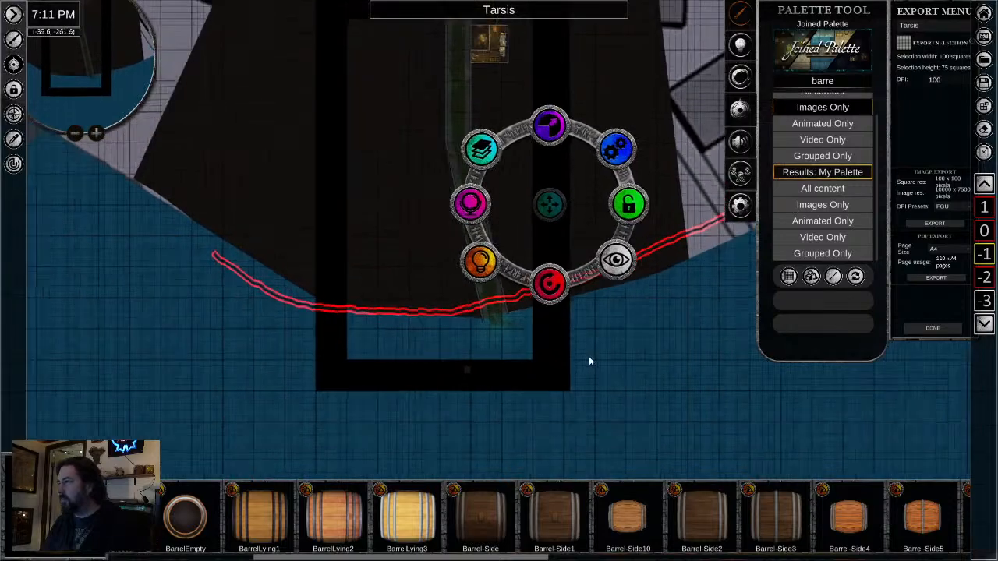
pyautogui.moveTo(570, 227)
pyautogui.mouseDown()
pyautogui.moveTo(562, 229)
pyautogui.moveTo(593, 224)
pyautogui.moveTo(580, 233)
pyautogui.mouseUp()
pyautogui.click(606, 373)
pyautogui.scroll(8, 614, 363)
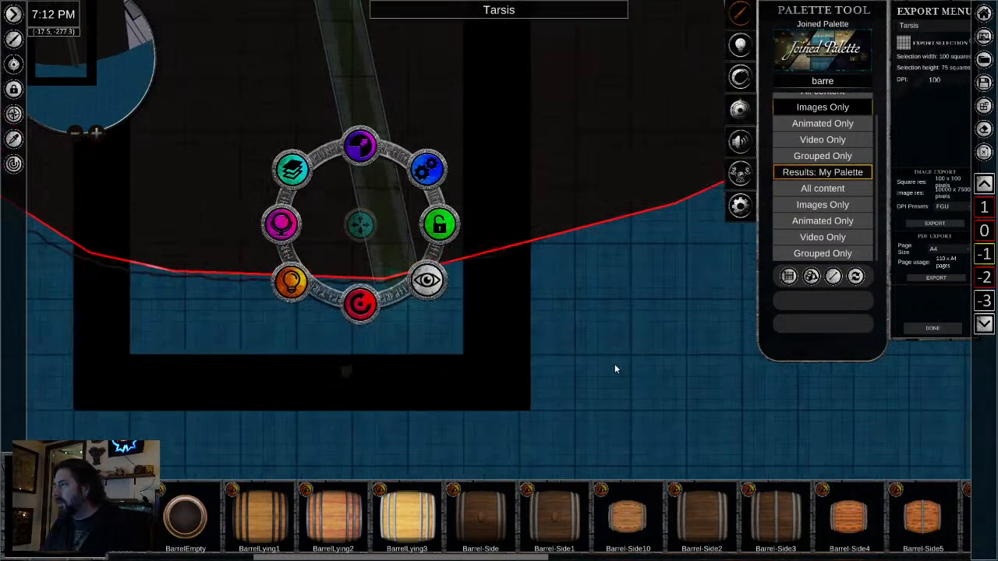
pyautogui.scroll(3, 616, 365)
pyautogui.moveTo(523, 180); pyautogui.dragTo(529, 308)
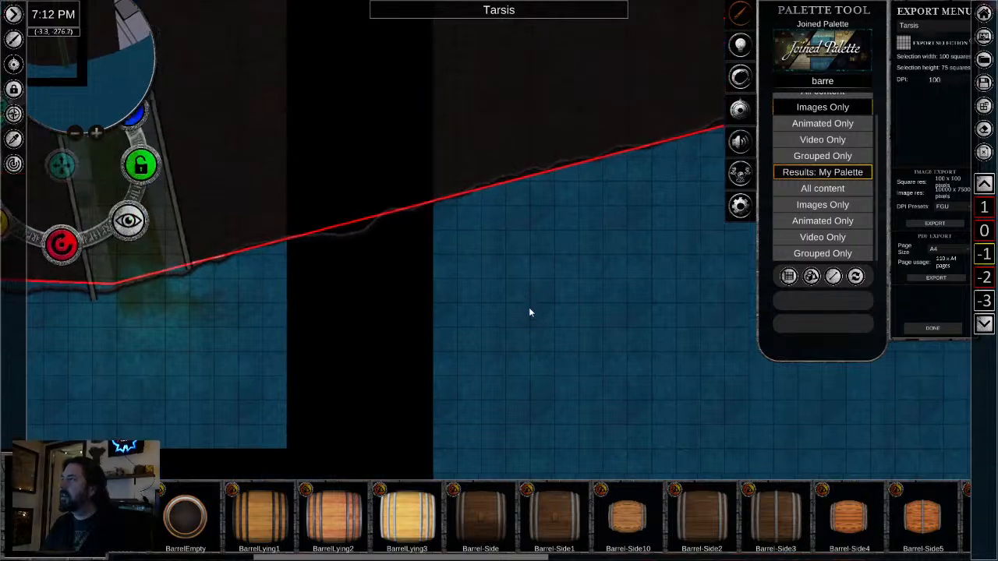
# - Select the copied rocky edge on level -1, compare it with the tunnel mouth and delete it
pyautogui.click(362, 255)
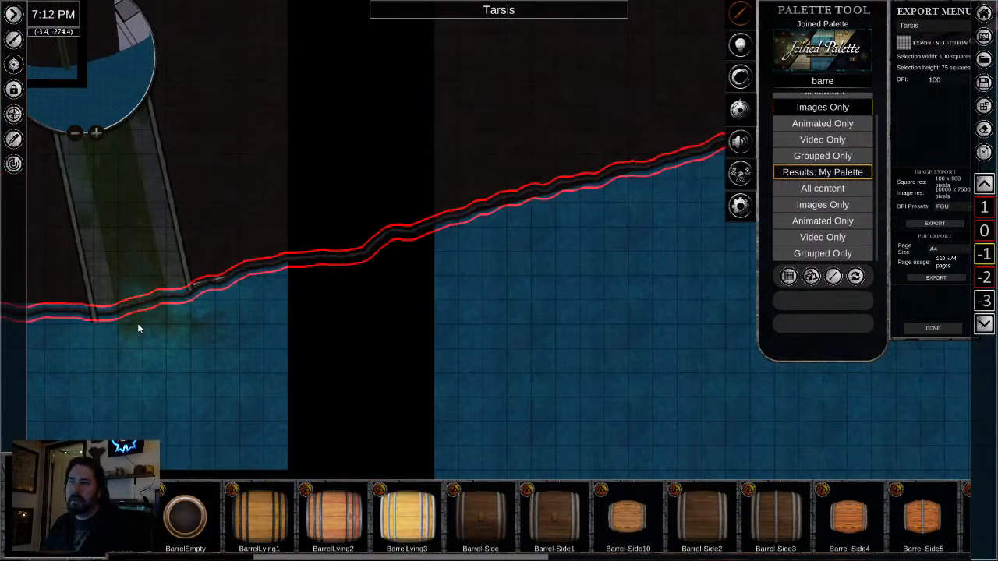
pyautogui.moveTo(137, 327); pyautogui.dragTo(364, 383)
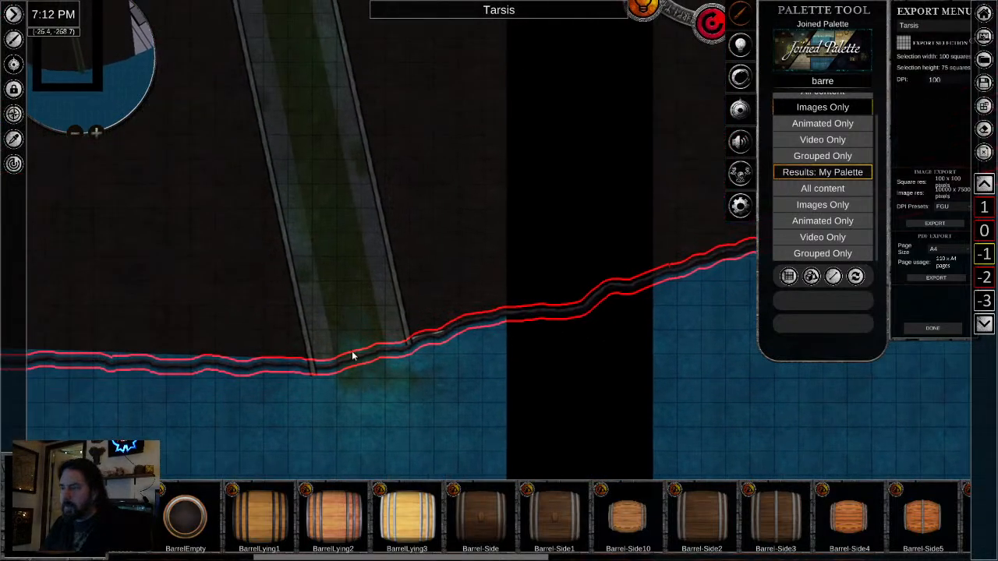
pyautogui.scroll(-1, 329, 373)
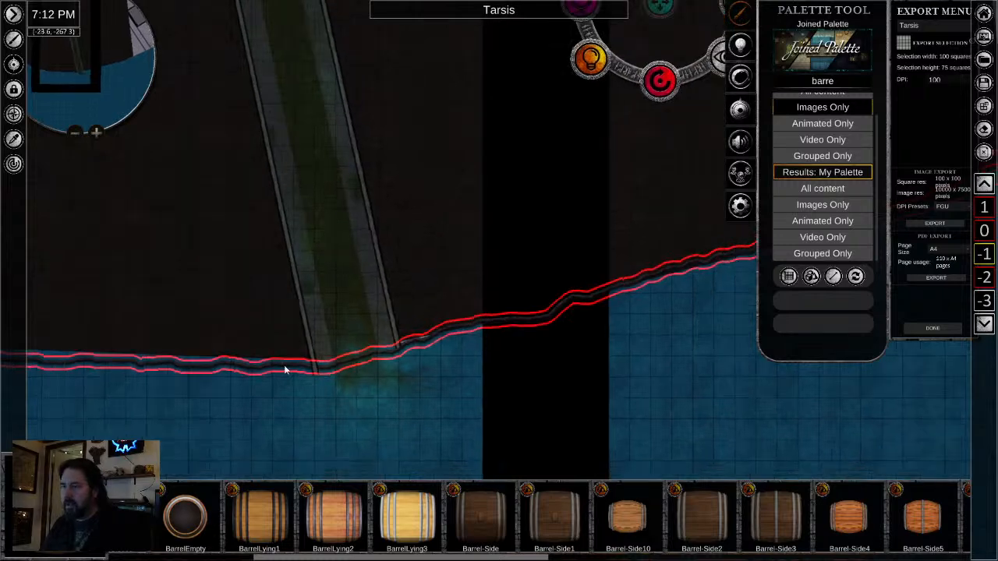
pyautogui.scroll(-3, 439, 332)
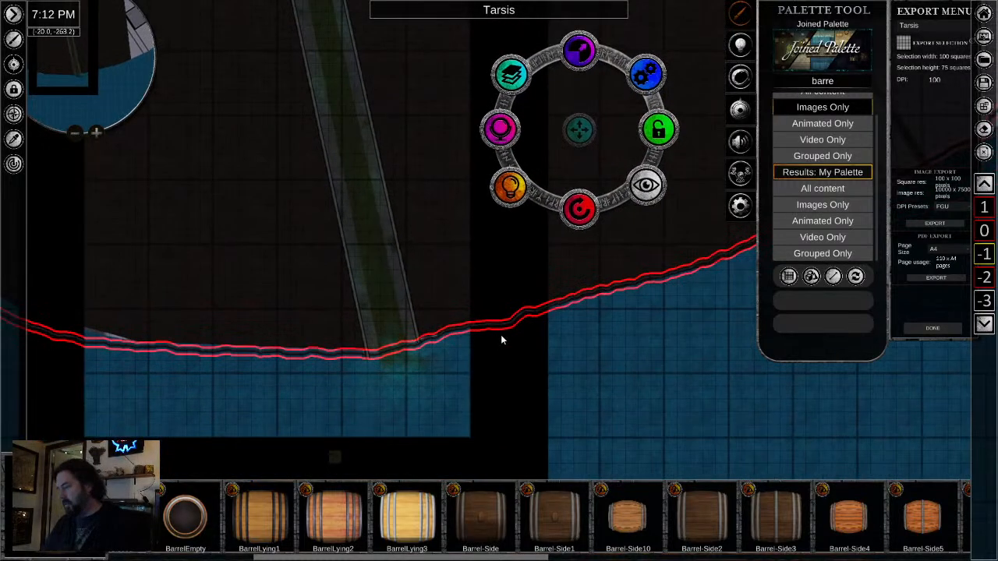
pyautogui.scroll(-4, 511, 339)
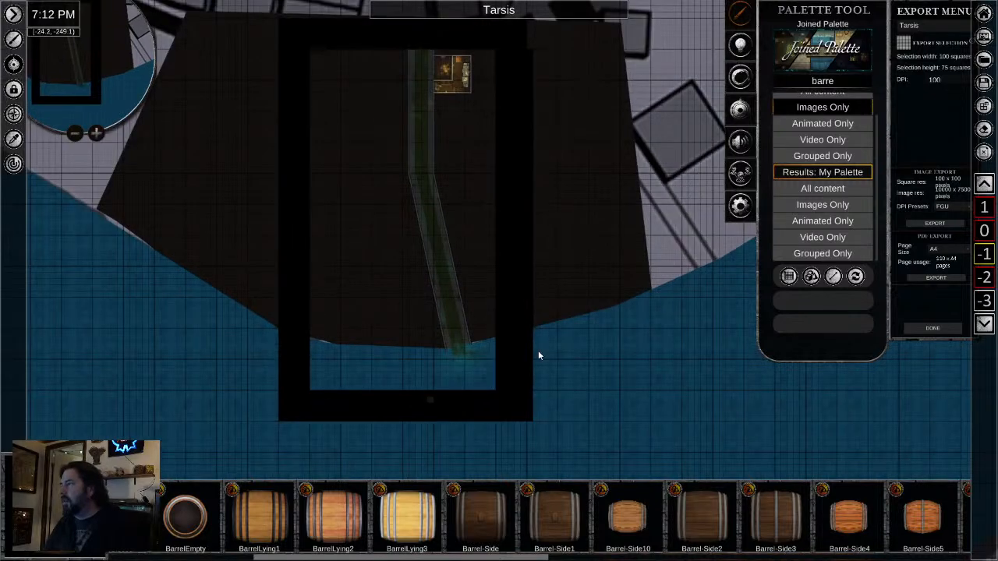
# - Search the asset palette for "edge" and look through the cliff, grass and wall edge assets
pyautogui.scroll(5, 501, 350)
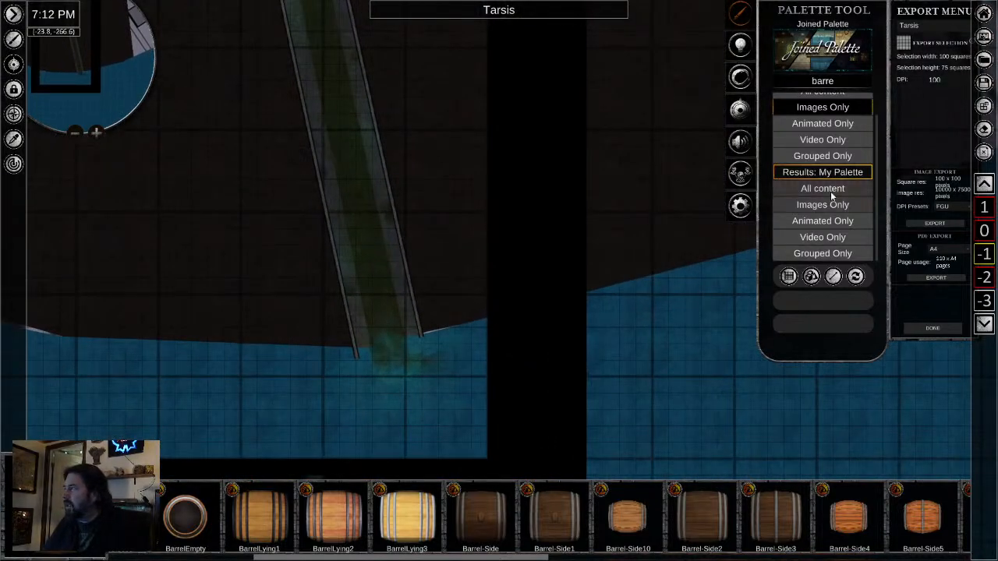
pyautogui.click(815, 83)
pyautogui.write('edge')
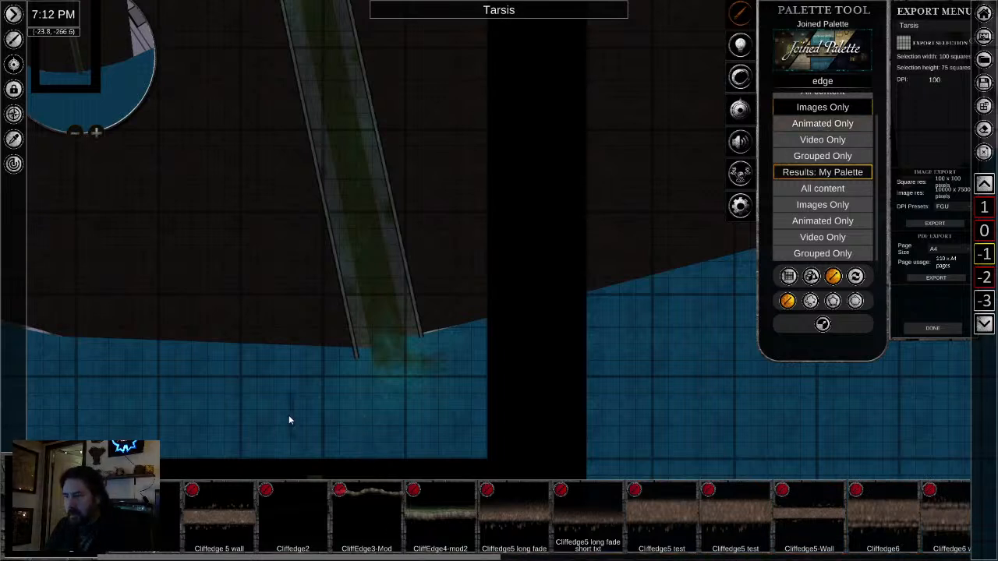
pyautogui.scroll(-5, 675, 530)
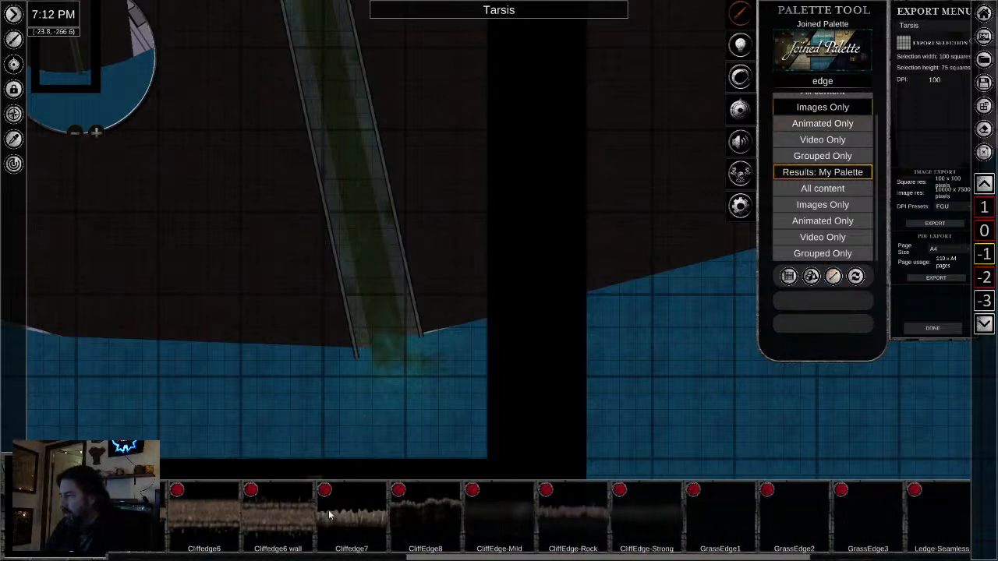
pyautogui.scroll(-2, 686, 517)
pyautogui.scroll(-2, 616, 517)
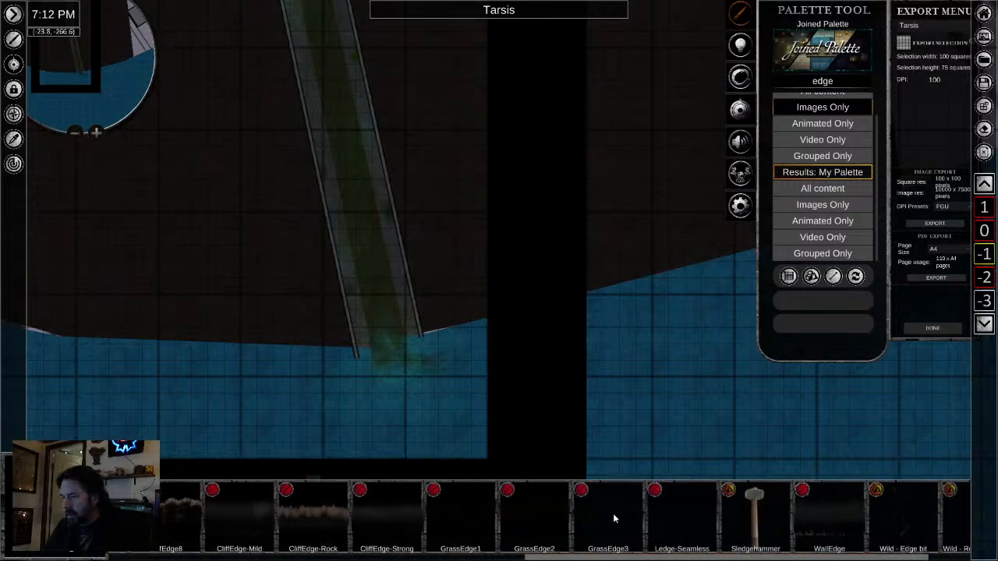
pyautogui.scroll(-2, 613, 519)
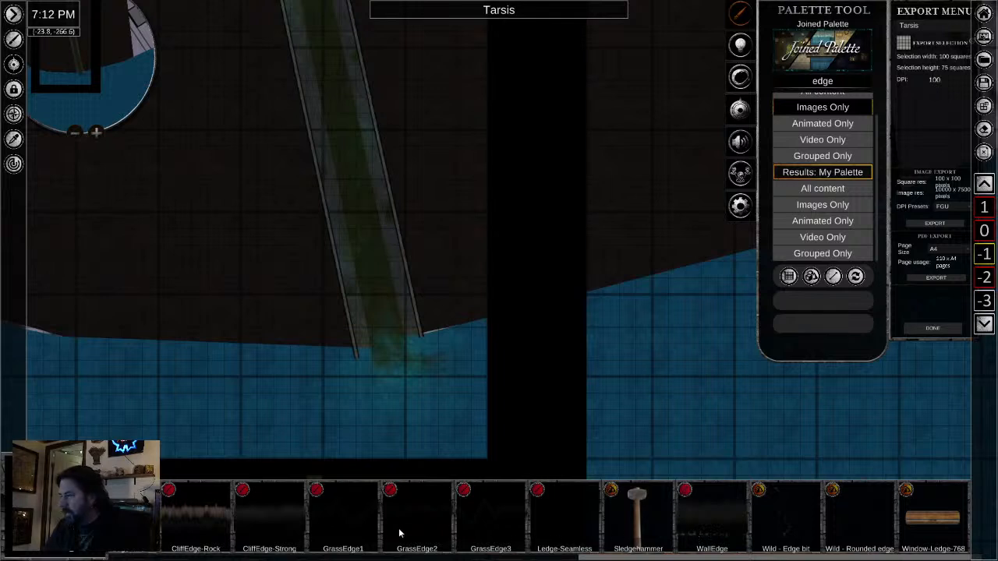
# - Clear the palette search and pick the CliffEdge-Rock asset from the Edges category under Terrain
pyautogui.press('BackSpace')
pyautogui.press('BackSpace')
pyautogui.press('BackSpace')
pyautogui.press('BackSpace')
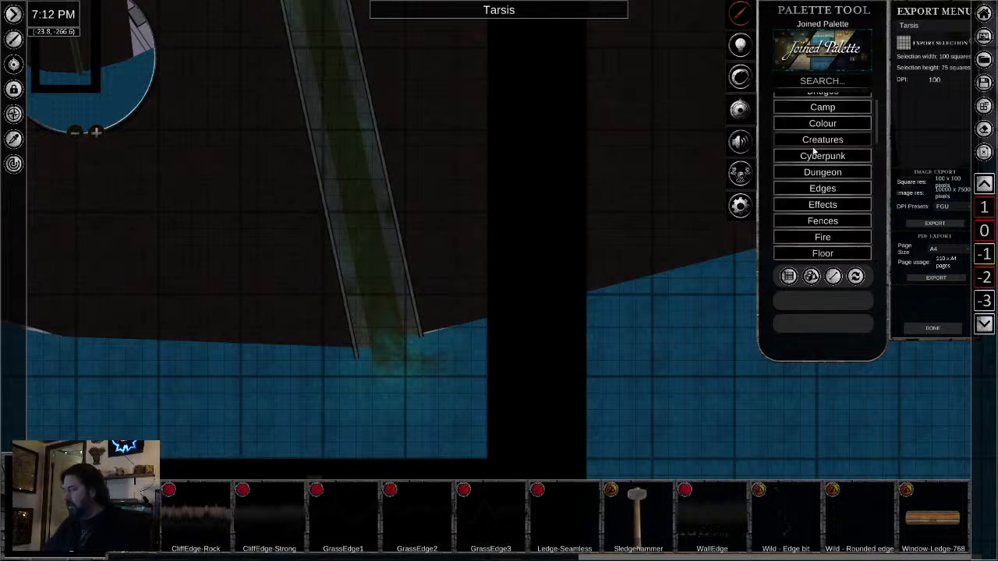
pyautogui.scroll(-4, 826, 171)
pyautogui.scroll(-6, 833, 188)
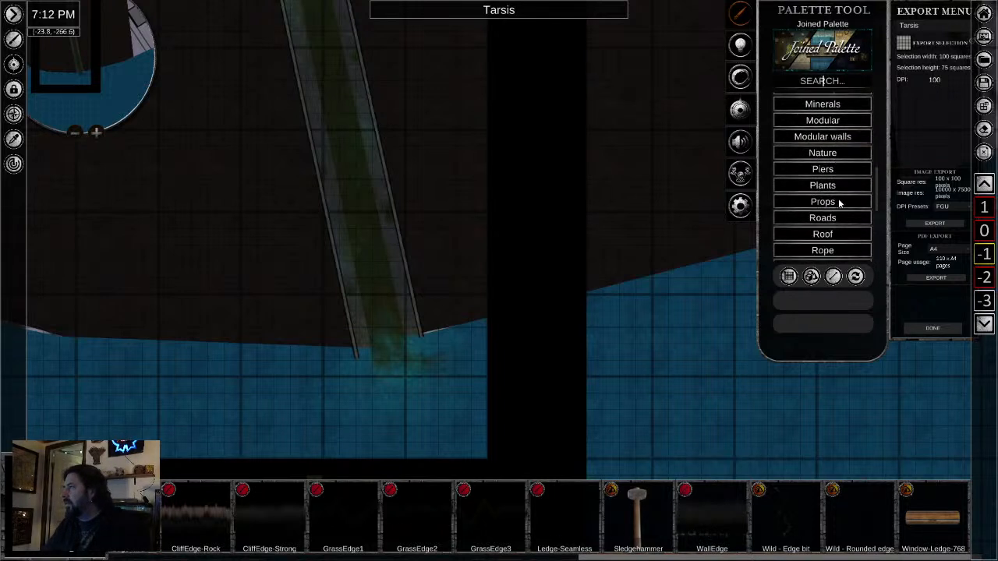
pyautogui.scroll(-4, 833, 211)
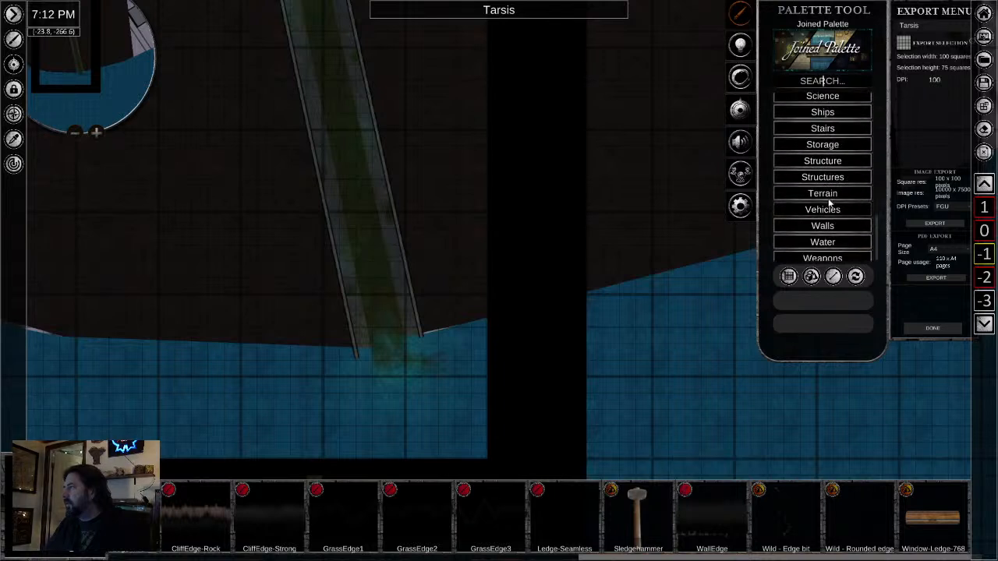
pyautogui.click(825, 193)
pyautogui.scroll(-2, 820, 246)
pyautogui.click(822, 214)
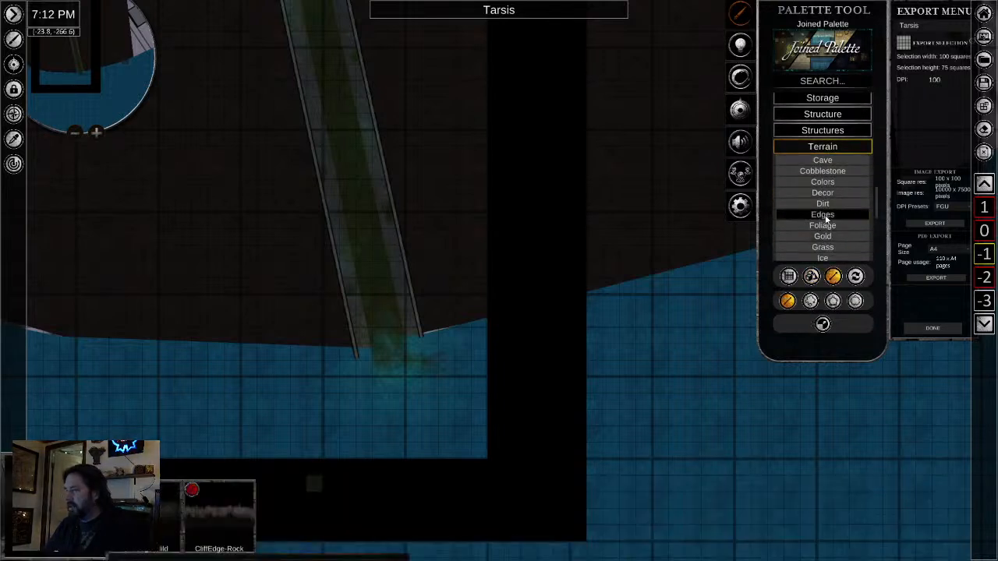
pyautogui.click(221, 519)
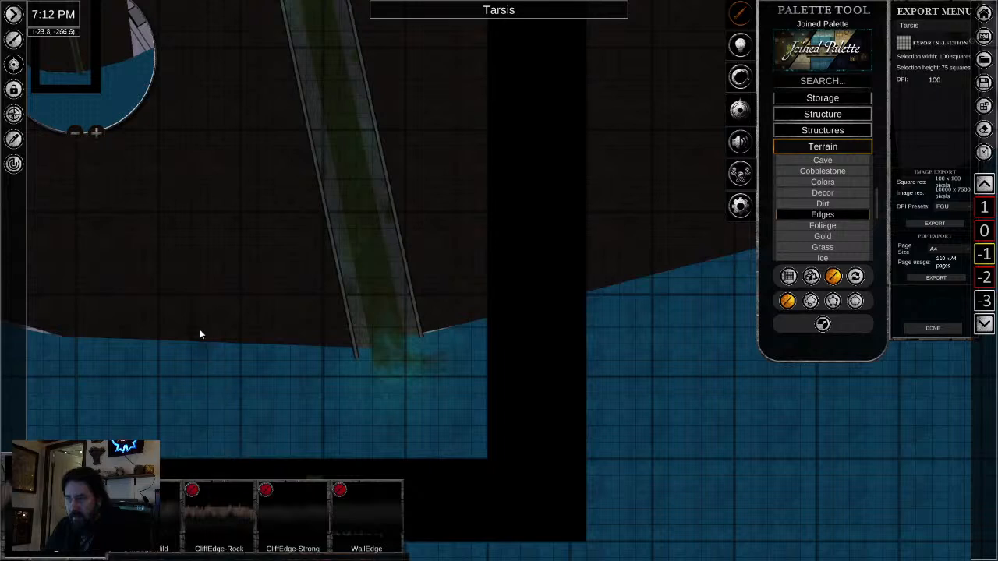
# - Undo a trial CliffEdge-Rock line at the shore and choose freeform placement with a repeatable width of 0.53
pyautogui.moveTo(179, 327); pyautogui.dragTo(319, 356)
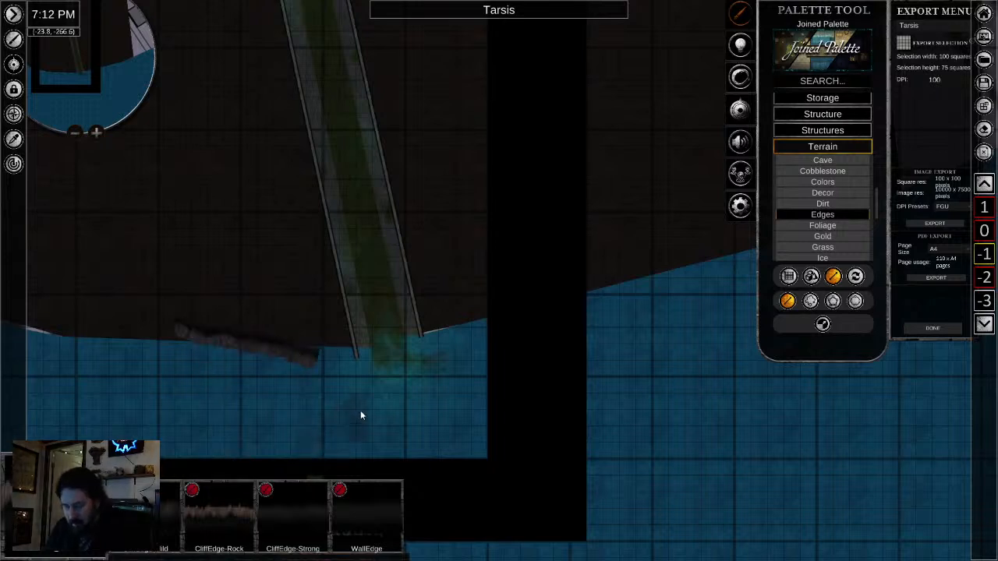
pyautogui.hotkey('ctrl', 'z')
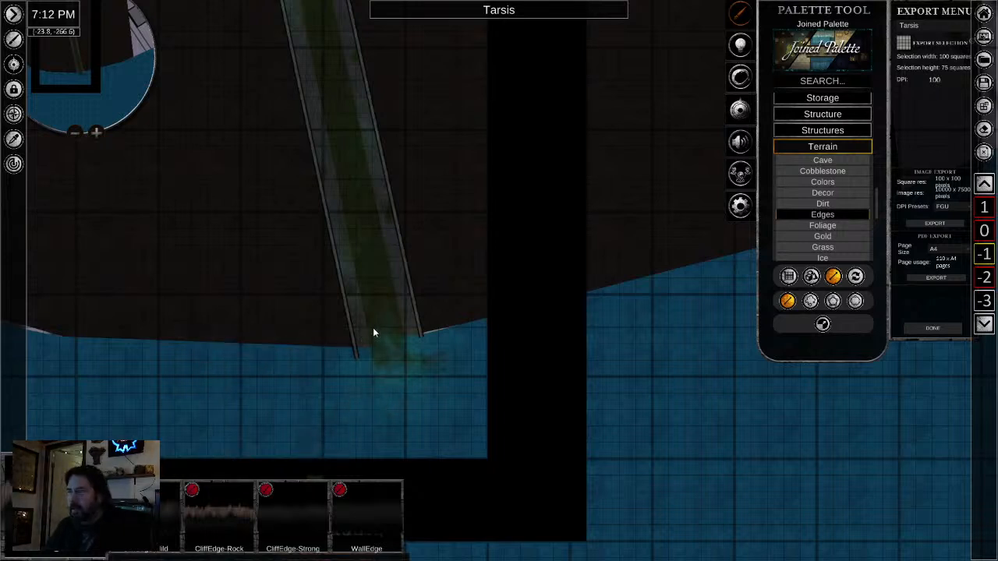
pyautogui.click(810, 301)
pyautogui.click(824, 326)
pyautogui.moveTo(818, 348); pyautogui.dragTo(776, 354)
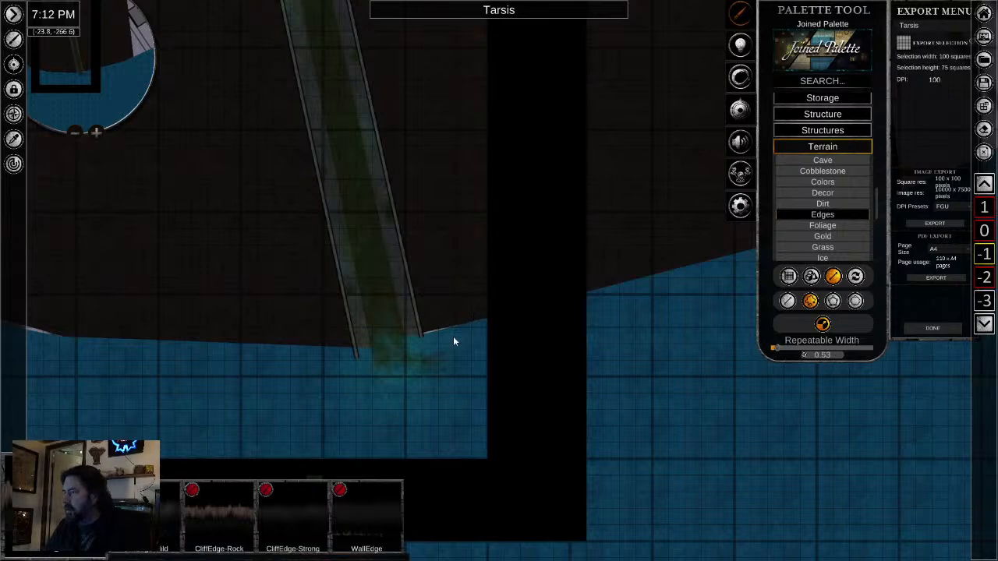
# - Try freeform CliffEdge-Rock strokes along the shore beside the tunnel's right wall, undo them and leave placement
pyautogui.moveTo(473, 315); pyautogui.dragTo(432, 374)
pyautogui.scroll(5, 466, 345)
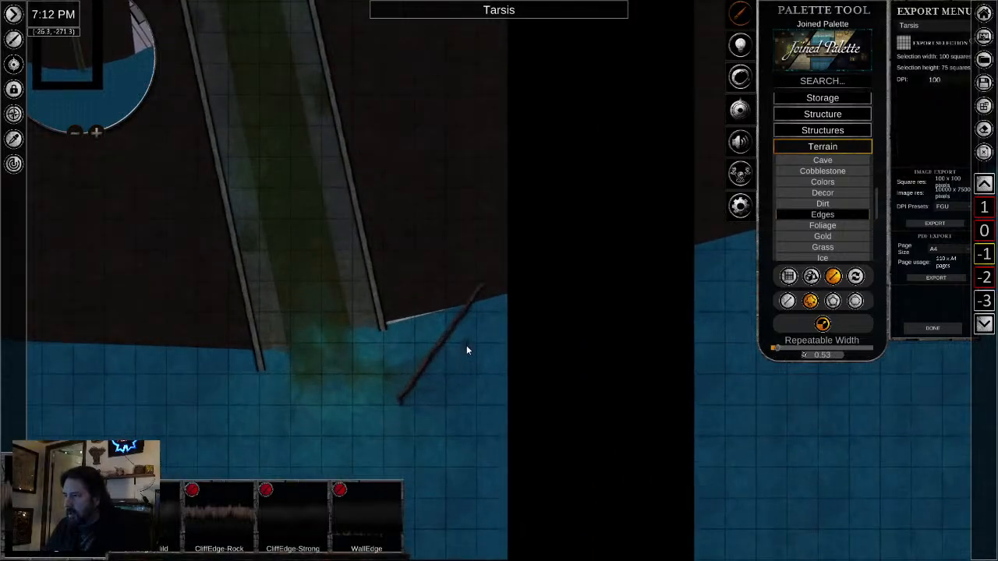
pyautogui.hotkey('ctrl', 'z')
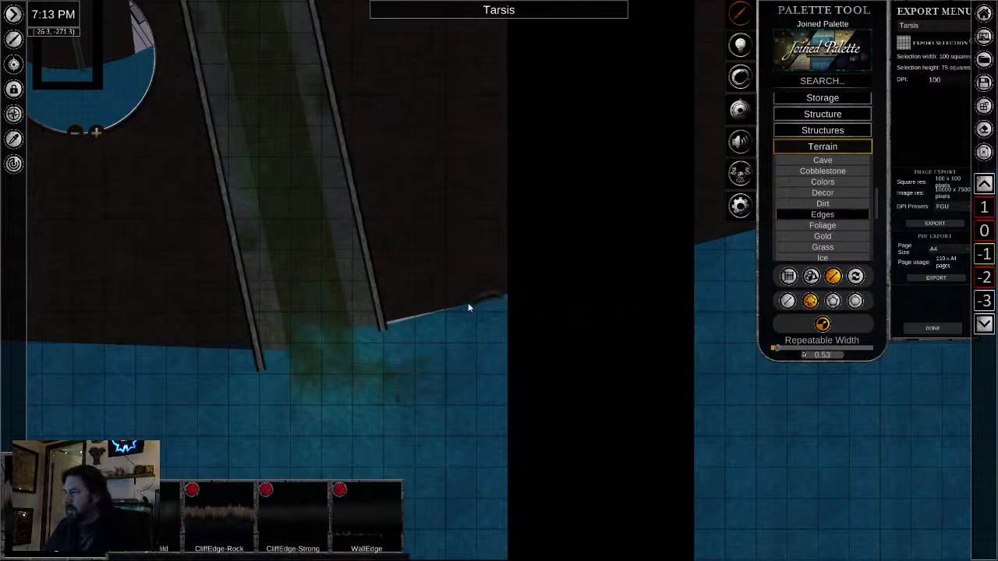
pyautogui.moveTo(468, 306); pyautogui.dragTo(386, 328)
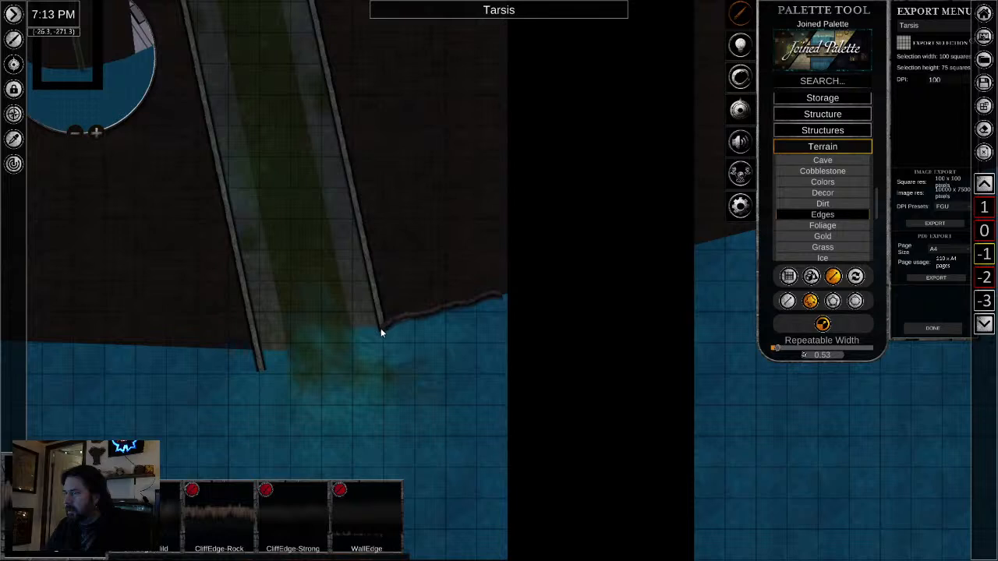
pyautogui.scroll(3, 418, 312)
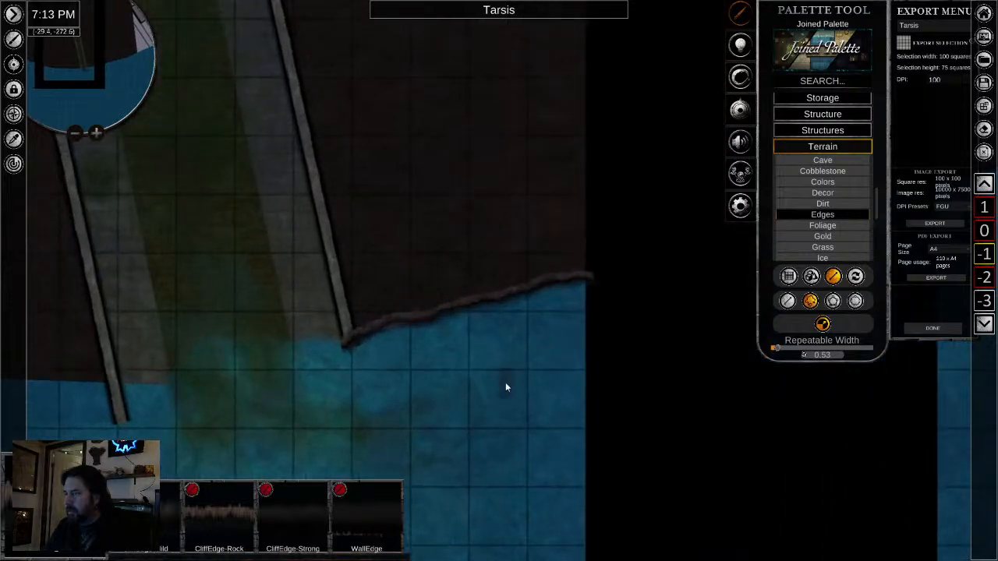
pyautogui.hotkey('ctrl', 'z')
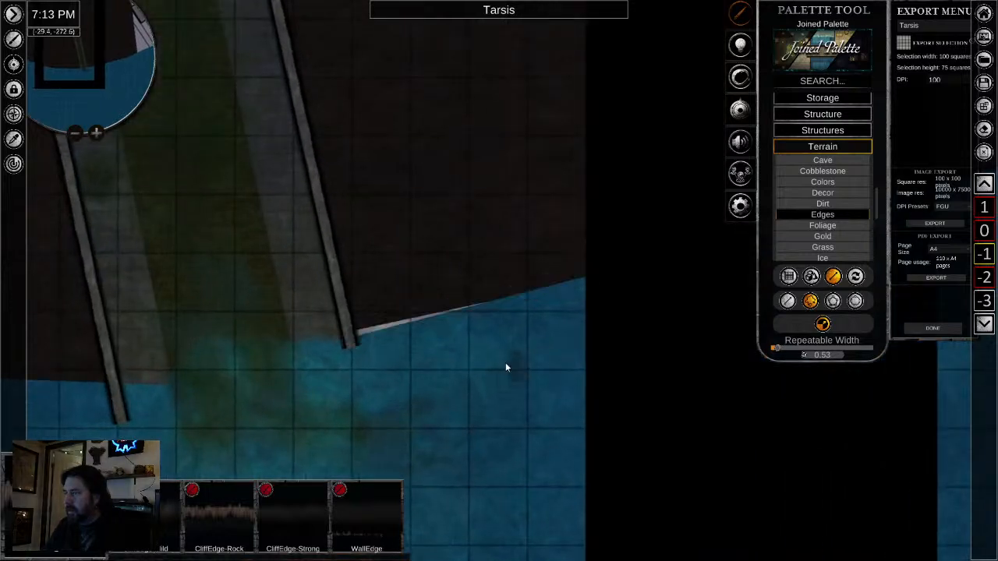
pyautogui.rightClick(448, 335)
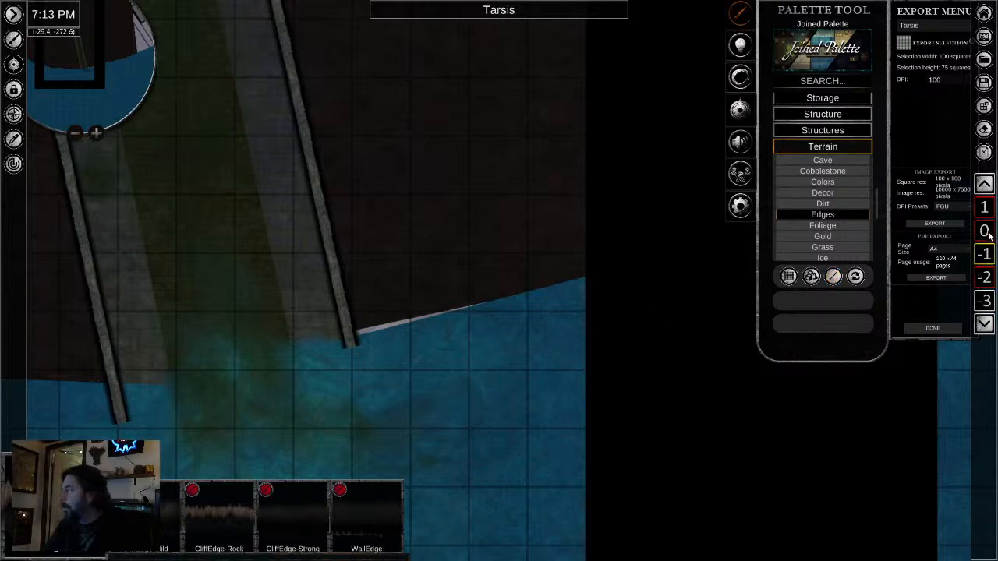
# - Sample the rocky shoreline edge on level 0 with the eyedropper and set up its freeform placement on level -1 with repeatable width 0.53
pyautogui.press('pageup')
pyautogui.scroll(2, 405, 367)
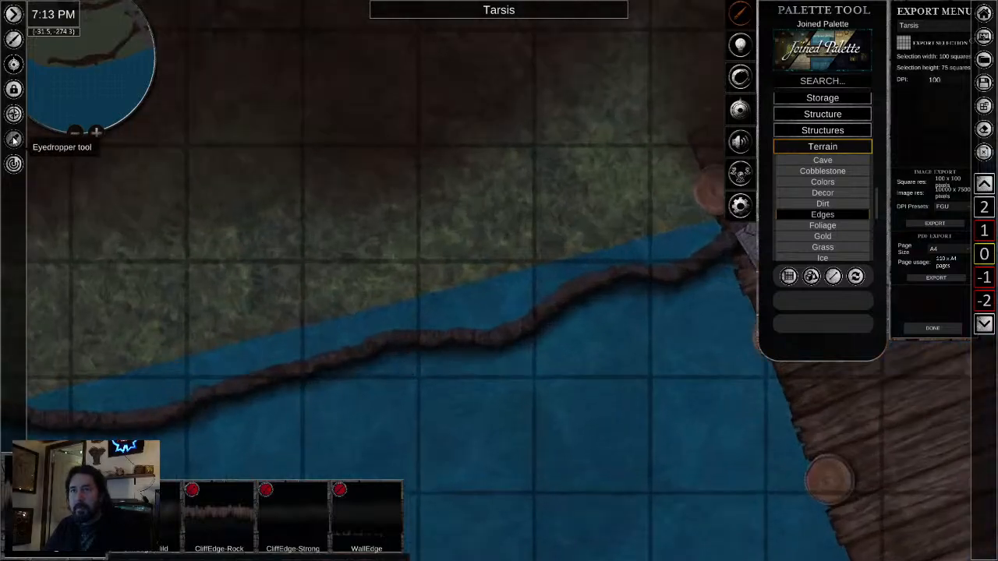
pyautogui.click(13, 139)
pyautogui.click(431, 336)
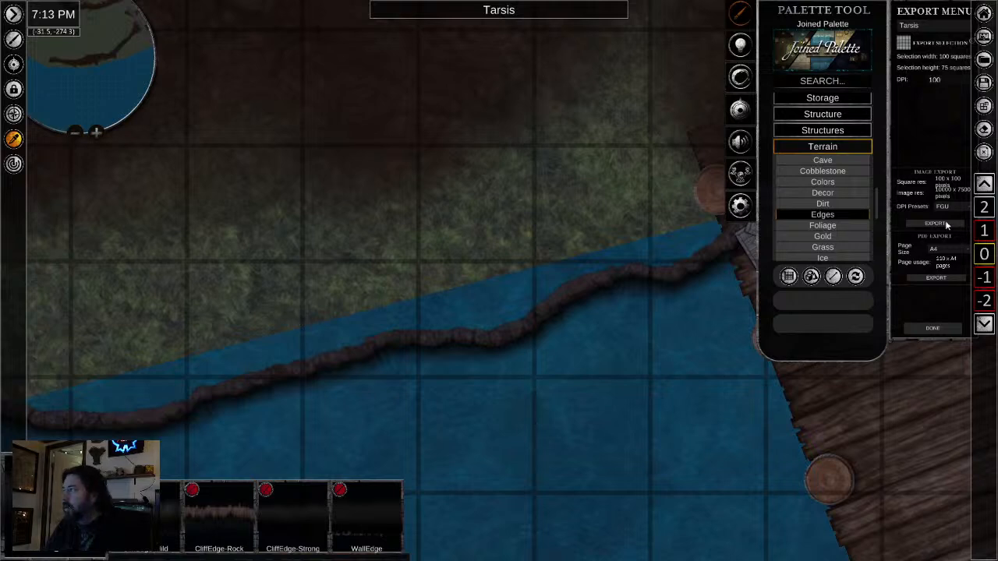
pyautogui.click(984, 277)
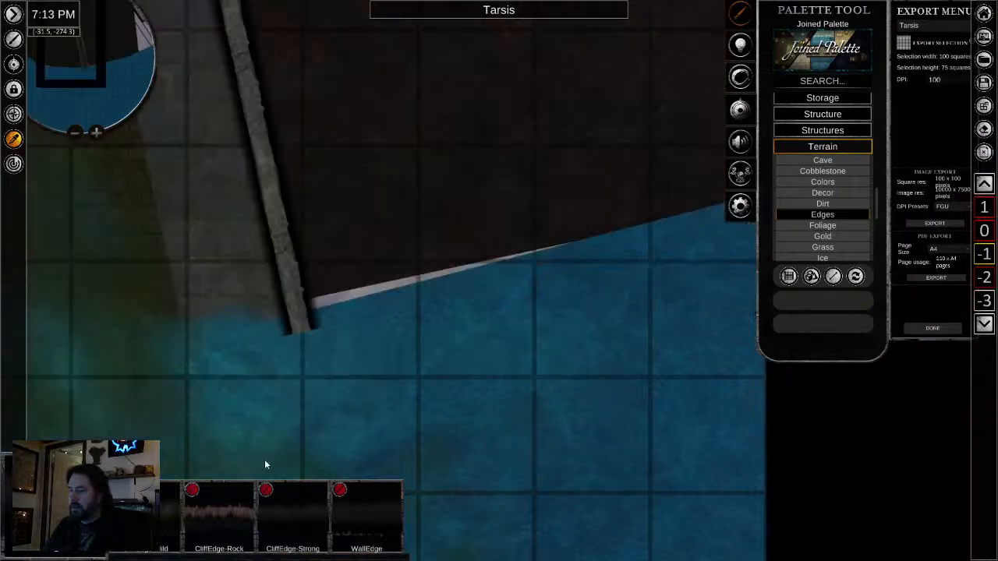
pyautogui.click(789, 277)
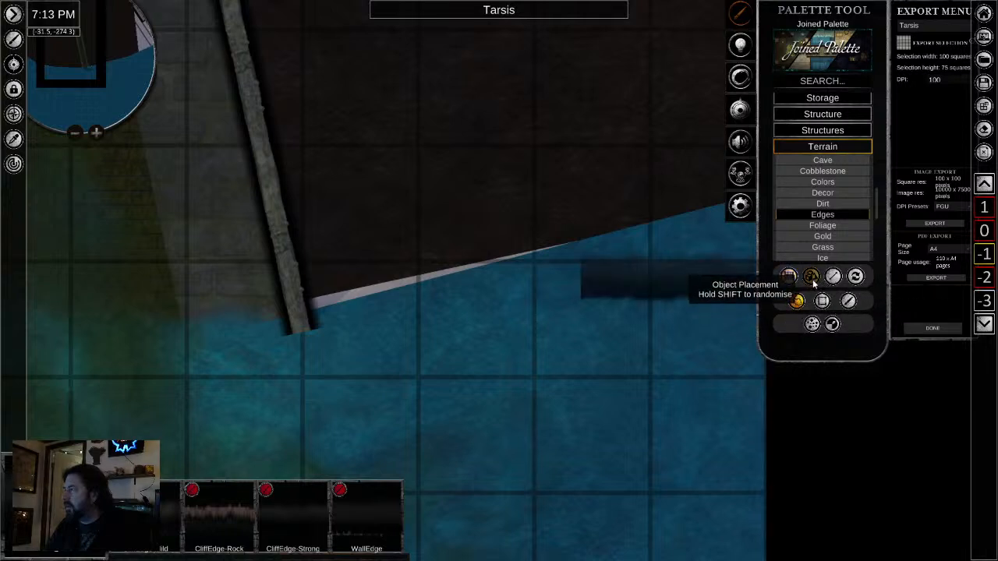
pyautogui.click(809, 277)
pyautogui.click(833, 276)
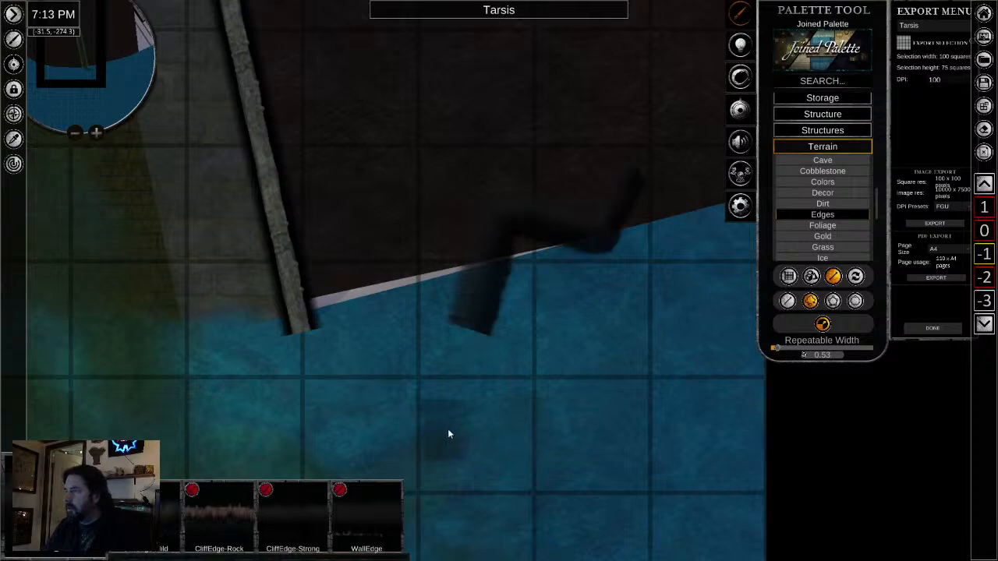
# - Try a freeform rocky edge stroke along the shore from the map's right border to the tunnel's right wall and undo it
pyautogui.scroll(-2, 554, 218)
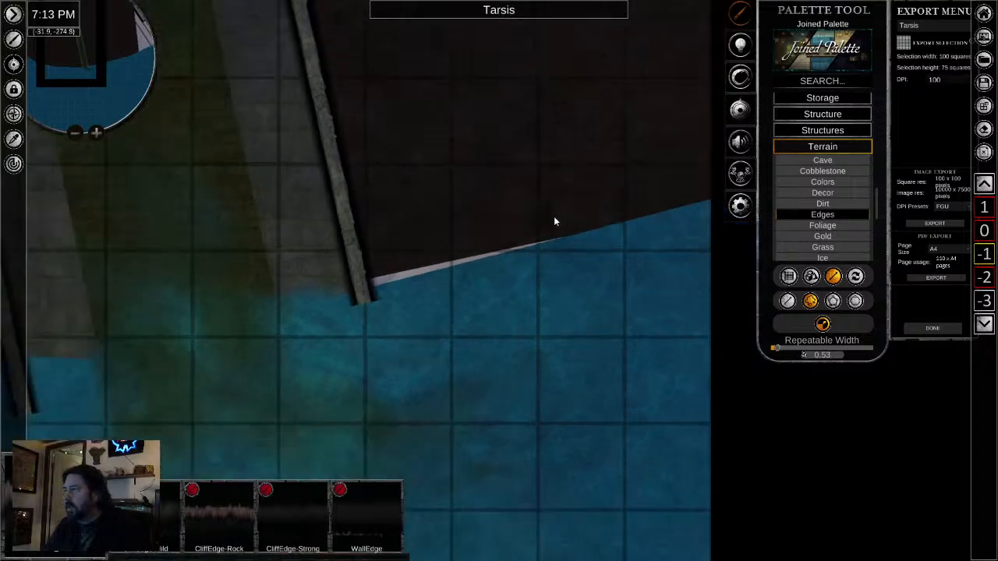
pyautogui.scroll(-1, 624, 217)
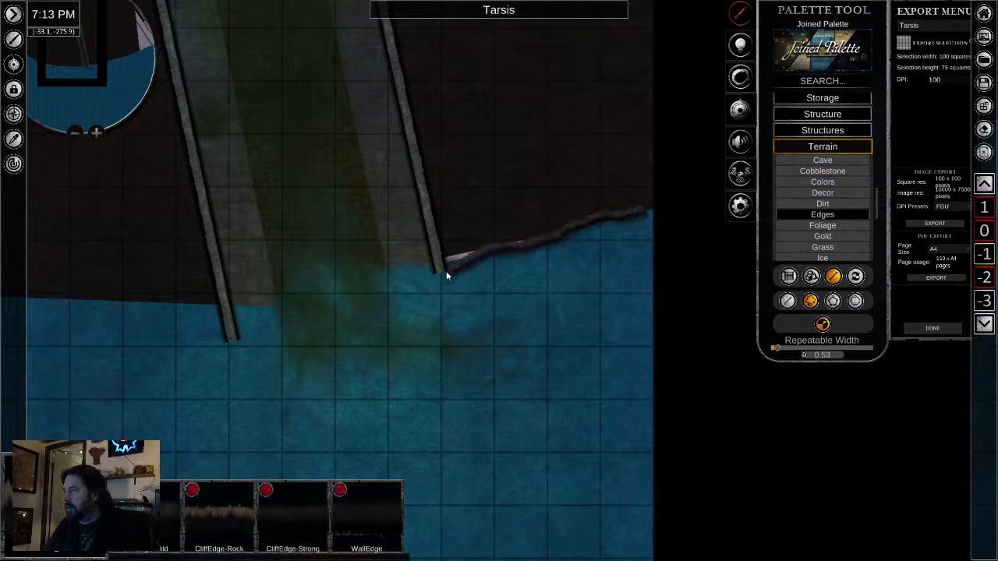
pyautogui.click(421, 271)
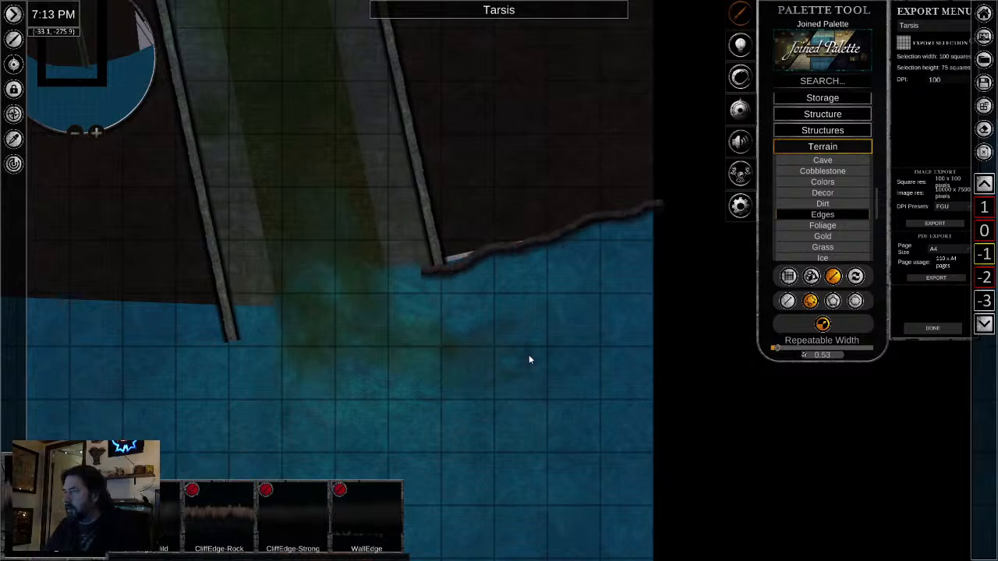
pyautogui.scroll(3, 532, 301)
pyautogui.hotkey('ctrl', 'z')
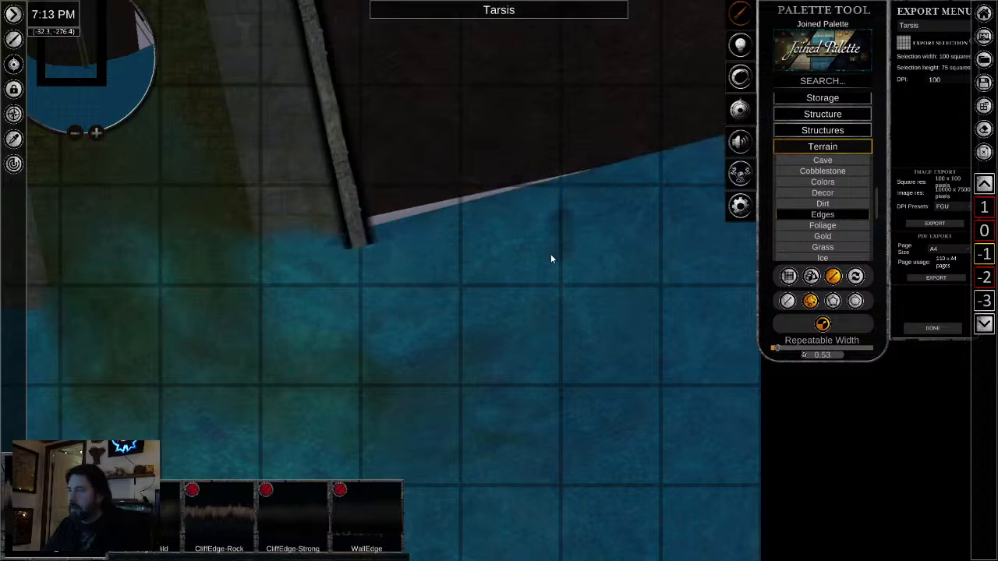
# - Draw a wavy rocky edge along the shore from the map's right border to the end of the tunnel's right wall
pyautogui.scroll(-4, 577, 244)
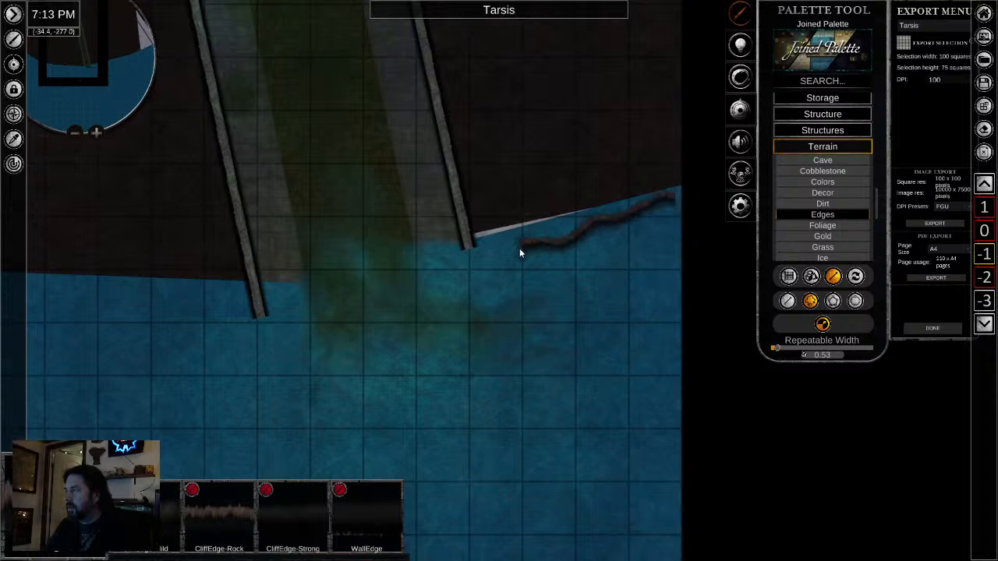
pyautogui.doubleClick(467, 242)
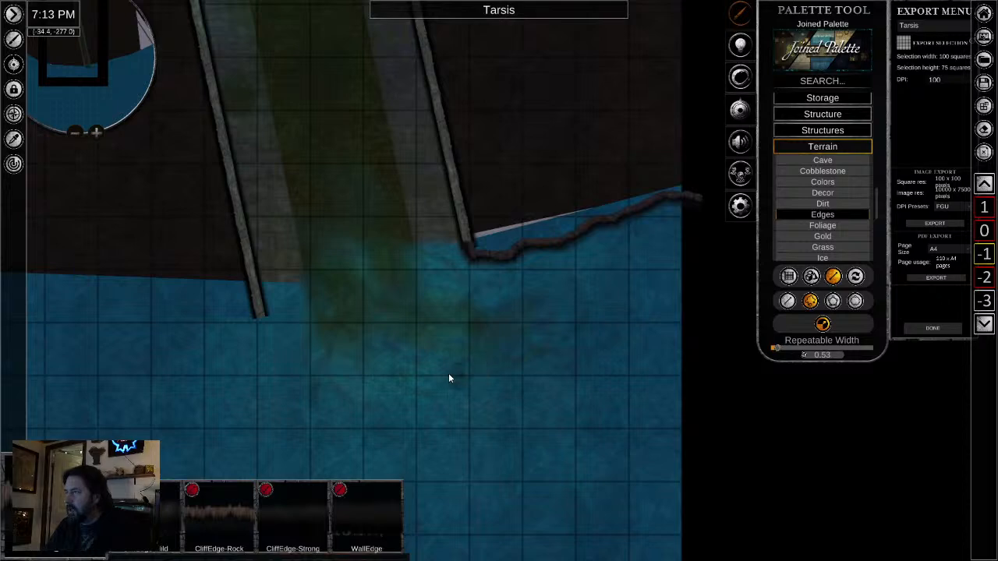
pyautogui.scroll(-3, 345, 316)
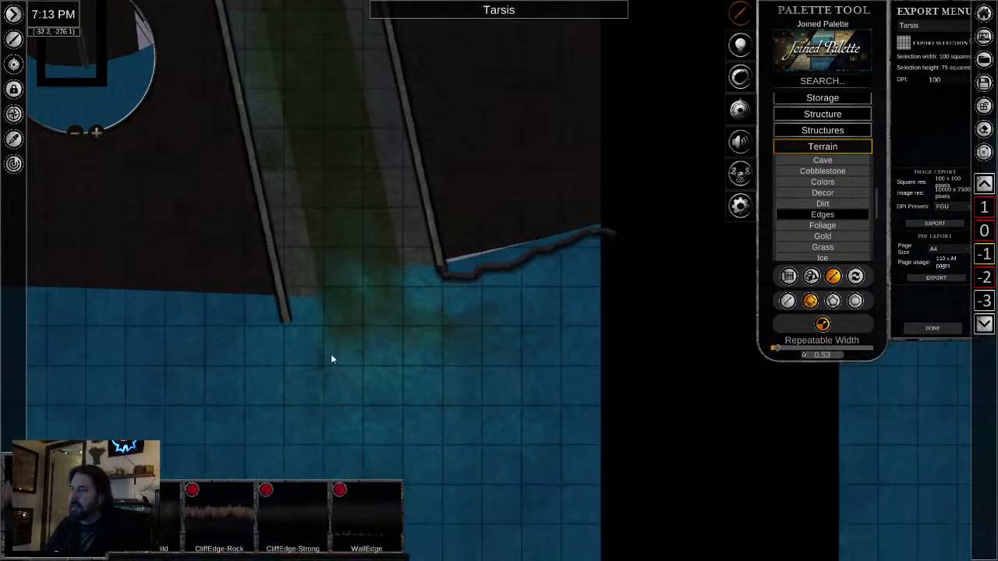
# - Try a freeform rocky edge stroke westward along the shore from the end of the tunnel's left wall
pyautogui.moveTo(330, 353); pyautogui.dragTo(673, 310)
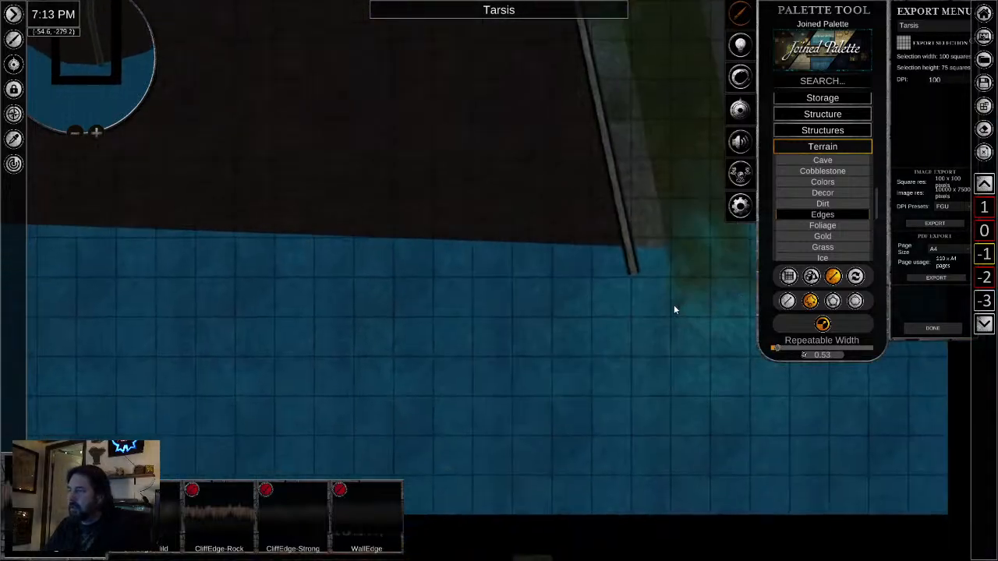
pyautogui.click(634, 276)
pyautogui.moveTo(528, 279)
pyautogui.mouseDown()
pyautogui.moveTo(424, 264)
pyautogui.moveTo(353, 293)
pyautogui.moveTo(313, 290)
pyautogui.moveTo(231, 309)
pyautogui.moveTo(153, 280)
pyautogui.mouseUp()
pyautogui.scroll(-3, 331, 290)
pyautogui.scroll(-1, 325, 346)
pyautogui.scroll(-3, 328, 339)
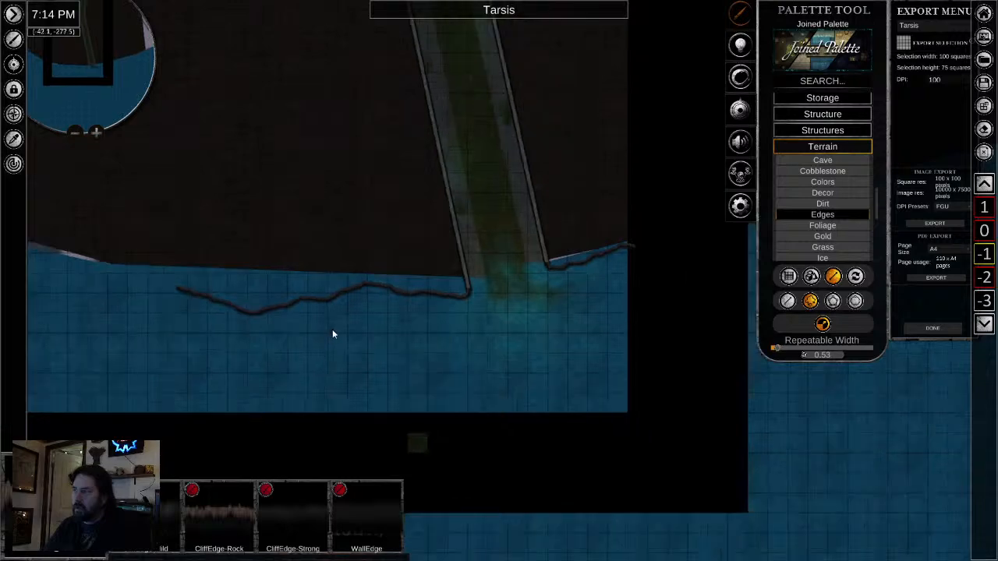
# - Draw the rocky edge close along the shore from the tunnel's left wall past the map's left border and leave placement
pyautogui.scroll(3, 354, 322)
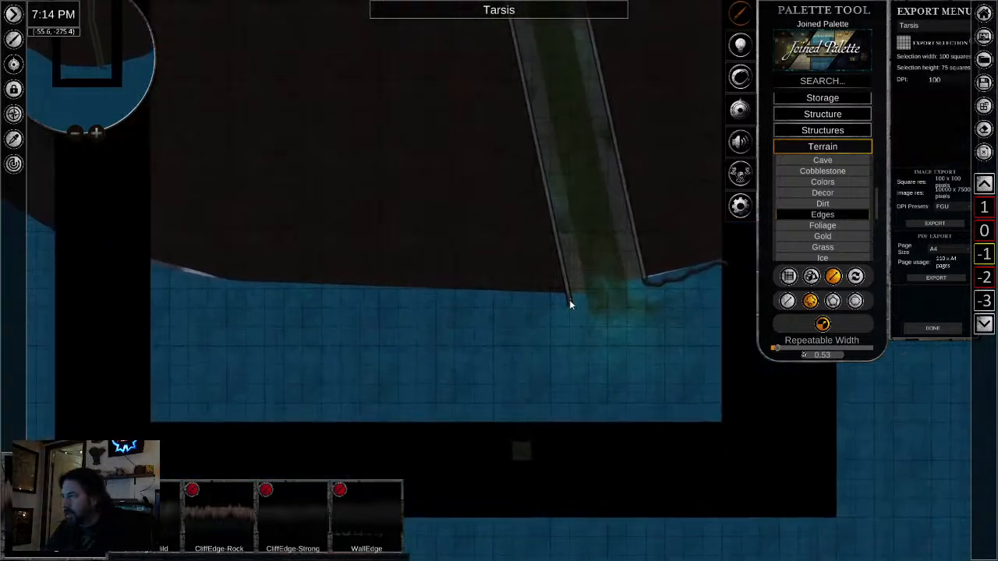
pyautogui.moveTo(570, 301); pyautogui.dragTo(532, 306)
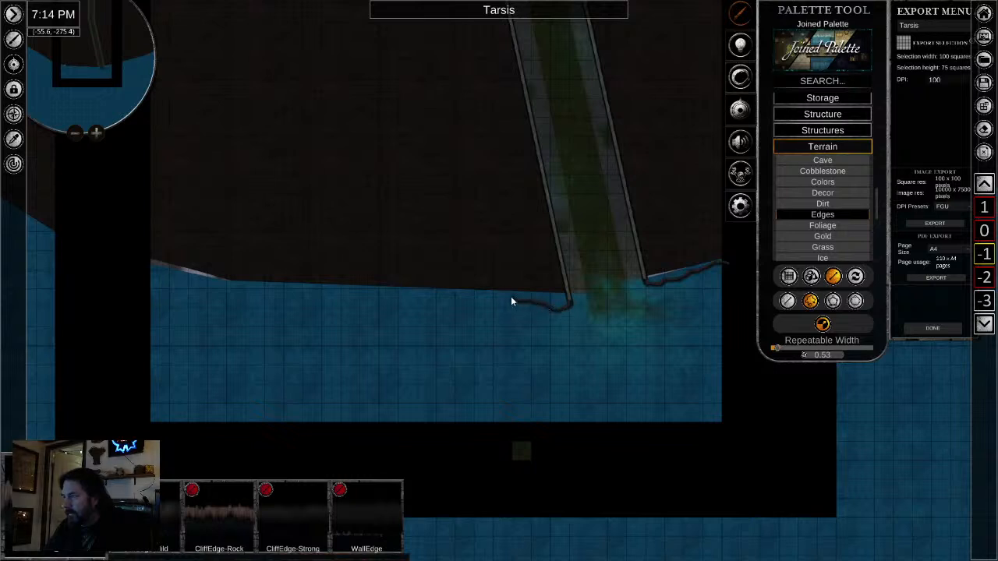
pyautogui.moveTo(442, 296); pyautogui.dragTo(416, 297)
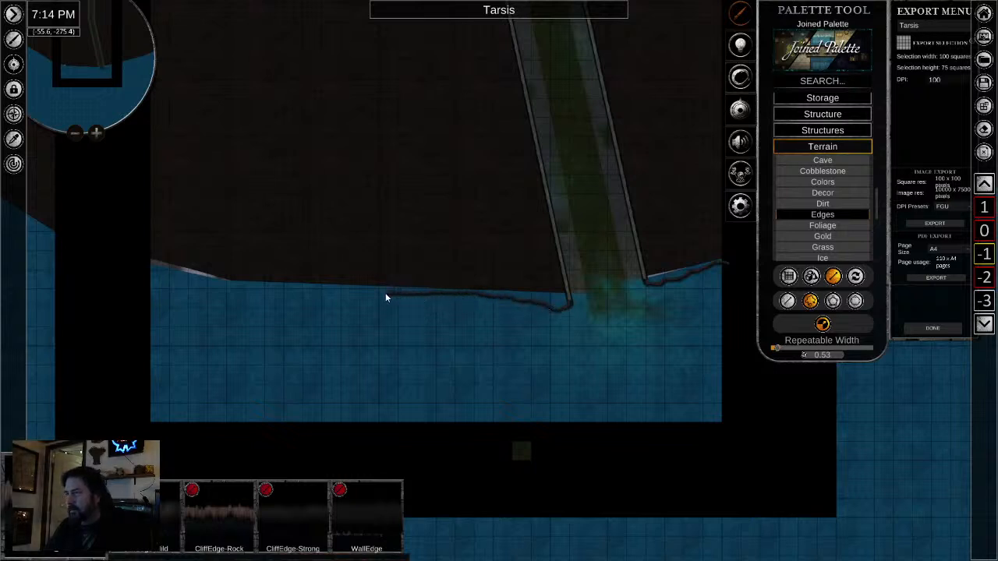
pyautogui.moveTo(333, 293)
pyautogui.mouseDown()
pyautogui.moveTo(229, 288)
pyautogui.moveTo(109, 247)
pyautogui.mouseUp()
pyautogui.scroll(5, 499, 293)
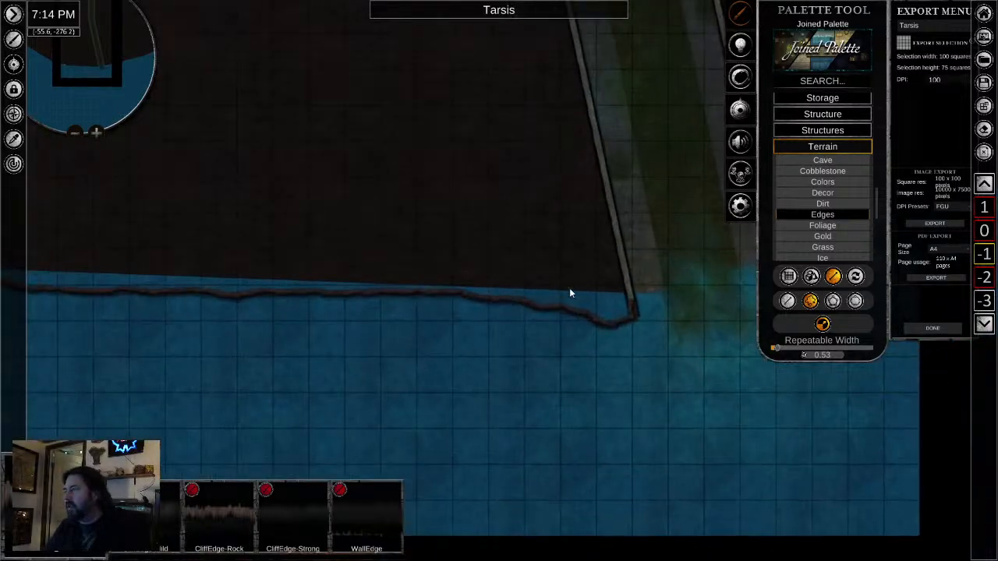
pyautogui.rightClick(632, 325)
# - Sample the dark ground texture and brush it at width 1.00 over the gap between ground and rocky edge right of the tunnel
pyautogui.scroll(-2, 707, 364)
pyautogui.moveTo(708, 362); pyautogui.dragTo(377, 371)
pyautogui.scroll(4, 459, 296)
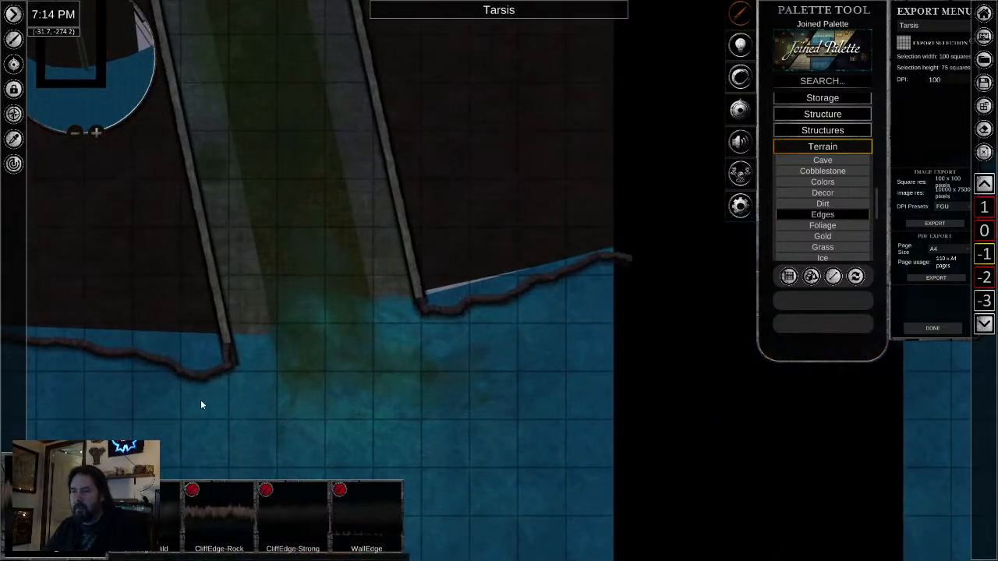
pyautogui.scroll(-3, 227, 382)
pyautogui.scroll(2, 393, 326)
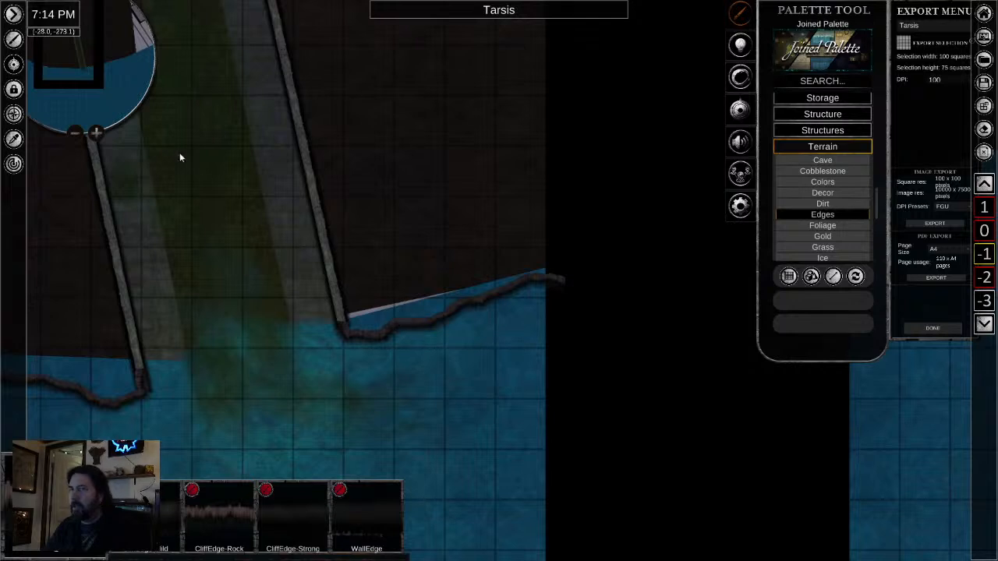
pyautogui.click(15, 142)
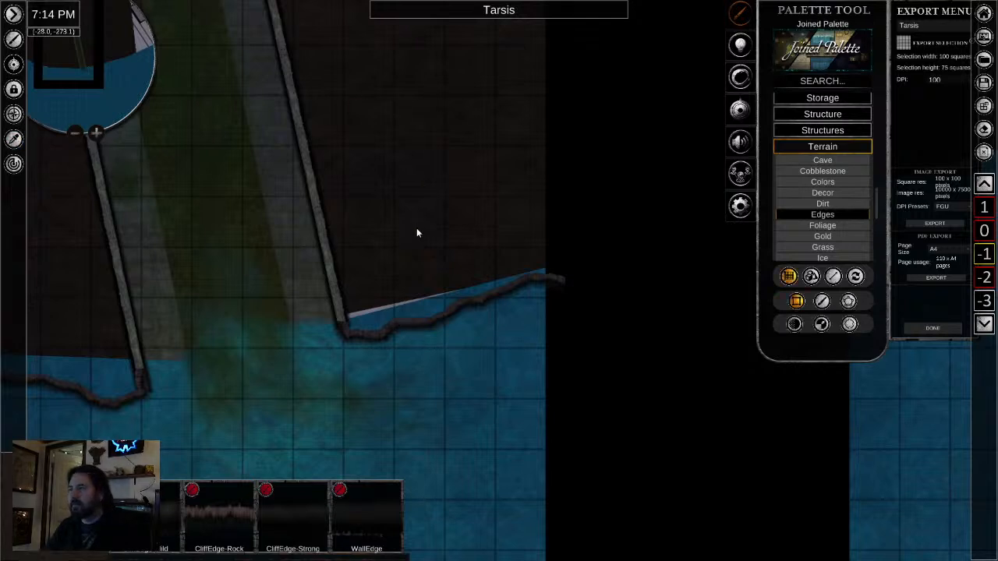
pyautogui.click(821, 302)
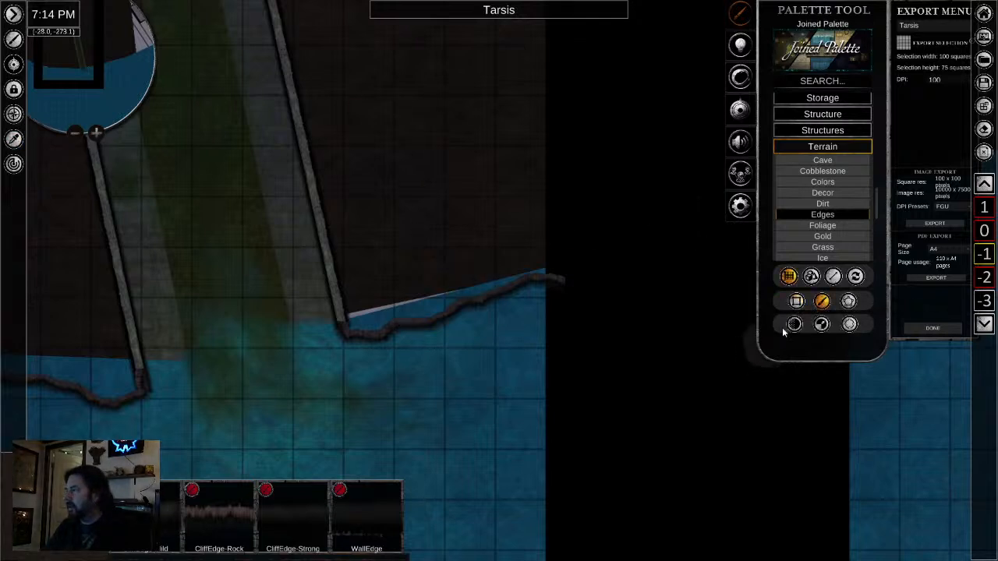
pyautogui.click(821, 324)
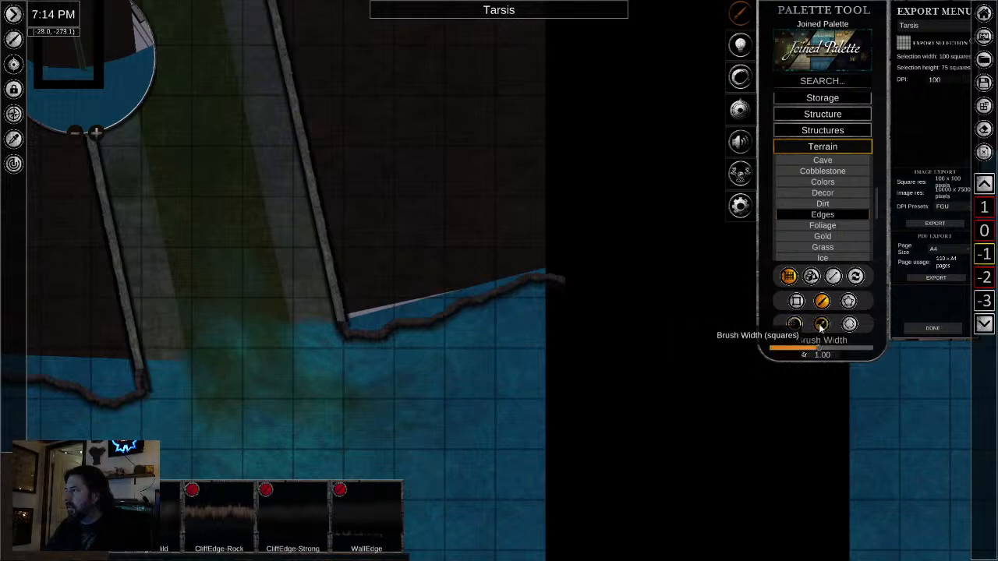
pyautogui.click(364, 315)
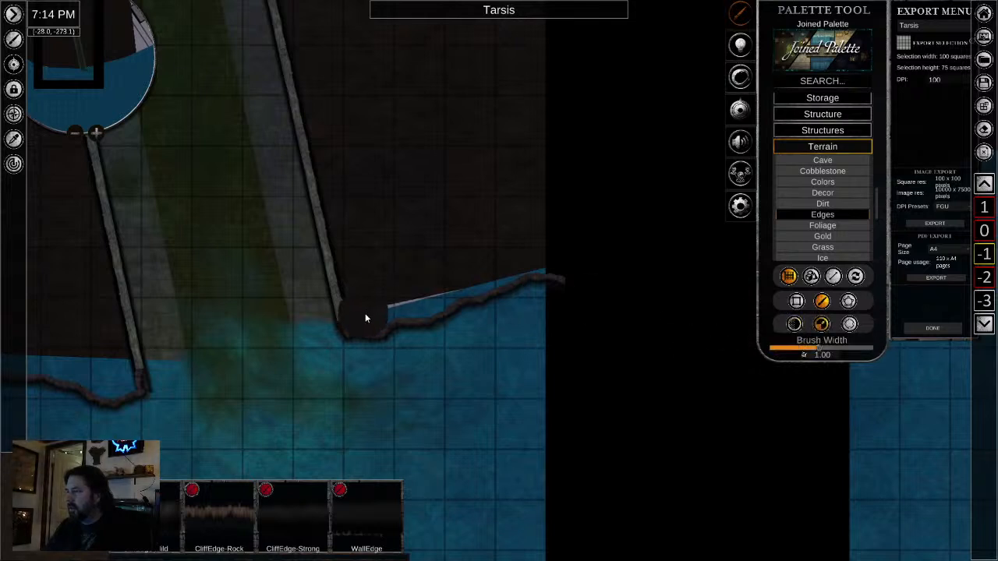
pyautogui.moveTo(400, 310)
pyautogui.mouseDown()
pyautogui.moveTo(451, 285)
pyautogui.moveTo(576, 258)
pyautogui.mouseUp()
# - Brush the dark ground over the water gap behind the rocky edge, from the tunnel's left wall westward along the shore
pyautogui.moveTo(247, 410)
pyautogui.mouseDown()
pyautogui.moveTo(623, 343)
pyautogui.moveTo(781, 292)
pyautogui.mouseUp()
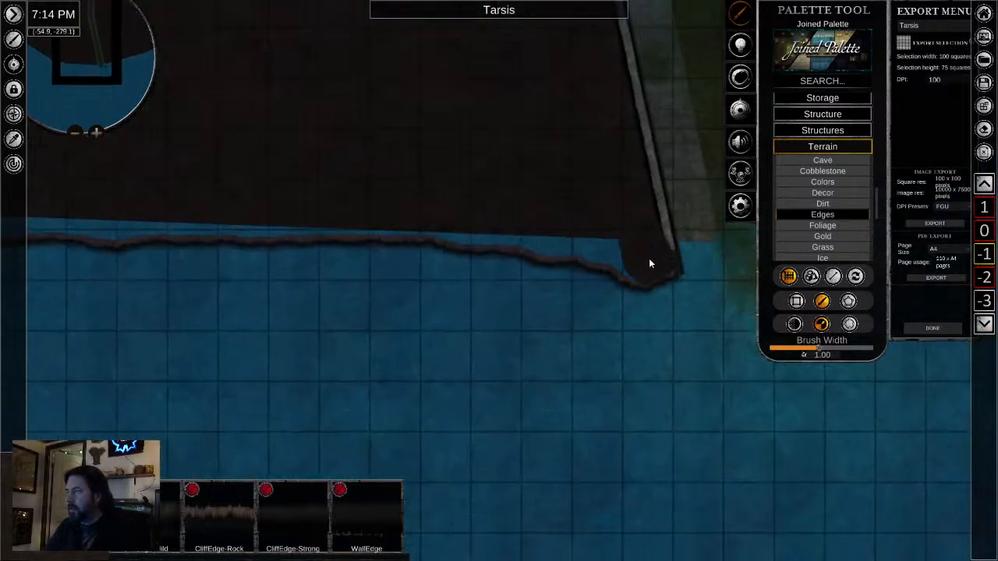
pyautogui.moveTo(648, 264); pyautogui.dragTo(540, 239)
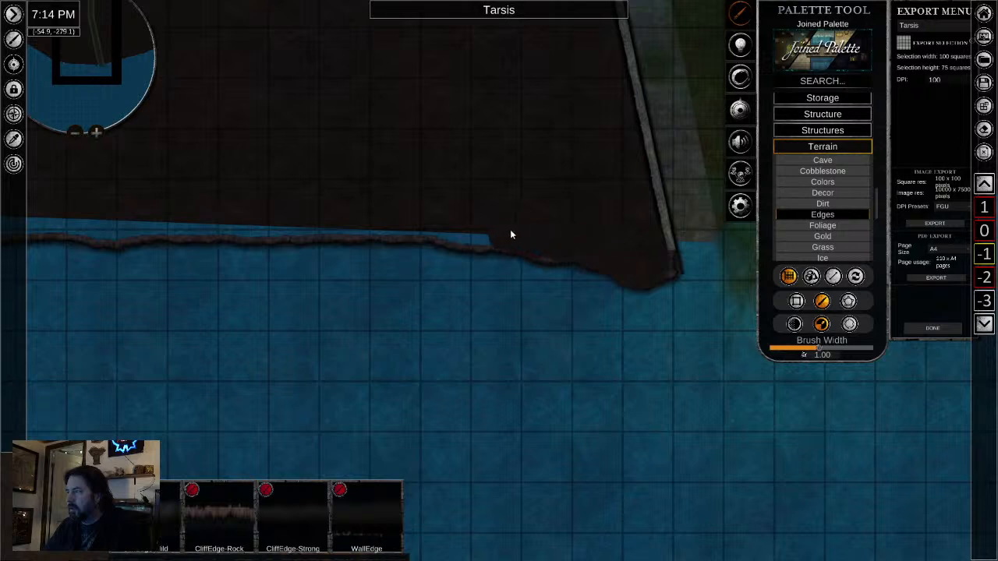
pyautogui.moveTo(428, 222); pyautogui.dragTo(329, 221)
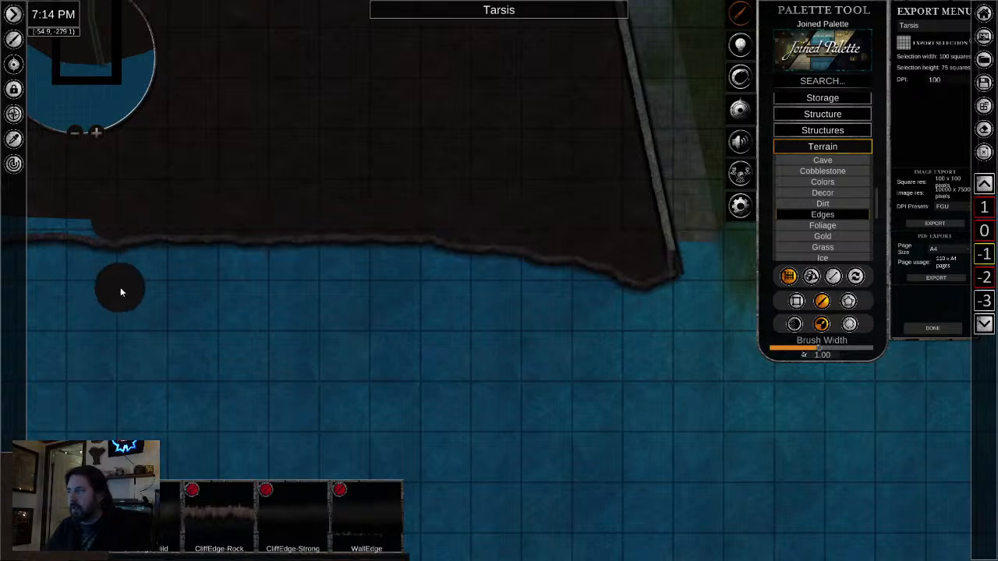
pyautogui.moveTo(122, 289); pyautogui.dragTo(832, 466)
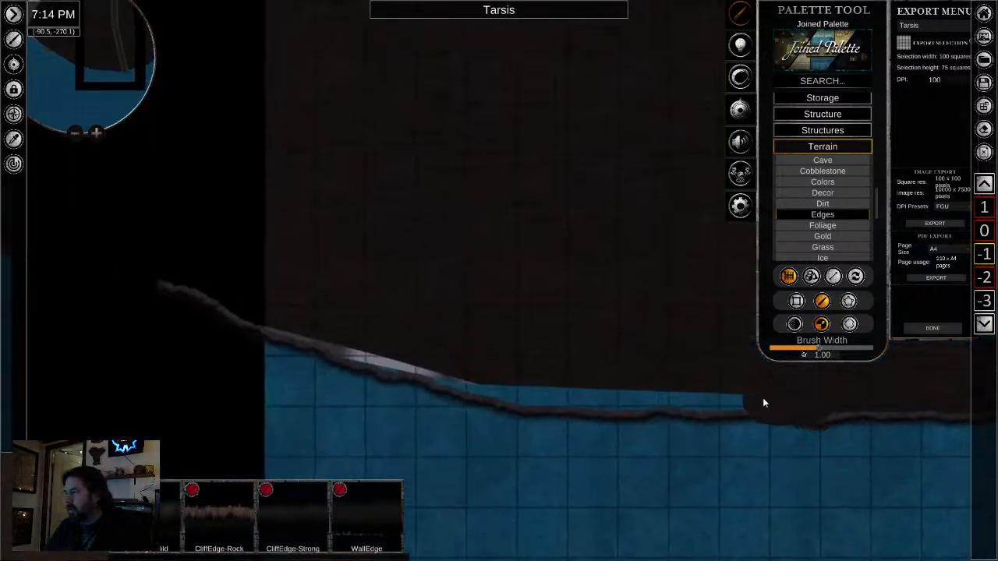
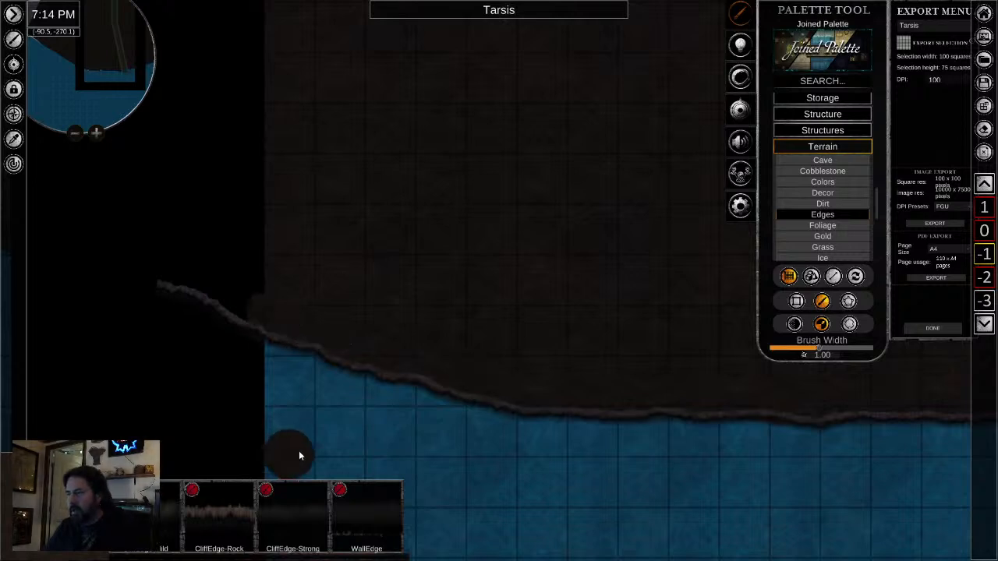
# - Sample the water texture and brush it at width 1.00 over the squared ends of the stone walkways at the outflow
pyautogui.scroll(-5, 628, 441)
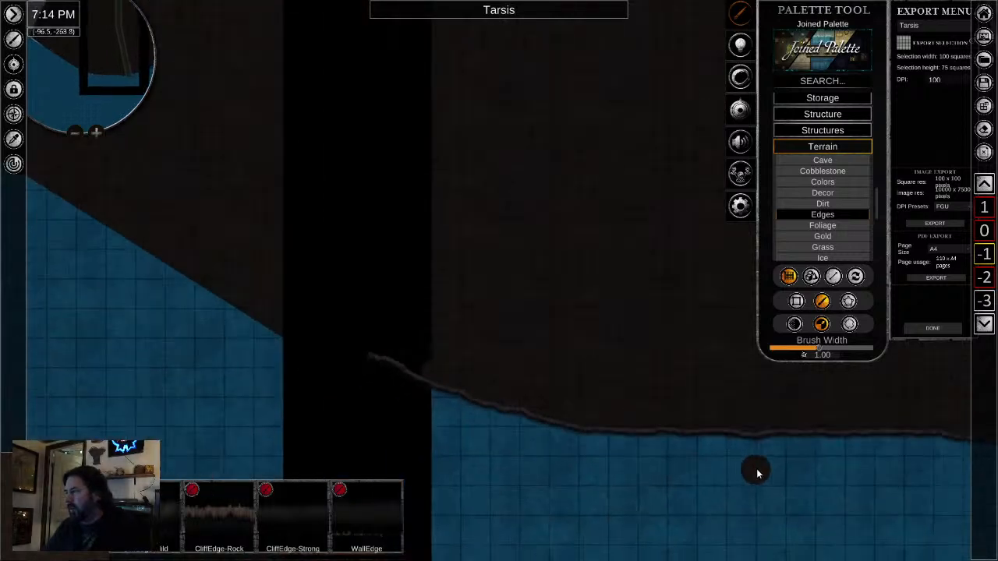
pyautogui.rightClick(758, 473)
pyautogui.moveTo(809, 472); pyautogui.dragTo(83, 246)
pyautogui.scroll(-2, 343, 319)
pyautogui.moveTo(335, 264); pyautogui.dragTo(334, 371)
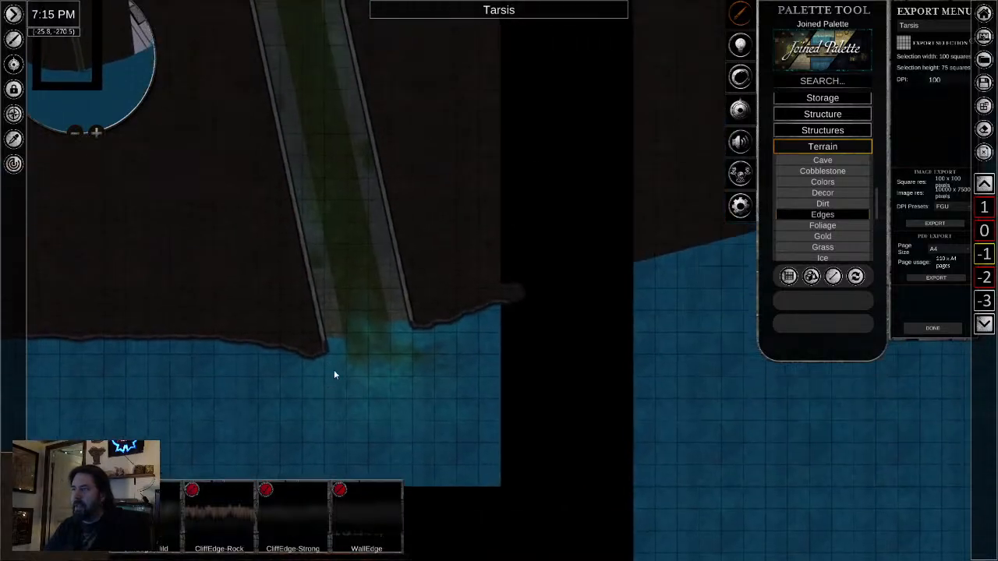
pyautogui.scroll(3, 322, 357)
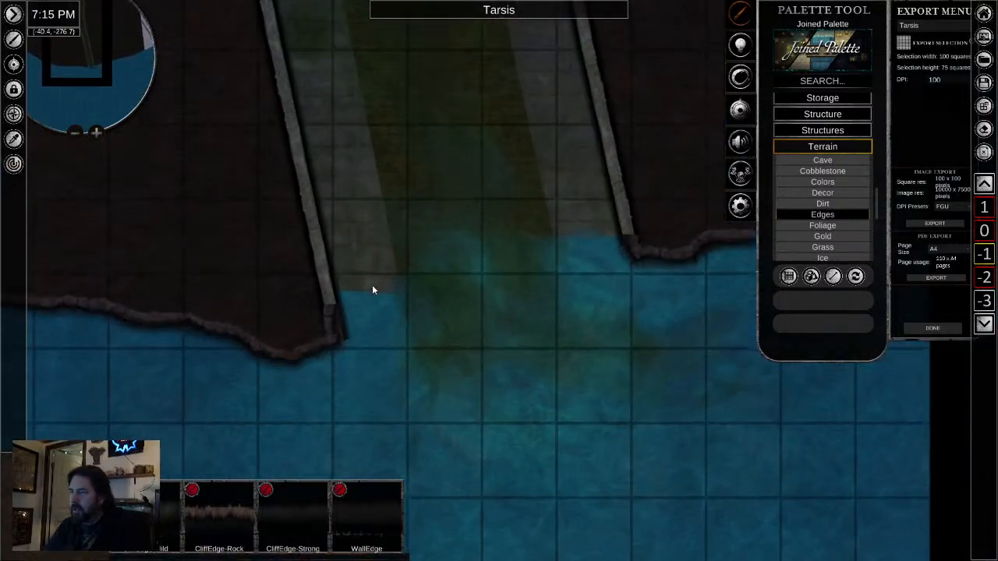
pyautogui.click(13, 139)
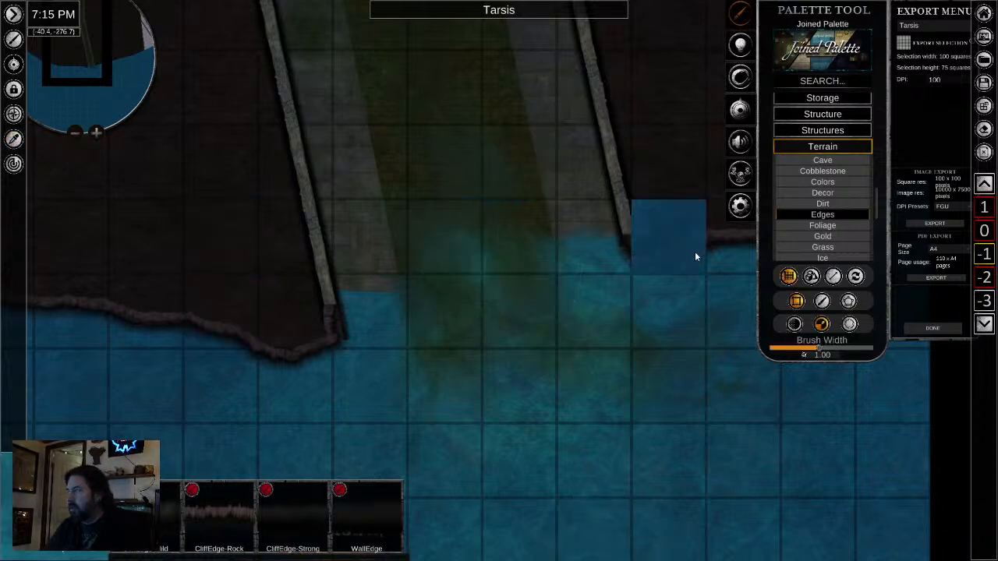
pyautogui.click(822, 301)
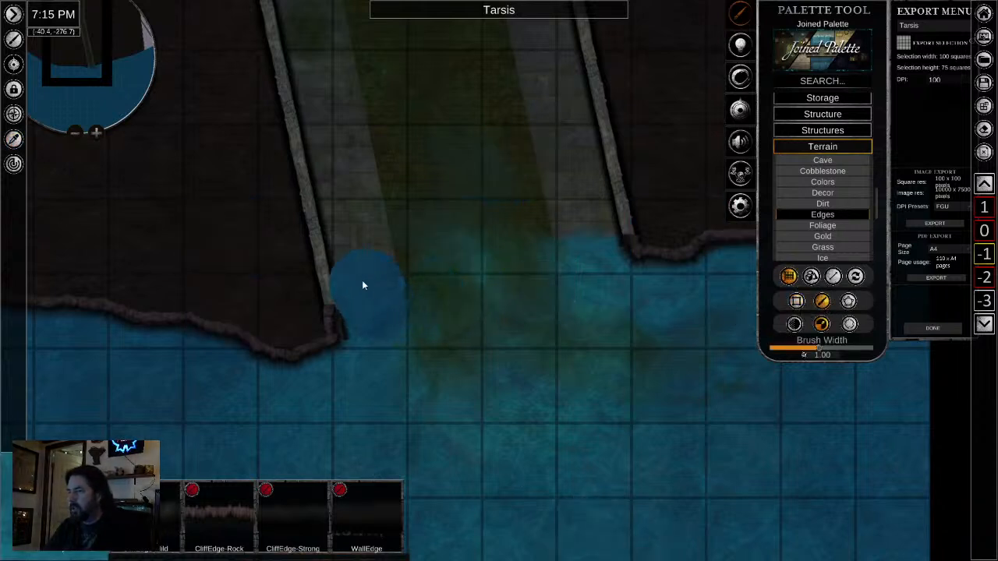
pyautogui.moveTo(598, 338)
pyautogui.mouseDown()
pyautogui.moveTo(594, 245)
pyautogui.moveTo(613, 385)
pyautogui.mouseUp()
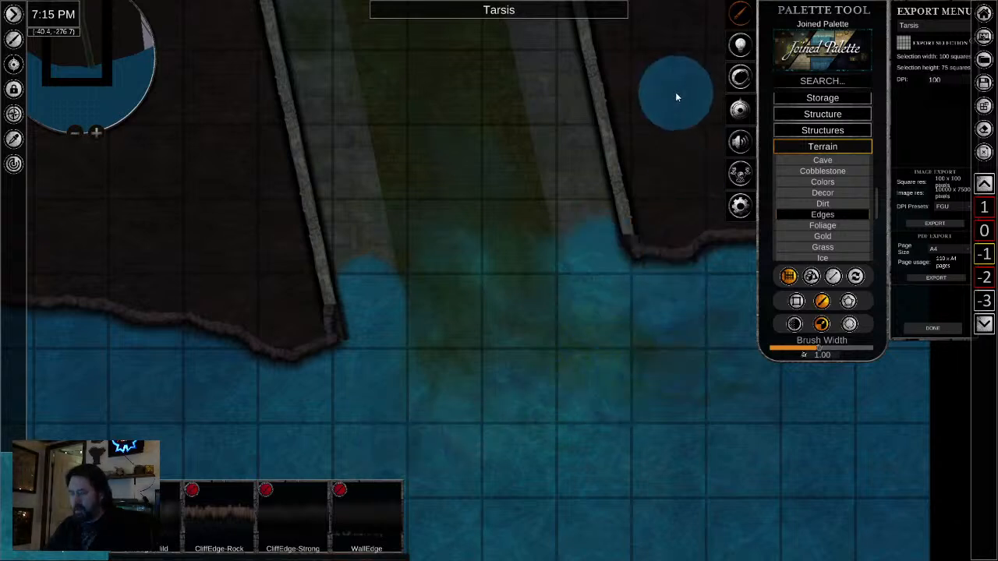
# - Sample the dark ground texture and set up a freeform brush of width 0.33 at the end of the tunnel's right wall
pyautogui.click(13, 139)
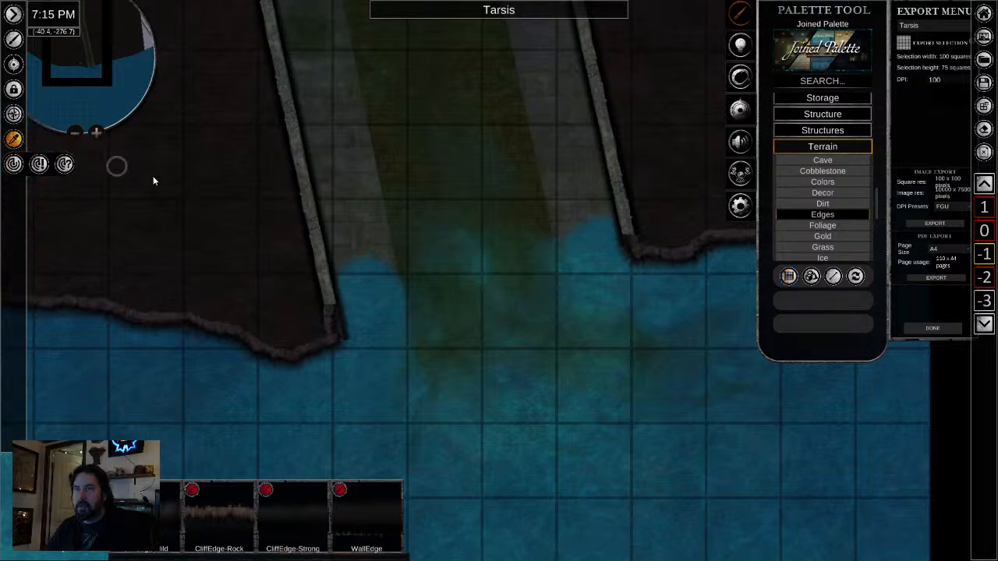
pyautogui.click(184, 189)
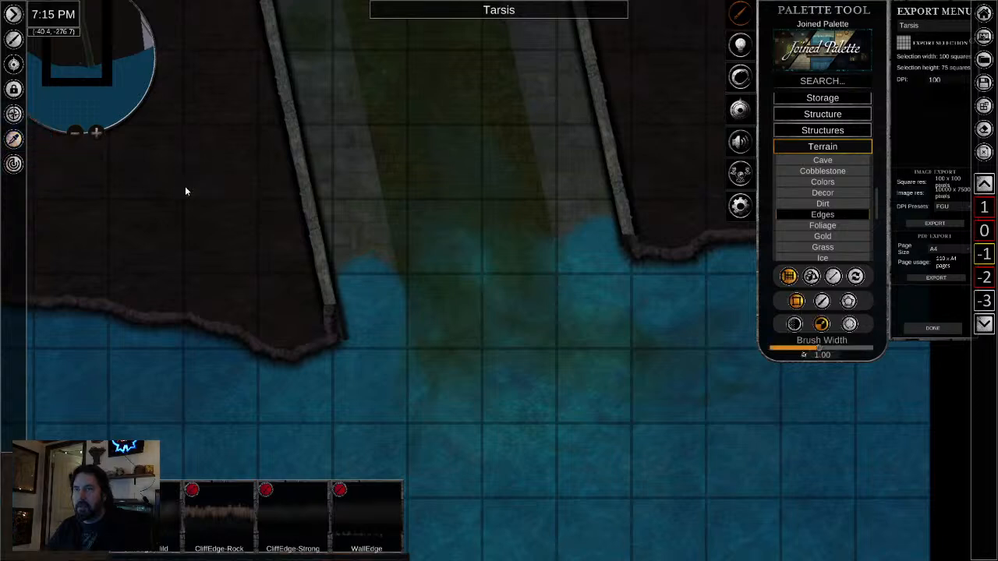
pyautogui.click(821, 301)
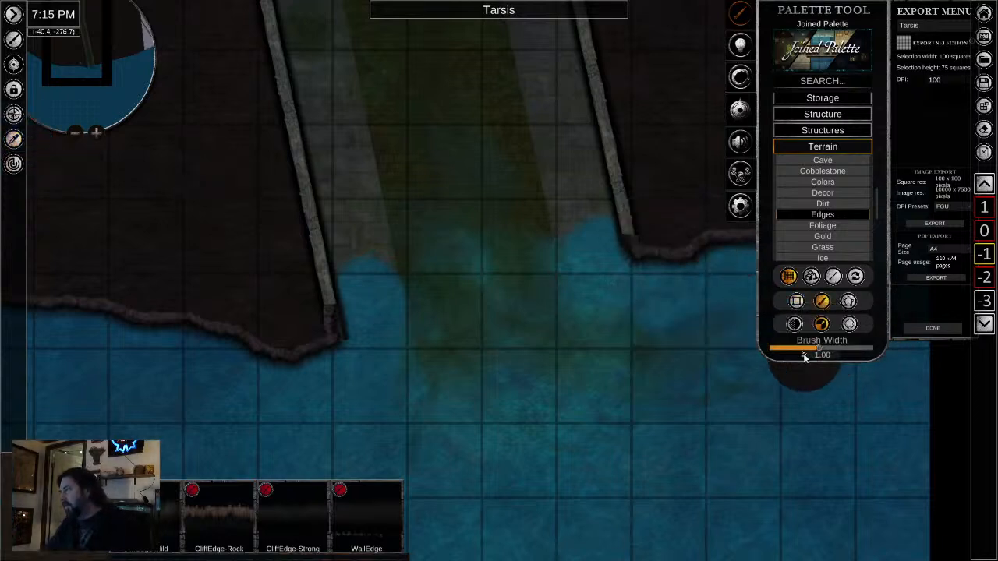
pyautogui.moveTo(821, 349); pyautogui.dragTo(789, 349)
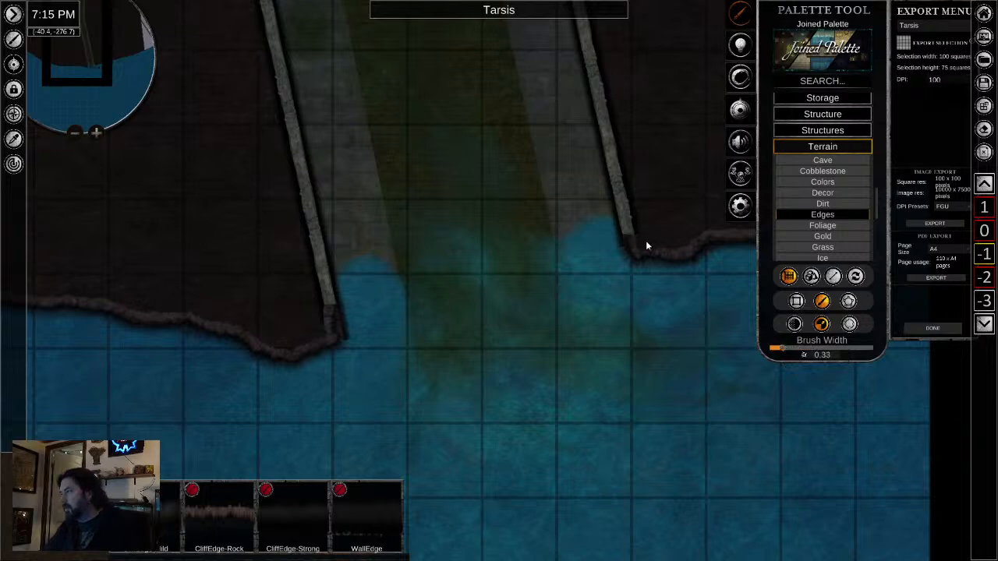
pyautogui.scroll(-5, 529, 450)
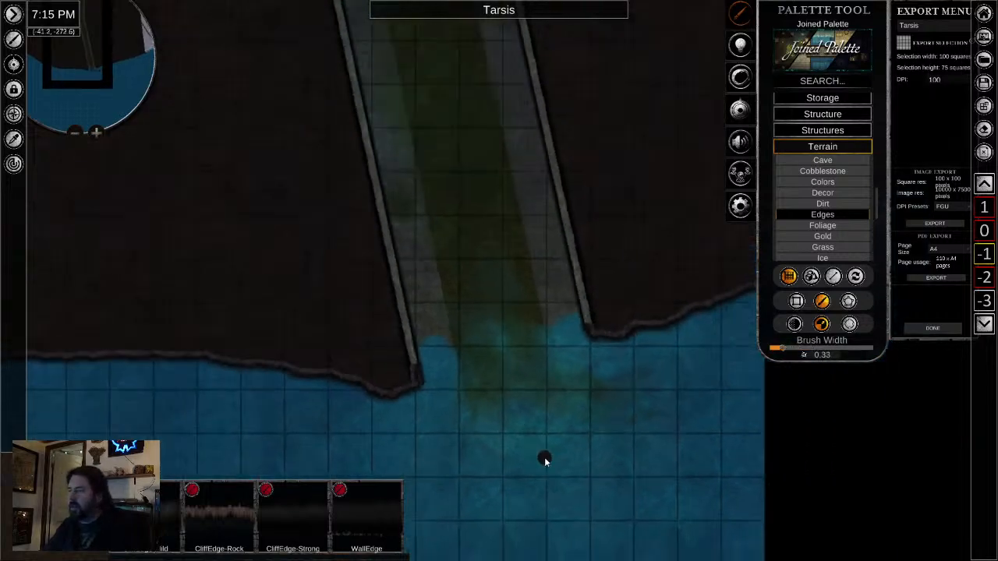
pyautogui.scroll(2, 541, 461)
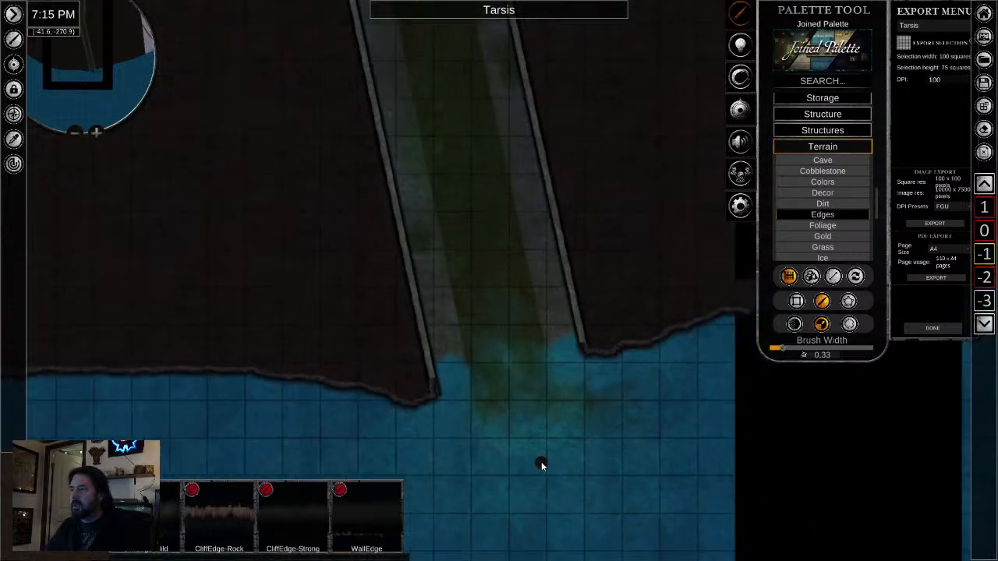
pyautogui.scroll(2, 541, 461)
# - Try to sample the tunnel's stone walkway texture at several spots along the sewer passage
pyautogui.click(14, 139)
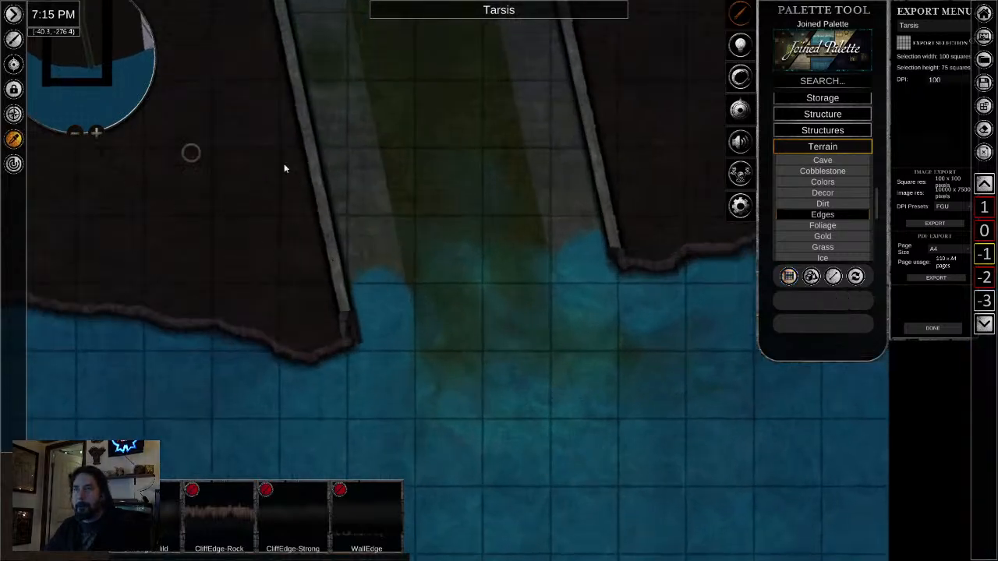
pyautogui.click(359, 173)
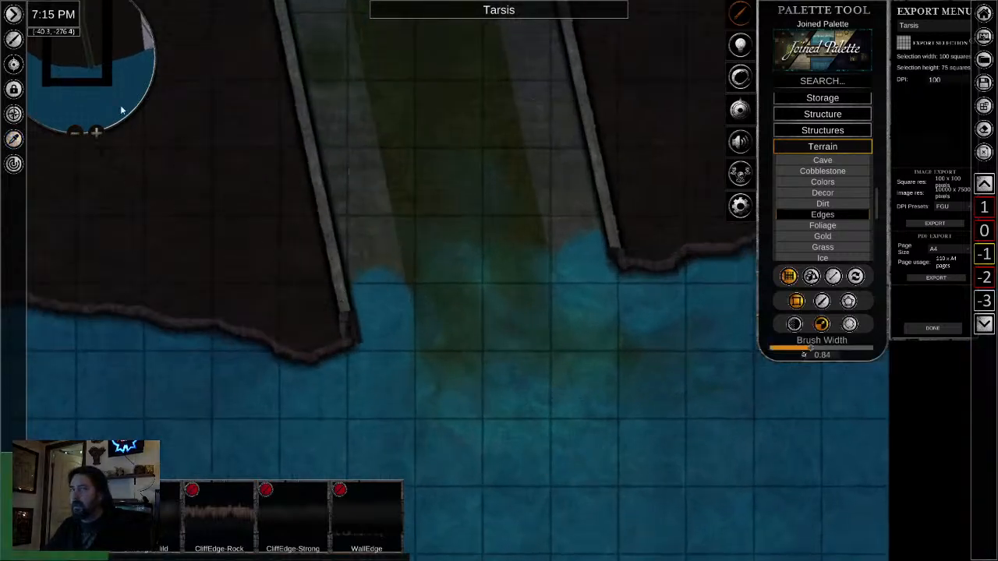
pyautogui.scroll(-1, 535, 253)
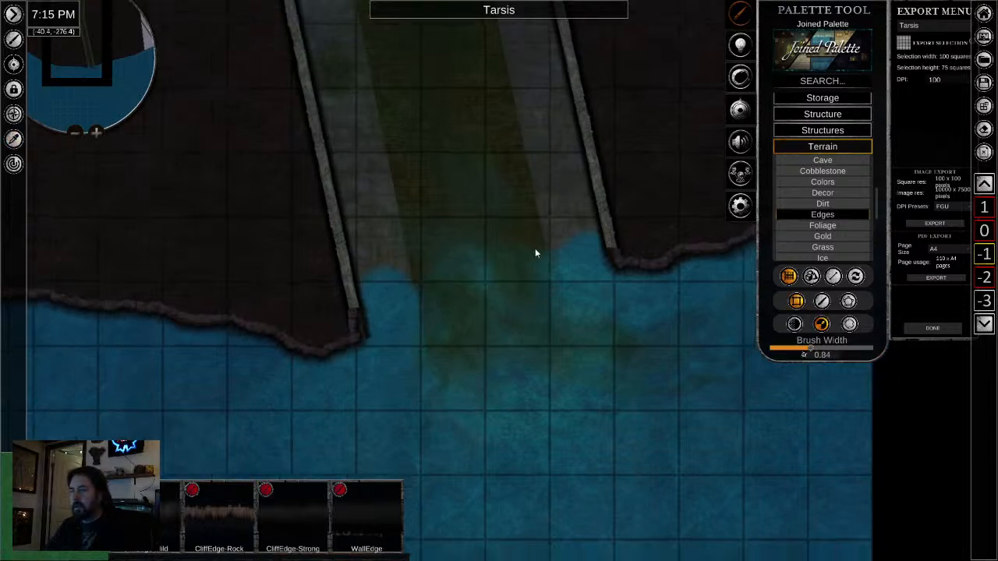
pyautogui.scroll(-2, 535, 253)
pyautogui.moveTo(538, 257); pyautogui.dragTo(583, 545)
pyautogui.click(15, 140)
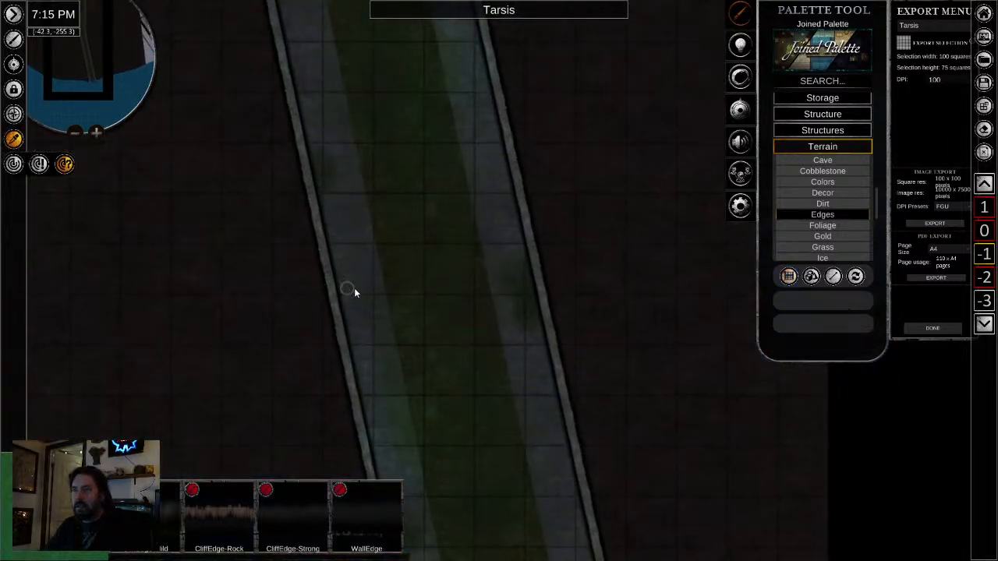
pyautogui.click(355, 278)
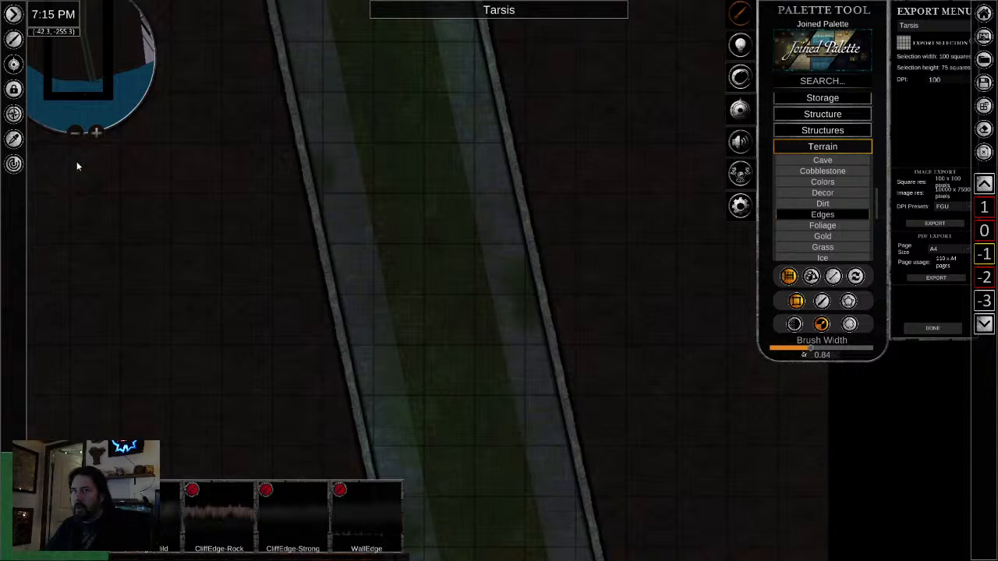
pyautogui.click(15, 142)
pyautogui.click(348, 251)
pyautogui.moveTo(349, 187); pyautogui.dragTo(393, 549)
pyautogui.moveTo(148, 177); pyautogui.dragTo(152, 170)
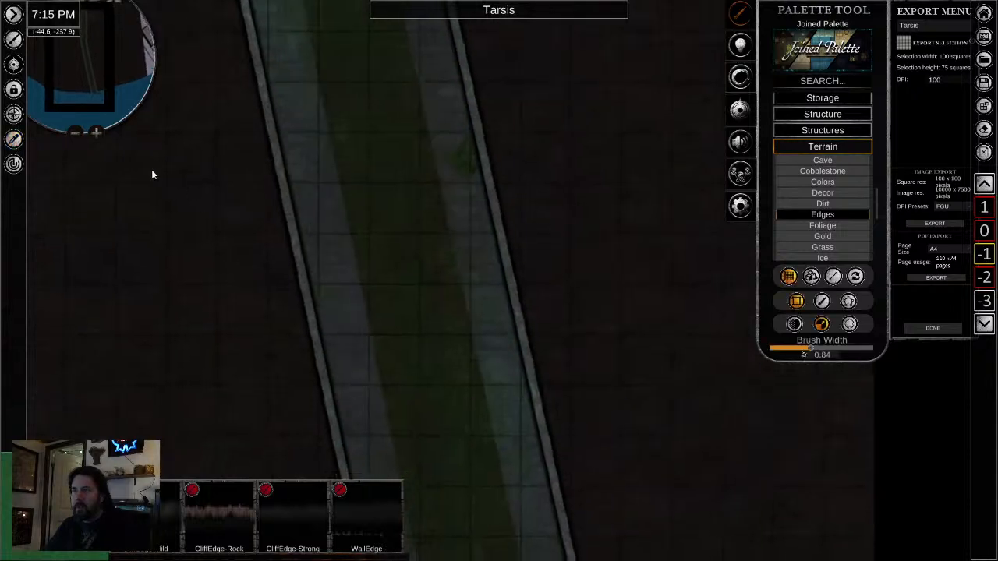
pyautogui.click(14, 140)
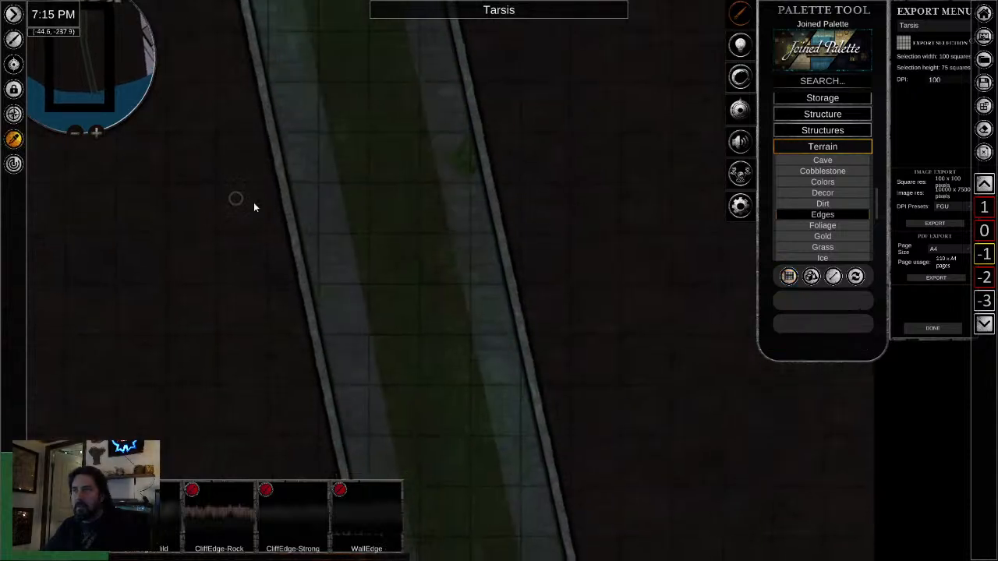
pyautogui.click(298, 202)
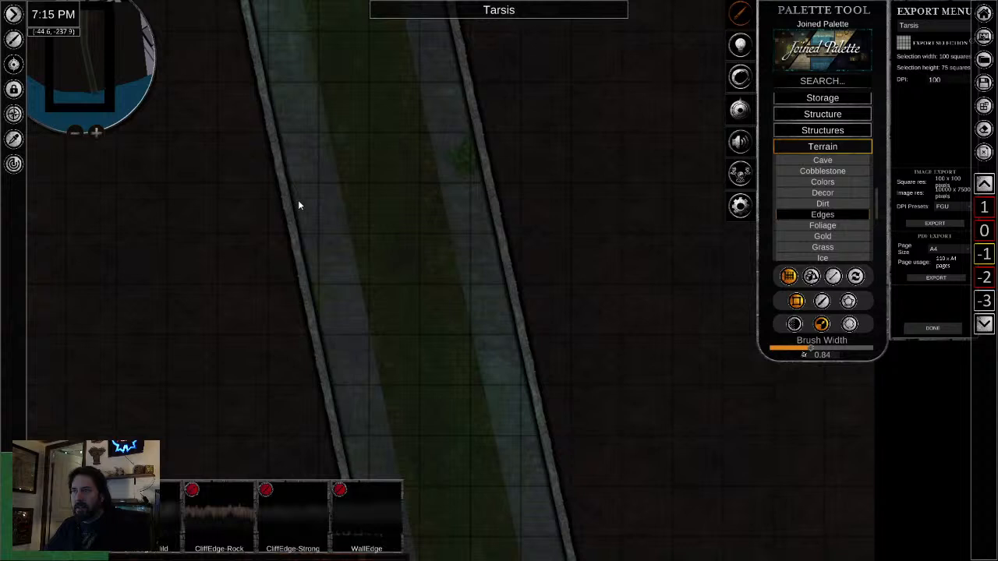
# - Search the palette for "sewer" and browse the image-only results for a matching floor texture
pyautogui.click(825, 83)
pyautogui.write('sewr')
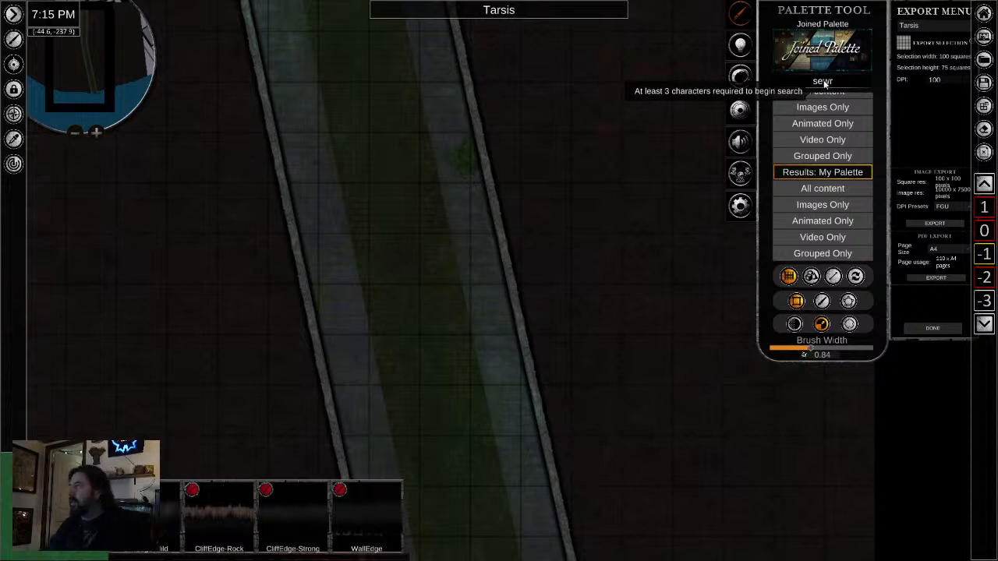
pyautogui.press('BackSpace')
pyautogui.write('er')
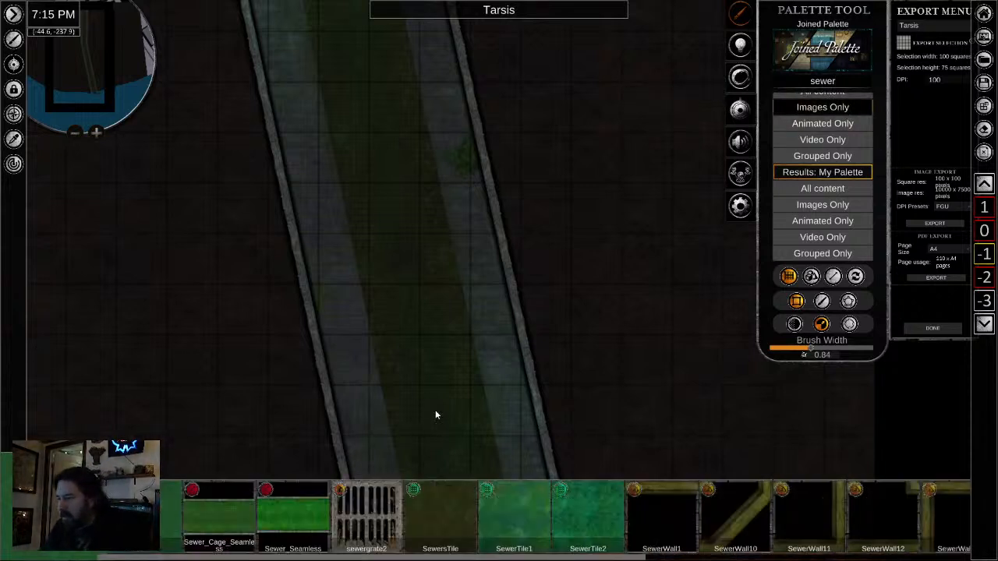
pyautogui.scroll(-6, 646, 533)
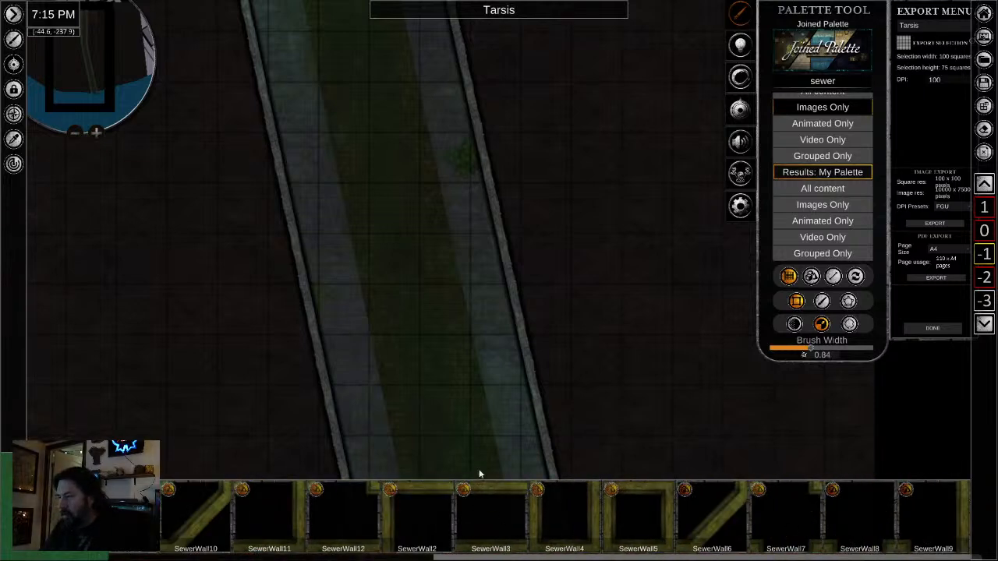
# - Sample the grey stone walkway texture at the tunnel's north end, beside its right wall
pyautogui.scroll(-2, 420, 376)
pyautogui.moveTo(349, 74); pyautogui.dragTo(352, 339)
pyautogui.moveTo(356, 39); pyautogui.dragTo(348, 340)
pyautogui.scroll(4, 273, 266)
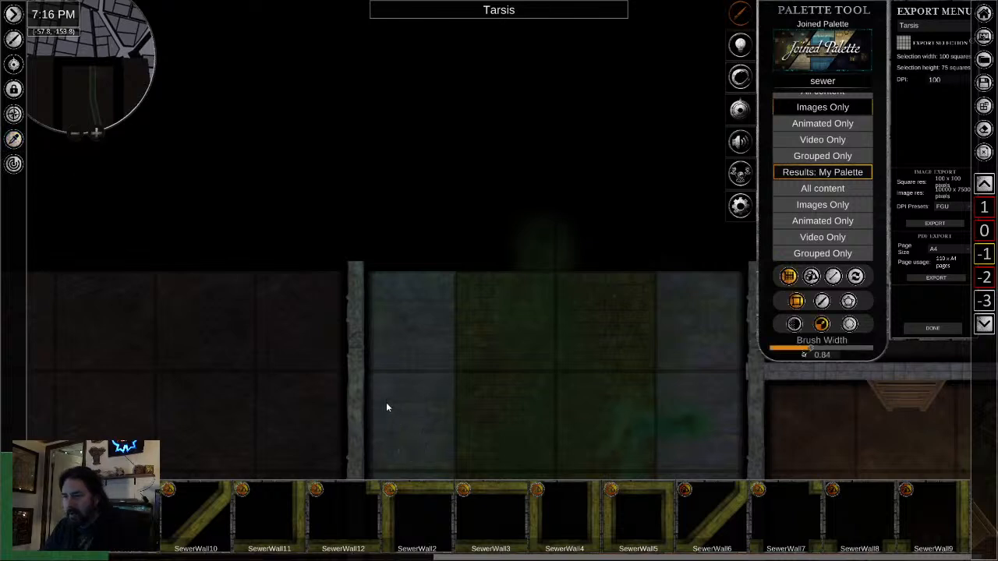
pyautogui.click(13, 139)
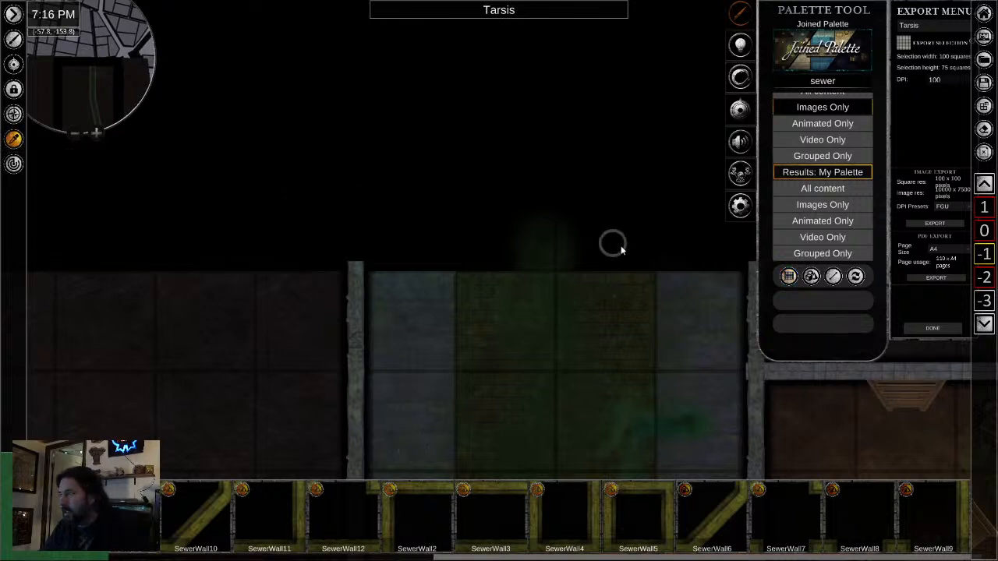
pyautogui.click(722, 304)
# - Brush the grey stone freeform at transparency 0.84 over the water at both walkway ends to blend them into the outflow
pyautogui.scroll(-2, 340, 455)
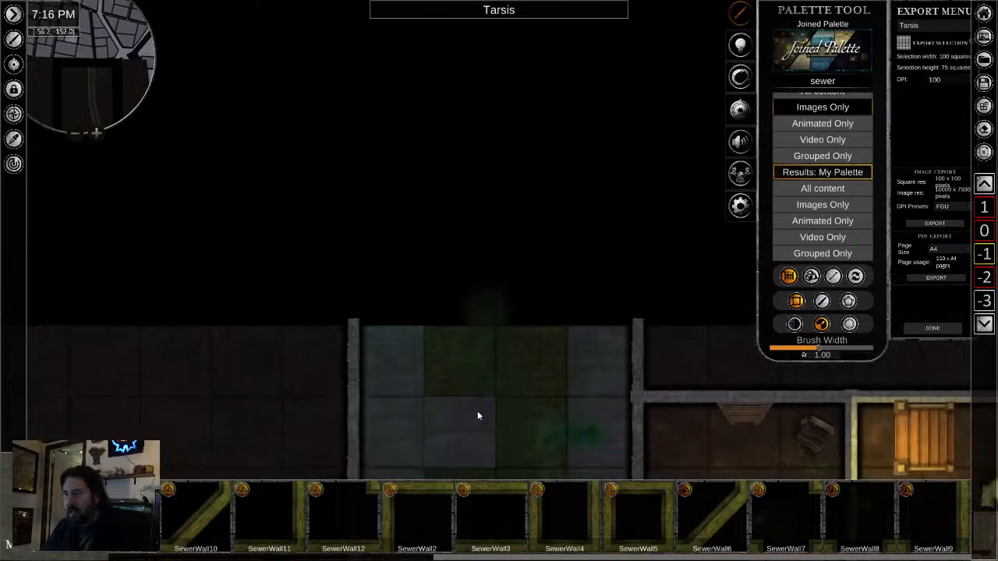
pyautogui.moveTo(477, 410); pyautogui.dragTo(312, 70)
pyautogui.scroll(-4, 365, 289)
pyautogui.moveTo(369, 332); pyautogui.dragTo(378, 6)
pyautogui.moveTo(405, 360); pyautogui.dragTo(363, 99)
pyautogui.scroll(5, 274, 163)
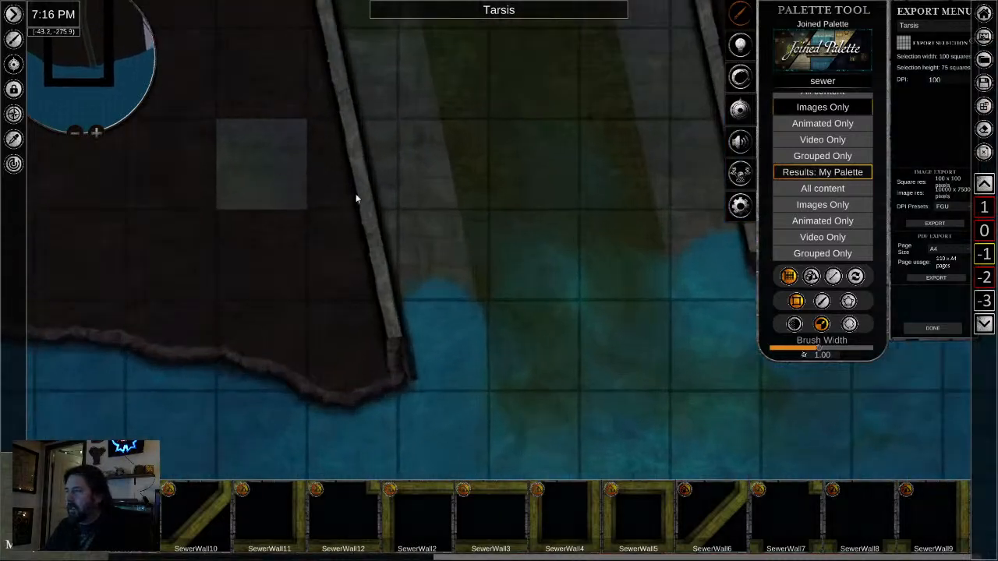
pyautogui.click(821, 301)
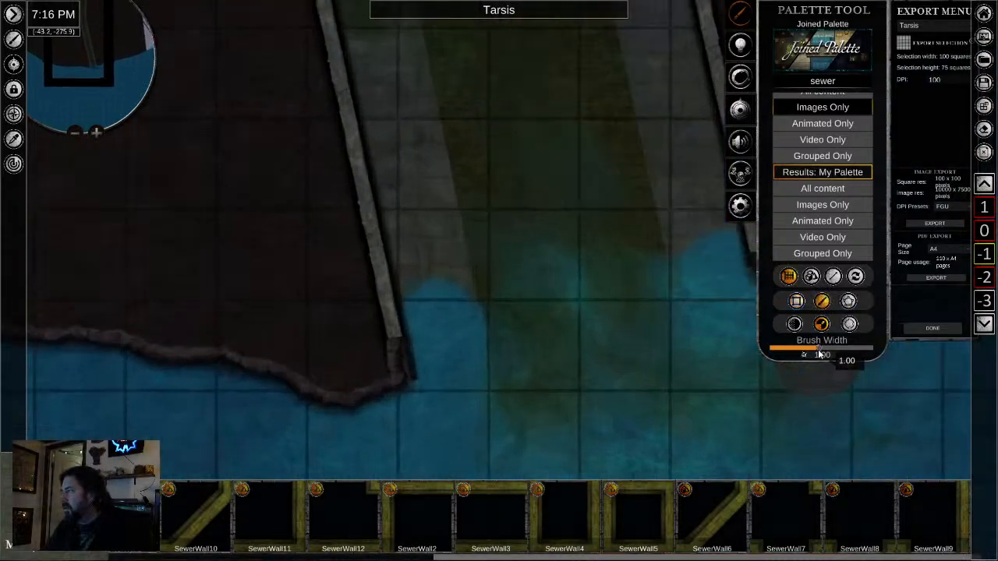
pyautogui.click(794, 323)
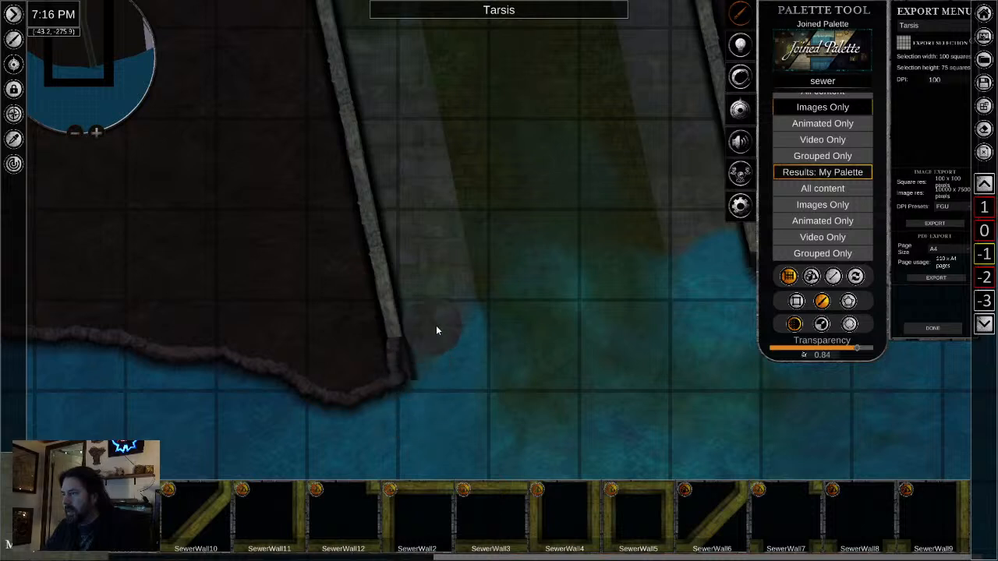
pyautogui.moveTo(559, 404); pyautogui.dragTo(266, 415)
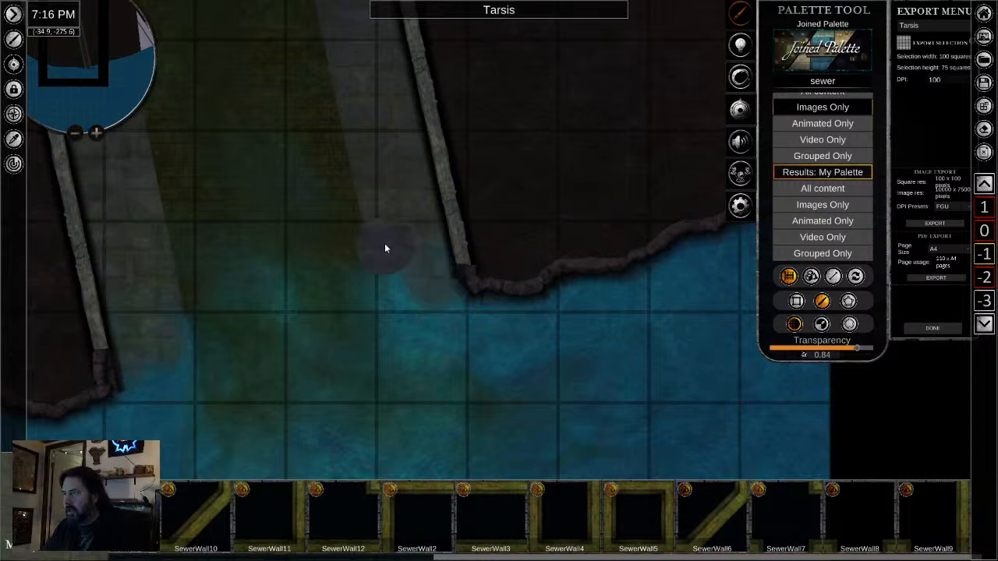
pyautogui.scroll(-6, 321, 343)
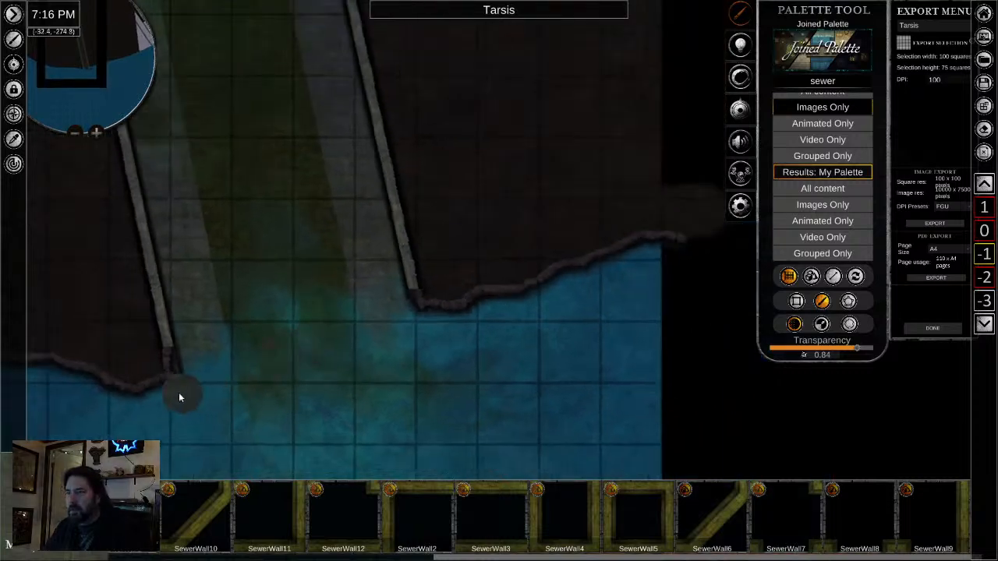
# - Leave placement and examine the rocky shoreline and sewer outflow within the whole southern part of the map area
pyautogui.scroll(-3, 175, 412)
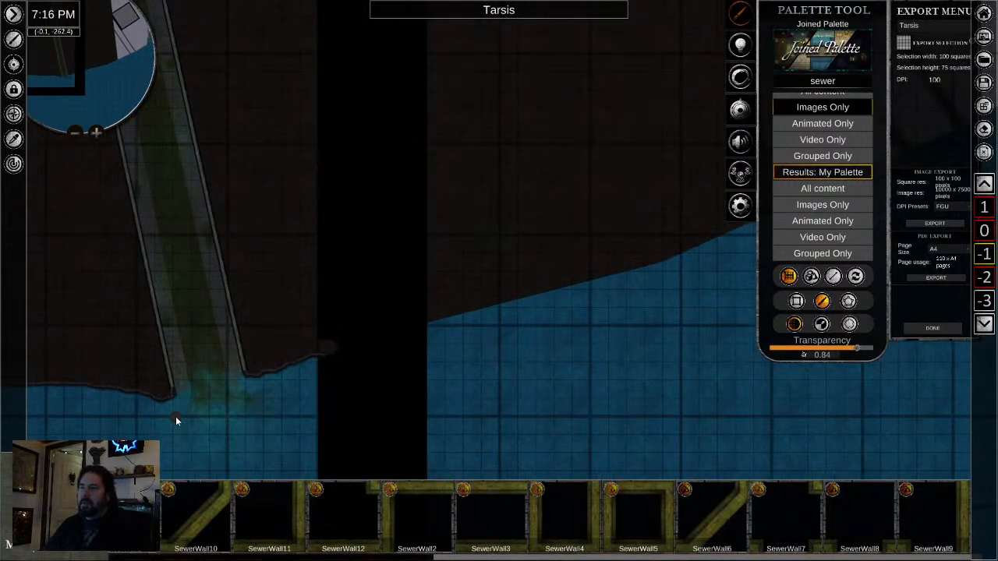
pyautogui.moveTo(222, 425); pyautogui.dragTo(521, 342)
pyautogui.scroll(-3, 513, 358)
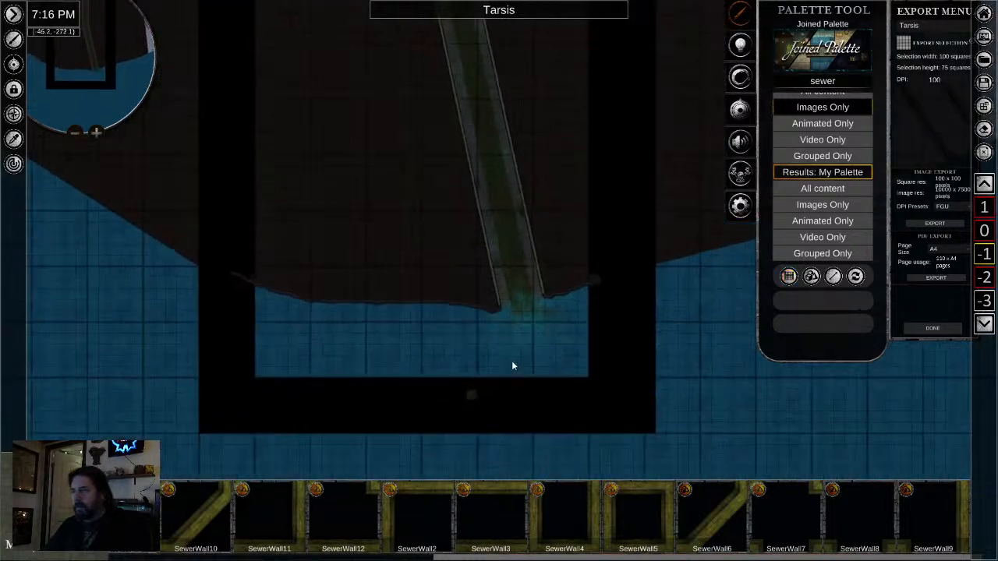
pyautogui.scroll(1, 505, 366)
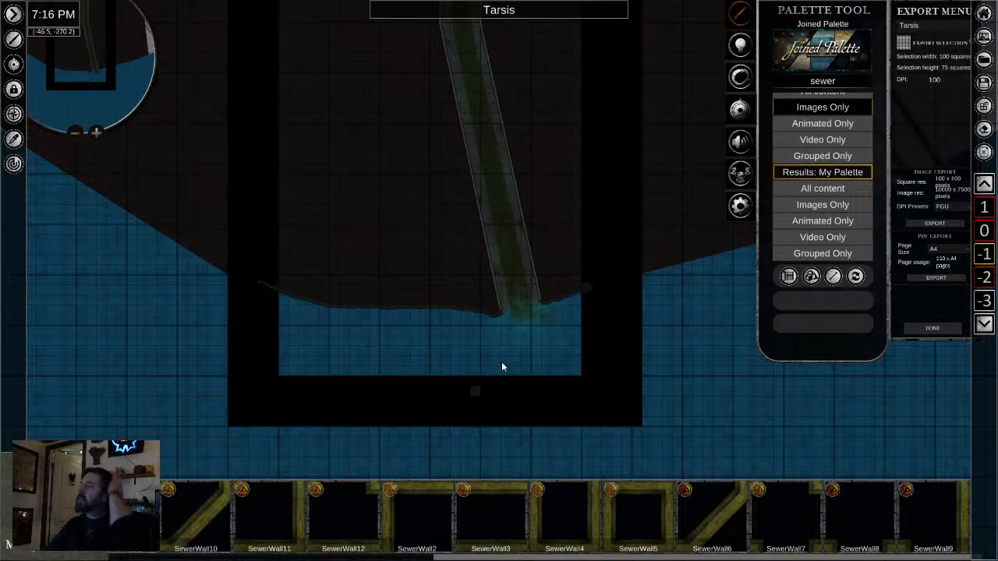
pyautogui.moveTo(539, 251); pyautogui.dragTo(520, 246)
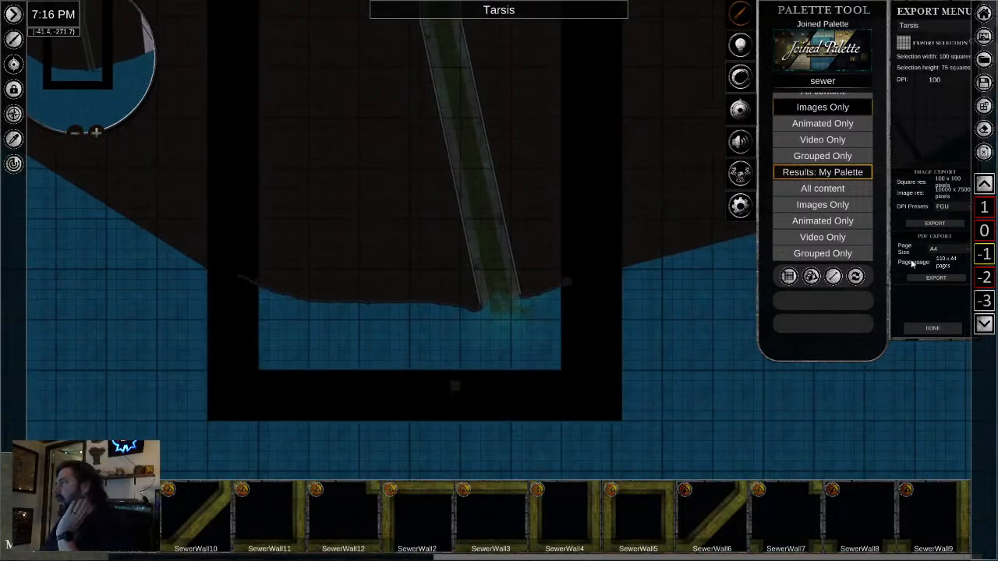
# - Delete the stray dark shoreline line that crosses the water, docks and ships on level 0
pyautogui.scroll(1, 982, 240)
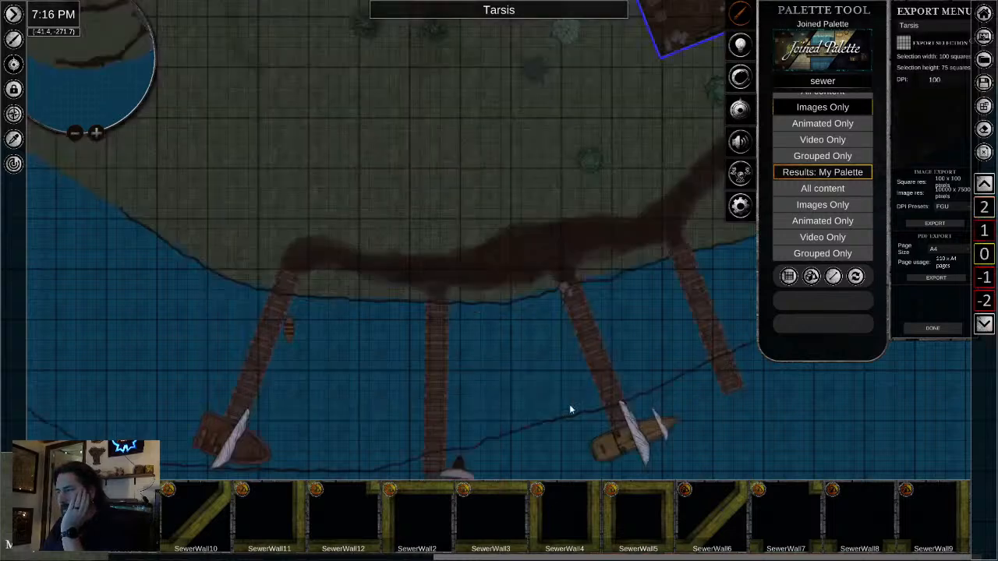
pyautogui.moveTo(569, 404); pyautogui.dragTo(552, 305)
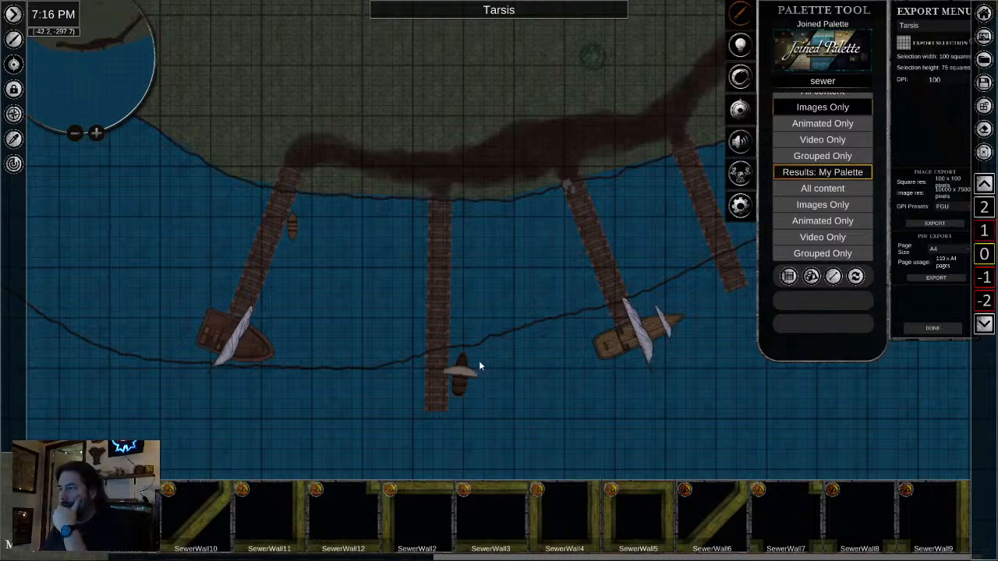
pyautogui.click(383, 371)
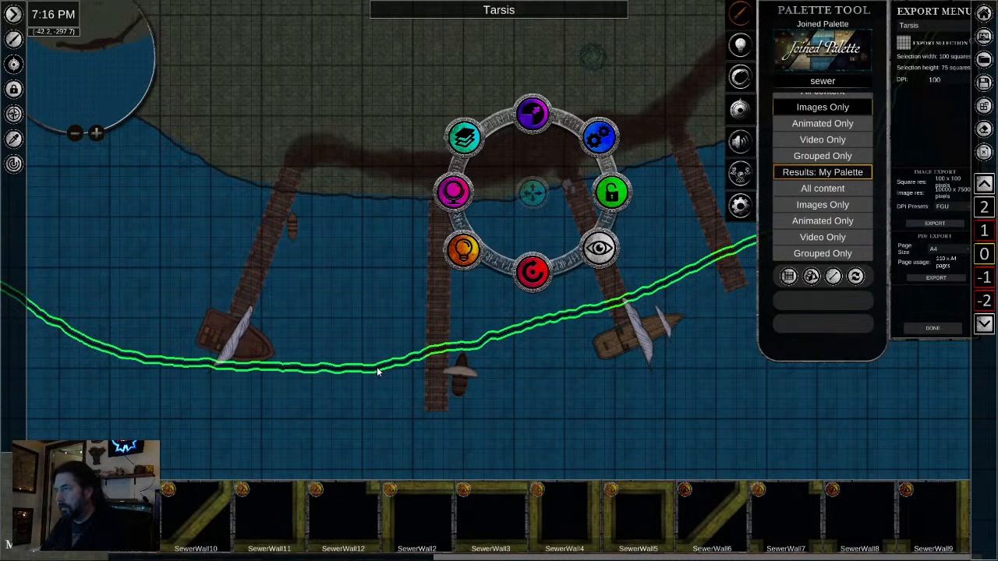
pyautogui.press('Delete')
pyautogui.scroll(-4, 544, 388)
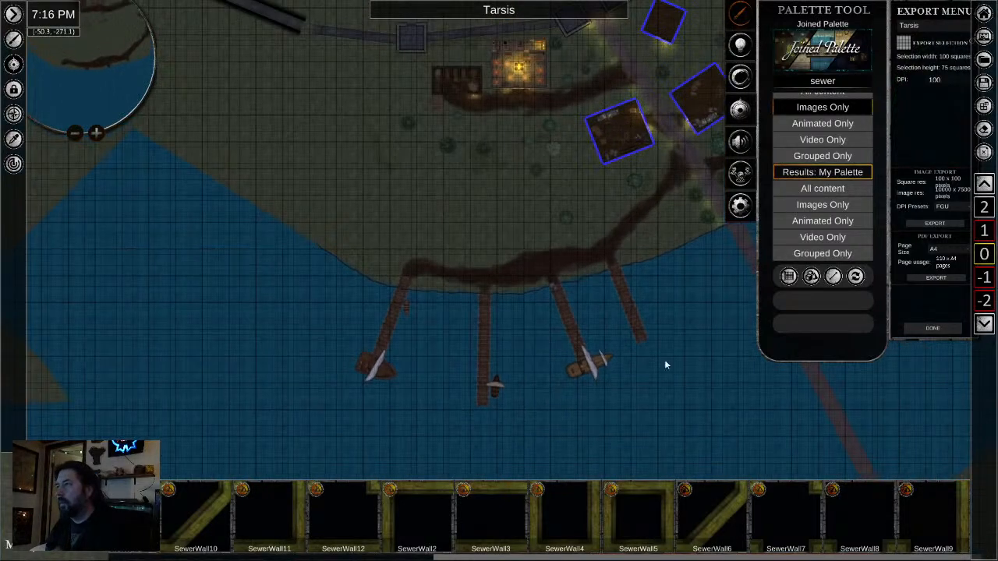
# - Compare the coast and docks on level 0 with the shoreline and sewer outflow on level -1
pyautogui.moveTo(672, 359); pyautogui.dragTo(477, 341)
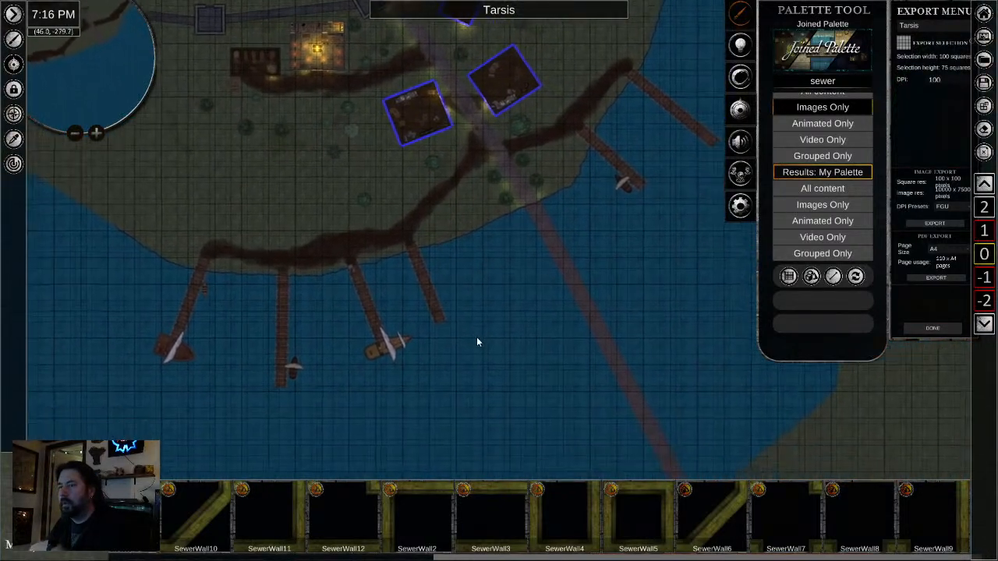
pyautogui.click(983, 279)
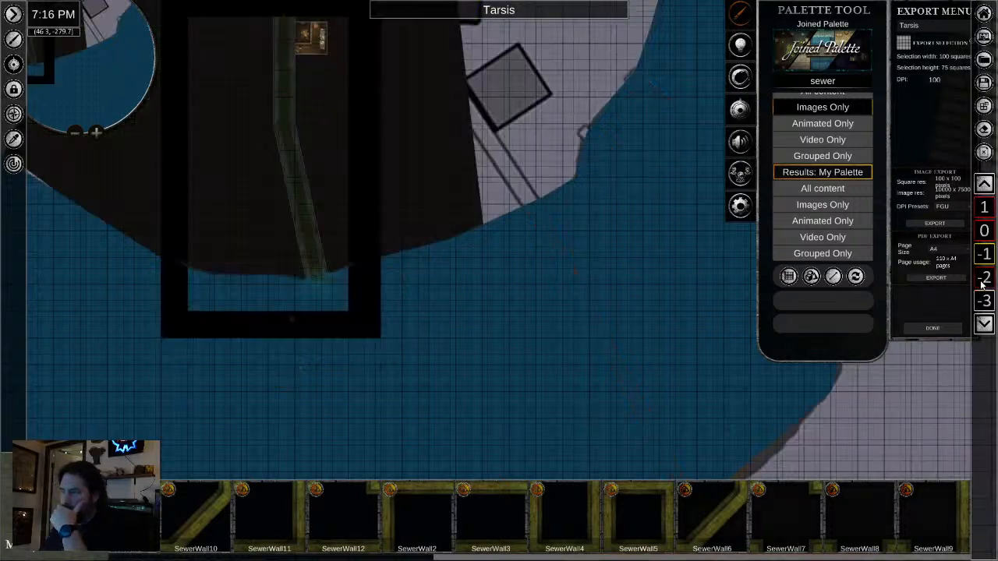
pyautogui.click(984, 232)
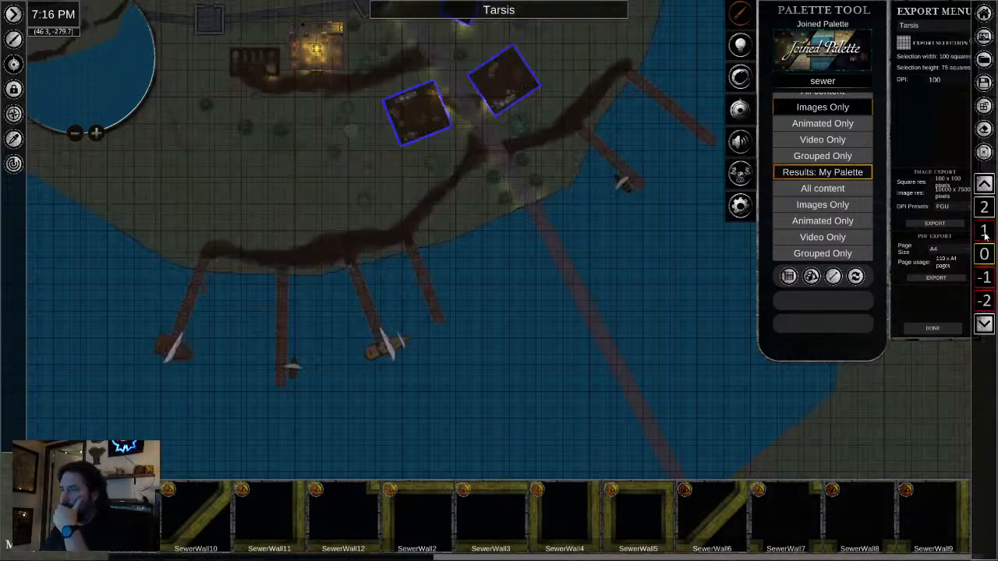
pyautogui.scroll(1, 250, 290)
pyautogui.scroll(5, 315, 274)
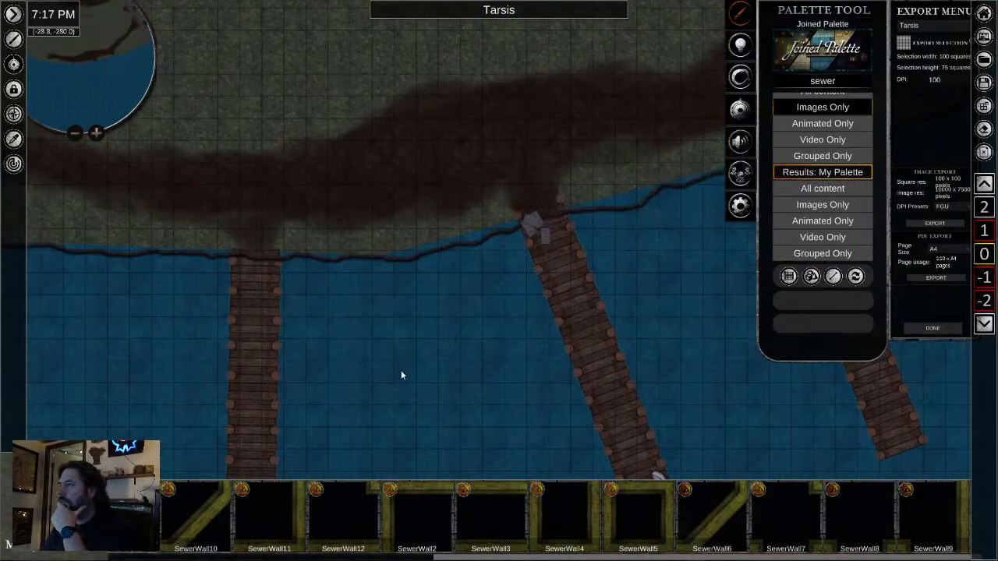
pyautogui.scroll(-5, 402, 372)
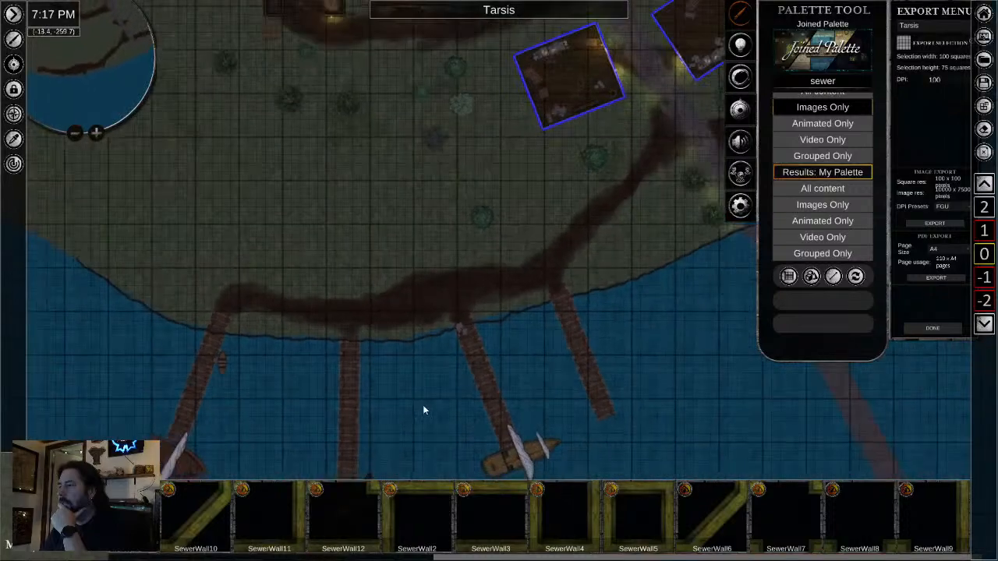
# - Lower the opacity of the large water area on level 0 to about 40
pyautogui.click(422, 416)
pyautogui.scroll(-3, 601, 442)
pyautogui.moveTo(601, 441); pyautogui.dragTo(609, 273)
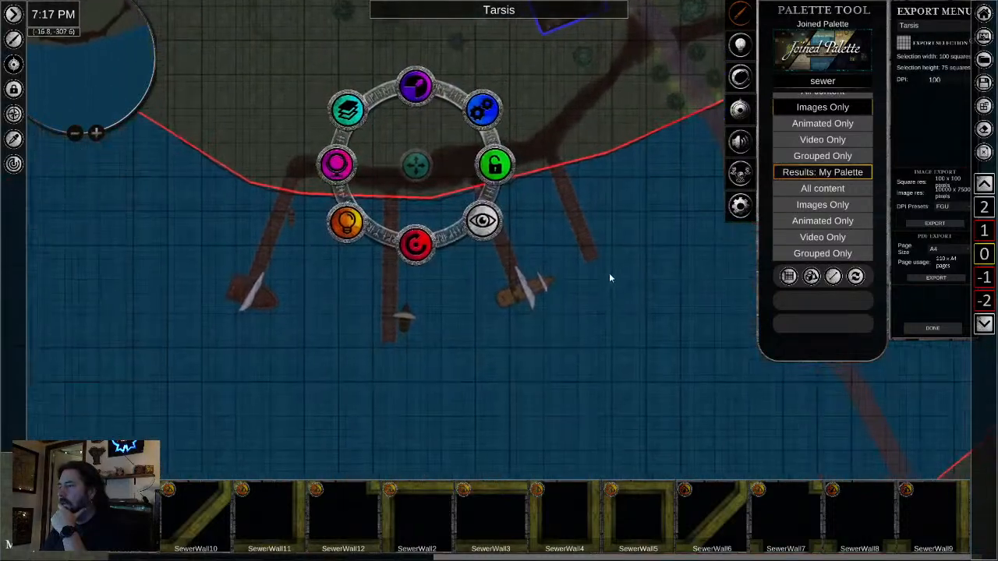
pyautogui.scroll(-3, 570, 324)
pyautogui.scroll(-2, 570, 328)
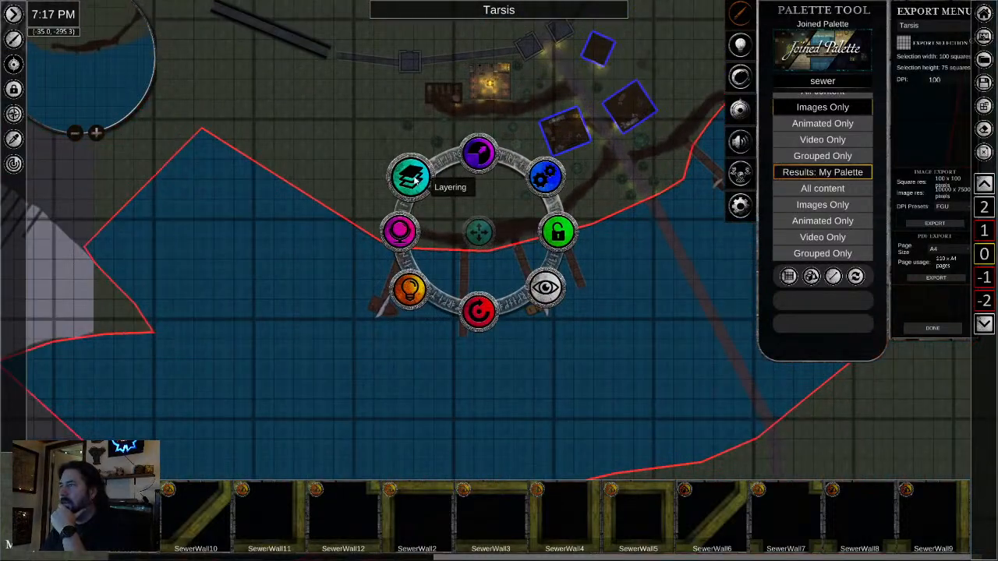
pyautogui.click(401, 233)
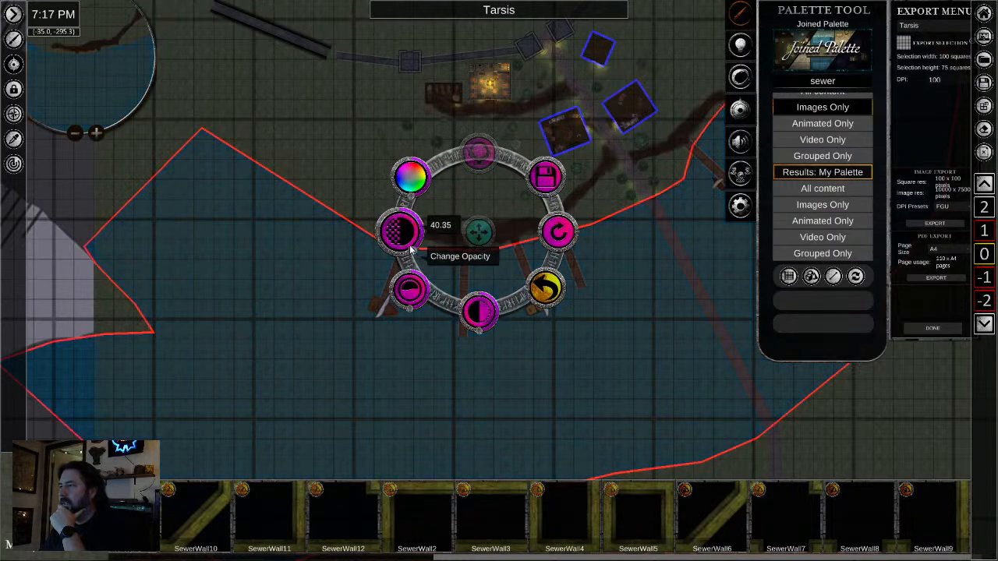
pyautogui.scroll(3, 484, 264)
pyautogui.scroll(-4, 519, 356)
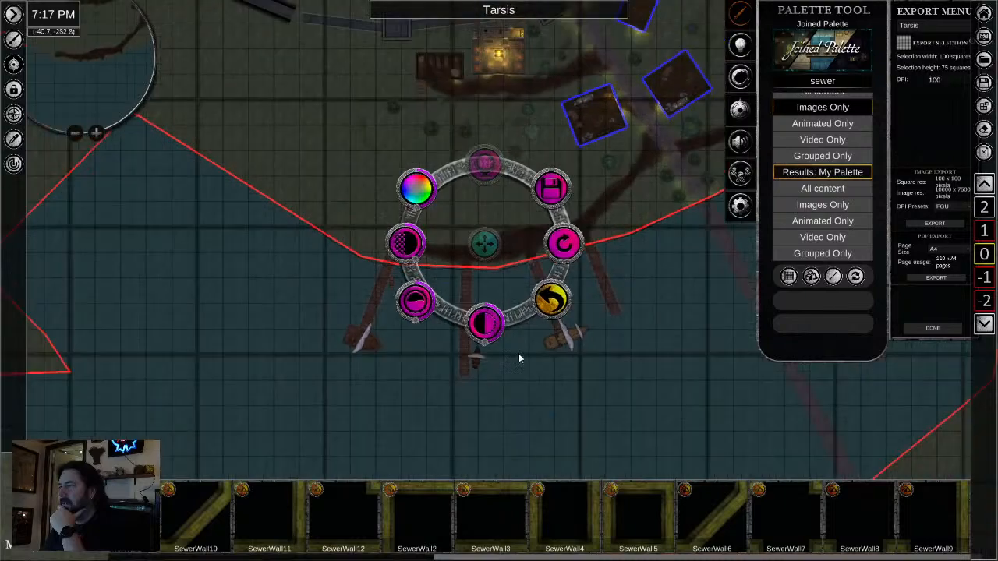
pyautogui.scroll(-3, 571, 379)
pyautogui.scroll(-3, 700, 410)
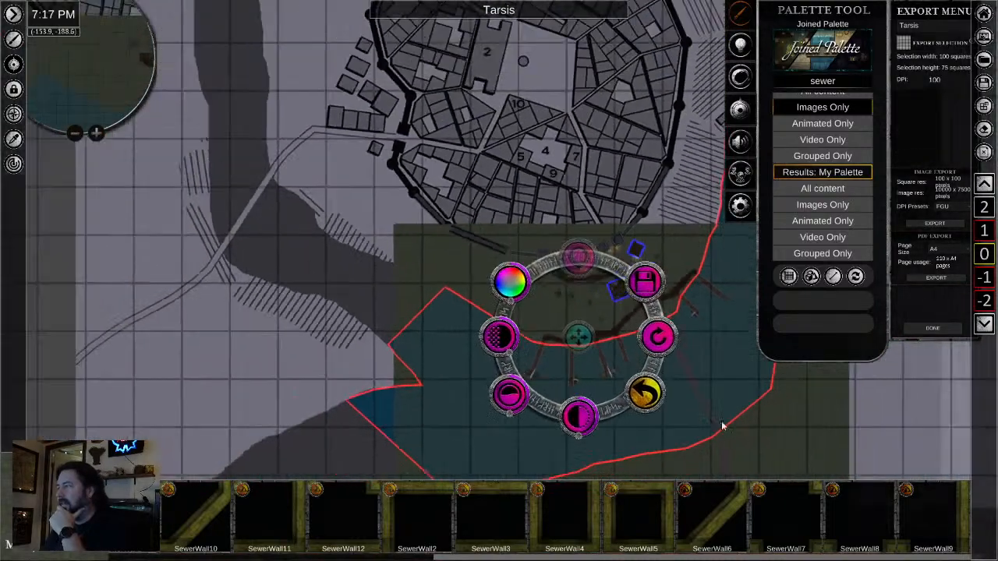
pyautogui.moveTo(704, 337); pyautogui.dragTo(665, 298)
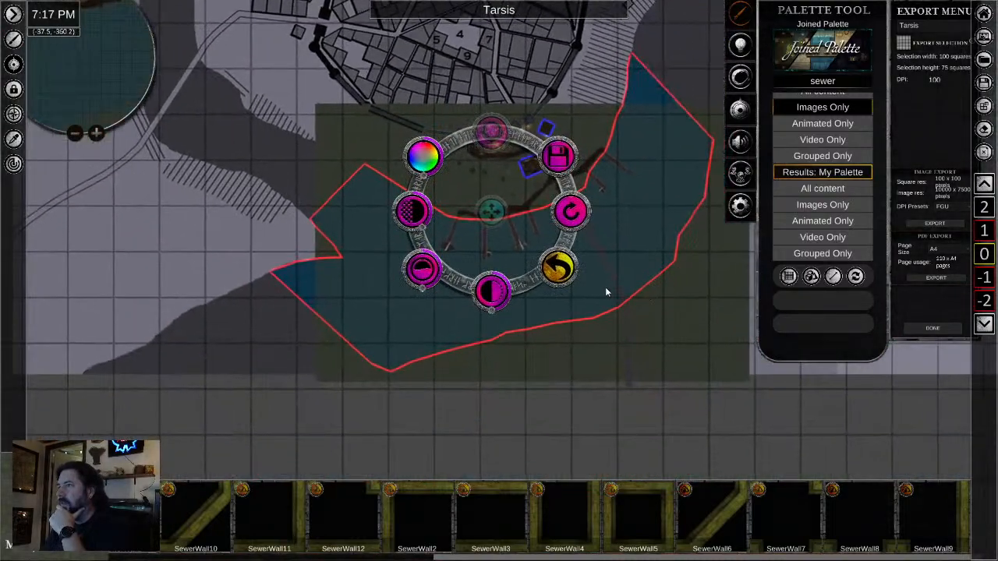
pyautogui.click(14, 139)
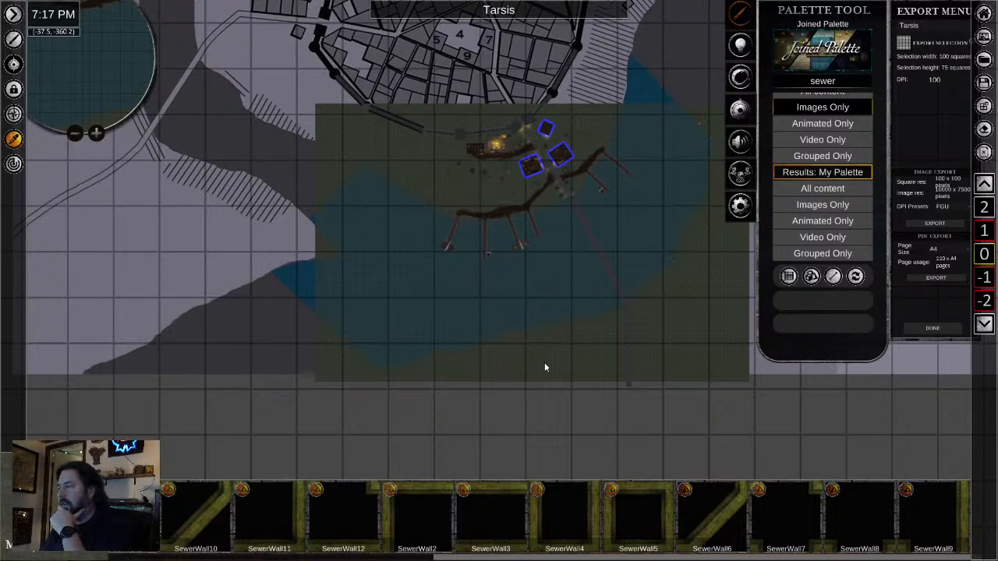
pyautogui.scroll(5, 518, 368)
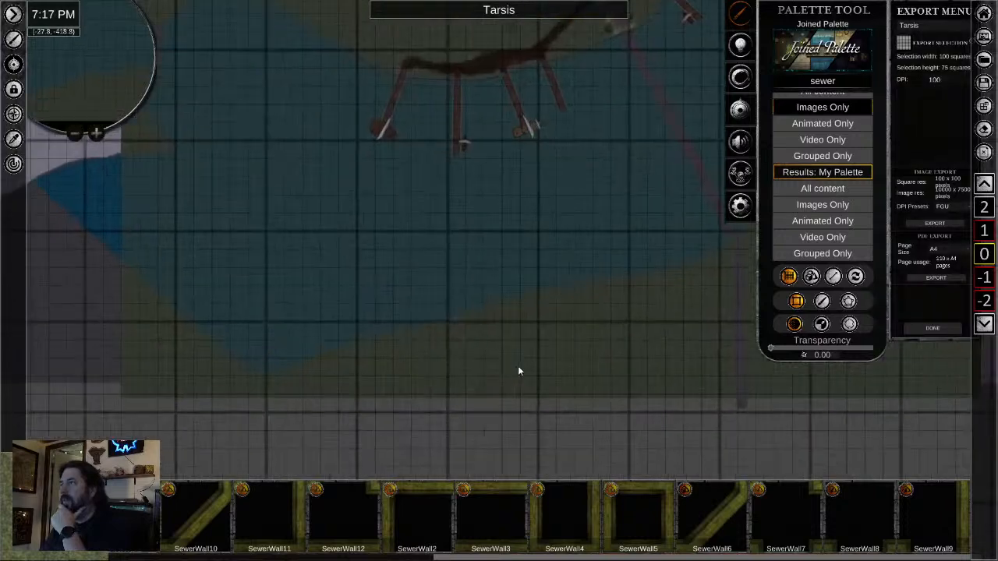
pyautogui.scroll(1, 369, 294)
pyautogui.scroll(-1, 369, 294)
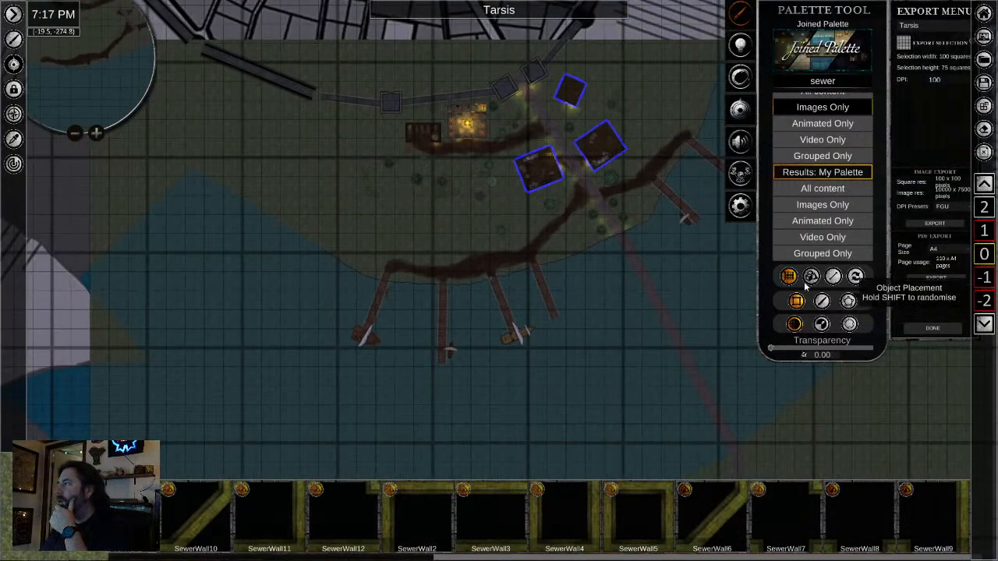
pyautogui.click(848, 301)
pyautogui.scroll(-1, 437, 234)
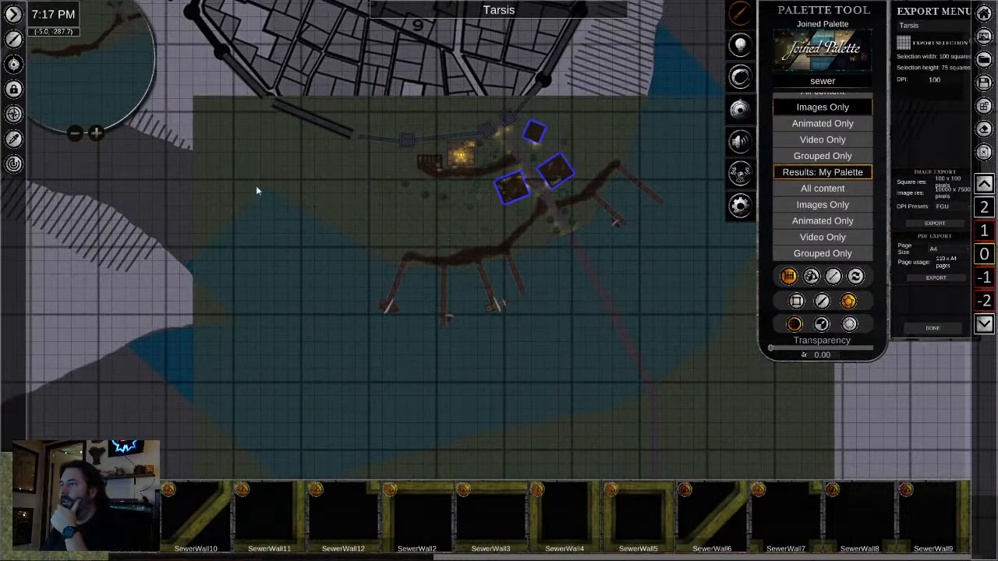
# - Delete the large rectangular grass texture covering the land and bay on level 0
pyautogui.click(357, 209)
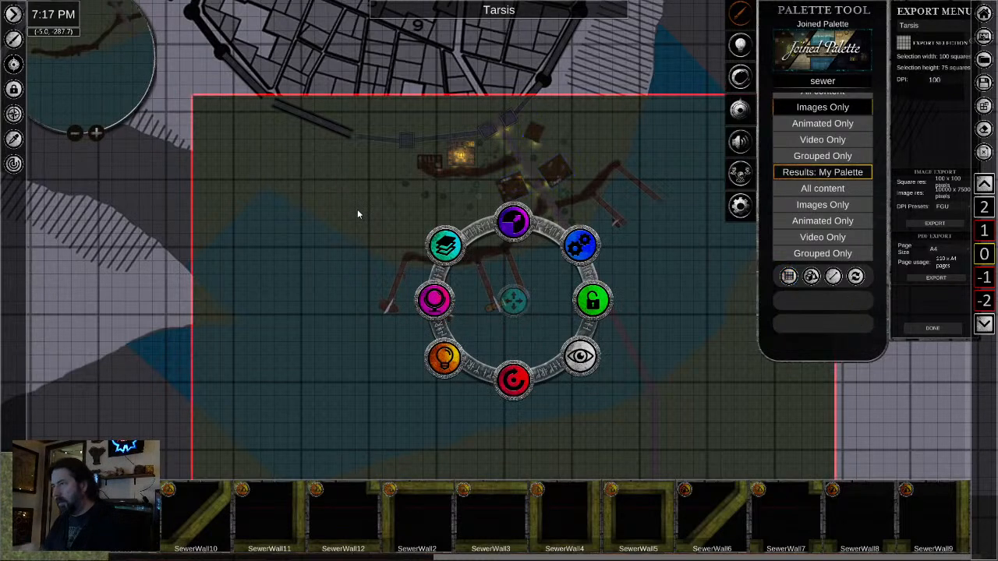
pyautogui.hotkey('ctrl', 'z')
pyautogui.scroll(2, 366, 199)
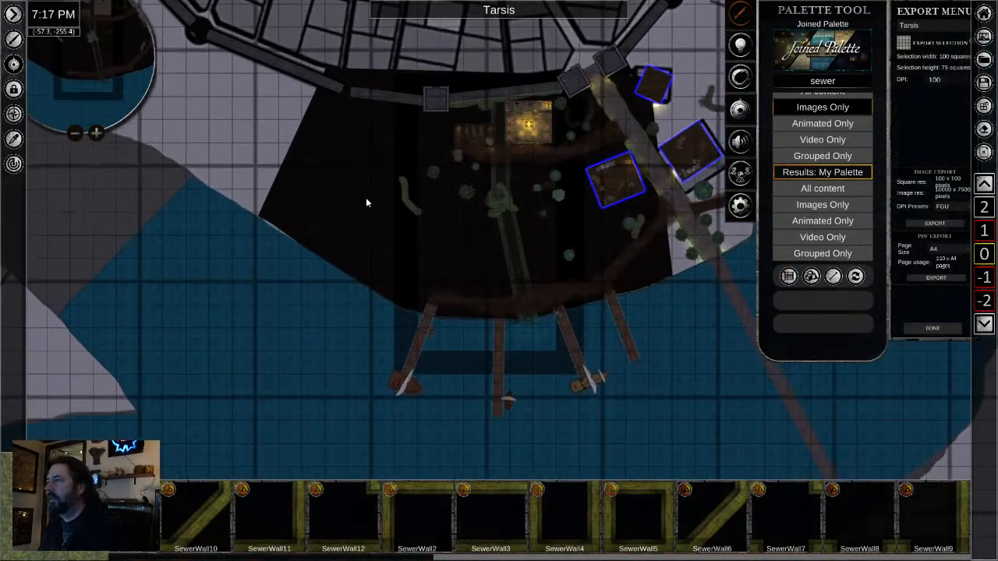
# - Examine how the level 0 docks line up with the rocky shoreline and sewer outflow of level -1
pyautogui.scroll(1, 549, 333)
pyautogui.scroll(2, 548, 333)
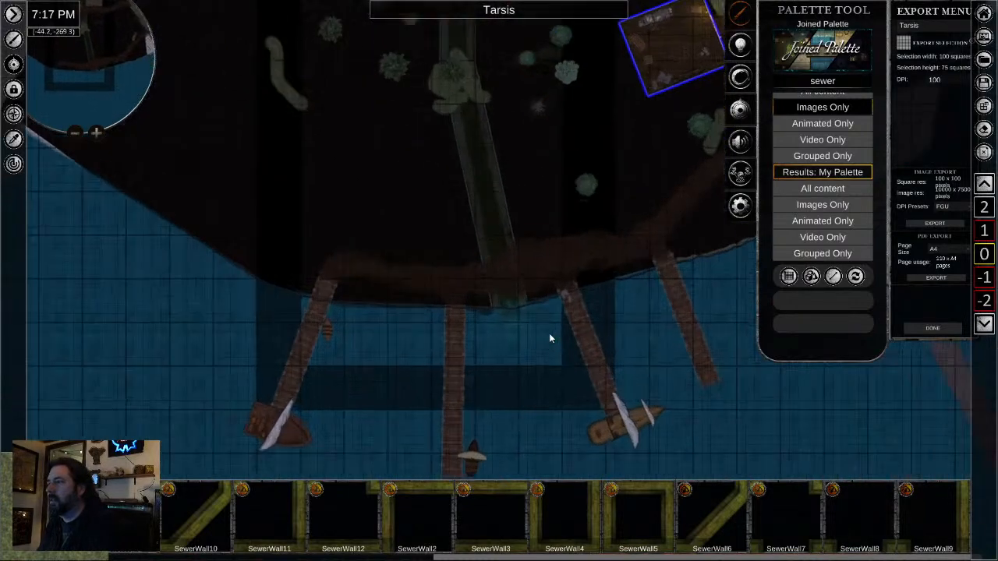
pyautogui.scroll(3, 509, 302)
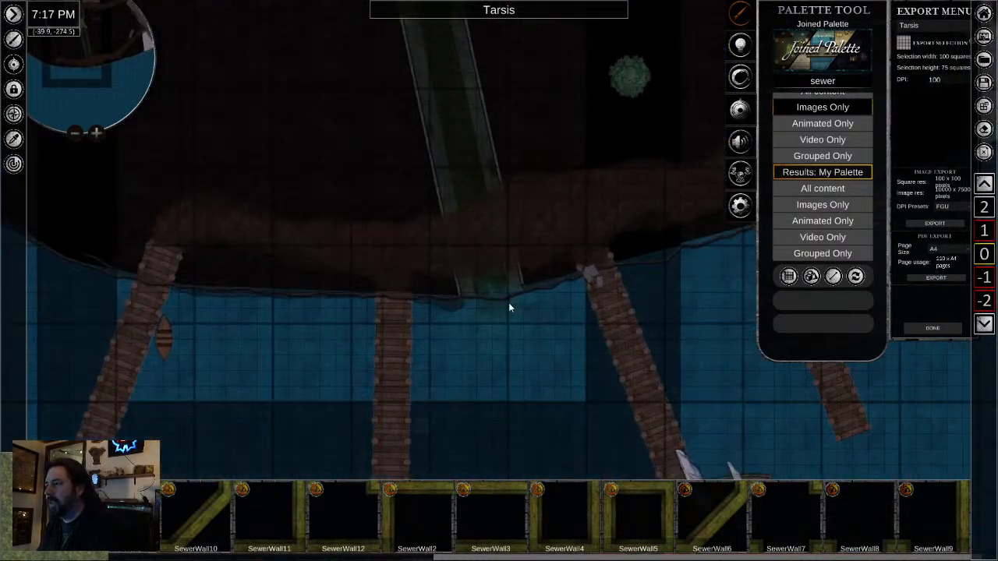
pyautogui.scroll(-4, 510, 304)
pyautogui.scroll(-2, 512, 319)
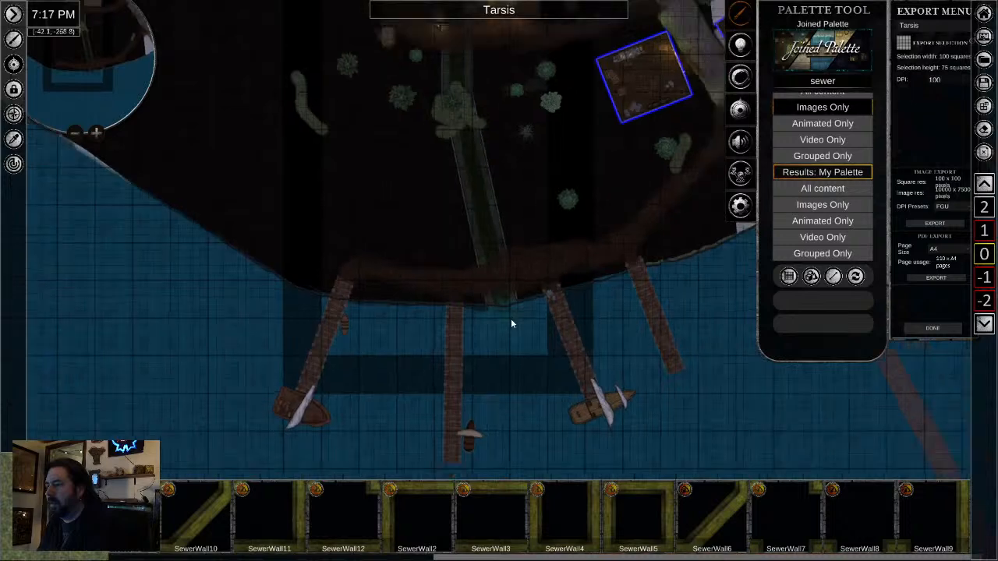
pyautogui.scroll(4, 473, 391)
pyautogui.scroll(-2, 475, 386)
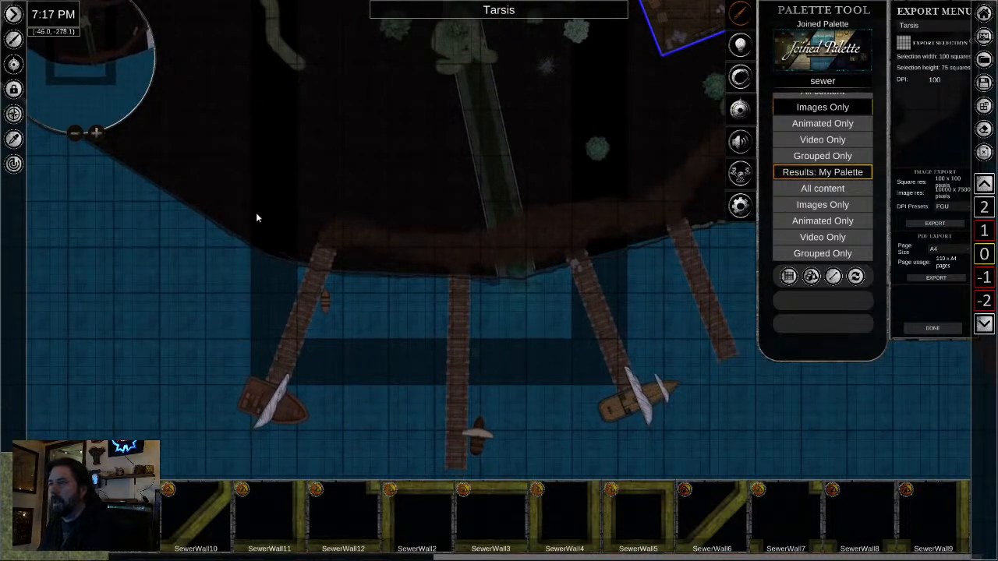
# - Move the westernmost wooden dock down one level to level -1
pyautogui.rightClick(304, 325)
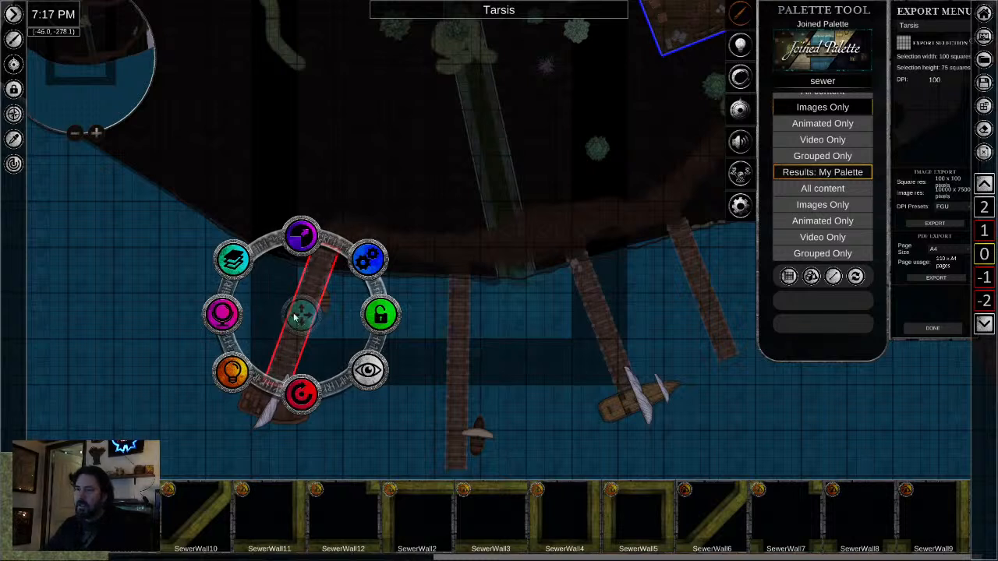
pyautogui.click(234, 260)
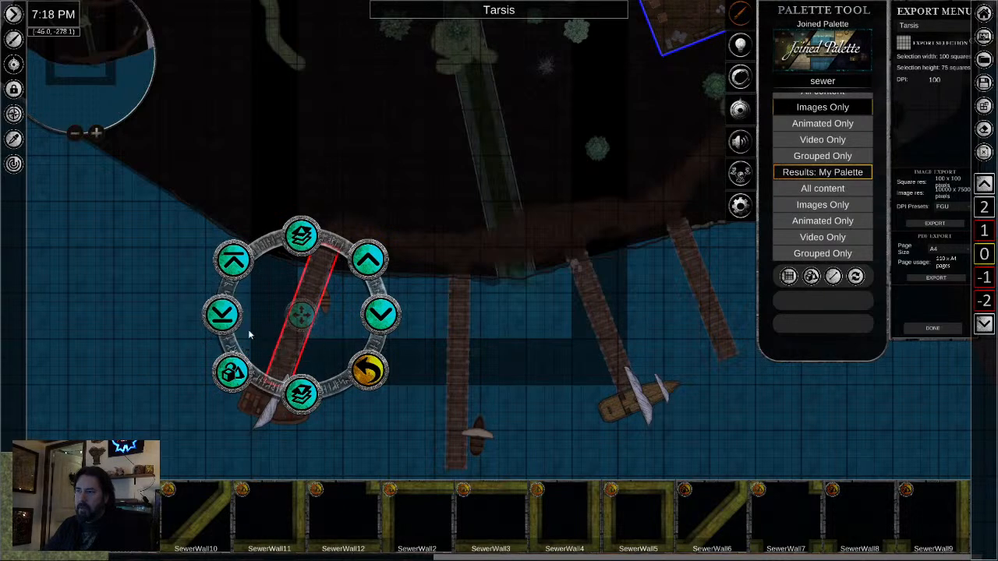
pyautogui.click(286, 350)
pyautogui.click(226, 270)
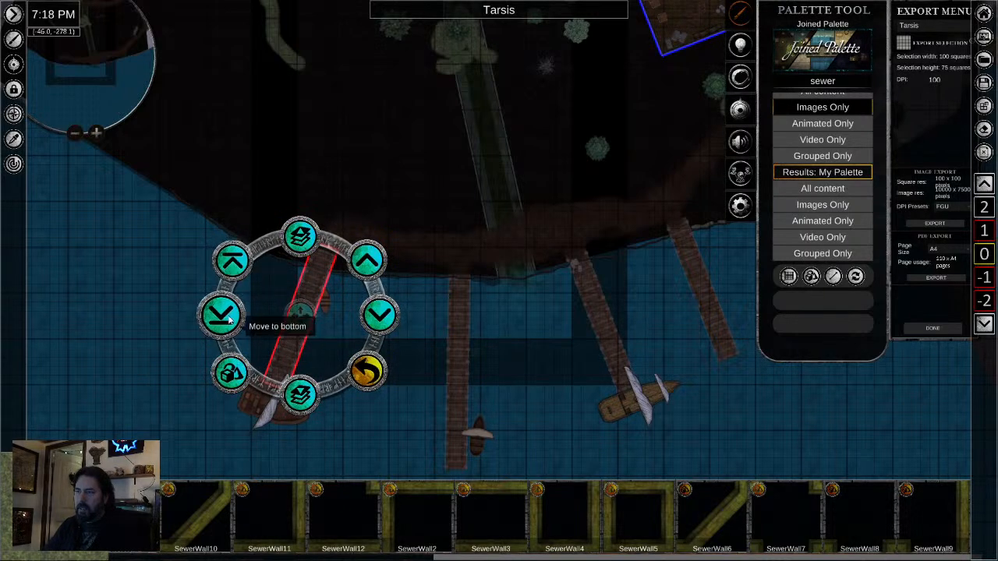
pyautogui.click(313, 385)
pyautogui.click(429, 439)
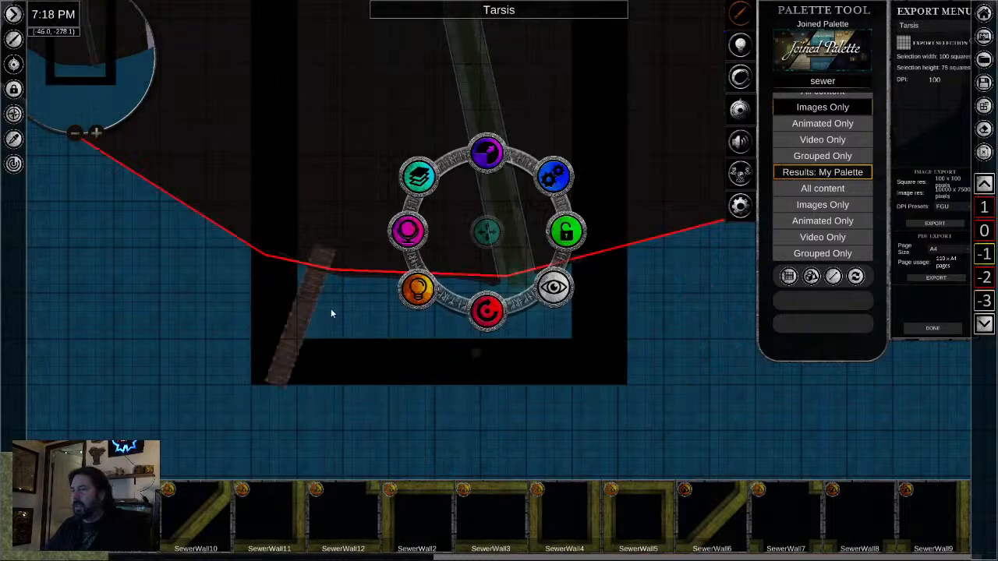
# - Shift the dock on level -1 southwest so its shore end meets the rocky shoreline
pyautogui.scroll(5, 332, 312)
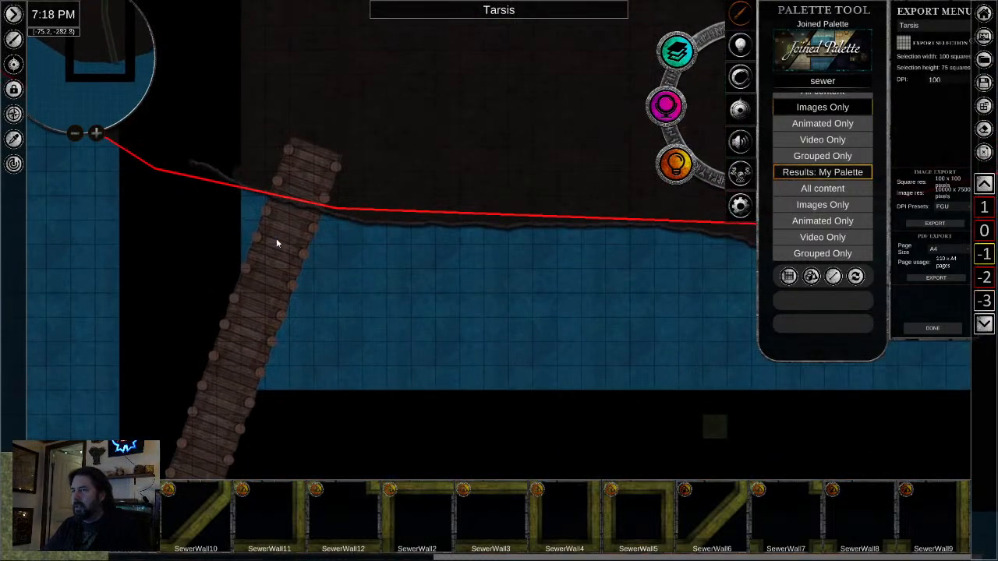
pyautogui.scroll(-4, 292, 256)
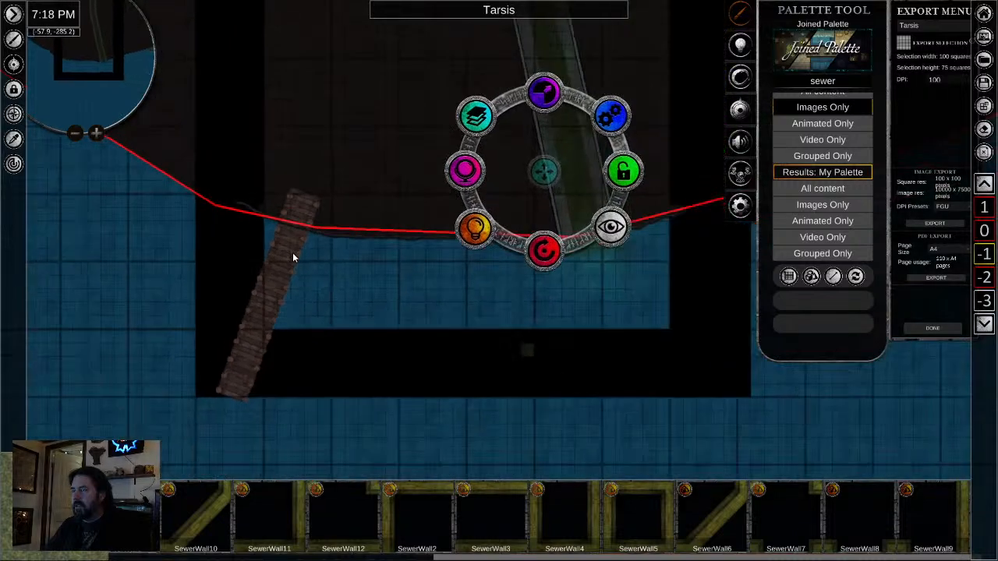
pyautogui.scroll(1, 293, 256)
pyautogui.scroll(-2, 295, 255)
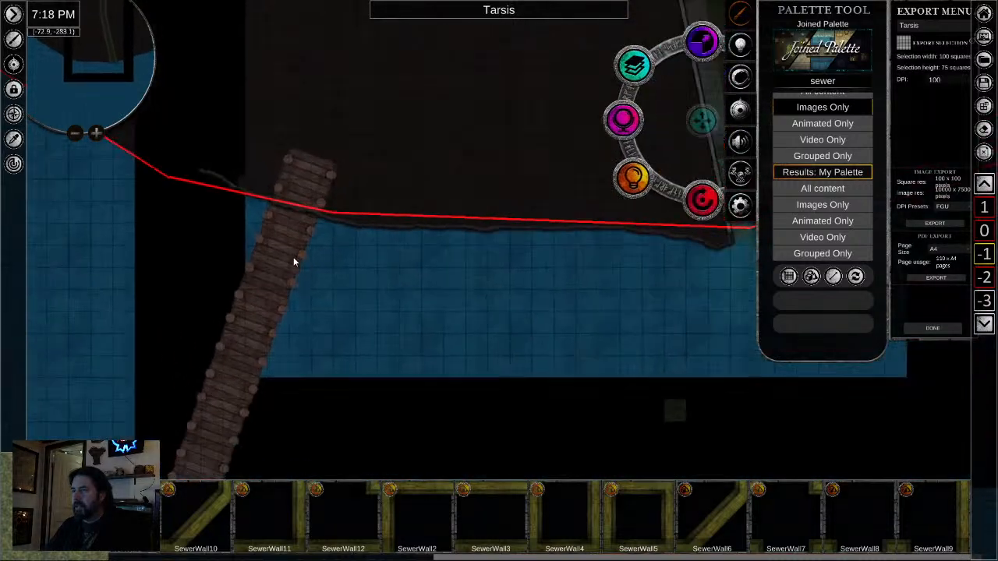
pyautogui.click(262, 305)
pyautogui.scroll(1, 261, 316)
pyautogui.moveTo(262, 315); pyautogui.dragTo(244, 354)
pyautogui.click(339, 379)
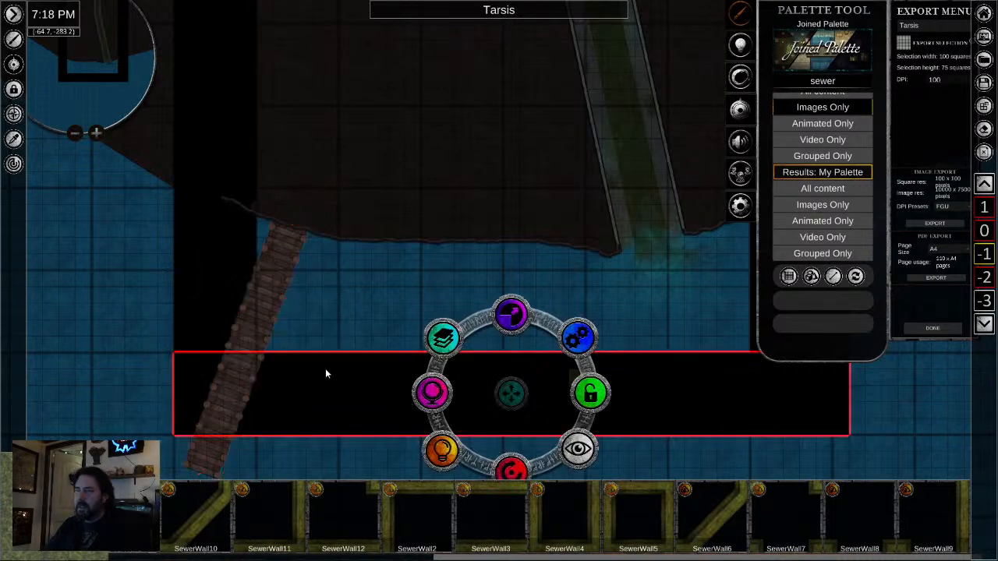
# - Move the vertical wooden dock just west of the sewer outflow from level 0 down to level -1
pyautogui.click(983, 231)
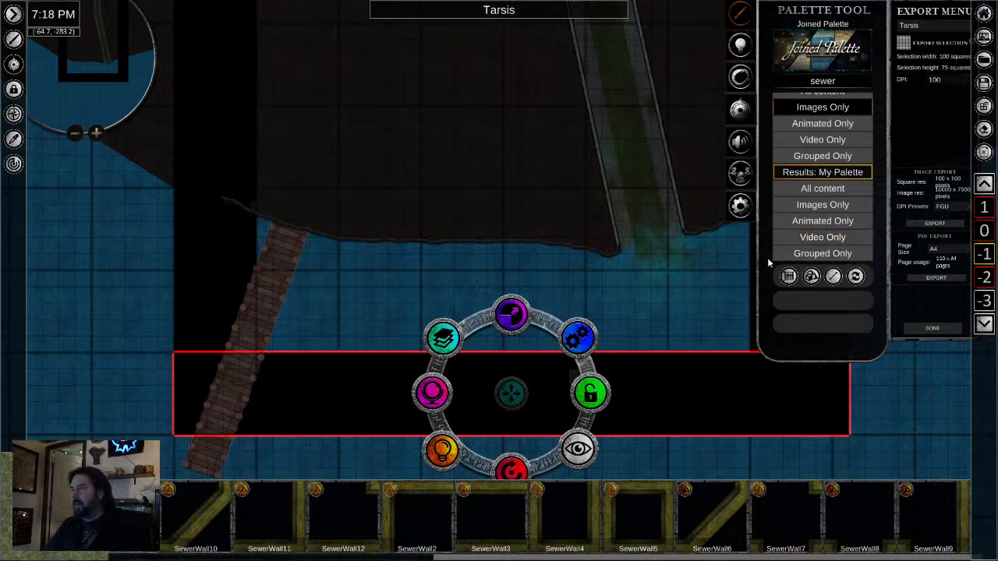
pyautogui.moveTo(684, 345); pyautogui.dragTo(448, 295)
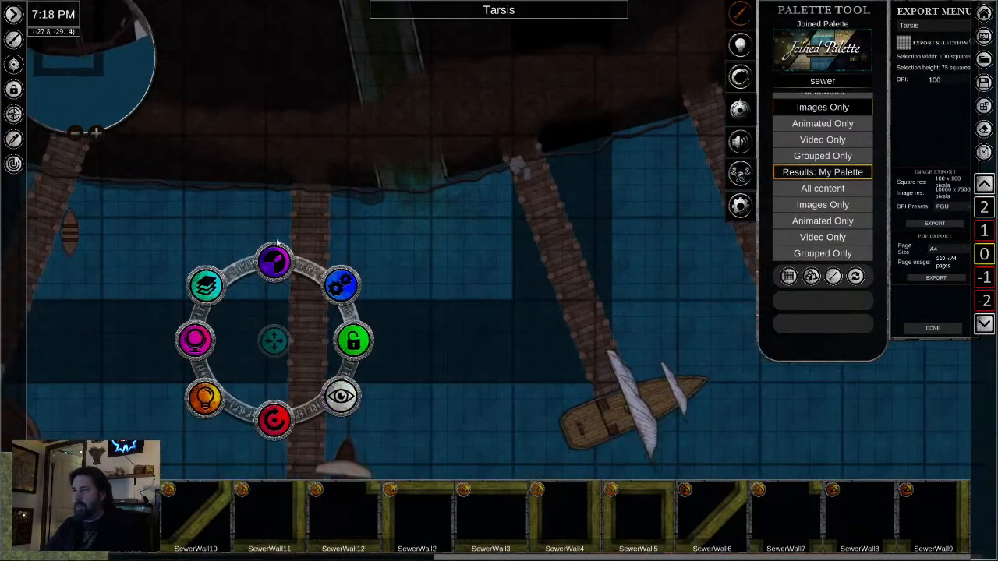
pyautogui.click(307, 235)
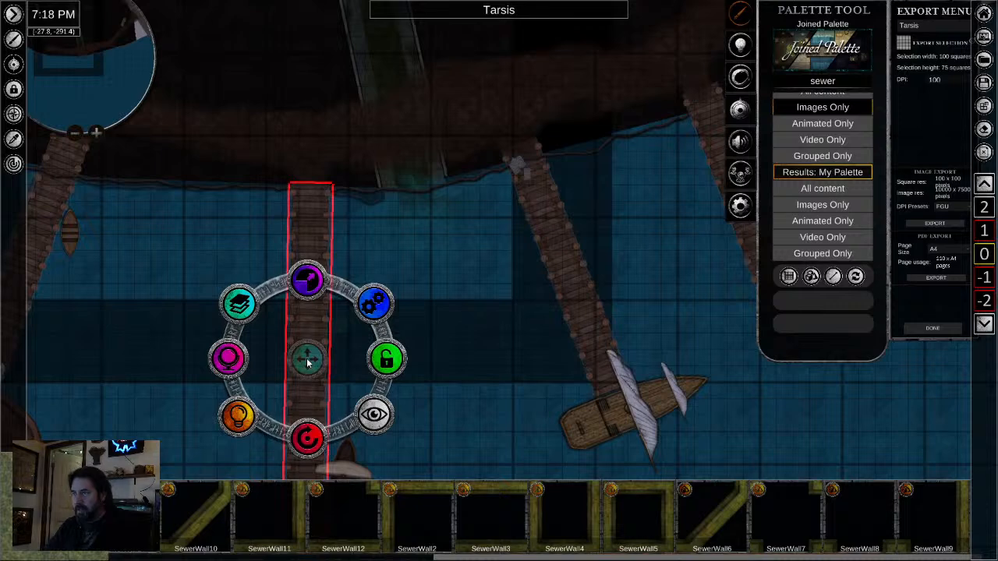
pyautogui.click(311, 321)
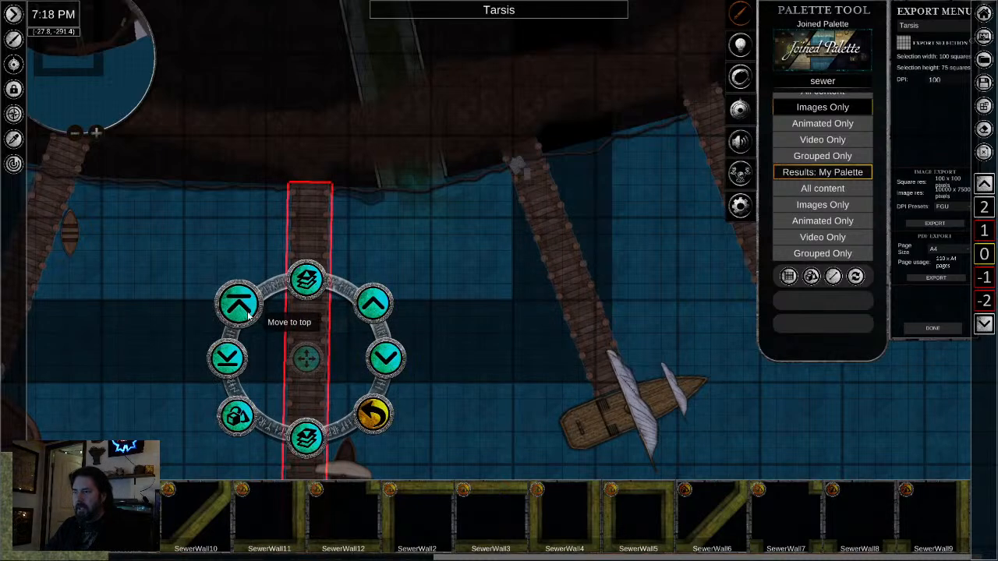
pyautogui.click(306, 438)
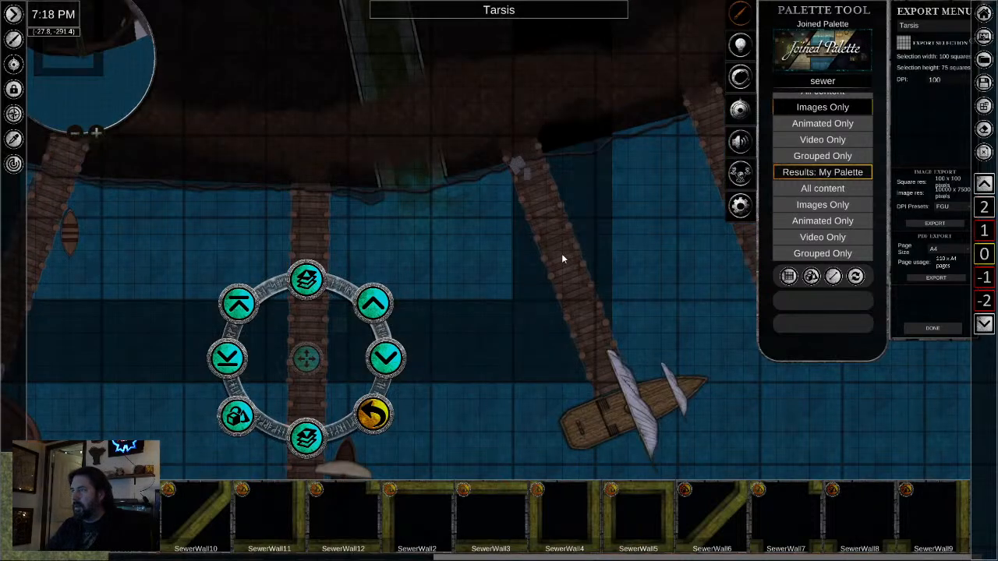
# - Move the slanted wooden dock just east of the sewer outflow down one level to level -1
pyautogui.click(567, 271)
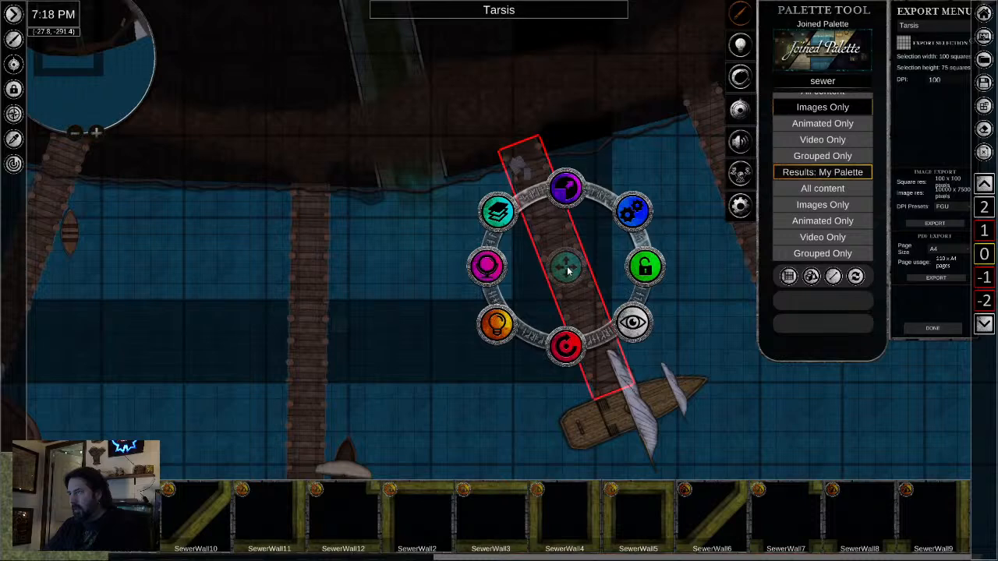
pyautogui.click(497, 211)
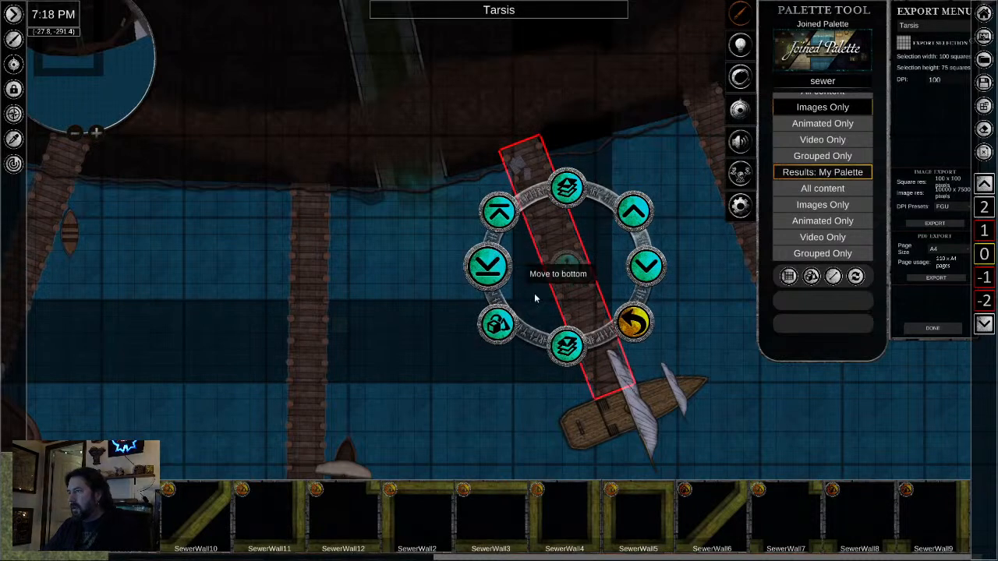
pyautogui.click(573, 343)
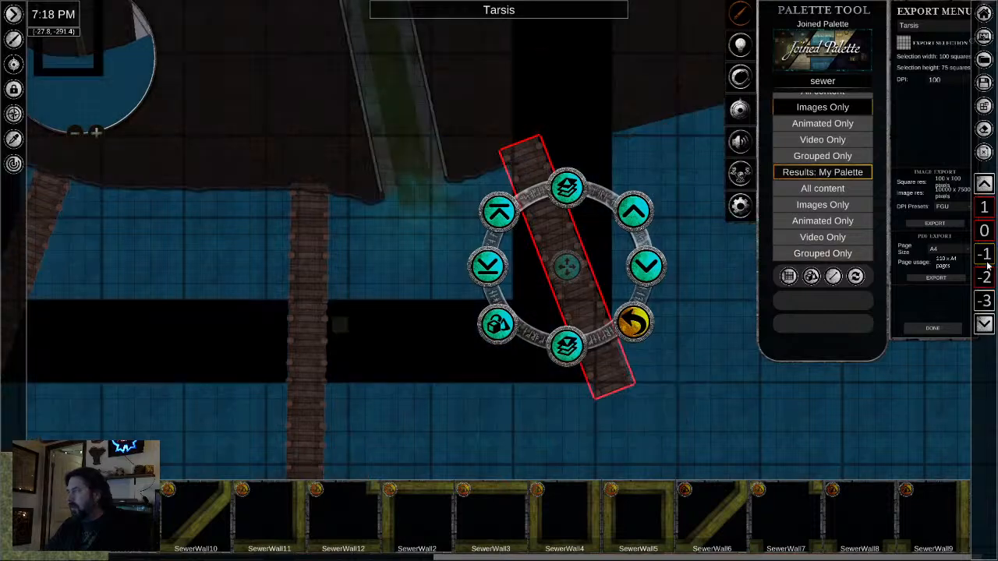
pyautogui.scroll(-1, 383, 299)
pyautogui.scroll(5, 296, 266)
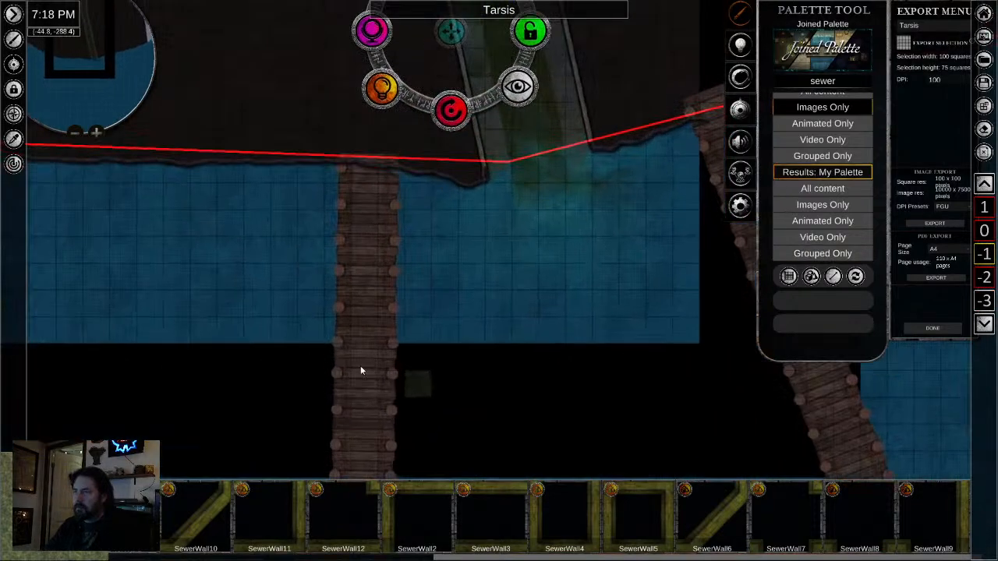
# - Nudge the vertical dock on level -1 south so its shore end meets the rocky shoreline
pyautogui.click(360, 371)
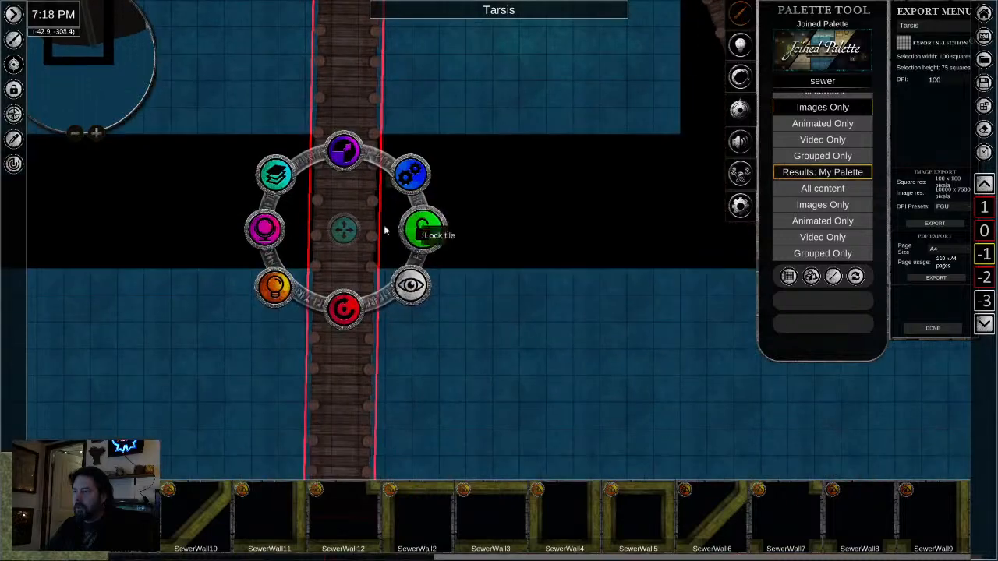
pyautogui.moveTo(382, 223); pyautogui.dragTo(383, 271)
pyautogui.moveTo(344, 338); pyautogui.dragTo(345, 347)
pyautogui.click(481, 346)
pyautogui.moveTo(481, 321); pyautogui.dragTo(258, 384)
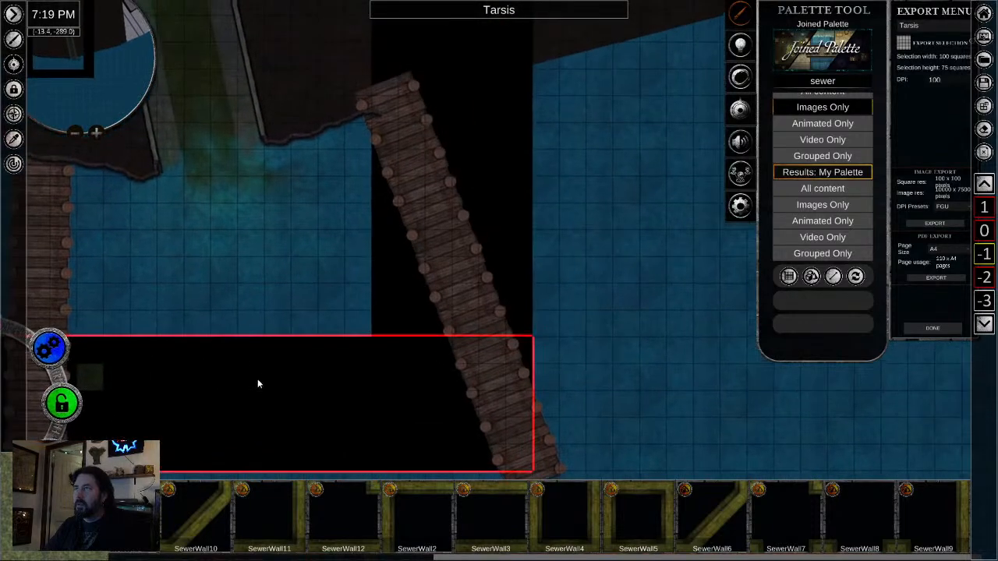
# - Nudge the slanted dock east of the sewer outflow slightly south so its shore end meets the rocky shoreline
pyautogui.click(470, 292)
pyautogui.moveTo(468, 294); pyautogui.dragTo(472, 309)
pyautogui.moveTo(276, 423); pyautogui.dragTo(482, 365)
pyautogui.scroll(-3, 307, 396)
pyautogui.scroll(5, 414, 334)
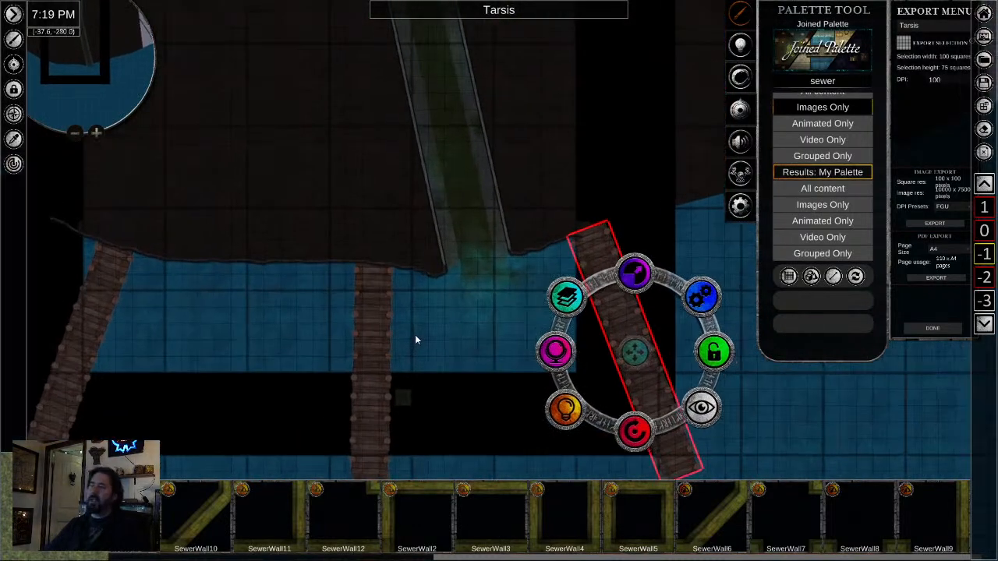
# - Shift the eastern vertical black strip on level -1 farther east, away from the end of the rocky shoreline
pyautogui.scroll(3, 508, 223)
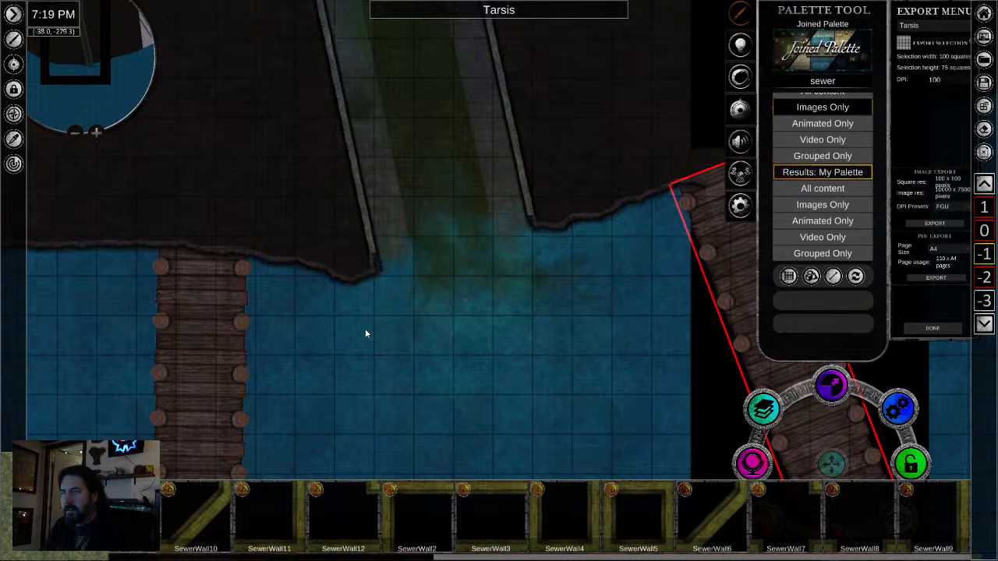
pyautogui.scroll(-2, 365, 334)
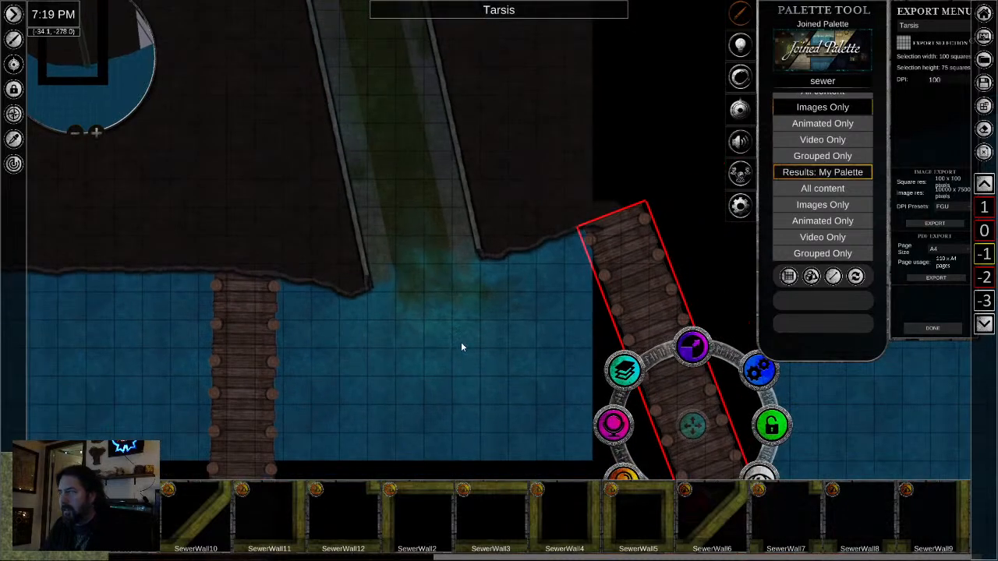
pyautogui.scroll(-2, 461, 347)
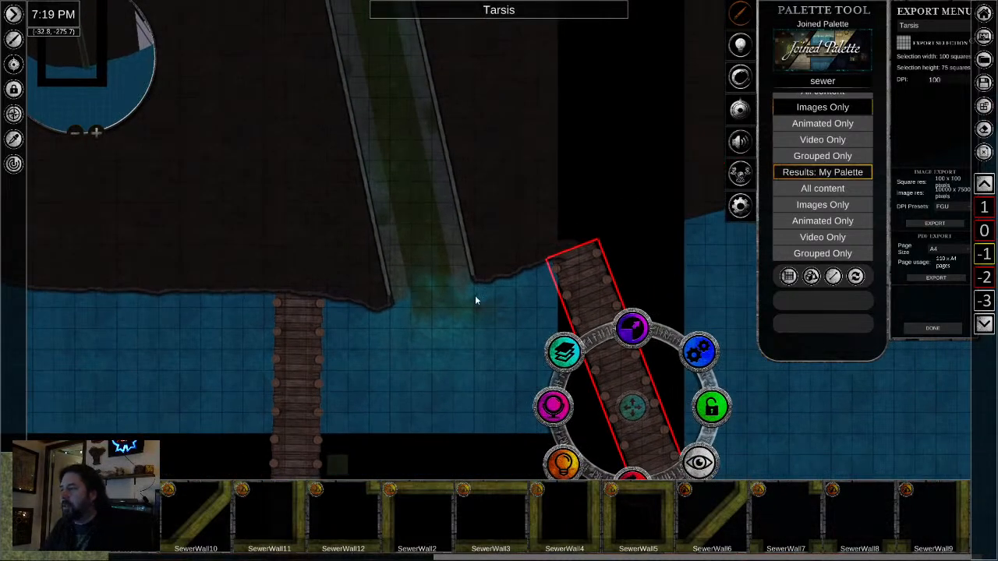
pyautogui.scroll(-1, 482, 363)
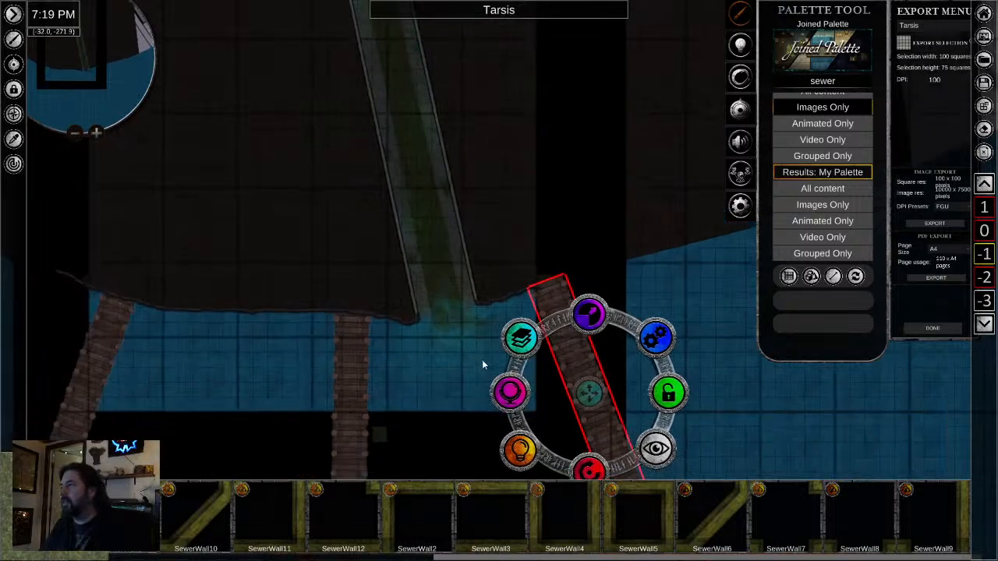
pyautogui.scroll(-2, 563, 157)
pyautogui.click(584, 159)
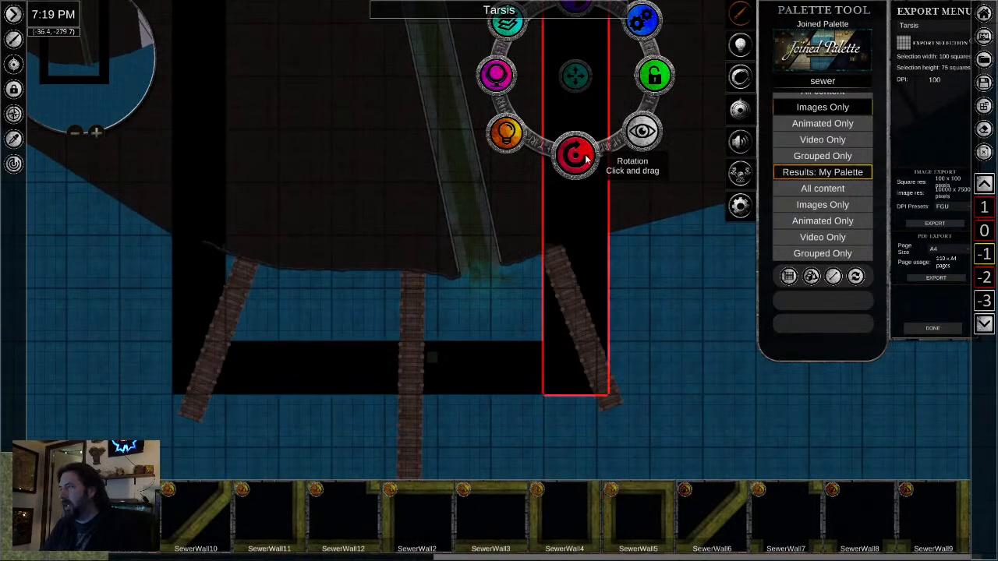
pyautogui.moveTo(580, 89); pyautogui.dragTo(633, 86)
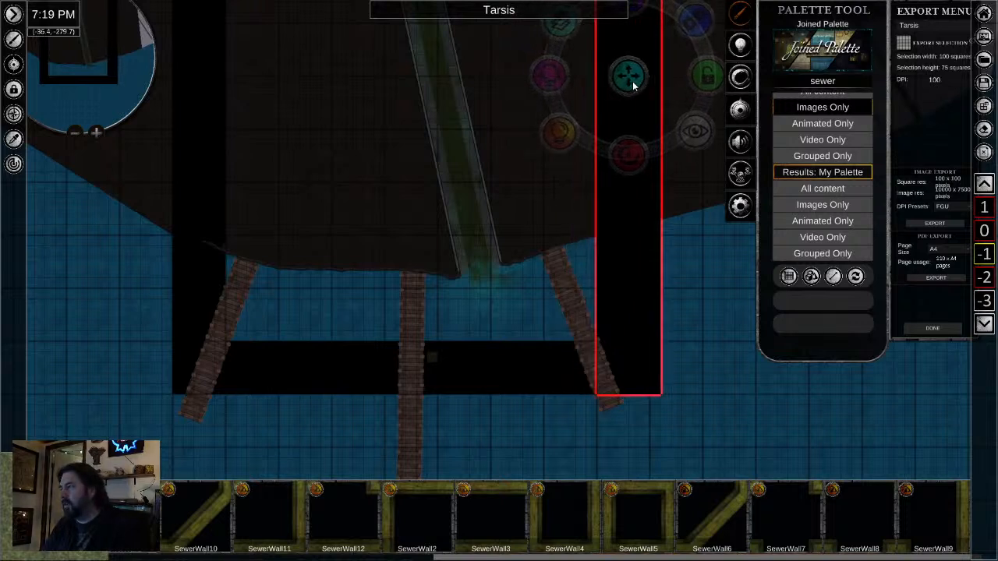
# - Examine level -1 along the sewer channel, from the furnished room inland down to the docks, including the black border strips
pyautogui.moveTo(512, 189); pyautogui.dragTo(409, 366)
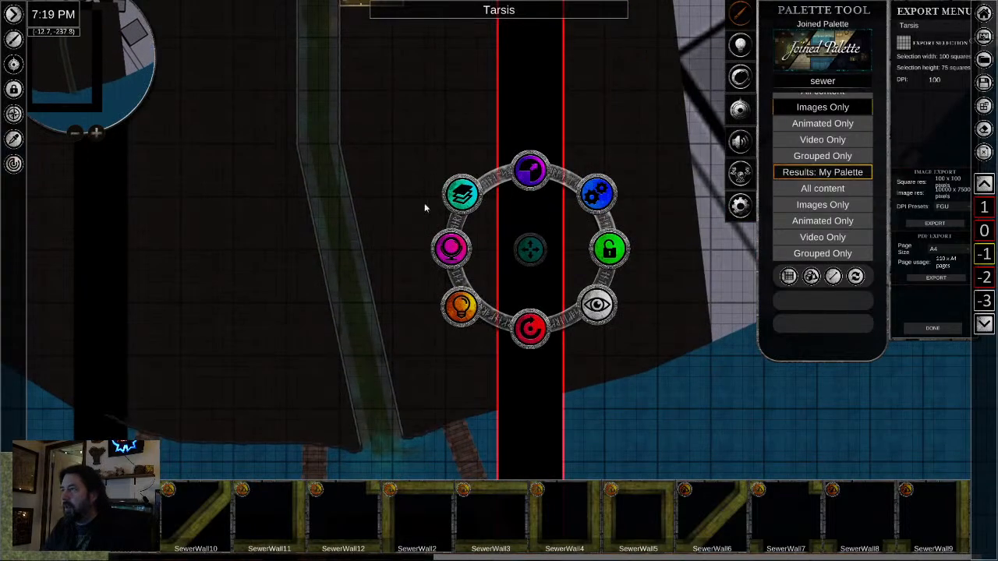
pyautogui.moveTo(442, 142); pyautogui.dragTo(455, 325)
pyautogui.moveTo(356, 329); pyautogui.dragTo(485, 117)
pyautogui.moveTo(409, 88); pyautogui.dragTo(381, 378)
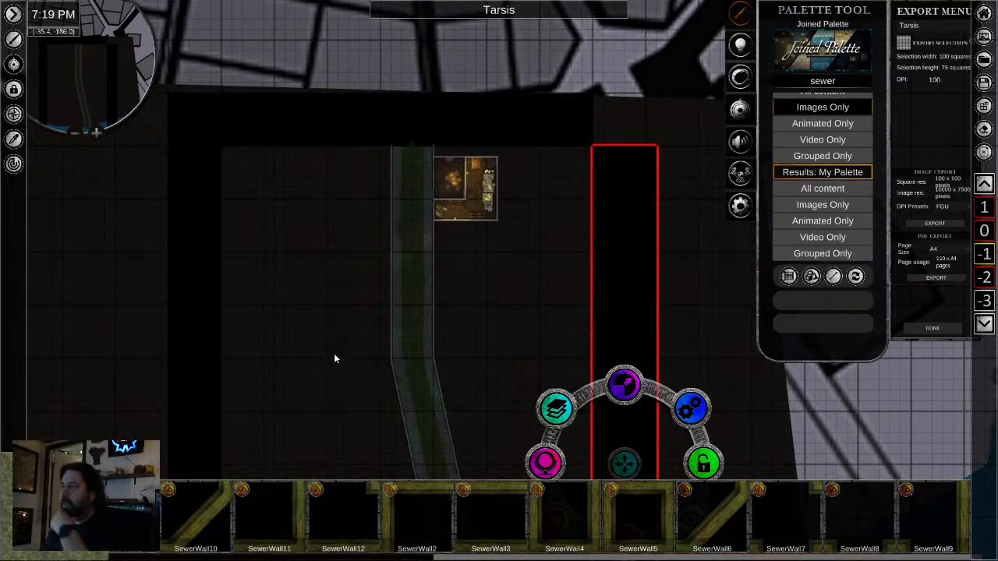
pyautogui.moveTo(393, 365); pyautogui.dragTo(382, 198)
pyautogui.moveTo(390, 313); pyautogui.dragTo(380, 270)
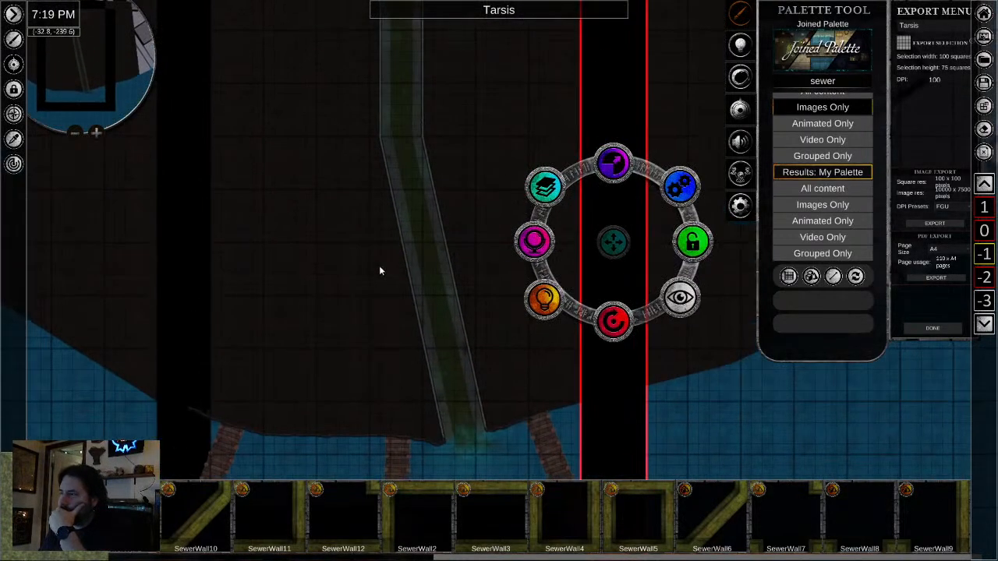
pyautogui.scroll(1, 362, 294)
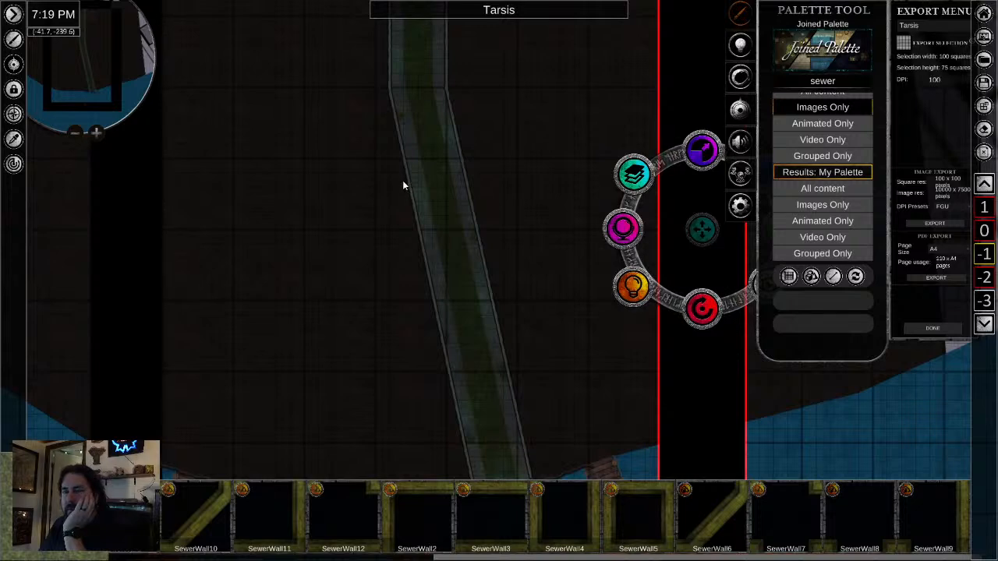
pyautogui.moveTo(415, 306); pyautogui.dragTo(396, 226)
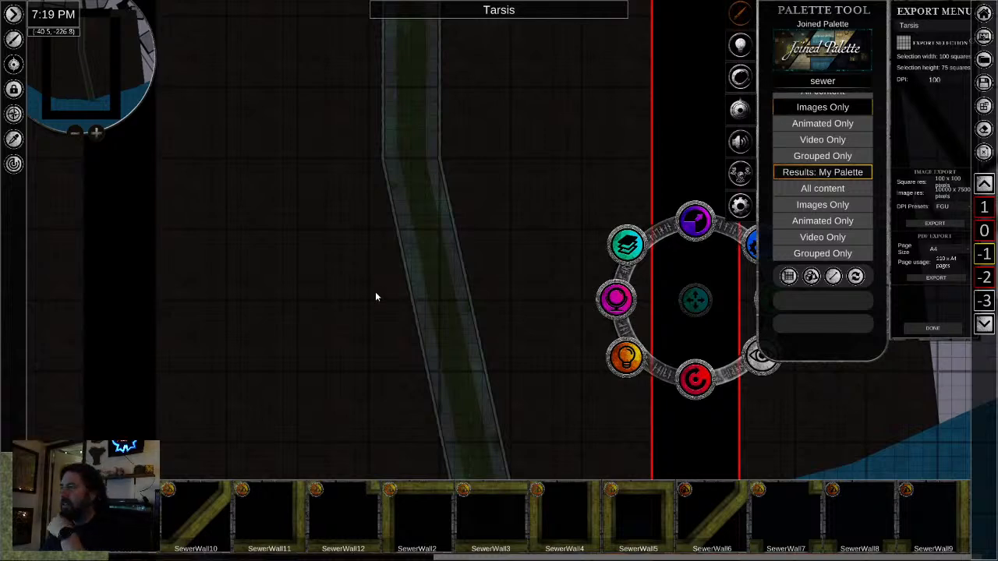
pyautogui.moveTo(364, 246); pyautogui.dragTo(352, 373)
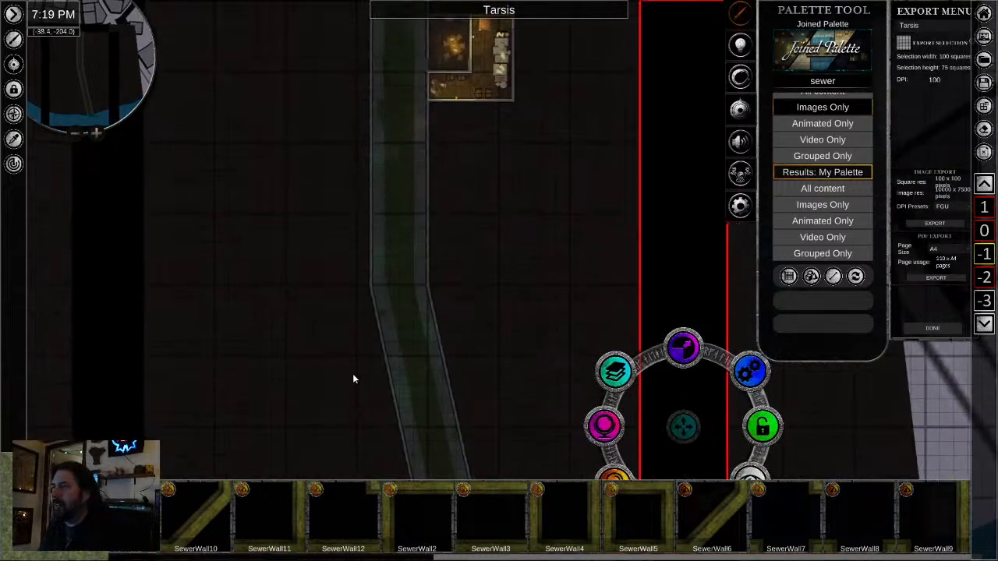
pyautogui.moveTo(359, 108); pyautogui.dragTo(350, 277)
pyautogui.moveTo(296, 374); pyautogui.dragTo(274, 188)
pyautogui.moveTo(334, 375); pyautogui.dragTo(319, 259)
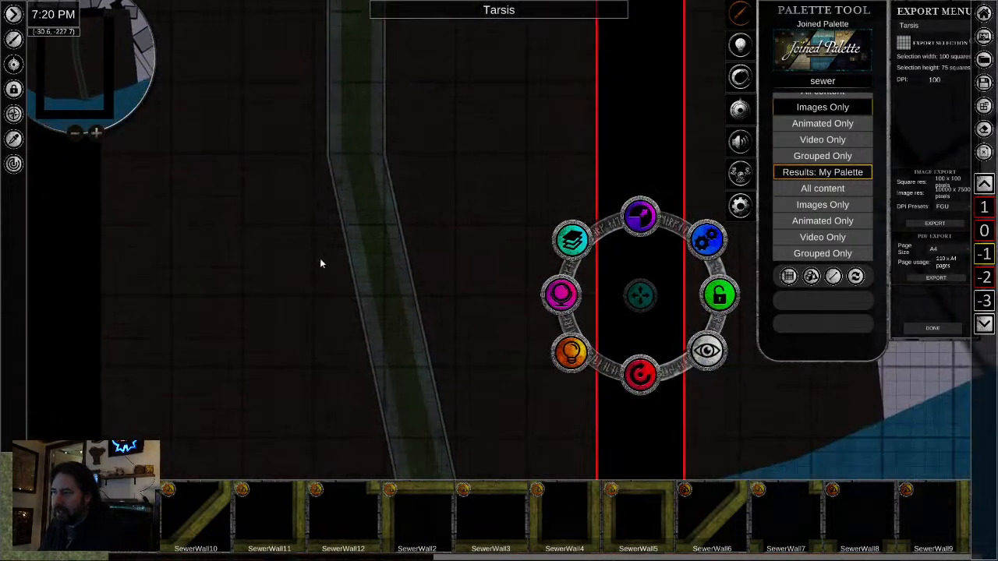
pyautogui.scroll(-2, 302, 304)
pyautogui.moveTo(296, 356); pyautogui.dragTo(373, 275)
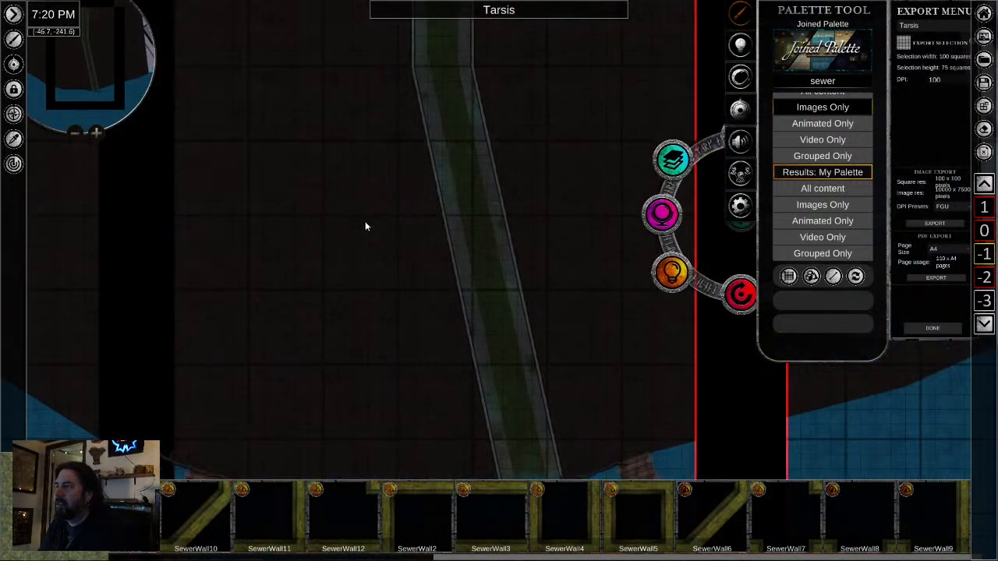
pyautogui.scroll(-1, 390, 272)
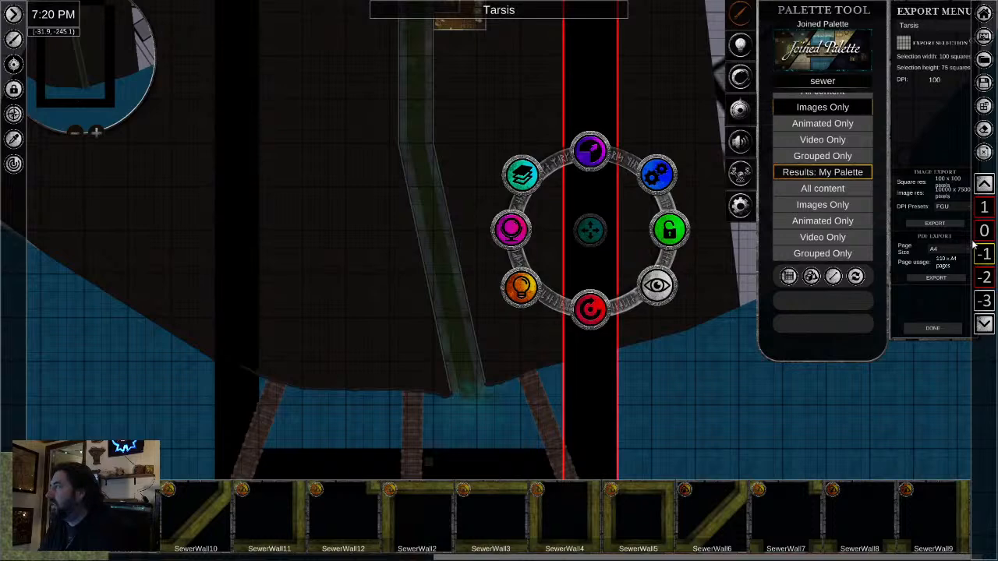
# - Switch to level 1 and start a ground polygon beside the western city wall, carrying its northern edge toward the eastern coast
pyautogui.click(984, 209)
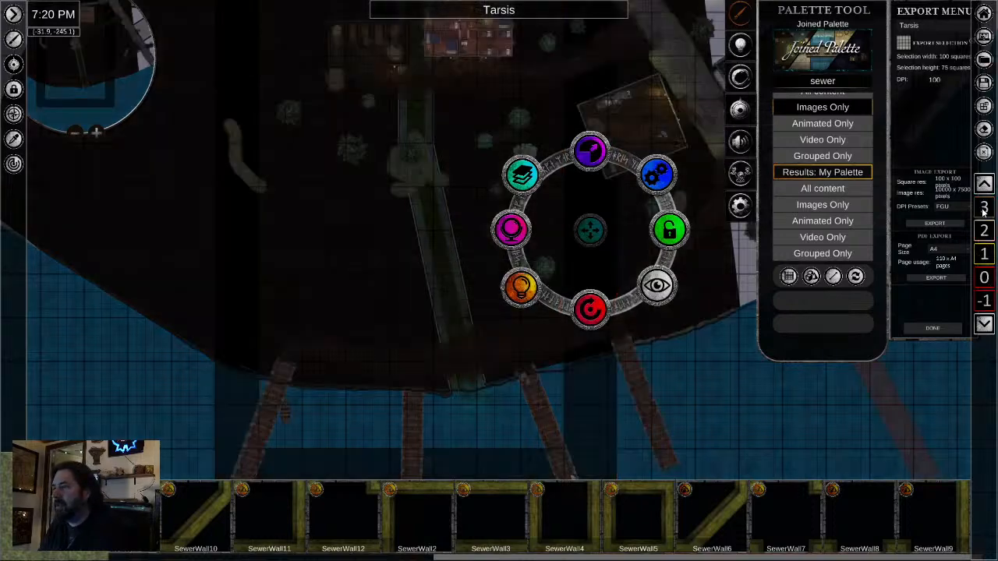
pyautogui.scroll(-3, 374, 430)
pyautogui.scroll(3, 379, 411)
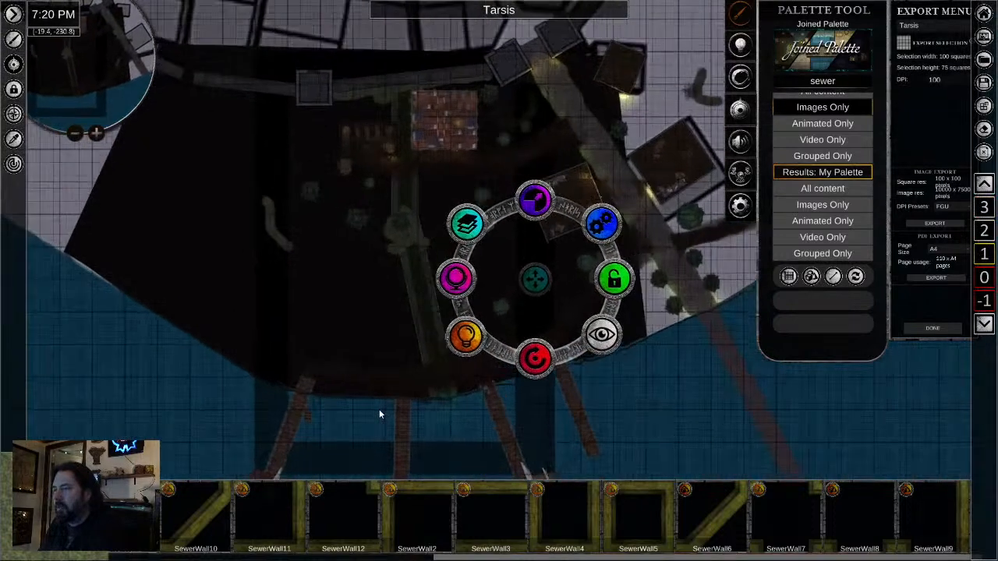
pyautogui.scroll(-4, 380, 407)
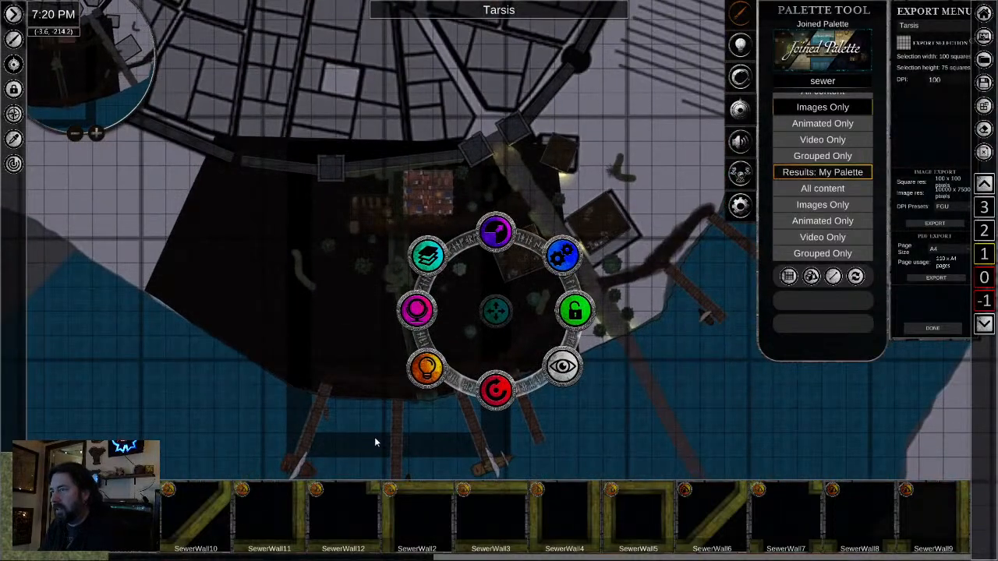
pyautogui.scroll(-2, 367, 421)
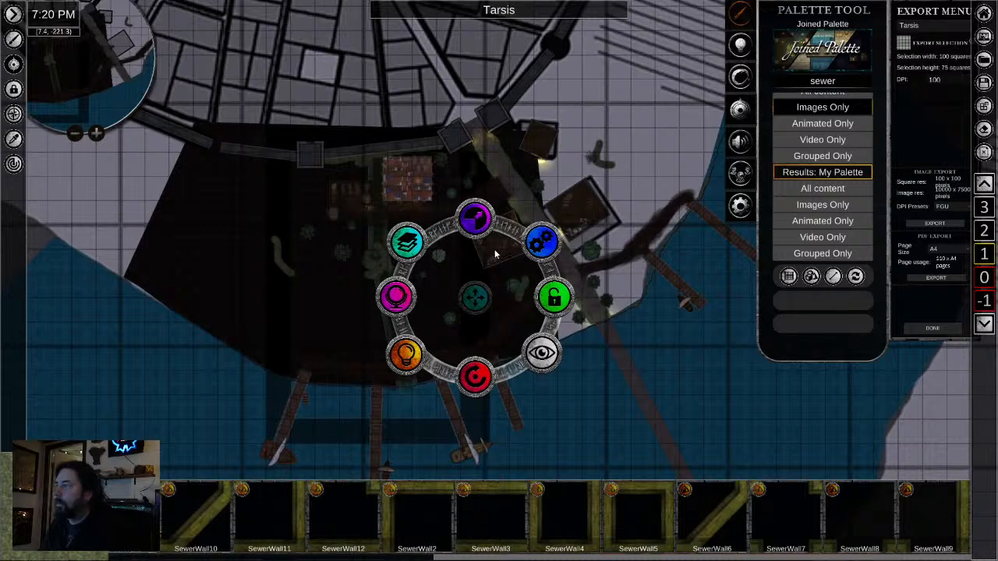
pyautogui.click(346, 464)
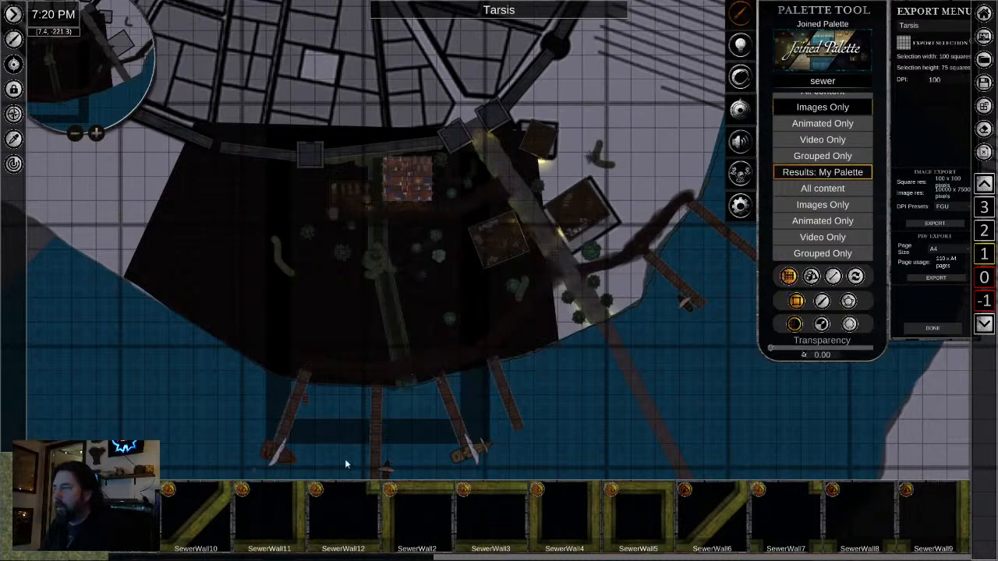
pyautogui.click(850, 302)
pyautogui.moveTo(152, 243); pyautogui.dragTo(212, 295)
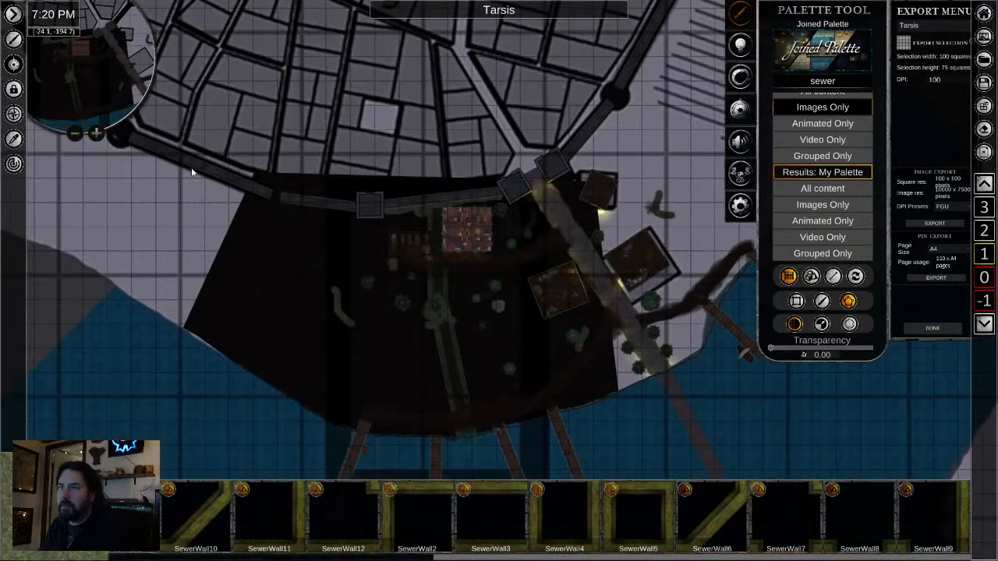
pyautogui.click(181, 160)
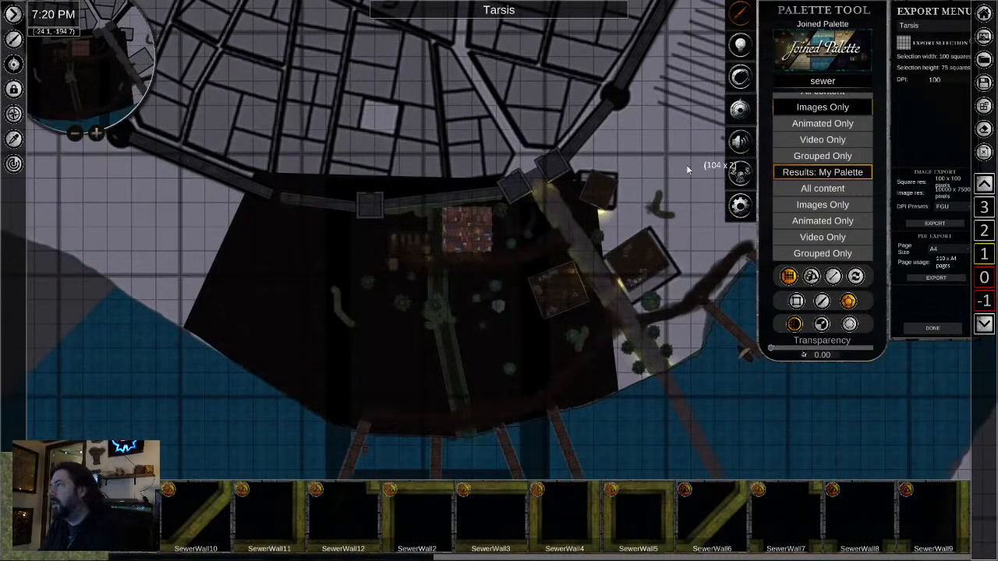
pyautogui.moveTo(687, 166); pyautogui.dragTo(531, 181)
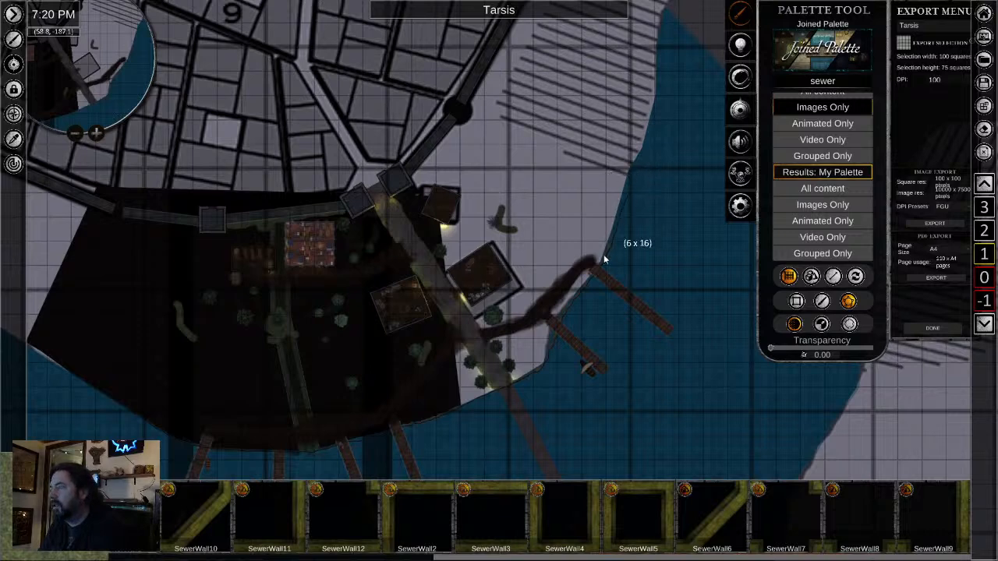
# - Trace the ground polygon's edge down the eastern shoreline, past both slanted docks, to the bend near the road bridge
pyautogui.scroll(3, 605, 259)
pyautogui.click(639, 157)
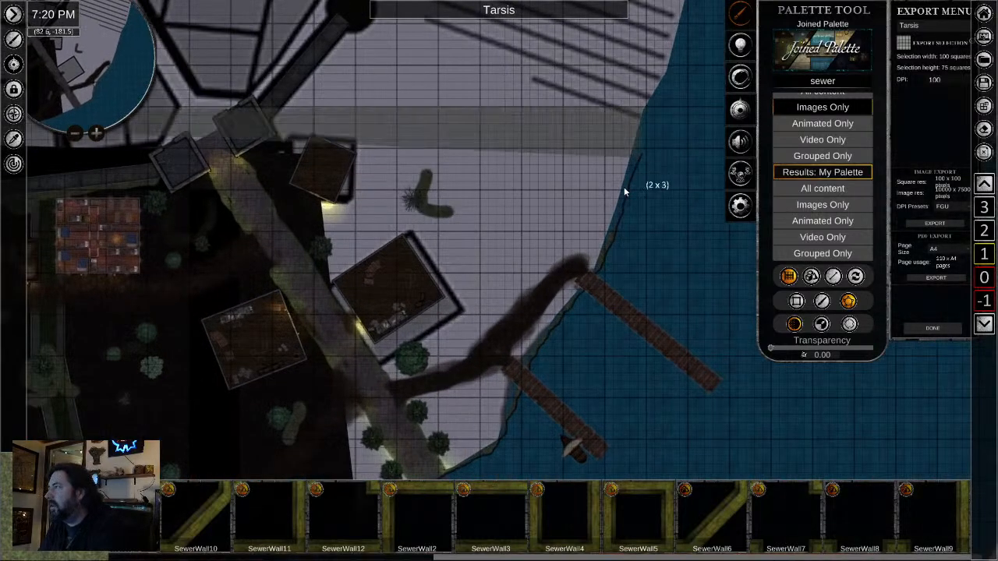
pyautogui.click(604, 251)
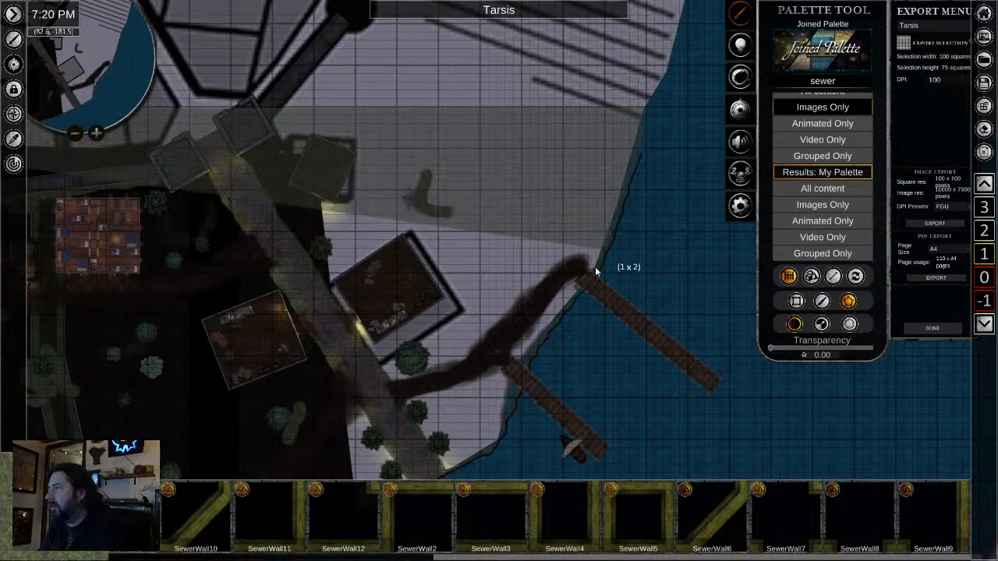
pyautogui.click(593, 276)
pyautogui.click(582, 295)
pyautogui.click(568, 305)
pyautogui.click(561, 315)
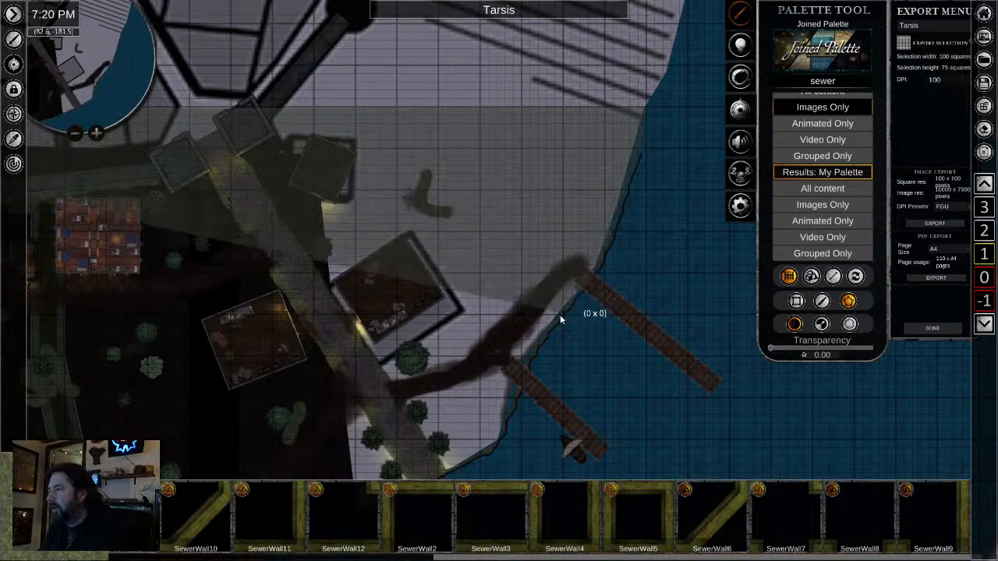
pyautogui.click(553, 326)
pyautogui.click(542, 340)
pyautogui.click(530, 353)
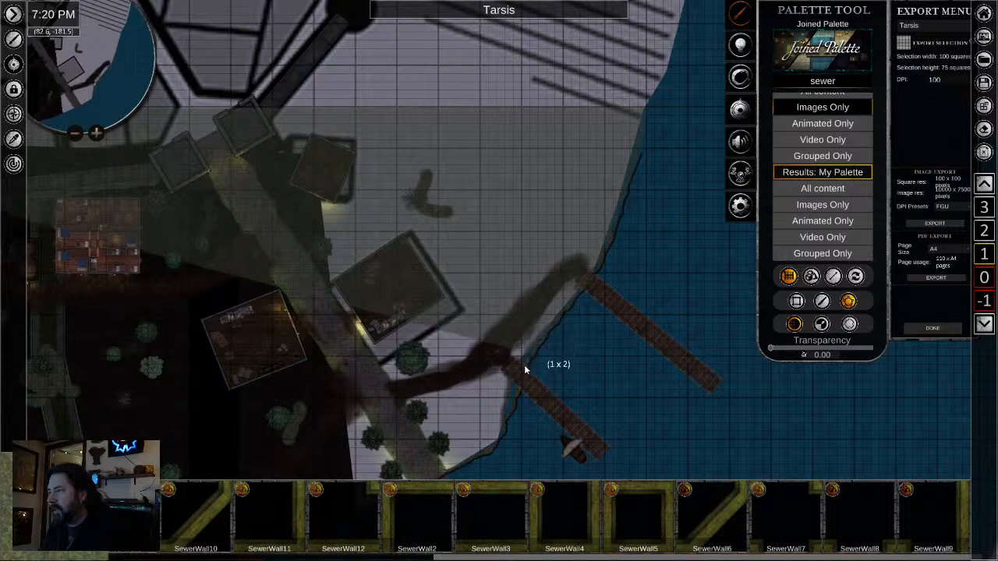
pyautogui.click(521, 371)
pyautogui.click(510, 402)
pyautogui.click(502, 422)
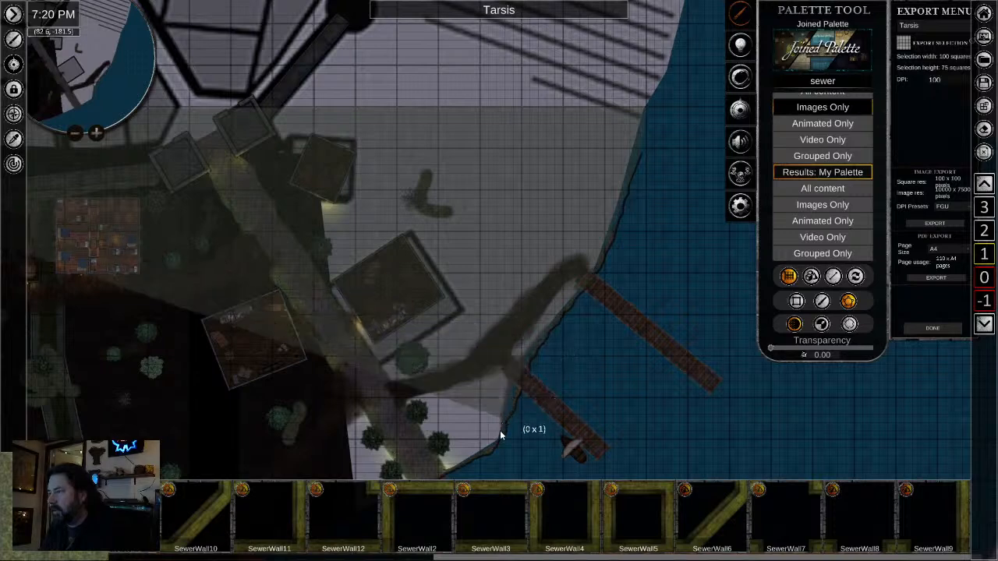
pyautogui.click(500, 437)
pyautogui.click(488, 450)
# - Continue the polygon's edge along the southern shoreline, from the road bridge past the sewer outflow to the vertical dock
pyautogui.moveTo(475, 455); pyautogui.dragTo(595, 234)
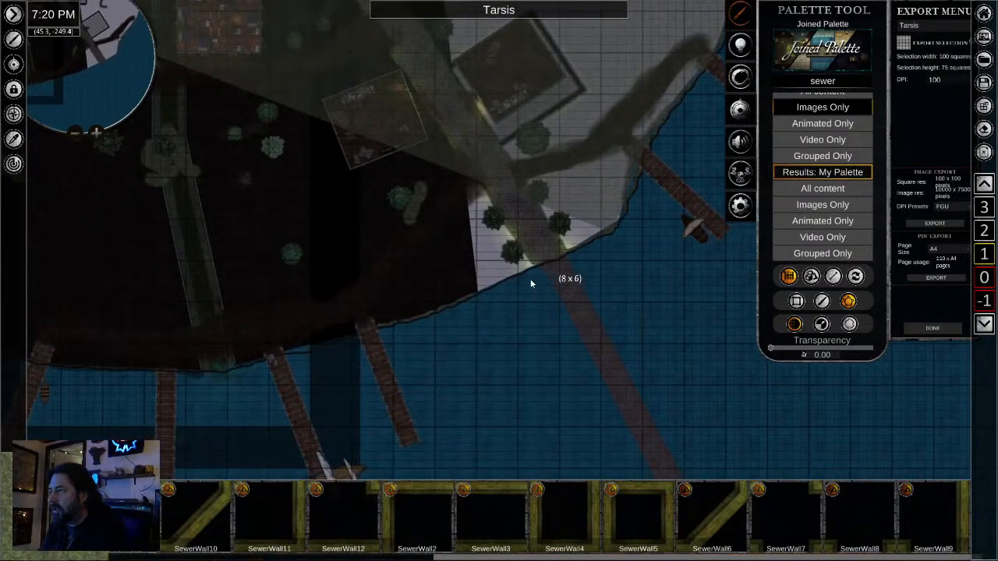
pyautogui.click(517, 273)
pyautogui.click(492, 280)
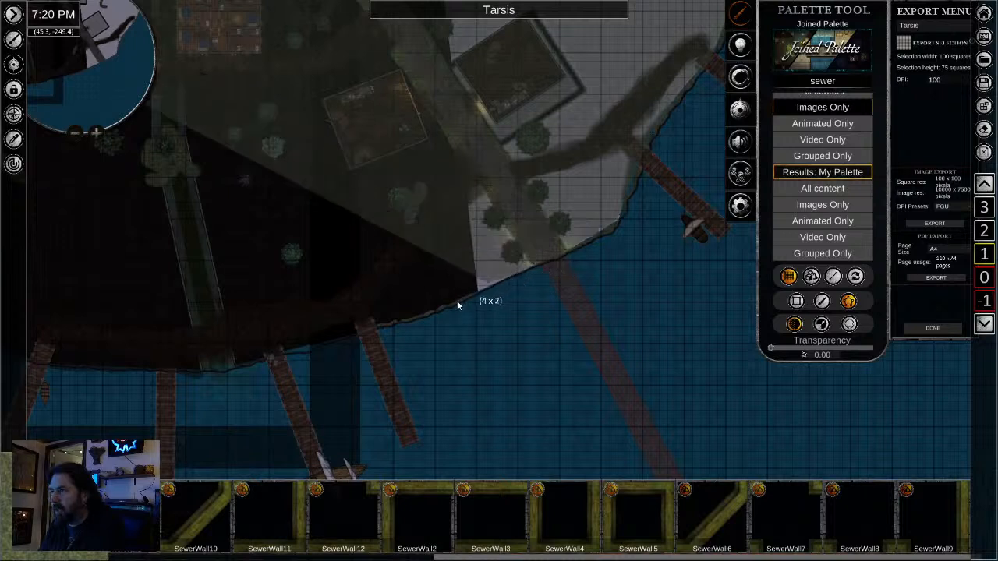
pyautogui.click(428, 316)
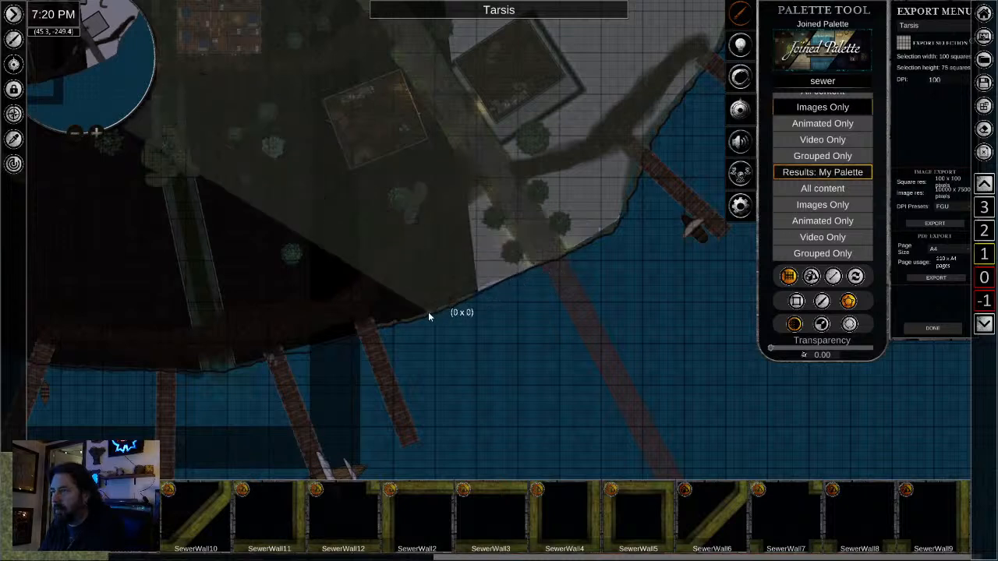
pyautogui.click(379, 326)
pyautogui.click(317, 343)
pyautogui.click(276, 350)
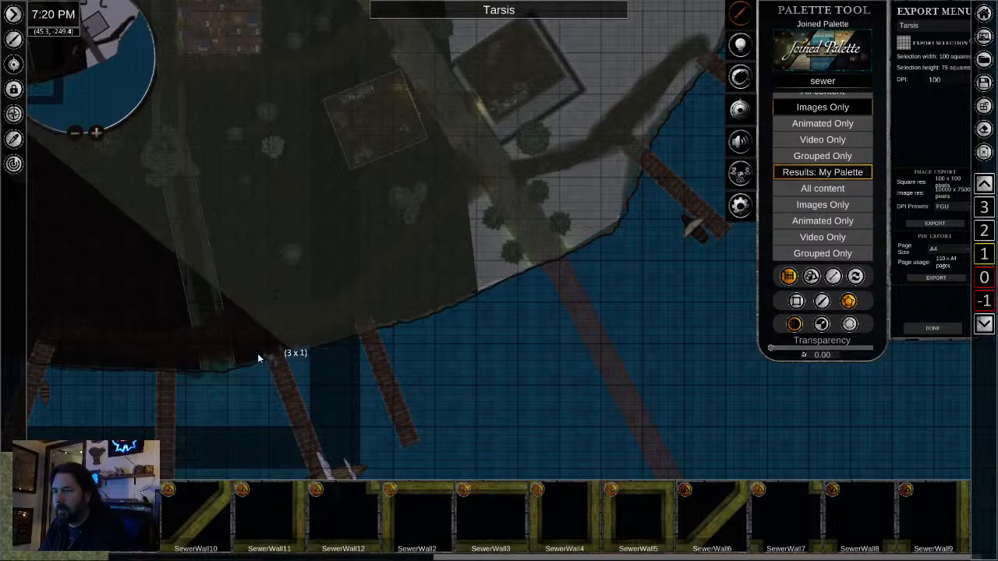
pyautogui.click(244, 365)
pyautogui.click(218, 368)
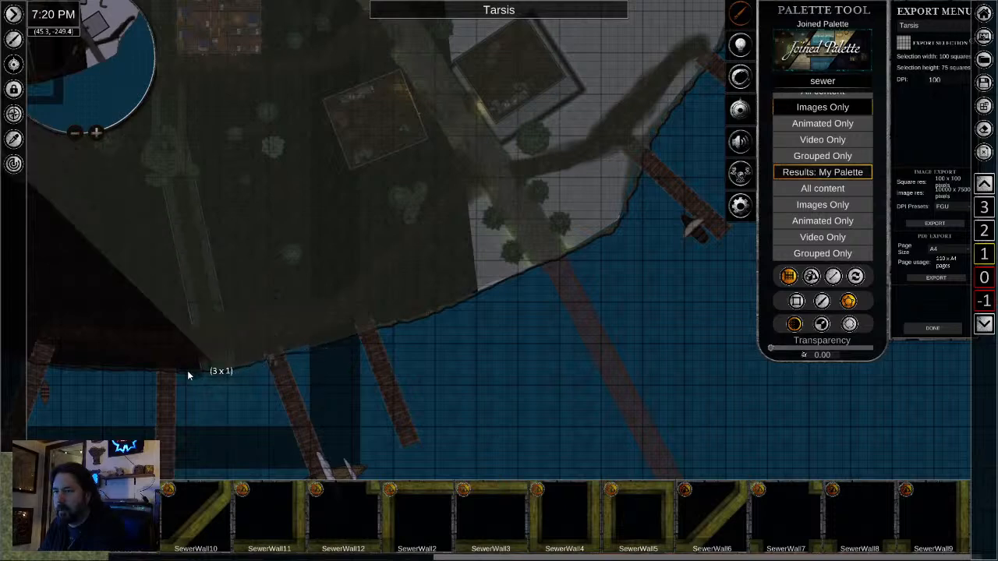
pyautogui.click(187, 370)
pyautogui.click(153, 368)
# - Trace the rest of the shoreline northwest from the vertical dock past the western dock and complete the ground polygon
pyautogui.moveTo(165, 369); pyautogui.dragTo(664, 312)
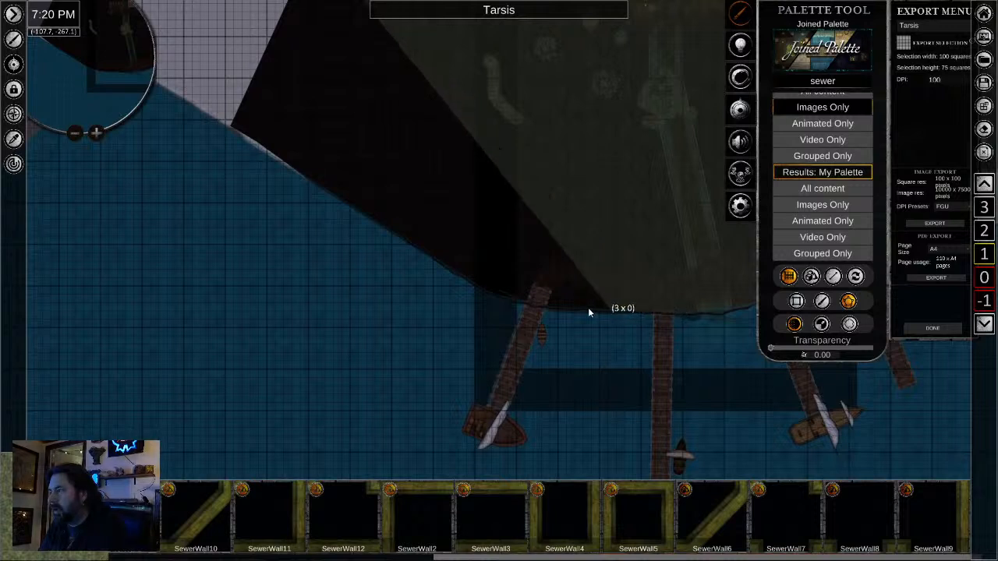
pyautogui.click(531, 305)
pyautogui.click(505, 299)
pyautogui.click(488, 289)
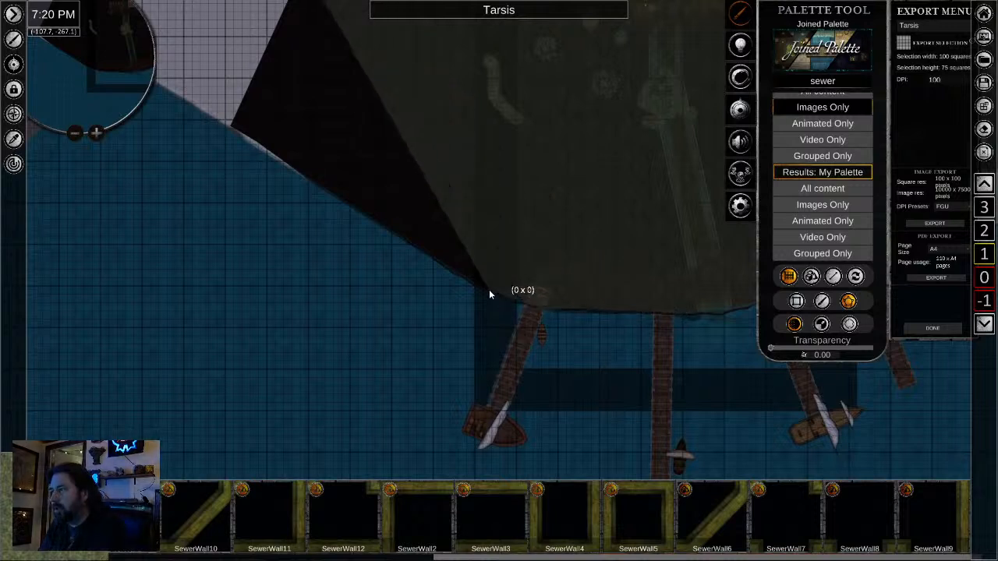
pyautogui.click(463, 281)
pyautogui.click(412, 238)
pyautogui.click(392, 229)
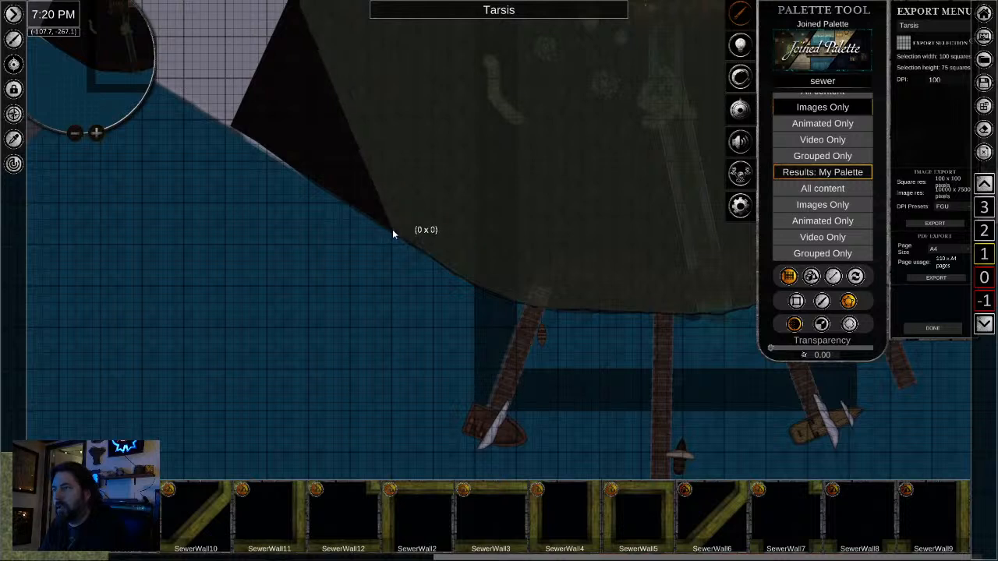
pyautogui.click(322, 187)
pyautogui.click(269, 149)
pyautogui.click(232, 124)
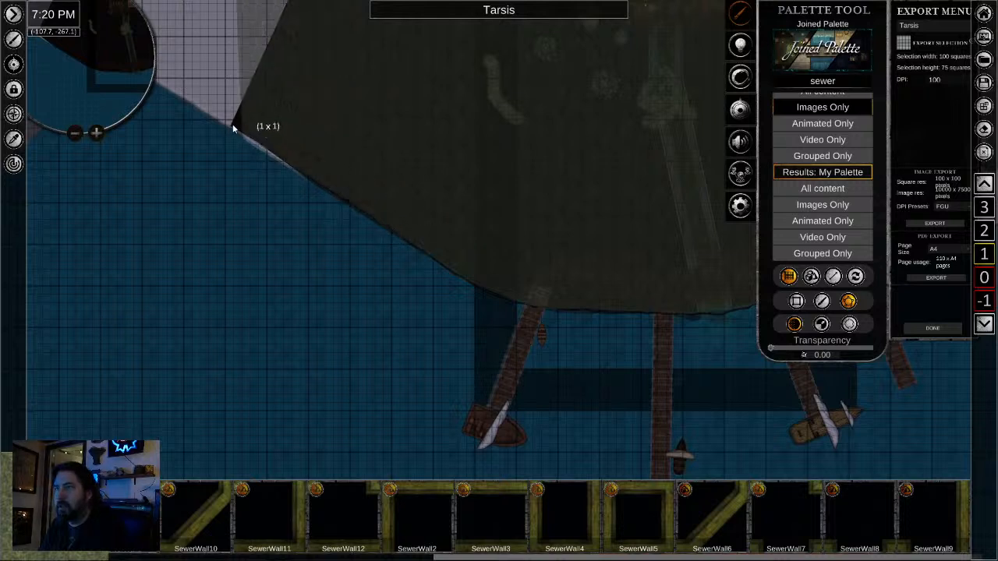
pyautogui.click(216, 106)
pyautogui.rightClick(208, 85)
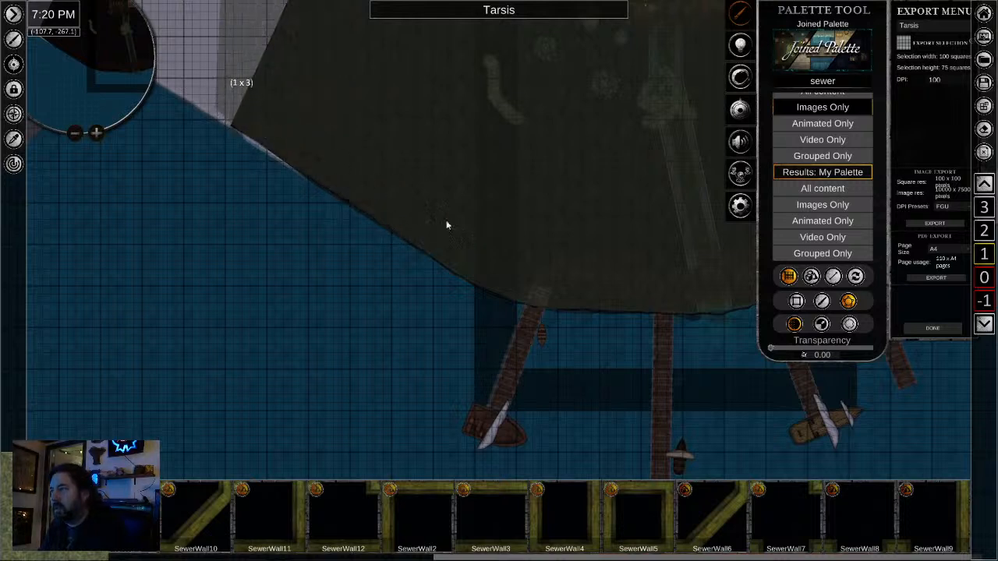
pyautogui.scroll(-3, 495, 204)
pyautogui.scroll(-3, 626, 273)
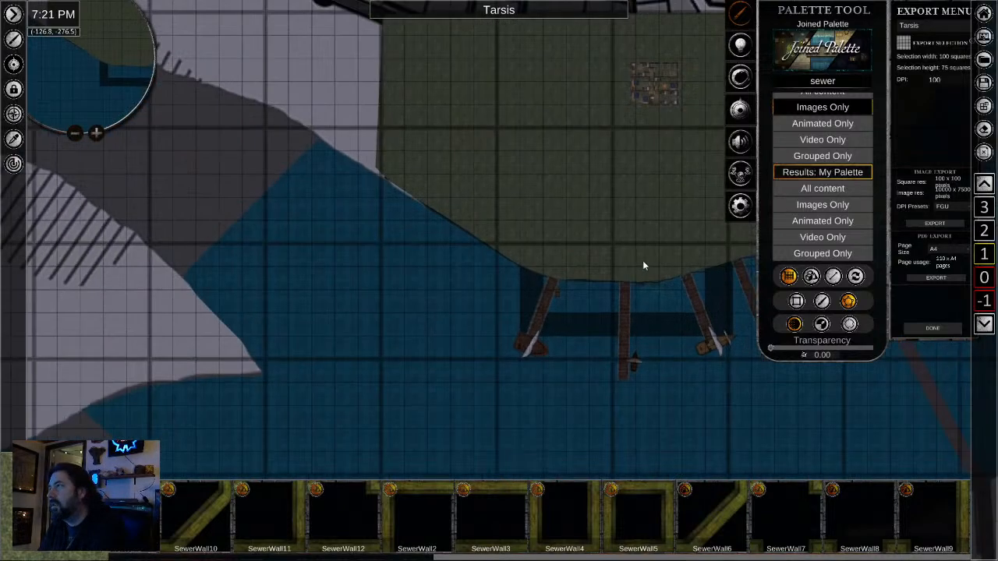
pyautogui.moveTo(643, 264); pyautogui.dragTo(509, 360)
pyautogui.click(525, 274)
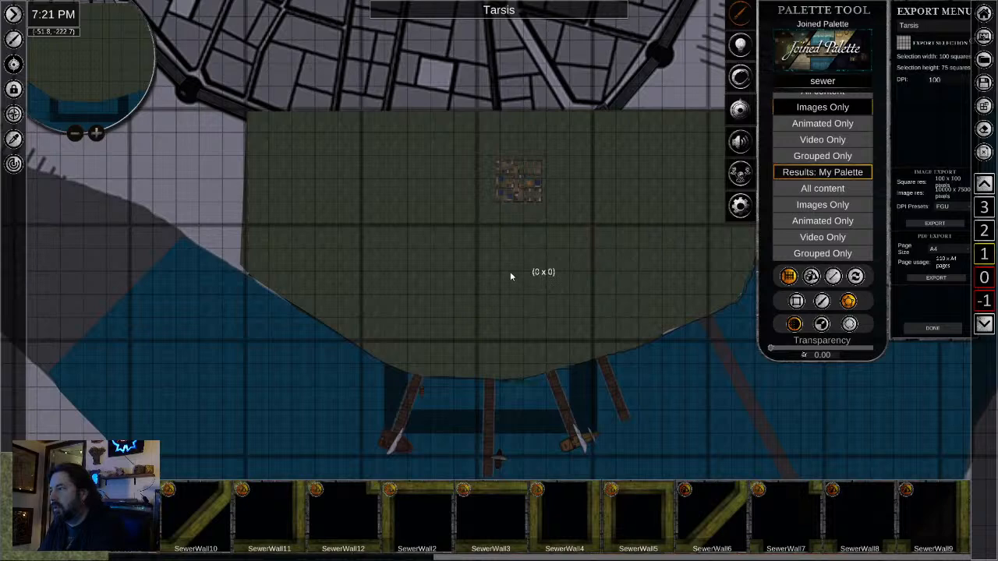
pyautogui.scroll(2, 570, 293)
pyautogui.click(433, 243)
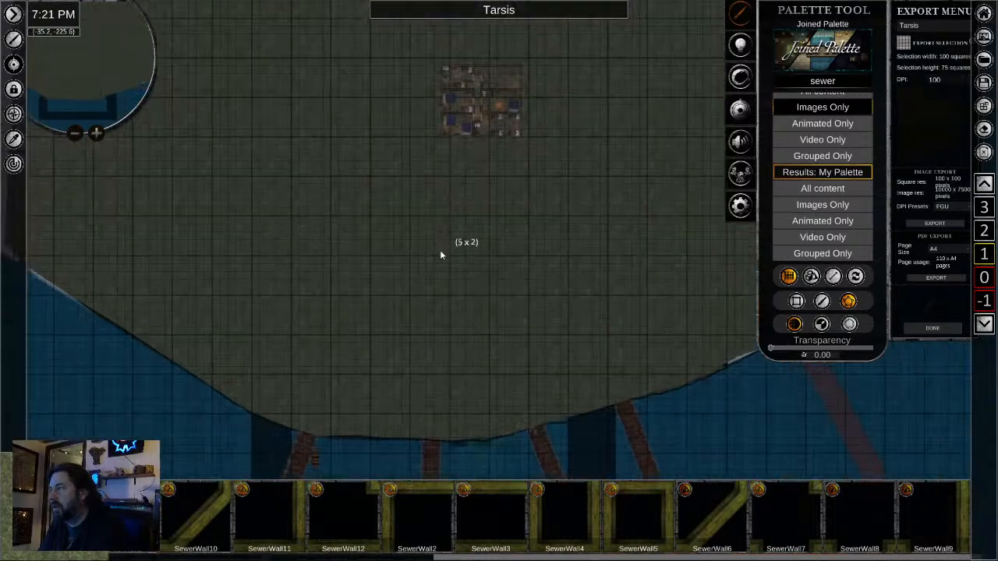
pyautogui.click(470, 253)
pyautogui.rightClick(475, 263)
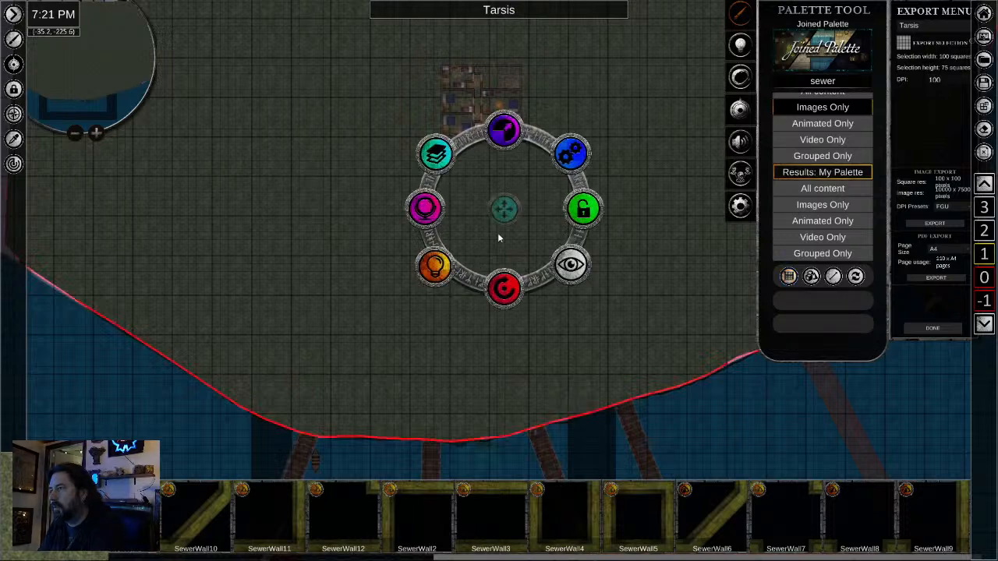
# - Move the new ground polygon to the bottom of the layering order on level 1 and deselect it
pyautogui.click(436, 153)
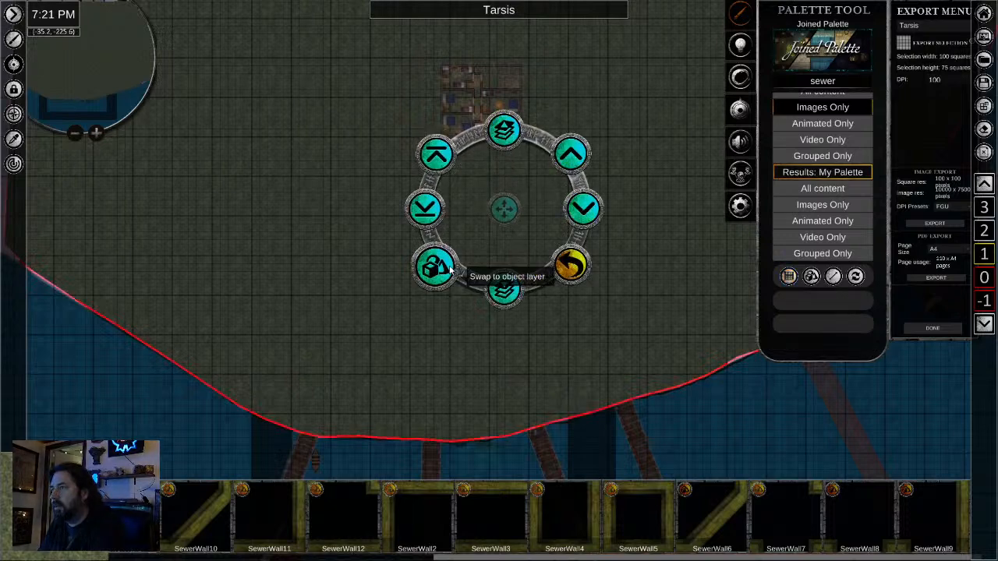
pyautogui.click(427, 207)
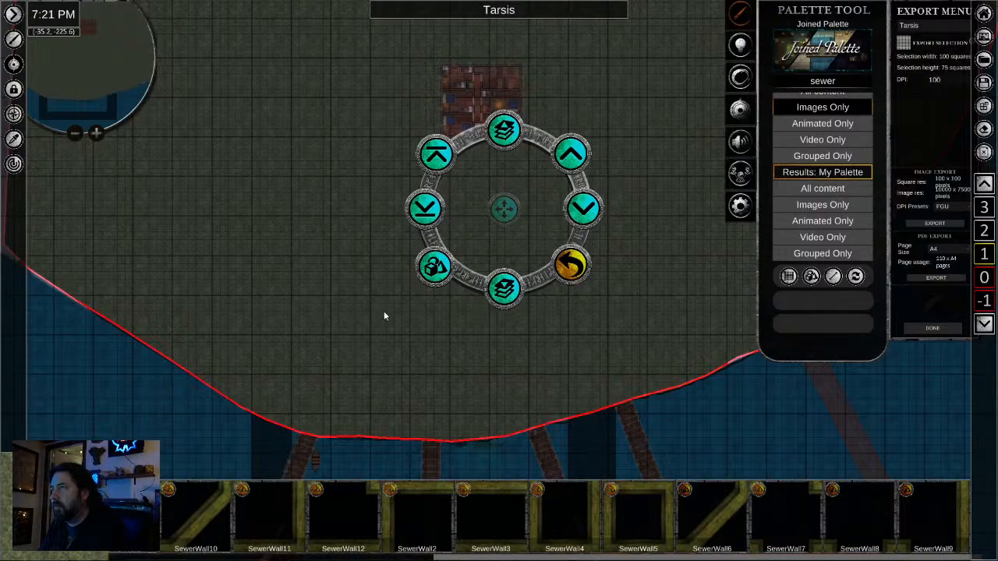
pyautogui.scroll(-3, 416, 383)
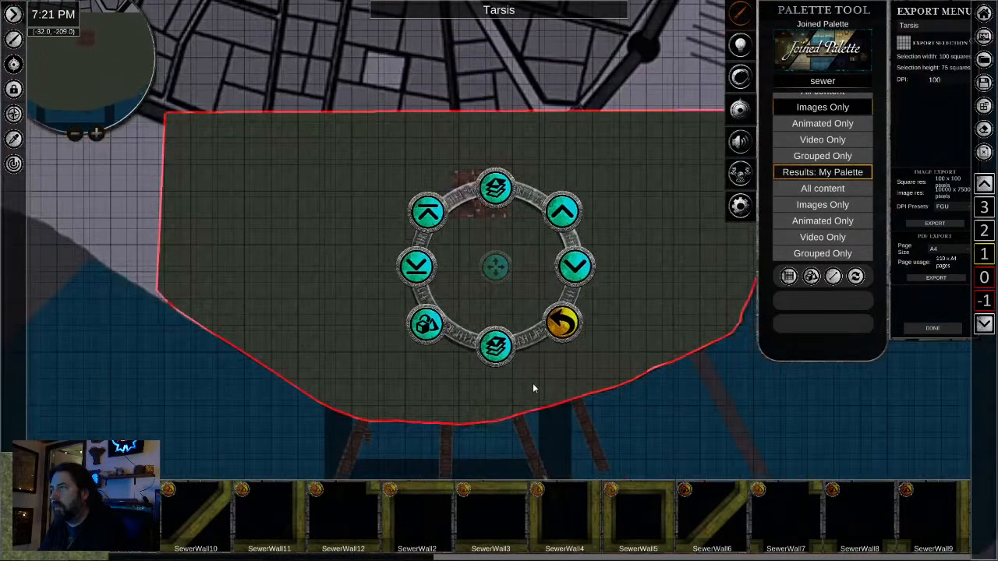
pyautogui.scroll(3, 533, 388)
pyautogui.click(494, 273)
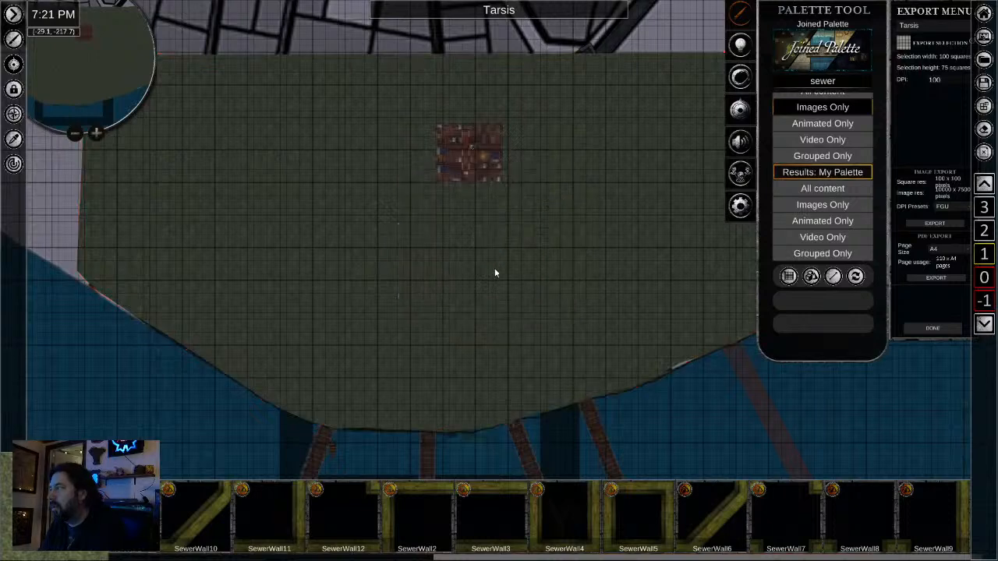
# - Move the ground polygon from level 1 down to level 0
pyautogui.click(502, 268)
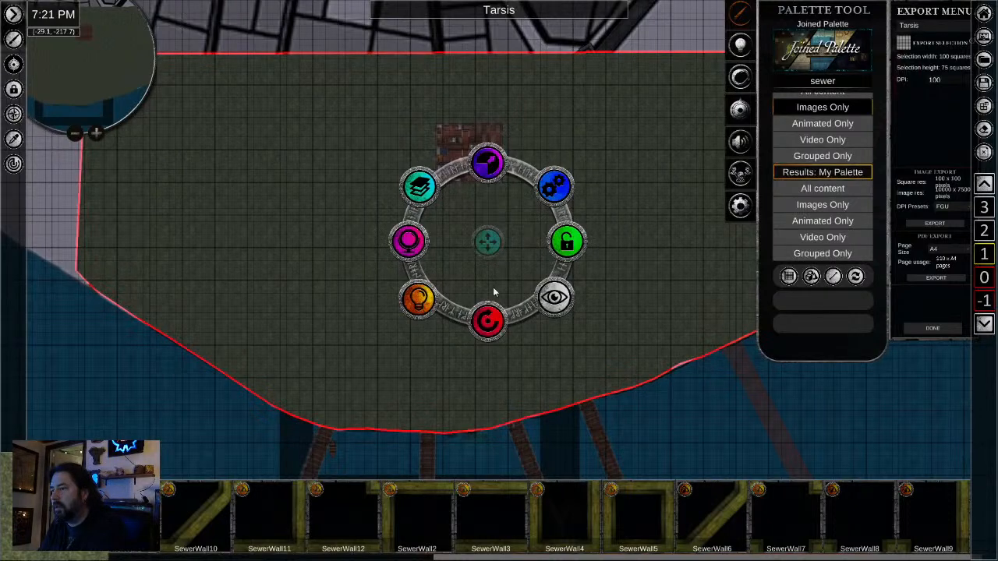
pyautogui.click(423, 203)
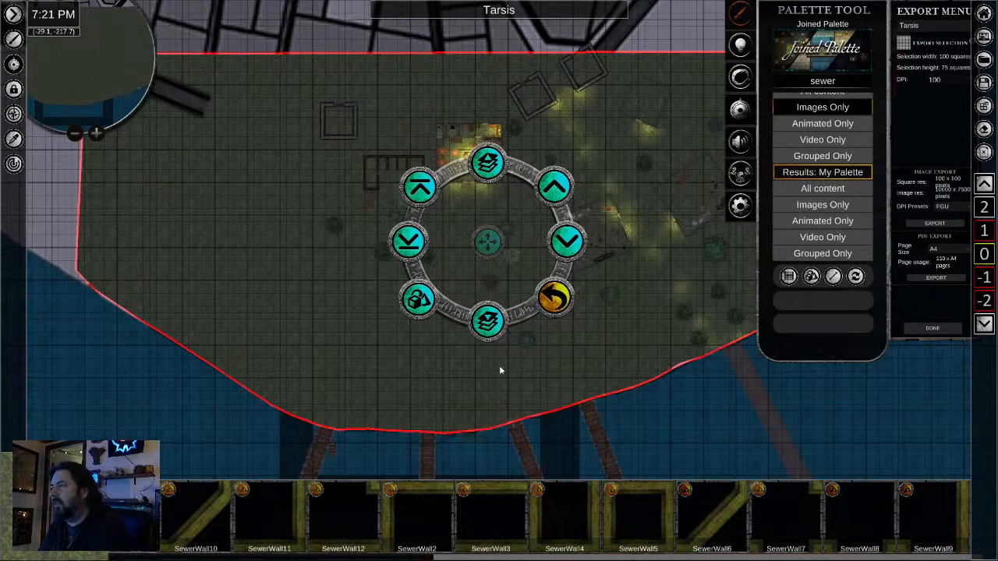
# - Send the ground polygon to the bottom of the layering order on level 0
pyautogui.click(402, 376)
pyautogui.click(332, 309)
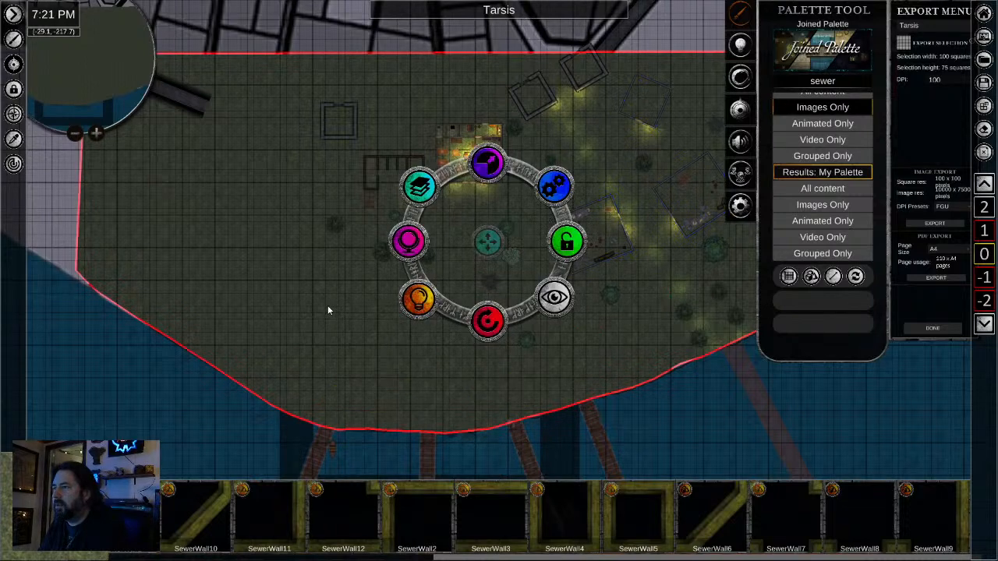
pyautogui.click(414, 180)
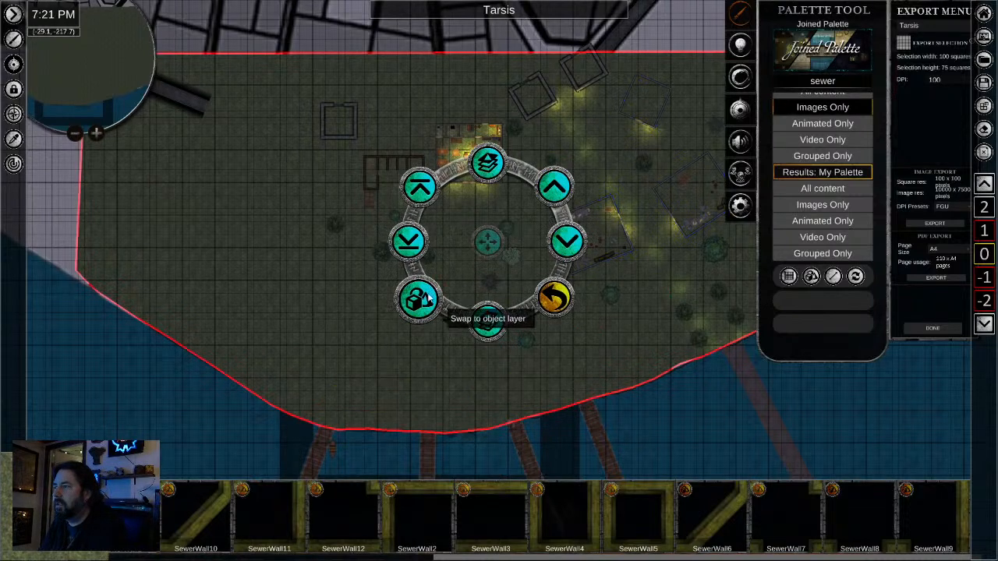
pyautogui.click(408, 241)
# - Examine how the water and ground meet along the southern shoreline around the docks on level 0
pyautogui.click(655, 426)
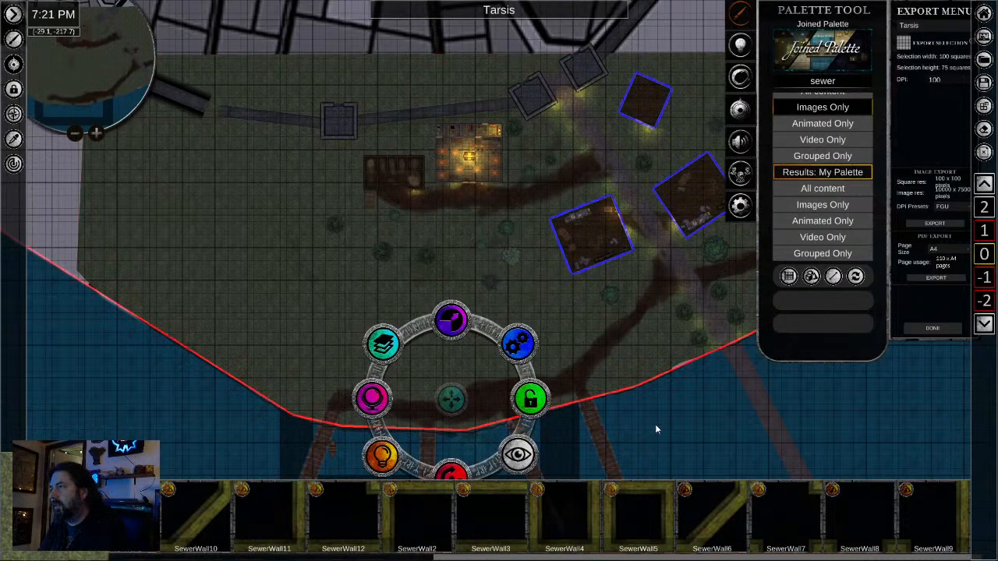
pyautogui.scroll(-2, 609, 372)
pyautogui.moveTo(604, 340); pyautogui.dragTo(573, 226)
pyautogui.scroll(5, 635, 351)
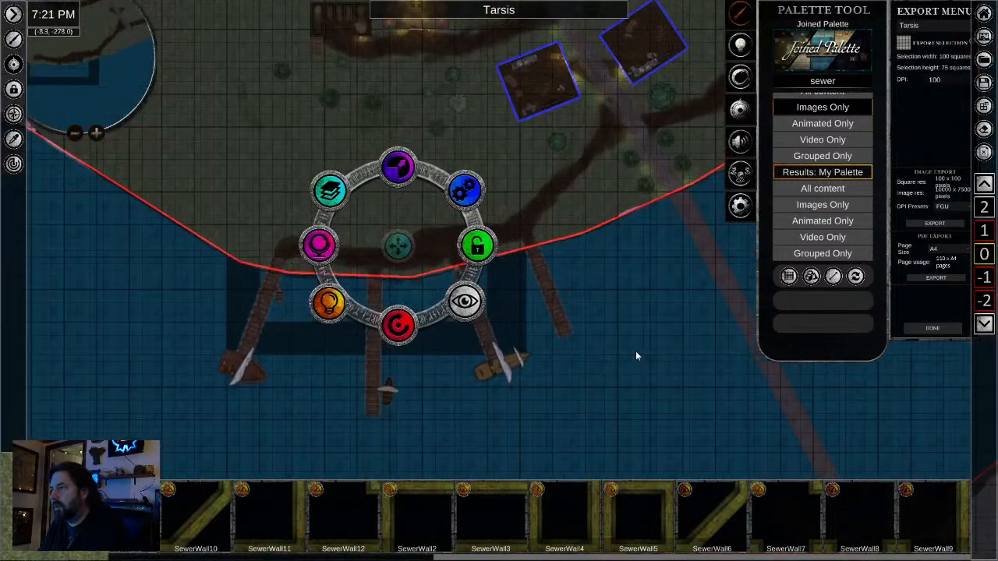
pyautogui.moveTo(501, 338); pyautogui.dragTo(918, 355)
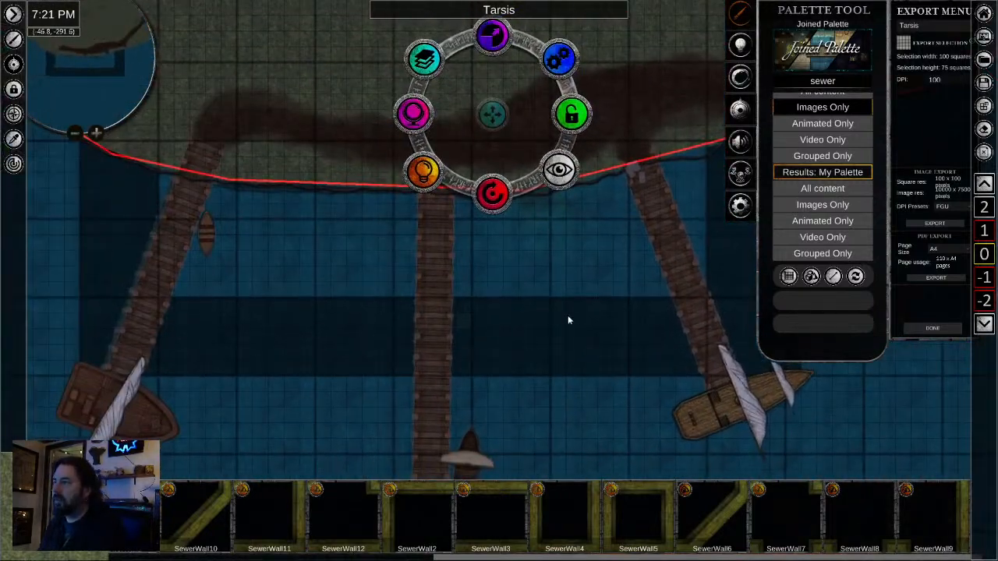
pyautogui.scroll(-2, 535, 346)
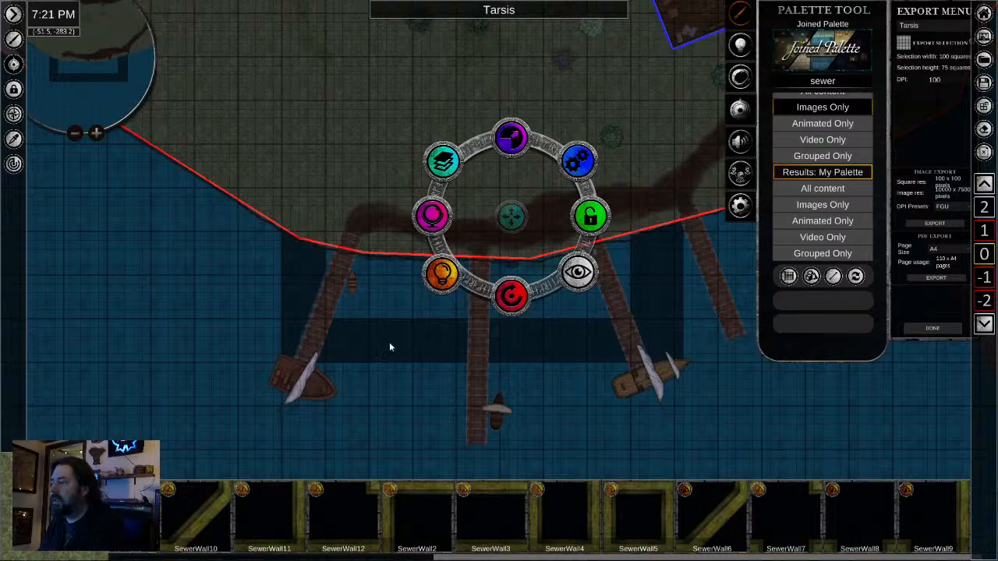
pyautogui.scroll(2, 547, 350)
pyautogui.scroll(5, 547, 344)
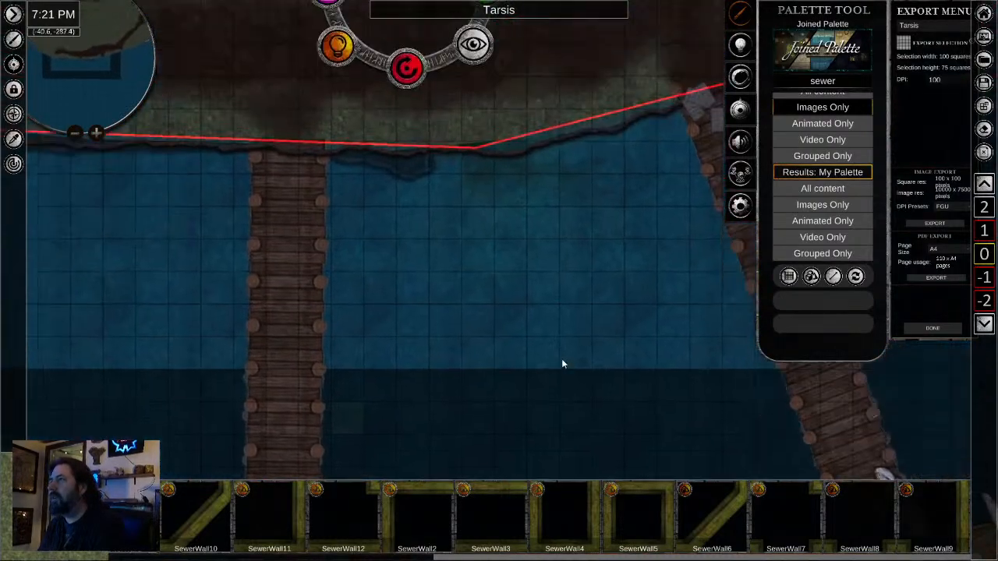
pyautogui.moveTo(561, 362); pyautogui.dragTo(567, 404)
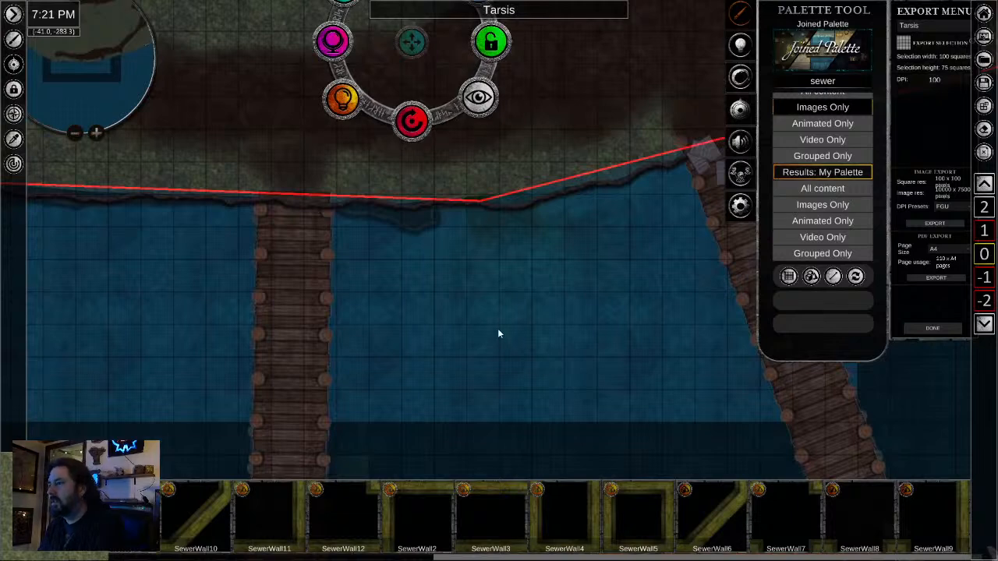
pyautogui.click(466, 374)
pyautogui.scroll(-5, 464, 374)
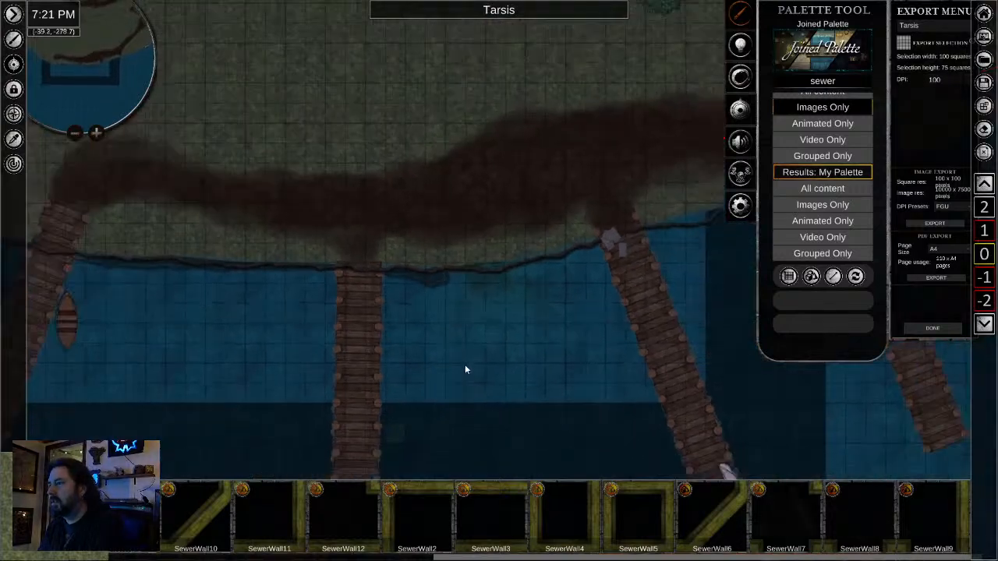
pyautogui.scroll(2, 495, 290)
pyautogui.scroll(2, 494, 283)
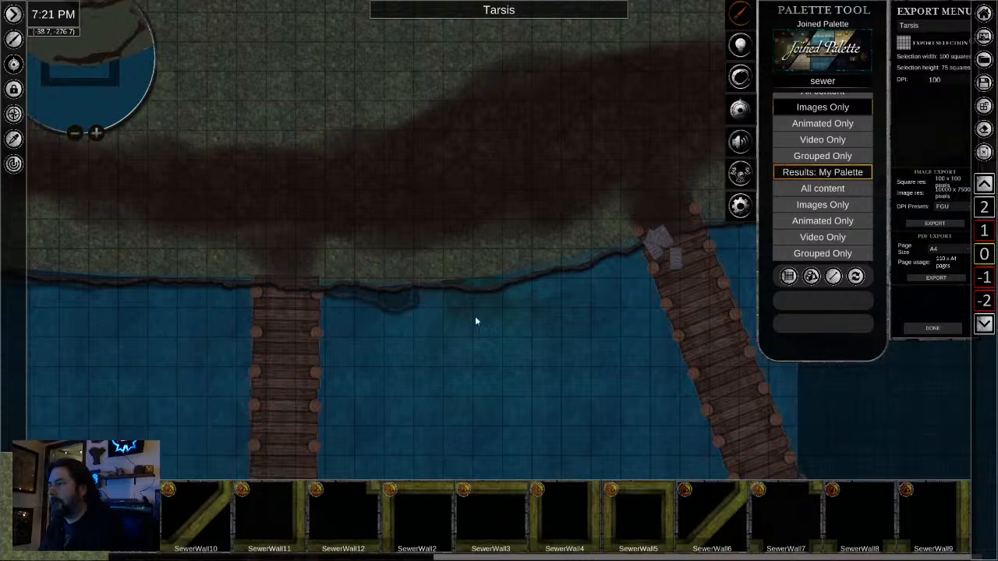
pyautogui.scroll(-3, 561, 396)
pyautogui.scroll(-2, 580, 392)
# - Review the full extent of the water area, from the docks across to the opposite shore and the bridge
pyautogui.click(591, 426)
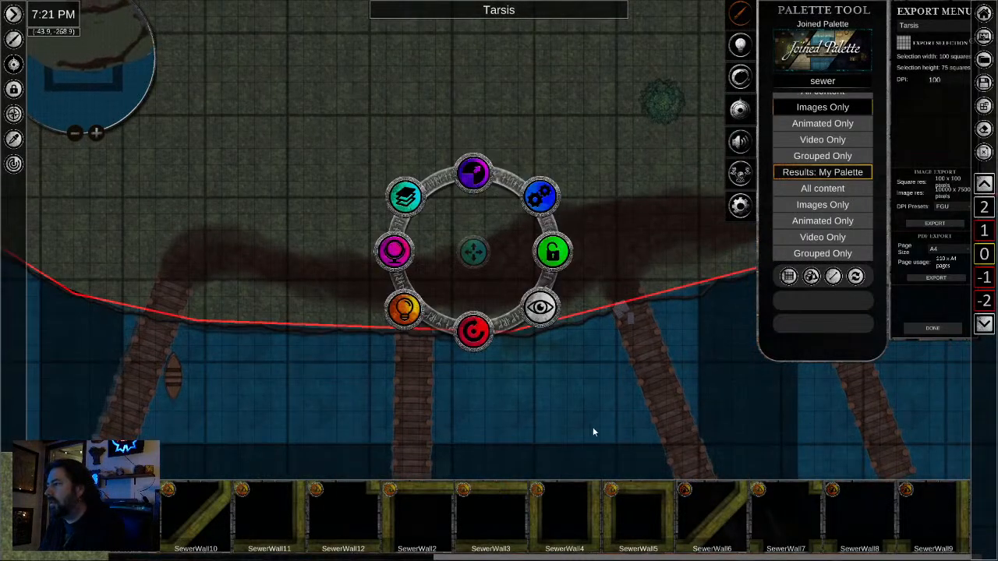
pyautogui.scroll(-2, 597, 426)
pyautogui.moveTo(597, 427); pyautogui.dragTo(620, 163)
pyautogui.moveTo(622, 316); pyautogui.dragTo(541, 108)
pyautogui.scroll(-4, 527, 192)
pyautogui.moveTo(569, 189); pyautogui.dragTo(550, 338)
pyautogui.scroll(-3, 551, 341)
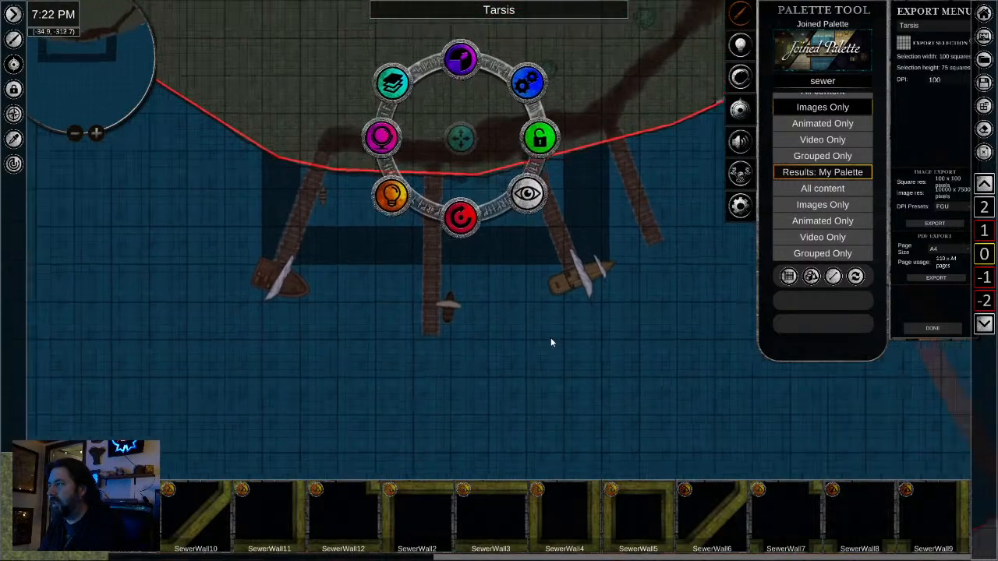
pyautogui.scroll(3, 613, 316)
pyautogui.moveTo(602, 297); pyautogui.dragTo(580, 201)
pyautogui.scroll(-4, 565, 228)
pyautogui.moveTo(571, 240); pyautogui.dragTo(434, 296)
pyautogui.scroll(-2, 422, 309)
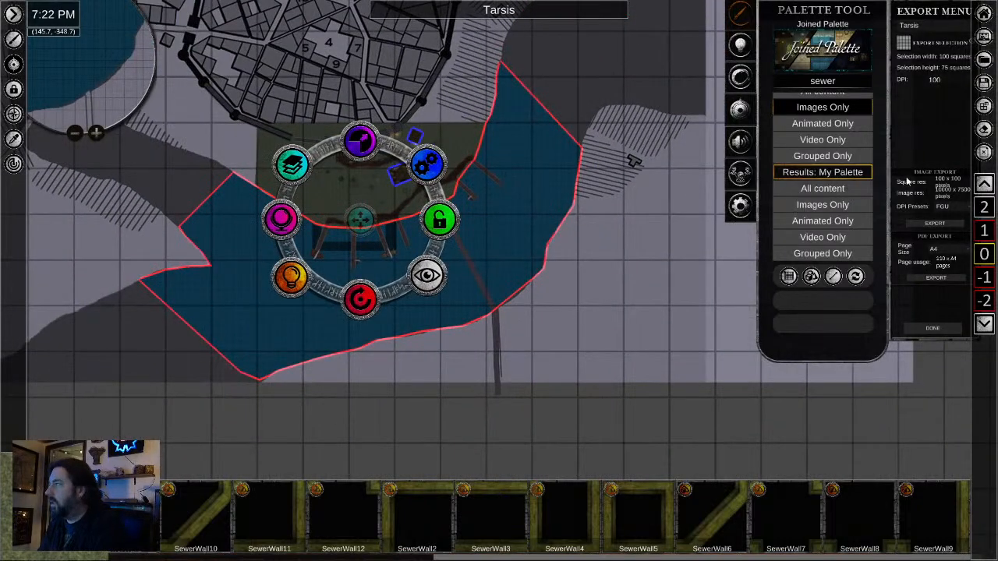
# - Draw a ground polygon on level 0 over the land southeast of the water, following the far shoreline around the bridge's end
pyautogui.click(790, 276)
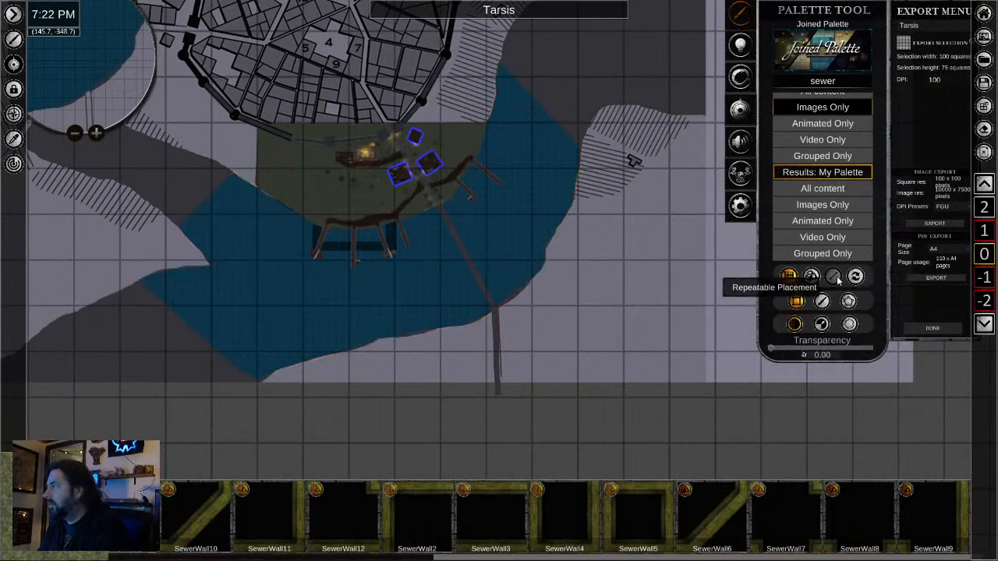
pyautogui.click(848, 301)
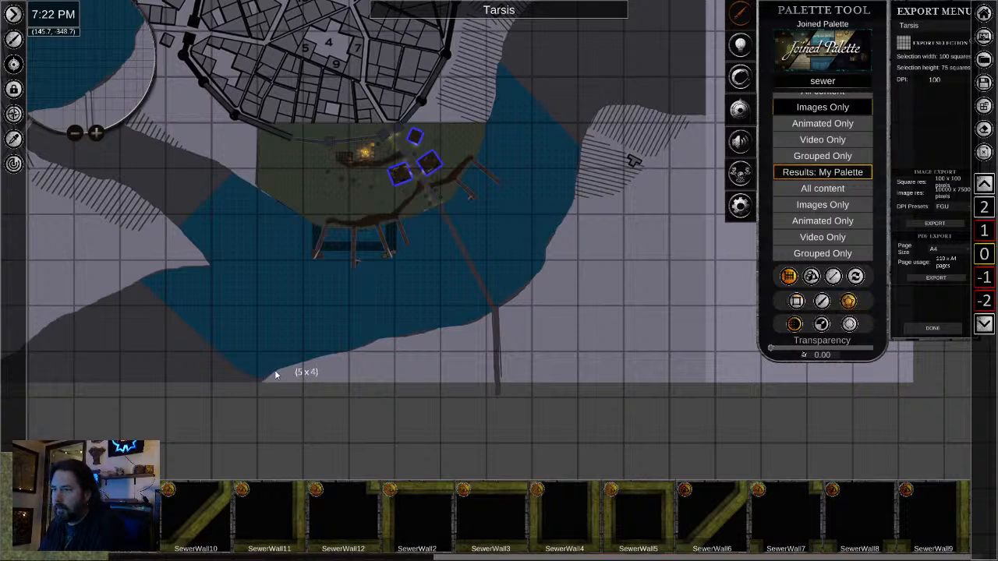
pyautogui.click(332, 356)
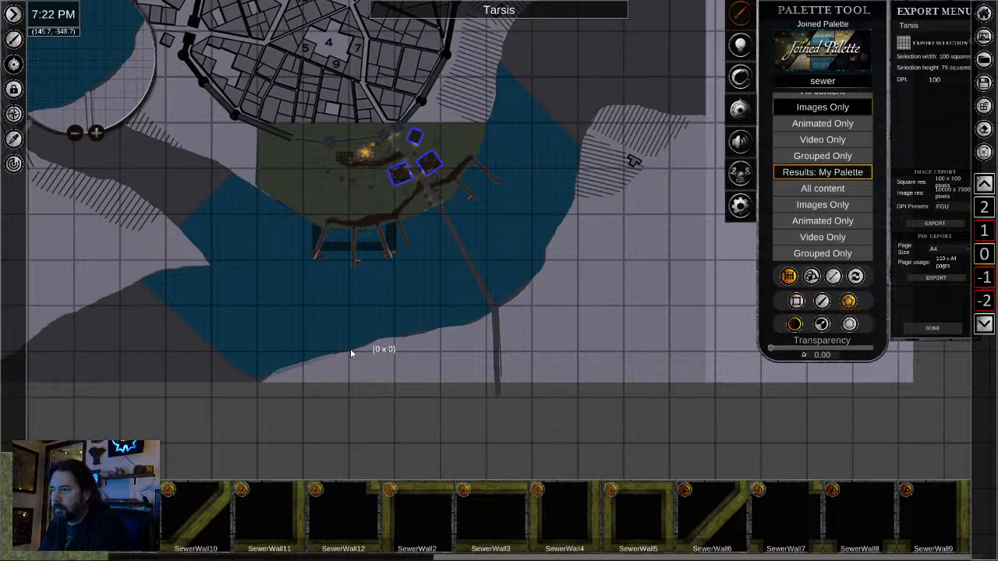
pyautogui.click(371, 340)
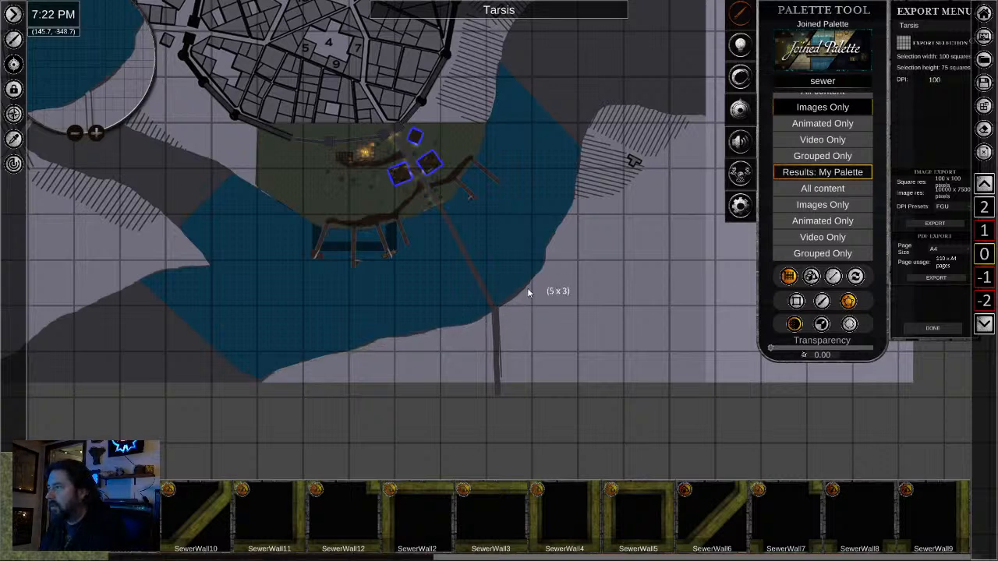
pyautogui.click(545, 266)
pyautogui.click(557, 234)
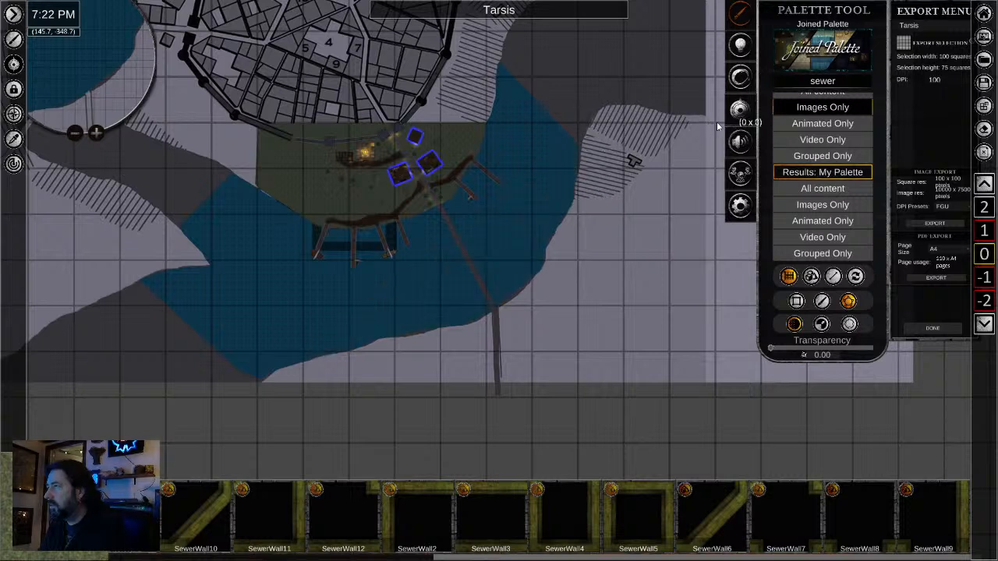
pyautogui.click(712, 393)
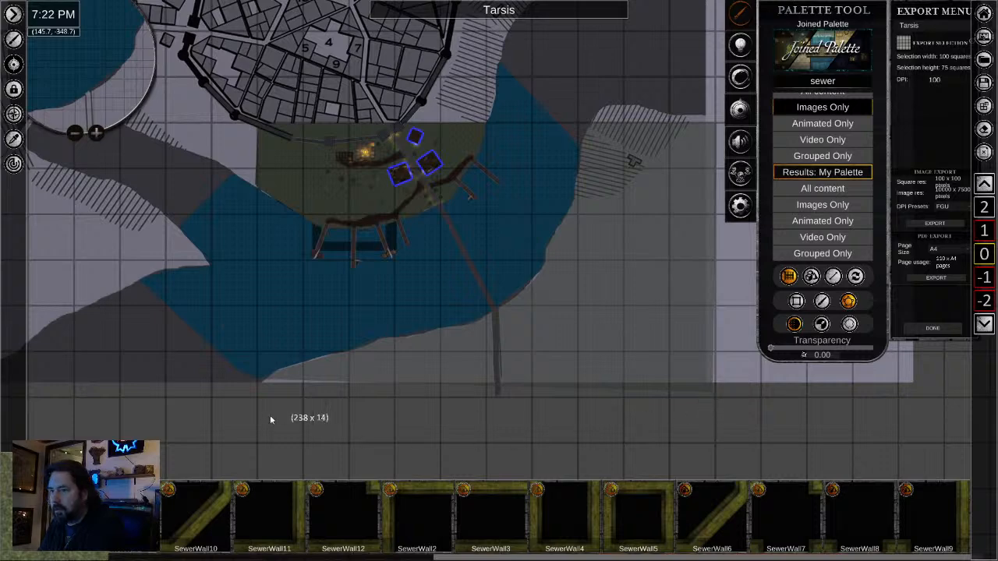
pyautogui.click(240, 396)
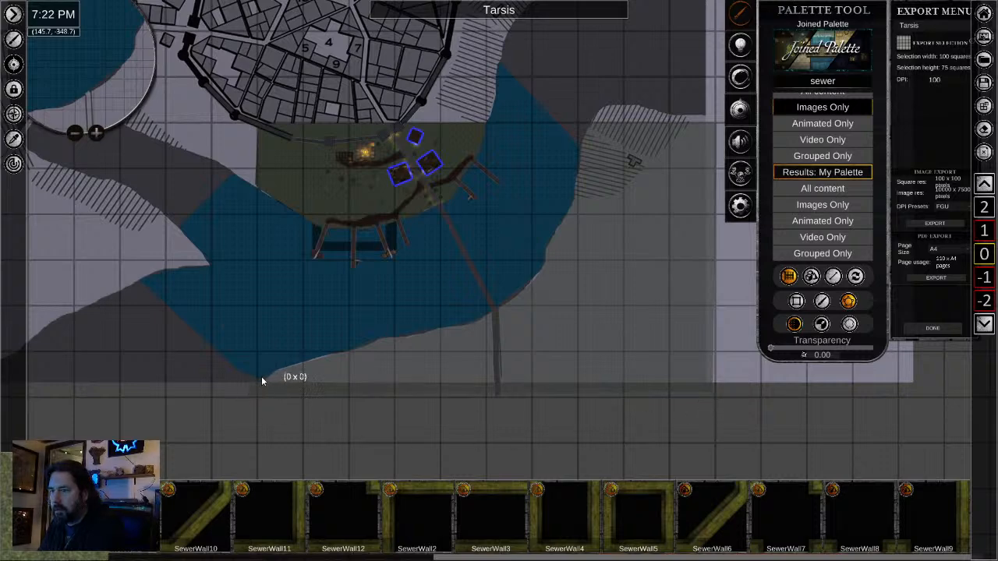
pyautogui.rightClick(265, 379)
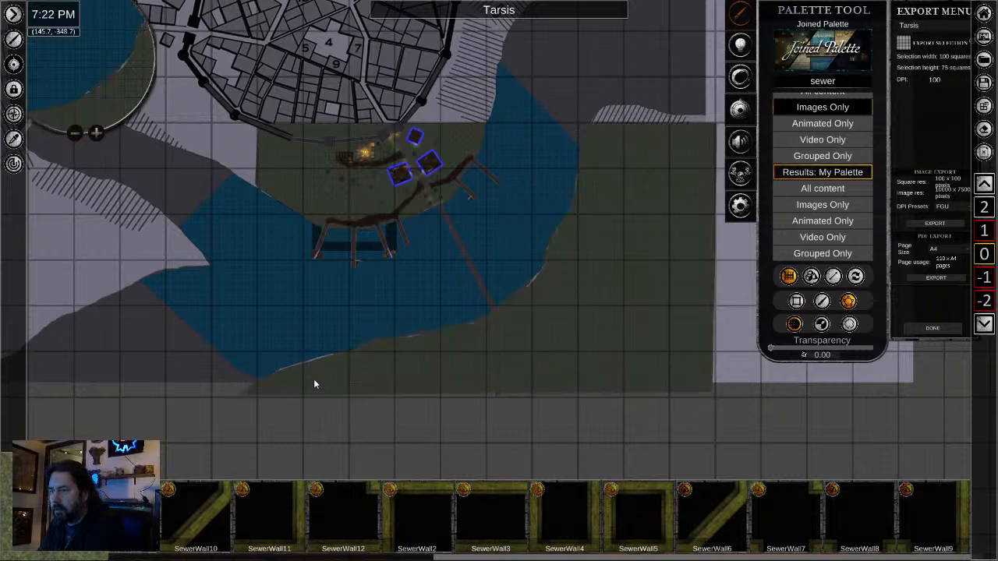
pyautogui.rightClick(316, 379)
# - Compare the shoreline between the vertical dock and the eastern dock on levels 0, -2 and -1
pyautogui.scroll(2, 412, 296)
pyautogui.scroll(3, 412, 299)
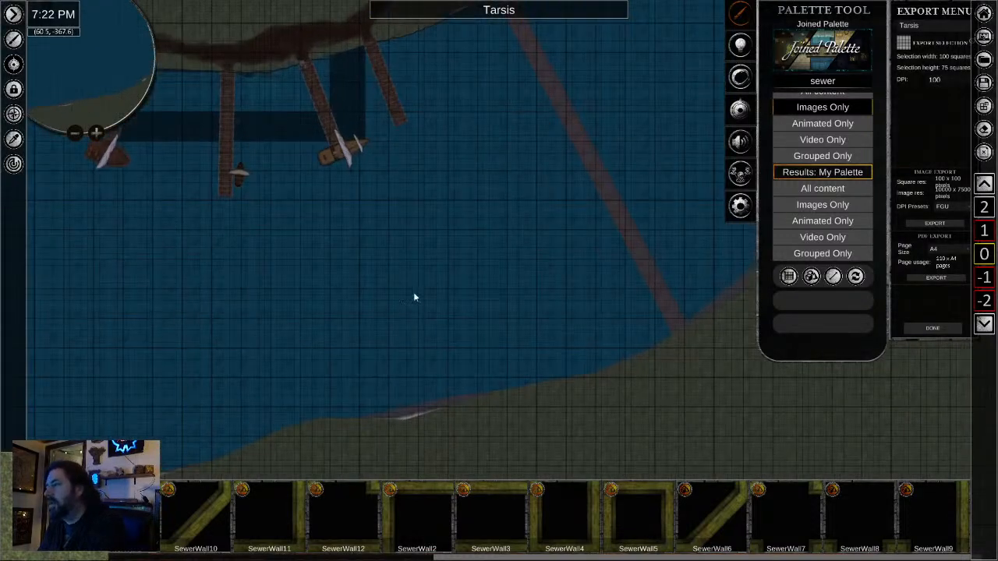
pyautogui.scroll(3, 427, 267)
pyautogui.moveTo(436, 261); pyautogui.dragTo(722, 487)
pyautogui.scroll(4, 556, 341)
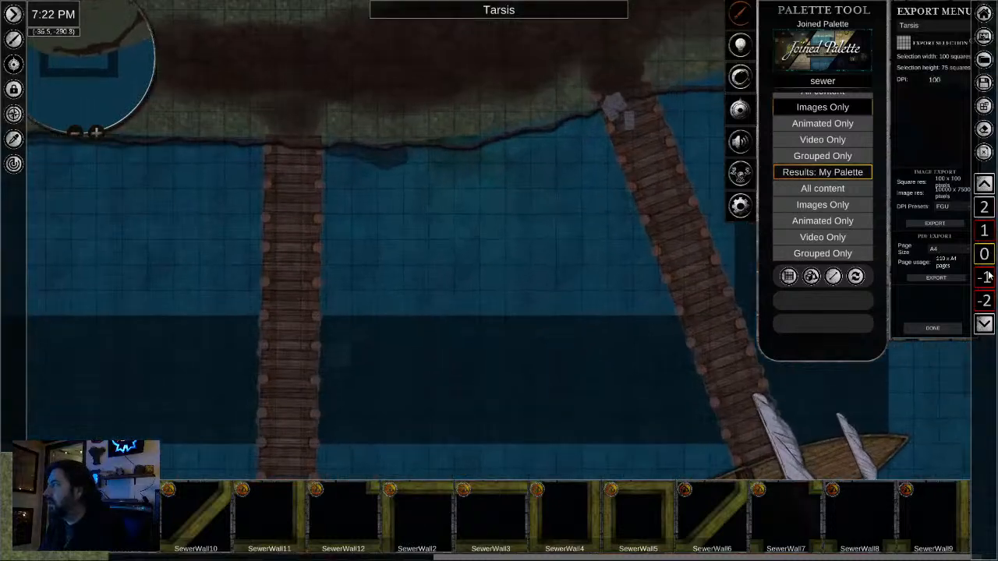
pyautogui.scroll(1, 986, 277)
pyautogui.scroll(-3, 985, 301)
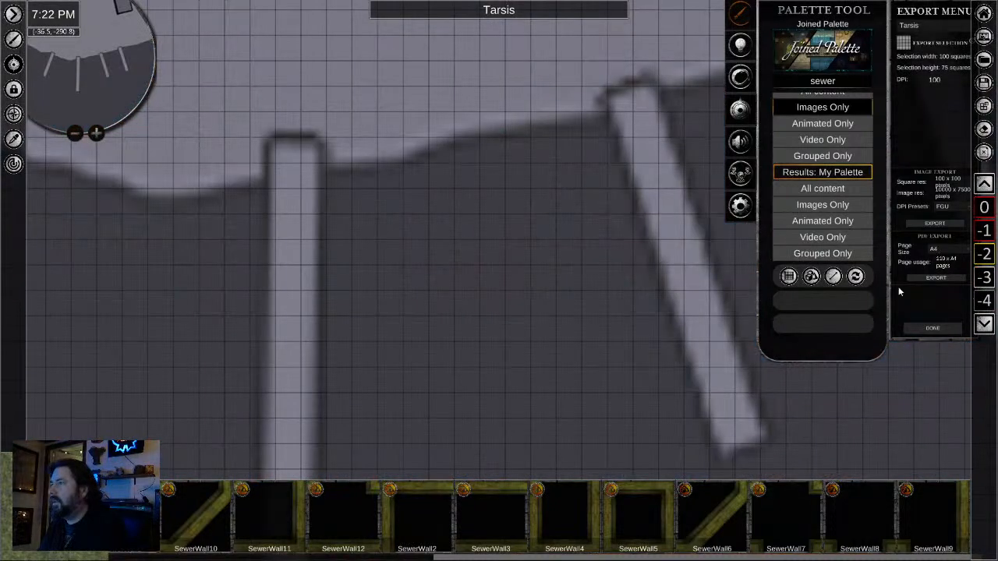
pyautogui.scroll(1, 961, 244)
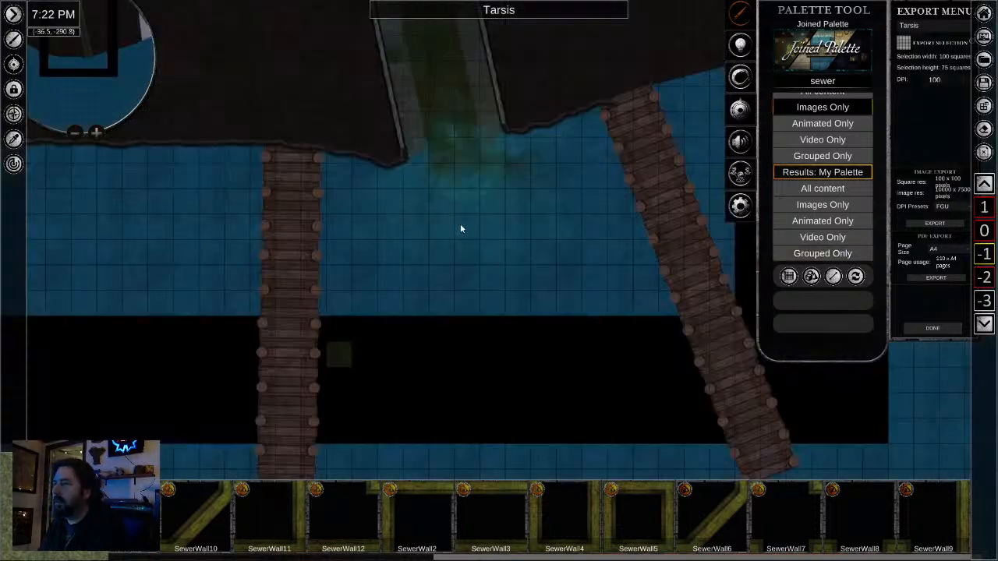
# - Select all the green sewage stain pieces around the sewer outflow on level -1 and group them
pyautogui.rightClick(439, 175)
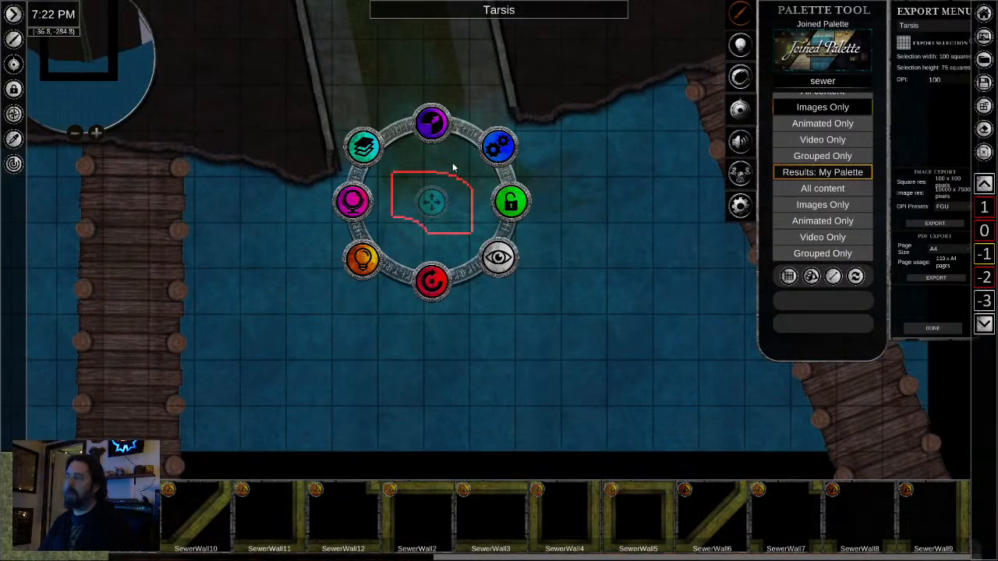
pyautogui.keyDown('shift'); pyautogui.rightClick(450, 165); pyautogui.keyUp('shift')
pyautogui.keyDown('shift'); pyautogui.rightClick(417, 156); pyautogui.keyUp('shift')
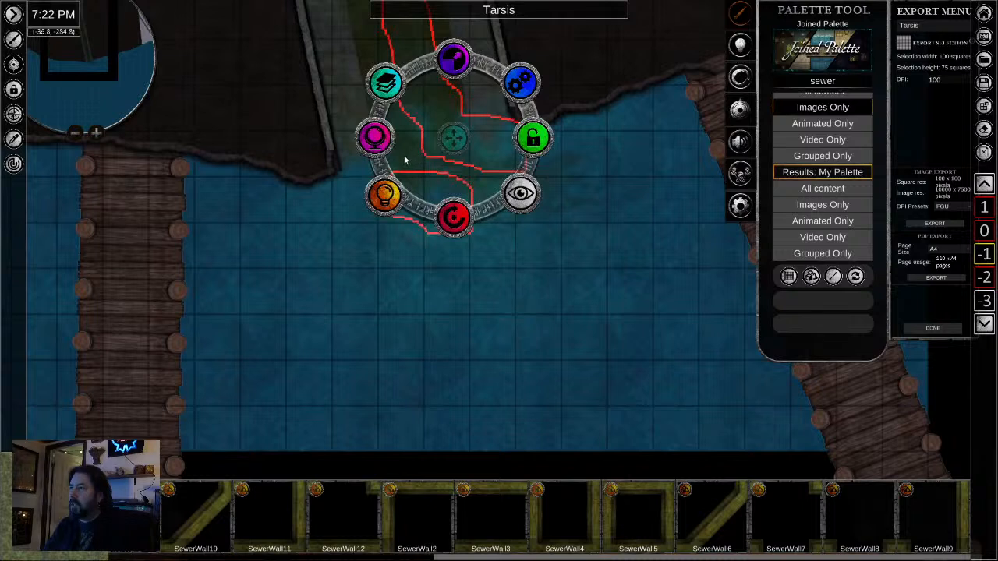
pyautogui.keyDown('shift'); pyautogui.rightClick(405, 164); pyautogui.keyUp('shift')
pyautogui.keyDown('shift'); pyautogui.rightClick(466, 181); pyautogui.keyUp('shift')
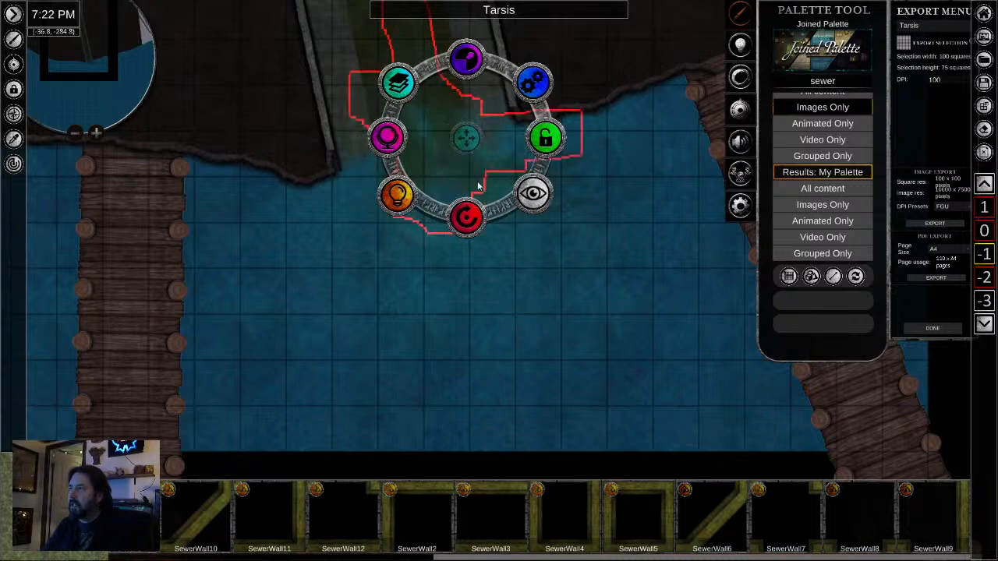
pyautogui.keyDown('shift'); pyautogui.rightClick(589, 168); pyautogui.keyUp('shift')
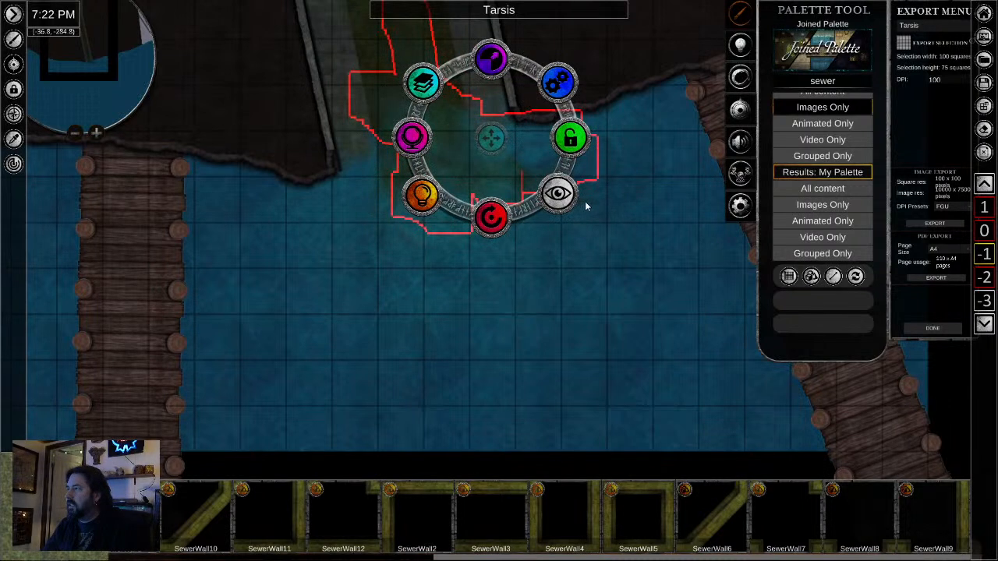
pyautogui.keyDown('shift'); pyautogui.rightClick(583, 203); pyautogui.keyUp('shift')
pyautogui.keyDown('shift'); pyautogui.rightClick(514, 189); pyautogui.keyUp('shift')
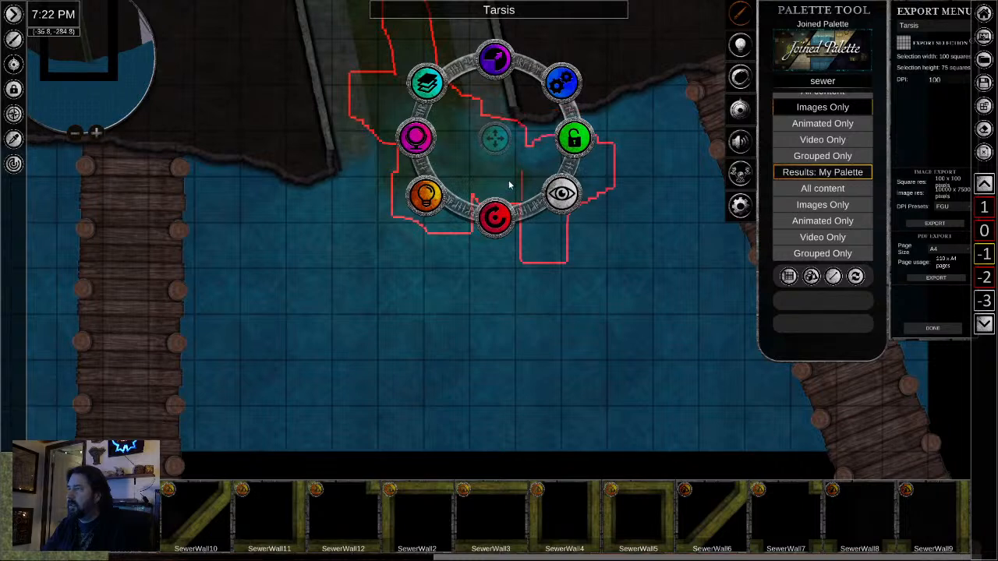
pyautogui.keyDown('shift'); pyautogui.rightClick(386, 175); pyautogui.keyUp('shift')
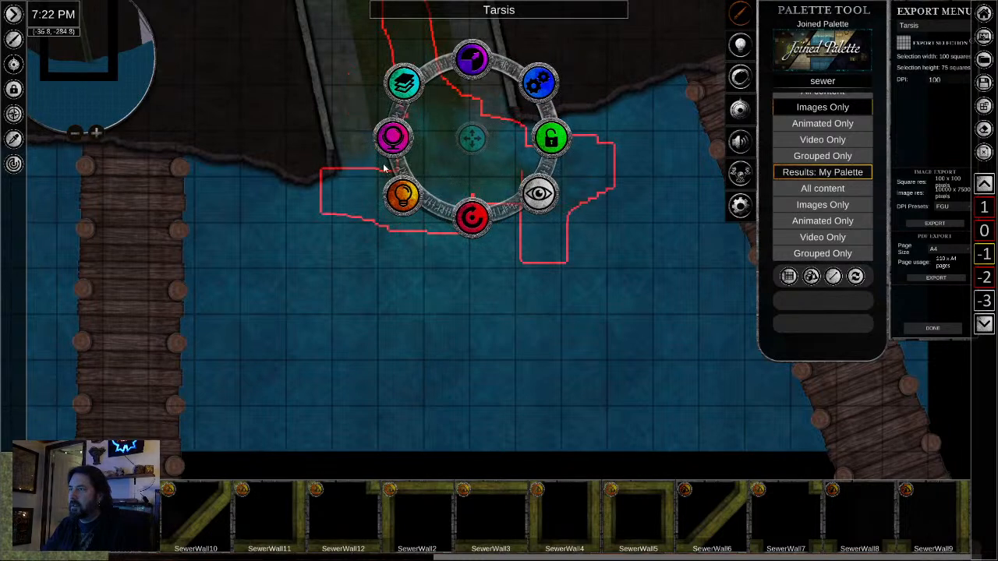
pyautogui.keyDown('shift'); pyautogui.rightClick(383, 168); pyautogui.keyUp('shift')
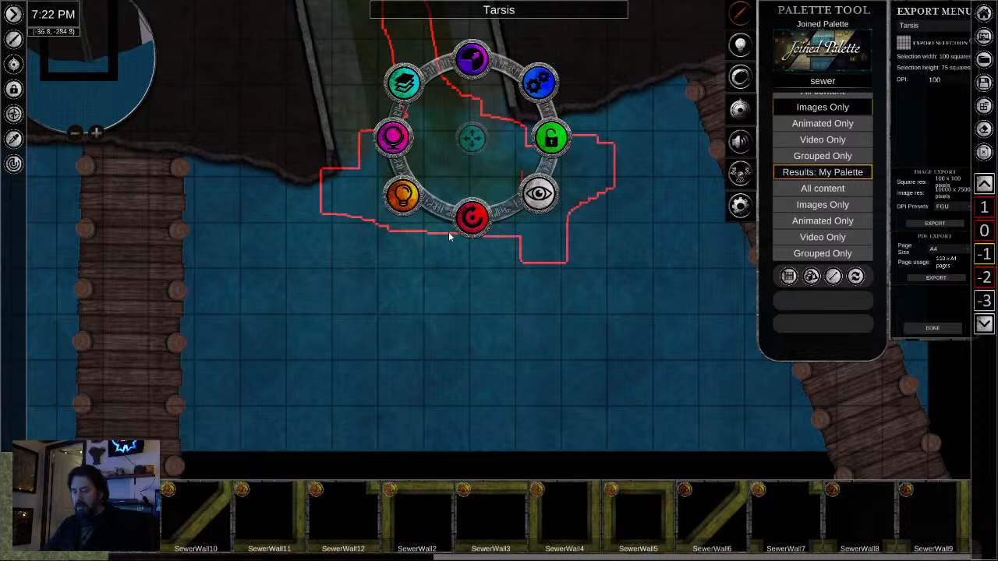
pyautogui.click(539, 88)
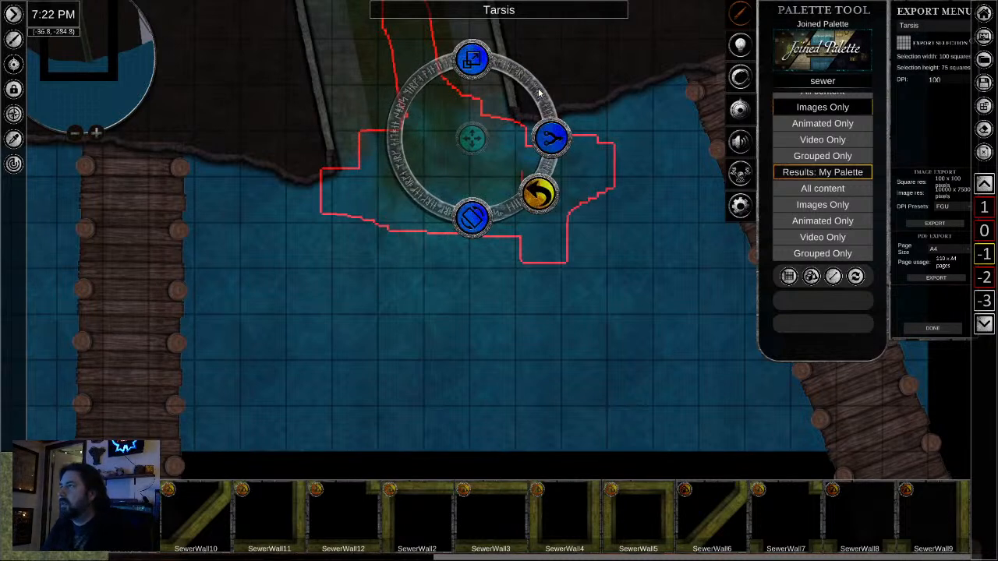
pyautogui.click(555, 145)
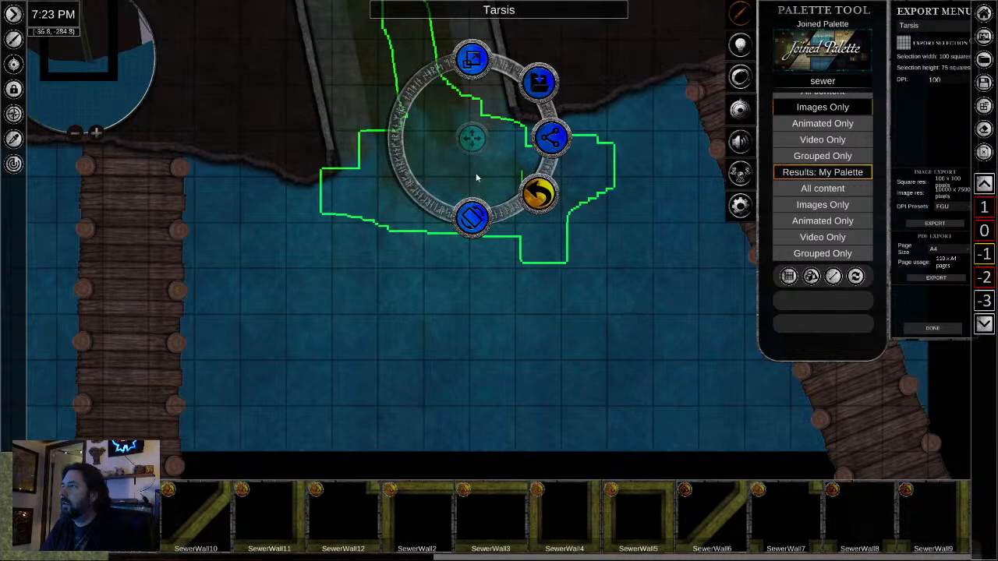
pyautogui.click(439, 120)
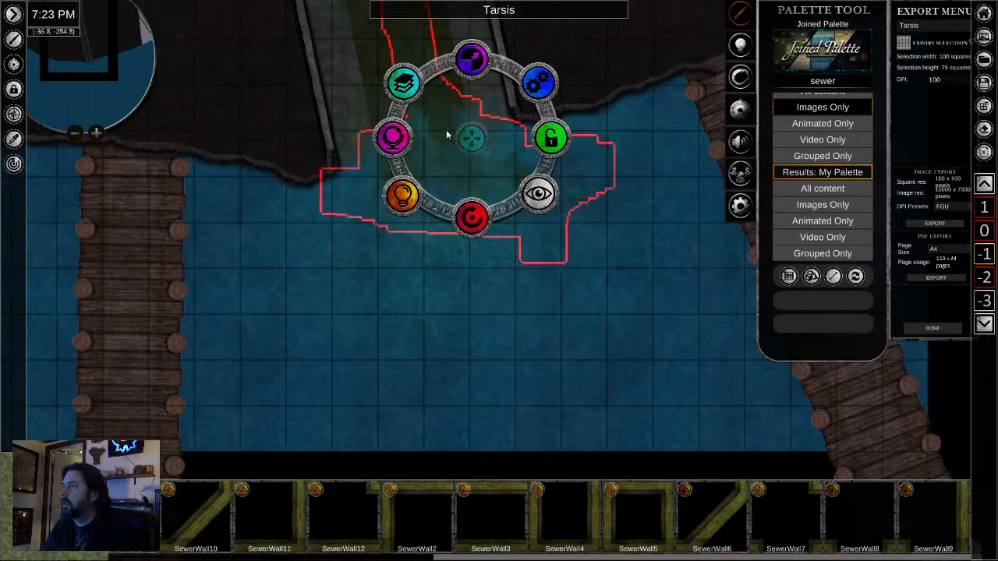
# - Send the grouped sewage stain pieces up one level, from level -1 to level 0
pyautogui.click(403, 83)
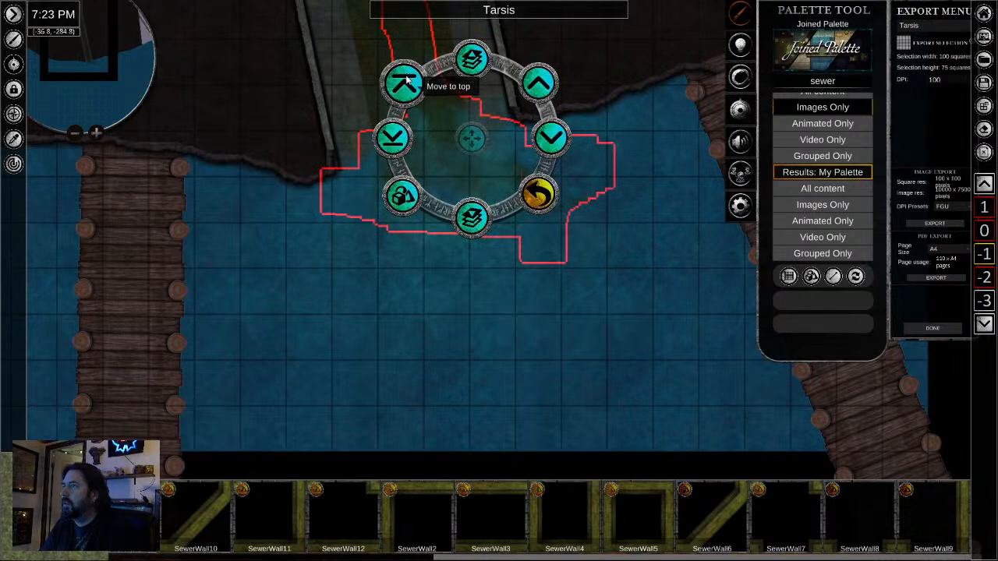
pyautogui.click(487, 109)
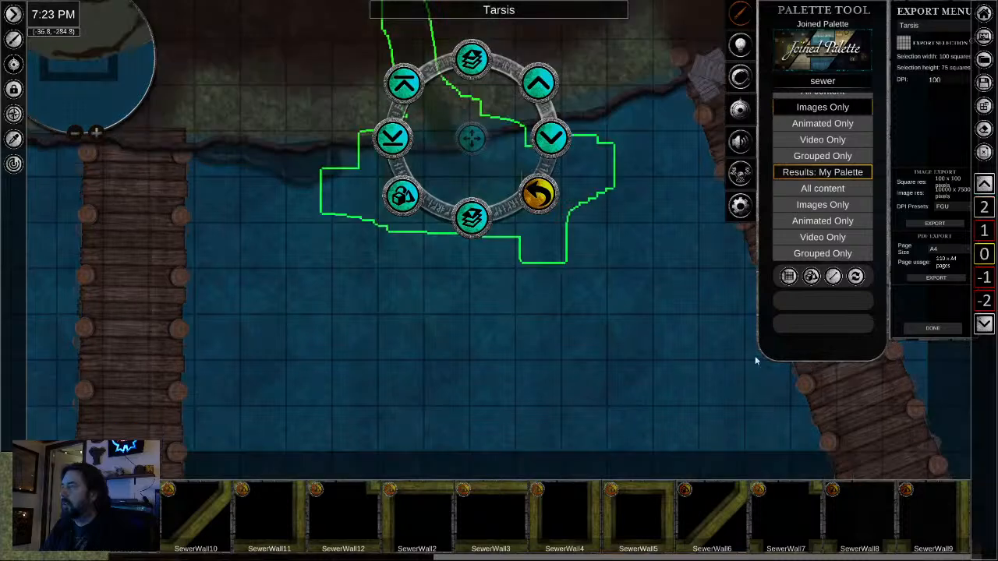
# - Make the water area on level 0 opaque so the level below does not show through
pyautogui.click(587, 321)
pyautogui.scroll(-3, 583, 328)
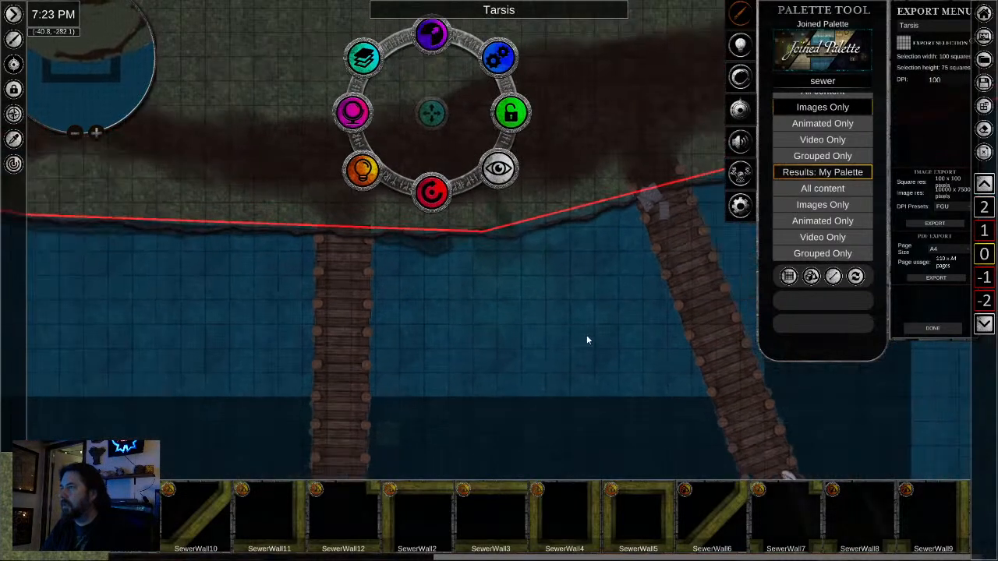
pyautogui.click(552, 359)
pyautogui.click(551, 369)
pyautogui.scroll(-2, 559, 364)
pyautogui.scroll(-1, 559, 366)
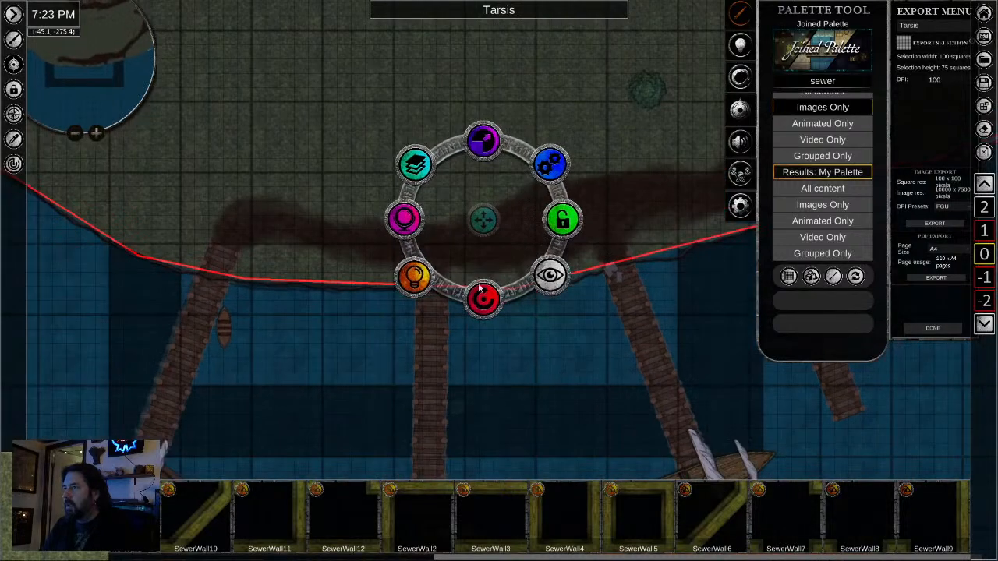
pyautogui.click(404, 218)
pyautogui.moveTo(414, 243); pyautogui.dragTo(402, 208)
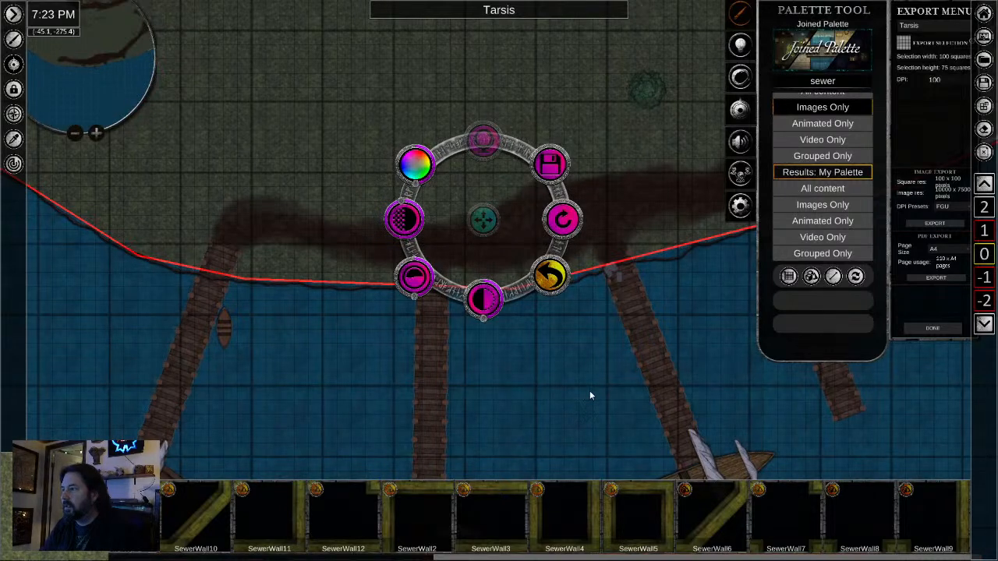
pyautogui.scroll(6, 551, 358)
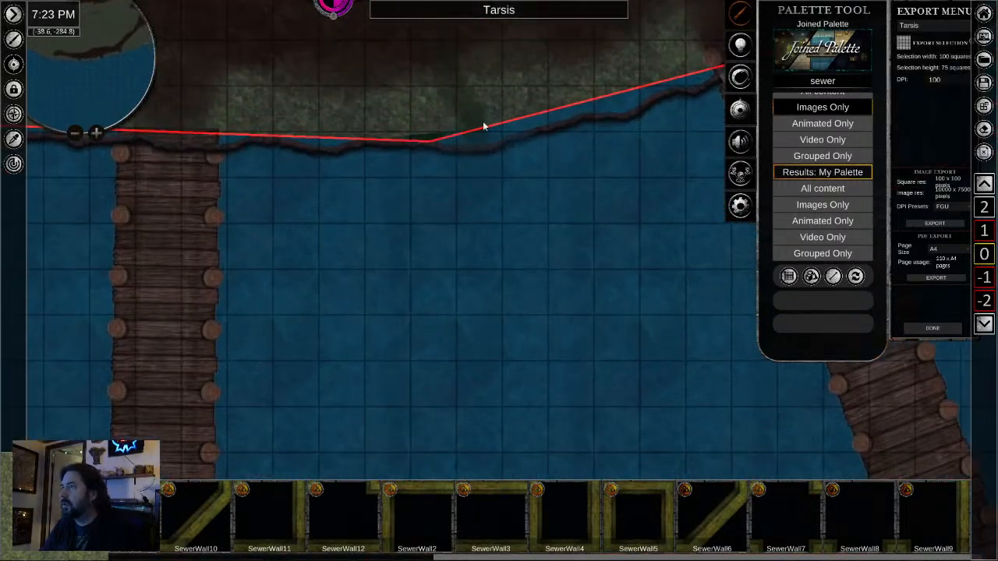
# - Select the grouped sewage stain on level 0 and delete it
pyautogui.click(474, 115)
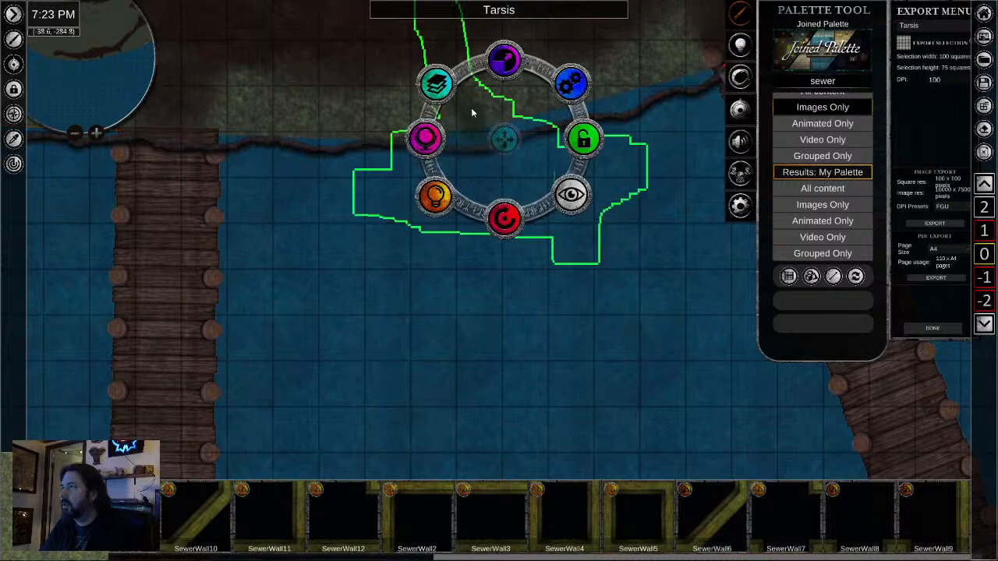
pyautogui.click(443, 86)
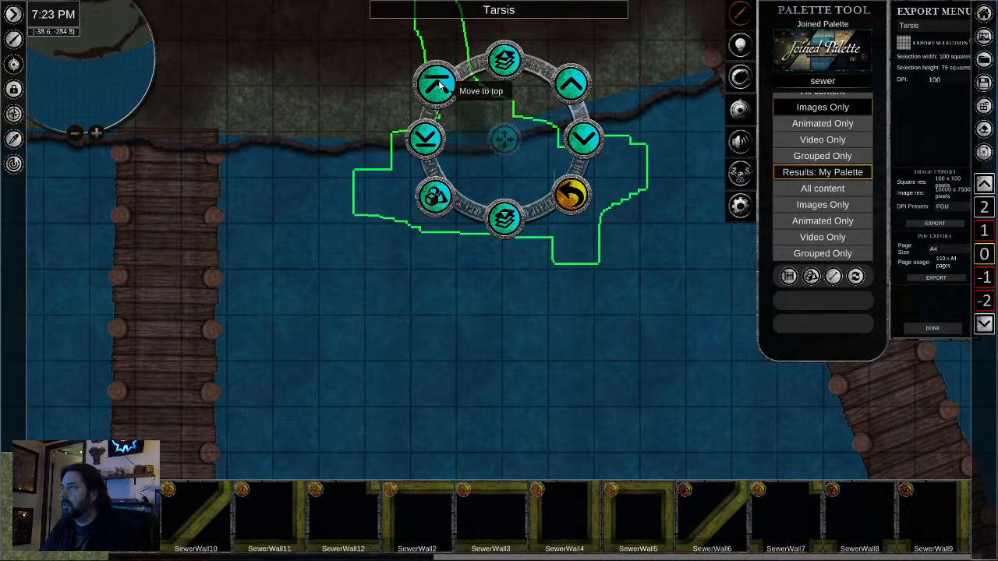
pyautogui.scroll(-3, 411, 250)
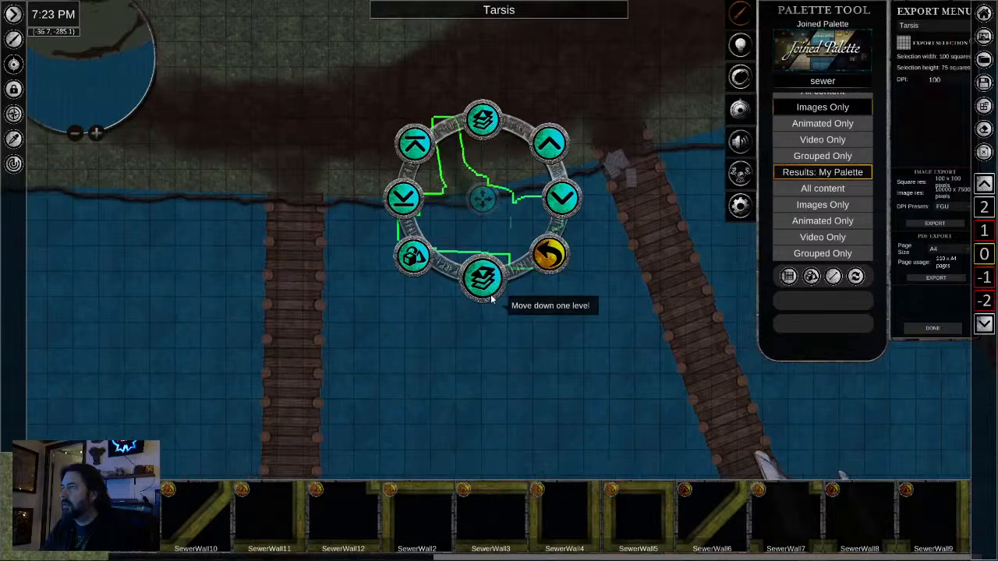
pyautogui.moveTo(475, 200); pyautogui.dragTo(544, 201)
pyautogui.scroll(3, 444, 376)
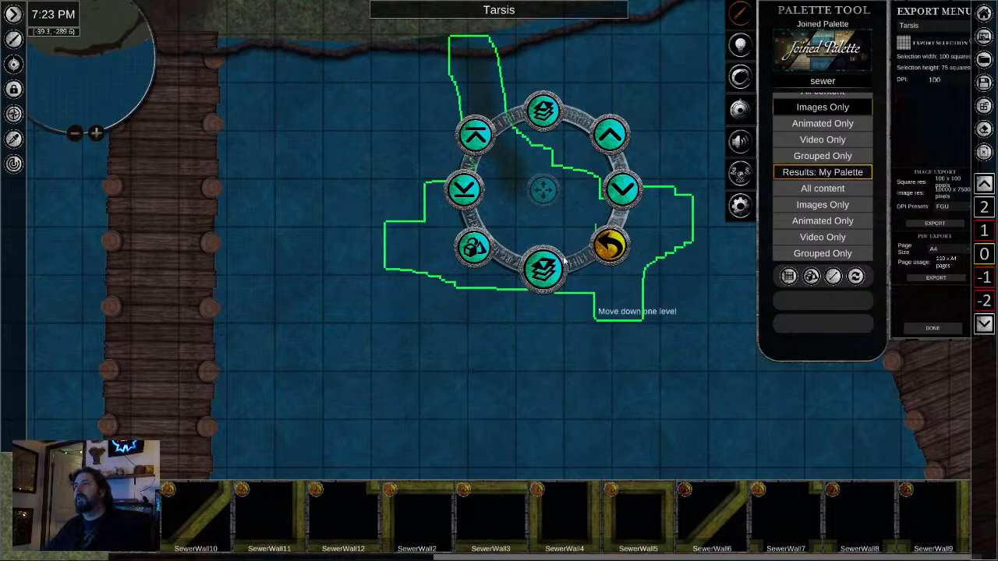
pyautogui.rightClick(507, 176)
pyautogui.press('Delete')
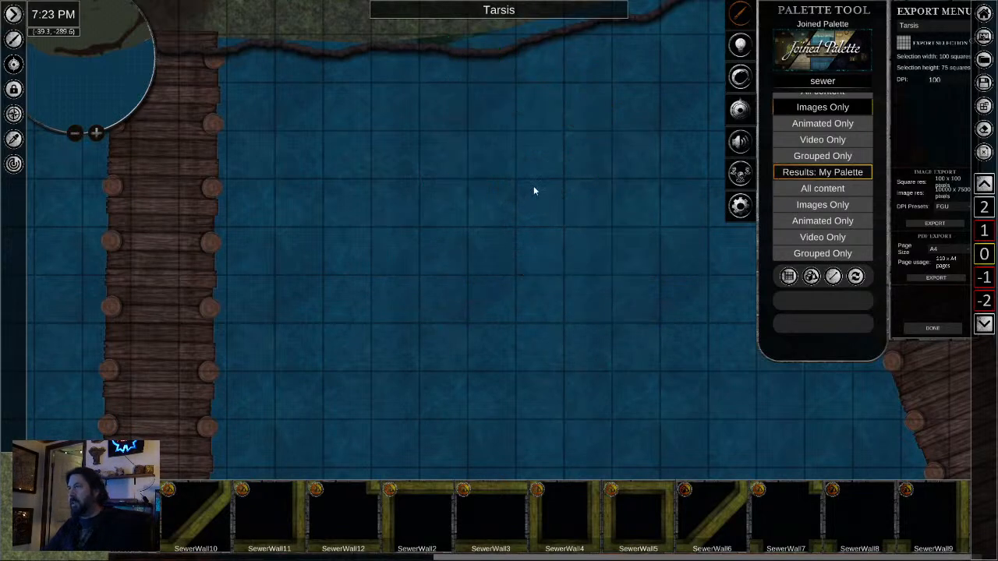
# - Compare the outflow area on levels 1, -1 and -2, pick up the green sewage texture, and return to level 0
pyautogui.moveTo(534, 188); pyautogui.dragTo(531, 294)
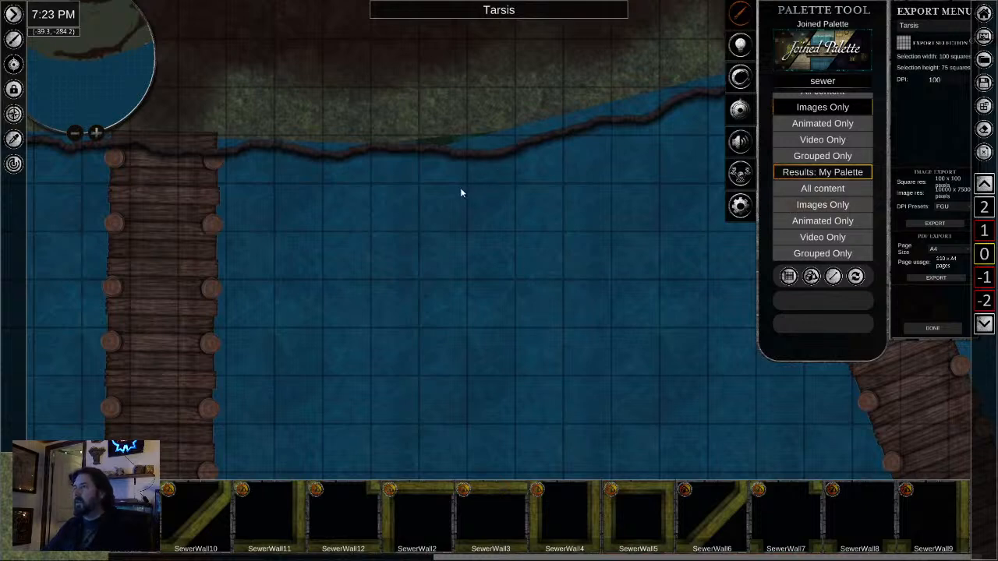
pyautogui.click(984, 231)
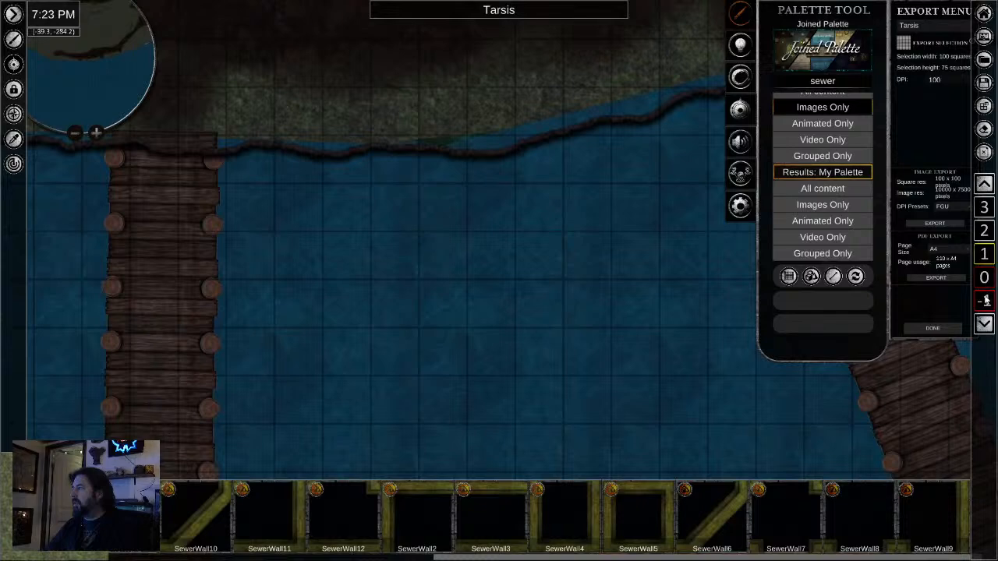
pyautogui.click(986, 300)
pyautogui.click(986, 279)
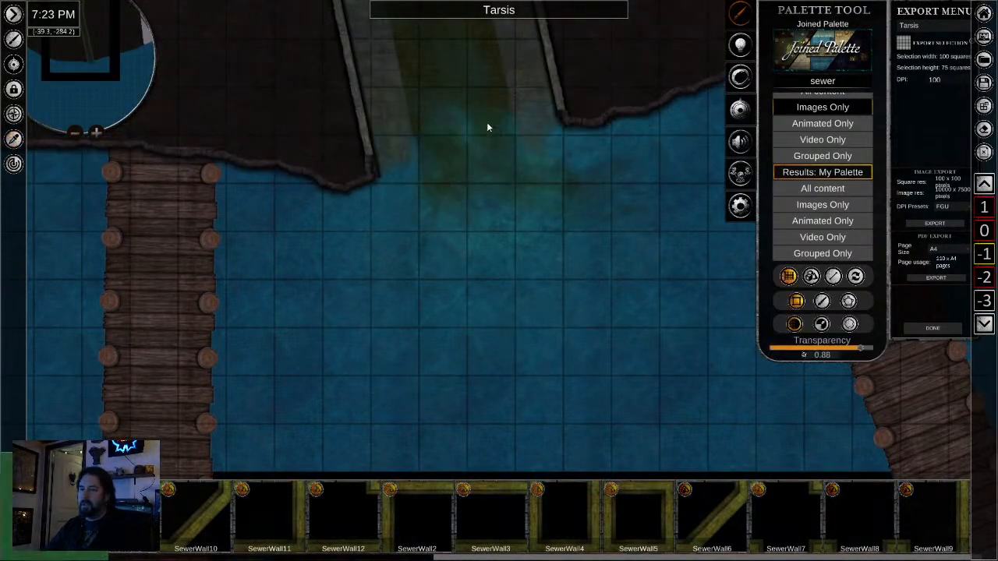
pyautogui.click(985, 274)
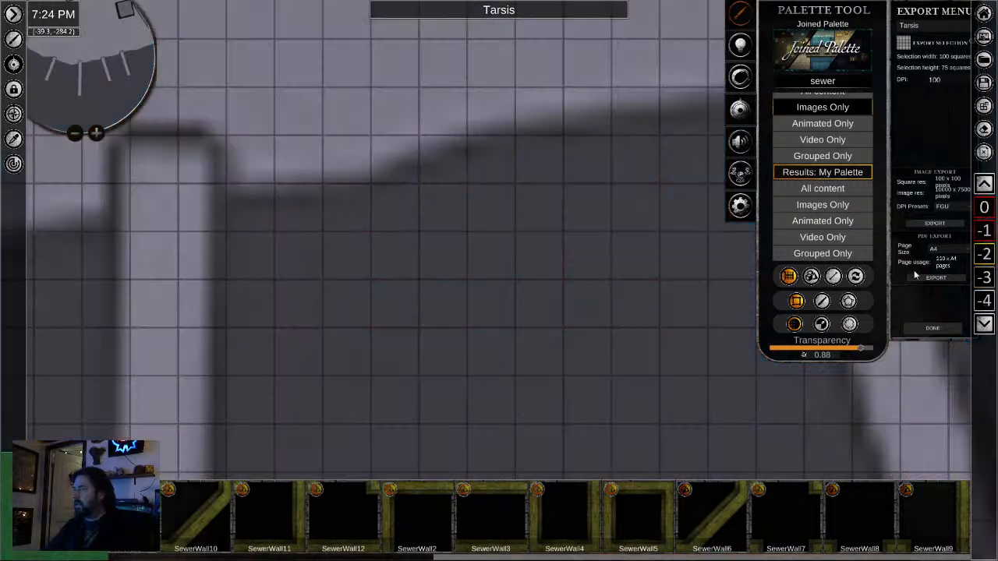
pyautogui.click(980, 216)
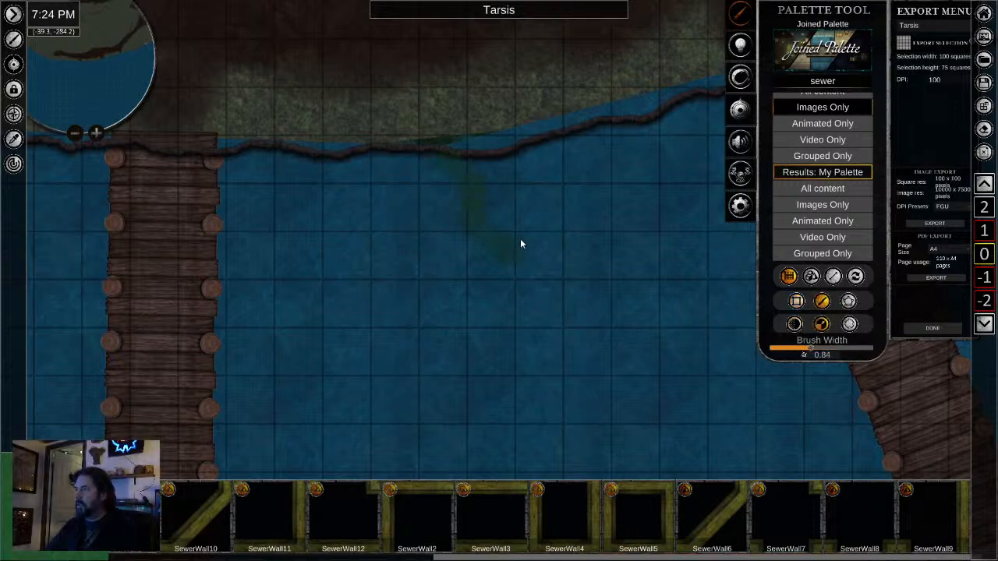
# - Brush a green sewage stain into the water below the level 0 shoreline, using brush widths 0.84 and 0.46 and transparency 0.90
pyautogui.moveTo(520, 244); pyautogui.dragTo(515, 183)
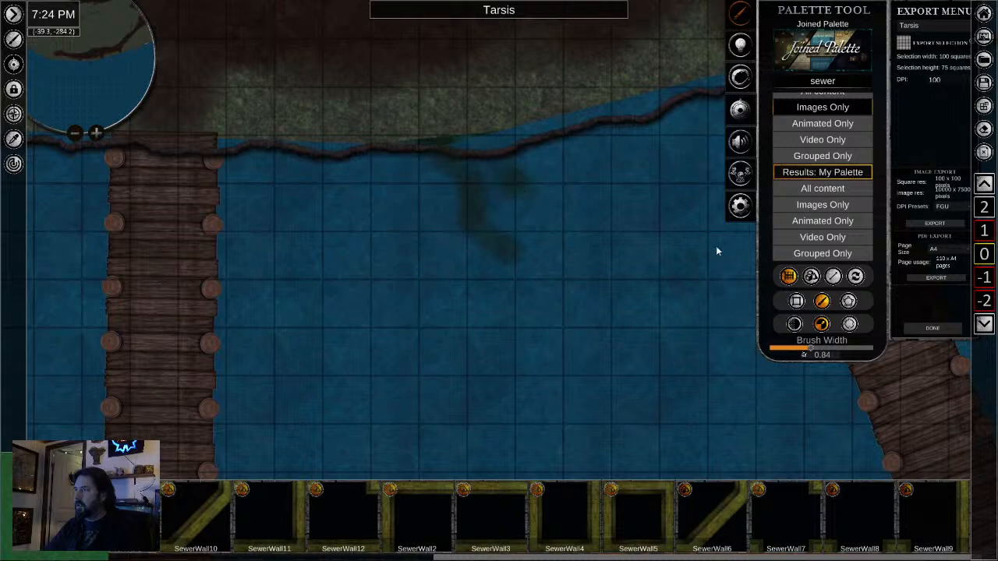
pyautogui.click(794, 324)
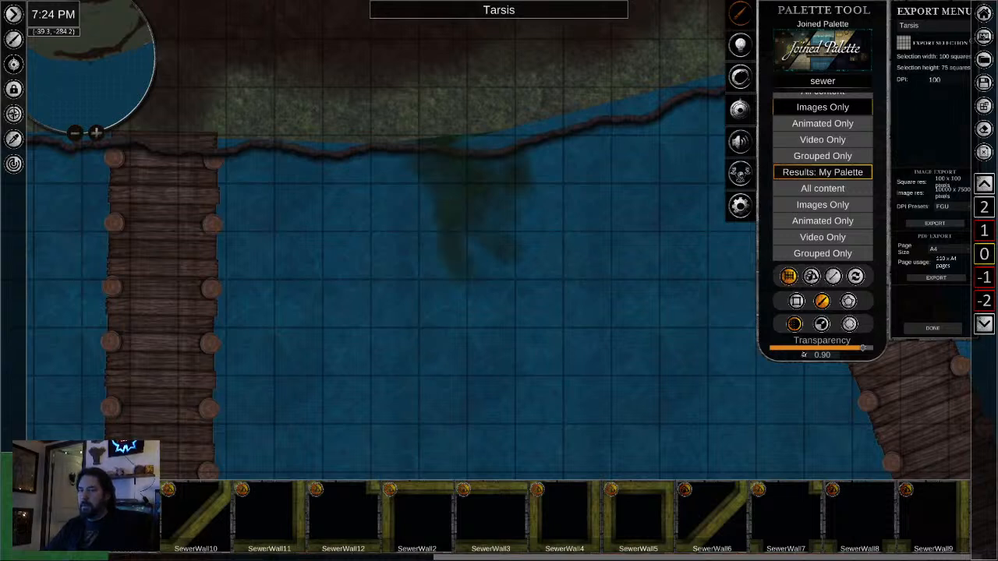
pyautogui.rightClick(250, 386)
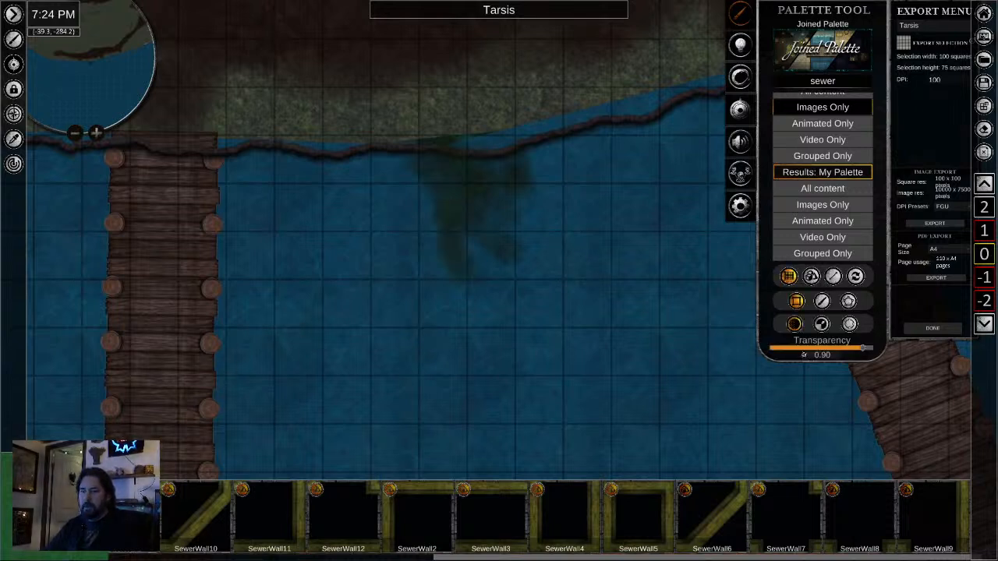
pyautogui.click(821, 301)
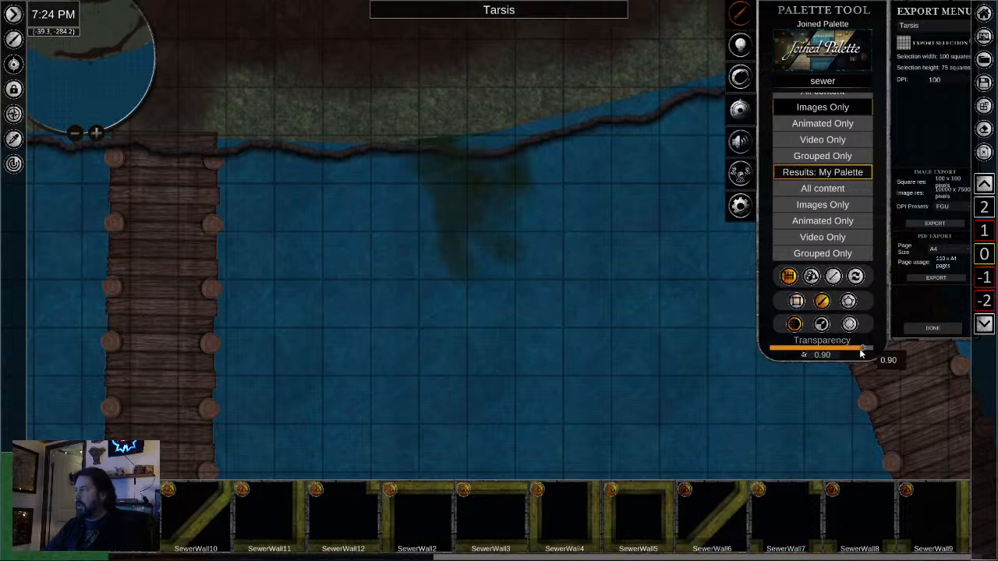
pyautogui.click(822, 323)
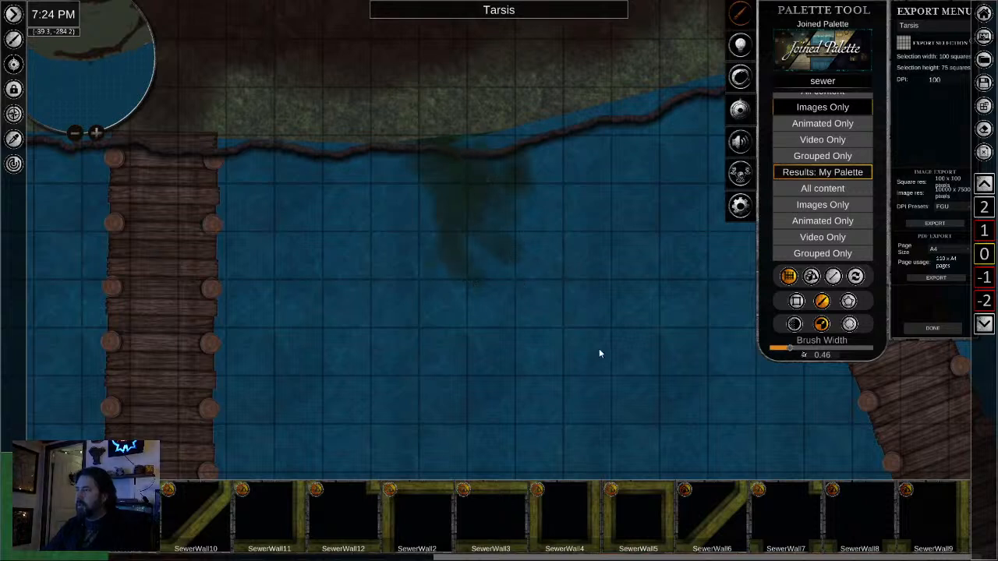
# - Sample the water texture and brush it over the sewage stain to soften it, with brush width 1.23 and transparency 0.90
pyautogui.click(13, 139)
pyautogui.click(555, 352)
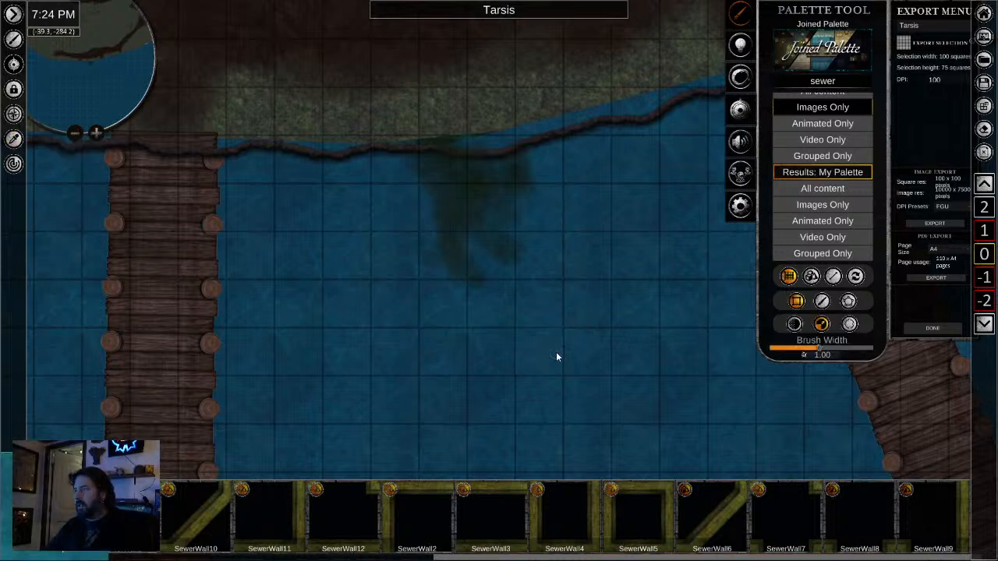
pyautogui.click(822, 300)
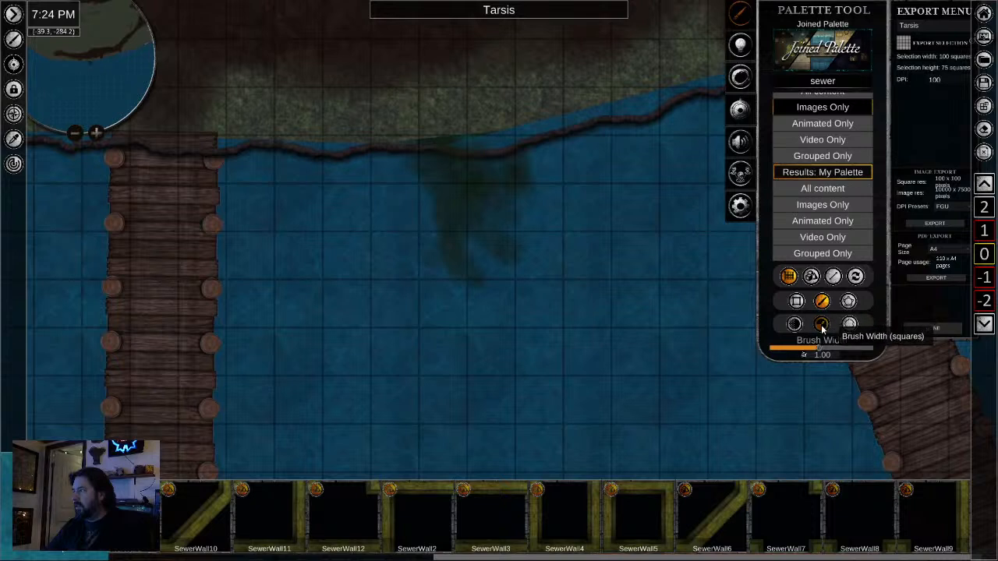
pyautogui.moveTo(818, 349); pyautogui.dragTo(831, 349)
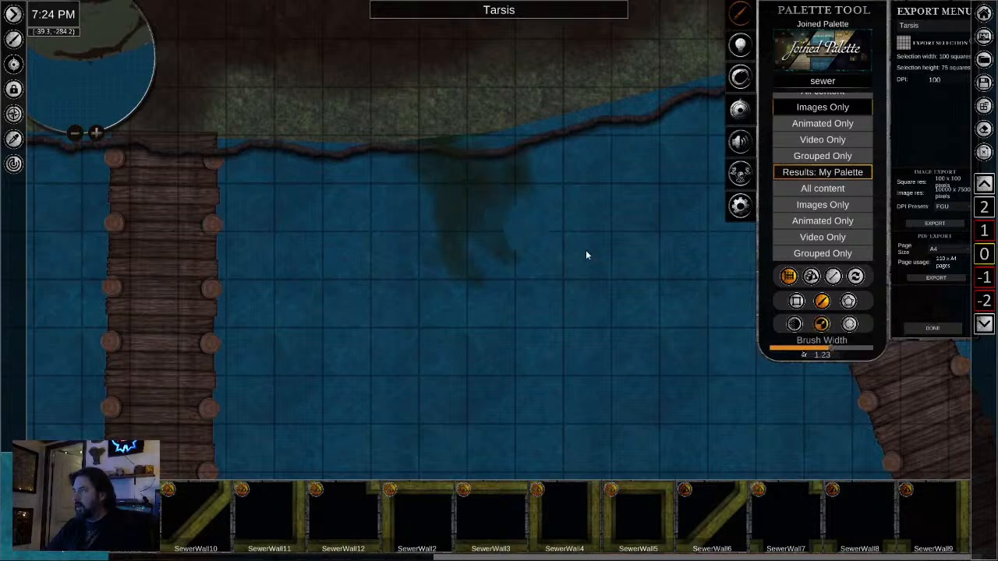
pyautogui.click(794, 324)
pyautogui.moveTo(791, 349); pyautogui.dragTo(862, 349)
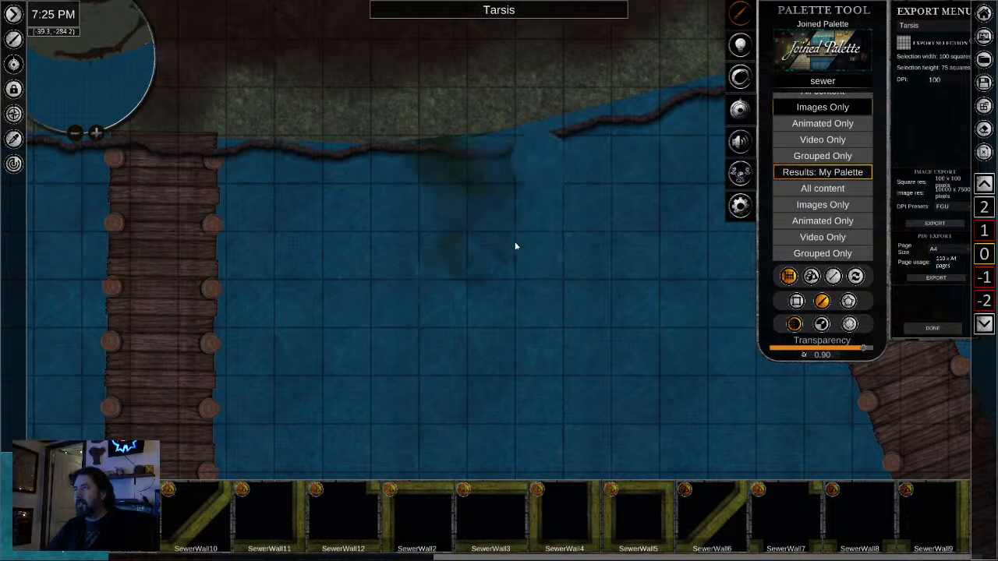
# - Select the dark shoreline edge running past the docks on level 0 and bring it to the top of the stacking order
pyautogui.scroll(-6, 530, 315)
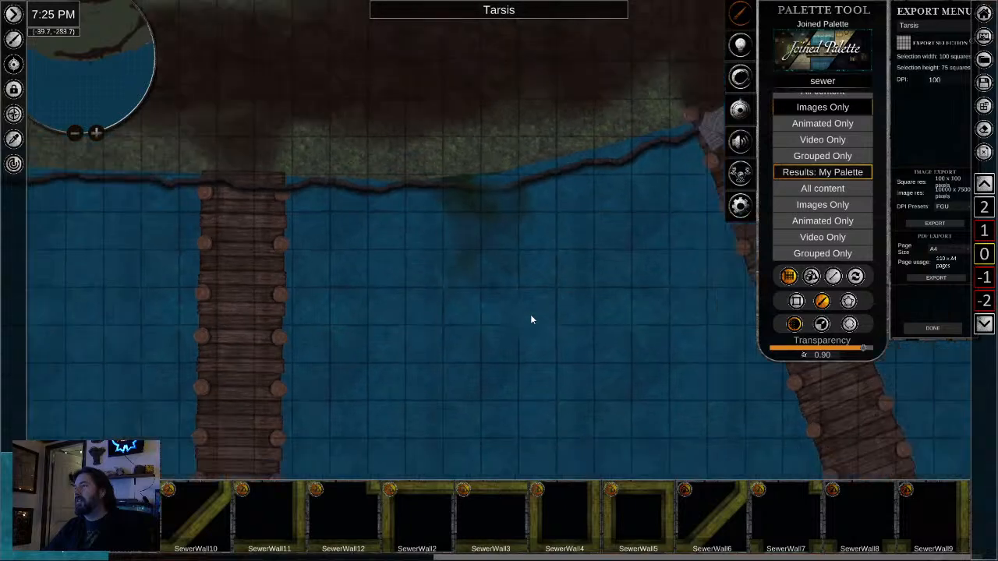
pyautogui.scroll(2, 519, 308)
pyautogui.scroll(3, 507, 297)
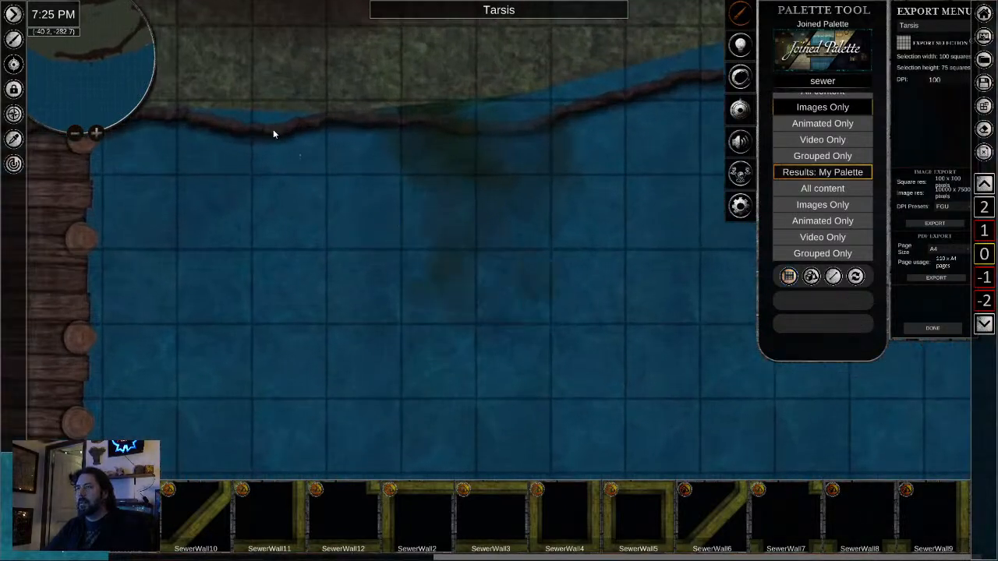
pyautogui.click(273, 135)
pyautogui.moveTo(331, 250); pyautogui.dragTo(449, 326)
pyautogui.scroll(-5, 557, 243)
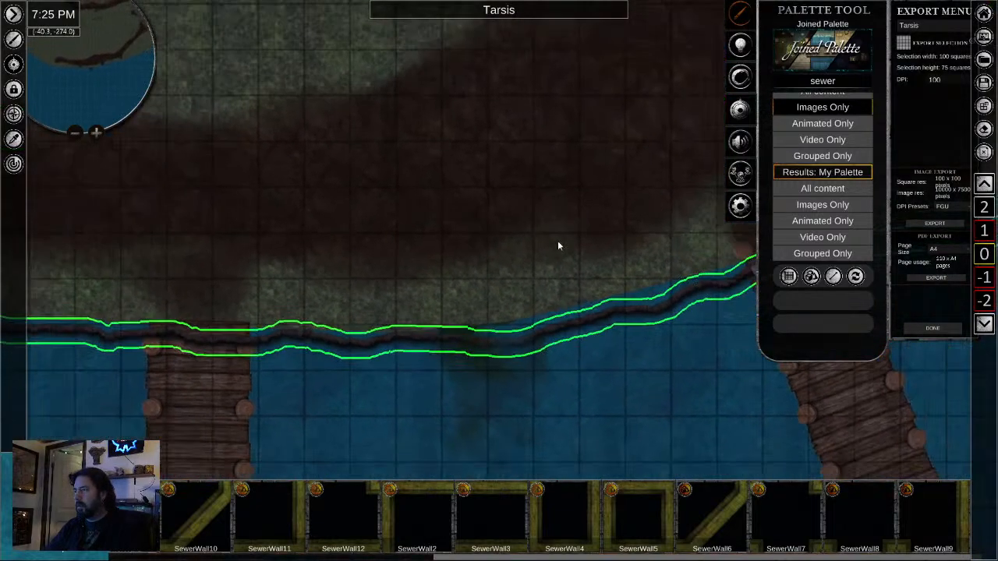
pyautogui.moveTo(589, 225); pyautogui.dragTo(475, 350)
pyautogui.moveTo(579, 248); pyautogui.dragTo(447, 359)
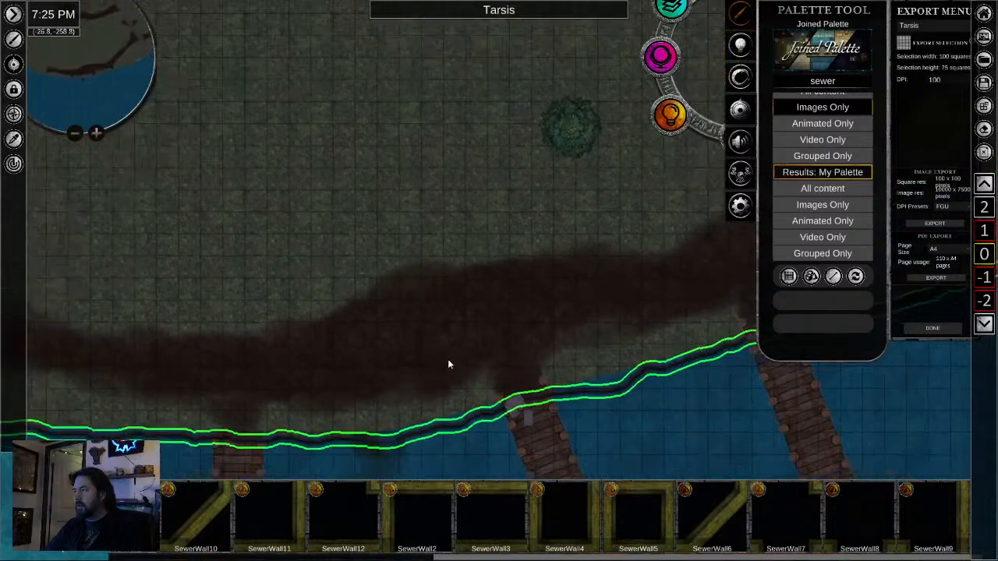
pyautogui.moveTo(568, 301); pyautogui.dragTo(522, 356)
pyautogui.click(620, 61)
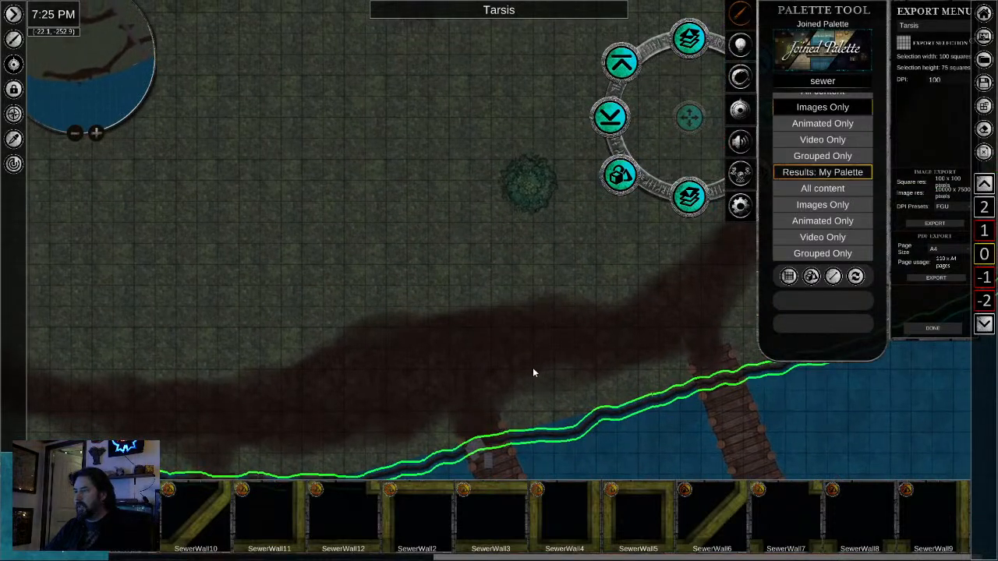
# - Examine the pieces where the new sewage stain meets the shoreline between the vertical dock and the eastern dock
pyautogui.scroll(-2, 526, 372)
pyautogui.moveTo(526, 372); pyautogui.dragTo(534, 202)
pyautogui.click(401, 377)
pyautogui.scroll(5, 359, 338)
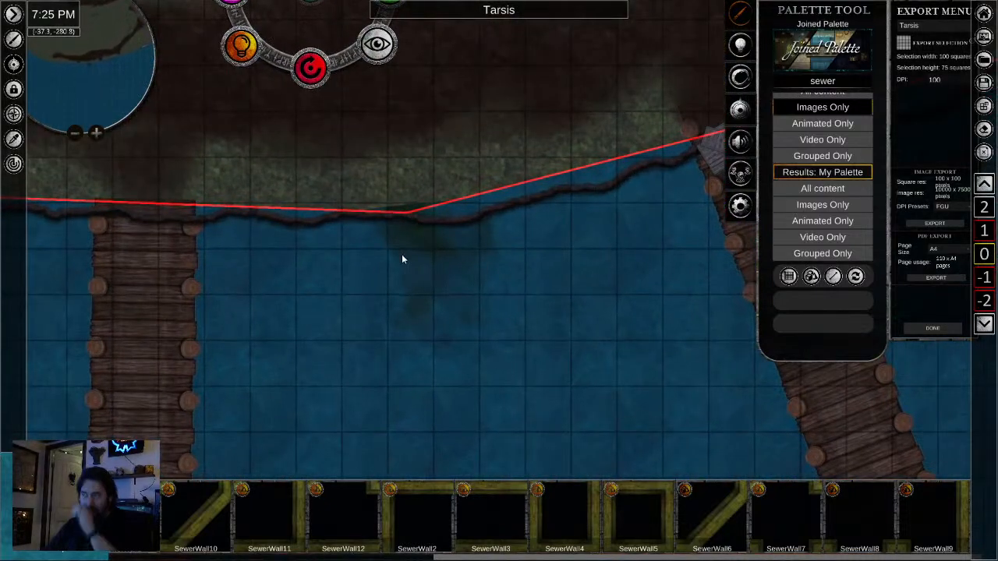
pyautogui.click(415, 210)
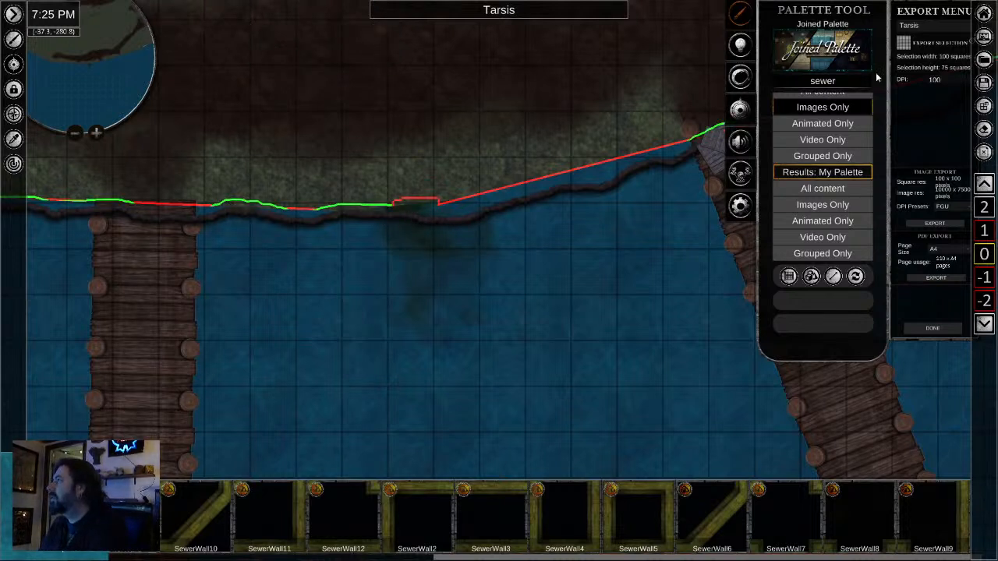
# - Search the palette for "sewer" and show only the image results
pyautogui.doubleClick(842, 81)
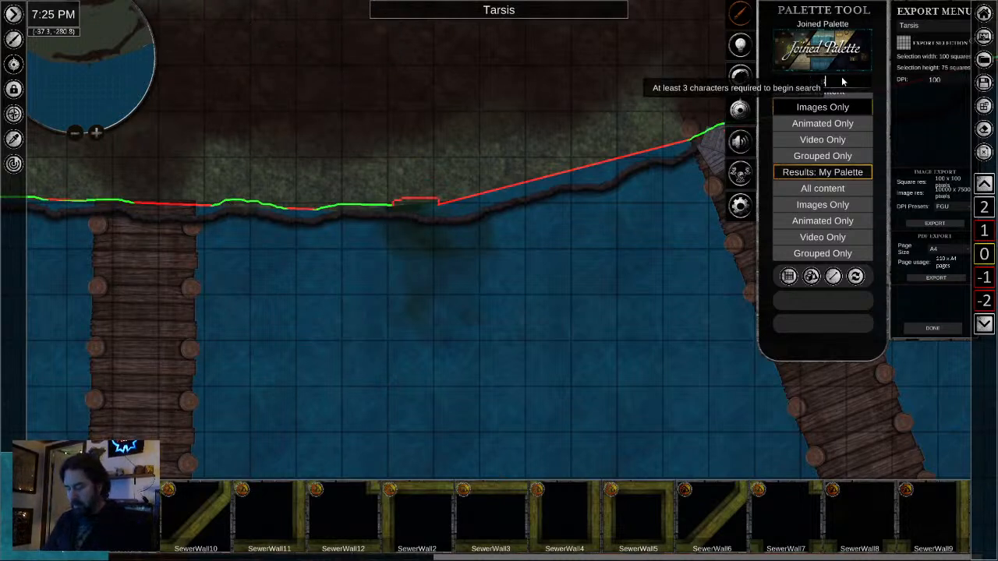
pyautogui.write('sewer')
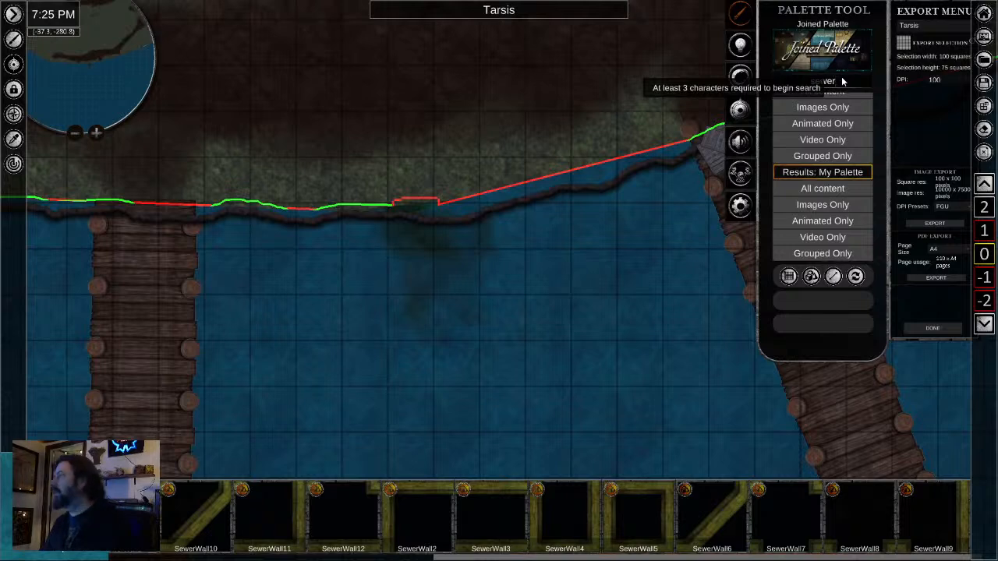
pyautogui.click(820, 114)
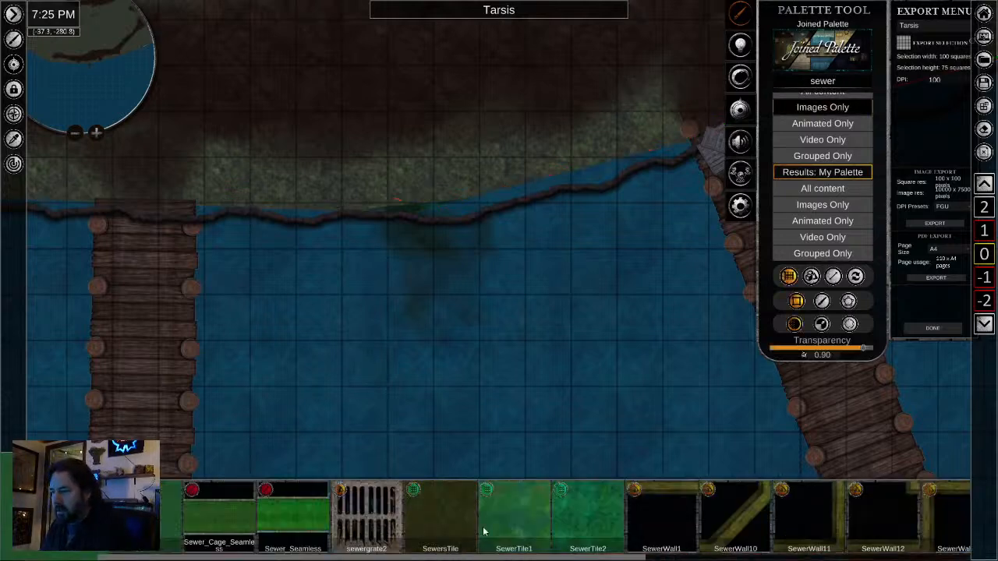
# - Search the palette for "pipe" and show only the image results
pyautogui.scroll(-6, 484, 532)
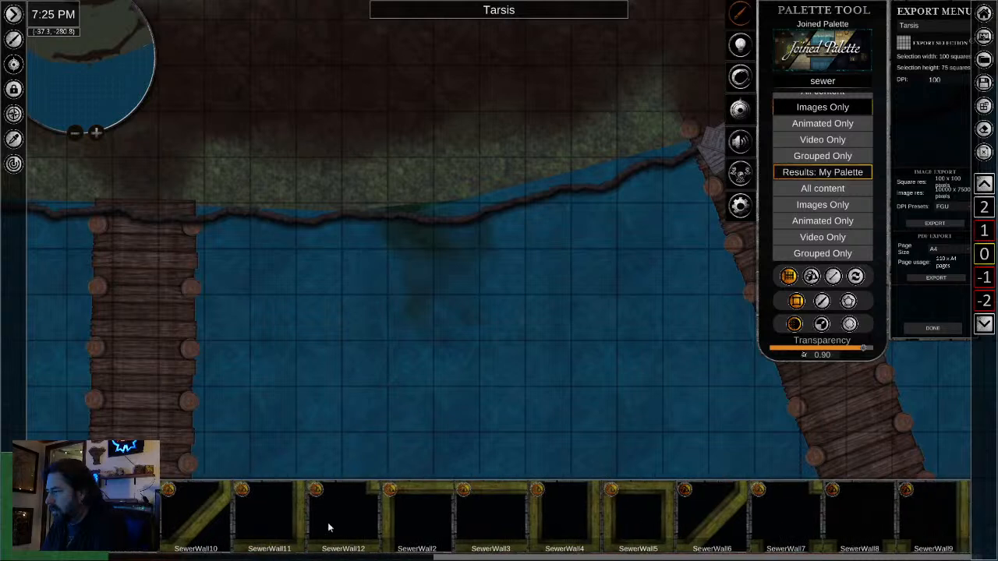
pyautogui.doubleClick(820, 81)
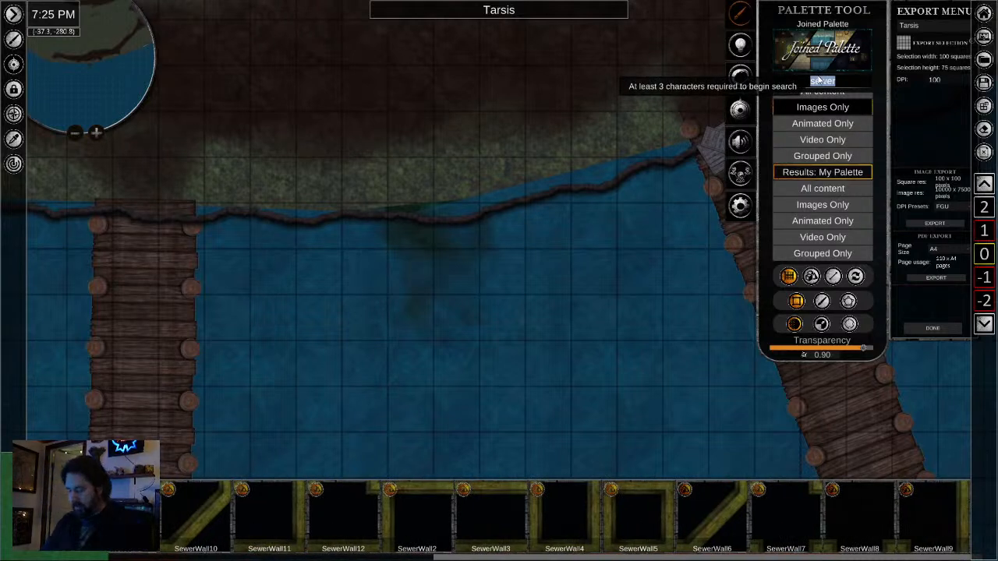
pyautogui.press('BackSpace')
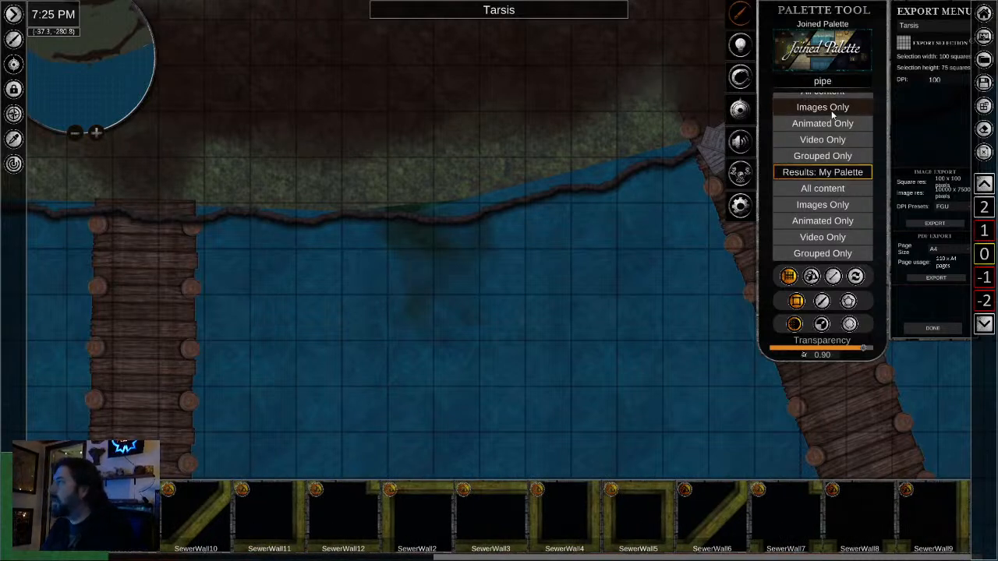
pyautogui.click(831, 111)
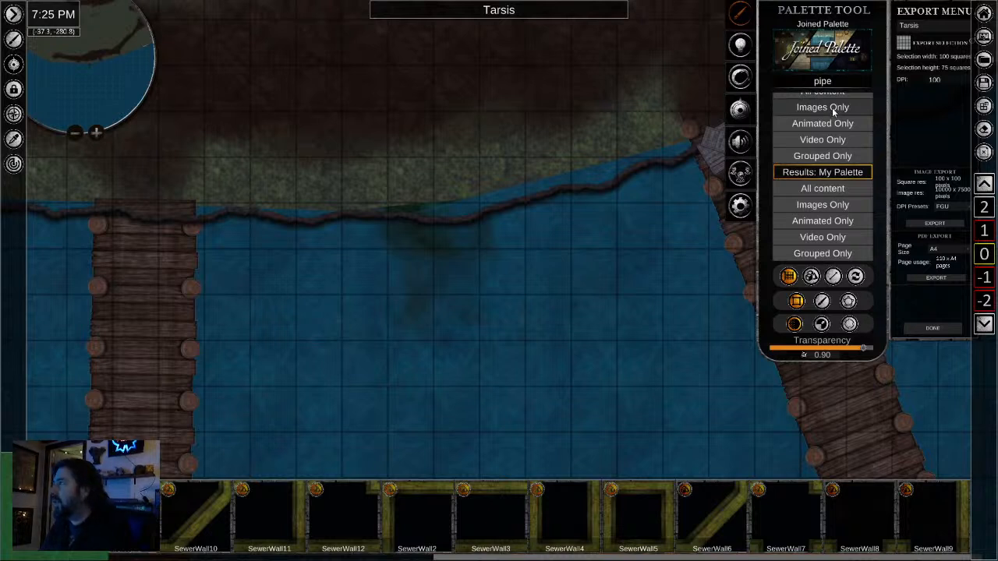
pyautogui.click(832, 111)
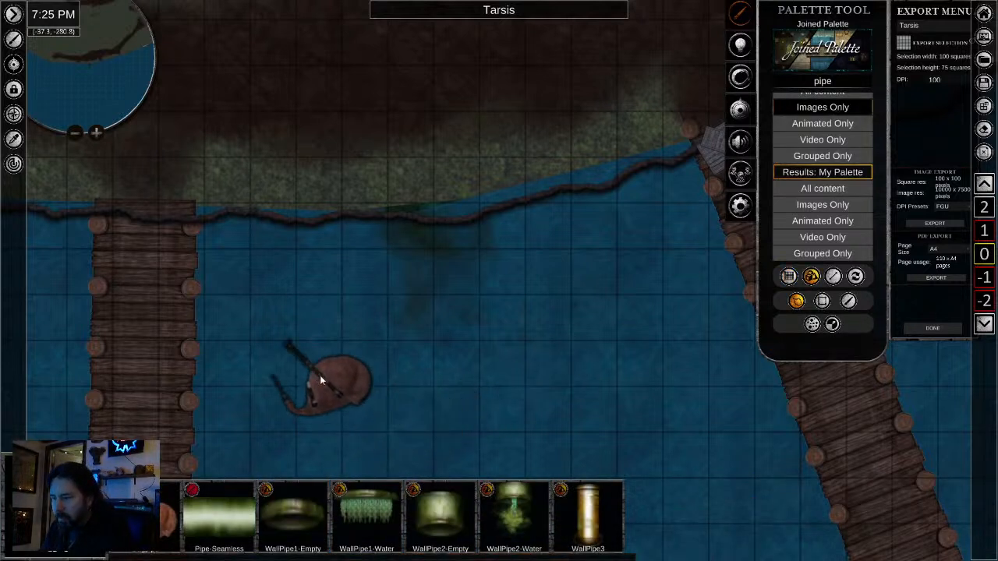
# - Place a WallPipe1-Empty on the shoreline above the sewage stain and enlarge it to cover the stain's width
pyautogui.rightClick(320, 375)
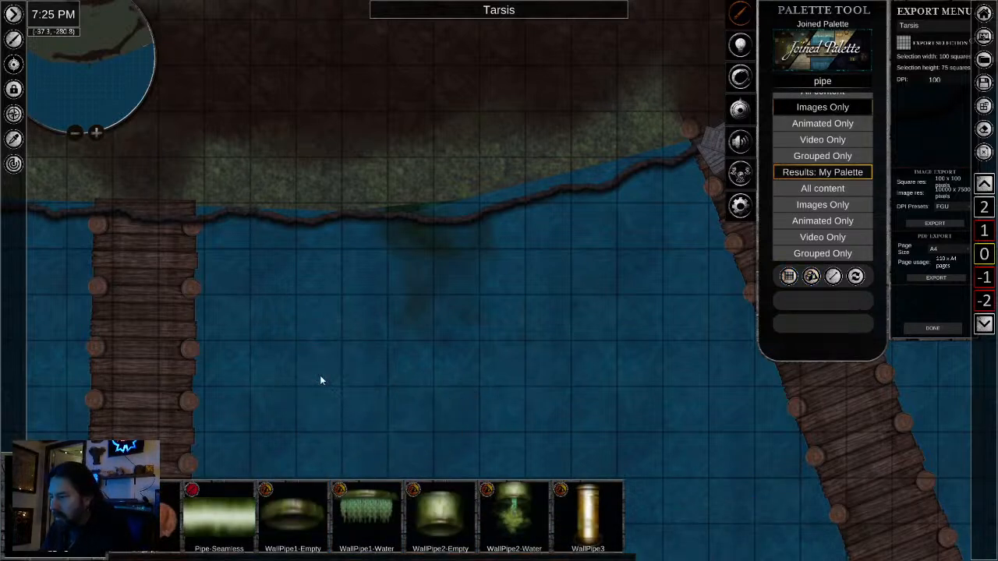
pyautogui.click(303, 514)
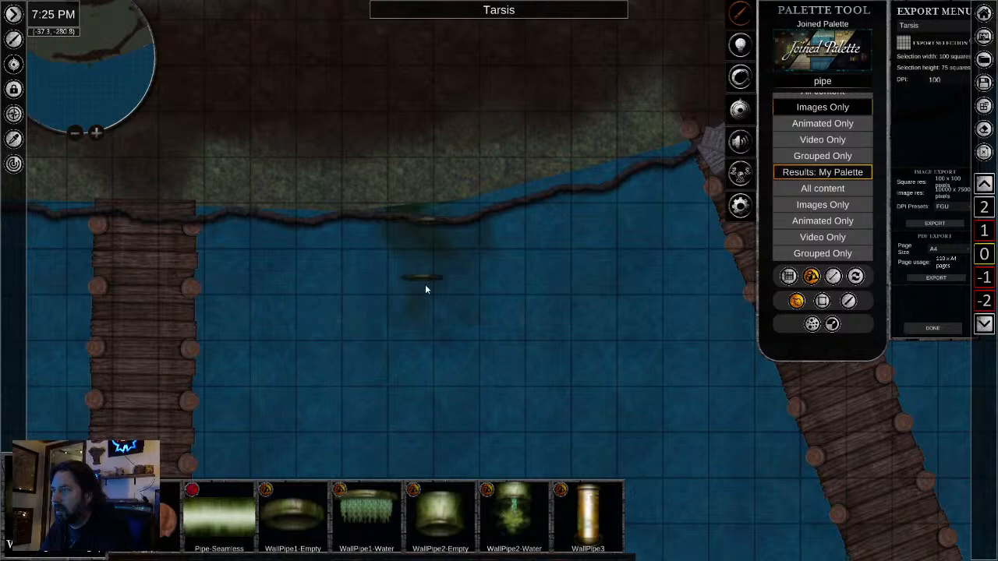
pyautogui.scroll(3, 405, 272)
pyautogui.click(450, 173)
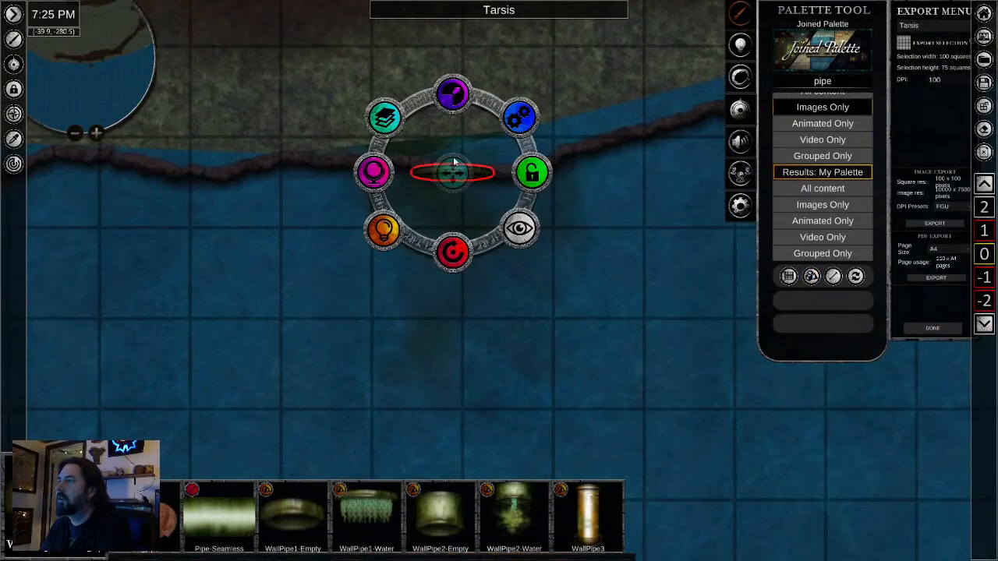
pyautogui.moveTo(536, 71); pyautogui.dragTo(535, 70)
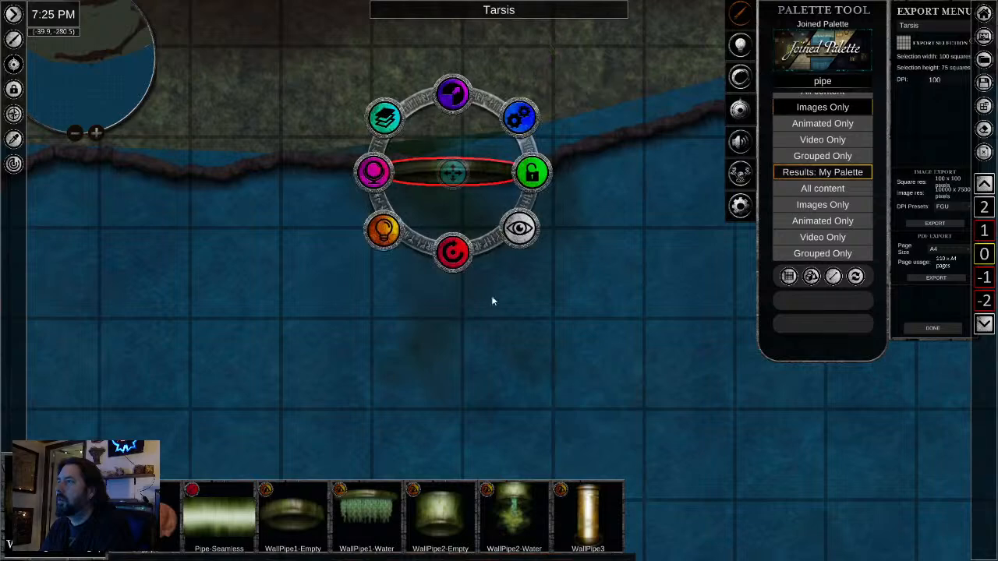
pyautogui.click(530, 362)
# - Rotate the wall pipe slightly clockwise and nudge it west so it sits along the shoreline edge
pyautogui.click(438, 177)
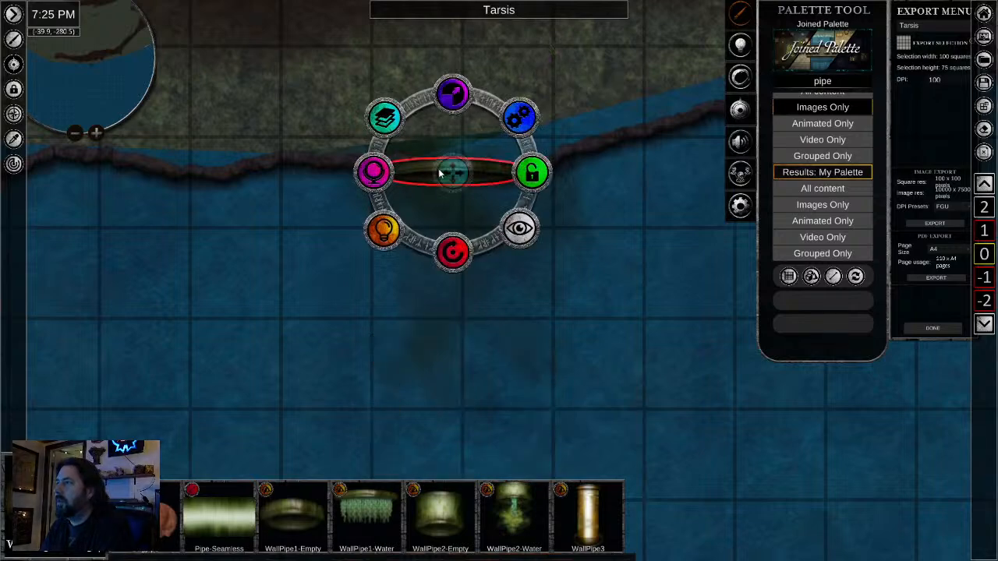
pyautogui.moveTo(450, 267); pyautogui.dragTo(441, 264)
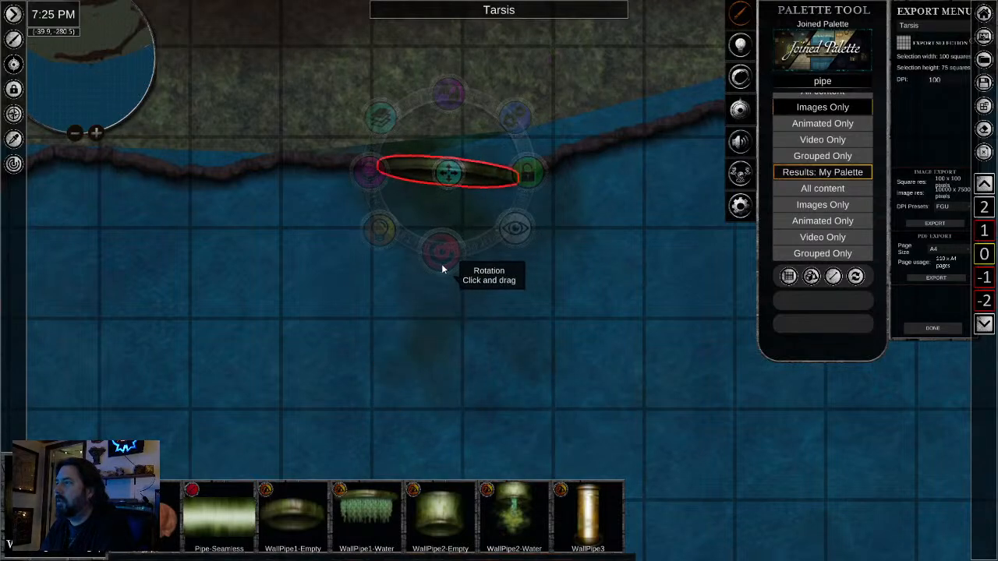
pyautogui.moveTo(447, 182)
pyautogui.mouseDown()
pyautogui.moveTo(442, 193)
pyautogui.moveTo(445, 183)
pyautogui.mouseUp()
pyautogui.click(485, 333)
pyautogui.click(462, 183)
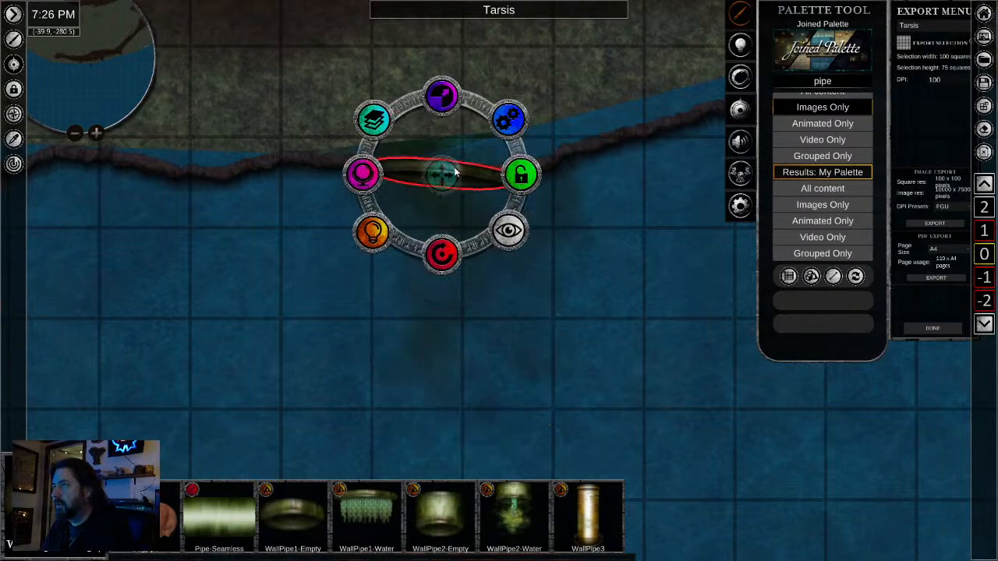
pyautogui.click(459, 365)
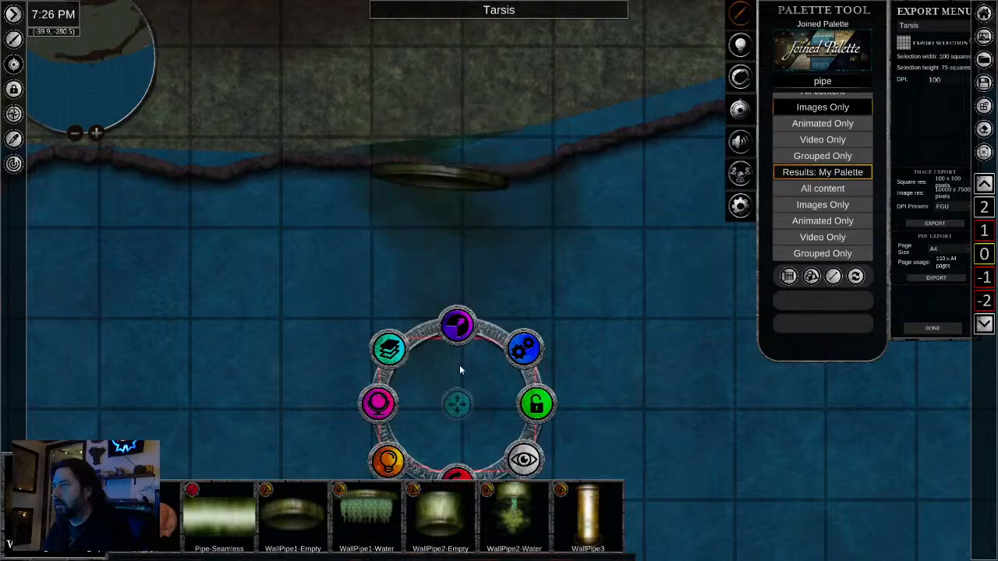
# - Sample the mossy shore ground and brush it over the exposed water strip north of the shoreline edge, with brush width 0.44
pyautogui.scroll(-2, 266, 323)
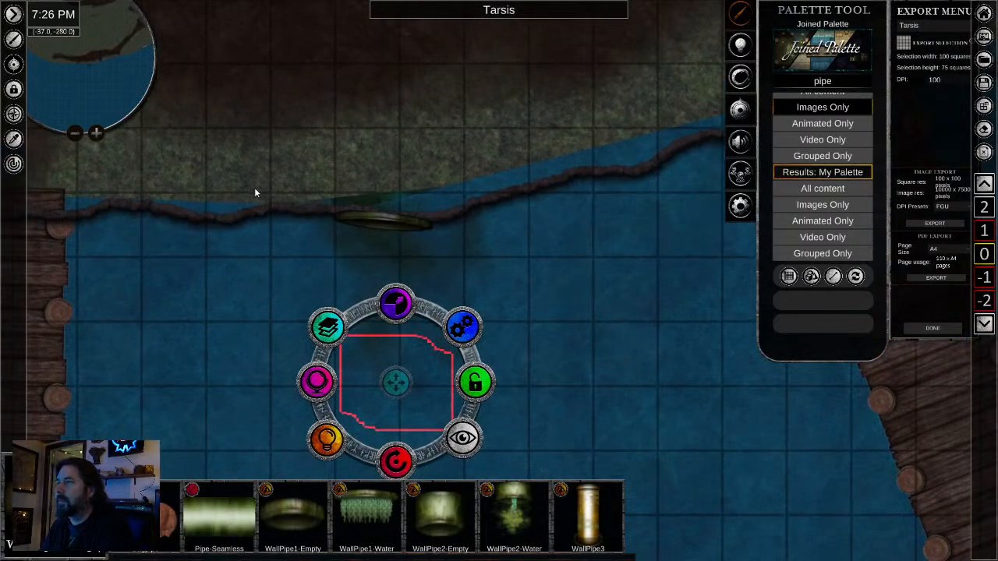
pyautogui.scroll(-2, 378, 143)
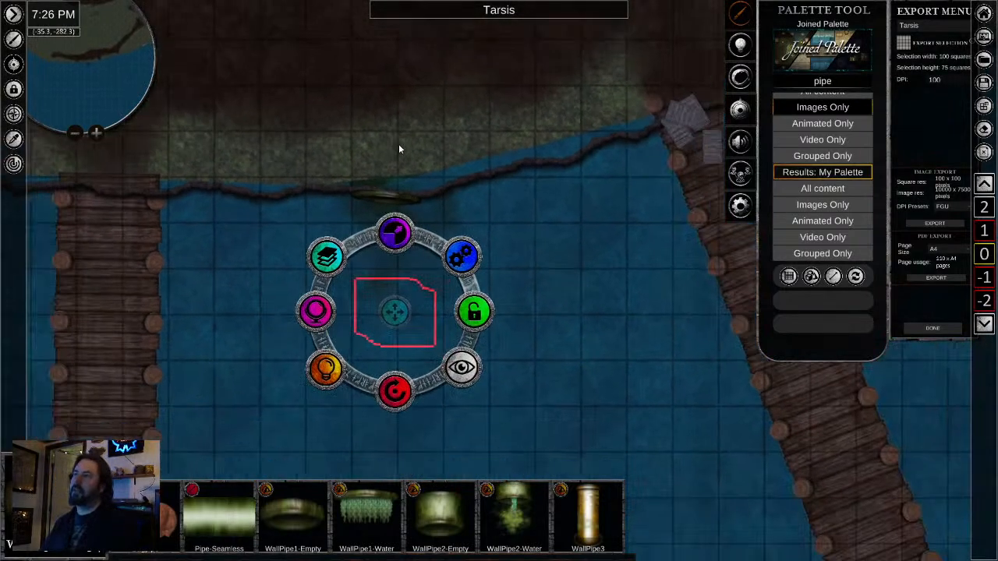
pyautogui.click(14, 139)
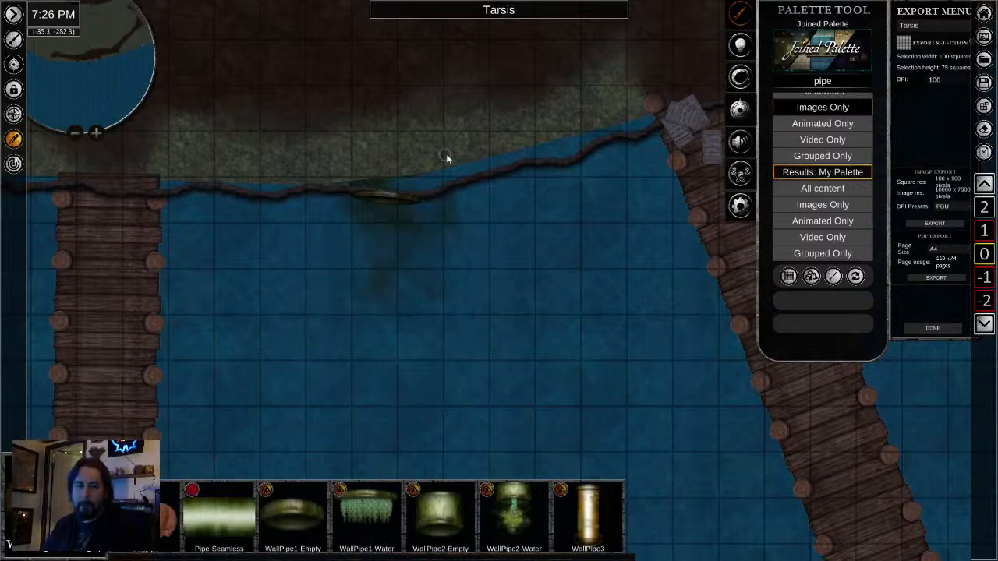
pyautogui.click(411, 154)
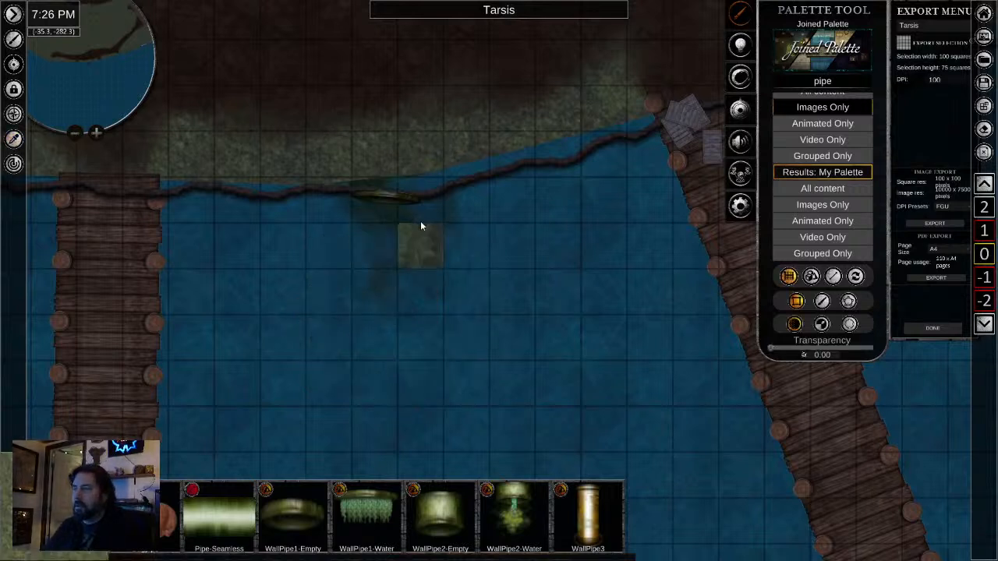
pyautogui.click(821, 302)
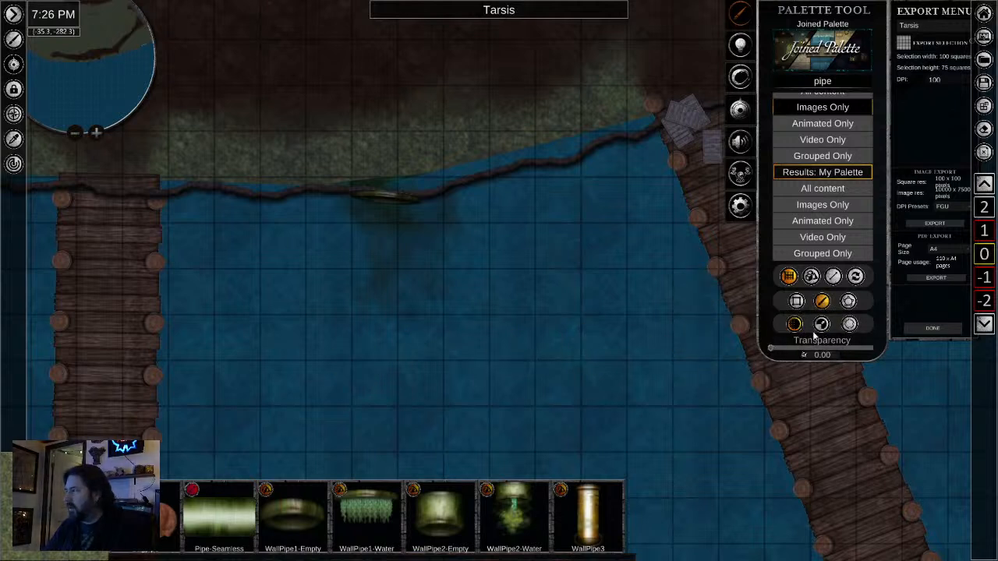
pyautogui.click(821, 324)
pyautogui.click(783, 348)
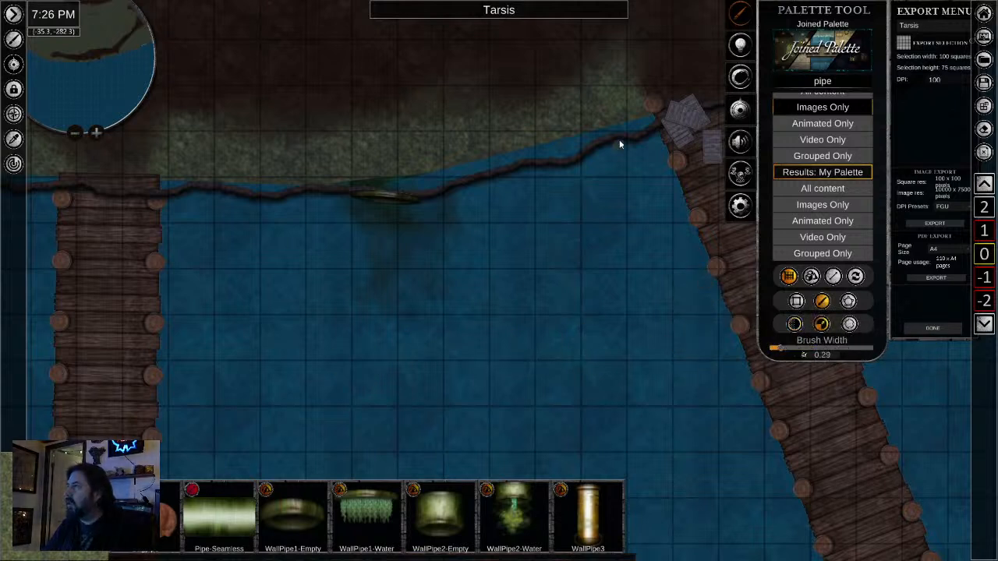
pyautogui.click(783, 352)
pyautogui.click(787, 348)
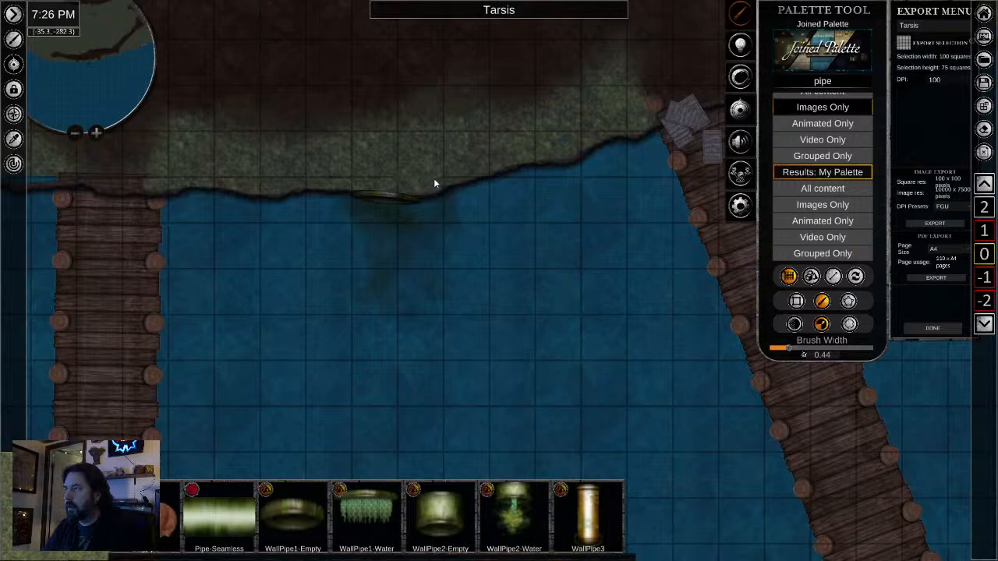
# - Select the dark shoreline edge running past the docks and swap it to the object layer
pyautogui.scroll(4, 427, 133)
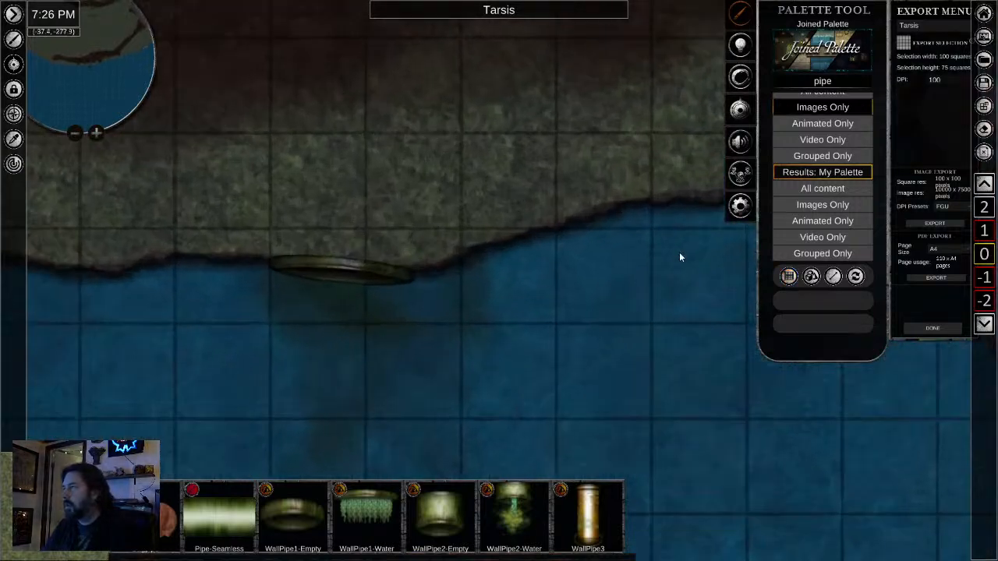
pyautogui.moveTo(679, 254); pyautogui.dragTo(484, 350)
pyautogui.click(523, 293)
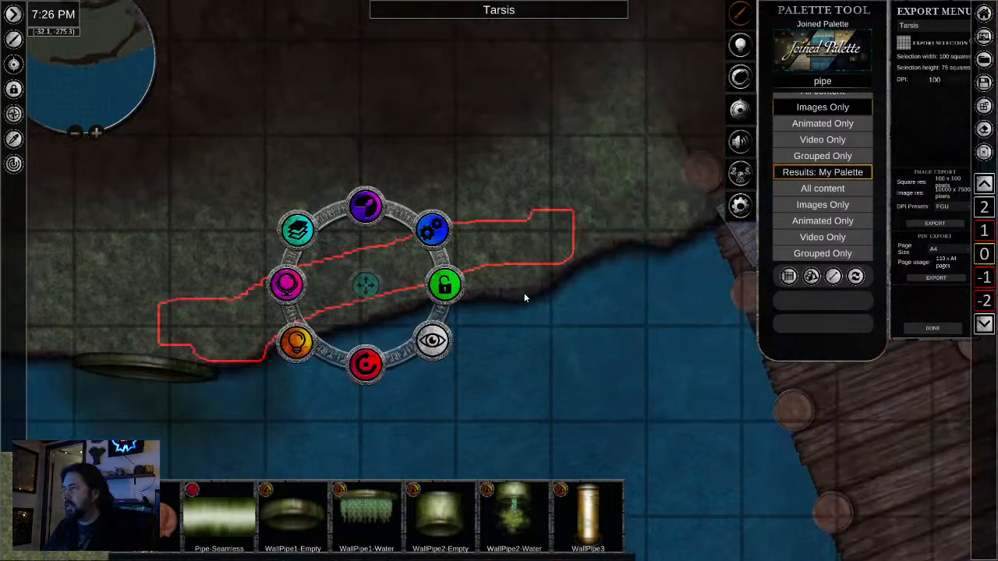
pyautogui.click(503, 308)
pyautogui.scroll(-2, 474, 324)
pyautogui.moveTo(168, 336); pyautogui.dragTo(699, 327)
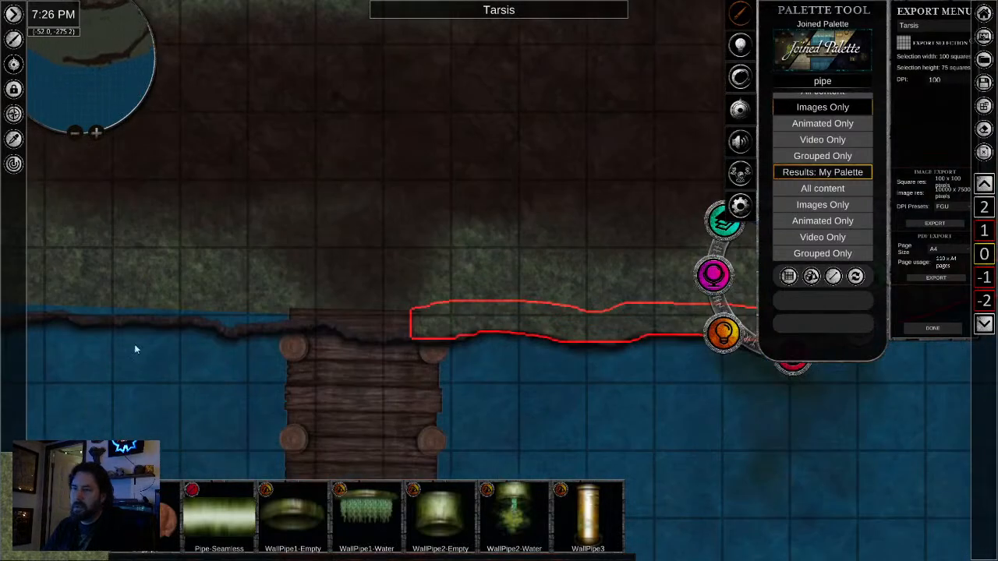
pyautogui.click(262, 327)
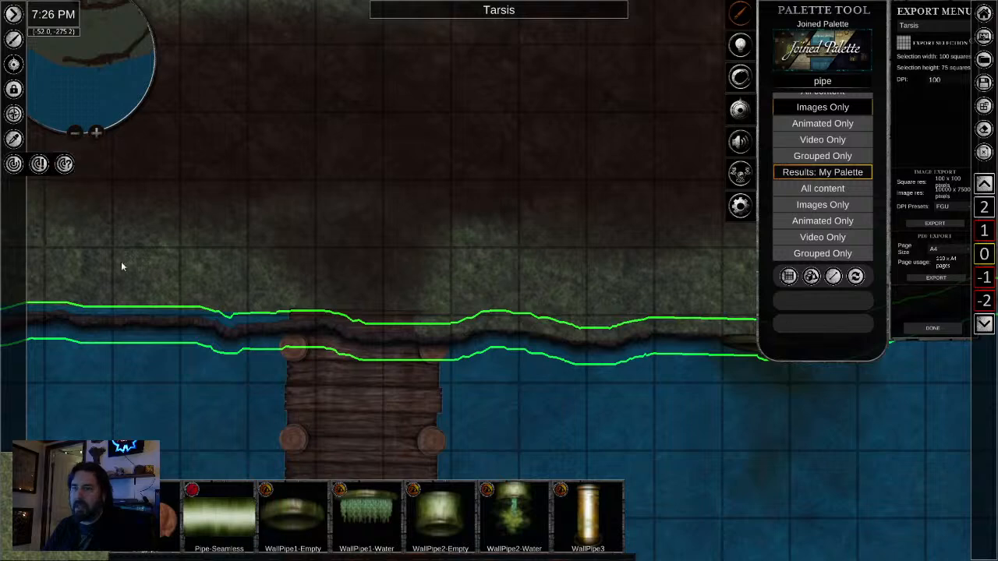
pyautogui.scroll(-3, 646, 189)
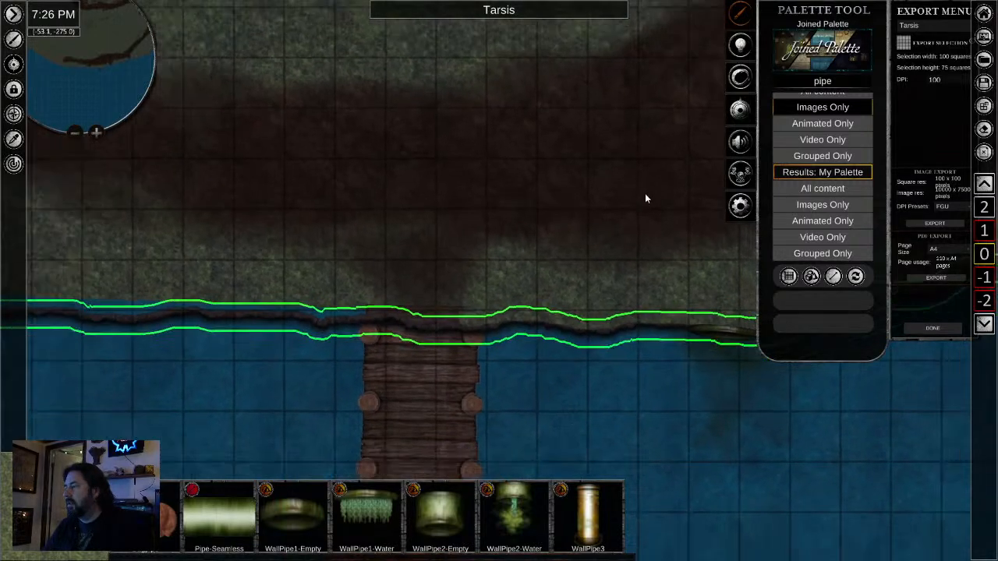
pyautogui.moveTo(649, 195); pyautogui.dragTo(368, 428)
pyautogui.scroll(-4, 563, 317)
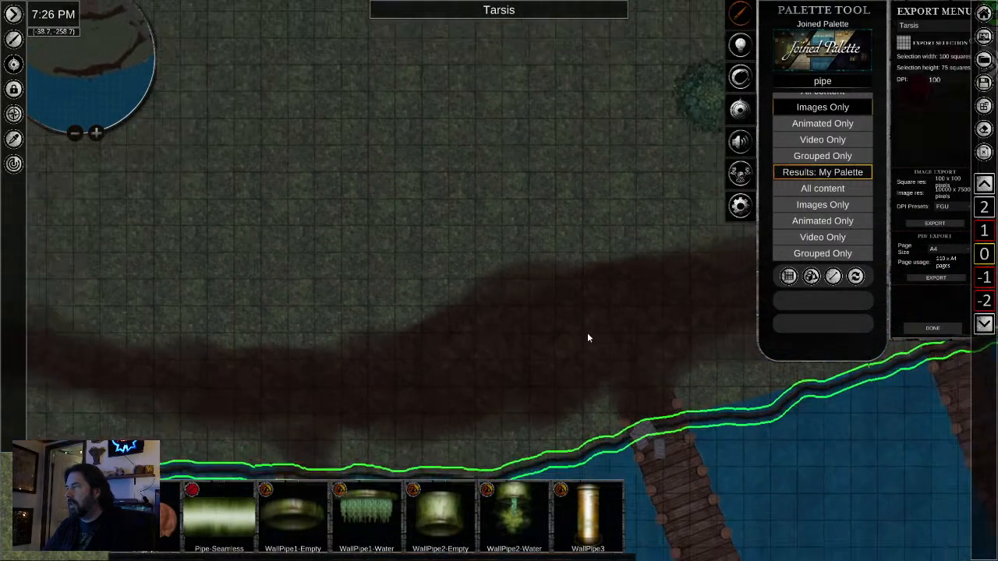
pyautogui.scroll(-2, 607, 320)
pyautogui.moveTo(630, 314); pyautogui.dragTo(297, 397)
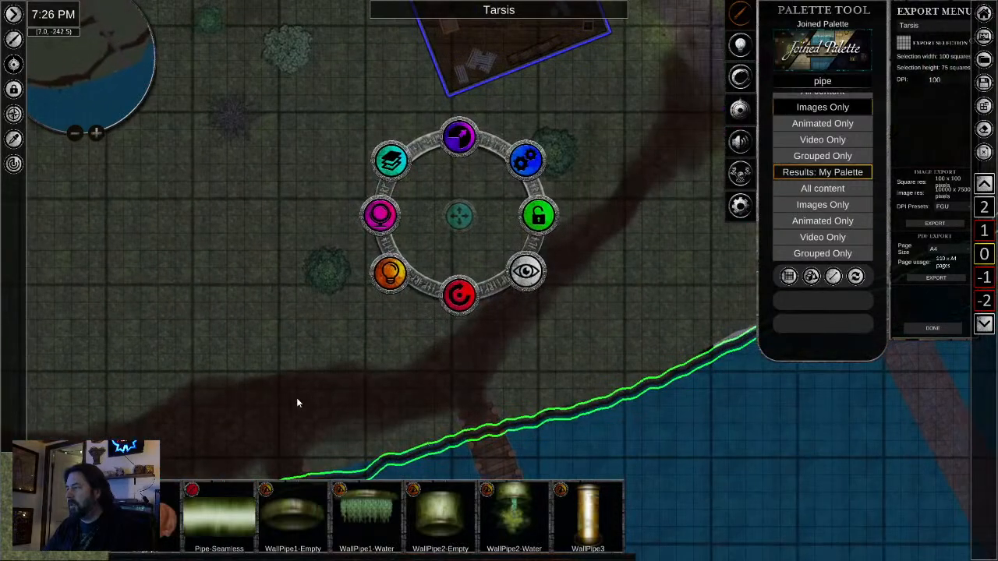
pyautogui.click(401, 173)
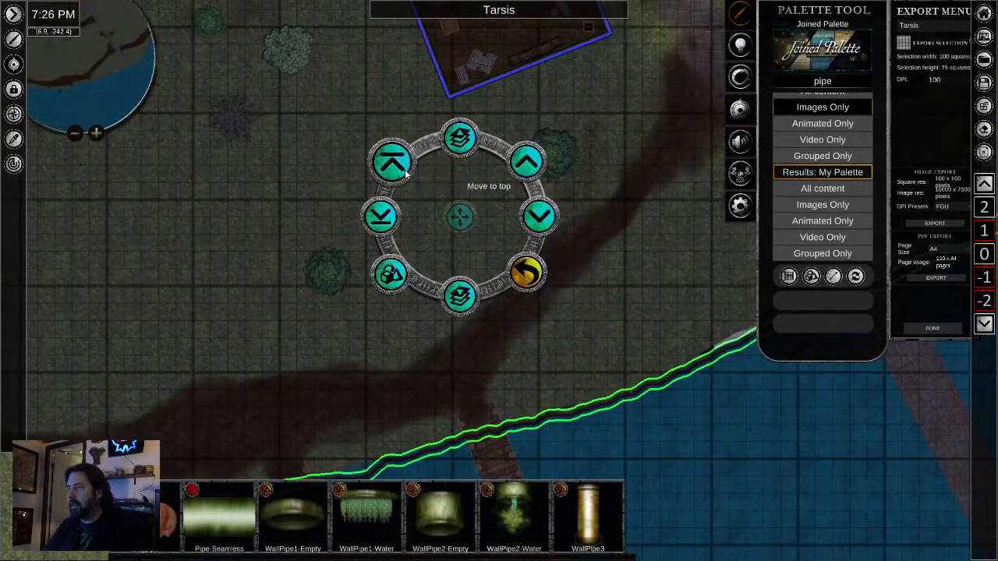
pyautogui.click(387, 285)
pyautogui.moveTo(204, 457); pyautogui.dragTo(448, 270)
pyautogui.scroll(4, 448, 269)
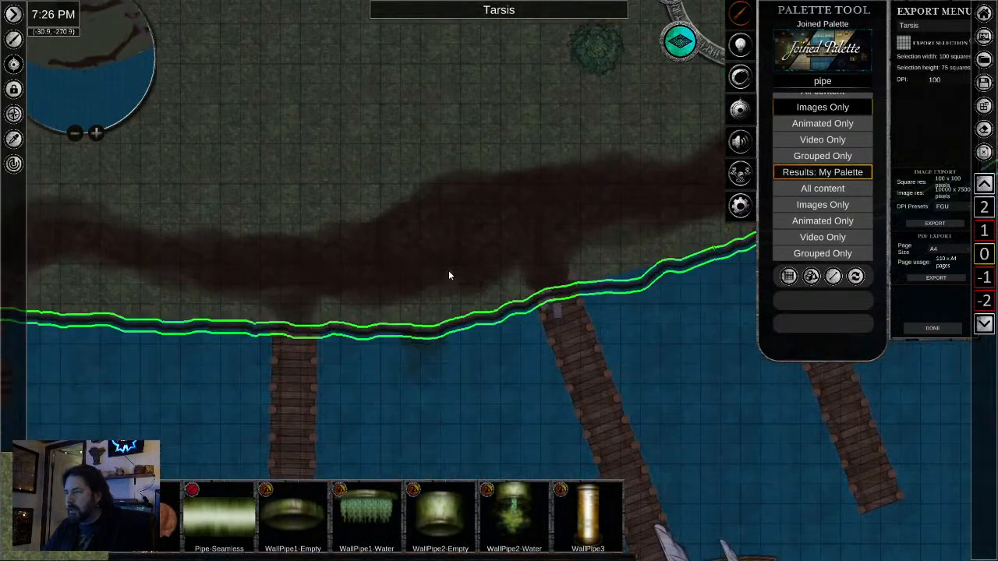
pyautogui.scroll(2, 449, 274)
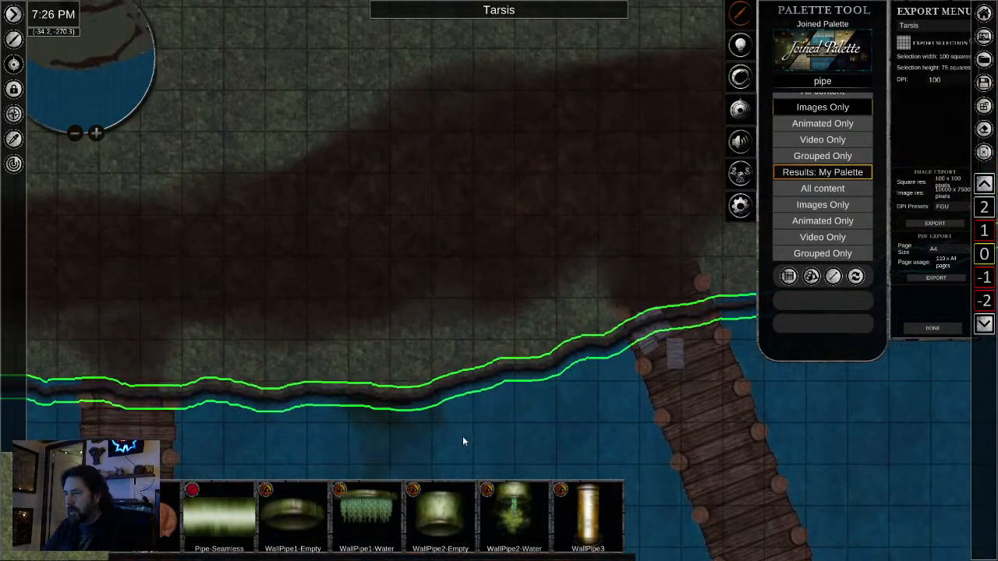
pyautogui.click(464, 438)
# - Enlarge the wall pipe slightly, shift it a little northeast and adjust its rotation to follow the shoreline
pyautogui.moveTo(320, 410); pyautogui.dragTo(414, 158)
pyautogui.scroll(4, 340, 279)
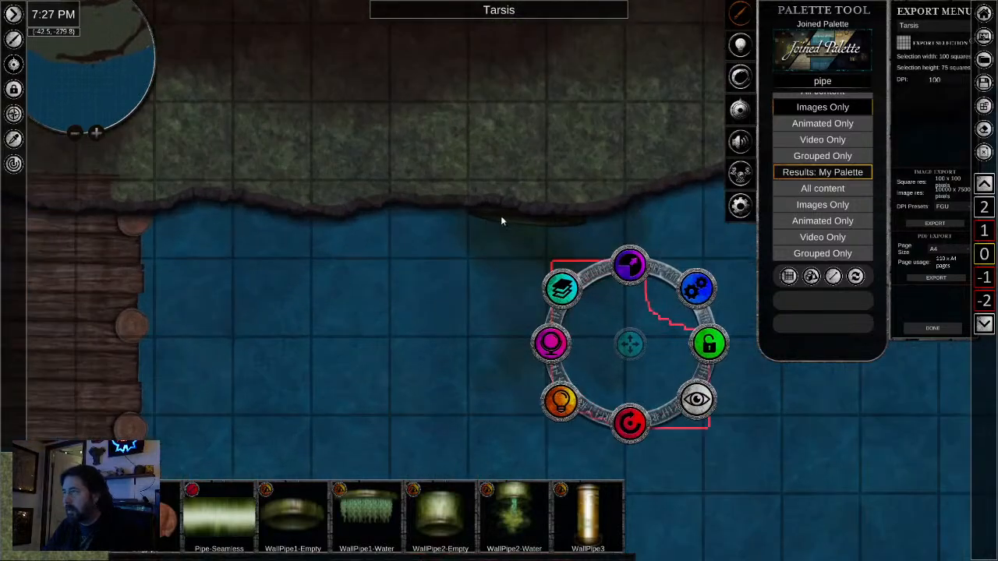
pyautogui.click(462, 300)
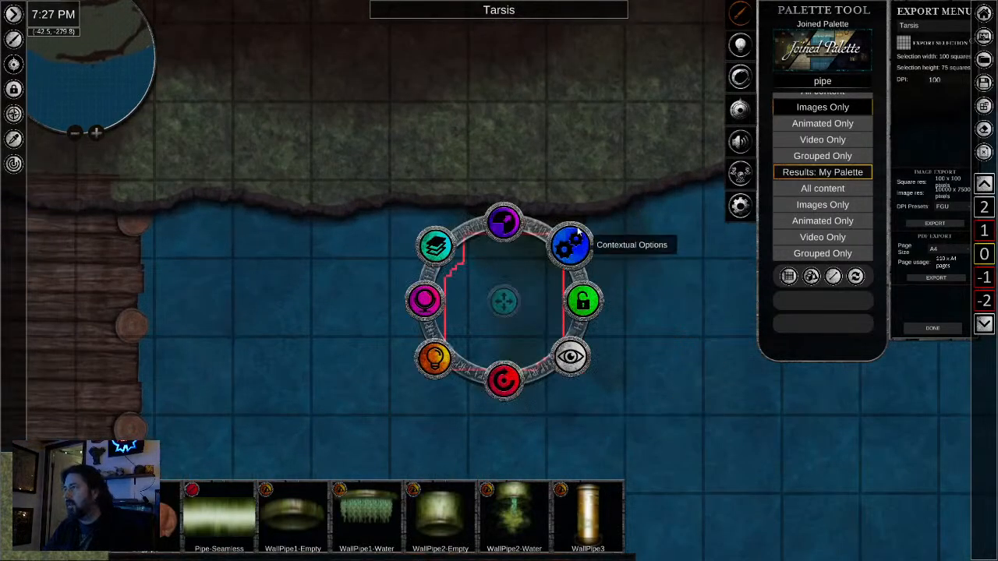
pyautogui.click(543, 226)
pyautogui.click(506, 221)
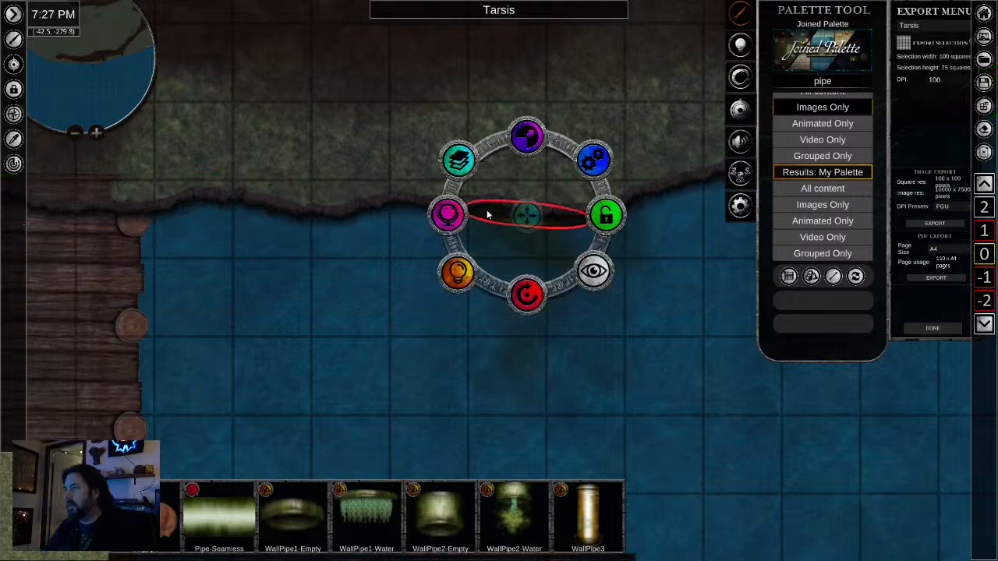
pyautogui.moveTo(527, 139); pyautogui.dragTo(536, 136)
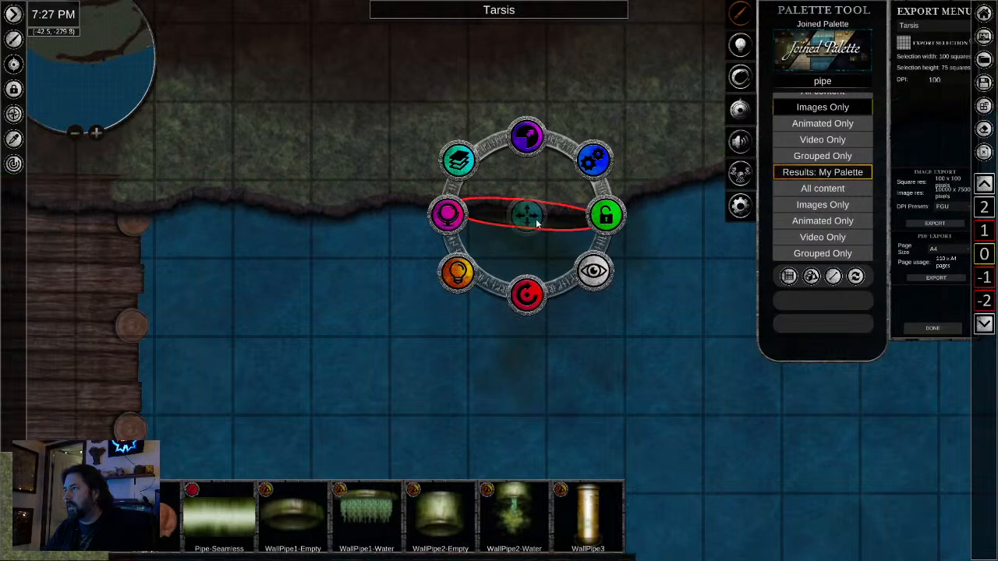
pyautogui.moveTo(535, 221); pyautogui.dragTo(555, 215)
pyautogui.moveTo(551, 292); pyautogui.dragTo(555, 292)
pyautogui.click(612, 397)
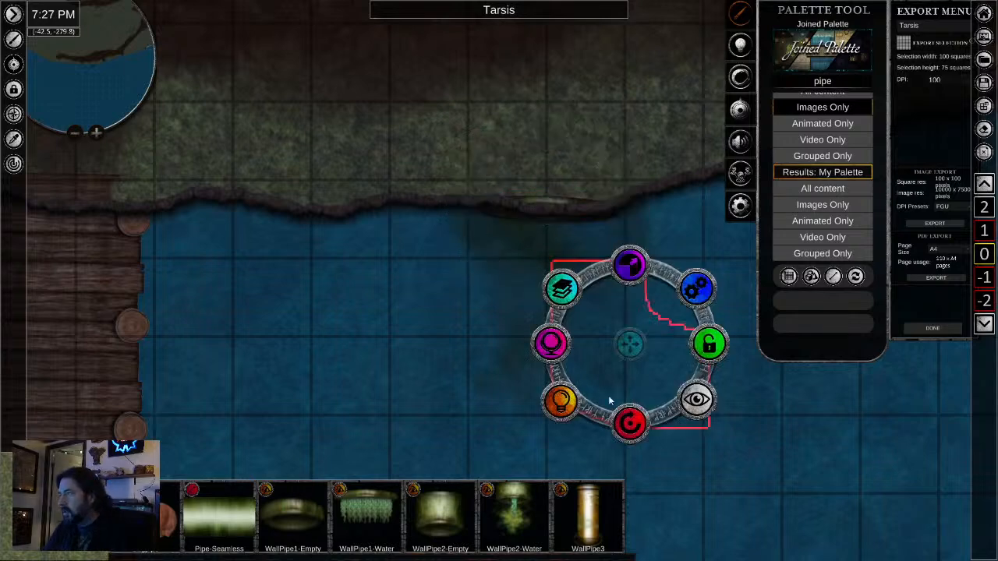
# - Move the wall pipe slightly south so its rim extends below the dark shoreline edge
pyautogui.click(542, 201)
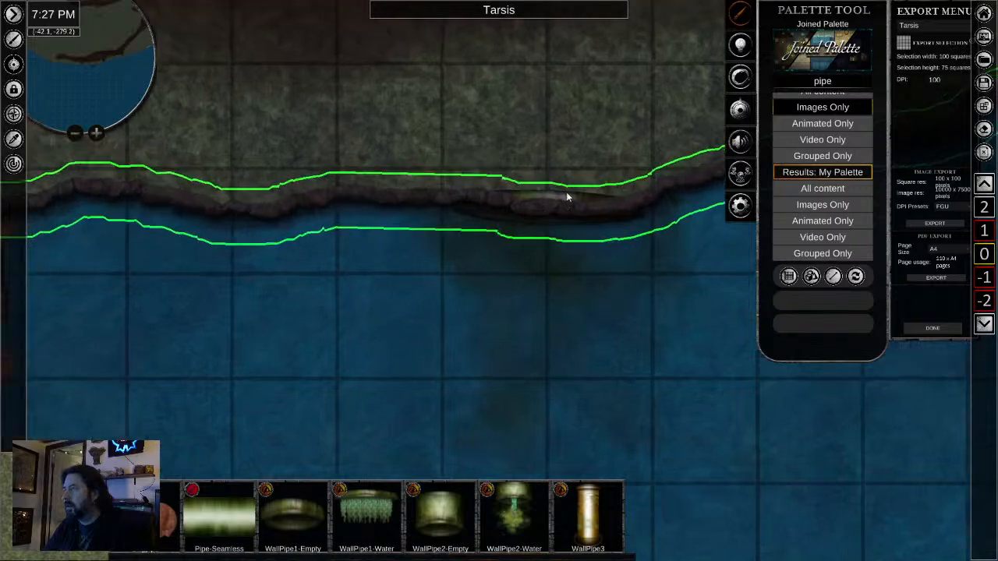
pyautogui.click(546, 204)
pyautogui.moveTo(550, 209); pyautogui.dragTo(551, 222)
pyautogui.click(597, 343)
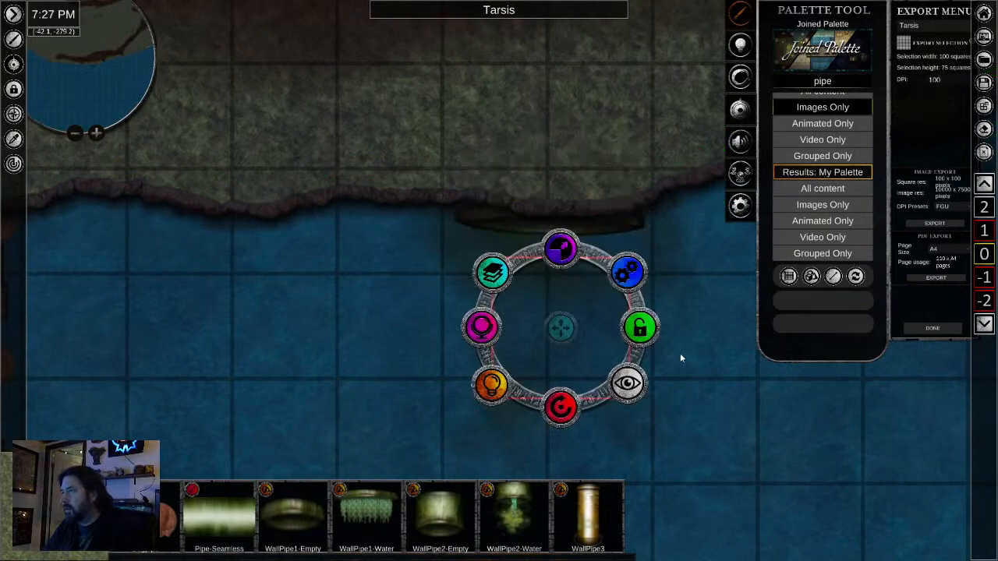
pyautogui.scroll(-2, 688, 366)
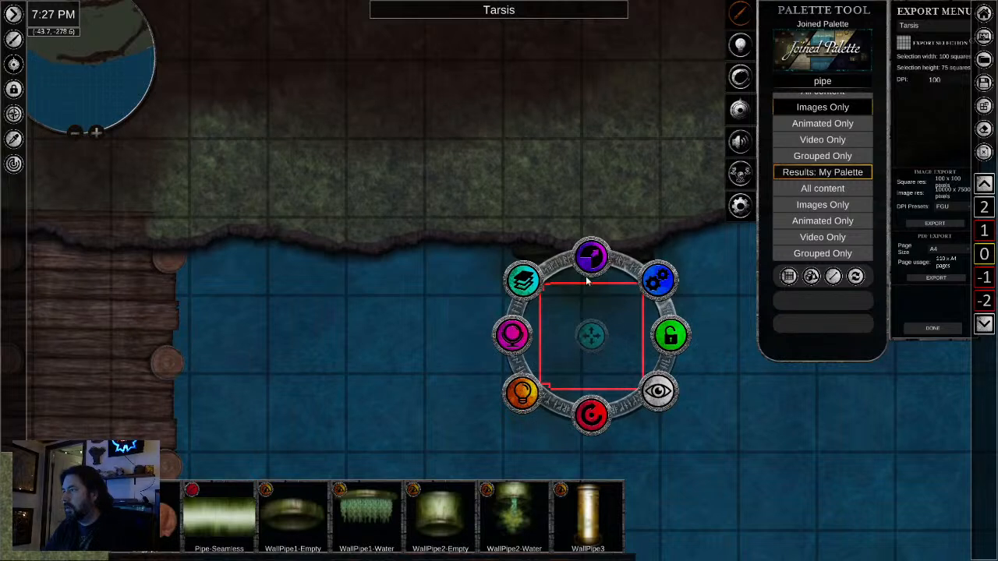
# - Fine-tune the wall pipe's north-south position so it tucks under the shoreline edge with its lower rim over the water
pyautogui.click(533, 249)
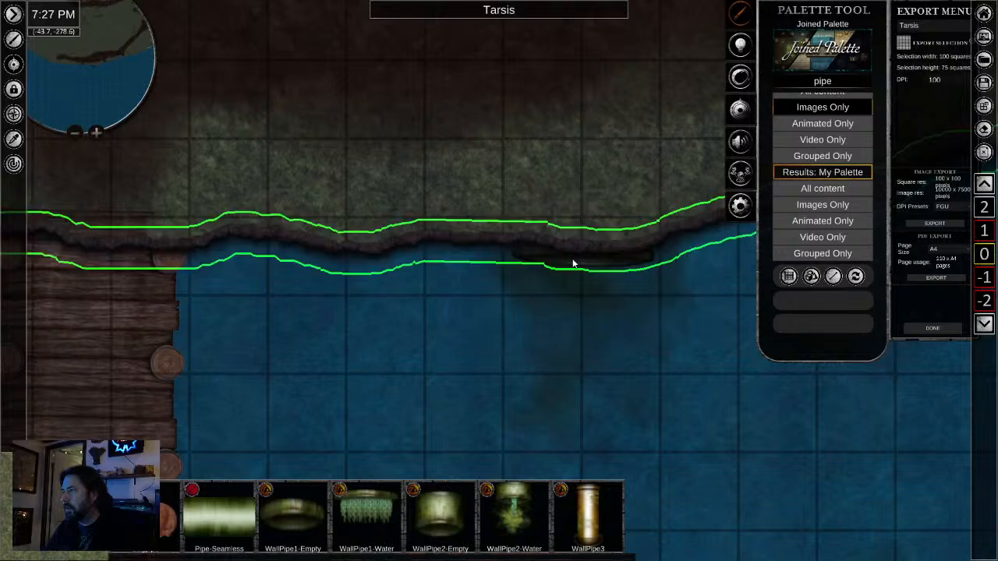
pyautogui.click(564, 266)
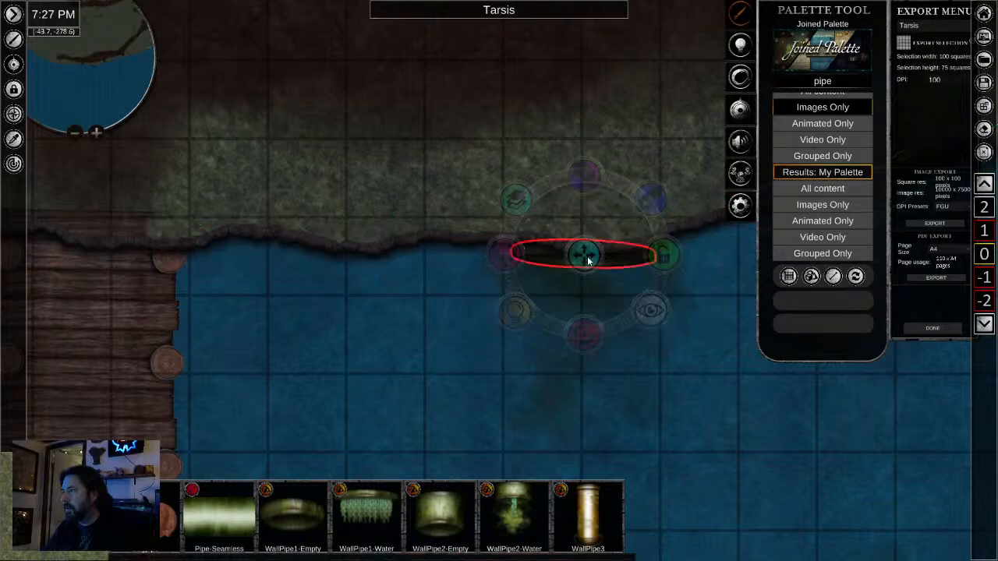
pyautogui.click(631, 355)
pyautogui.scroll(3, 640, 227)
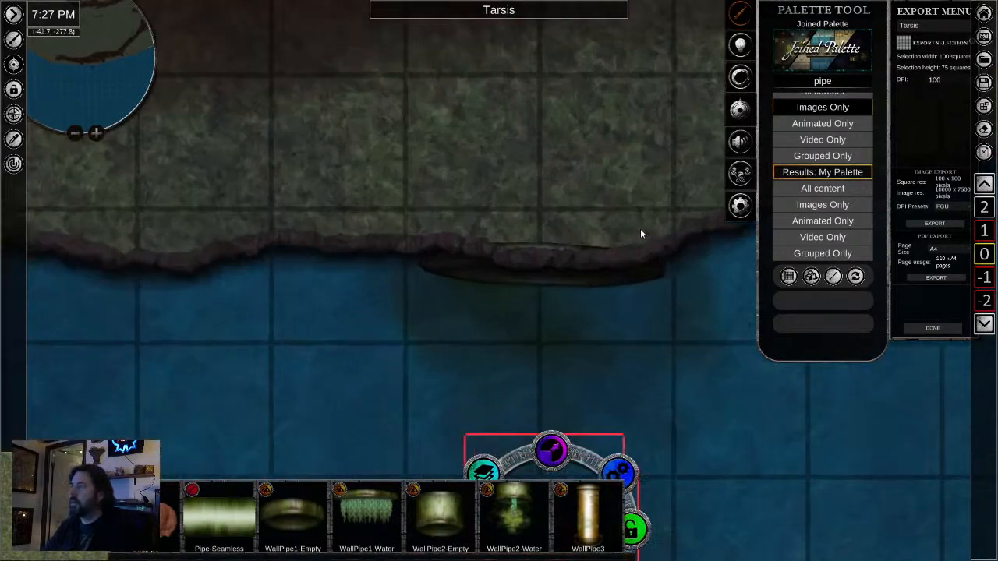
pyautogui.click(543, 265)
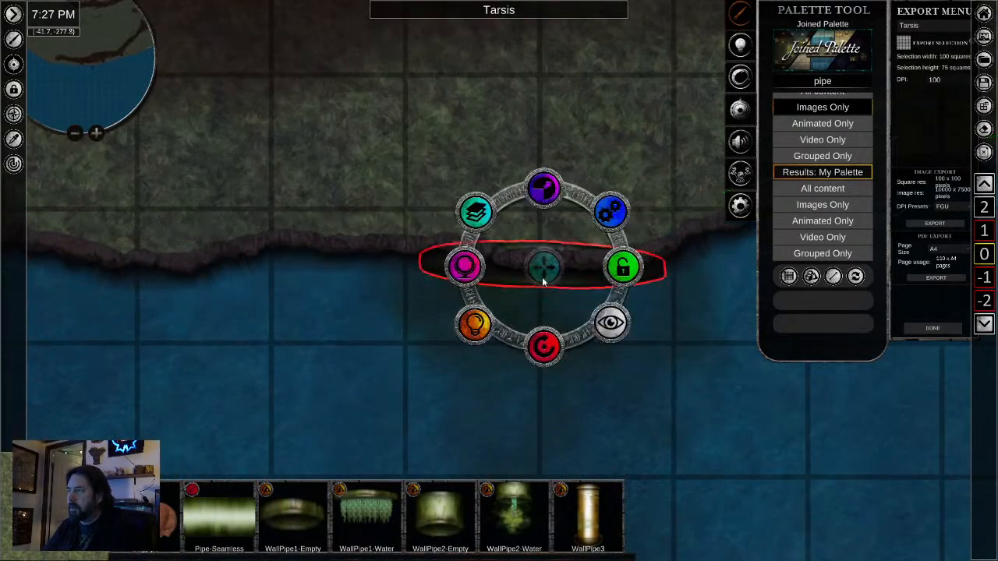
pyautogui.moveTo(543, 264); pyautogui.dragTo(545, 273)
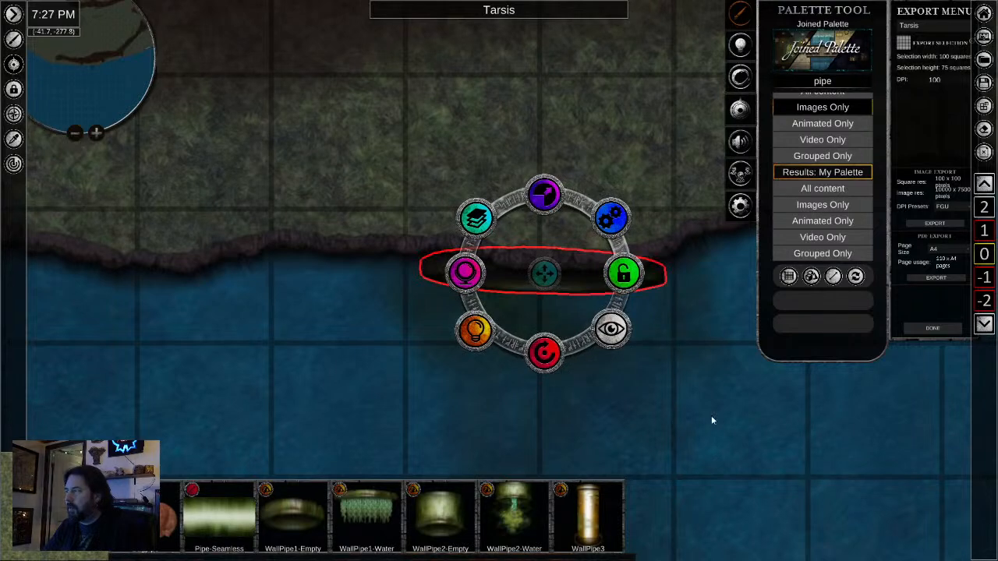
pyautogui.click(732, 419)
pyautogui.click(436, 364)
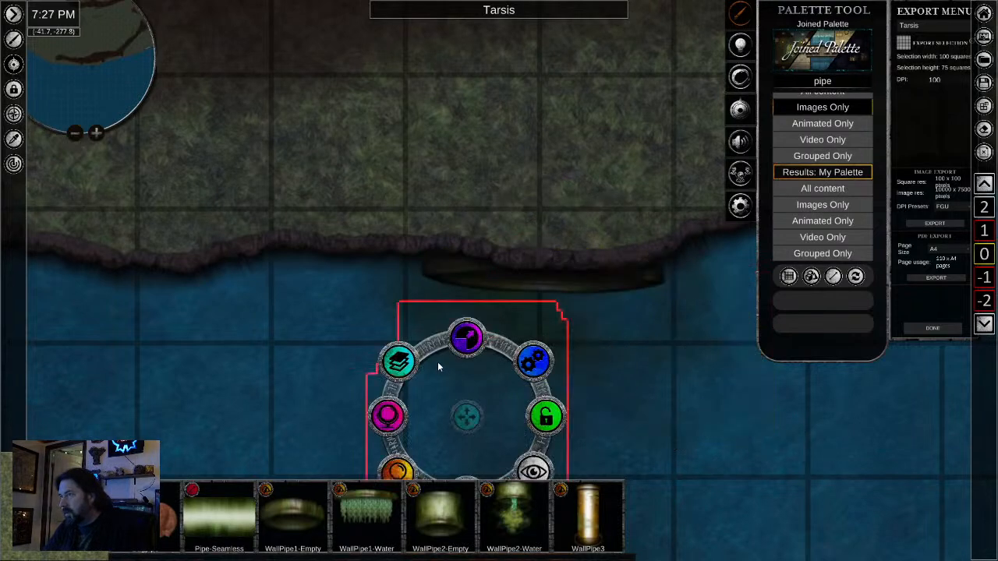
# - Examine the pipe and murky outflow along the docks on level 0 and compare their position with the sewer channel on level -1
pyautogui.scroll(-4, 483, 368)
pyautogui.moveTo(692, 412); pyautogui.dragTo(609, 191)
pyautogui.scroll(-3, 605, 272)
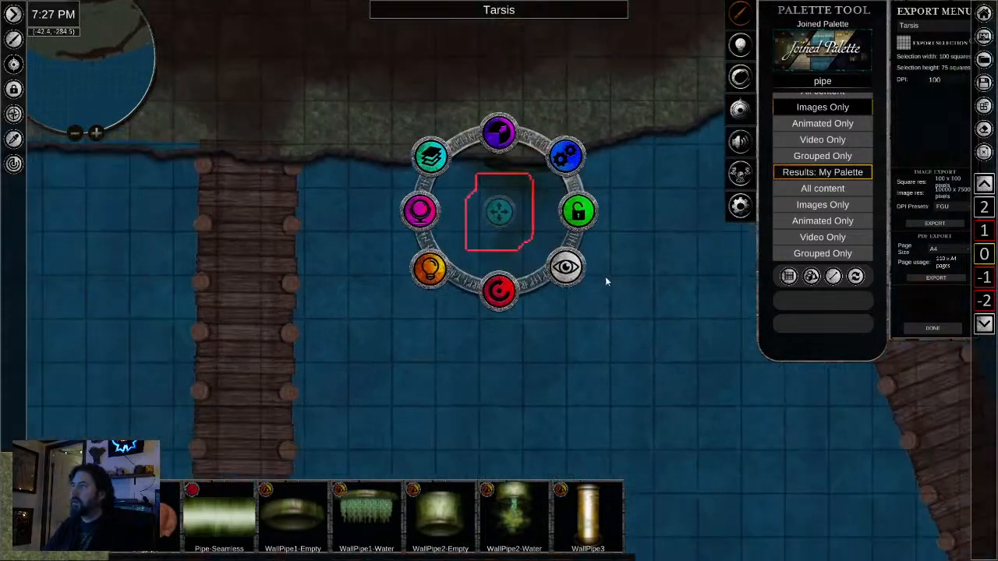
pyautogui.scroll(-5, 663, 309)
pyautogui.moveTo(720, 365); pyautogui.dragTo(590, 295)
pyautogui.scroll(-3, 588, 303)
pyautogui.click(605, 340)
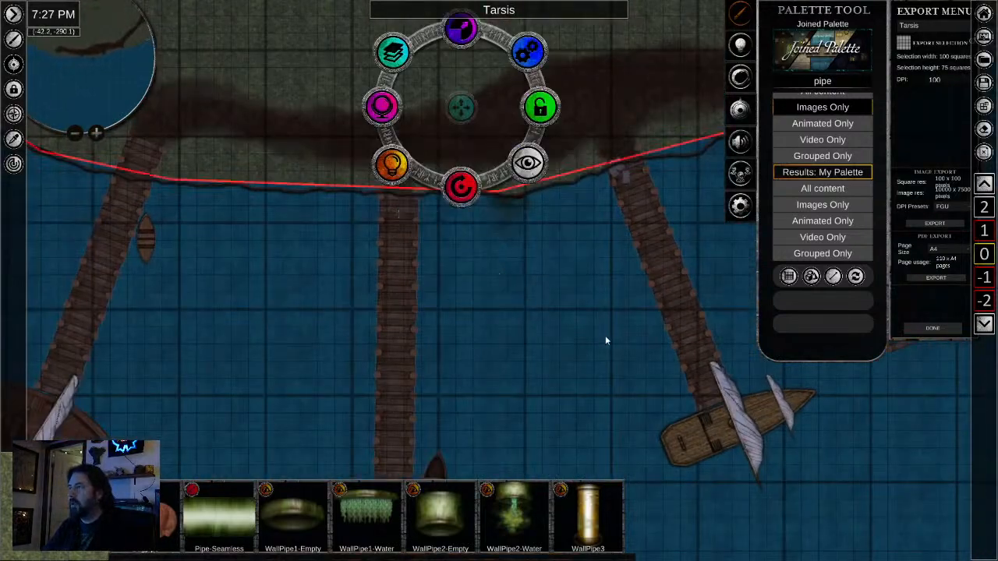
pyautogui.click(736, 488)
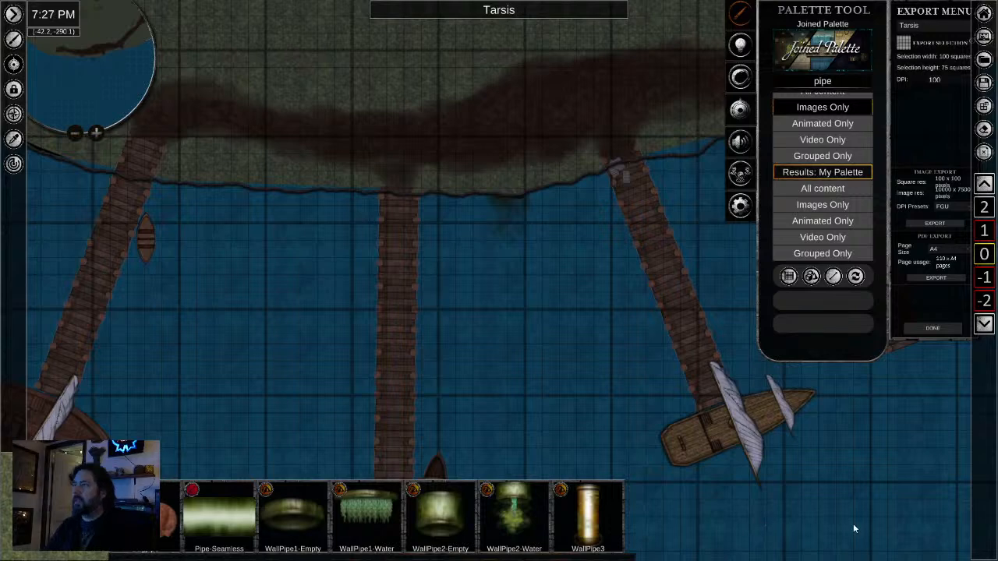
pyautogui.moveTo(853, 523); pyautogui.dragTo(696, 486)
pyautogui.scroll(2, 437, 227)
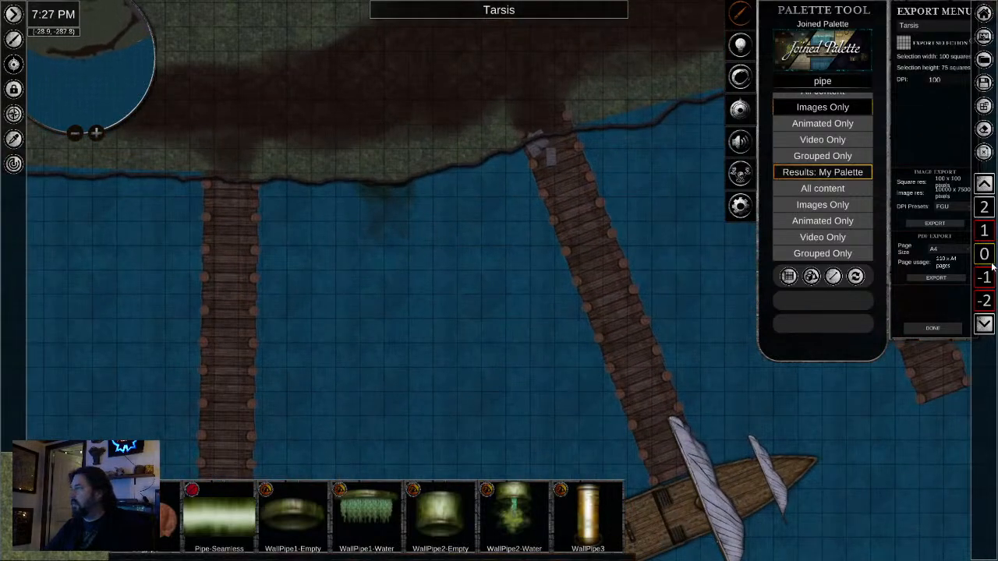
pyautogui.scroll(-1, 981, 278)
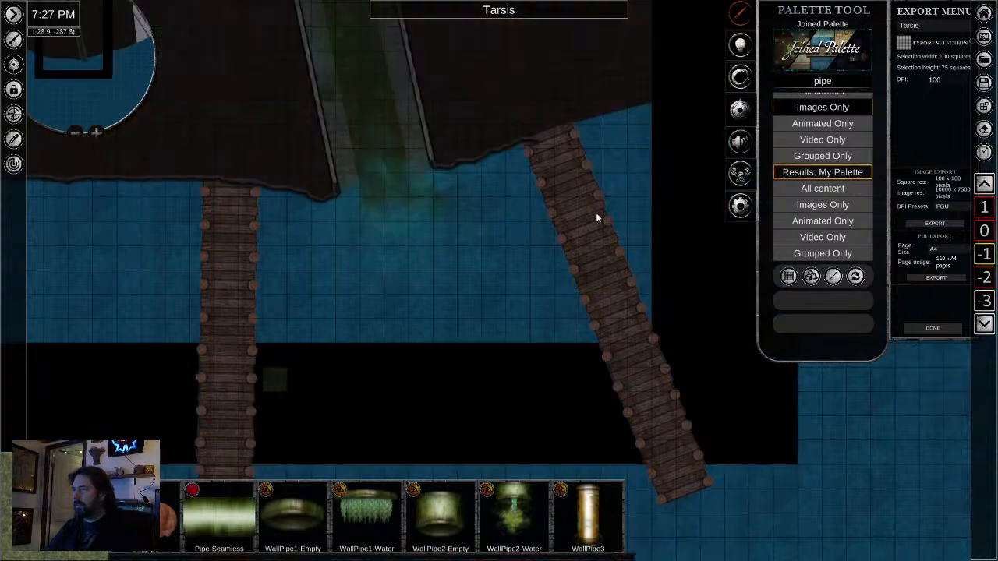
pyautogui.scroll(2, 354, 134)
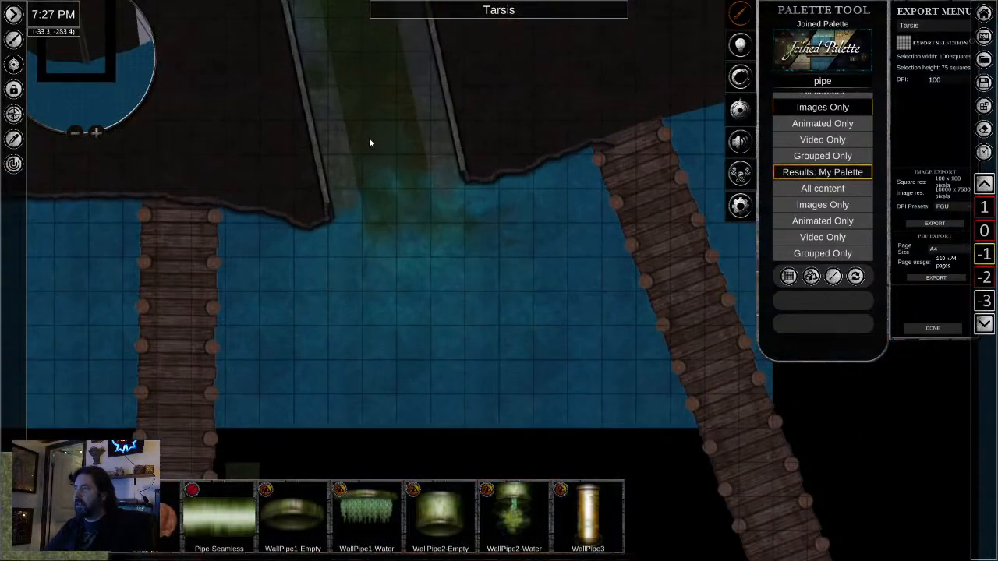
# - Return to level 0 and select the wall pipe beneath the shoreline edge
pyautogui.scroll(1, 984, 236)
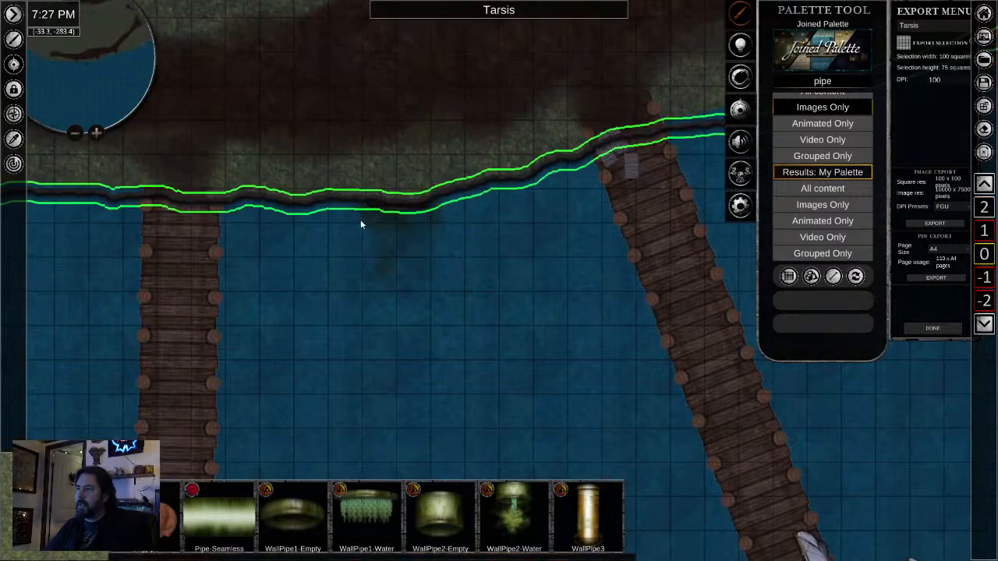
pyautogui.scroll(3, 361, 223)
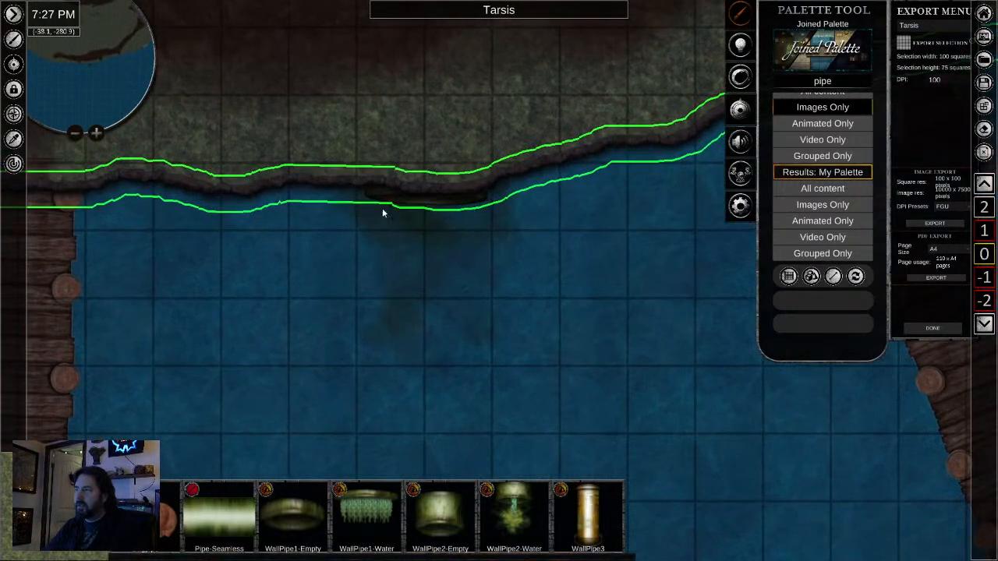
pyautogui.click(379, 195)
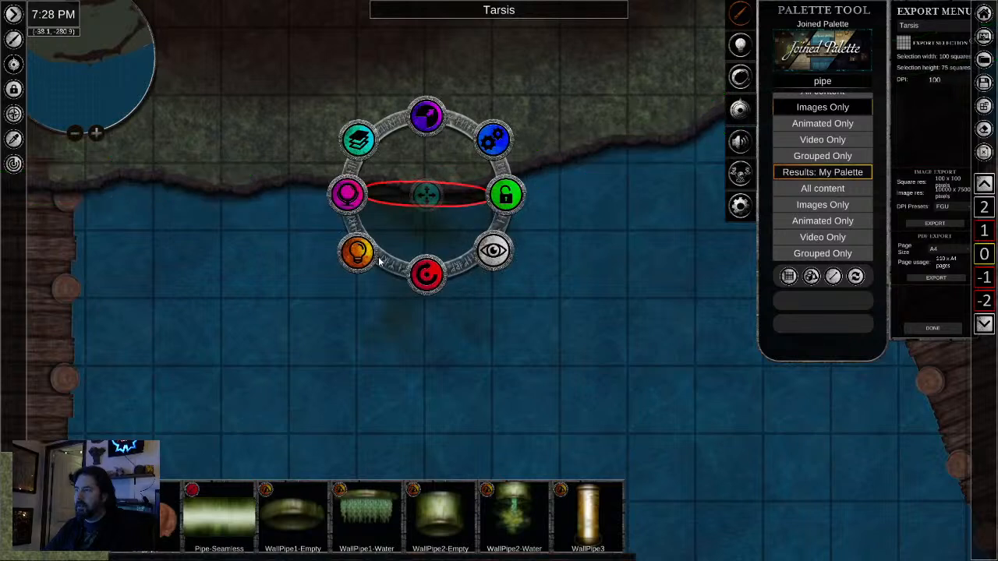
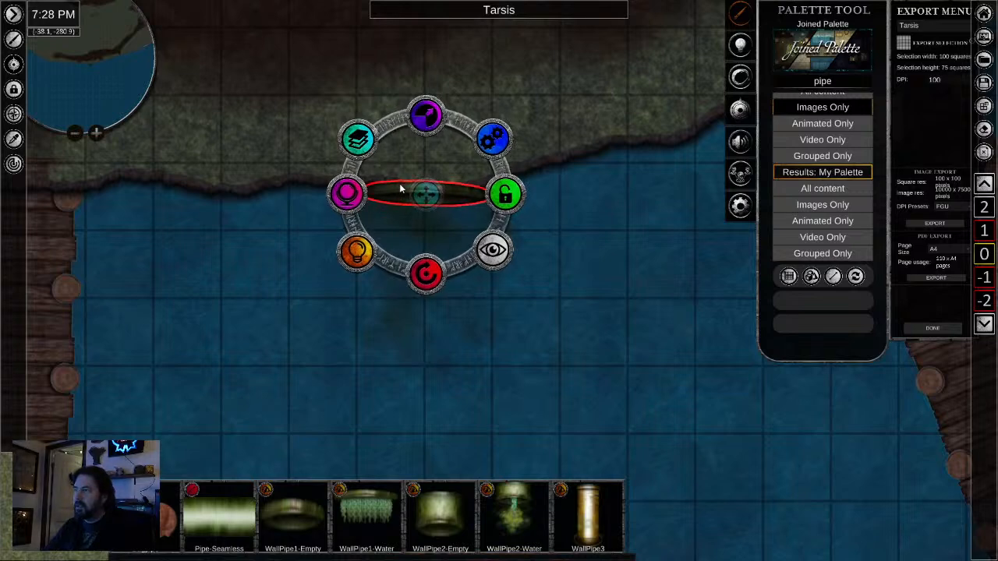
# - Move the wall pipe down one level to level -1 and check its position at the mouth of the sewer channel
pyautogui.click(357, 139)
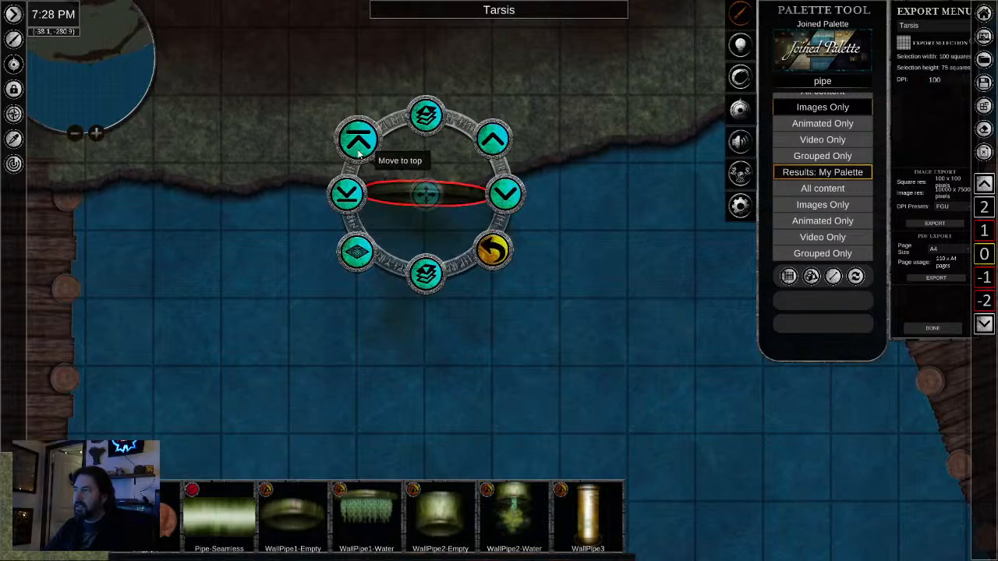
pyautogui.click(426, 273)
pyautogui.click(564, 226)
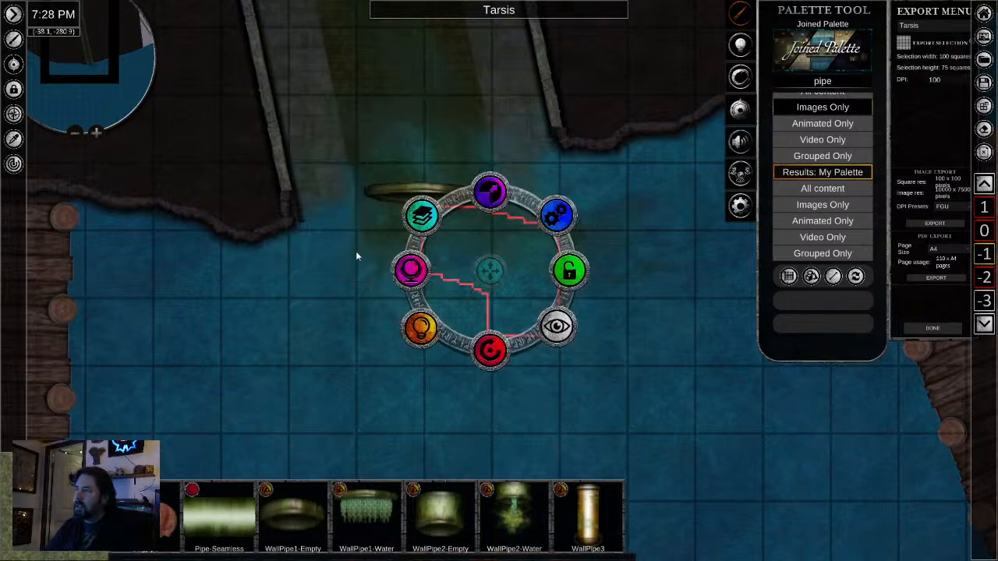
pyautogui.scroll(2, 310, 223)
pyautogui.scroll(2, 310, 223)
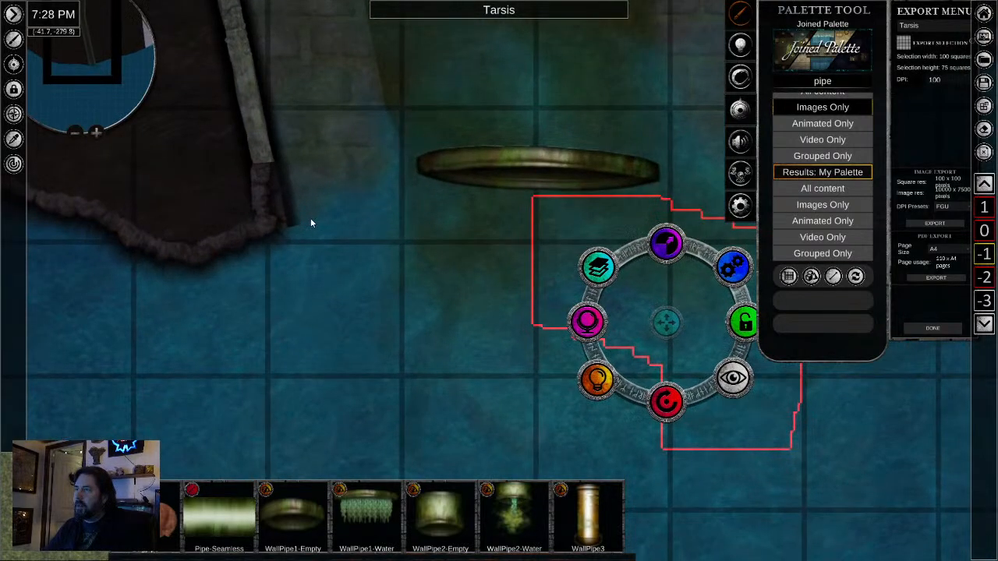
pyautogui.scroll(-3, 340, 206)
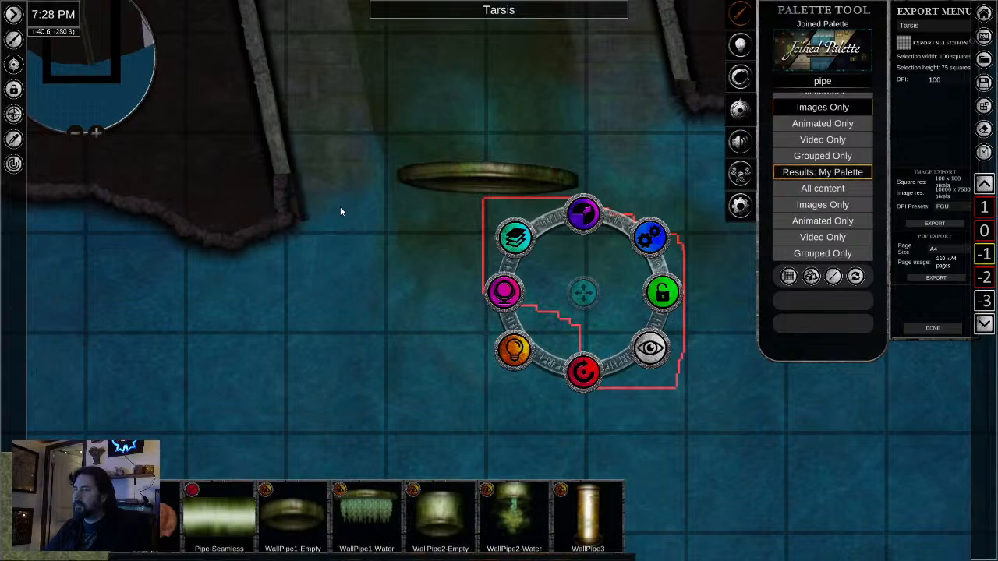
pyautogui.scroll(1, 343, 207)
pyautogui.scroll(-1, 348, 211)
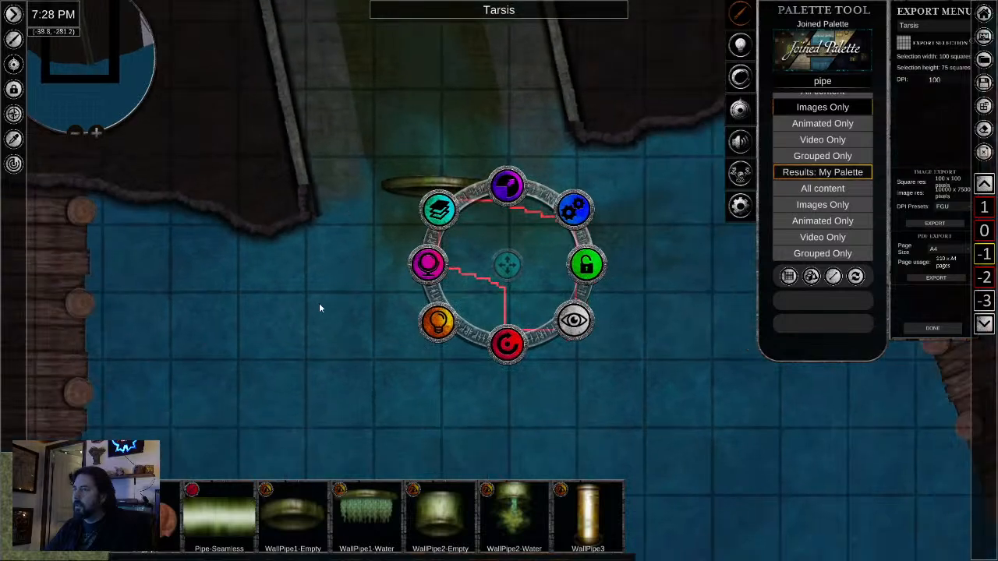
pyautogui.scroll(1, 319, 306)
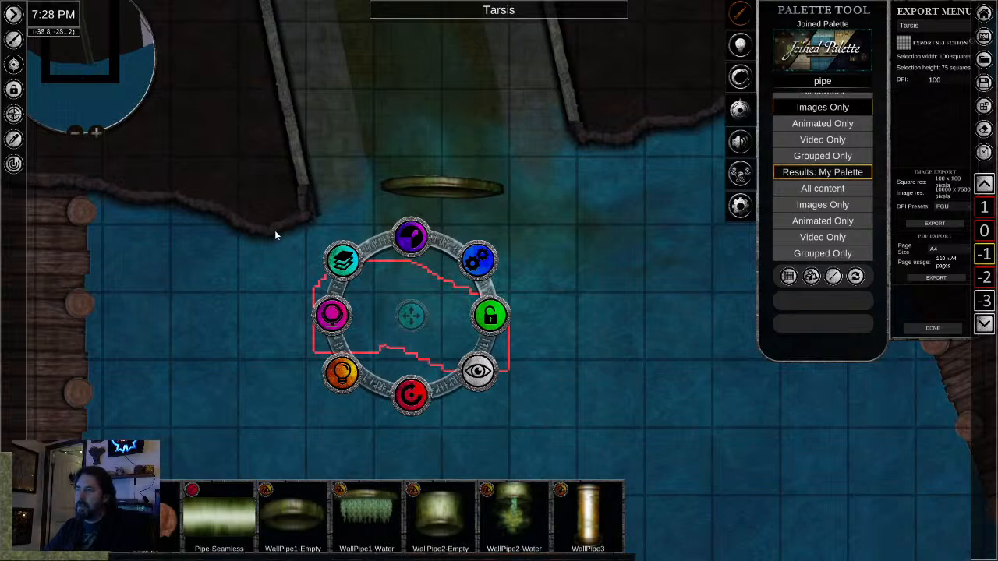
# - Sample the rocky shoreline edge and draw it freehand across the channel mouth, over the pipe's upper rim, joining both shores
pyautogui.click(14, 139)
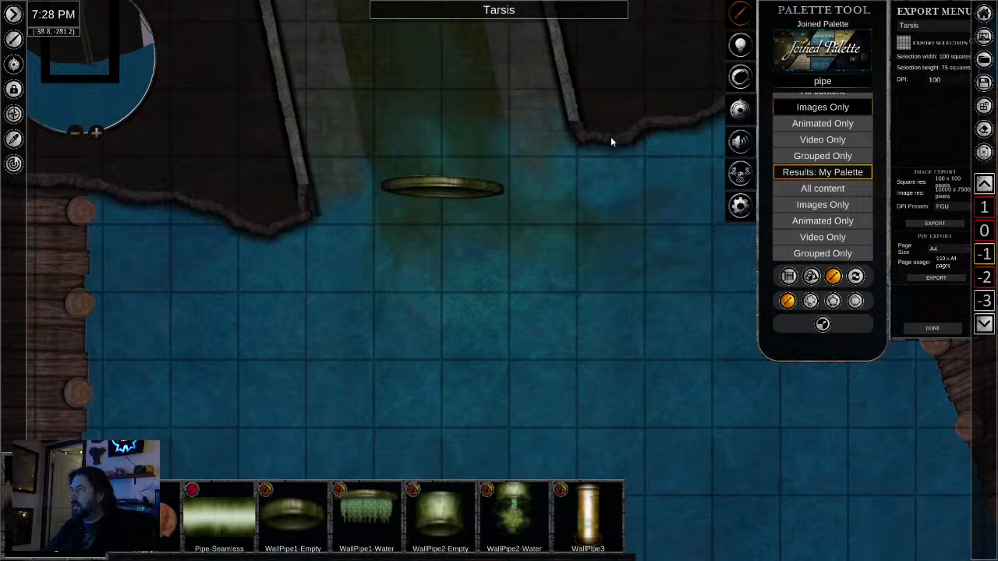
pyautogui.moveTo(584, 141); pyautogui.dragTo(514, 183)
pyautogui.hotkey('ctrl', 'z')
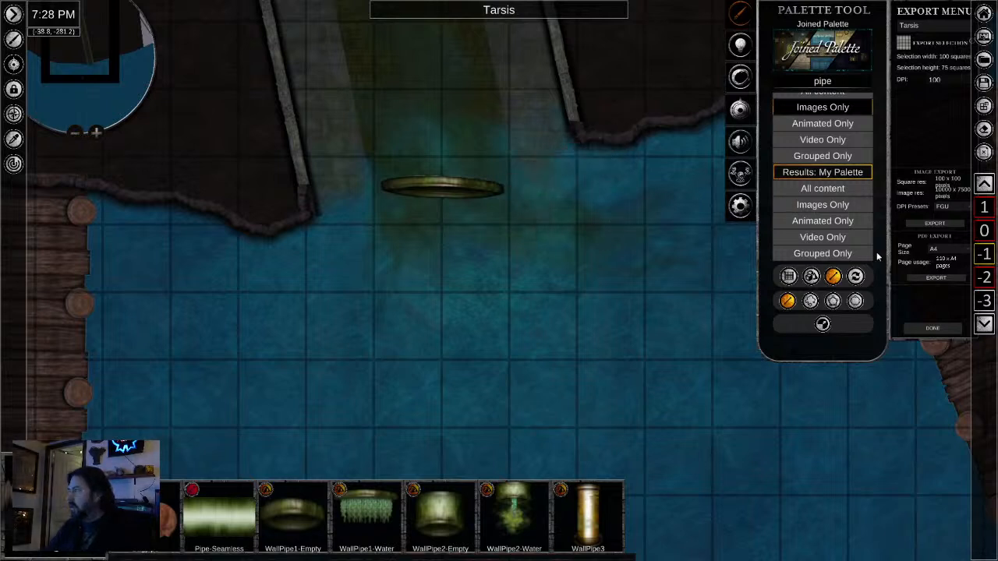
pyautogui.click(810, 301)
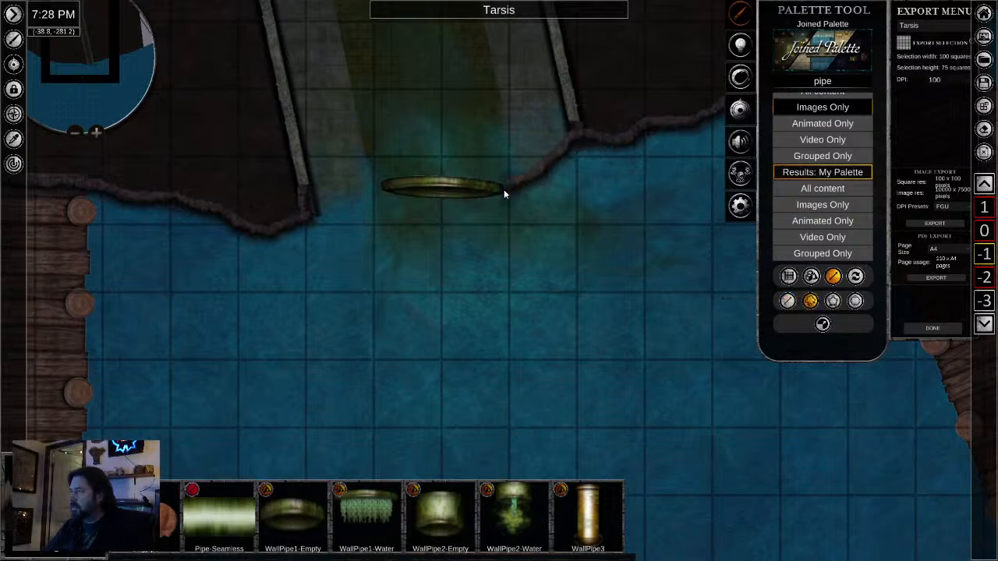
pyautogui.moveTo(502, 189); pyautogui.dragTo(500, 189)
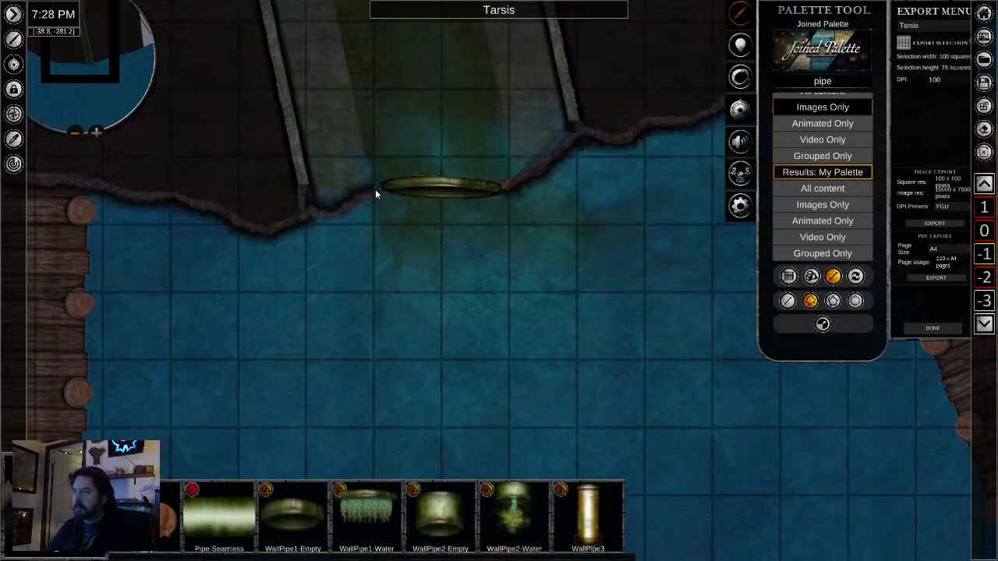
pyautogui.moveTo(382, 185); pyautogui.dragTo(383, 185)
pyautogui.hotkey('ctrl', 'z')
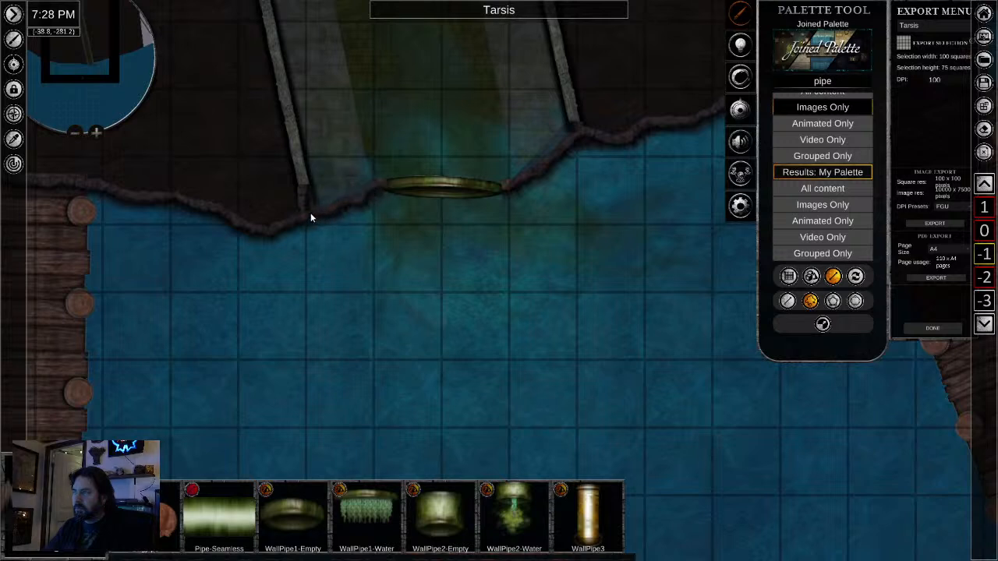
pyautogui.hotkey('ctrl', 'z')
pyautogui.hotkey('ctrl', 'z')
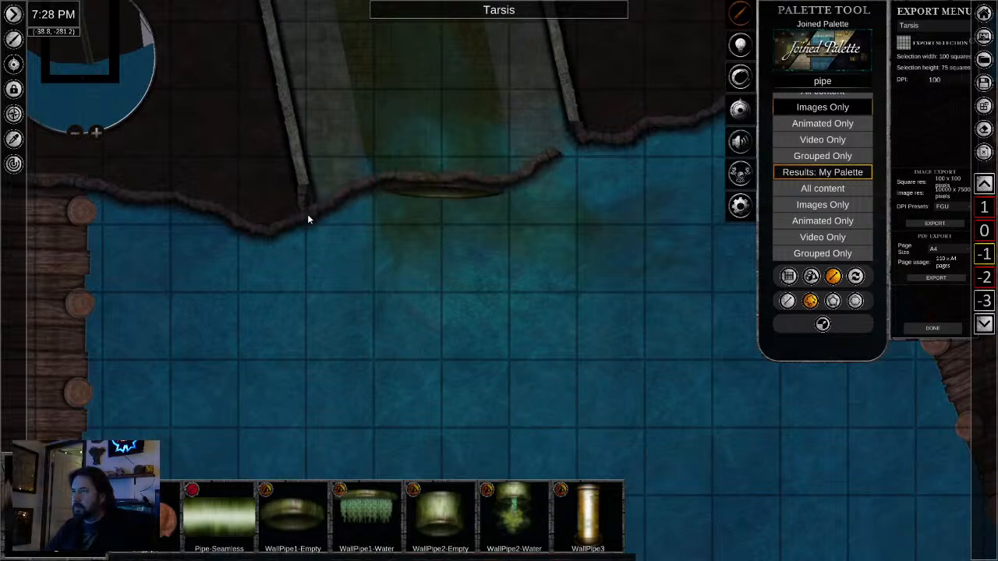
# - Select the western wall of the sewer channel and move it to the top of the stacking order
pyautogui.scroll(3, 293, 254)
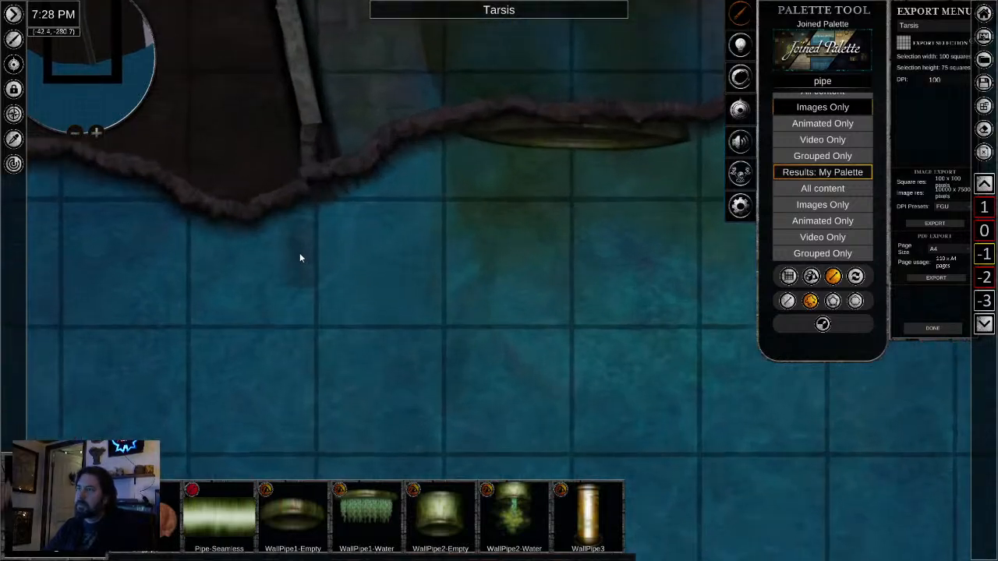
pyautogui.click(310, 108)
pyautogui.scroll(-1, 421, 217)
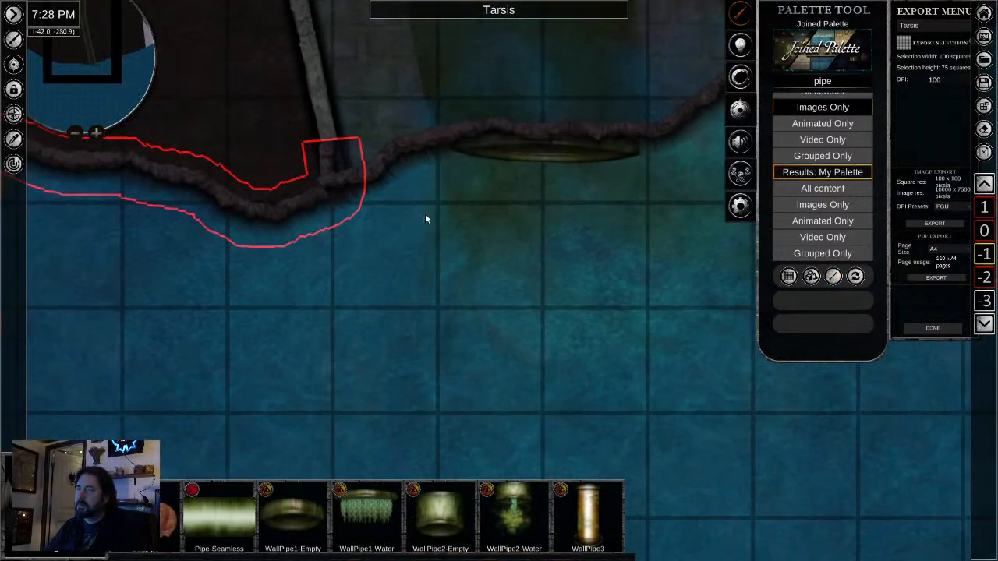
pyautogui.moveTo(327, 62); pyautogui.dragTo(335, 299)
pyautogui.click(300, 208)
pyautogui.scroll(-1, 299, 208)
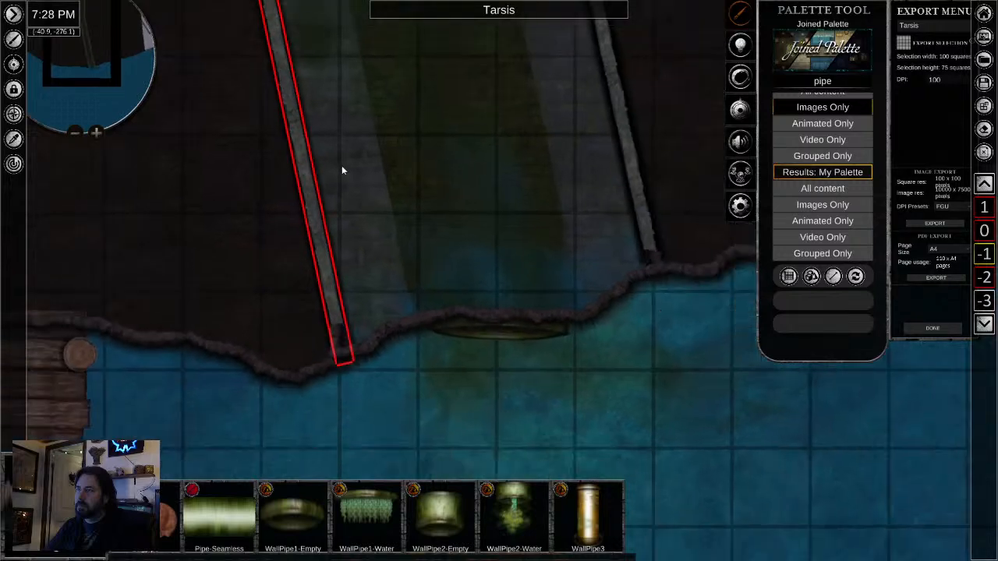
pyautogui.moveTo(353, 159); pyautogui.dragTo(439, 318)
pyautogui.scroll(-2, 439, 317)
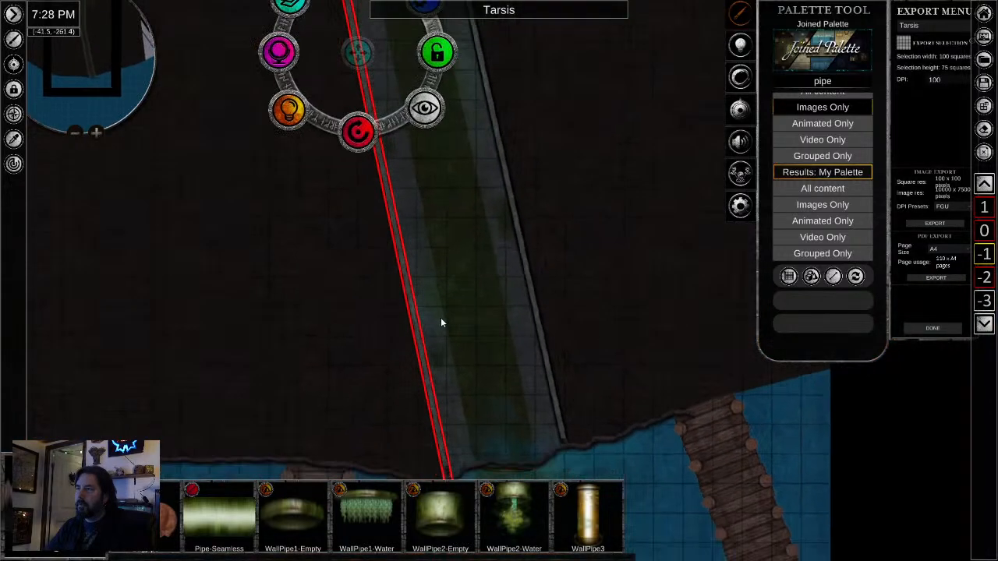
pyautogui.click(298, 12)
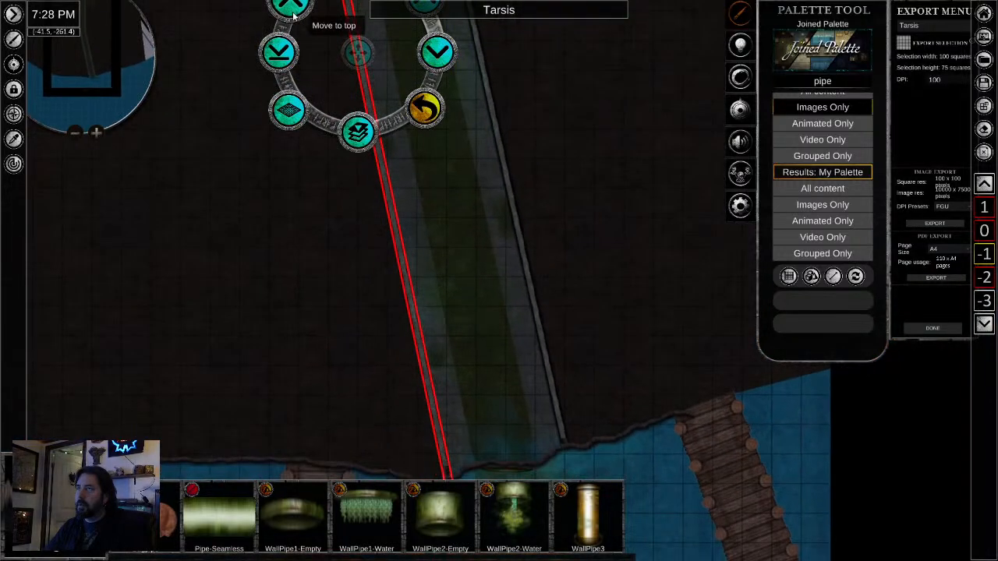
# - Move the eastern wall of the sewer channel to the top of the stacking order
pyautogui.click(524, 248)
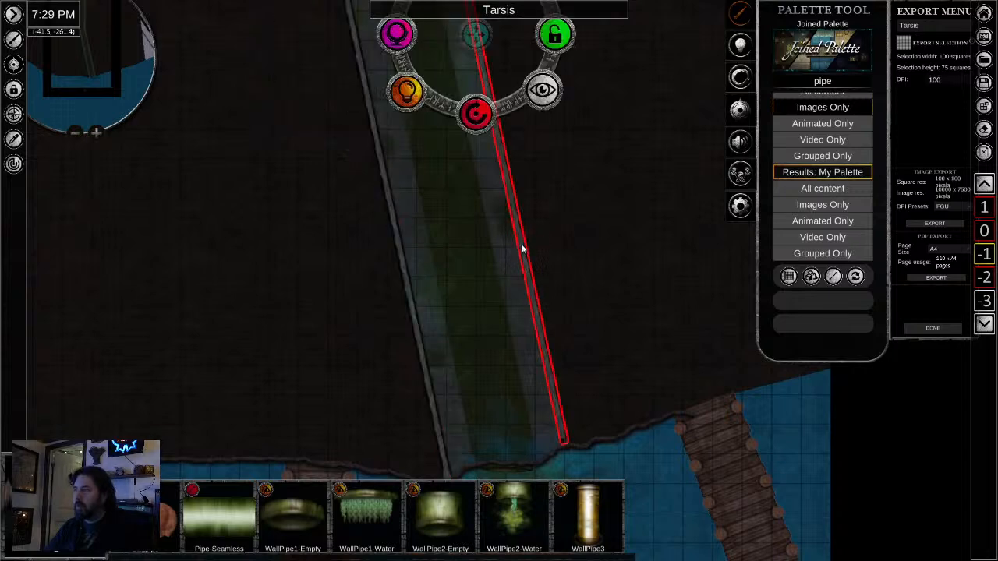
pyautogui.click(406, 52)
pyautogui.click(404, 56)
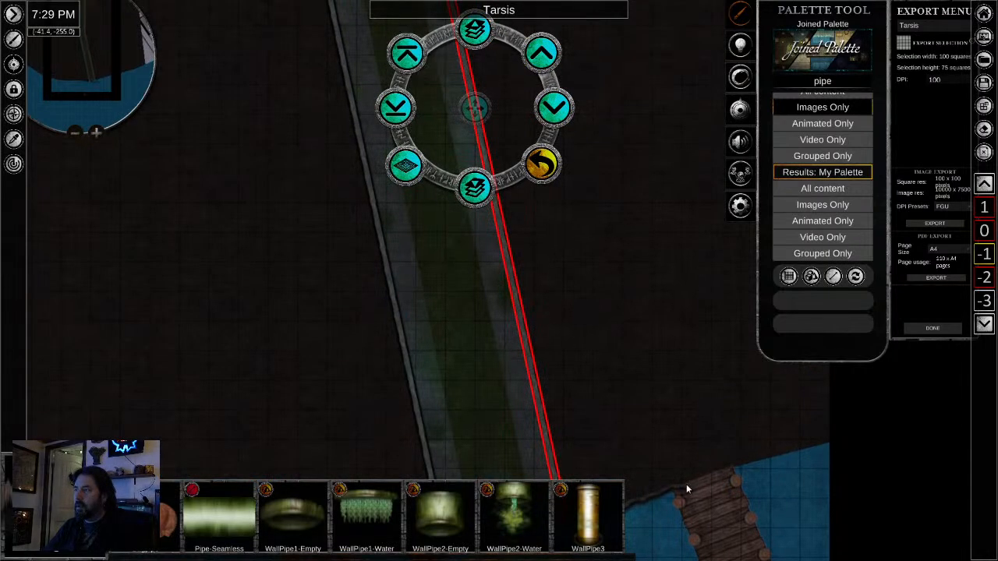
pyautogui.moveTo(686, 484); pyautogui.dragTo(661, 277)
pyautogui.scroll(3, 528, 336)
pyautogui.scroll(2, 532, 357)
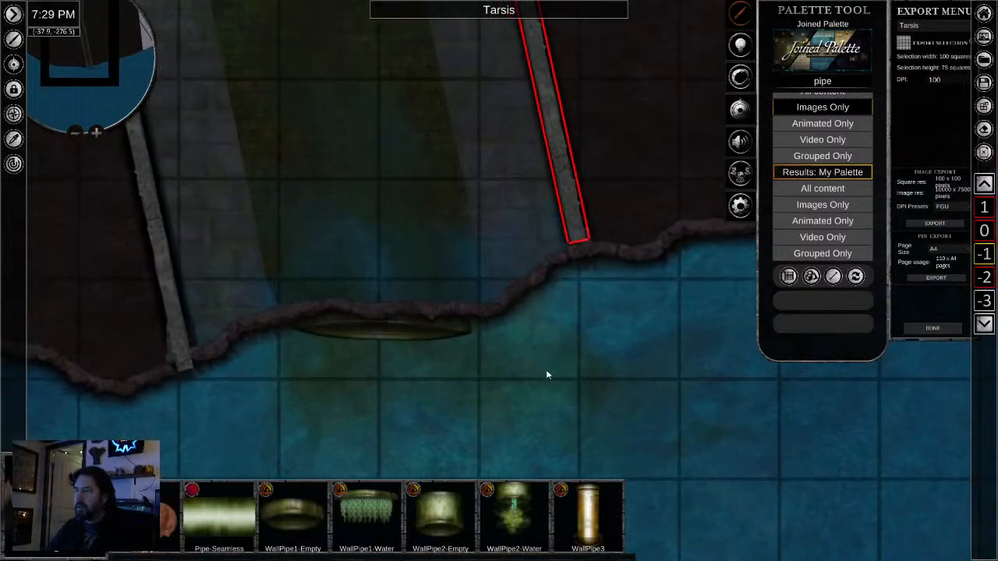
# - Delete the stray water patches inside the shoreline beside the southern end of the eastern channel wall
pyautogui.click(508, 255)
pyautogui.press('Delete')
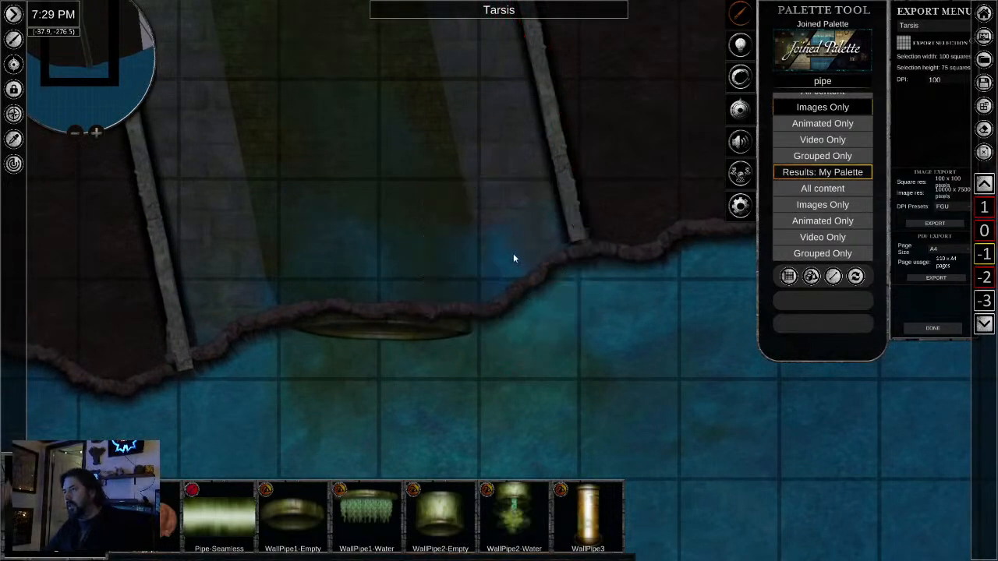
pyautogui.click(508, 260)
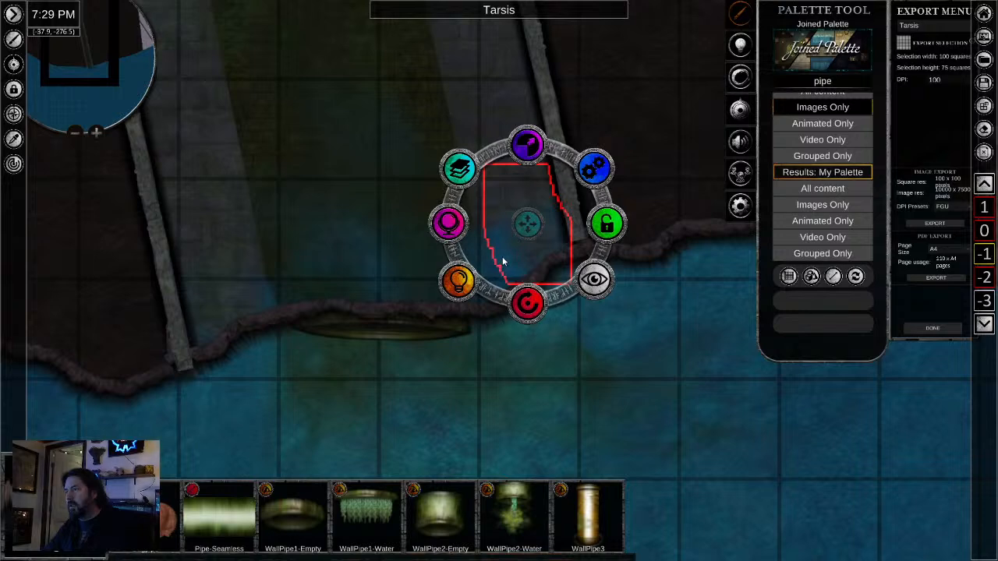
pyautogui.press('Delete')
pyautogui.click(502, 262)
pyautogui.press('Delete')
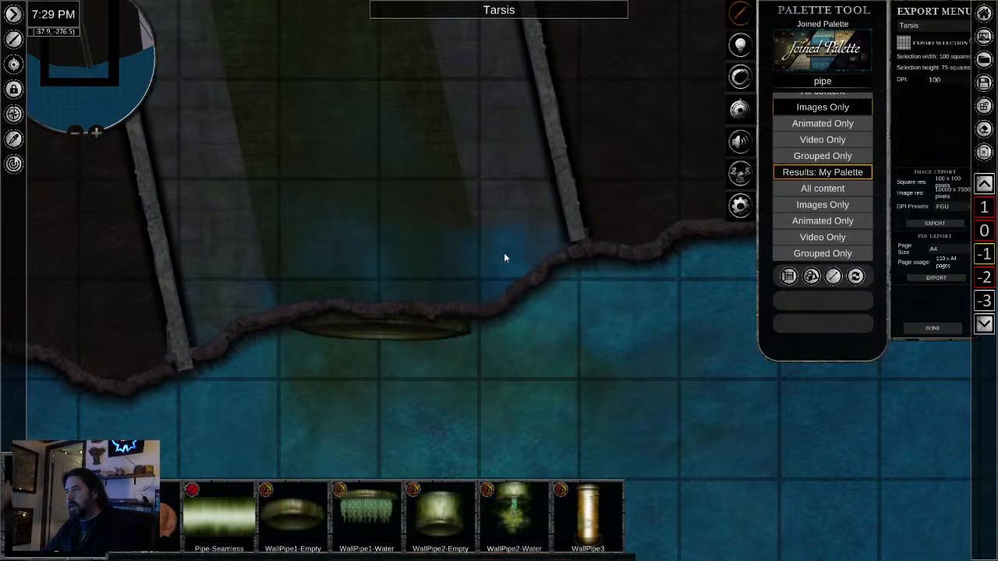
pyautogui.click(513, 265)
pyautogui.press('Delete')
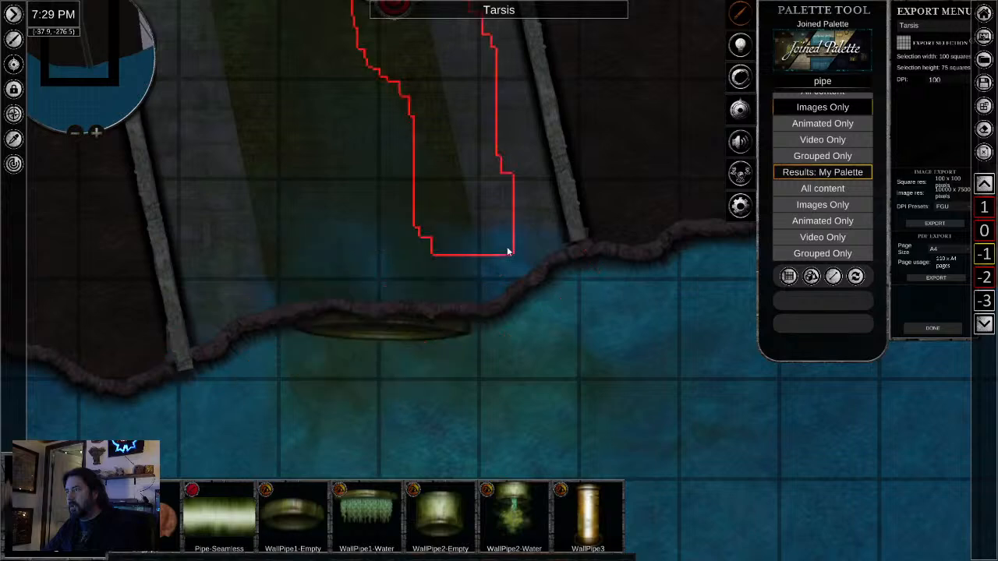
# - Ungroup the murky outflow group at the channel mouth and delete its patch beside the end of the eastern wall
pyautogui.click(582, 304)
pyautogui.scroll(-3, 684, 450)
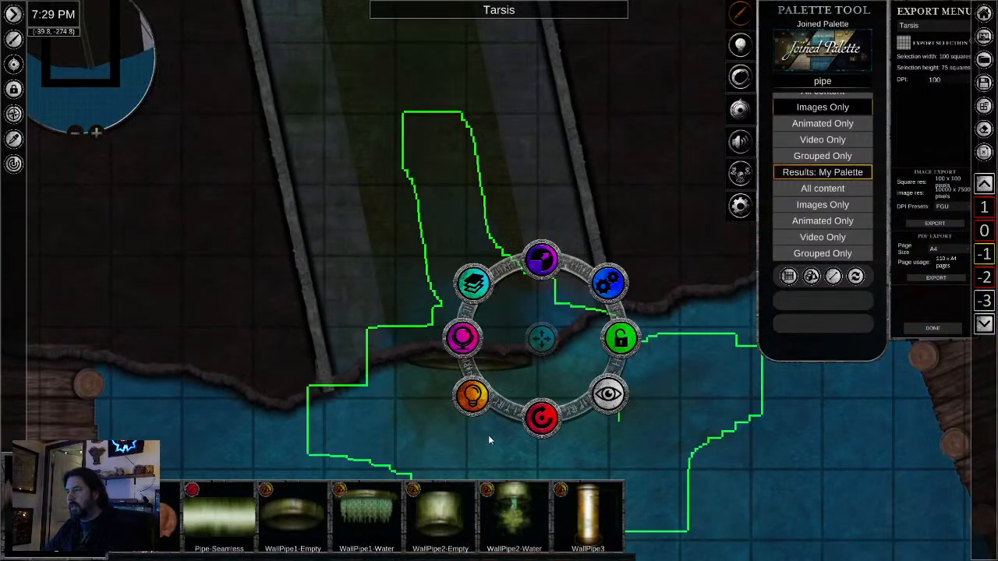
pyautogui.click(612, 286)
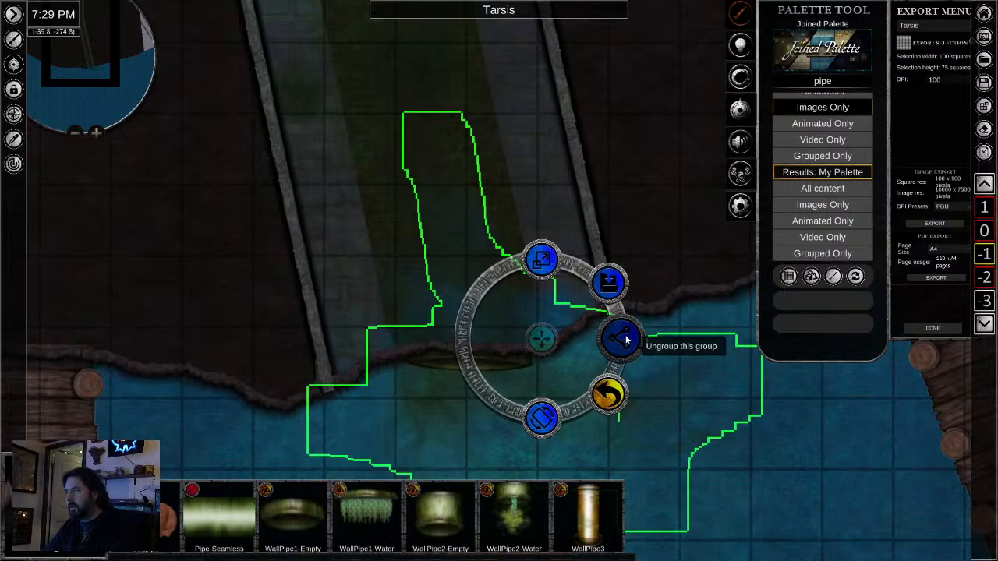
pyautogui.click(548, 309)
pyautogui.click(571, 312)
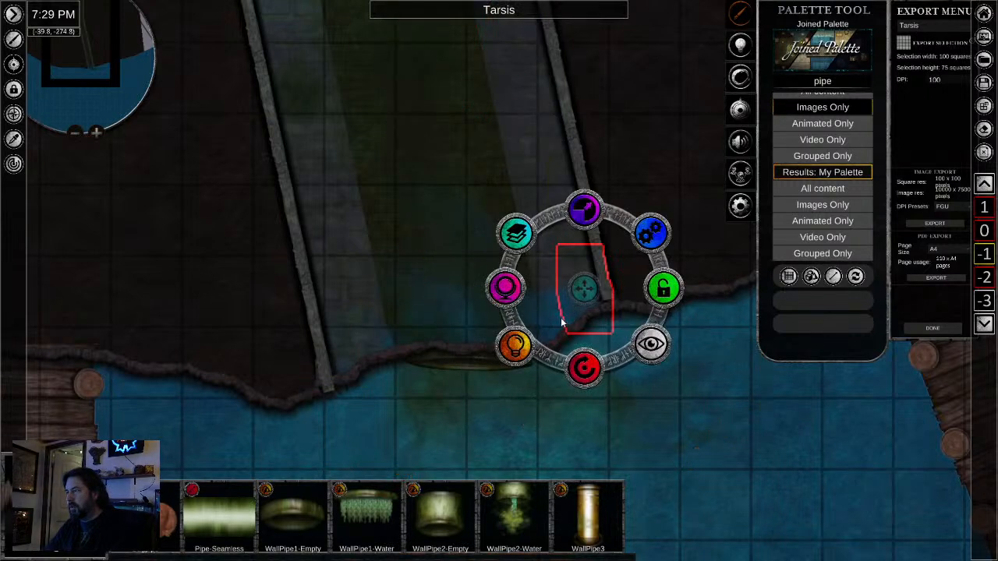
pyautogui.press('Delete')
# - Examine the murky water patch at the channel mouth against the shoreline and the ends of the channel walls
pyautogui.click(559, 318)
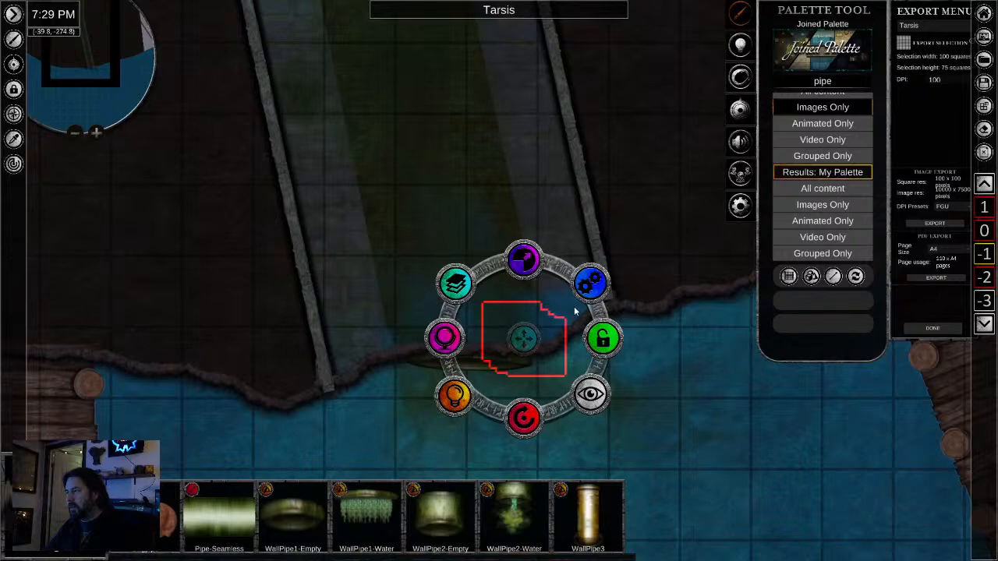
pyautogui.scroll(3, 664, 356)
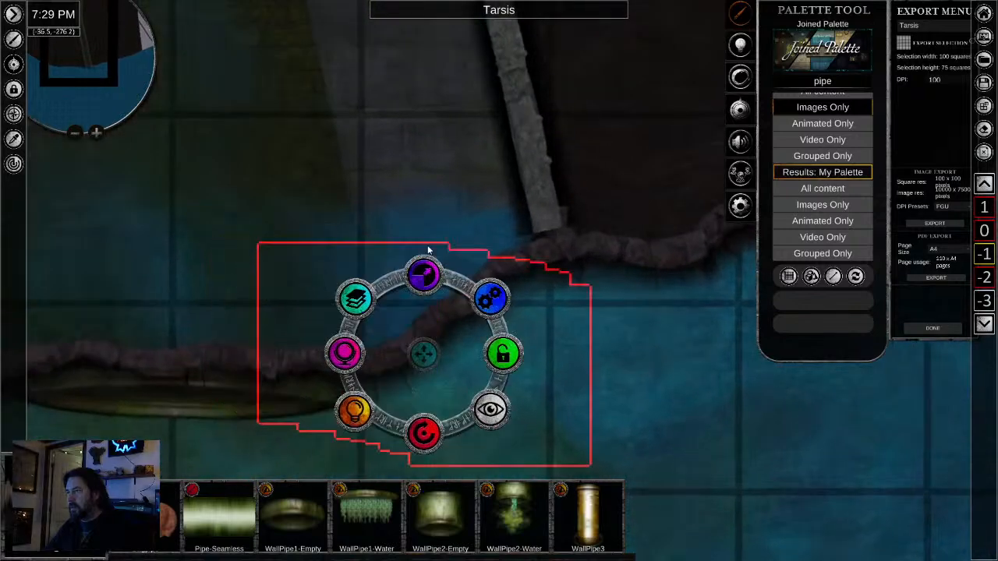
pyautogui.scroll(-4, 645, 285)
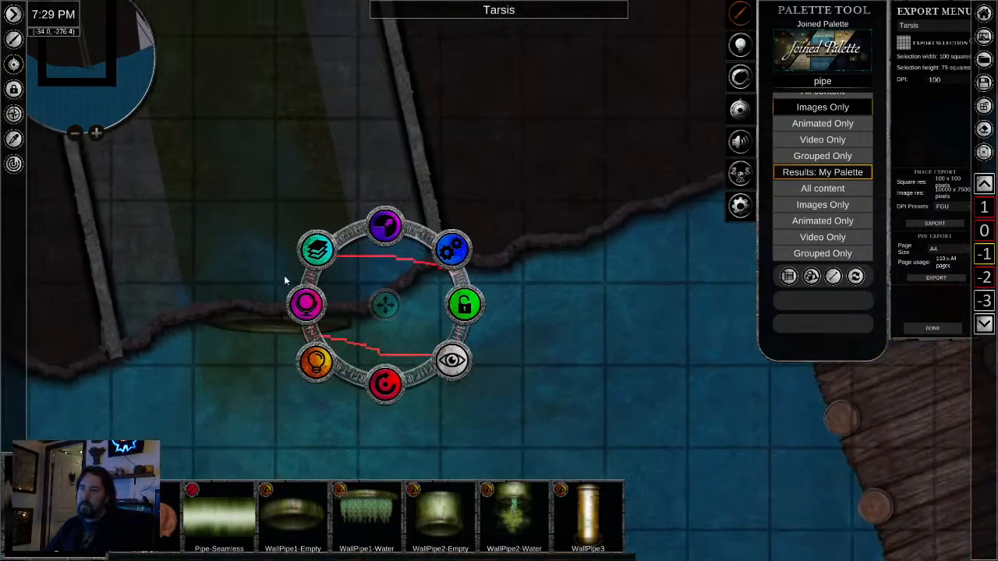
pyautogui.press('a')
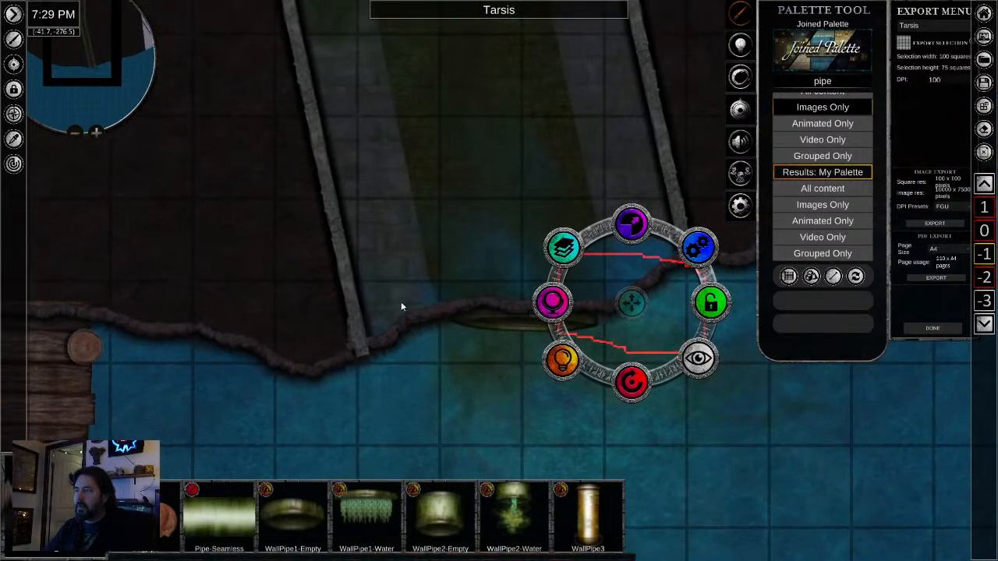
pyautogui.scroll(-3, 399, 304)
pyautogui.moveTo(402, 391); pyautogui.dragTo(392, 429)
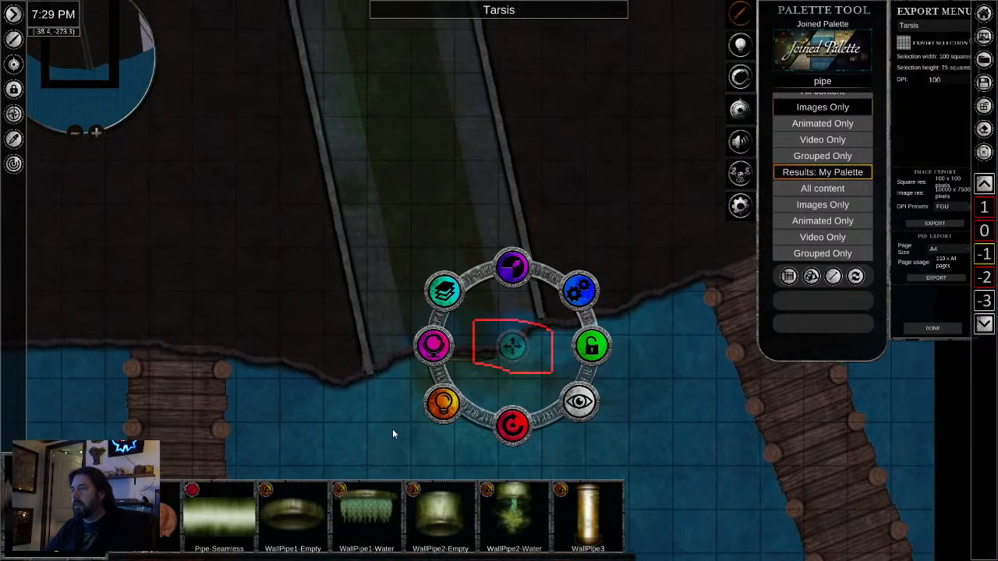
pyautogui.scroll(3, 364, 365)
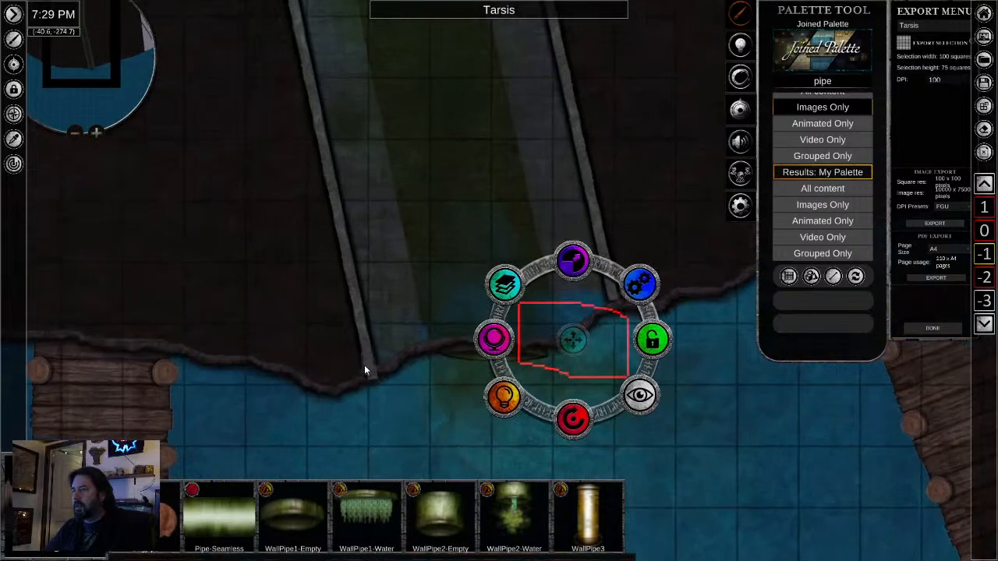
pyautogui.scroll(-2, 365, 365)
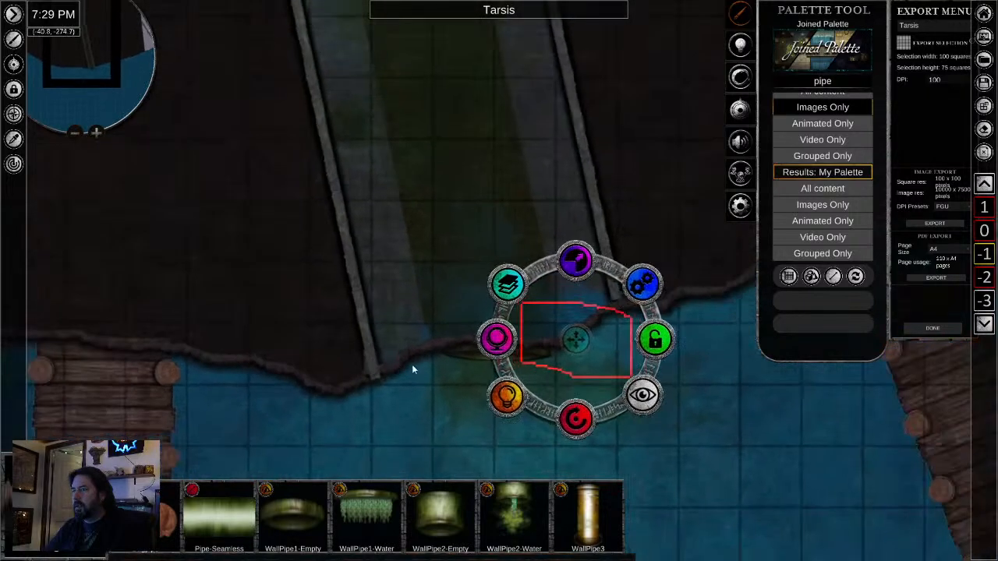
# - Shorten the western channel wall slightly and realign its northern end with the bend so its southern end stops short of the shoreline
pyautogui.click(365, 306)
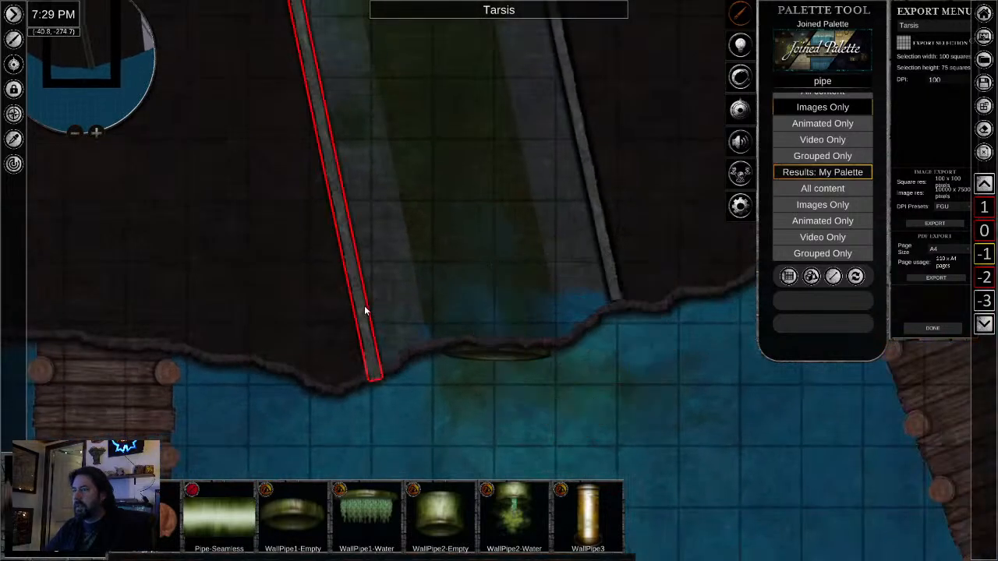
pyautogui.scroll(-5, 374, 311)
pyautogui.moveTo(421, 108); pyautogui.dragTo(473, 380)
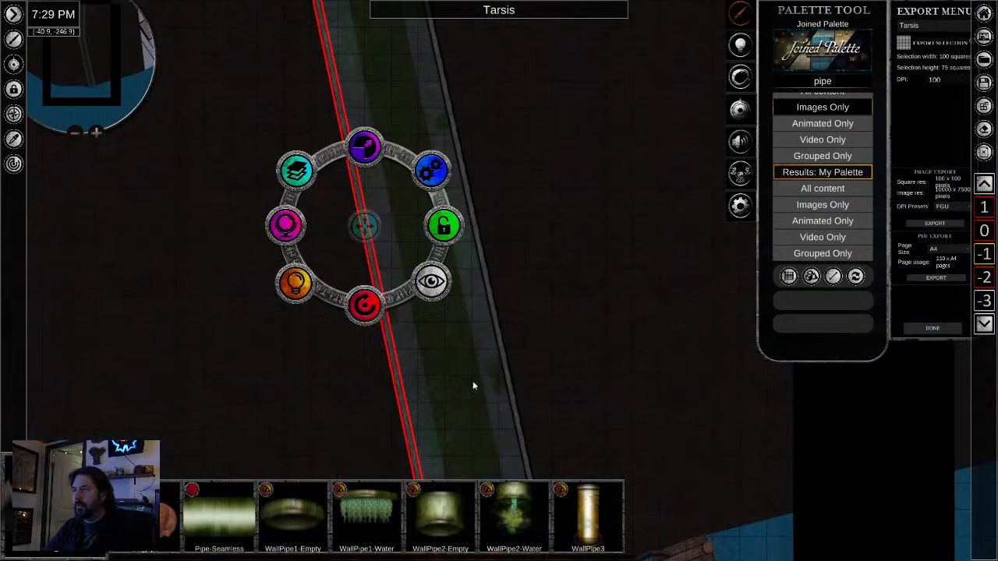
pyautogui.scroll(-5, 468, 367)
pyautogui.moveTo(553, 396); pyautogui.dragTo(512, 256)
pyautogui.scroll(2, 448, 336)
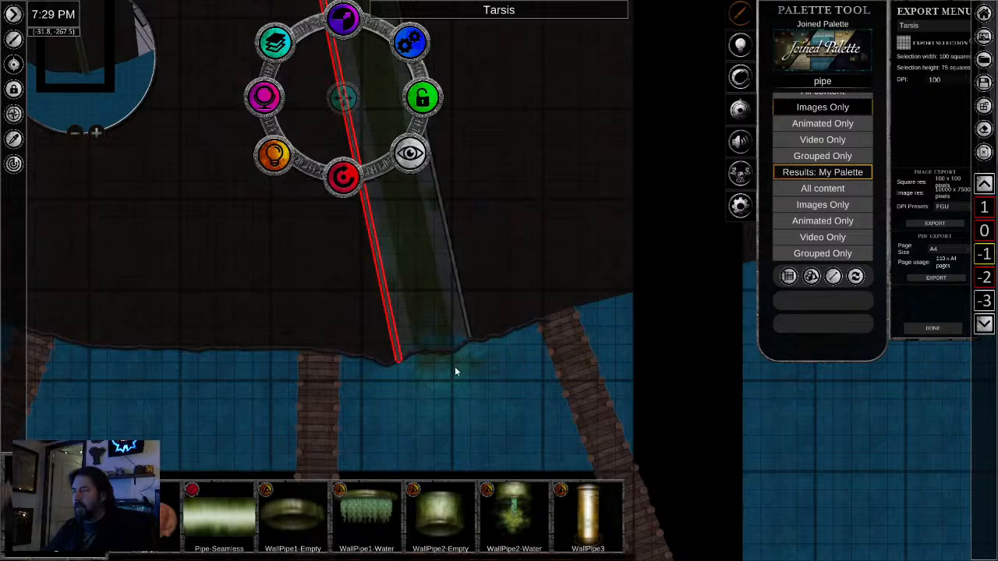
pyautogui.scroll(3, 457, 361)
pyautogui.scroll(-2, 353, 316)
pyautogui.moveTo(269, 241); pyautogui.dragTo(354, 398)
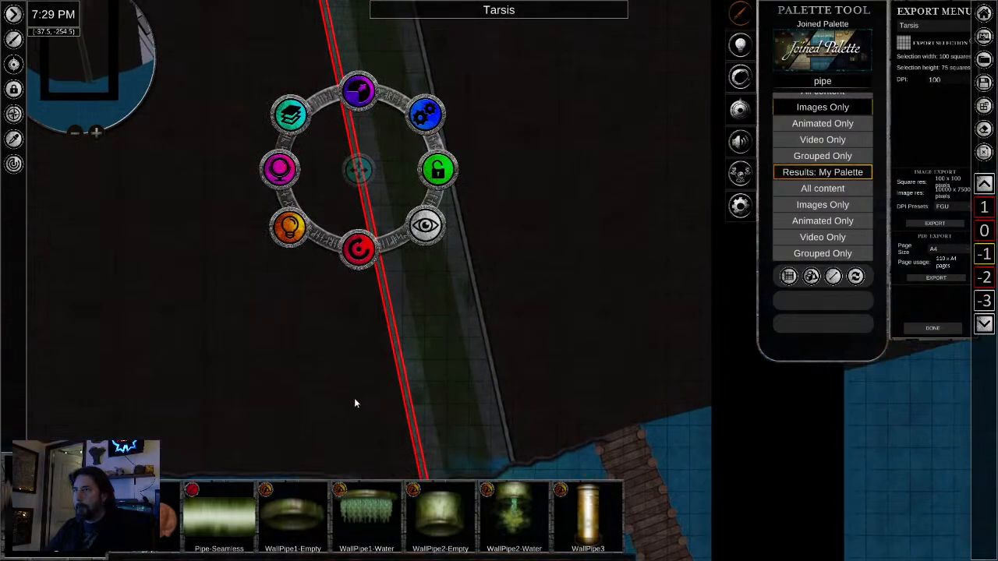
pyautogui.moveTo(363, 207); pyautogui.dragTo(364, 332)
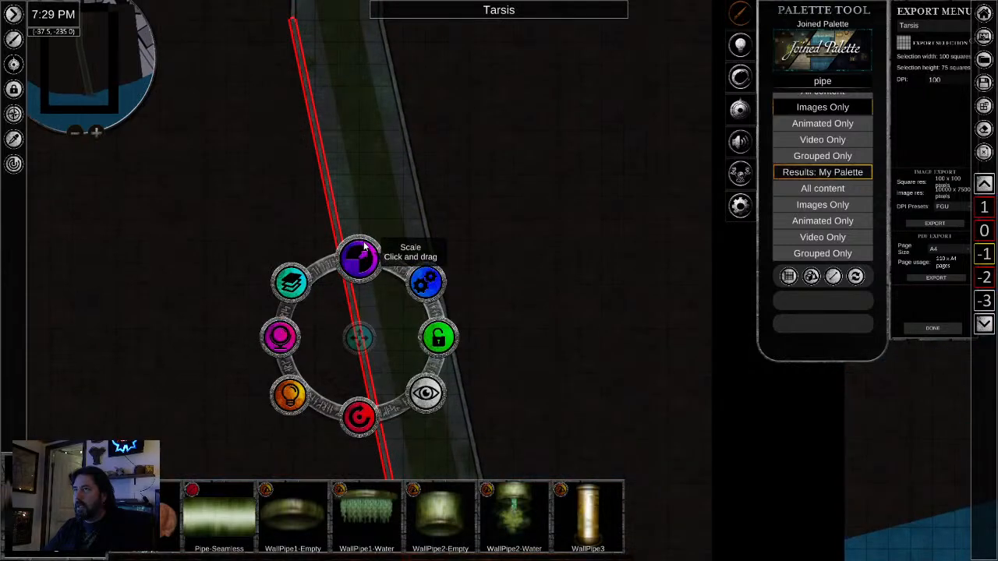
pyautogui.moveTo(362, 263); pyautogui.dragTo(365, 244)
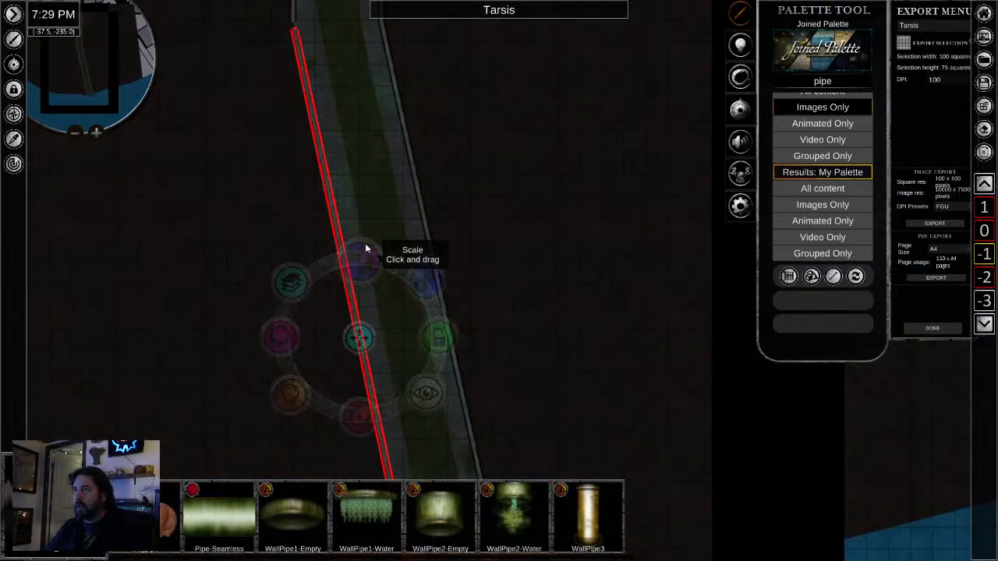
pyautogui.moveTo(360, 338); pyautogui.dragTo(358, 326)
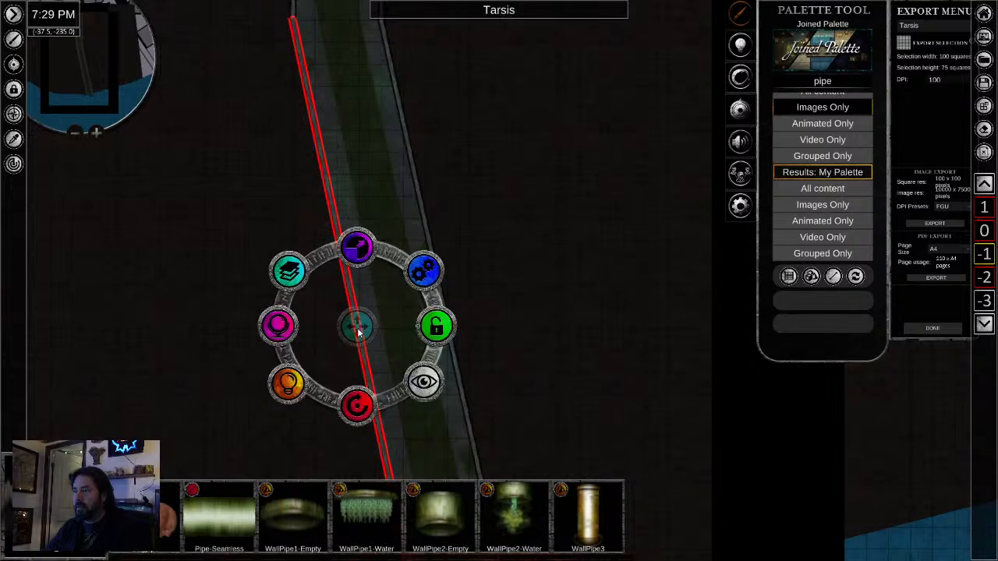
# - Shorten the eastern channel wall and shift it north to meet the bend
pyautogui.moveTo(547, 382); pyautogui.dragTo(507, 375)
pyautogui.click(464, 291)
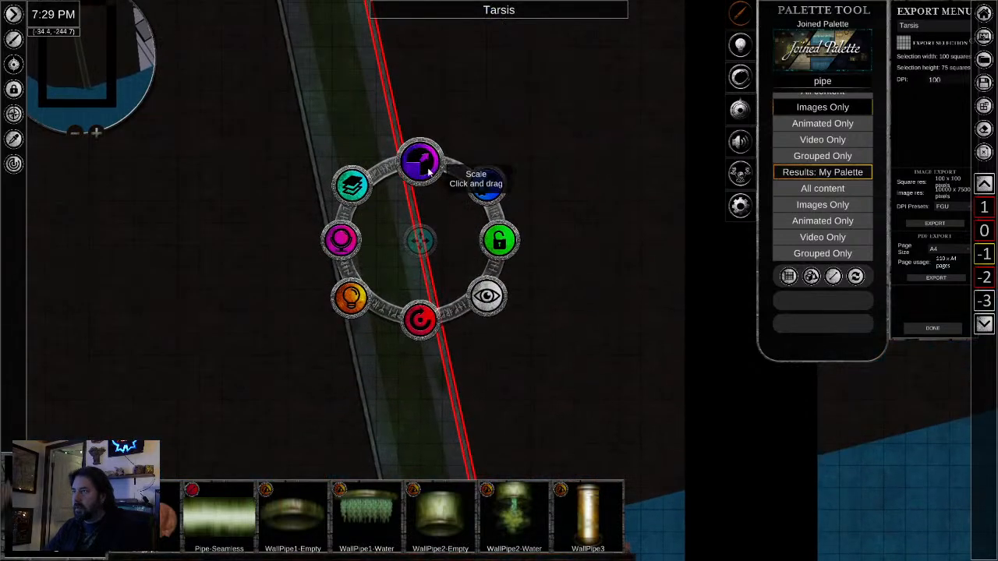
pyautogui.moveTo(425, 167); pyautogui.dragTo(427, 175)
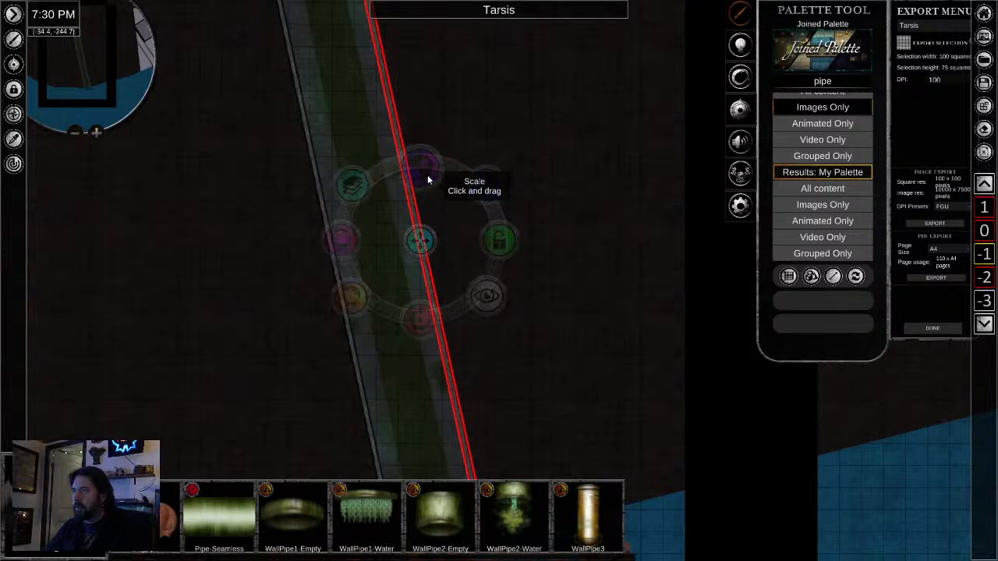
pyautogui.moveTo(549, 178); pyautogui.dragTo(538, 288)
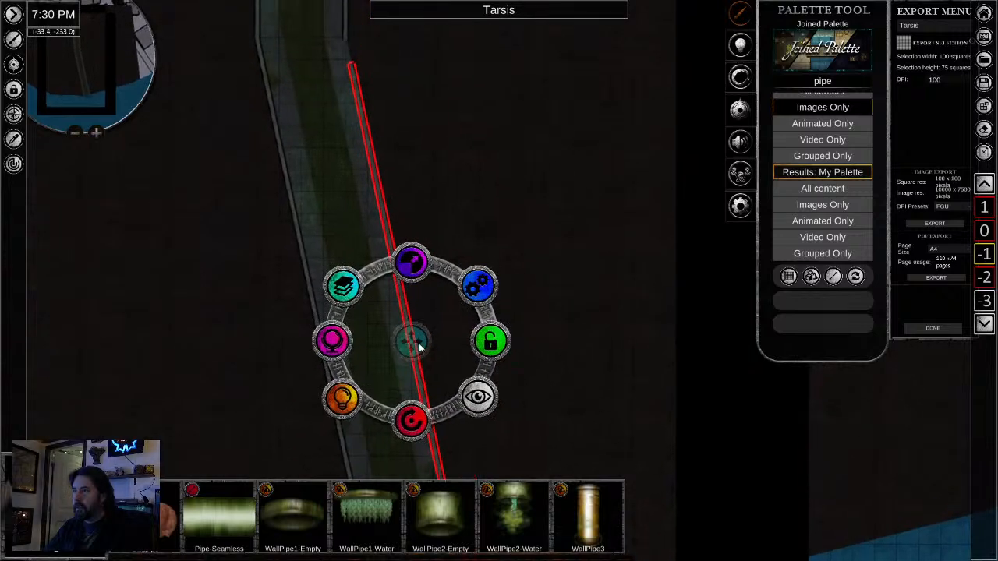
pyautogui.moveTo(413, 341); pyautogui.dragTo(415, 320)
# - Examine both channel walls from the bend down to the shoreline, checking their joins and southern ends
pyautogui.moveTo(409, 210); pyautogui.dragTo(477, 422)
pyautogui.click(449, 253)
pyautogui.moveTo(449, 254); pyautogui.dragTo(378, 263)
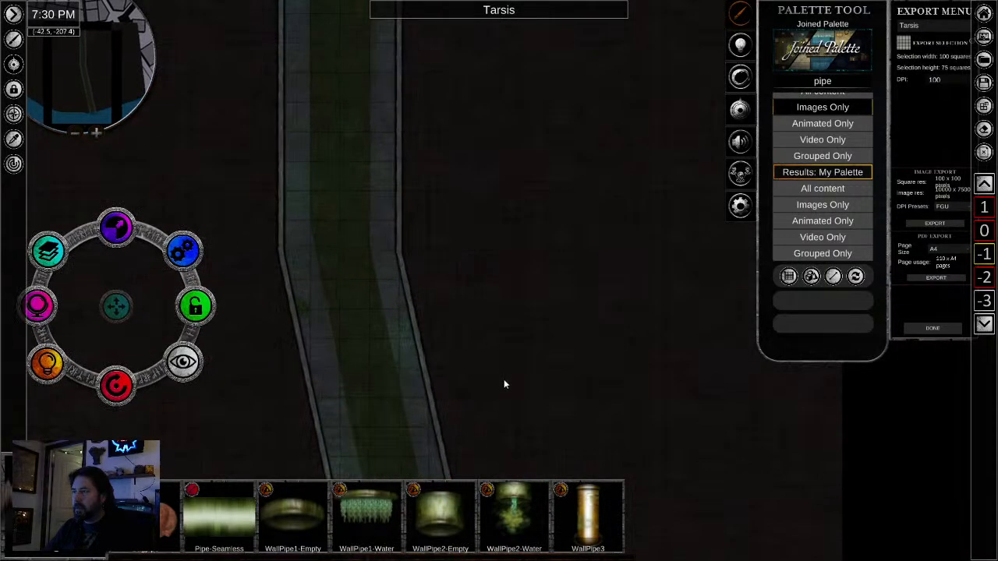
pyautogui.moveTo(504, 379); pyautogui.dragTo(523, 117)
pyautogui.moveTo(588, 392); pyautogui.dragTo(529, 209)
pyautogui.scroll(5, 430, 274)
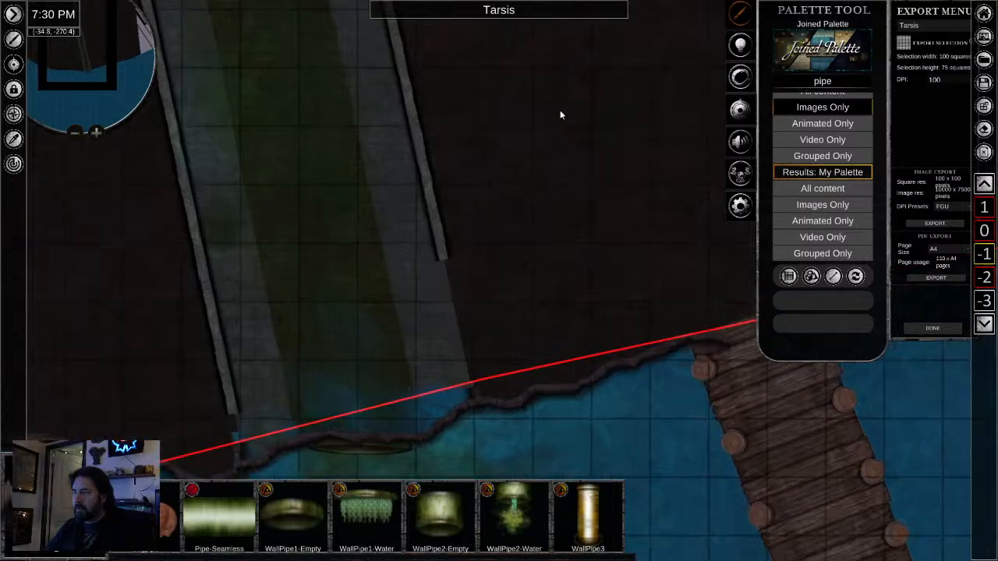
pyautogui.moveTo(560, 110); pyautogui.dragTo(557, 302)
pyautogui.scroll(-5, 558, 301)
pyautogui.moveTo(562, 243); pyautogui.dragTo(574, 345)
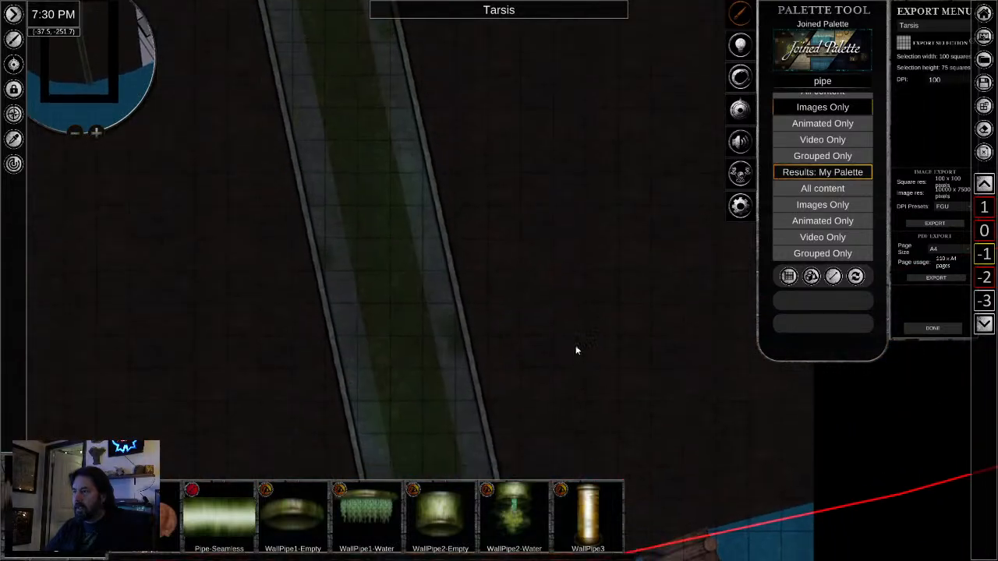
pyautogui.scroll(-4, 561, 345)
pyautogui.moveTo(569, 281); pyautogui.dragTo(590, 335)
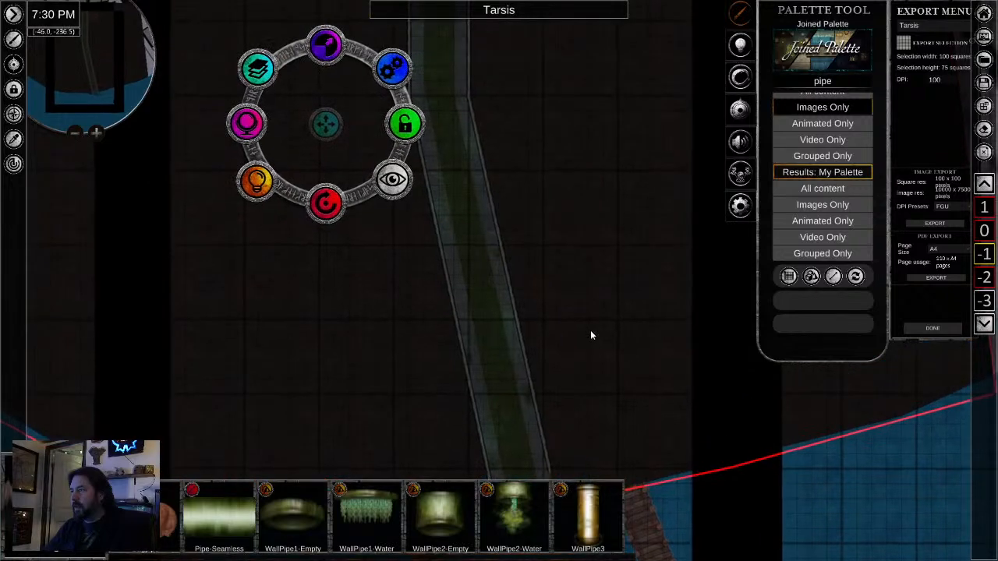
pyautogui.scroll(-2, 591, 337)
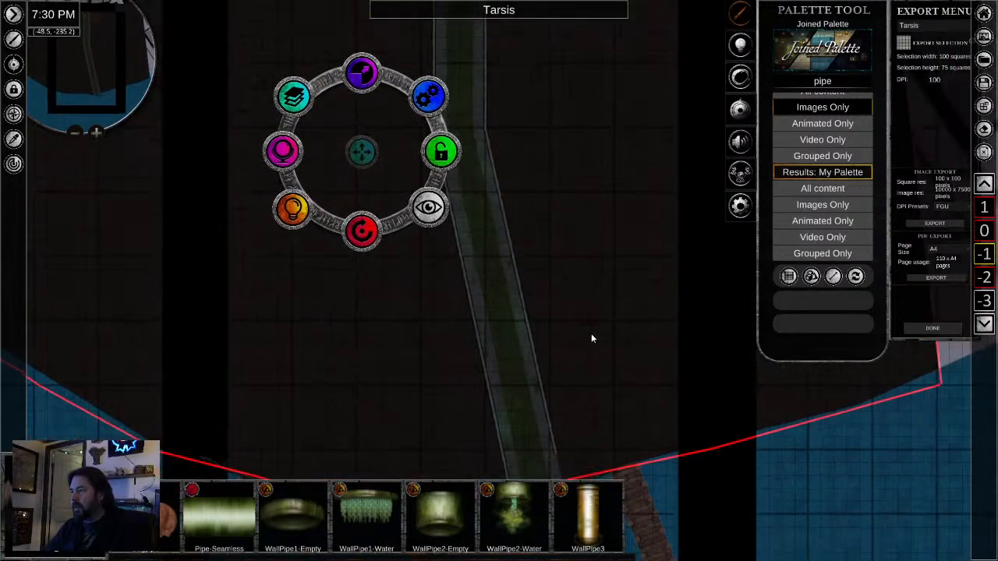
# - Lengthen the eastern channel wall toward the shoreline and realign its northern end with the bend
pyautogui.click(521, 302)
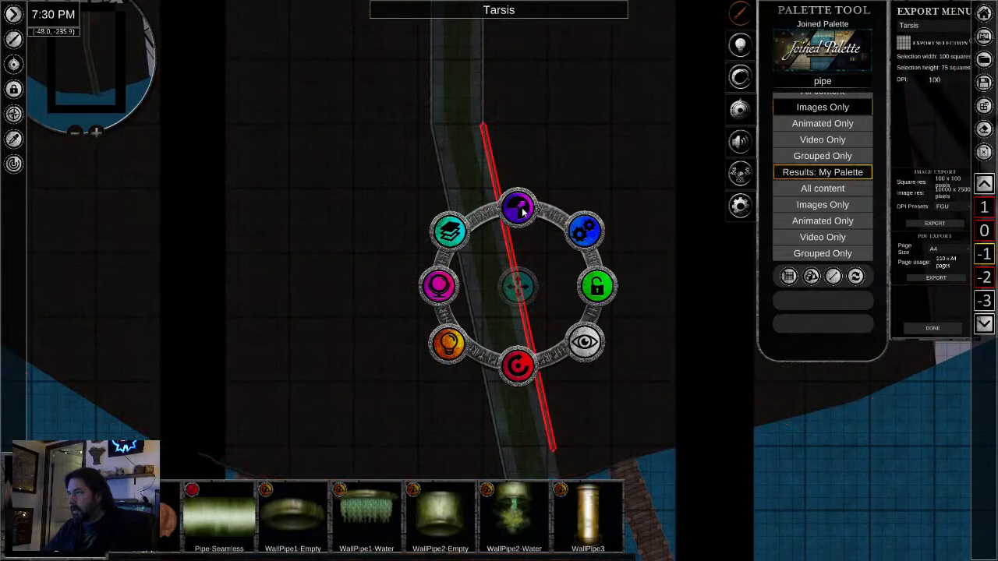
pyautogui.moveTo(524, 210); pyautogui.dragTo(523, 310)
pyautogui.moveTo(652, 410); pyautogui.dragTo(623, 347)
pyautogui.moveTo(497, 170); pyautogui.dragTo(497, 179)
pyautogui.moveTo(491, 248); pyautogui.dragTo(491, 239)
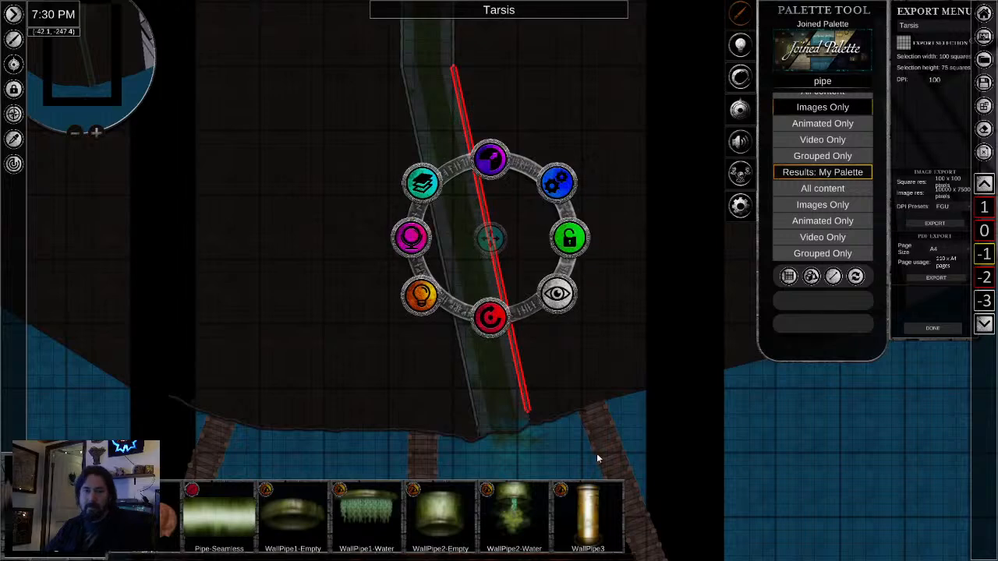
# - Sample the eastern channel wall at the mouth to draw with the same wall asset
pyautogui.moveTo(532, 435); pyautogui.dragTo(539, 339)
pyautogui.scroll(8, 539, 339)
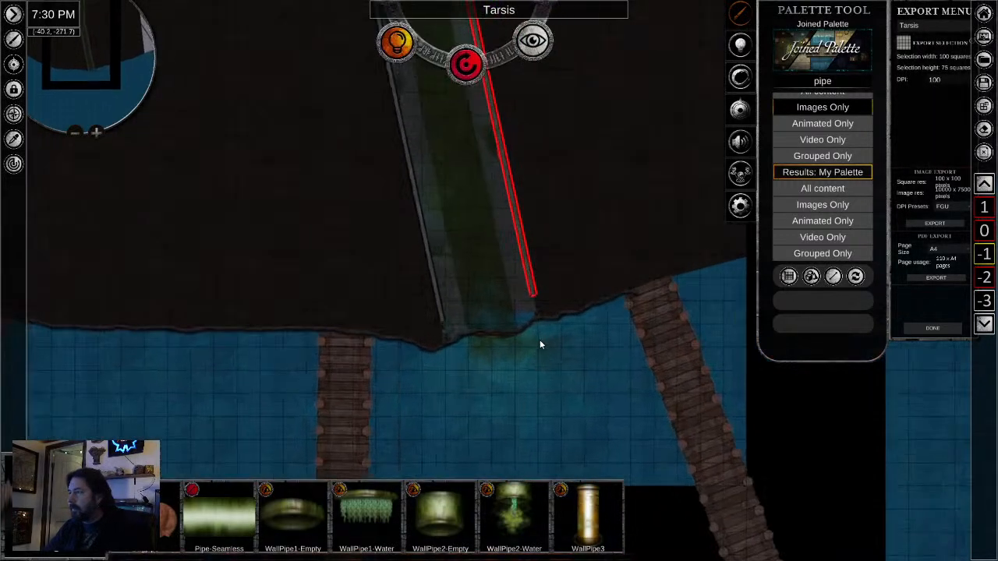
pyautogui.scroll(3, 540, 344)
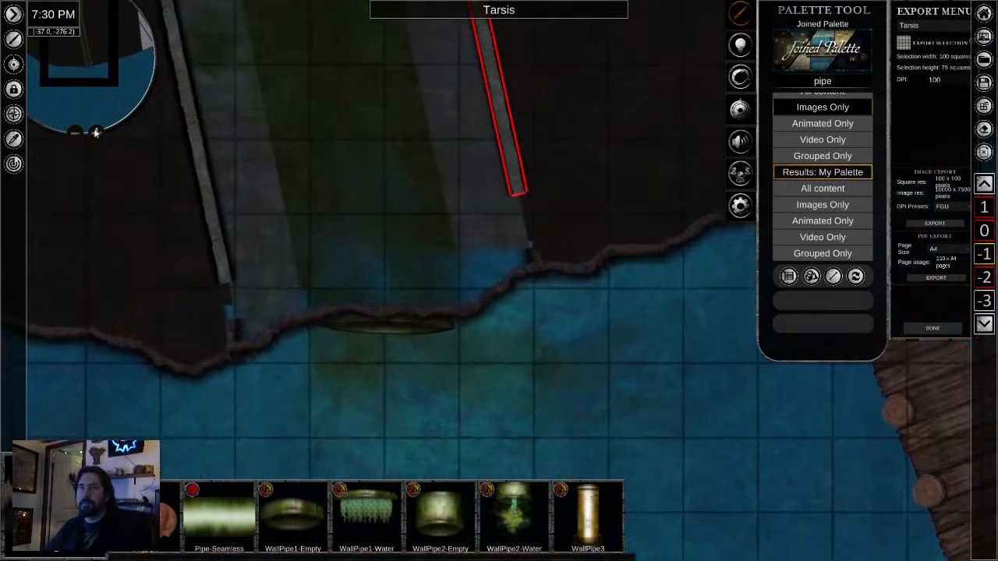
pyautogui.click(13, 138)
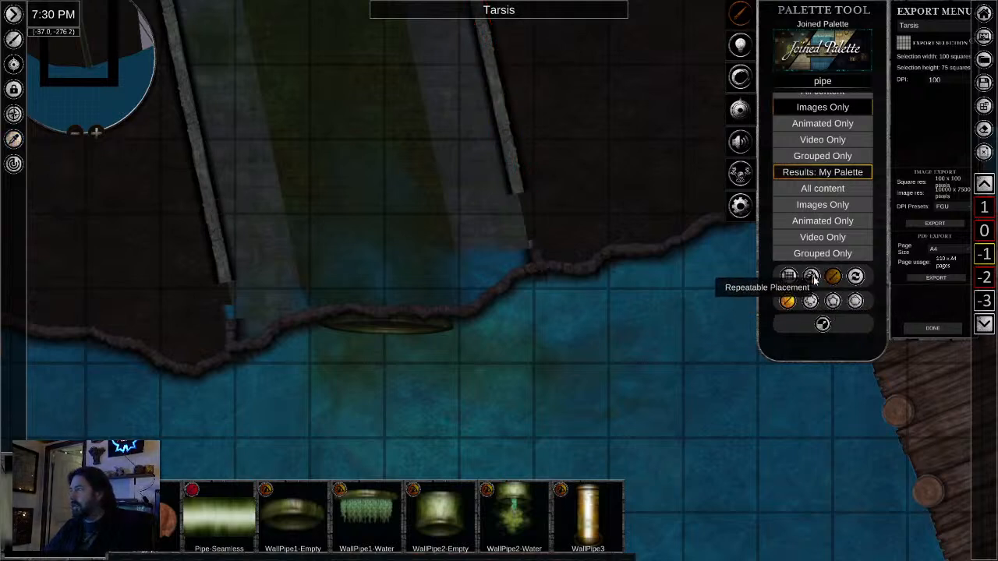
pyautogui.click(516, 190)
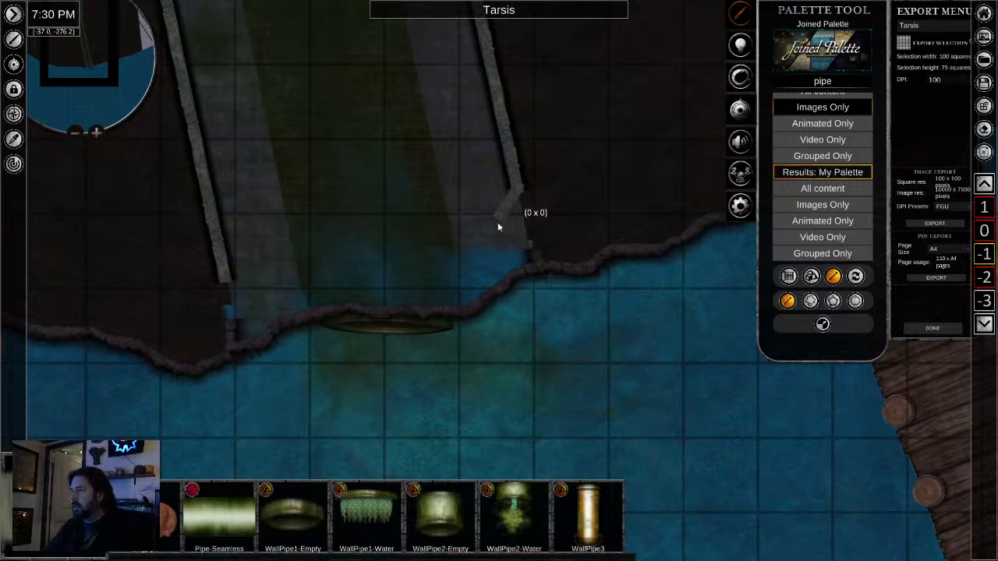
pyautogui.click(459, 303)
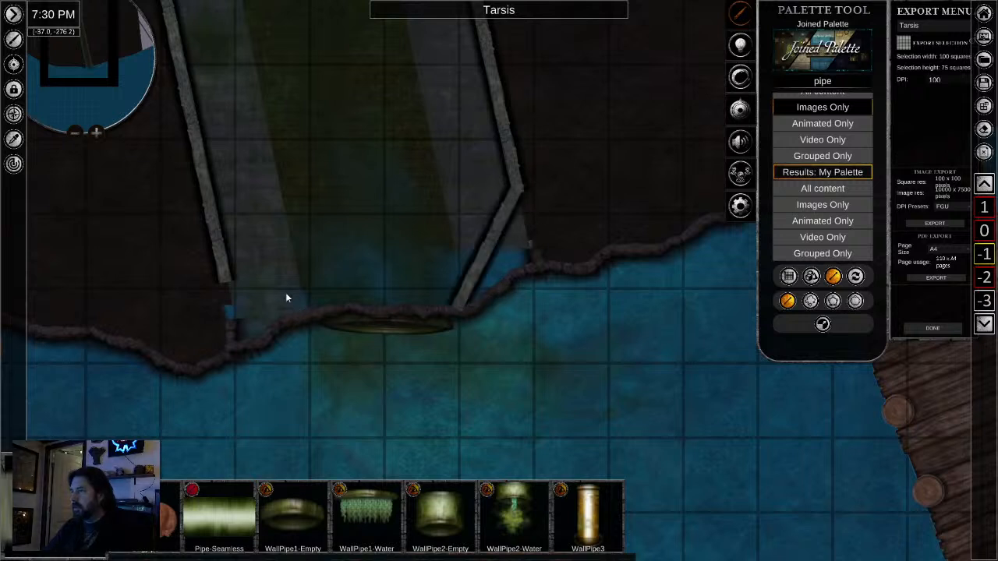
pyautogui.rightClick(501, 221)
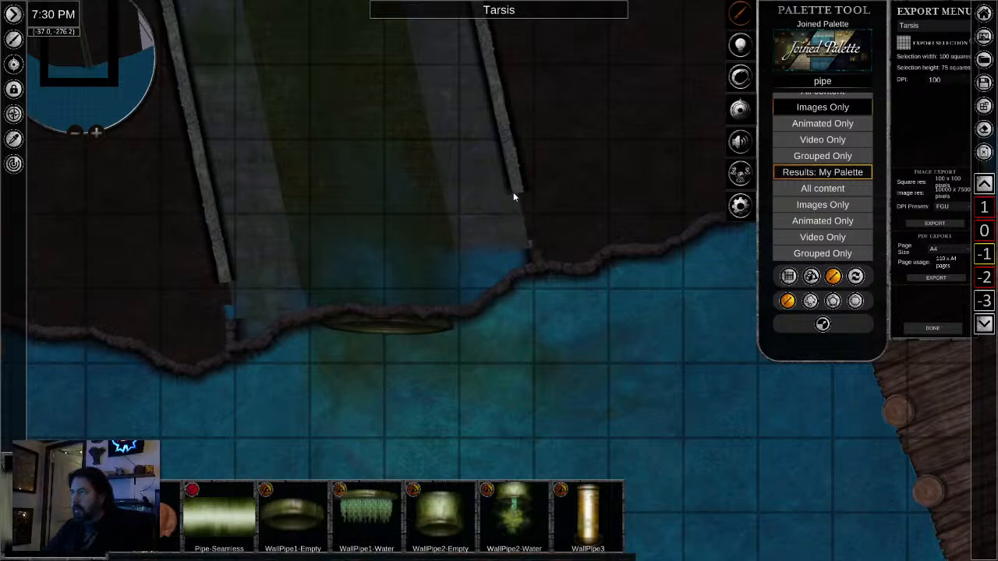
# - Draw angled wall segments from the southern ends of both channel walls to the matching ends of the outflow pipe
pyautogui.click(512, 193)
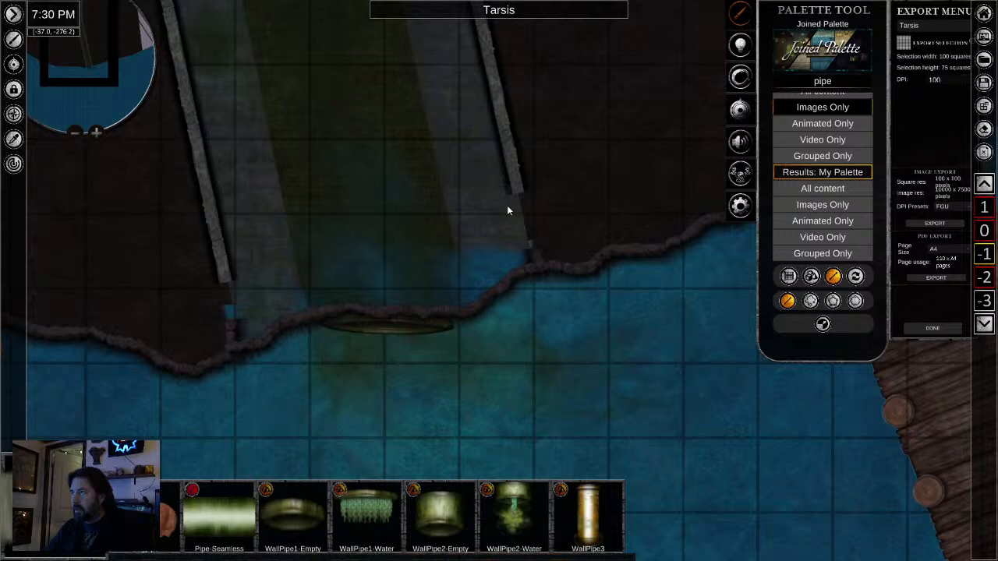
pyautogui.click(452, 310)
pyautogui.click(228, 281)
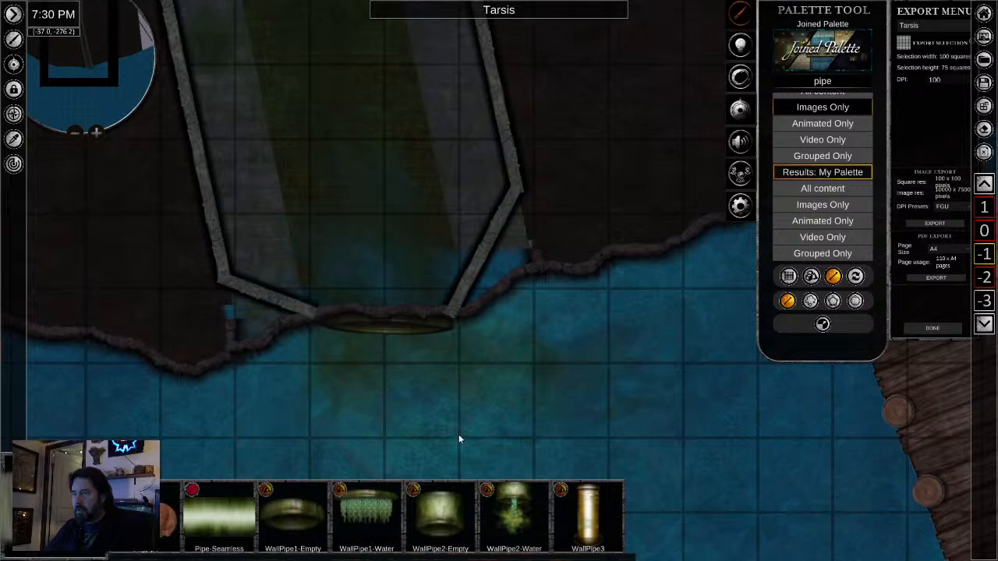
pyautogui.rightClick(362, 369)
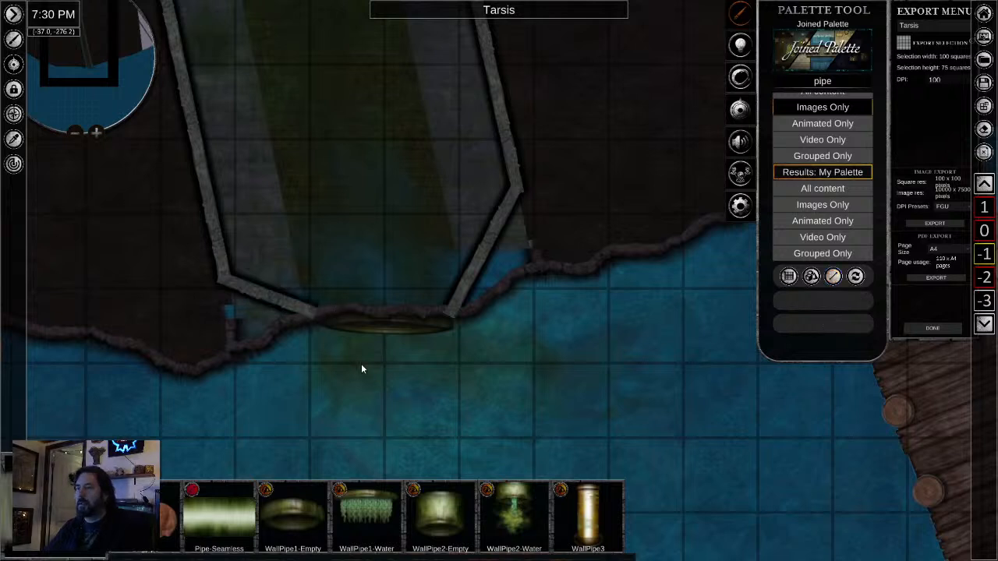
# - Move the shoreline segment over the pipe to the top of the stacking order and select the murky water patch southwest of the pipe
pyautogui.rightClick(281, 325)
pyautogui.click(316, 255)
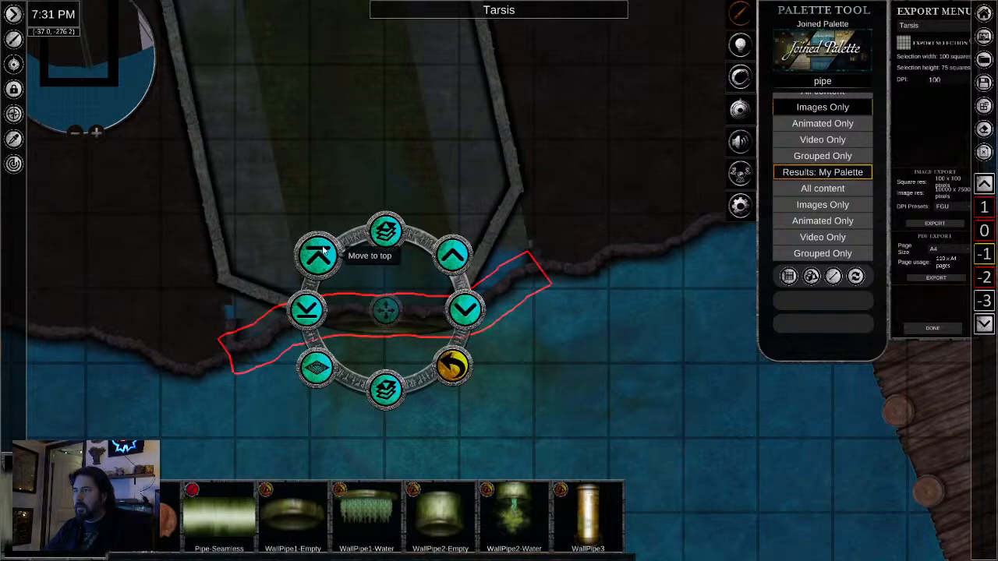
pyautogui.click(291, 416)
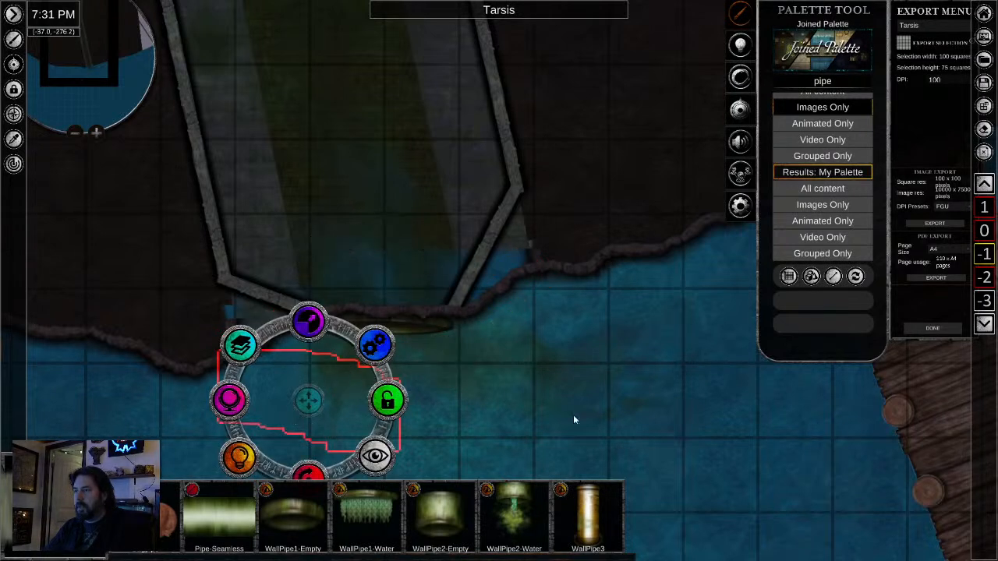
# - Sample the dark ground west of the channel and brush it over the exposed floor and water outside both angled walls
pyautogui.click(545, 325)
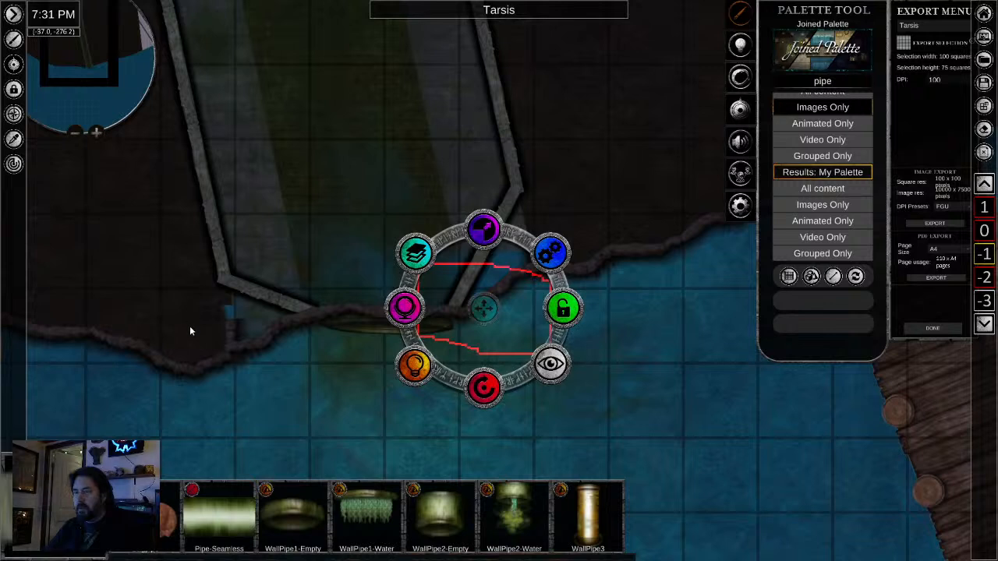
pyautogui.click(13, 139)
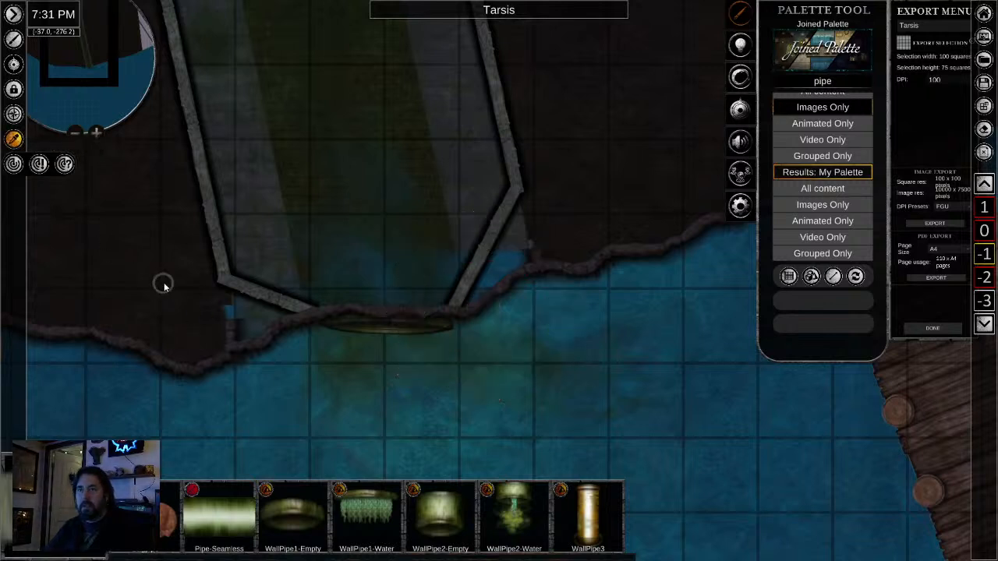
pyautogui.click(161, 282)
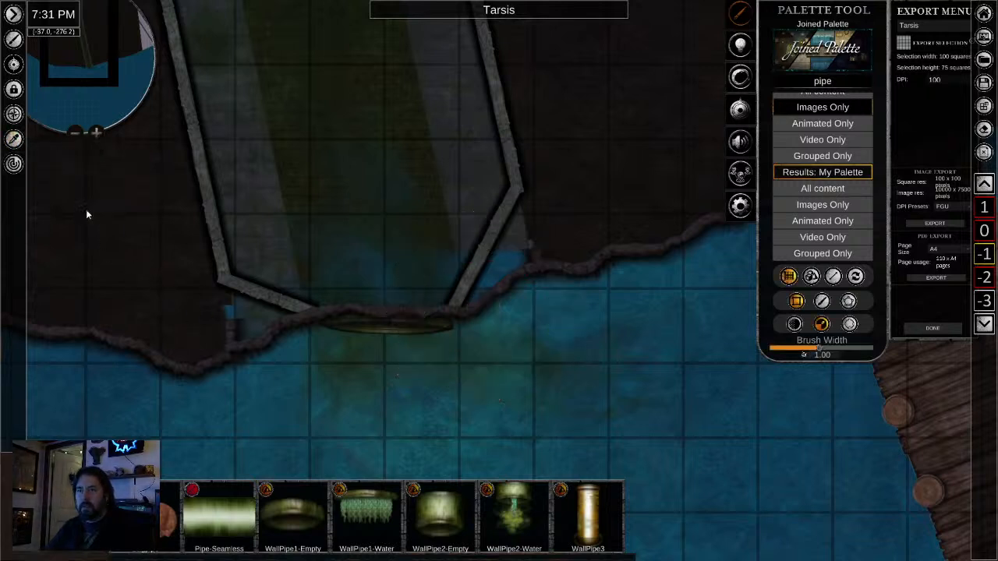
pyautogui.click(822, 301)
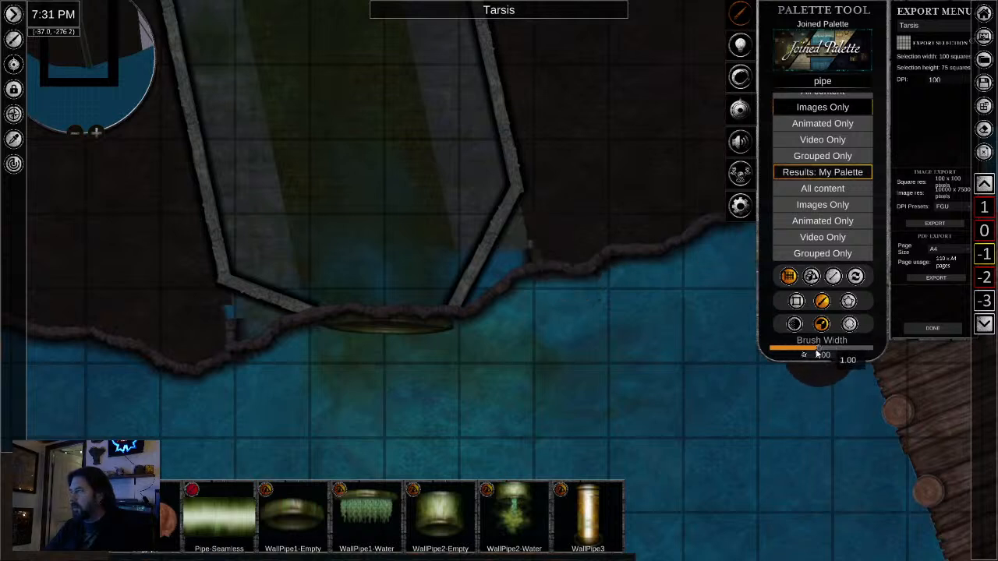
pyautogui.click(794, 325)
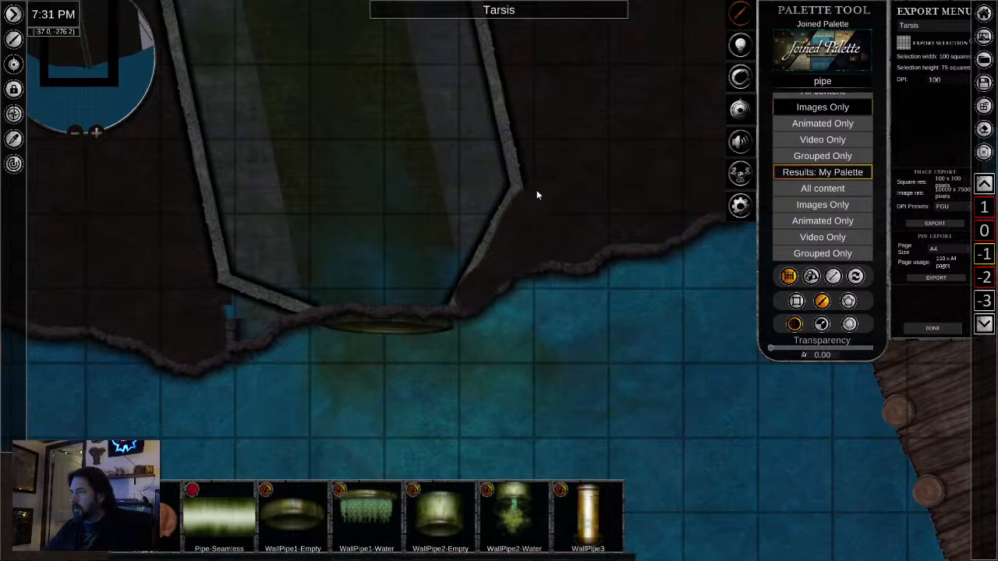
pyautogui.moveTo(536, 195); pyautogui.dragTo(422, 371)
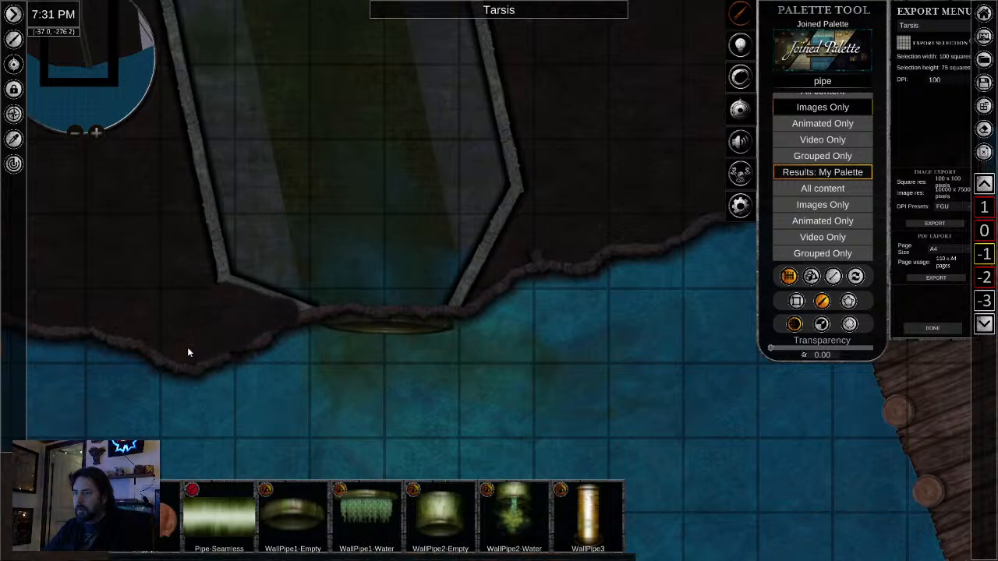
pyautogui.hotkey('ctrl', 'z')
pyautogui.scroll(-5, 317, 404)
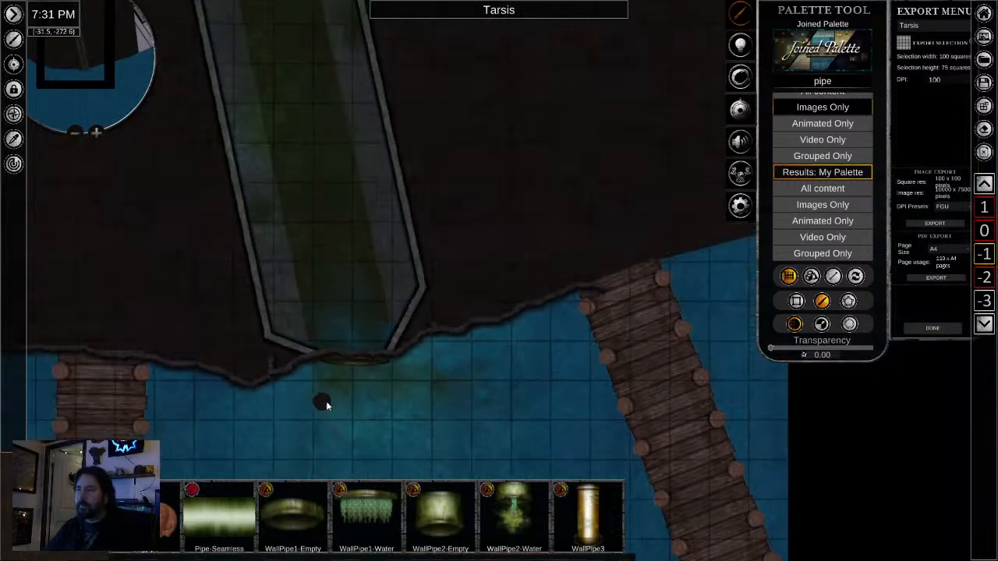
pyautogui.scroll(4, 315, 407)
pyautogui.scroll(1, 315, 405)
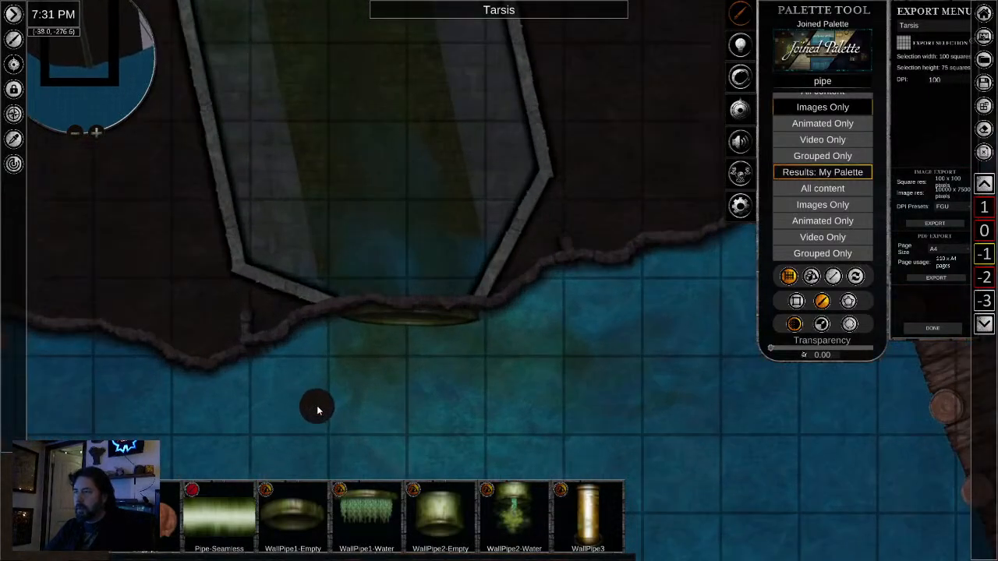
pyautogui.rightClick(316, 410)
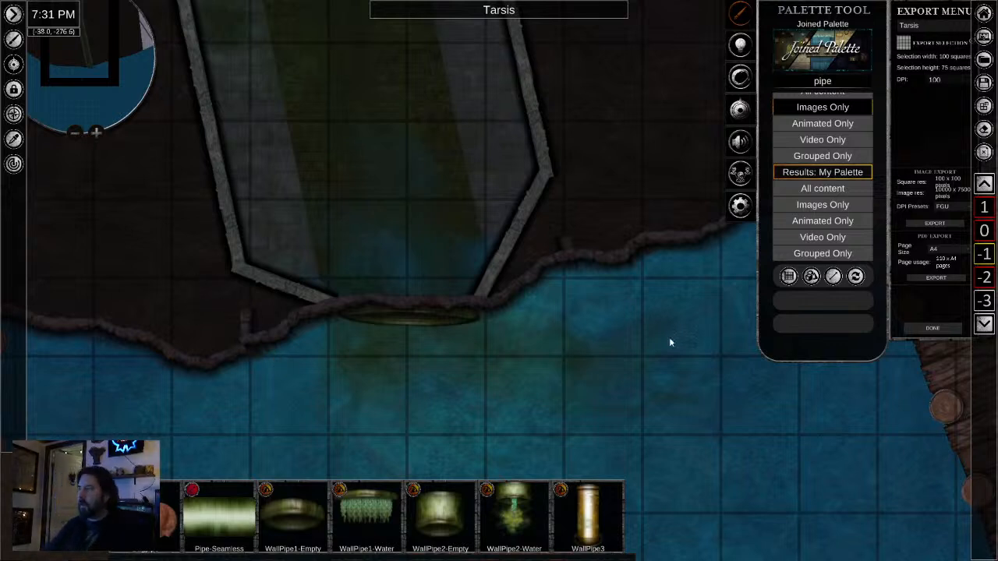
# - Try to cover the shoreline stub west of the outflow by brushing dark ground over it and checking the patch's layer options
pyautogui.scroll(-5, 466, 308)
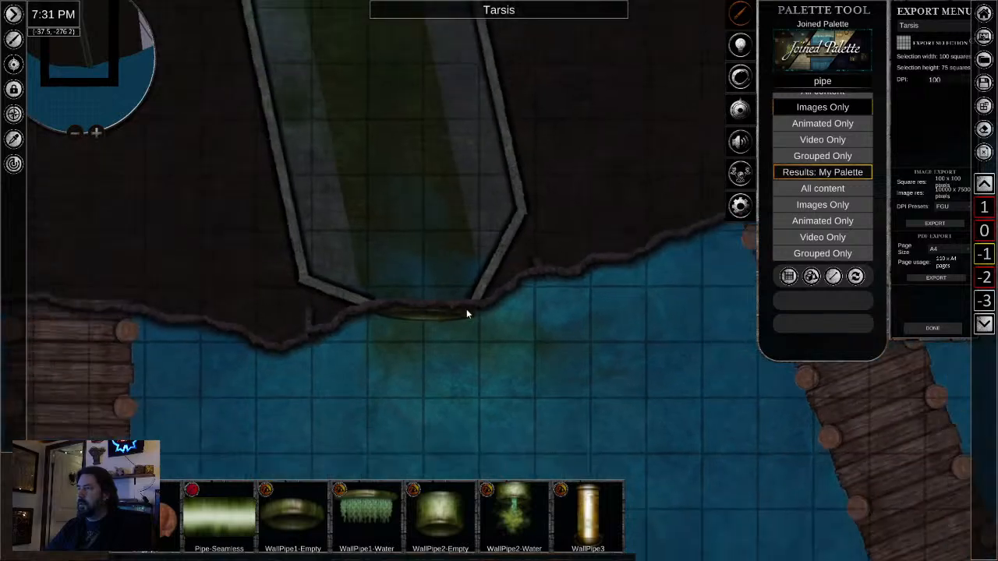
pyautogui.scroll(-2, 499, 313)
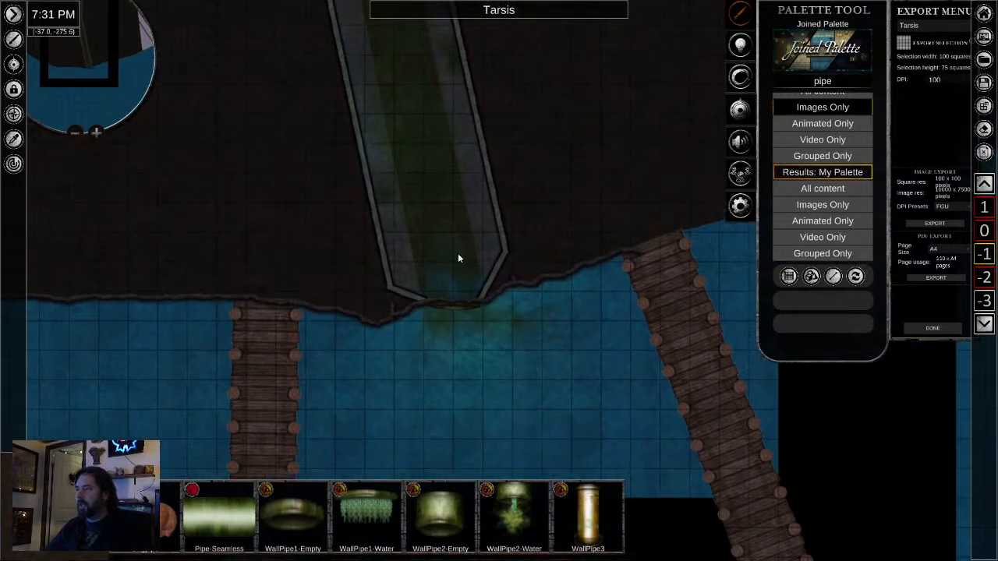
pyautogui.scroll(5, 460, 257)
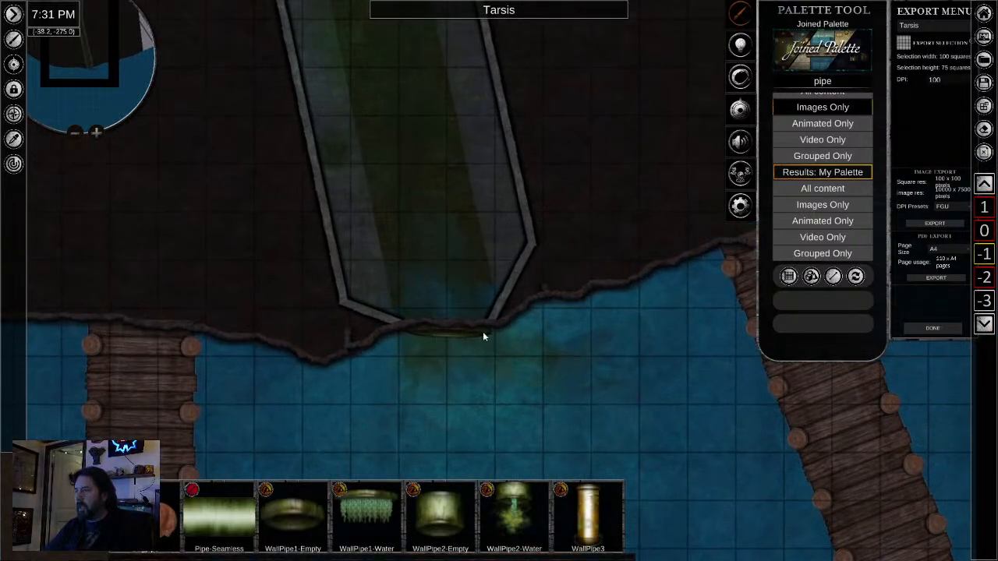
pyautogui.scroll(3, 197, 302)
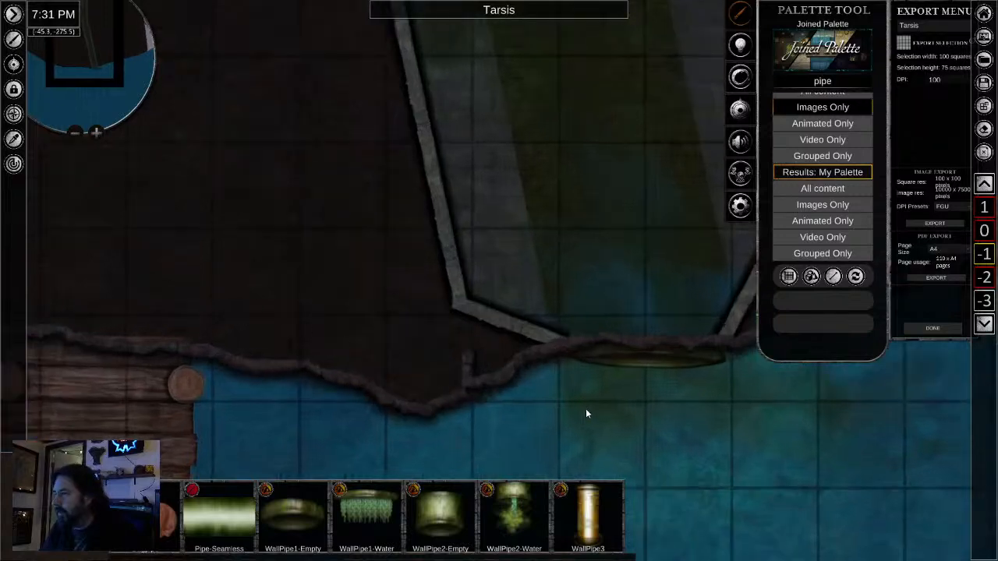
pyautogui.moveTo(585, 407); pyautogui.dragTo(331, 435)
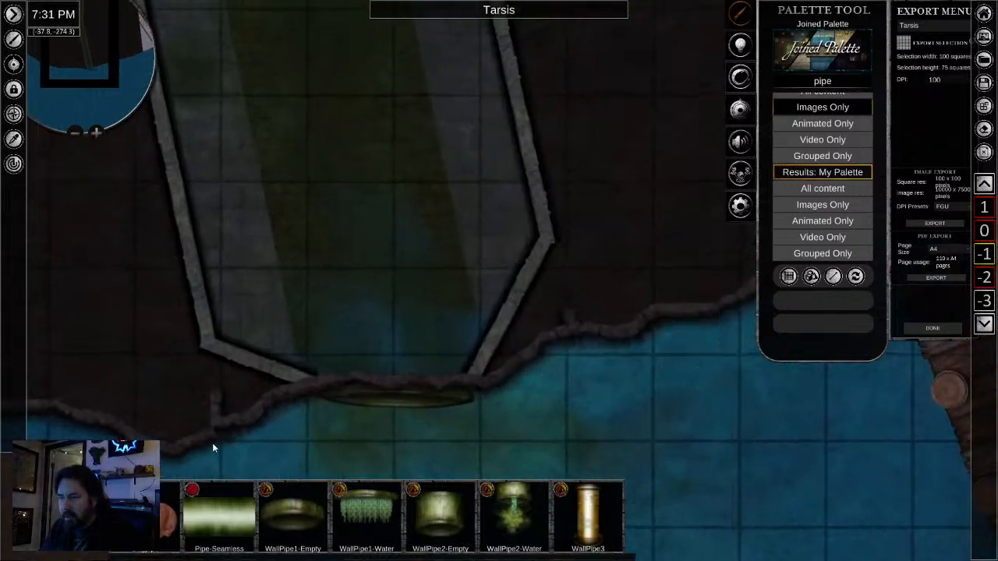
pyautogui.moveTo(212, 442); pyautogui.dragTo(215, 362)
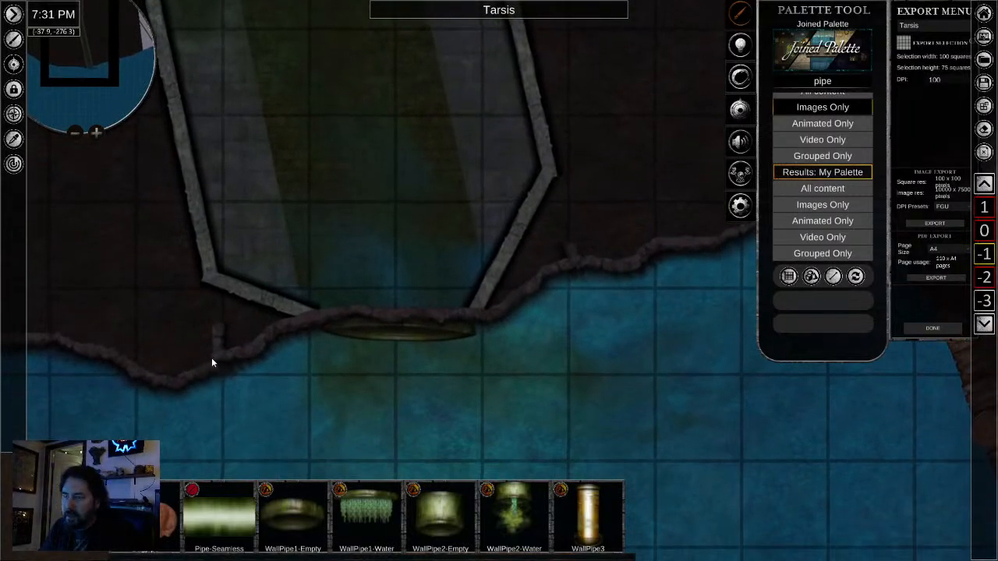
pyautogui.scroll(2, 211, 360)
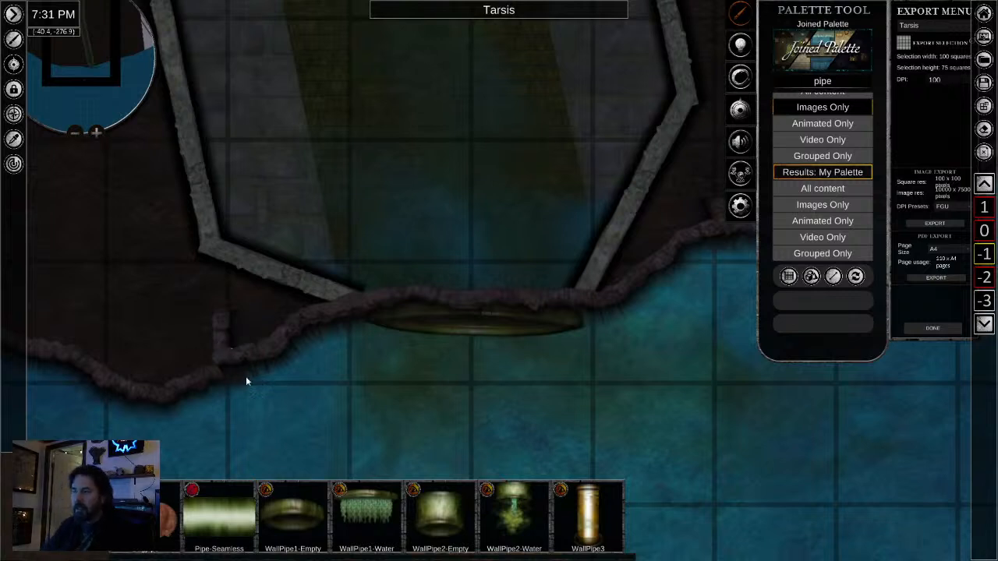
pyautogui.click(219, 516)
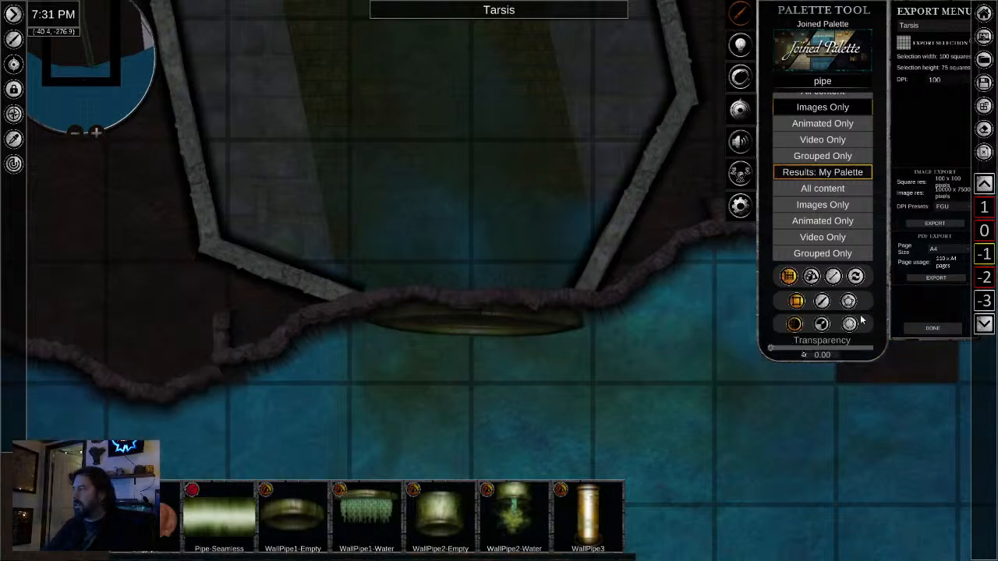
pyautogui.click(821, 302)
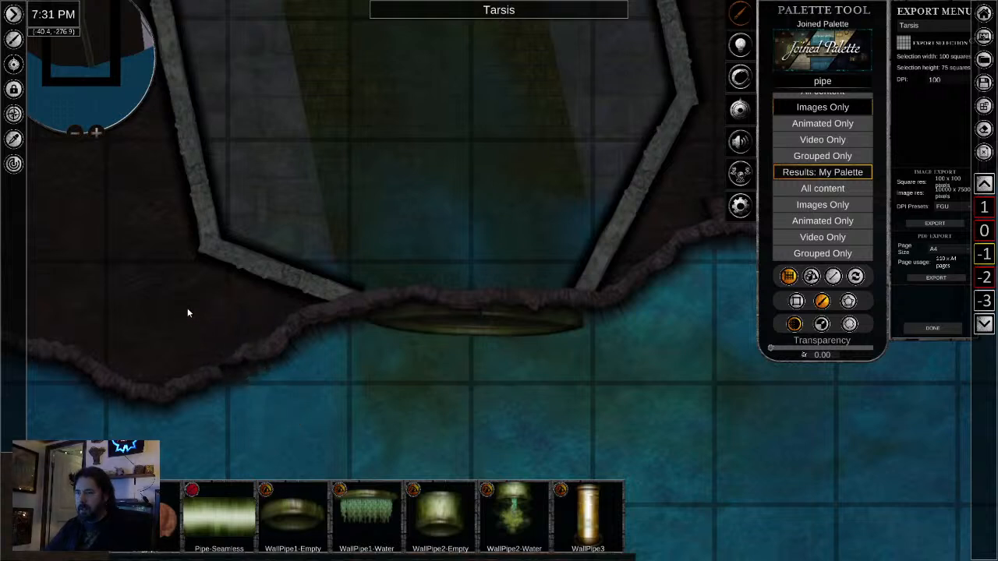
pyautogui.rightClick(245, 368)
pyautogui.click(204, 337)
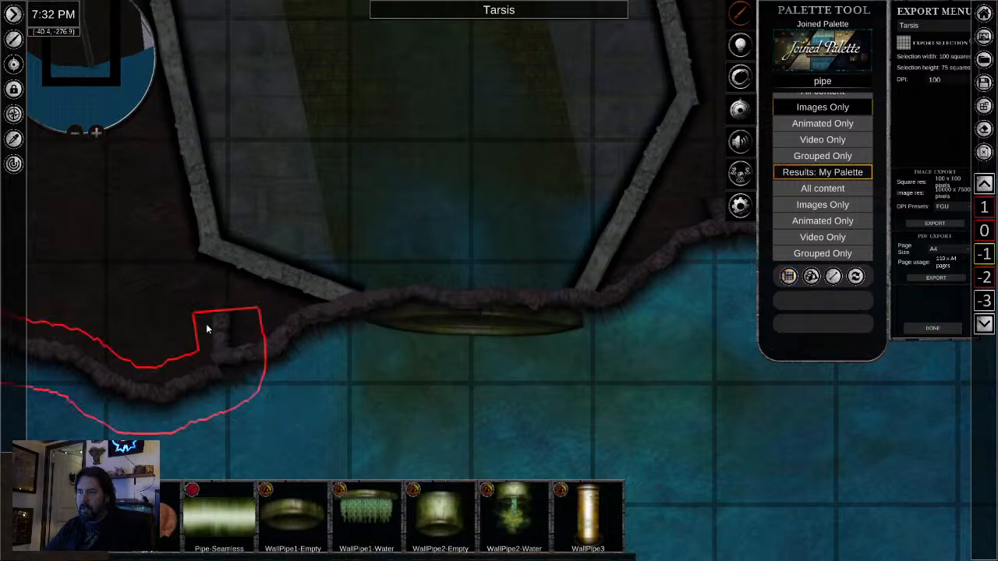
pyautogui.click(207, 329)
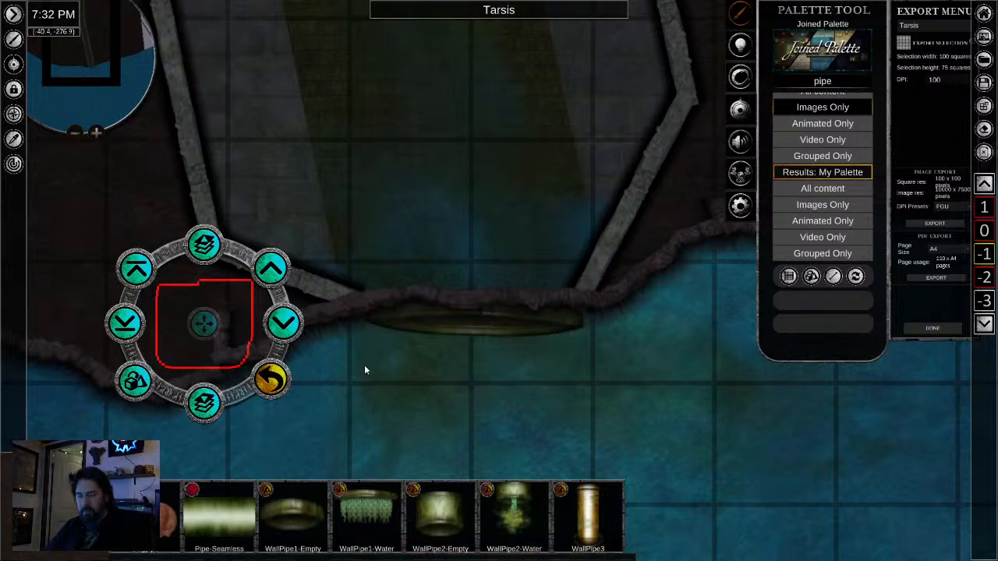
# - Select the shoreline segments west of, over and east of the outflow pipe and move them together to the layer beneath the pipe
pyautogui.click(344, 308)
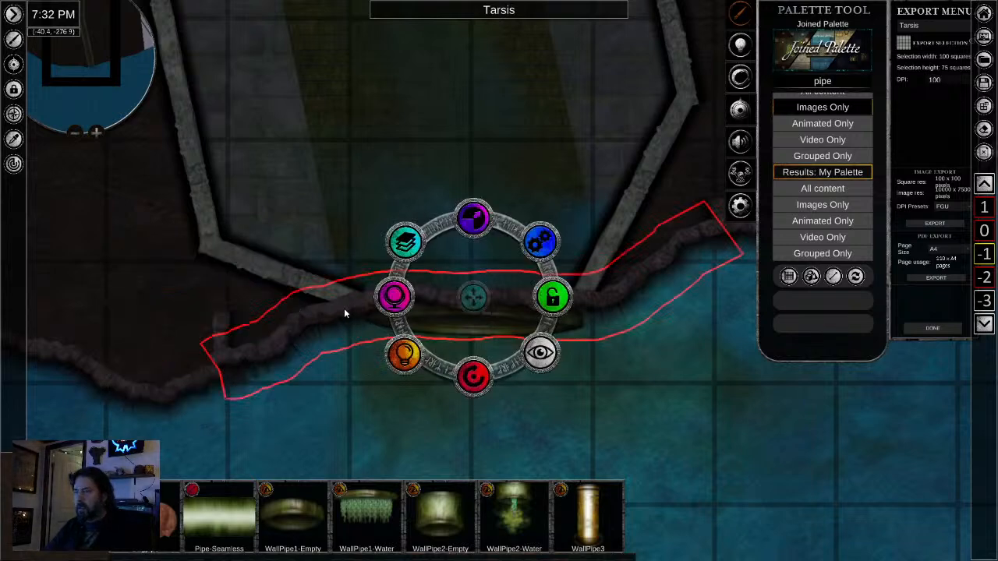
pyautogui.click(161, 396)
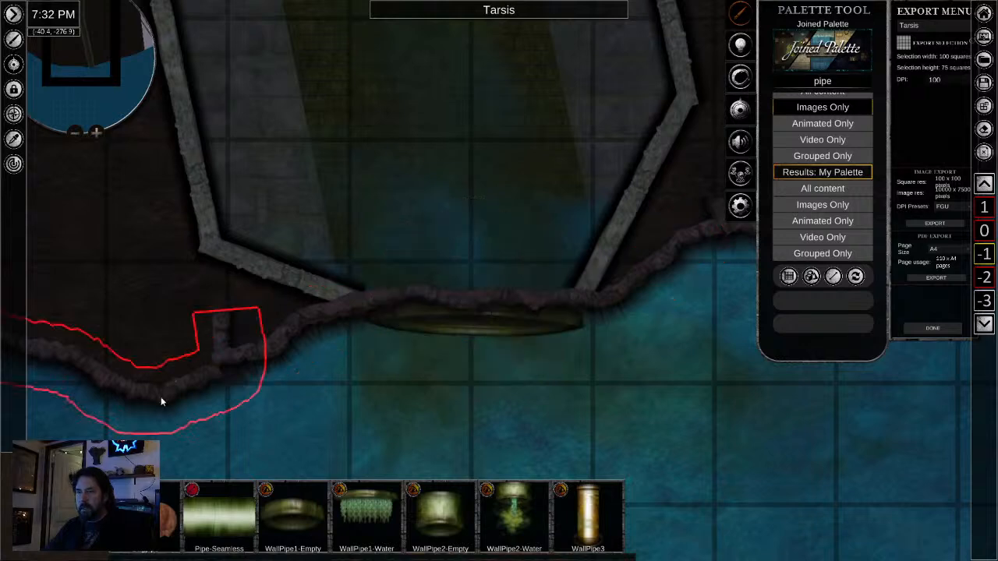
pyautogui.keyDown('ctrl'); pyautogui.click(379, 302); pyautogui.keyUp('ctrl')
pyautogui.scroll(-2, 601, 414)
pyautogui.moveTo(649, 416); pyautogui.dragTo(250, 425)
pyautogui.keyDown('ctrl'); pyautogui.click(457, 252); pyautogui.keyUp('ctrl')
pyautogui.scroll(-2, 528, 356)
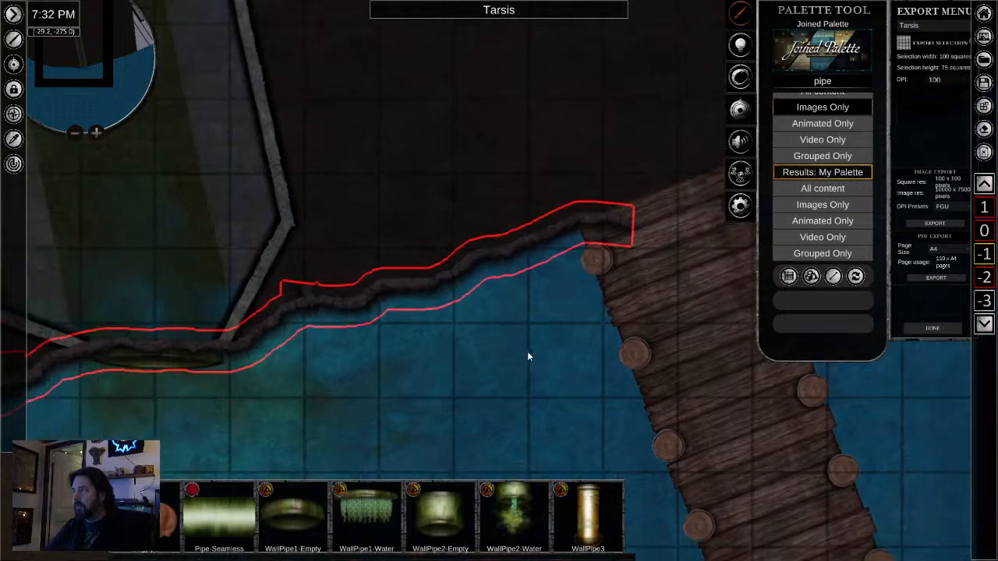
pyautogui.scroll(-3, 548, 357)
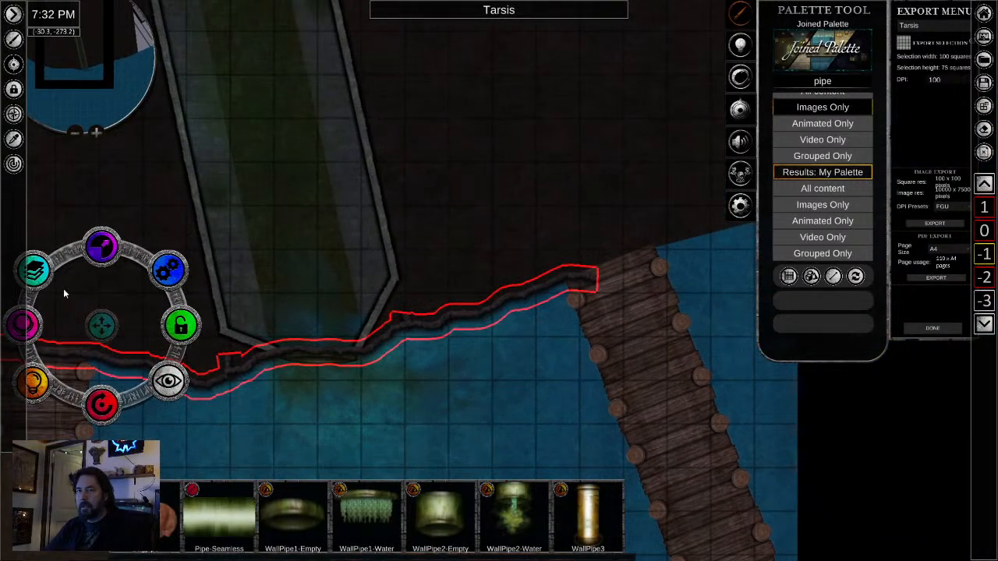
pyautogui.click(39, 281)
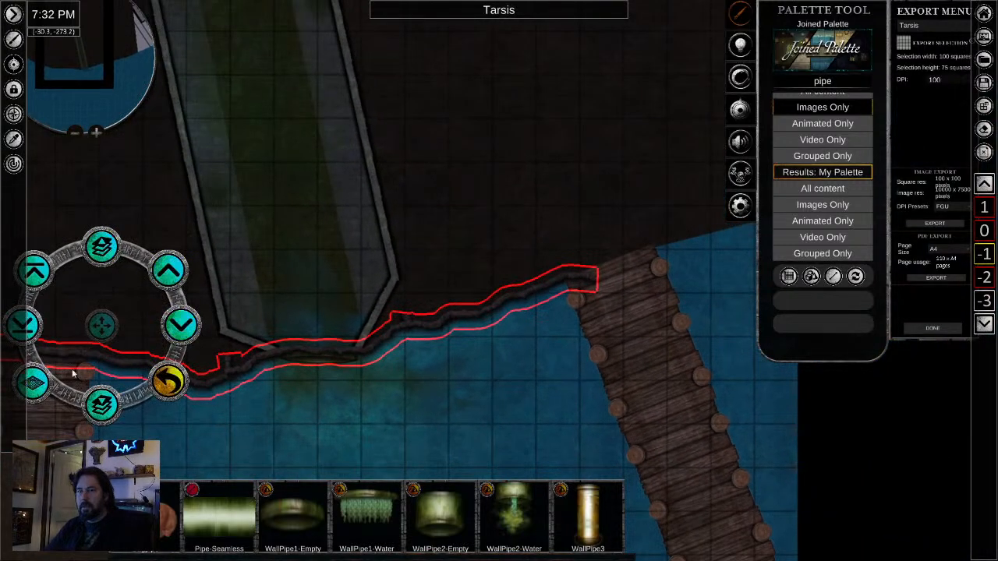
pyautogui.click(32, 394)
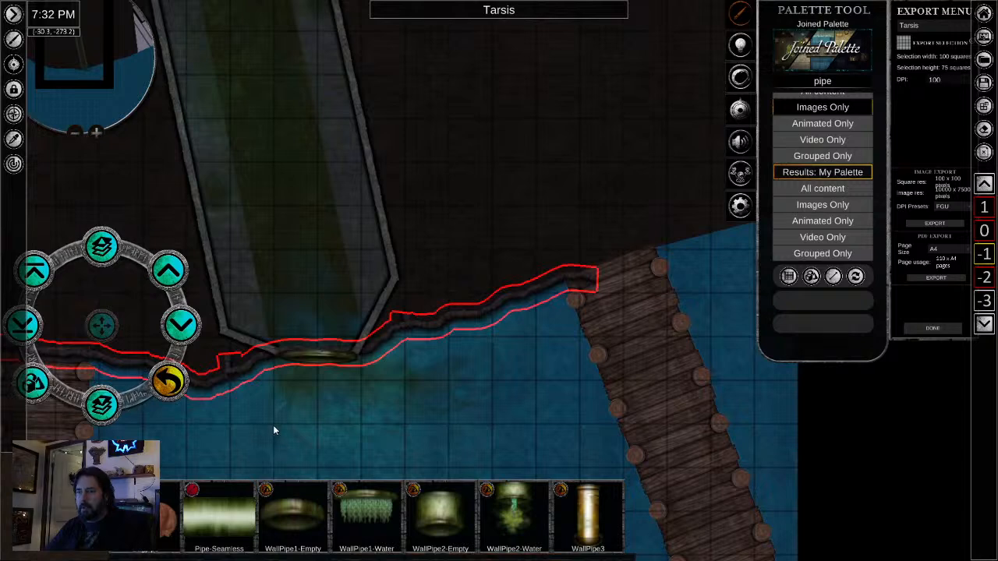
# - Sample the dark ground again and brush it over the shoreline stubs on both sides of the outflow with a 0.28 brush width
pyautogui.moveTo(301, 419); pyautogui.dragTo(420, 425)
pyautogui.scroll(3, 425, 390)
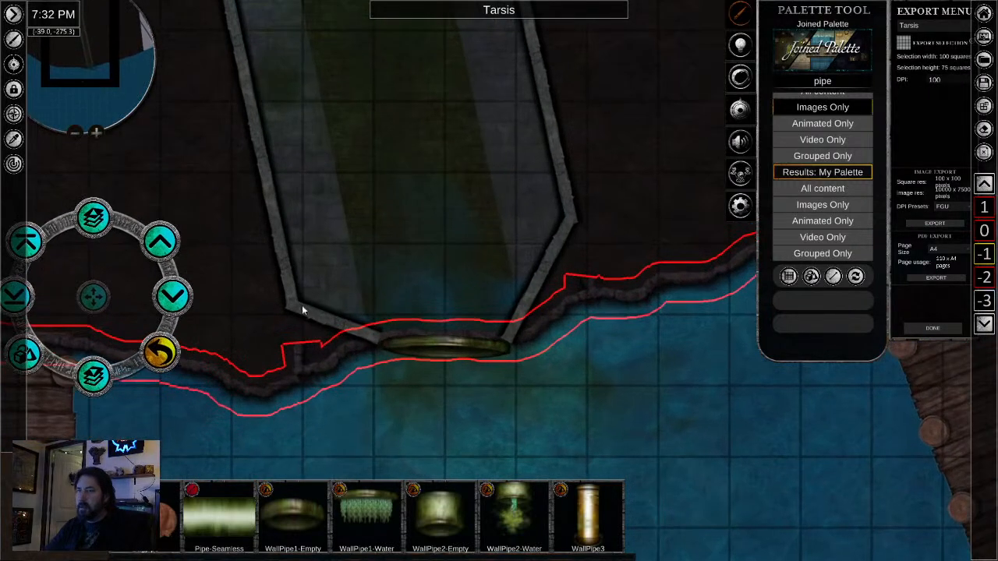
pyautogui.click(17, 142)
pyautogui.click(203, 209)
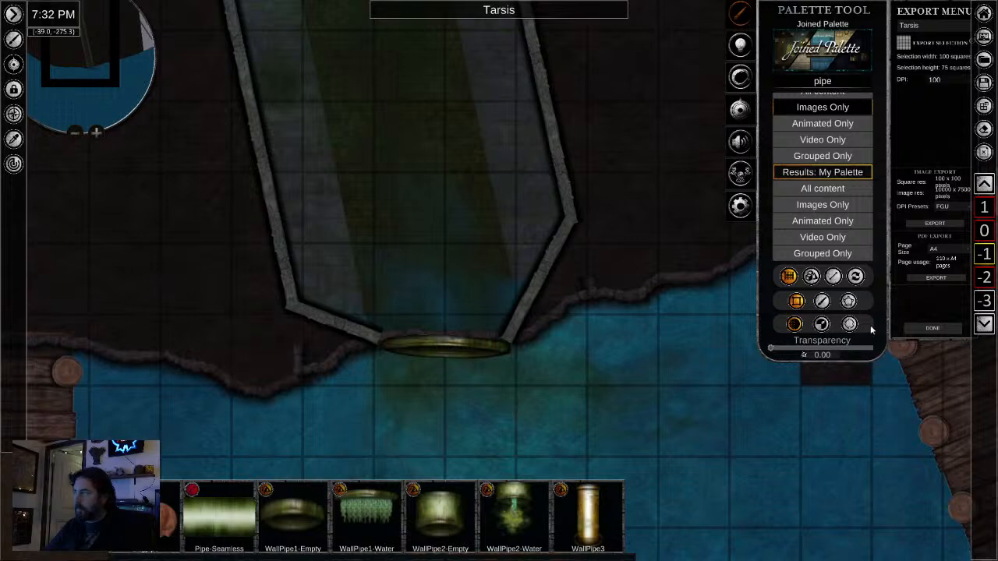
pyautogui.scroll(2, 267, 346)
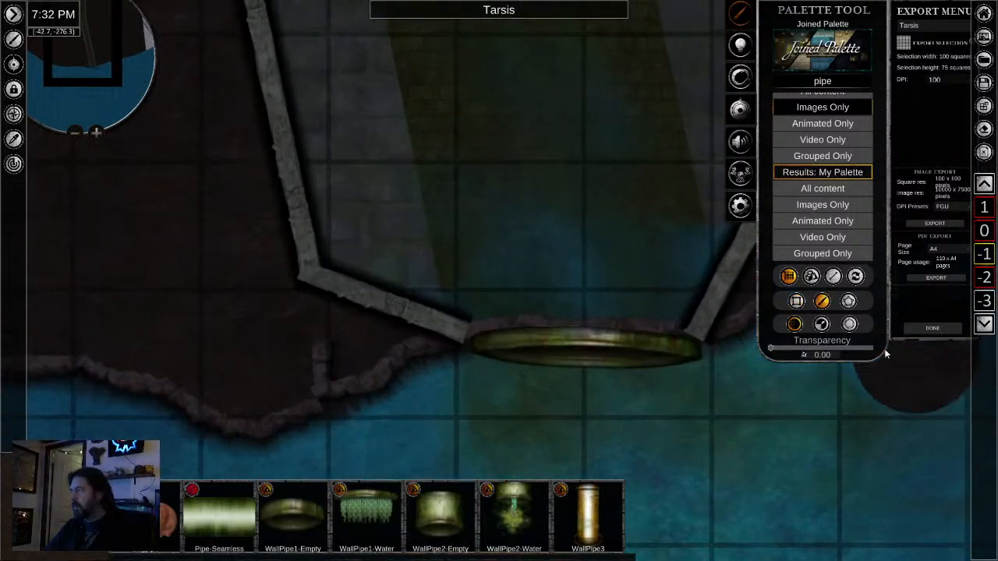
pyautogui.click(821, 325)
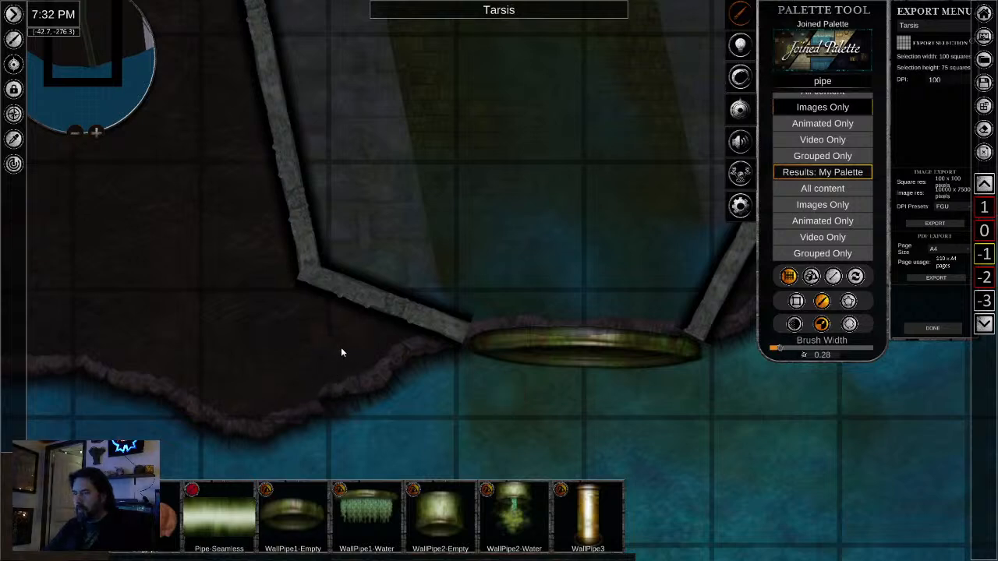
pyautogui.moveTo(626, 422)
pyautogui.mouseDown()
pyautogui.moveTo(144, 404)
pyautogui.moveTo(101, 475)
pyautogui.mouseUp()
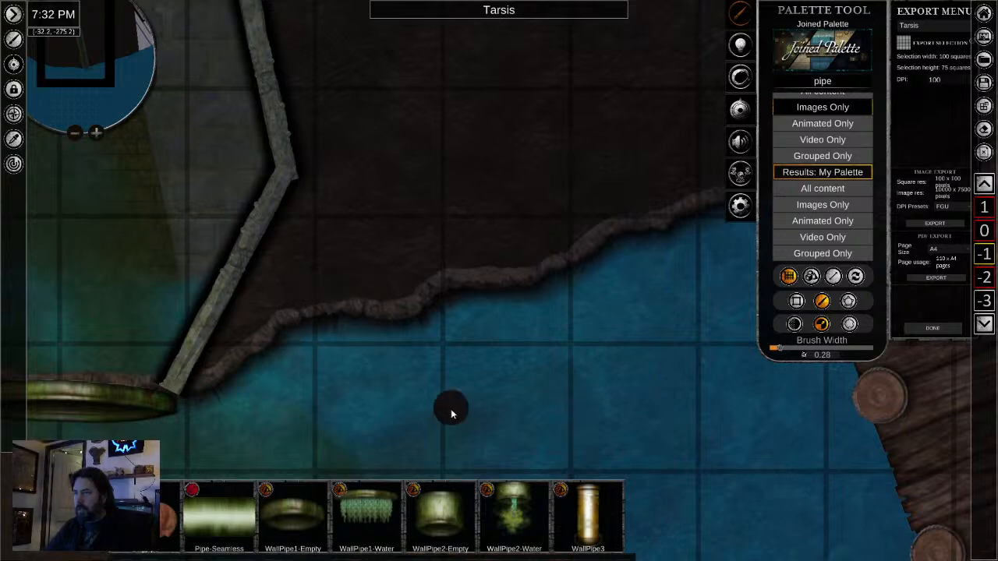
# - Examine the shoreline from the western dock past the outflow to the eastern dock for gaps and leftover edges
pyautogui.scroll(-5, 451, 409)
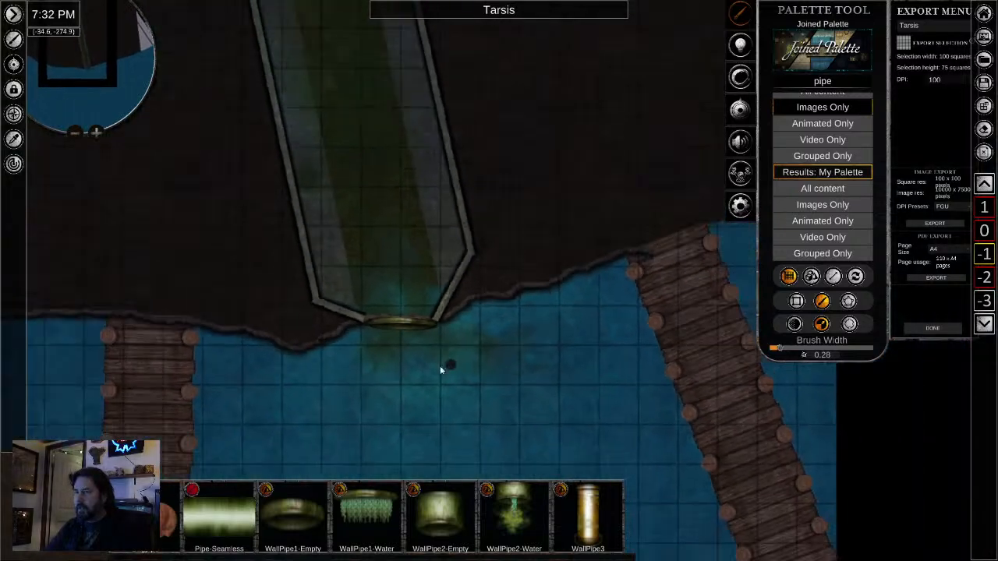
pyautogui.scroll(3, 440, 366)
pyautogui.scroll(3, 374, 314)
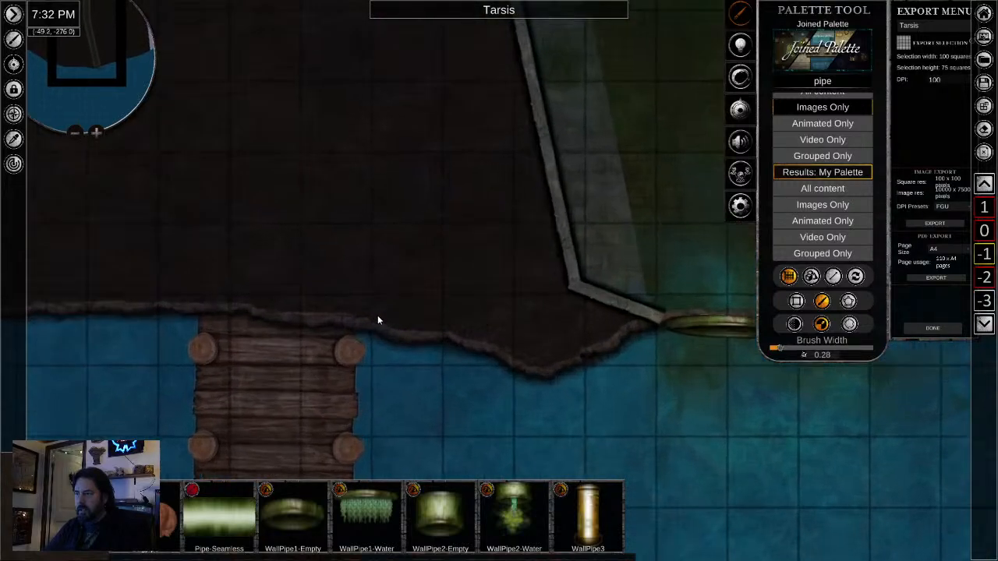
pyautogui.scroll(2, 374, 314)
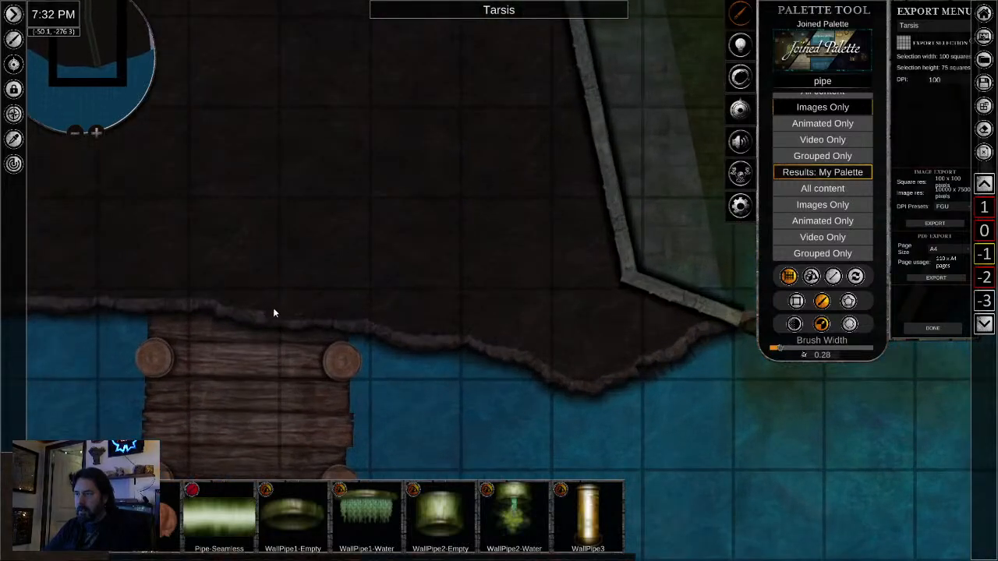
pyautogui.moveTo(651, 394); pyautogui.dragTo(90, 376)
pyautogui.moveTo(848, 440)
pyautogui.mouseDown()
pyautogui.moveTo(391, 436)
pyautogui.moveTo(336, 452)
pyautogui.mouseUp()
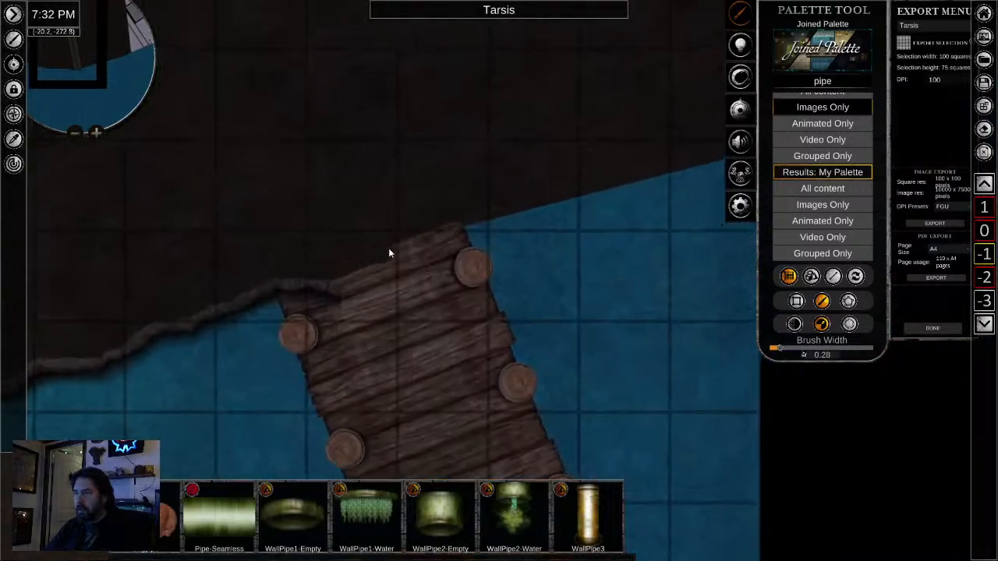
# - Sample the rocky shoreline edge and draw it freehand across the head of the eastern dock to the black area east of it
pyautogui.moveTo(618, 378); pyautogui.dragTo(536, 400)
pyautogui.scroll(-4, 536, 399)
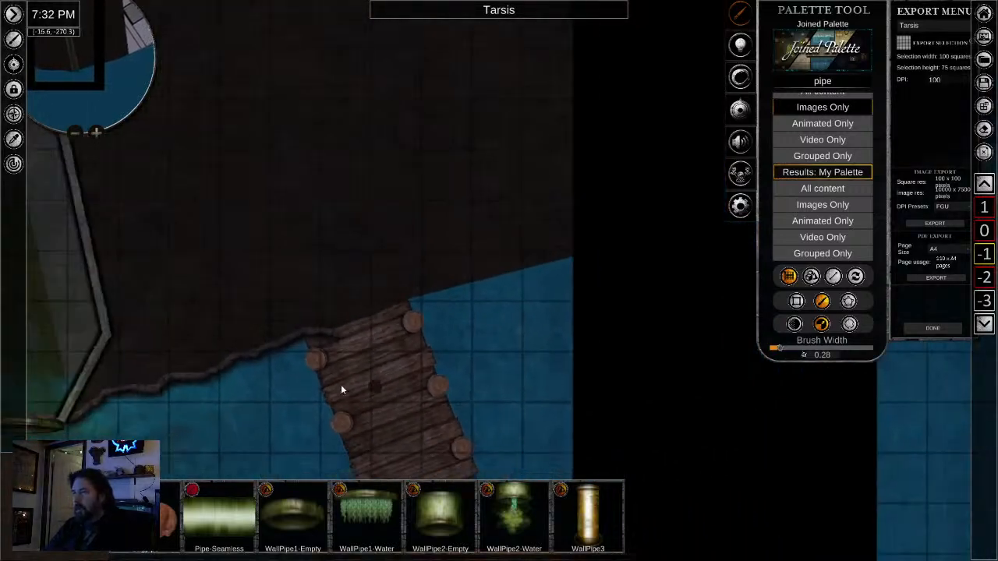
pyautogui.moveTo(341, 384); pyautogui.dragTo(693, 186)
pyautogui.scroll(-3, 608, 253)
pyautogui.scroll(-3, 588, 273)
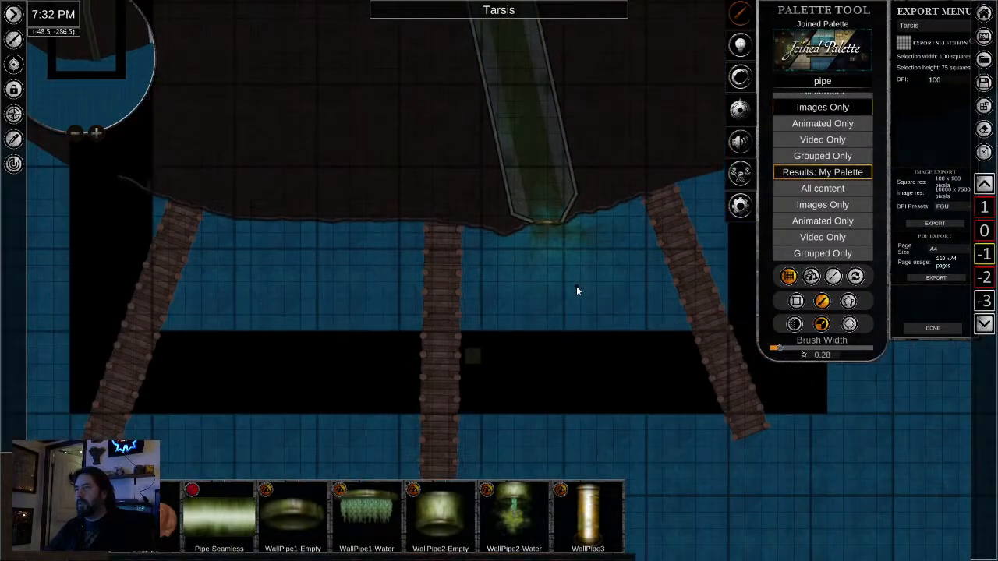
pyautogui.moveTo(552, 283); pyautogui.dragTo(470, 357)
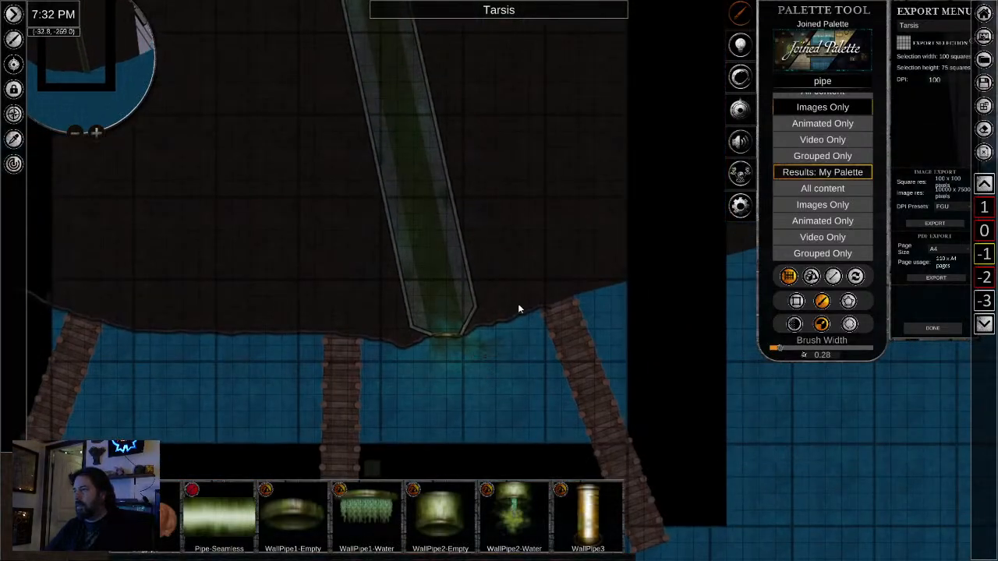
pyautogui.scroll(5, 590, 272)
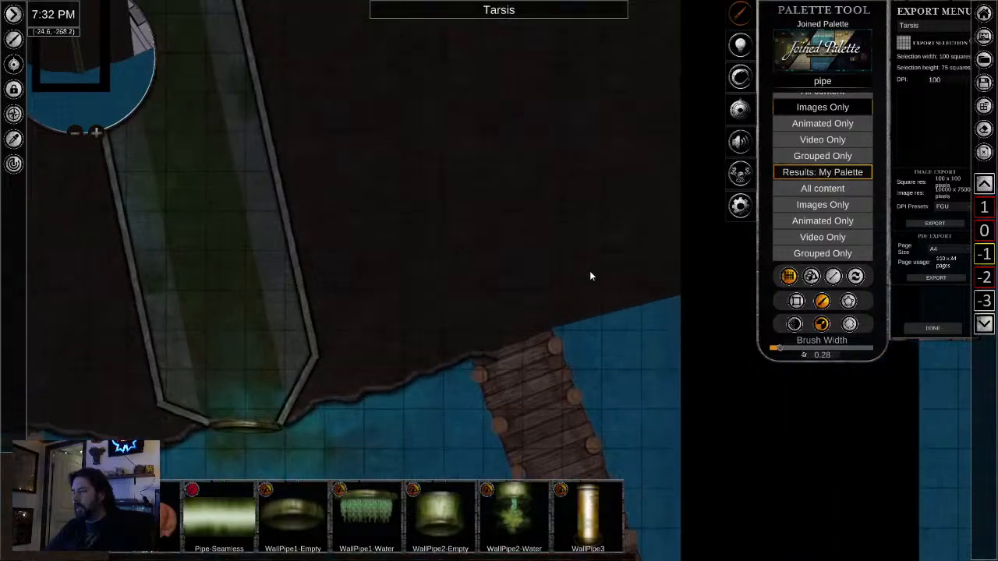
pyautogui.click(13, 138)
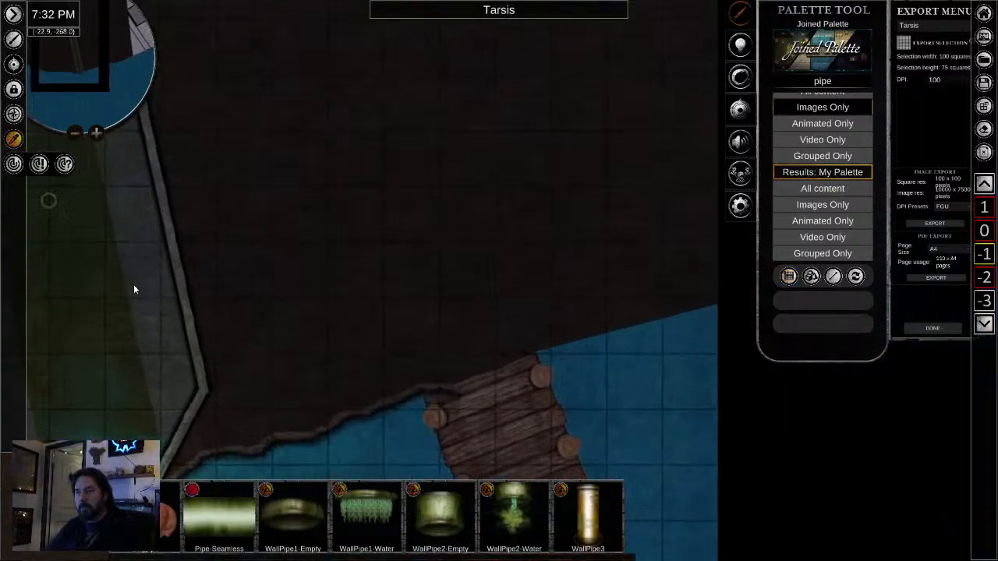
pyautogui.click(343, 416)
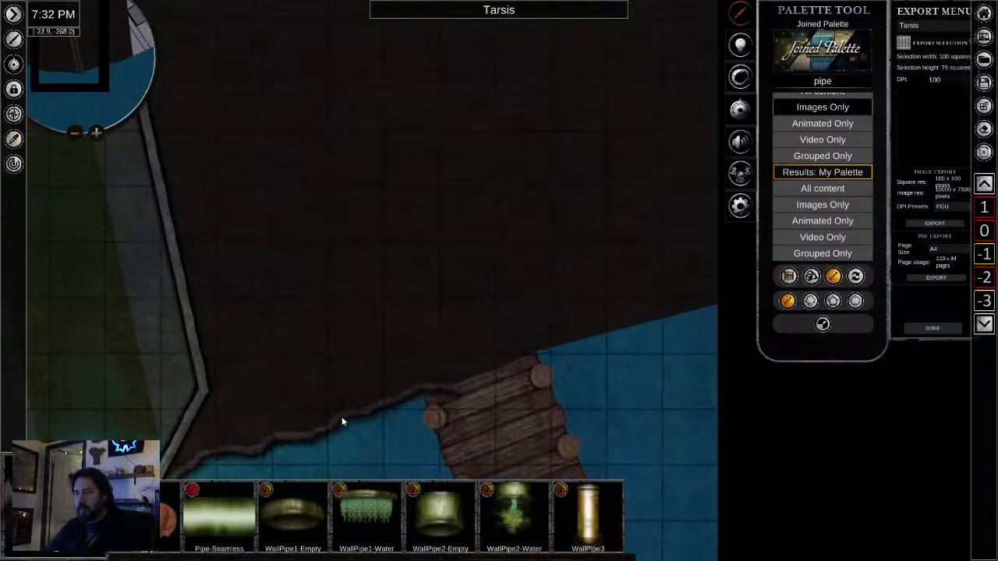
pyautogui.click(810, 301)
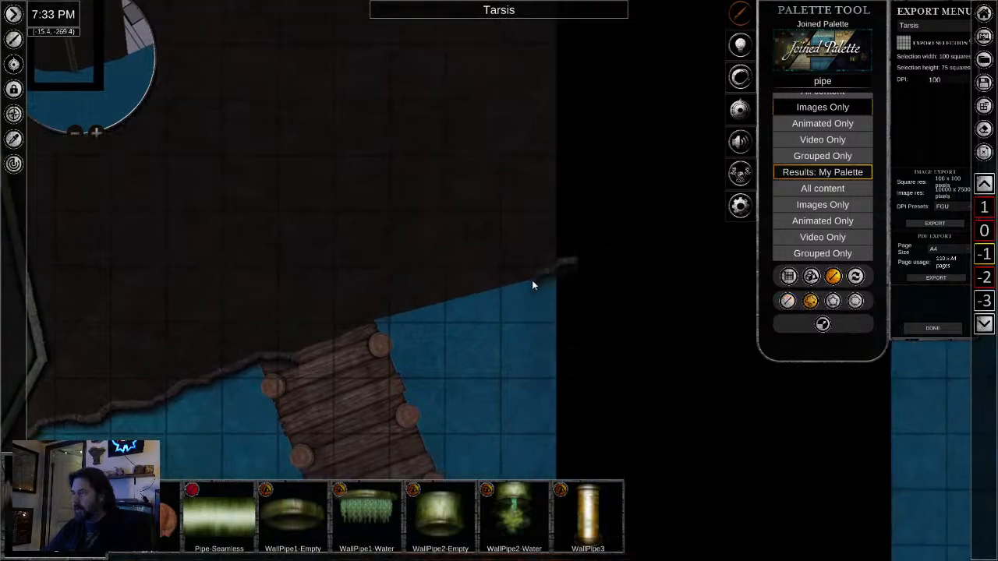
pyautogui.moveTo(496, 290); pyautogui.dragTo(419, 309)
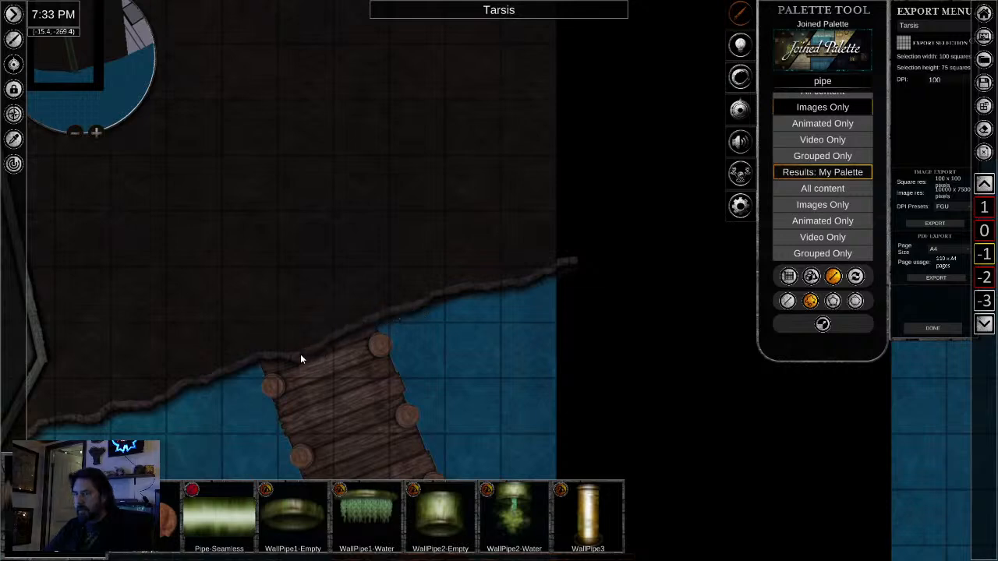
pyautogui.scroll(4, 268, 353)
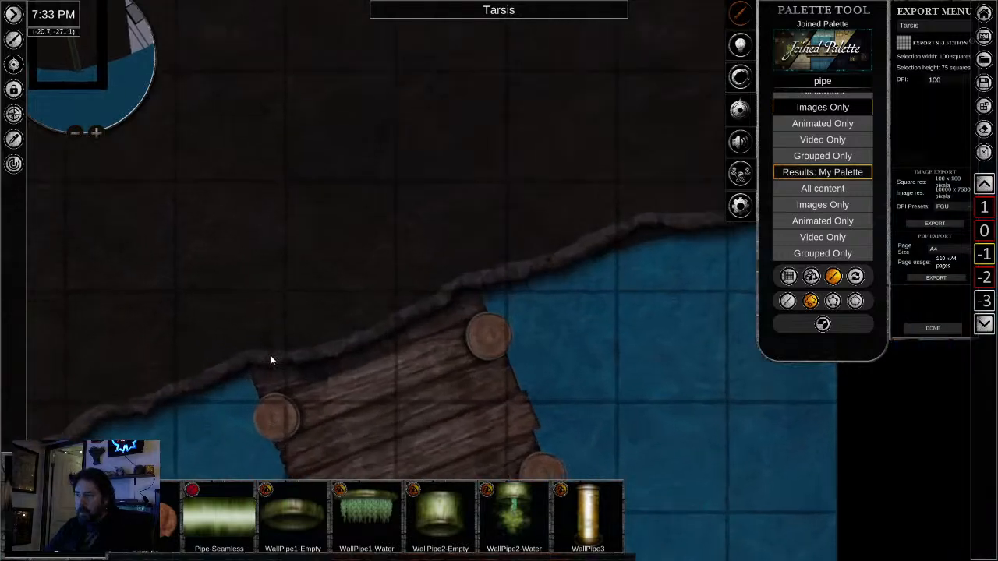
pyautogui.scroll(5, 388, 394)
pyautogui.rightClick(380, 373)
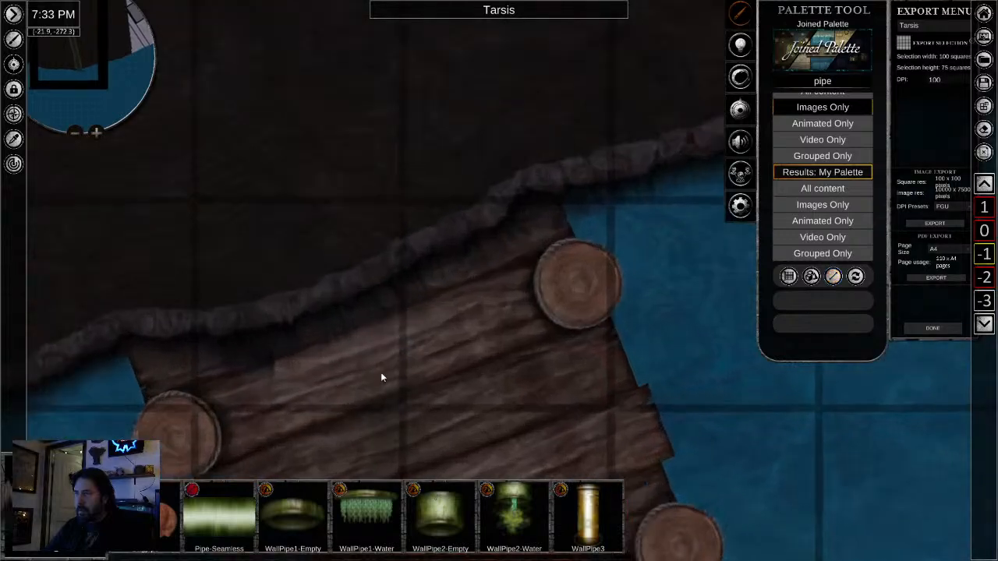
# - Examine the shoreline from the eastern dock back past the sewer outflow to the western dock on level -1
pyautogui.moveTo(377, 375); pyautogui.dragTo(795, 323)
pyautogui.scroll(-7, 468, 385)
pyautogui.moveTo(467, 397); pyautogui.dragTo(822, 207)
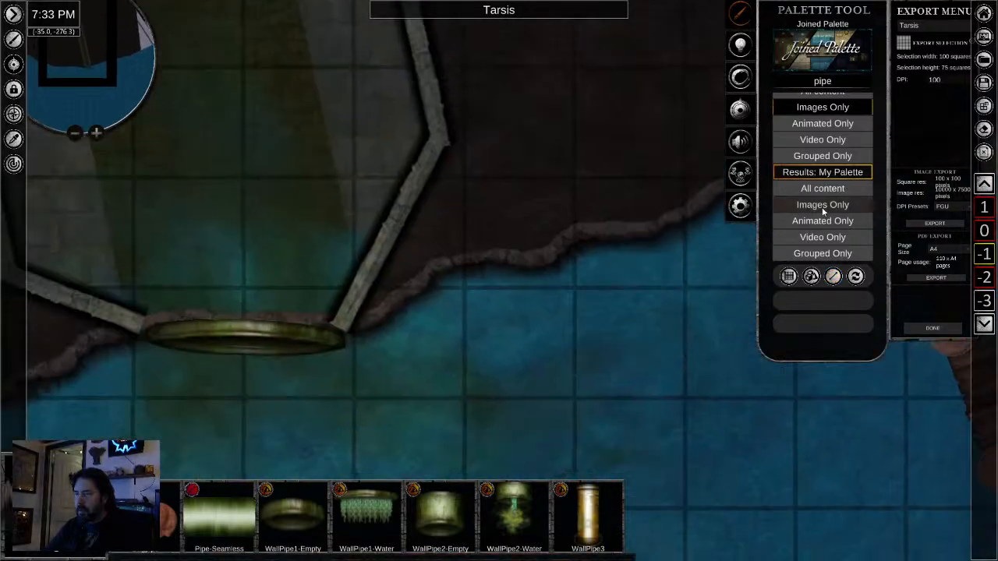
pyautogui.scroll(-1, 603, 323)
pyautogui.scroll(-3, 602, 322)
pyautogui.scroll(-3, 605, 321)
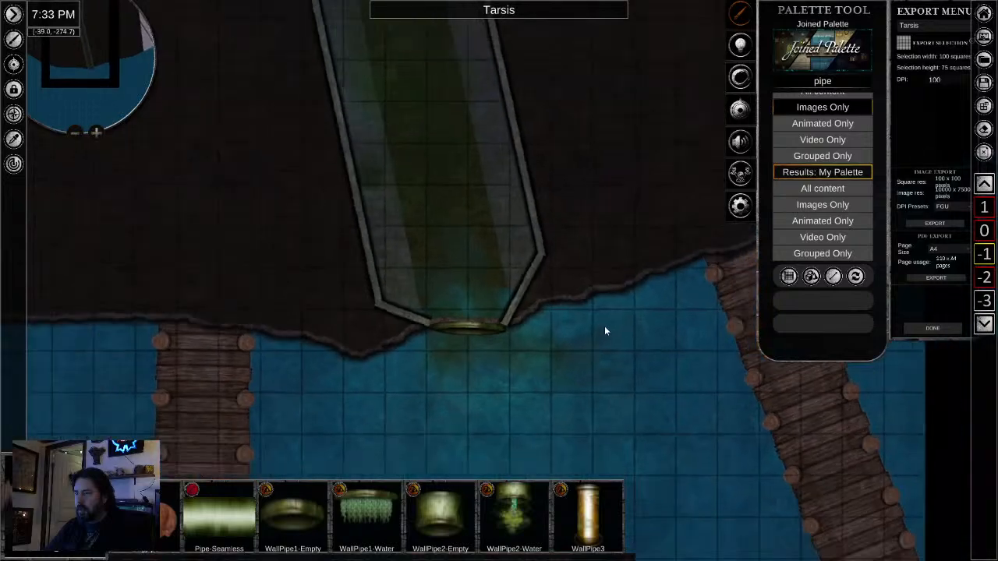
pyautogui.scroll(-2, 616, 340)
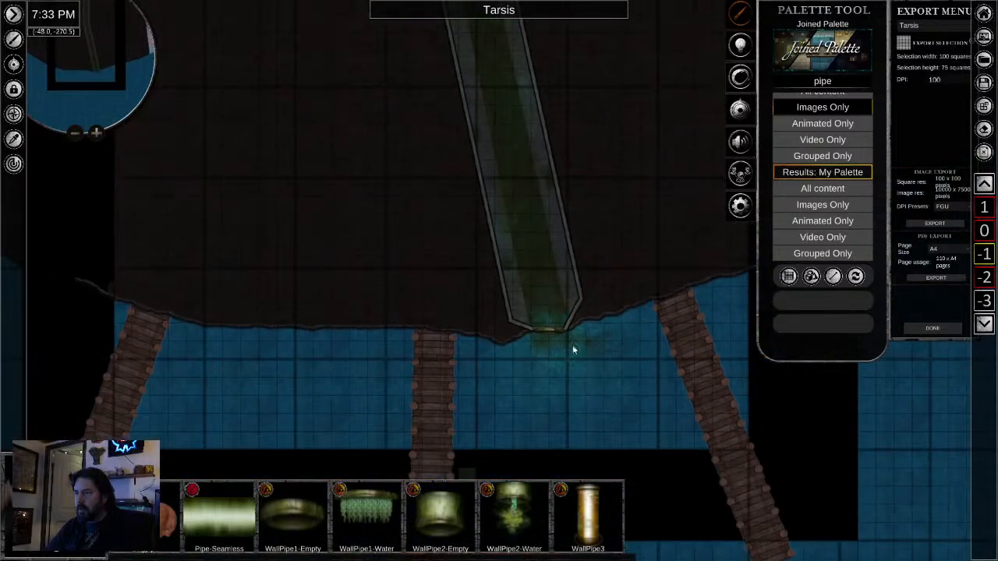
pyautogui.scroll(-2, 641, 382)
# - Examine the sewer tunnel and surrounding dark ground from the outflow north past the bend
pyautogui.moveTo(661, 240); pyautogui.dragTo(582, 457)
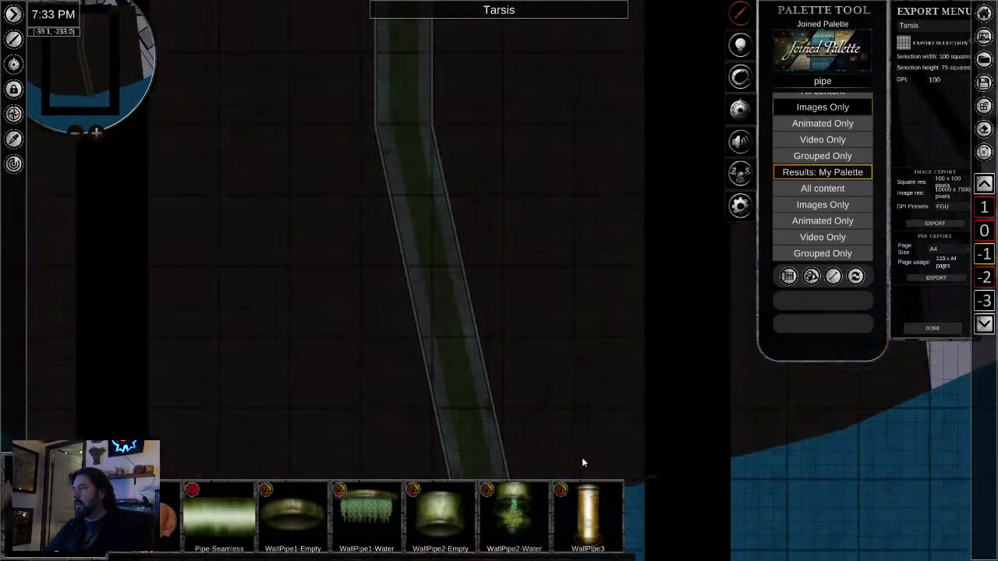
pyautogui.moveTo(580, 243); pyautogui.dragTo(579, 432)
pyautogui.moveTo(577, 326); pyautogui.dragTo(533, 223)
pyautogui.moveTo(556, 343); pyautogui.dragTo(522, 156)
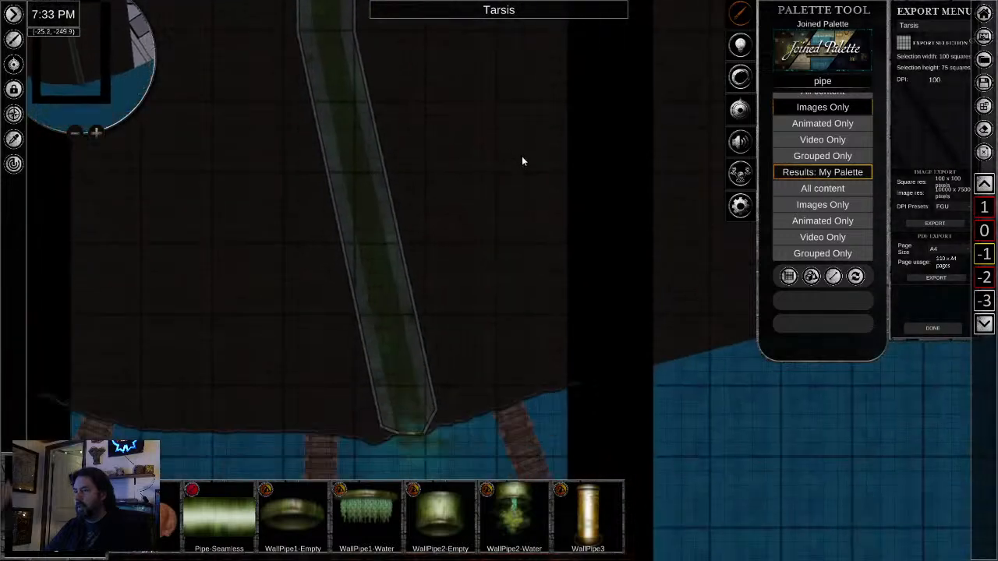
pyautogui.moveTo(553, 284); pyautogui.dragTo(600, 285)
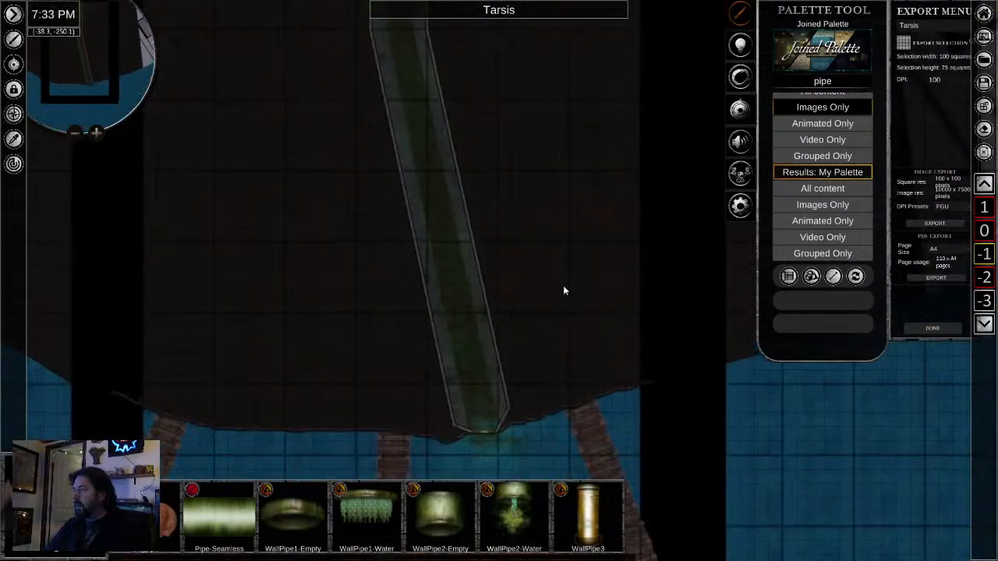
pyautogui.moveTo(568, 209); pyautogui.dragTo(522, 342)
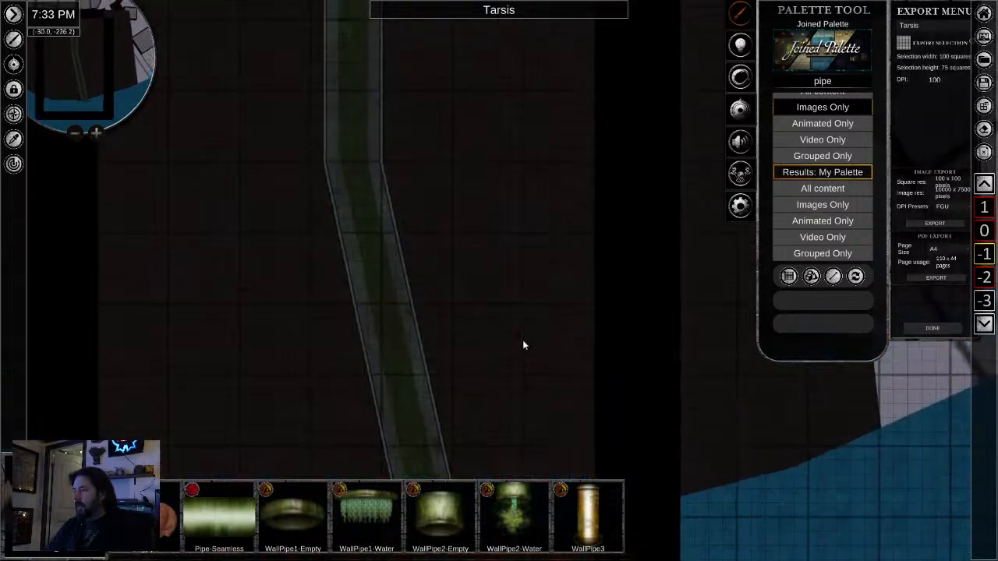
pyautogui.moveTo(528, 283); pyautogui.dragTo(553, 205)
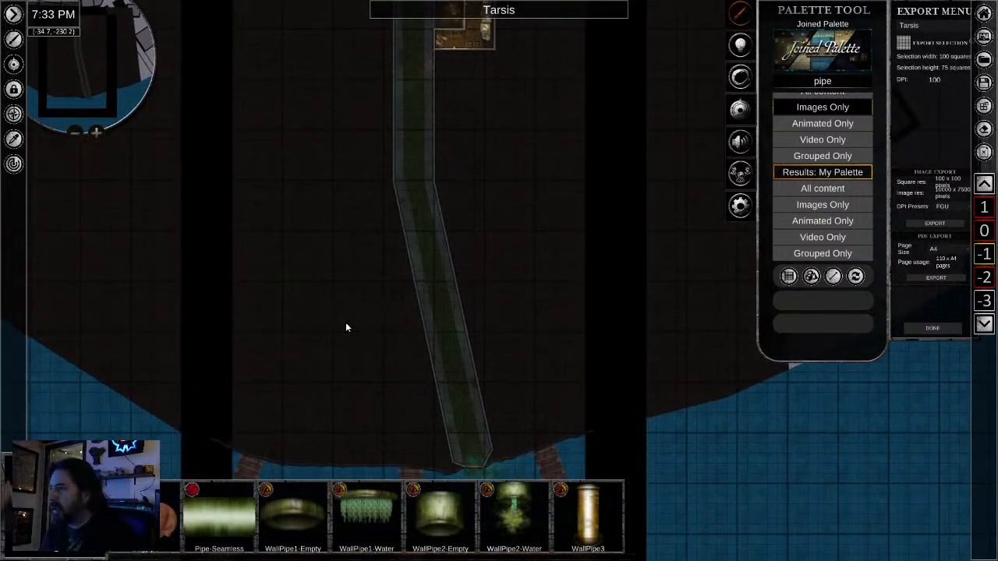
pyautogui.scroll(5, 331, 306)
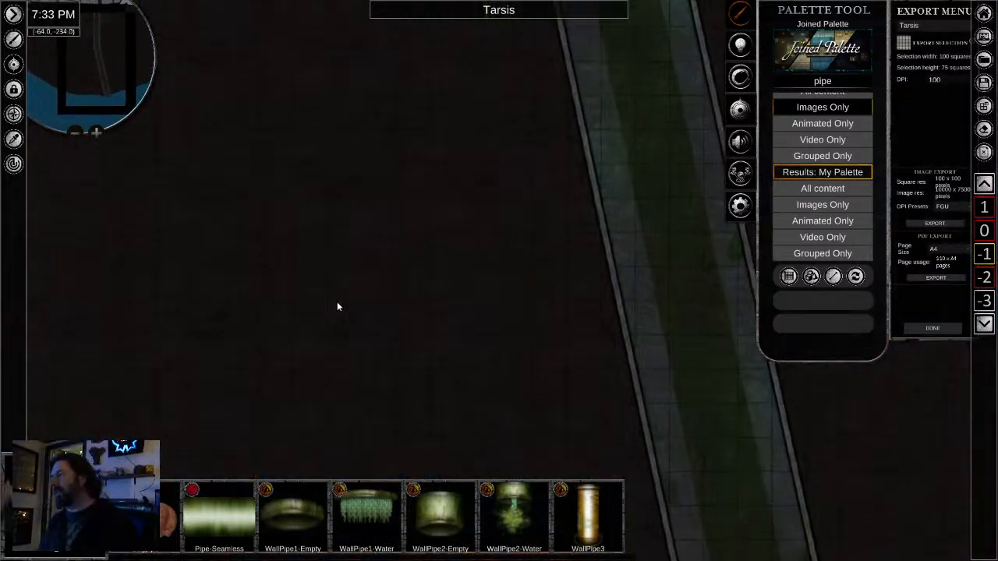
pyautogui.scroll(-2, 624, 334)
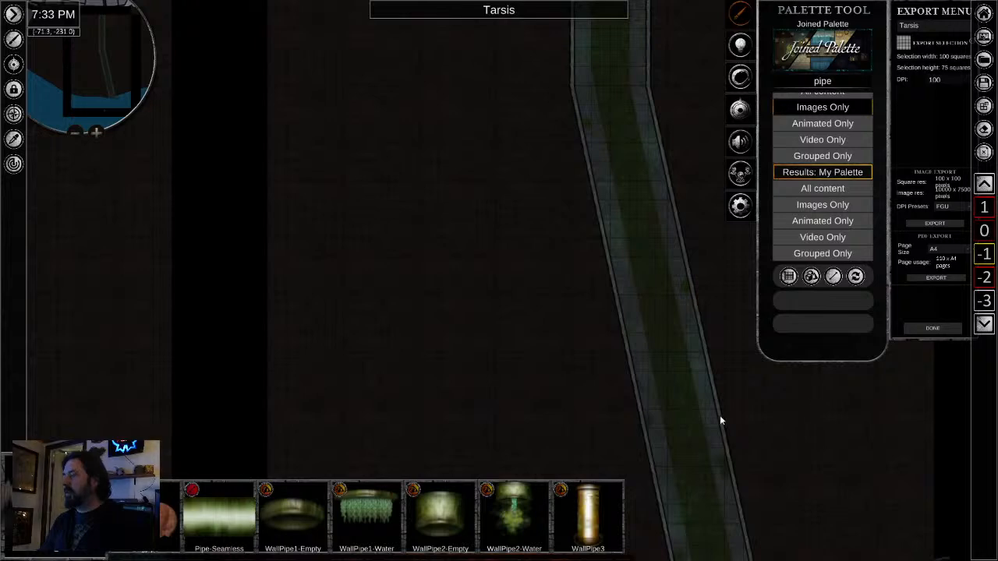
# - Switch to level 0 and examine the map from the docks up the paved road to the blue-outlined houses
pyautogui.press('pageup')
pyautogui.scroll(-5, 704, 415)
pyautogui.moveTo(700, 394); pyautogui.dragTo(411, 135)
pyautogui.scroll(-2, 446, 271)
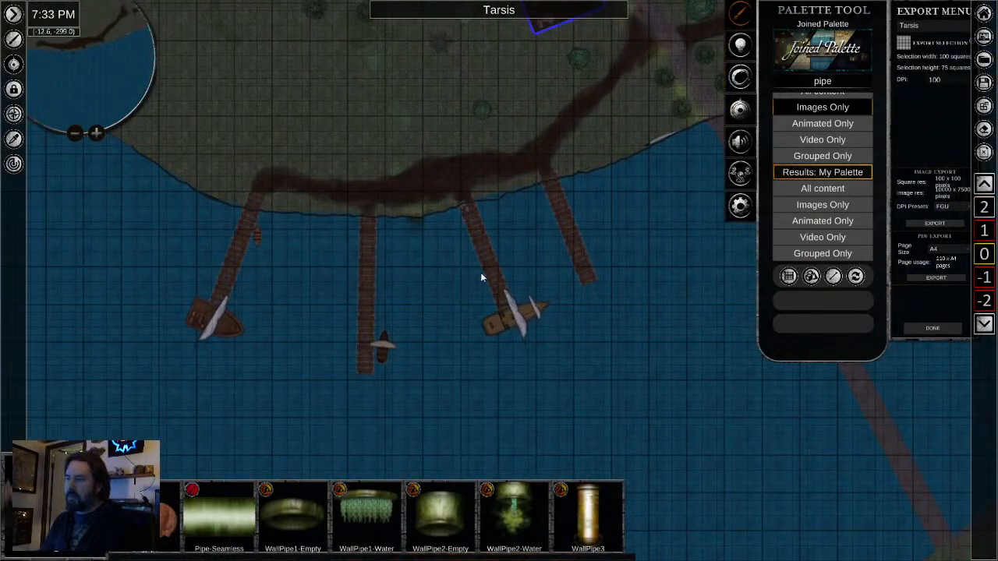
pyautogui.moveTo(480, 272); pyautogui.dragTo(421, 379)
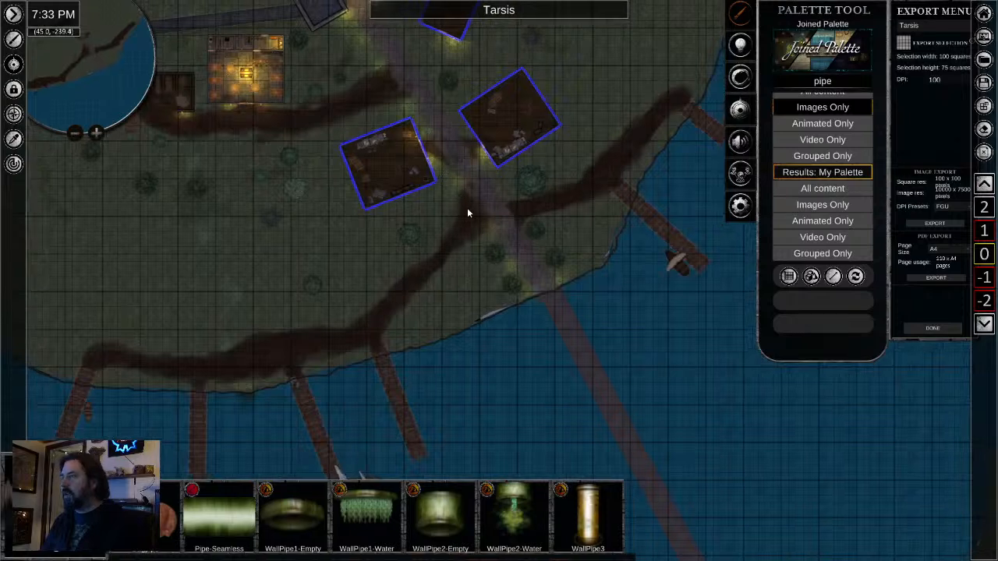
pyautogui.scroll(4, 450, 158)
pyautogui.rightClick(447, 160)
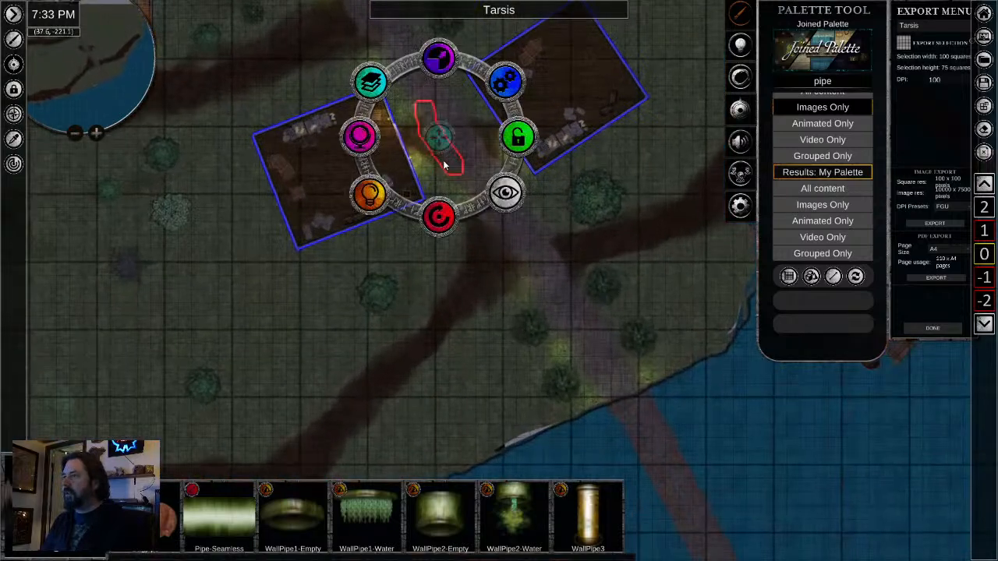
pyautogui.click(429, 294)
pyautogui.scroll(3, 461, 169)
pyautogui.moveTo(461, 170); pyautogui.dragTo(508, 332)
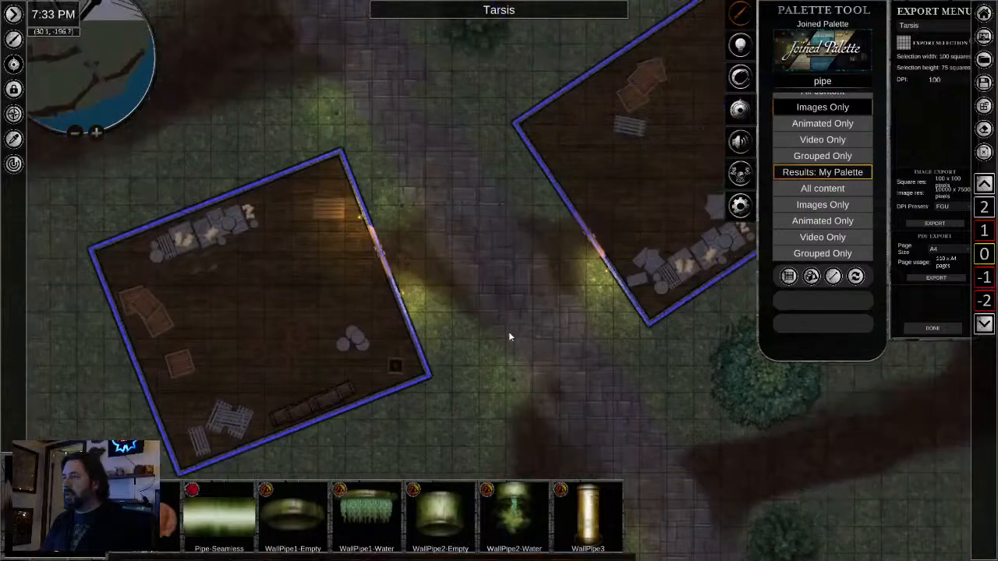
pyautogui.moveTo(437, 101); pyautogui.dragTo(433, 260)
pyautogui.moveTo(386, 184); pyautogui.dragTo(518, 322)
# - Review the gate towers, the lit tavern, the houses and the dirt path down to the southern docks
pyautogui.scroll(-2, 519, 322)
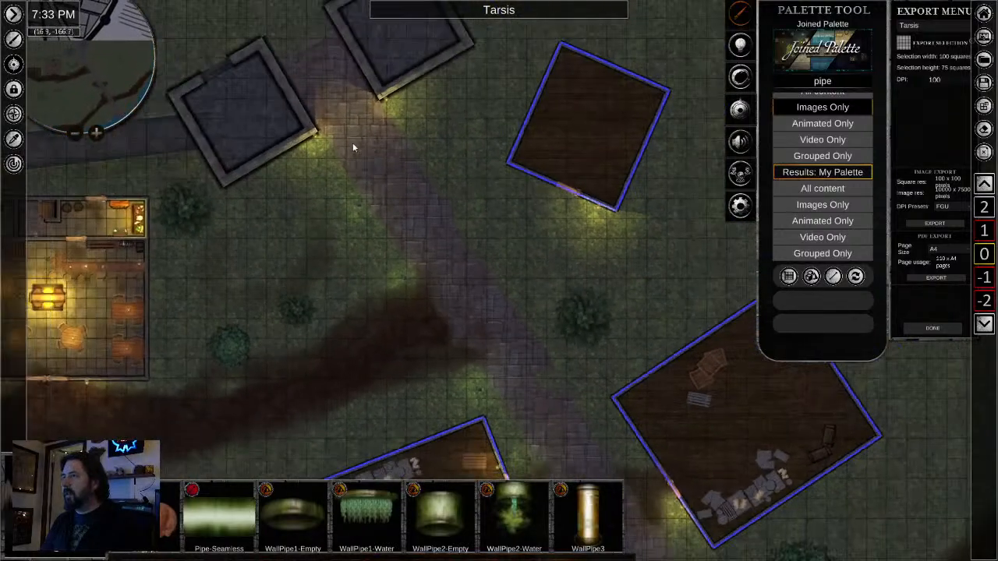
pyautogui.scroll(2, 349, 148)
pyautogui.moveTo(348, 148); pyautogui.dragTo(679, 248)
pyautogui.scroll(-2, 670, 253)
pyautogui.moveTo(639, 339); pyautogui.dragTo(532, 159)
pyautogui.scroll(-2, 532, 159)
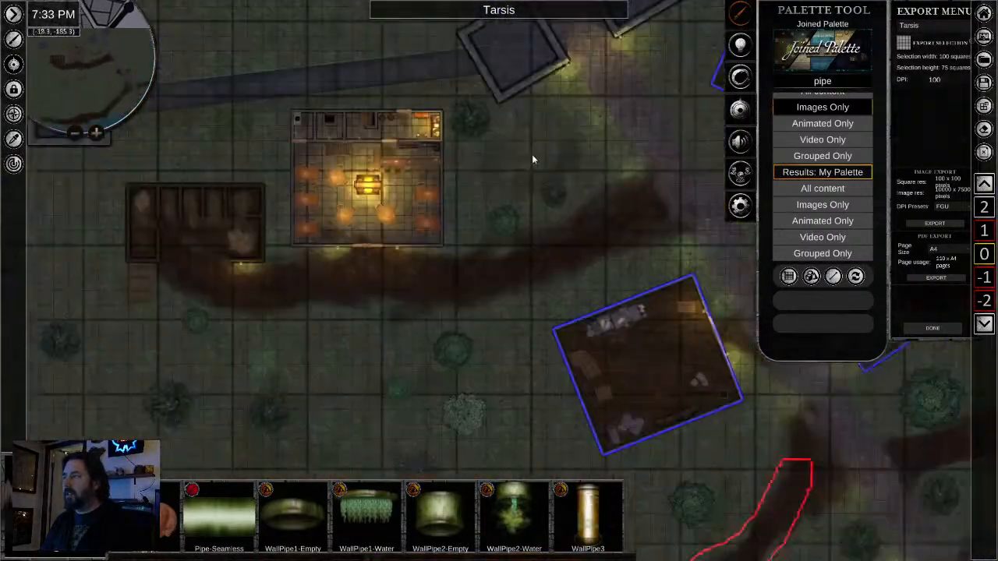
pyautogui.scroll(-1, 532, 156)
pyautogui.scroll(-2, 484, 233)
pyautogui.moveTo(484, 233); pyautogui.dragTo(495, 70)
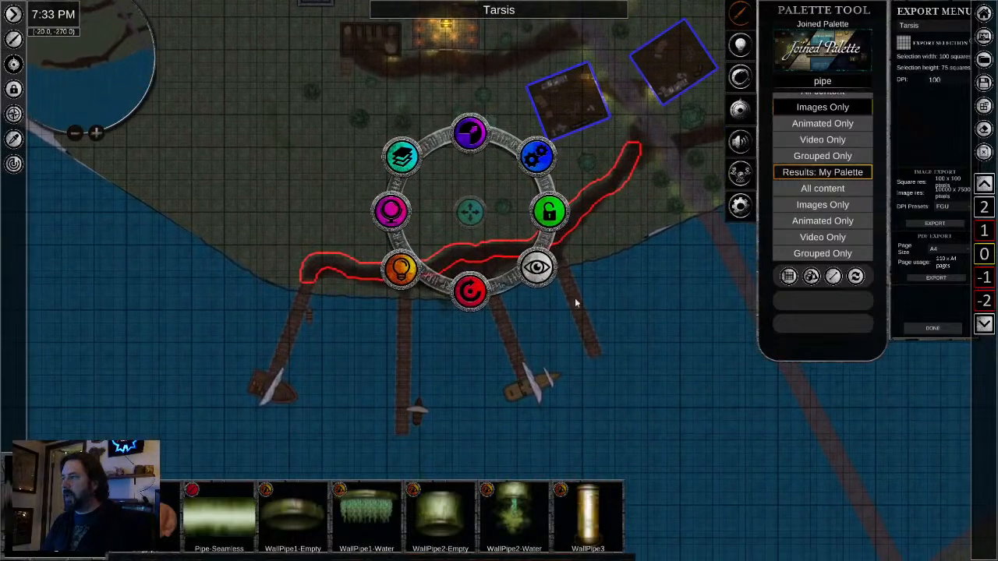
pyautogui.moveTo(575, 303); pyautogui.dragTo(558, 477)
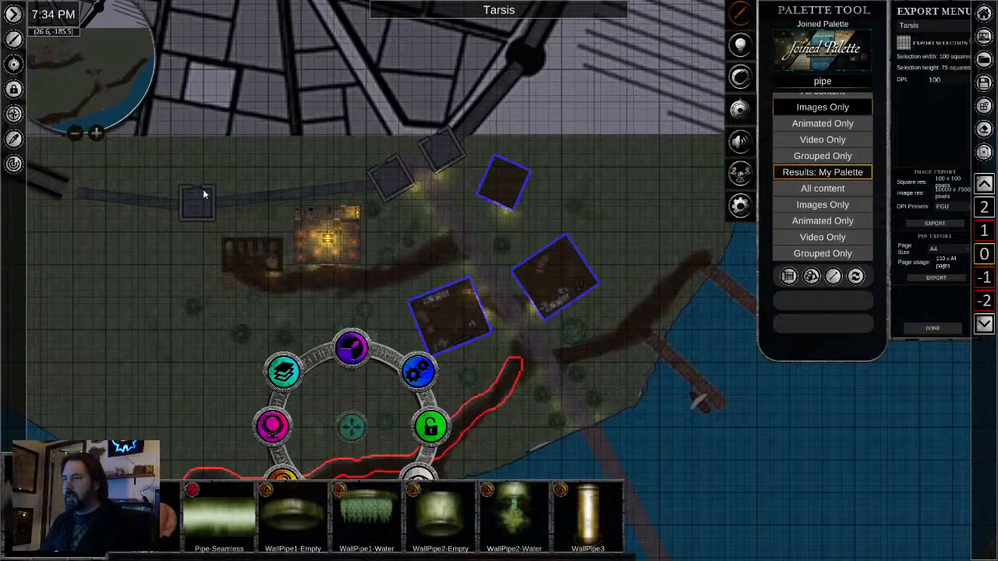
# - Try an export selection of 64 by 40 squares over the buildings south of the city wall
pyautogui.click(904, 45)
pyautogui.moveTo(204, 154); pyautogui.dragTo(618, 418)
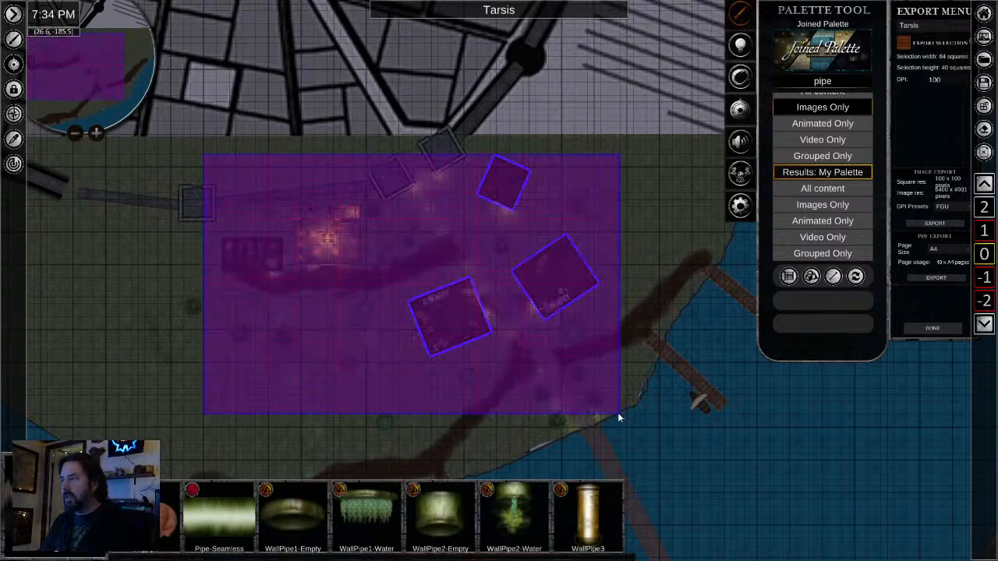
pyautogui.click(903, 47)
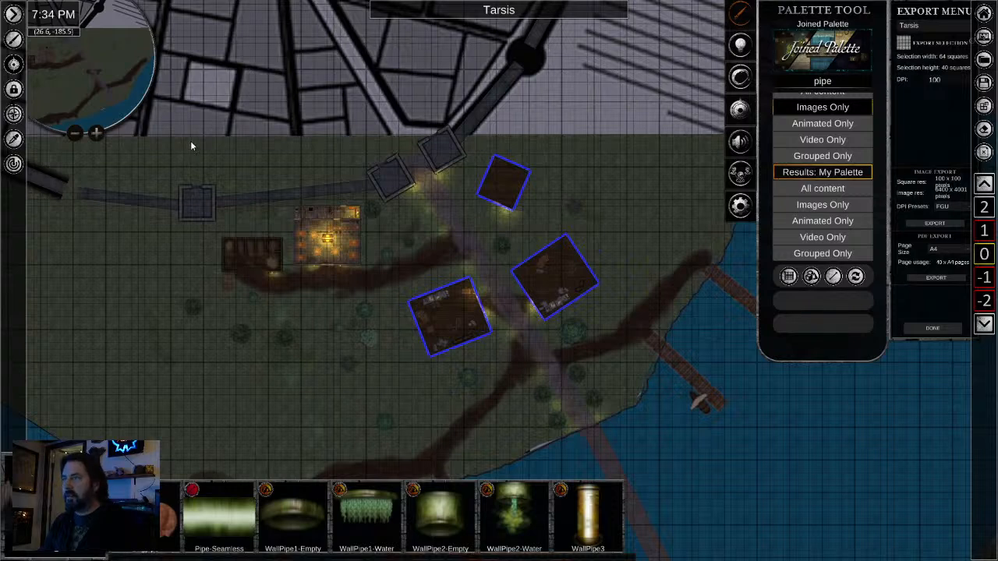
pyautogui.moveTo(190, 142); pyautogui.dragTo(591, 463)
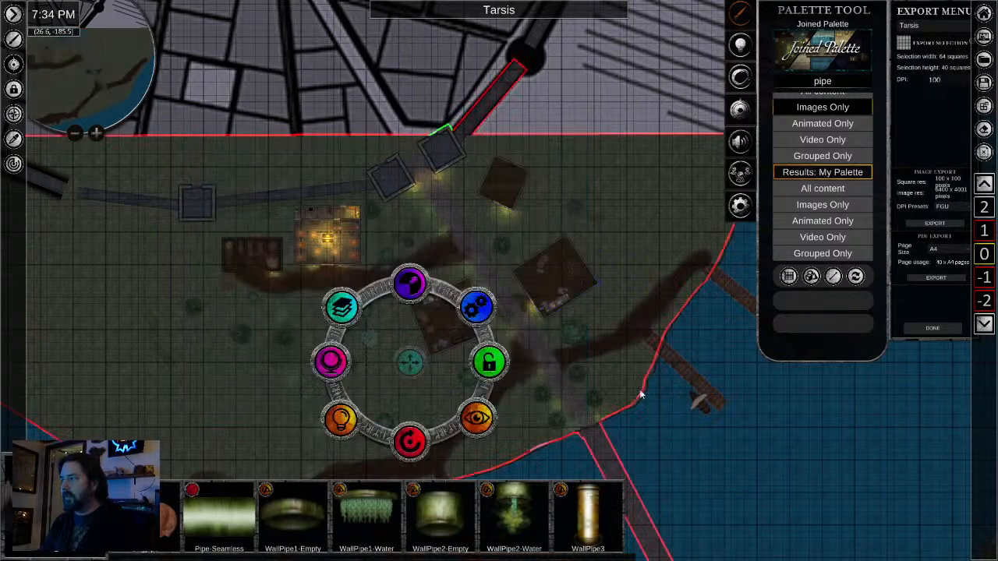
# - Mark an export selection of 60 by 35 squares covering the gate towers, tavern, stable and blue-outlined houses
pyautogui.click(903, 44)
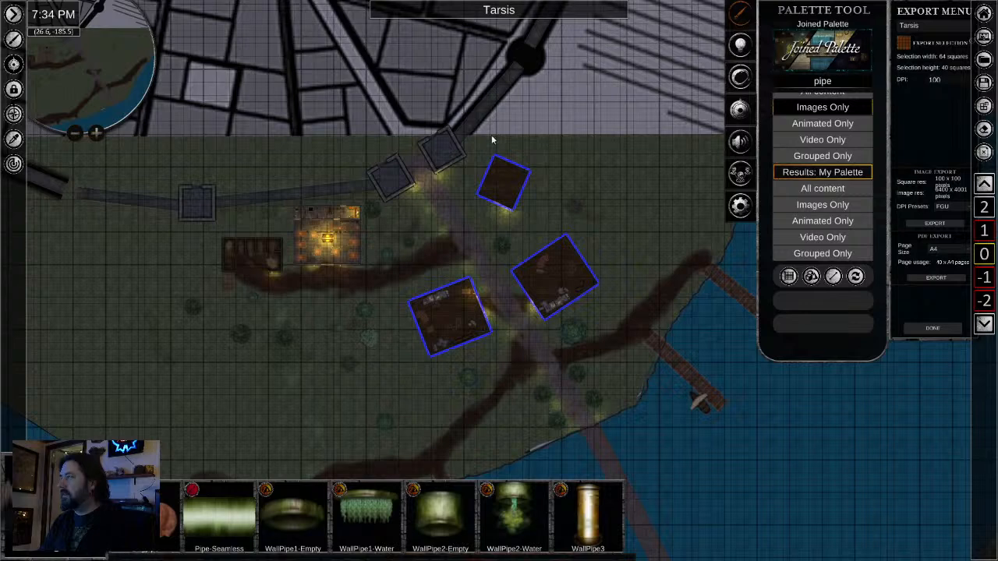
pyautogui.moveTo(214, 141); pyautogui.dragTo(609, 369)
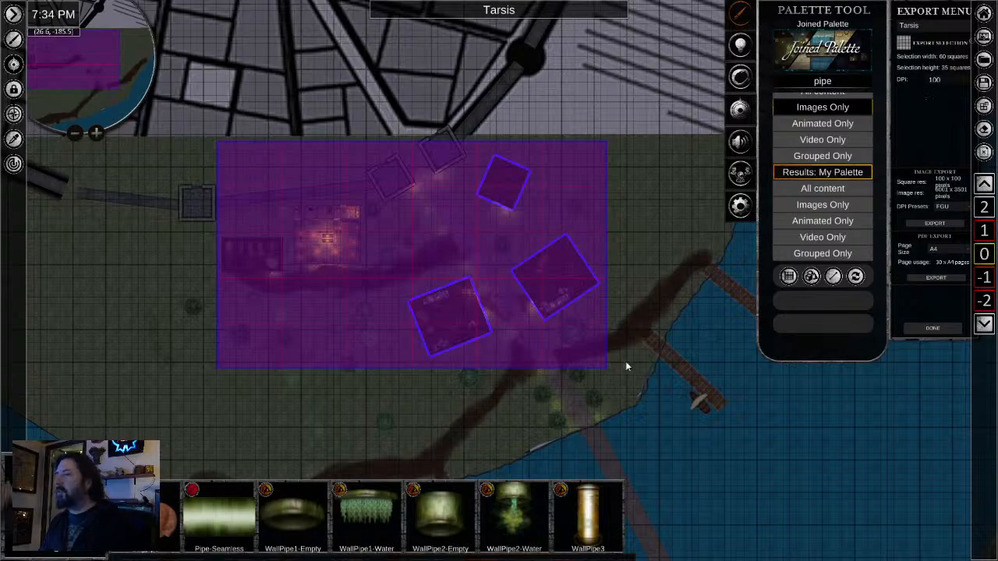
# - Check how much of the land, docks, bridge and surrounding city falls inside or outside the export selection
pyautogui.scroll(3, 304, 332)
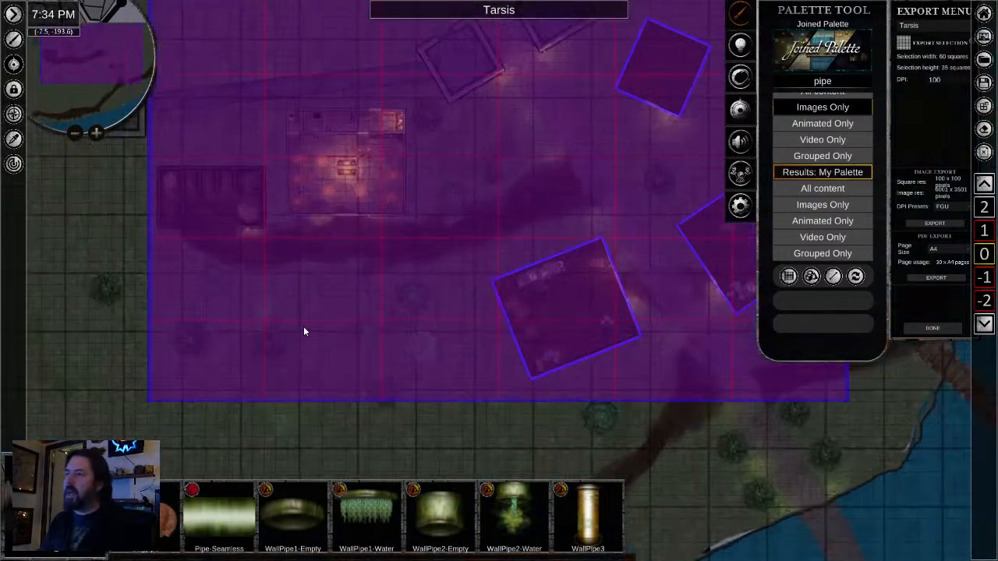
pyautogui.scroll(-2, 510, 373)
pyautogui.moveTo(510, 374); pyautogui.dragTo(490, 248)
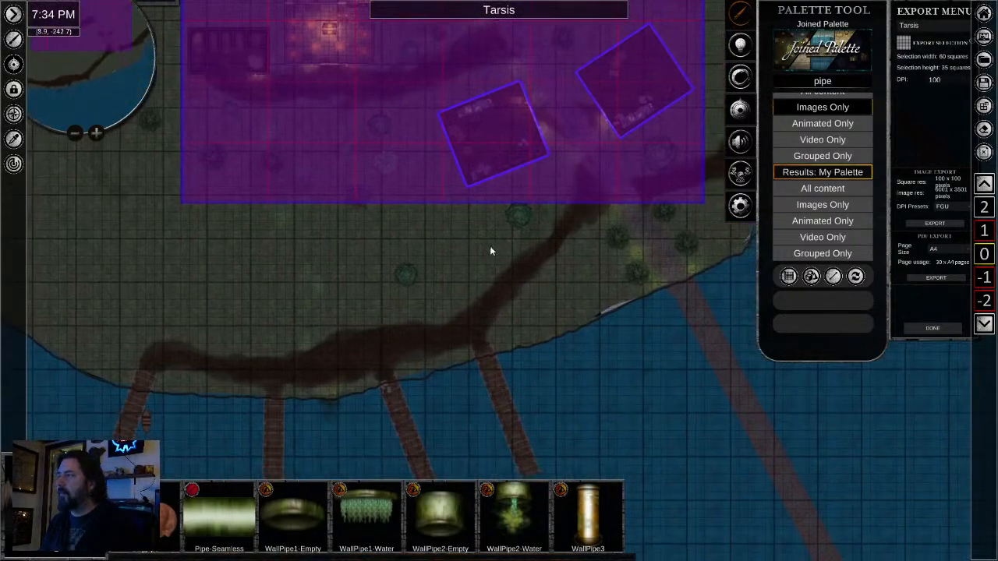
pyautogui.scroll(-2, 488, 254)
pyautogui.moveTo(527, 310); pyautogui.dragTo(506, 236)
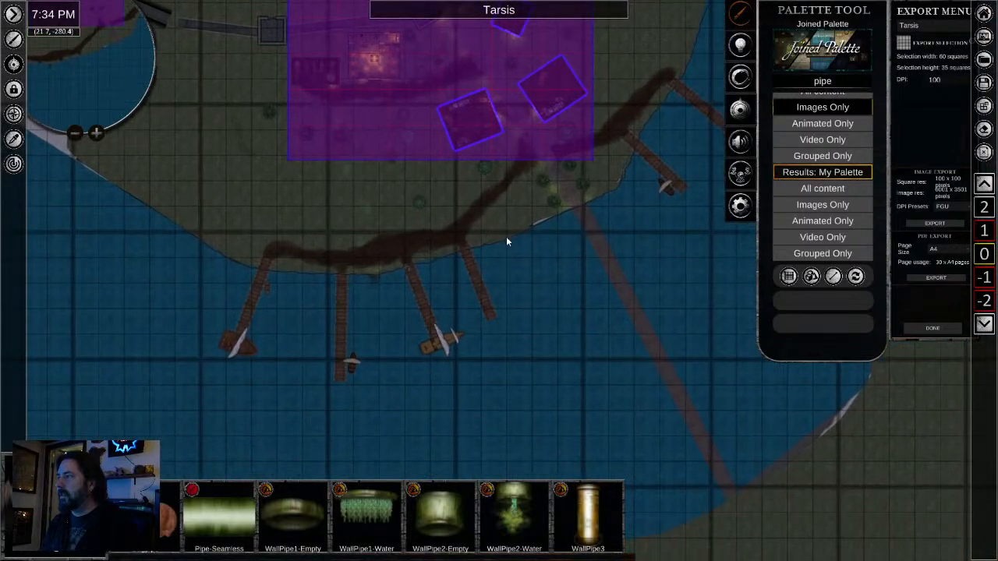
pyautogui.scroll(-2, 506, 237)
pyautogui.moveTo(503, 297); pyautogui.dragTo(529, 263)
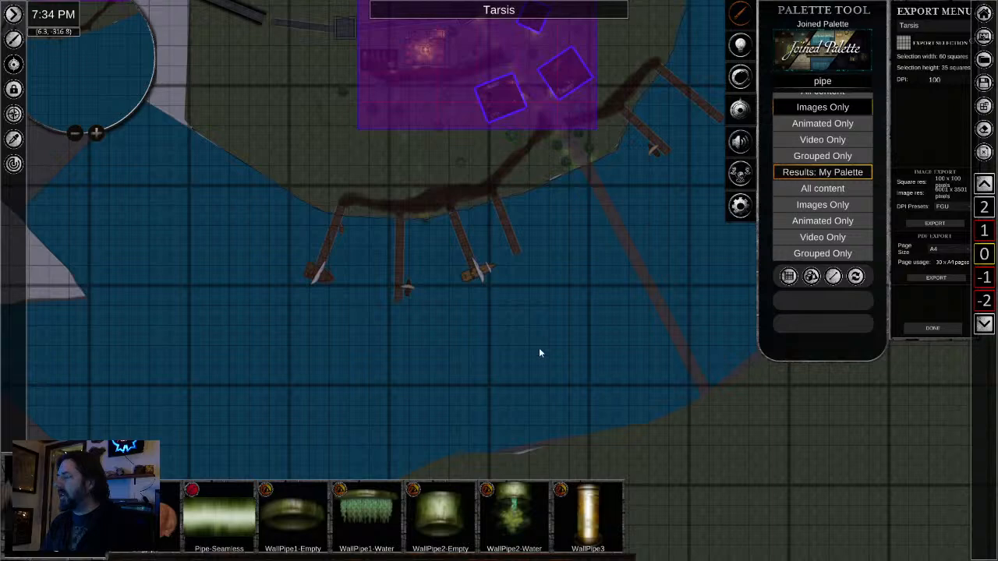
pyautogui.scroll(-2, 570, 368)
pyautogui.moveTo(577, 354); pyautogui.dragTo(535, 406)
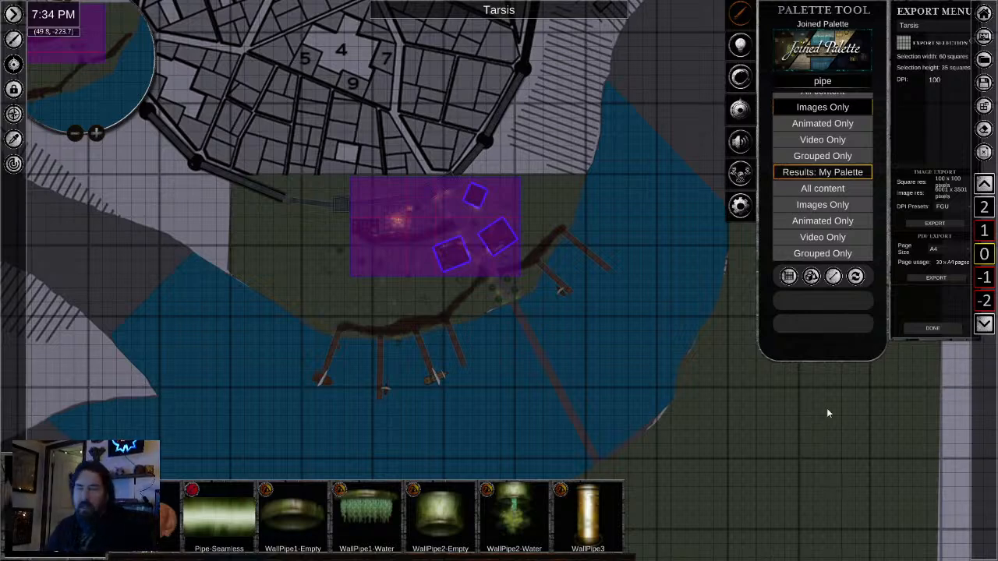
pyautogui.scroll(4, 487, 340)
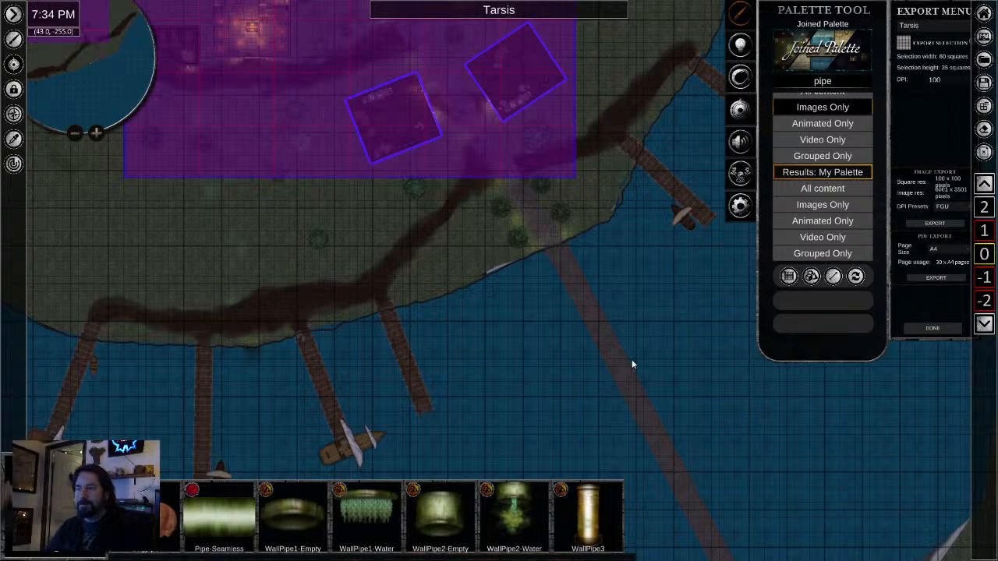
pyautogui.scroll(3, 265, 374)
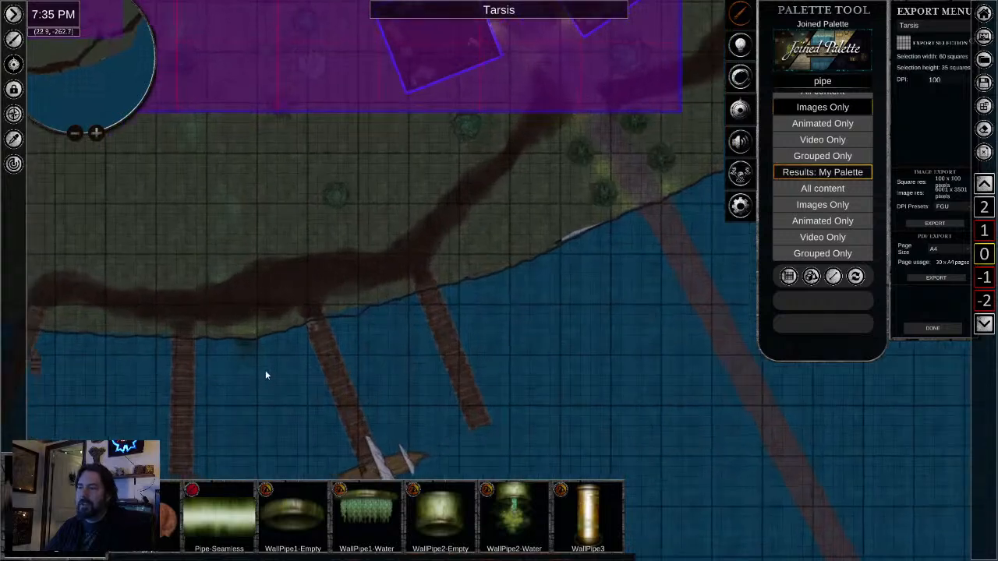